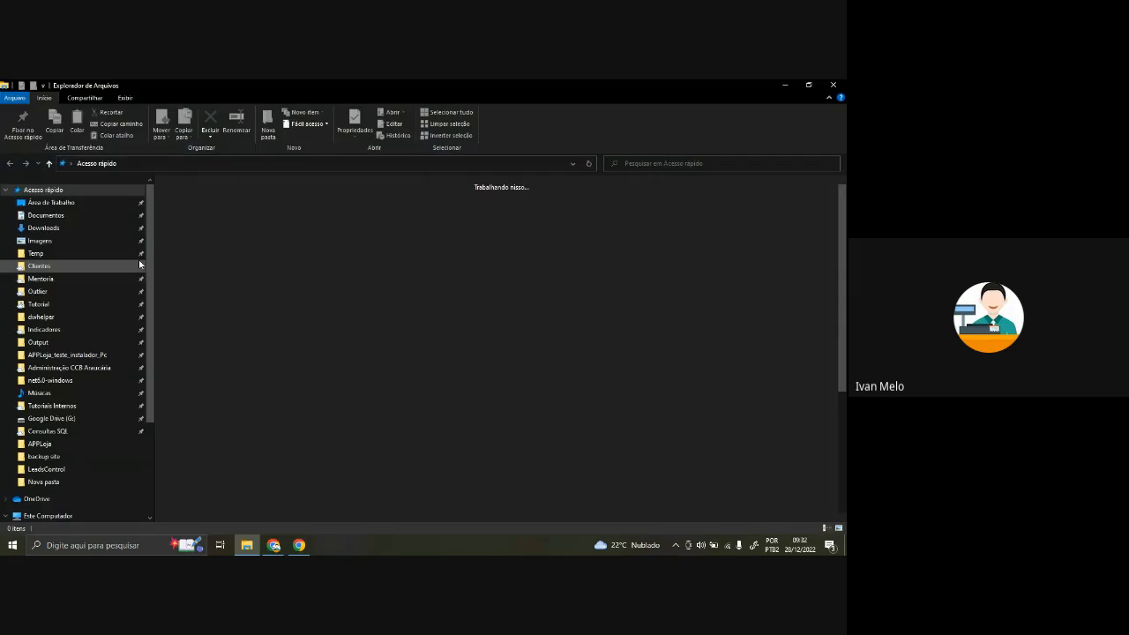
- Open APPLoja.accdb and log in as Admin to reach the open-orders home screen
double_click(236, 397)
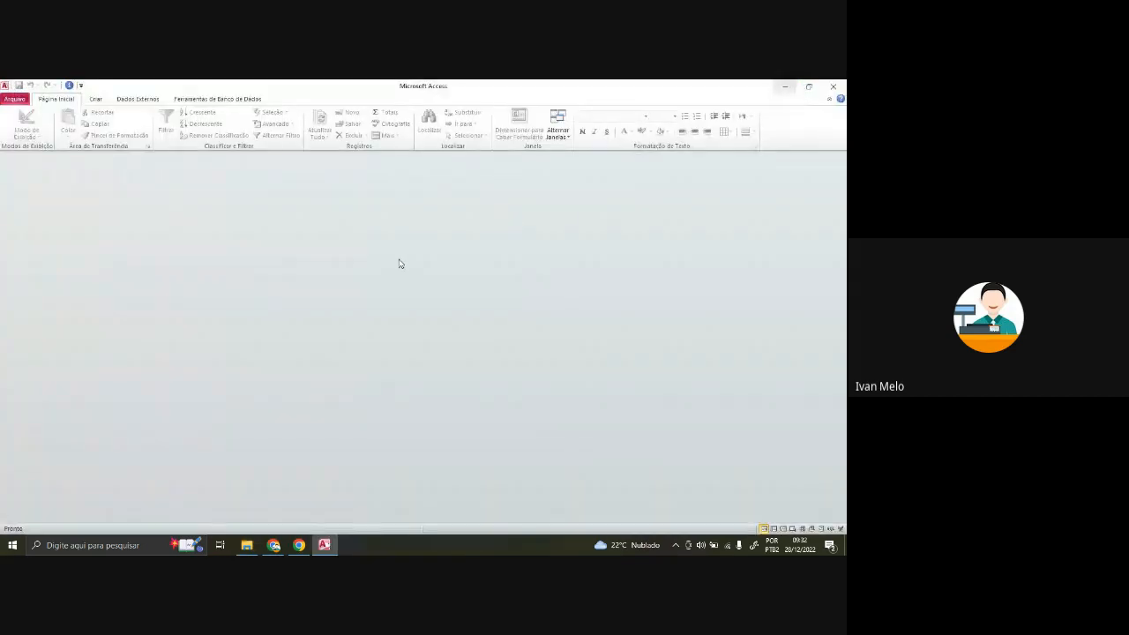
click(274, 545)
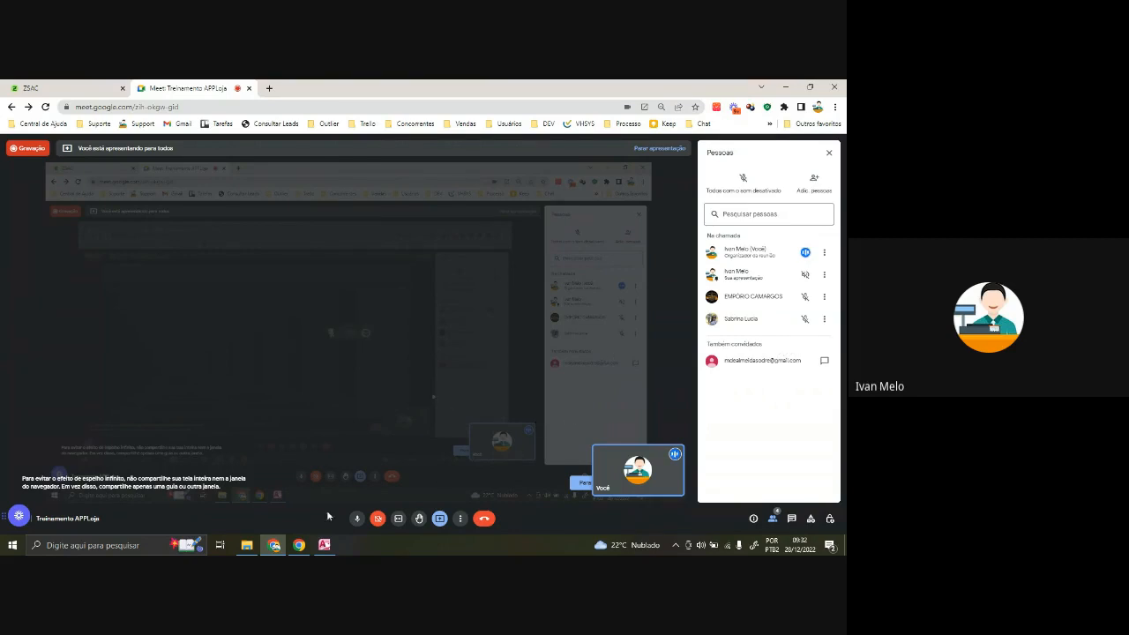
click(273, 545)
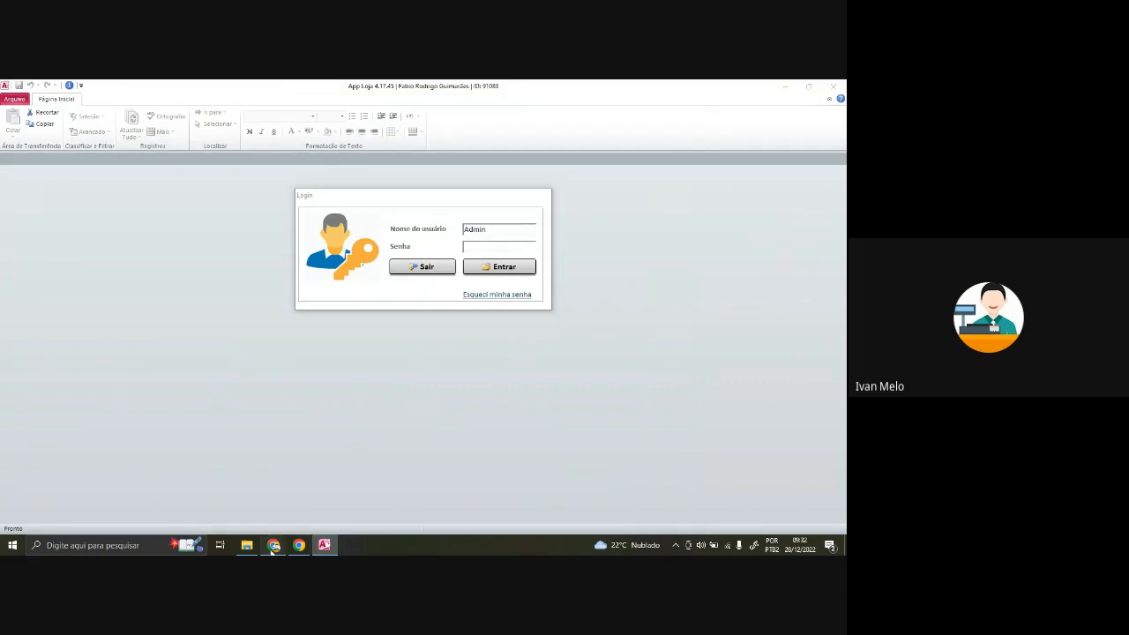
click(274, 545)
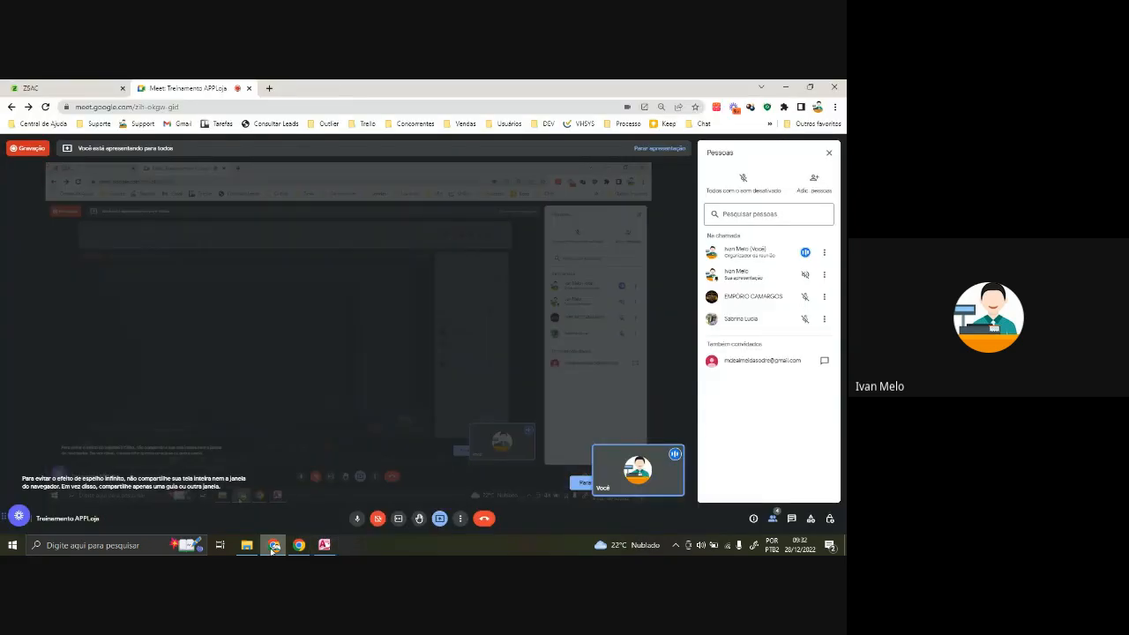
click(325, 546)
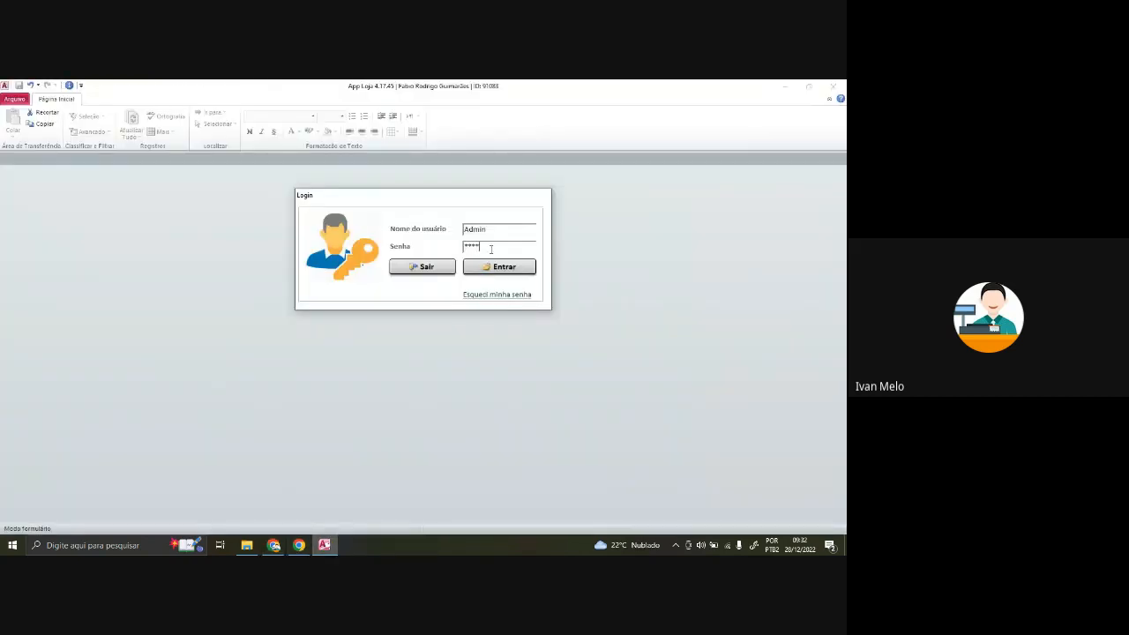
key(Return)
key(Return)
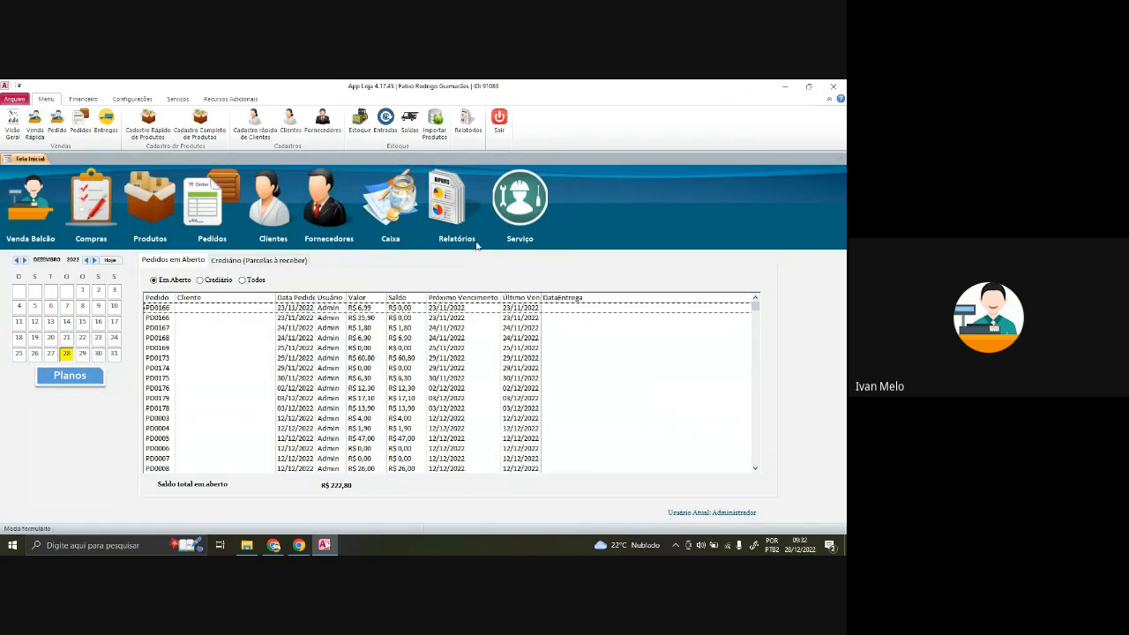
- Check the Meet call's audio settings in Configurações, then return to App Loja's open orders
click(273, 545)
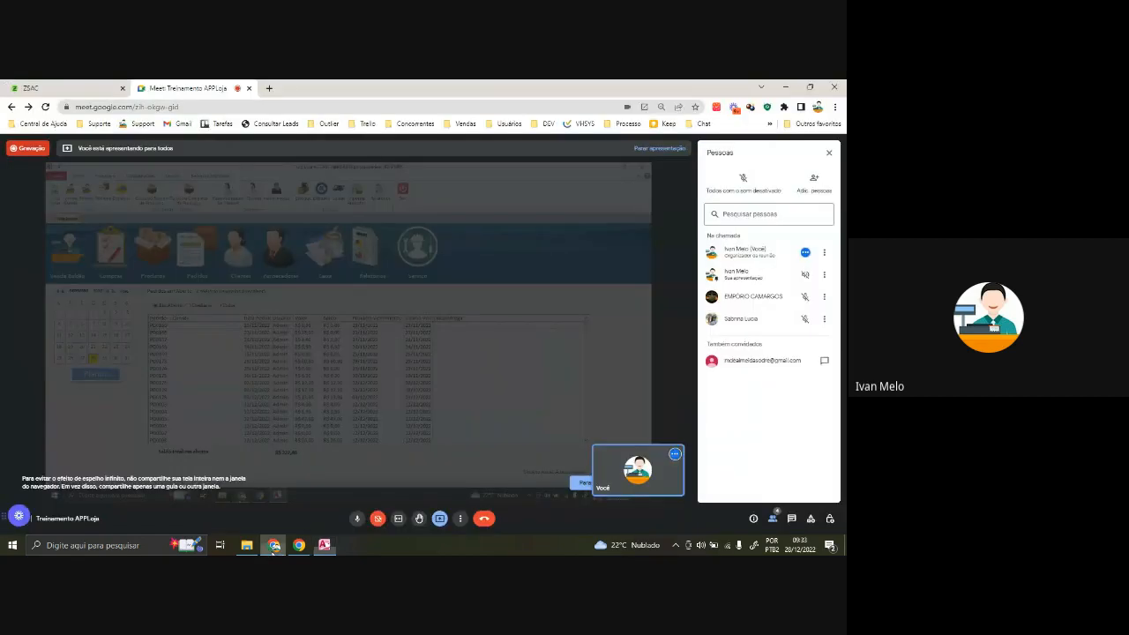
click(460, 518)
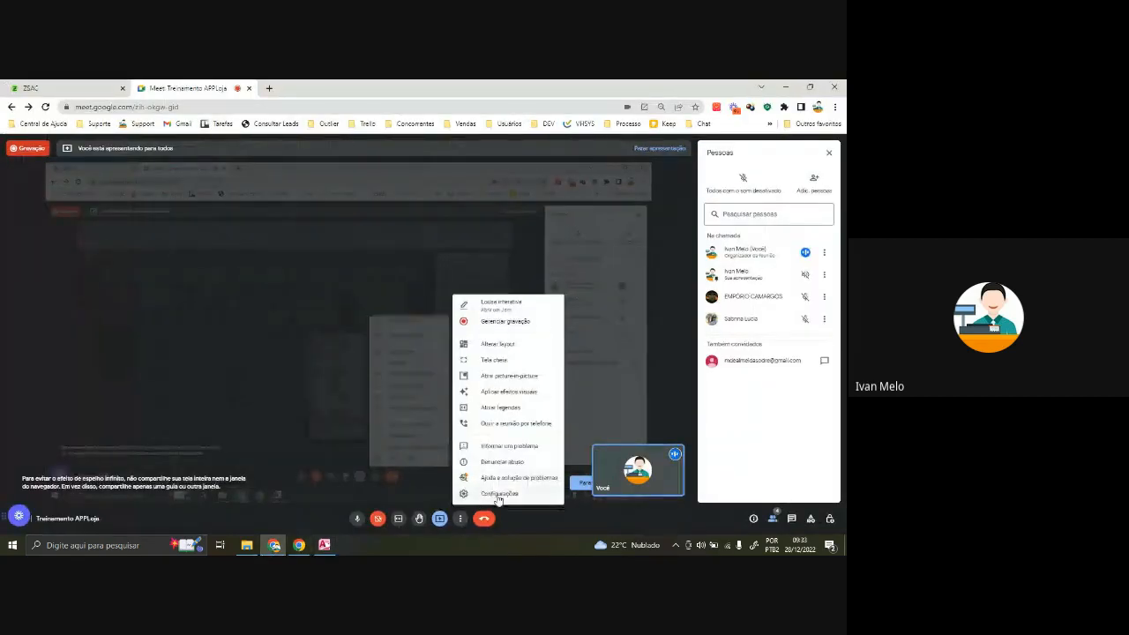
click(517, 501)
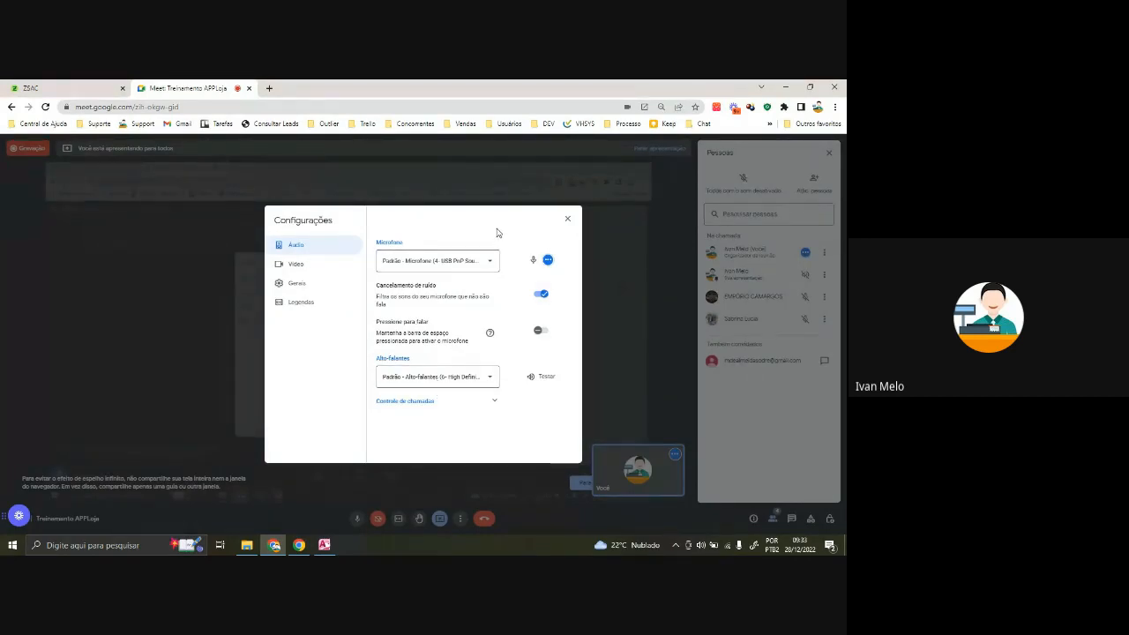
click(567, 218)
click(324, 546)
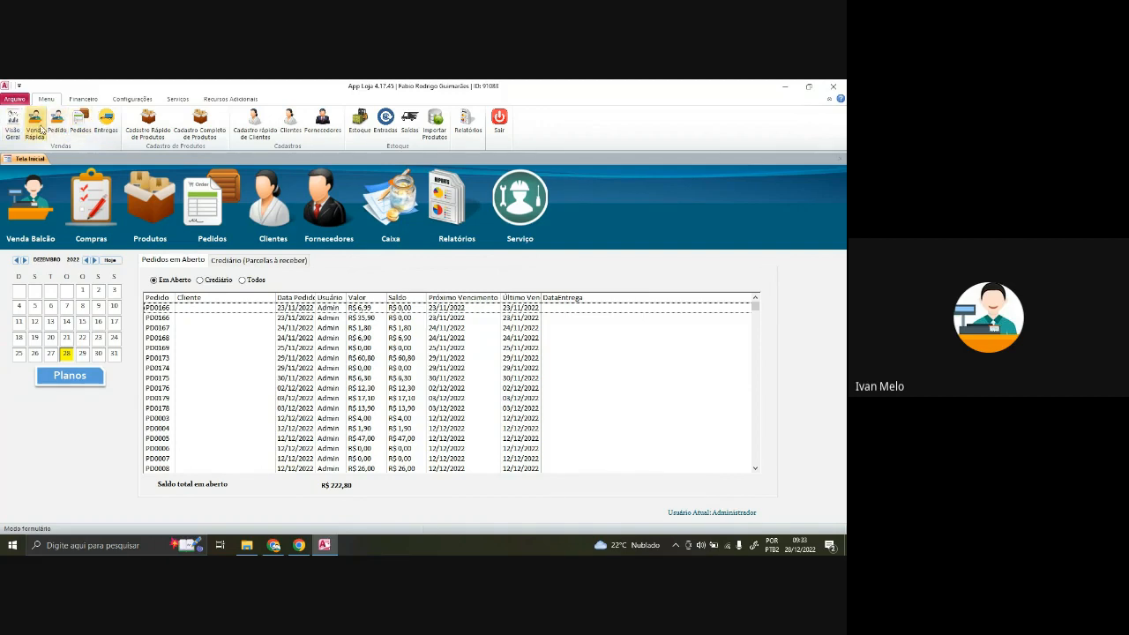
click(44, 205)
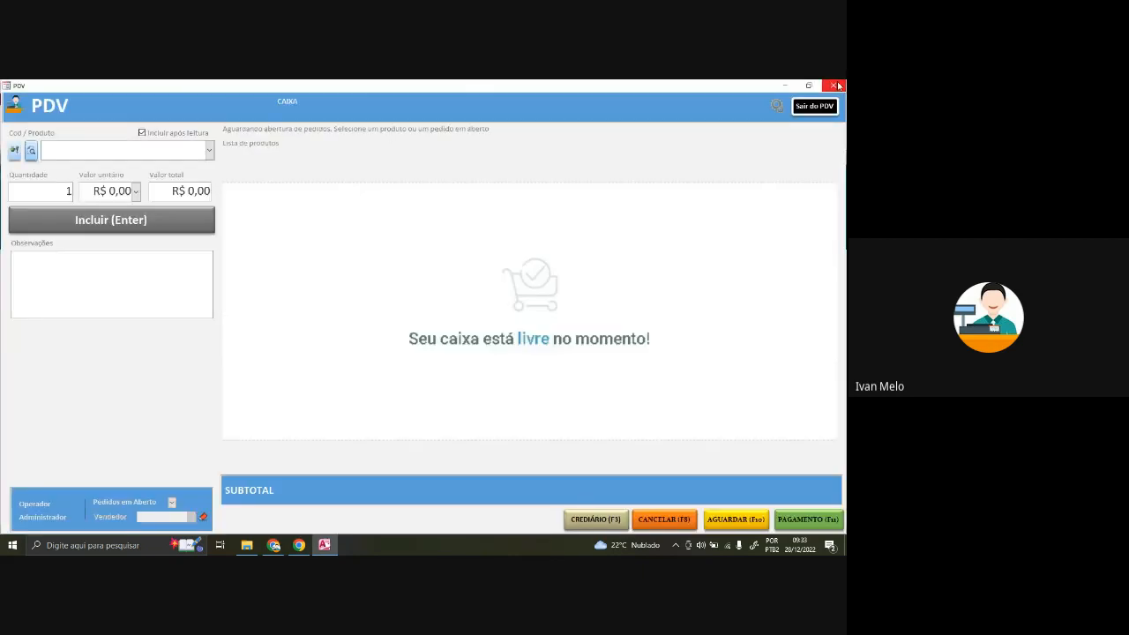
click(839, 86)
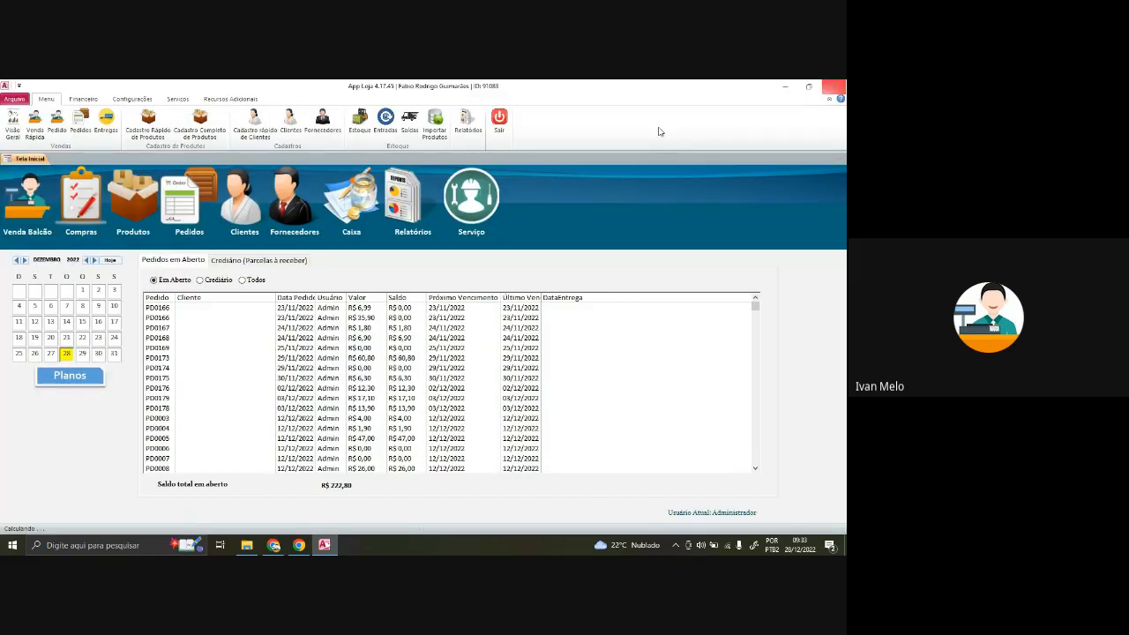
click(57, 123)
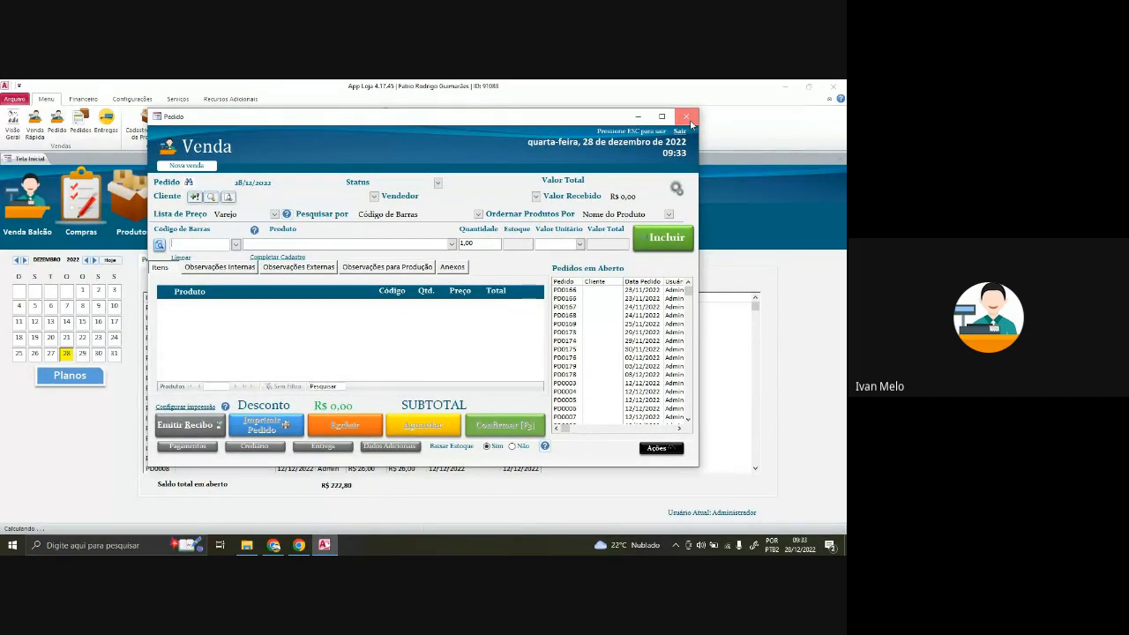
click(689, 118)
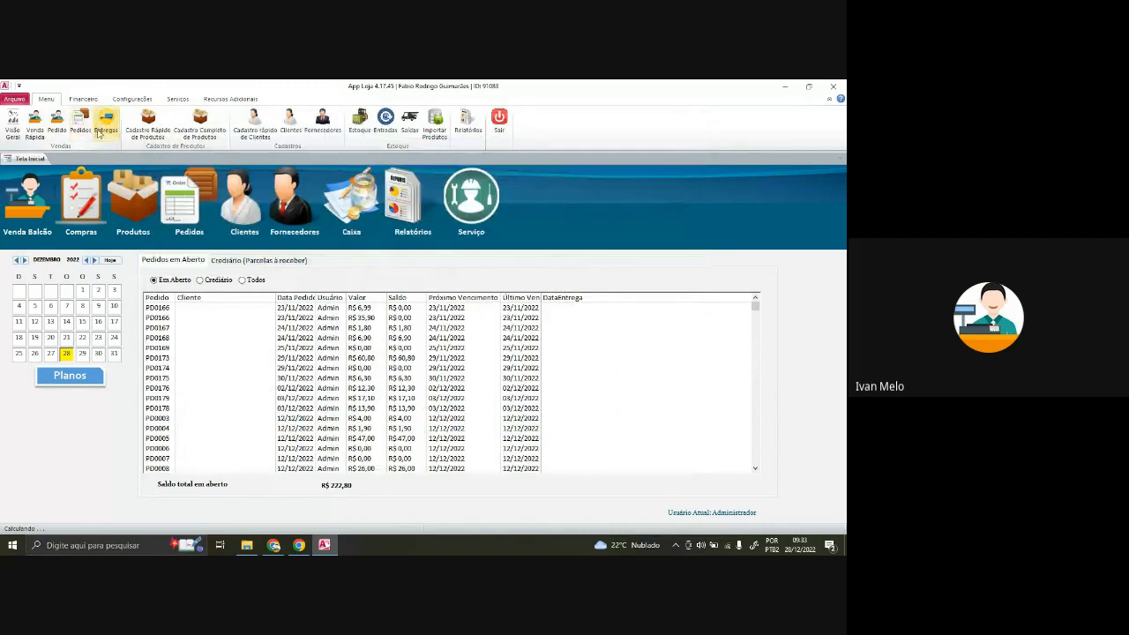
click(187, 126)
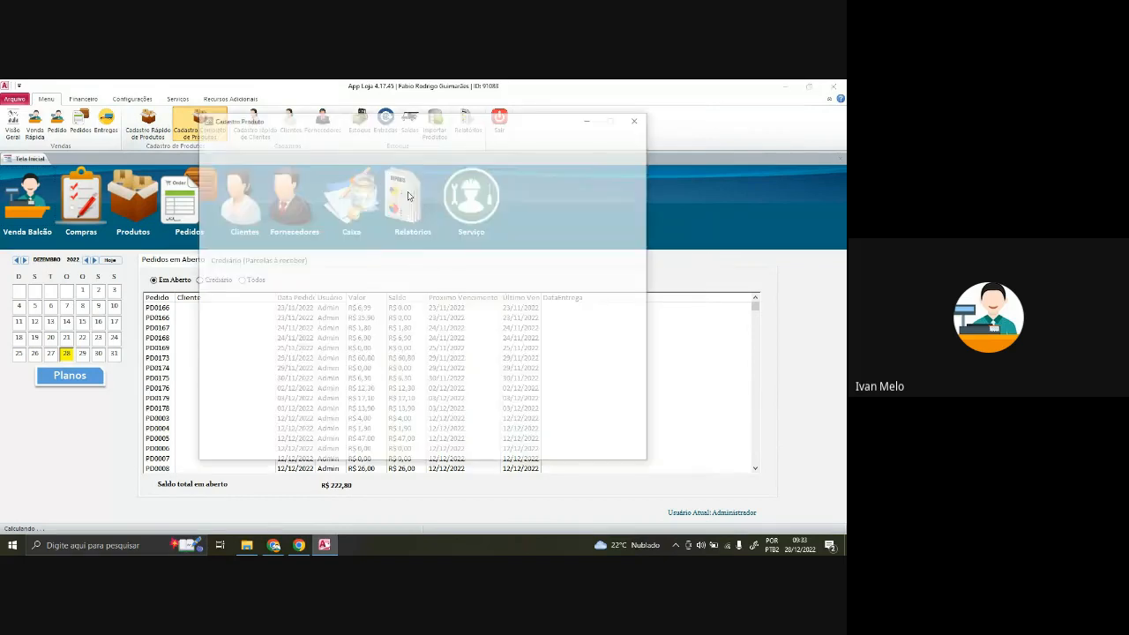
click(299, 176)
click(227, 174)
click(281, 174)
click(320, 173)
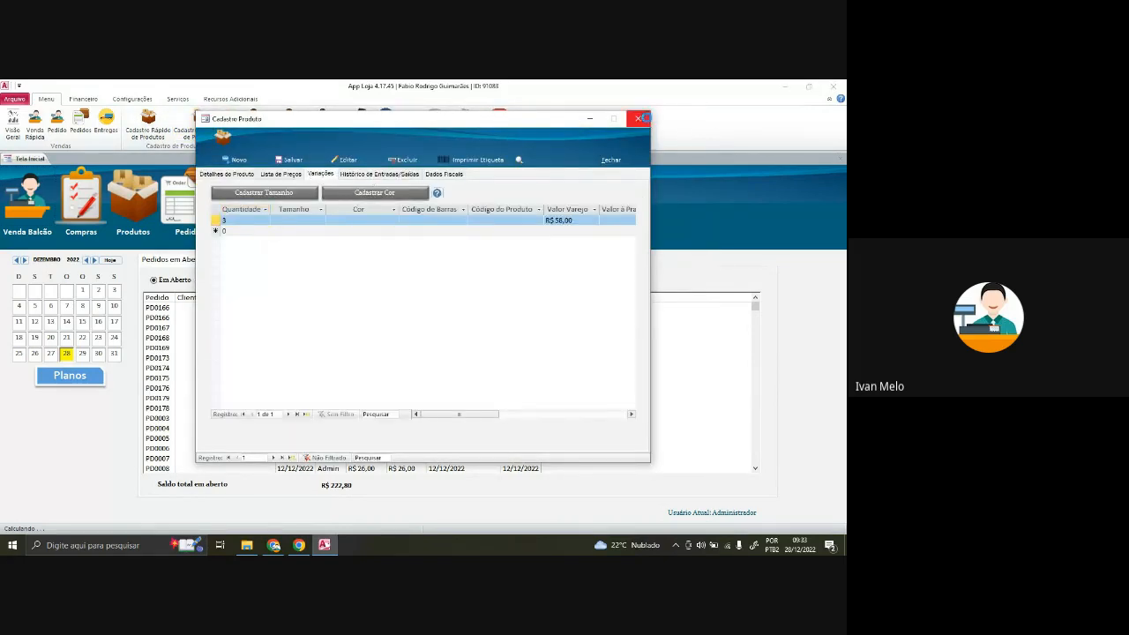
click(636, 119)
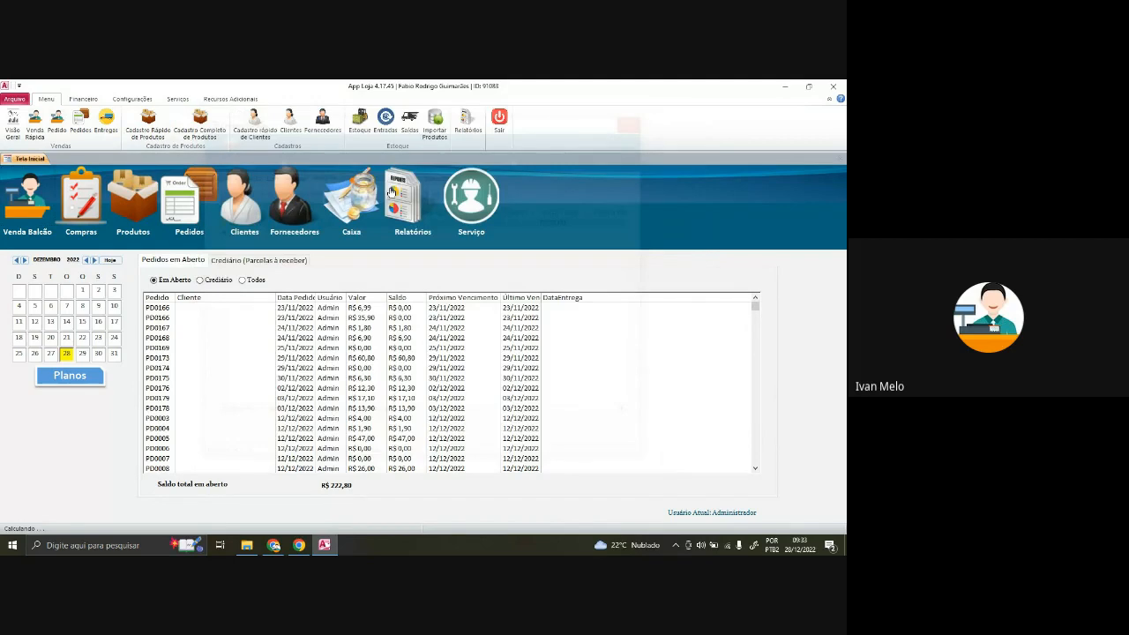
- Open and close Cadastro Rápido de Clientes, the stock list and the stock entries list
click(263, 129)
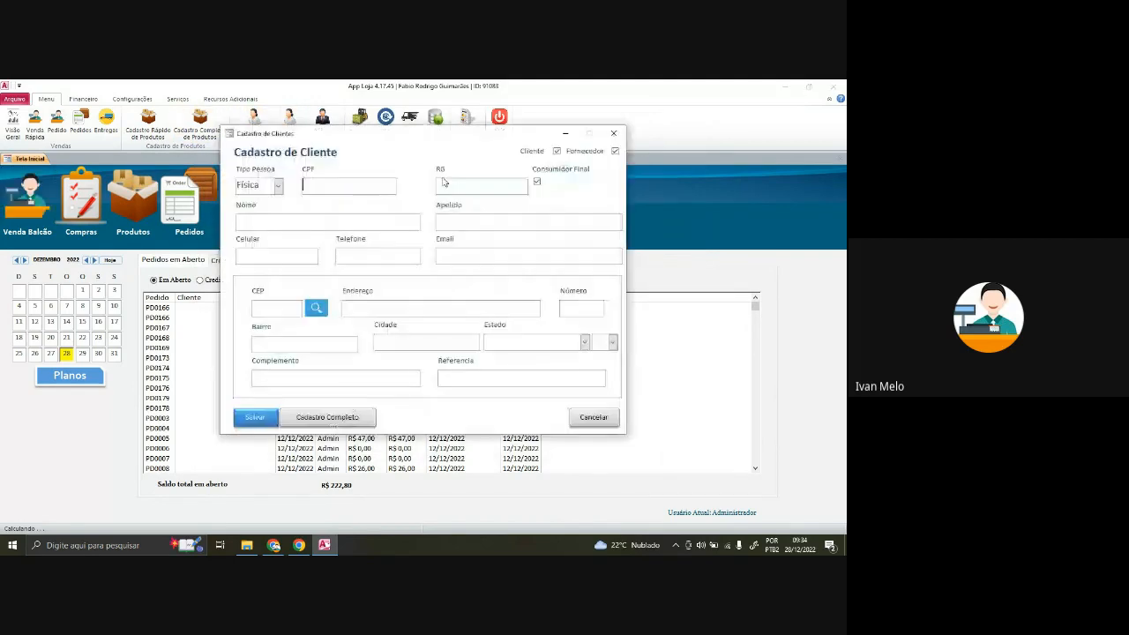
click(584, 420)
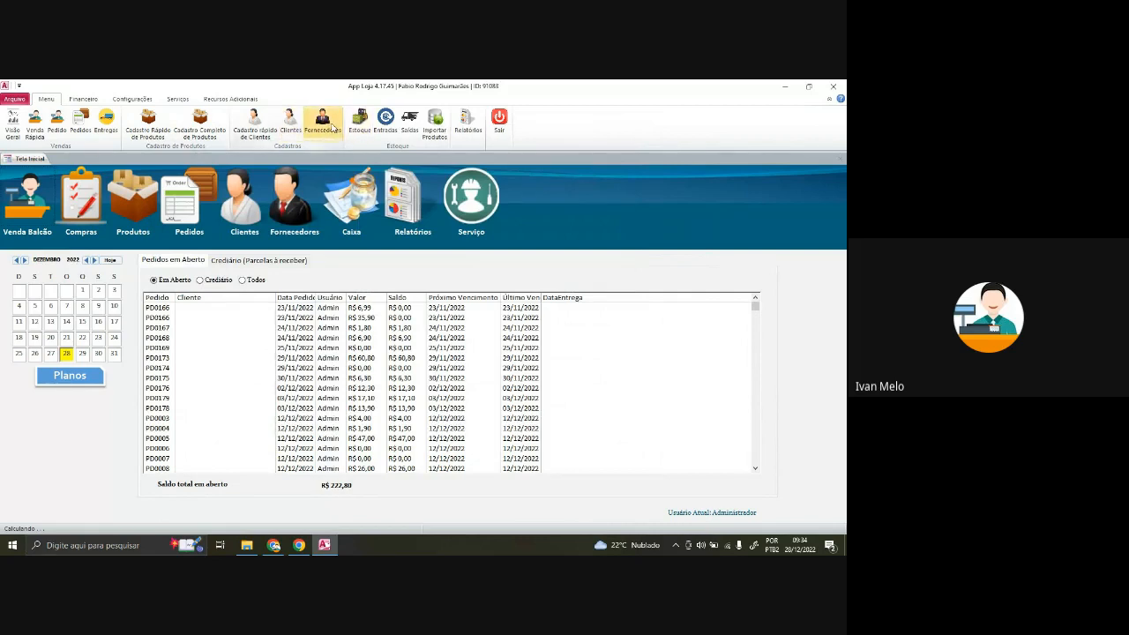
click(369, 125)
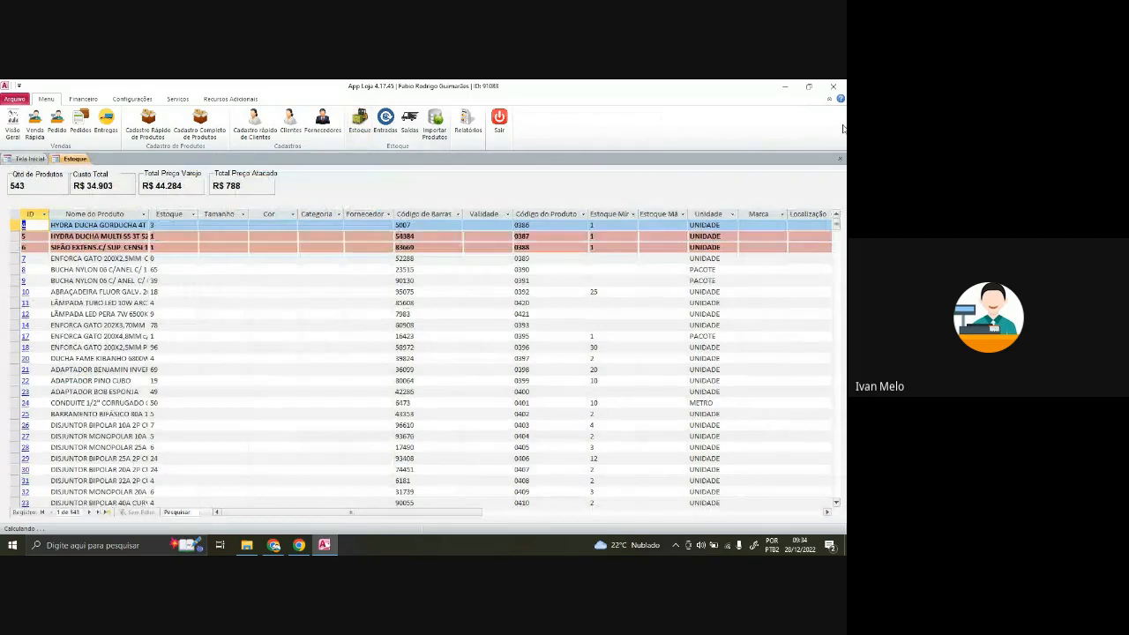
click(840, 158)
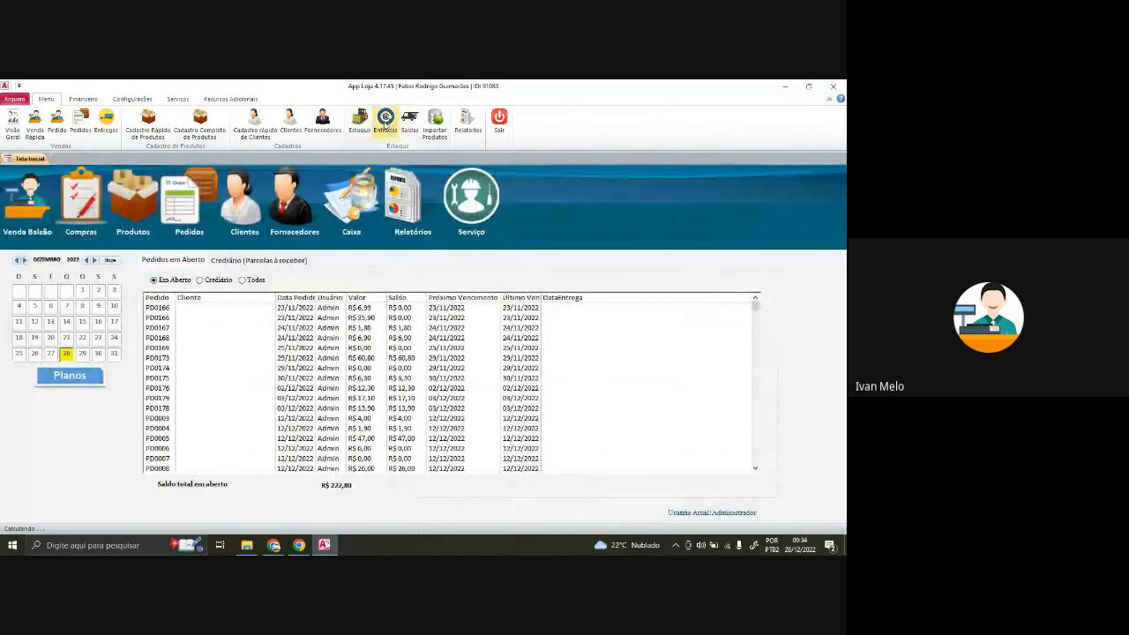
click(389, 126)
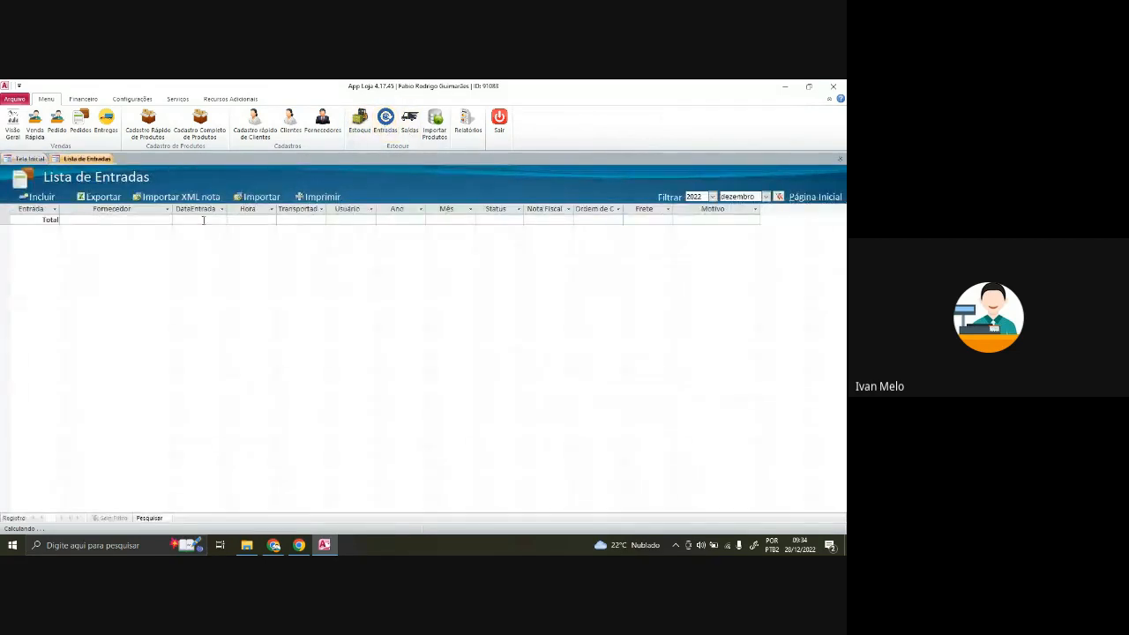
click(841, 160)
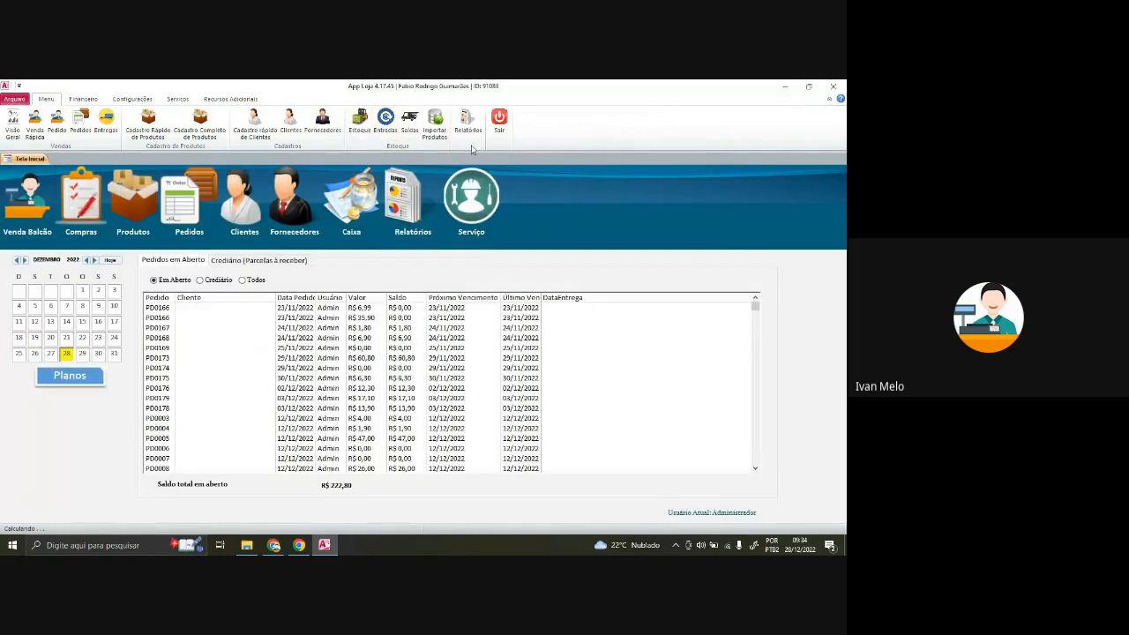
- Look through the stock exits list and the Relatórios window, closing both
click(409, 124)
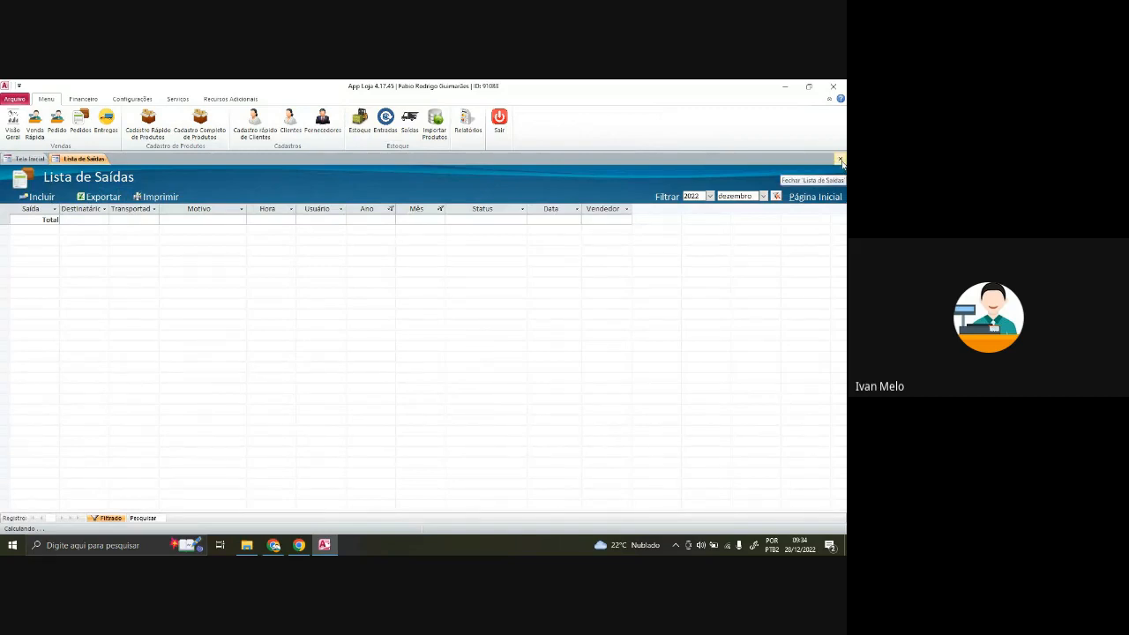
click(841, 161)
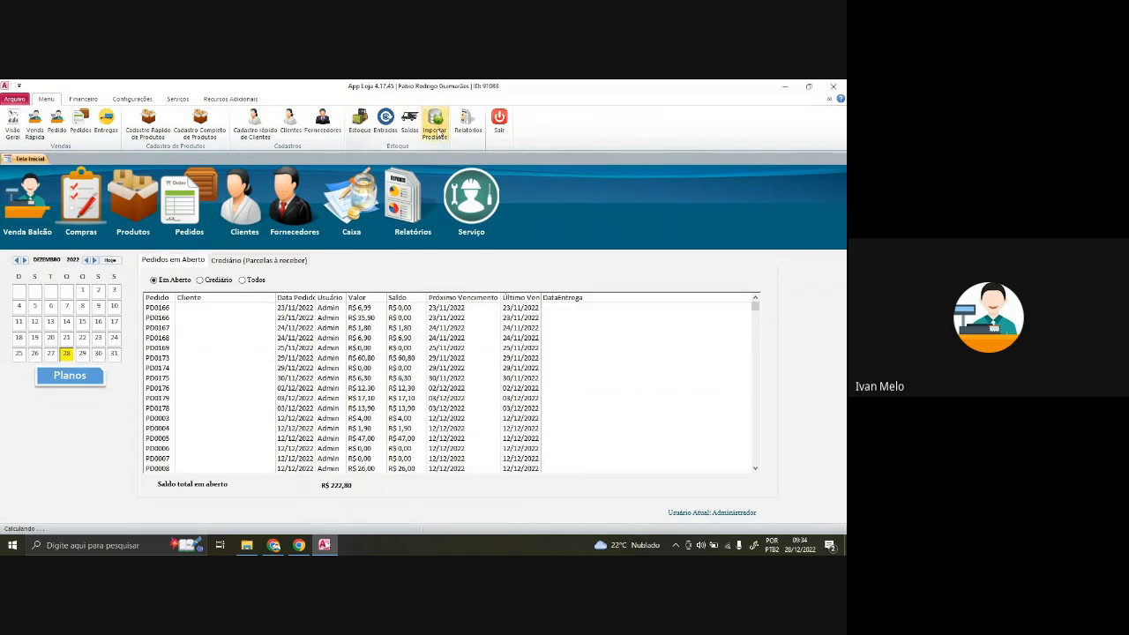
click(467, 122)
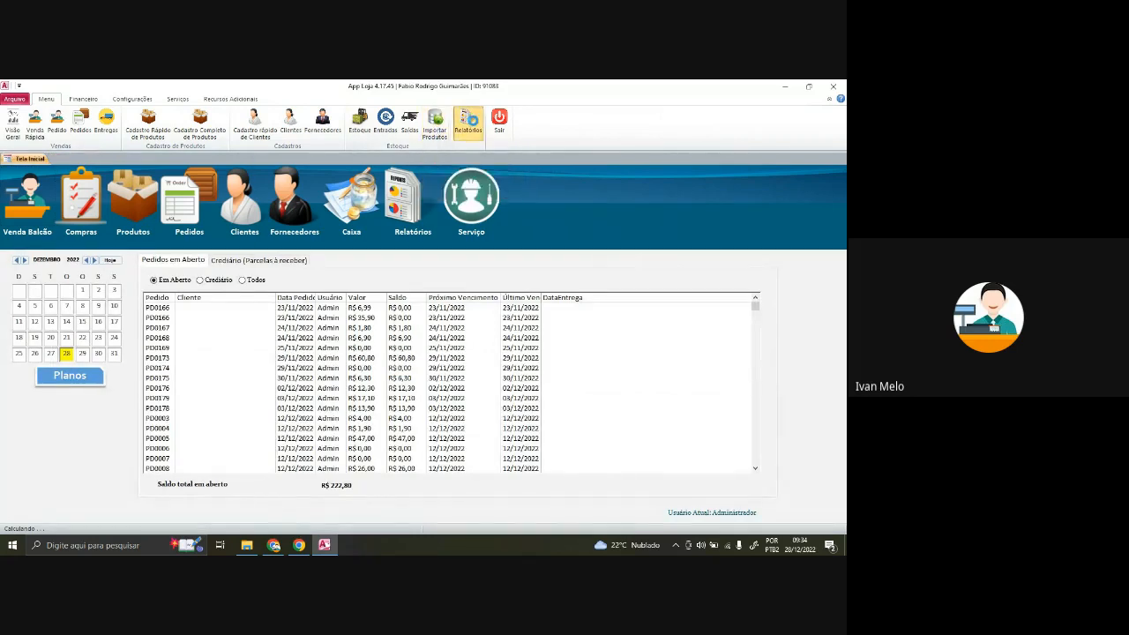
scroll(368, 299, down, 1)
scroll(367, 299, up, 1)
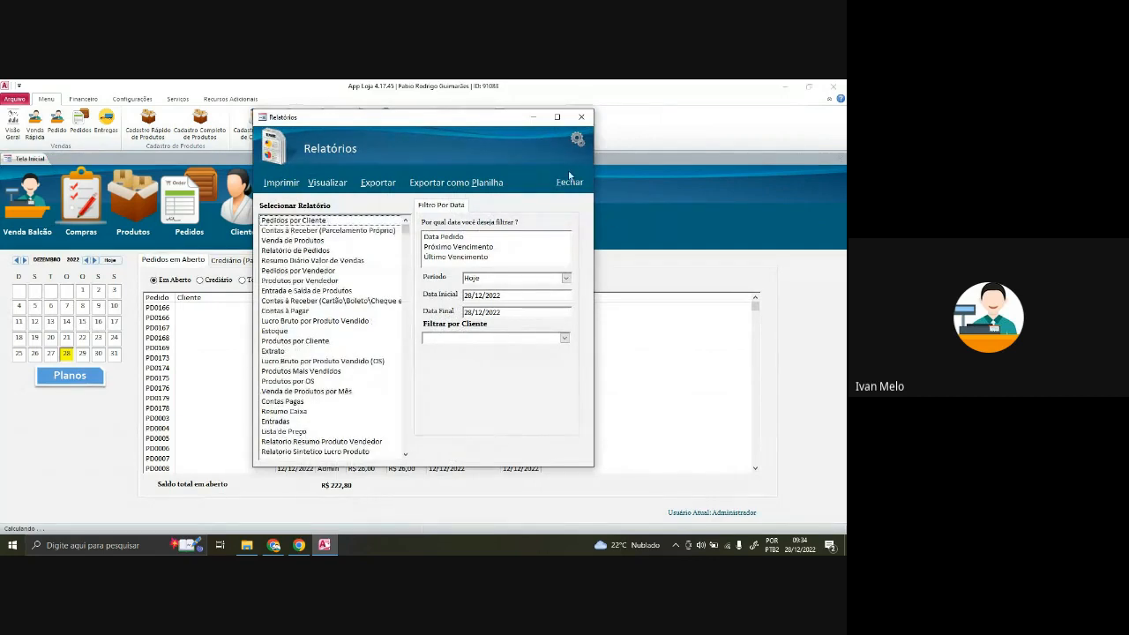
click(582, 117)
click(83, 99)
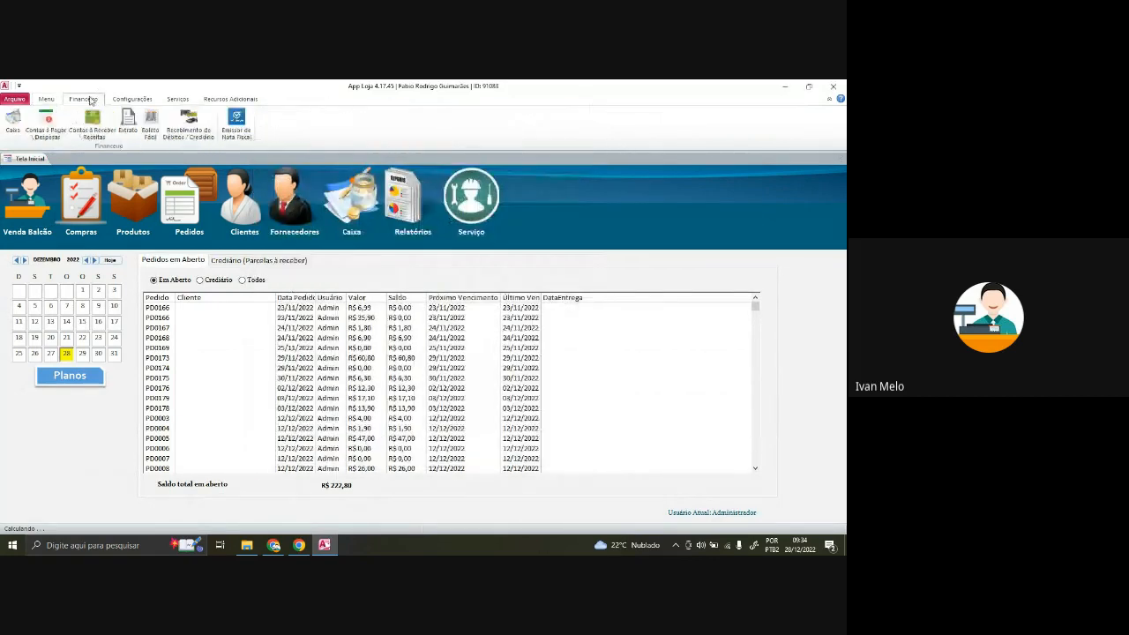
click(12, 121)
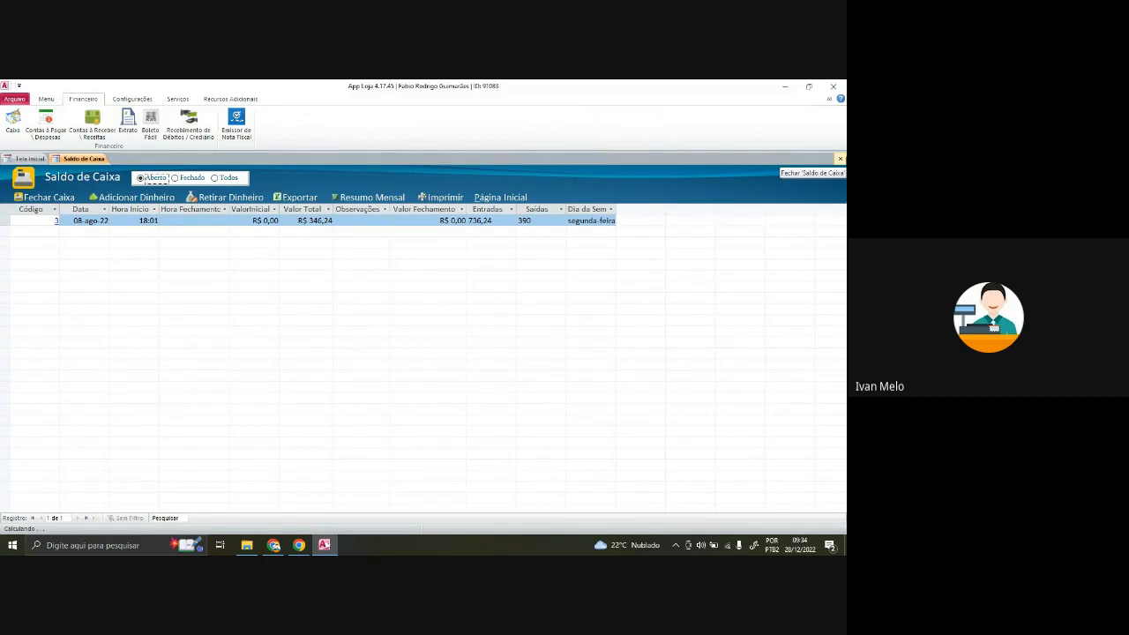
click(841, 159)
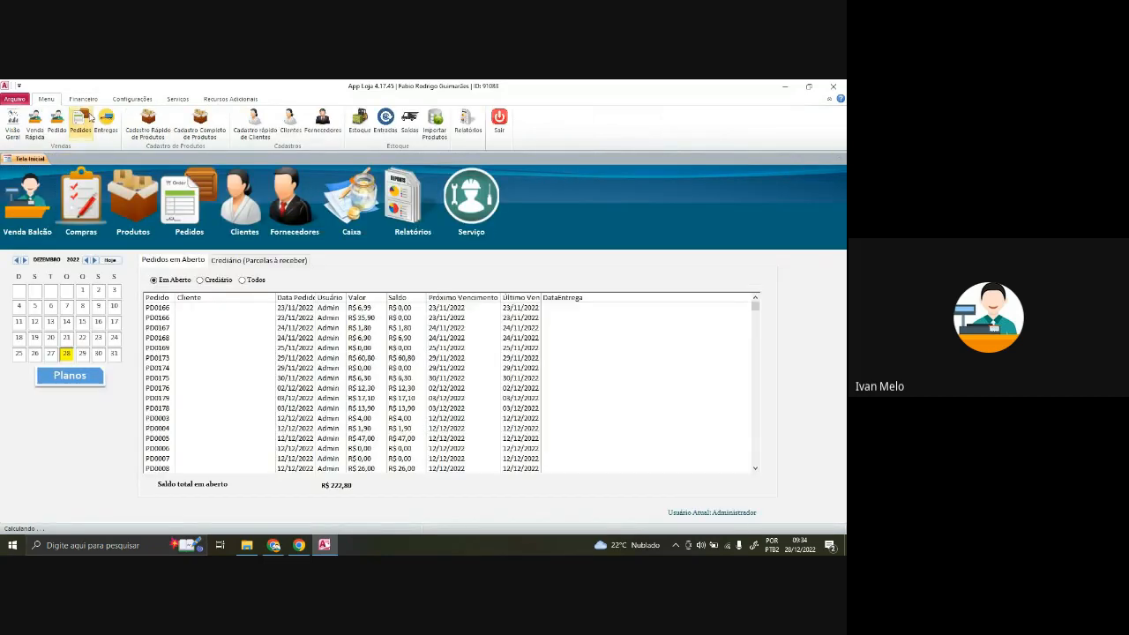
click(39, 127)
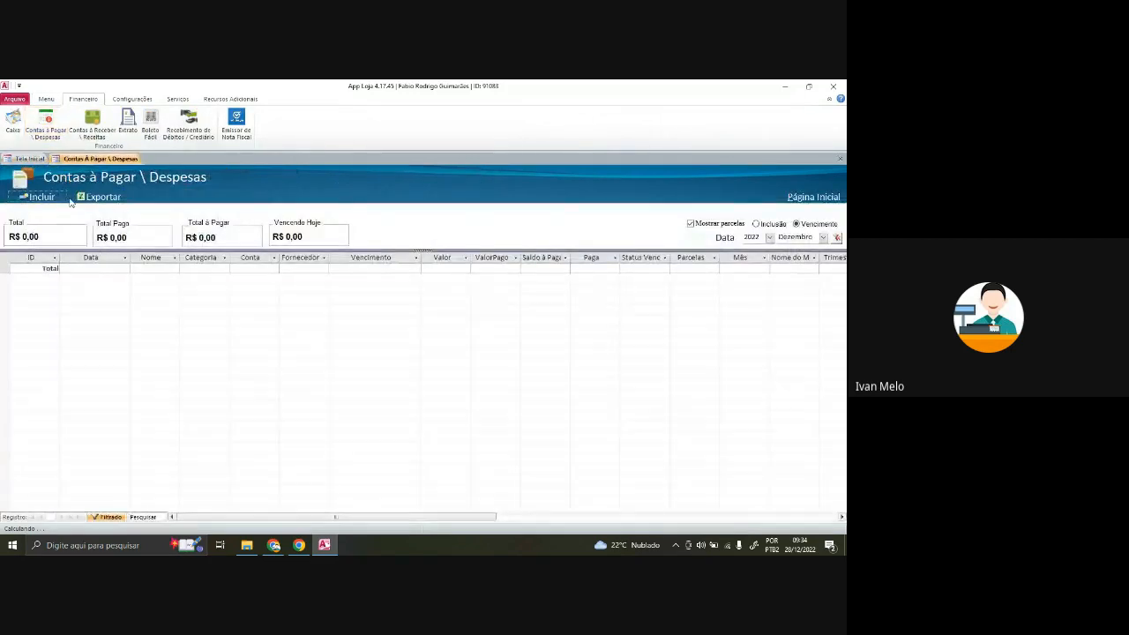
click(841, 161)
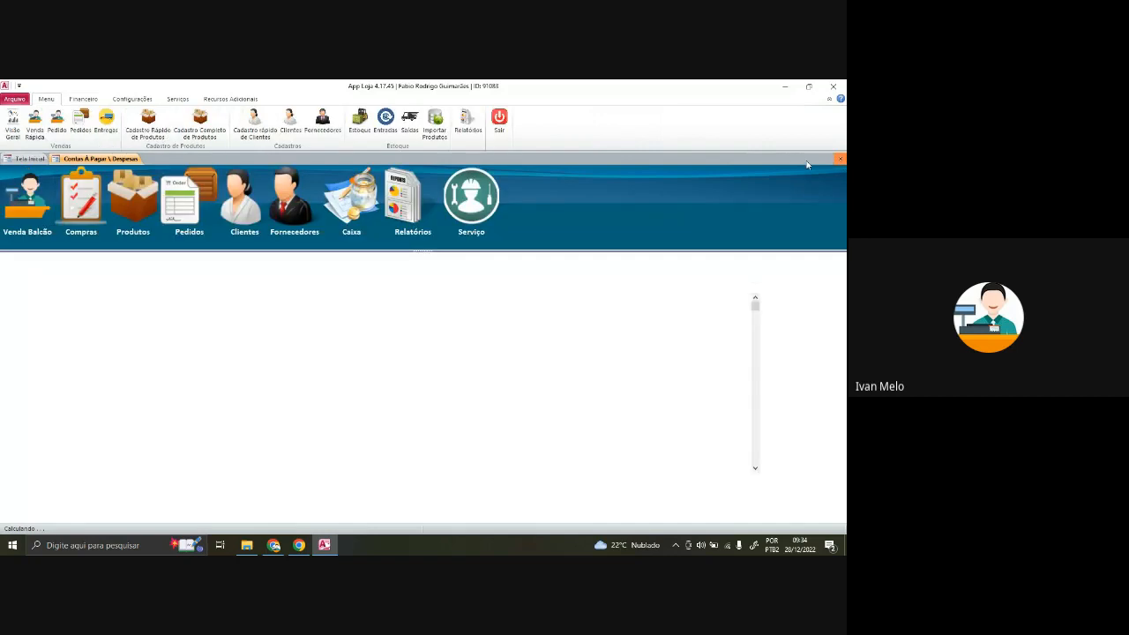
click(82, 99)
click(129, 124)
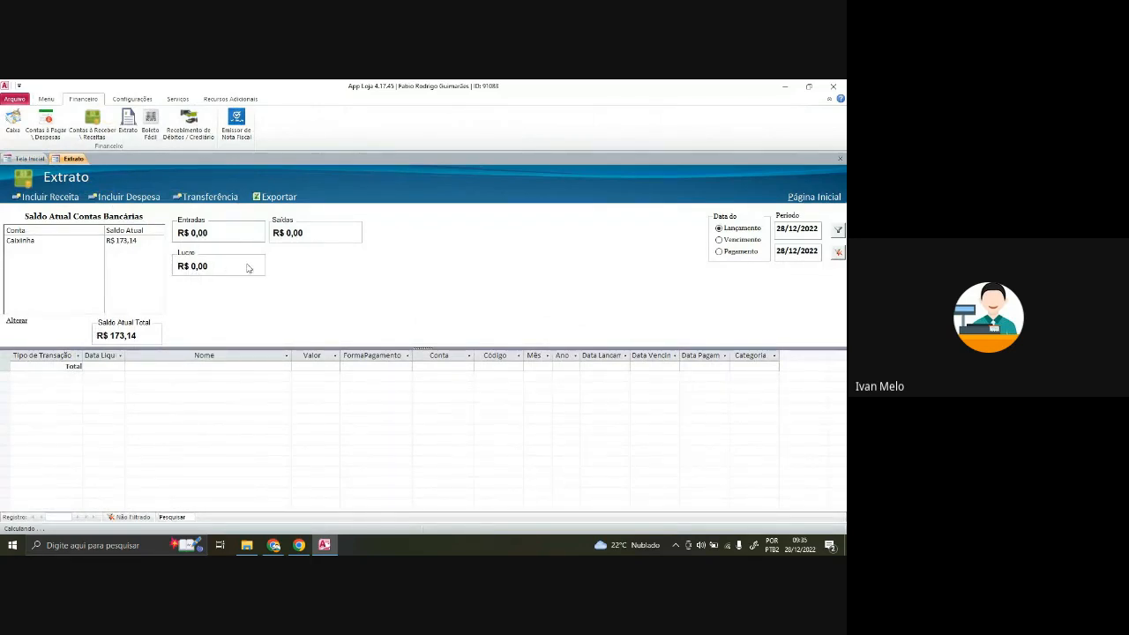
click(840, 159)
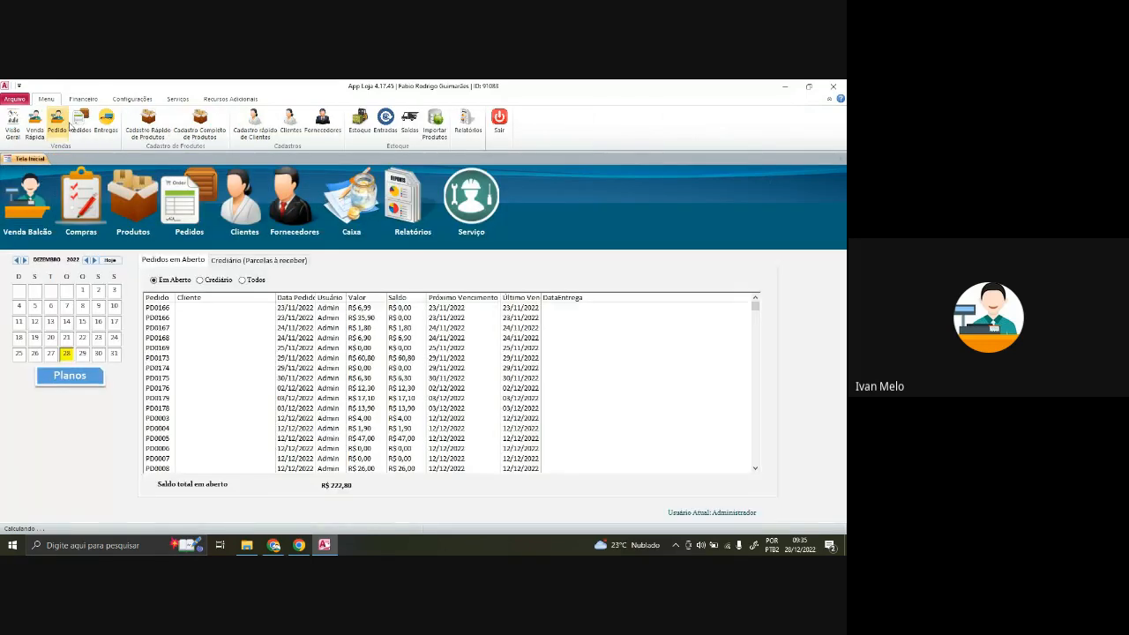
click(83, 99)
click(189, 121)
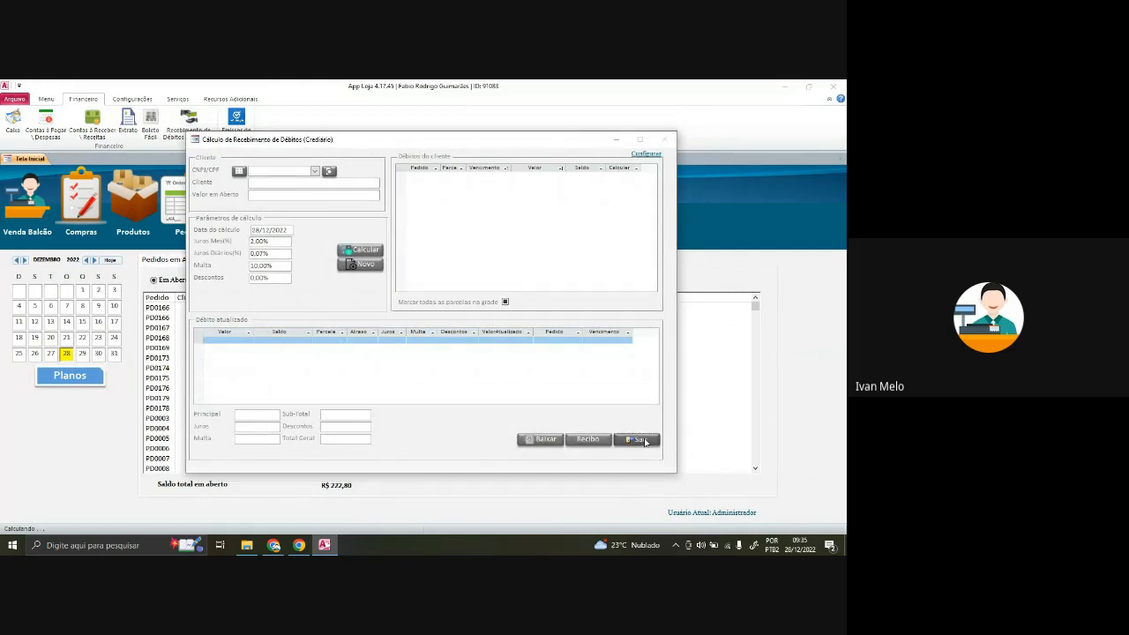
click(645, 441)
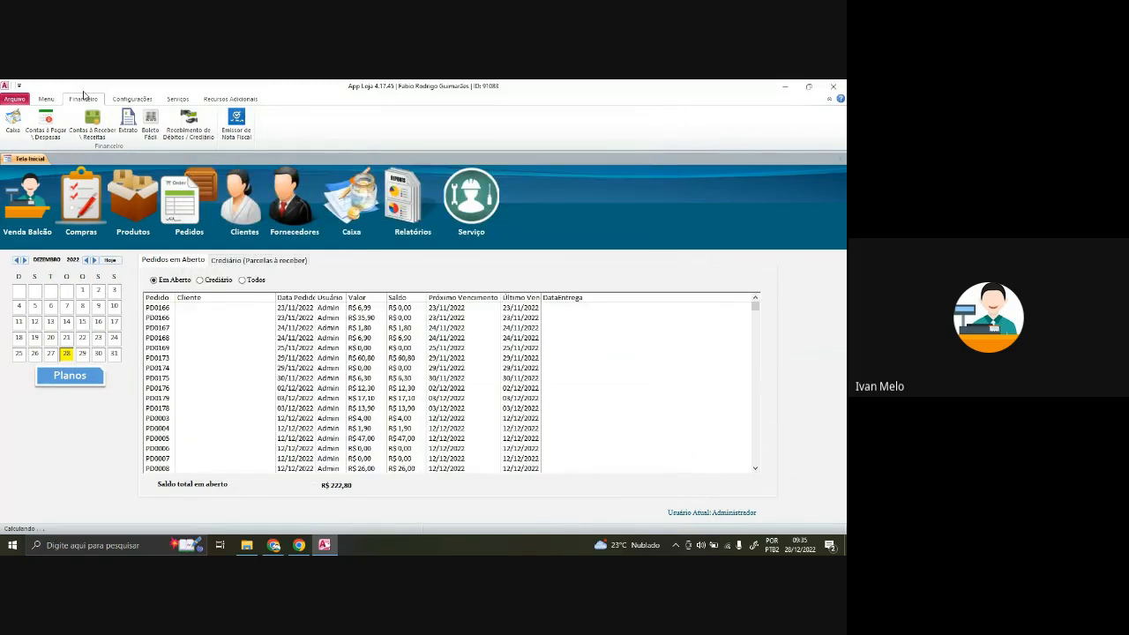
click(128, 99)
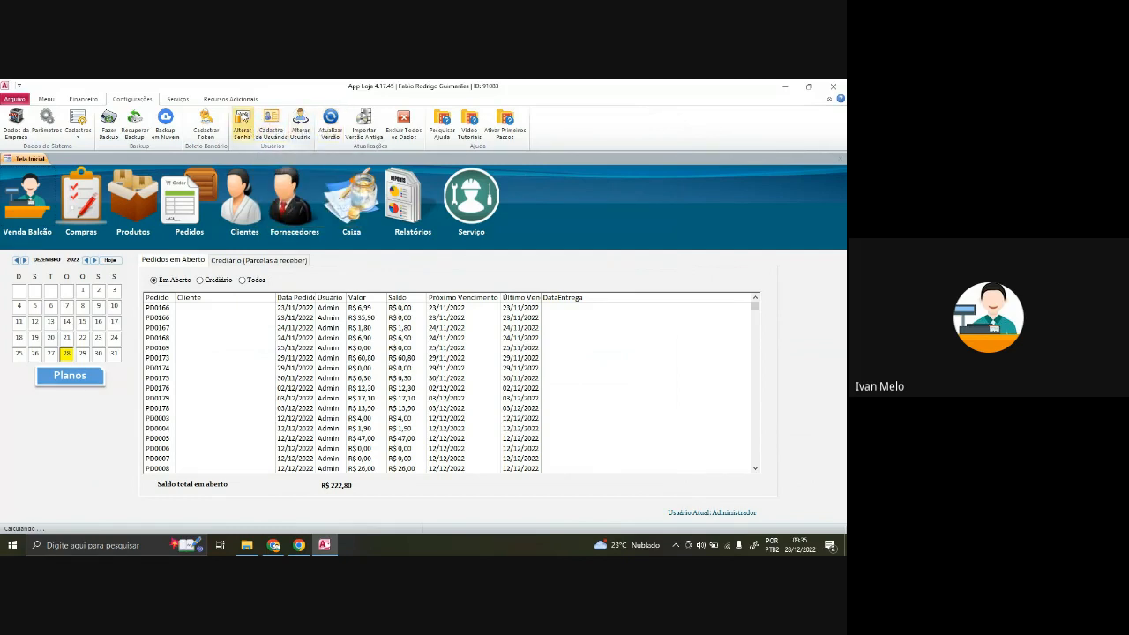
click(178, 99)
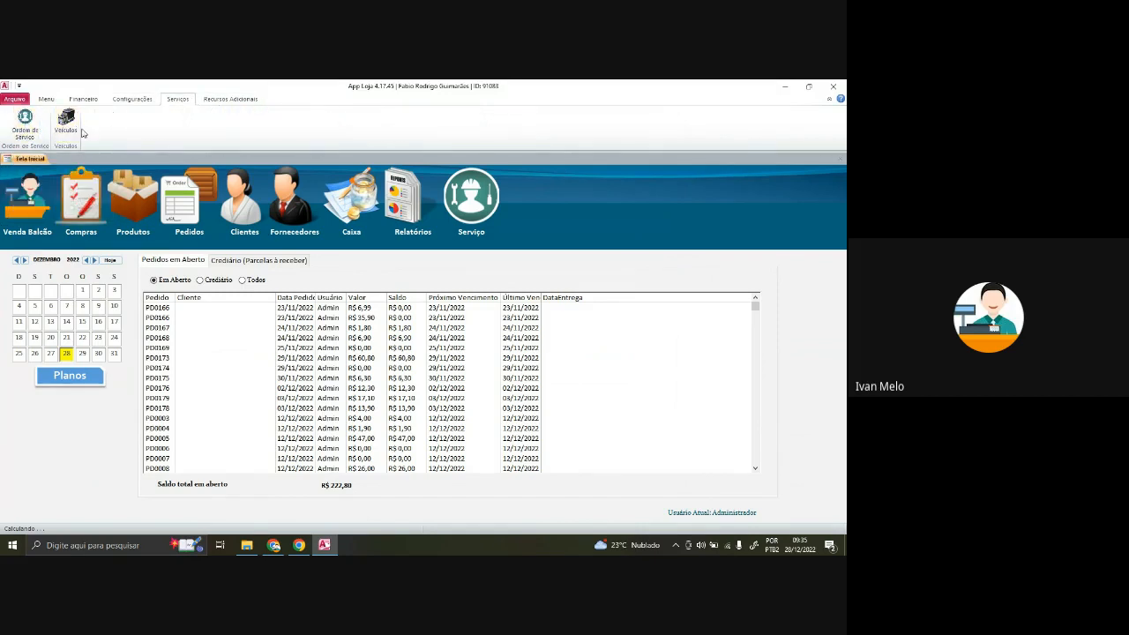
click(212, 100)
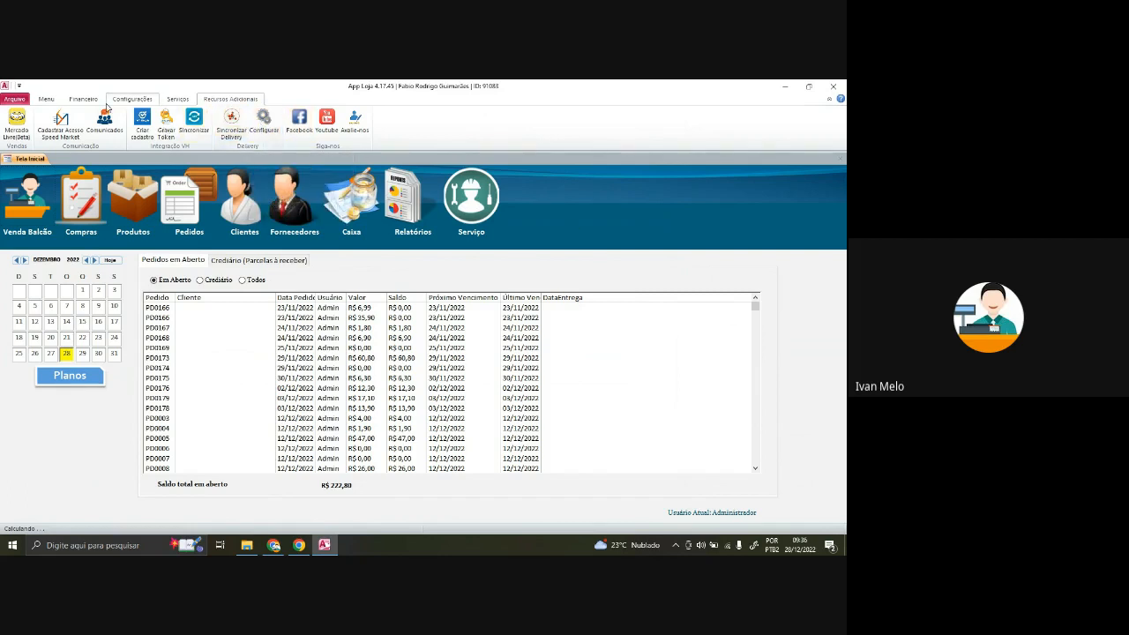
click(53, 101)
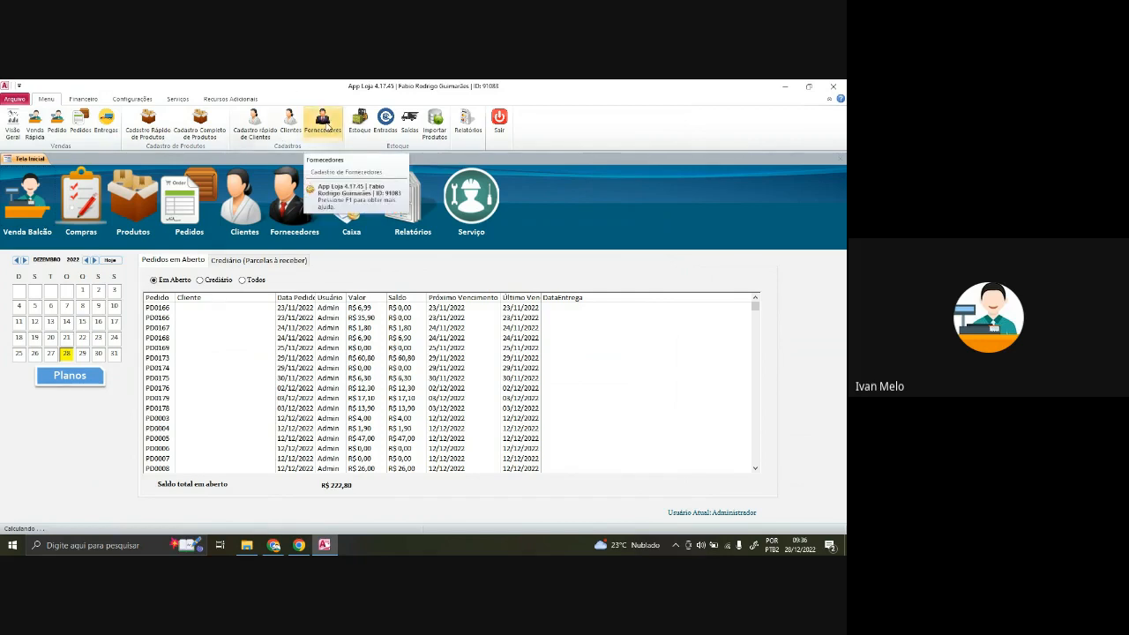
- Start a new supplier in Fornecedores, enter the company's CNPJ and look it up
click(323, 123)
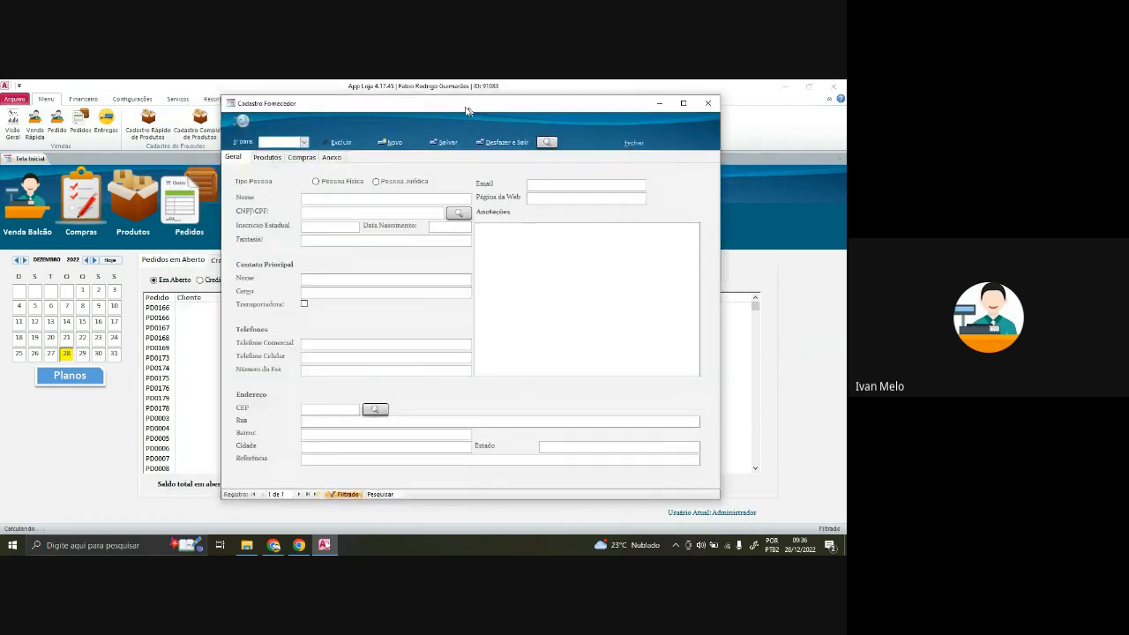
click(293, 196)
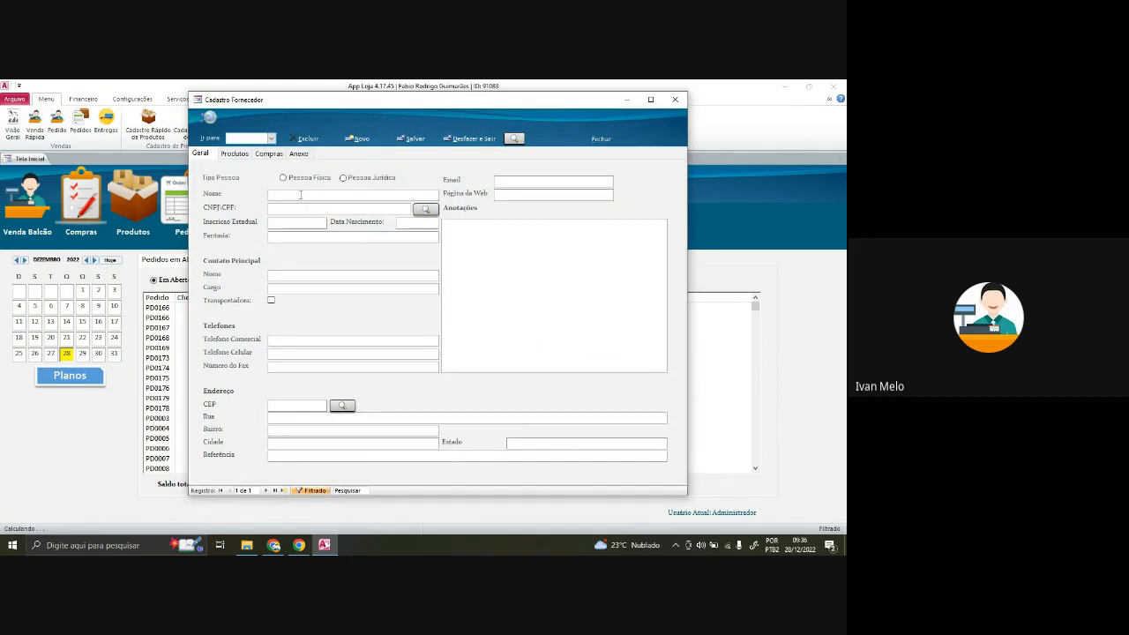
text(APPLoja)
key(BackSpace)
key(BackSpace)
click(427, 210)
- Fill the address from the postal code, mark it Pessoa Jurídica, and name it APPLoja
click(286, 407)
click(272, 405)
text(86705)
text(25)
click(344, 406)
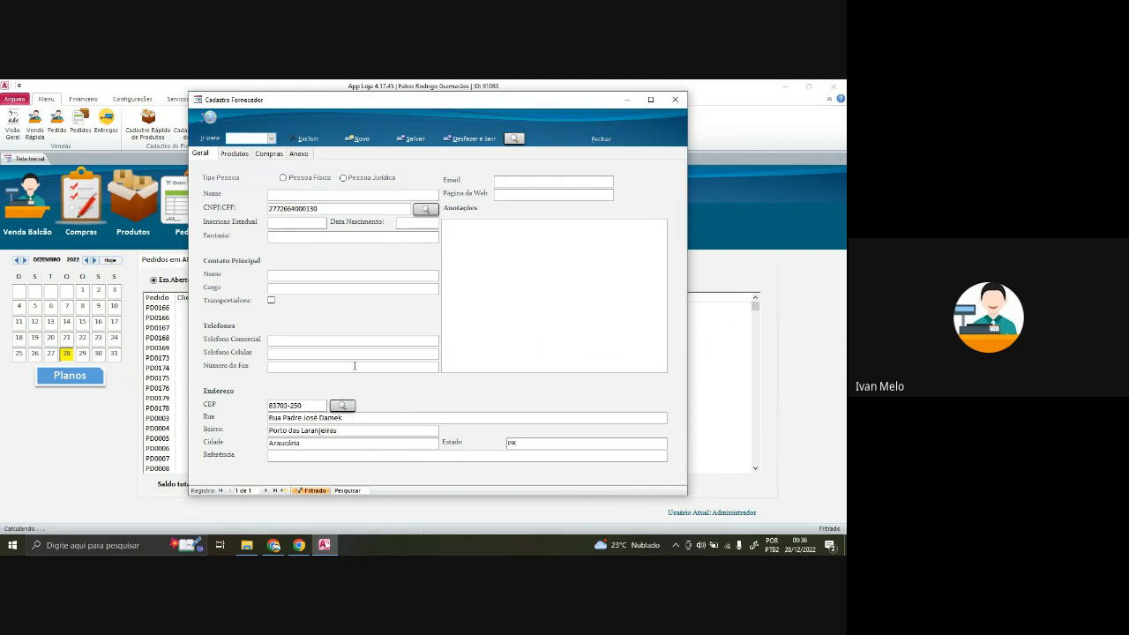
click(344, 179)
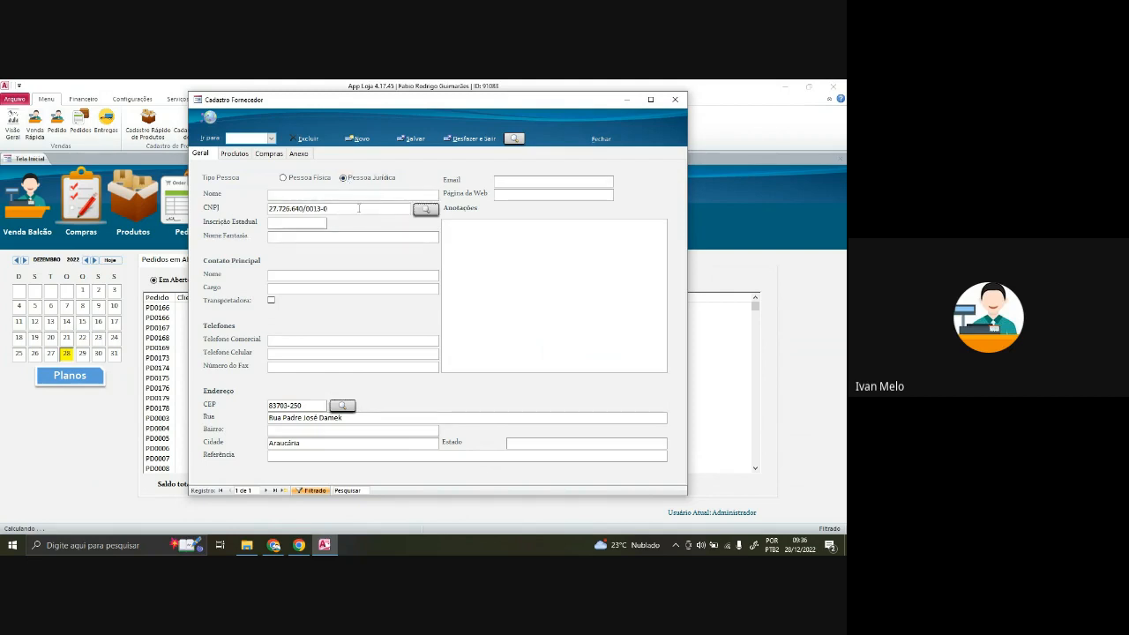
click(289, 195)
text(APPLoja)
key(Tab)
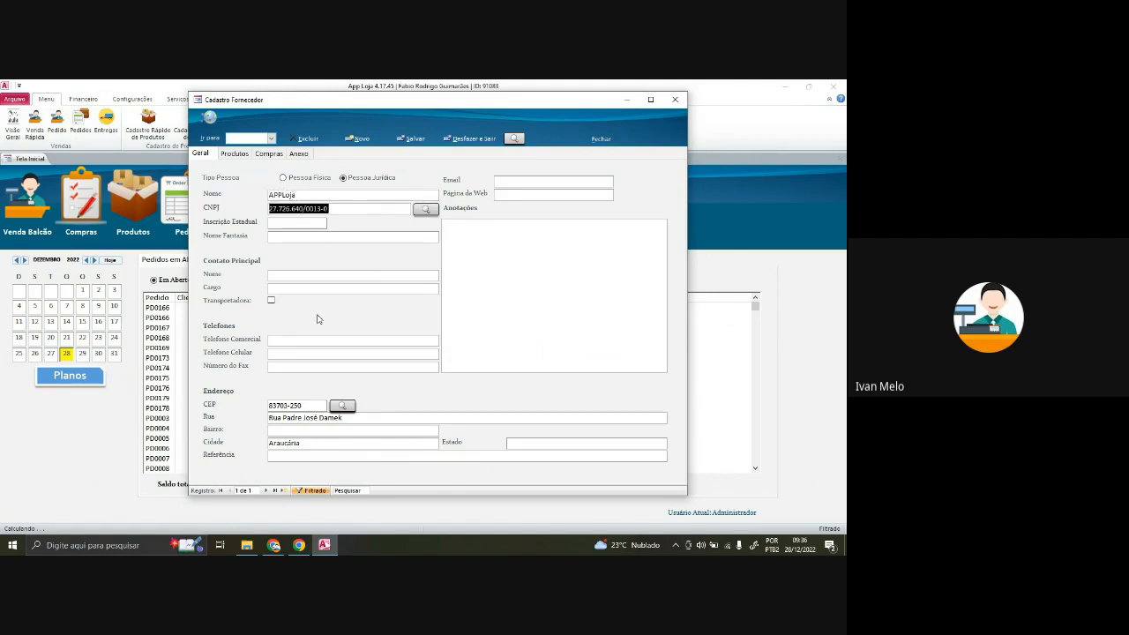
click(286, 277)
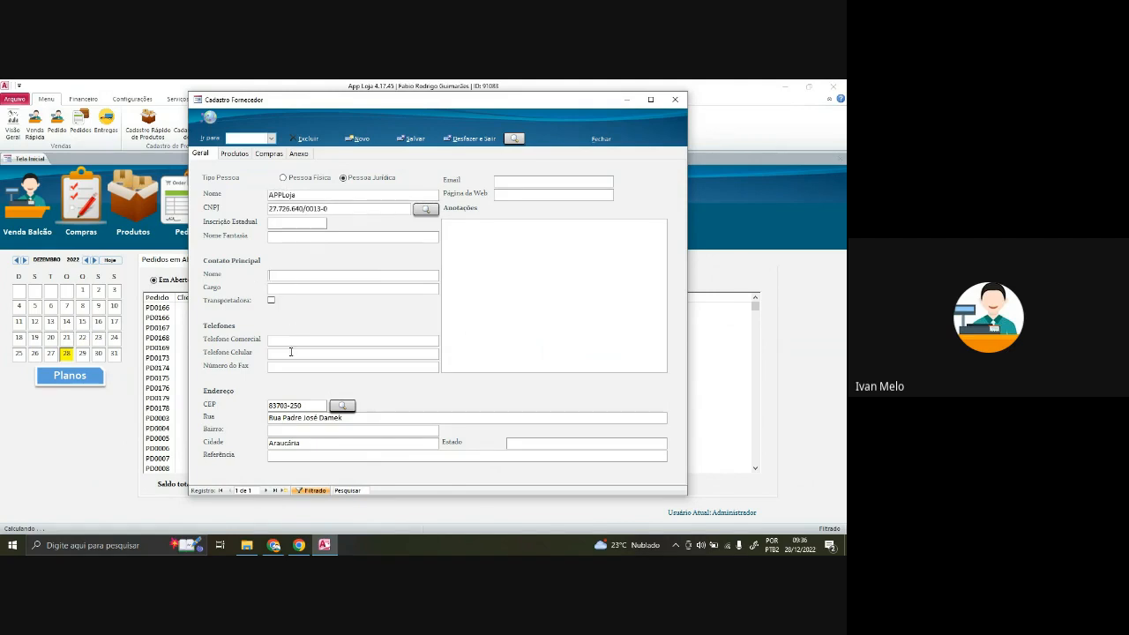
- Review the Produtos, Compras and Anexo tabs, then close the supplier form
click(236, 155)
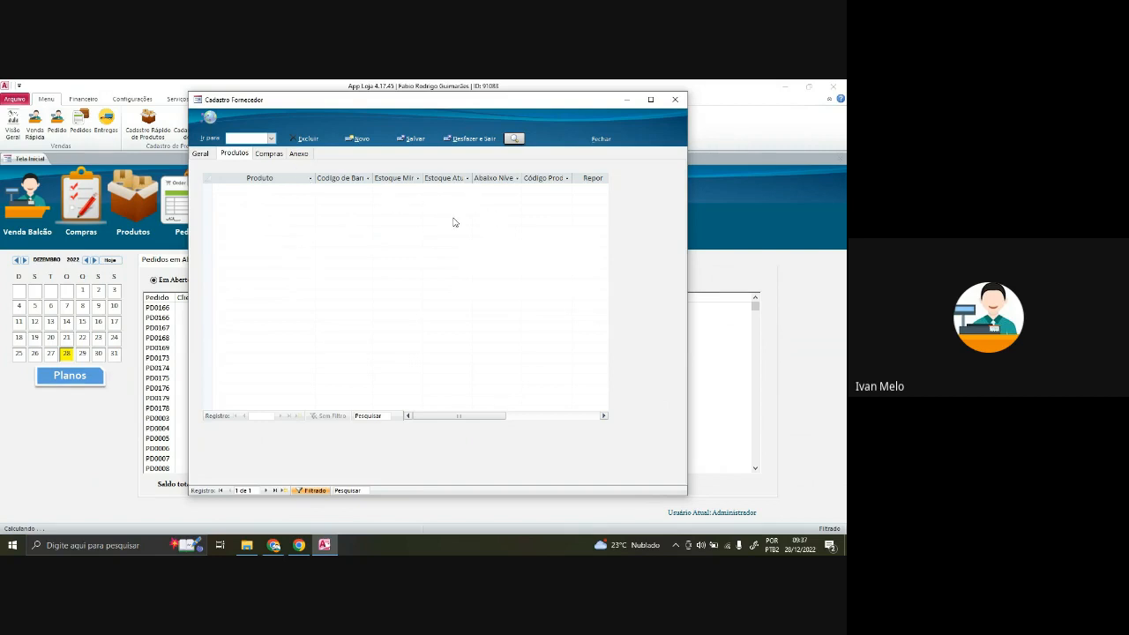
click(270, 155)
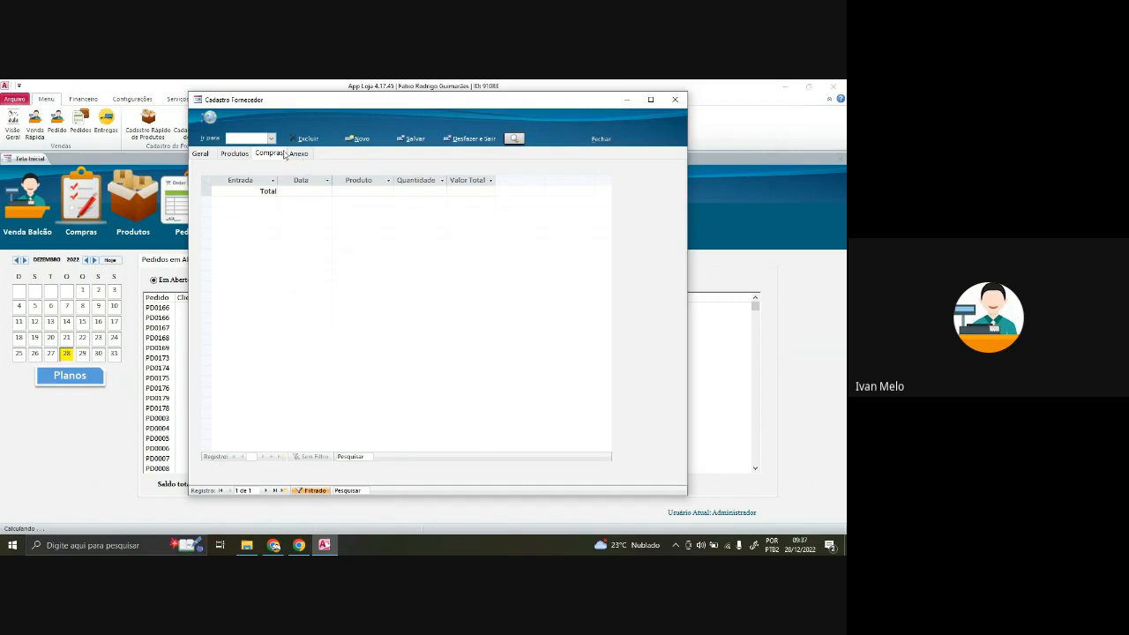
click(300, 156)
click(203, 155)
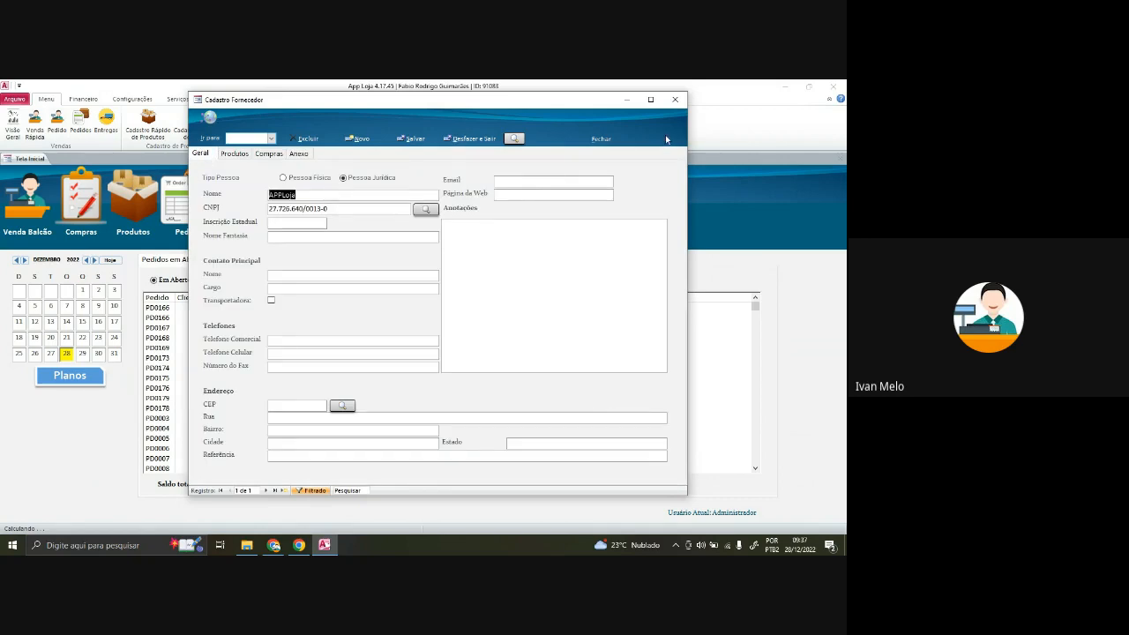
click(679, 101)
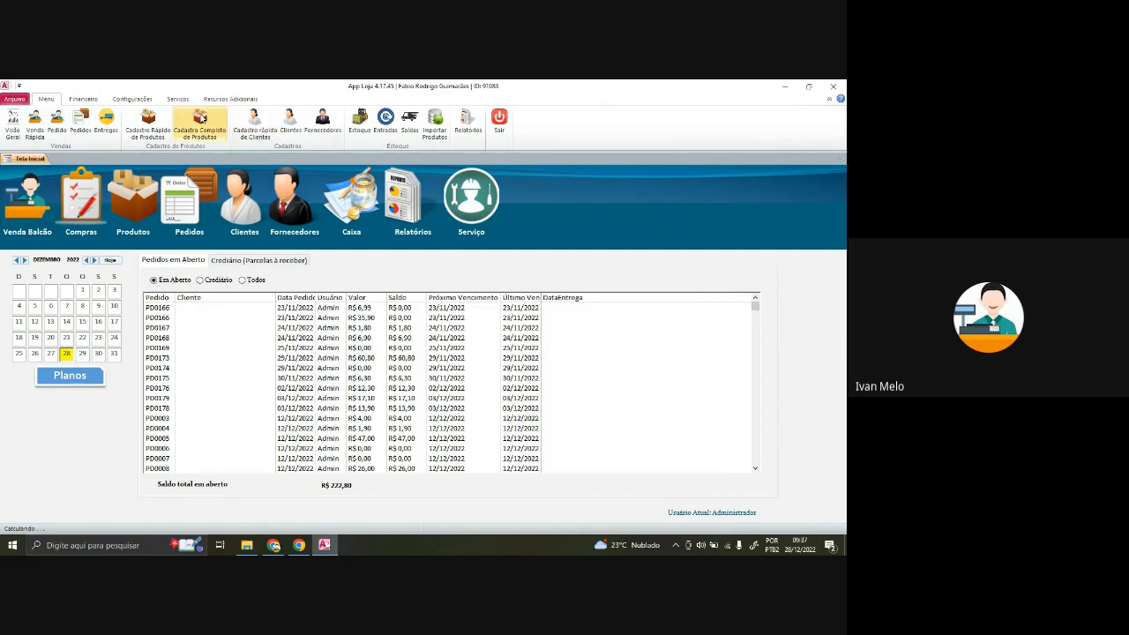
- Start a quick product registration named Mouse with supplier APPLoja
click(202, 119)
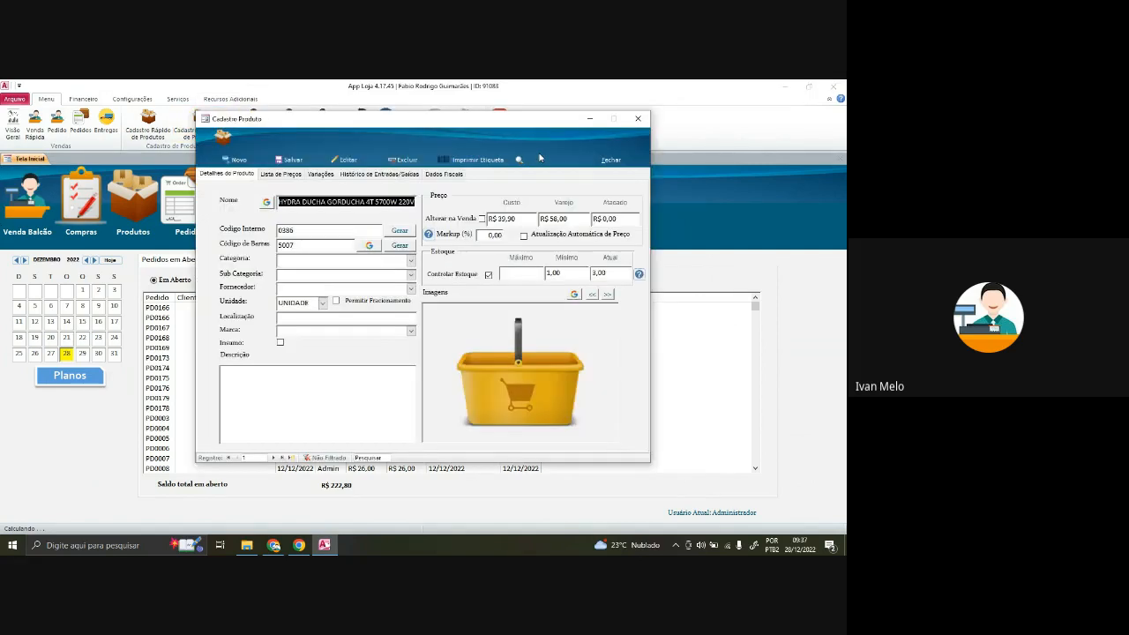
drag(240, 114, 280, 116)
click(150, 124)
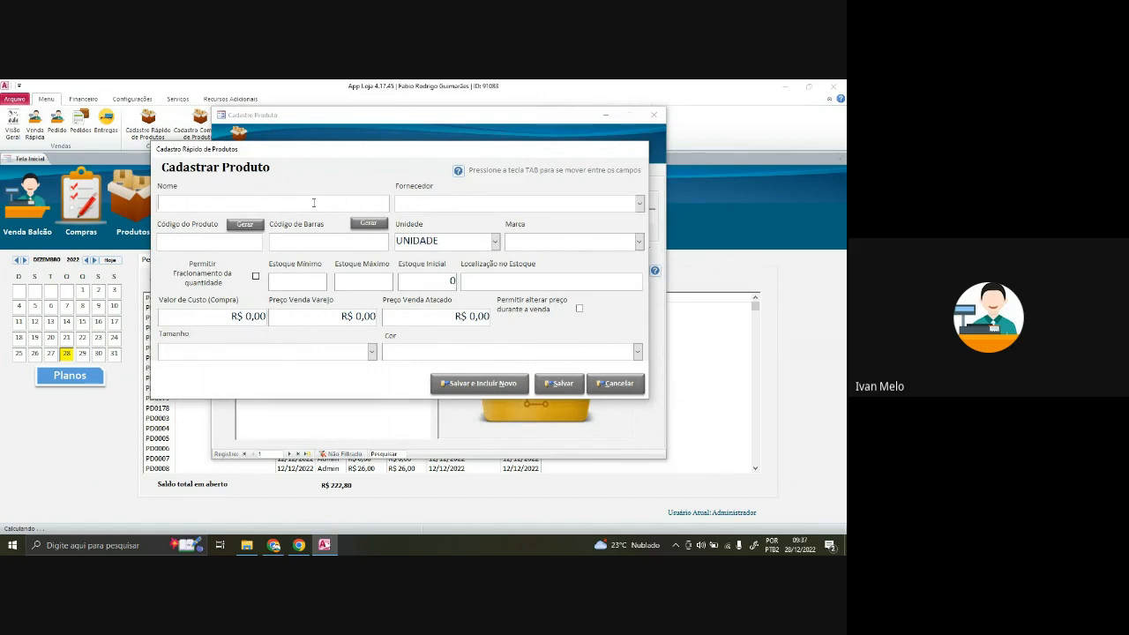
text(Mouse)
click(639, 204)
click(403, 223)
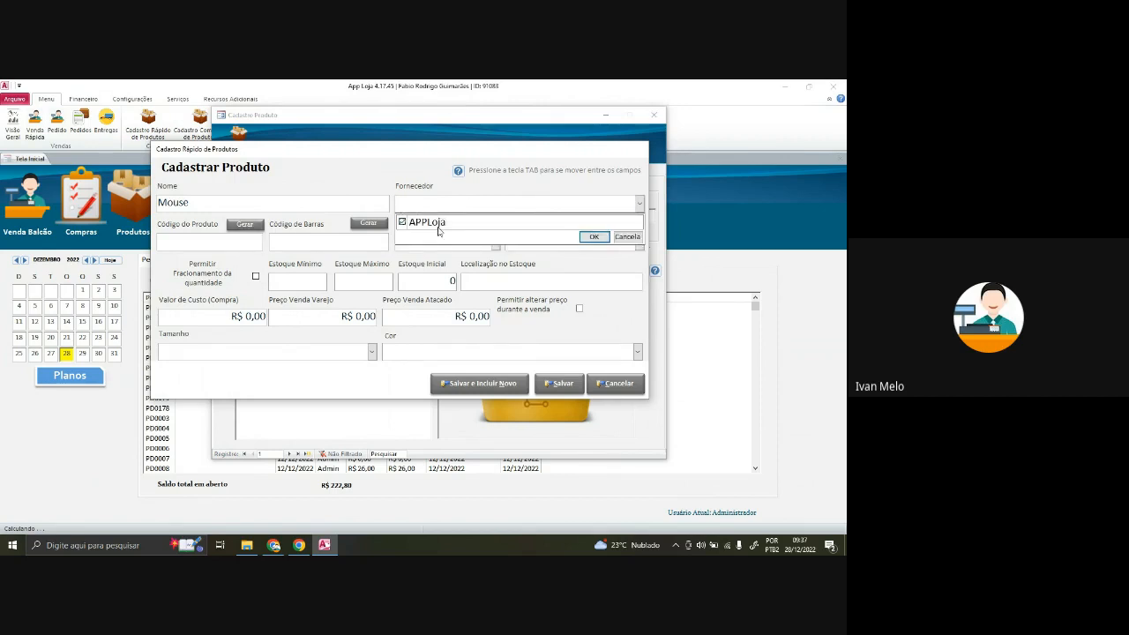
click(582, 237)
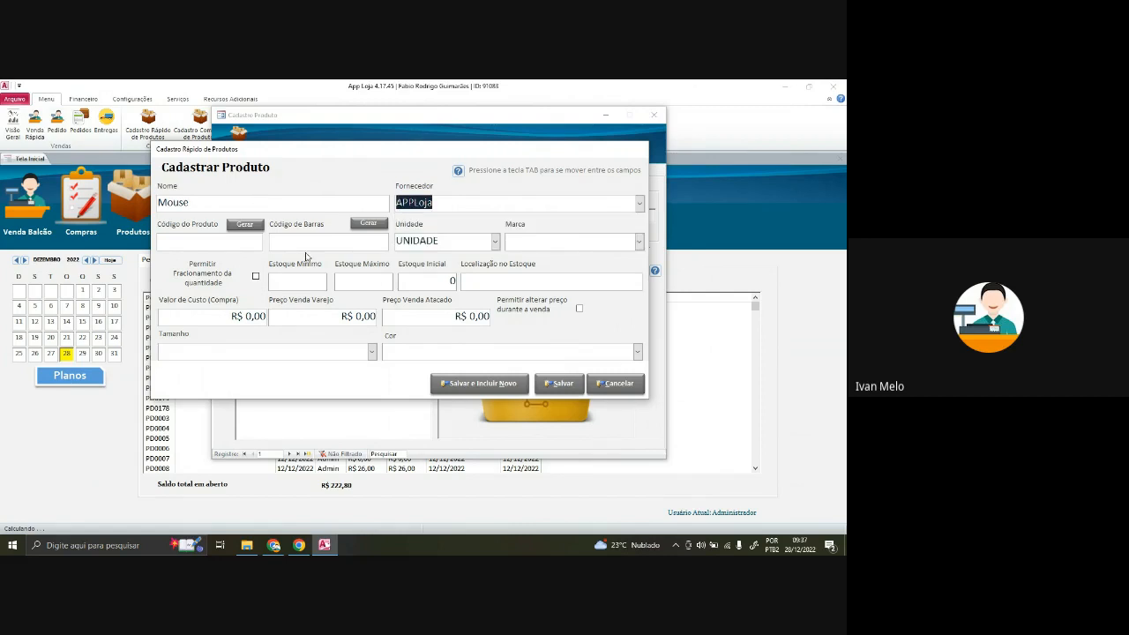
click(250, 226)
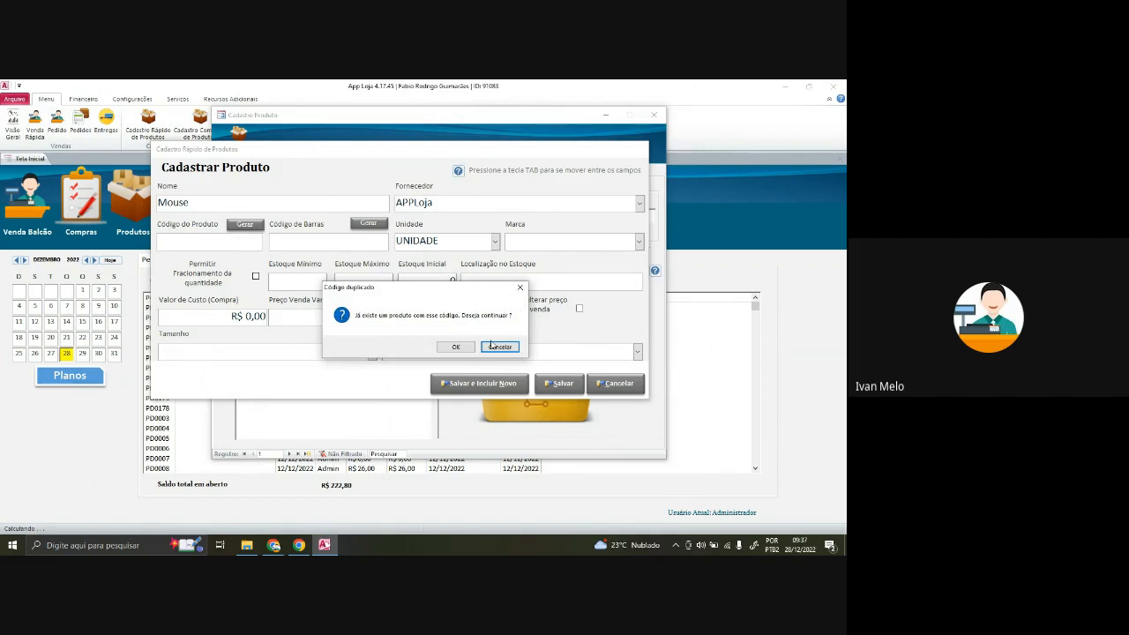
click(455, 348)
click(369, 223)
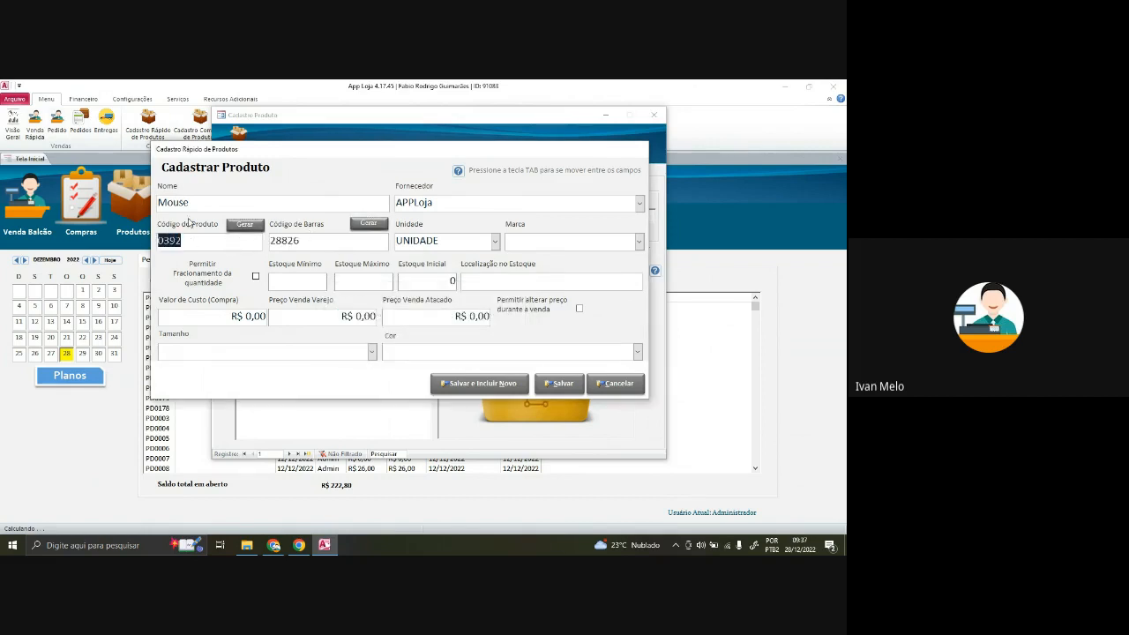
key(Tab)
click(314, 238)
drag(318, 240, 260, 237)
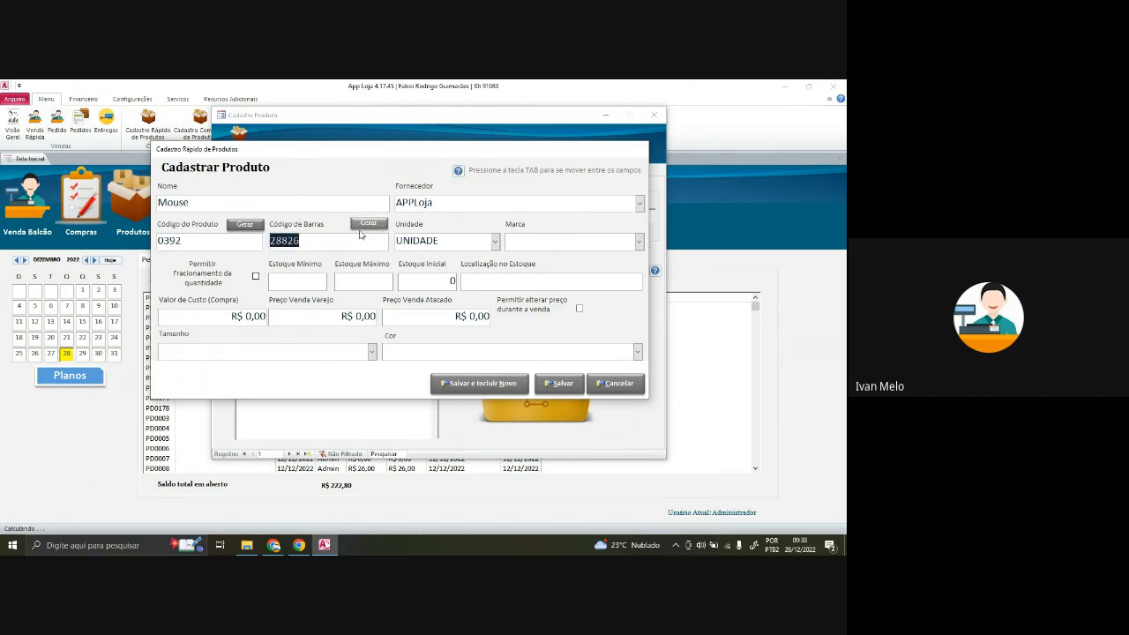
text(789)
text(1234)
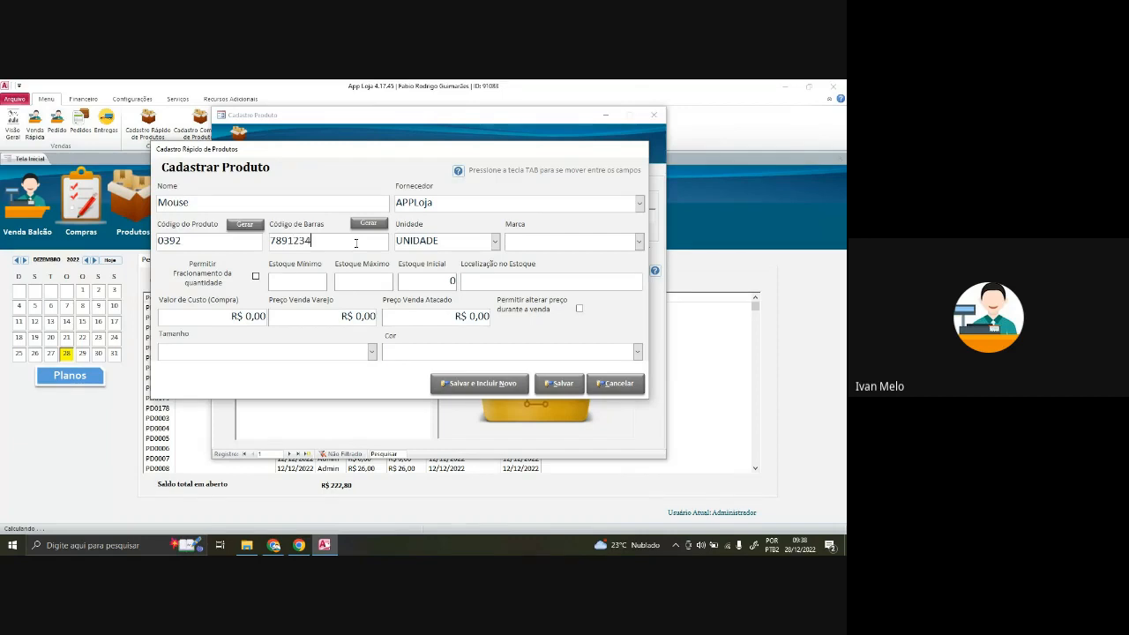
text(4566)
key(Tab)
key(Tab)
click(638, 242)
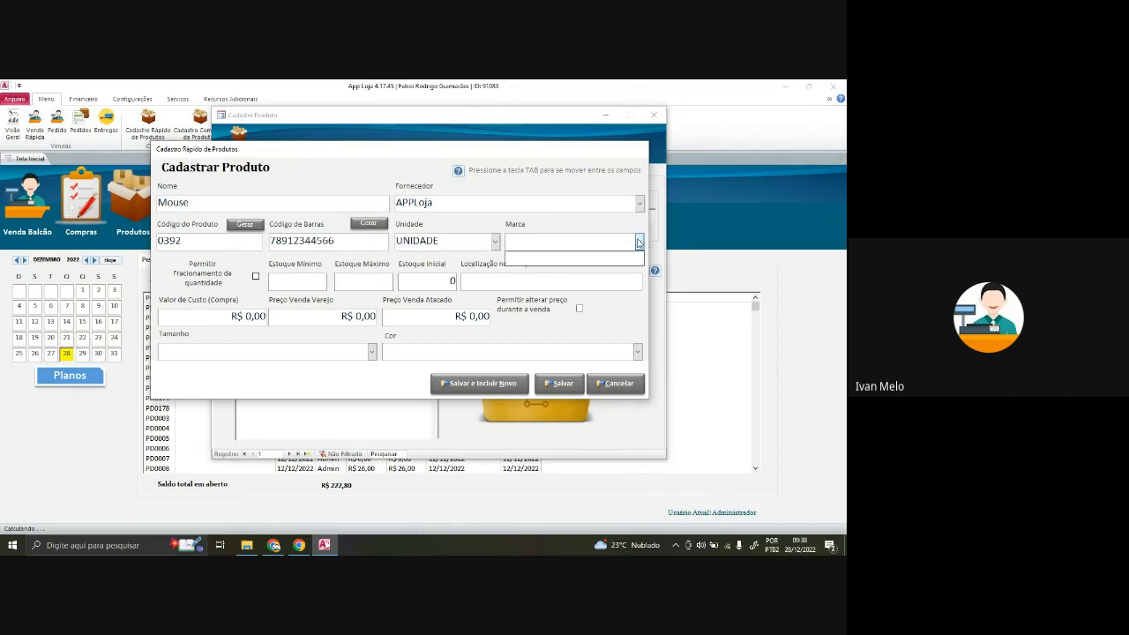
click(638, 243)
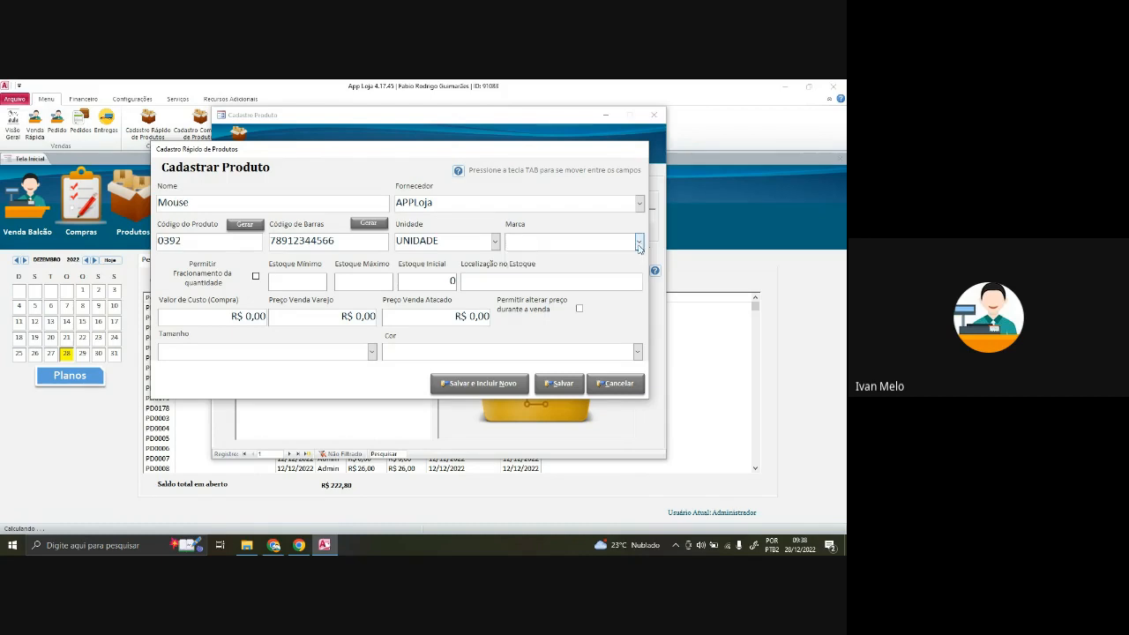
drag(341, 155, 364, 137)
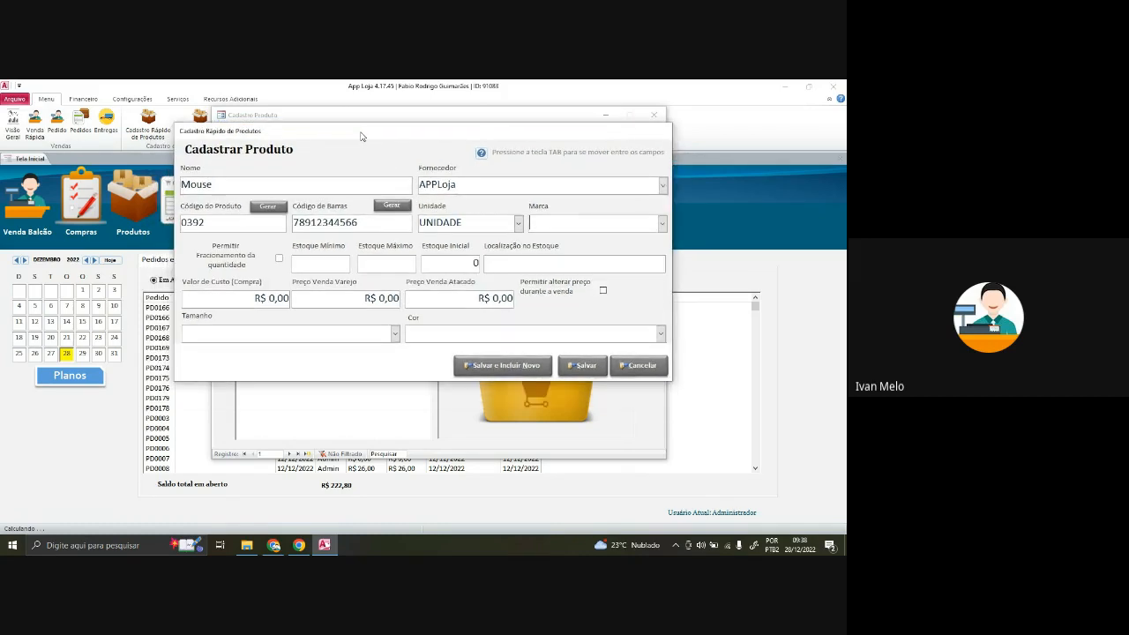
- Set stock minimum 12, maximum 10 and initial stock 100 at location Balcão
click(279, 259)
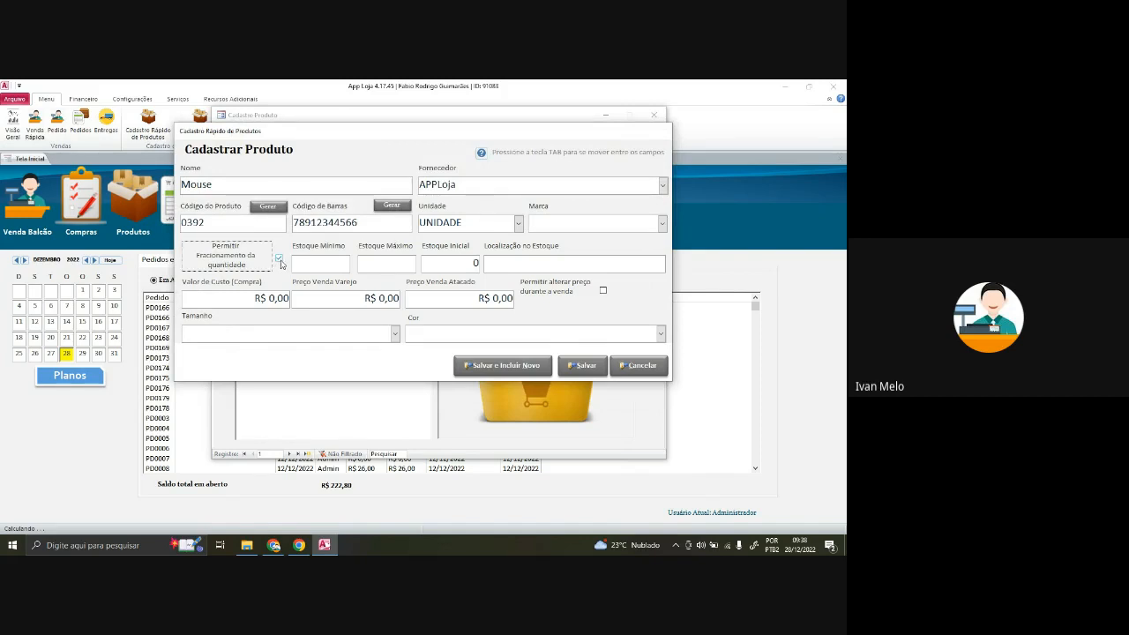
click(279, 259)
click(312, 271)
text(12)
click(395, 266)
text(10)
key(Tab)
drag(338, 264, 353, 264)
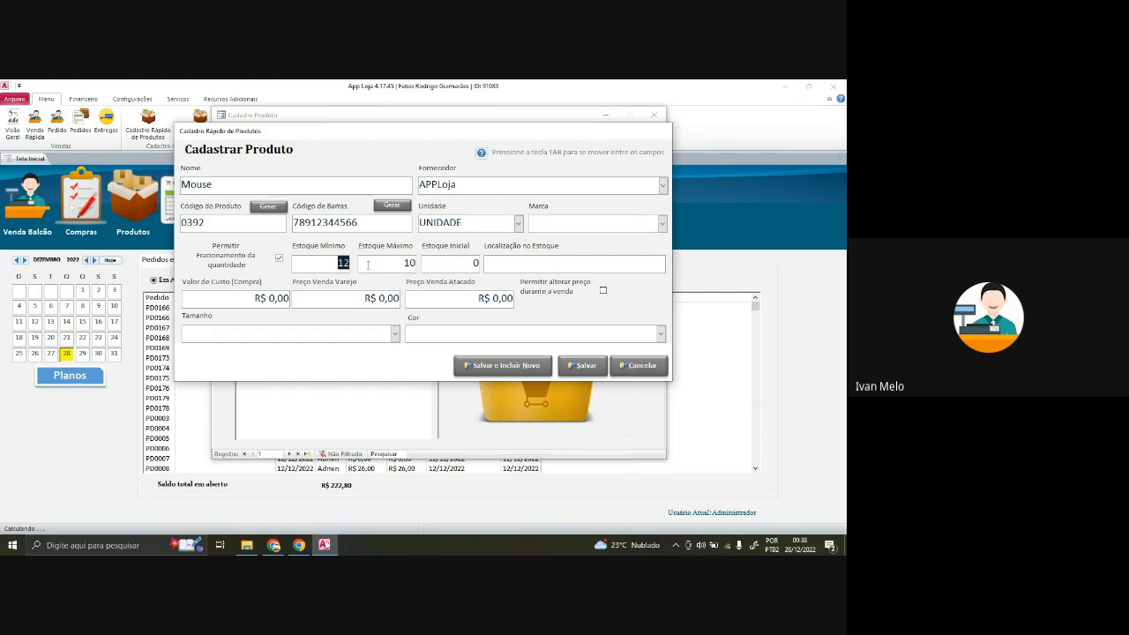
drag(461, 263, 494, 262)
text(100)
text(Bal)
text(cão)
key(Tab)
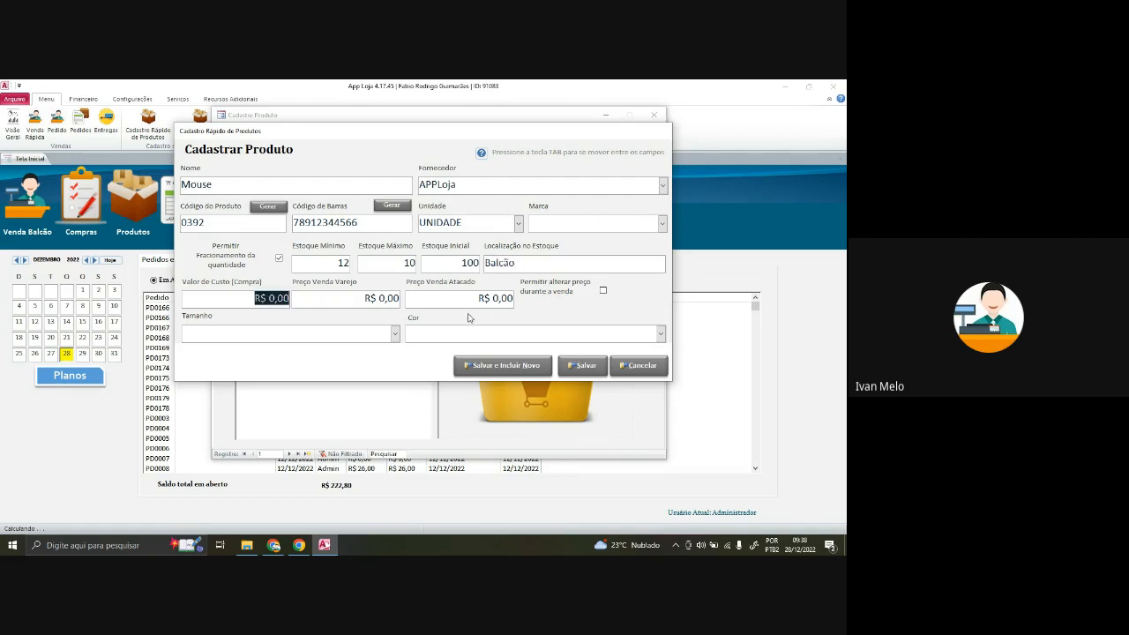
- Enter cost R$ 30,00, retail R$ 50,00, wholesale R$ 45,00 and allow price changes
text(30)
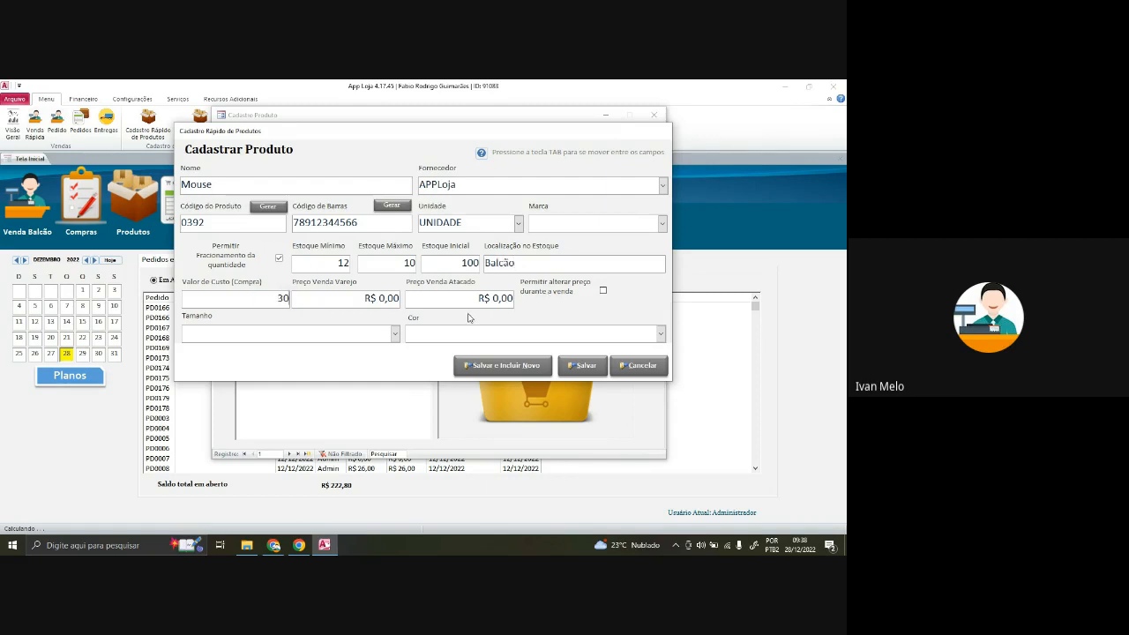
key(Tab)
text(50)
key(Tab)
drag(249, 302, 406, 297)
click(350, 299)
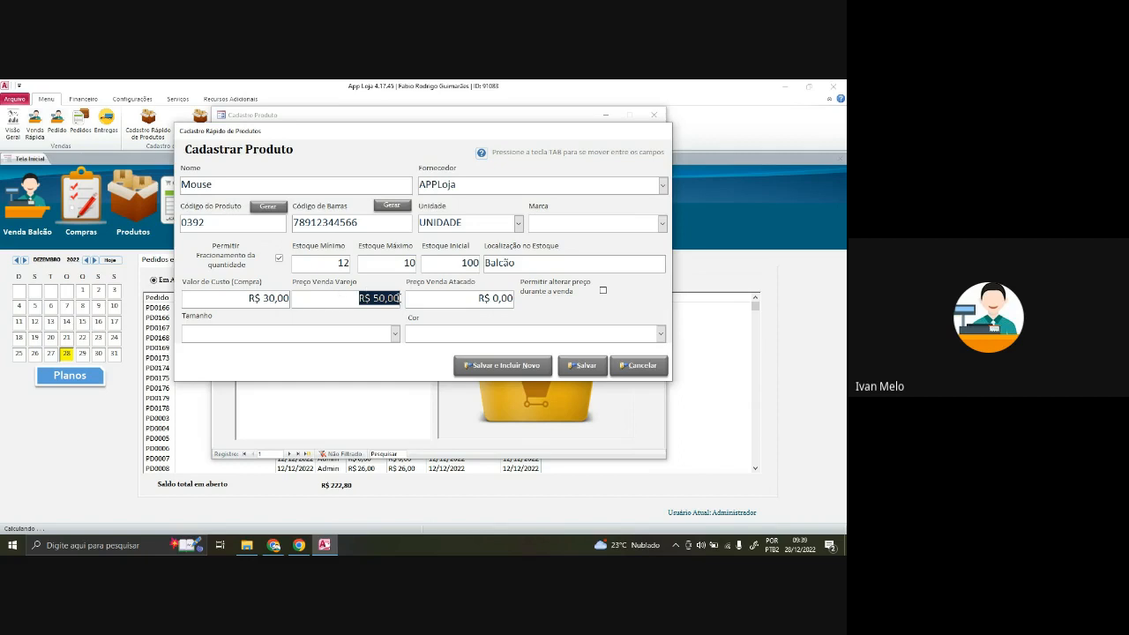
key(Tab)
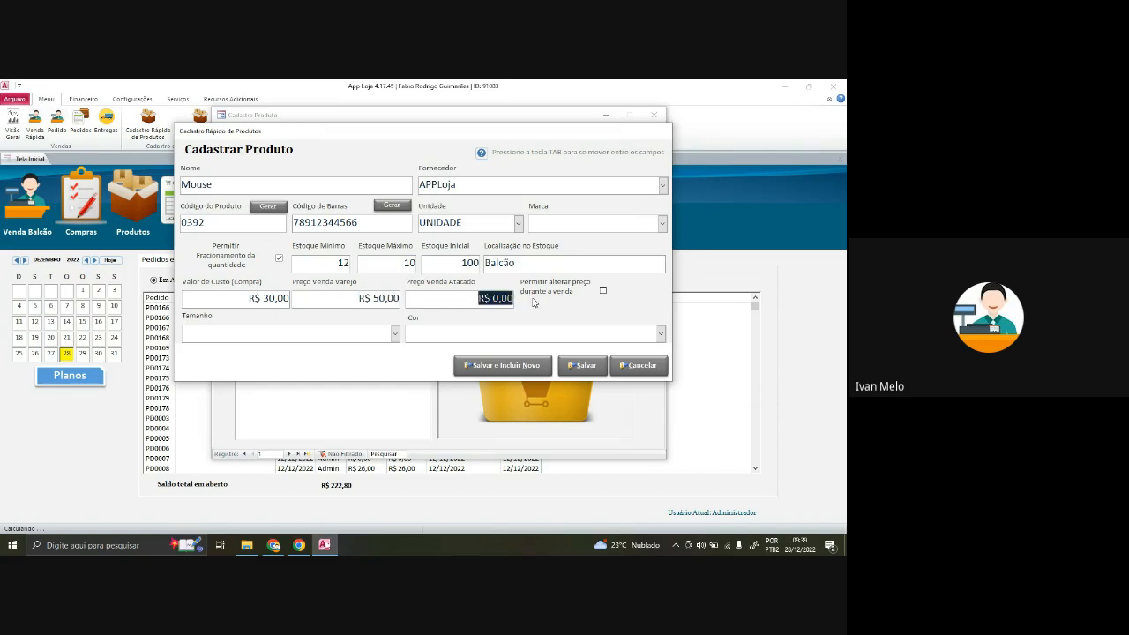
text(45)
key(Tab)
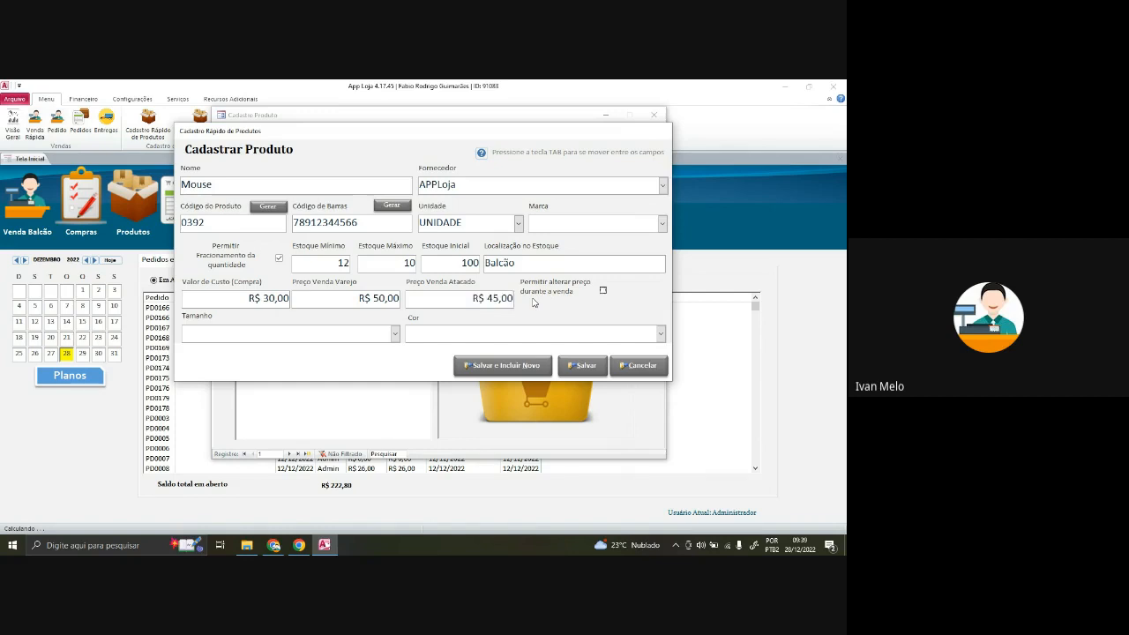
click(603, 292)
click(395, 336)
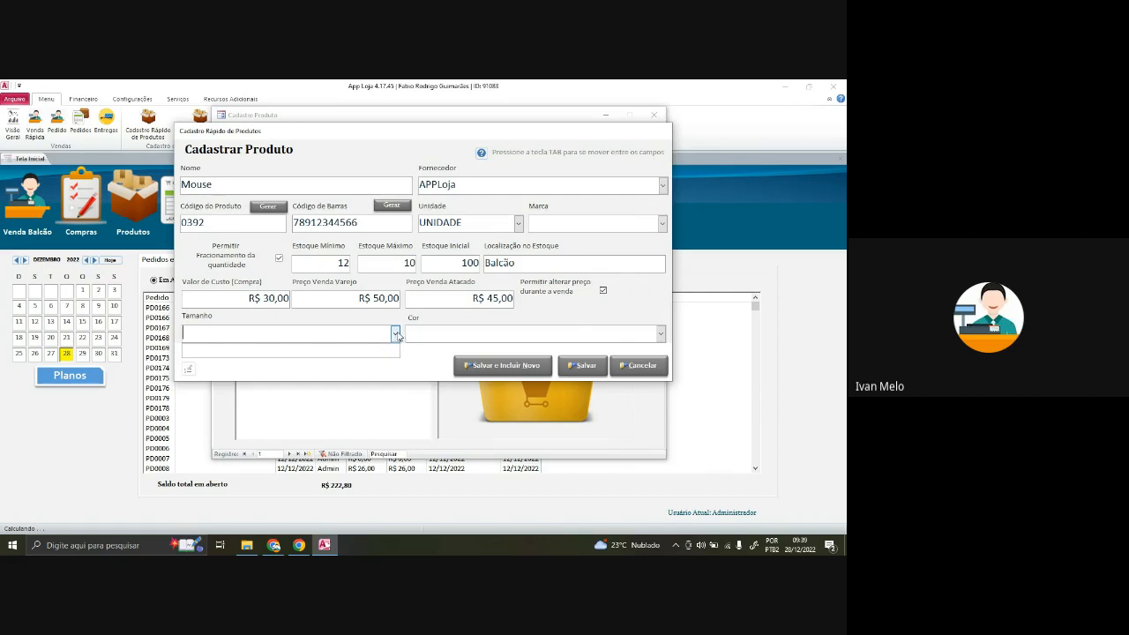
- Add size P to the size list and rename the product from Mouse to Calça
click(188, 370)
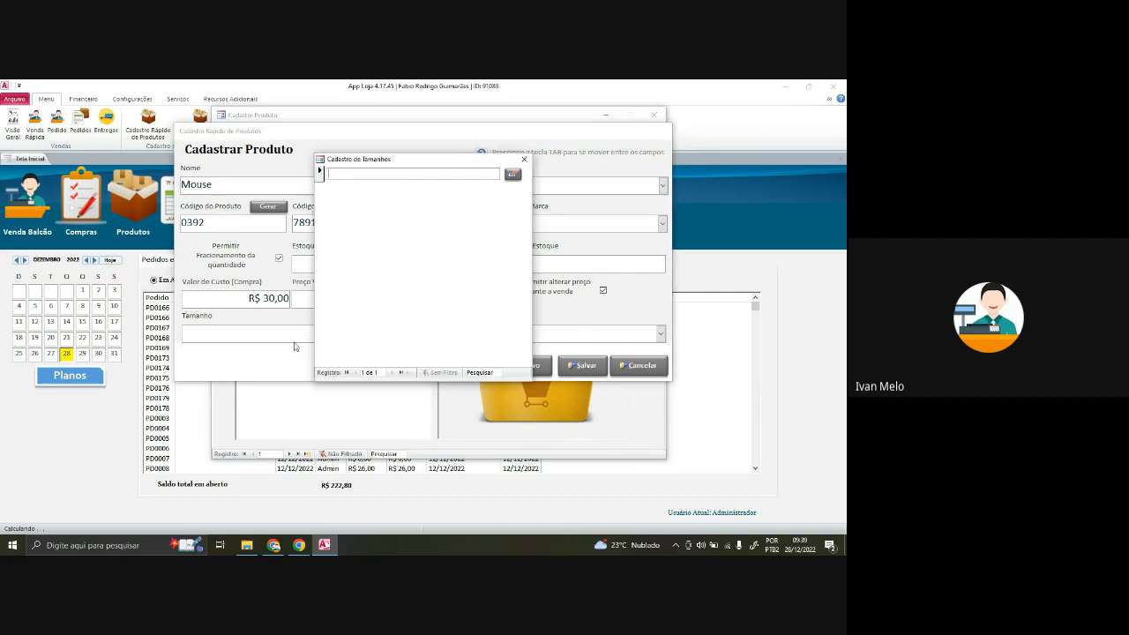
text(P)
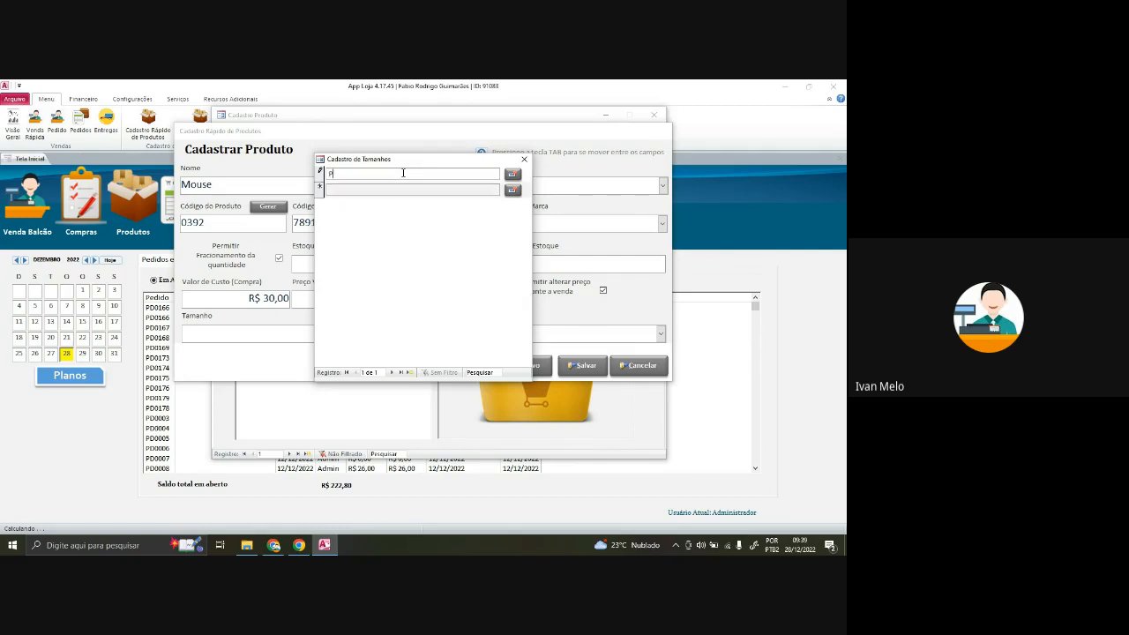
click(523, 160)
drag(219, 183, 148, 176)
text(C)
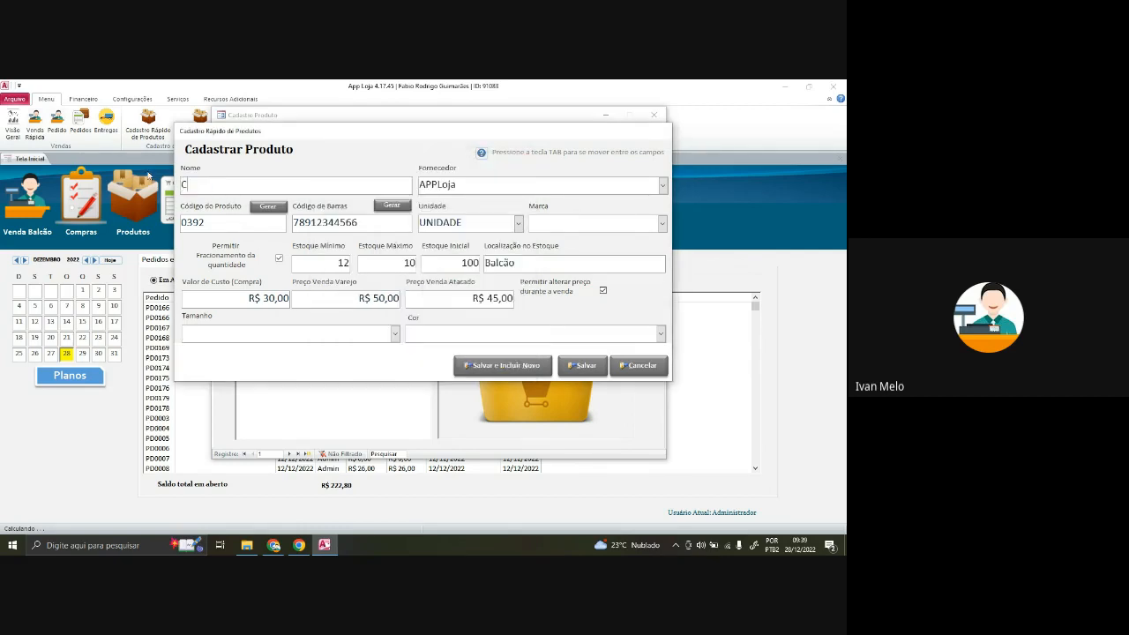
text(alça)
key(Tab)
- Add sizes M and G to the size list and assign size G
click(395, 334)
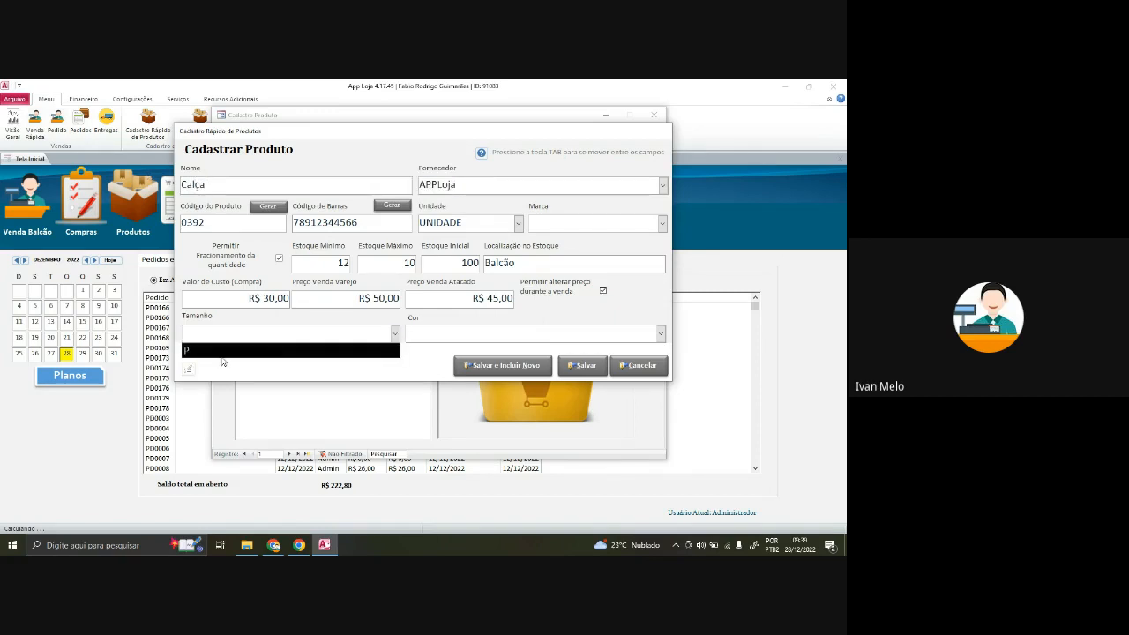
click(368, 315)
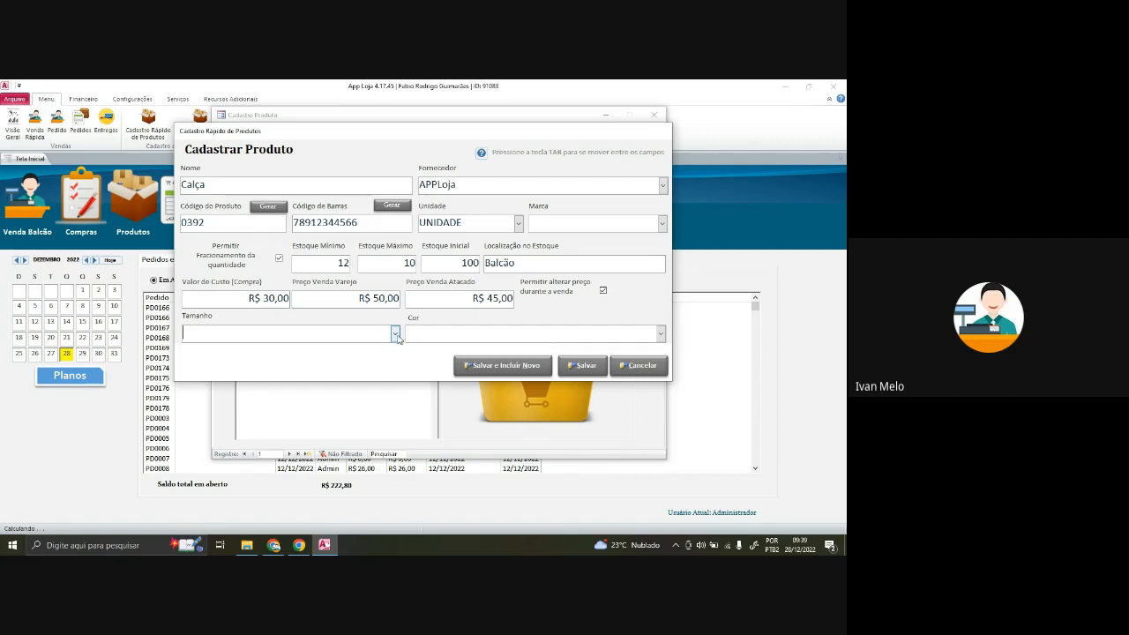
click(395, 334)
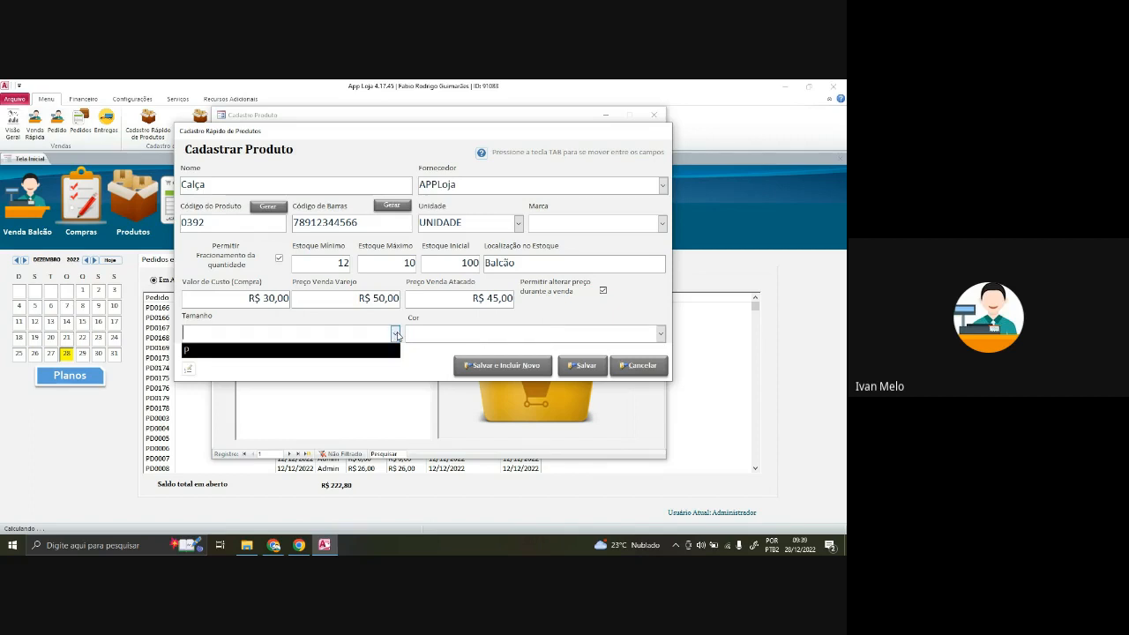
click(189, 370)
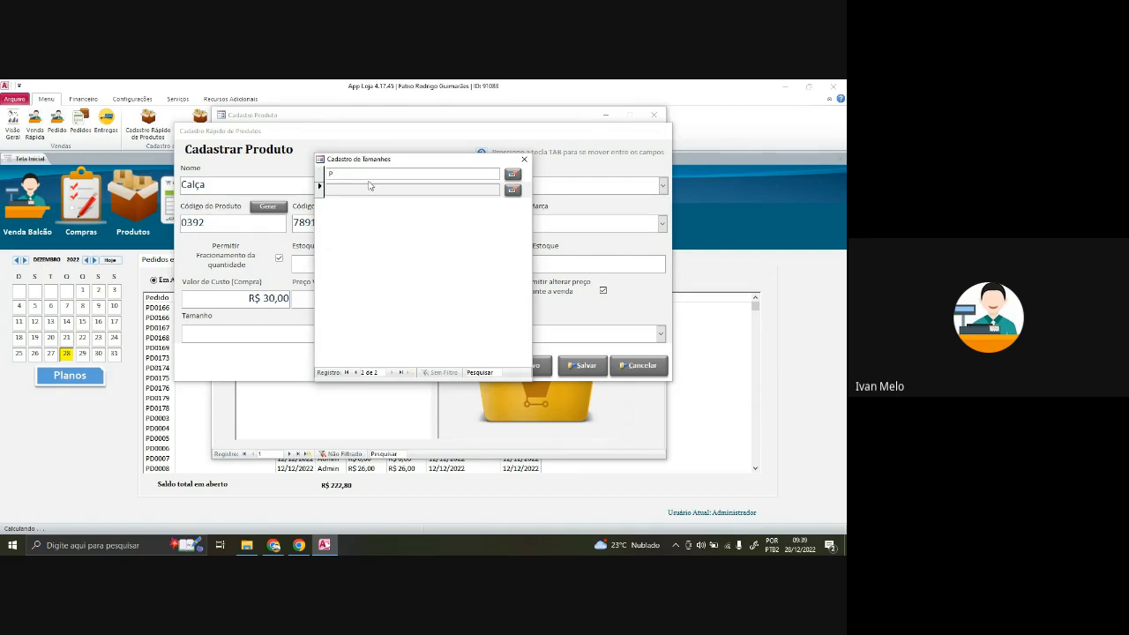
text(M)
text(M)
text(G)
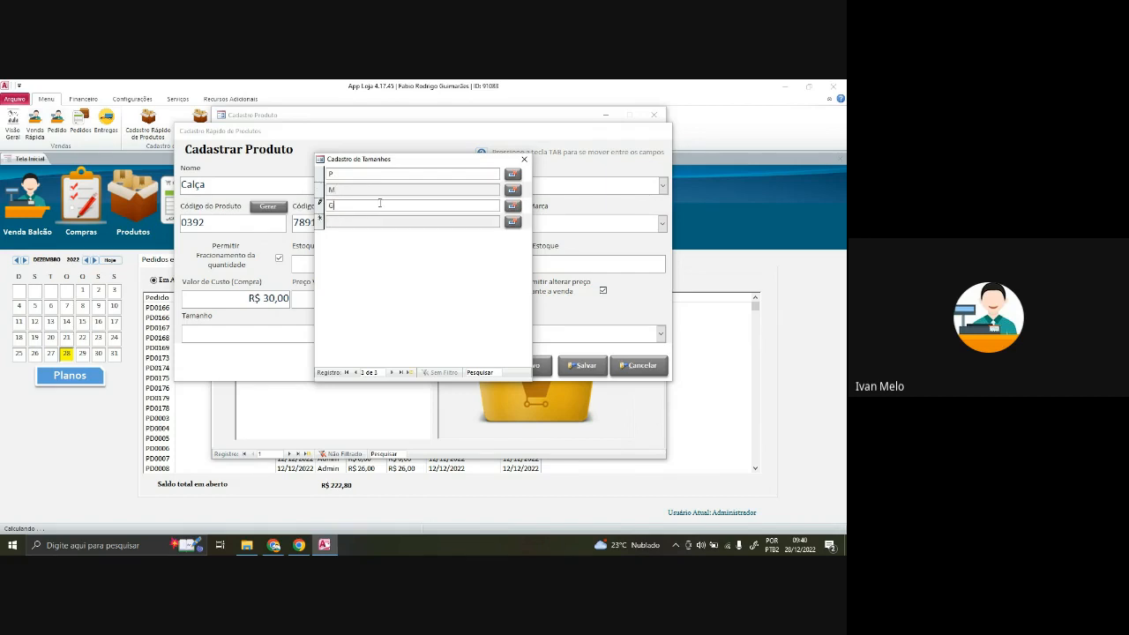
click(406, 175)
click(399, 190)
click(406, 206)
click(524, 159)
click(395, 333)
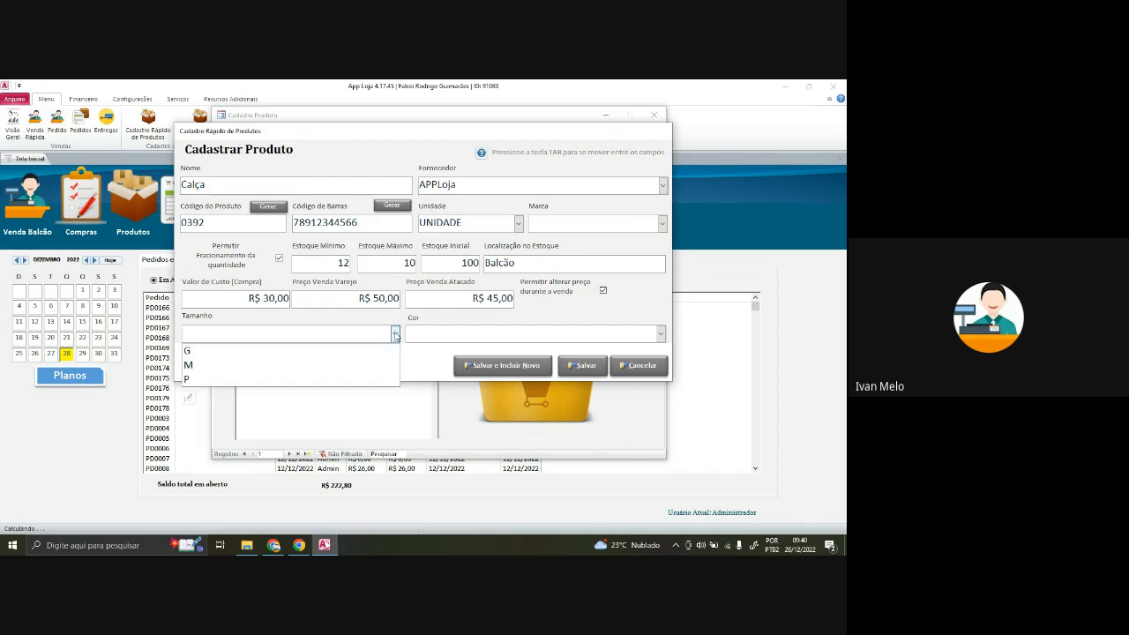
click(386, 353)
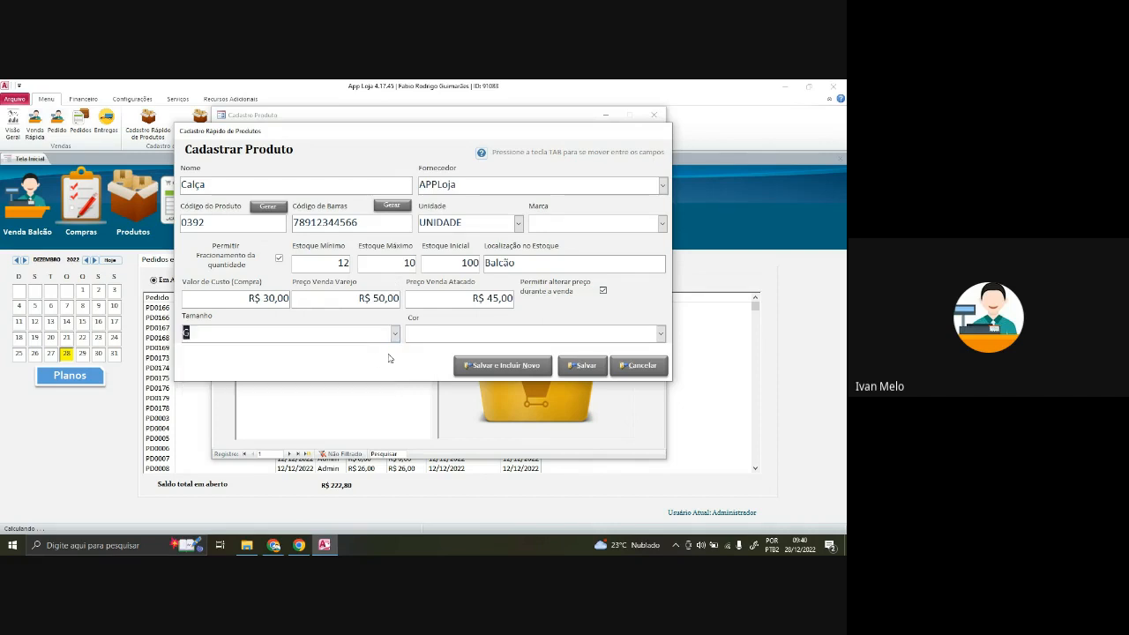
- Create the colour Branco, assign it, and save the Calça product
click(660, 334)
click(421, 366)
click(662, 334)
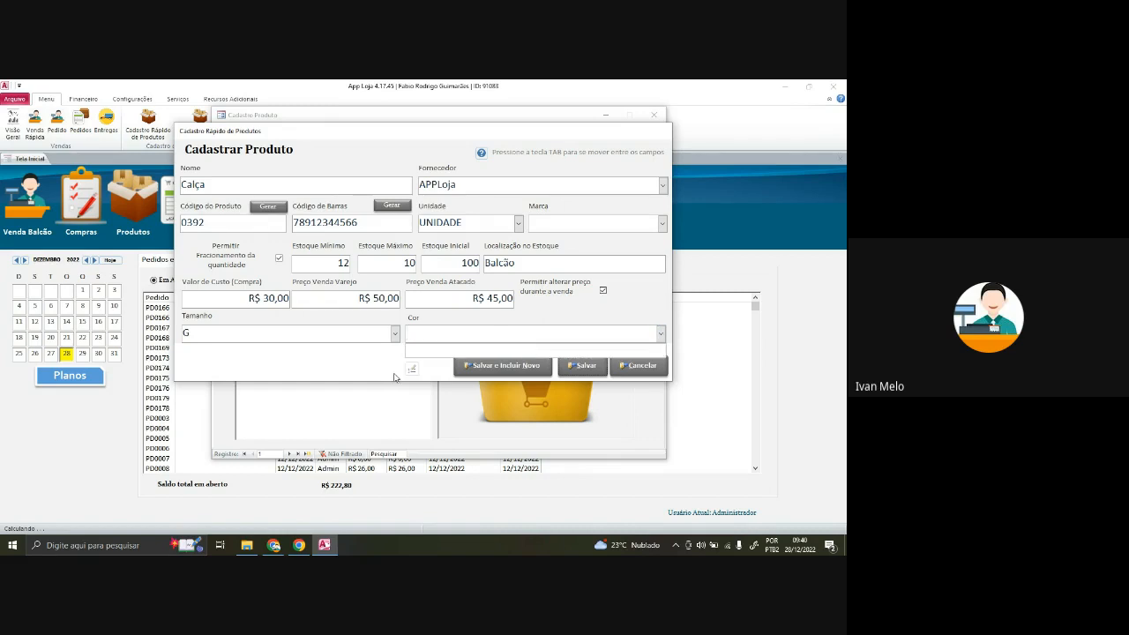
click(411, 369)
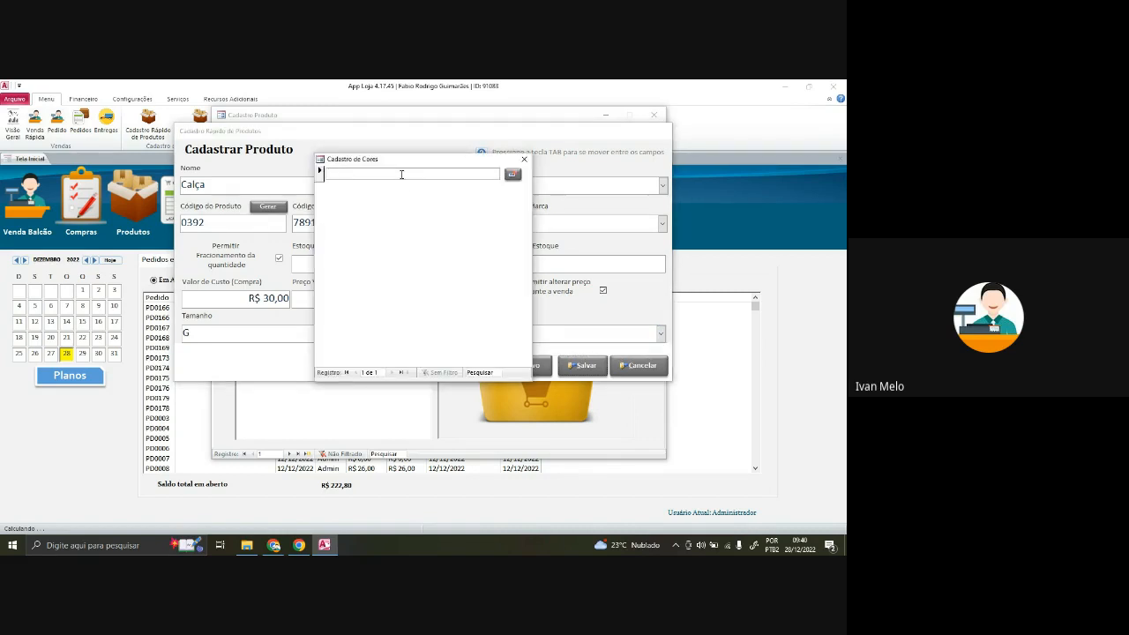
text(Branco)
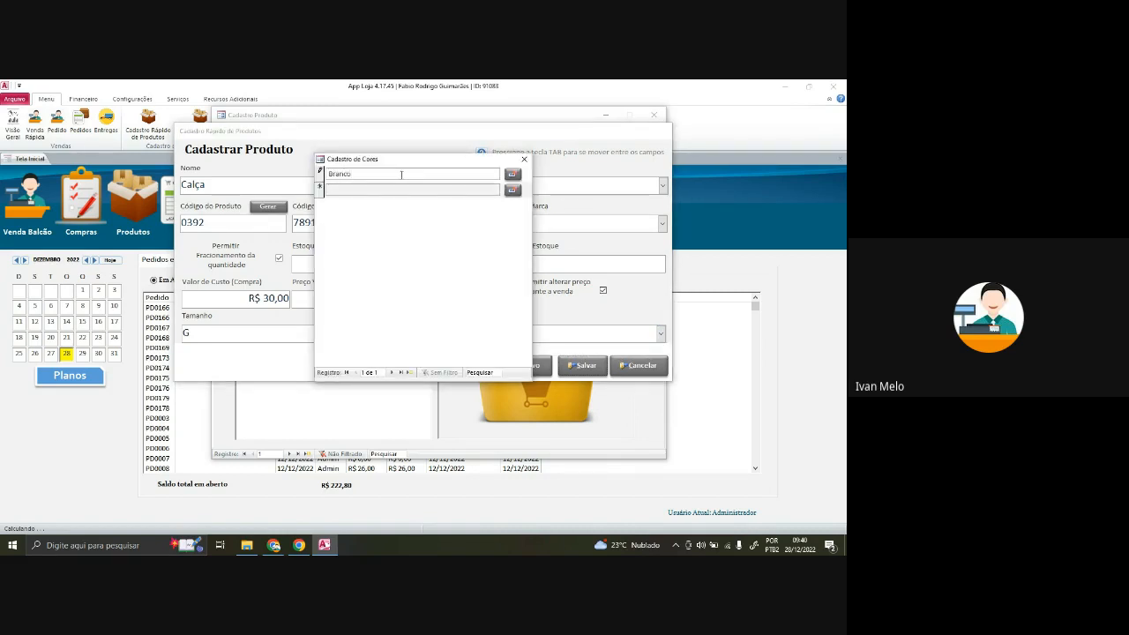
click(524, 159)
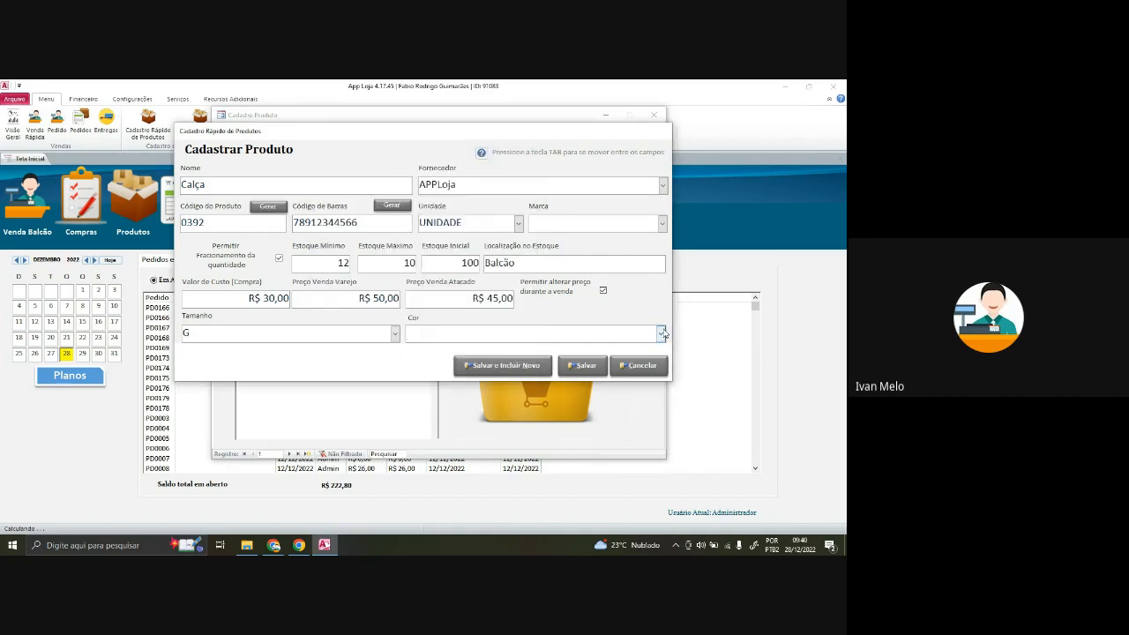
click(661, 333)
click(424, 351)
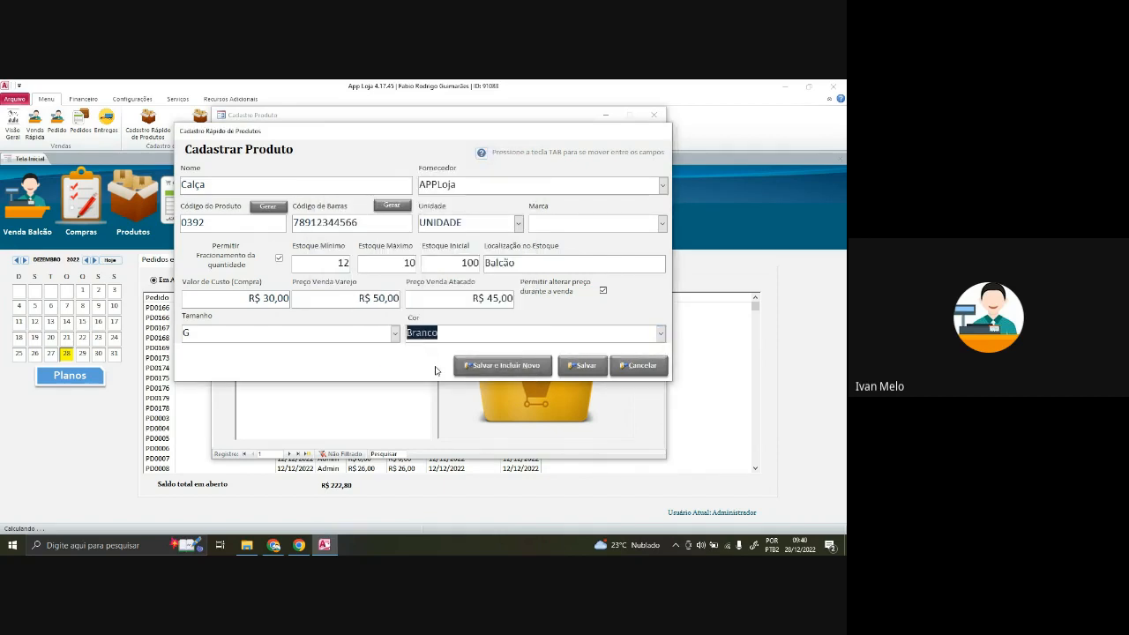
click(583, 366)
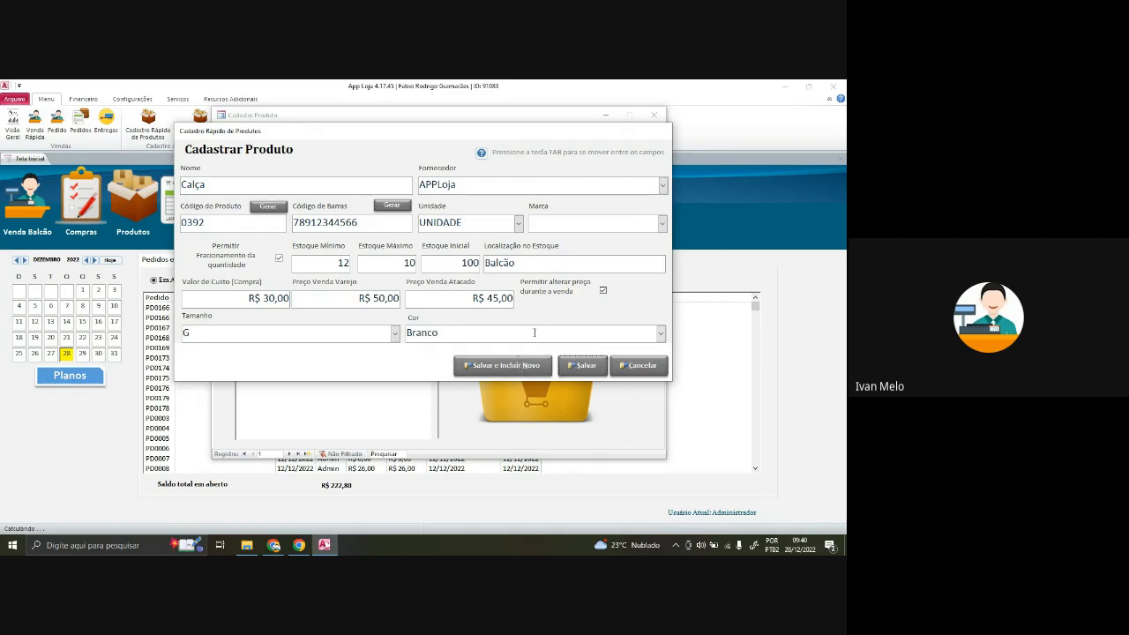
click(582, 365)
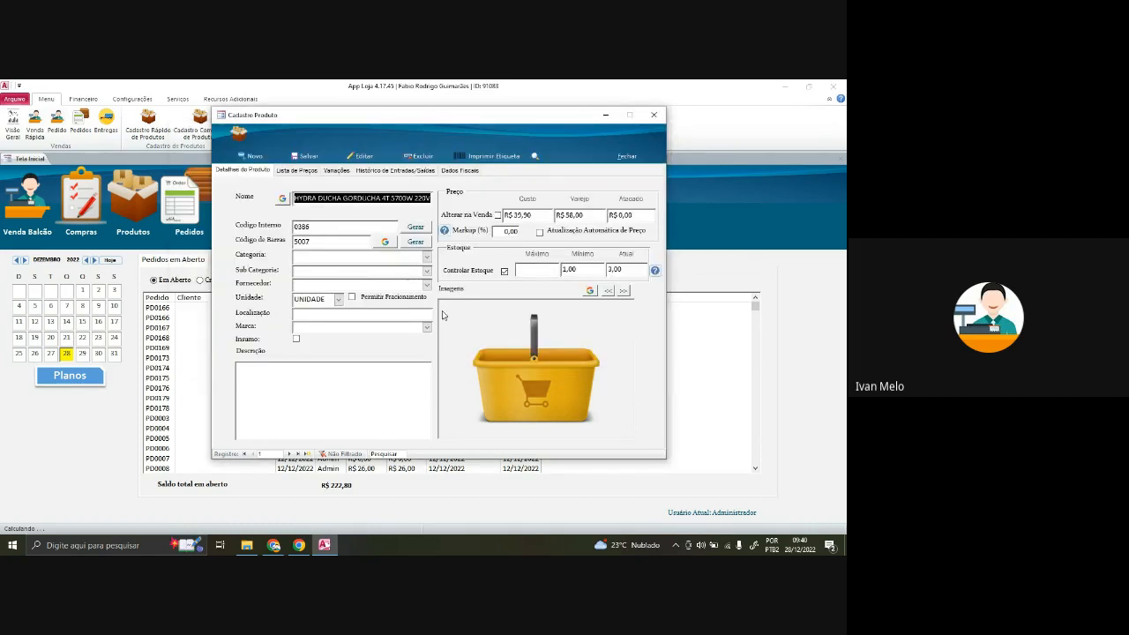
- Jump to the last product record, 544 of 544, to display Calça
click(333, 369)
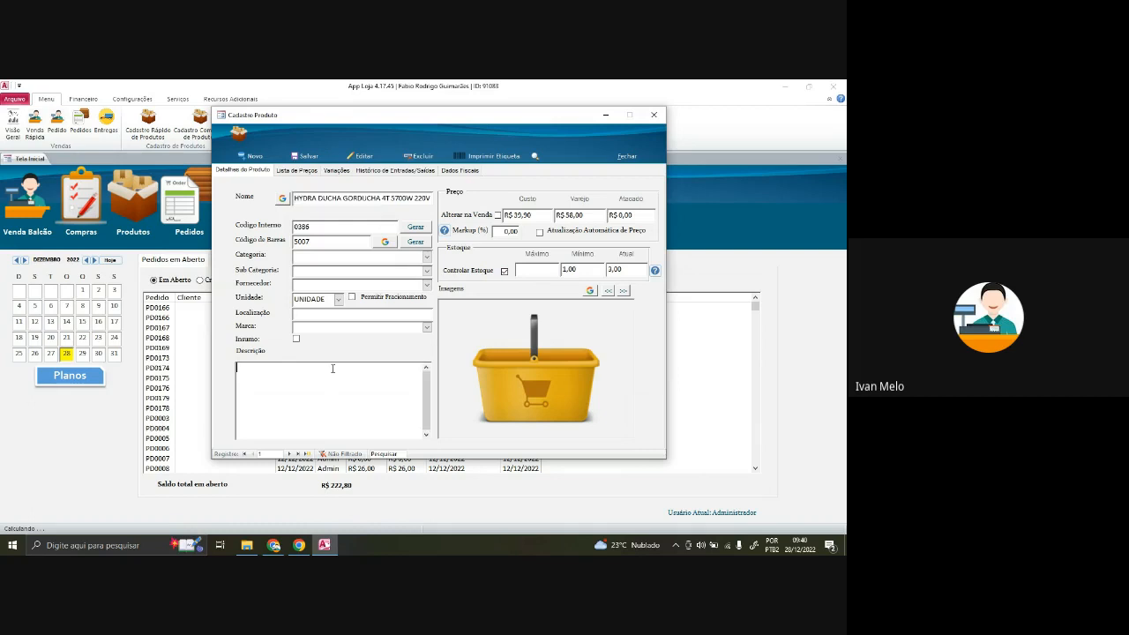
click(298, 453)
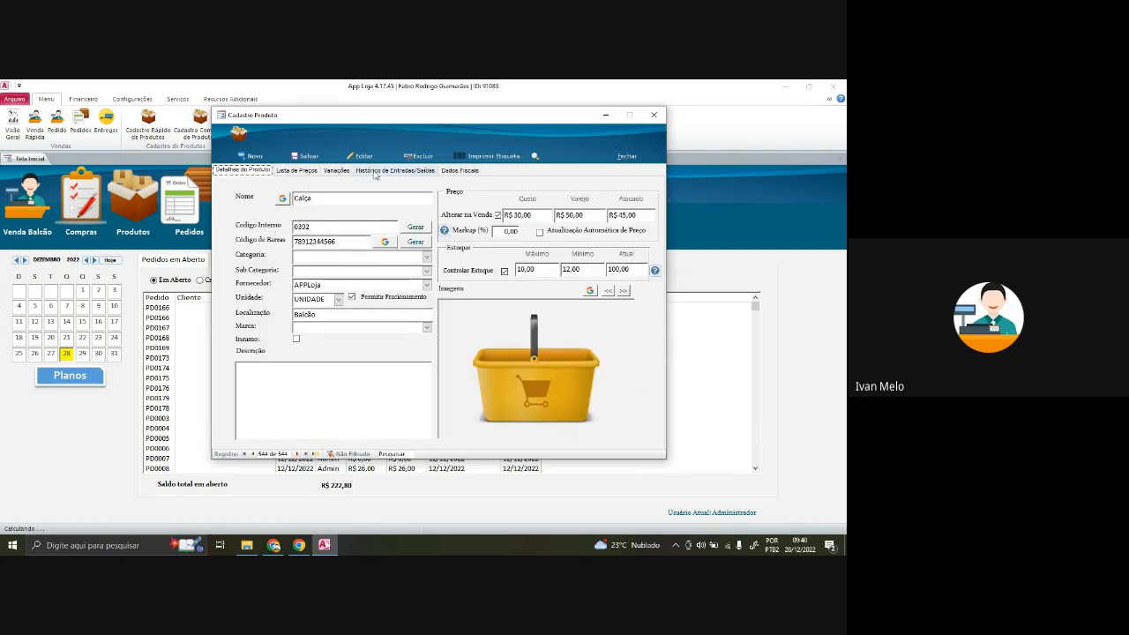
drag(328, 117, 358, 115)
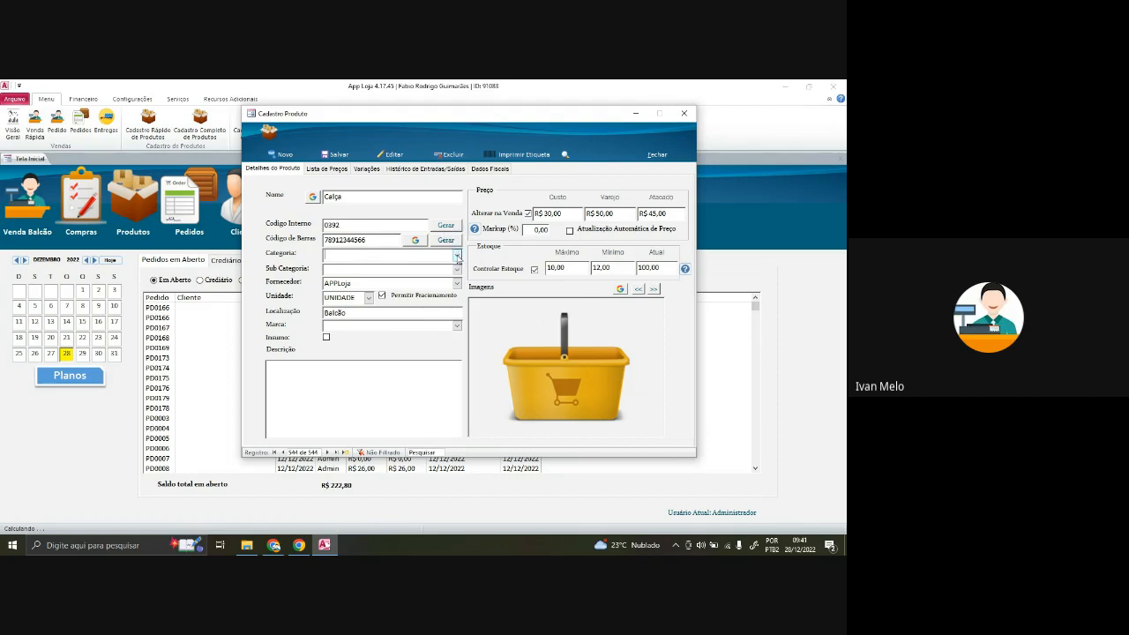
- Add the new category Calças for the product
click(458, 256)
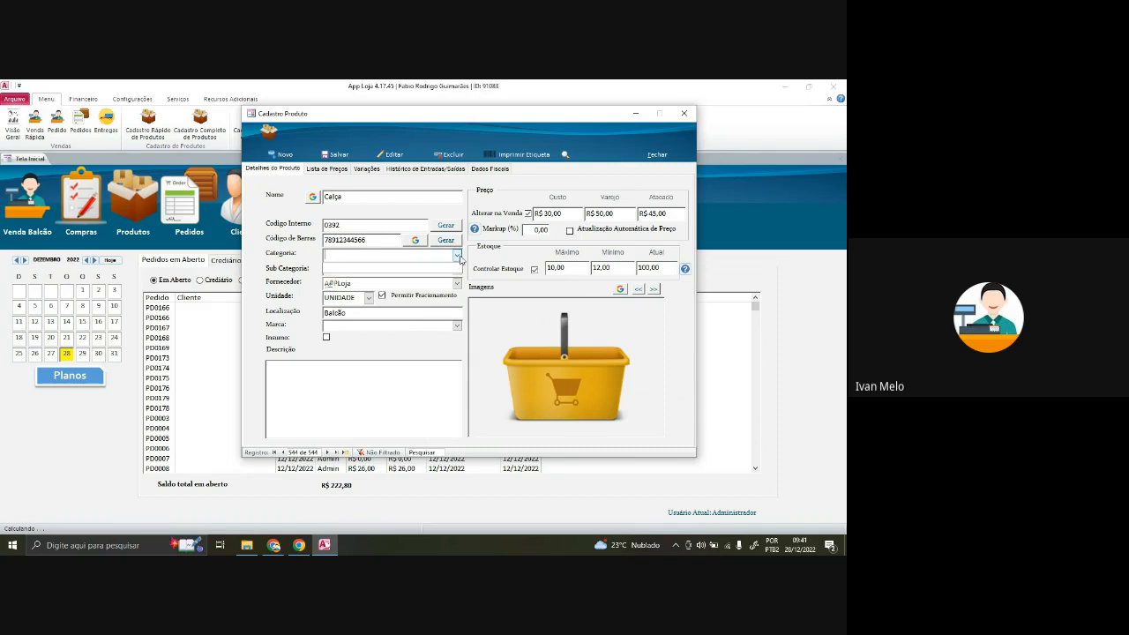
click(331, 284)
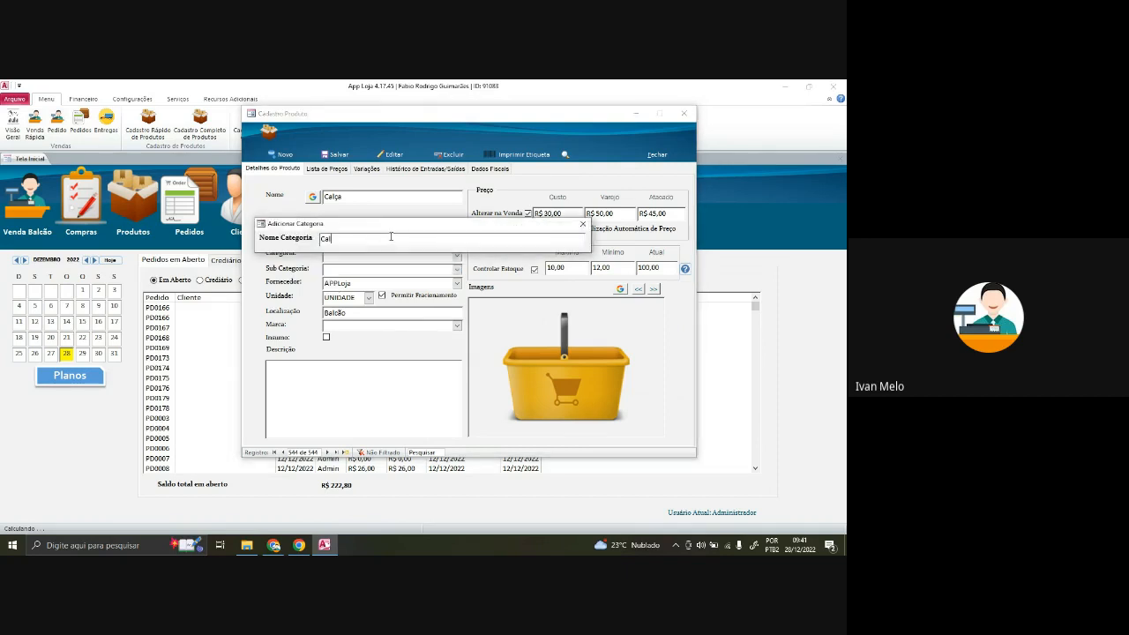
text(Calça)
click(582, 224)
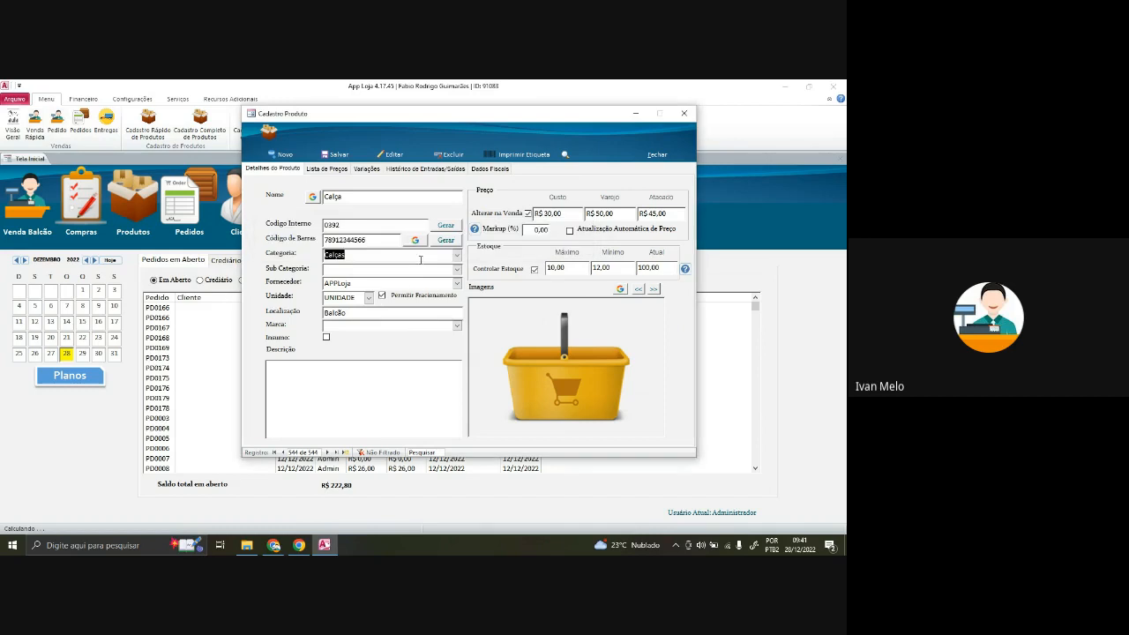
- Add subcategory Masculino, confirm supplier APPLoja, and keep category Calças
click(458, 271)
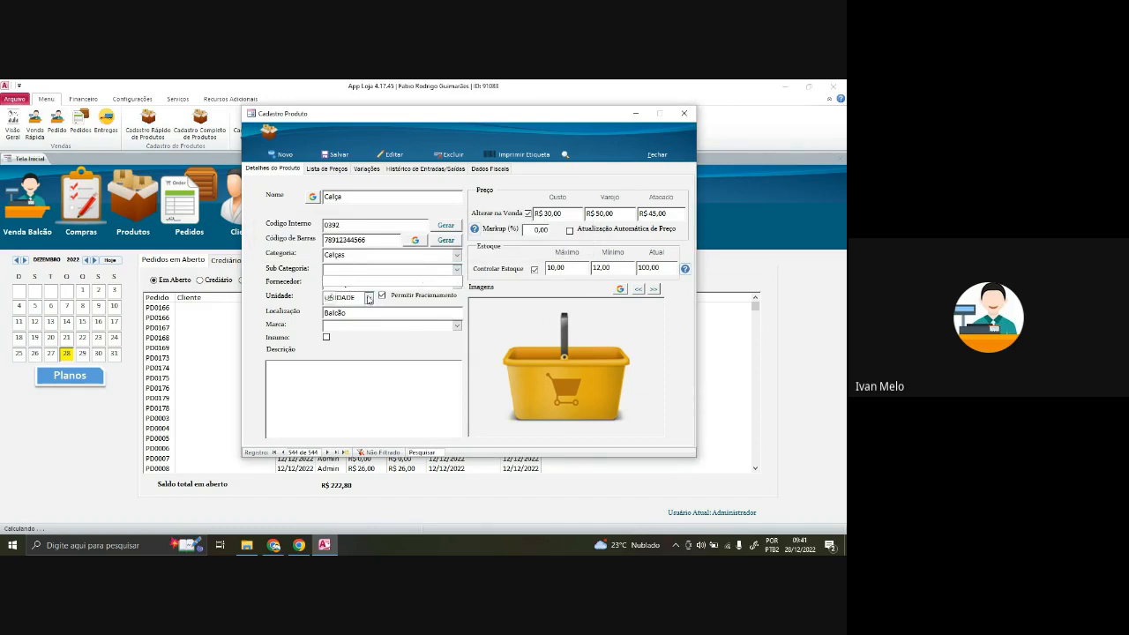
double_click(382, 272)
drag(403, 221, 425, 291)
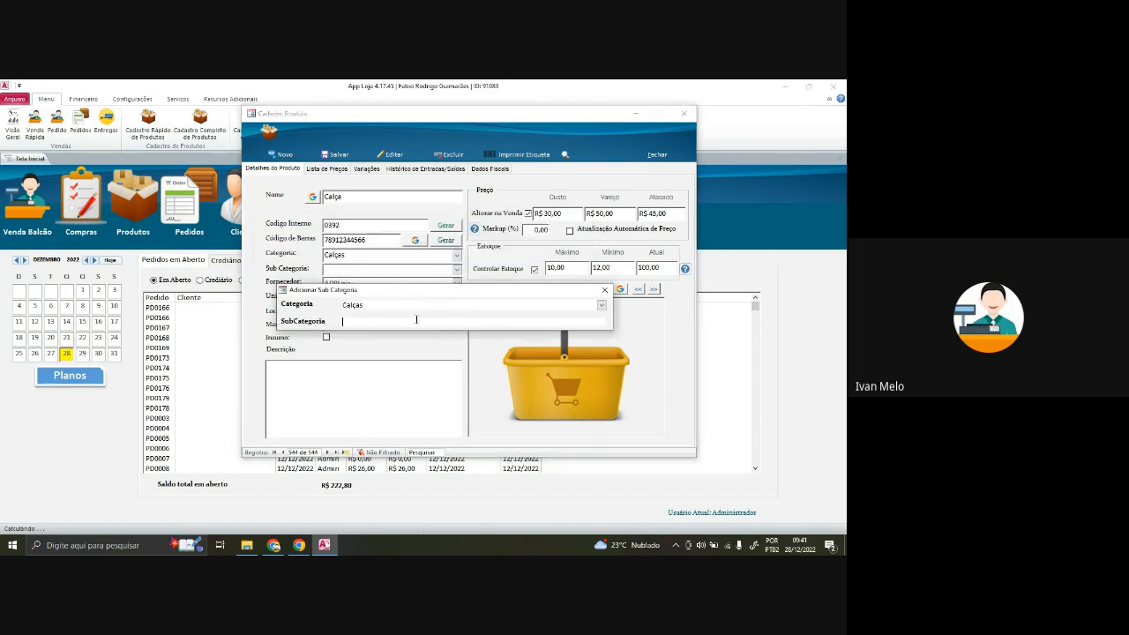
text(Masculina)
click(606, 290)
click(357, 282)
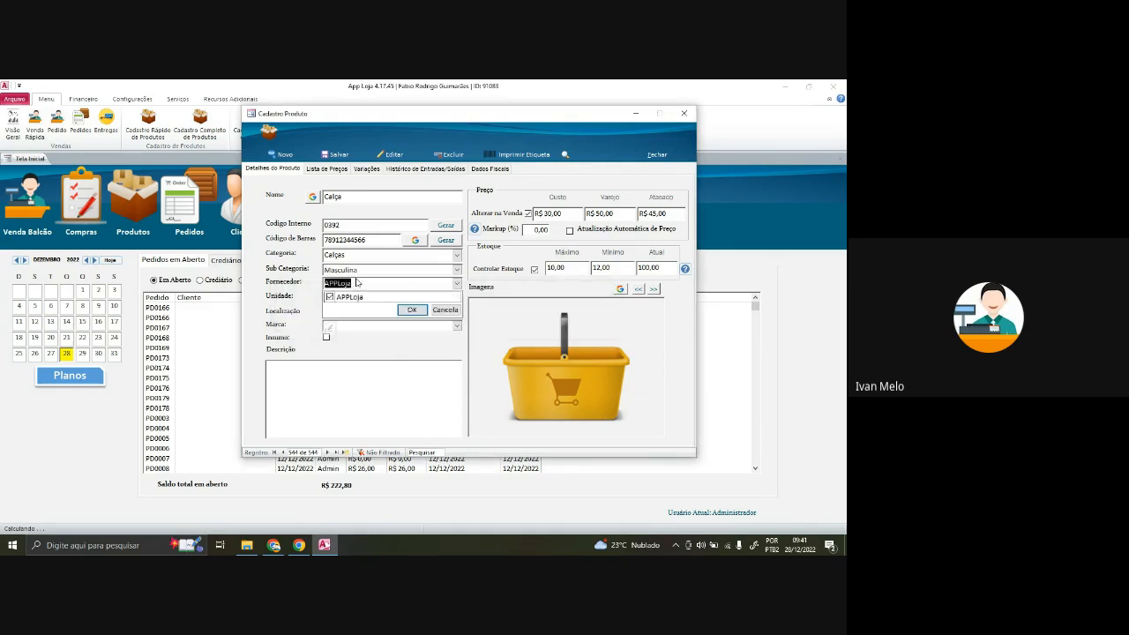
click(395, 273)
click(457, 255)
click(458, 258)
click(458, 256)
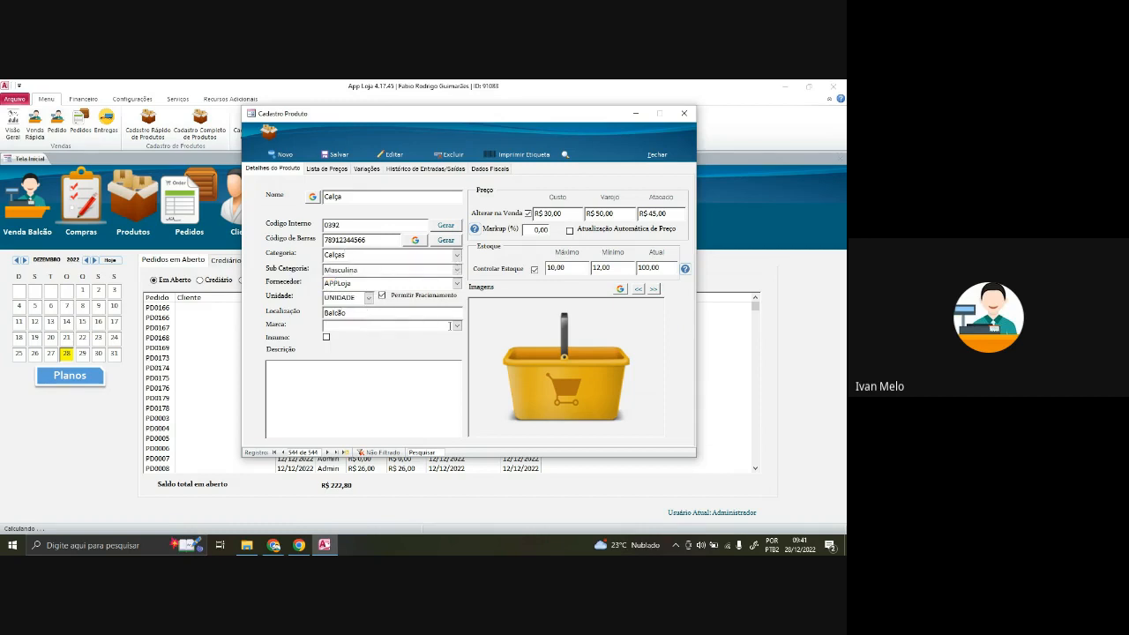
- Add the brand Jeans and assign it to the Calça product
click(458, 326)
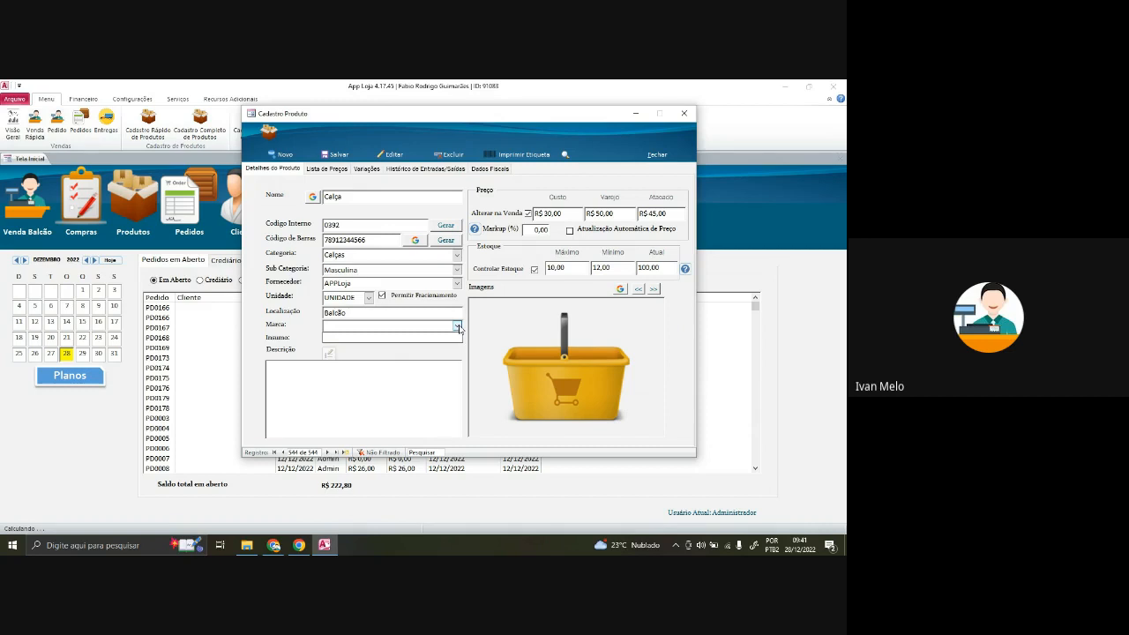
click(330, 355)
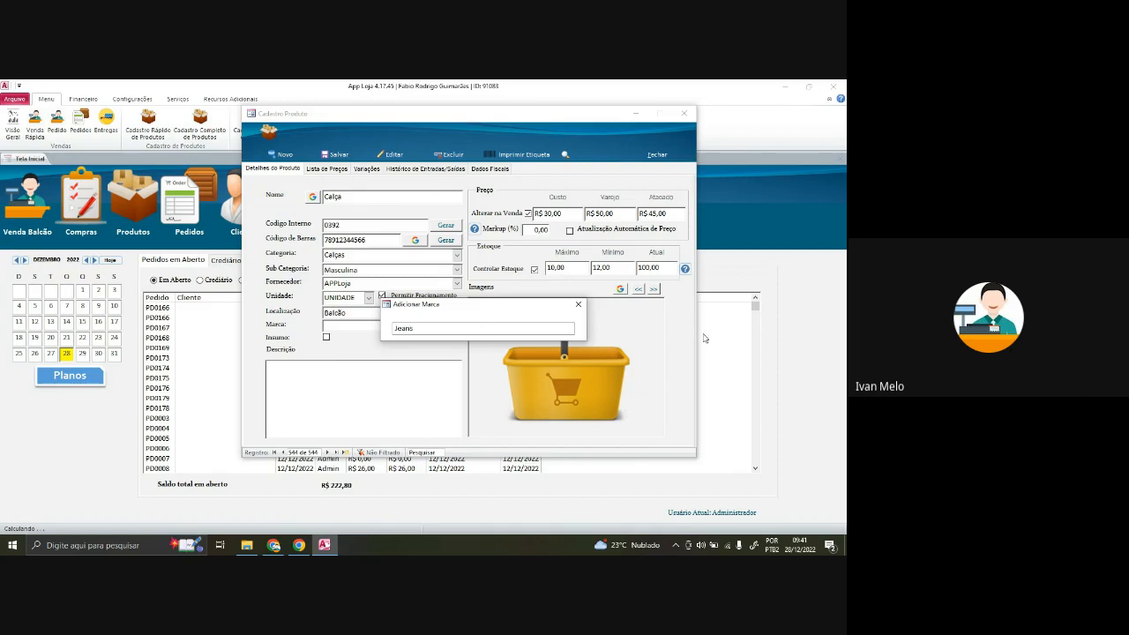
click(578, 304)
click(456, 326)
click(415, 337)
click(351, 374)
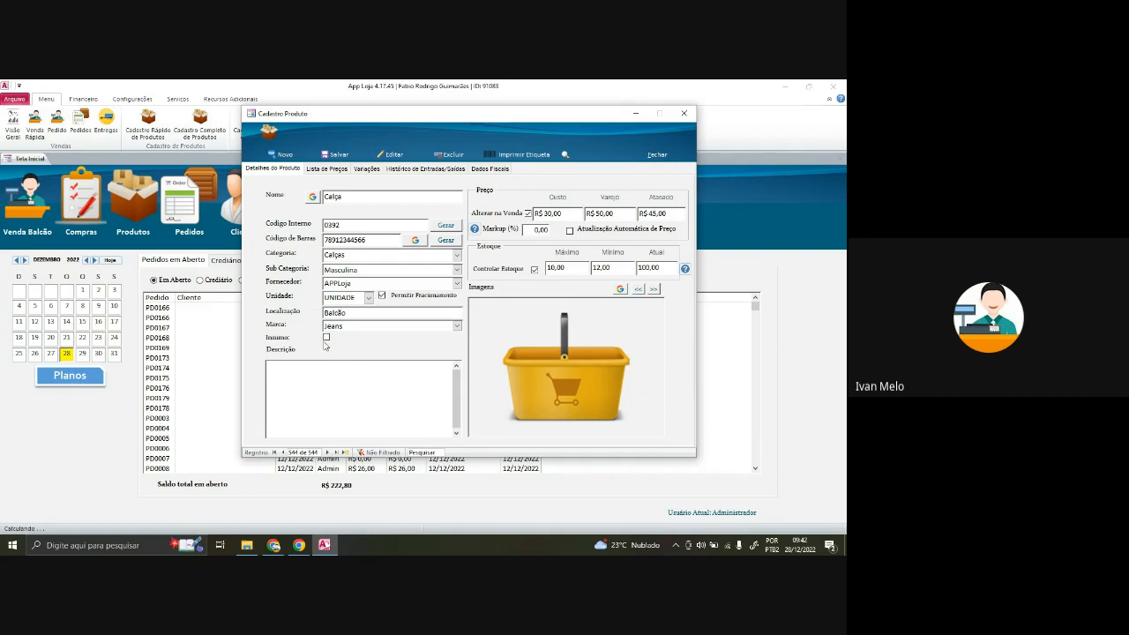
click(376, 386)
click(555, 213)
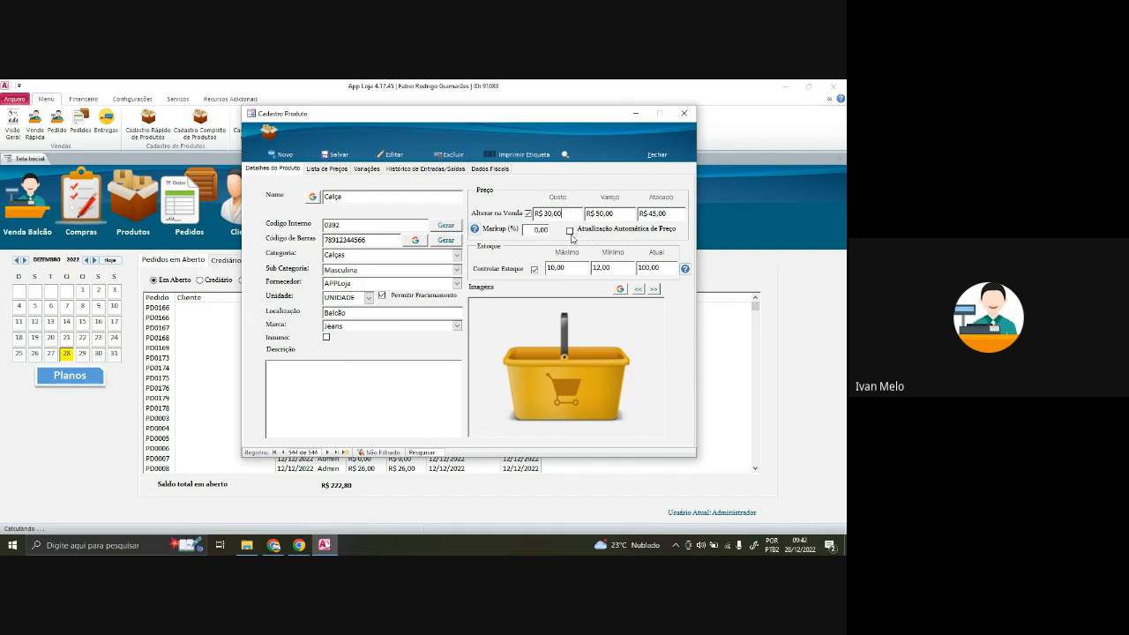
- Enable automatic price updating and change Calça's cost from R$ 30,00 to R$ 35,00
click(570, 232)
drag(529, 231, 557, 231)
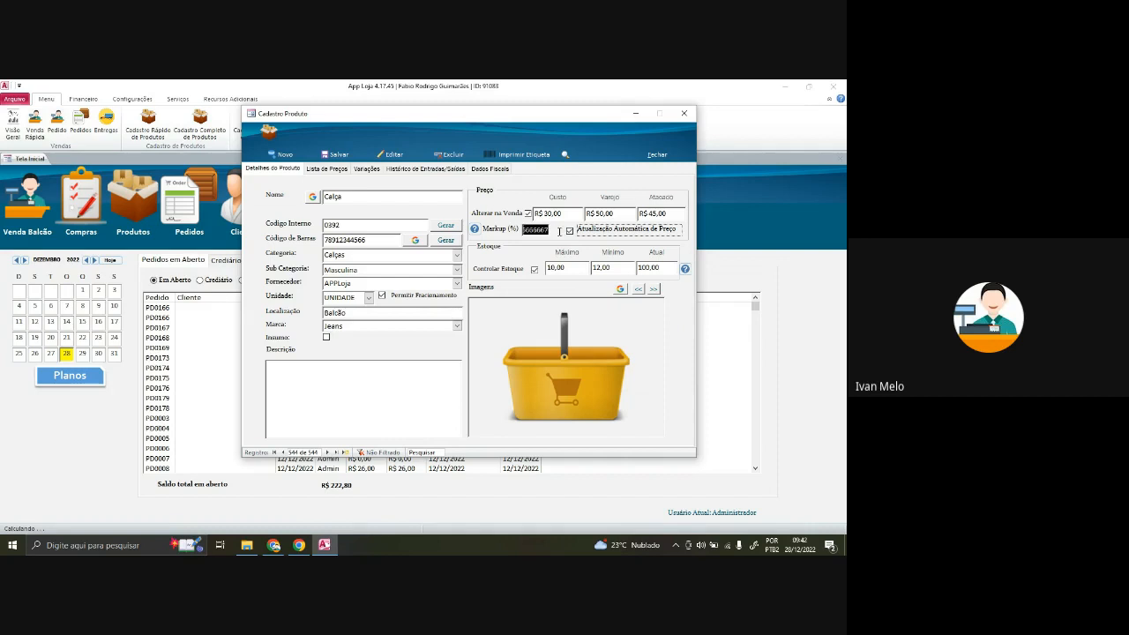
click(539, 229)
click(559, 215)
drag(567, 214, 517, 214)
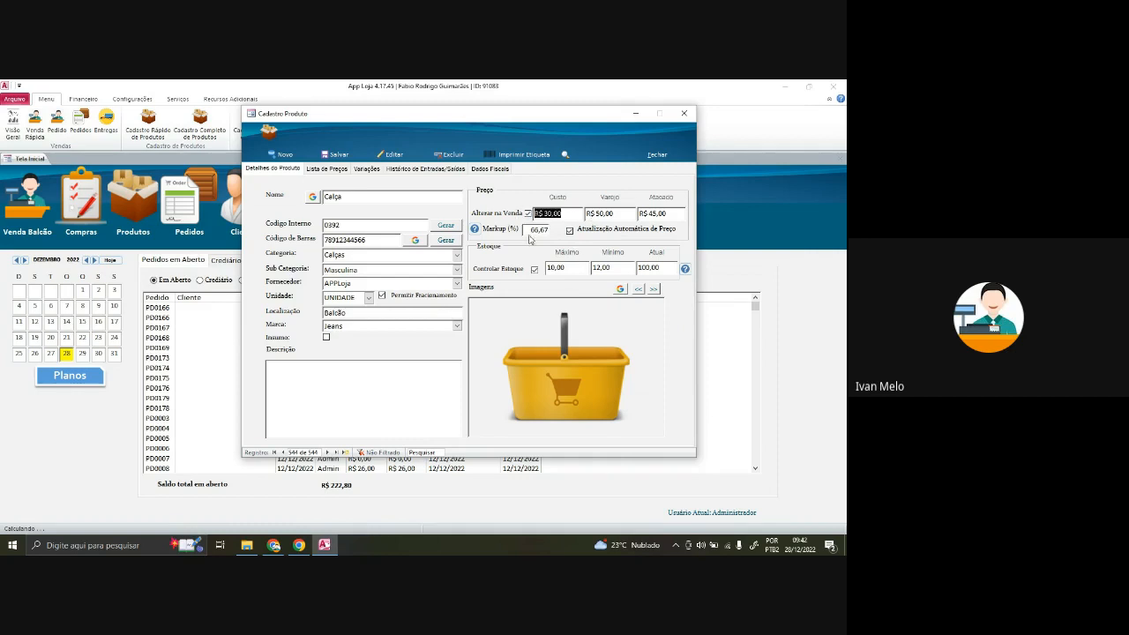
text(35)
key(Tab)
- Apply a 100% markup so Calça's retail price becomes R$ 70,00
key(Tab)
click(625, 215)
key(Tab)
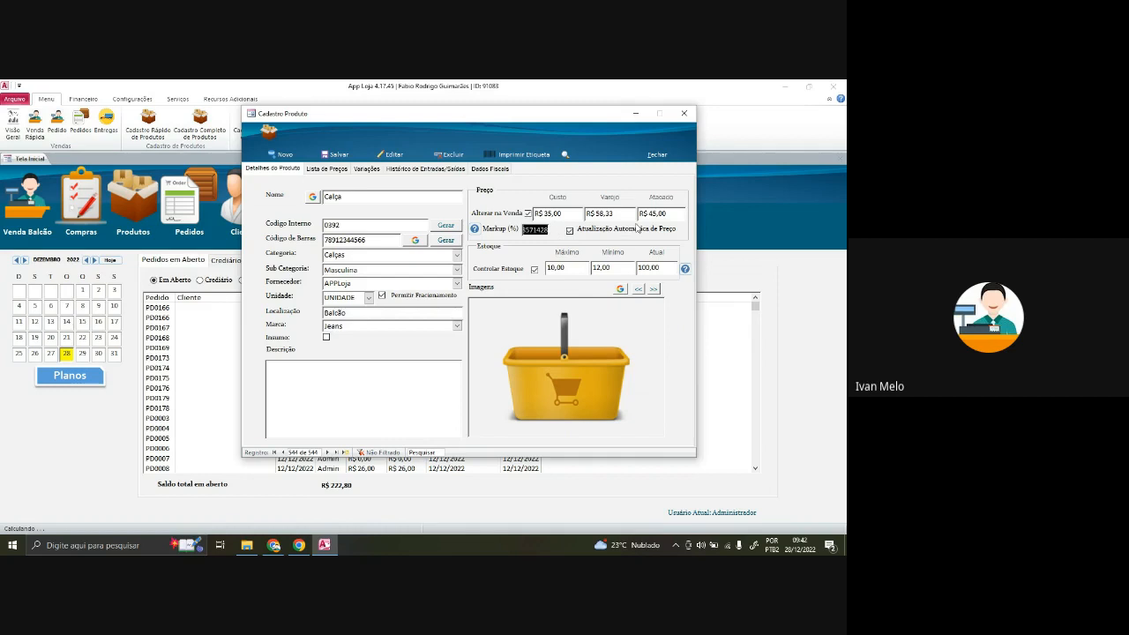
text(100)
key(Tab)
click(617, 212)
click(617, 268)
key(Tab)
- Add a Calça variation row with quantity 20 in size M
click(365, 170)
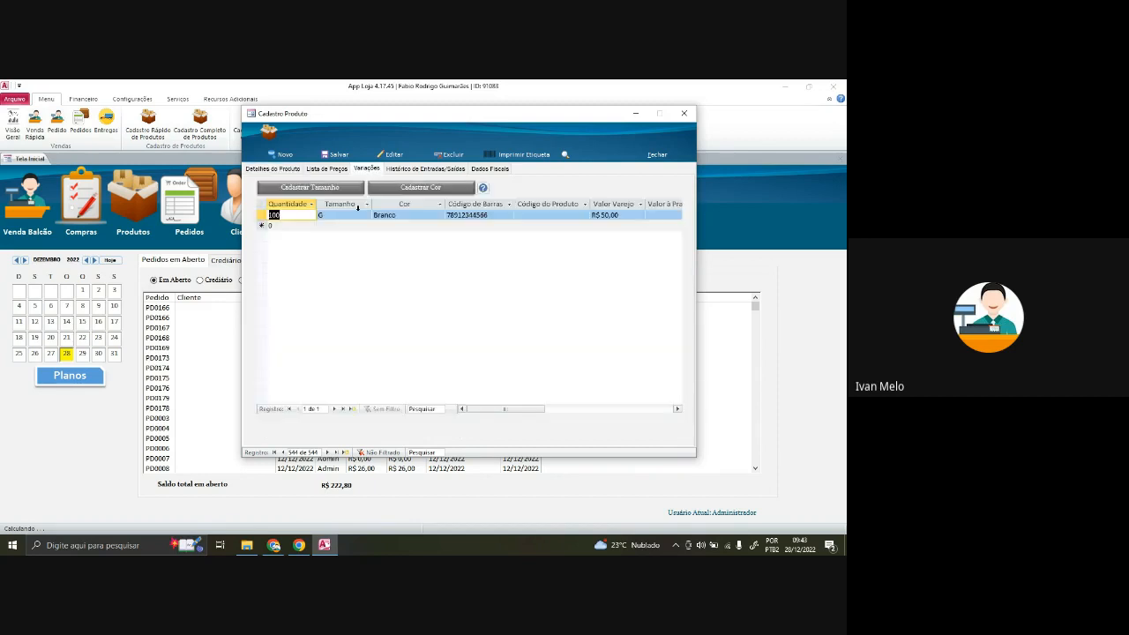
click(293, 228)
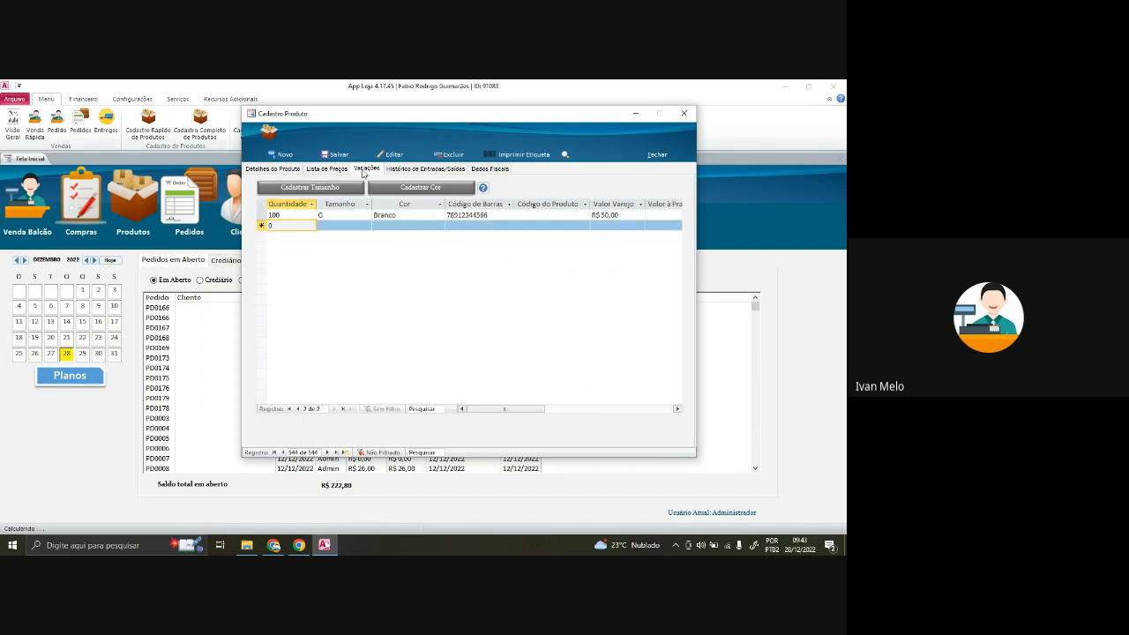
click(265, 216)
click(286, 227)
text(20)
key(Tab)
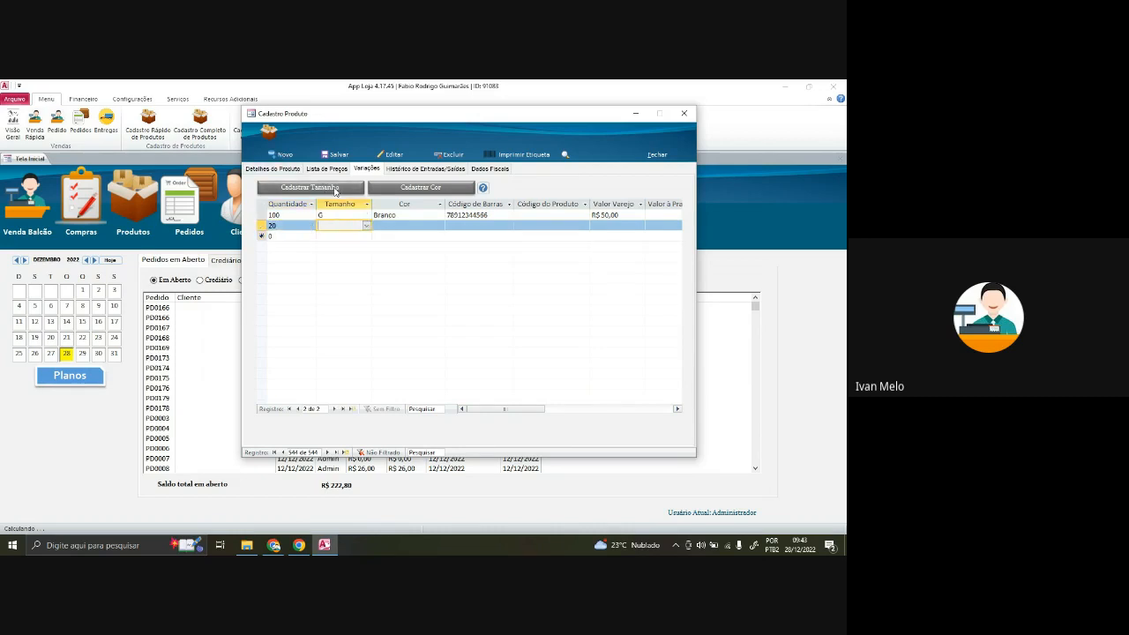
click(366, 226)
click(358, 245)
key(Tab)
- Add a third variation row with quantity 10 in size P and save it
click(439, 227)
click(440, 226)
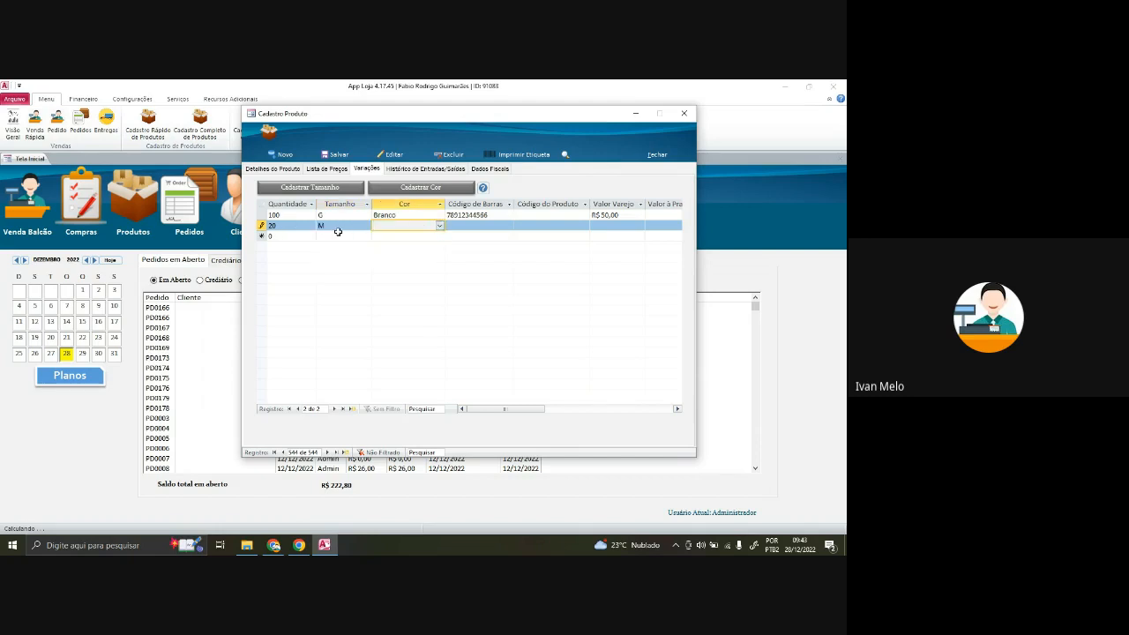
click(339, 234)
click(366, 236)
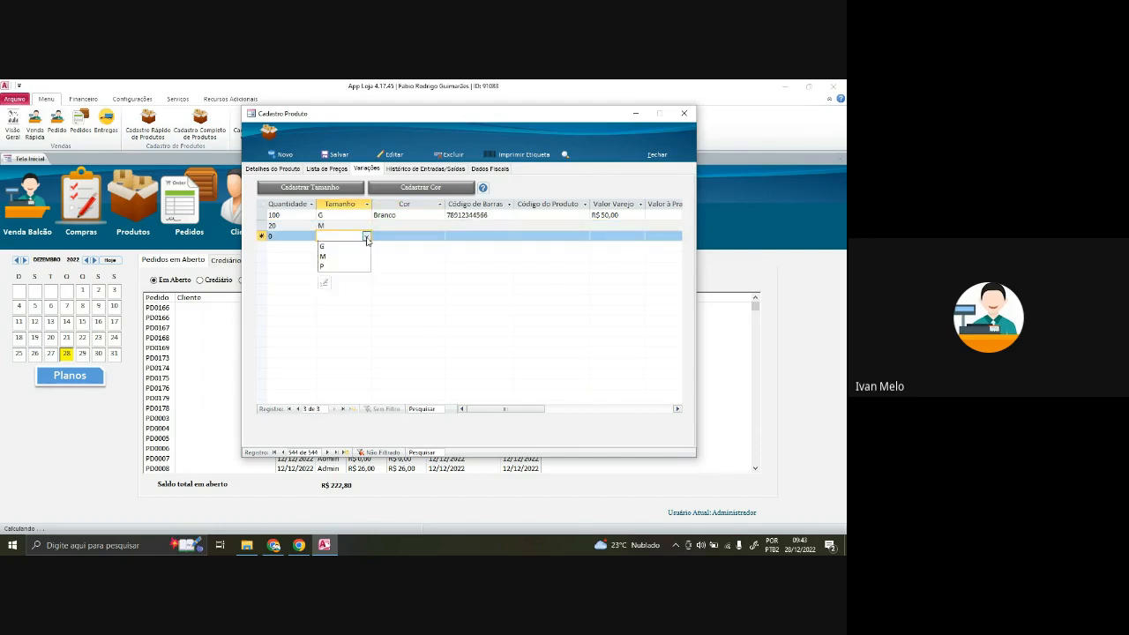
click(339, 263)
key(shift+Tab)
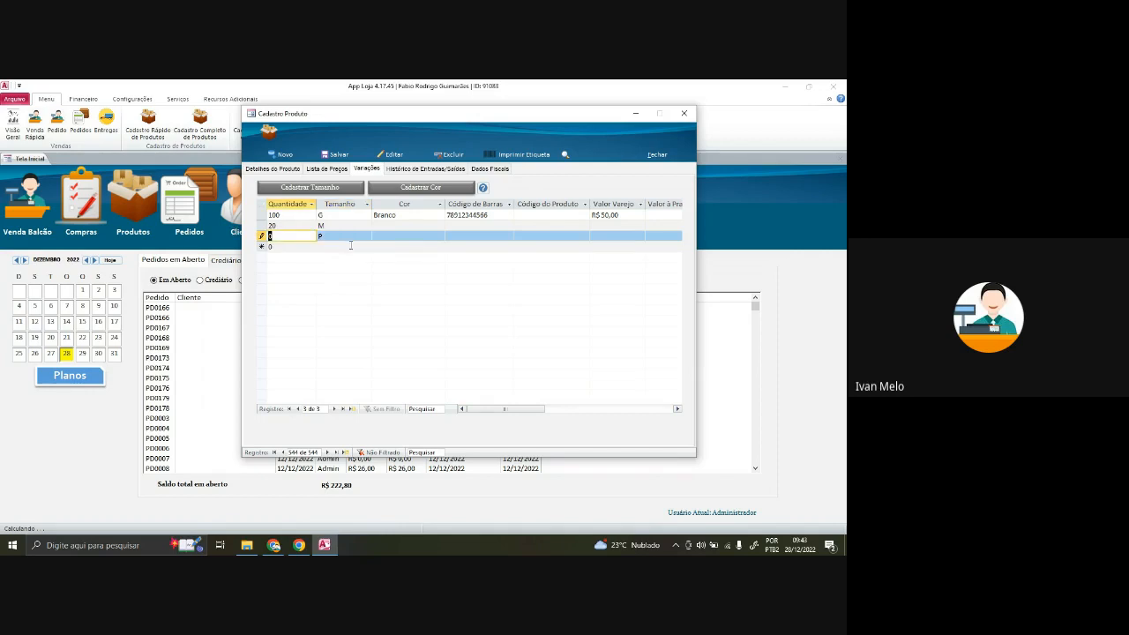
text(10)
key(Return)
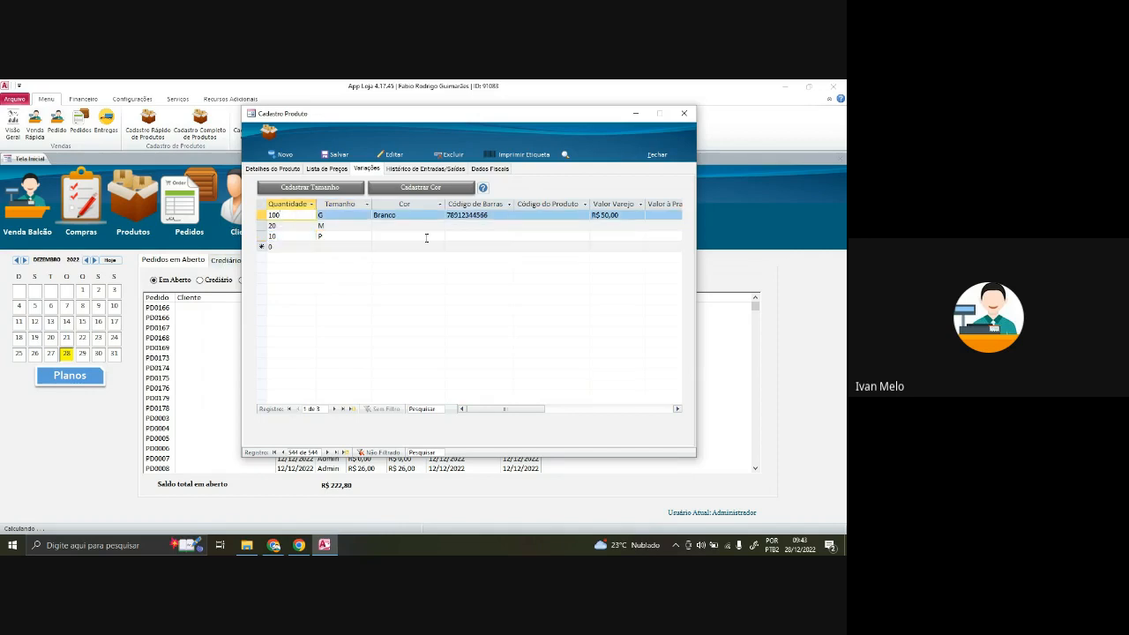
click(448, 215)
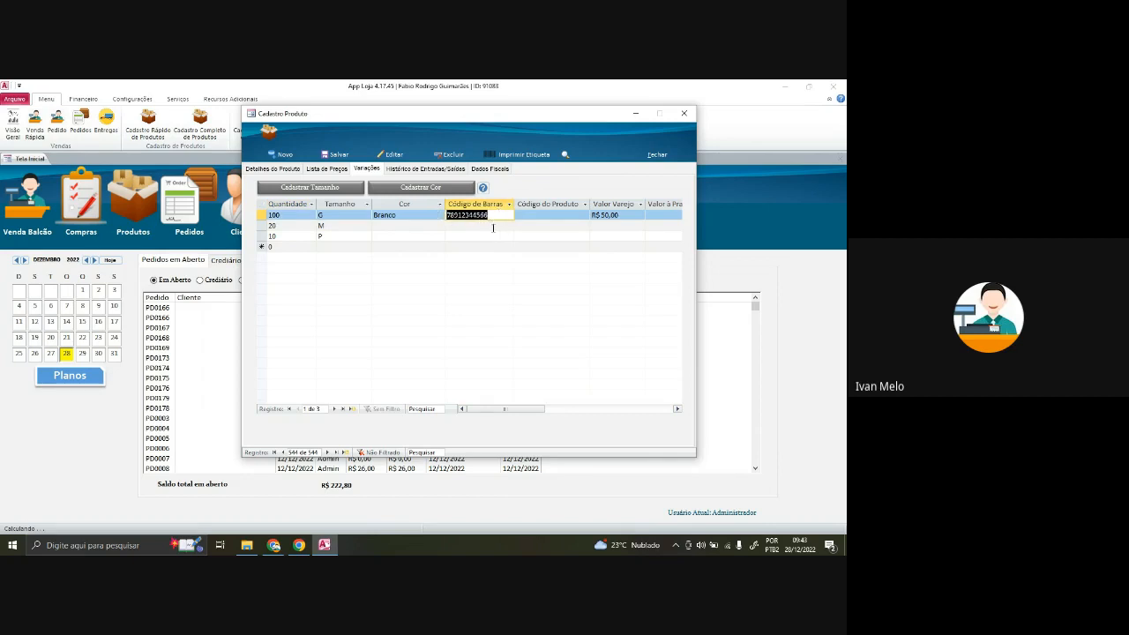
- Generate barcodes for the M and P variations (45763 and 91858)
double_click(493, 229)
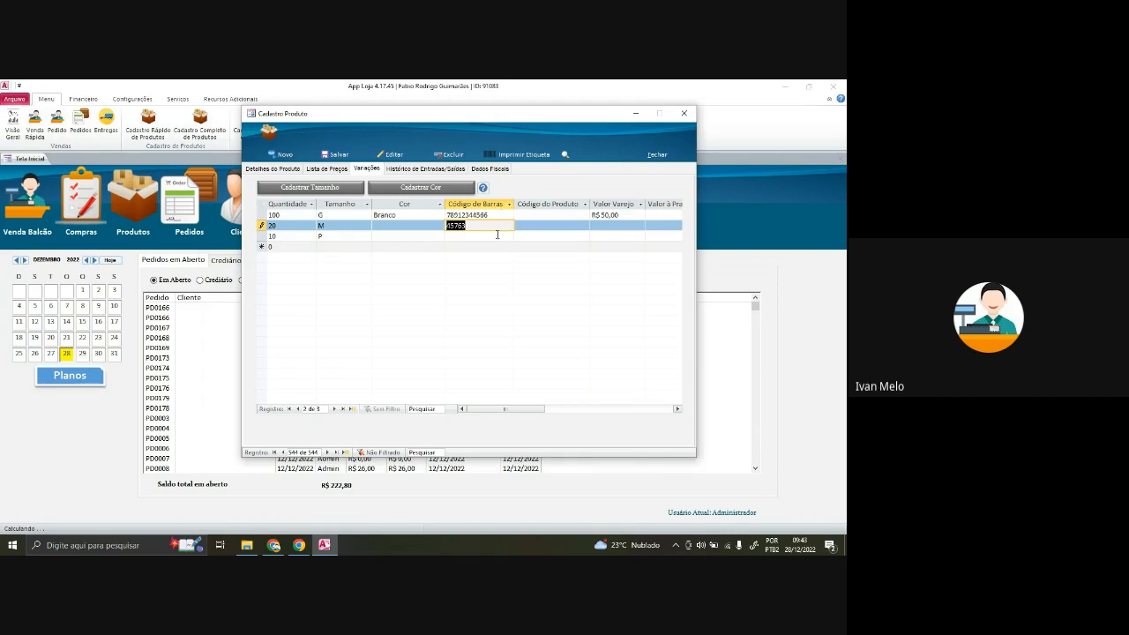
double_click(485, 236)
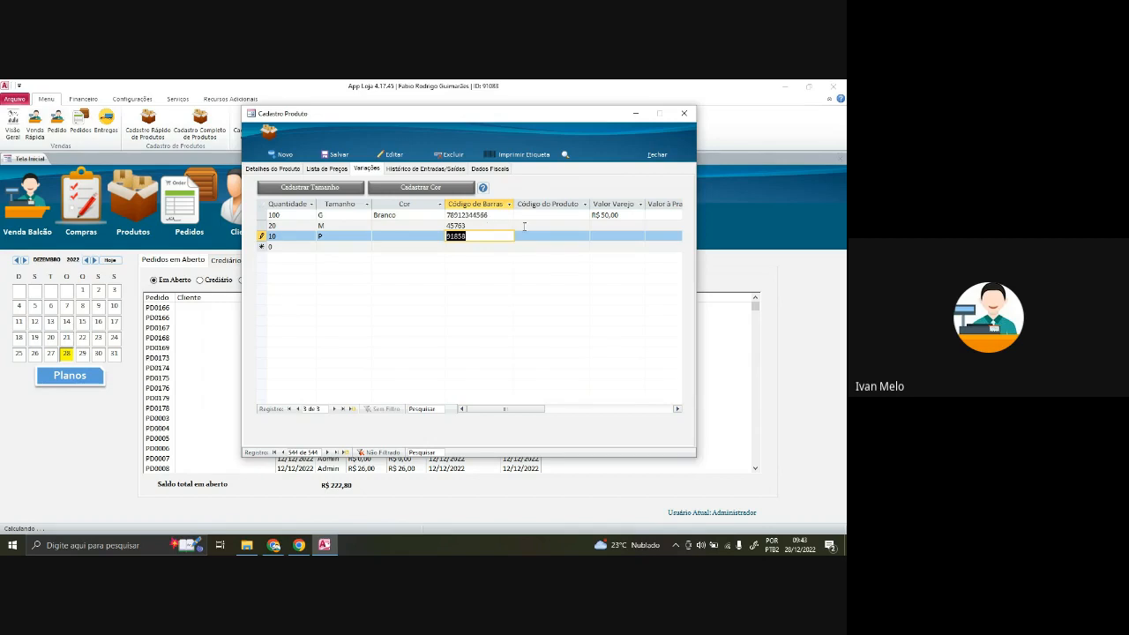
click(525, 227)
click(483, 226)
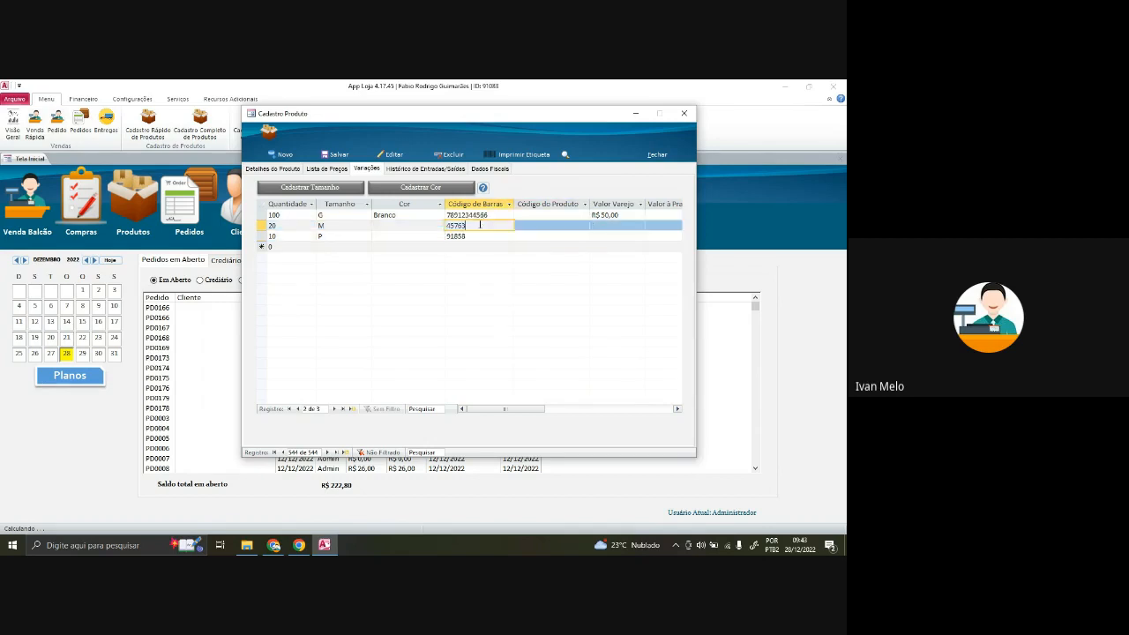
click(479, 235)
drag(480, 226, 452, 216)
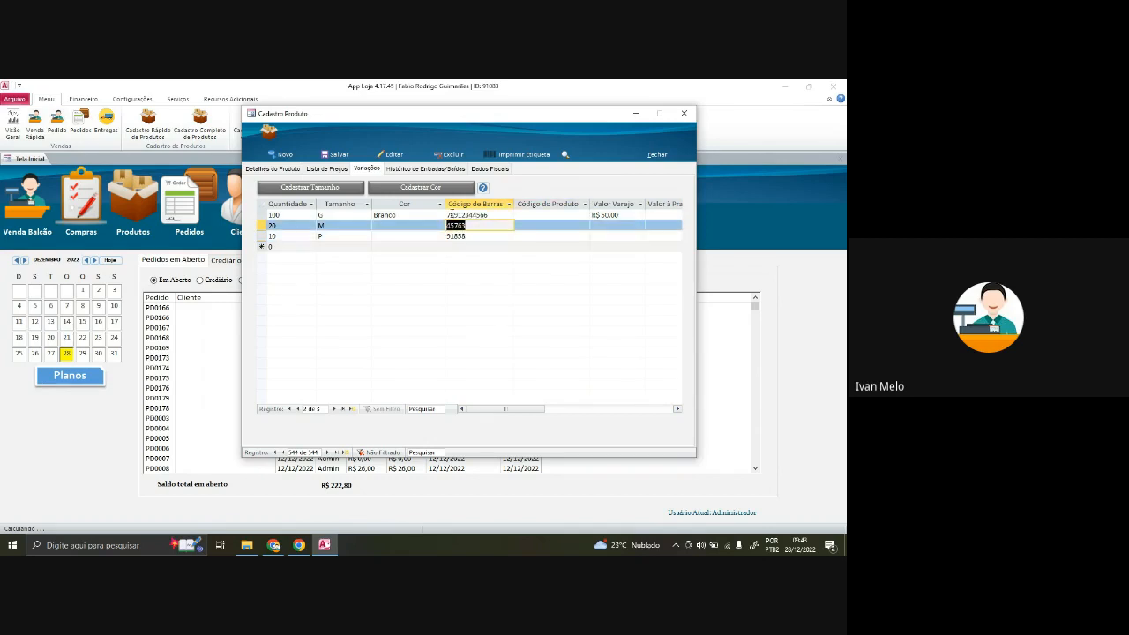
double_click(488, 214)
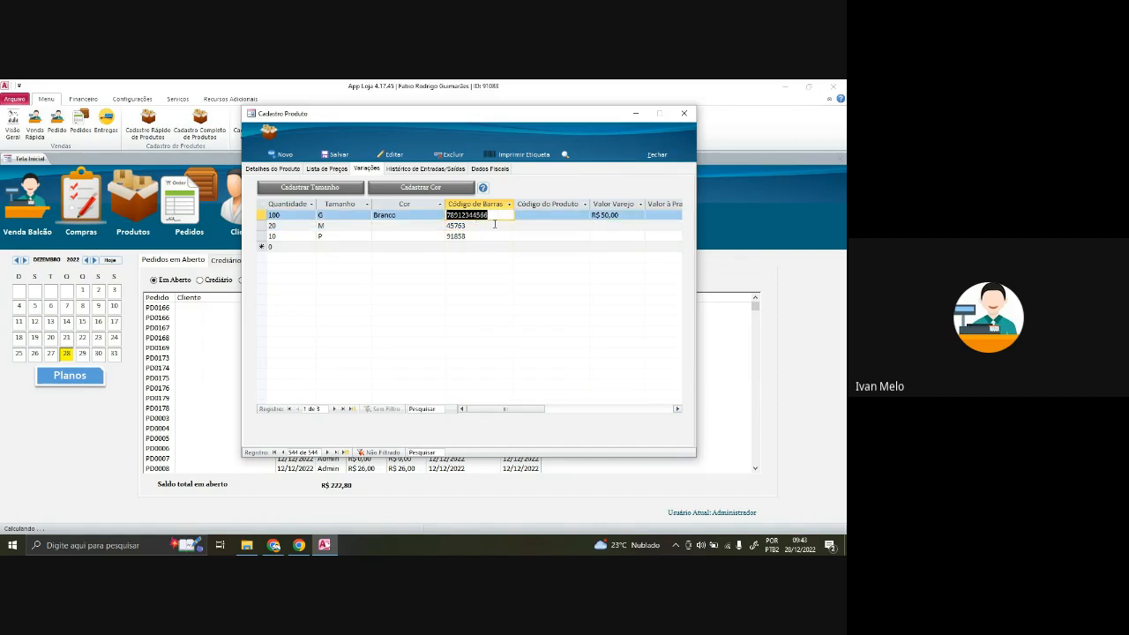
key(Down)
key(Down)
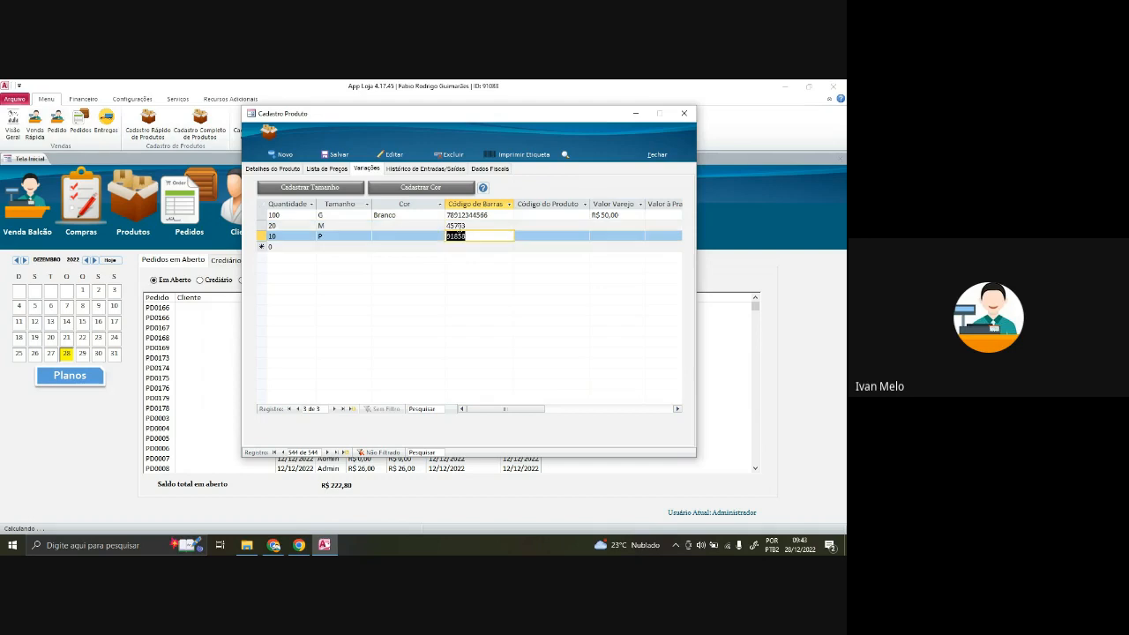
click(480, 214)
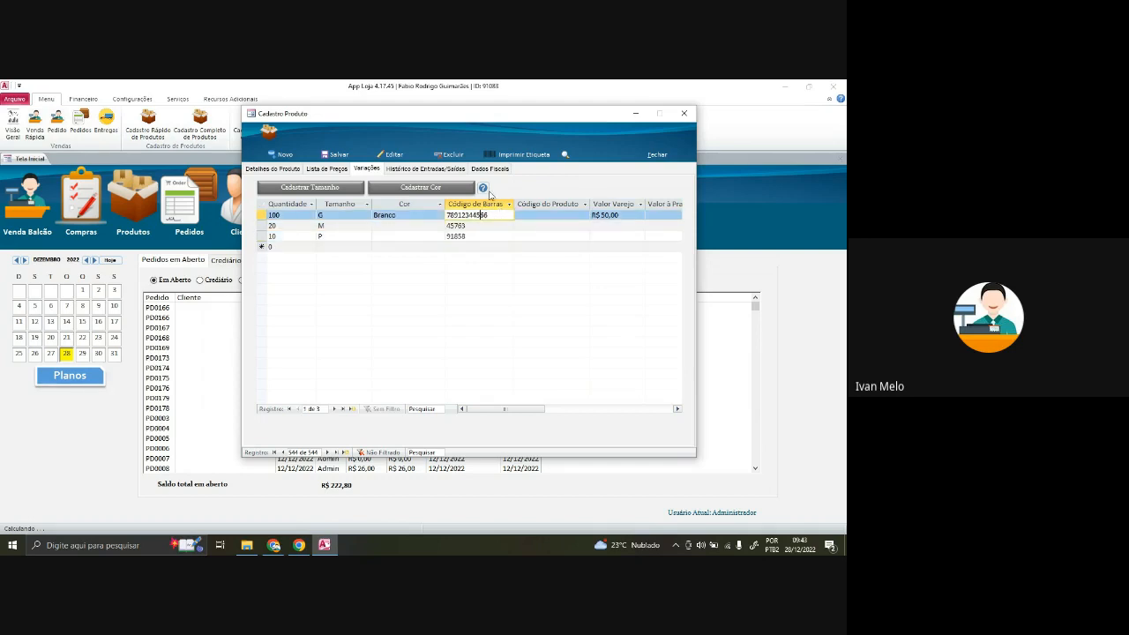
click(447, 226)
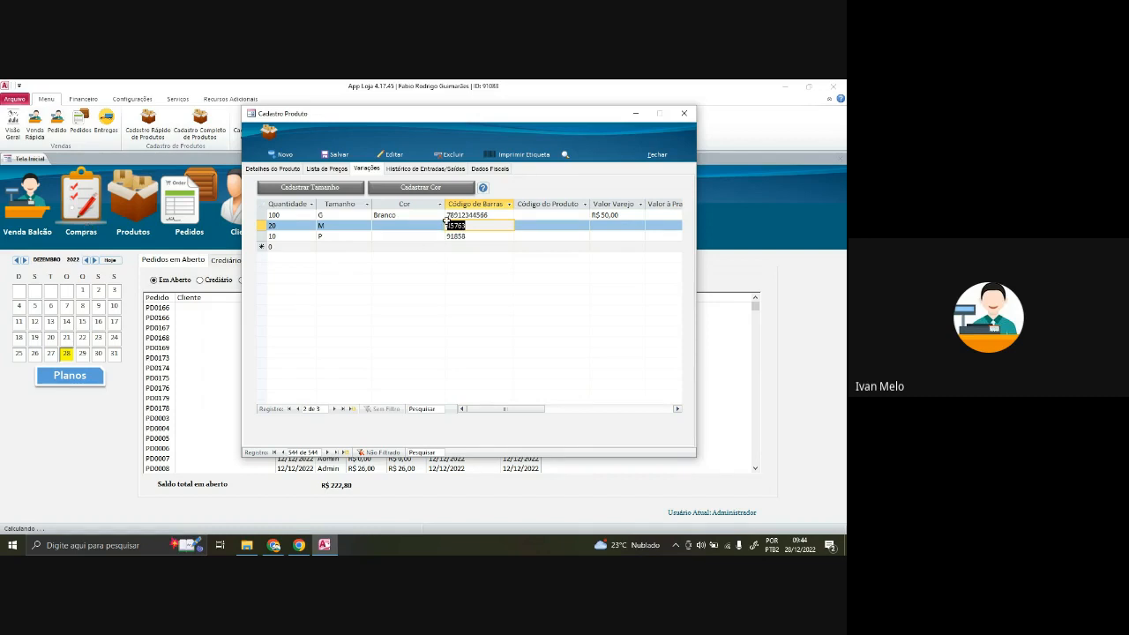
click(408, 235)
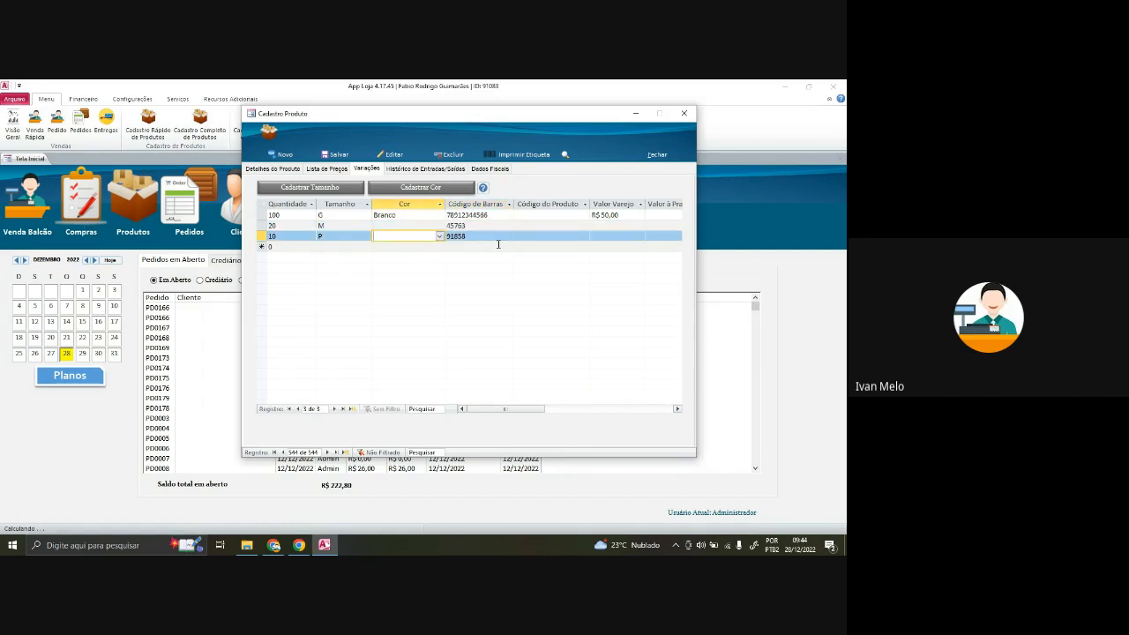
- Enter Valor Varejo prices for the variations, giving size P R$ 20,00
click(612, 226)
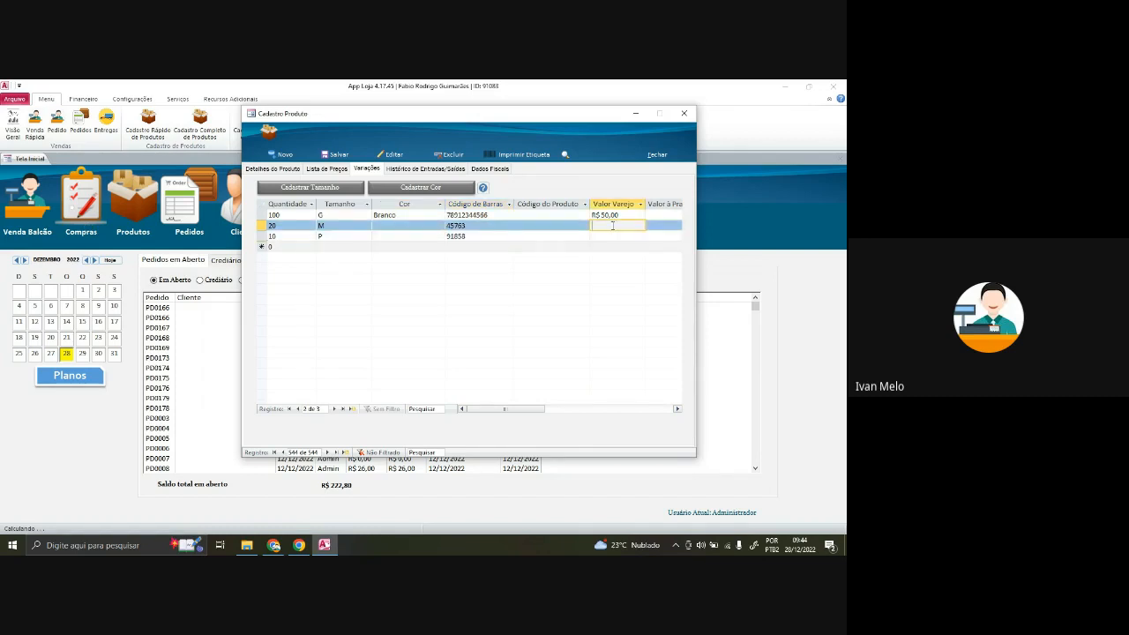
key(Down)
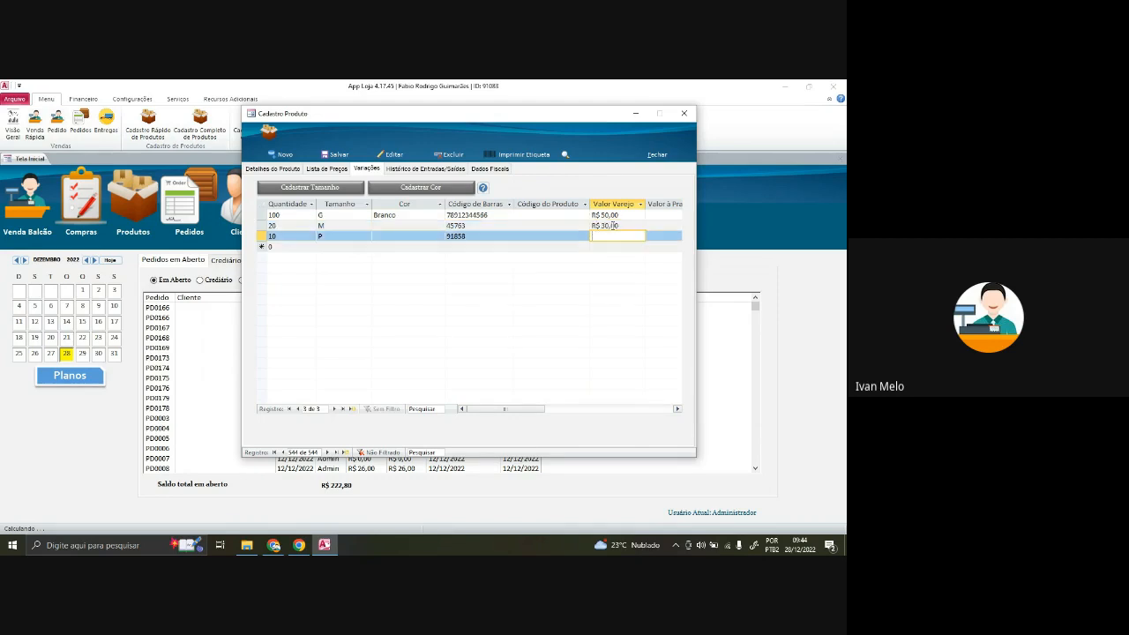
text(20)
key(Up)
key(Up)
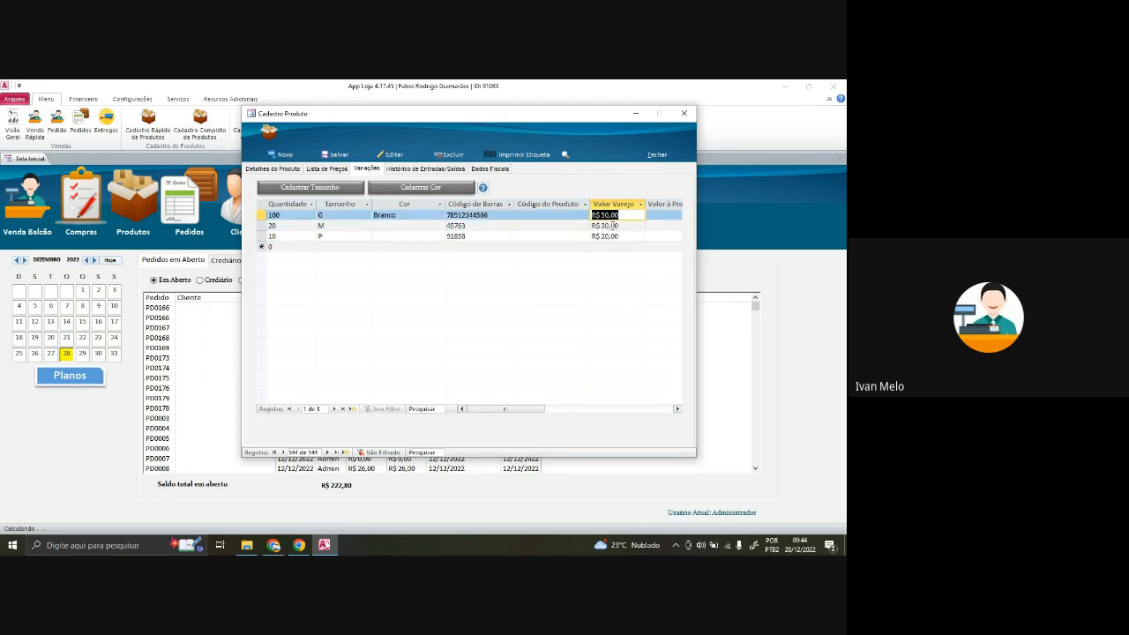
key(Right)
key(Right)
key(Right)
key(Right)
key(Right)
key(Right)
key(Right)
key(Right)
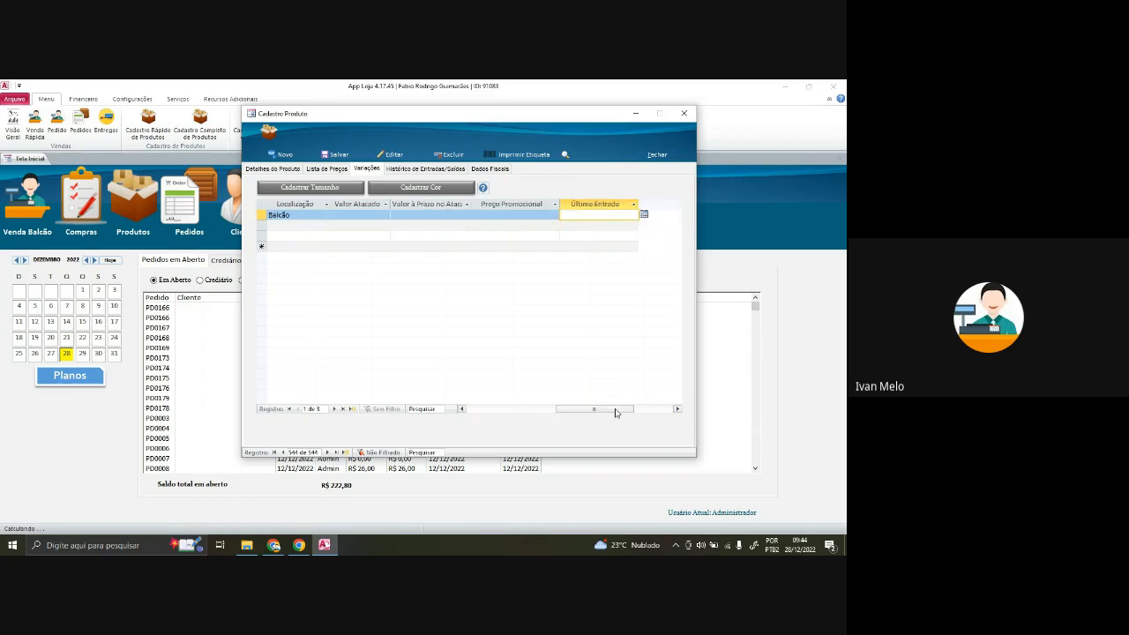
key(Home)
- Delete the retail prices of sizes G, M and P, starting with G's R$ 50,00
click(629, 213)
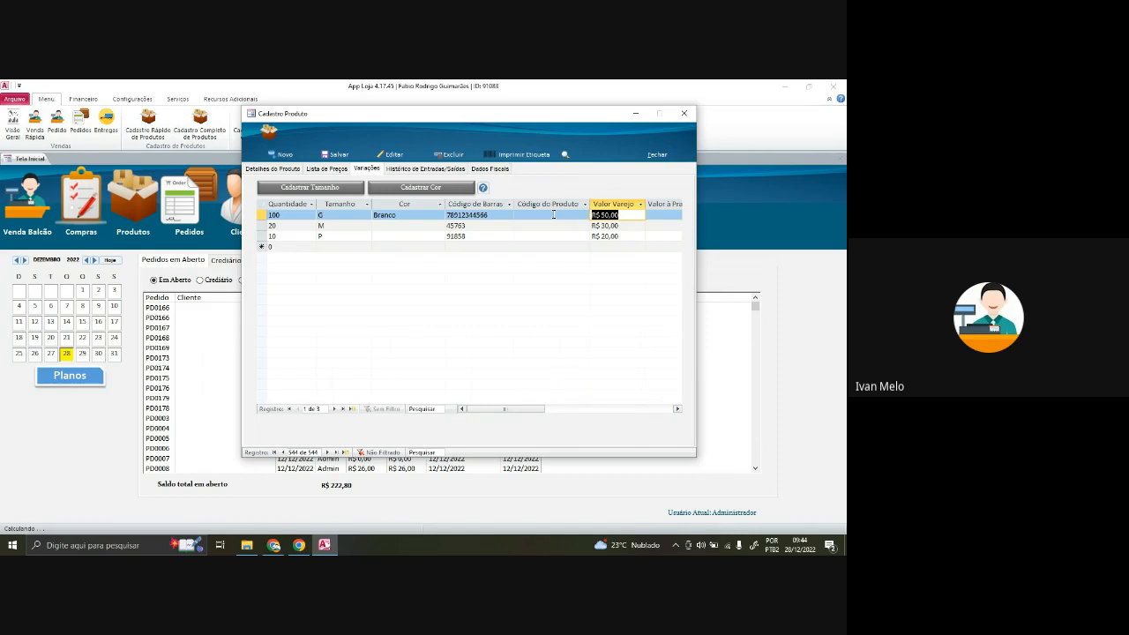
key(Delete)
key(Down)
key(Delete)
key(Down)
key(Delete)
click(554, 214)
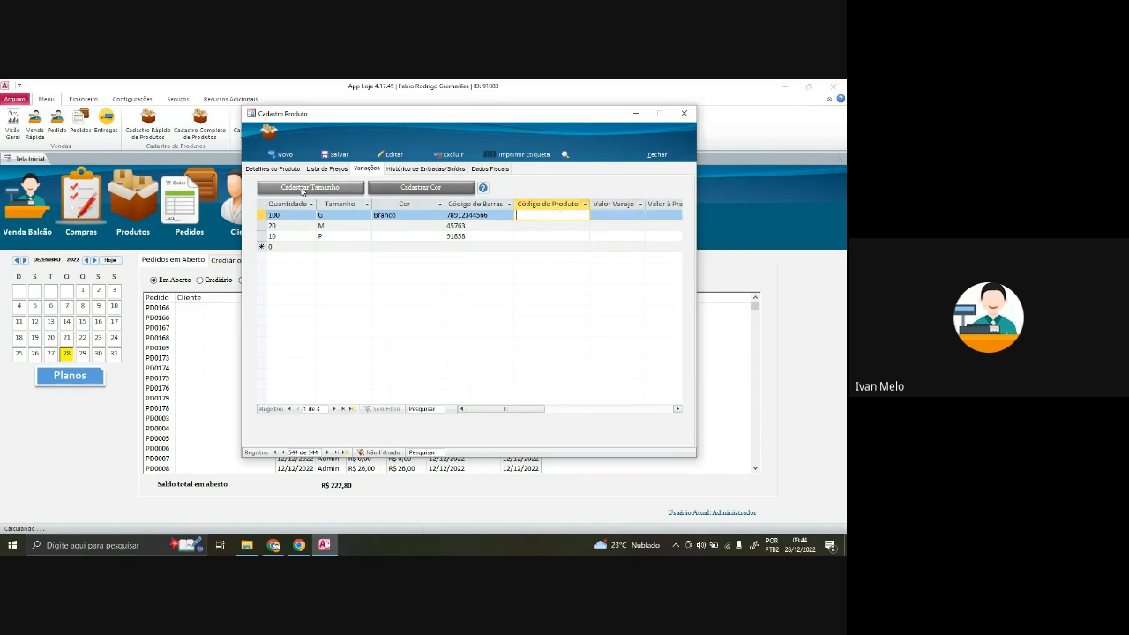
click(273, 168)
click(607, 214)
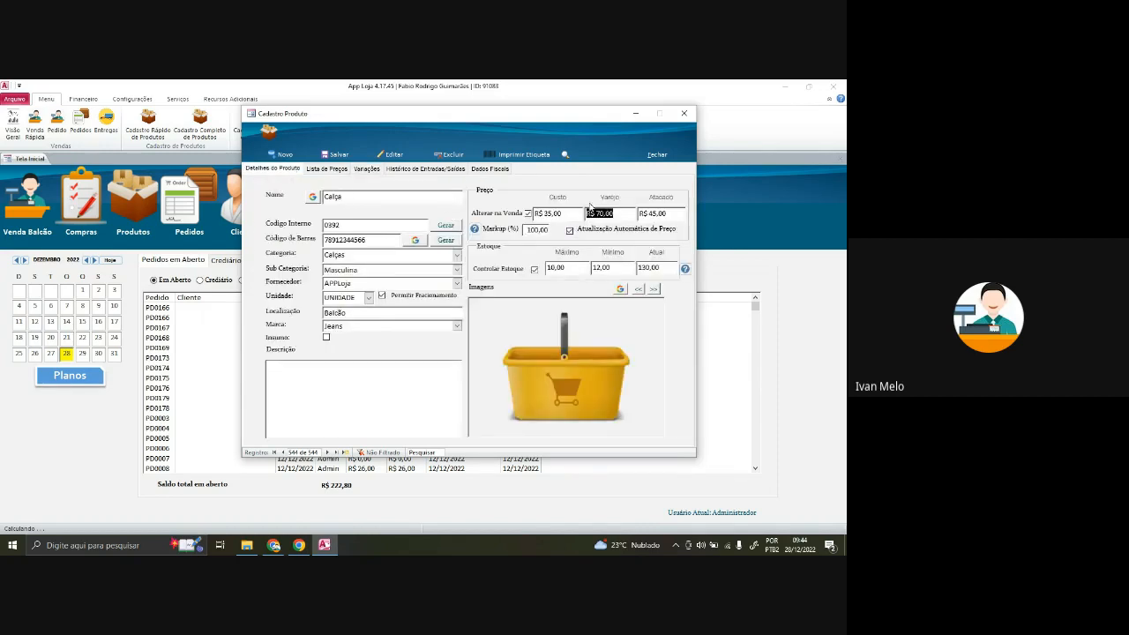
click(367, 168)
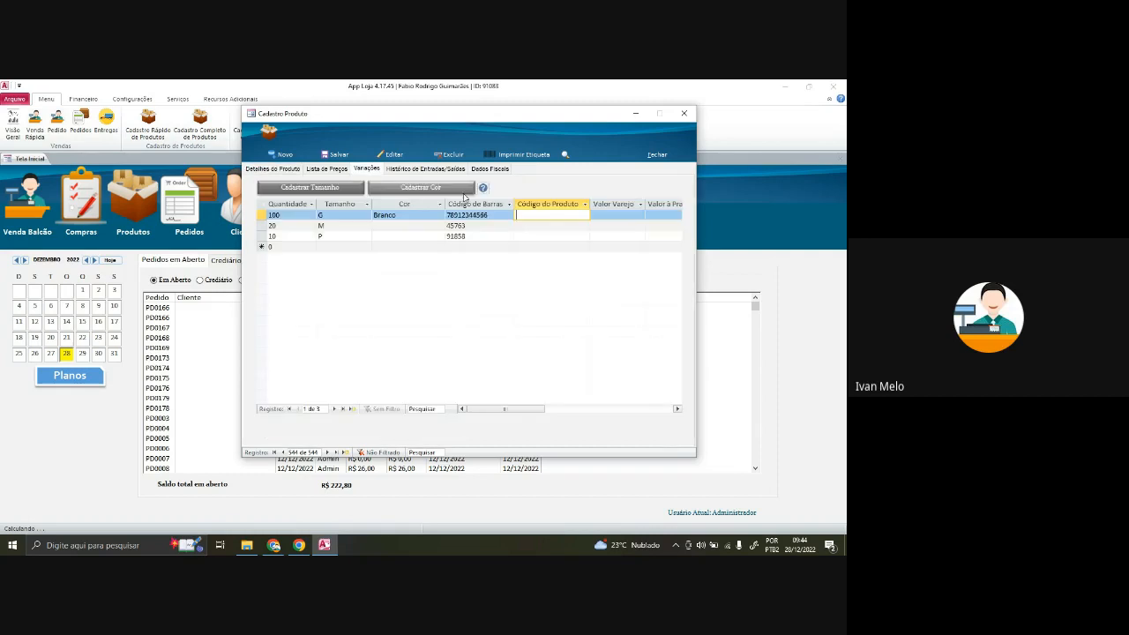
click(614, 218)
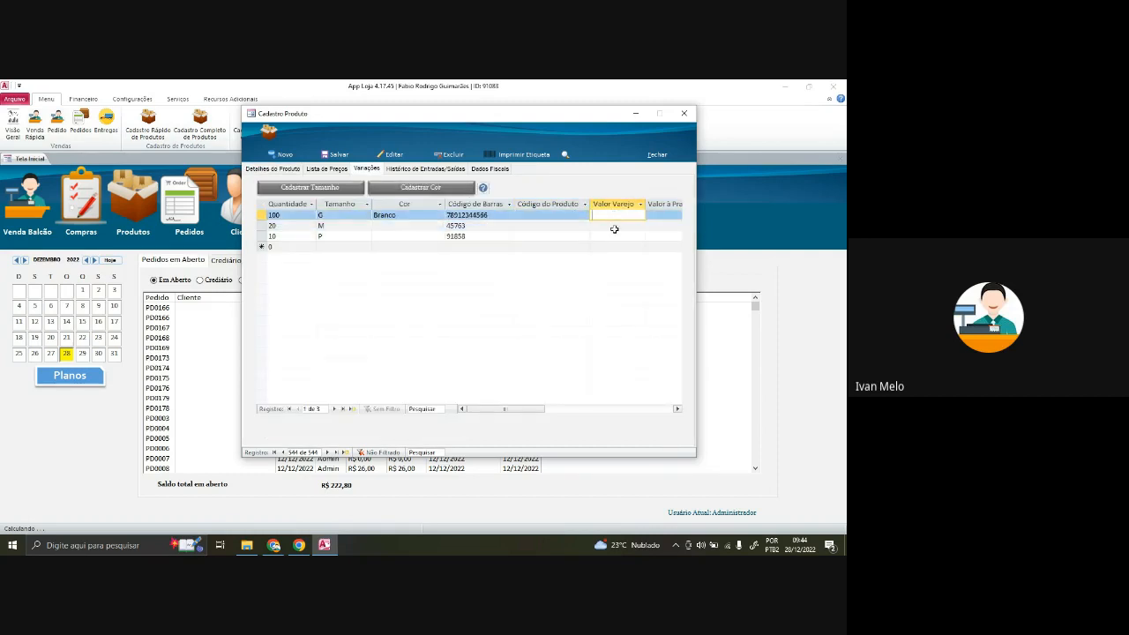
click(616, 235)
drag(494, 411, 534, 410)
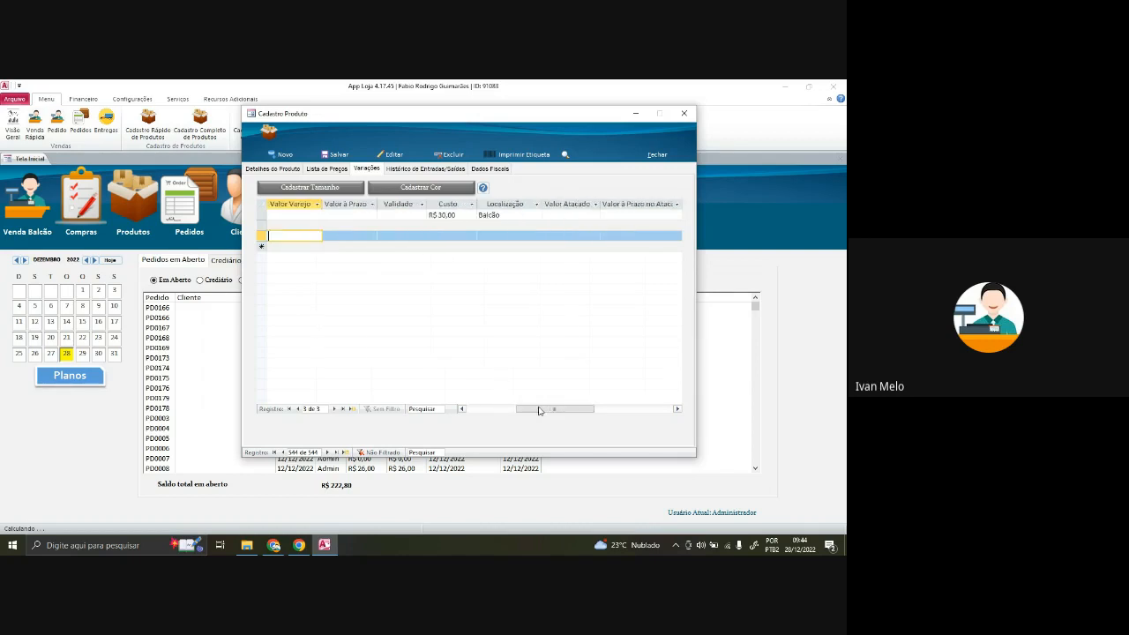
click(438, 214)
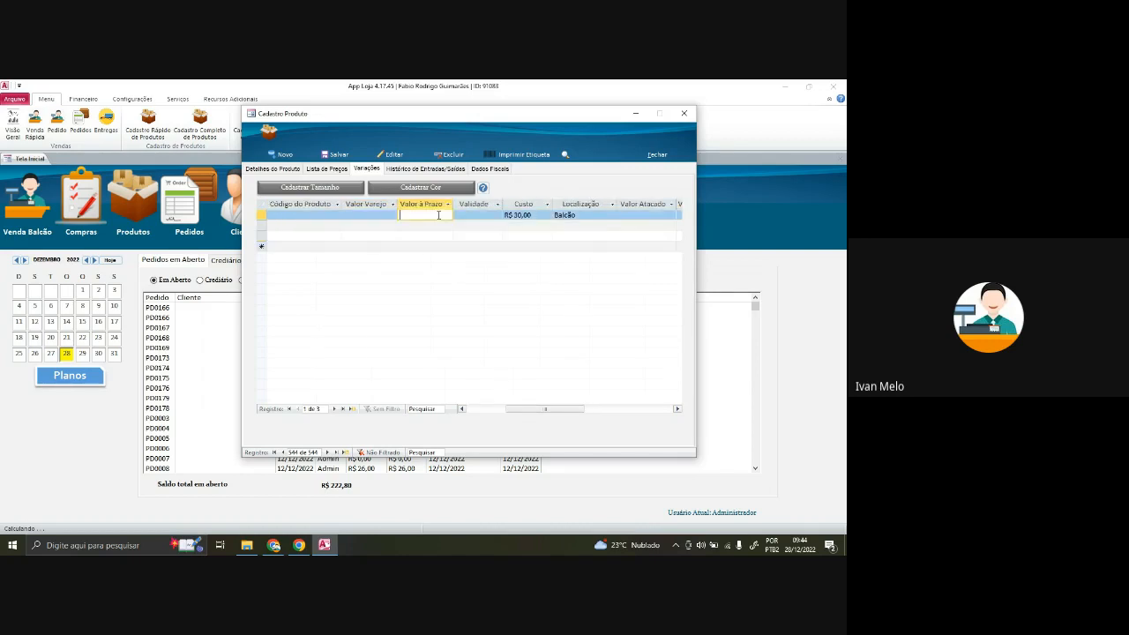
click(475, 215)
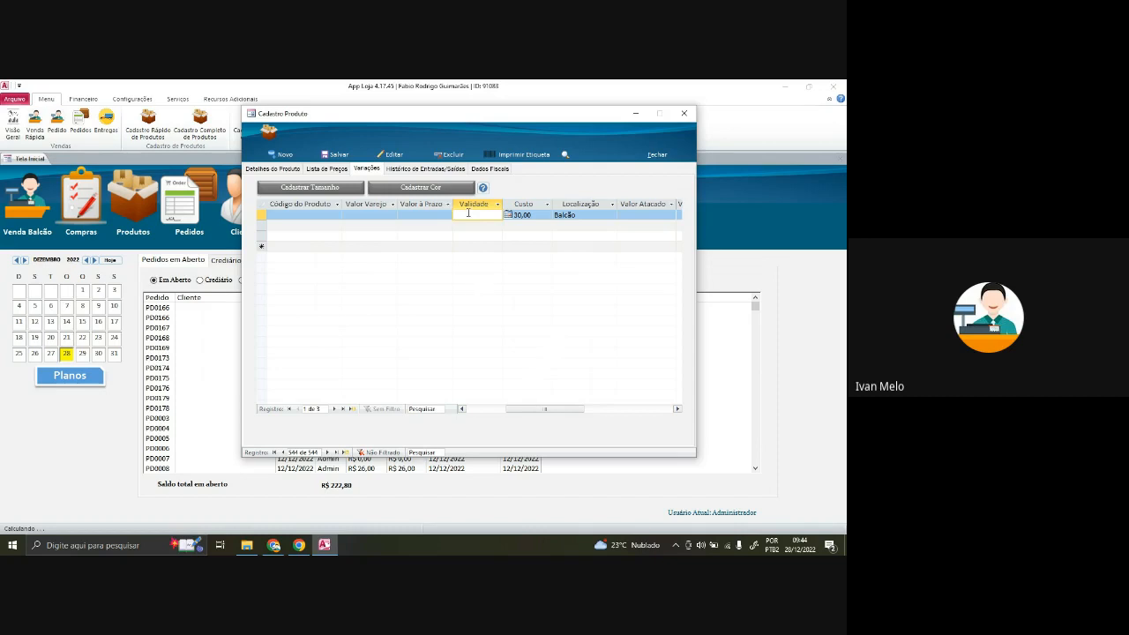
drag(575, 410, 528, 414)
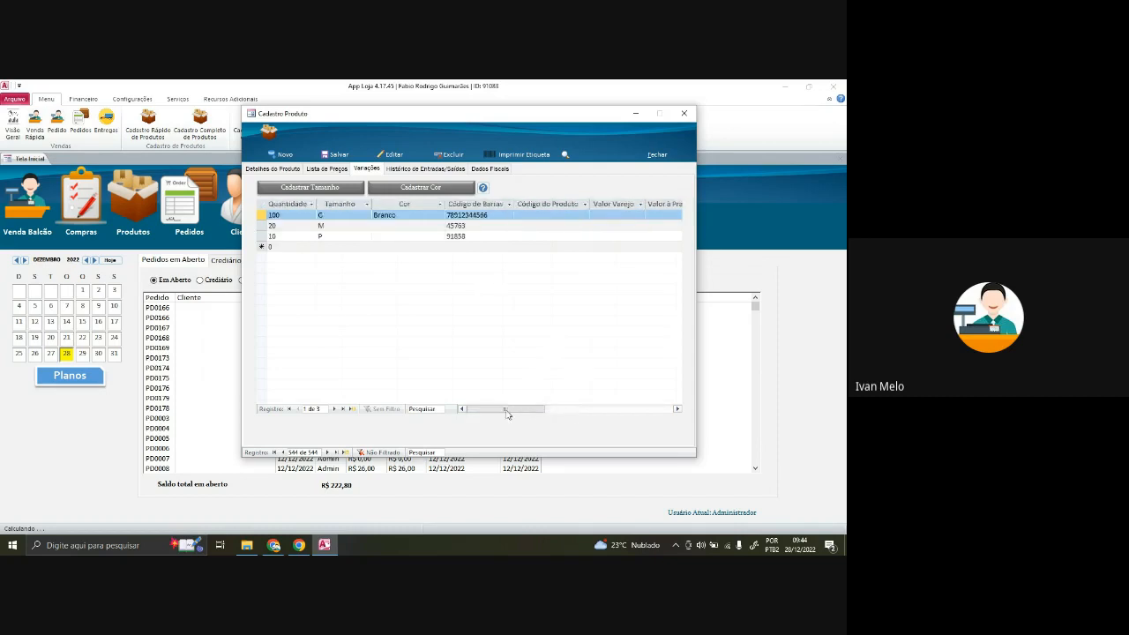
drag(513, 407, 579, 411)
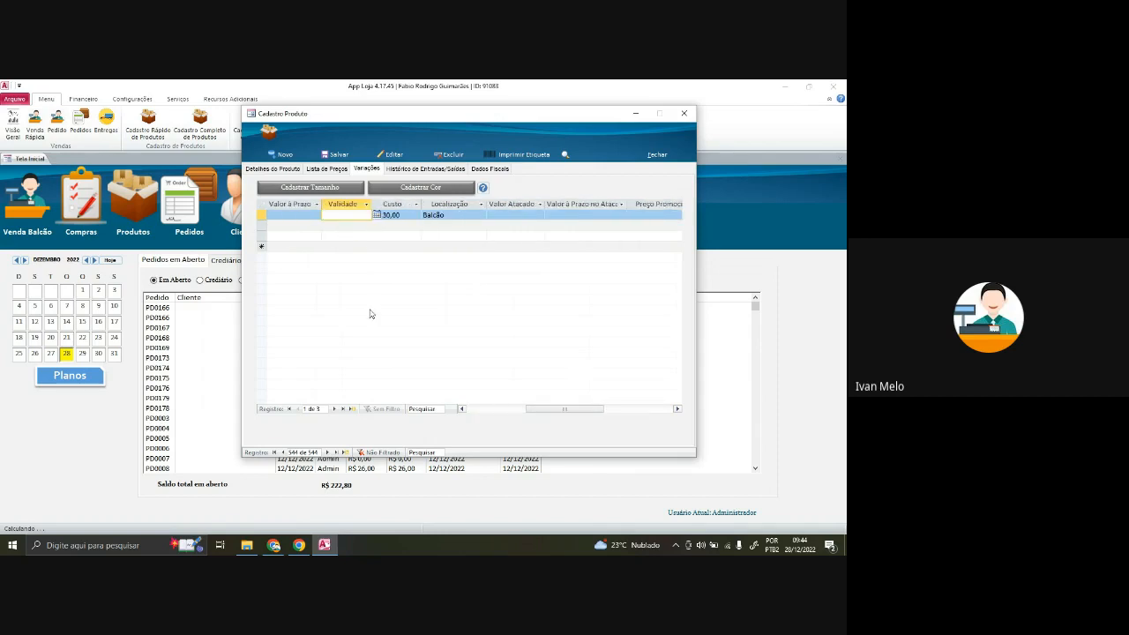
- Review the variations' Validade, Custo and Balcão location fields for size G
click(360, 214)
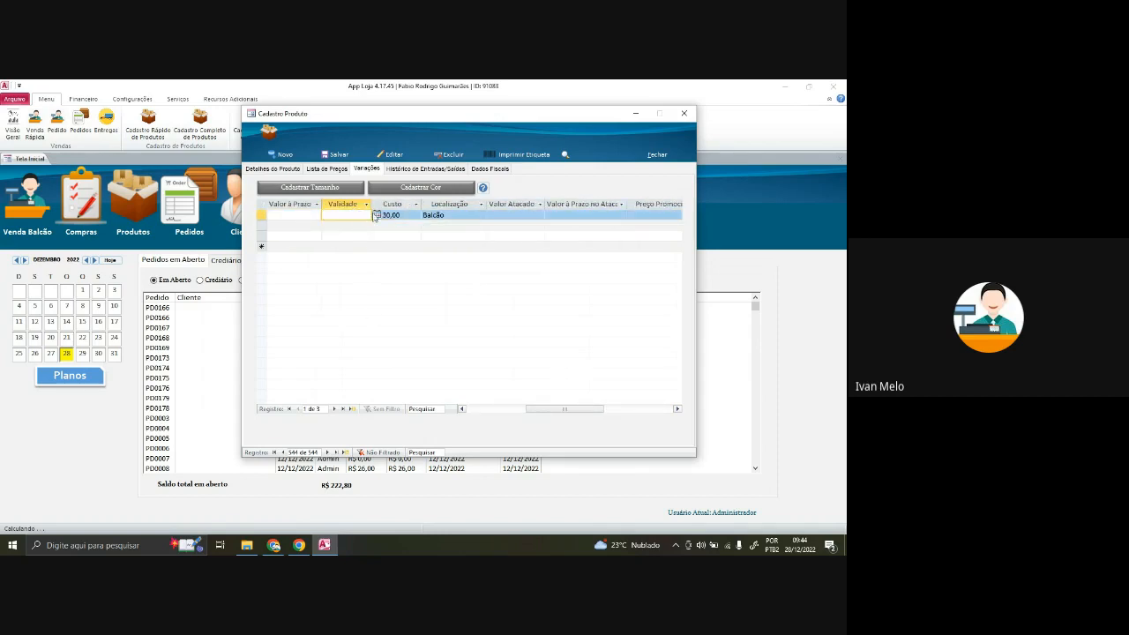
click(351, 227)
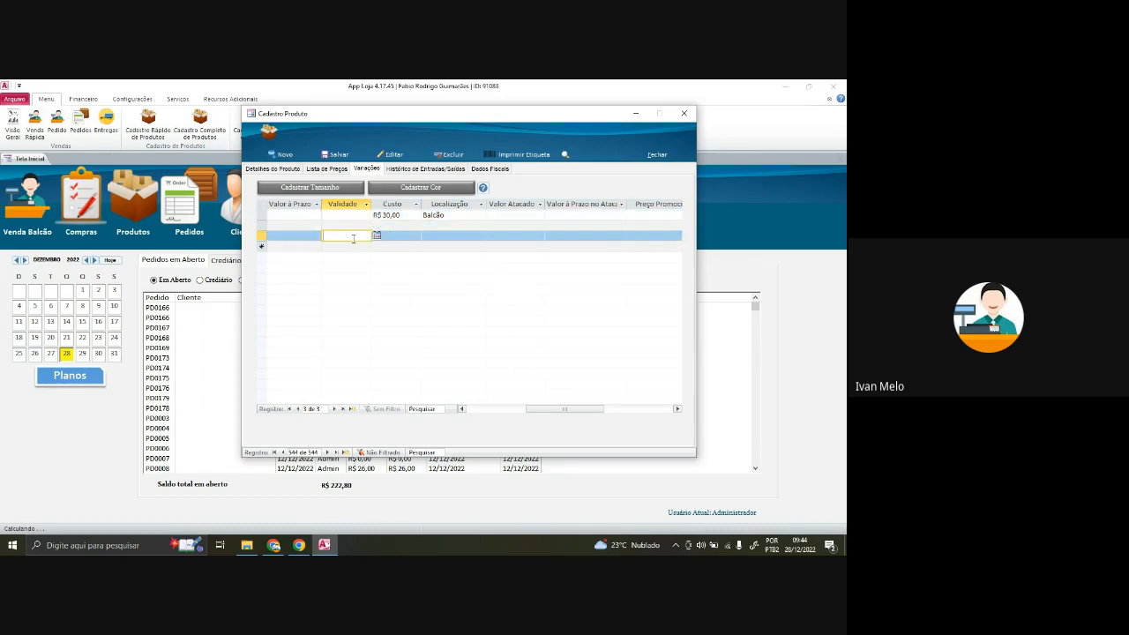
click(353, 215)
key(Tab)
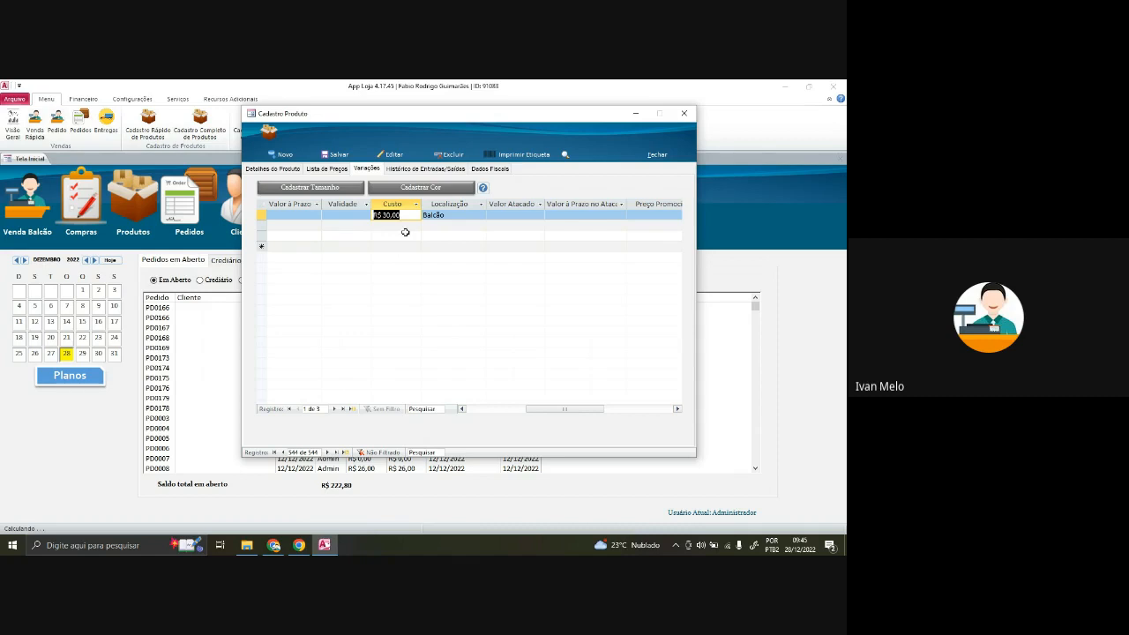
key(Down)
key(Down)
key(Down)
click(397, 214)
click(470, 214)
key(Tab)
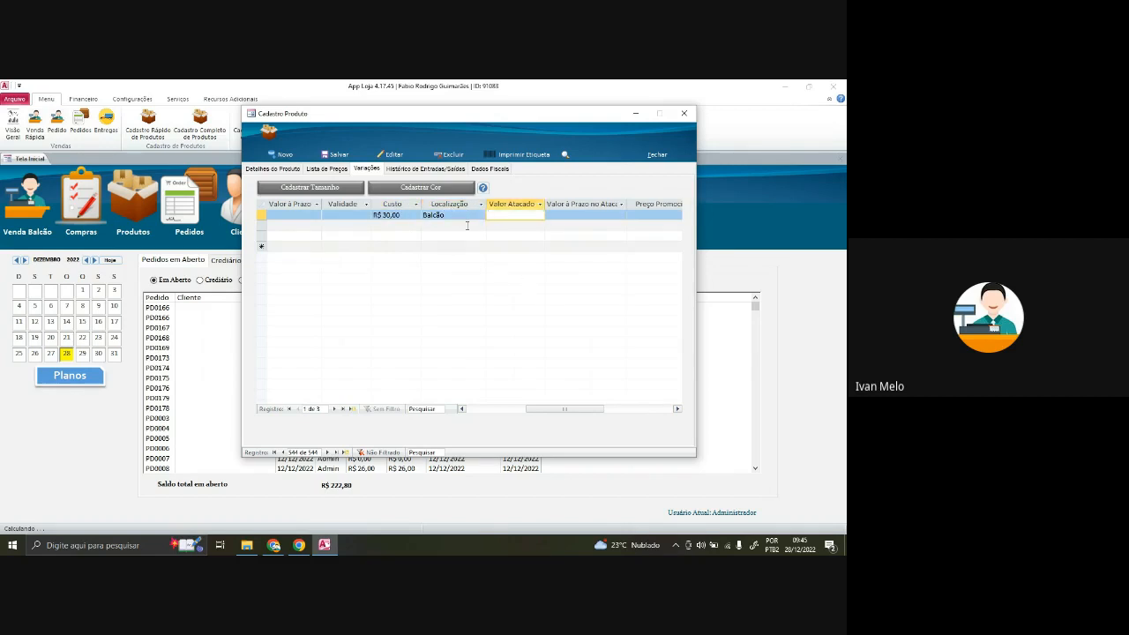
drag(564, 409, 584, 411)
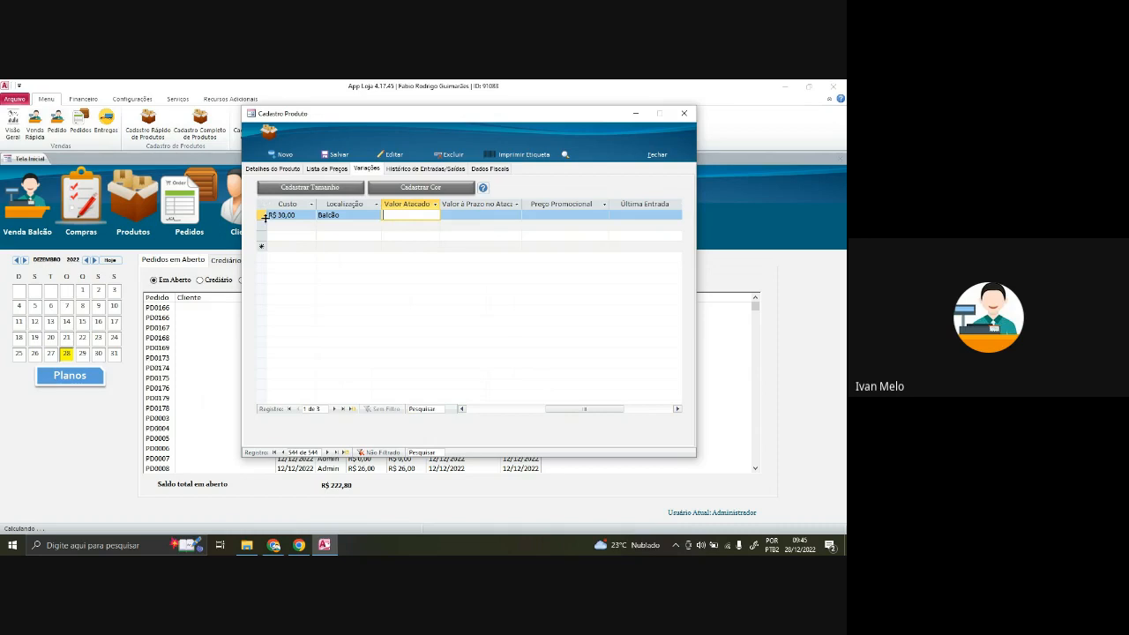
- Check the sizes' location, Atacado and Promocional prices, then show the Histórico de Entradas/Saídas
click(354, 217)
click(356, 226)
click(358, 234)
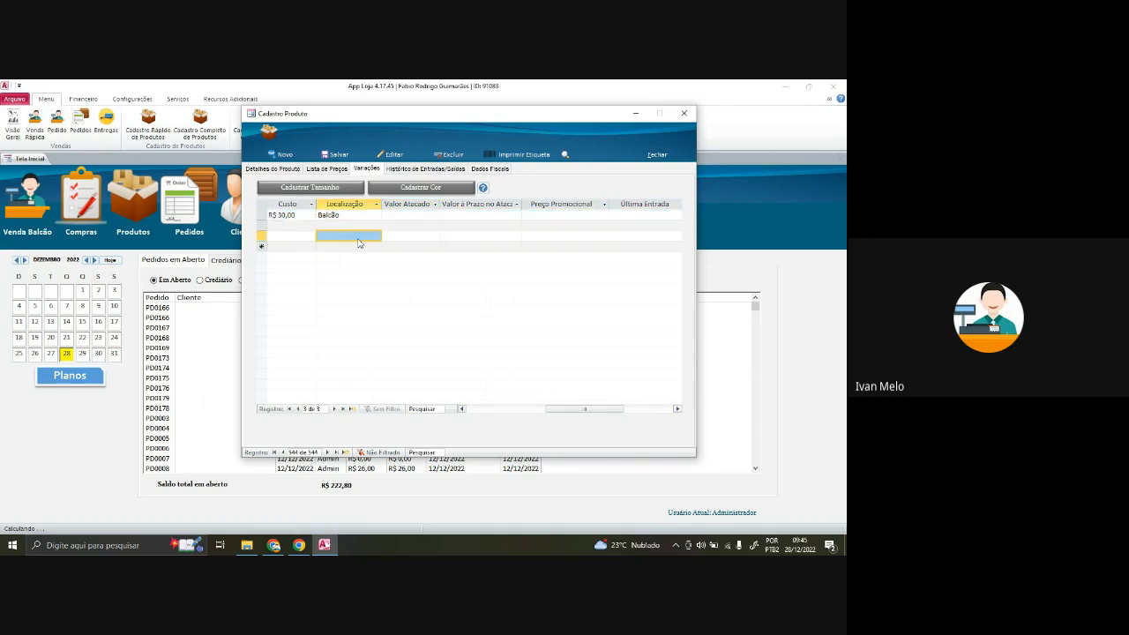
click(360, 237)
click(360, 215)
click(431, 221)
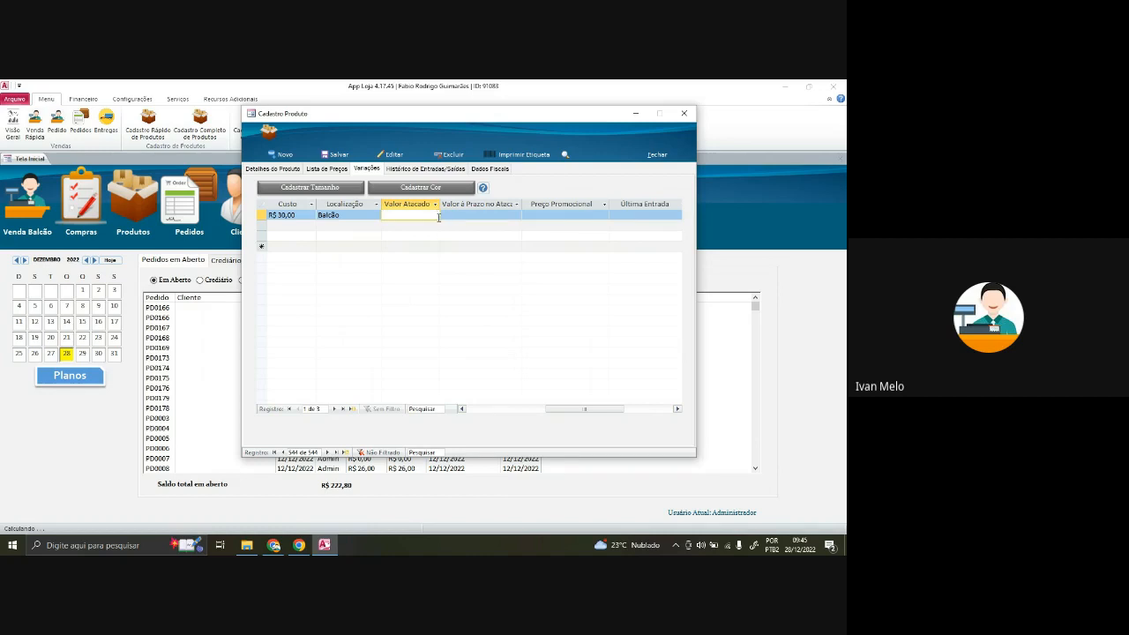
click(465, 216)
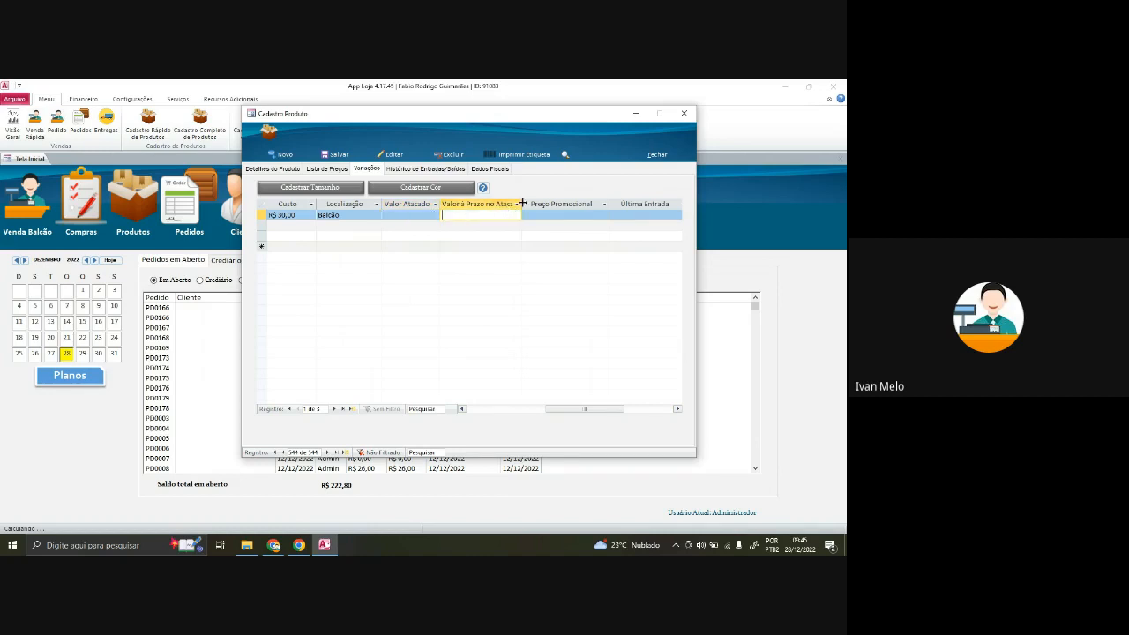
click(548, 214)
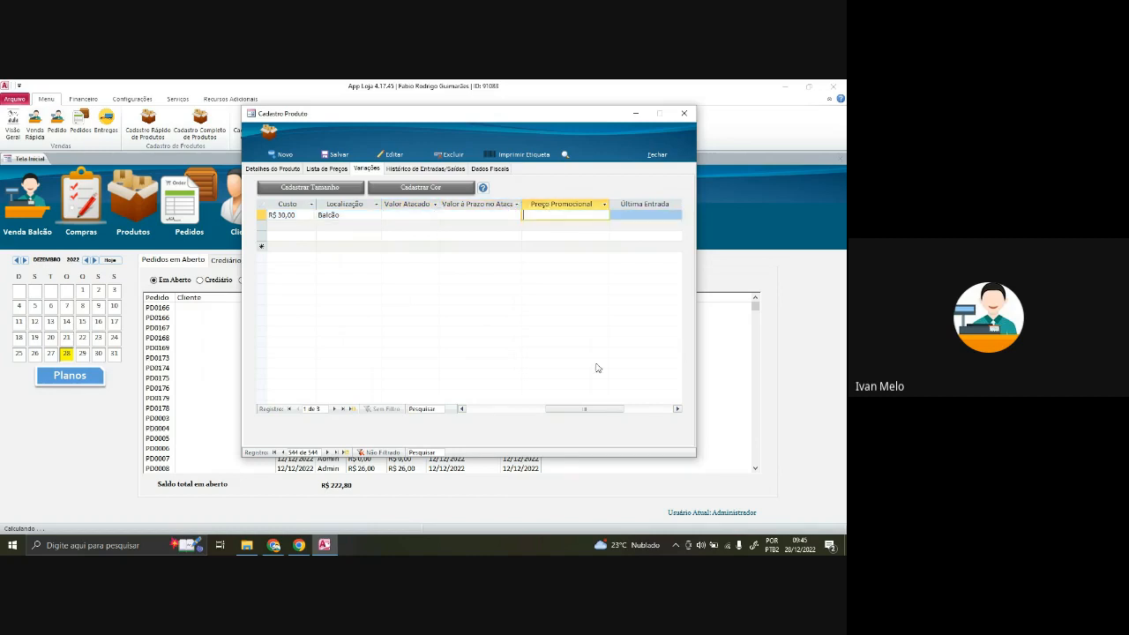
drag(605, 410, 616, 412)
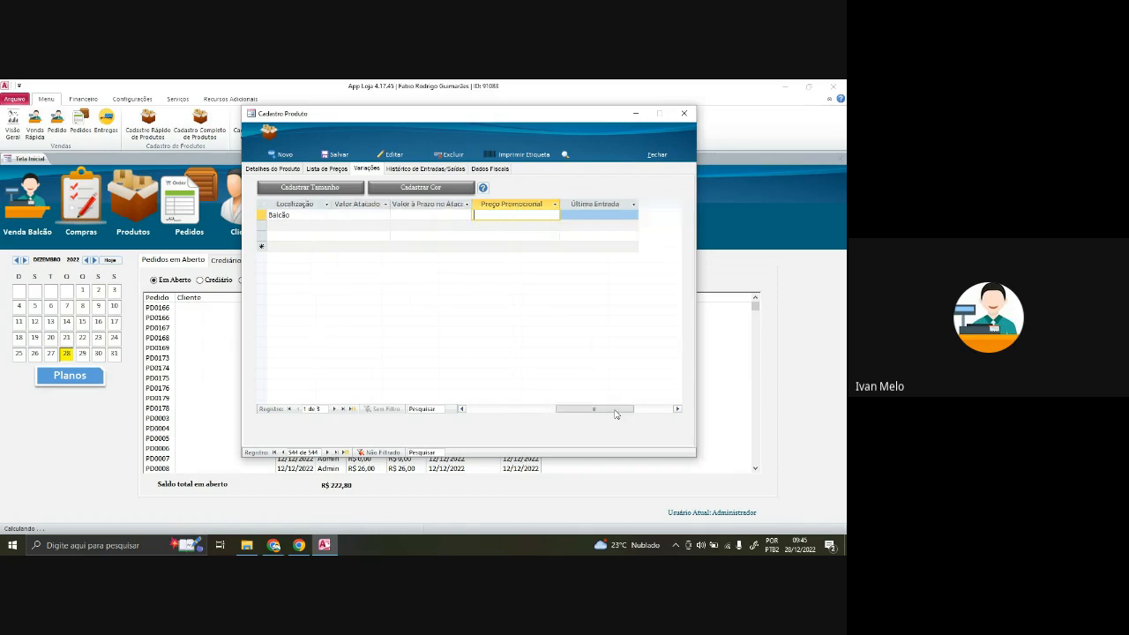
click(528, 225)
click(525, 215)
click(528, 235)
click(529, 215)
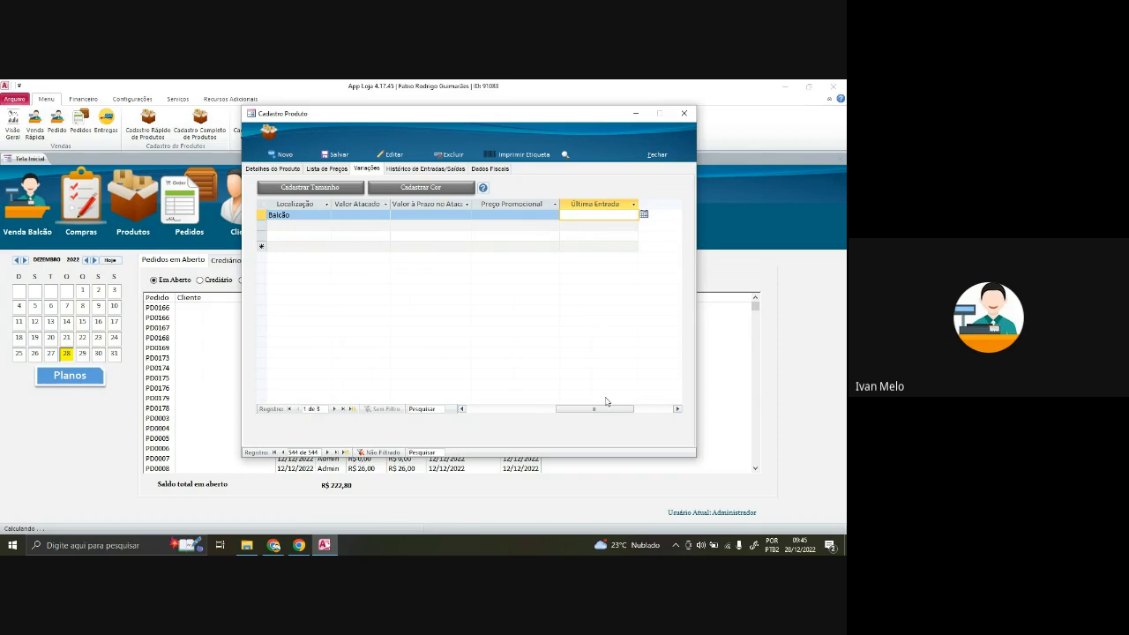
drag(608, 409, 505, 409)
click(424, 170)
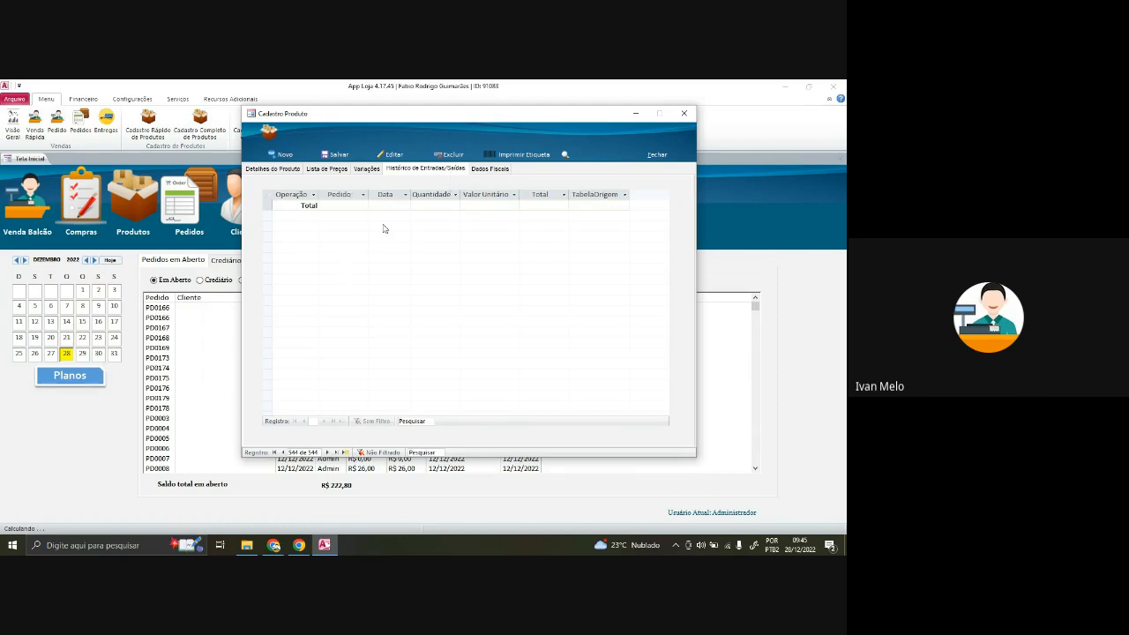
- Review Calça's Dados Fiscais, return to Detalhes do Produto, and start Imprimir Etiqueta
click(492, 171)
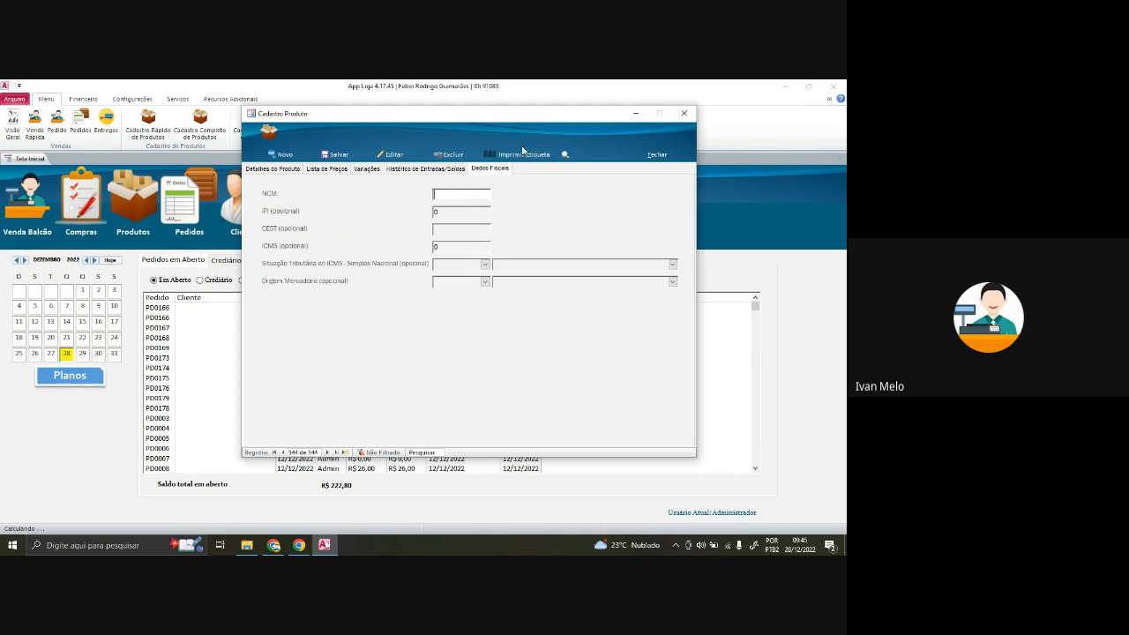
click(273, 168)
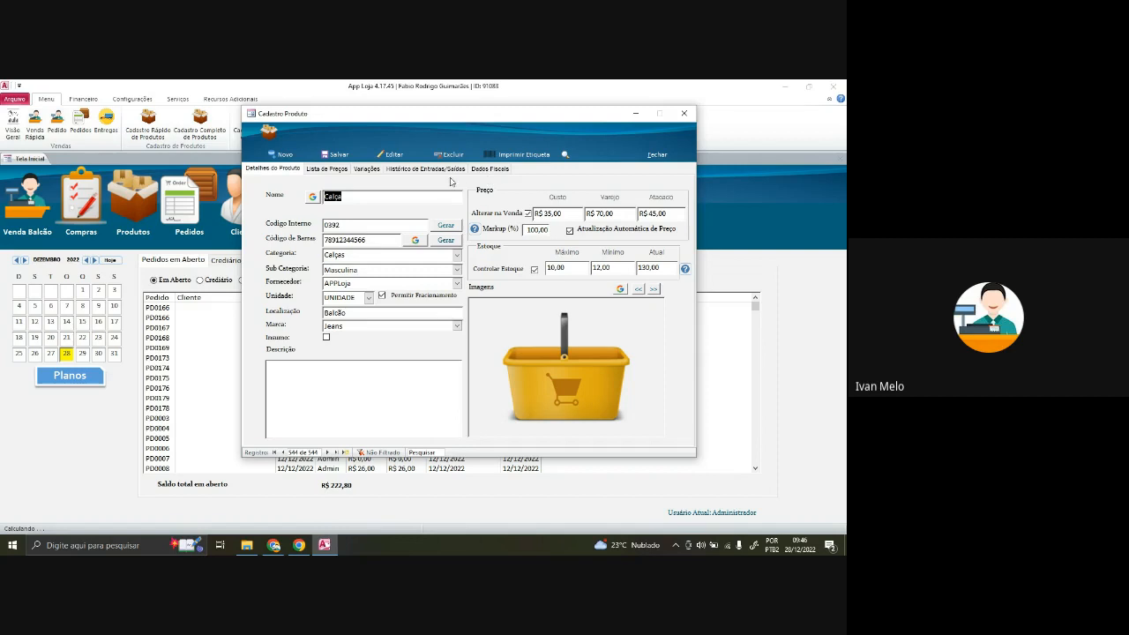
click(523, 154)
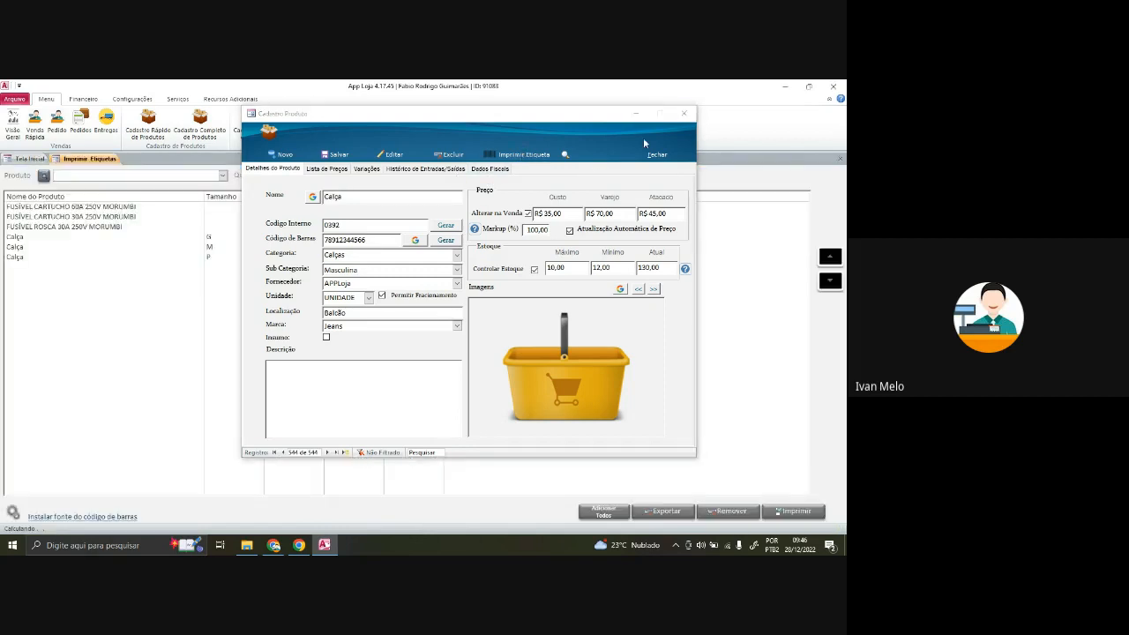
- Remove the three FUSÍVEL products from the label list
click(689, 112)
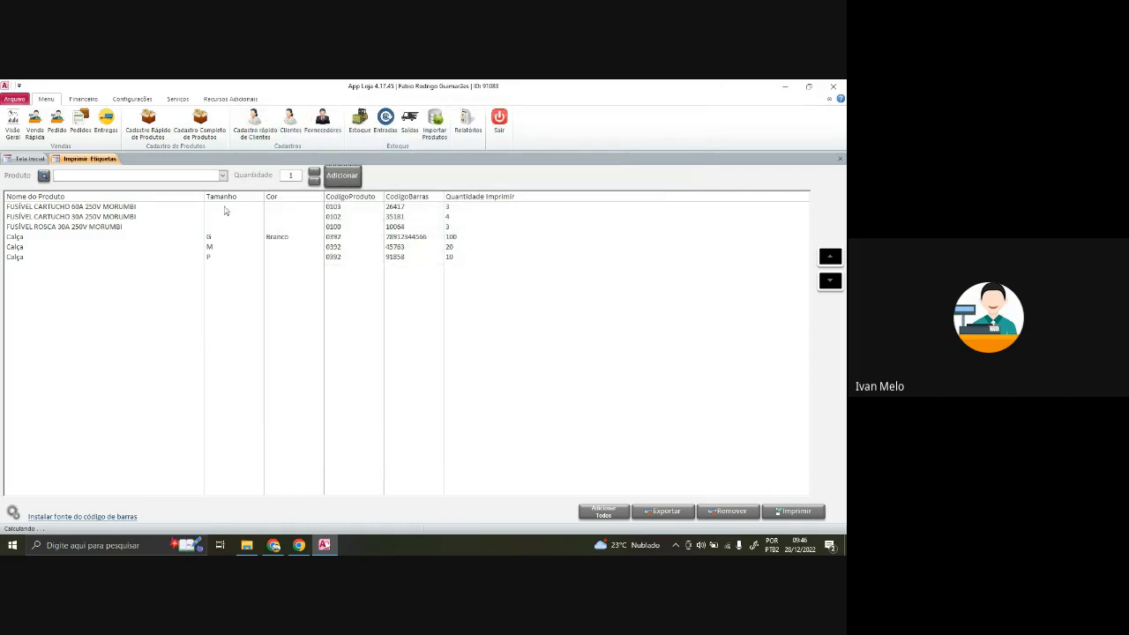
drag(226, 210, 229, 233)
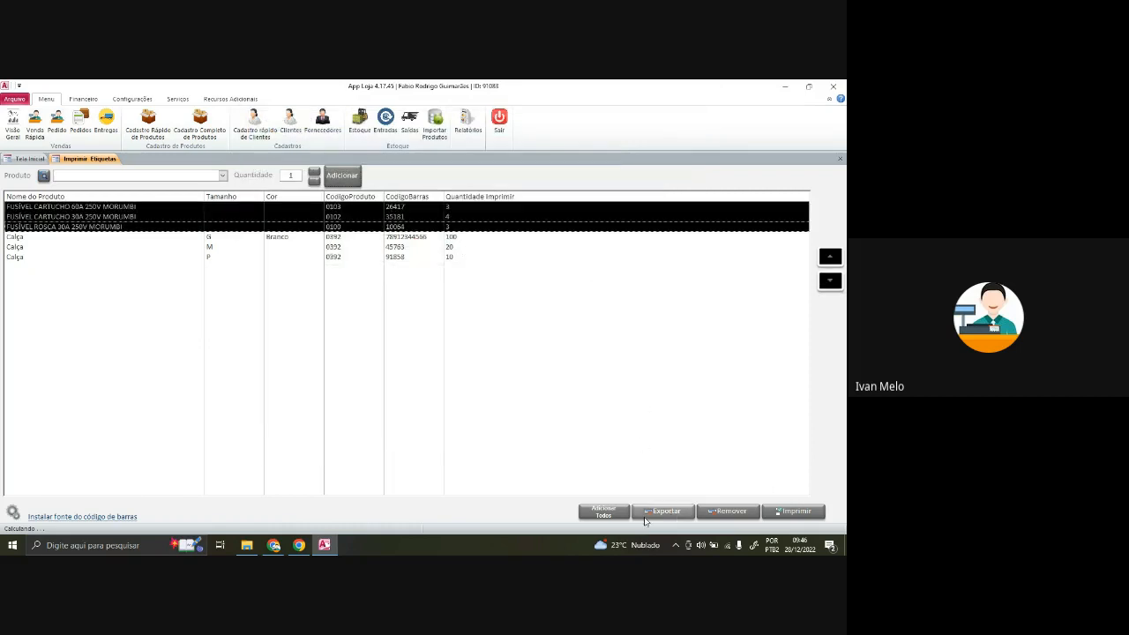
click(716, 515)
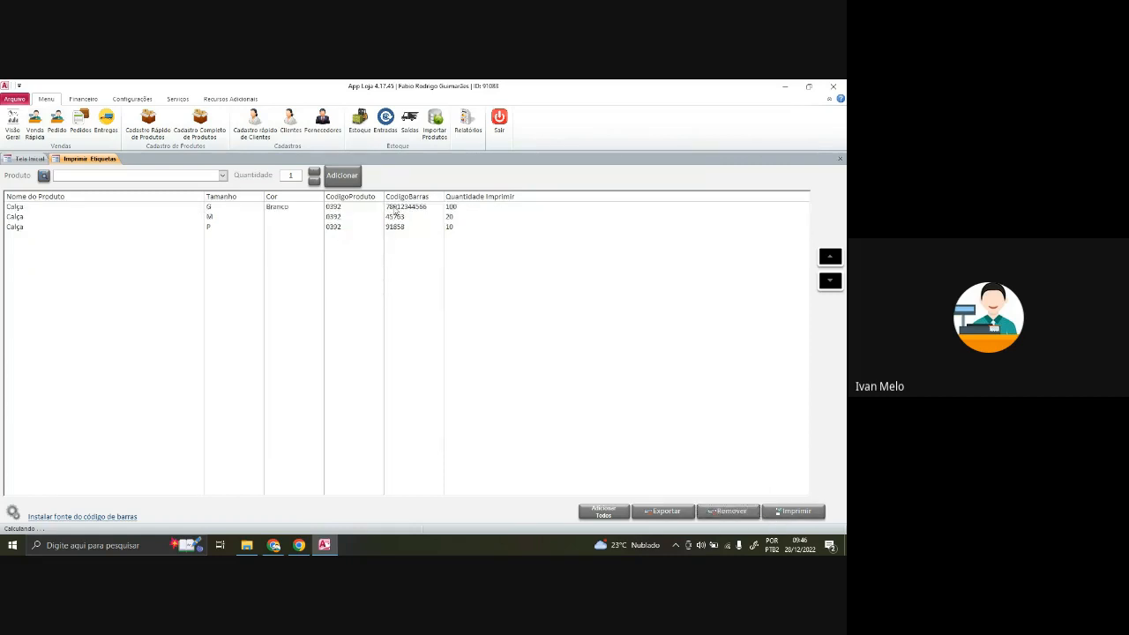
drag(395, 208, 400, 236)
click(422, 207)
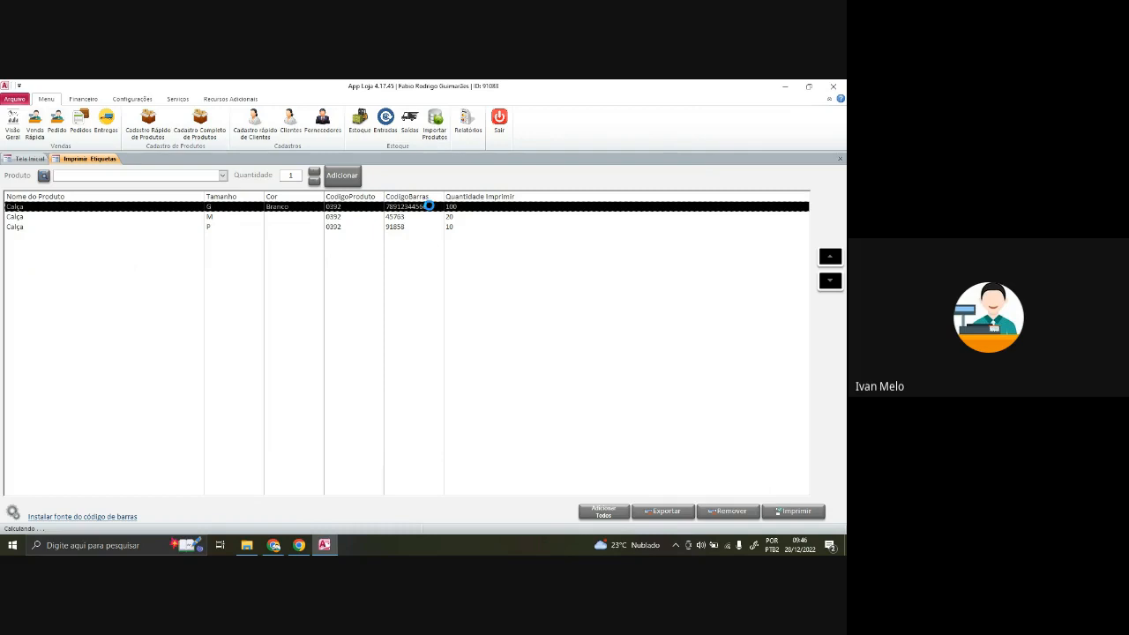
- Change Calça size G's variation barcode to 99465 in the product record
click(362, 174)
click(322, 176)
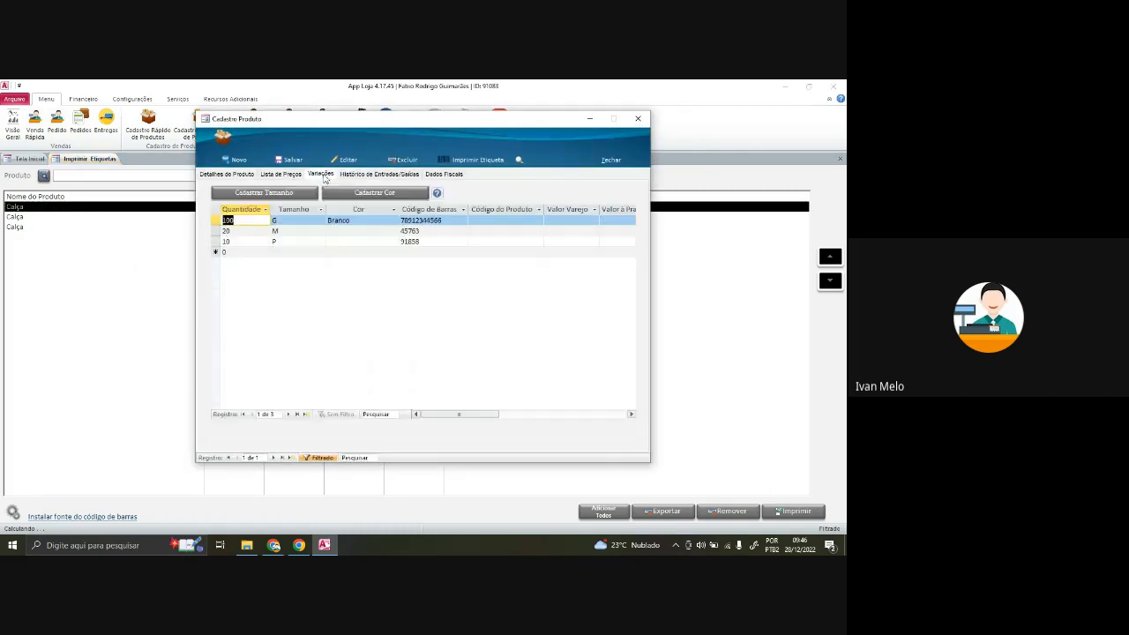
double_click(451, 225)
key(BackSpace)
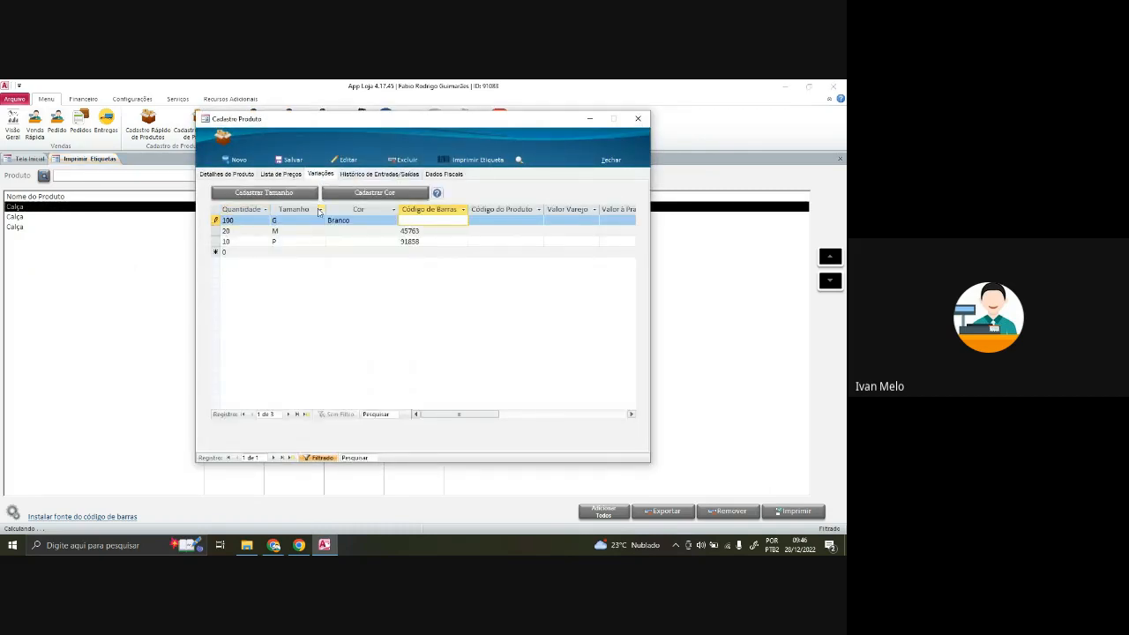
text(99465)
key(Down)
key(Up)
click(429, 233)
click(429, 242)
click(429, 220)
click(638, 120)
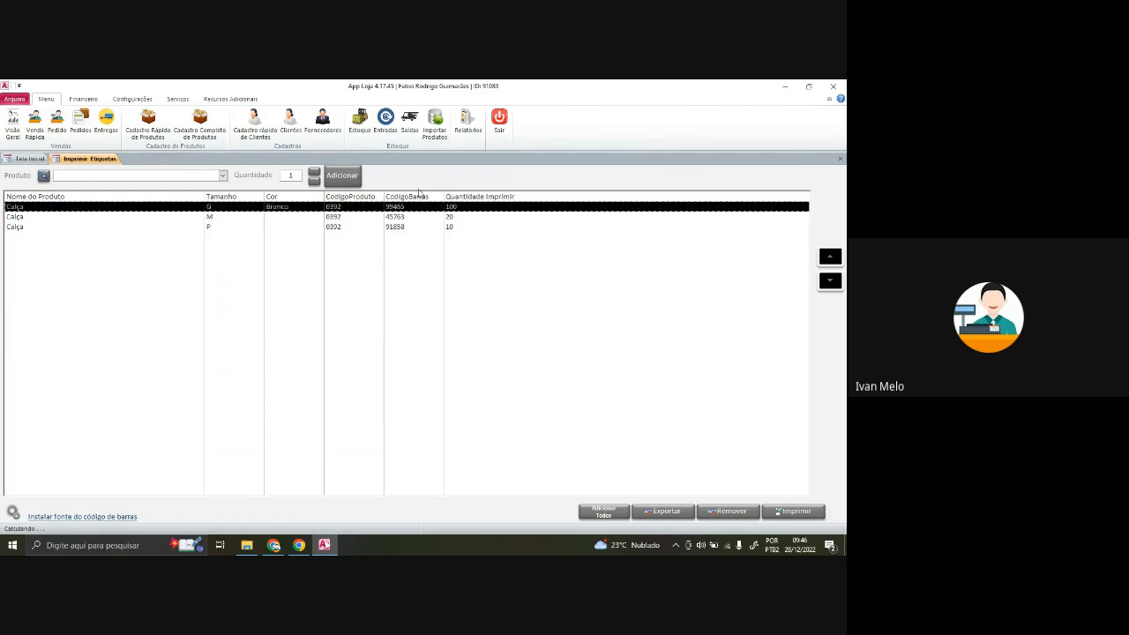
- Select all three Calça rows and bring up the label model settings
click(425, 217)
click(424, 208)
drag(452, 207, 451, 237)
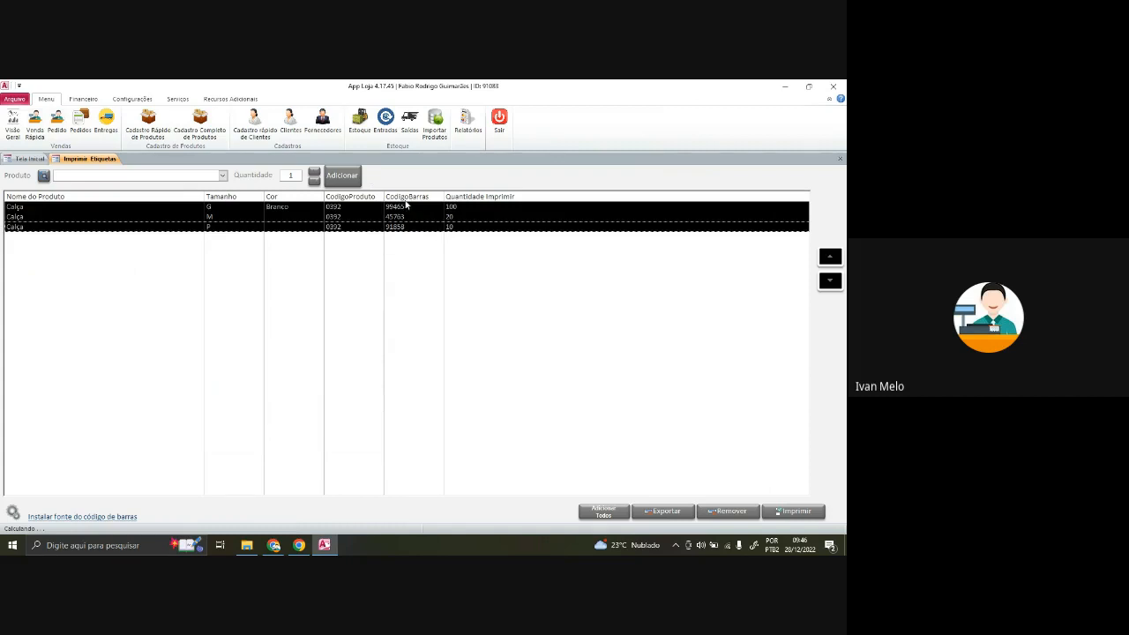
click(15, 516)
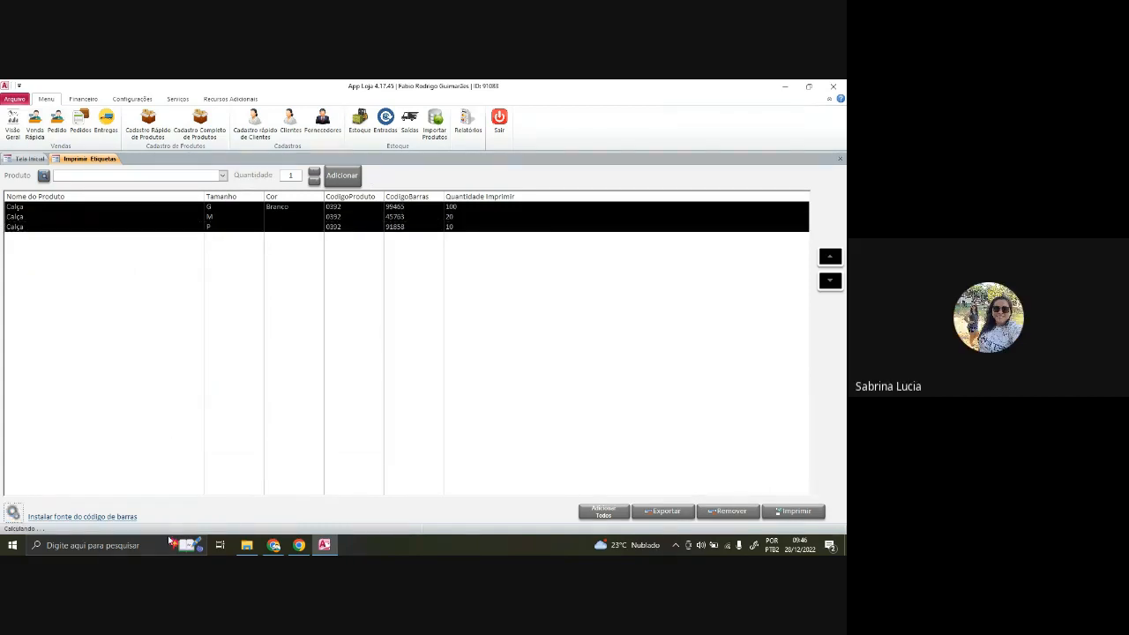
- Mute a participant for everyone in the Google Meet call
click(273, 545)
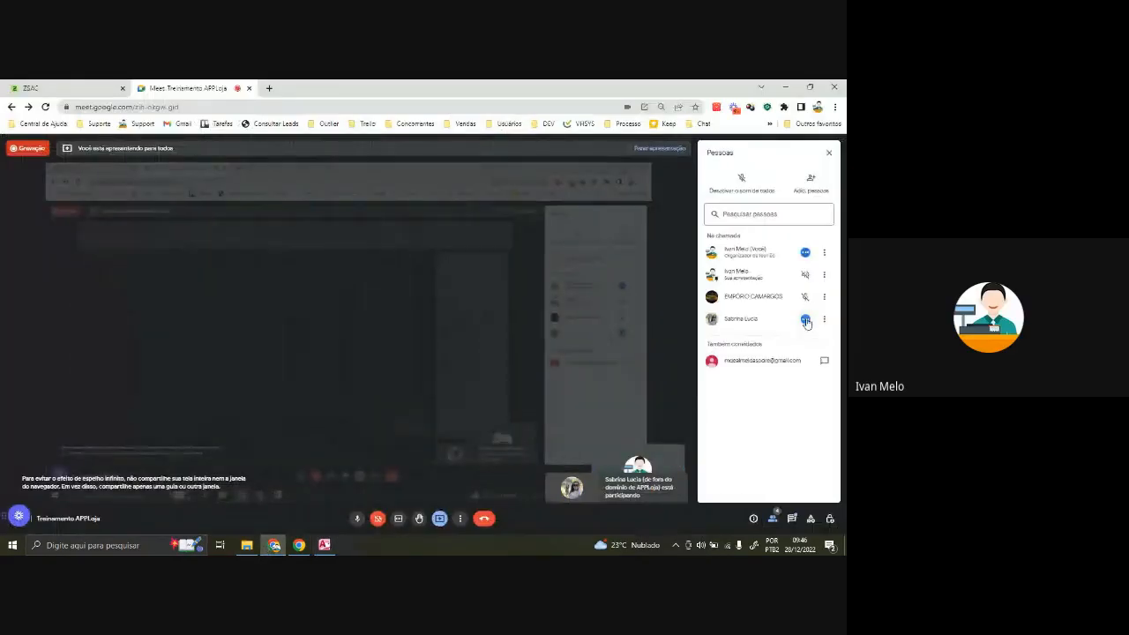
click(805, 318)
click(460, 354)
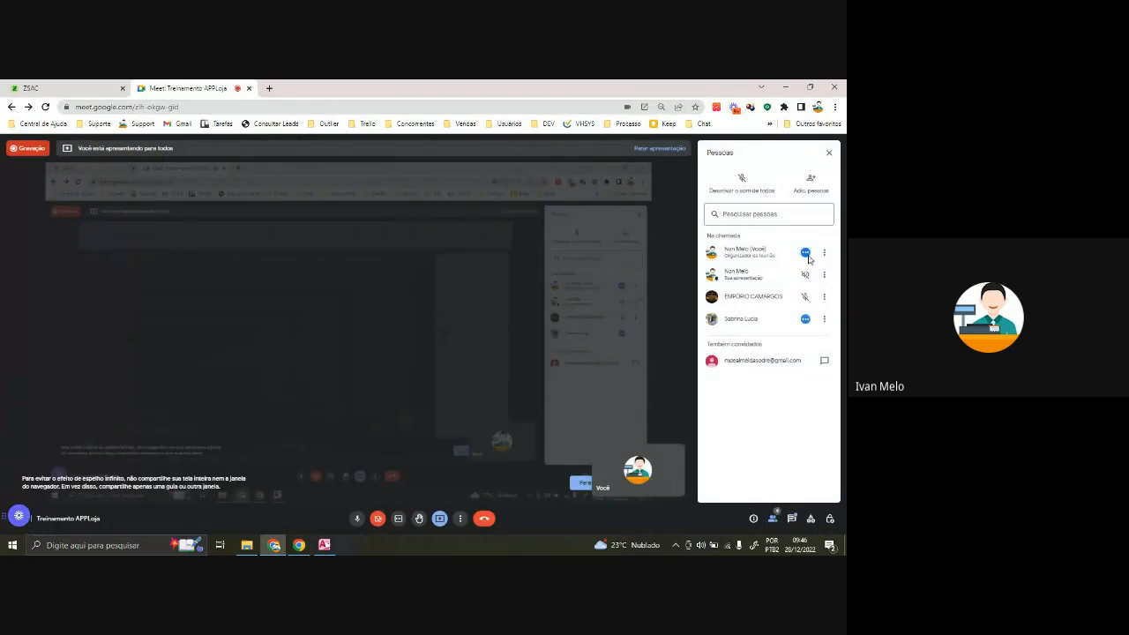
click(324, 546)
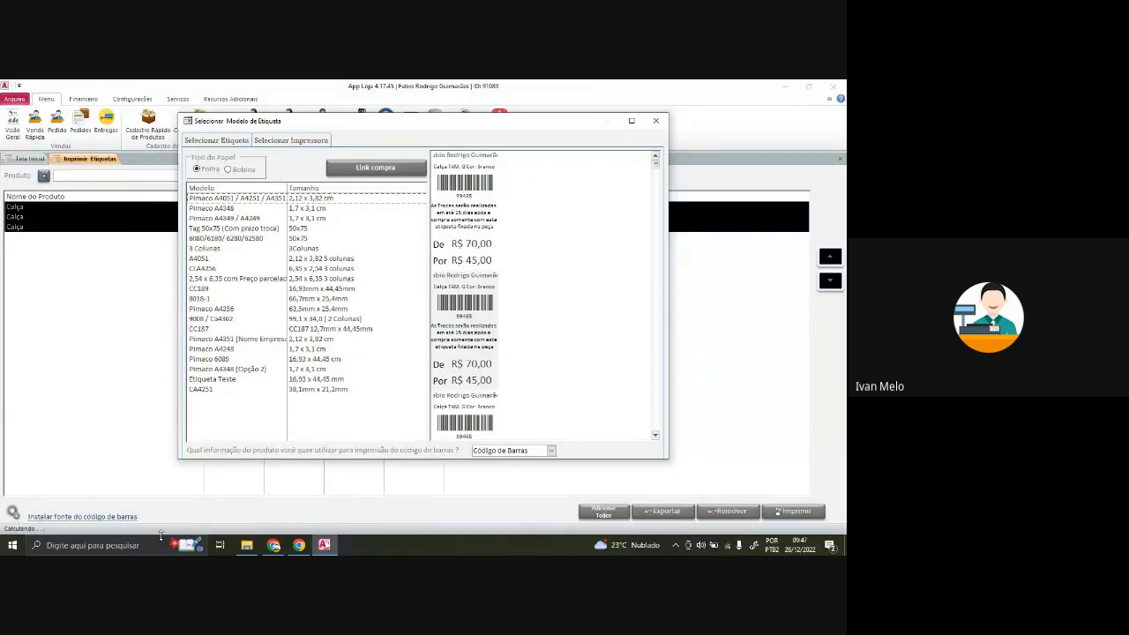
- Admit the waiting guest into the call and minimize Chrome back to App Loja
click(273, 545)
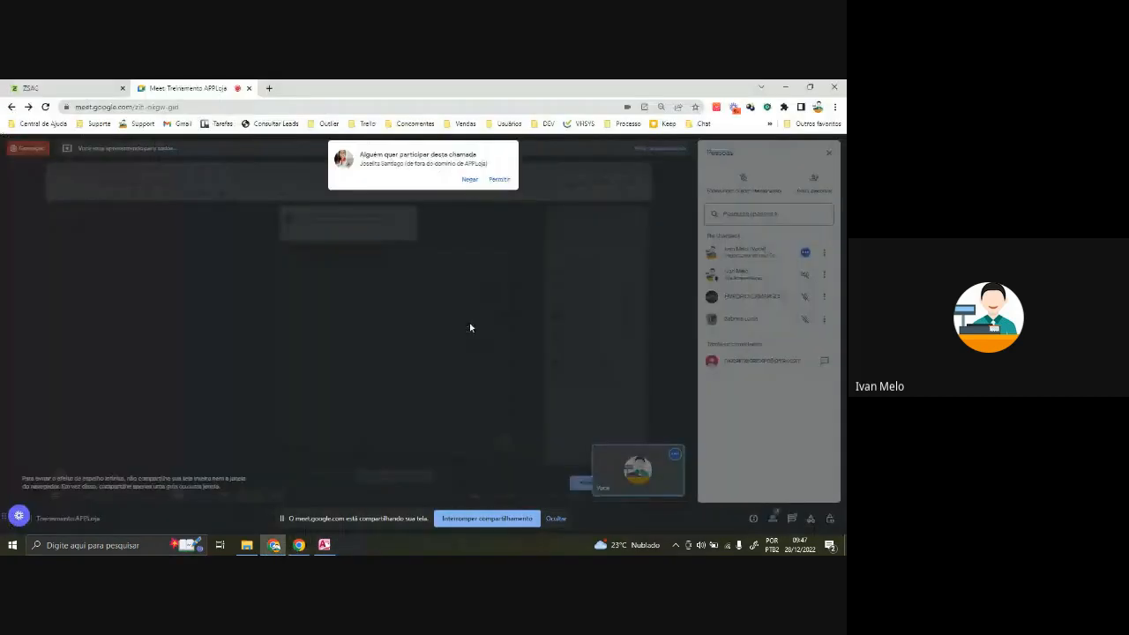
click(499, 179)
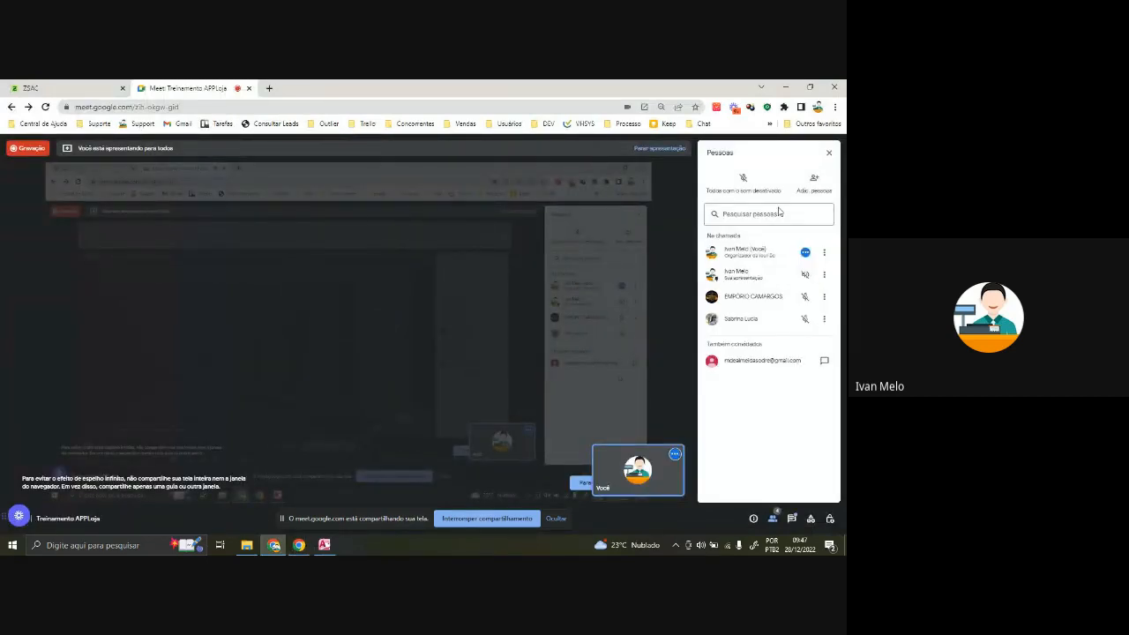
click(788, 87)
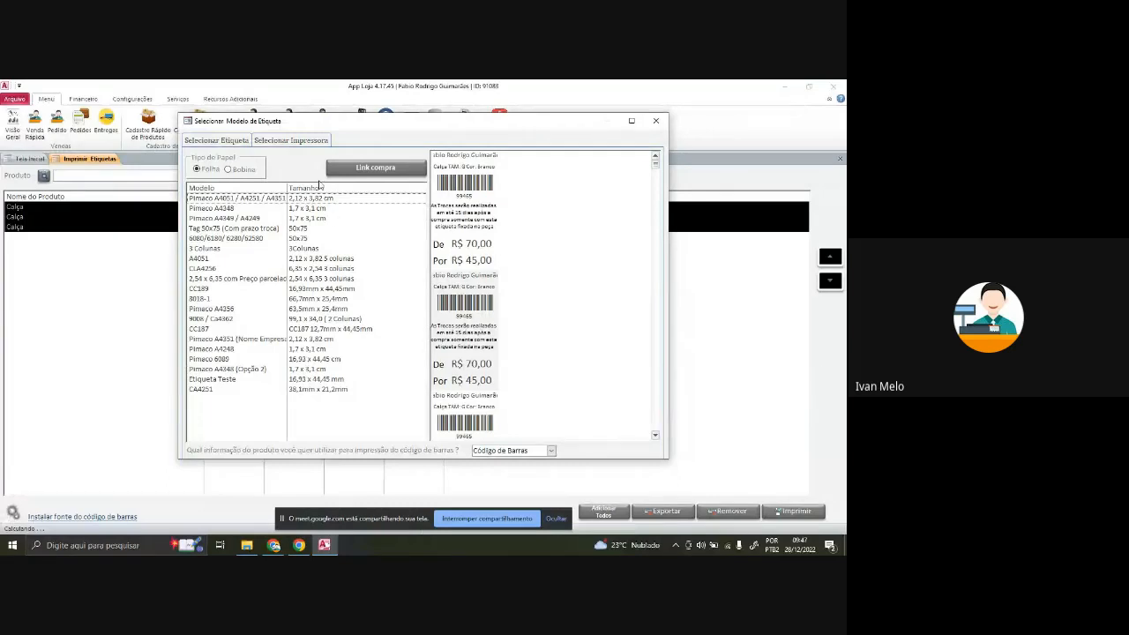
- Choose the Folha label model Pimaco A4051 / A4251 / A4351 after comparing roll models
click(344, 359)
click(346, 379)
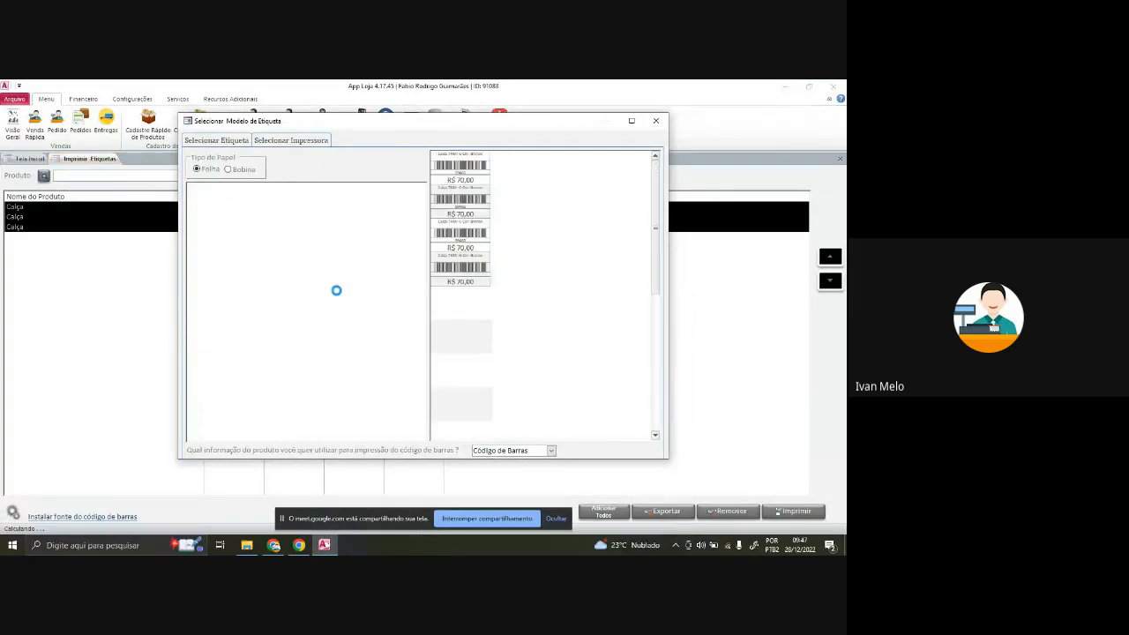
click(286, 199)
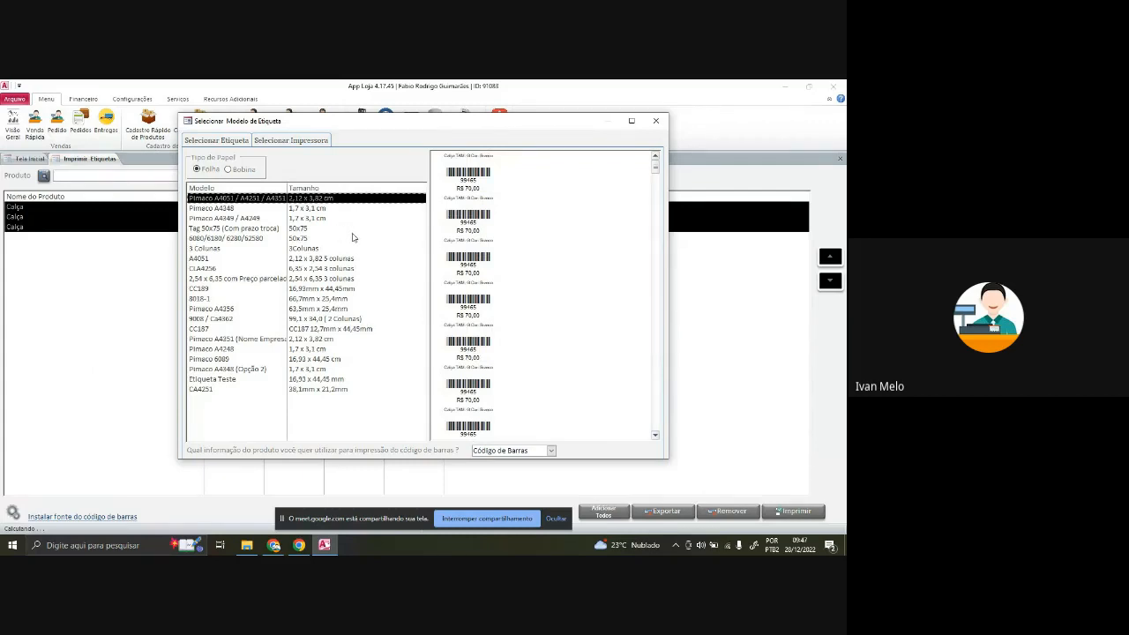
click(228, 169)
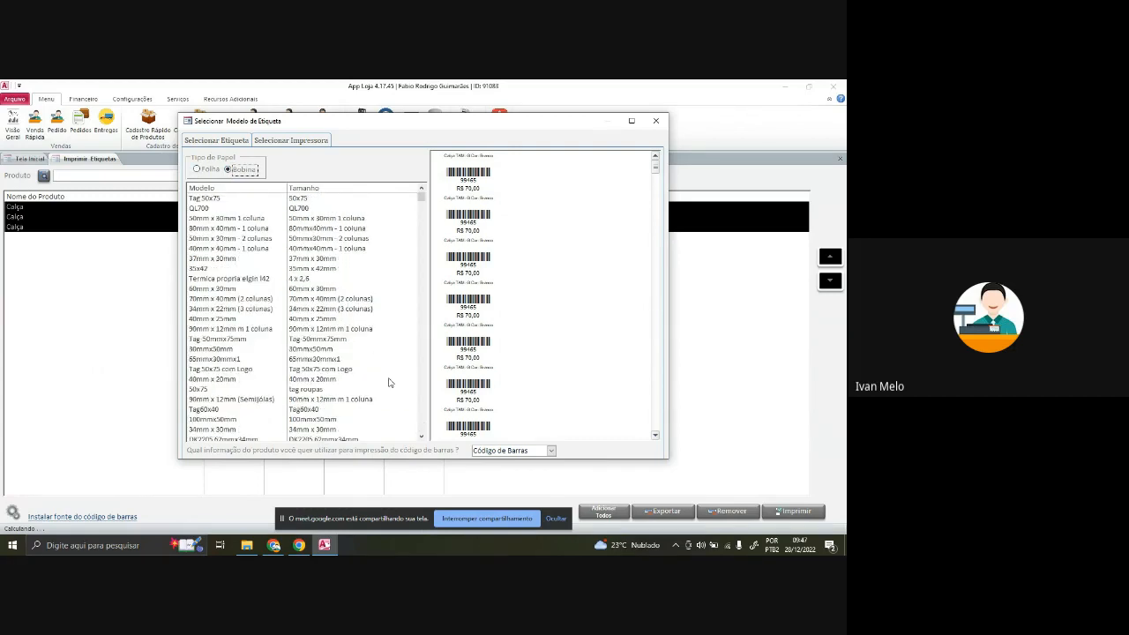
scroll(325, 323, down, 2)
scroll(309, 315, up, 2)
click(202, 171)
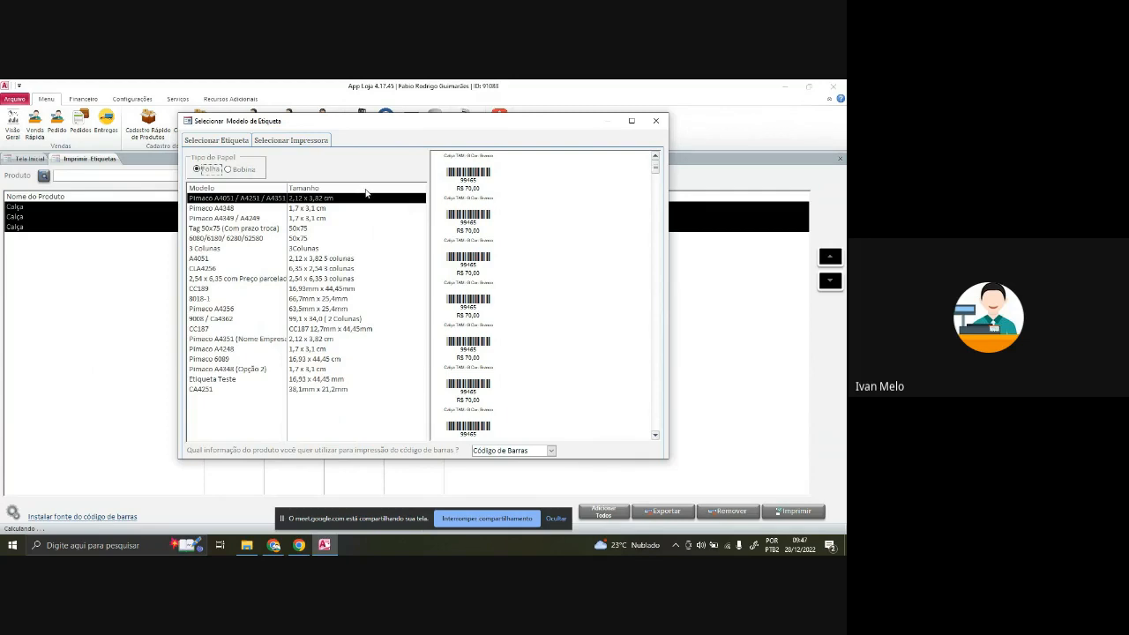
- Check the printer list and keep Código de Barras as the barcode data
click(296, 143)
click(237, 141)
click(289, 143)
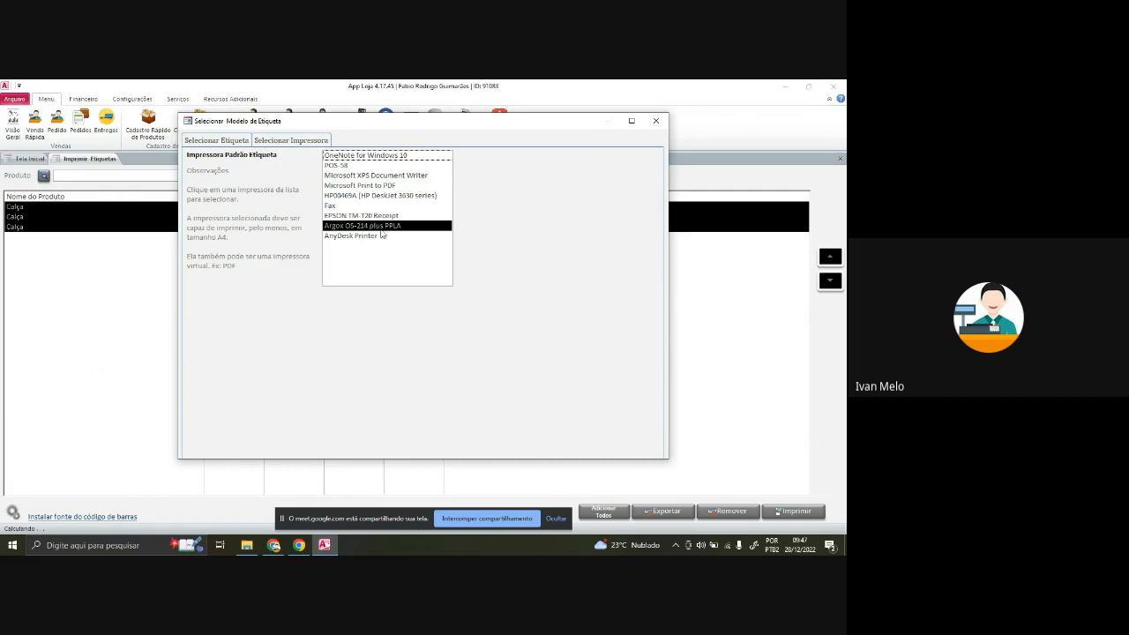
click(236, 143)
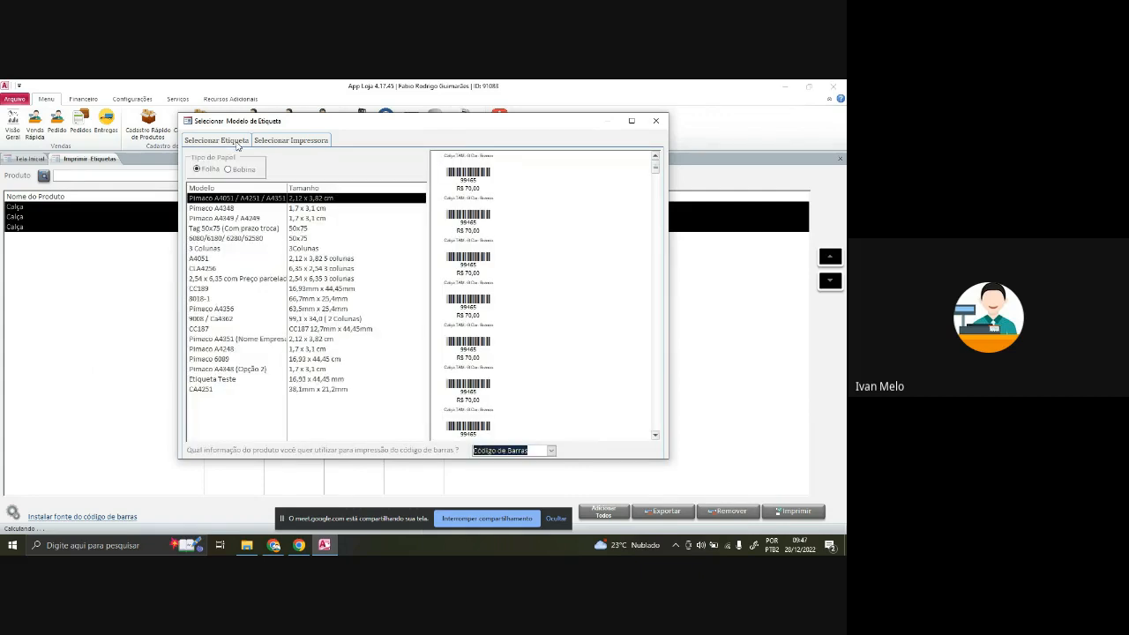
click(285, 146)
click(228, 144)
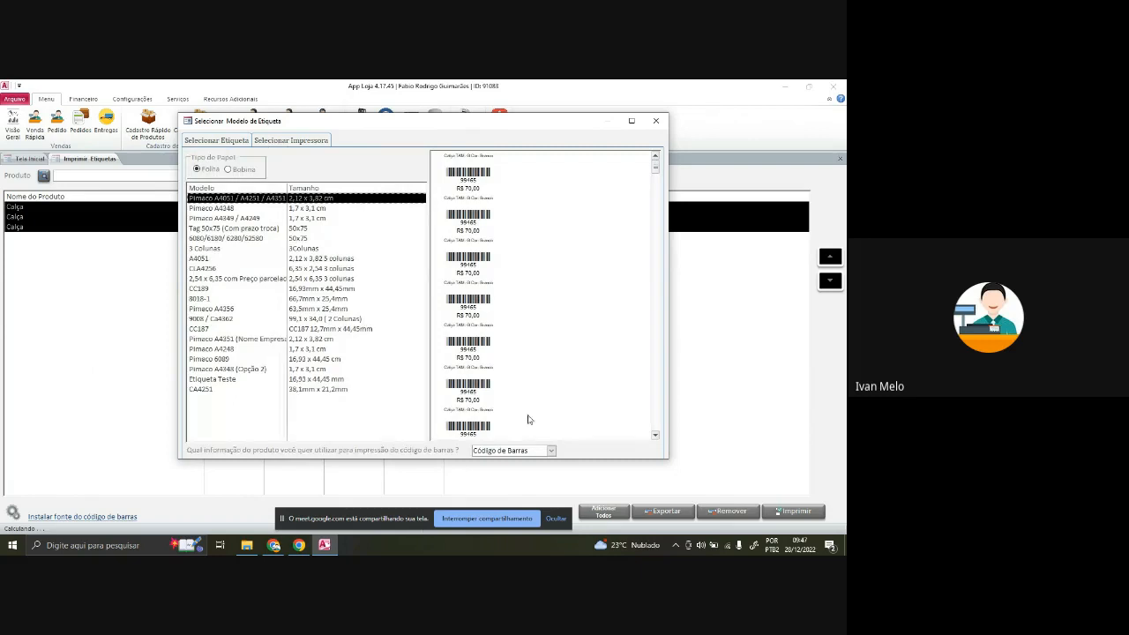
click(551, 451)
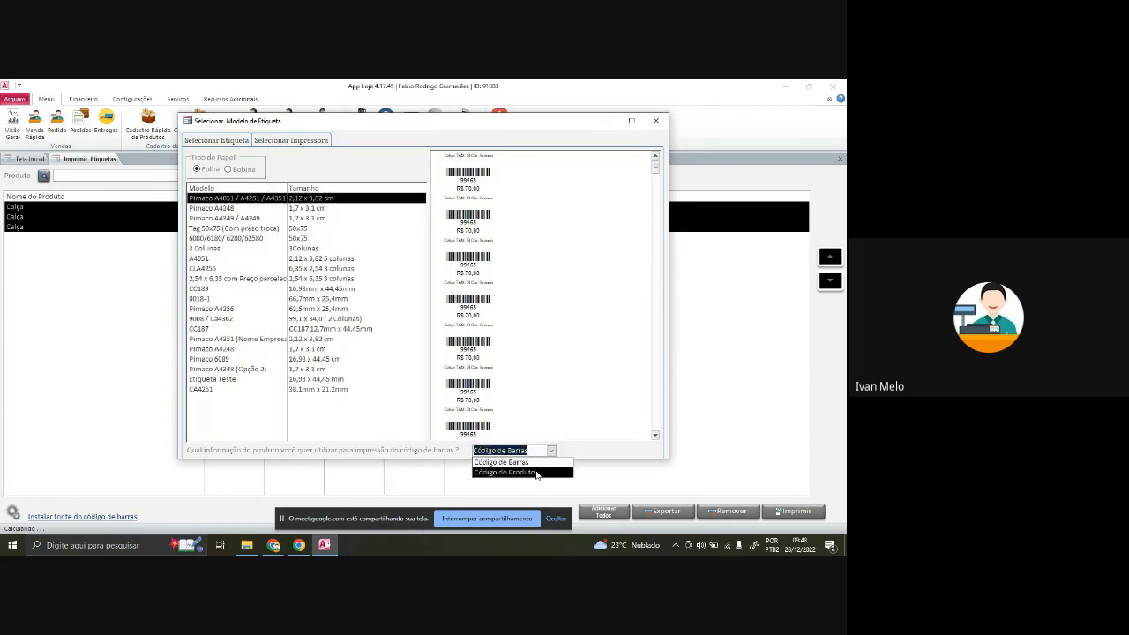
click(578, 455)
click(555, 520)
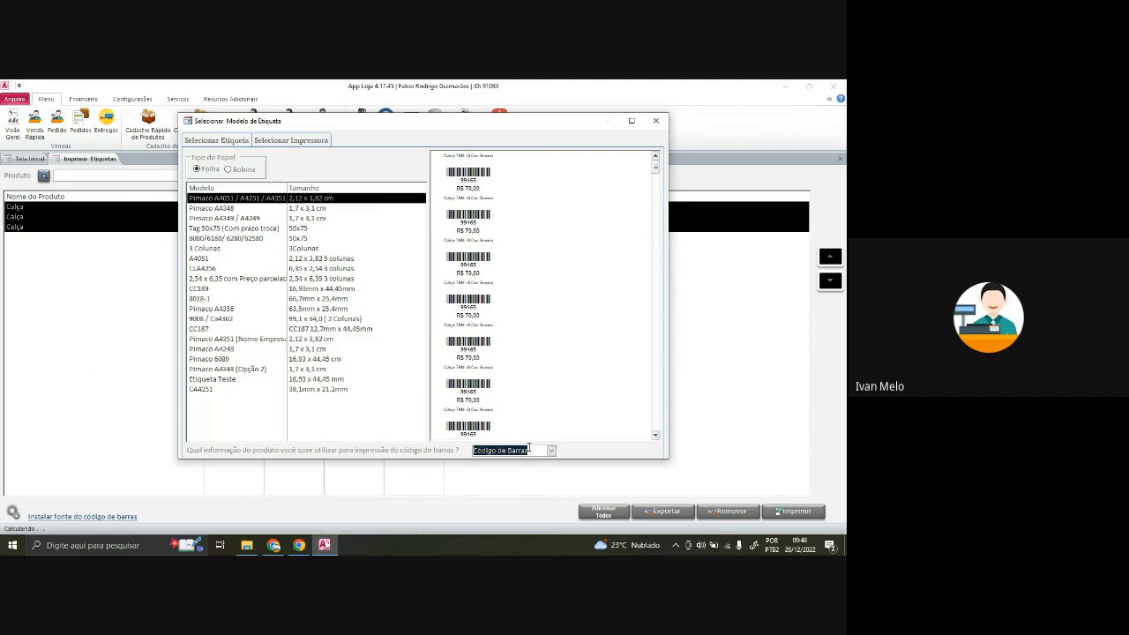
- Close the model window and generate the label preview for the Calça rows
click(656, 121)
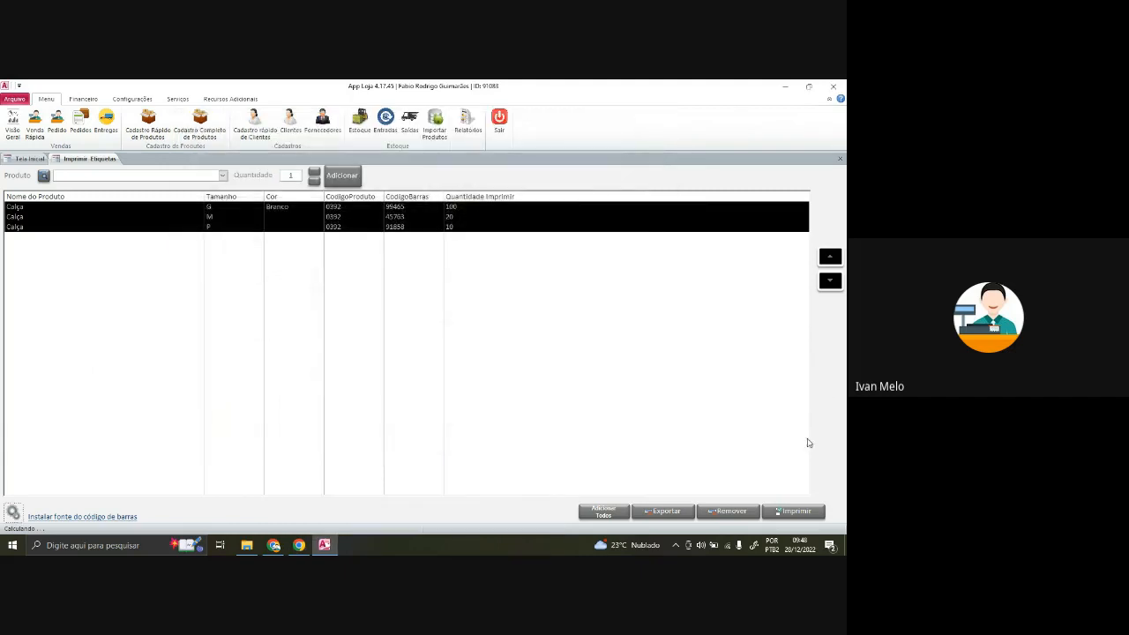
click(723, 210)
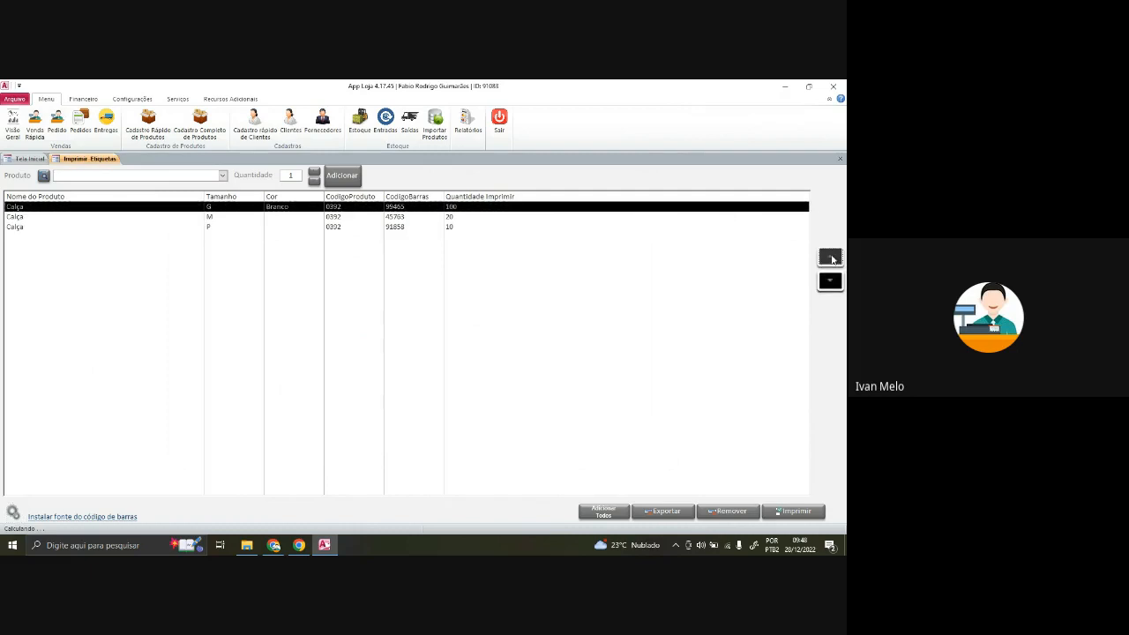
click(627, 226)
click(620, 217)
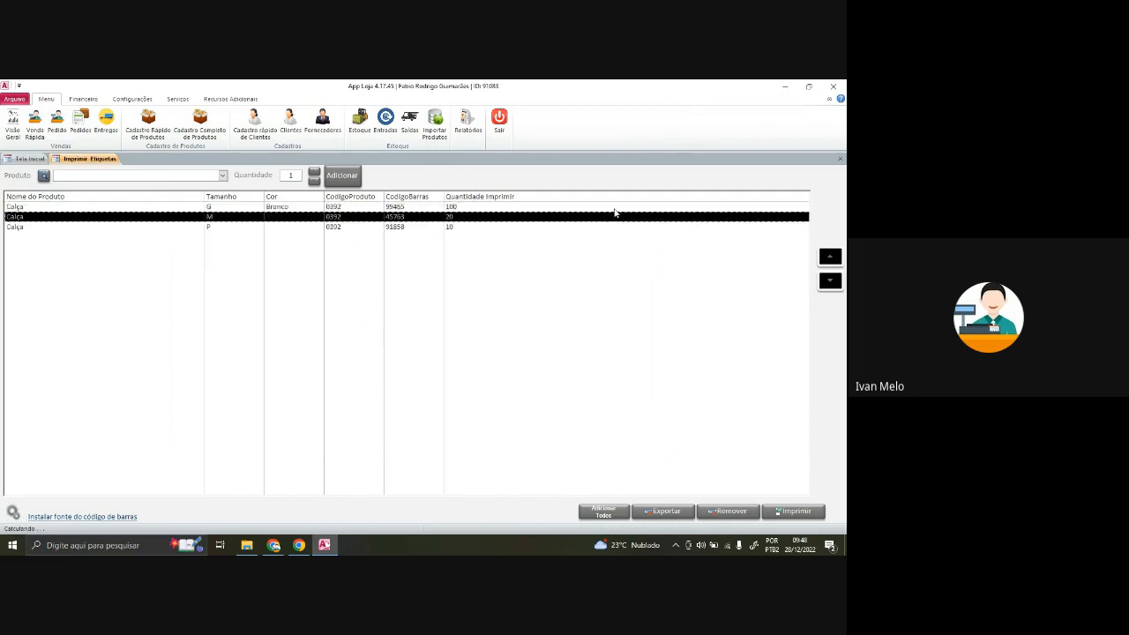
click(624, 208)
click(655, 228)
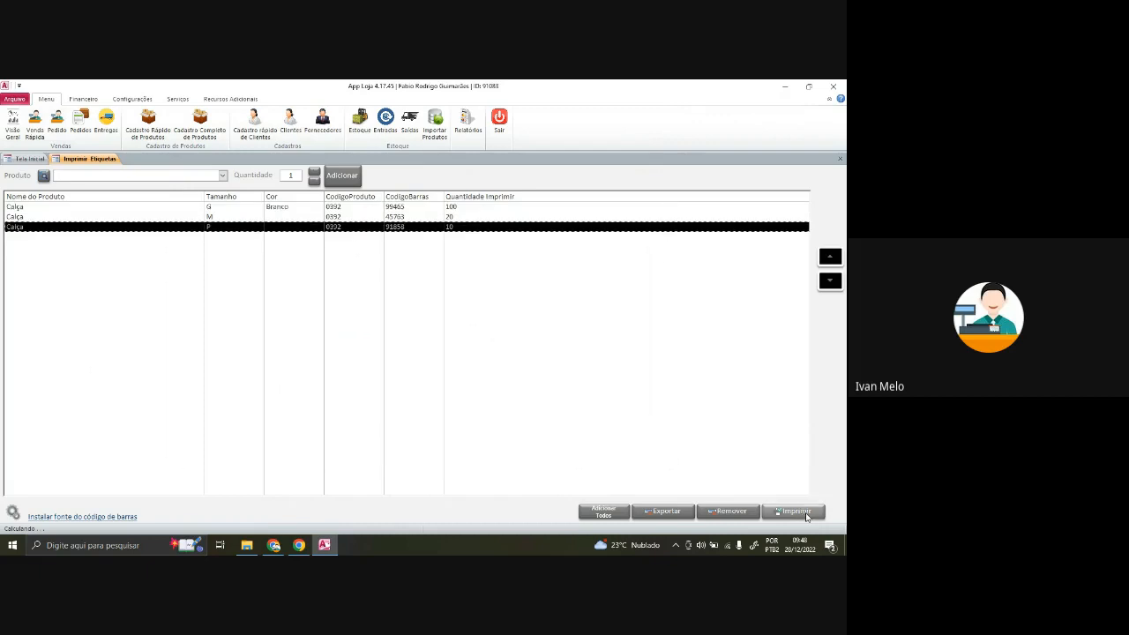
click(807, 517)
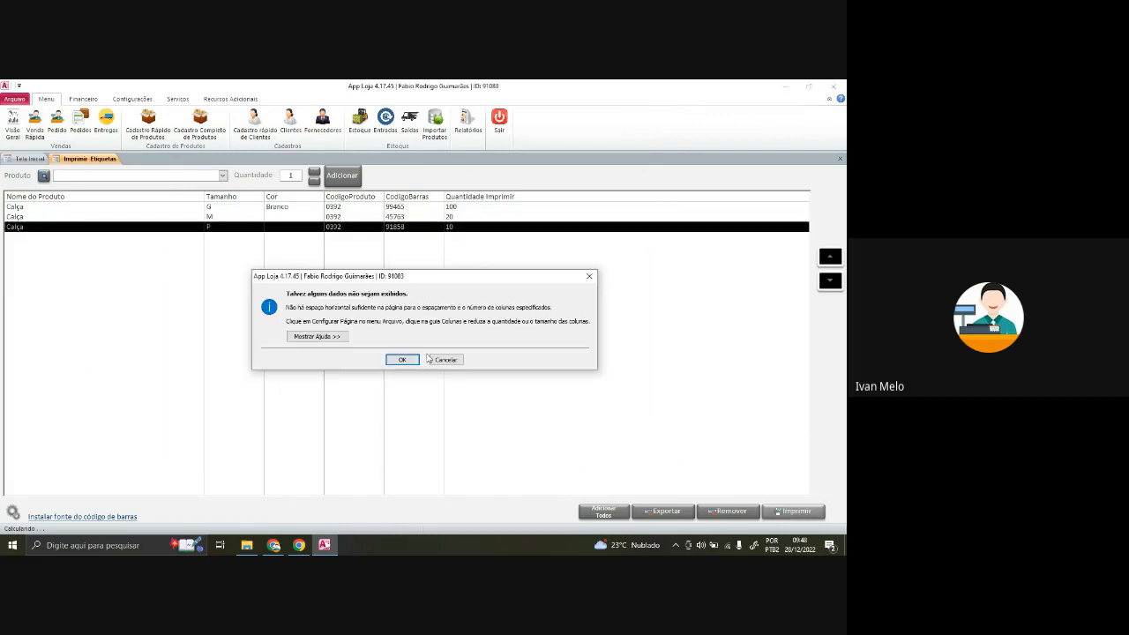
click(398, 358)
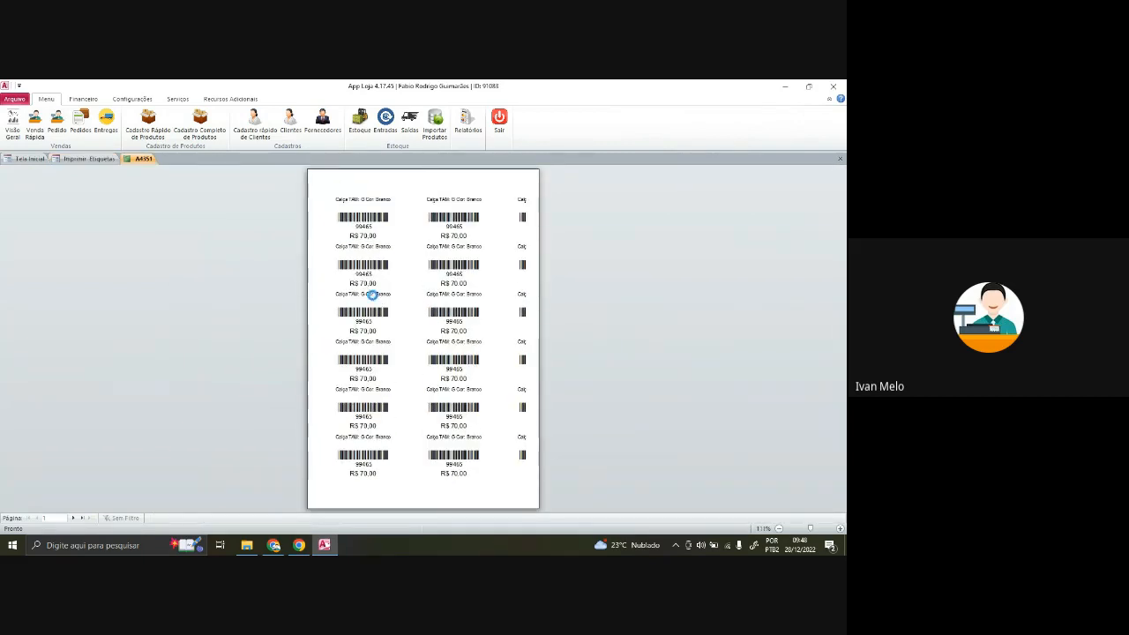
- Dismiss the print dialog and leave the print page back to the Tela Inicial
key(ctrl+p)
key(Escape)
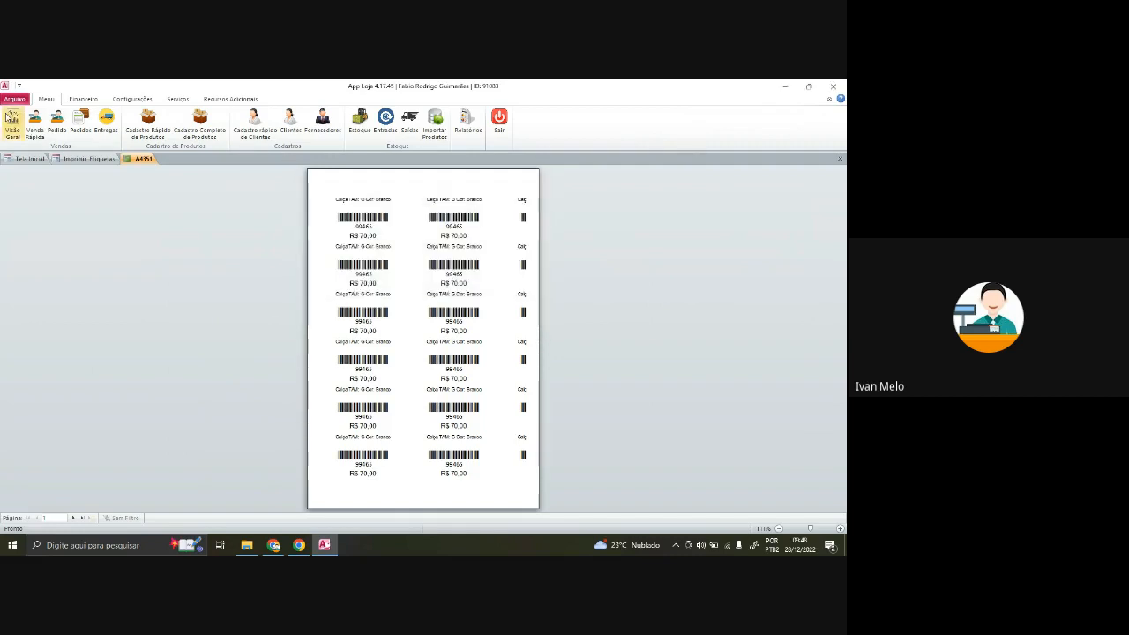
click(14, 99)
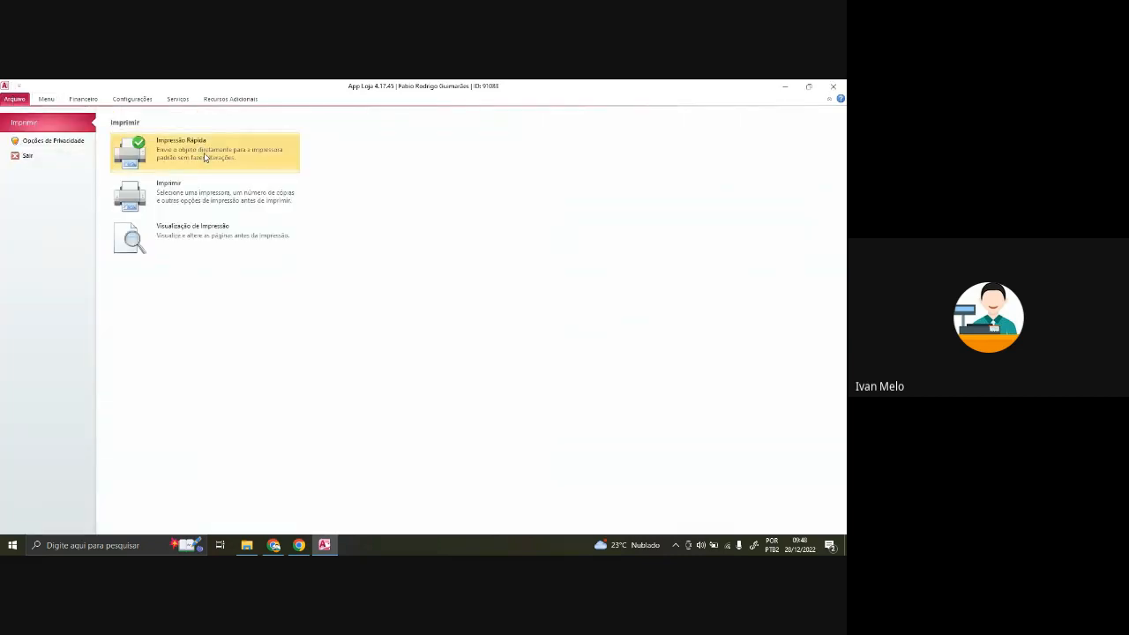
click(207, 206)
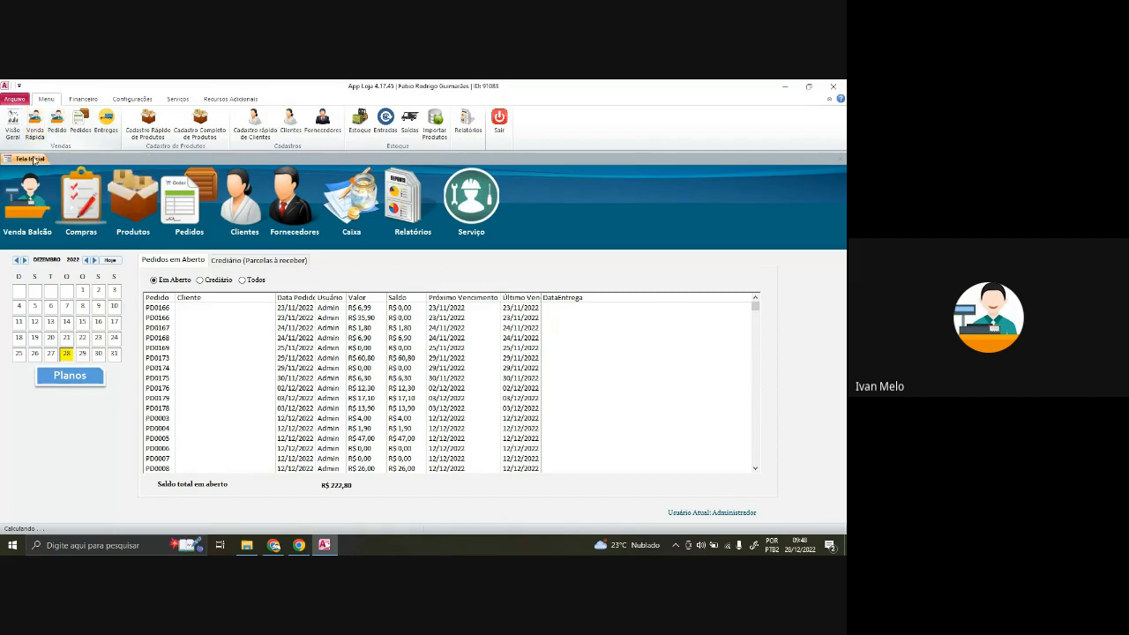
- Open the Venda Balcão point-of-sale window with an empty till
click(31, 200)
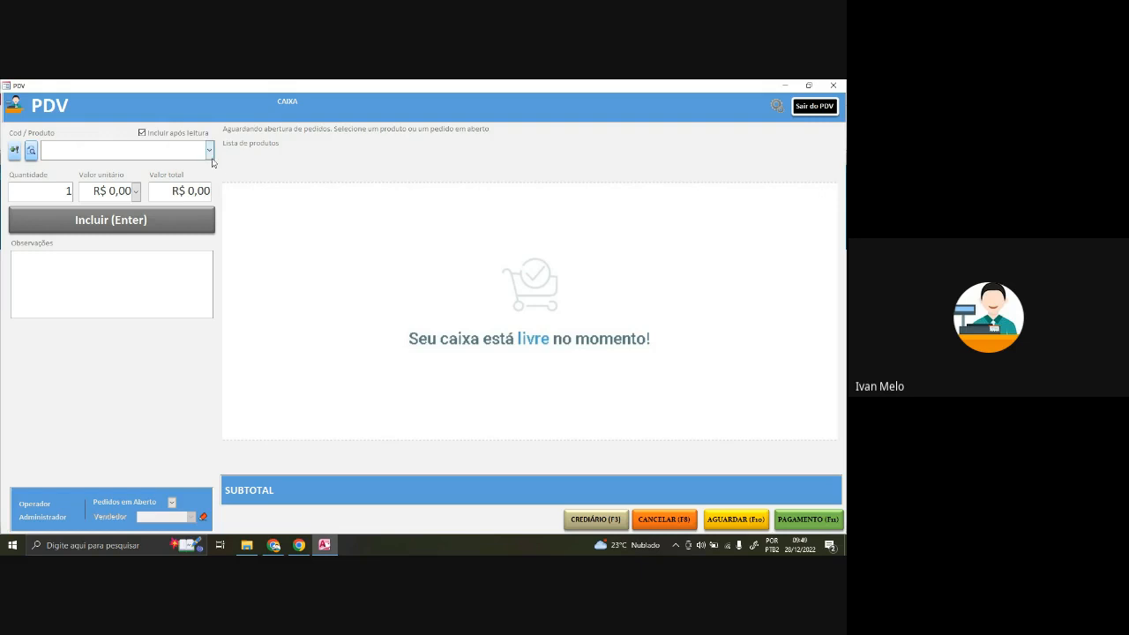
- Add BUCHA NYLON 6 C/ANEL UNID to the sale from the product dropdown
click(210, 149)
scroll(193, 285, down, 8)
scroll(193, 285, down, 10)
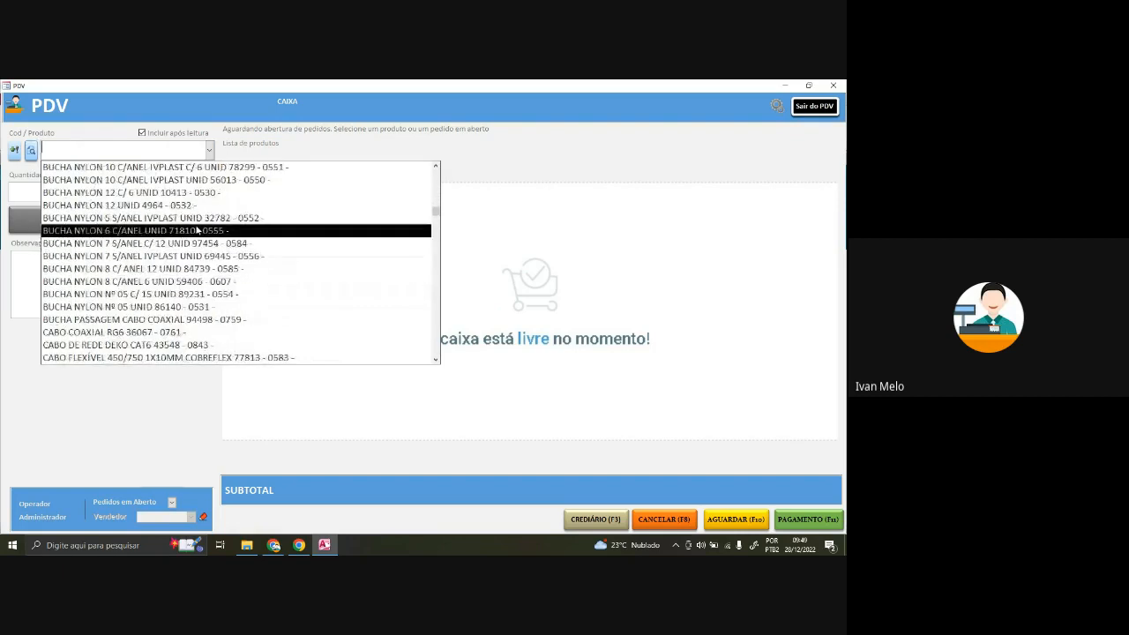
click(200, 232)
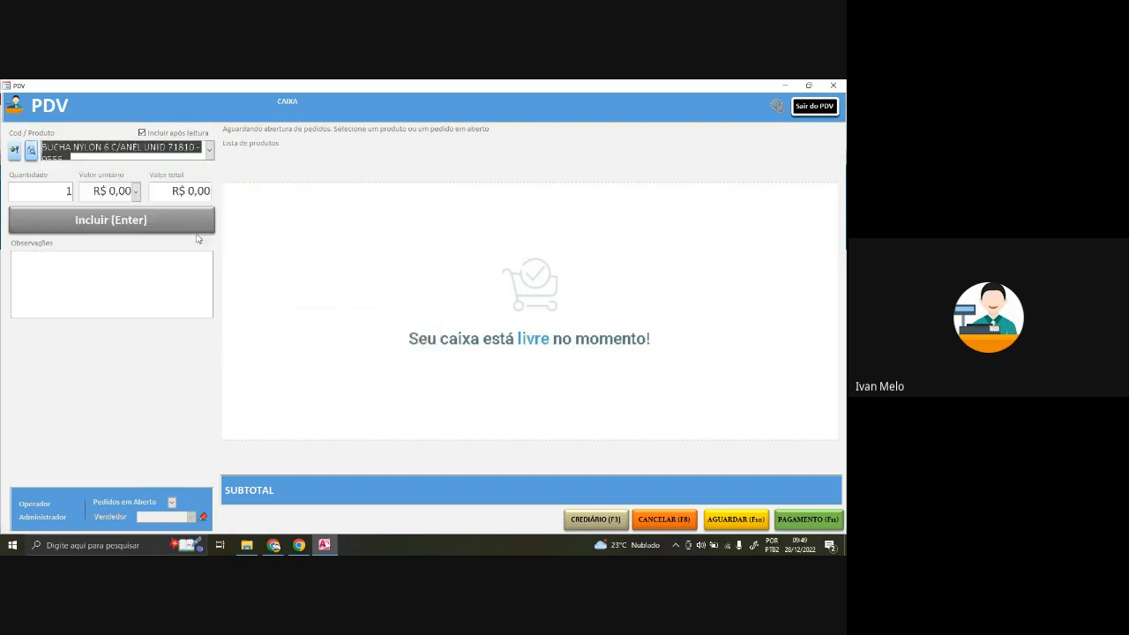
- Copy the bucha's barcode 71810 from its product record and paste it to add a second line
click(210, 151)
click(211, 151)
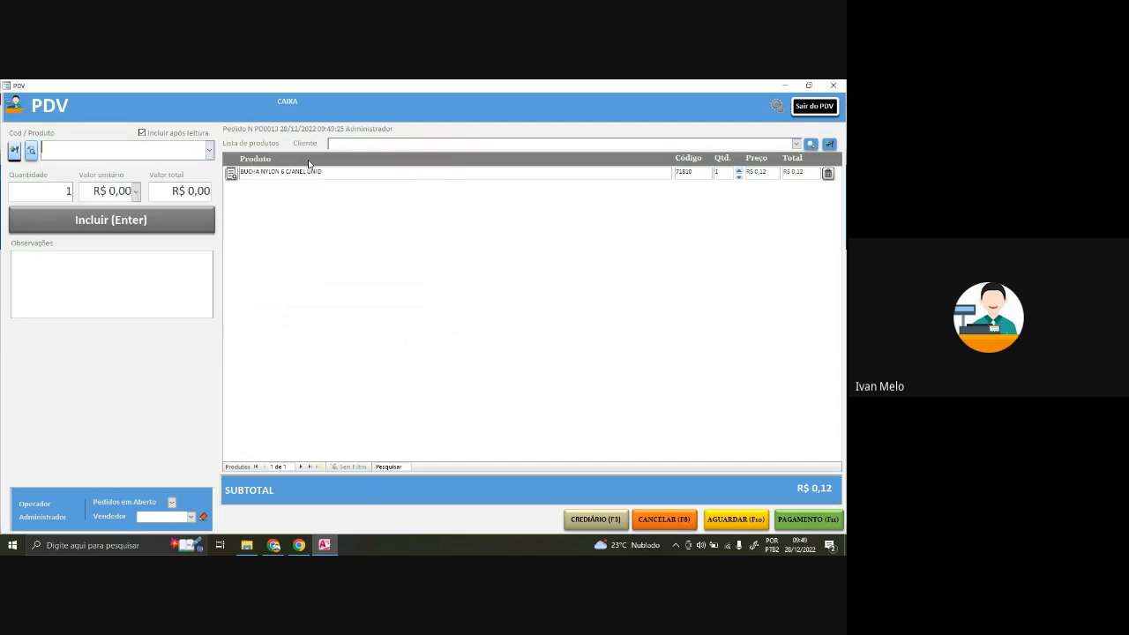
double_click(339, 172)
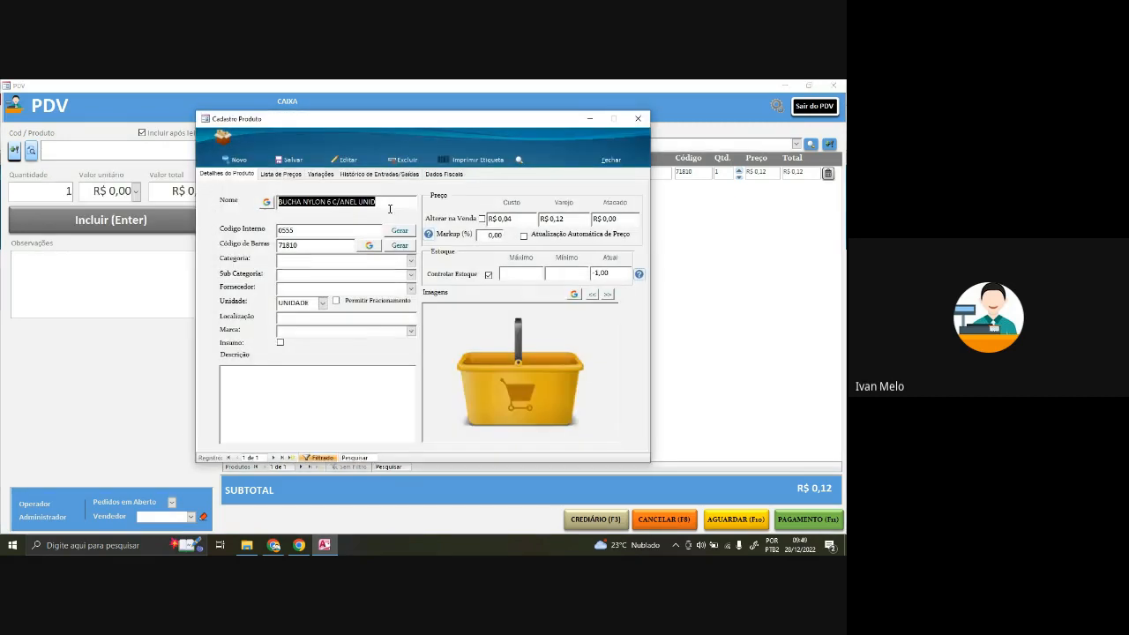
drag(303, 246, 251, 243)
key(ctrl+c)
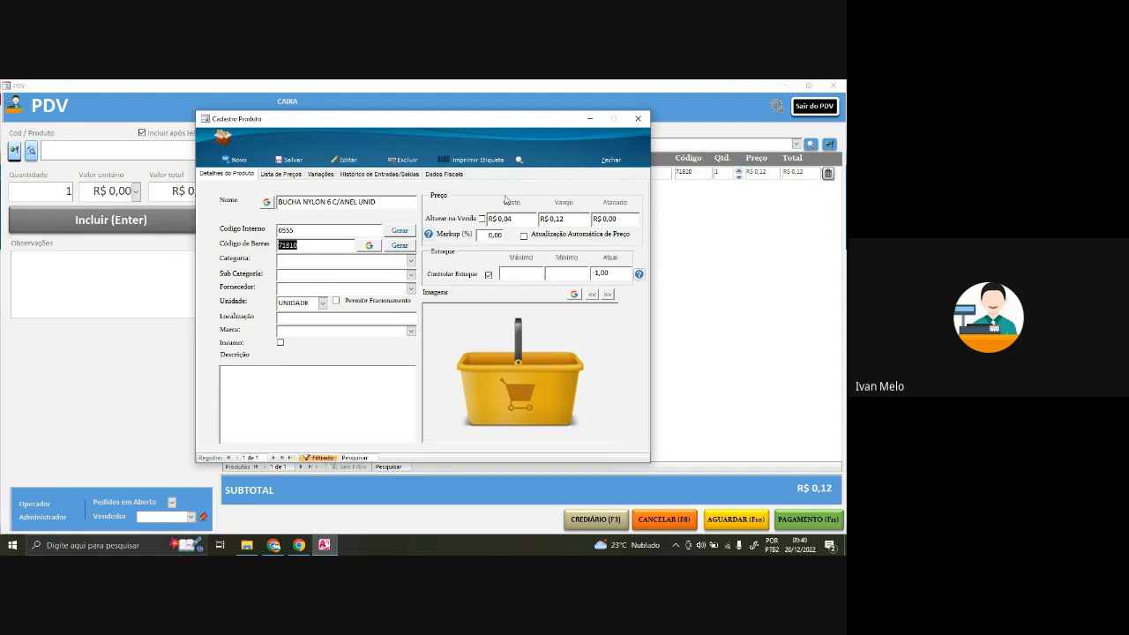
click(638, 118)
click(173, 152)
key(ctrl+v)
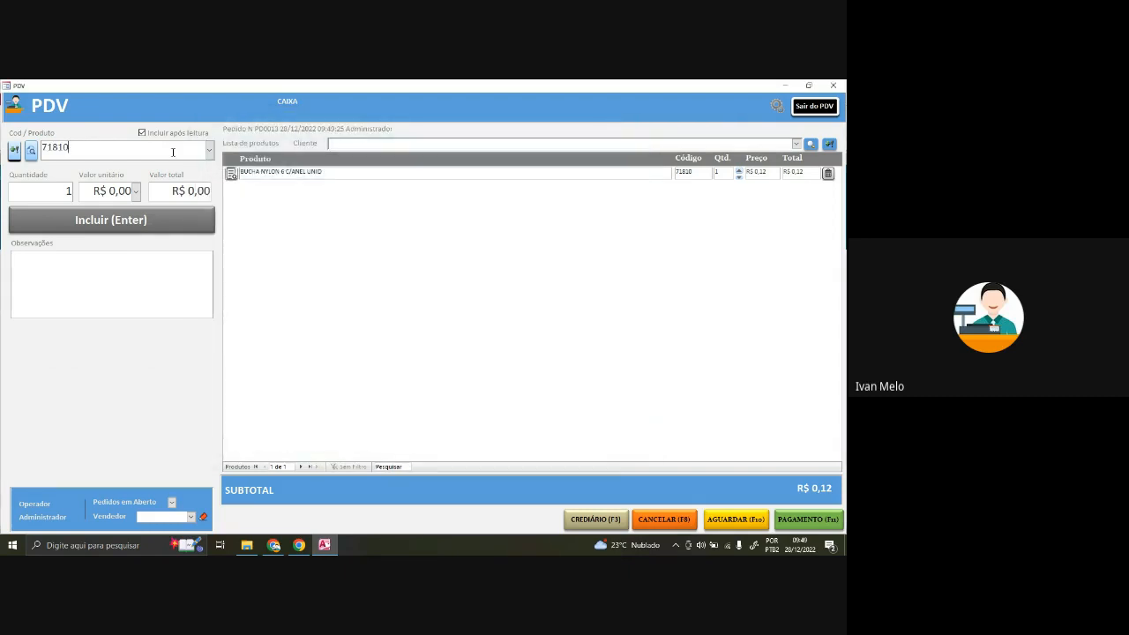
key(Return)
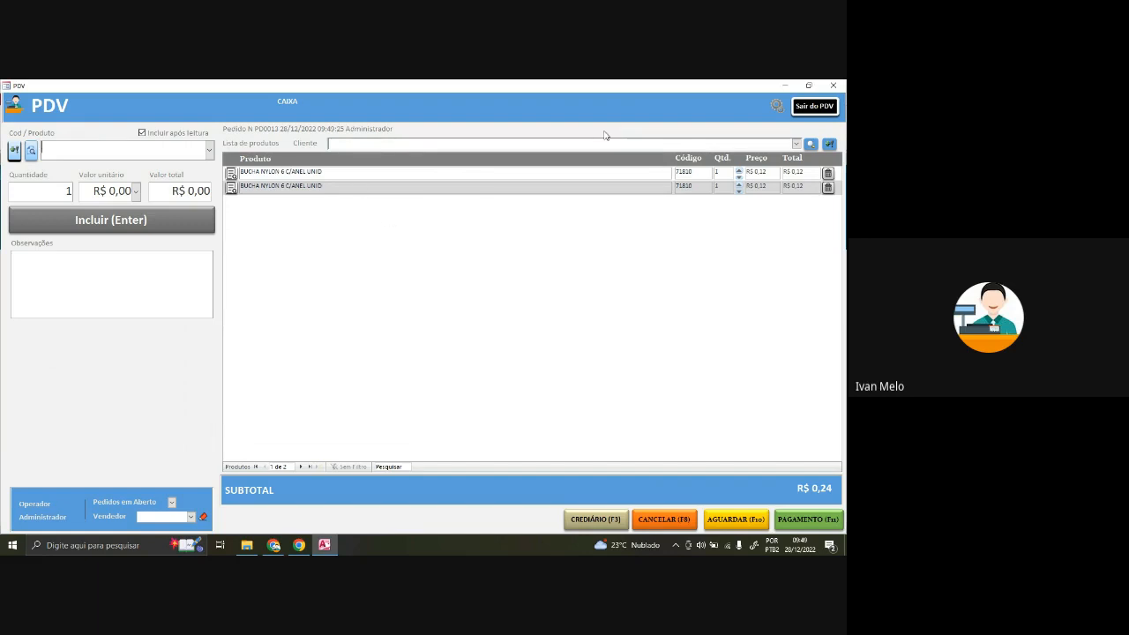
- Turn off automatic adding and select ABRAÇADEIRA METAL 16X27 MM UNID as the product
double_click(146, 135)
click(142, 132)
click(209, 150)
click(79, 168)
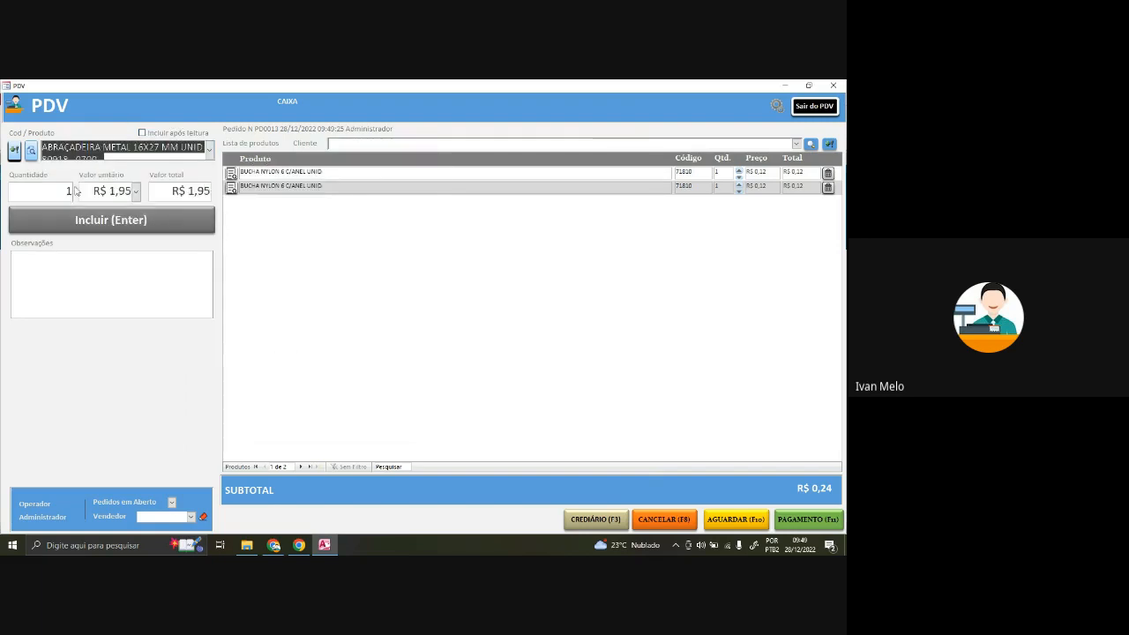
- Add the clamp at Varejo price R$ 1,95 with quantity 2
click(137, 194)
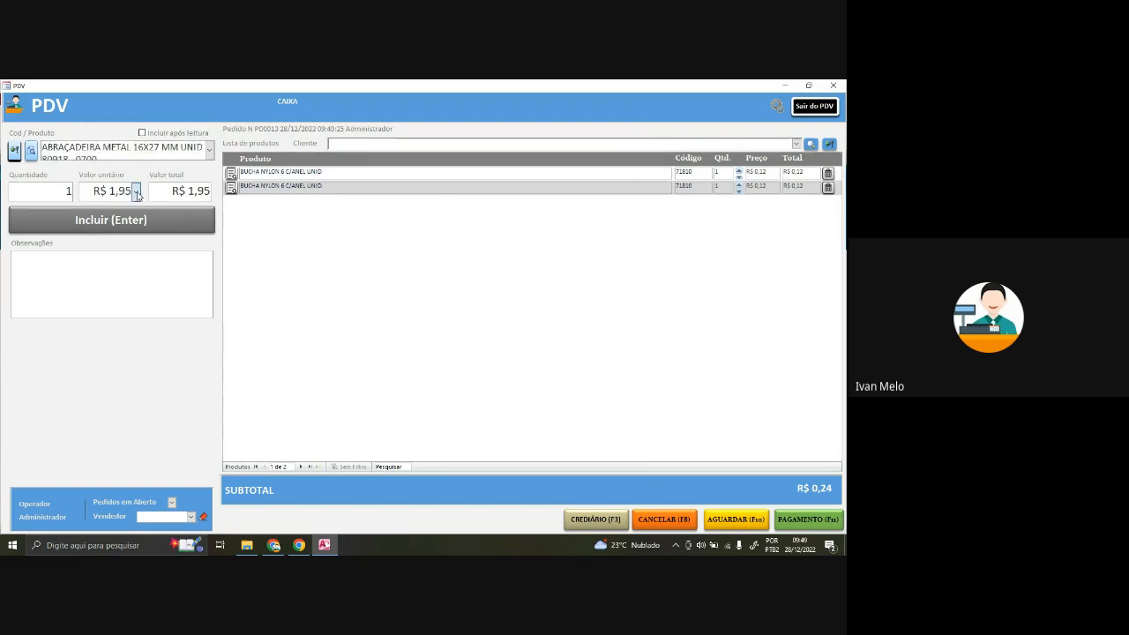
click(137, 194)
click(137, 192)
click(138, 193)
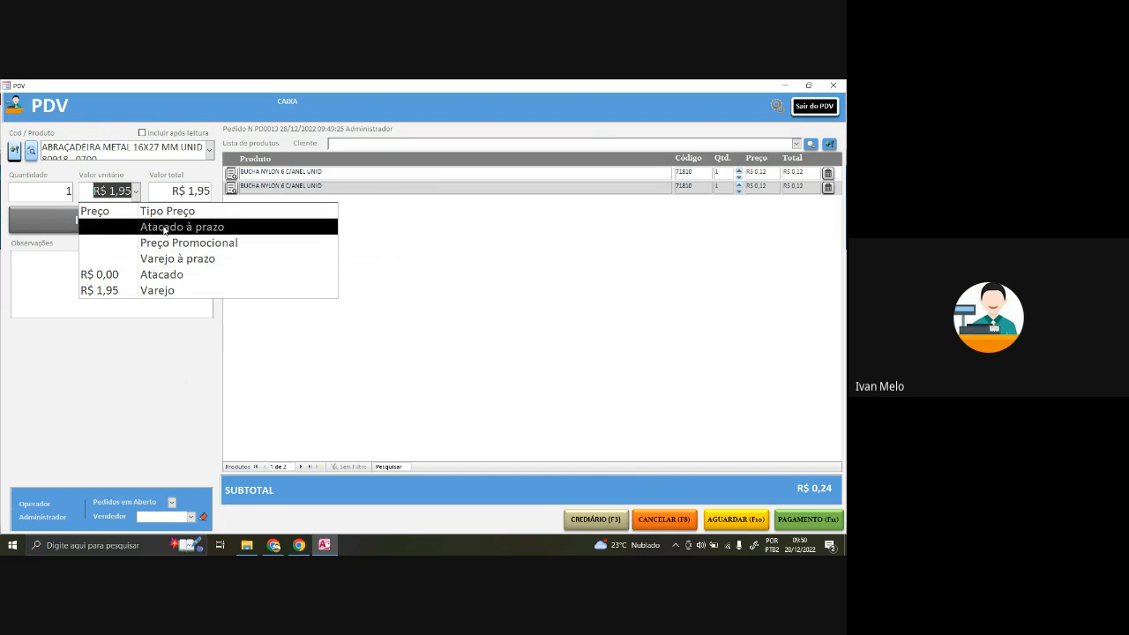
click(177, 277)
click(136, 192)
click(138, 289)
click(76, 192)
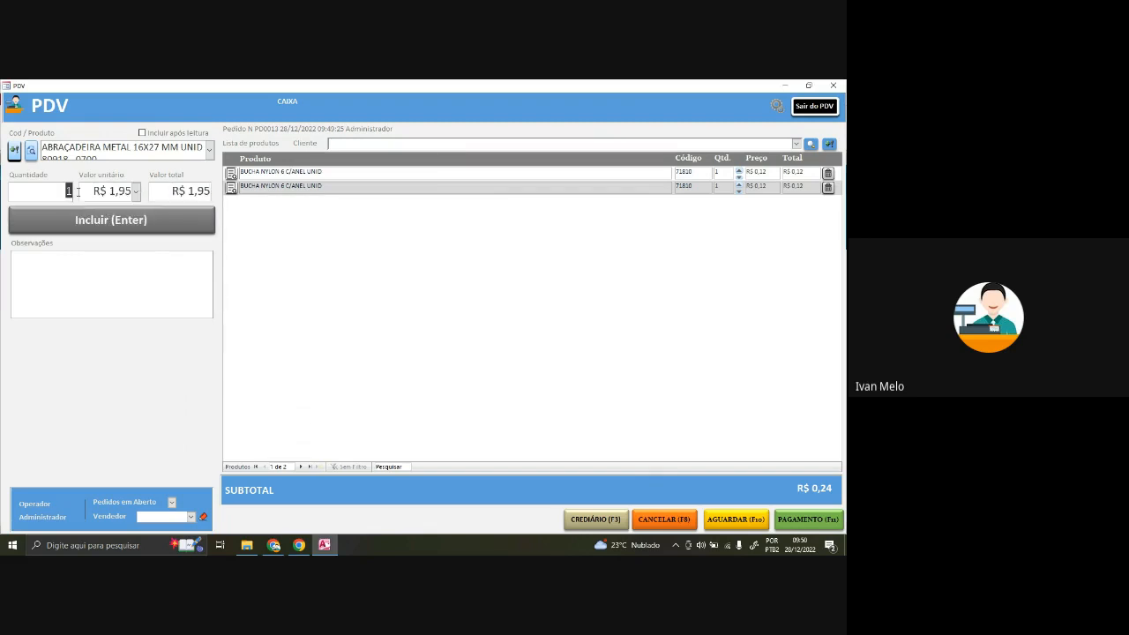
click(147, 222)
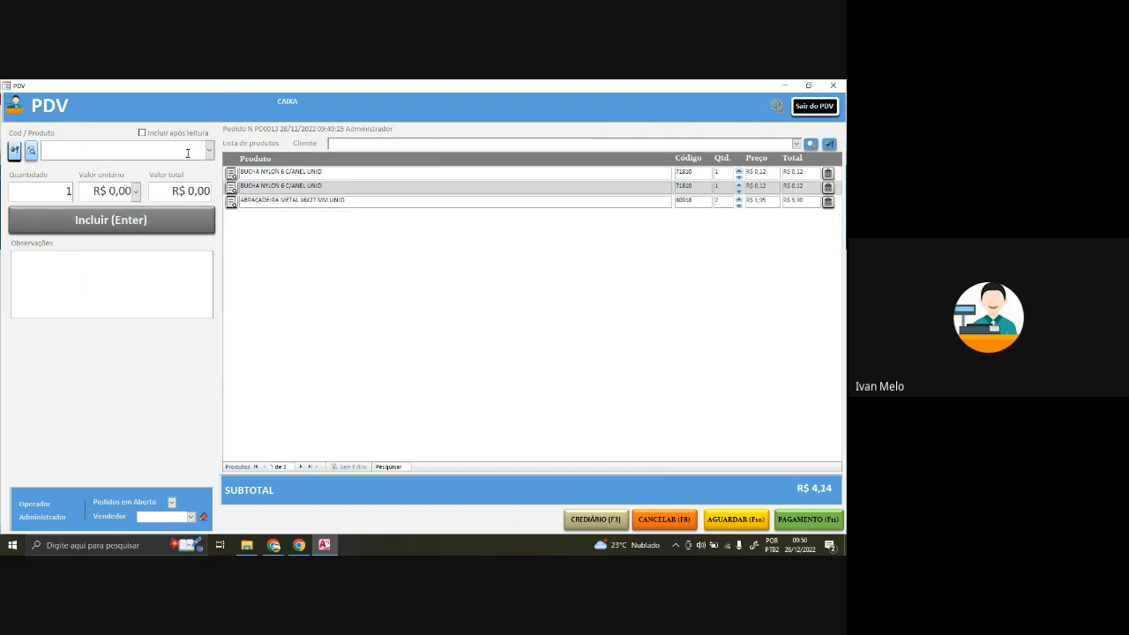
- Re-enable automatic adding and reprice the second bucha line to 3 × R$ 1,00
click(142, 132)
click(740, 186)
click(739, 186)
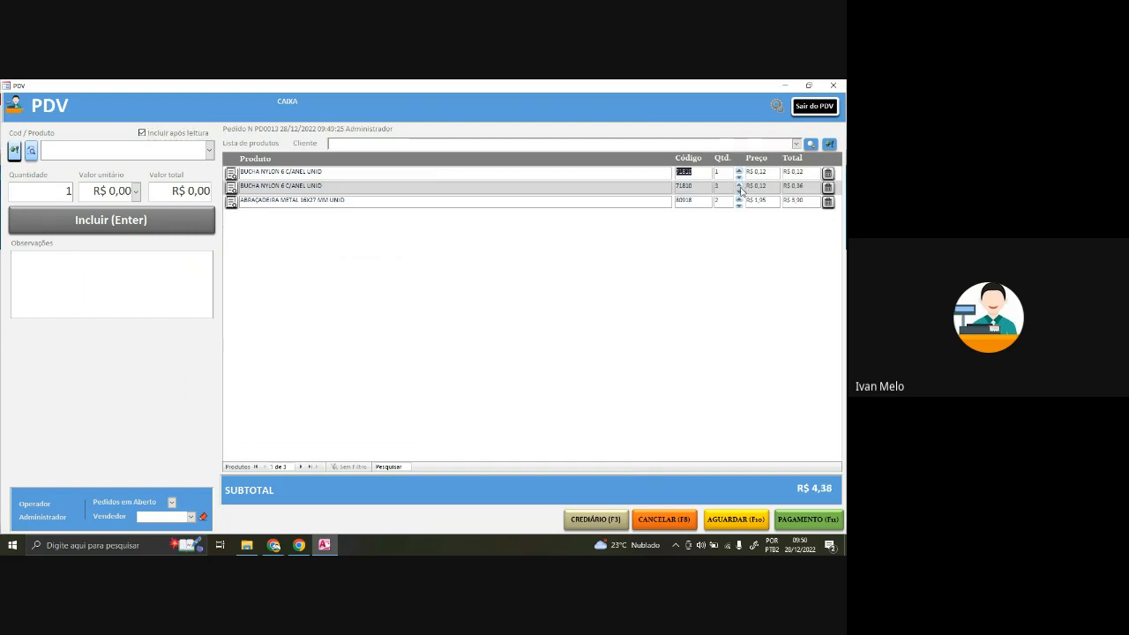
text(1)
key(Return)
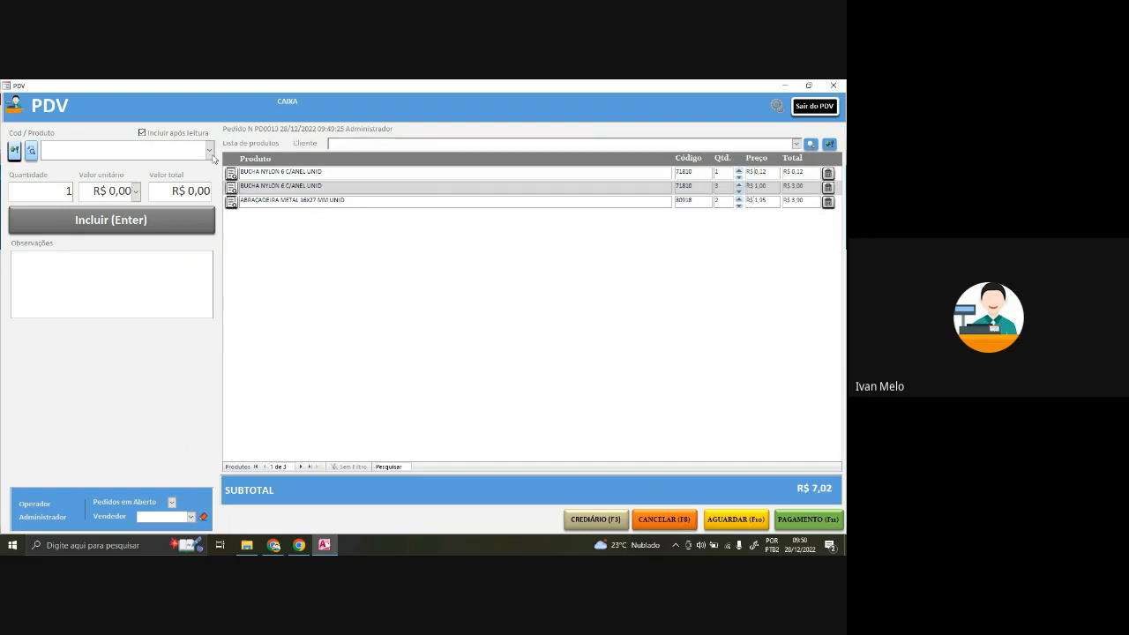
- Quick-register product 'Garrafa' at R$ 30,00 retail and save it onto the sale
click(14, 151)
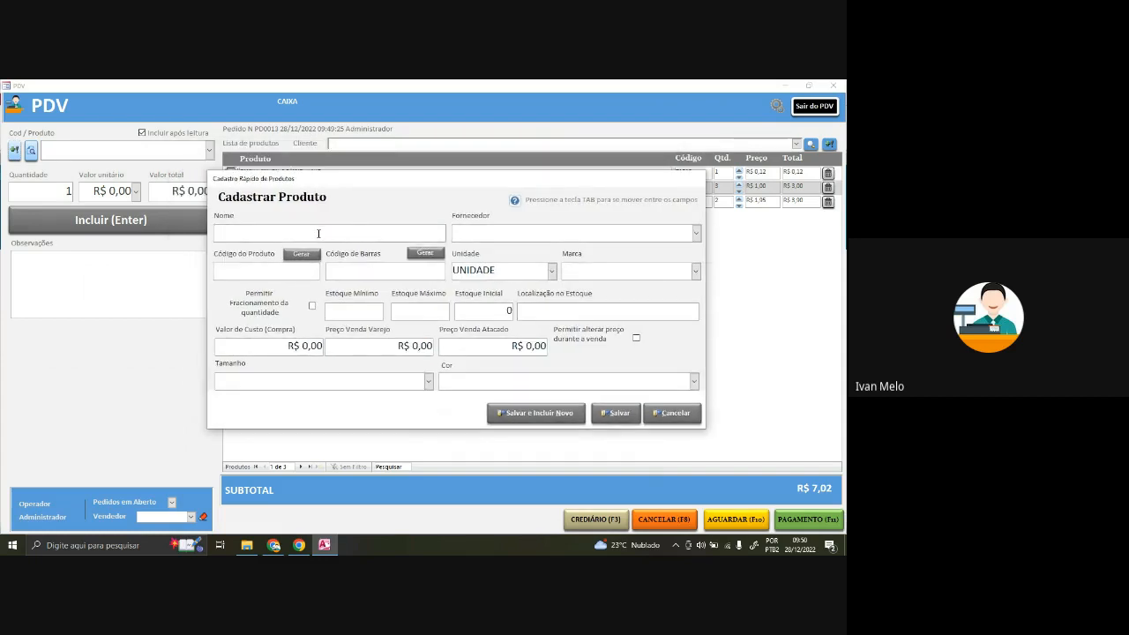
text(G/arrafa)
click(227, 231)
key(BackSpace)
drag(486, 346, 561, 346)
drag(386, 348, 471, 351)
text(30)
key(Tab)
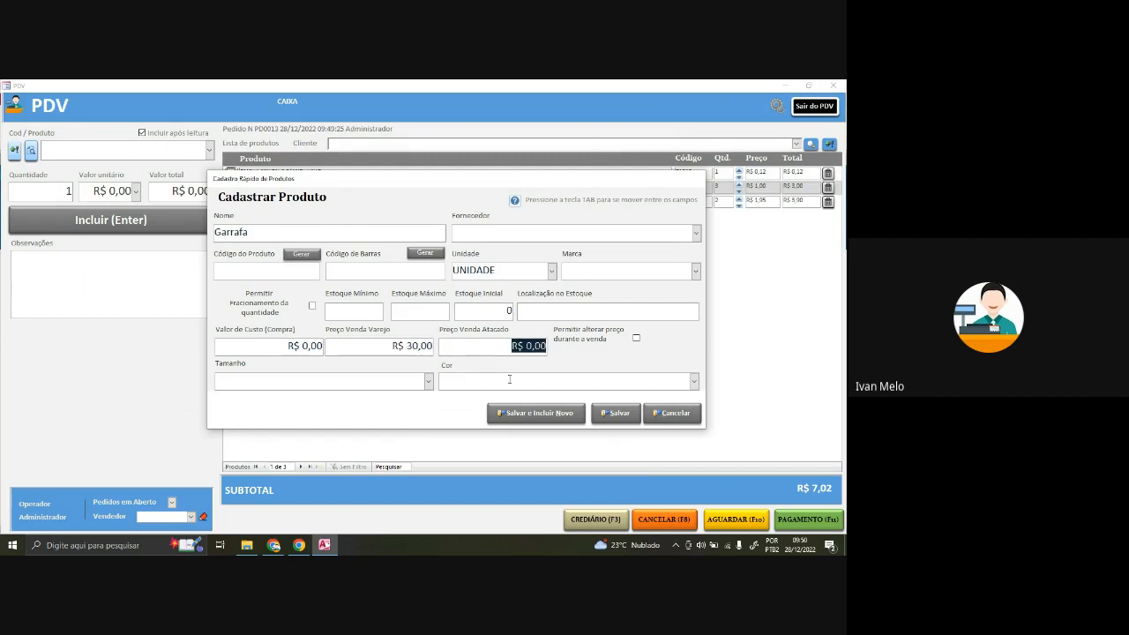
click(618, 413)
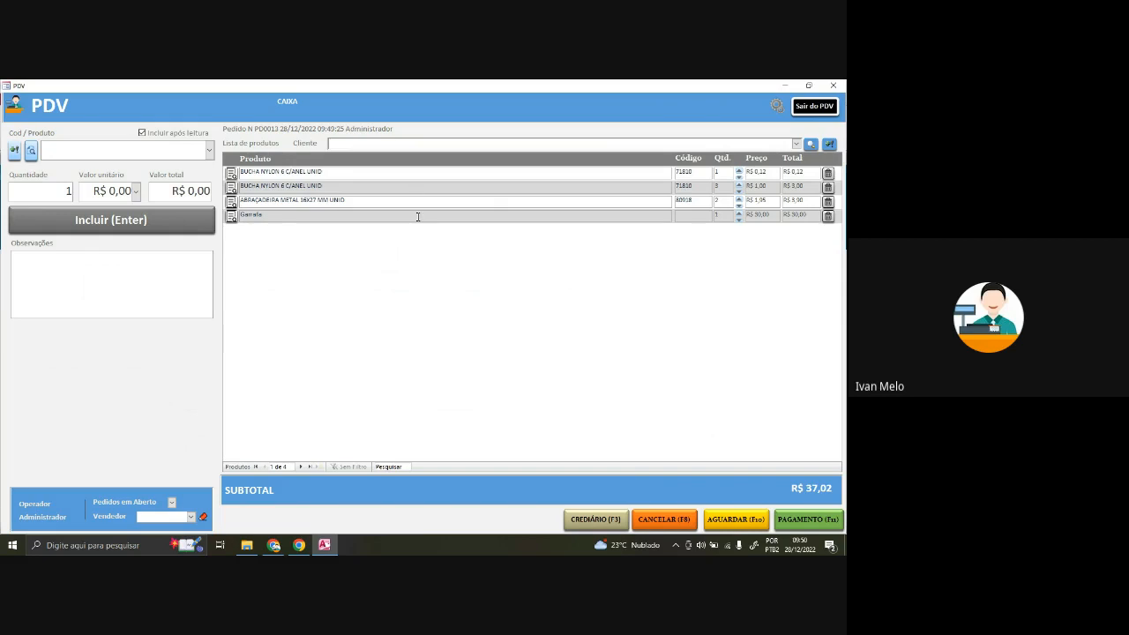
click(44, 297)
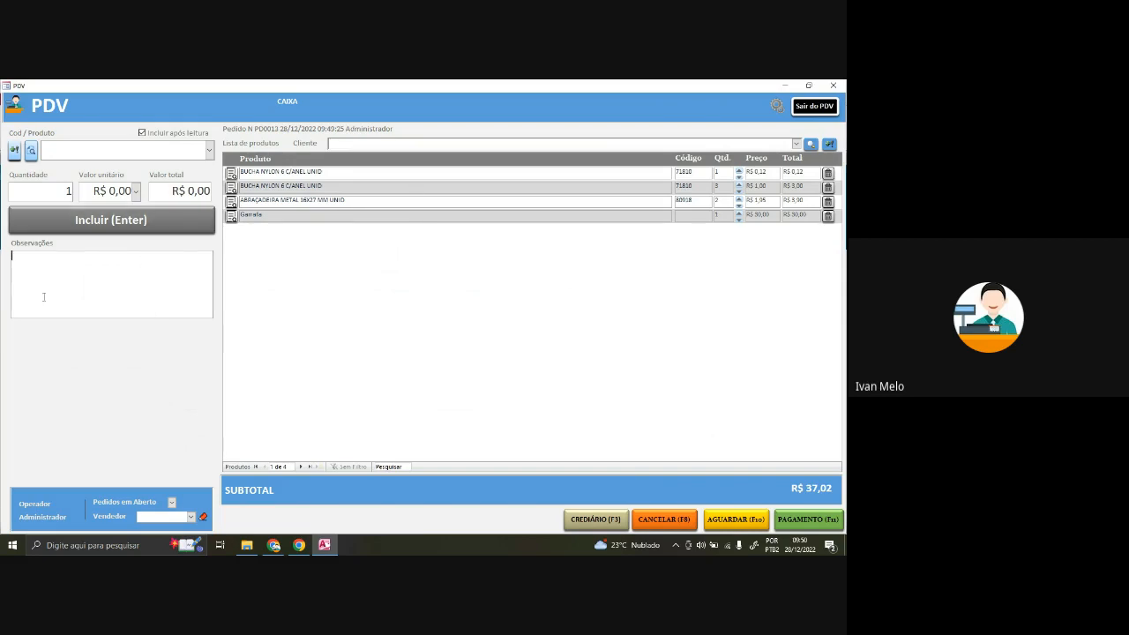
- Search the stock for '%cal'
click(31, 151)
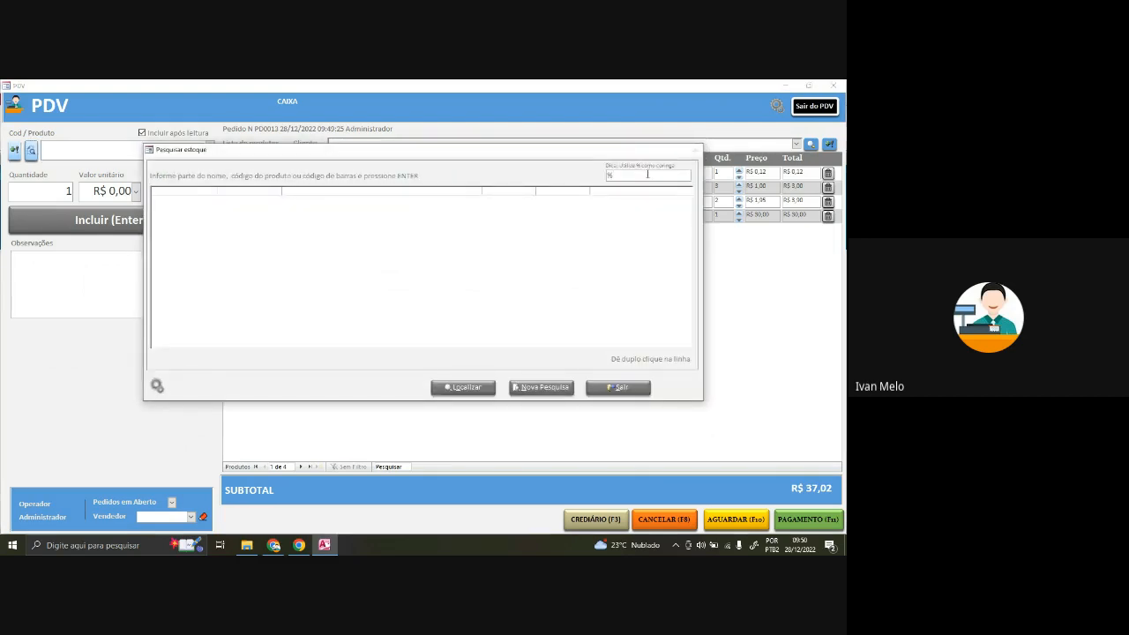
text(%cal)
key(Return)
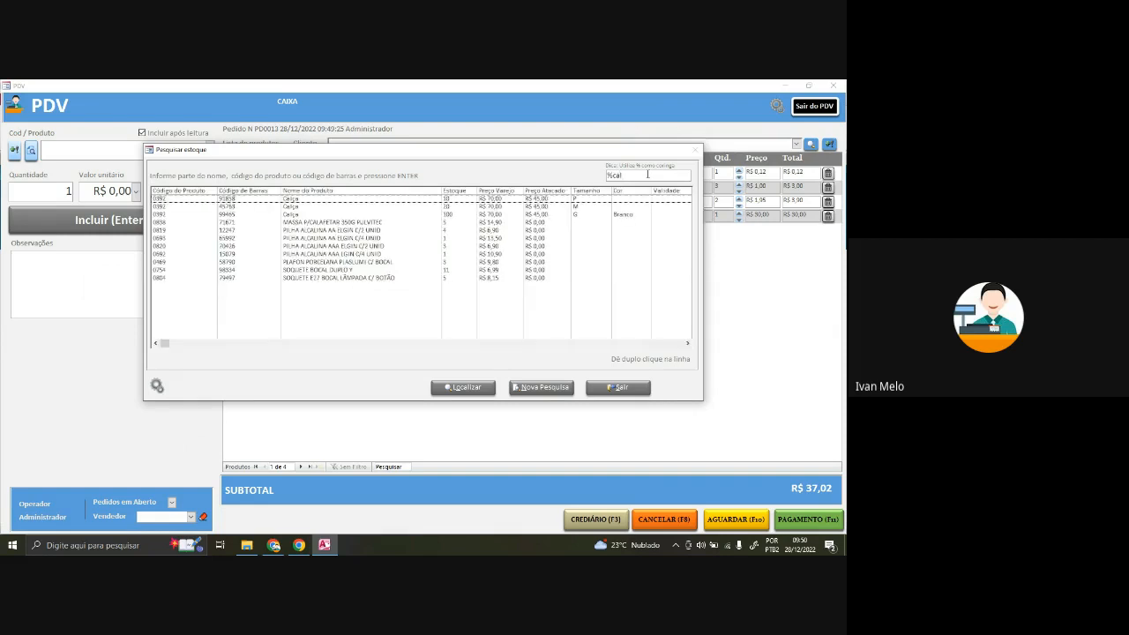
click(611, 175)
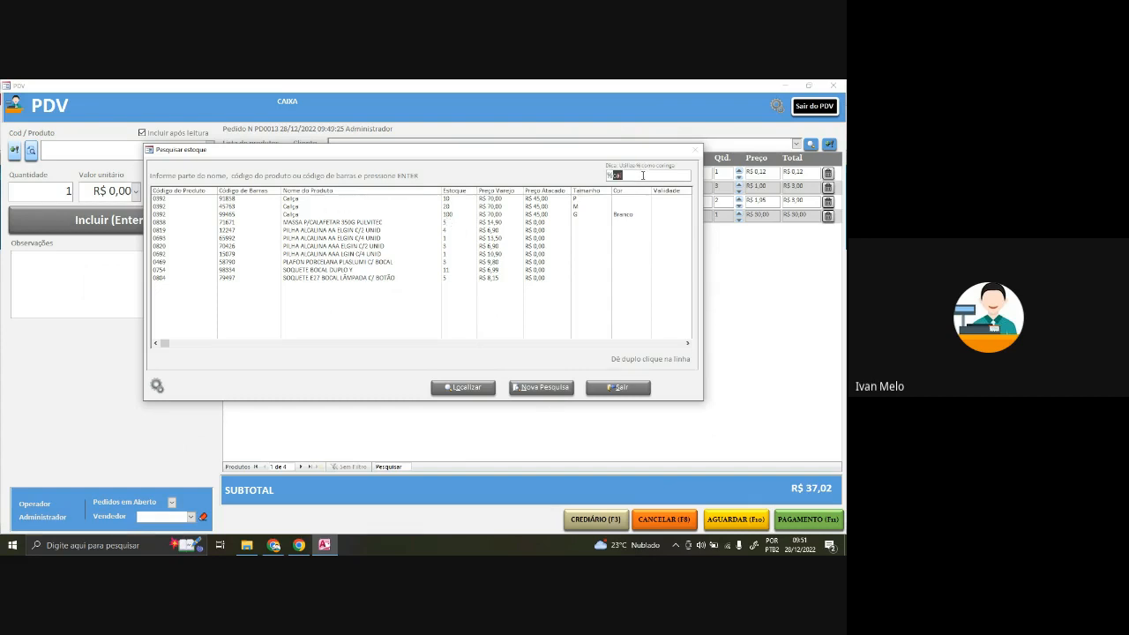
- Add PILHA ALCALINA AA ELGIN C/2 UNID from the results to the sale
click(377, 230)
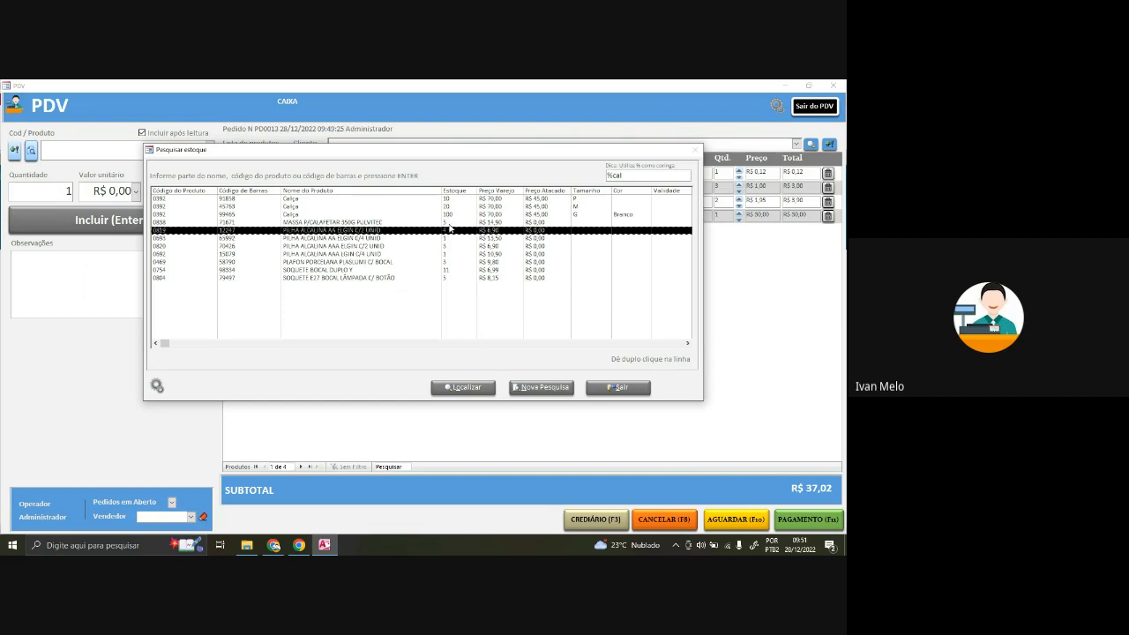
click(326, 239)
click(328, 231)
click(335, 240)
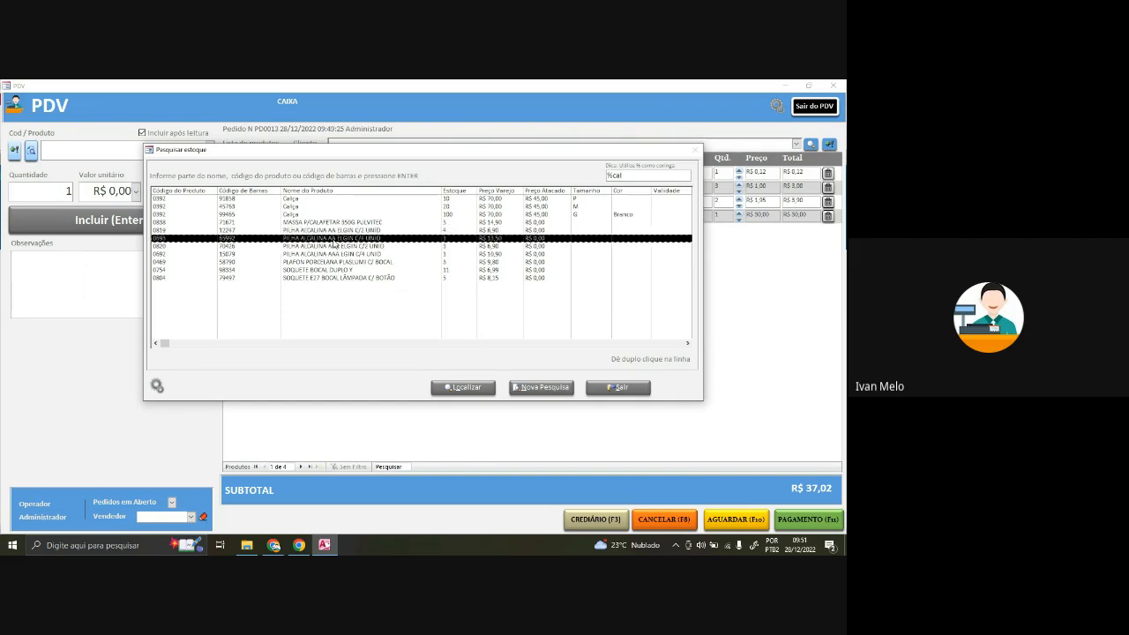
click(331, 215)
click(332, 231)
click(348, 239)
click(348, 231)
click(338, 239)
double_click(337, 230)
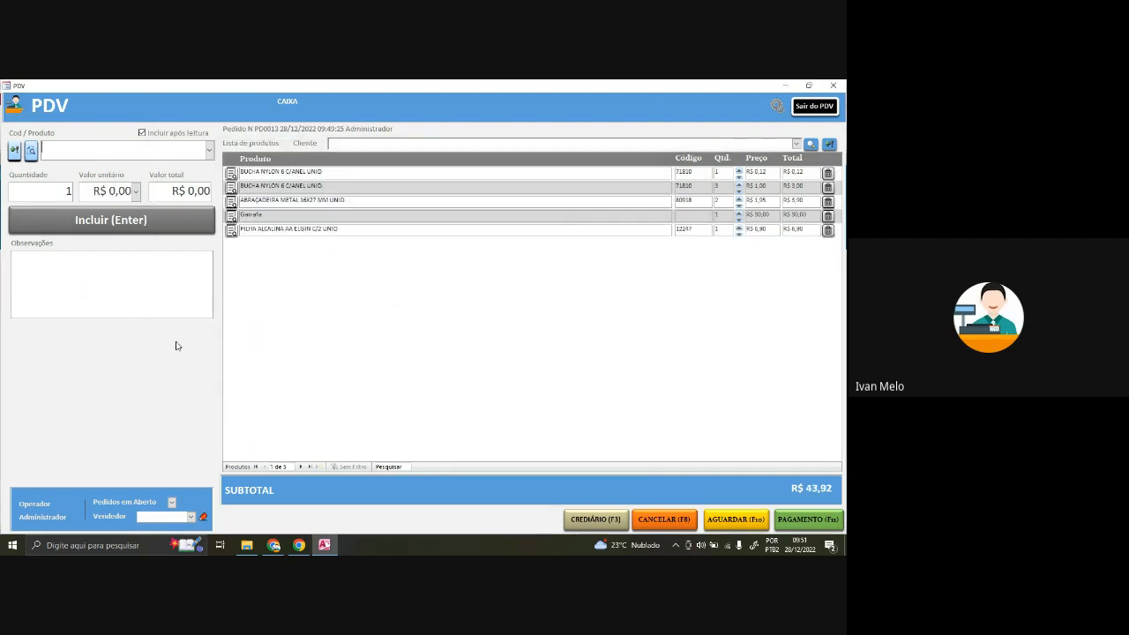
- Set the salesperson to Administrador, glancing at the open orders list
click(191, 518)
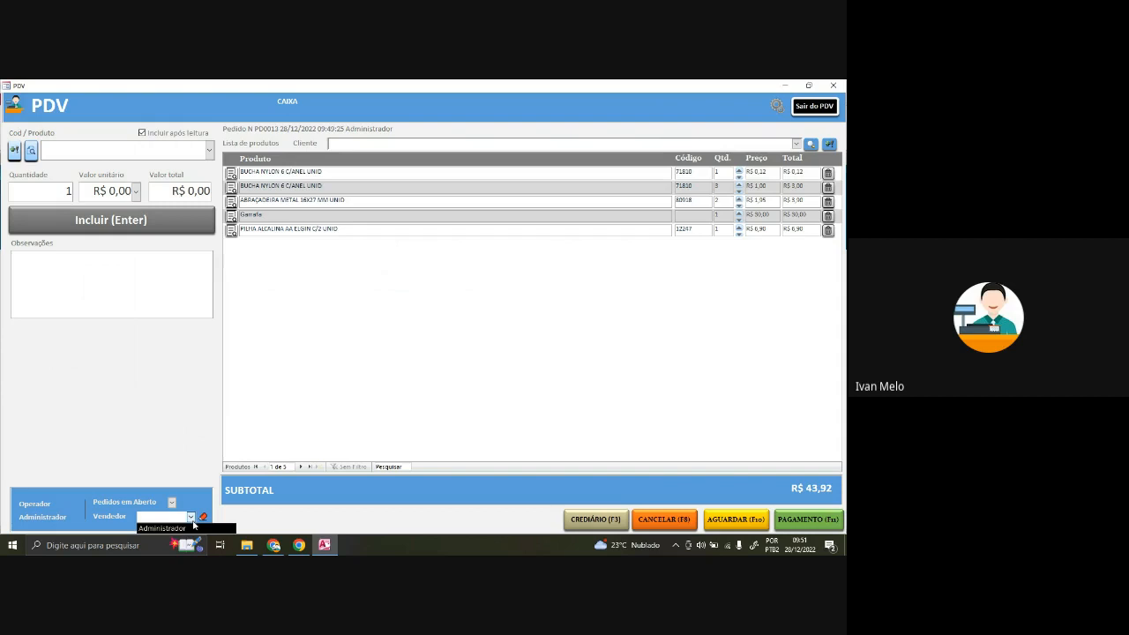
click(189, 528)
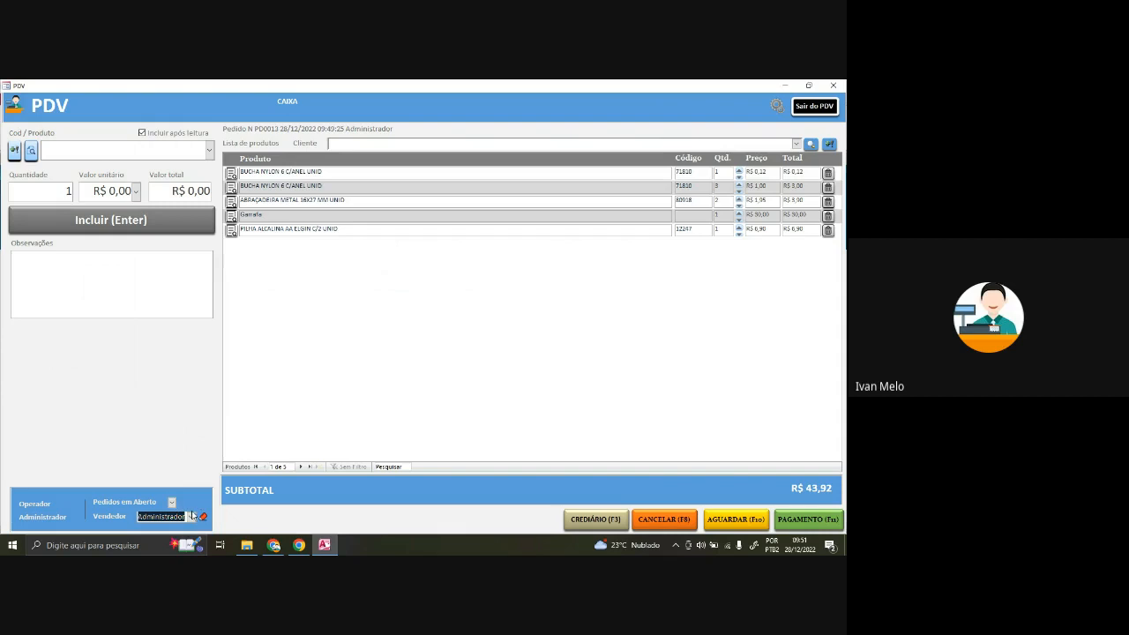
click(172, 503)
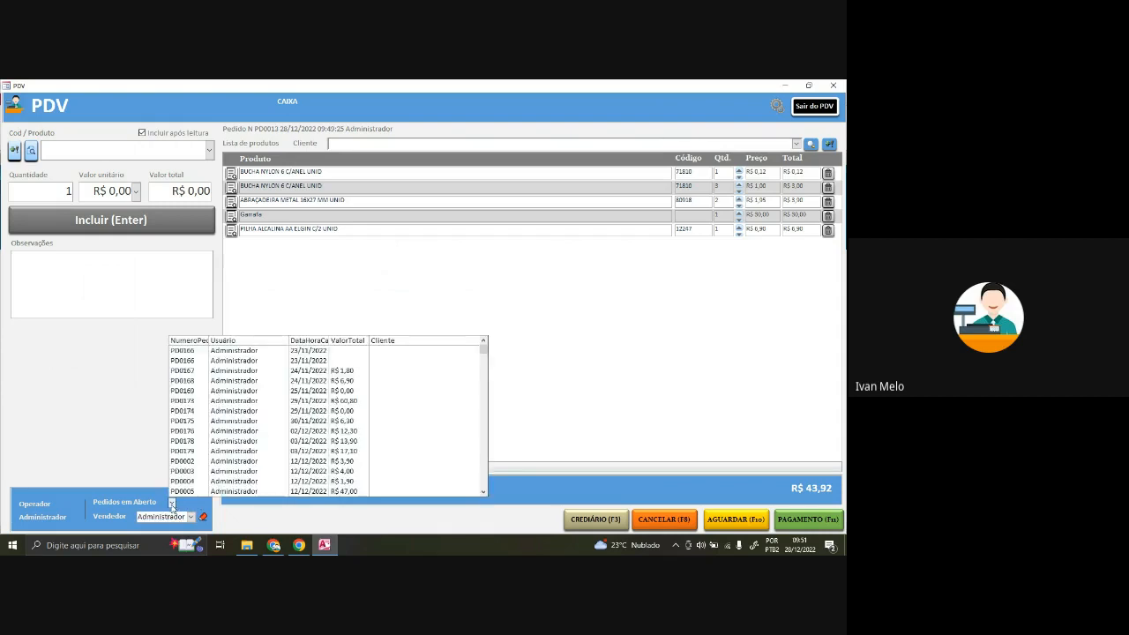
click(174, 505)
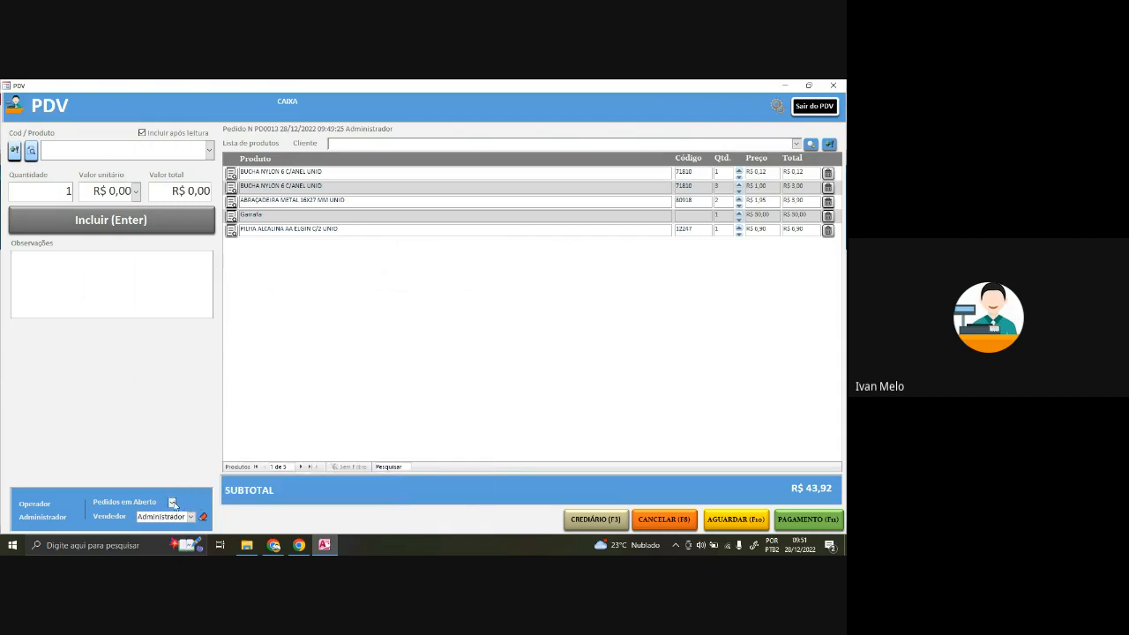
click(172, 502)
click(136, 495)
- Search all clients with '%' and assign the existing customer to the order
click(796, 143)
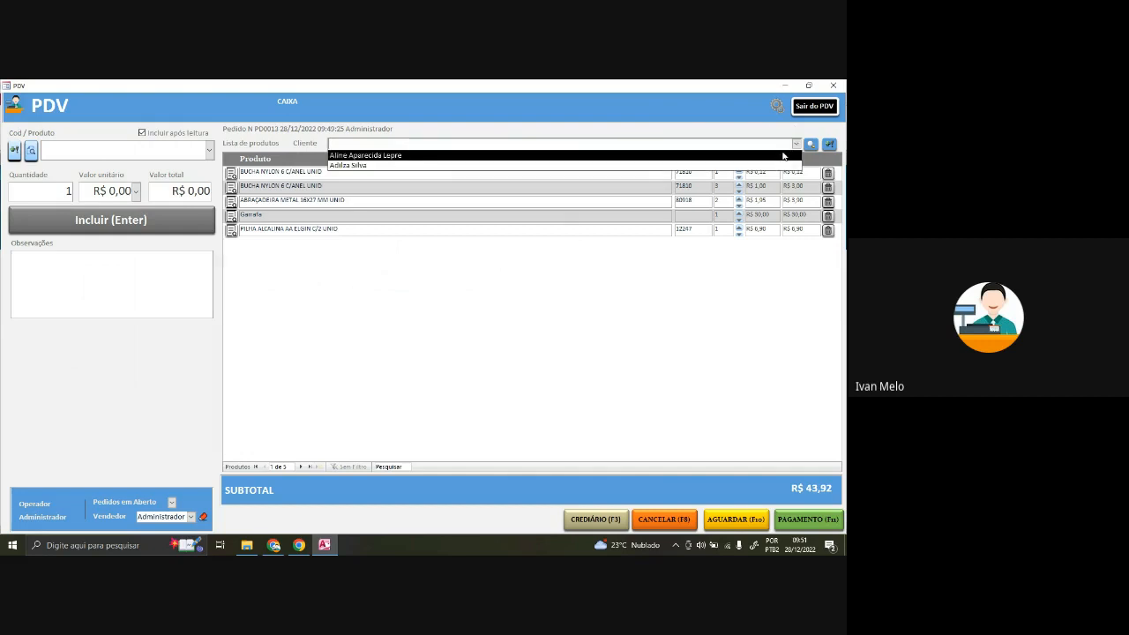
click(783, 156)
click(797, 144)
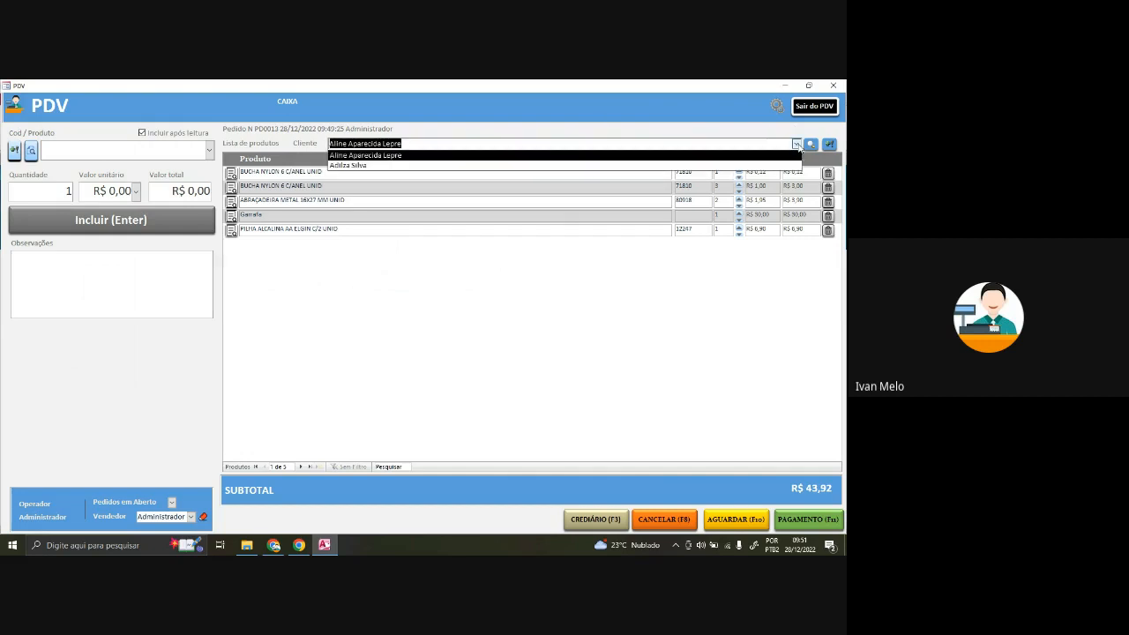
click(811, 145)
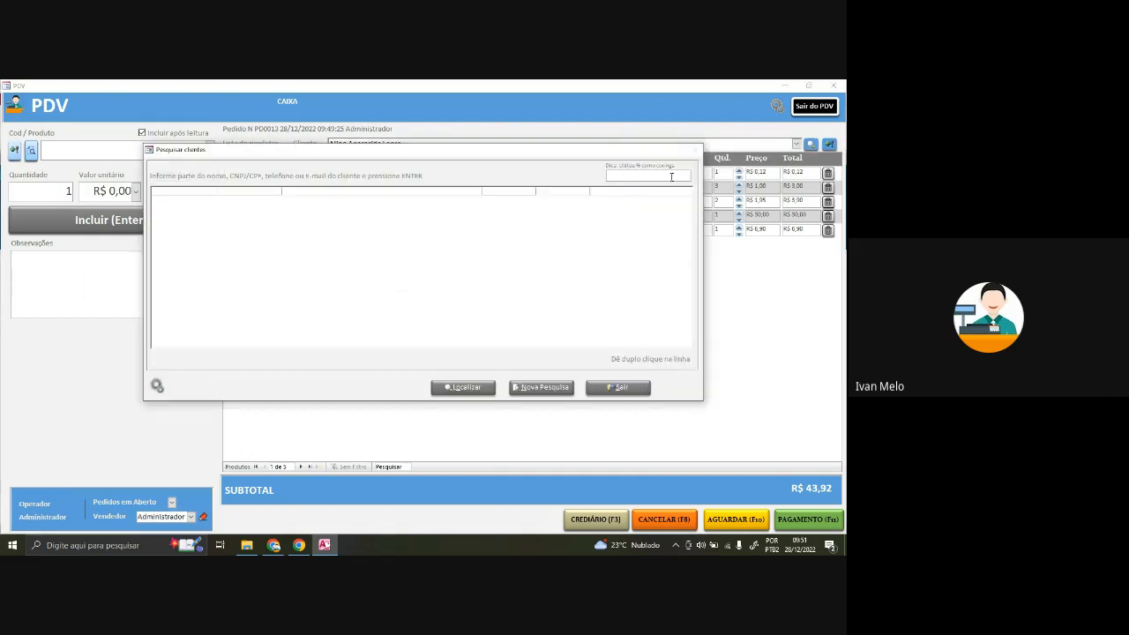
text(%)
key(Return)
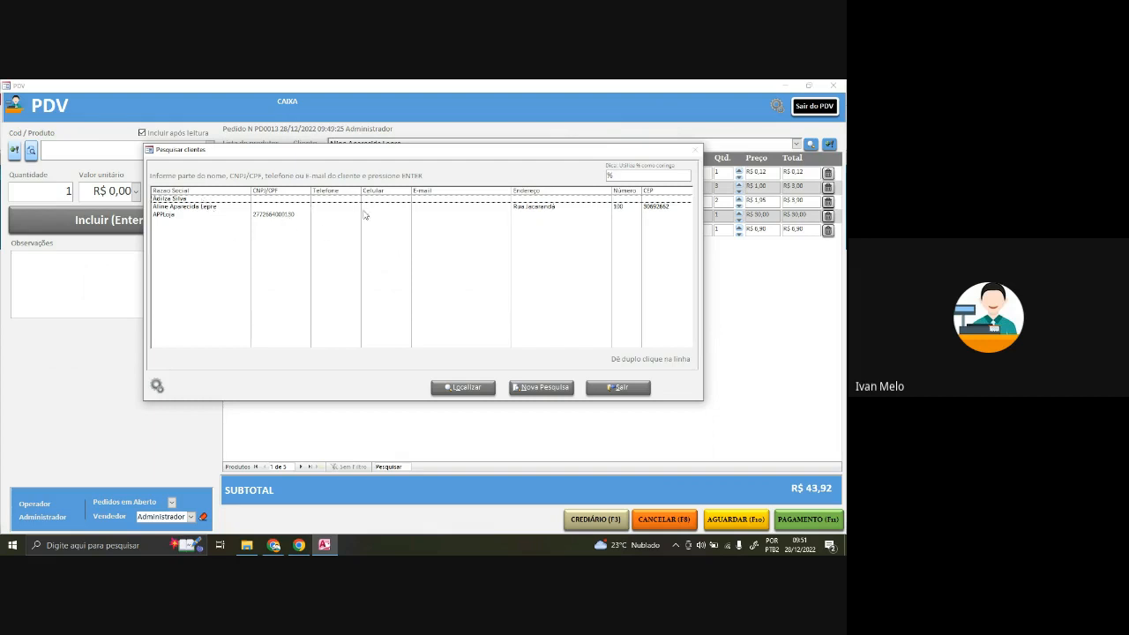
double_click(550, 207)
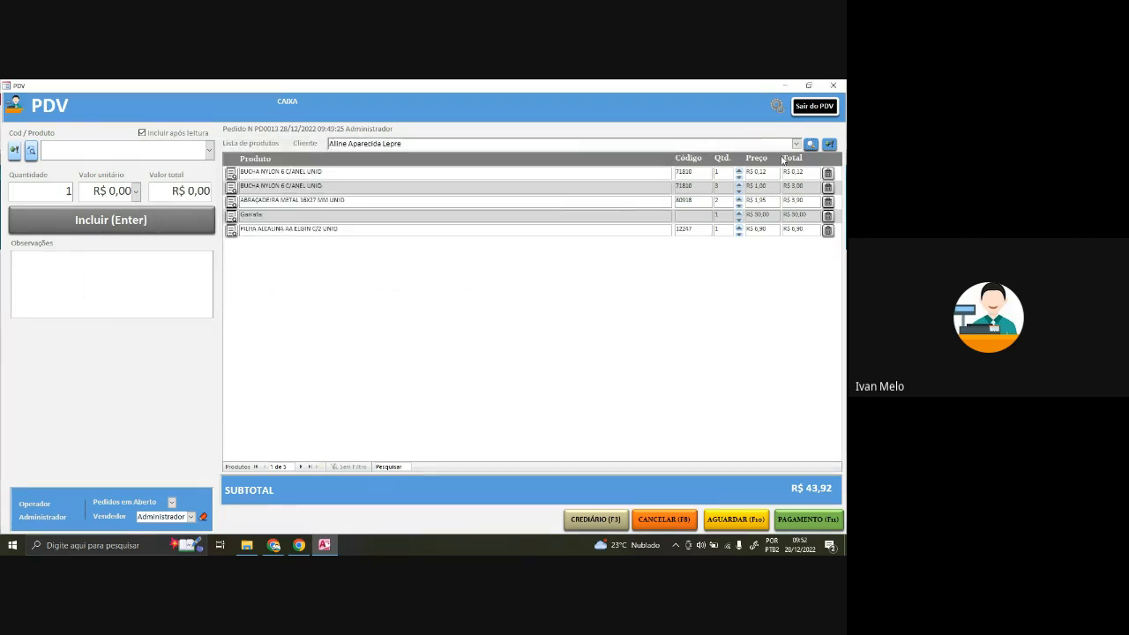
- Register a Física client with their name and postal code, auto-fill the address, and save
click(830, 144)
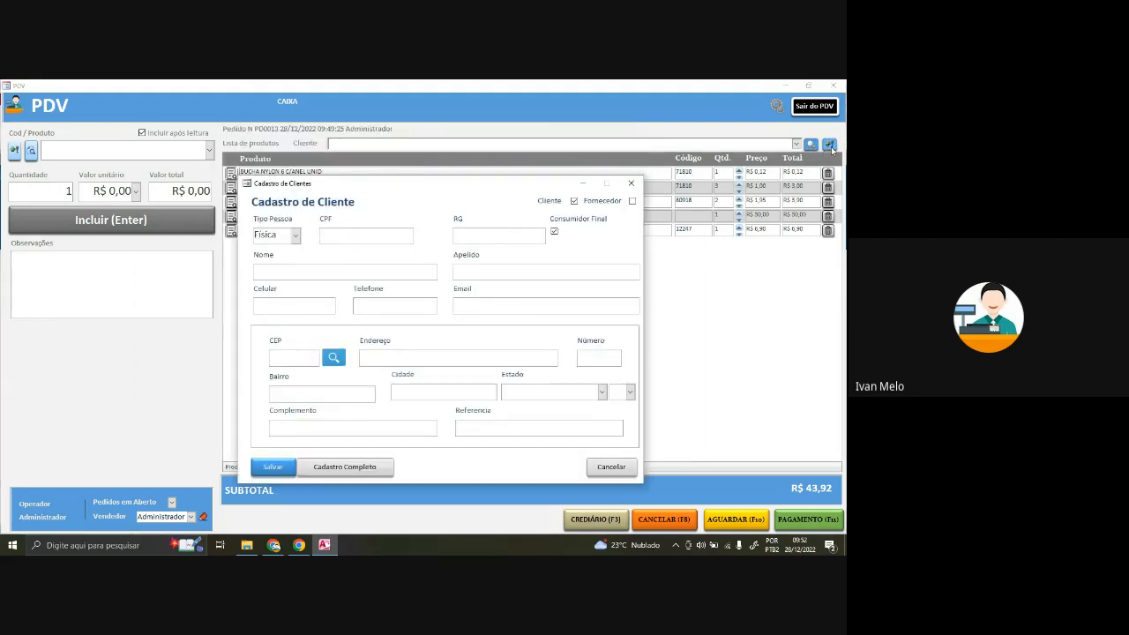
click(296, 236)
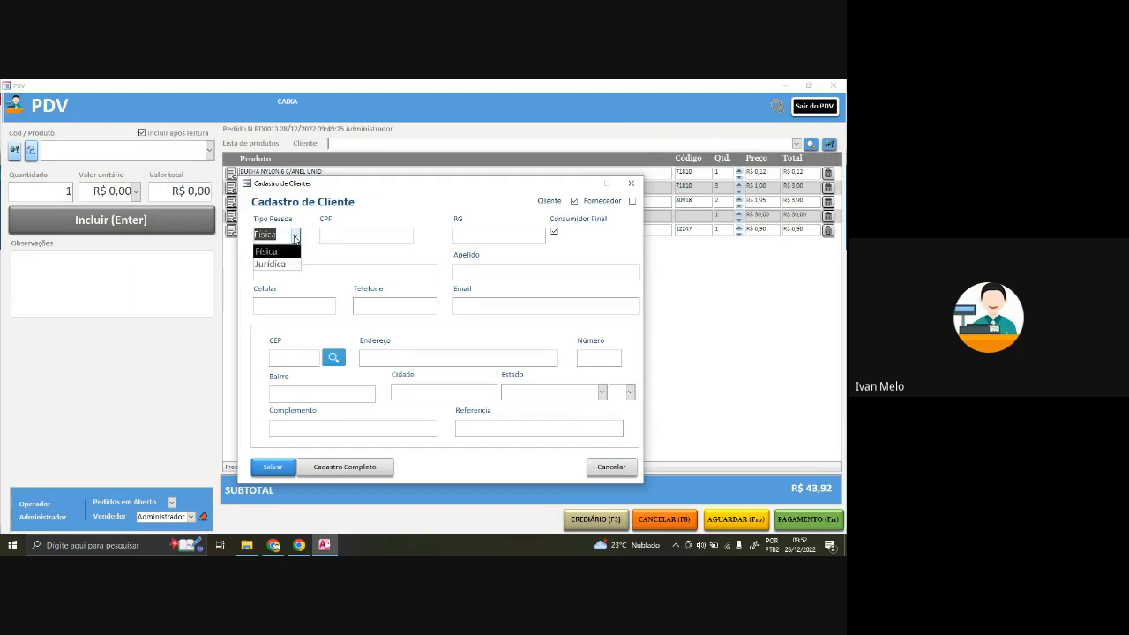
click(356, 256)
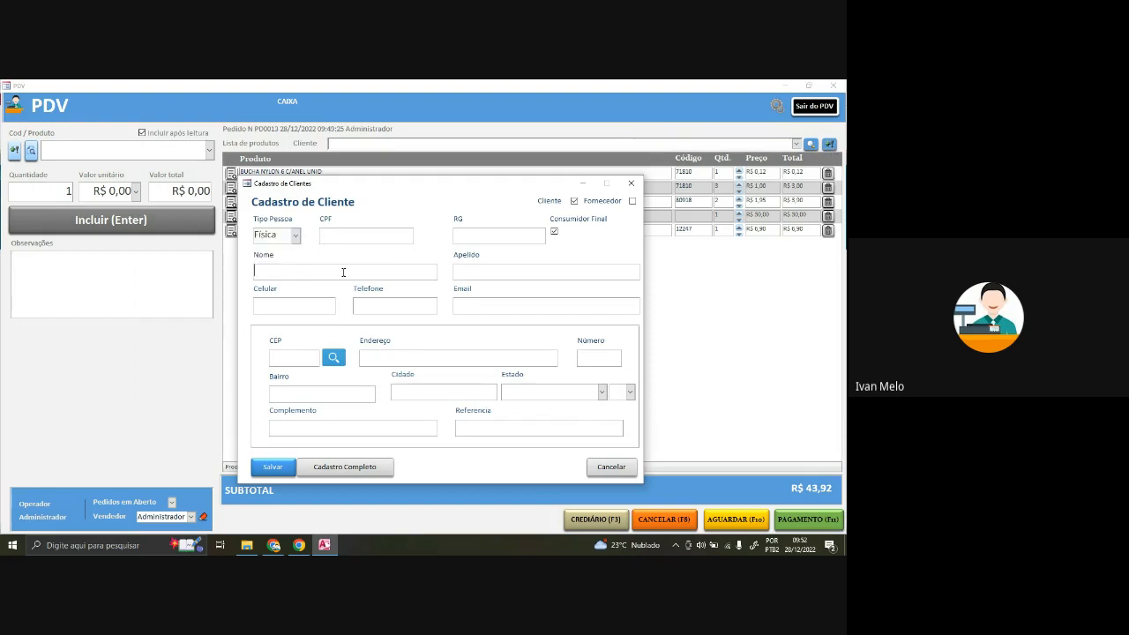
text(Ivan)
key(Tab)
click(283, 361)
text(83703-250)
click(343, 359)
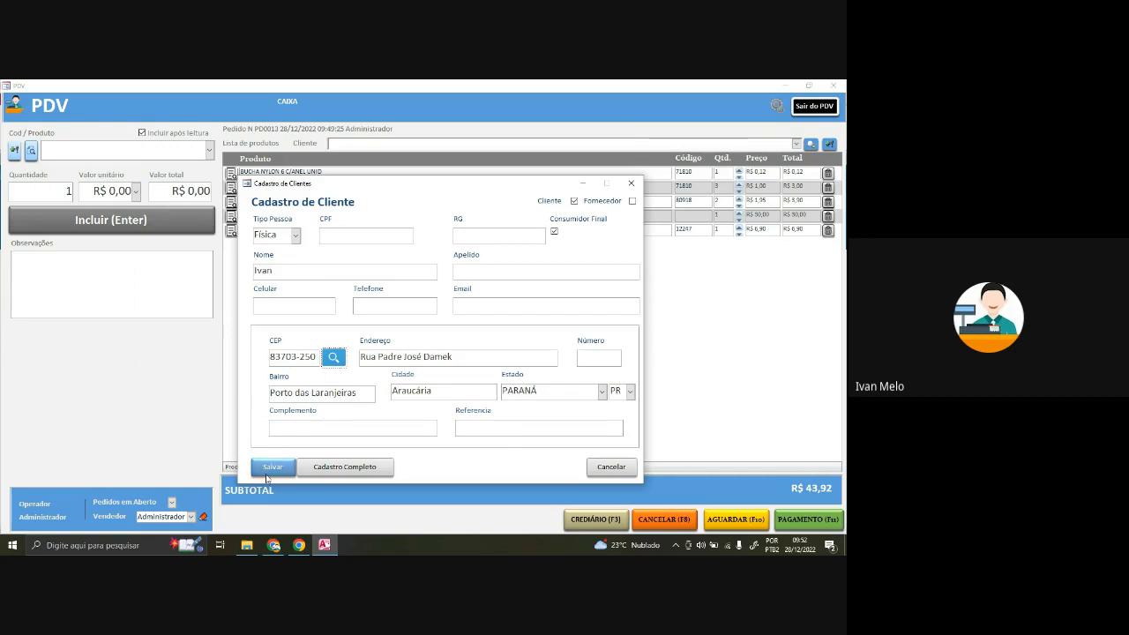
click(271, 473)
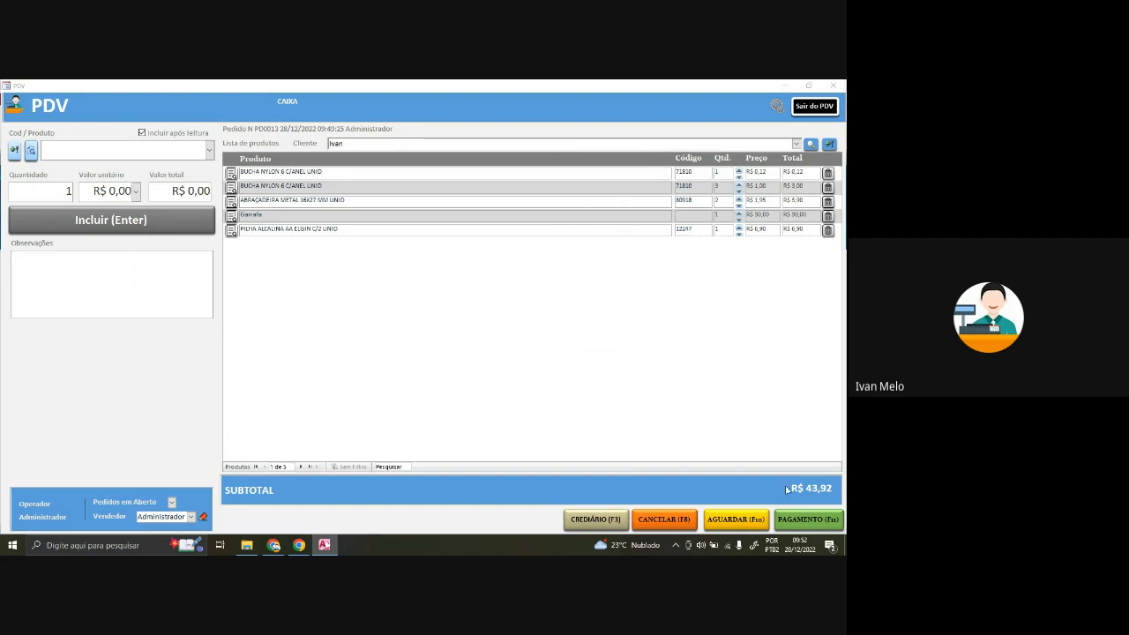
- Pay in Dinheiro with R$ 50,00 received and add the cash payment
click(814, 526)
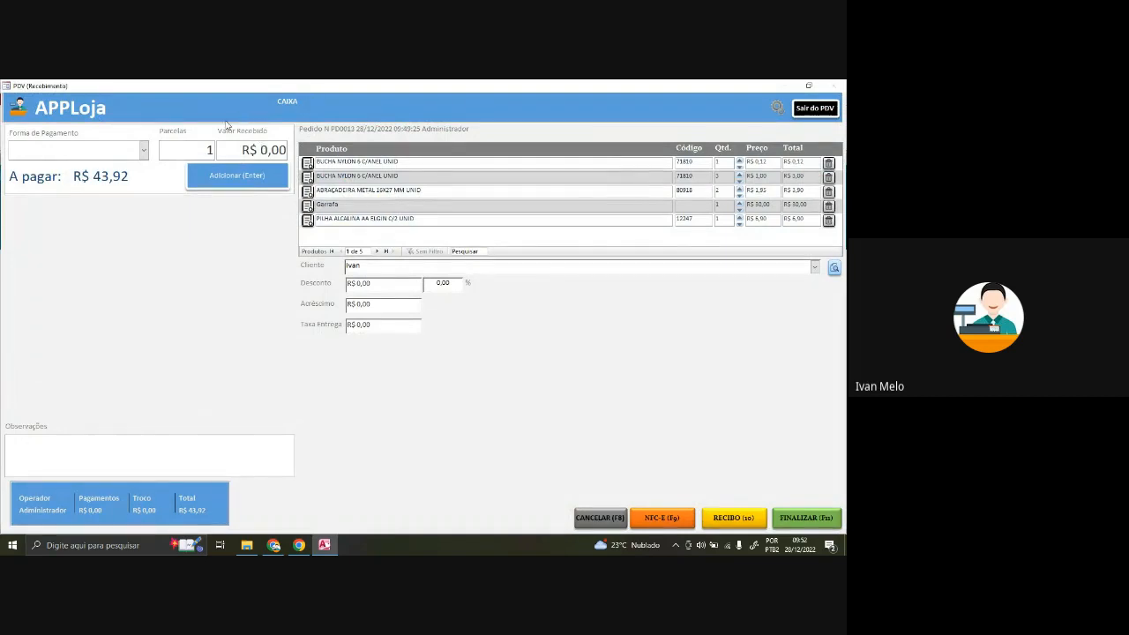
click(144, 150)
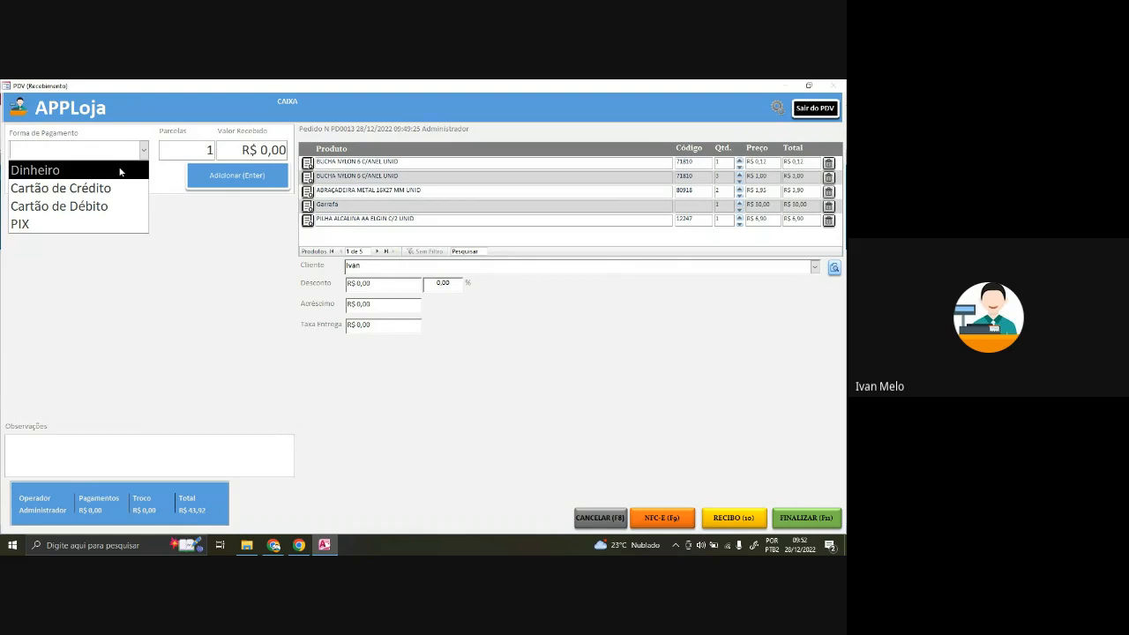
click(120, 171)
click(143, 151)
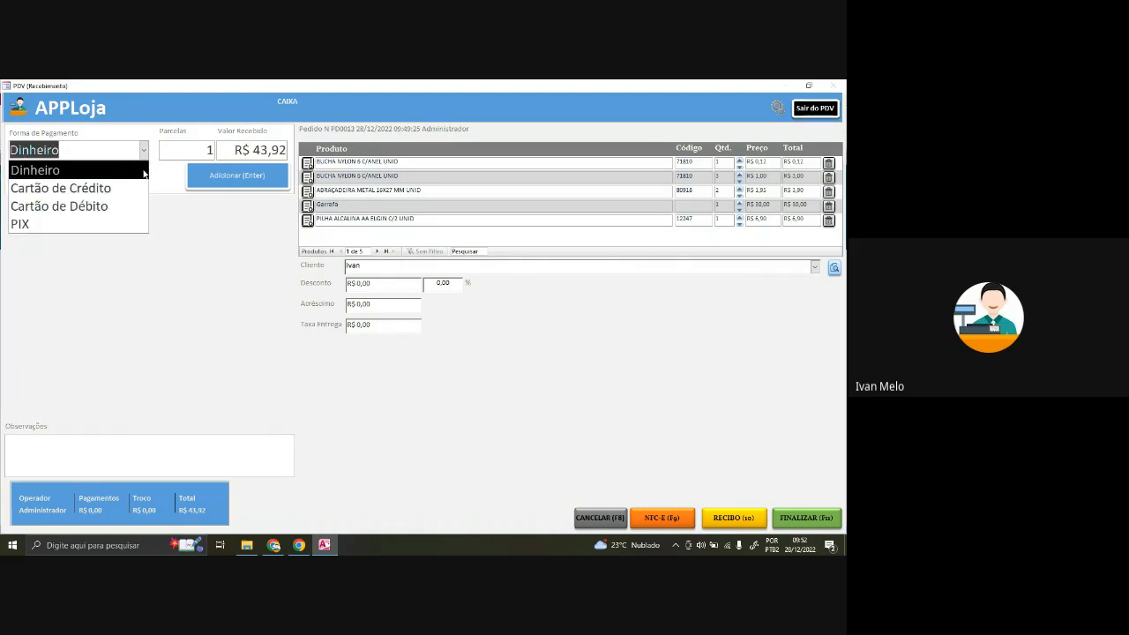
click(144, 171)
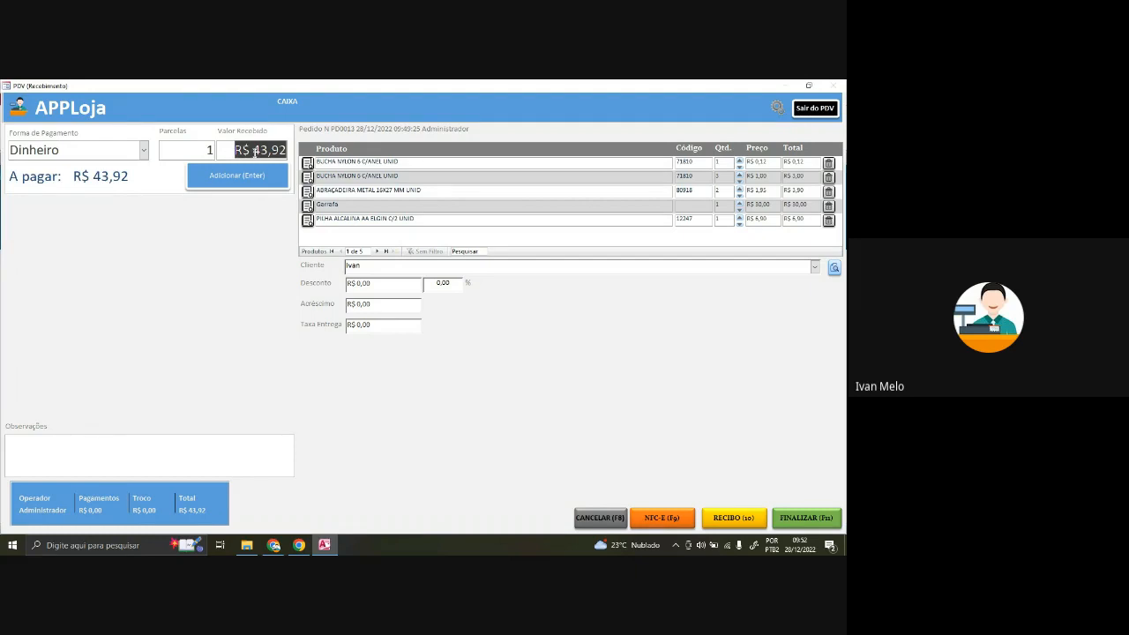
text(50)
key(Tab)
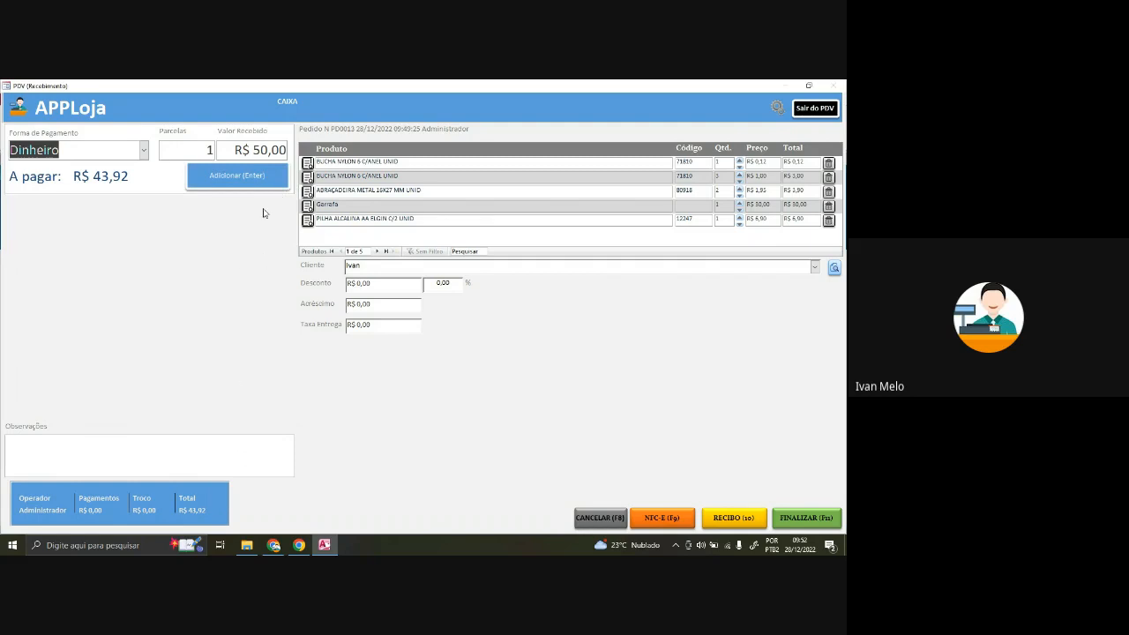
click(260, 177)
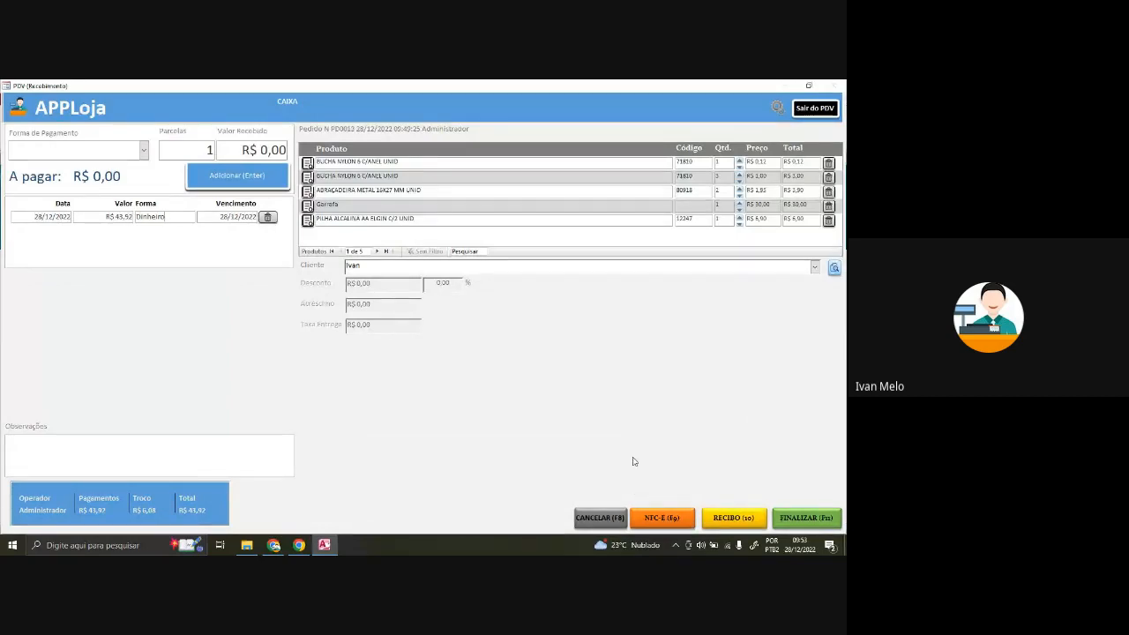
- Request the receipt, dismiss the not-configured warning, and try several receipt sizes
click(741, 521)
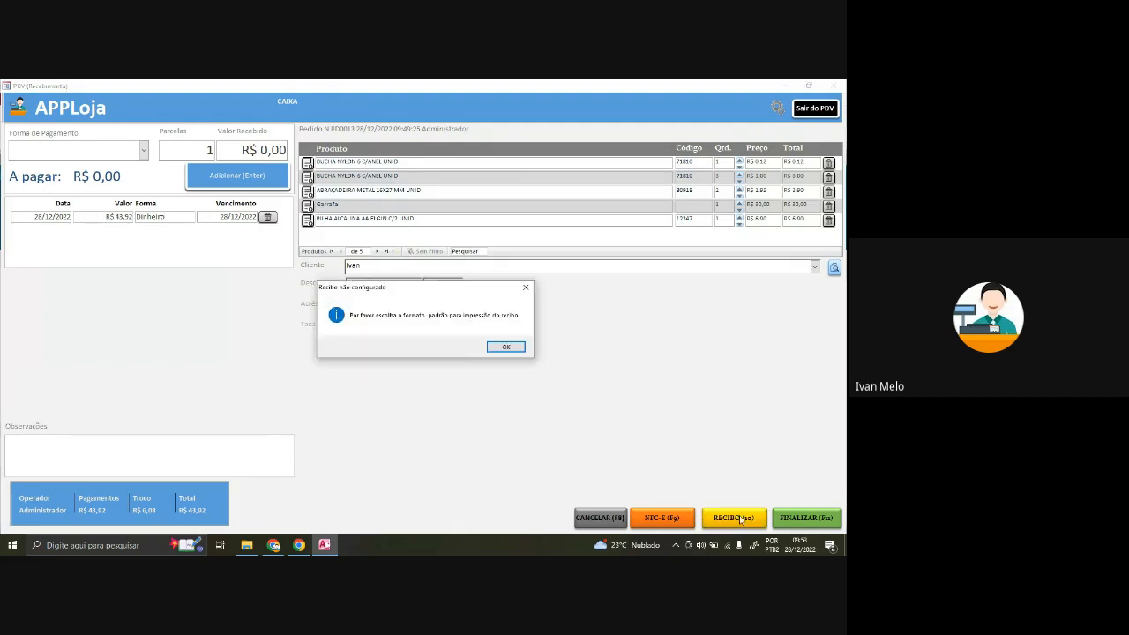
click(506, 347)
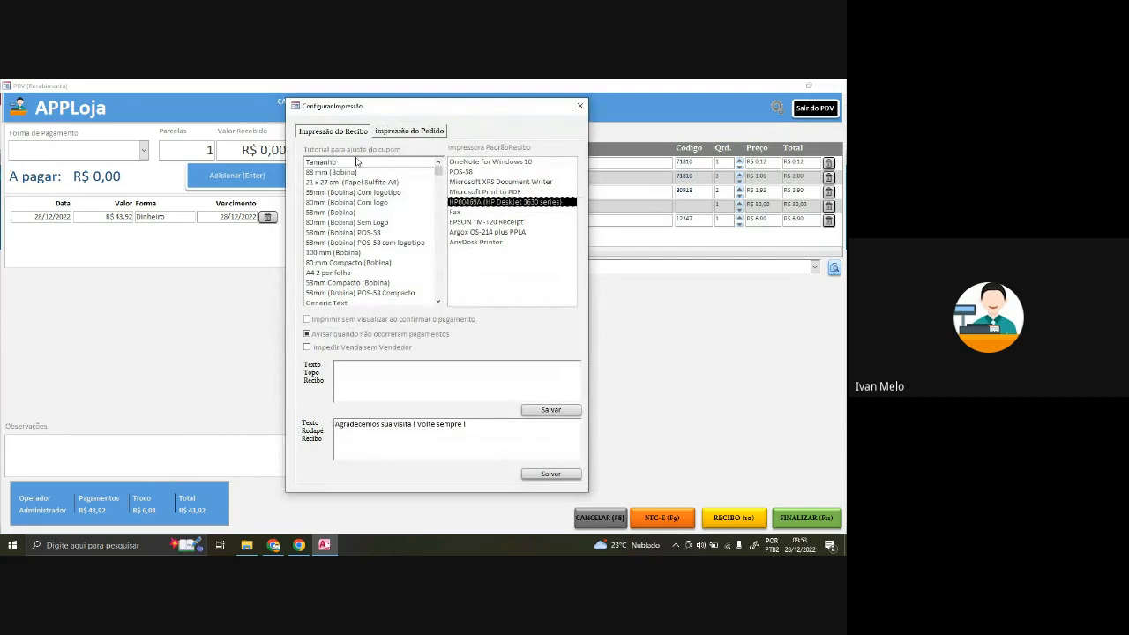
scroll(349, 190, down, 1)
scroll(349, 190, up, 1)
click(377, 182)
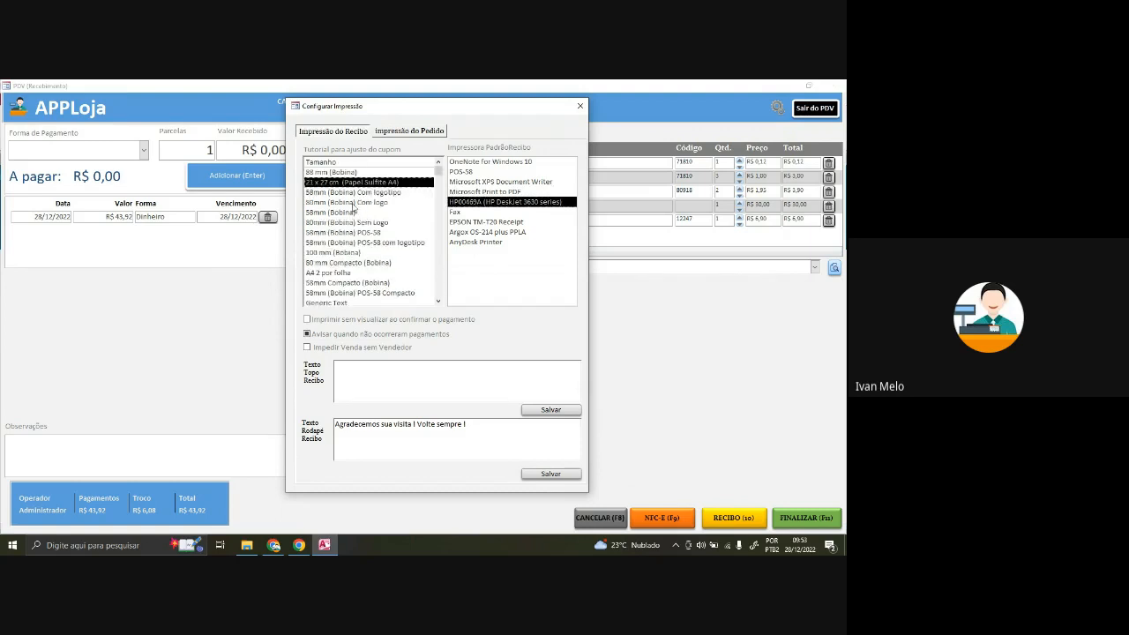
click(350, 200)
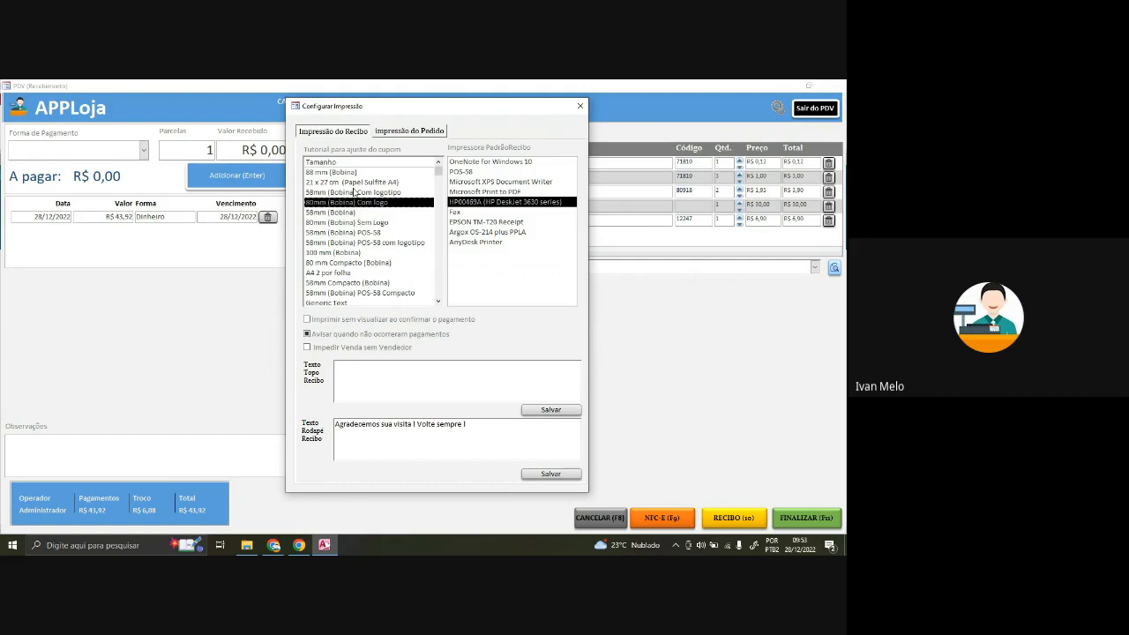
click(353, 191)
click(359, 203)
click(363, 212)
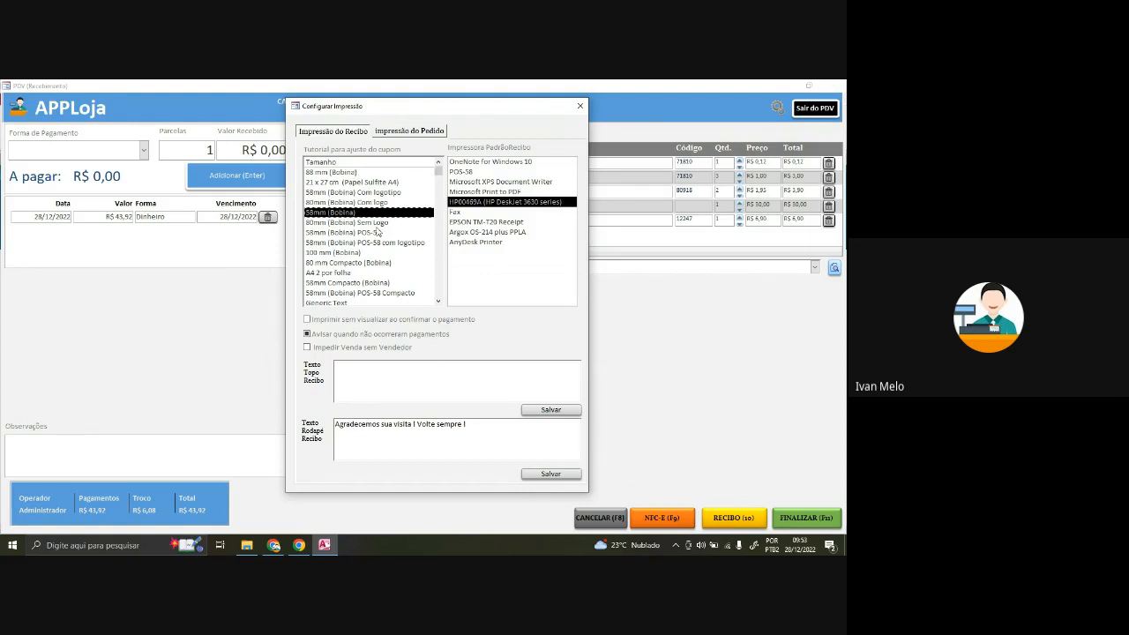
click(374, 223)
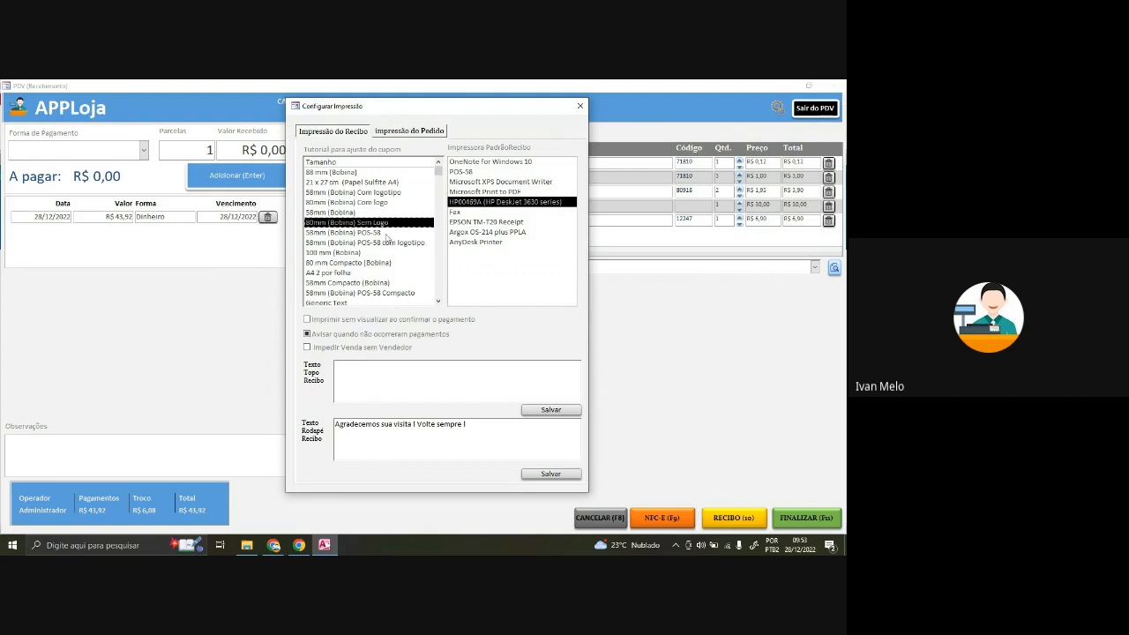
click(388, 233)
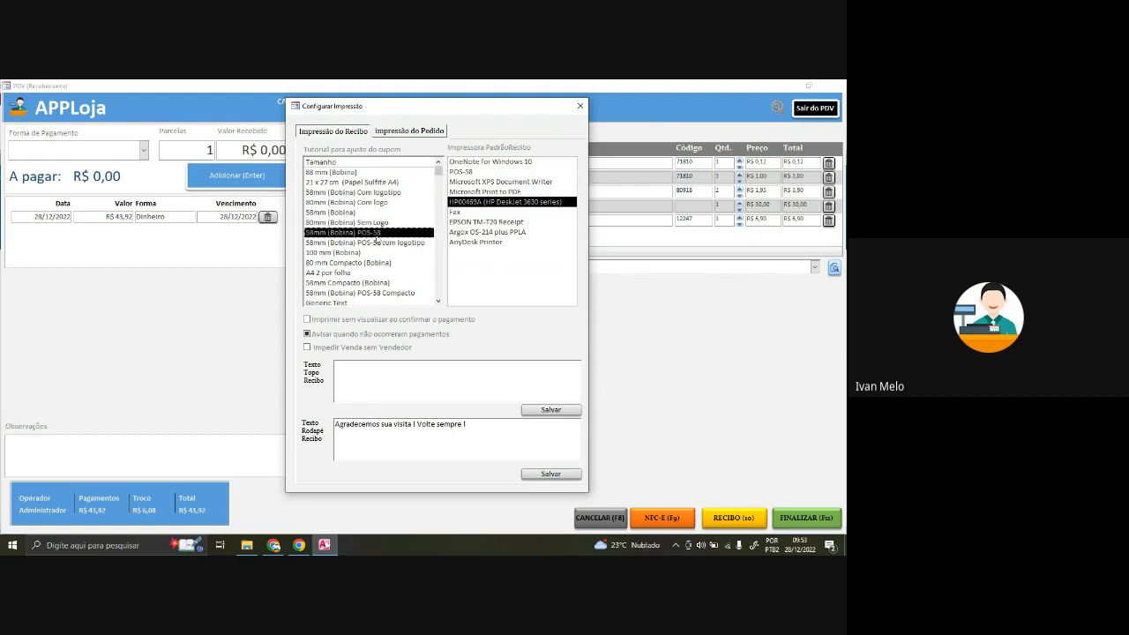
- Choose the 80 mm Compacto (Bobina) receipt size with POS-58 as printer
scroll(376, 238, down, 1)
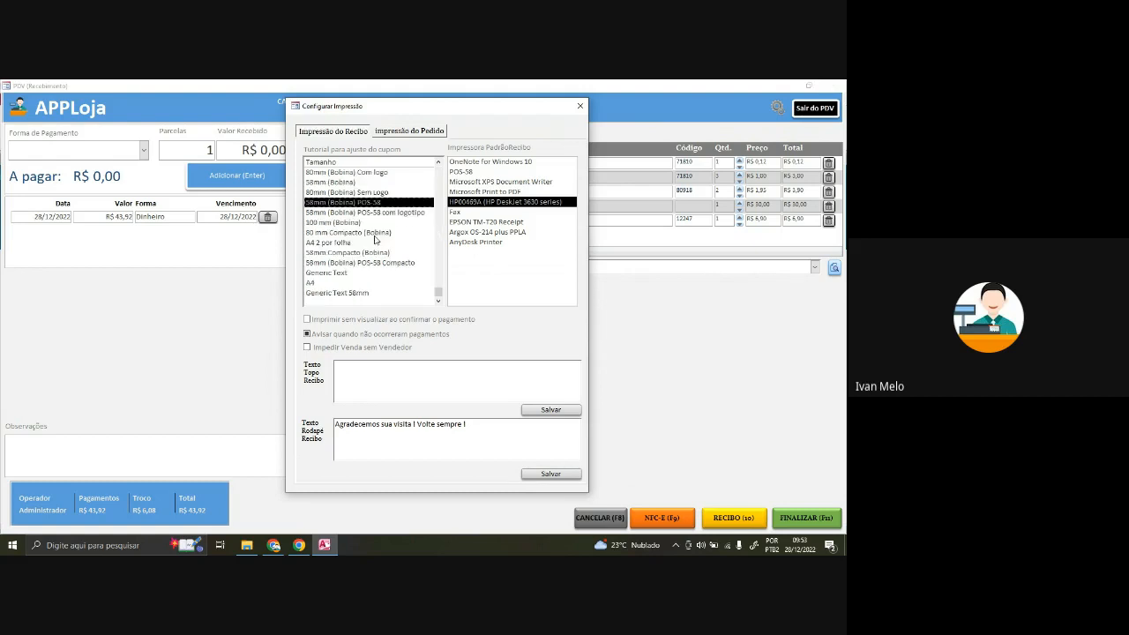
click(344, 273)
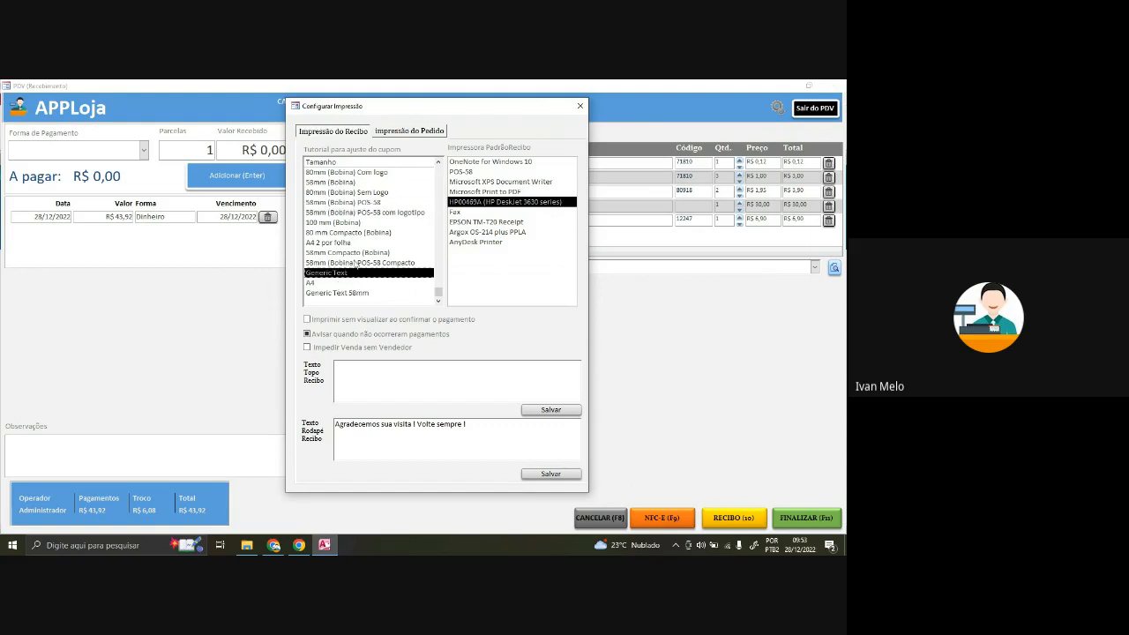
scroll(361, 286, up, 1)
click(344, 254)
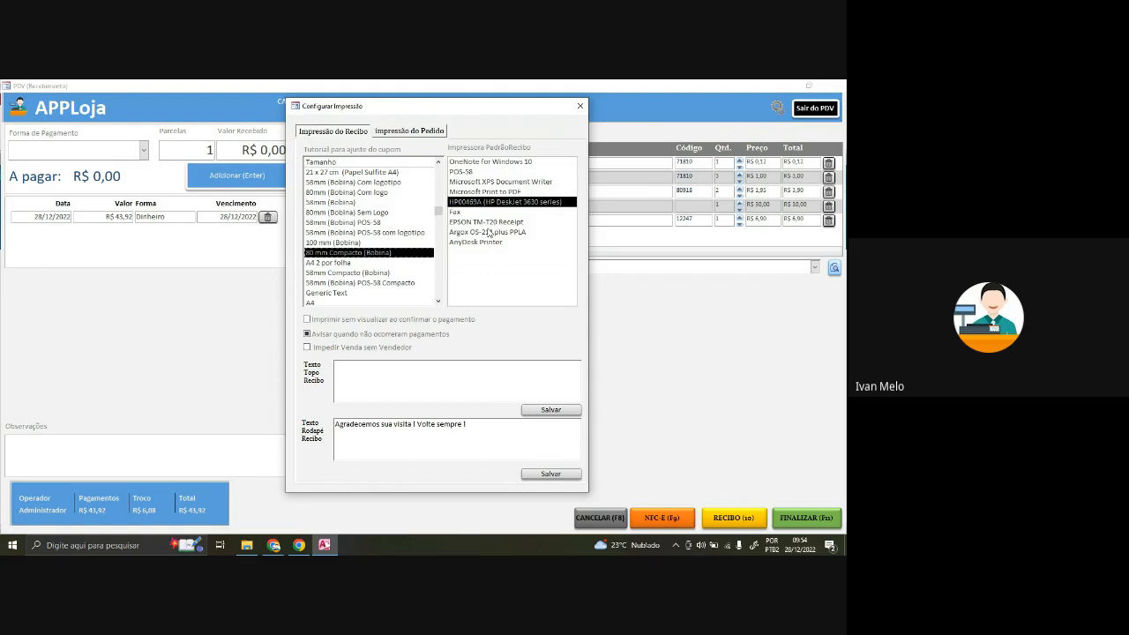
click(488, 173)
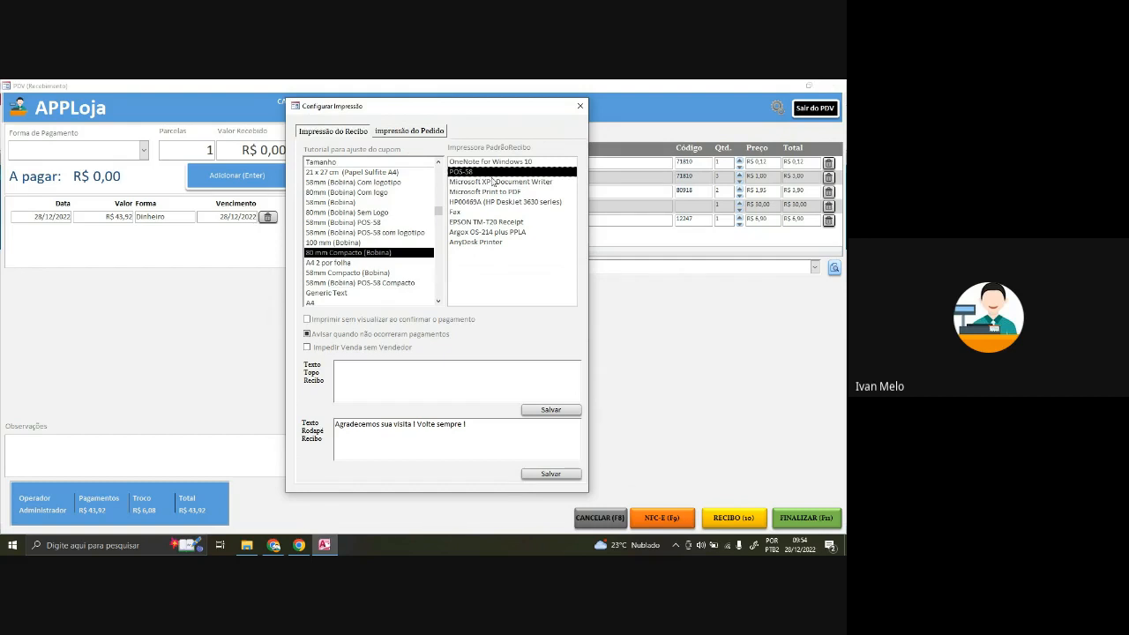
- Review the receipt header and footer text, then close the print configuration
click(432, 372)
drag(466, 423, 379, 457)
click(485, 427)
drag(485, 428, 274, 419)
click(474, 430)
drag(474, 430, 307, 424)
click(491, 426)
click(579, 108)
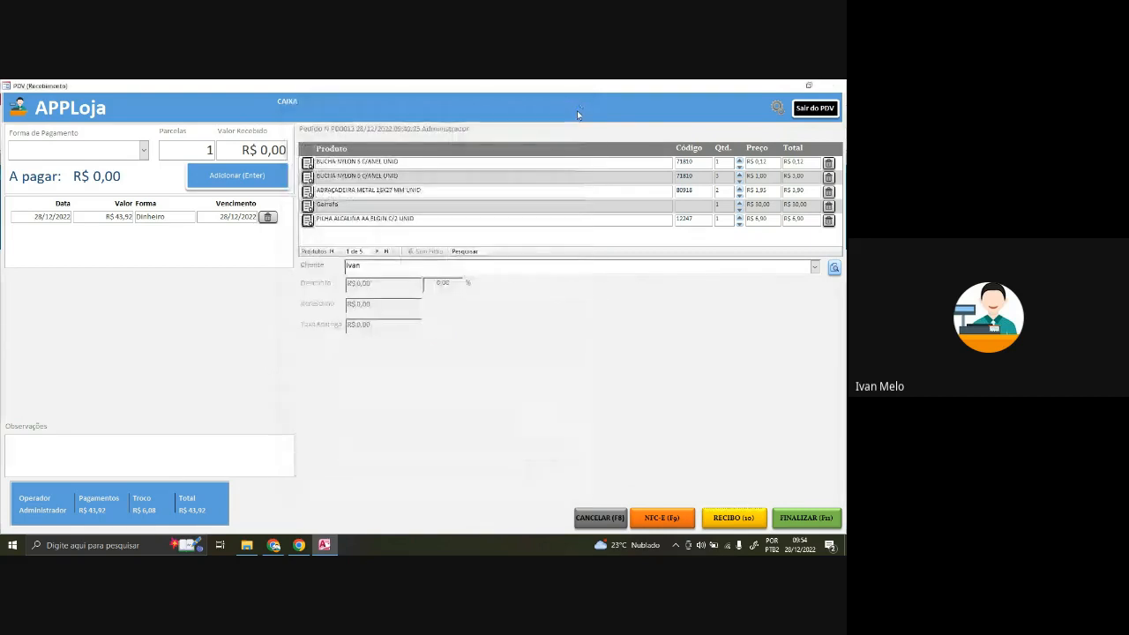
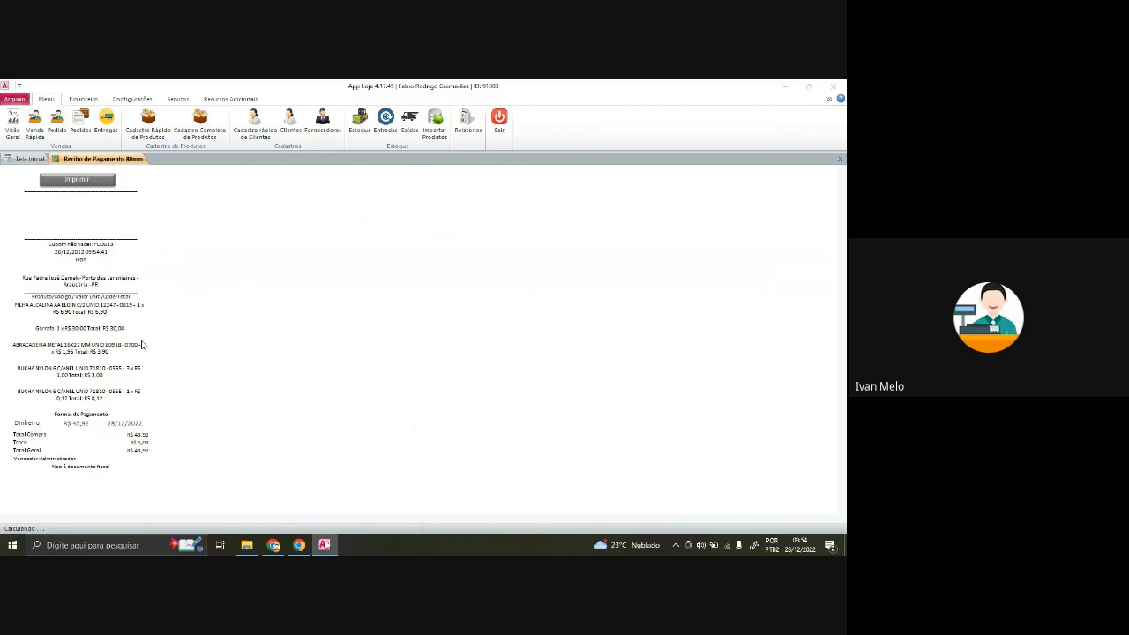
- Print the R$ 43,92 sale's 80 mm payment receipt, then close it to show the empty till
key(ctrl+p)
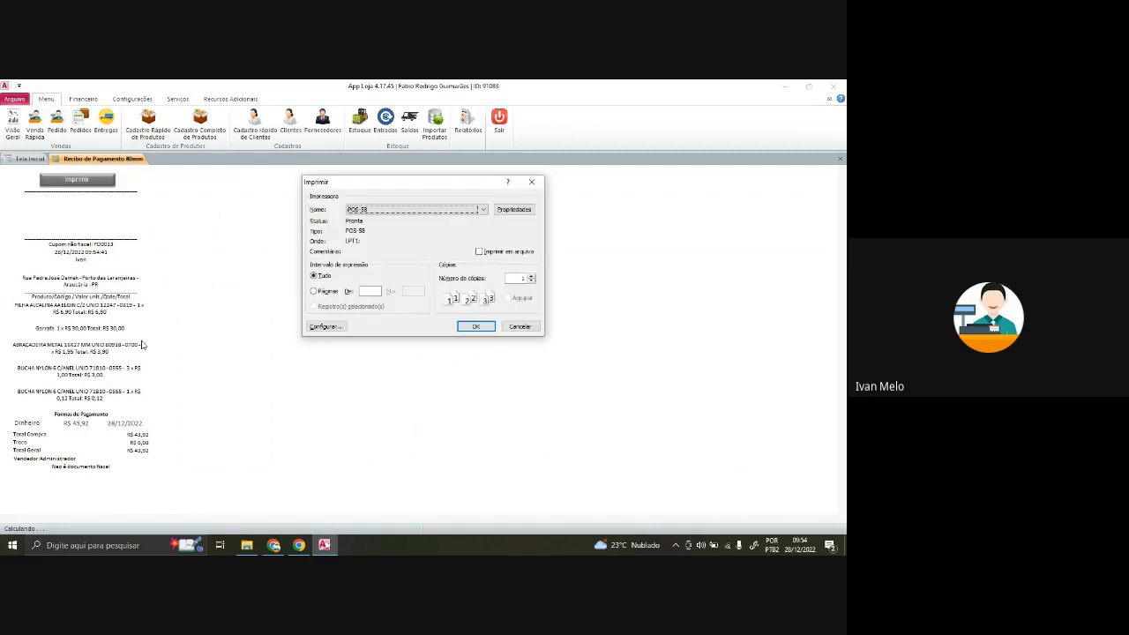
key(Escape)
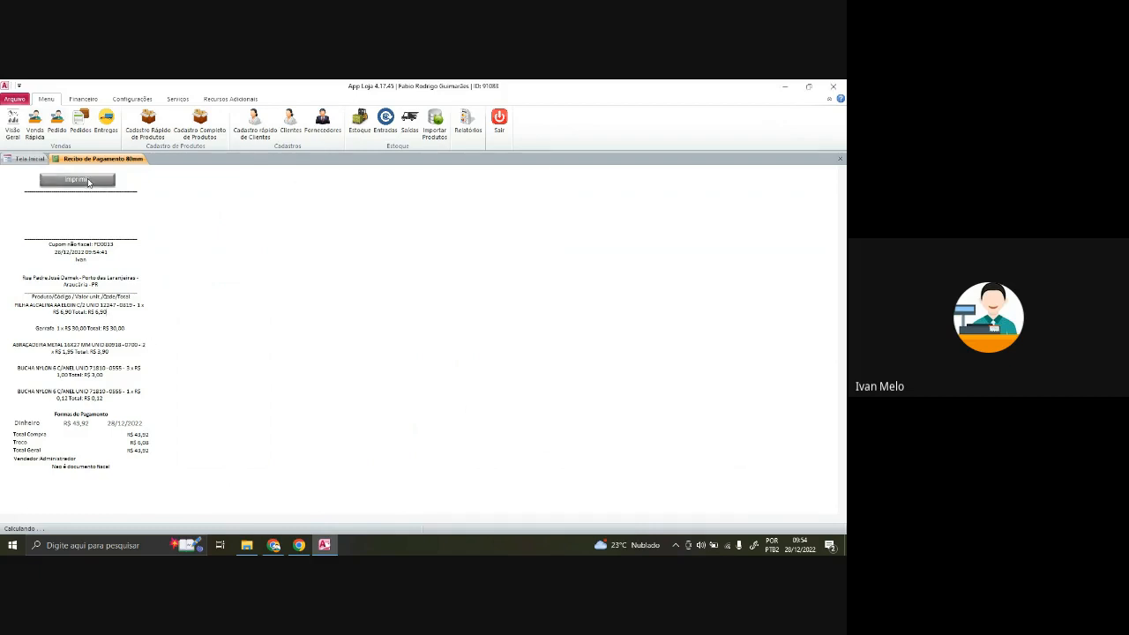
click(88, 181)
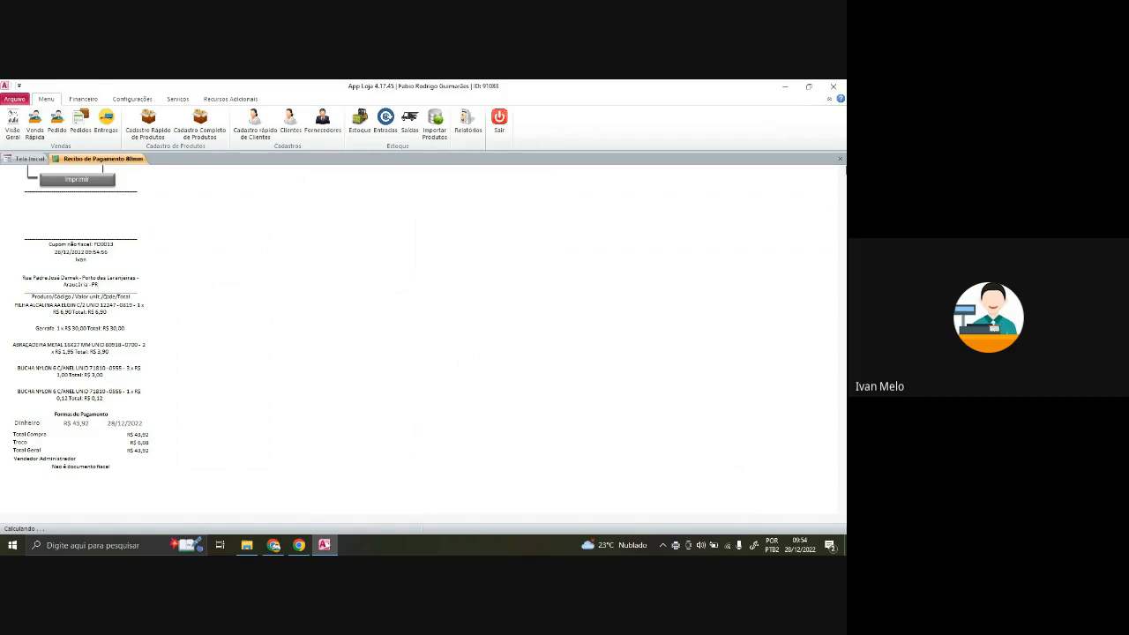
click(840, 158)
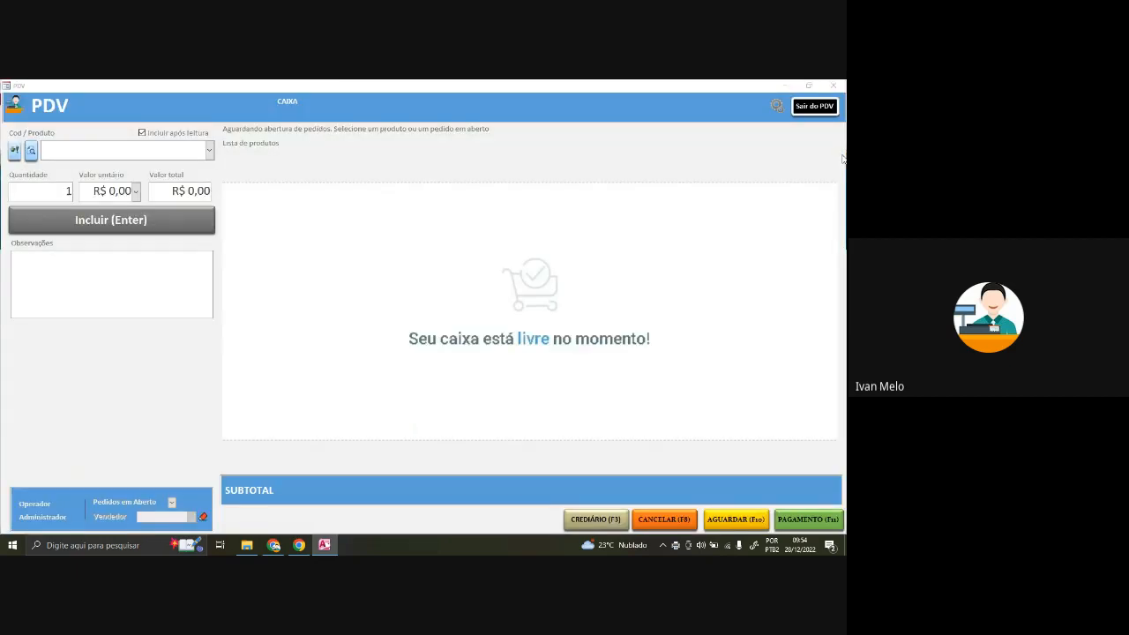
- Add one ABRAÇADEIRA FLUOR GALV. 20/40W LONGA at R$ 1,90 to a new order and go to payment
click(209, 150)
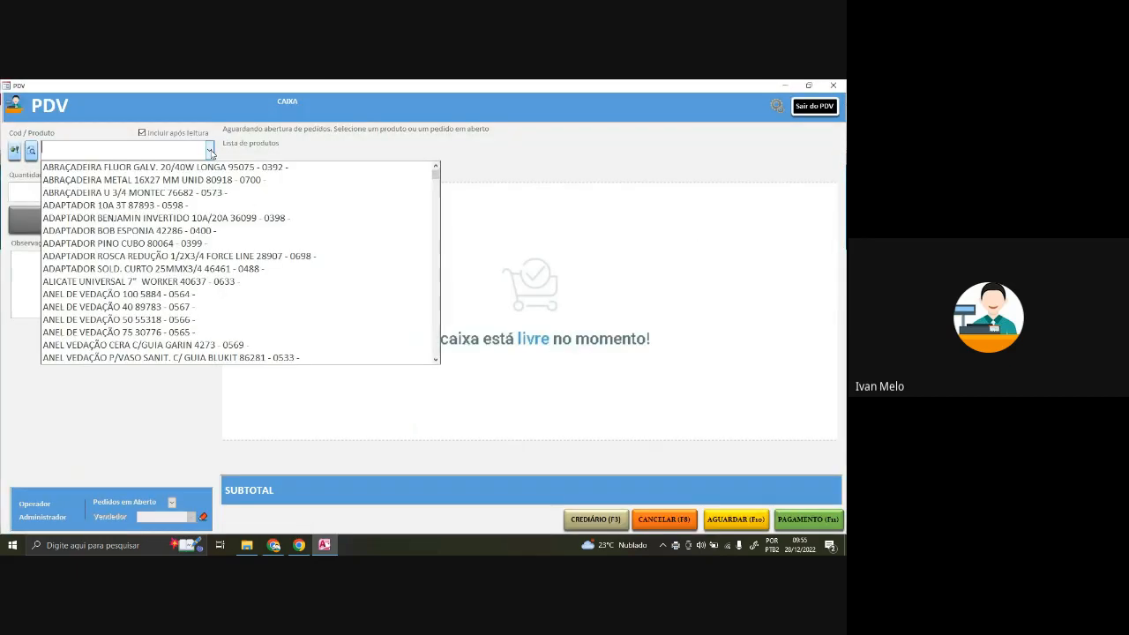
click(198, 167)
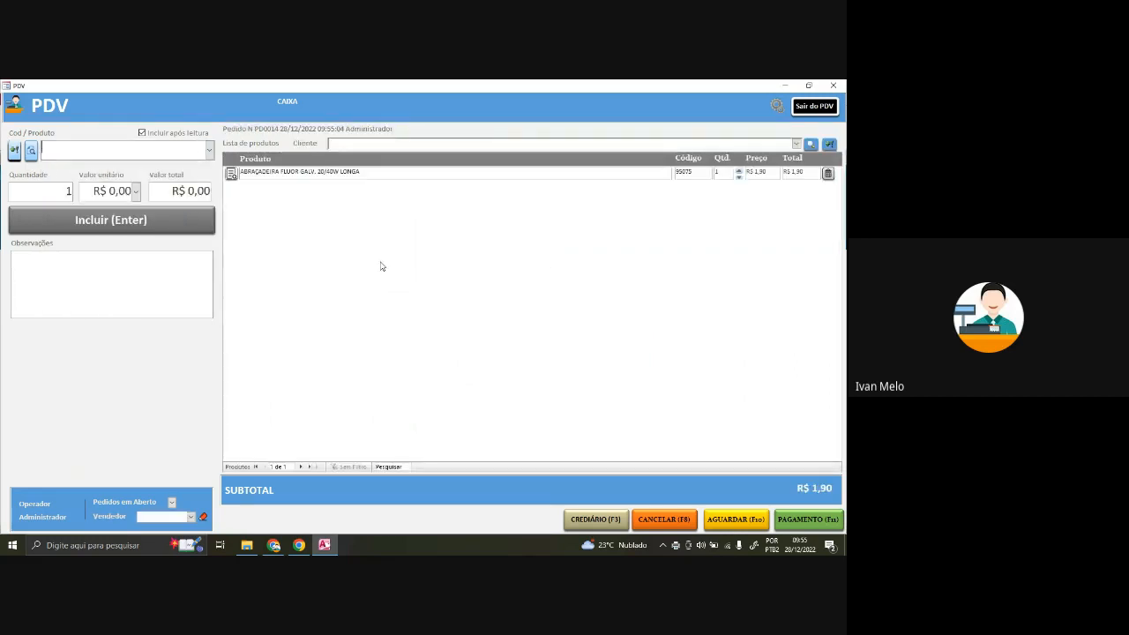
click(816, 521)
click(145, 152)
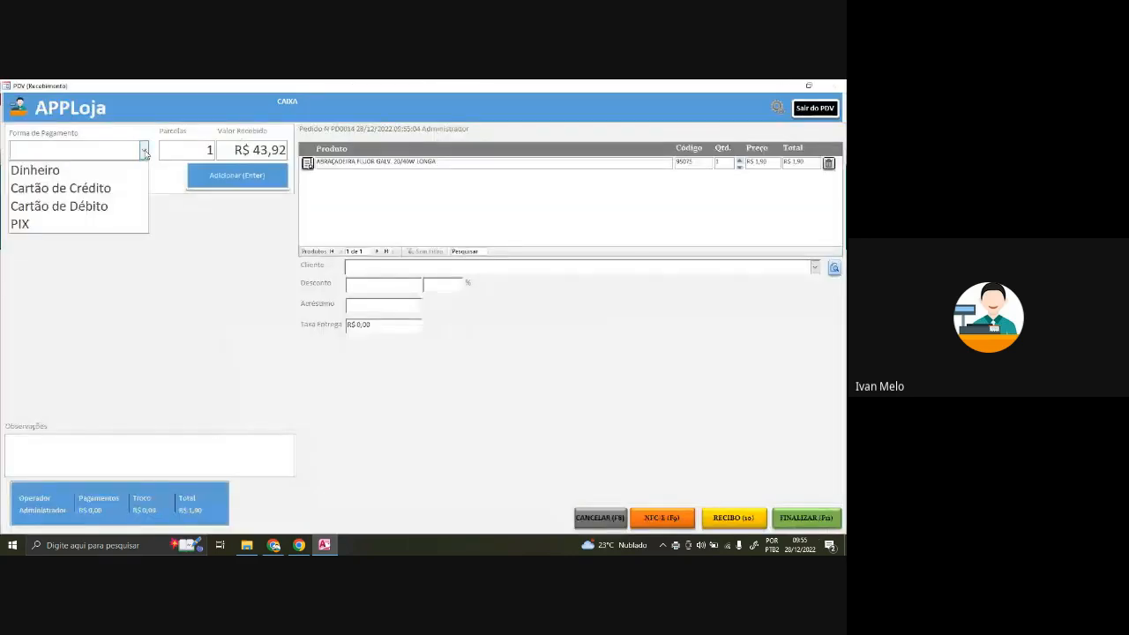
click(144, 152)
click(143, 150)
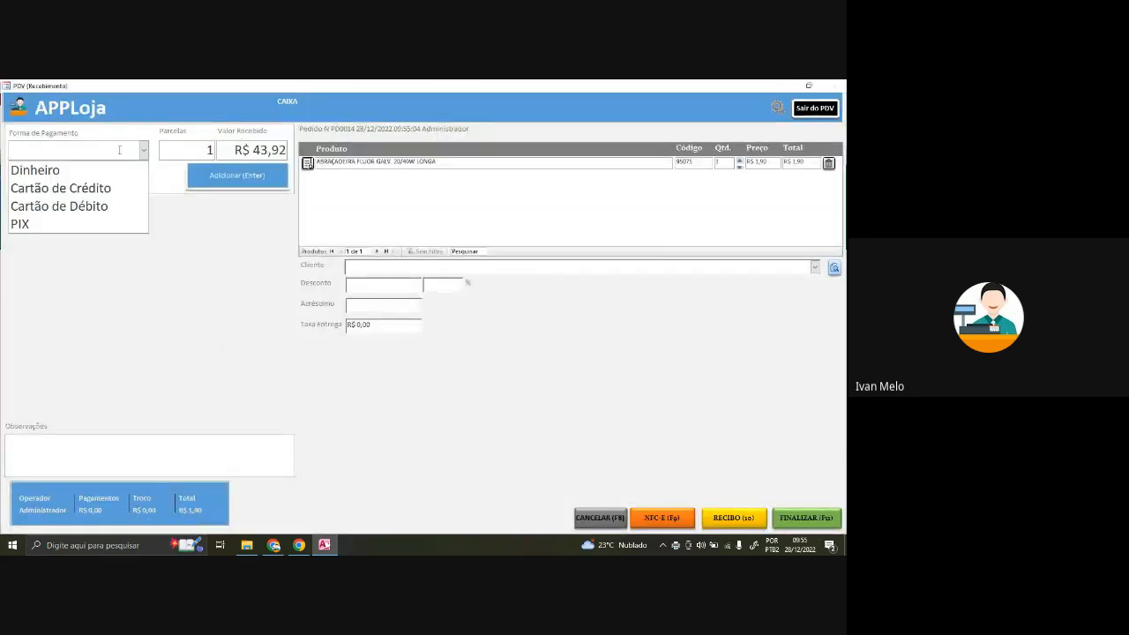
click(36, 170)
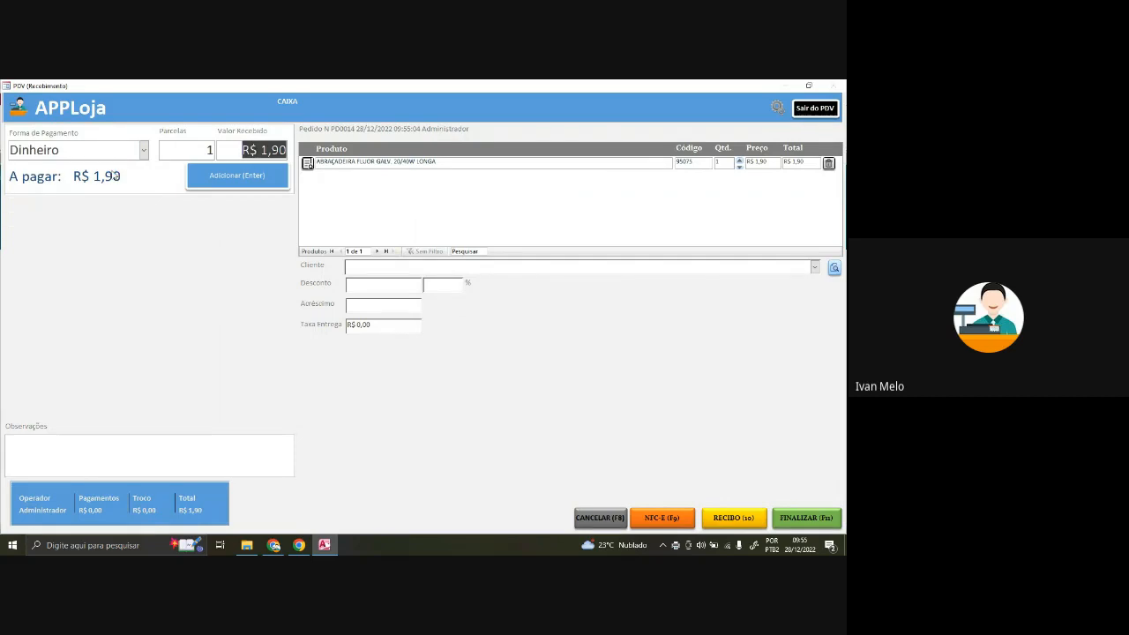
text(1)
key(Return)
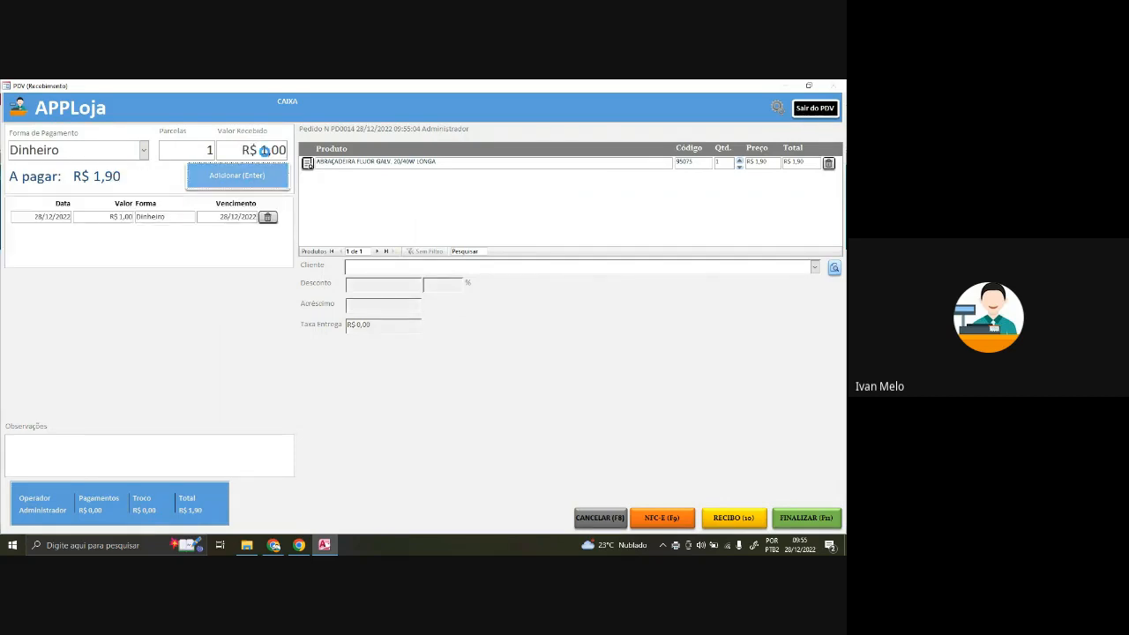
click(143, 151)
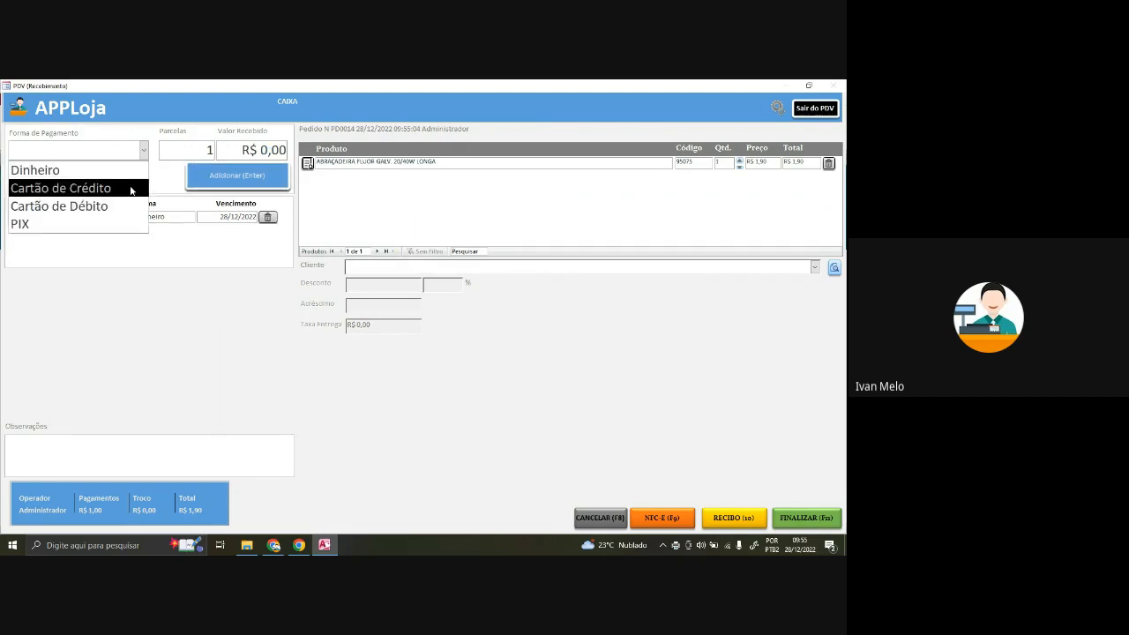
click(131, 187)
click(237, 176)
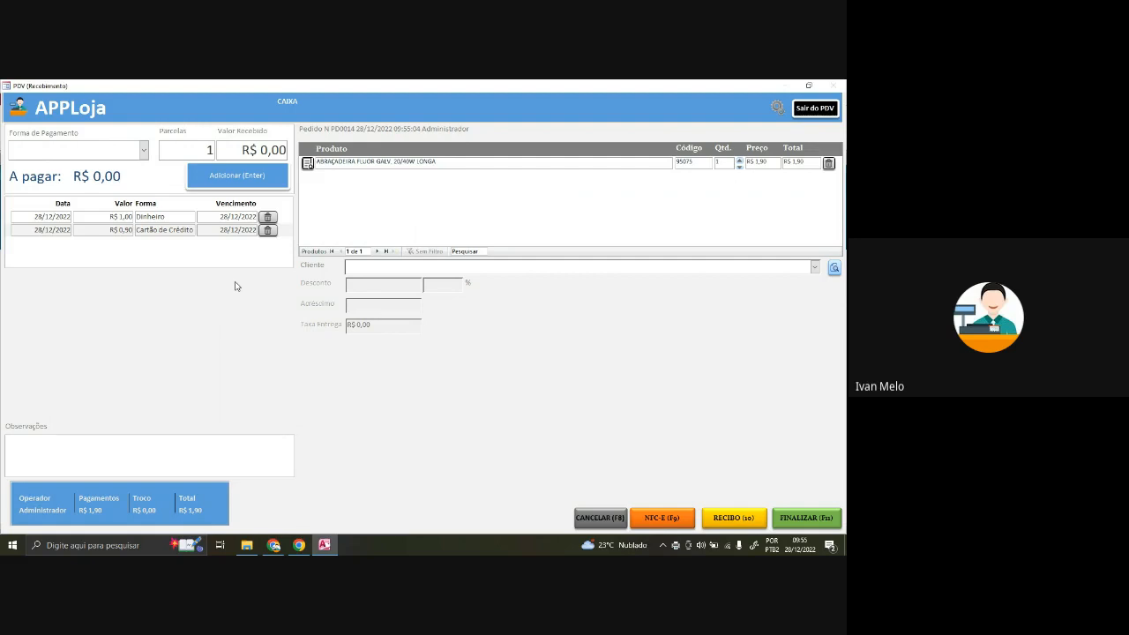
click(271, 220)
click(272, 220)
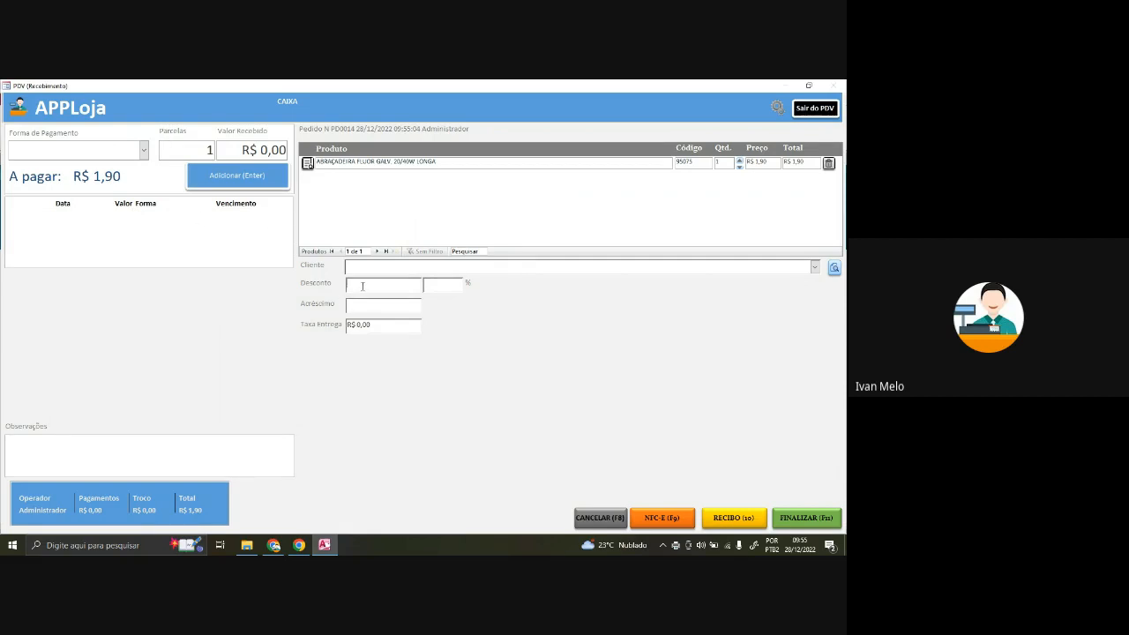
- Set a R$ 0,10 discount after a too-large discount is rejected
key(Tab)
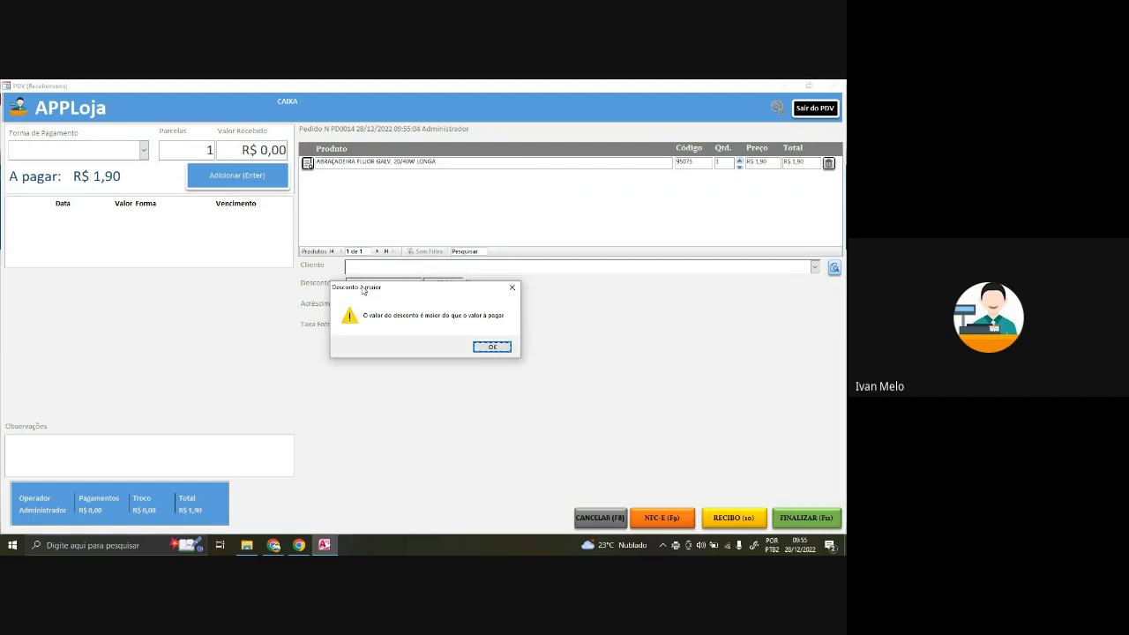
click(499, 346)
click(388, 283)
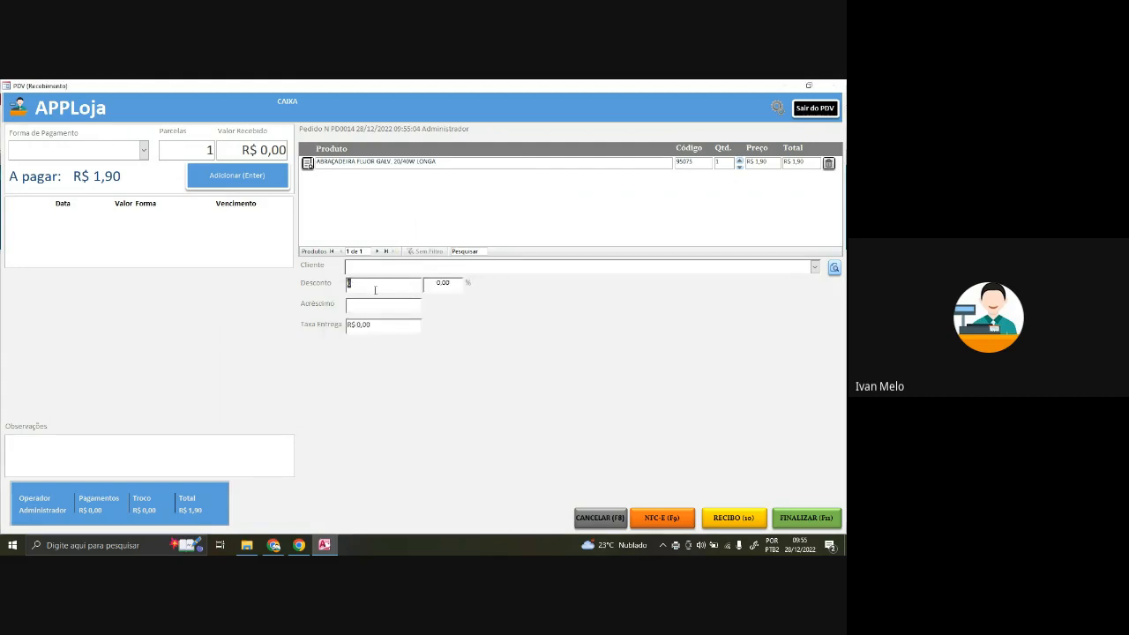
key(Tab)
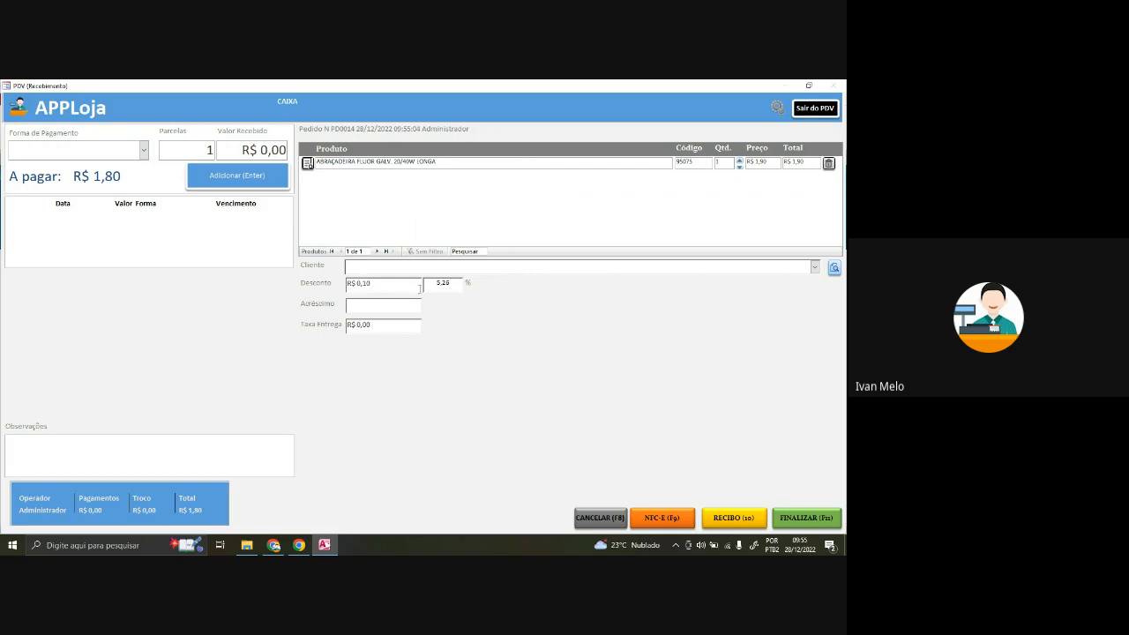
click(375, 283)
click(385, 304)
- Add a R$ 3,00 surcharge and a R$ 10,00 delivery fee
text(3)
key(Tab)
drag(387, 311, 339, 311)
key(Tab)
text(10)
key(shift+Tab)
click(381, 288)
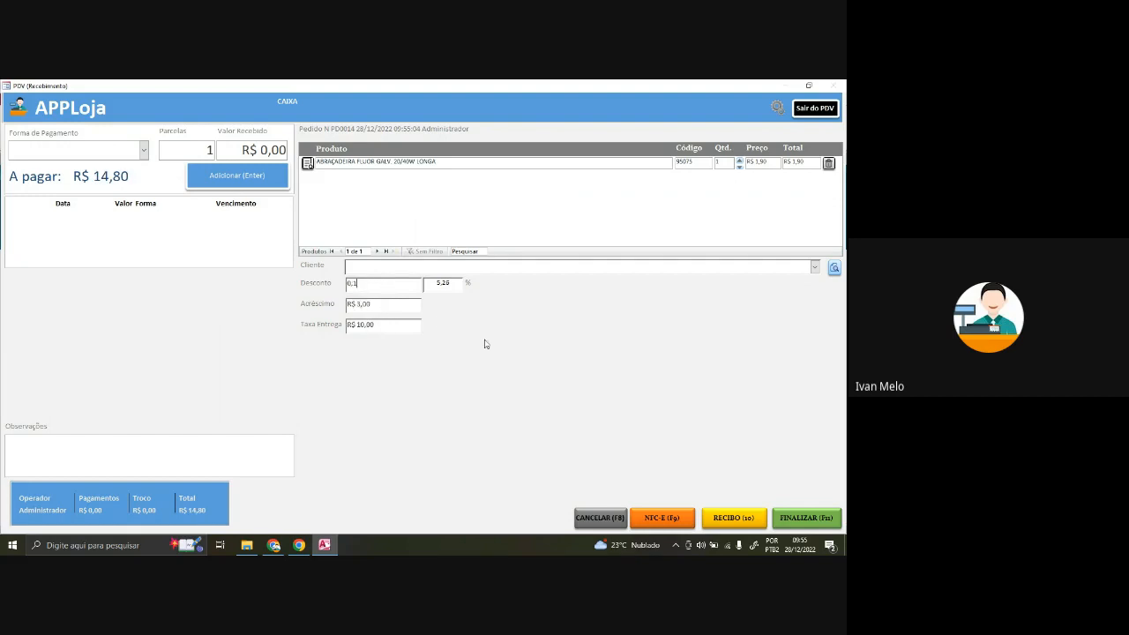
- Split the payment into R$ 10,00 Dinheiro and R$ 4,80 Cartão de Crédito
click(145, 151)
click(135, 174)
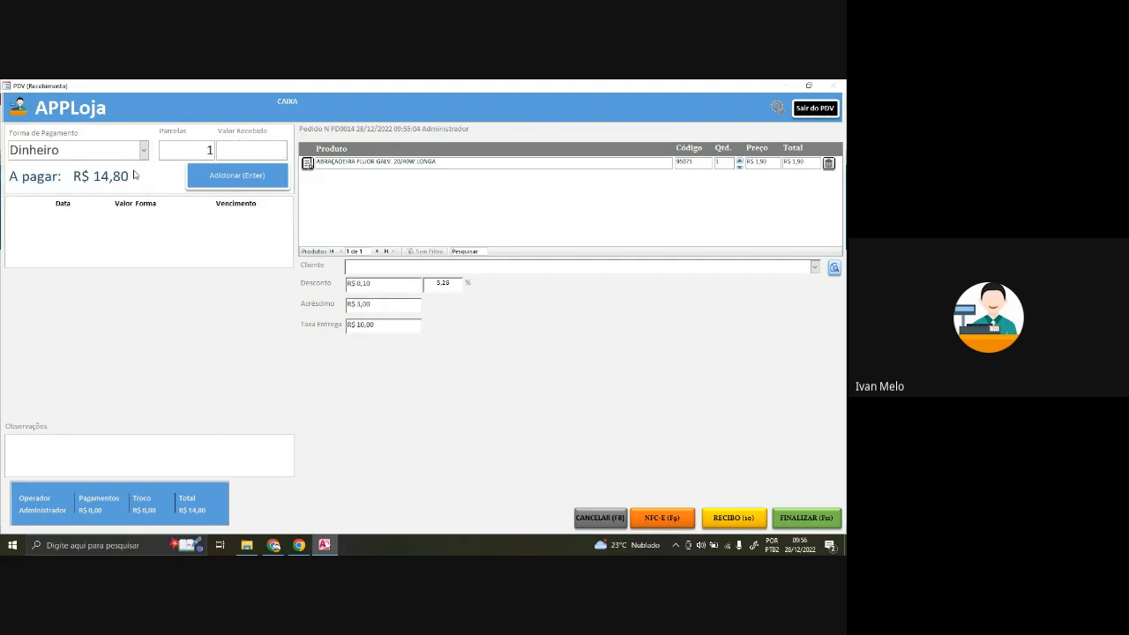
text(10)
key(Tab)
key(Return)
click(144, 151)
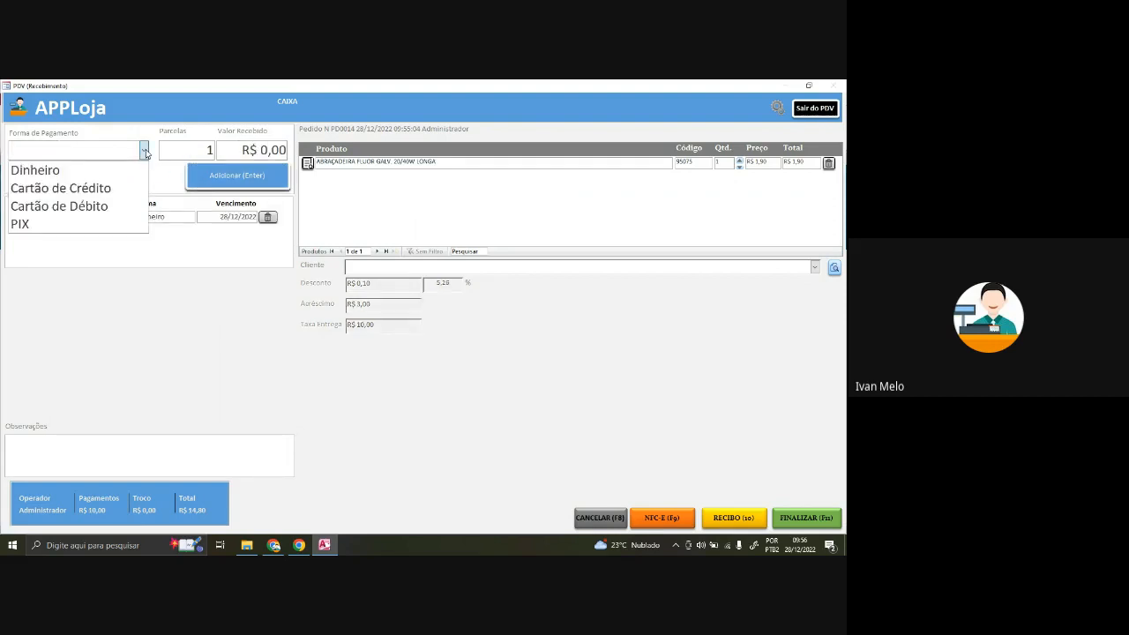
click(55, 186)
click(234, 186)
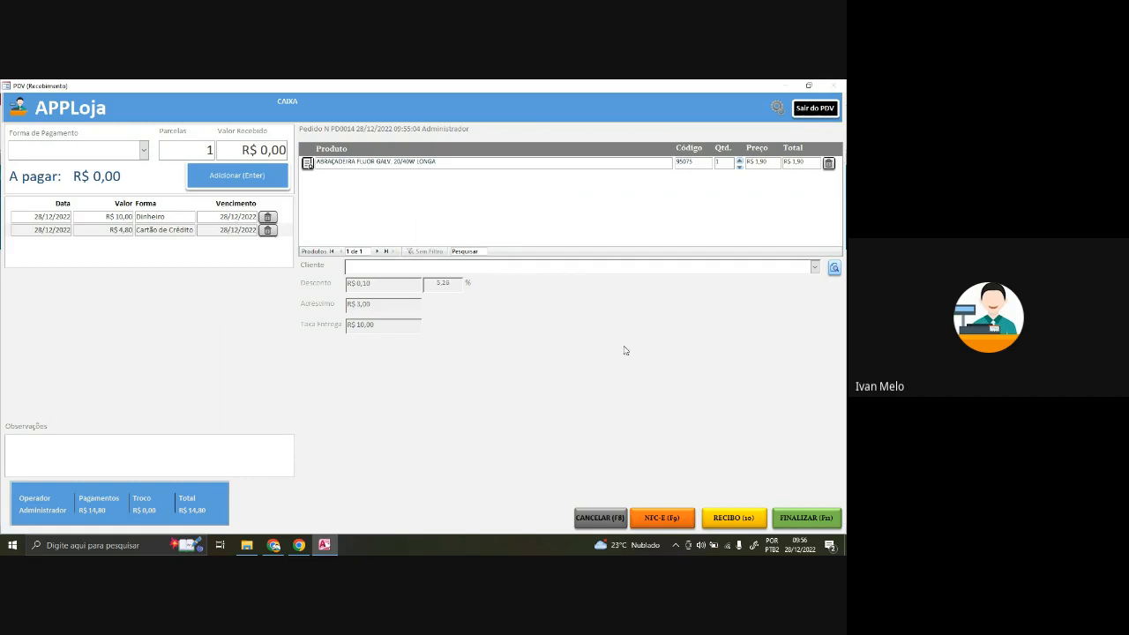
- Finalize the R$ 14,80 sale and start a new order with one ABRAÇADEIRA FLUOR GALV
click(782, 519)
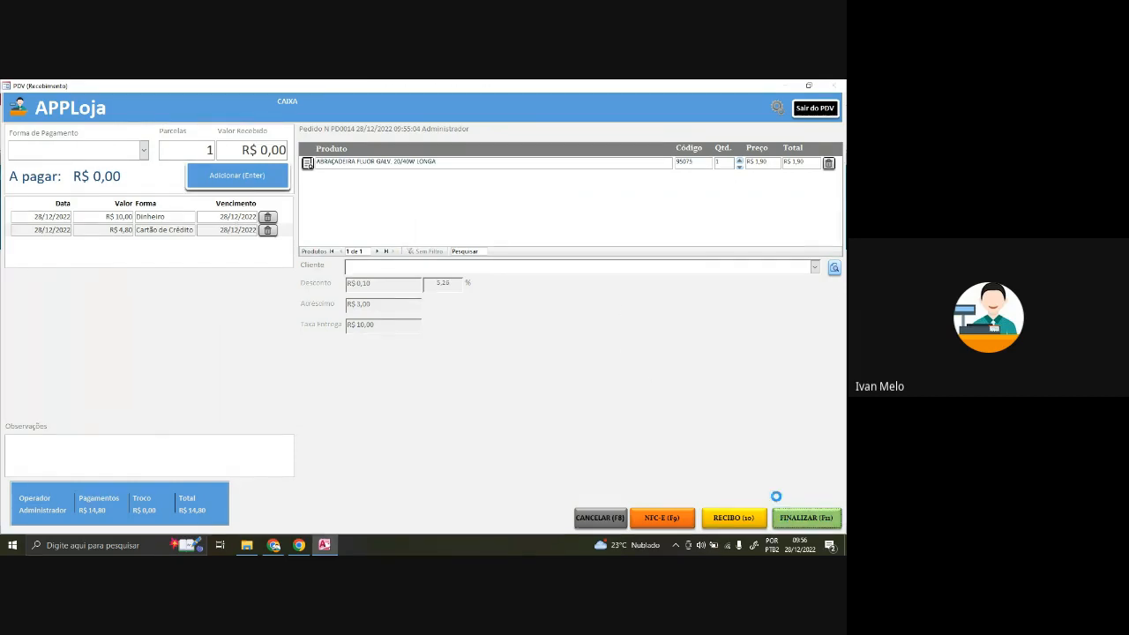
click(209, 151)
click(205, 167)
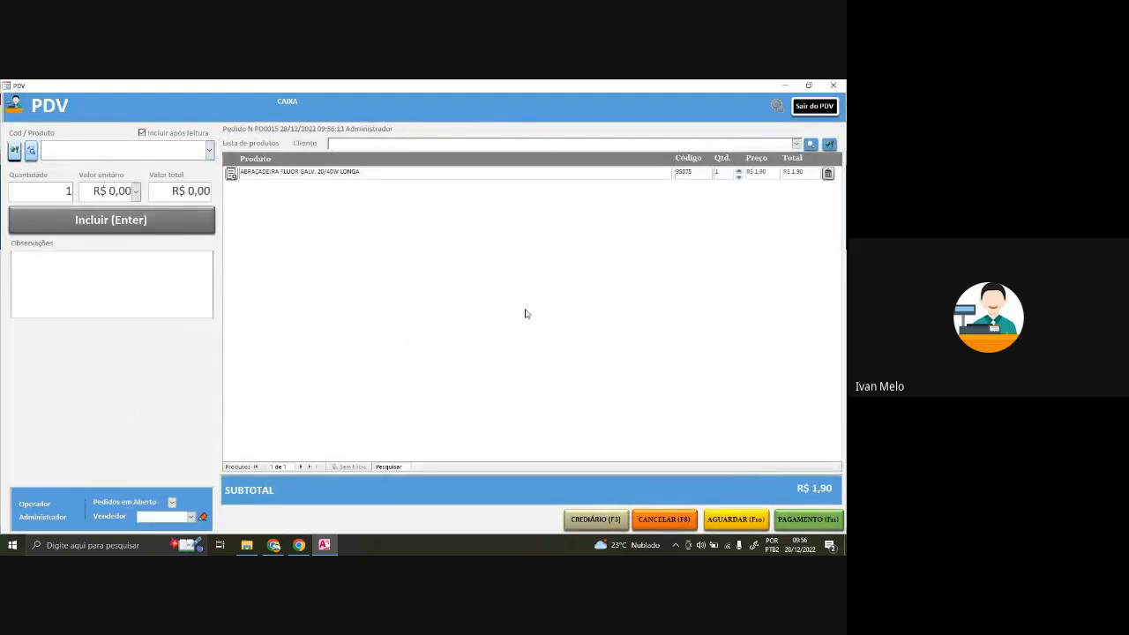
- Bring up payment for the new R$ 1,90 order and dismiss the out-of-paper notification
click(809, 520)
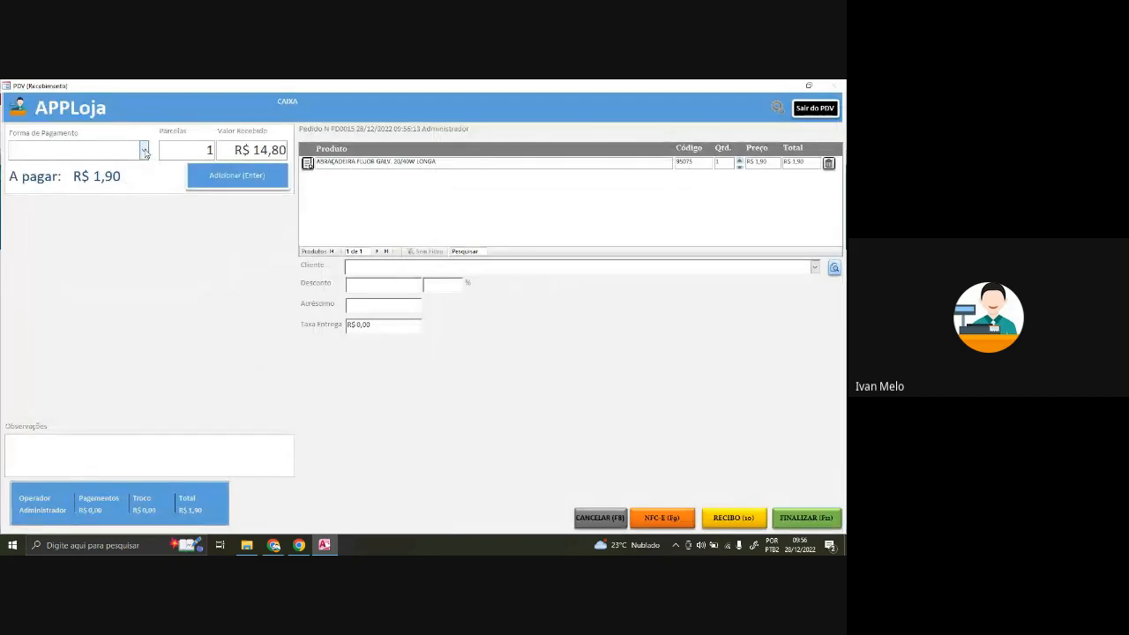
click(144, 152)
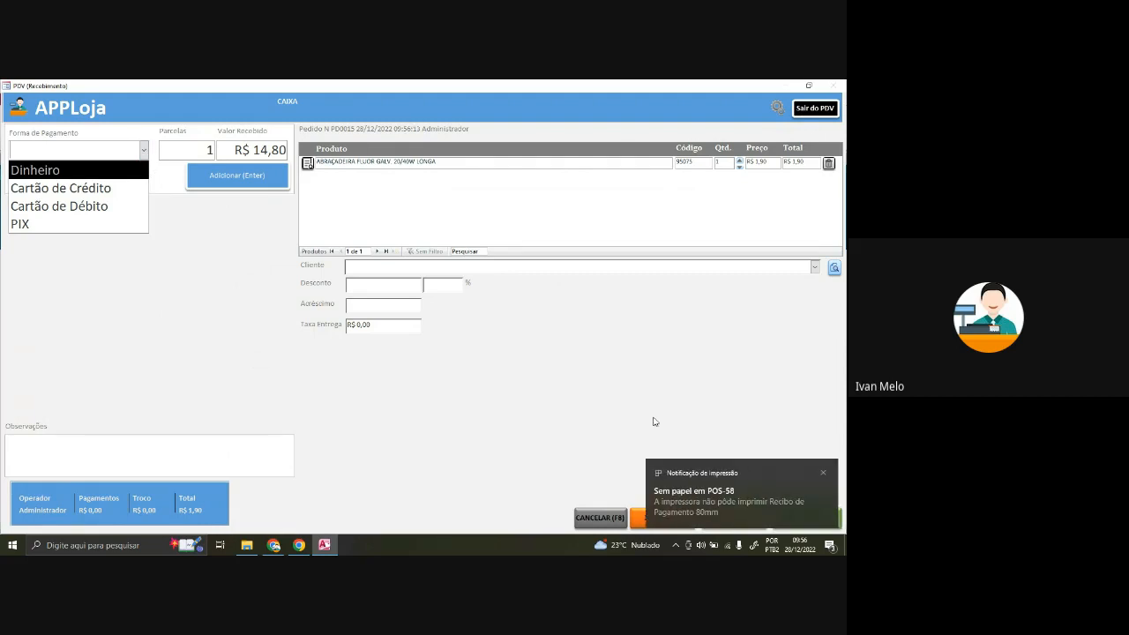
click(823, 473)
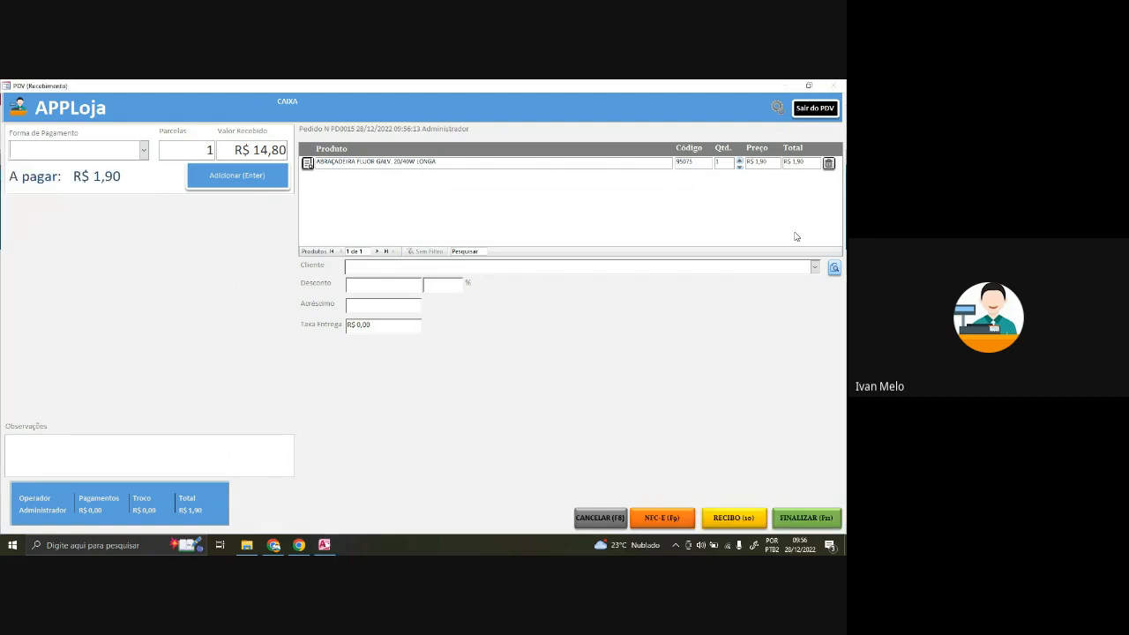
- Add Mercado Pago and Caixa Economica as bank accounts in the payment configuration
click(777, 108)
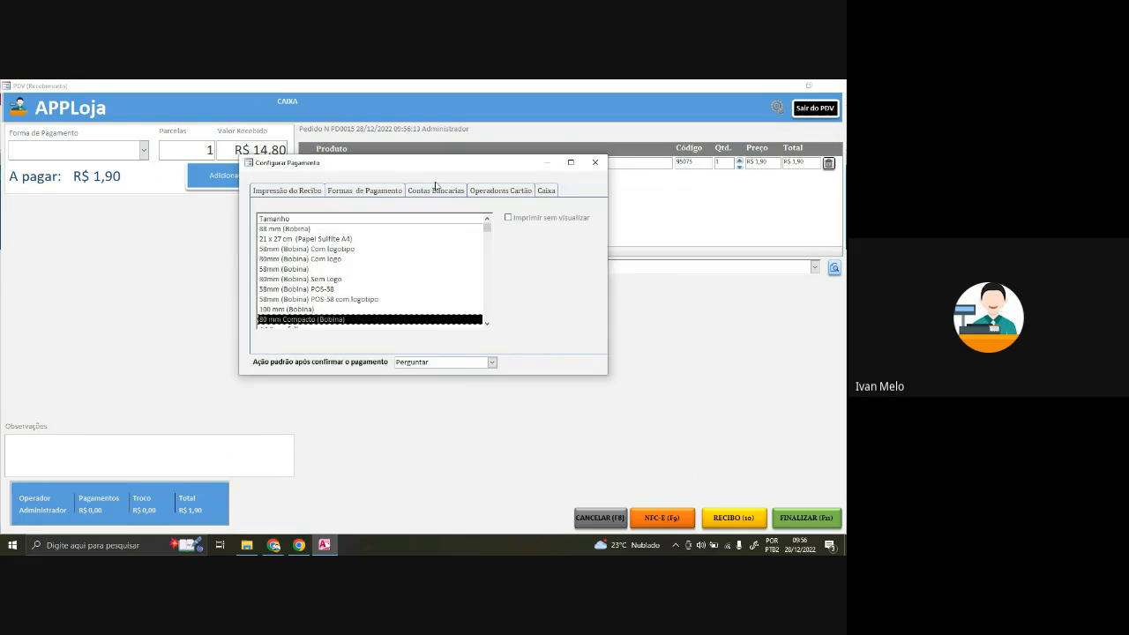
drag(458, 168, 499, 193)
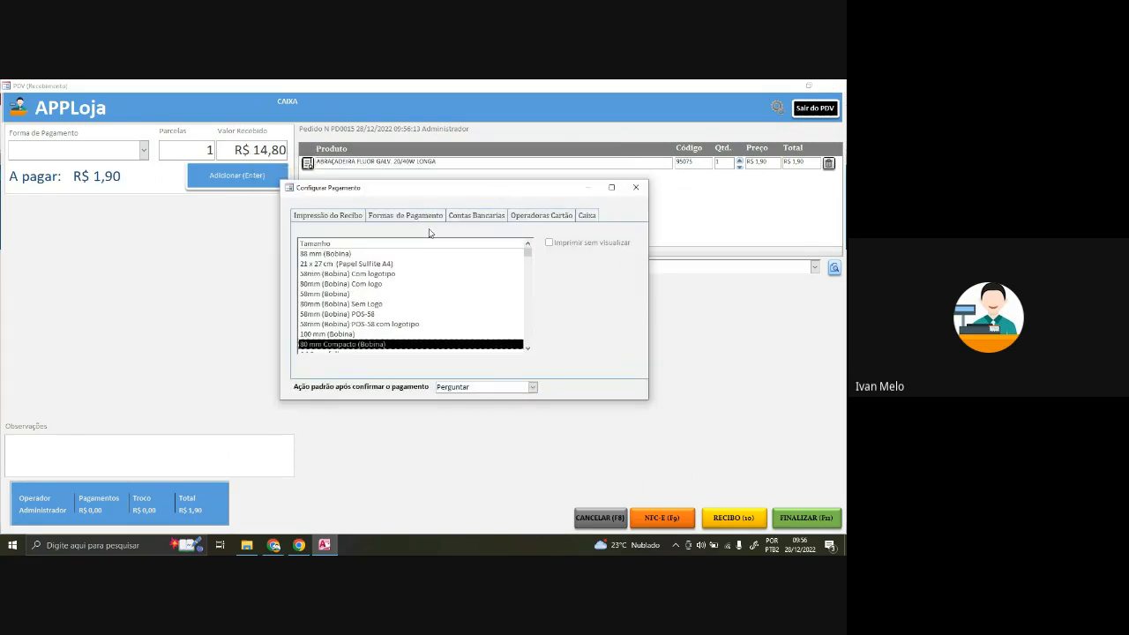
click(477, 216)
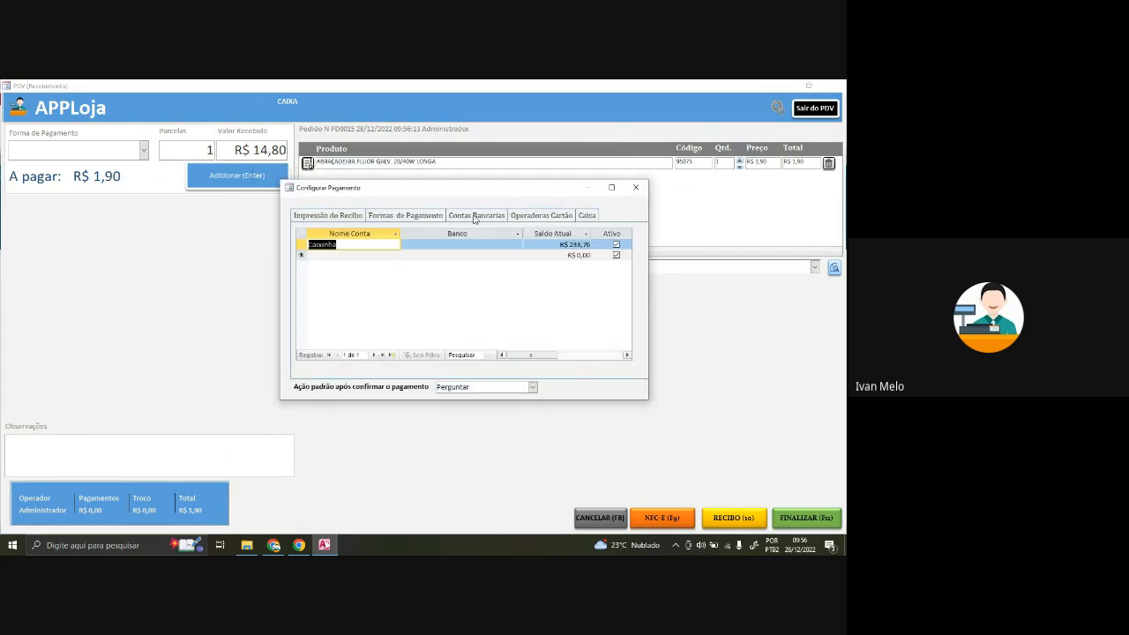
click(348, 256)
drag(344, 245, 308, 258)
click(372, 255)
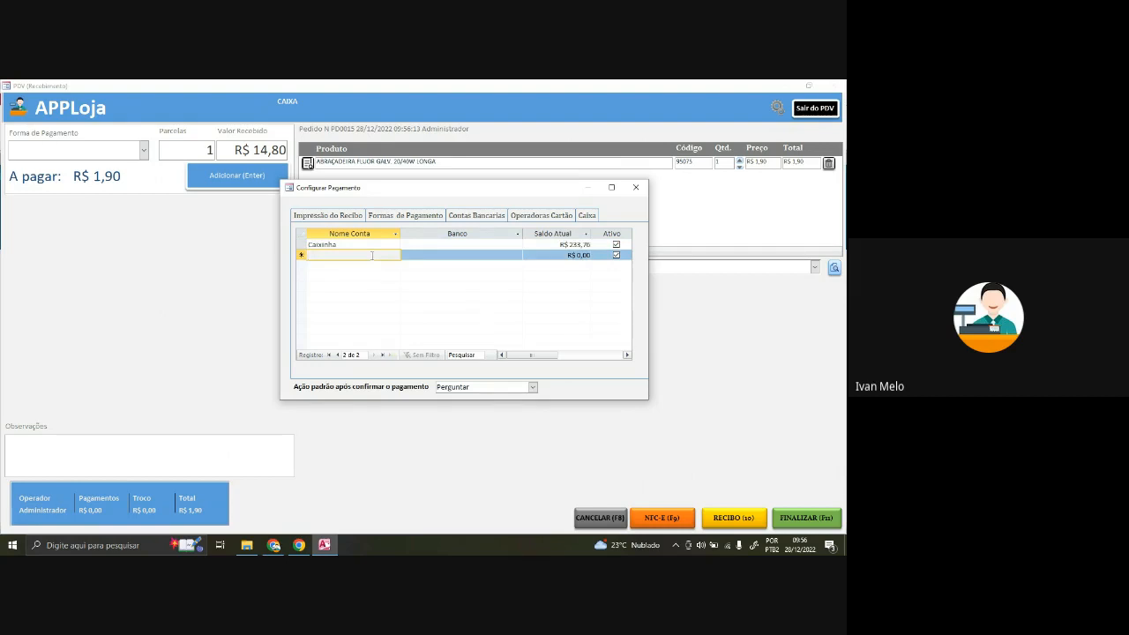
text(Mercado Pago)
key(Down)
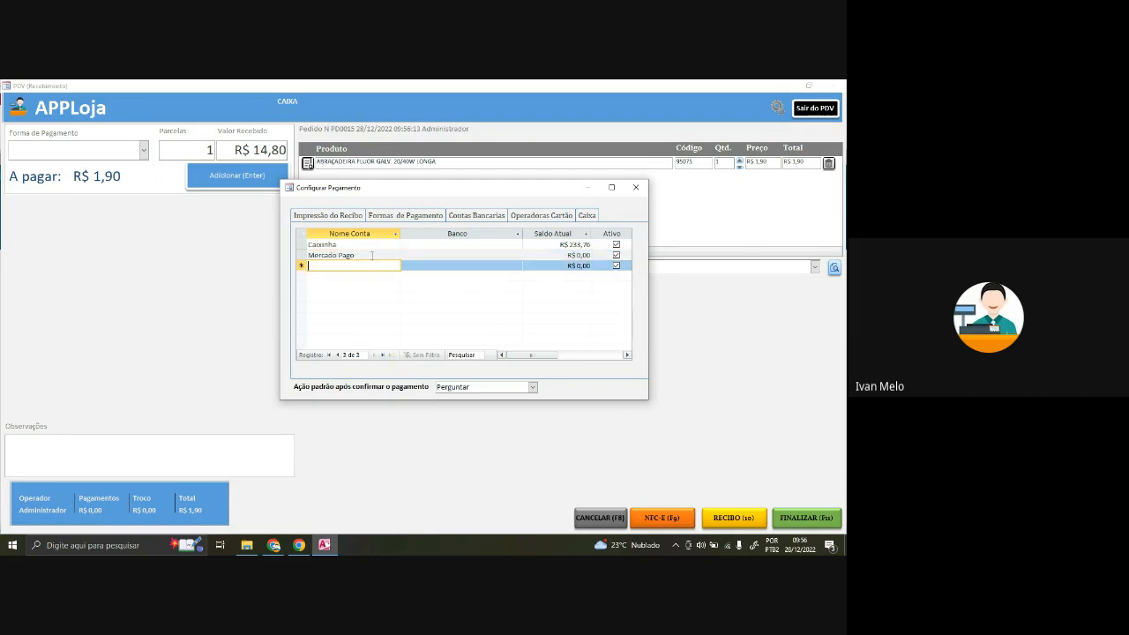
text(Caixa Economica)
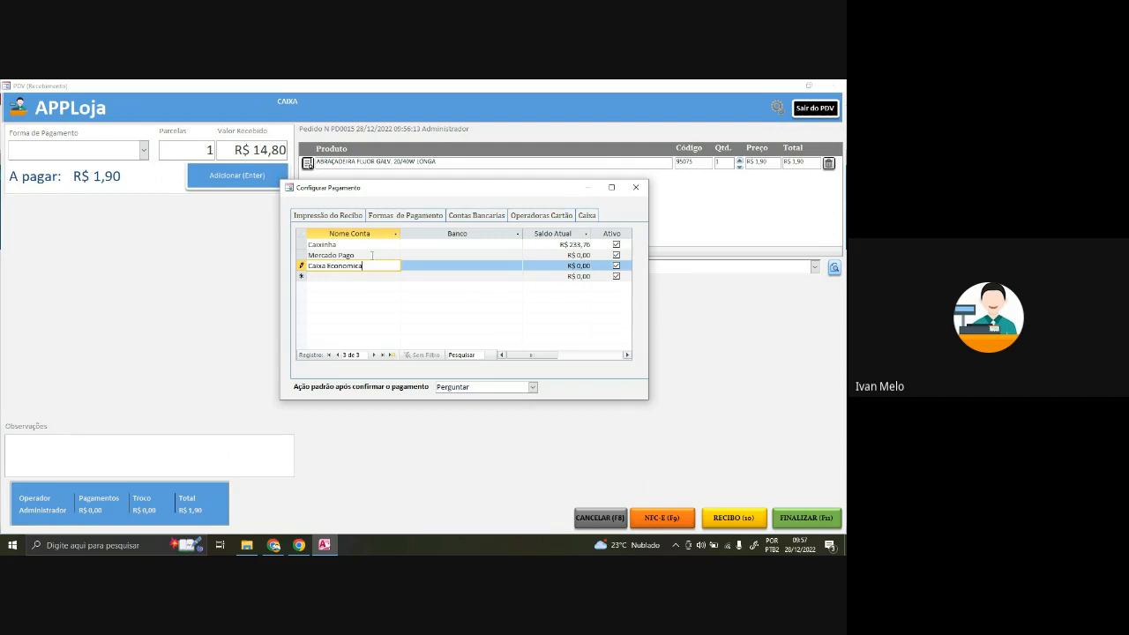
key(Down)
click(380, 266)
key(Down)
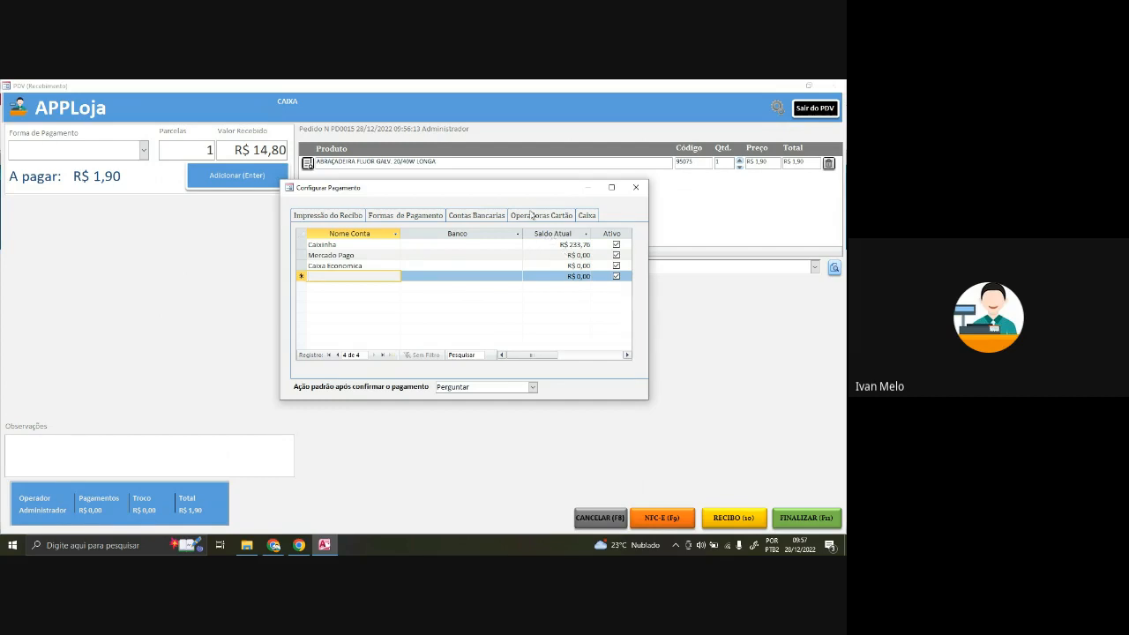
- Set current balances: Mercado Pago 30 and Caixa Economica R$ 200,00
click(556, 257)
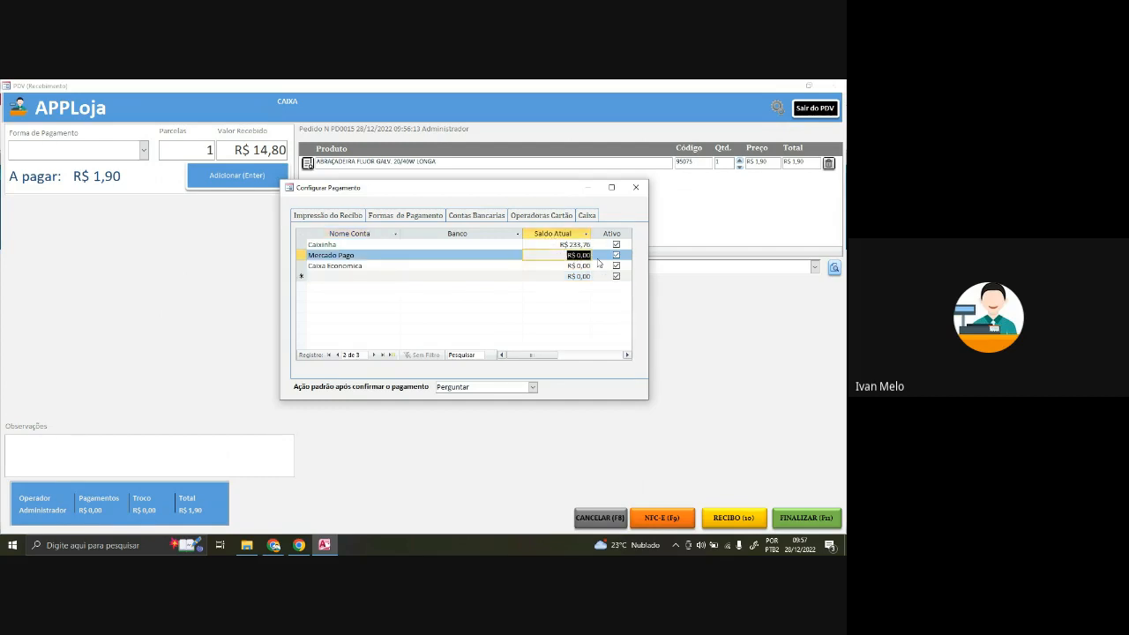
text(30)
key(Down)
text(2)
key(Return)
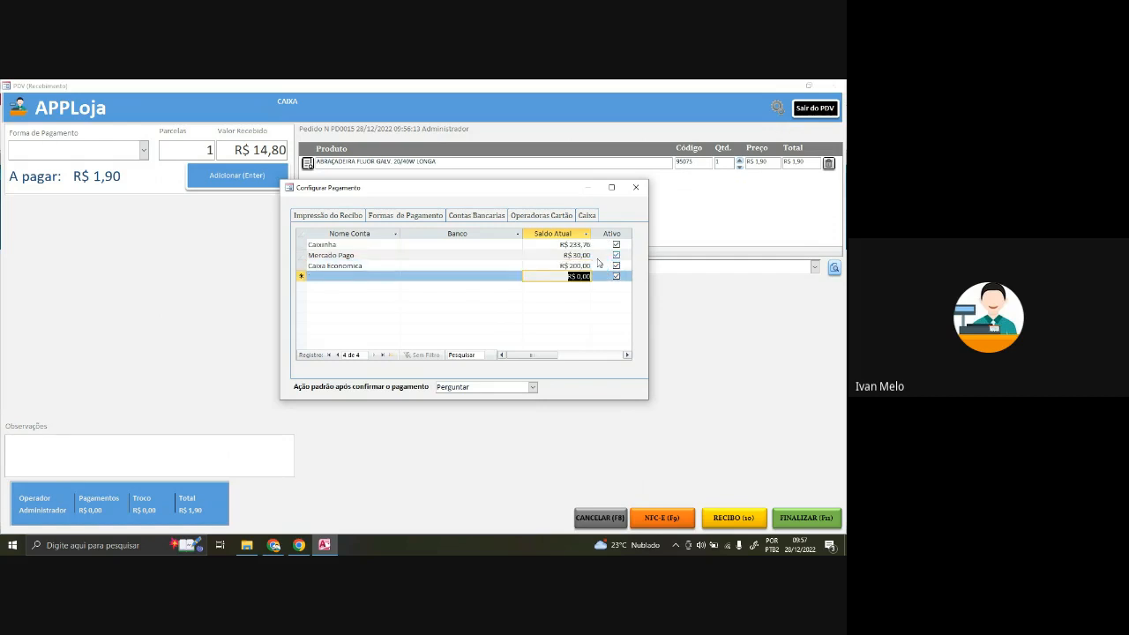
click(579, 245)
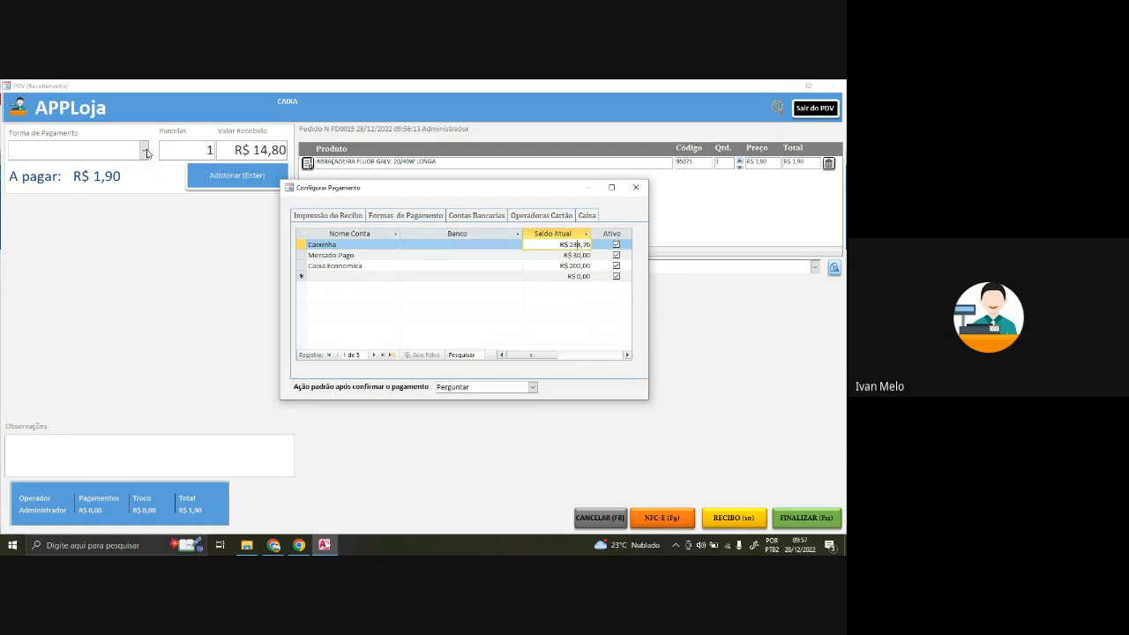
drag(558, 247, 592, 247)
click(559, 256)
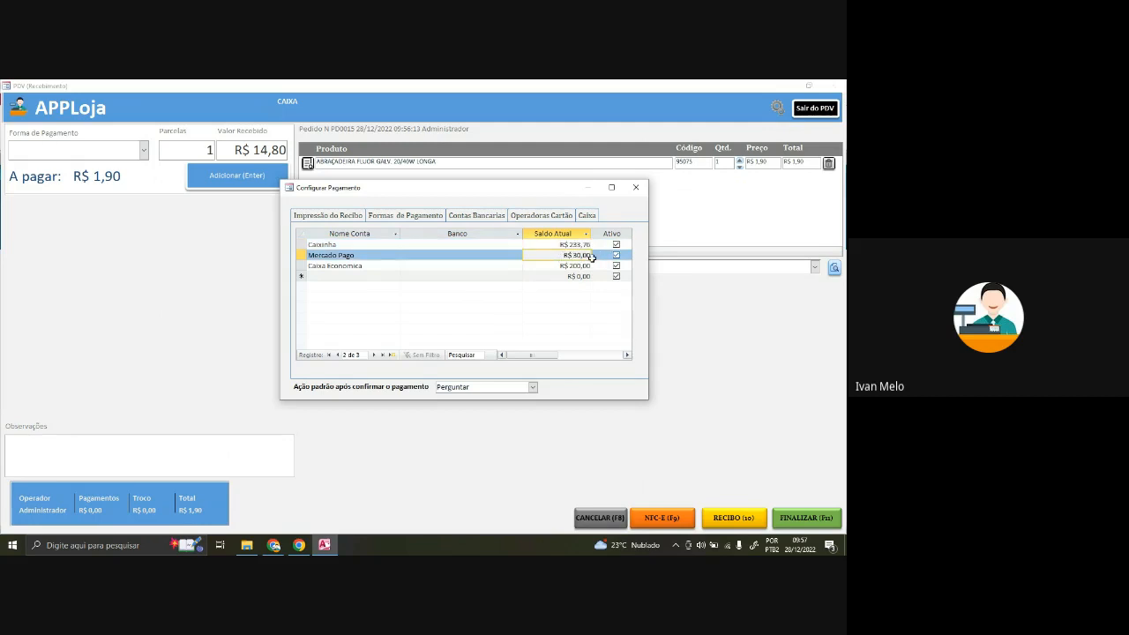
mouse_move(553, 353)
mouse_down()
mouse_move(574, 356)
mouse_move(549, 356)
mouse_up()
- Set Mercado Pago as the default account for Cartão de Crédito and Cartão de Débito
click(407, 217)
click(417, 262)
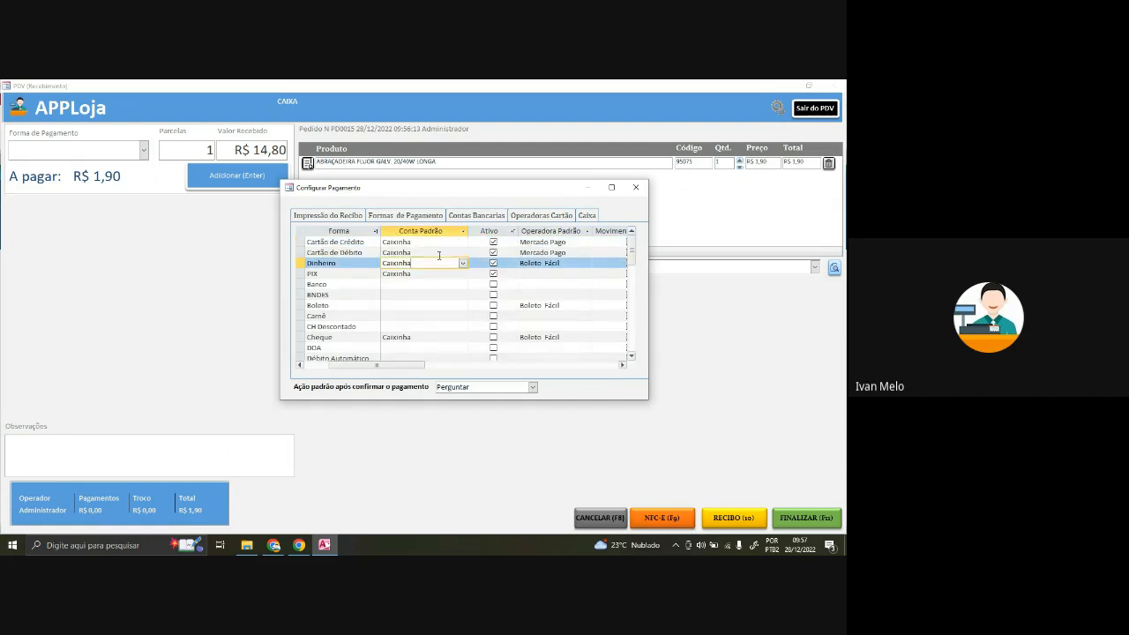
click(455, 242)
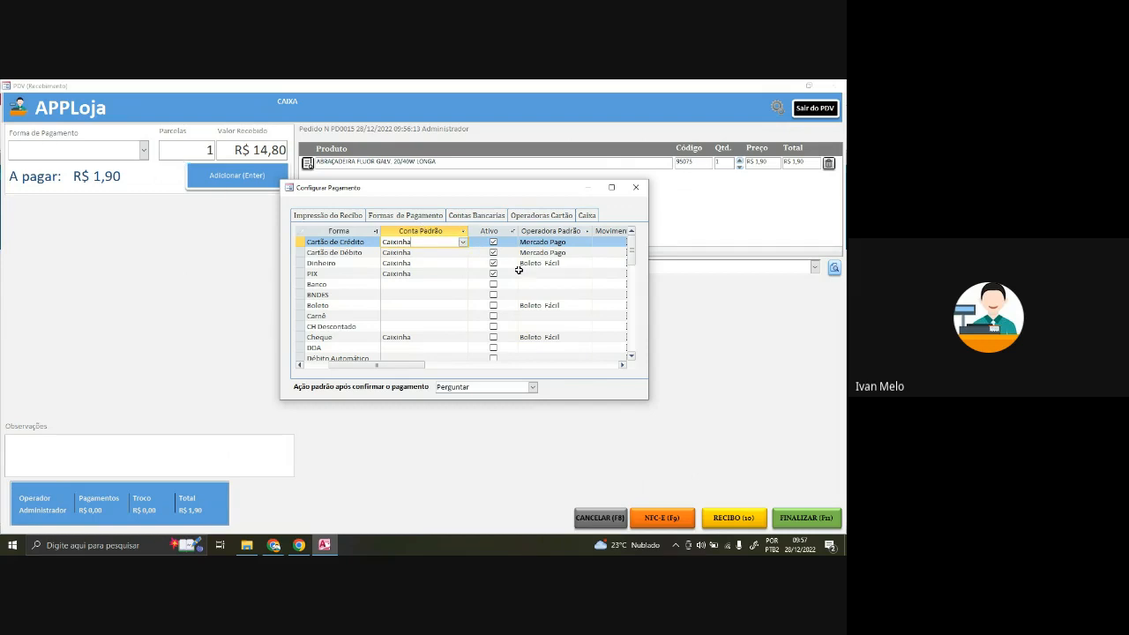
click(463, 242)
click(458, 258)
click(463, 252)
click(466, 273)
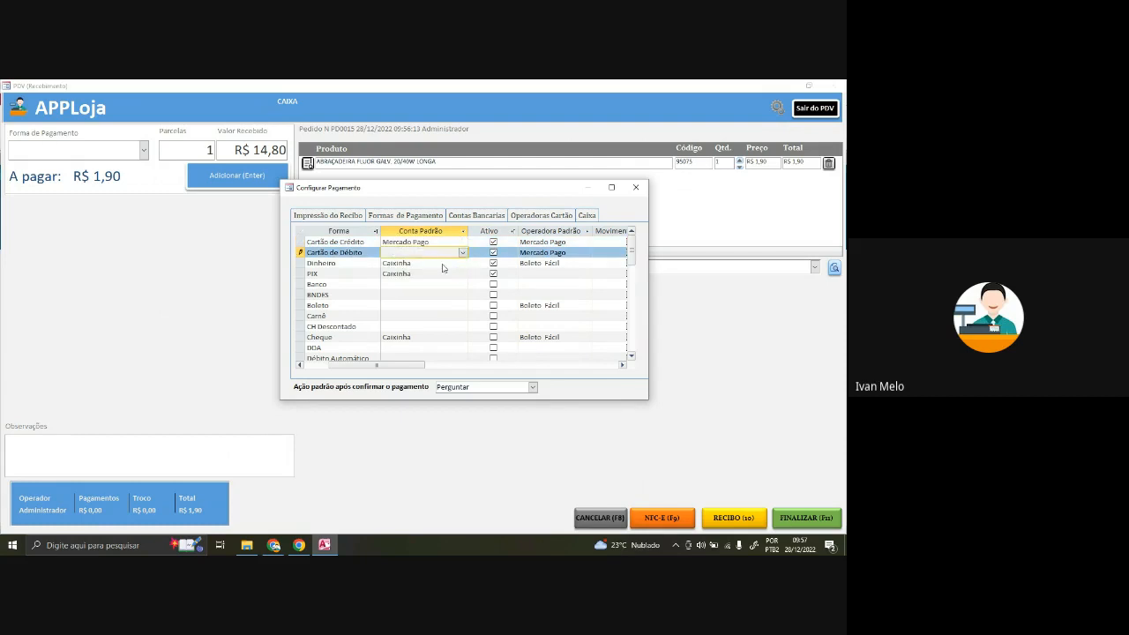
click(446, 263)
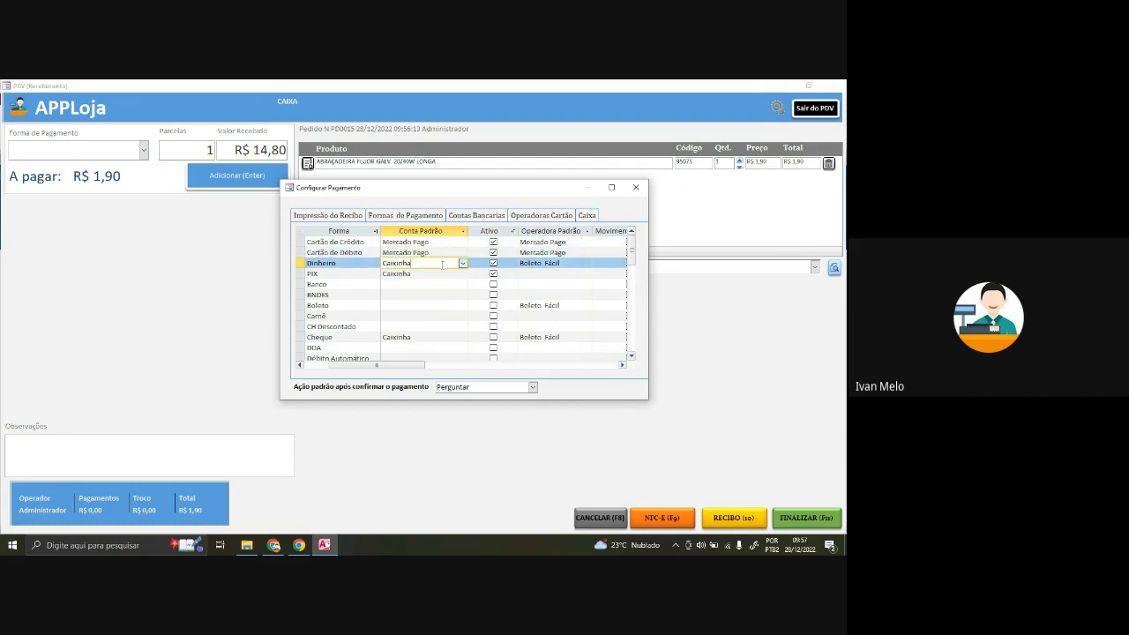
- Set Caixa Economica as PIX's default account and dismiss the WhatsApp notification
click(455, 274)
click(462, 274)
click(458, 301)
click(446, 264)
click(444, 242)
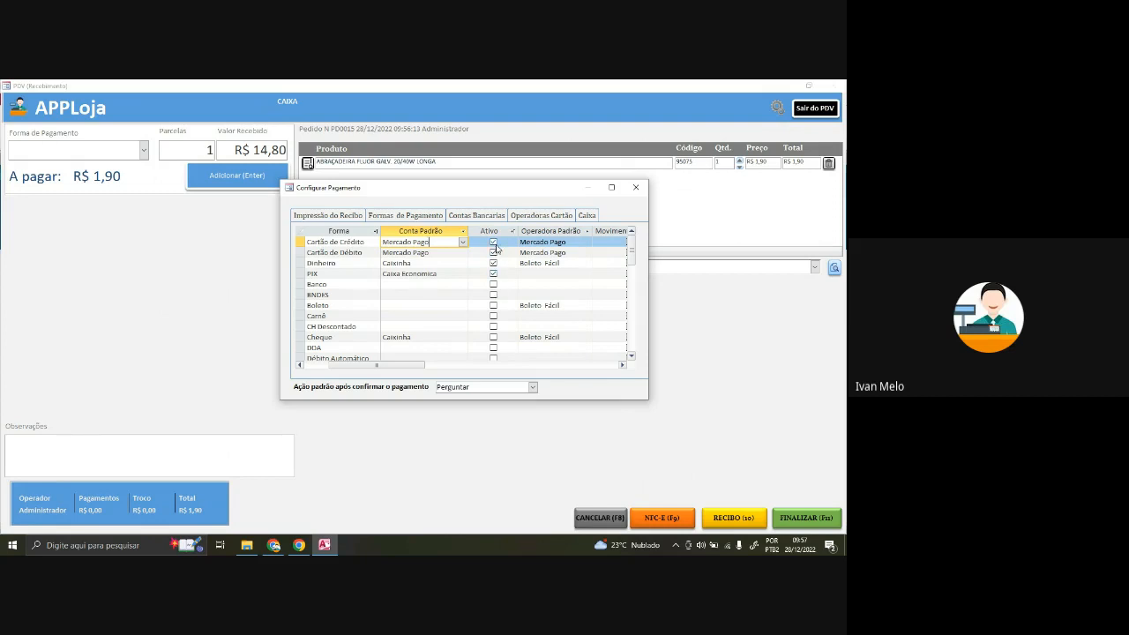
scroll(496, 289, down, 2)
scroll(495, 287, up, 2)
click(827, 407)
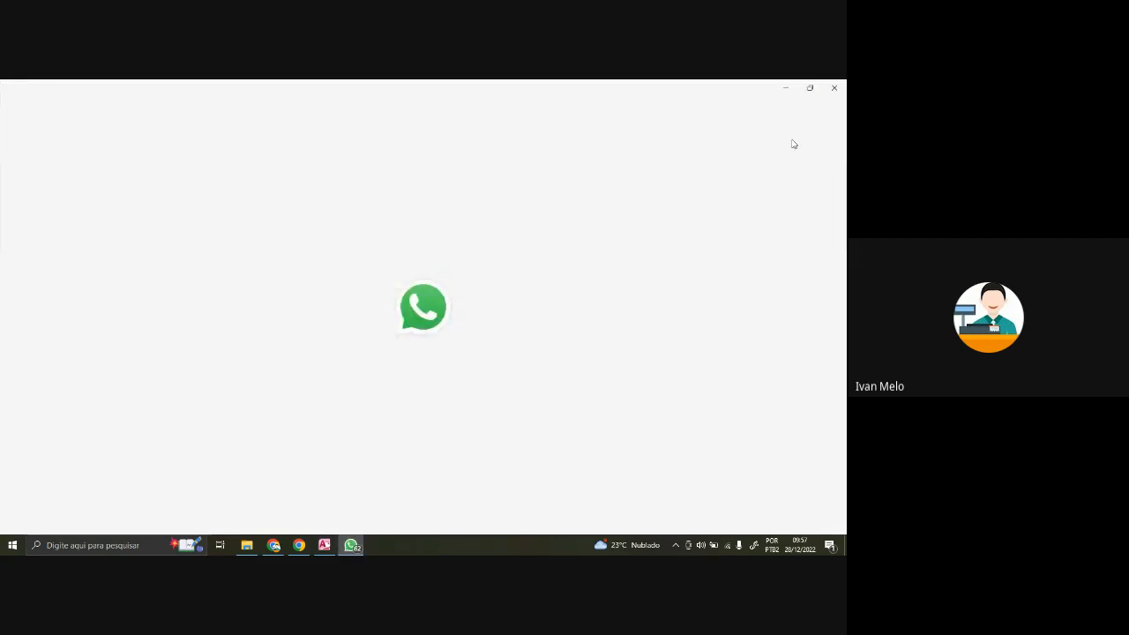
click(834, 88)
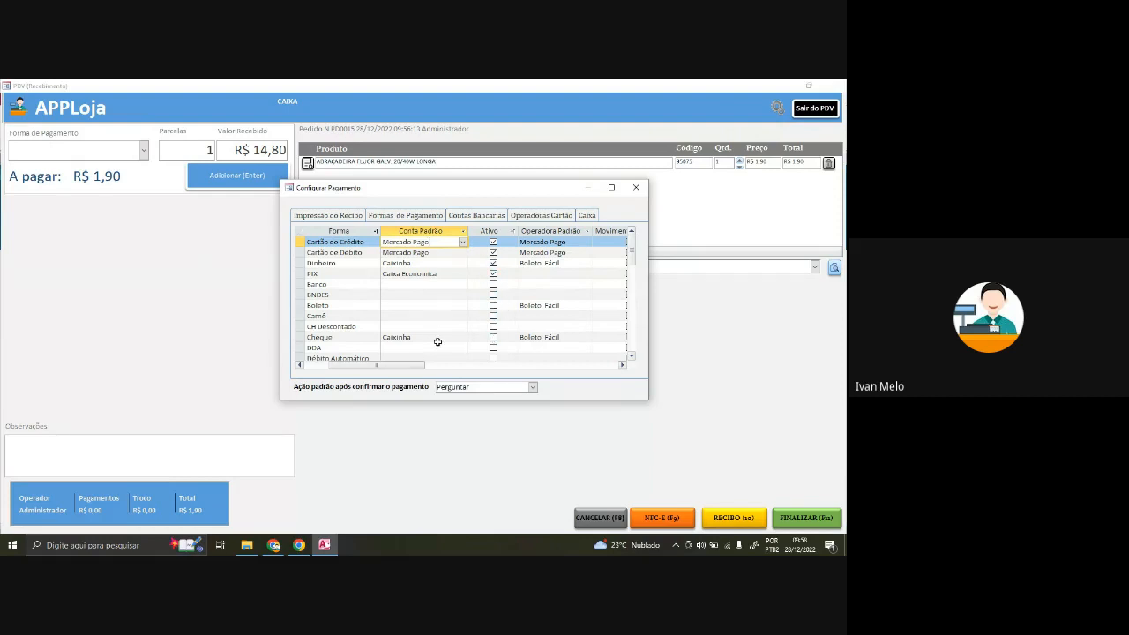
- Review the Operadoras Cartão list and the Caixa receipt paper-size settings
drag(408, 367, 363, 355)
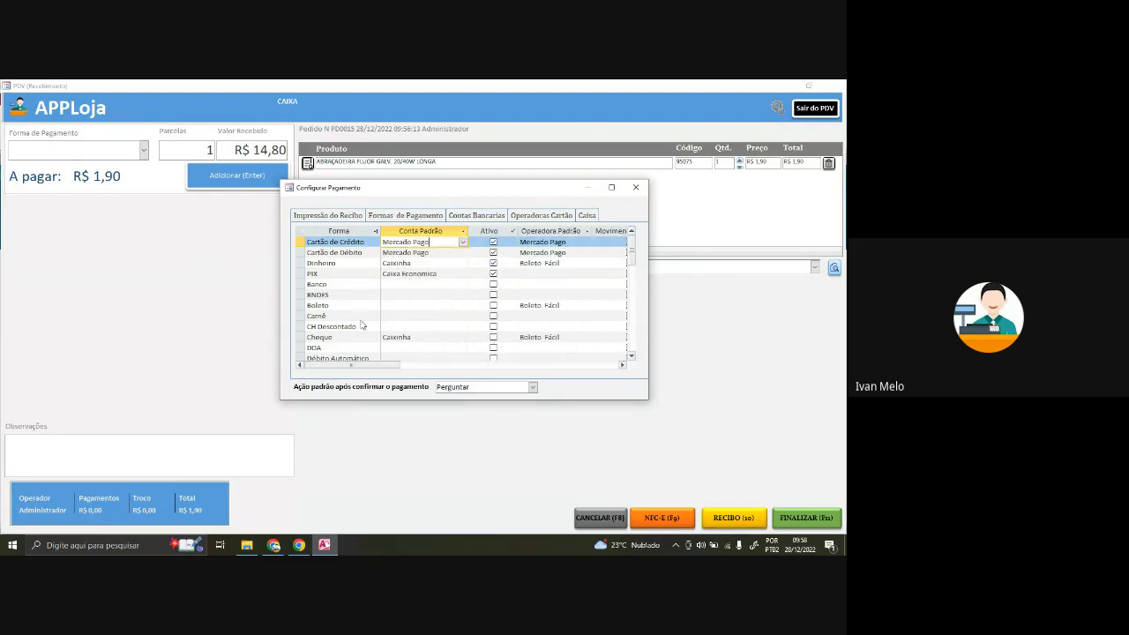
click(544, 217)
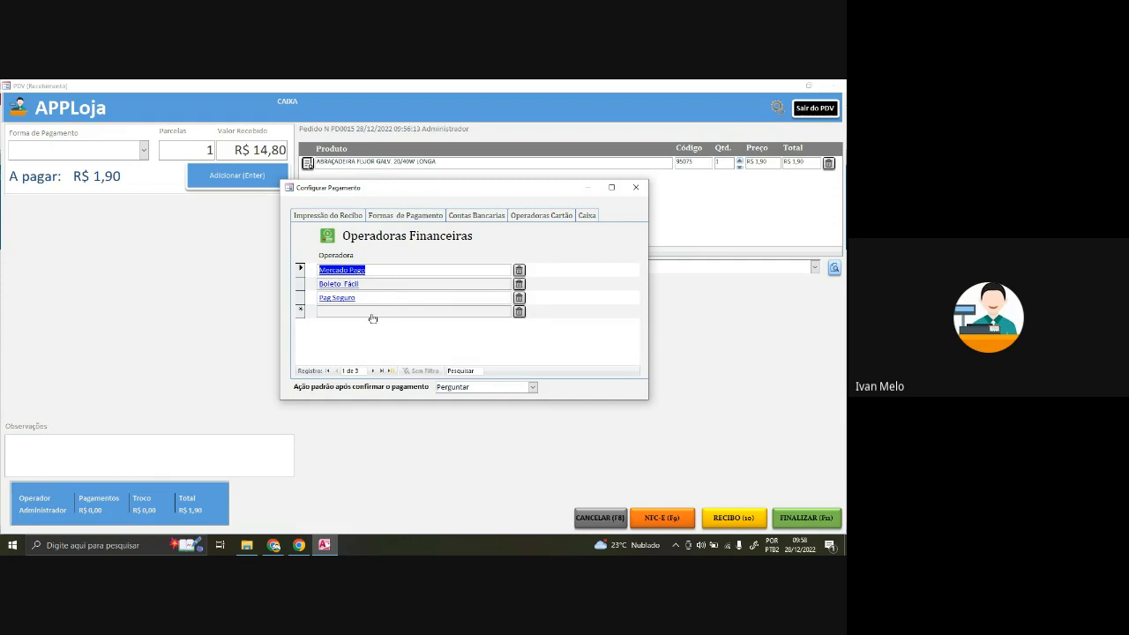
click(587, 217)
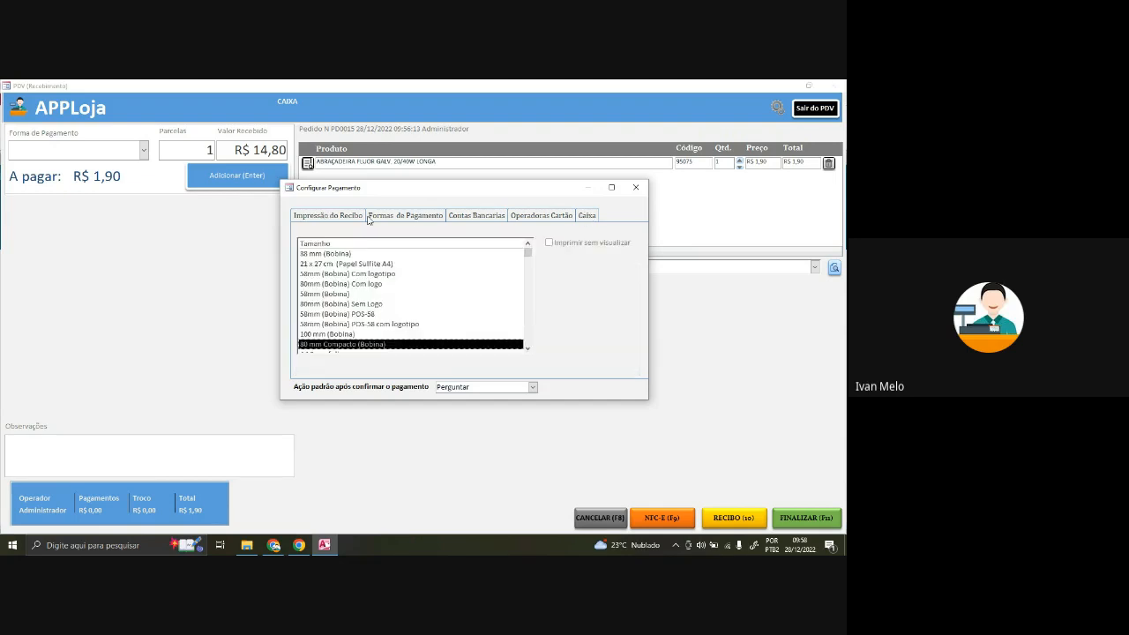
- Close the payment configuration, pay the R$ 1,90 in Dinheiro, and finalize the sale
click(636, 188)
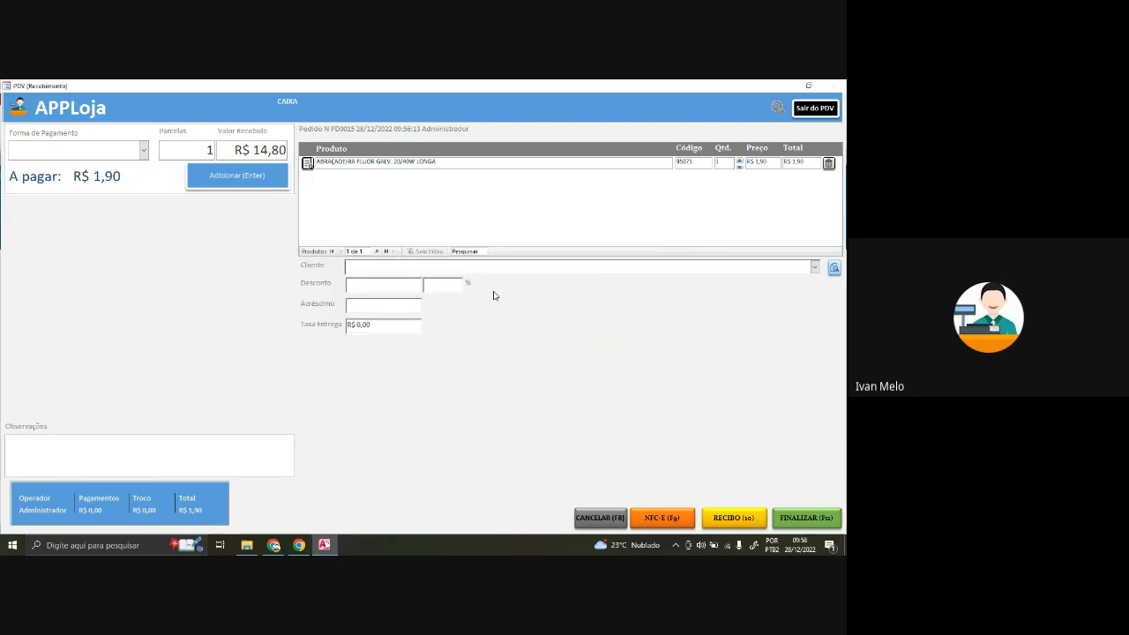
click(143, 150)
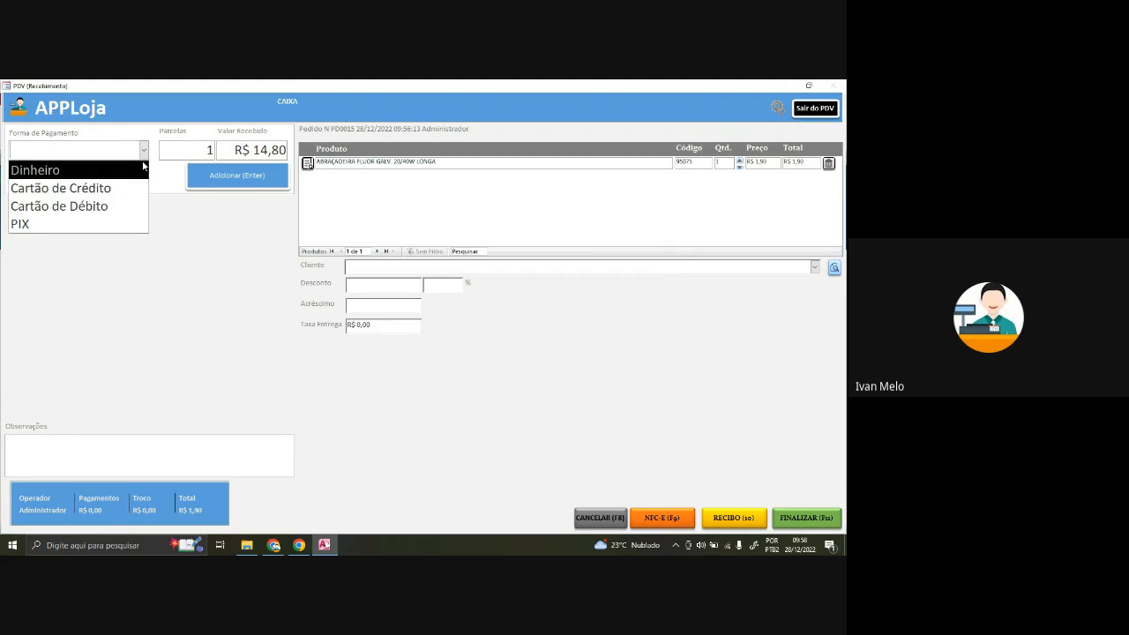
click(141, 170)
click(230, 175)
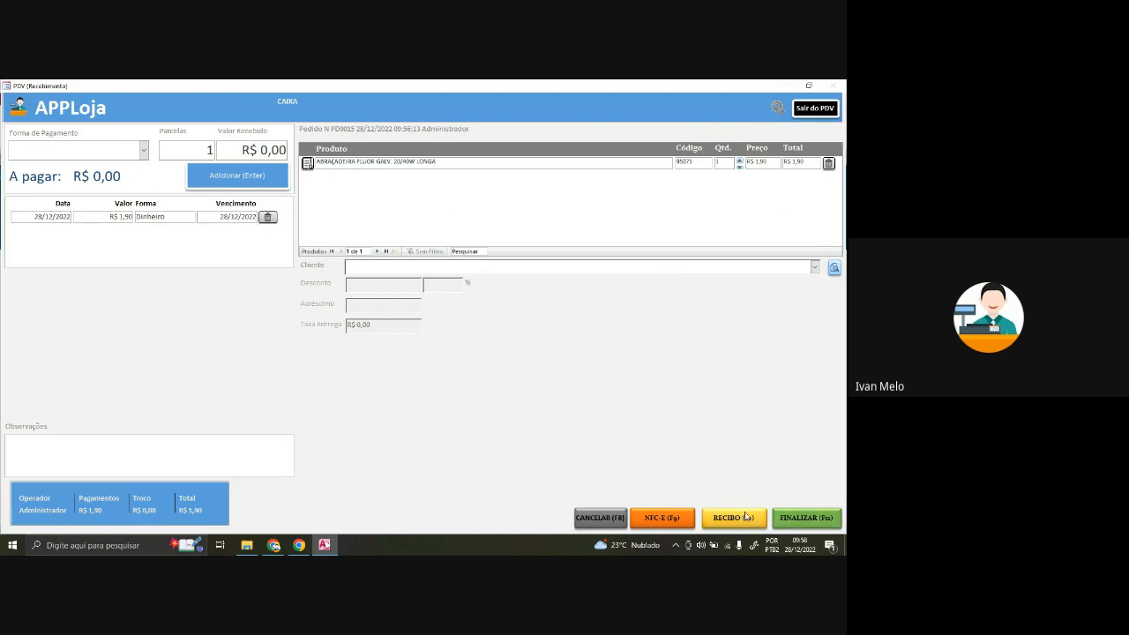
click(816, 517)
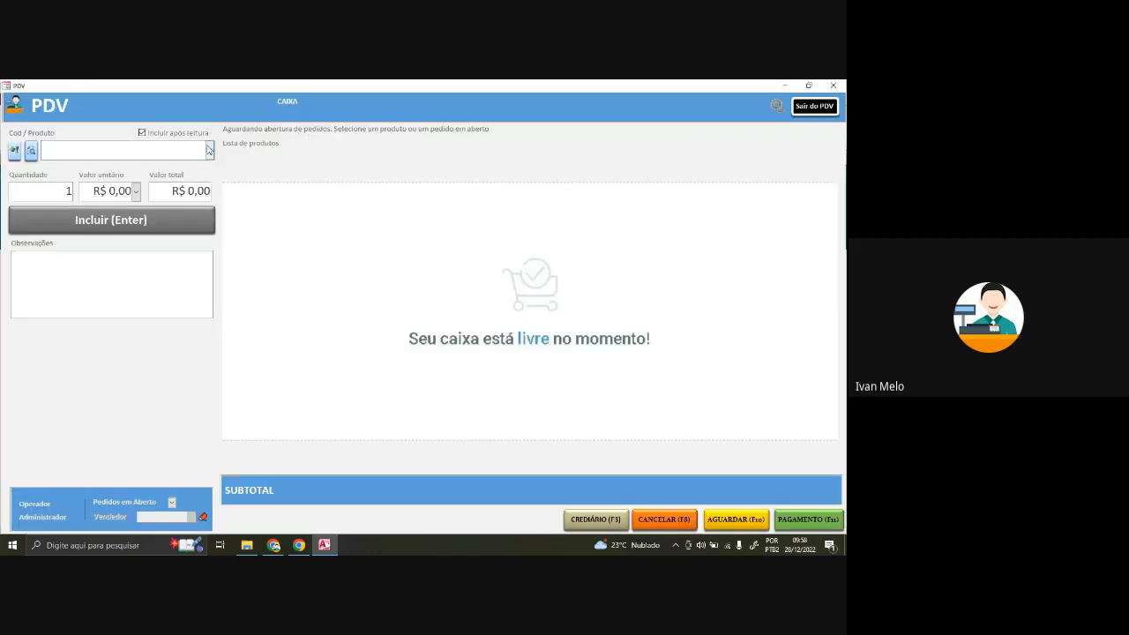
- Order ADAPTADOR BENJAMIN INVERTIDO 10A/20A and ADAPTADOR PINO CUBO for a customer, paying via Crediário
click(209, 150)
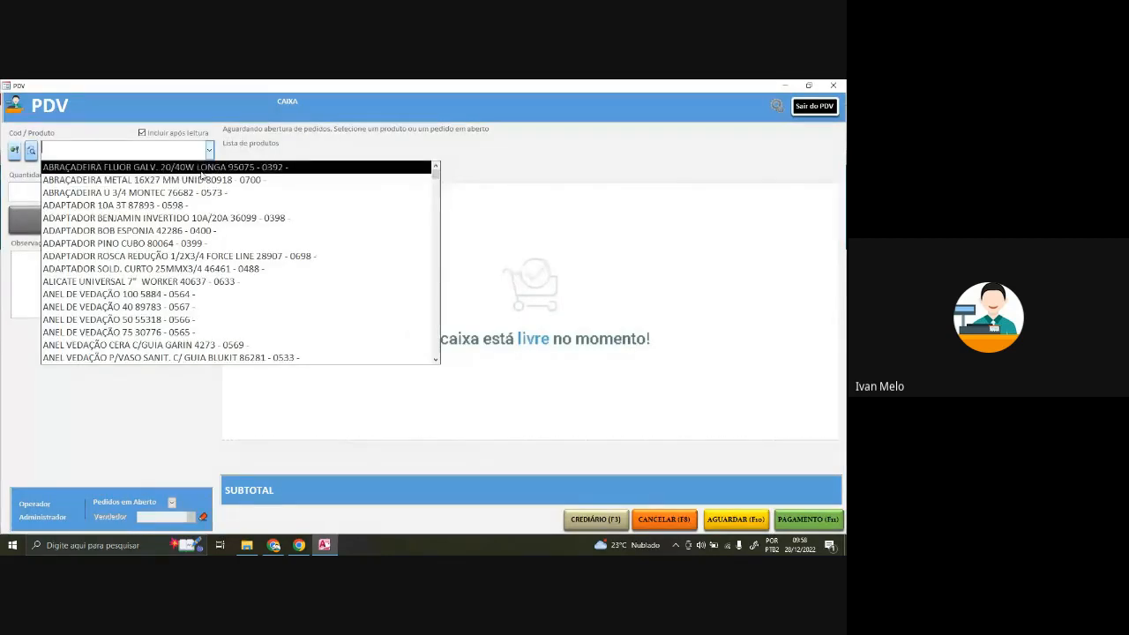
click(185, 217)
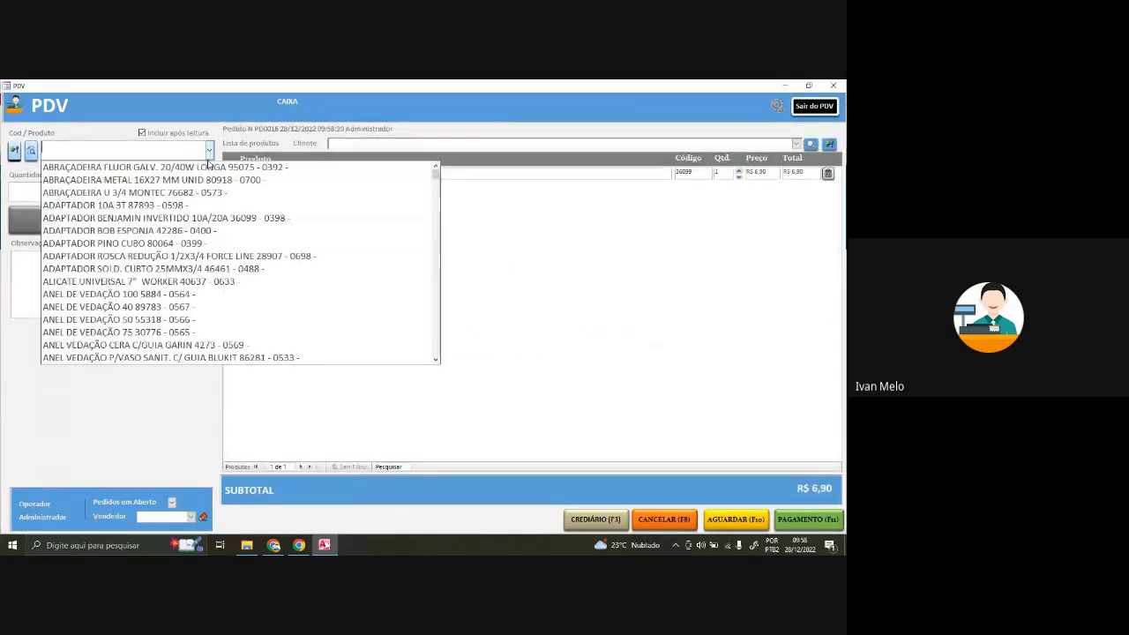
click(210, 152)
click(203, 252)
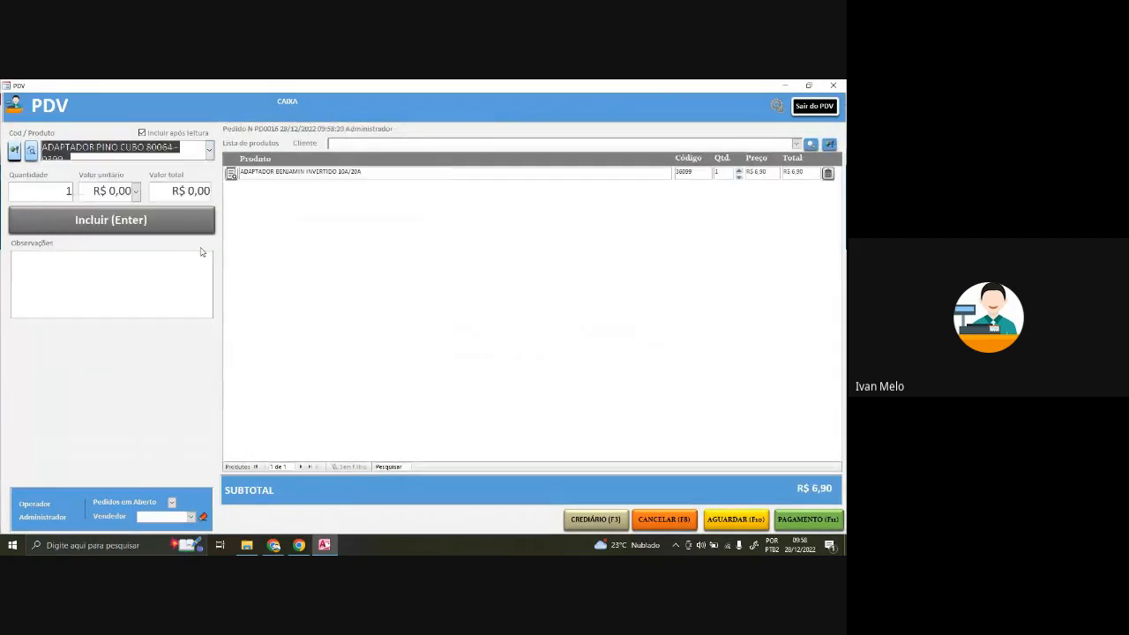
click(796, 143)
click(737, 167)
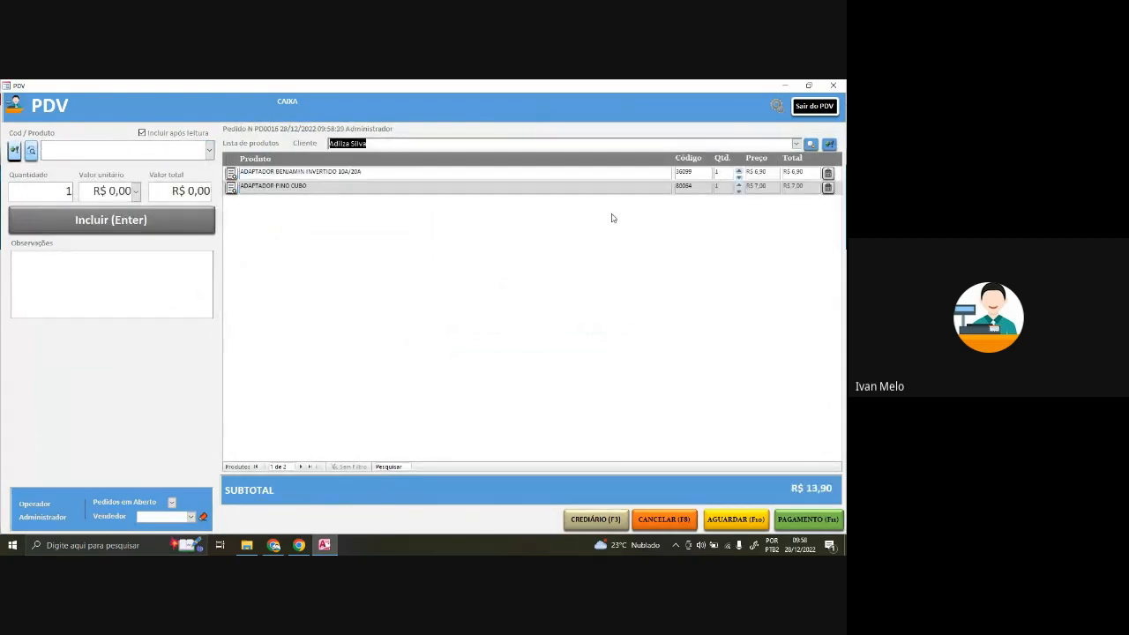
click(603, 527)
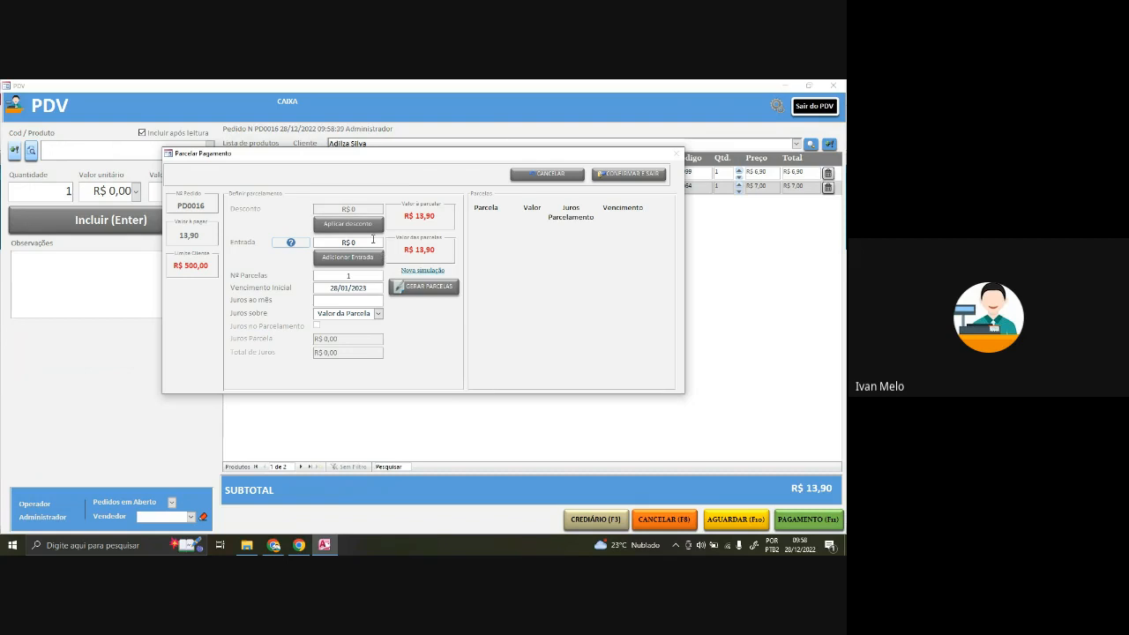
- Generate and confirm 3 installments at 2% monthly interest: R$ 4,63, 4,63 and 4,64
drag(364, 155, 361, 218)
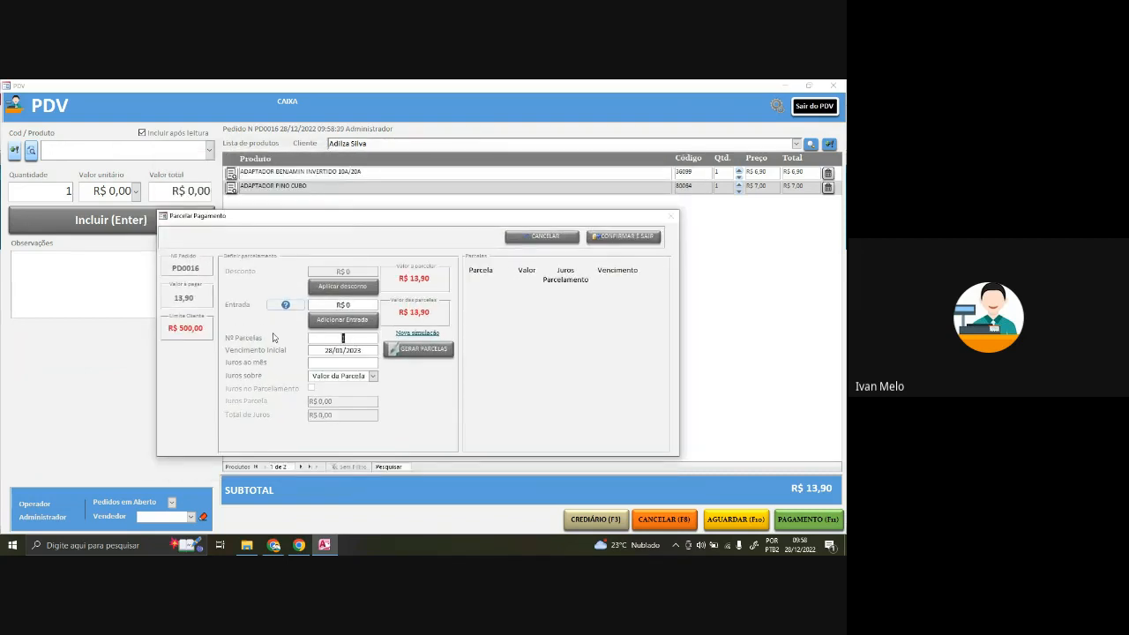
text(3)
key(Tab)
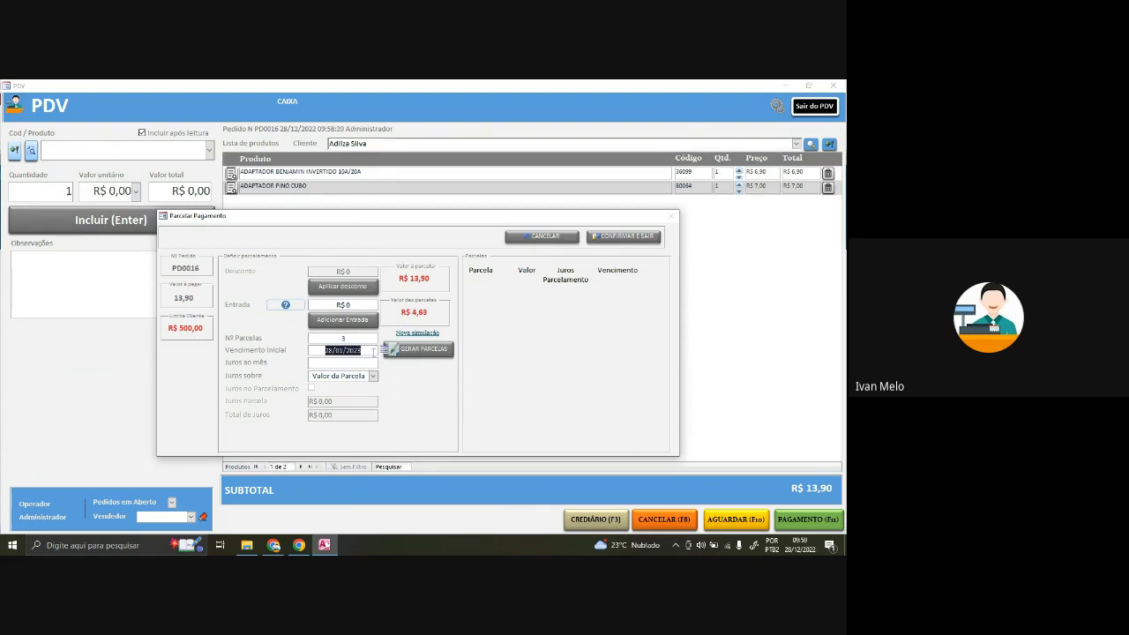
click(323, 341)
click(328, 350)
click(342, 364)
click(360, 361)
text(2)
key(Tab)
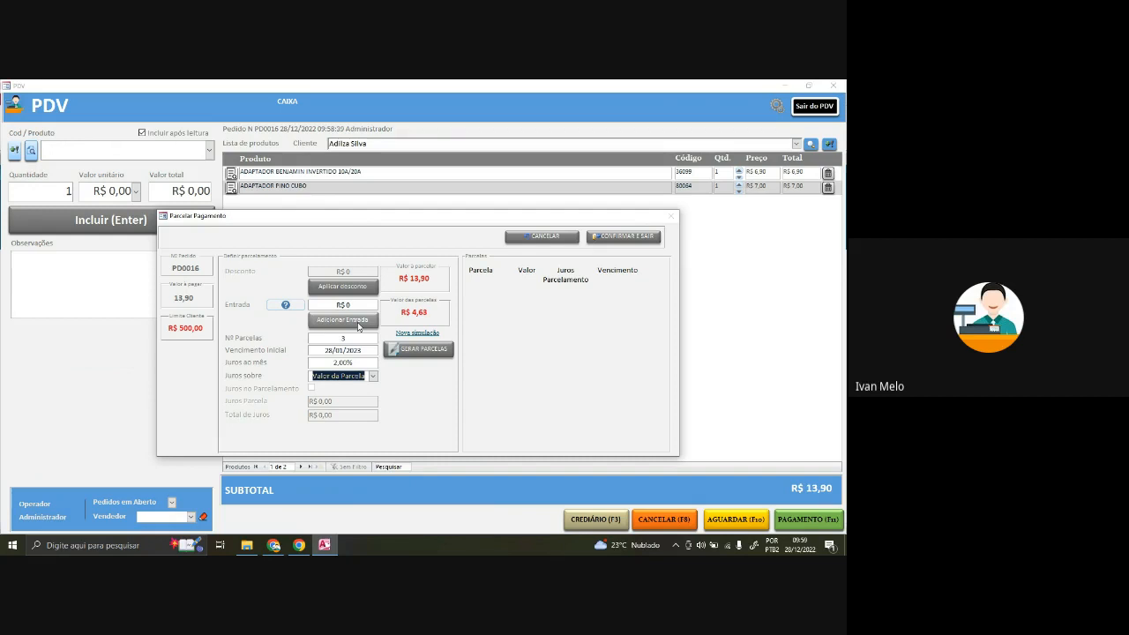
click(394, 349)
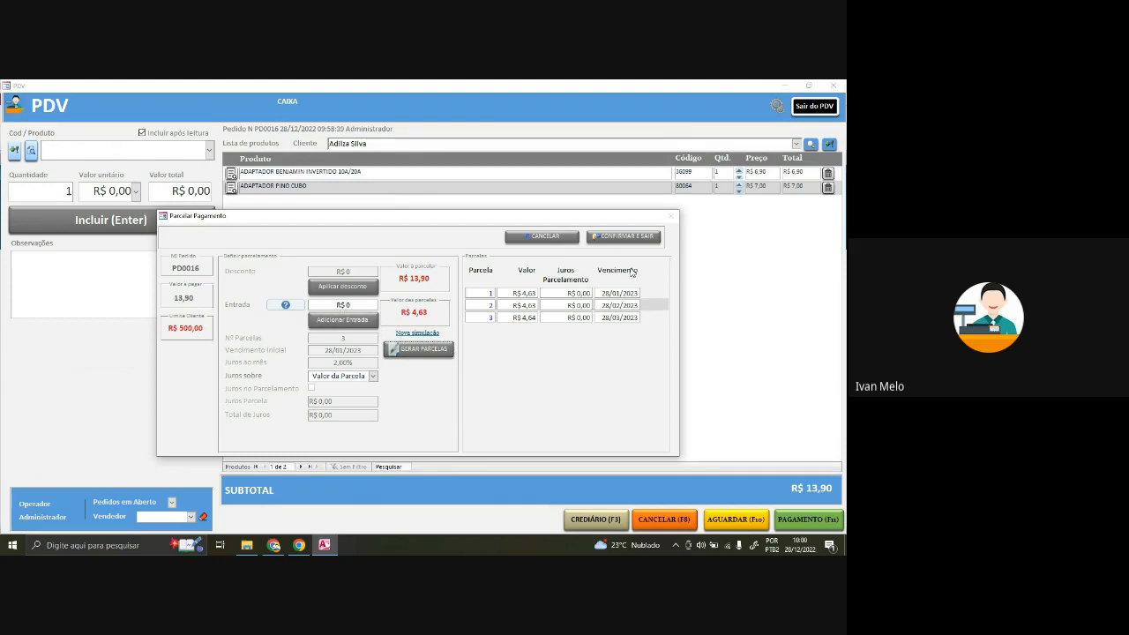
click(615, 239)
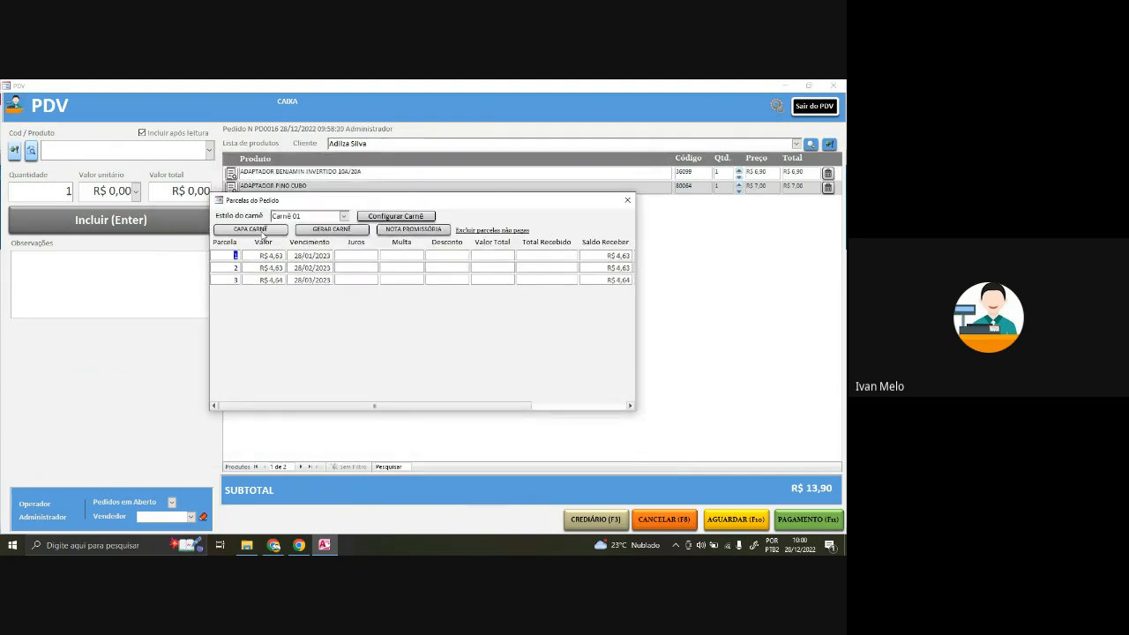
click(319, 231)
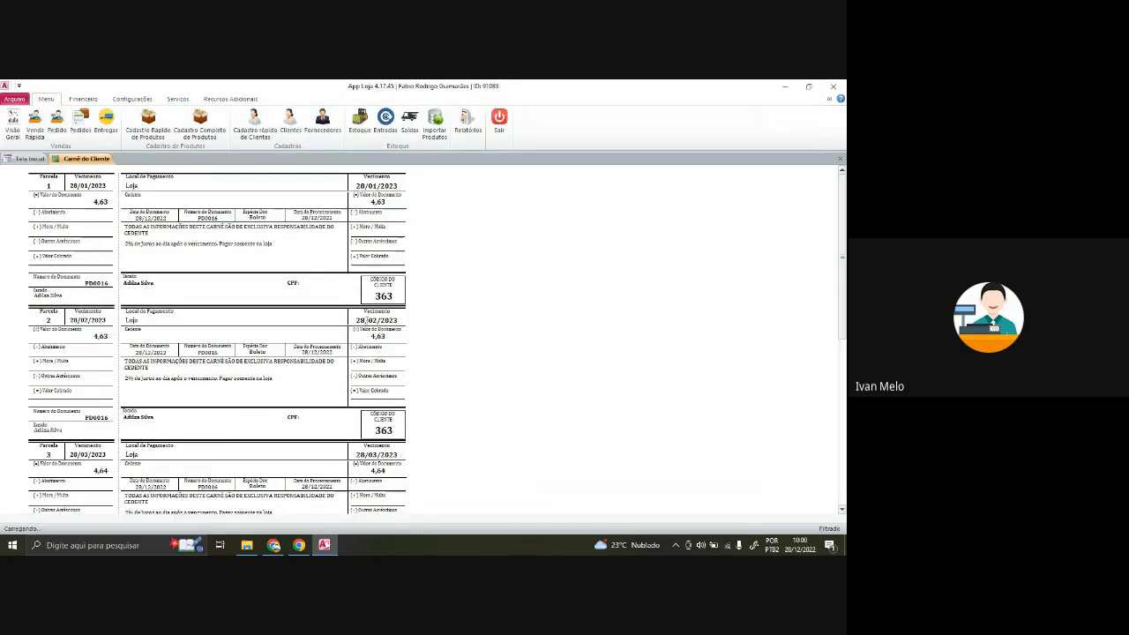
scroll(349, 385, down, 2)
scroll(349, 384, up, 2)
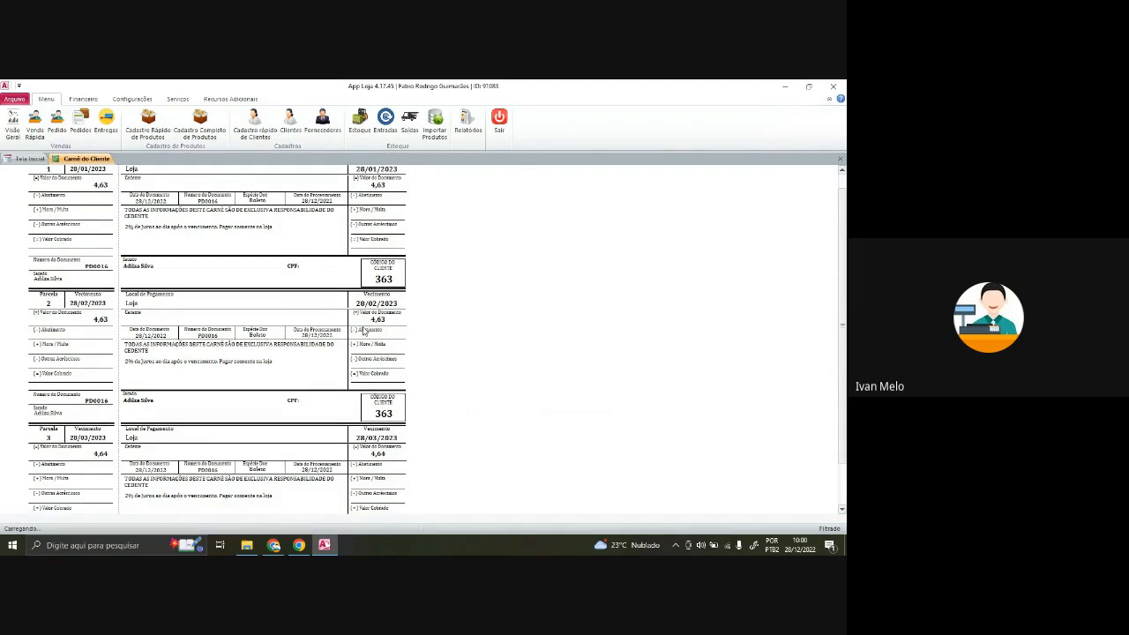
click(840, 159)
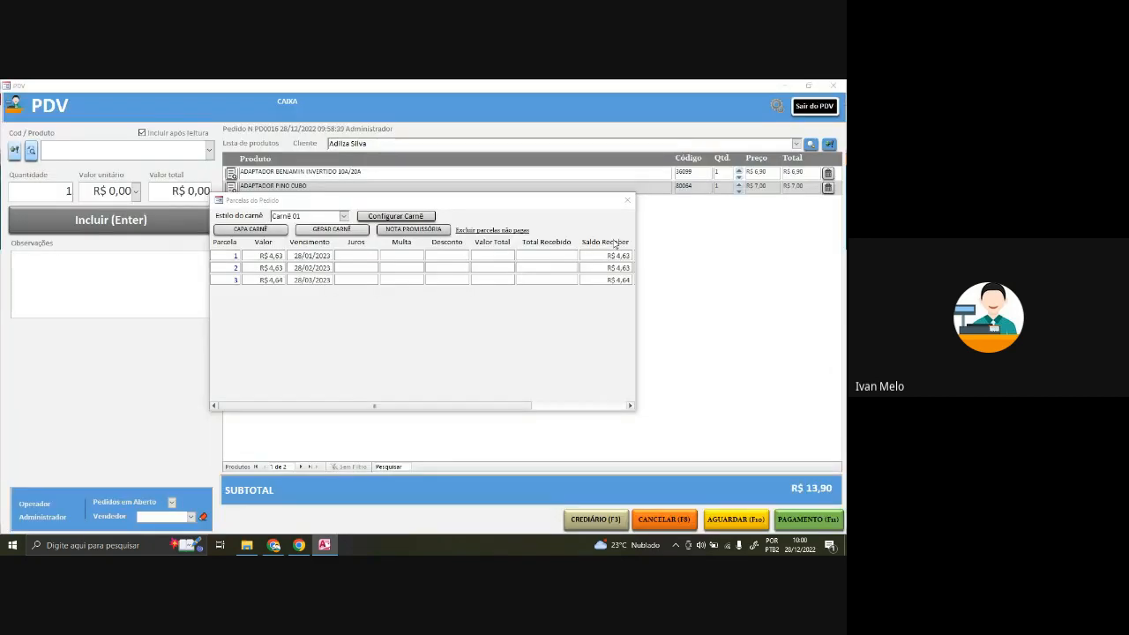
- Generate the promissory notes for the order's installments and scroll through them
click(427, 232)
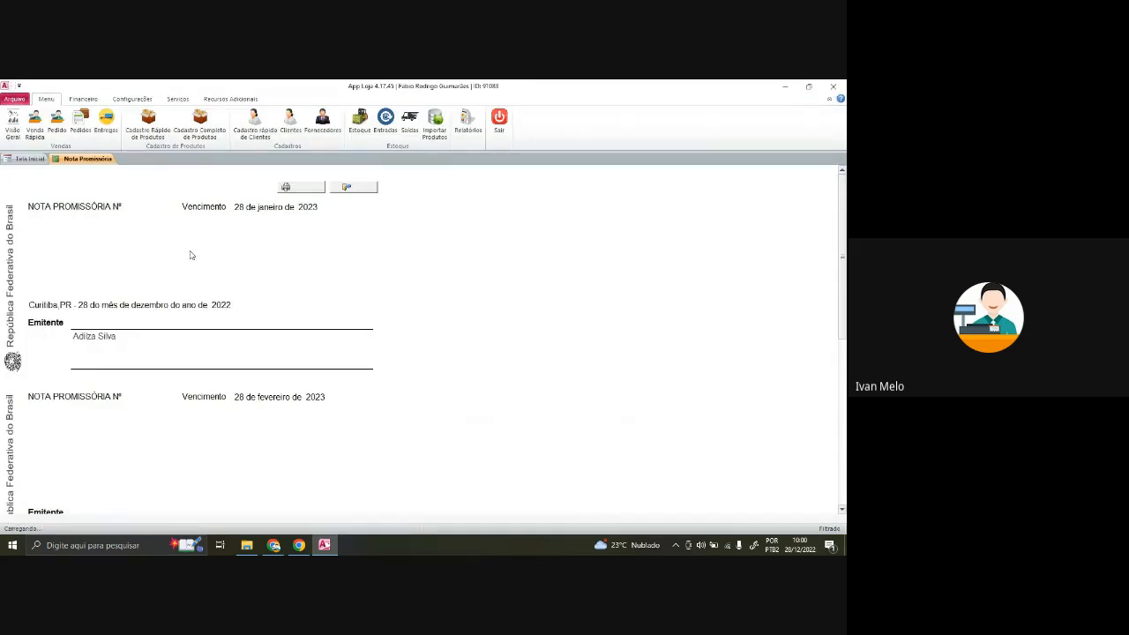
scroll(159, 305, down, 2)
scroll(160, 369, up, 1)
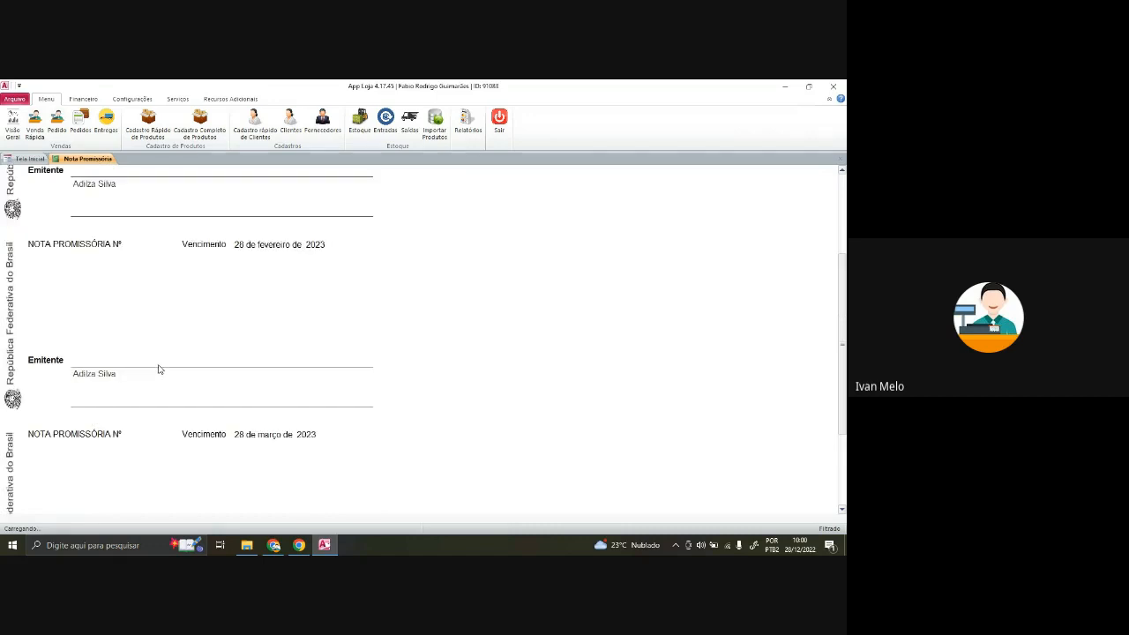
scroll(159, 369, up, 1)
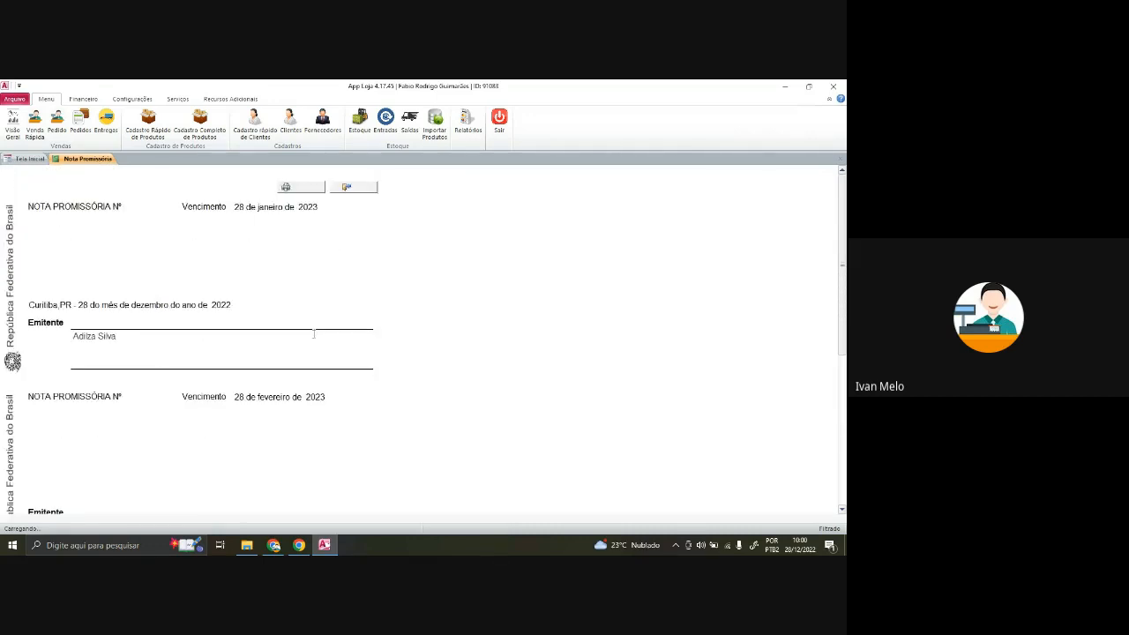
scroll(250, 361, down, 2)
scroll(253, 367, up, 2)
scroll(292, 335, down, 2)
scroll(292, 342, up, 1)
scroll(294, 341, up, 3)
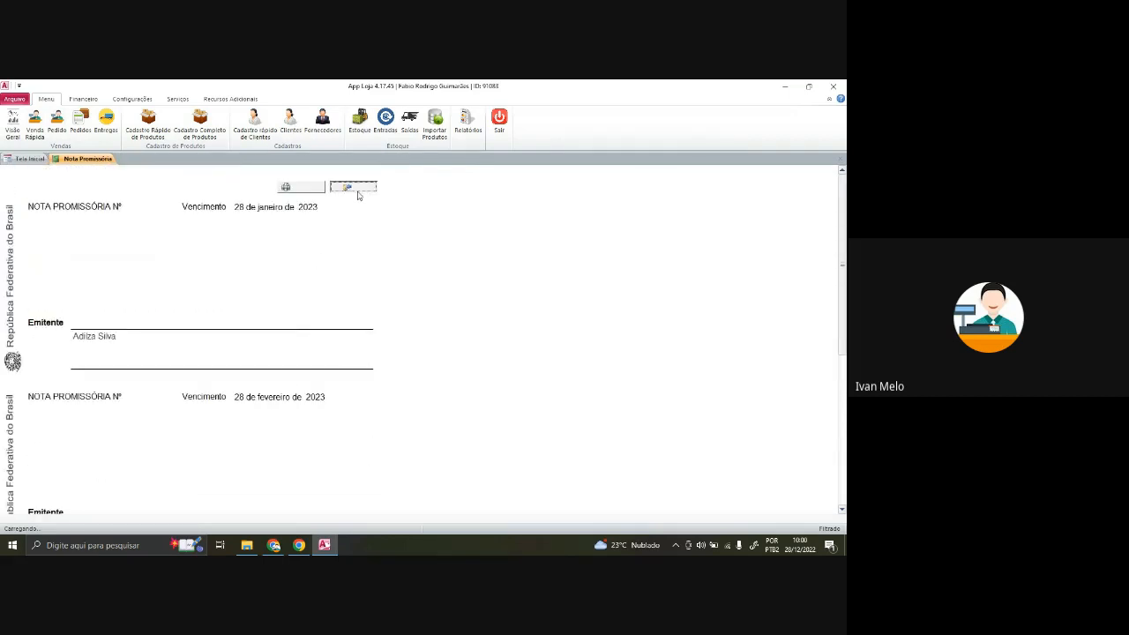
- Close the Nota Promissória report and Parcelas do Pedido dialog, then exit to the open-orders home screen
click(353, 188)
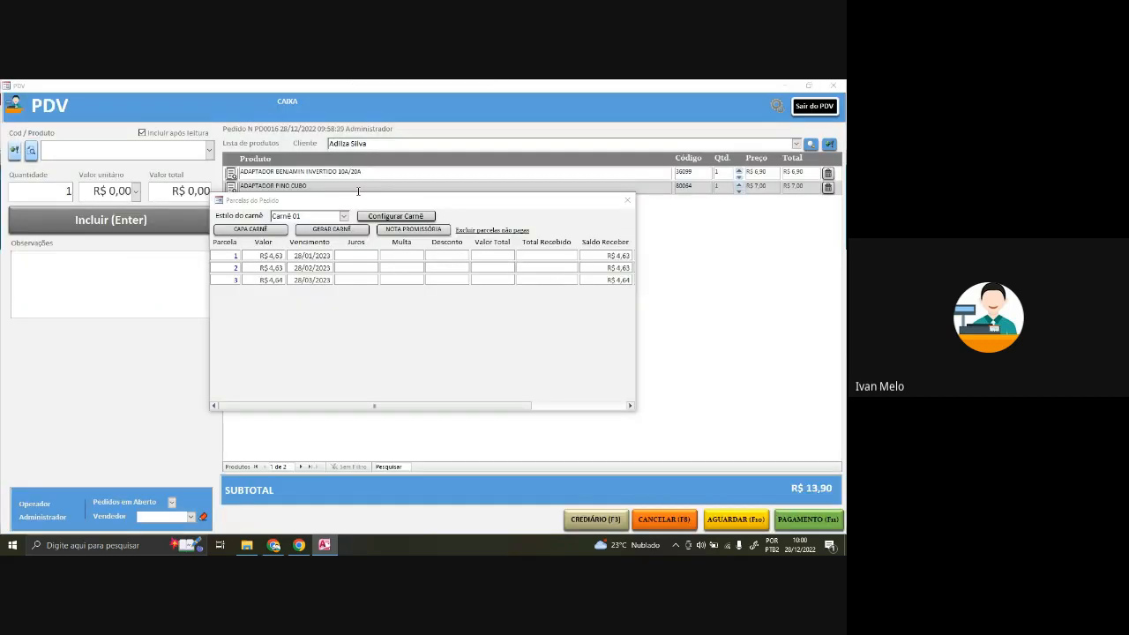
click(627, 202)
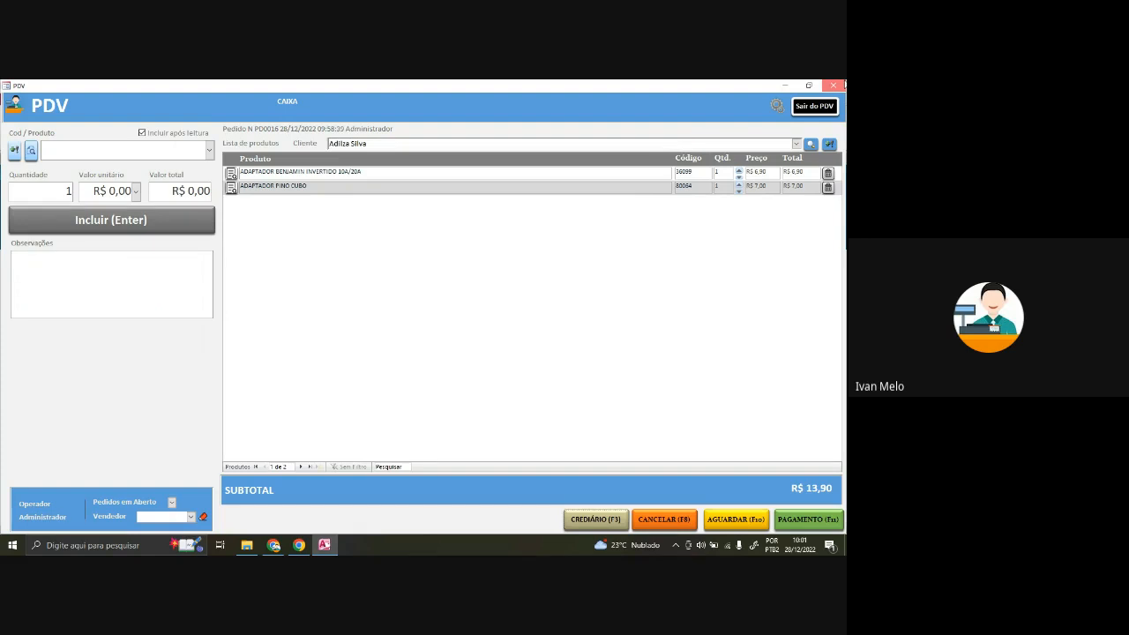
click(836, 86)
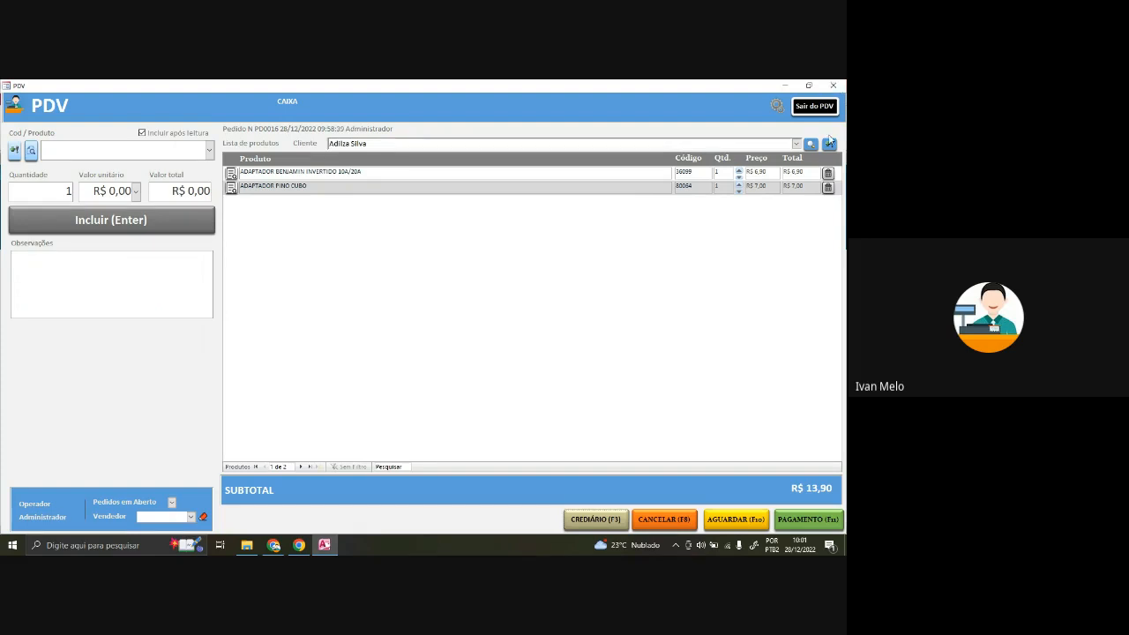
- Switch to the Meet call in Chrome and stop presenting the screen
click(274, 546)
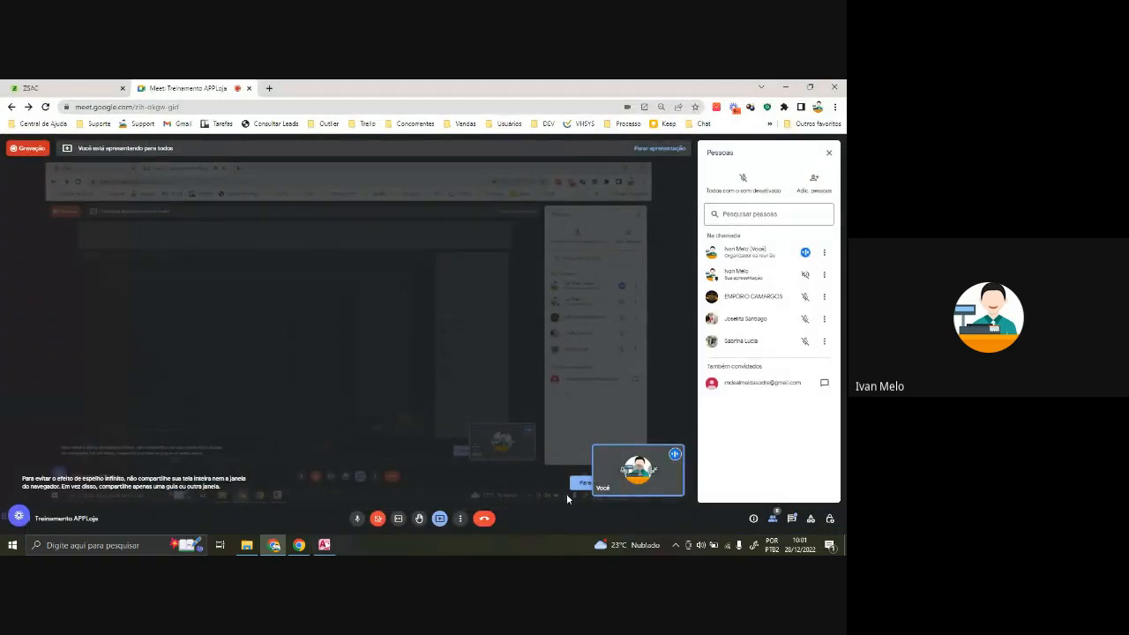
click(443, 522)
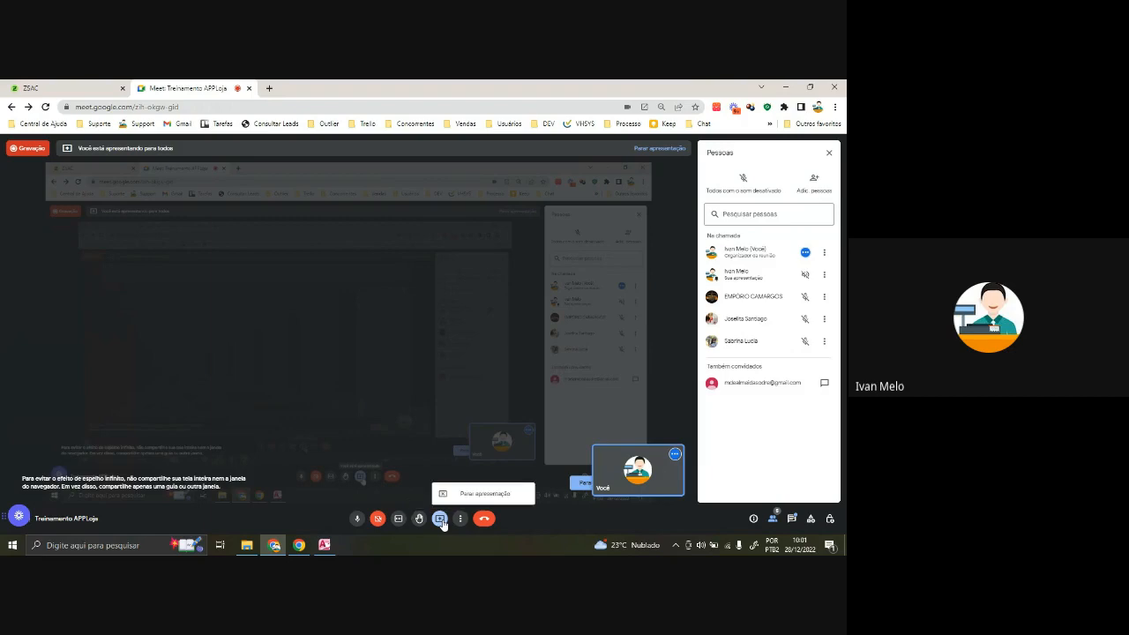
click(485, 500)
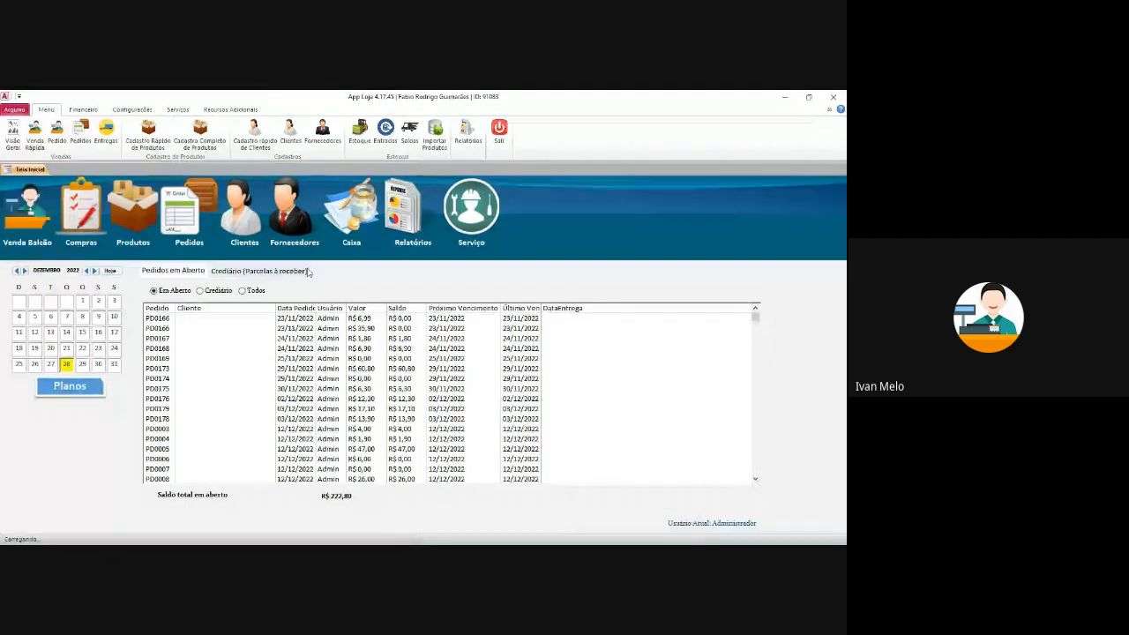
- Open a new Venda order dated 28/12/2022 from the Pedido ribbon button
click(56, 134)
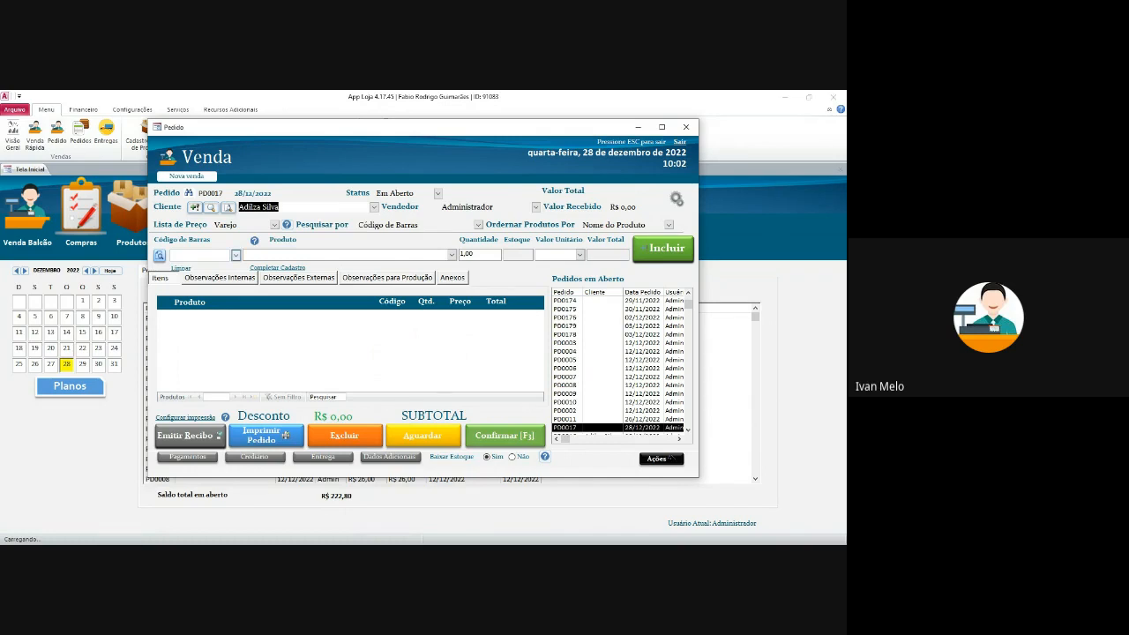
- Try the Preço Promocional price list on the order, then switch back to Varejo
click(242, 225)
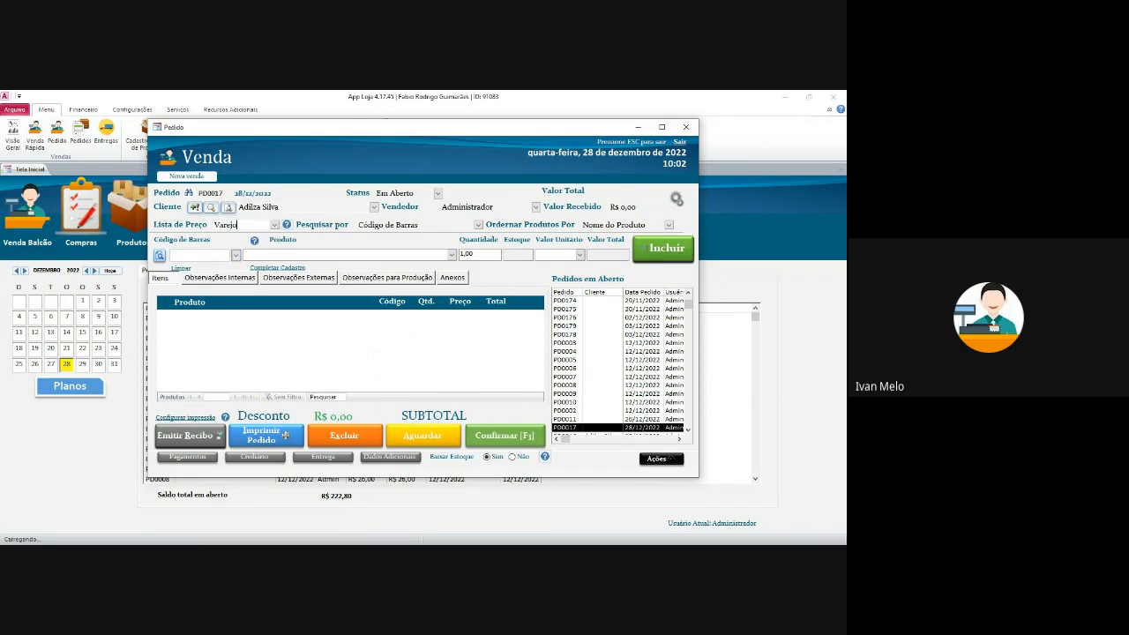
click(274, 225)
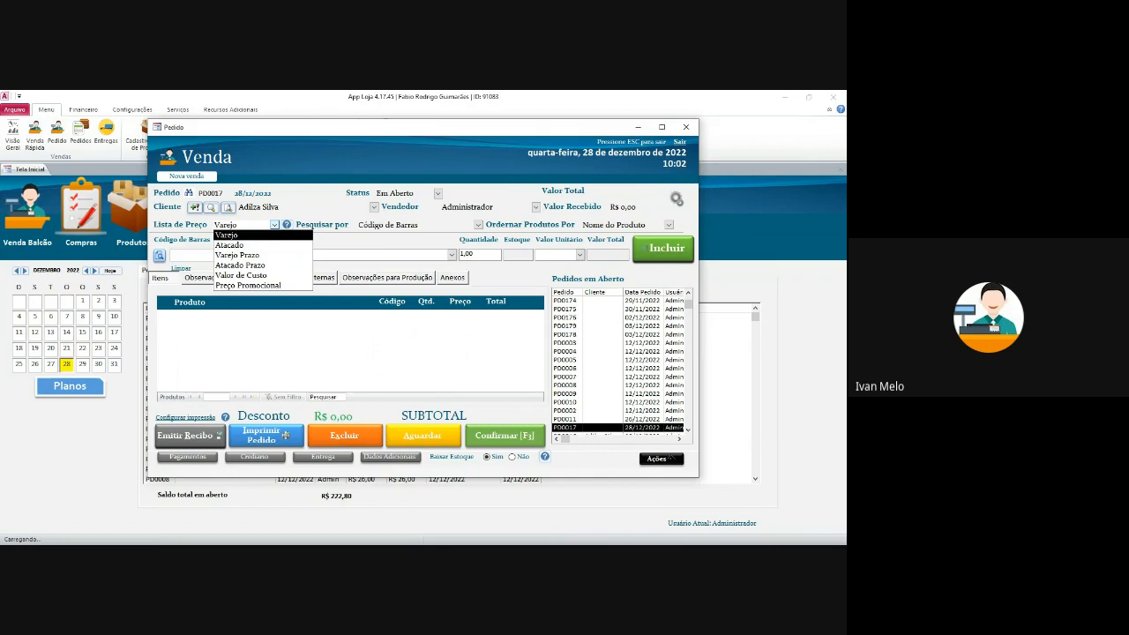
click(275, 225)
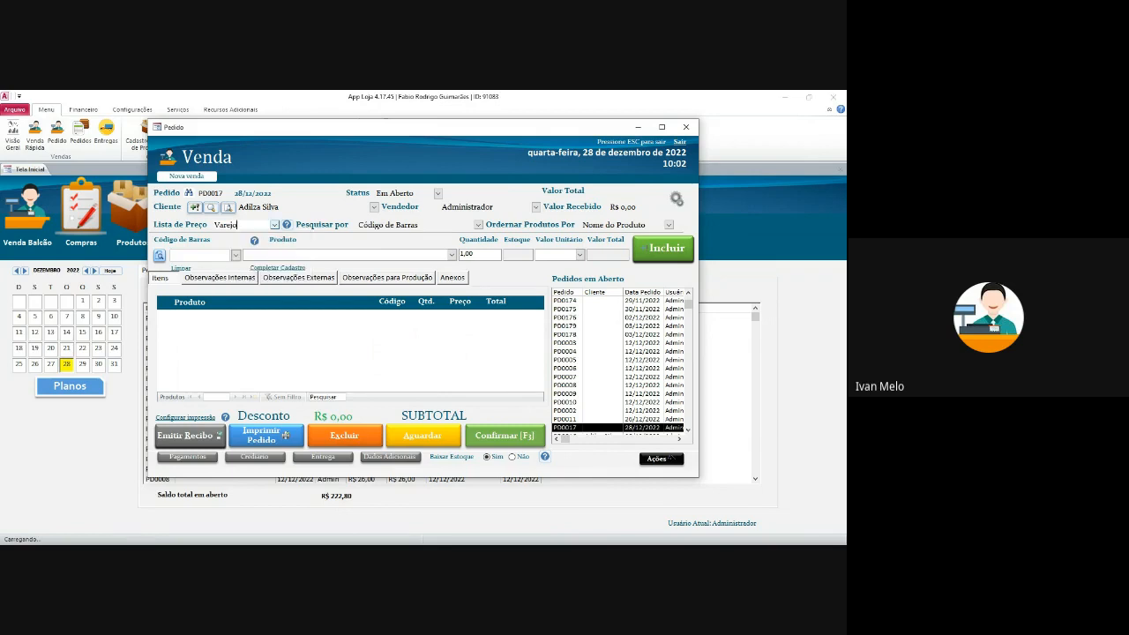
click(275, 225)
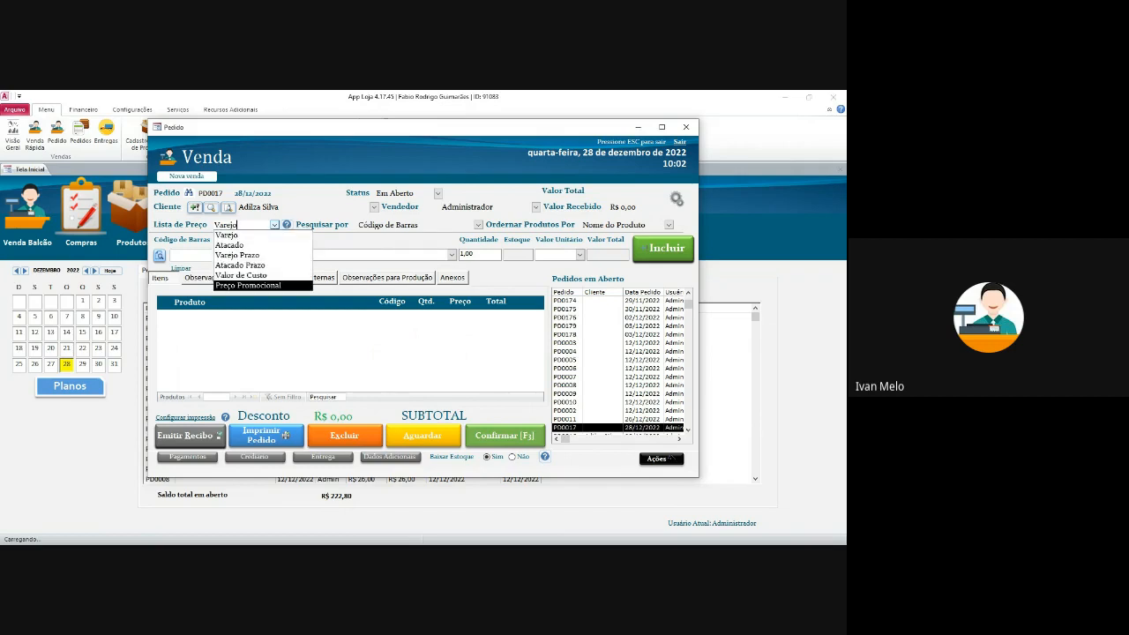
click(247, 285)
click(235, 255)
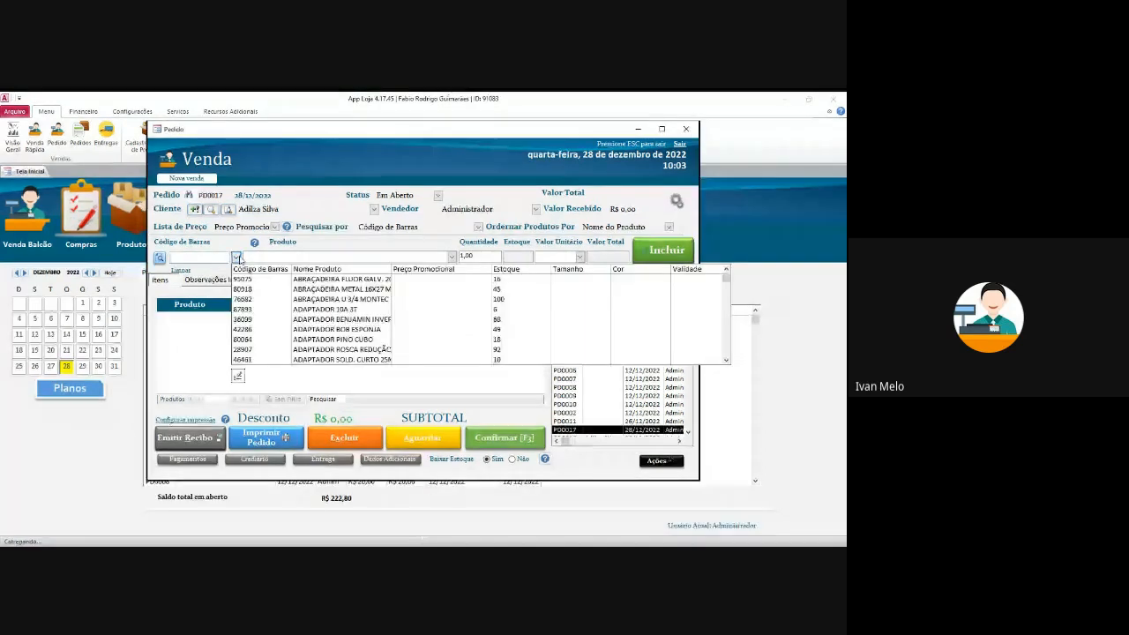
click(236, 256)
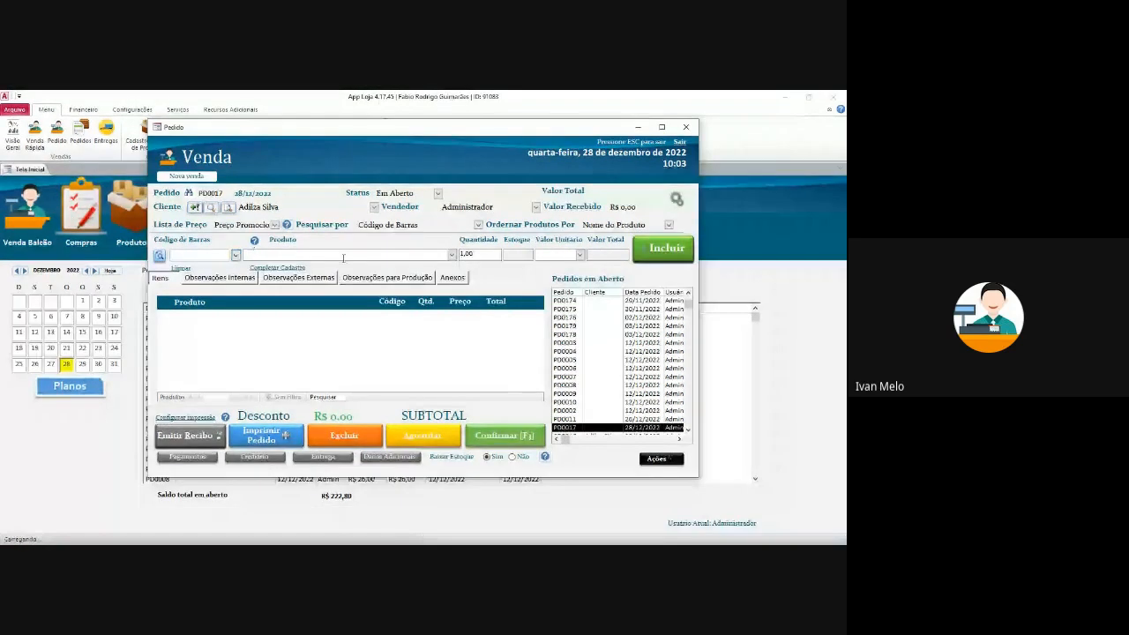
click(274, 225)
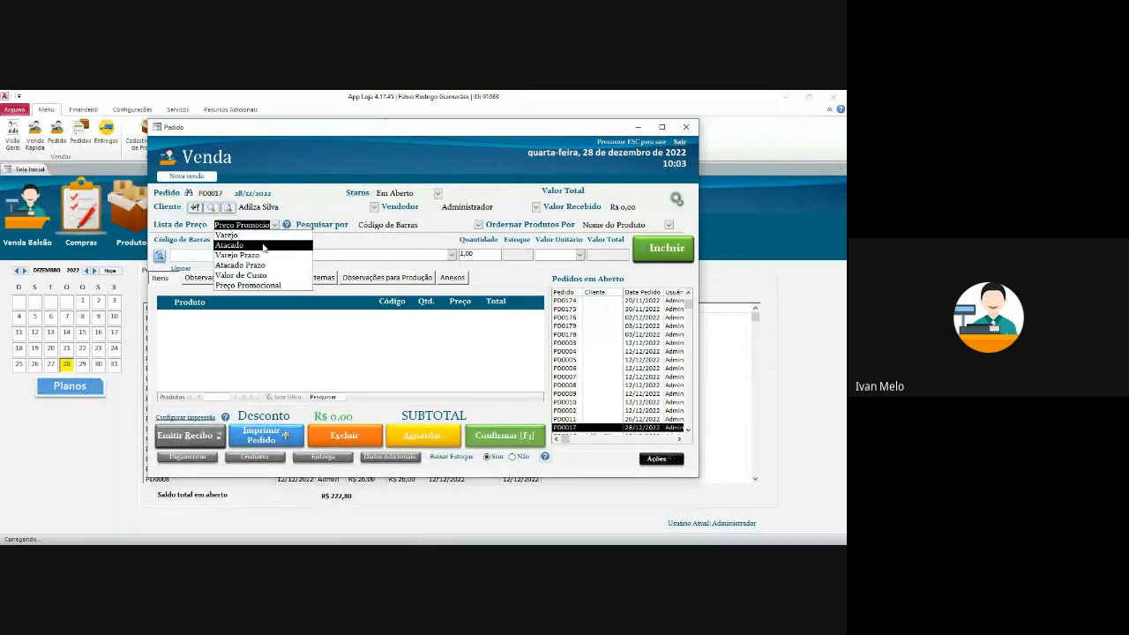
click(262, 238)
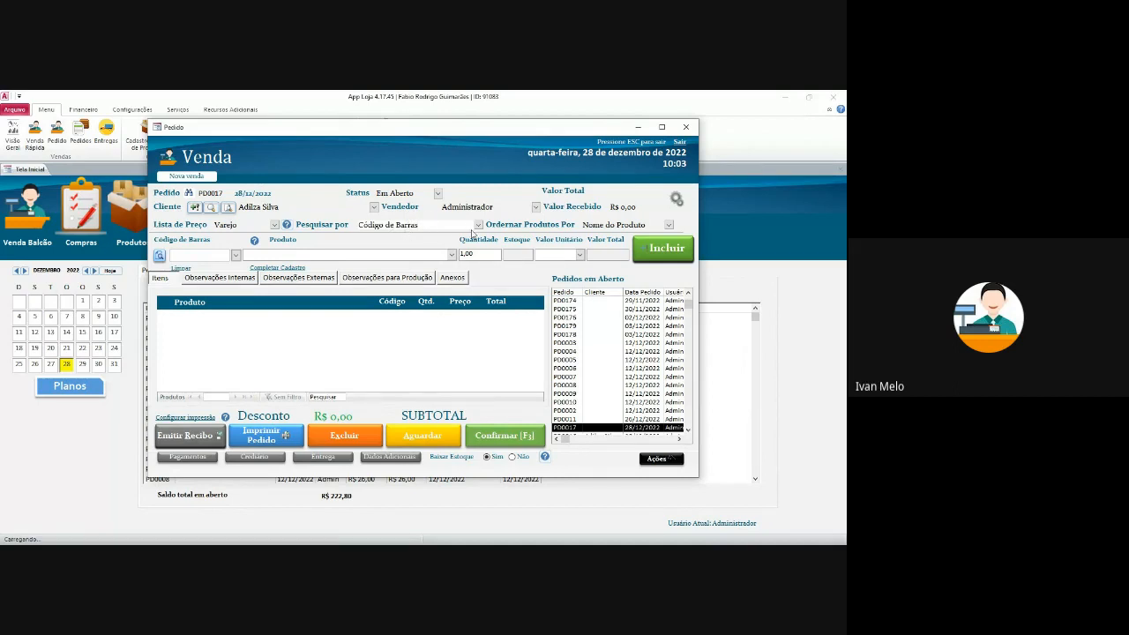
- Keep search by Código de Barras sorted by Nome do Produto and add ADAPTADOR 10A 3T
click(477, 227)
click(477, 226)
click(669, 226)
click(670, 227)
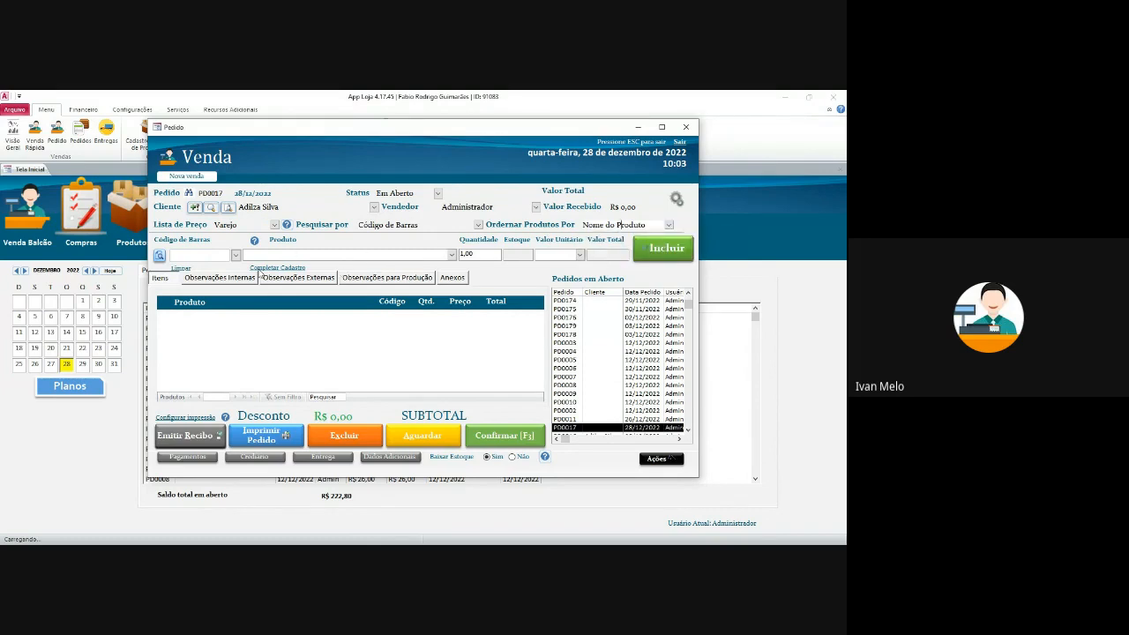
click(237, 257)
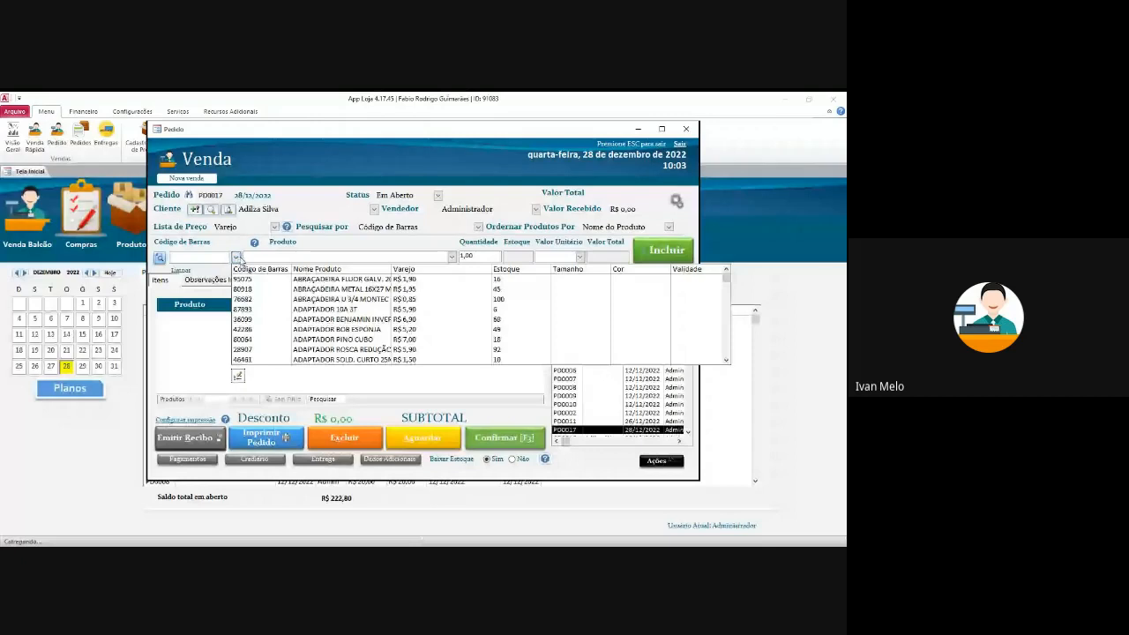
click(368, 309)
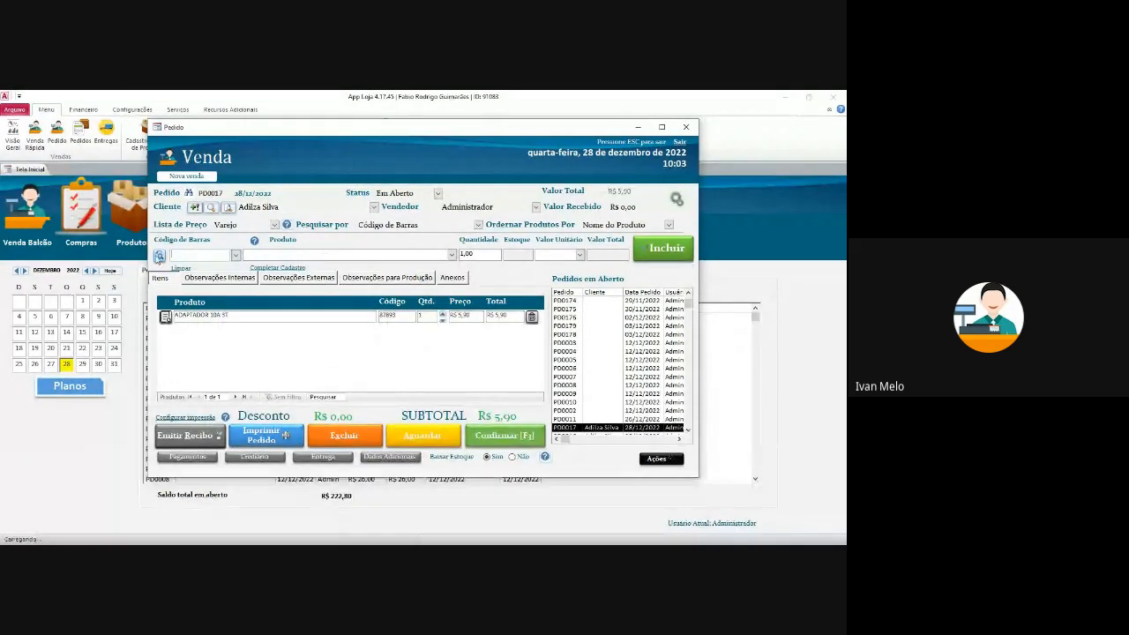
- Search stock with % to add ANEL DE VEDAÇÃO 100, then start Crediário installment payment
click(159, 255)
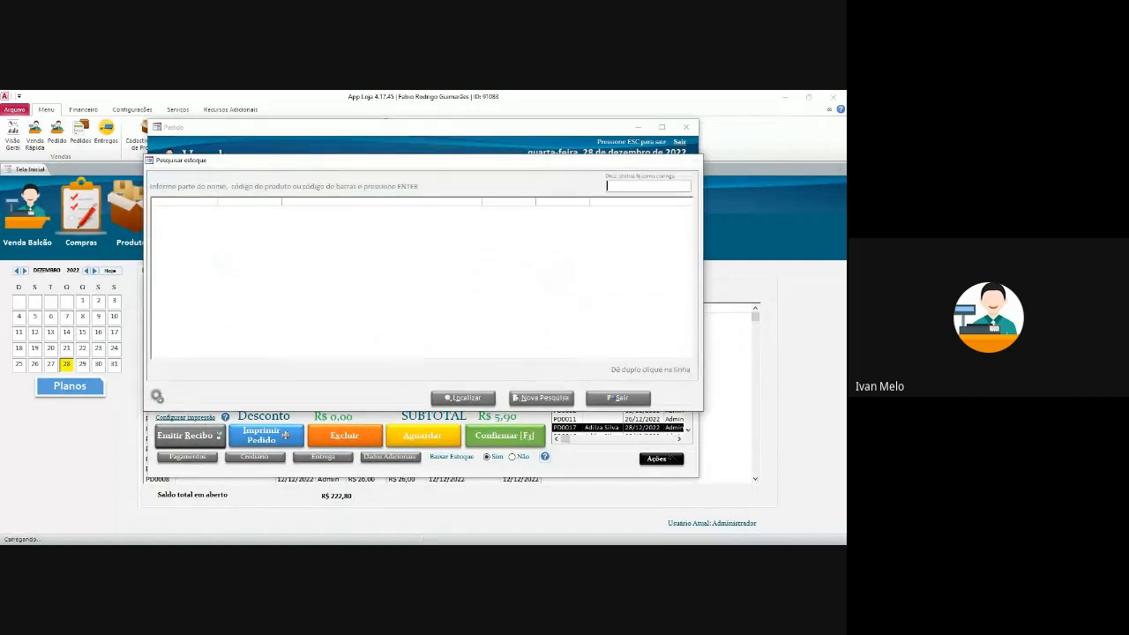
text(%)
key(Return)
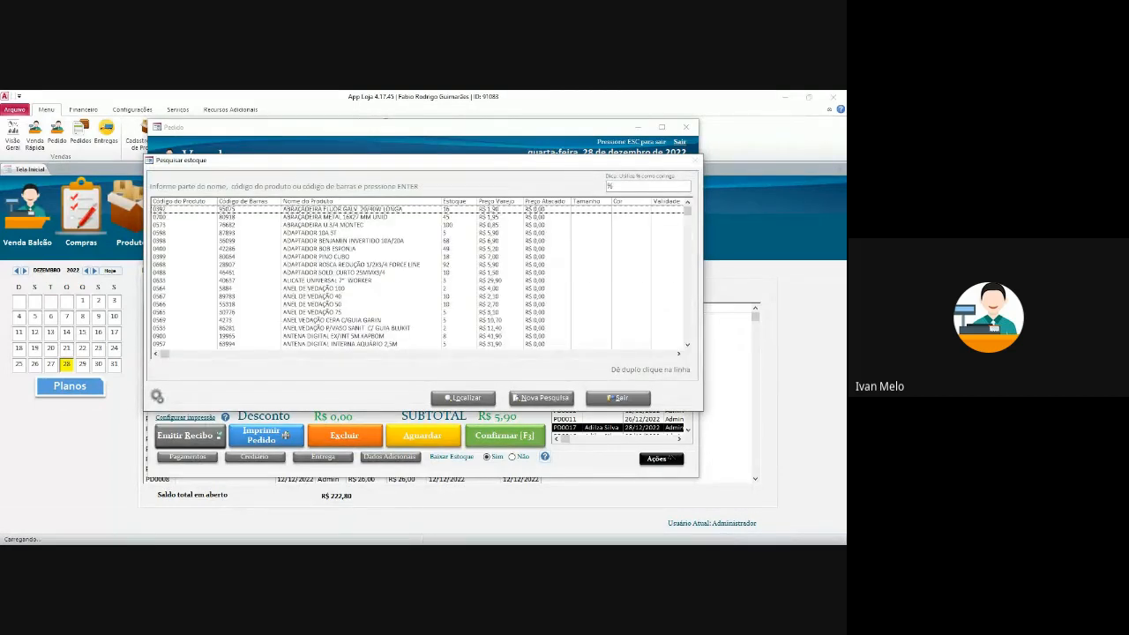
double_click(519, 288)
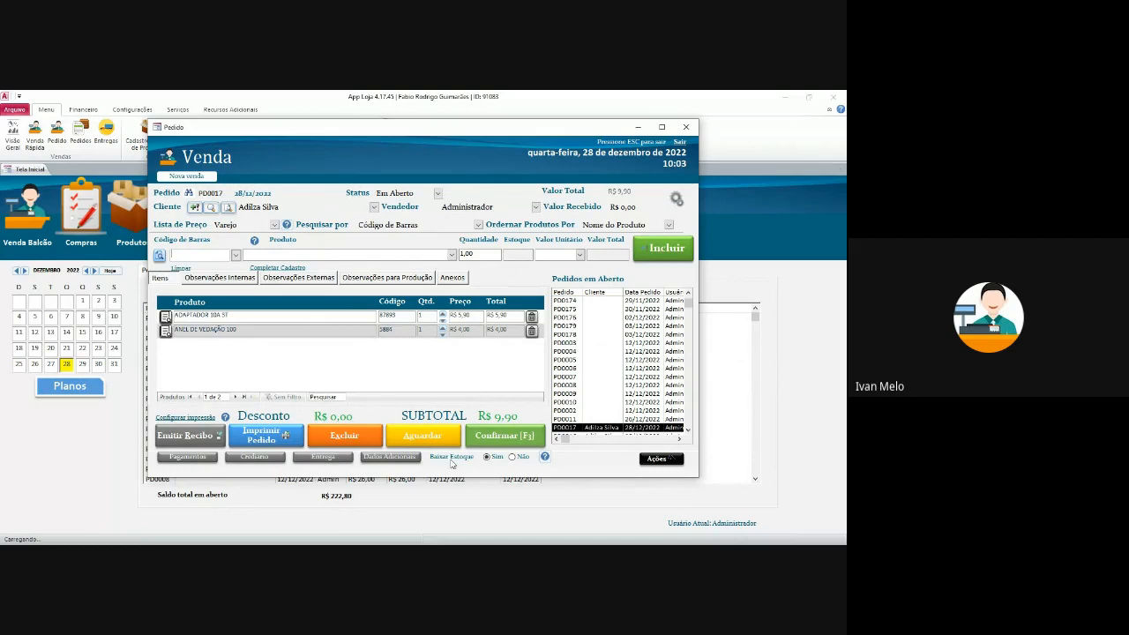
click(255, 457)
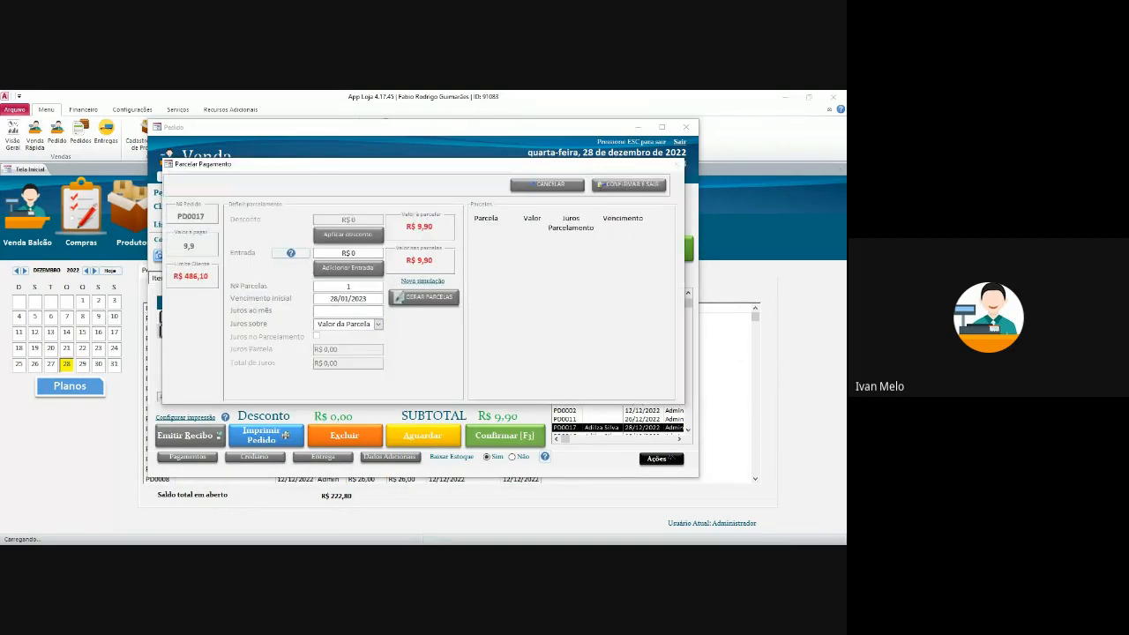
- Close installment setup and set the order's delivery transport type to Cliente Retira
click(547, 183)
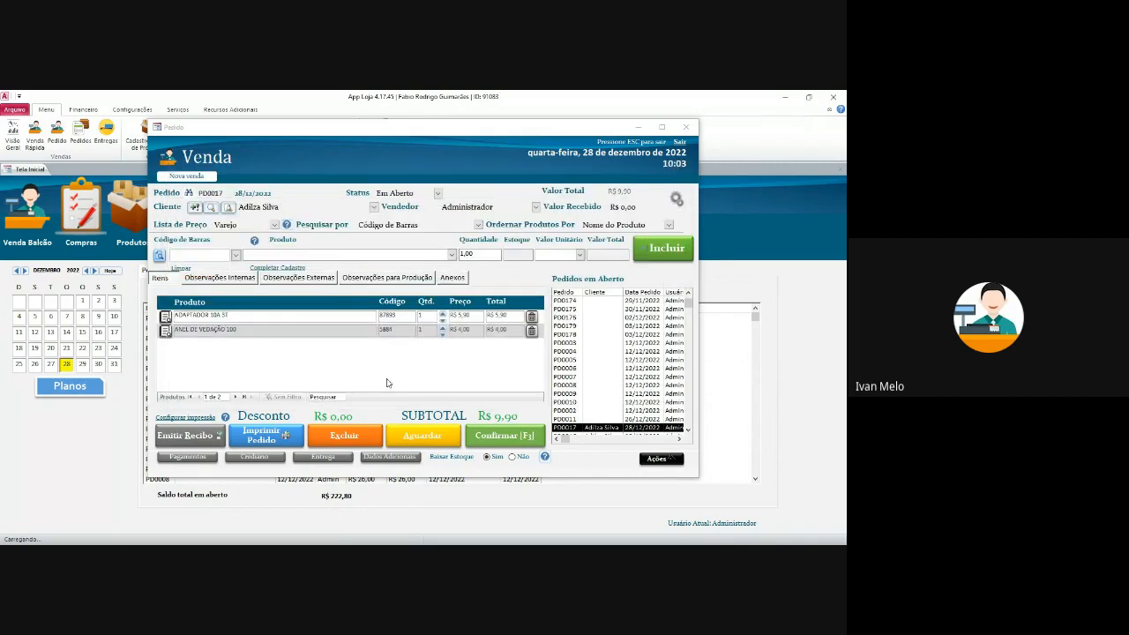
click(333, 457)
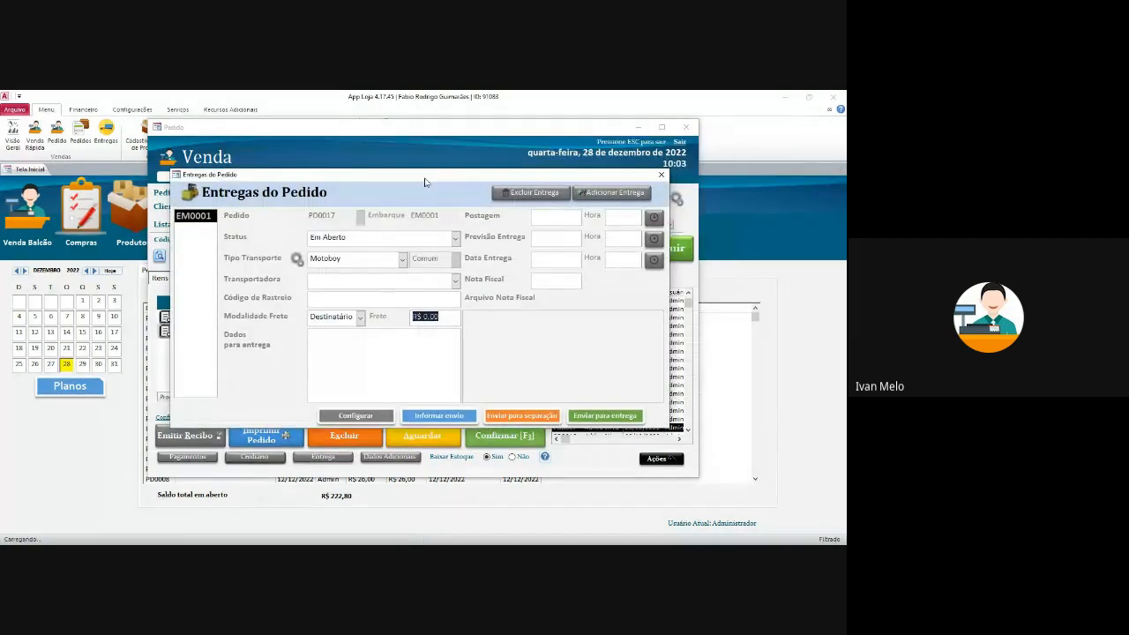
click(394, 249)
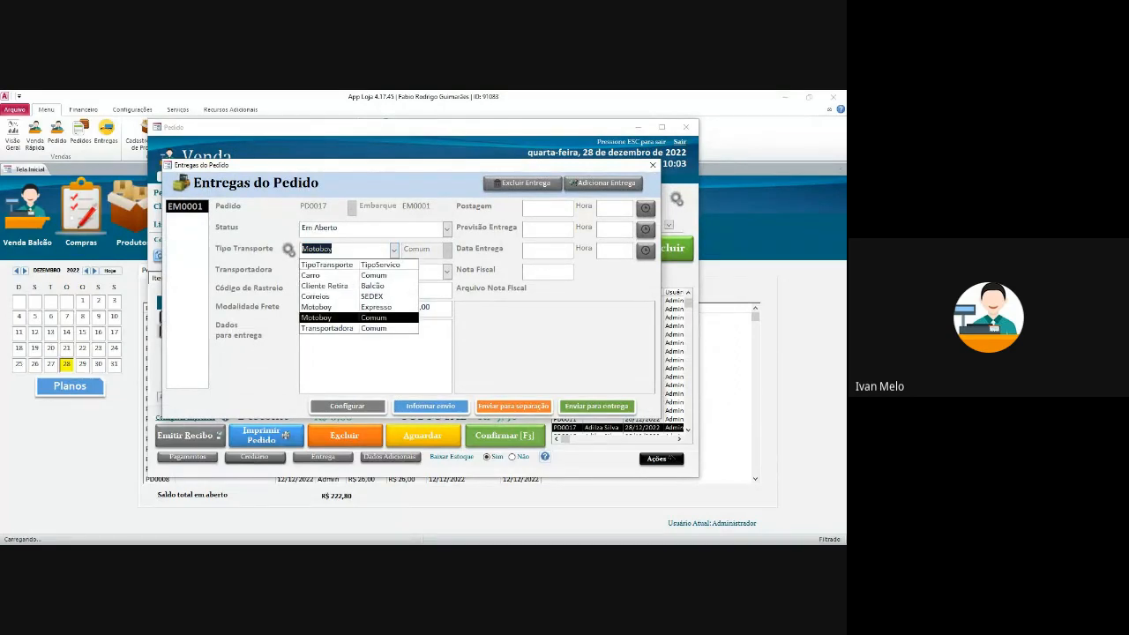
click(326, 286)
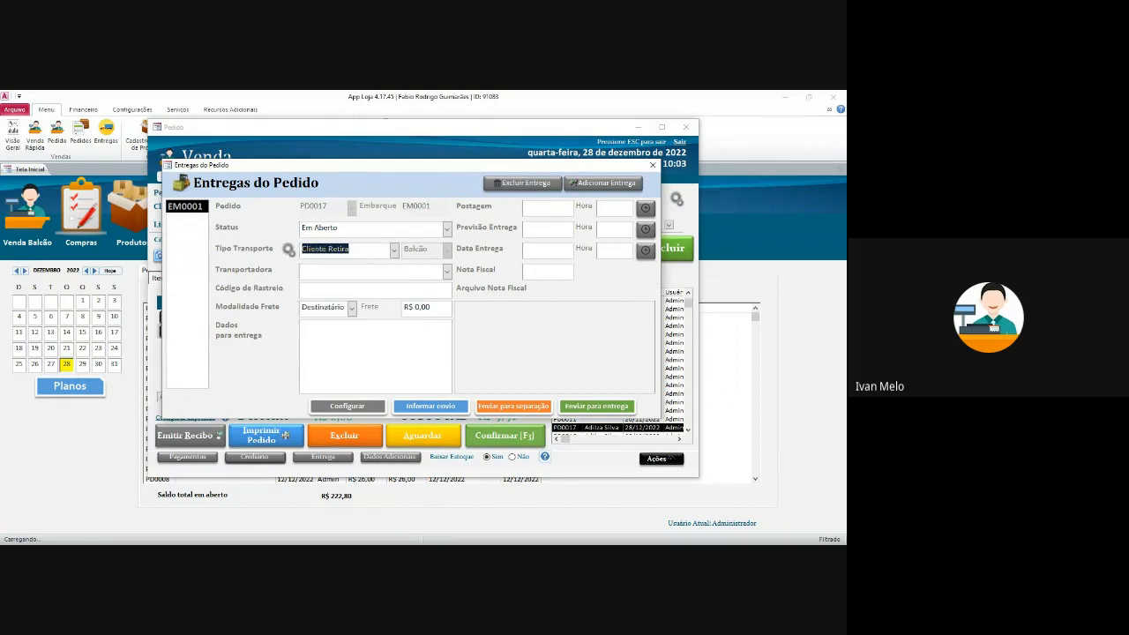
click(451, 277)
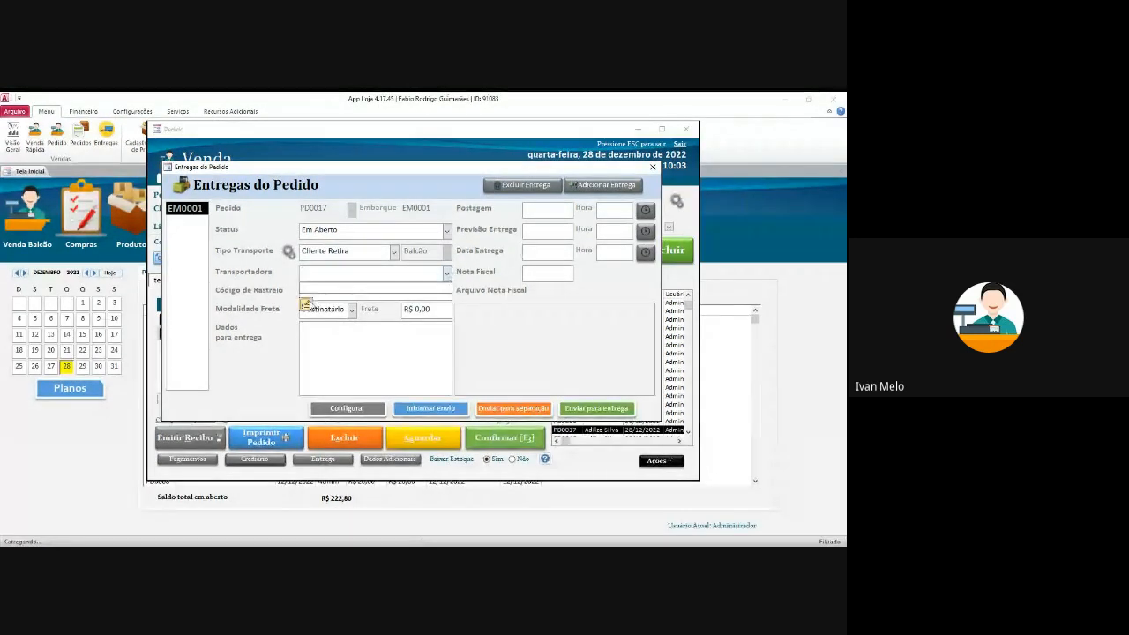
click(307, 303)
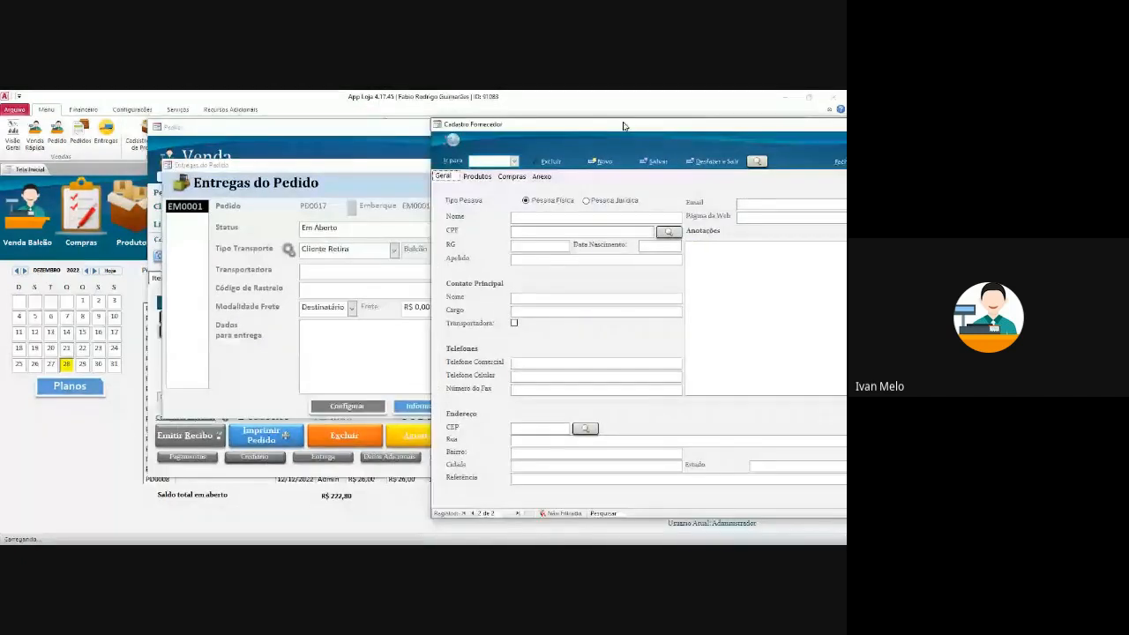
- Register the motoboy courier's name as a supplier flagged Transportadora, then close the form
text(Motoboy)
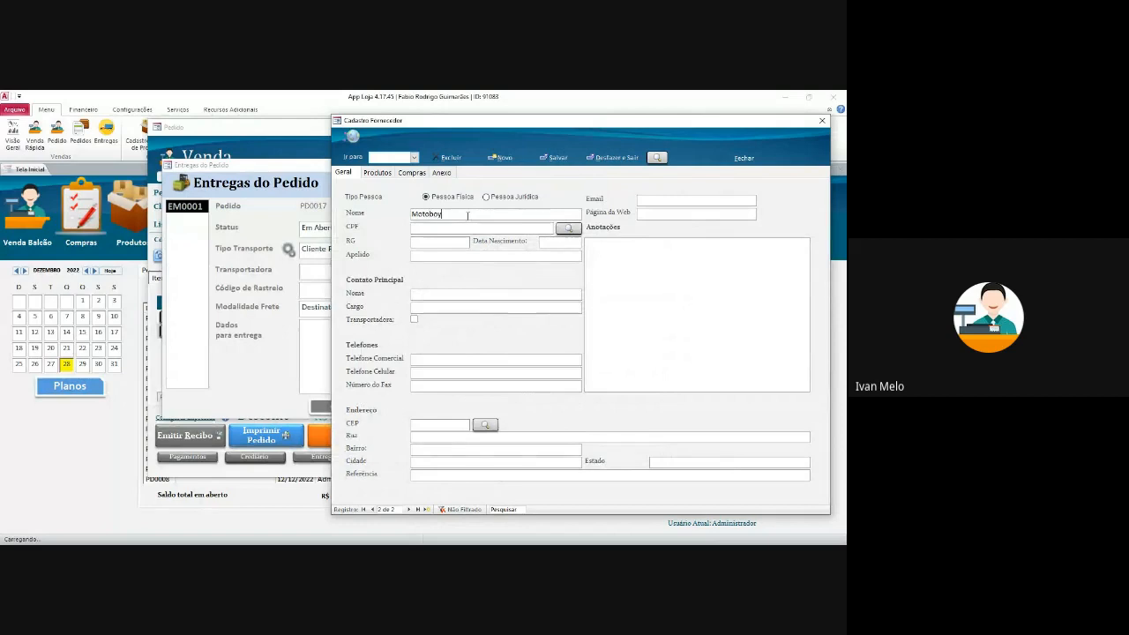
text( João)
drag(450, 121, 353, 116)
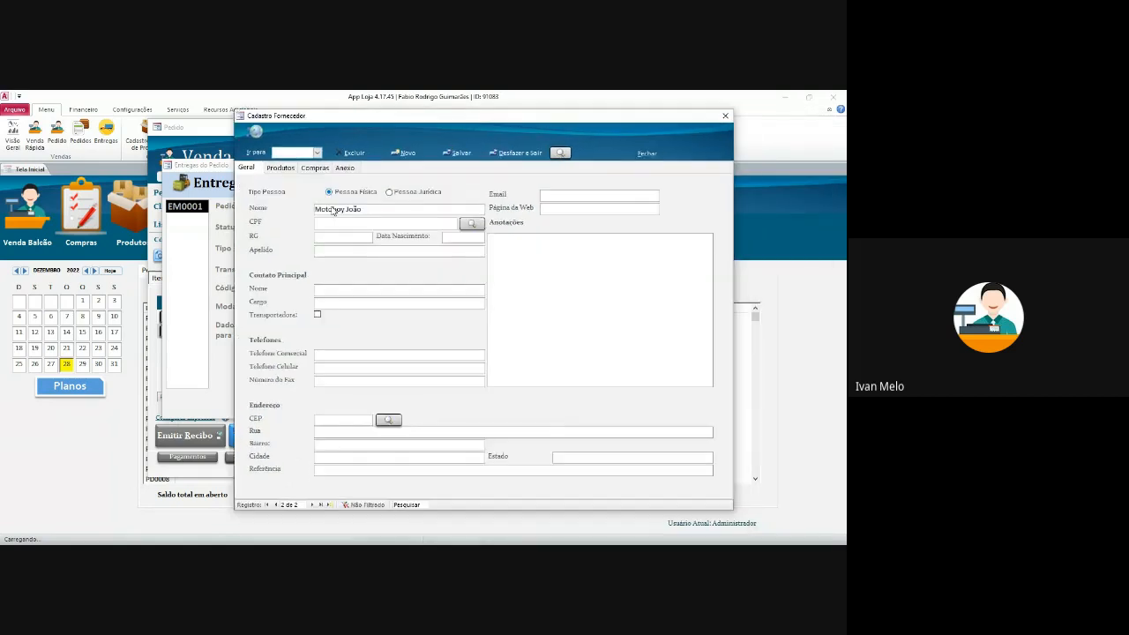
click(317, 314)
click(360, 303)
click(725, 115)
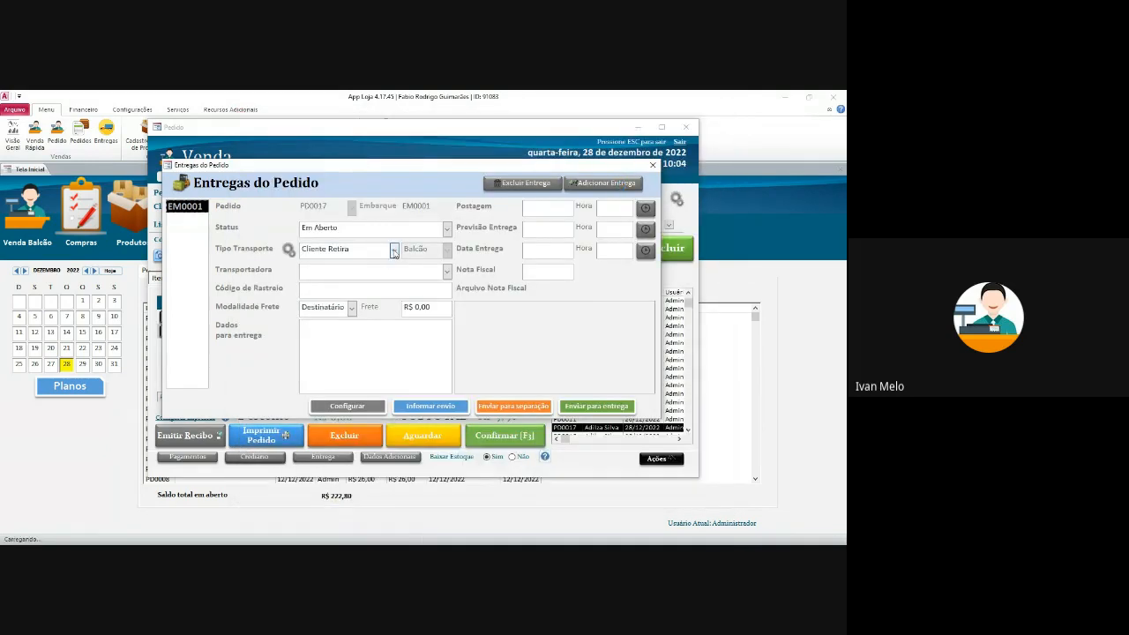
- Choose the motoboy courier as carrier and Motoboy as the transport type
click(447, 274)
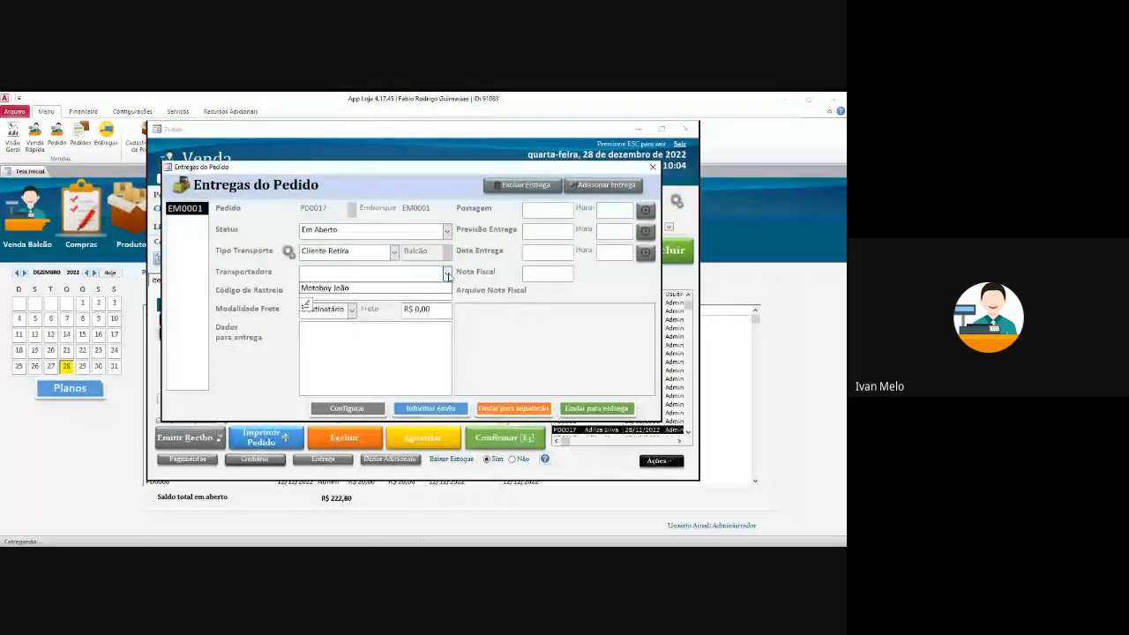
click(437, 286)
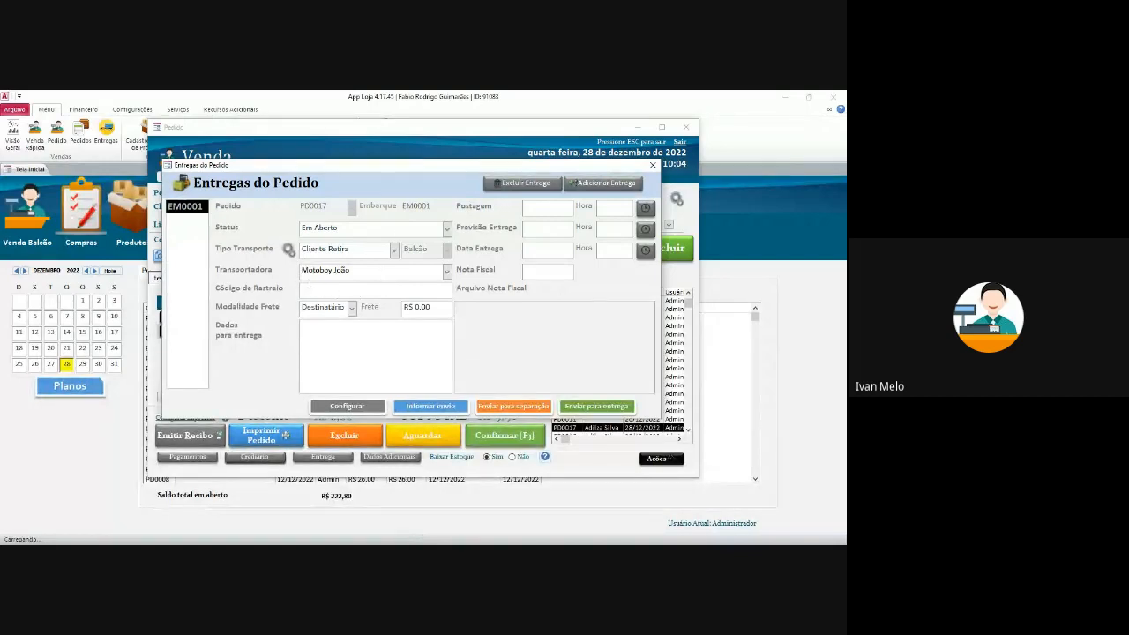
click(395, 251)
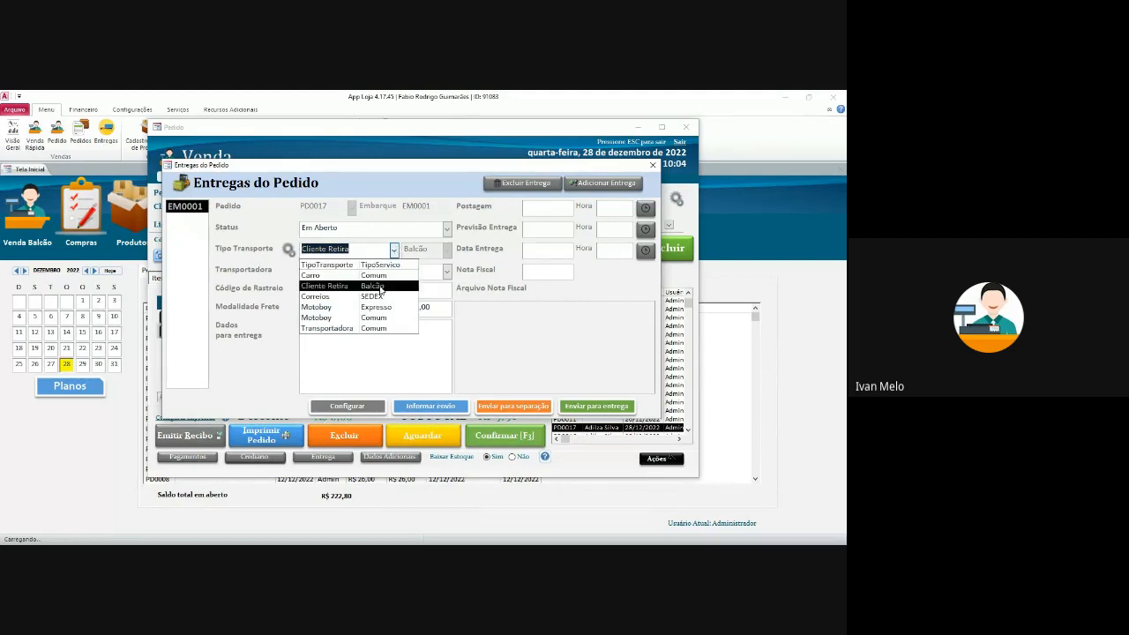
click(340, 307)
- Write the delivery note 'Entregar à partir 10h'
click(352, 287)
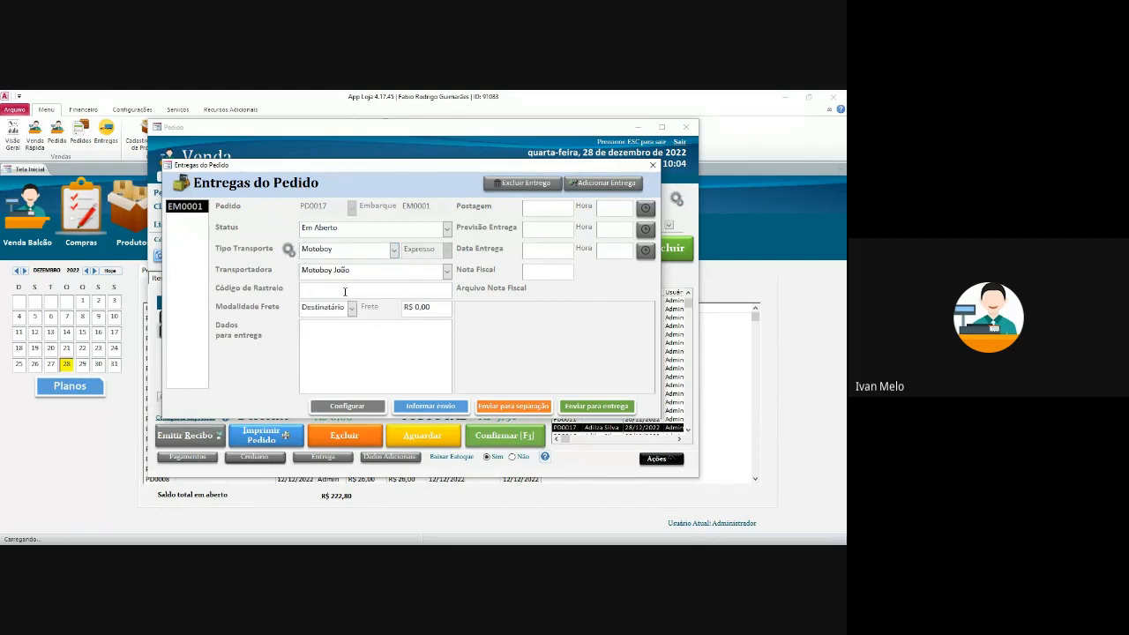
click(344, 322)
text(Entregar Às)
key(BackSpace)
key(BackSpace)
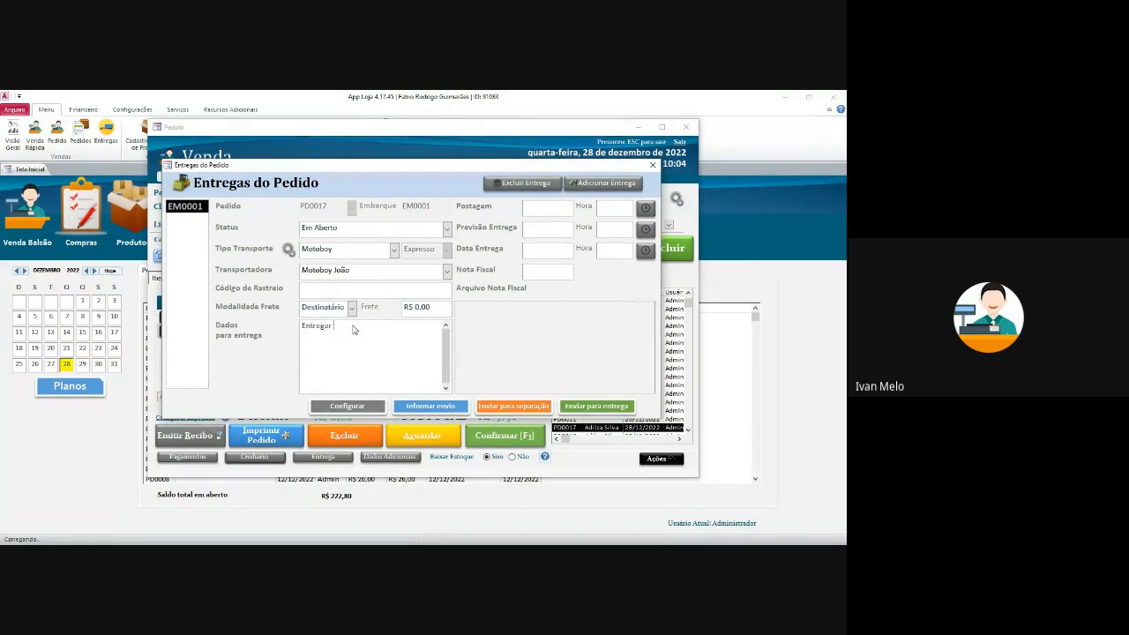
text(à partir 10h)
- Stamp the posting, expected and delivery dates with now and enter invoice 1234
click(646, 209)
click(645, 228)
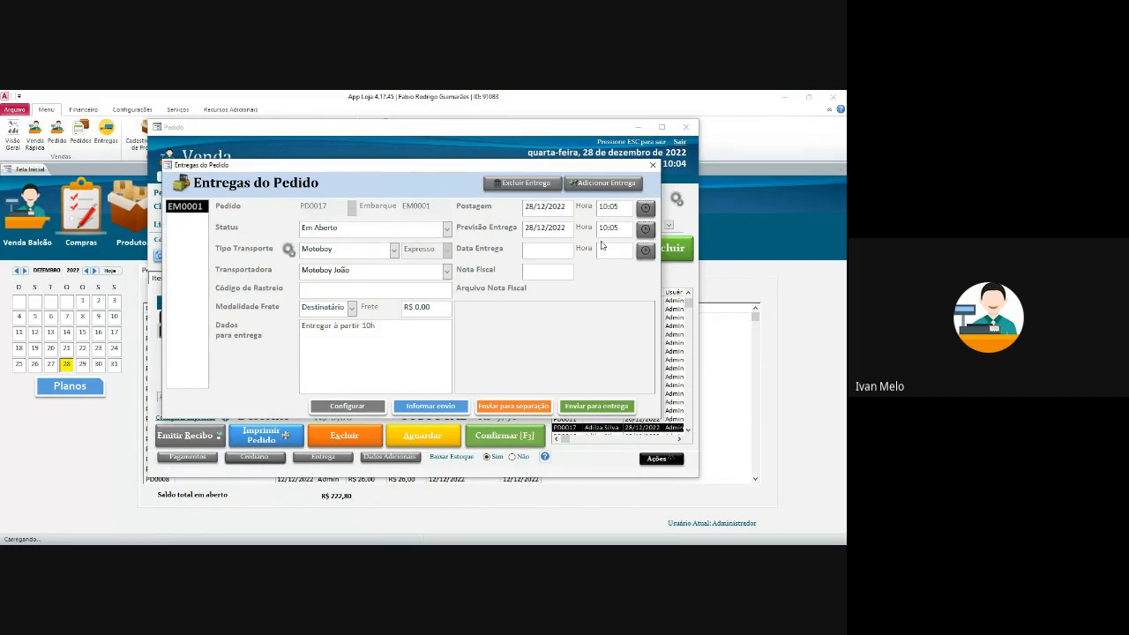
click(645, 249)
click(543, 268)
text(1234)
- Open the invoice attachments, cancel without adding a file, and go to Configurar Entrega
click(415, 340)
double_click(522, 326)
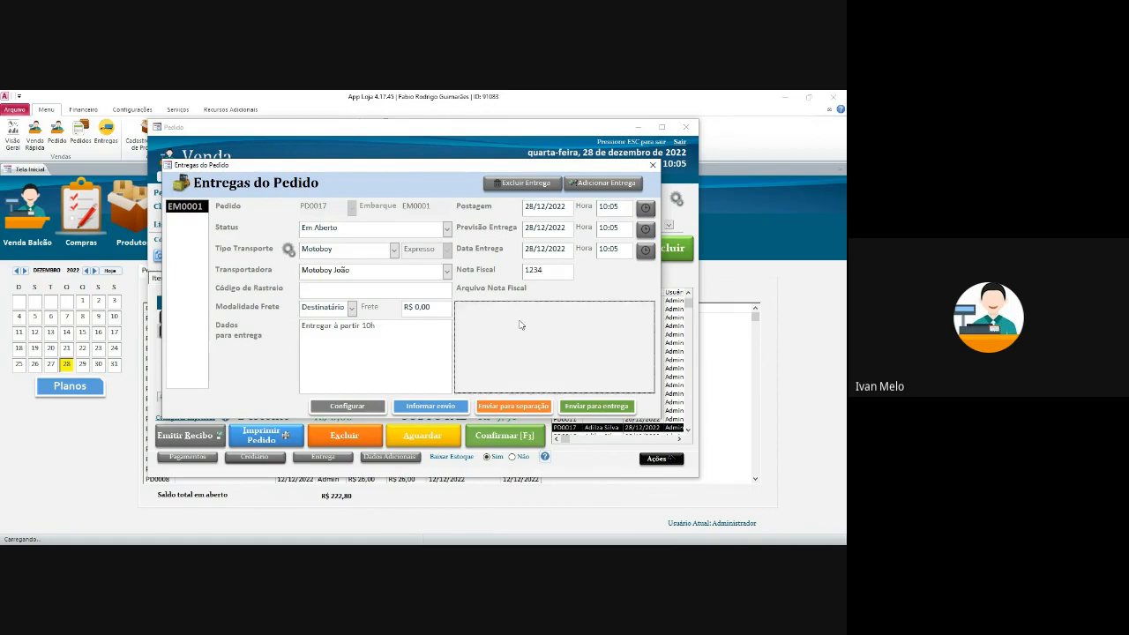
click(508, 369)
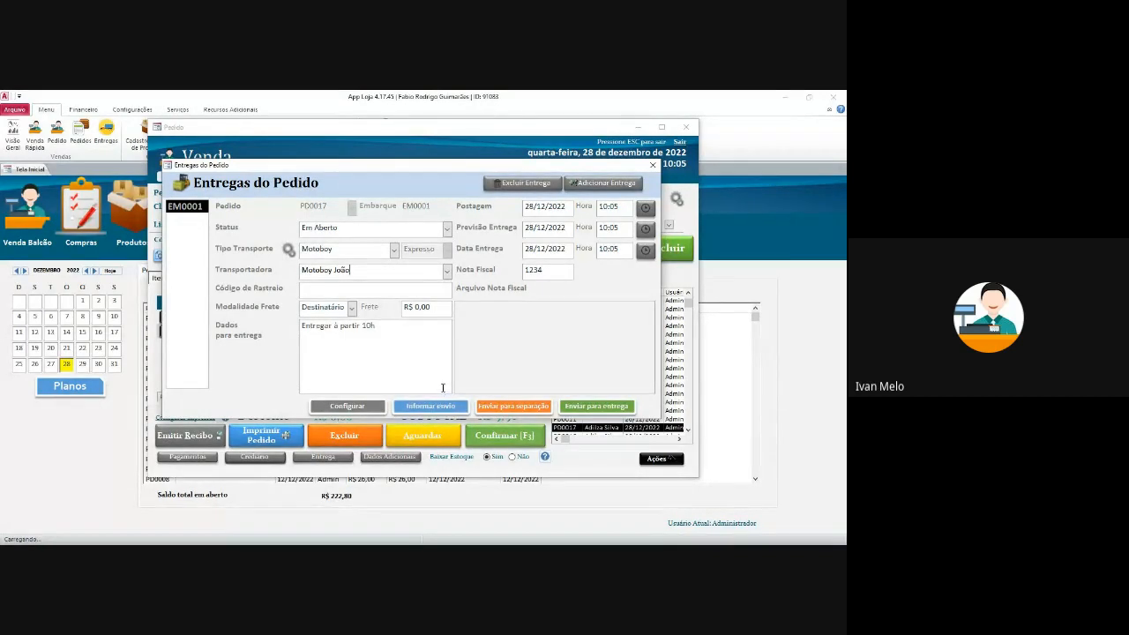
click(373, 406)
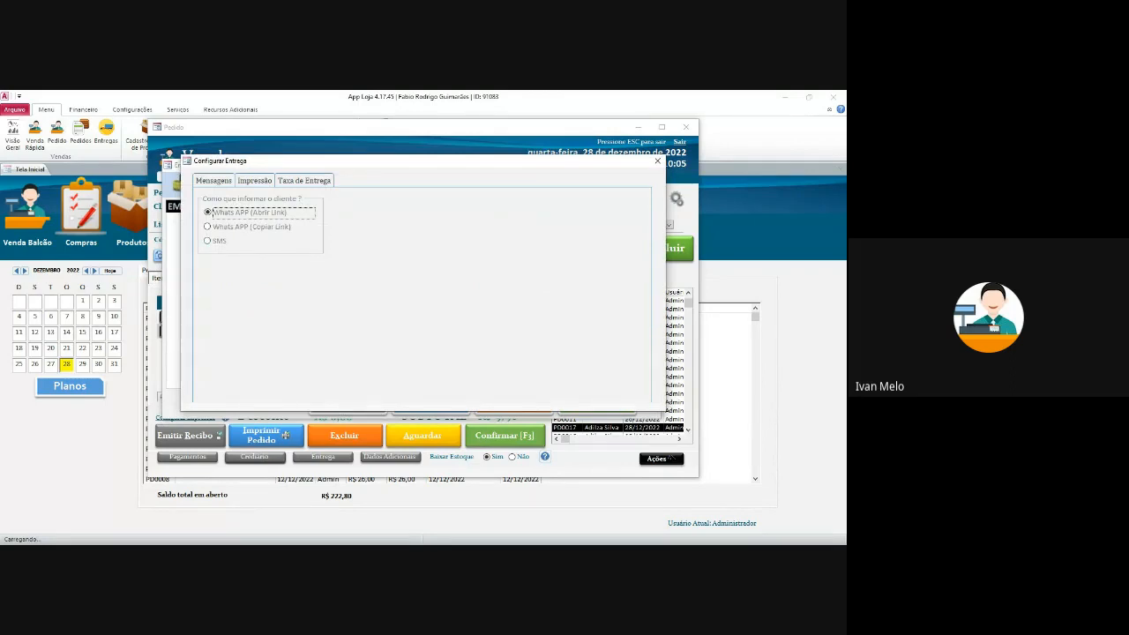
- Add a Motoboy delivery fee of R$ 5,00 from 10 km, then close both delivery dialogs
click(255, 180)
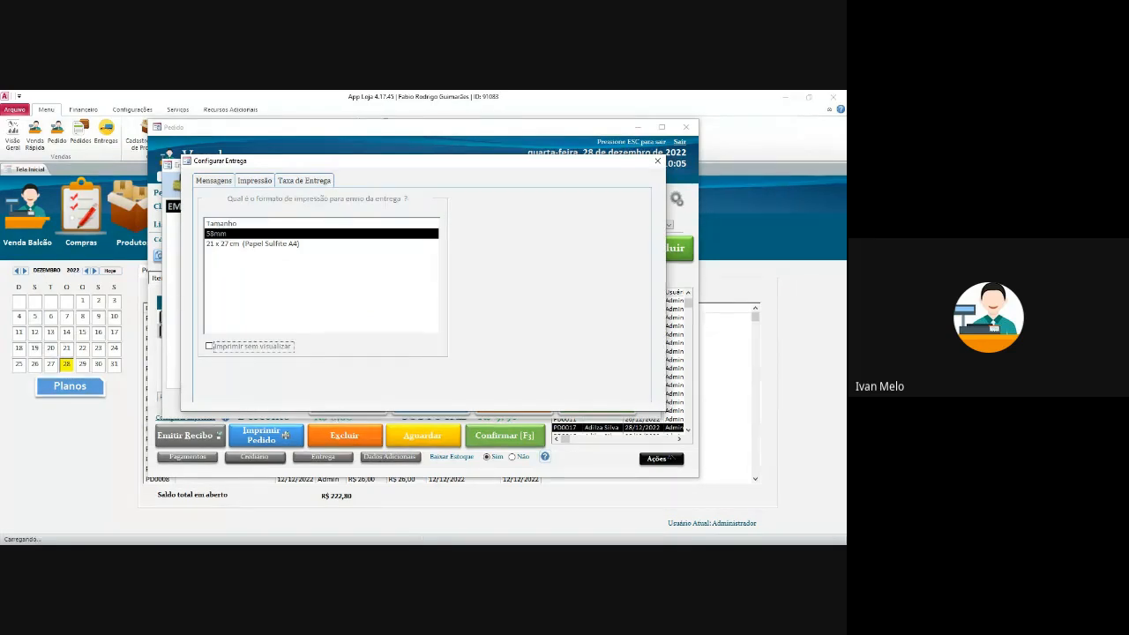
click(304, 181)
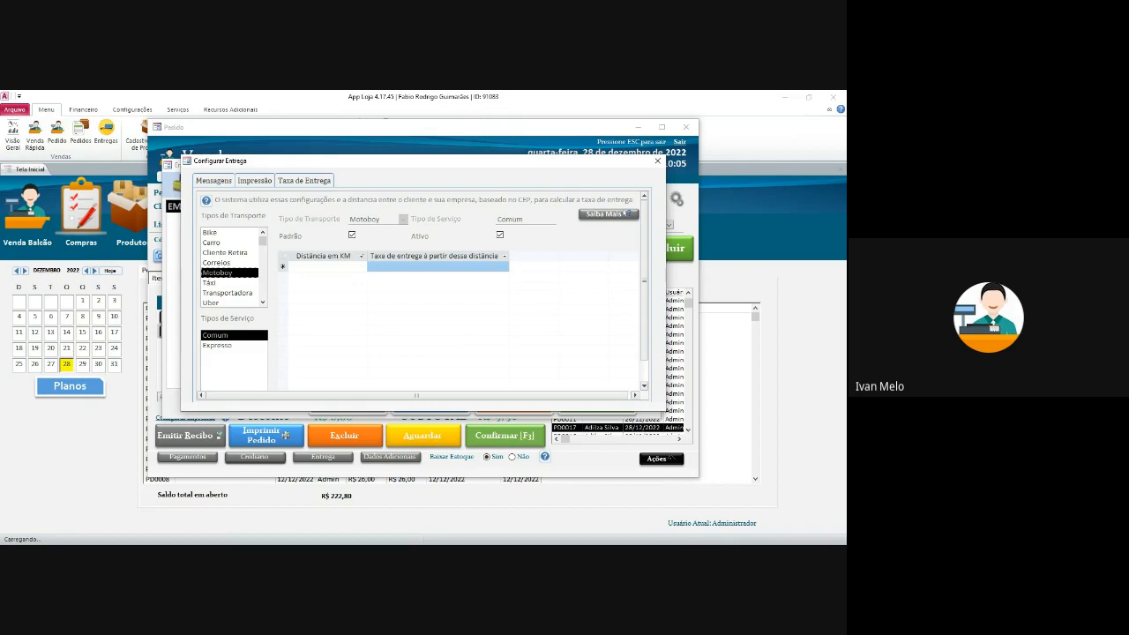
click(326, 266)
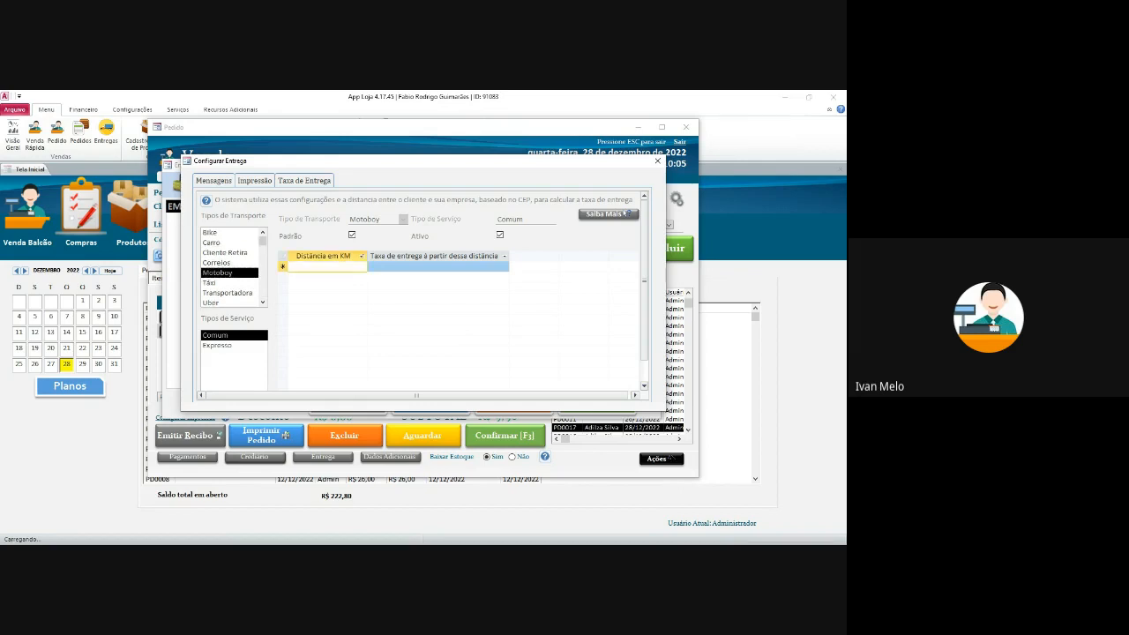
text(10)
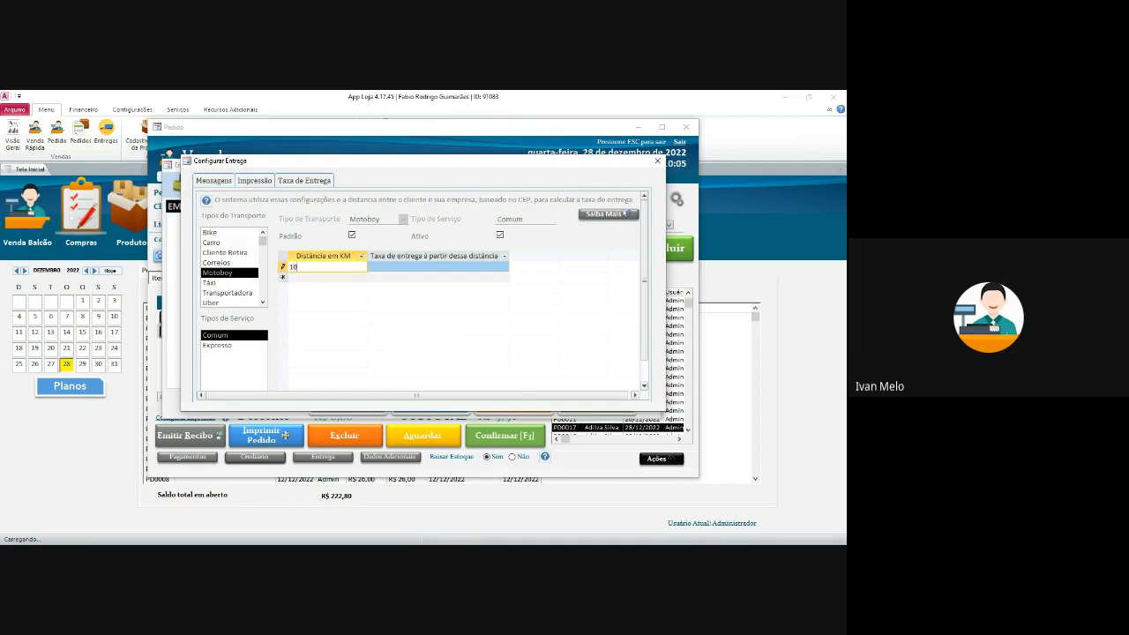
key(Tab)
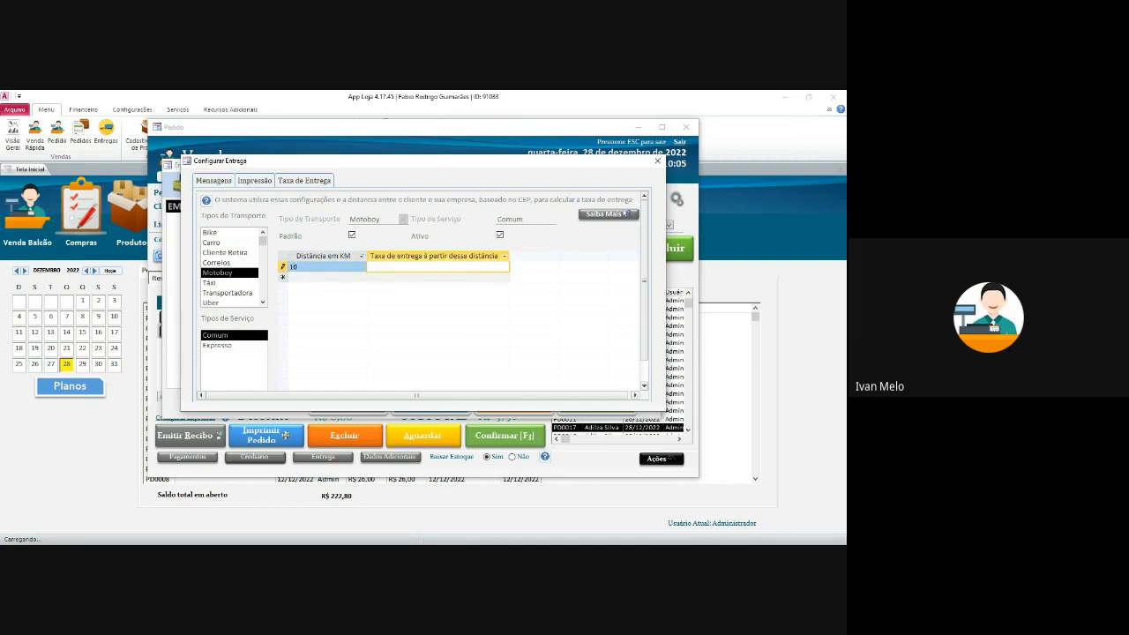
text(5)
key(Tab)
key(shift+Tab)
key(Tab)
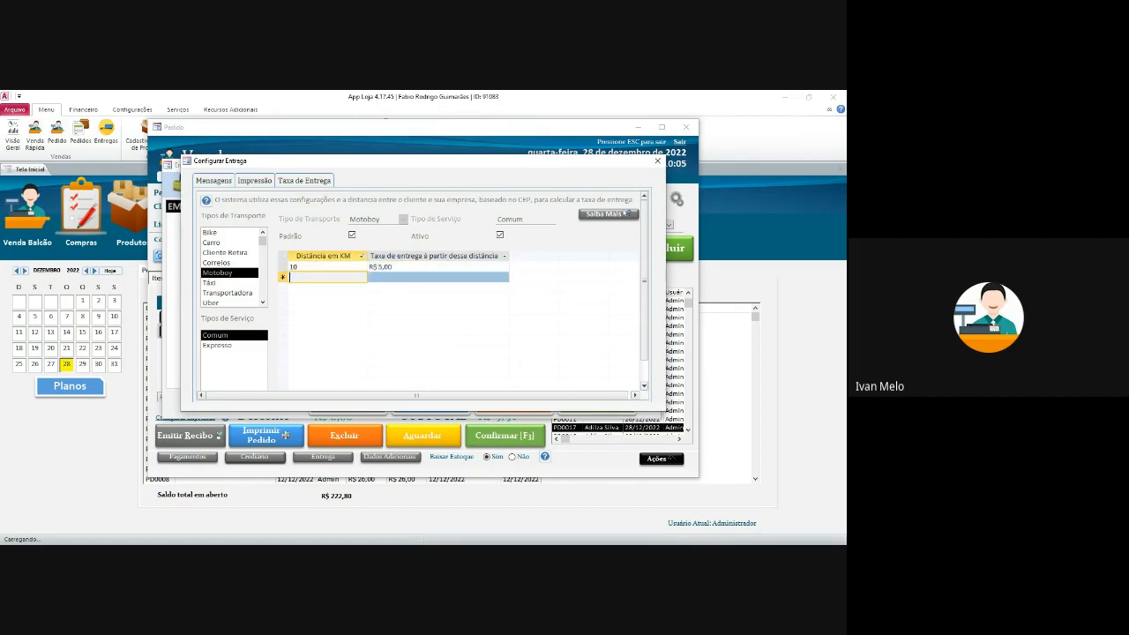
click(657, 160)
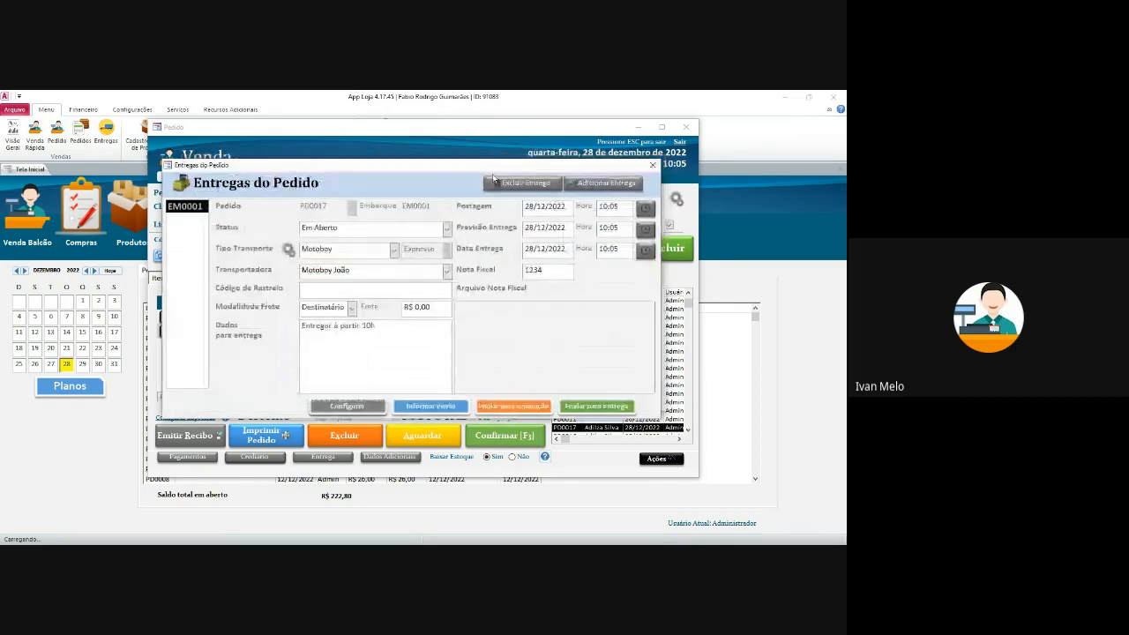
click(653, 165)
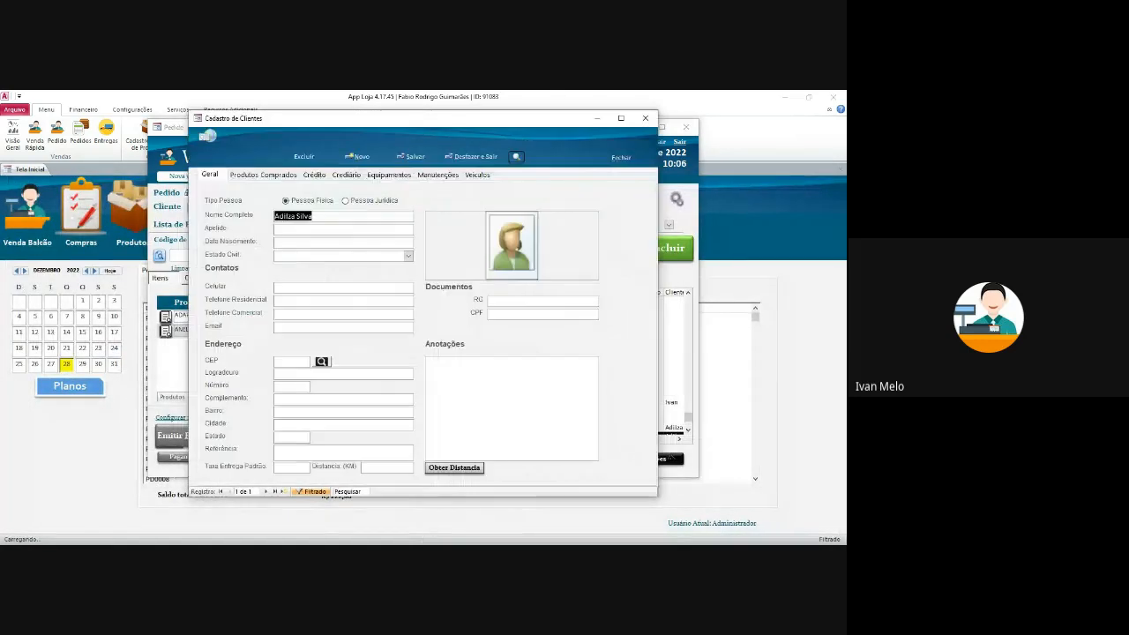
- Set the customer's distance to 20 km so Taxa Entrega Padrão fills R$ 5,00, then close
click(388, 468)
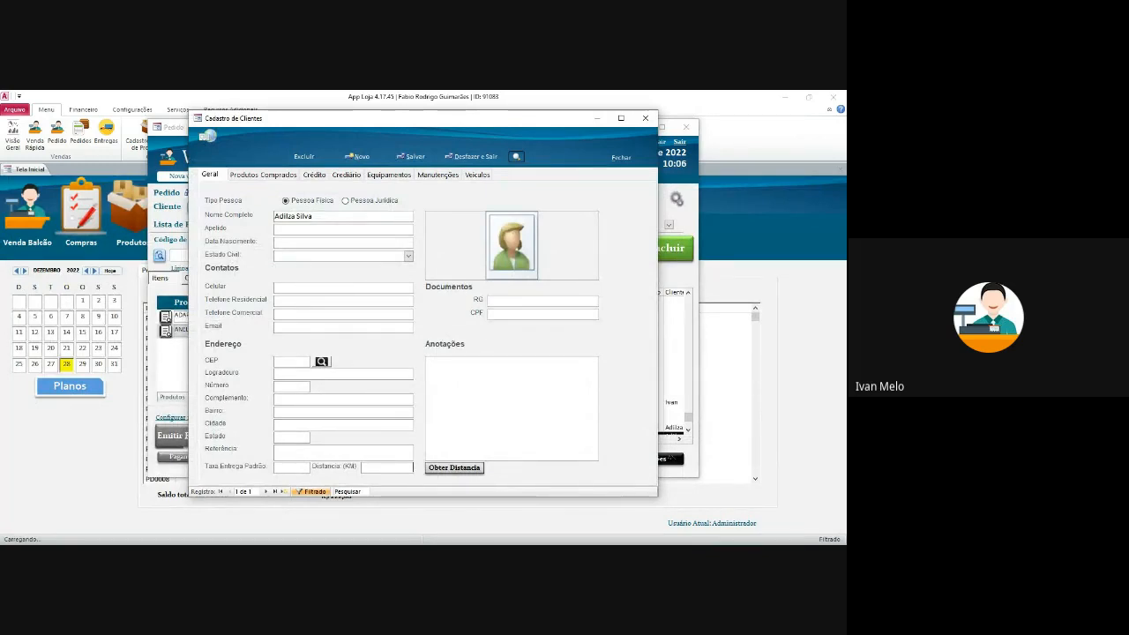
click(457, 379)
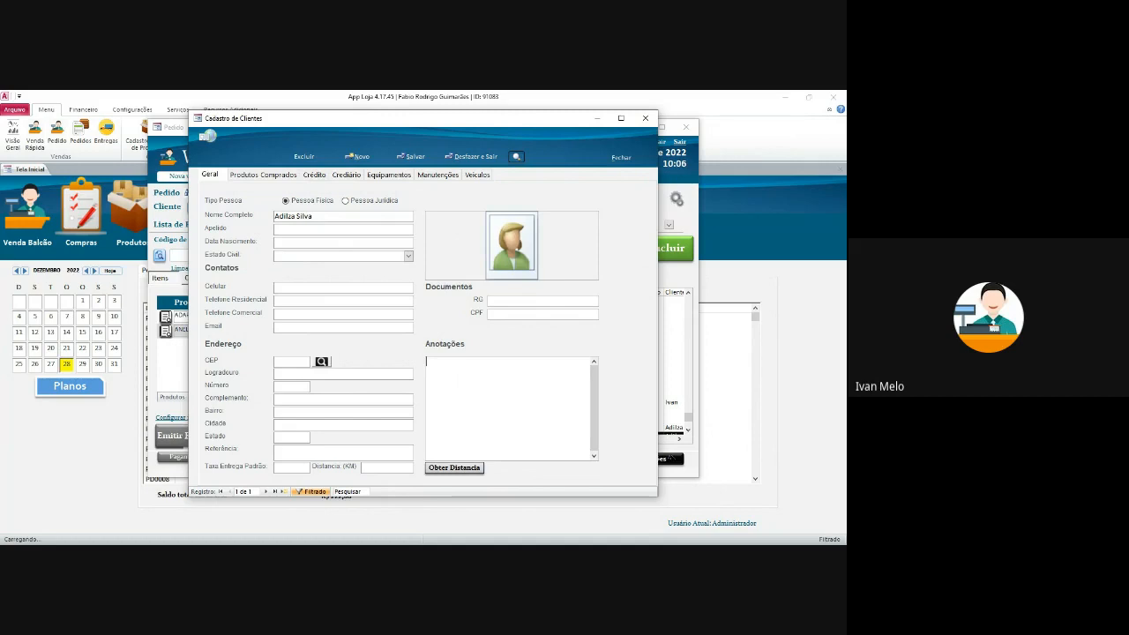
click(284, 362)
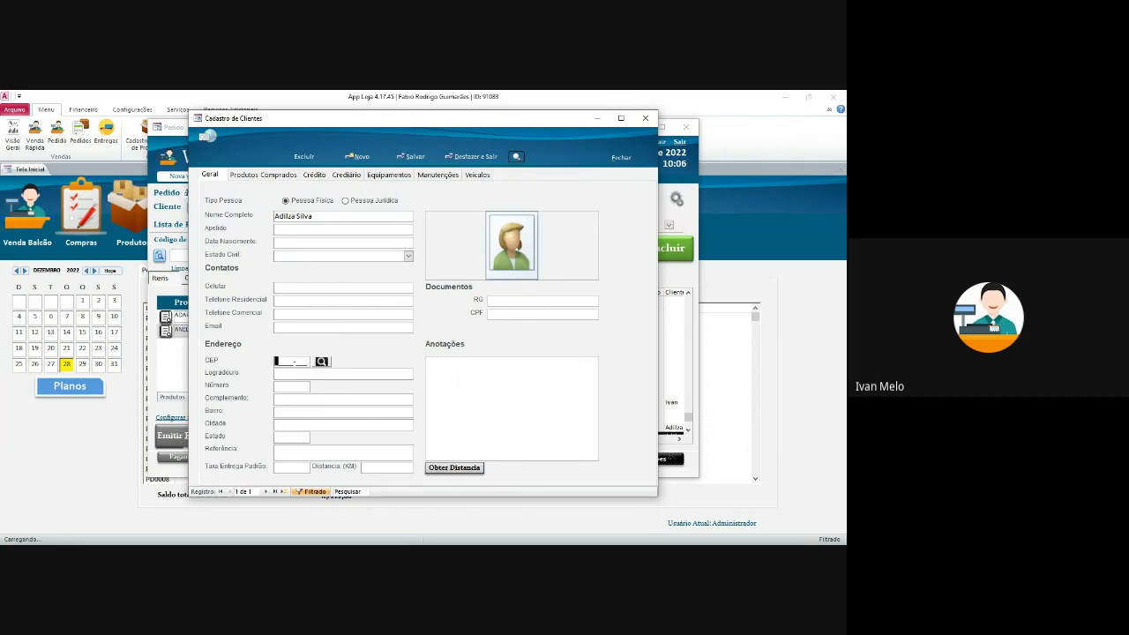
click(388, 468)
key(Tab)
key(Tab)
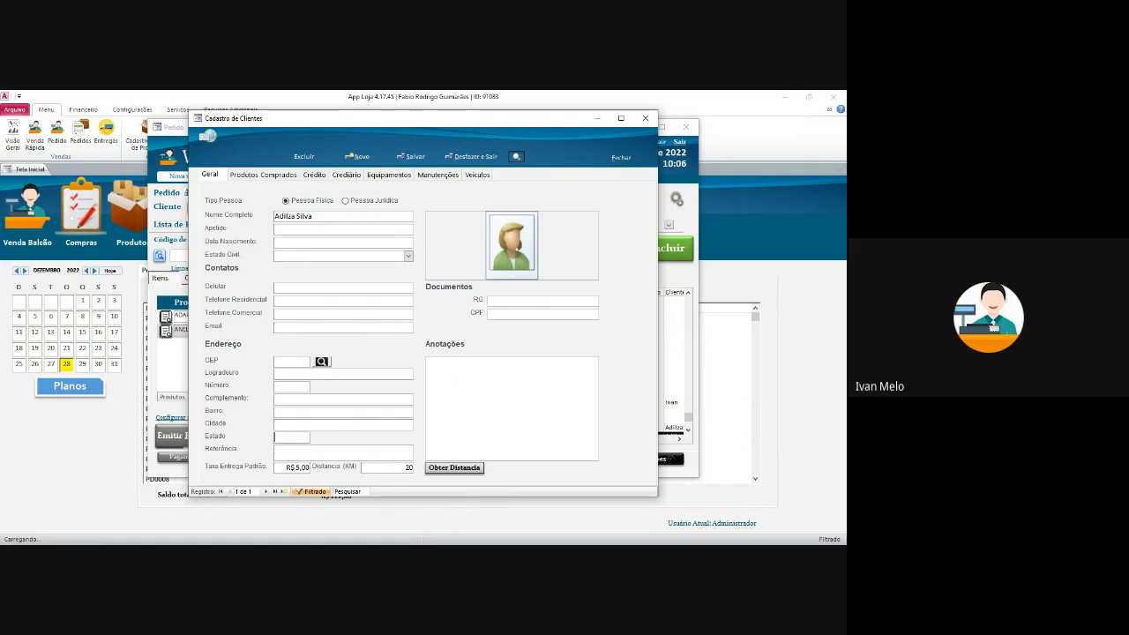
click(646, 118)
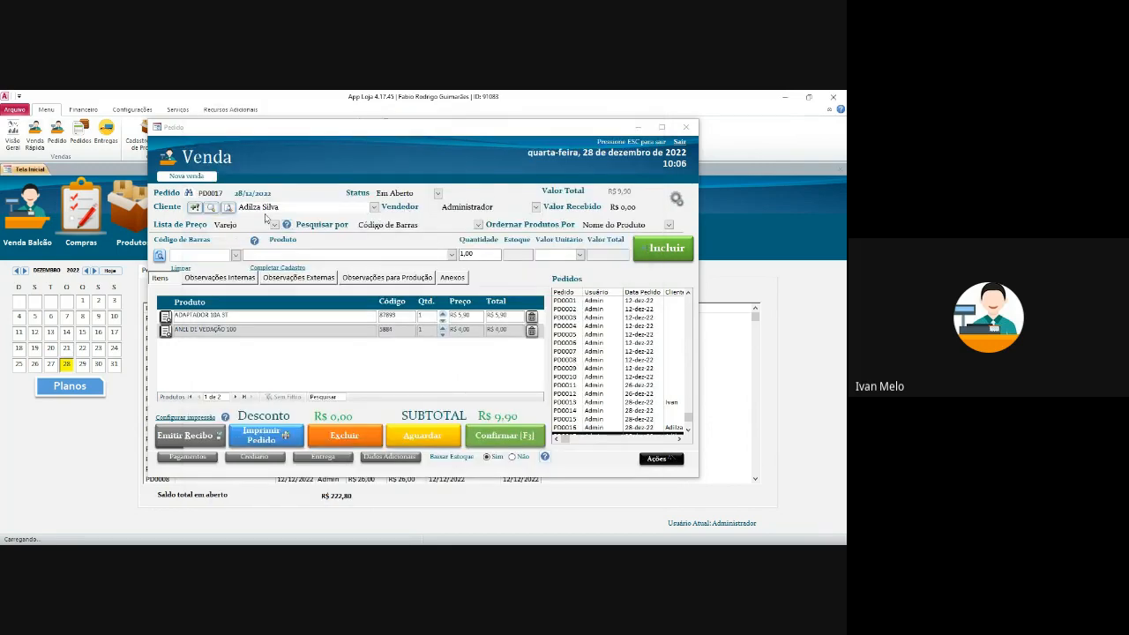
- Reopen the order's delivery details and keep Motoboy as the transport type
click(323, 456)
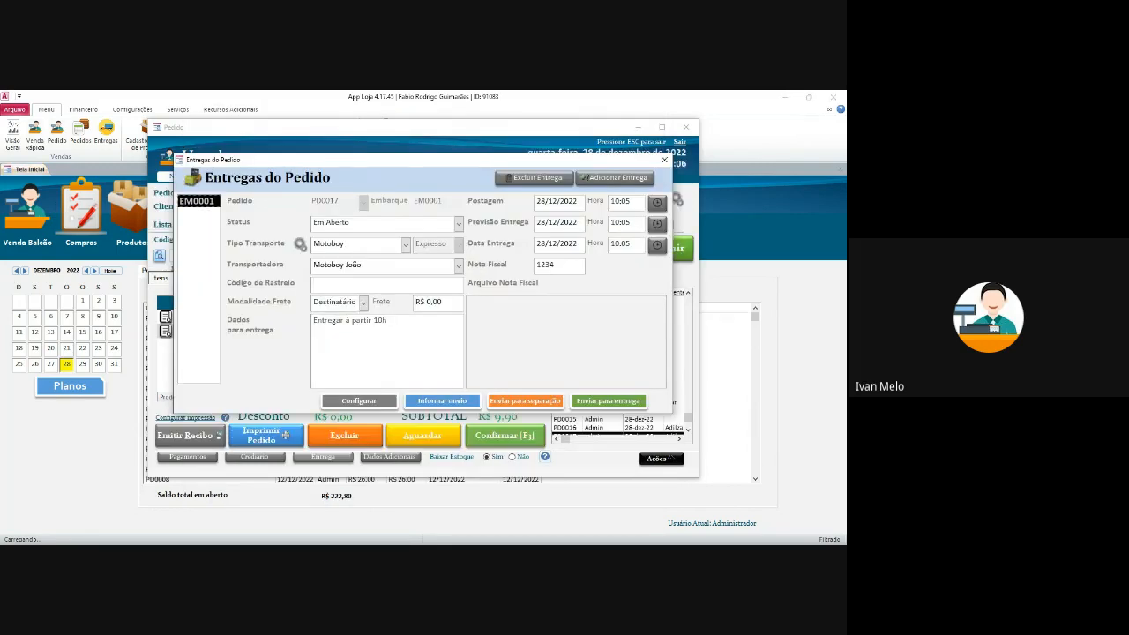
click(406, 245)
click(353, 302)
click(406, 245)
click(388, 302)
click(444, 303)
- Send order PD0017 to separation, close its slip, and send it out for delivery
click(525, 401)
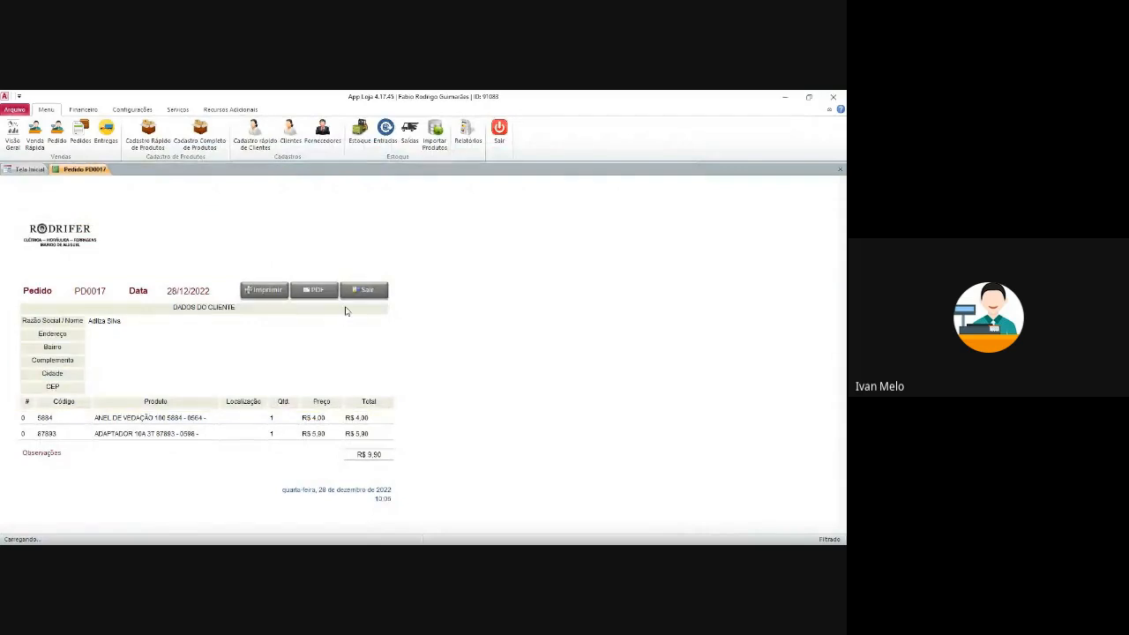
click(363, 292)
click(608, 401)
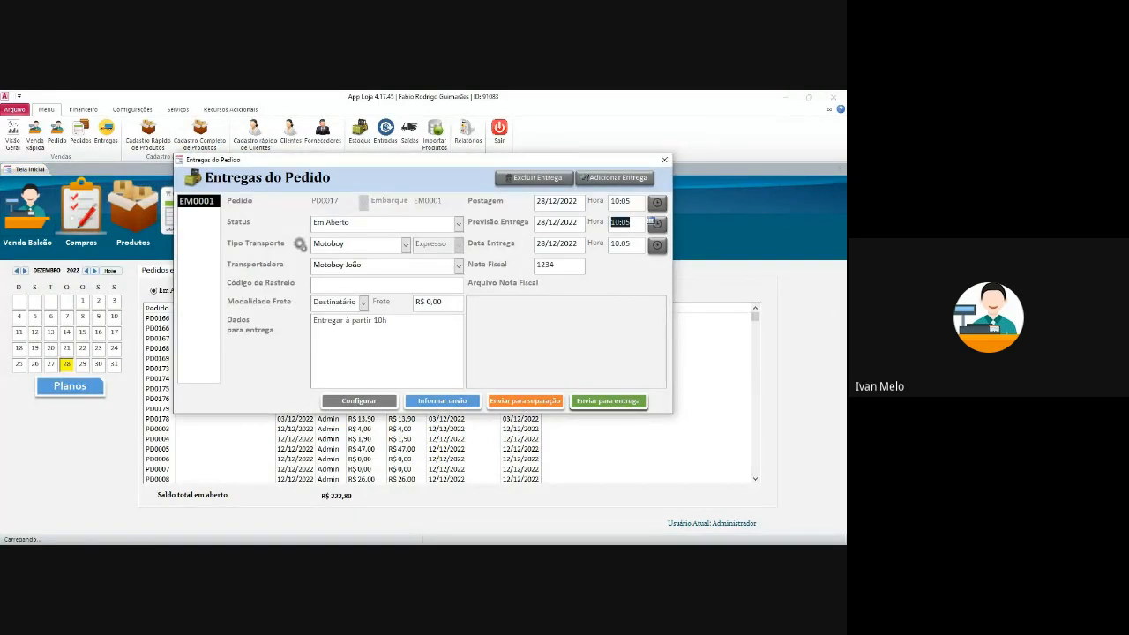
- Close the delivery details dialog after selecting the posting date
click(558, 202)
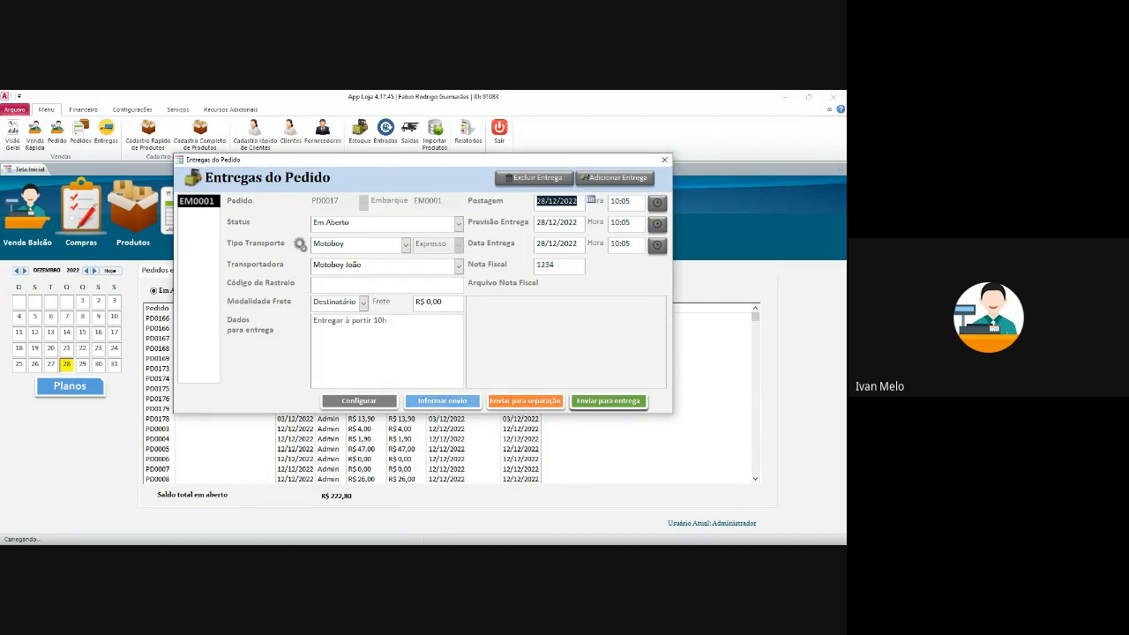
drag(651, 160, 654, 167)
click(667, 166)
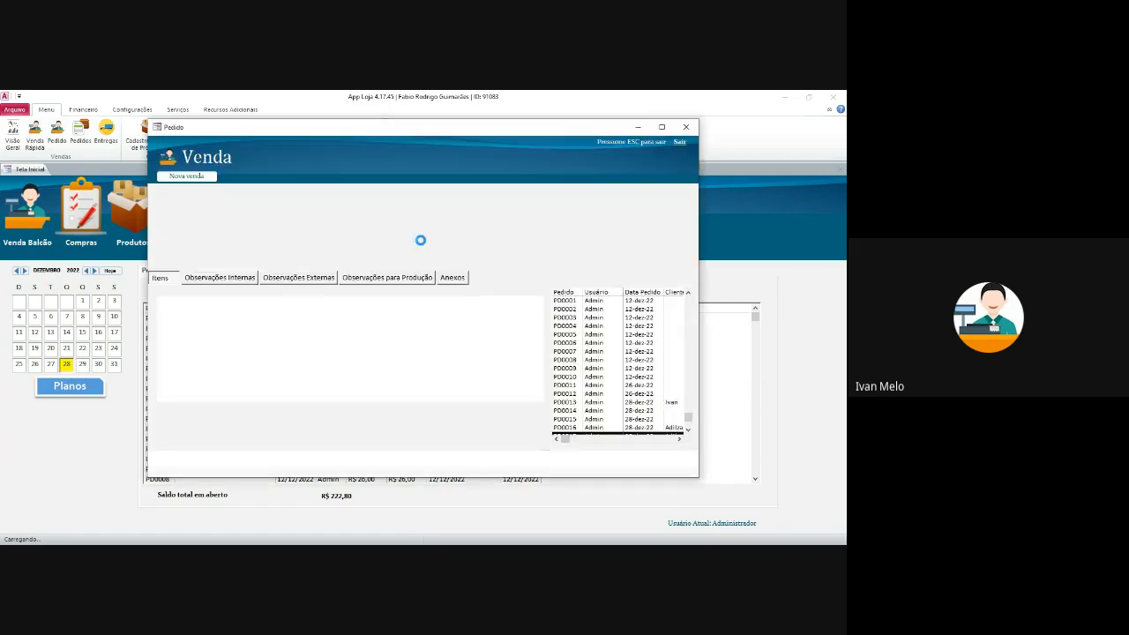
- Add the customer's phone number in quick registration, save, and show PD0017's delivery EM0001
click(270, 206)
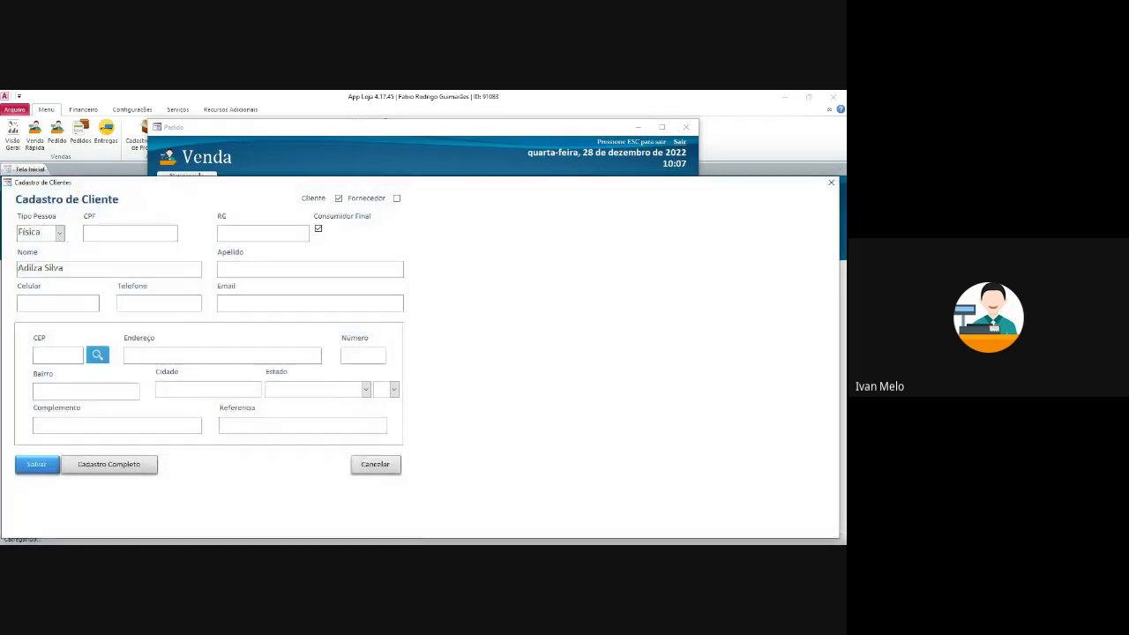
click(145, 303)
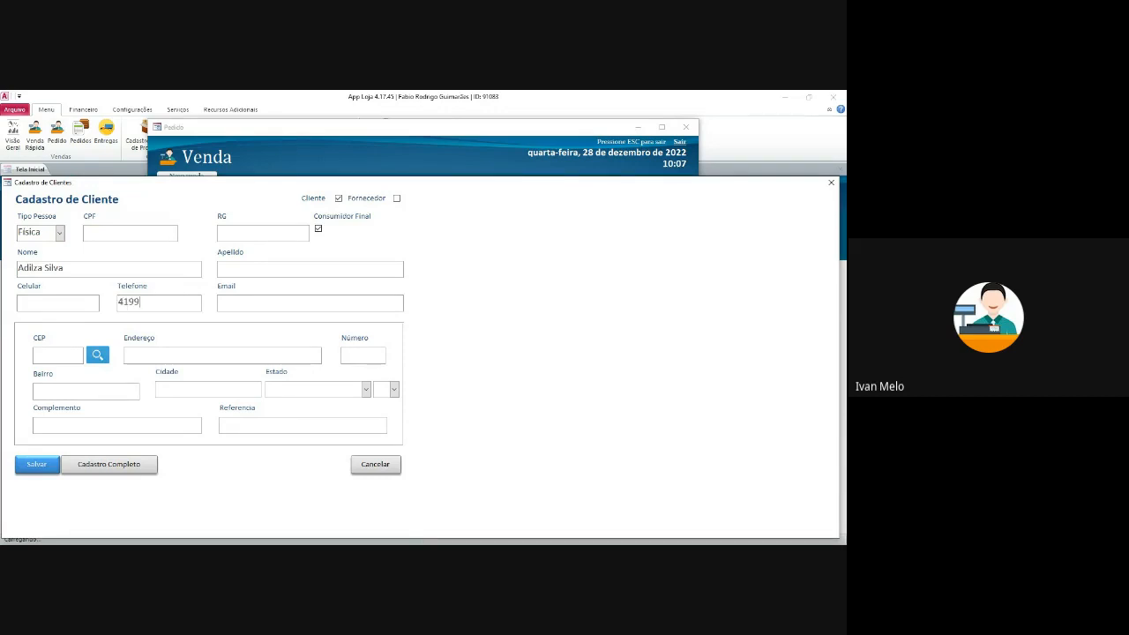
click(36, 464)
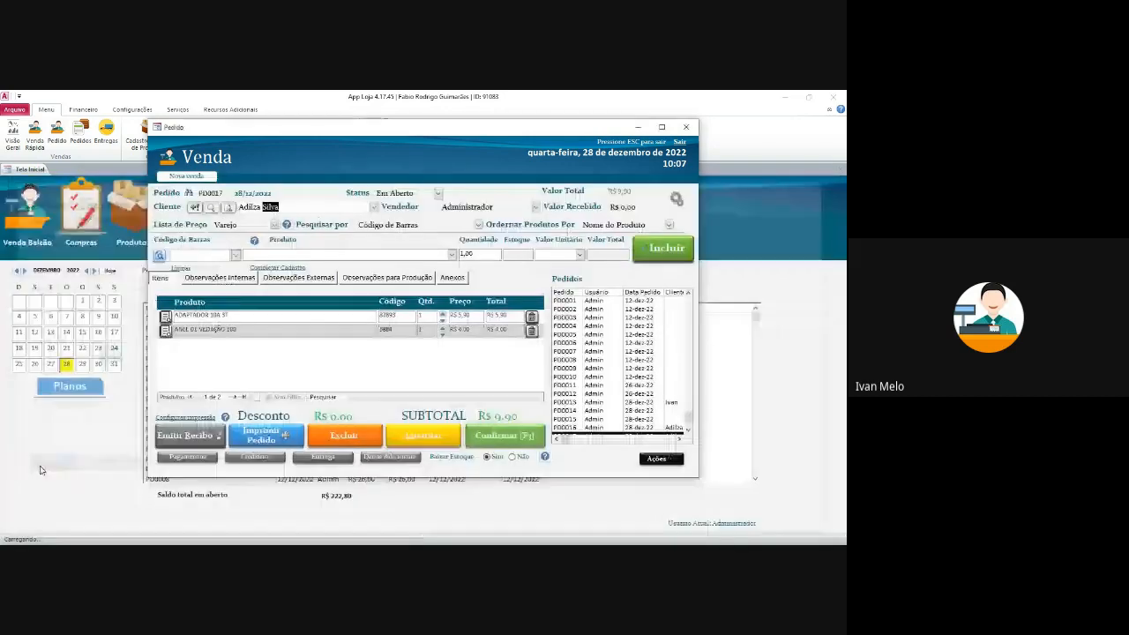
click(323, 457)
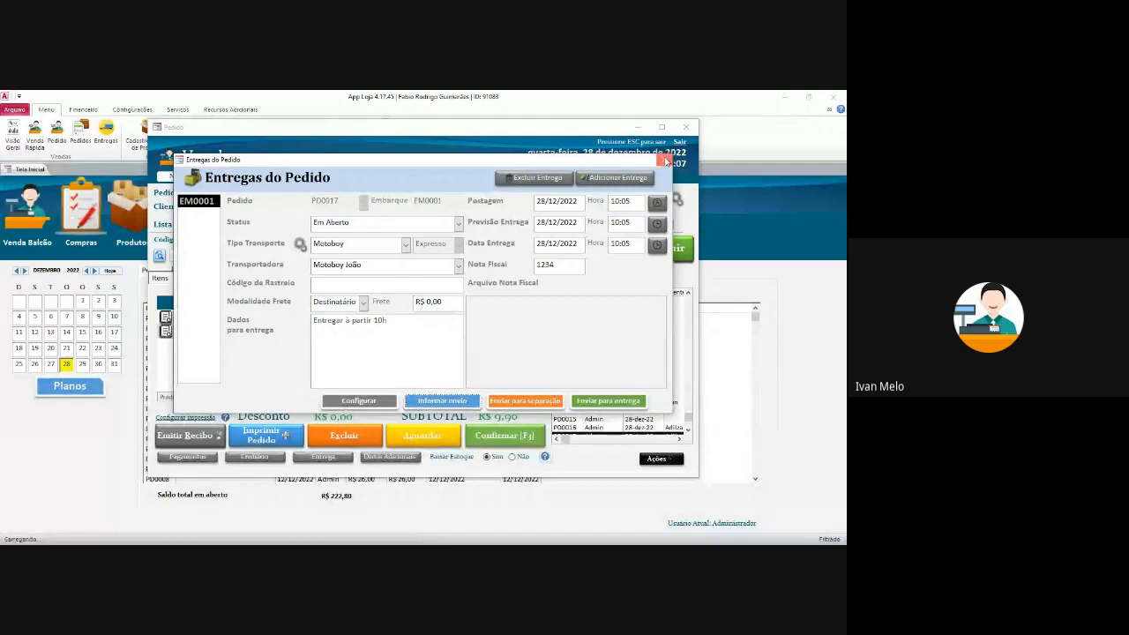
- Print the production order for PD0017 listing its two products, then close the report
click(667, 162)
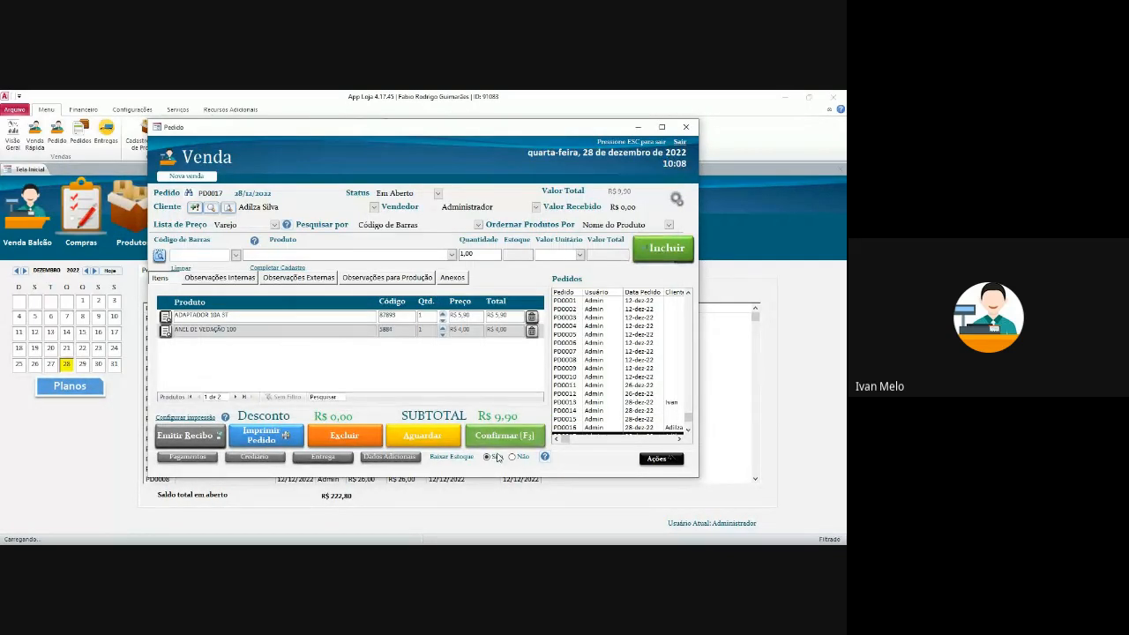
click(662, 460)
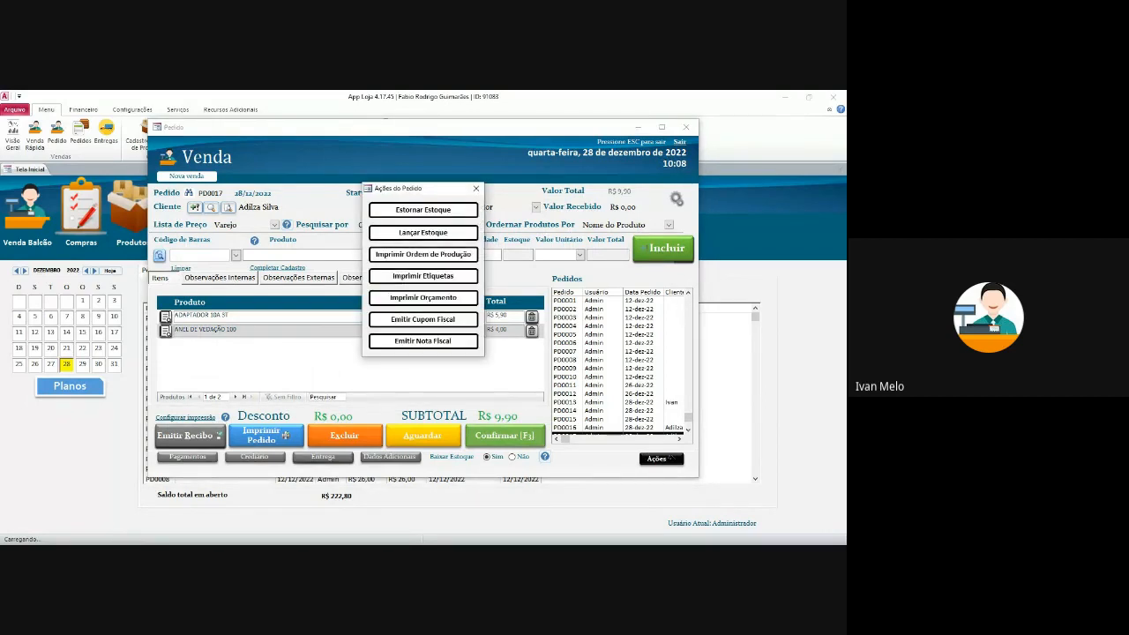
click(423, 254)
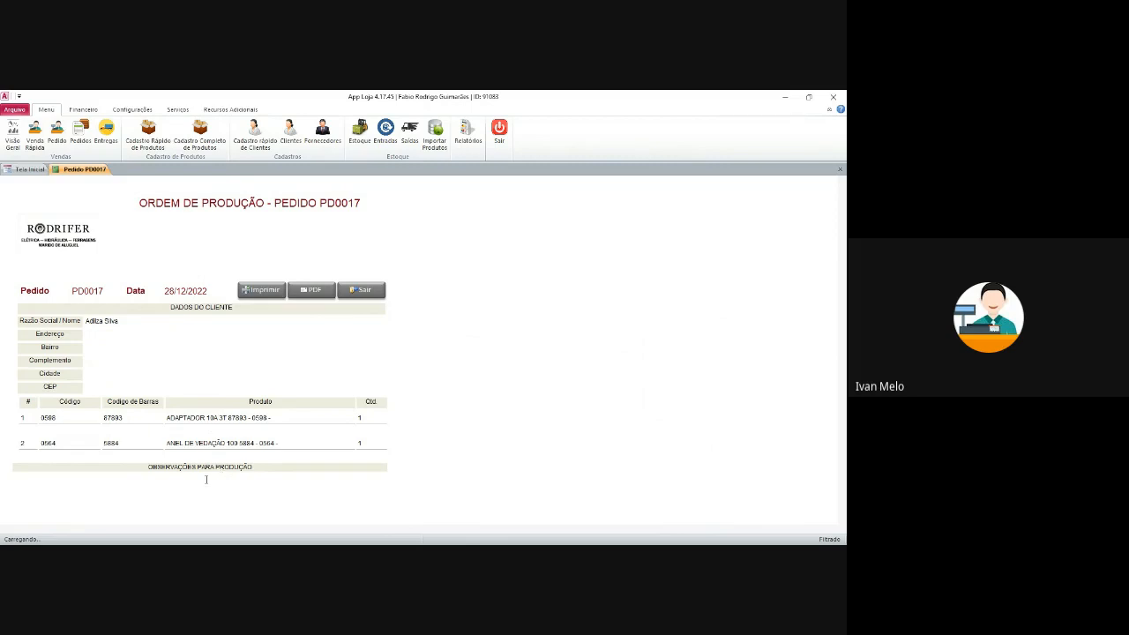
click(359, 293)
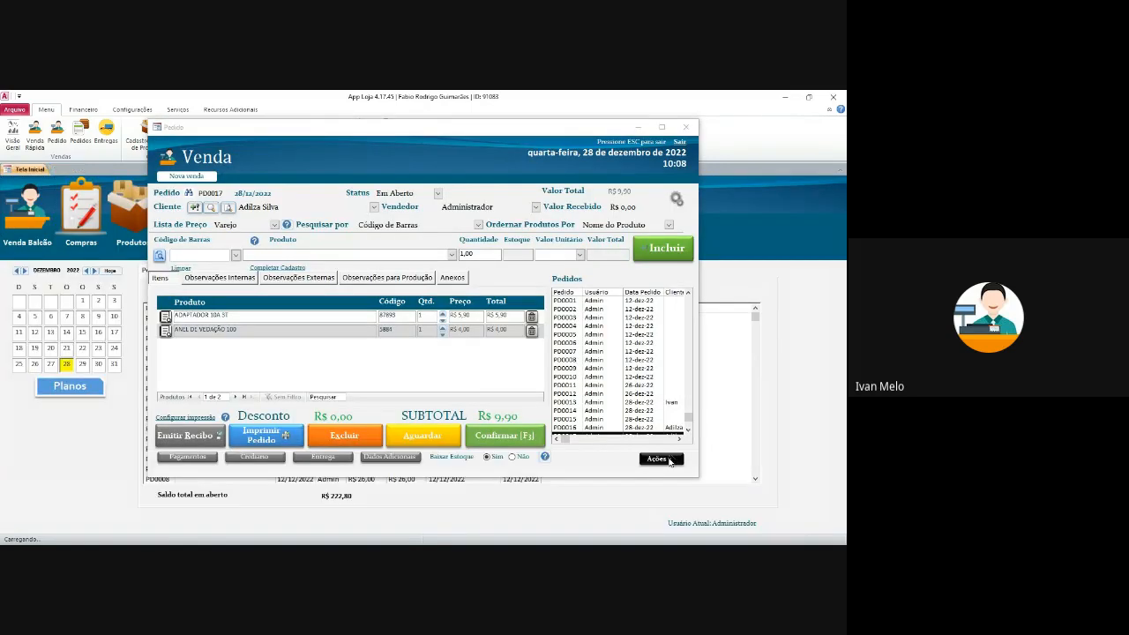
- Enter the production note 'Vermelha' for order PD0017
click(660, 459)
click(476, 189)
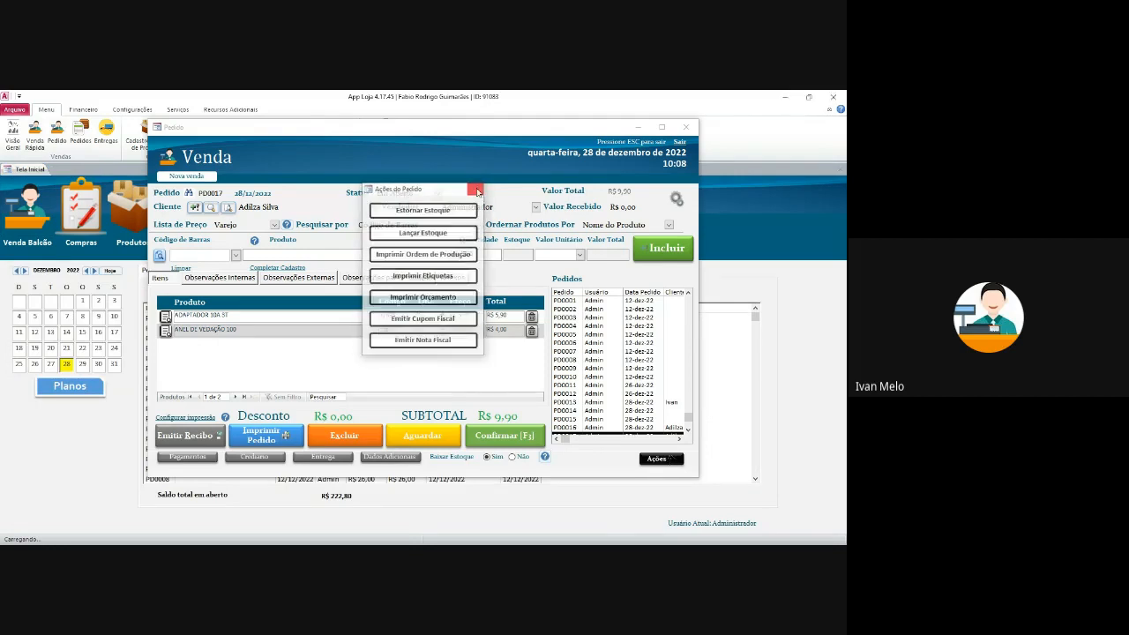
click(367, 280)
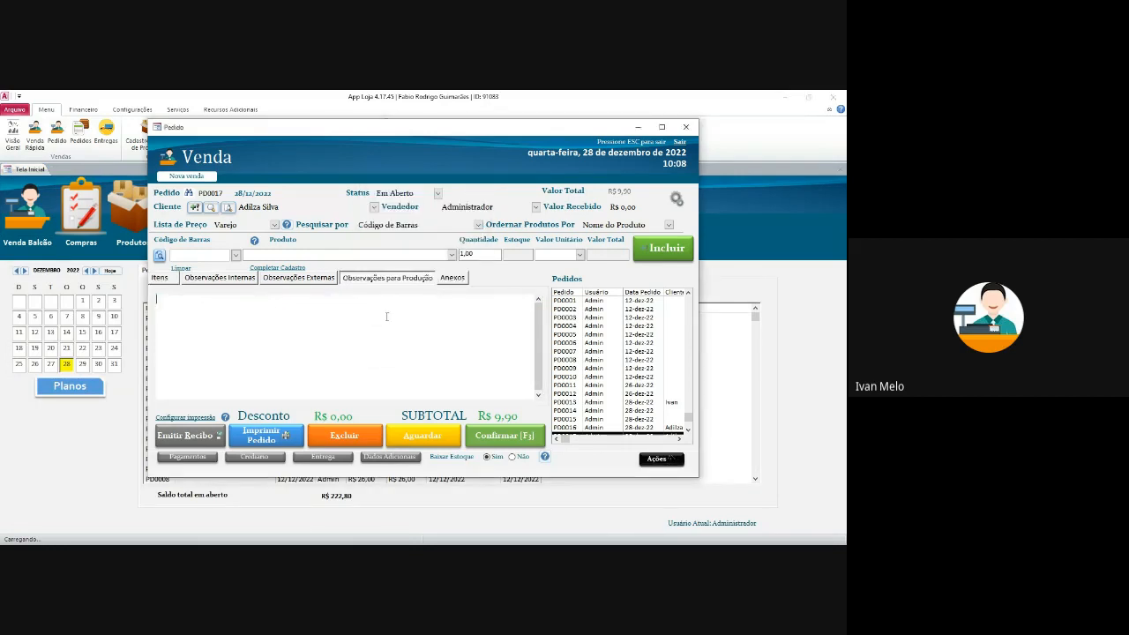
text(Ca)
key(BackSpace)
key(BackSpace)
text(Vermejlha)
key(BackSpace)
key(BackSpace)
key(BackSpace)
key(BackSpace)
text(lha)
- Browse the internal and external notes and Anexos, cancel an attachment, then bring up Ações
click(321, 281)
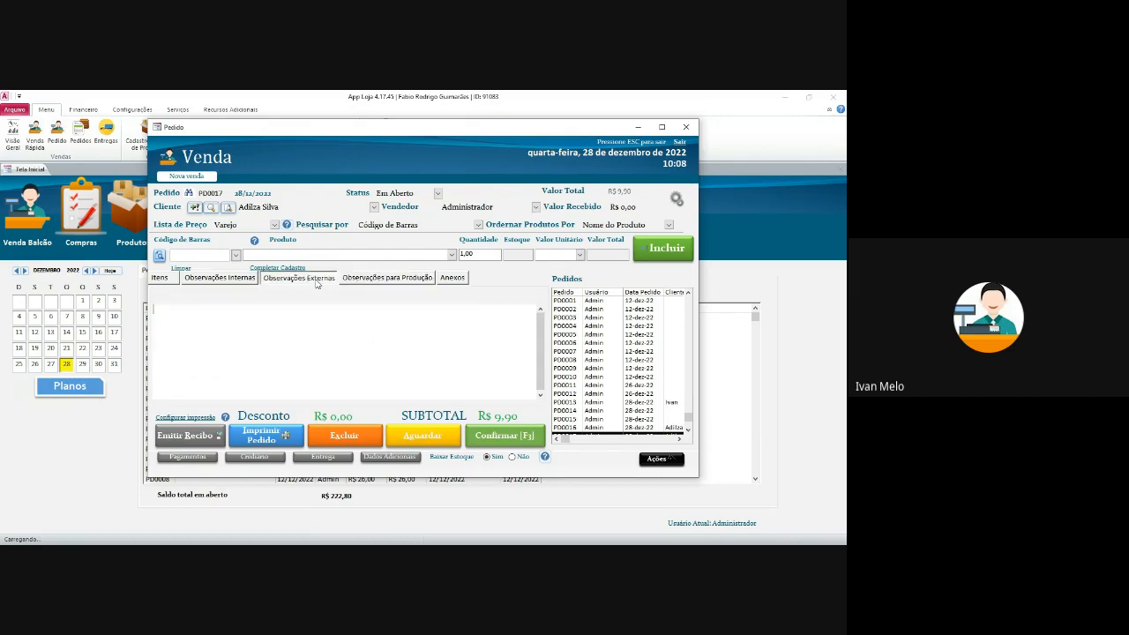
click(254, 279)
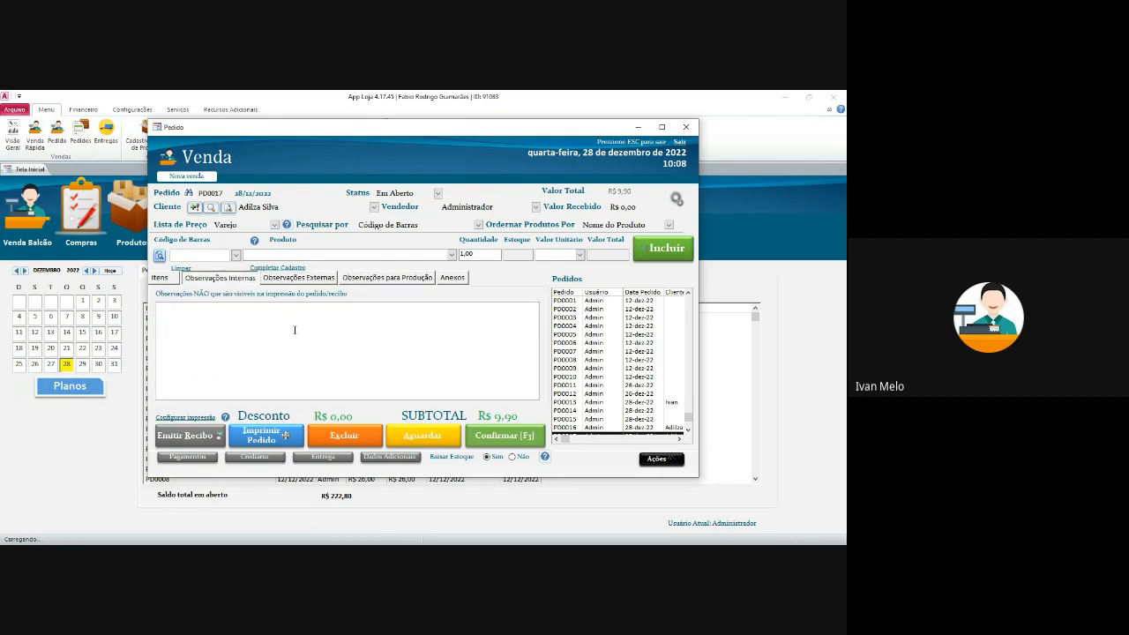
click(310, 280)
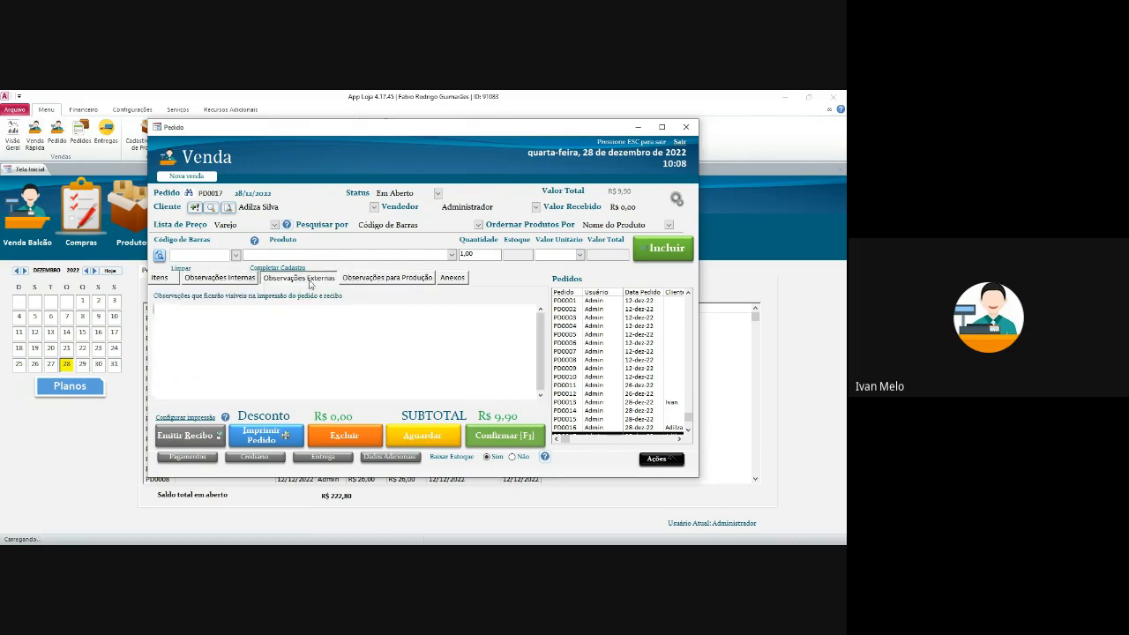
click(386, 280)
click(451, 278)
double_click(217, 323)
click(508, 369)
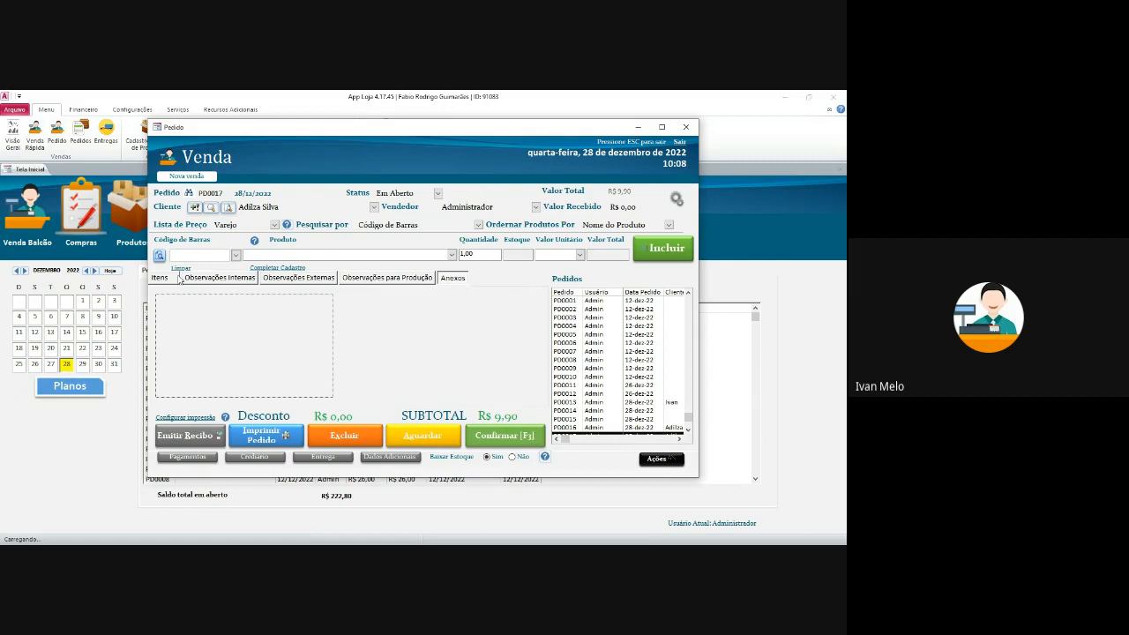
click(661, 459)
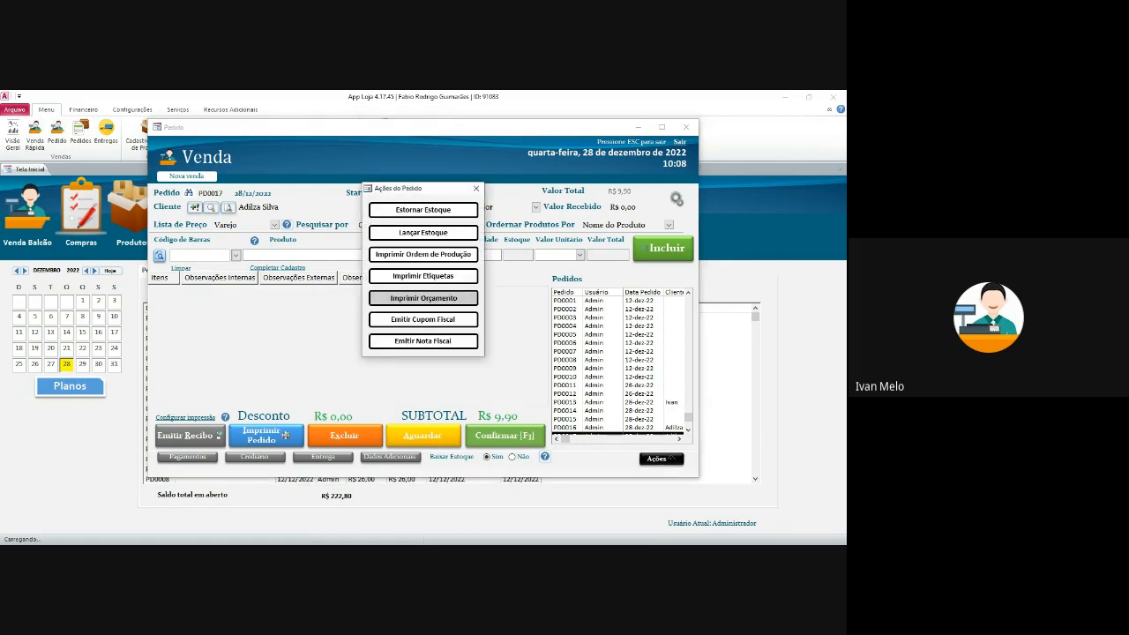
- Preview the Orçamento quote for PD0017 totalling R$ 9,90 and close it
click(446, 298)
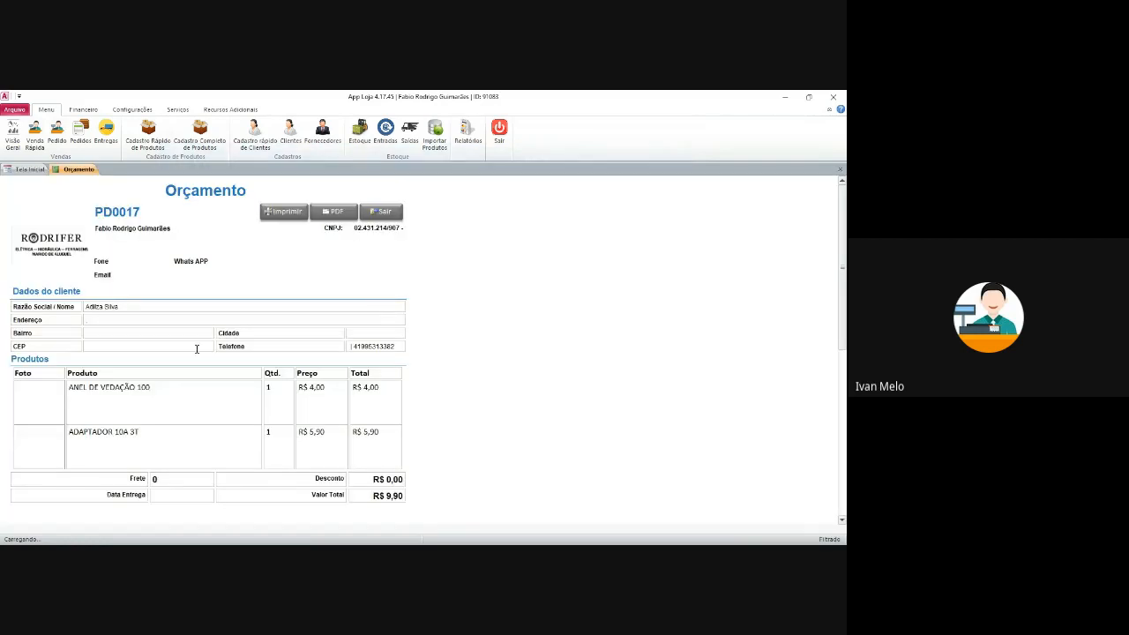
scroll(212, 384, down, 1)
scroll(224, 397, up, 1)
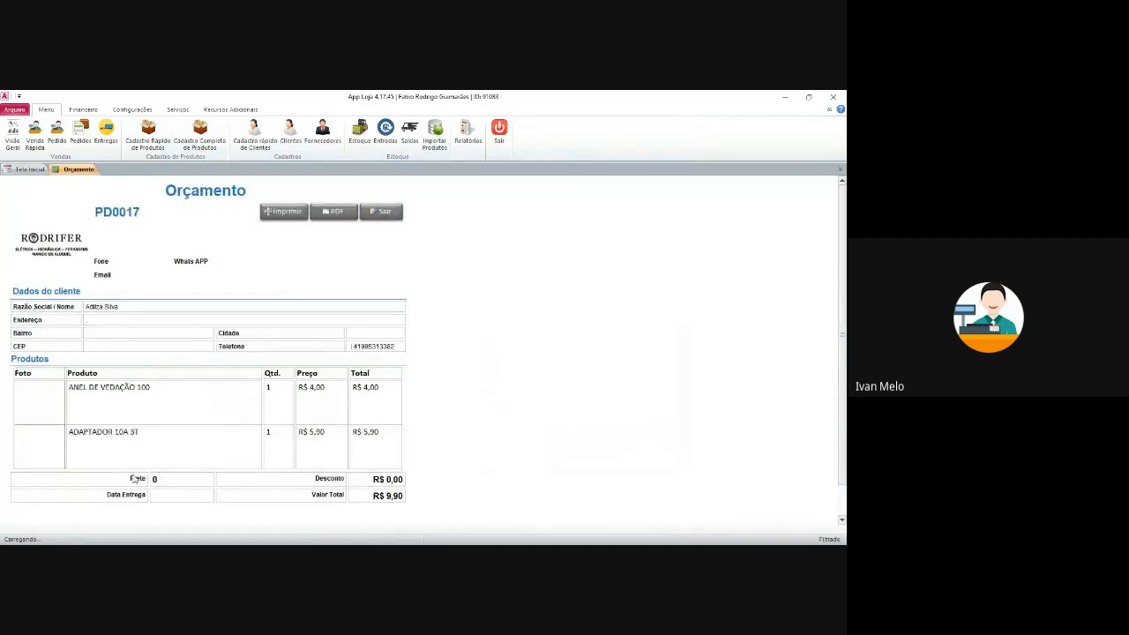
scroll(105, 476, down, 1)
scroll(136, 429, up, 1)
click(399, 213)
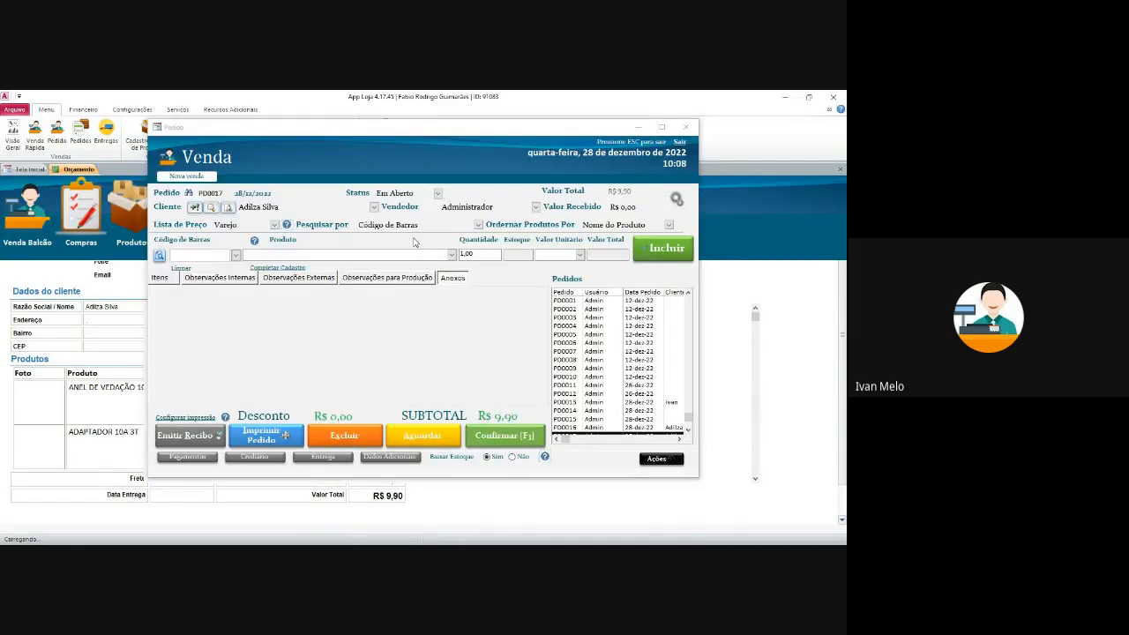
- Check the order actions list, then show the order's Itens tab
click(663, 461)
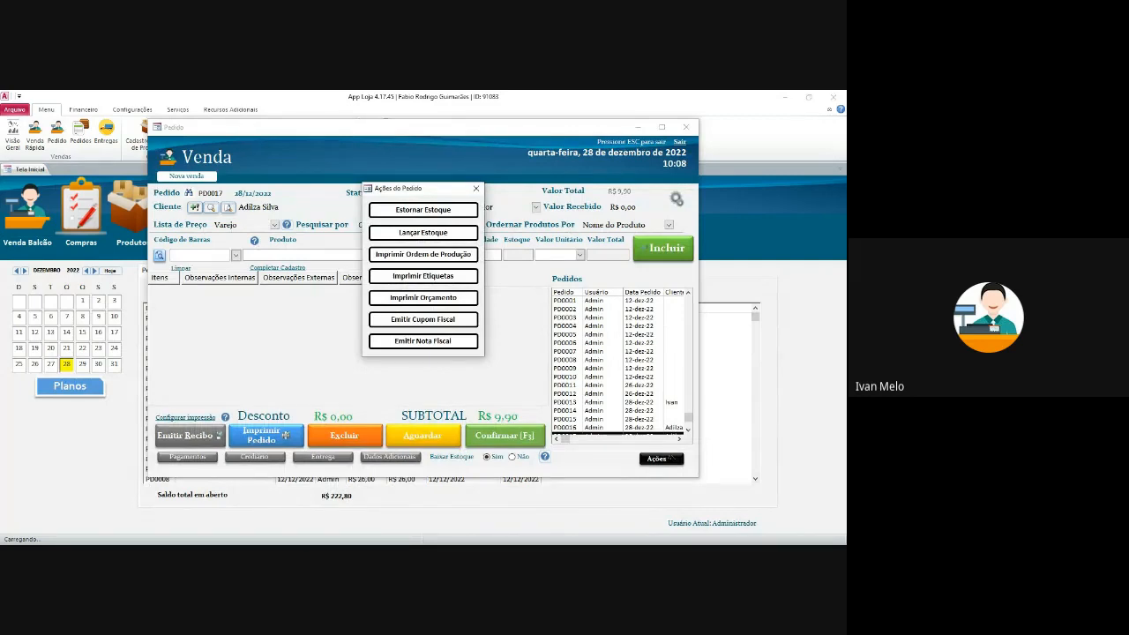
click(475, 188)
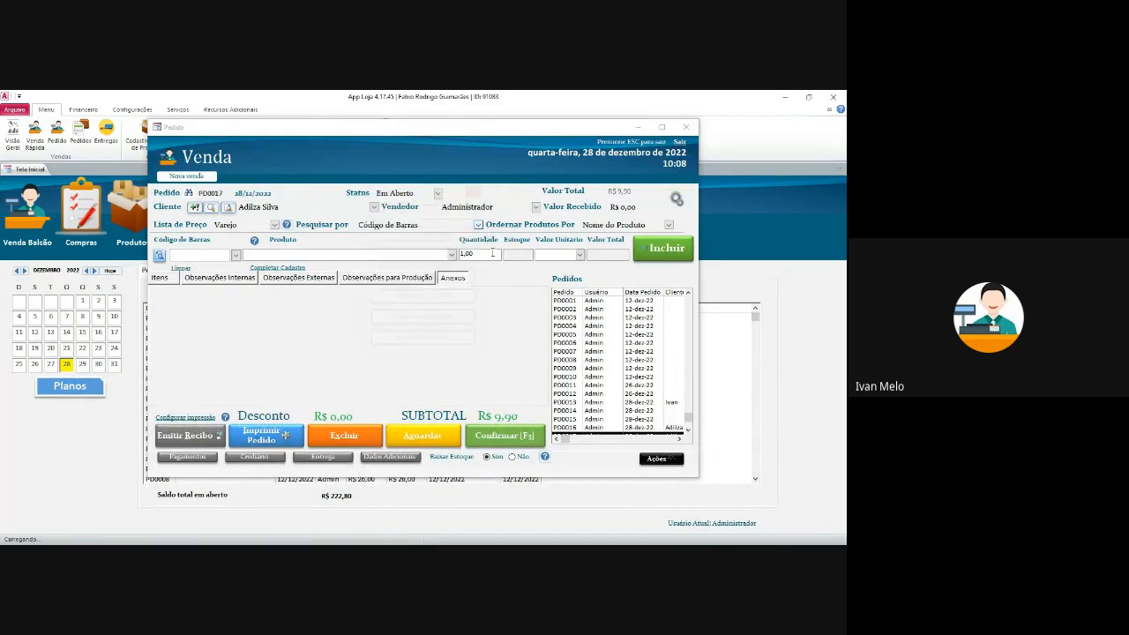
click(176, 277)
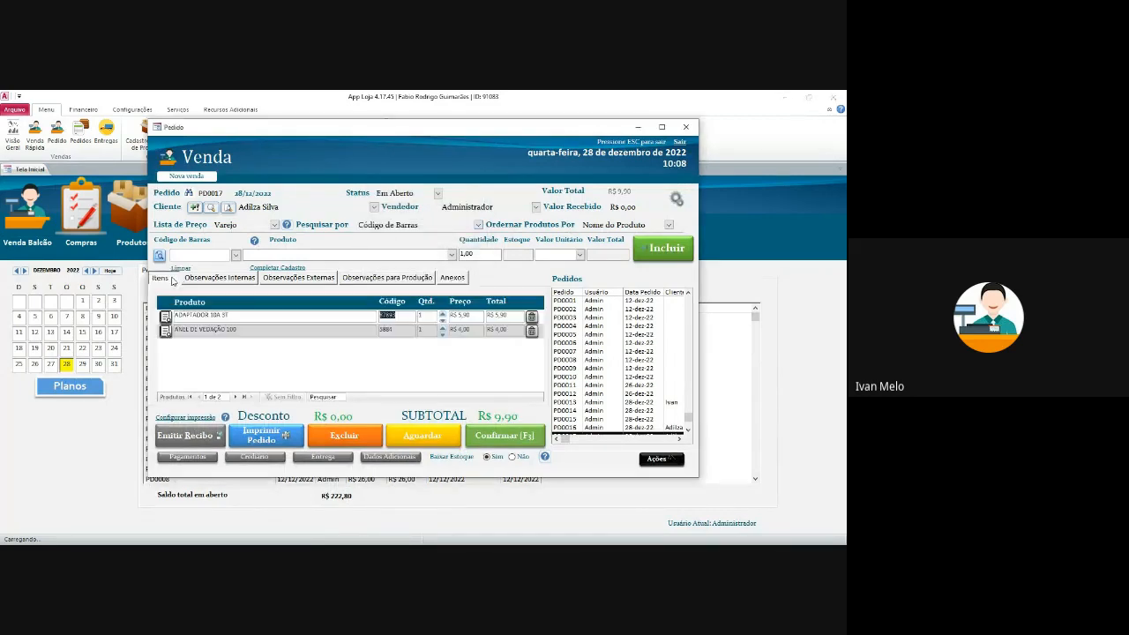
- Set order PD0017's origin to ML in the additional data dialog
click(393, 457)
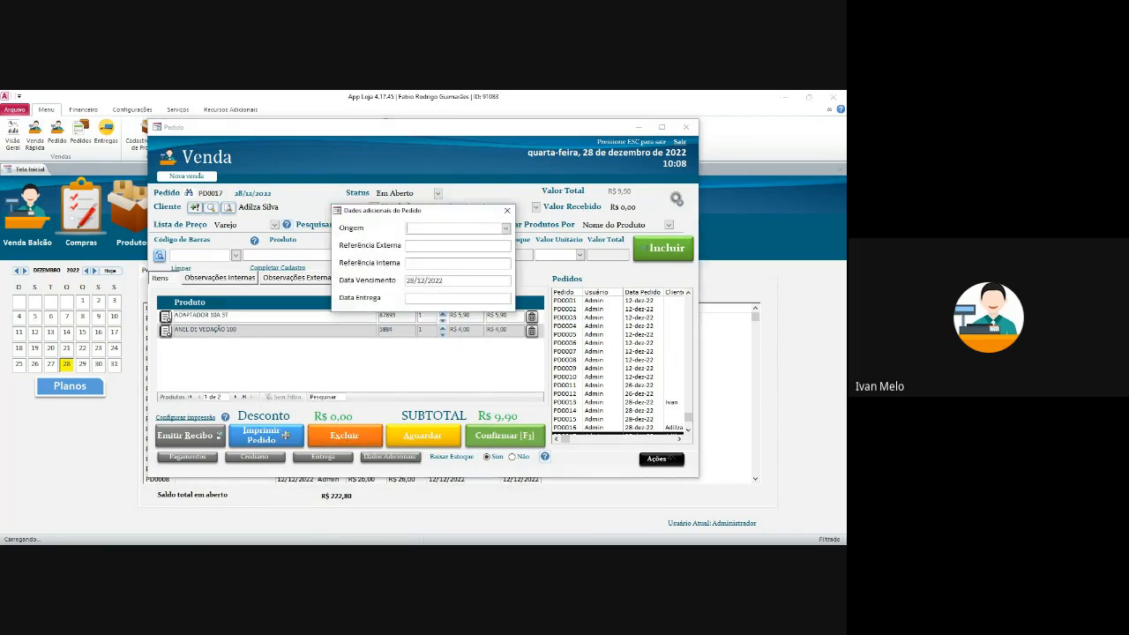
drag(443, 203, 529, 192)
click(592, 216)
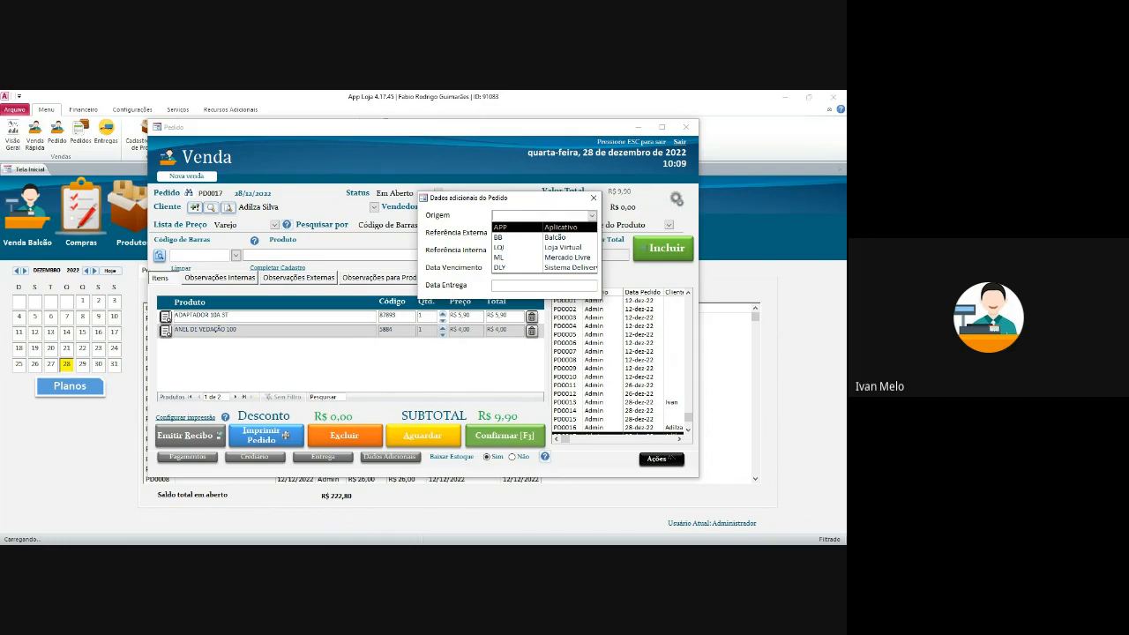
key(Down)
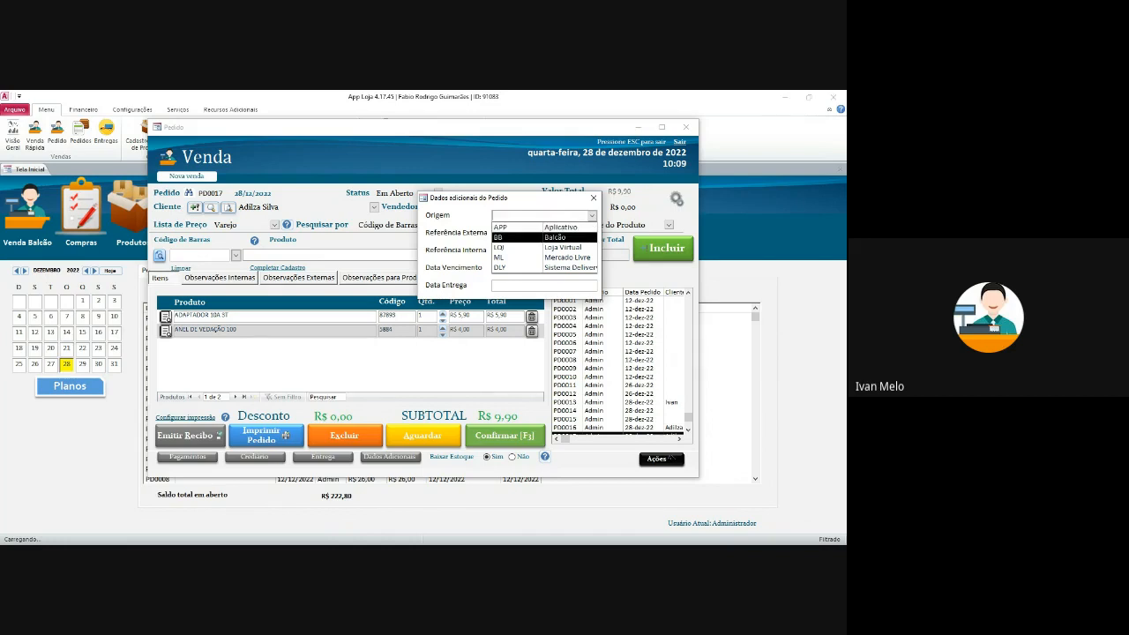
key(Return)
click(592, 217)
click(562, 248)
click(592, 216)
click(547, 268)
click(592, 216)
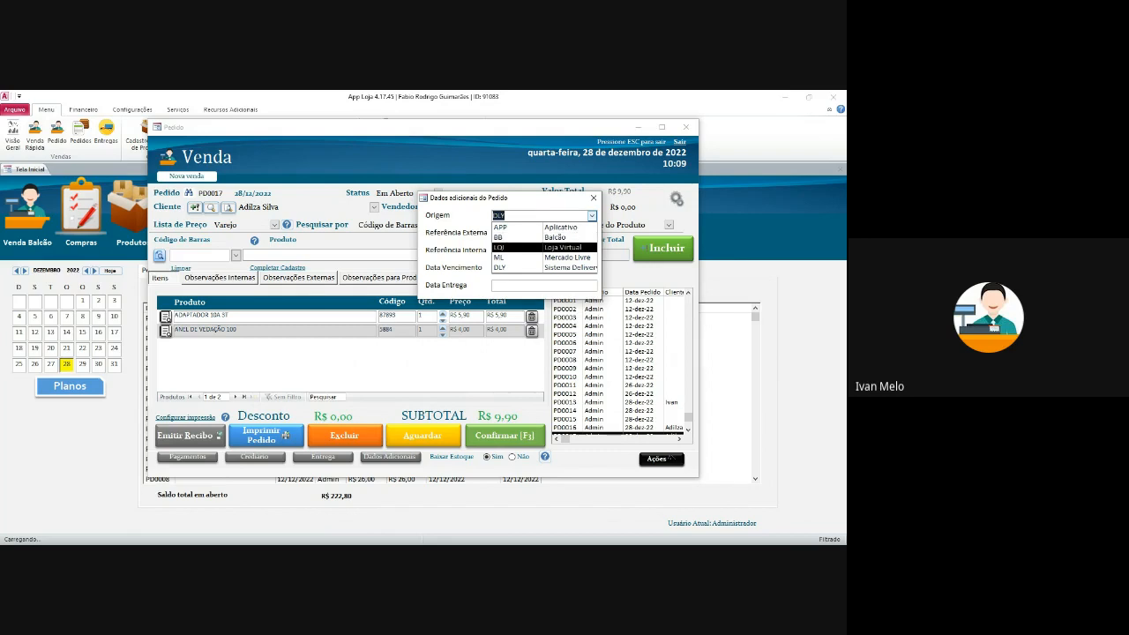
click(529, 237)
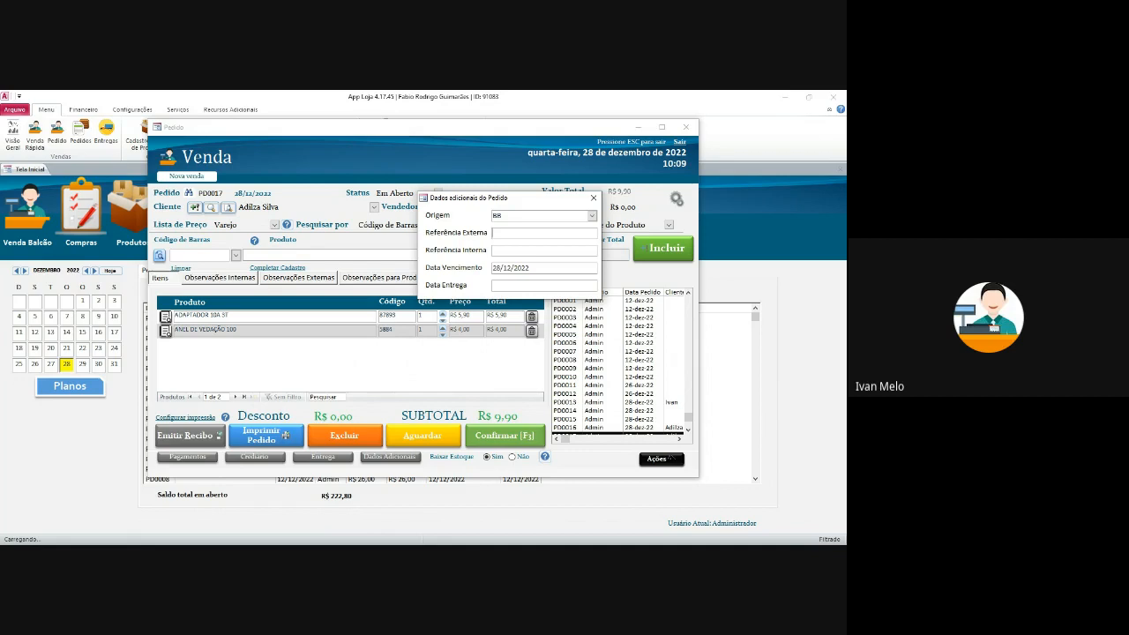
click(592, 216)
click(529, 258)
- Enter the external reference and set the due date to 27/12/2022
key(Tab)
text(200000000000)
click(600, 268)
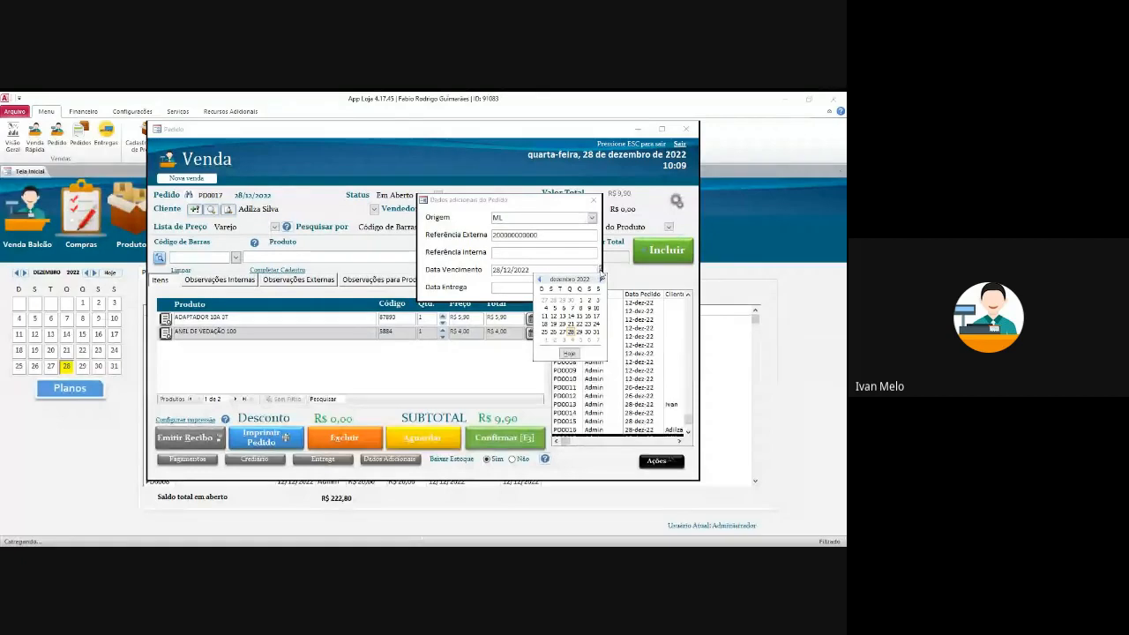
click(562, 332)
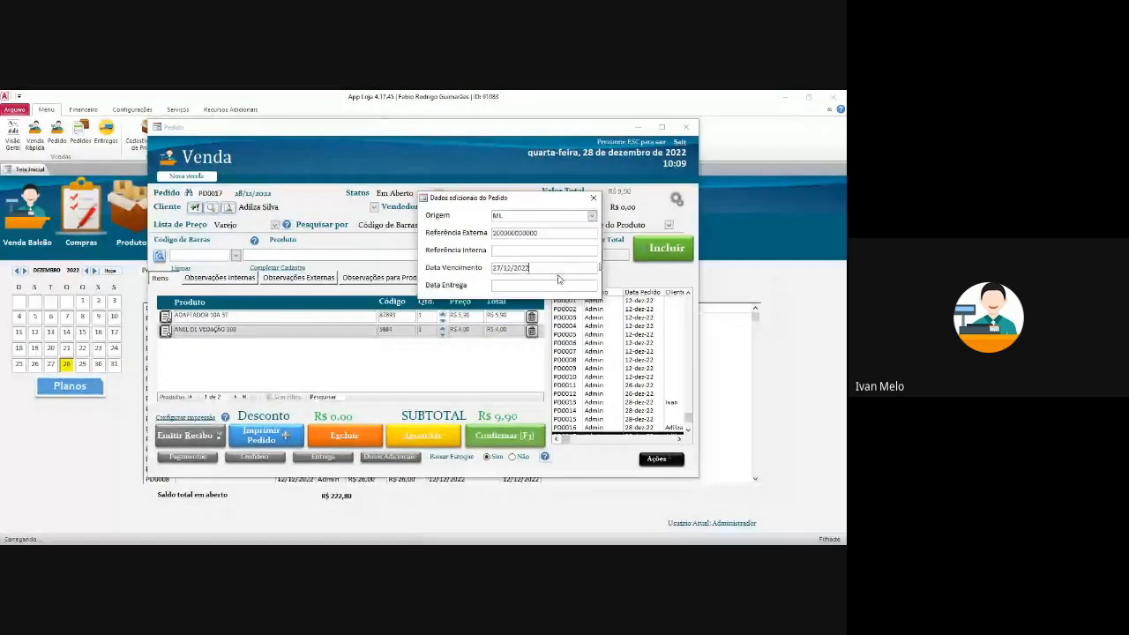
click(565, 285)
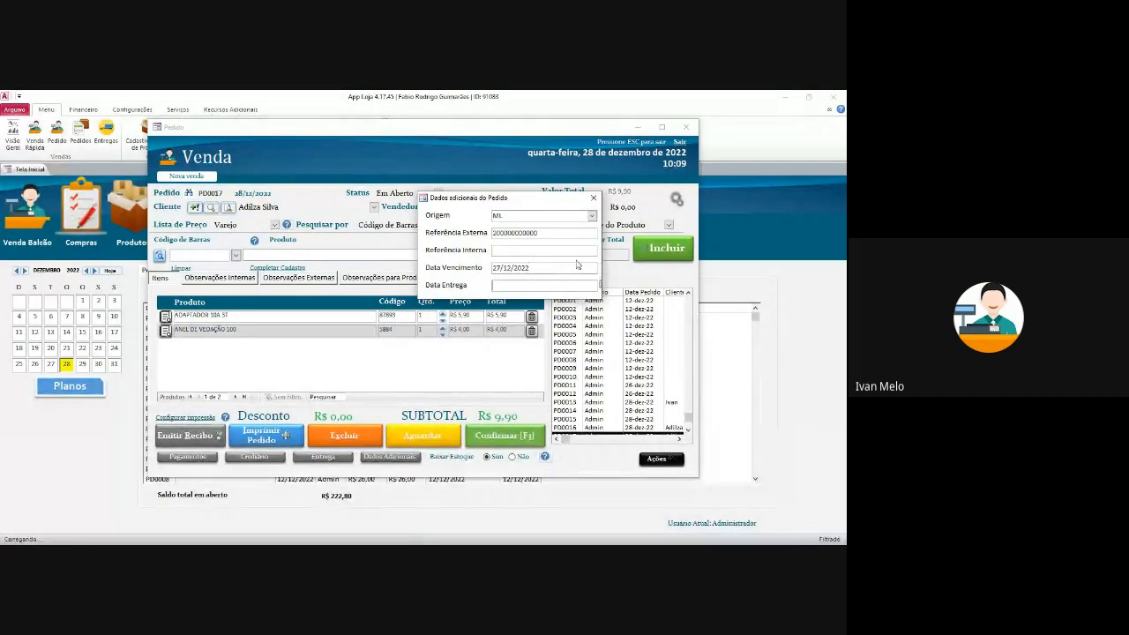
click(547, 266)
- Set the delivery date to 31/12/2022, close additional data, and open Configurar PDV
click(601, 287)
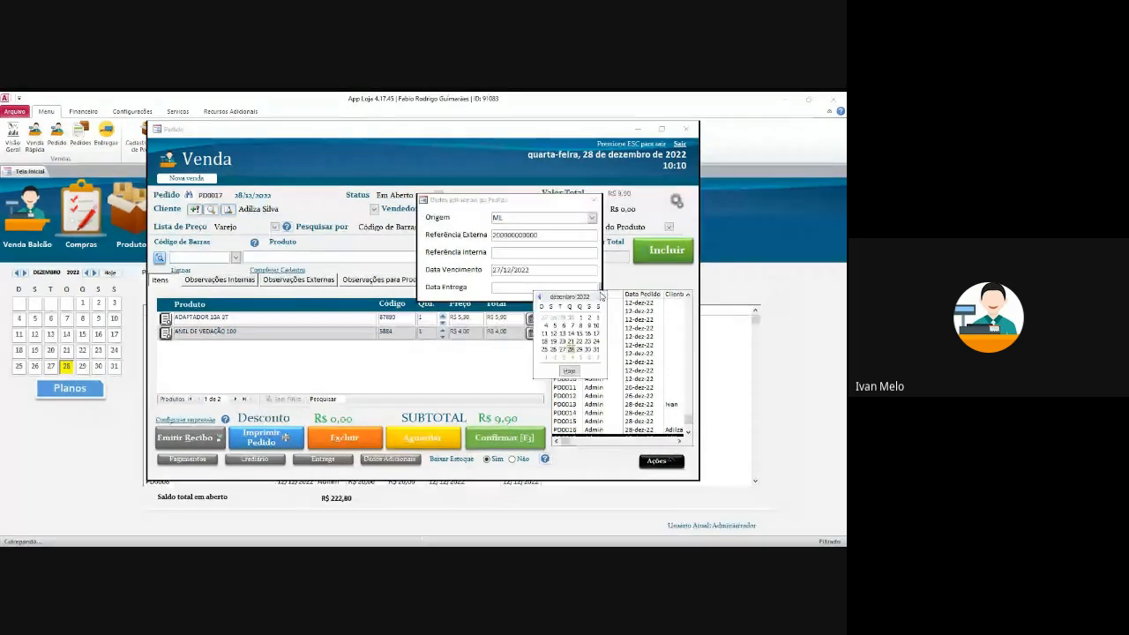
click(580, 333)
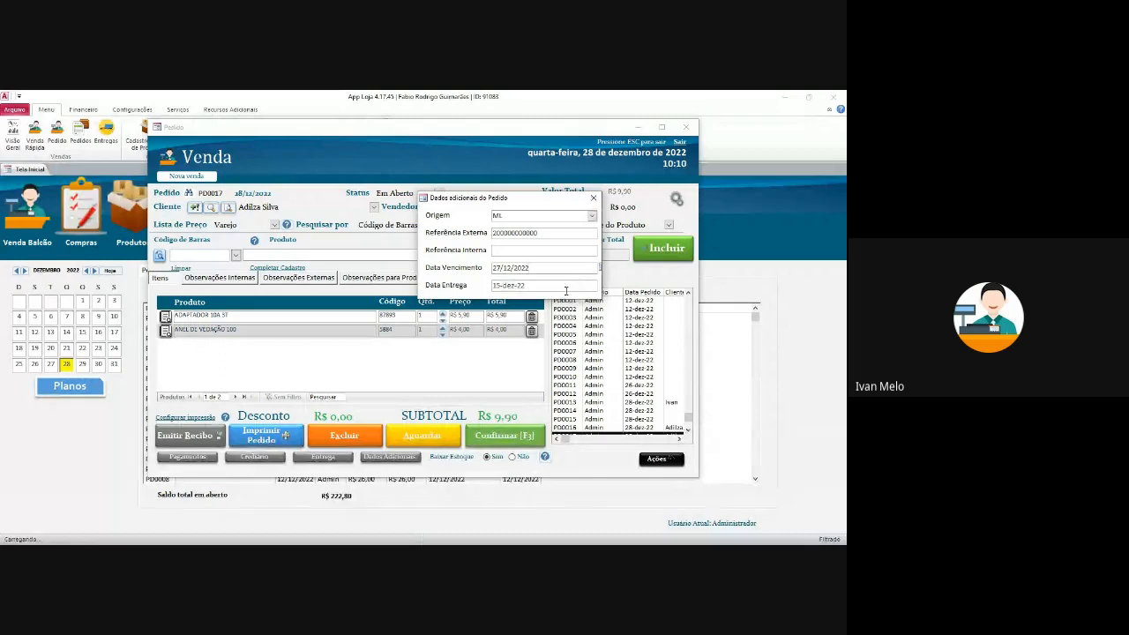
click(572, 287)
click(601, 287)
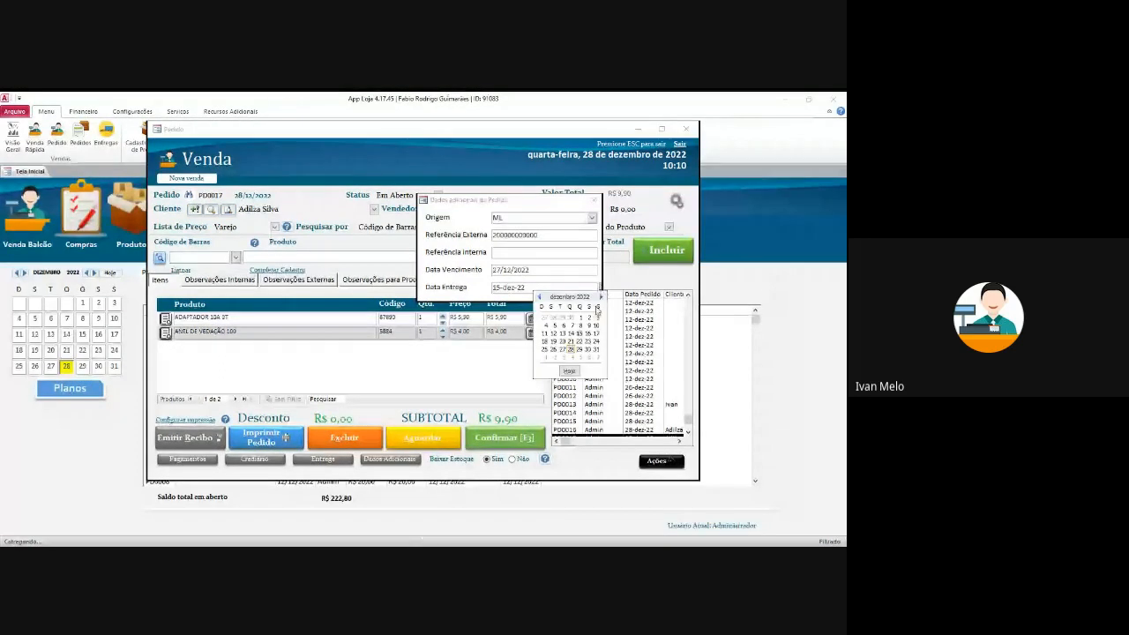
click(598, 350)
click(559, 247)
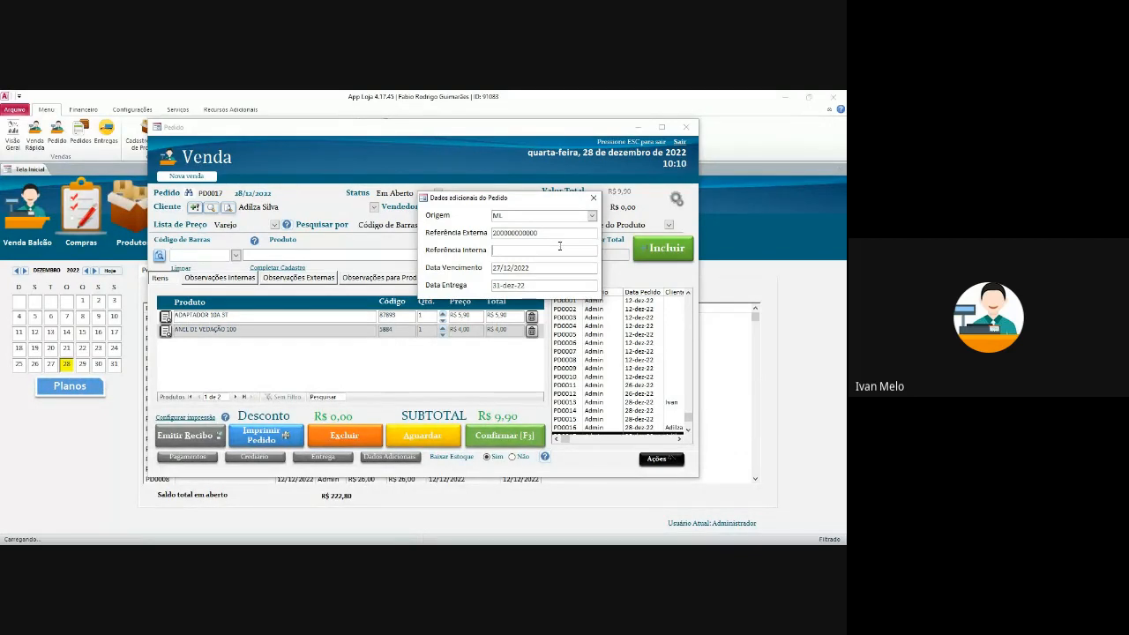
click(593, 199)
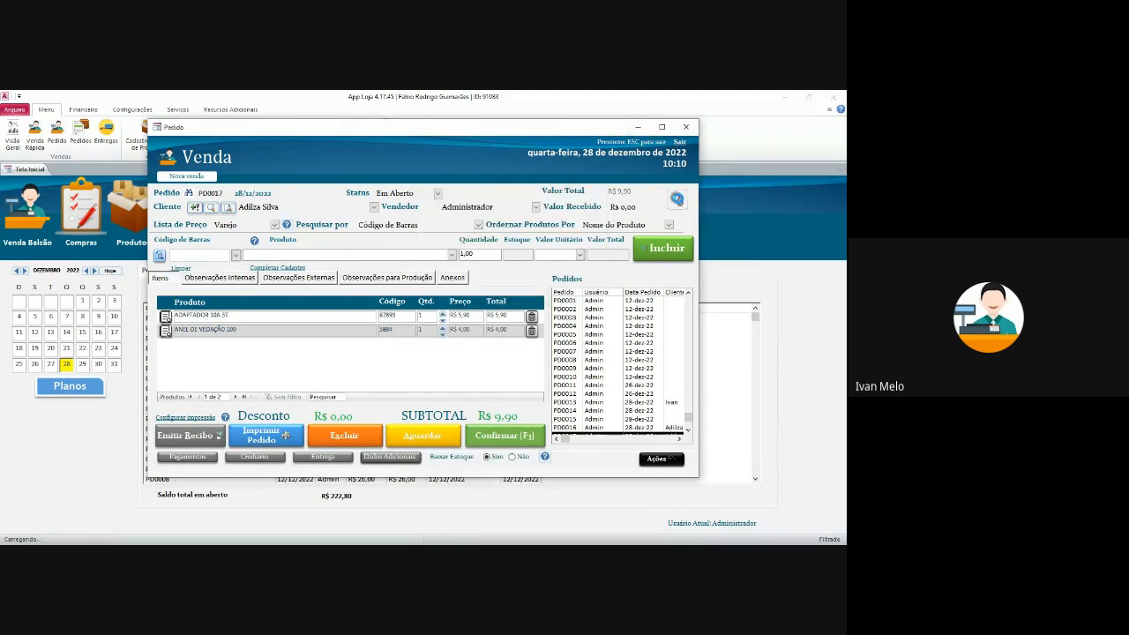
click(677, 200)
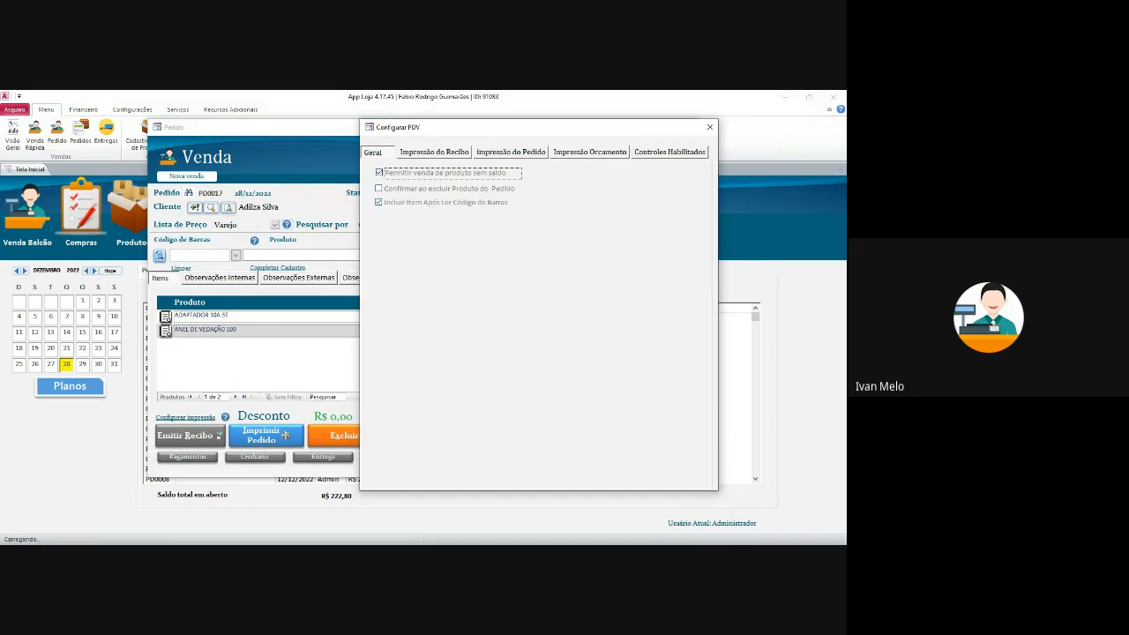
- Review the PDV receipt, order printing, Orcamento and Controles Habilitados pages, then close the settings
drag(450, 127, 402, 128)
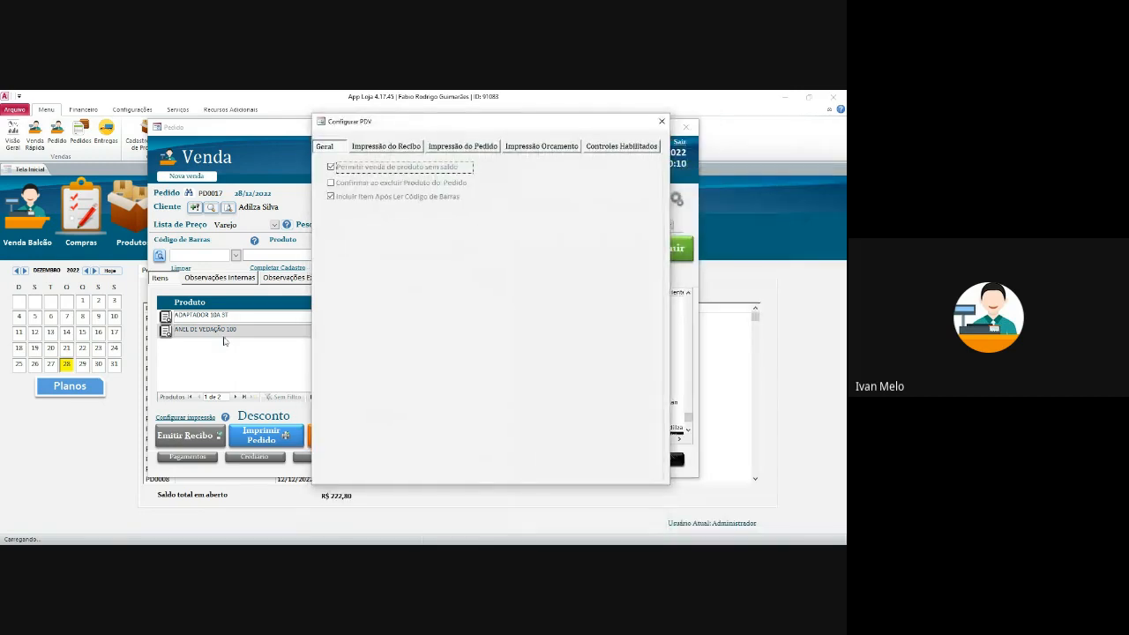
drag(480, 130, 382, 304)
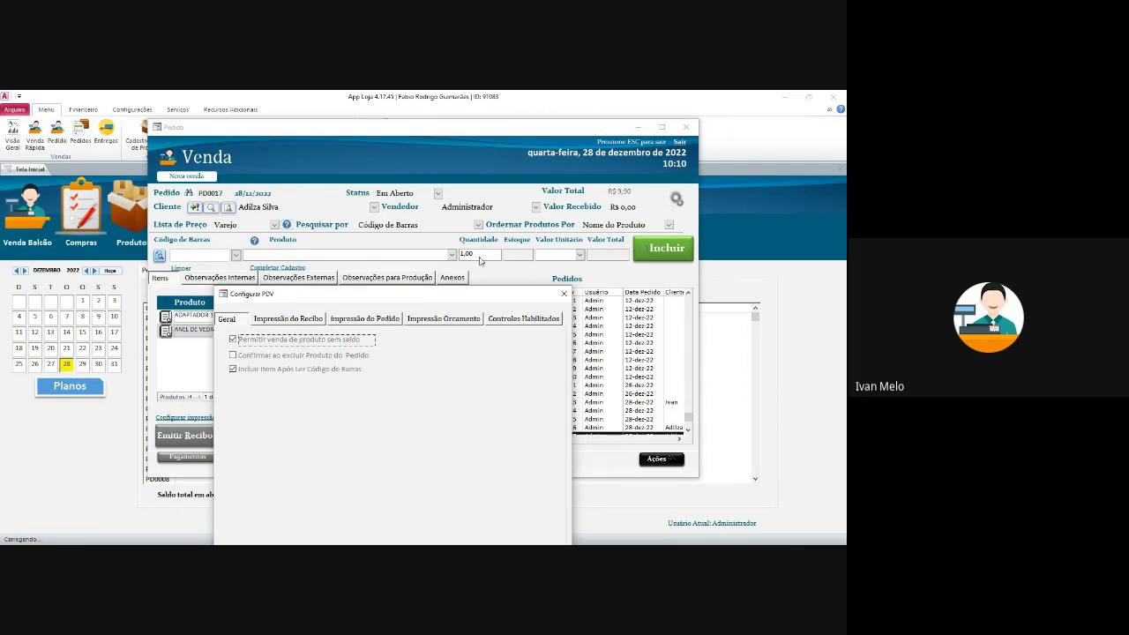
drag(421, 298, 494, 229)
click(361, 252)
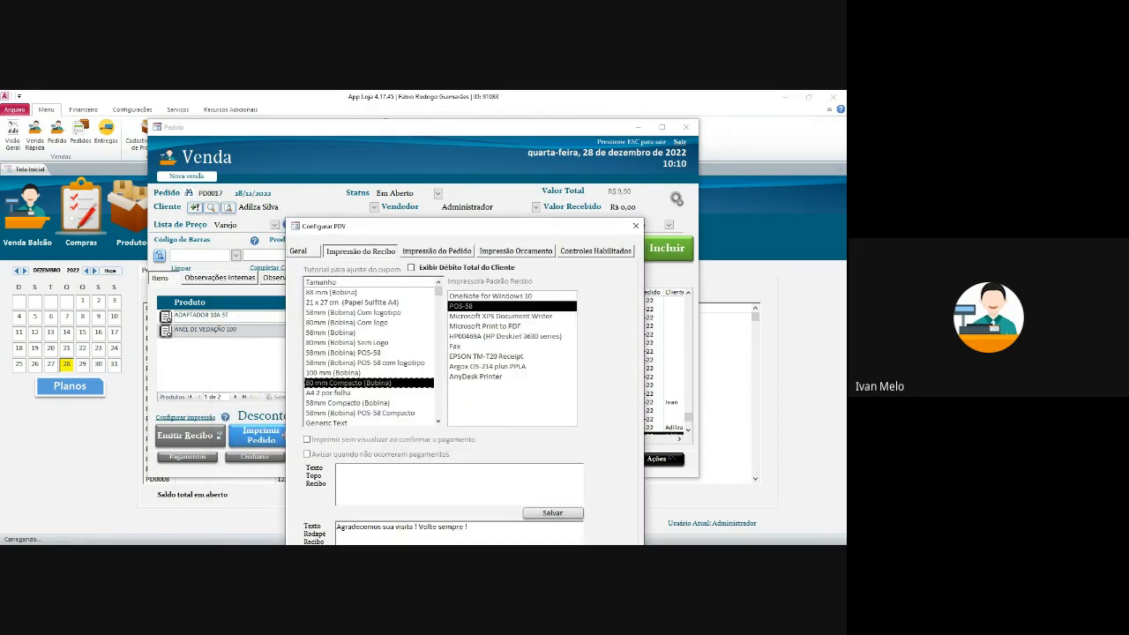
drag(415, 232, 407, 177)
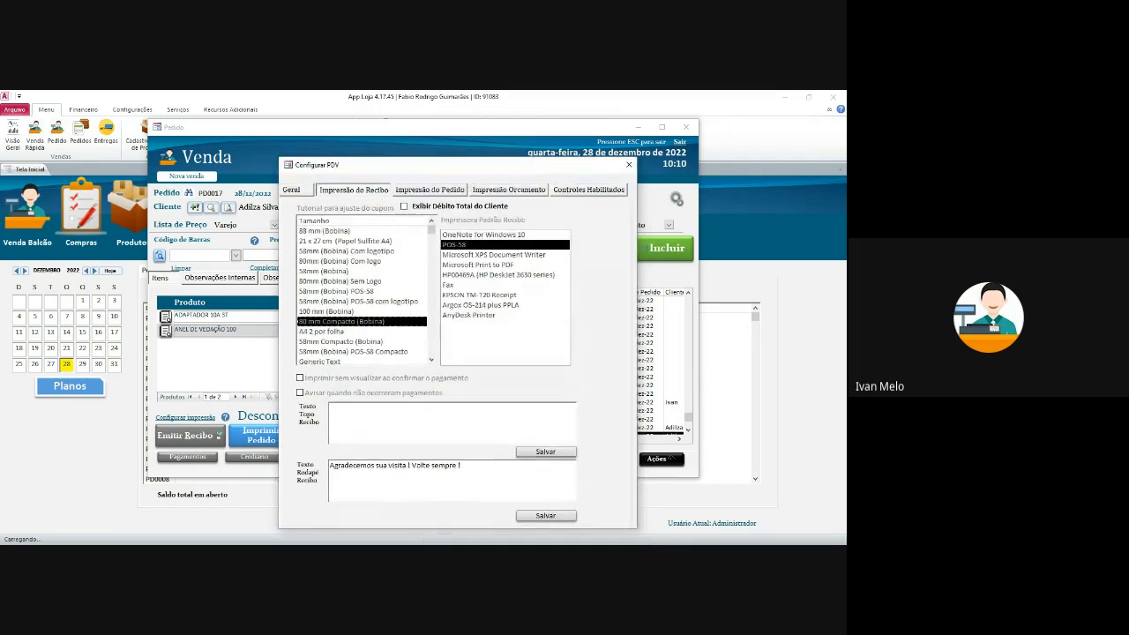
click(429, 188)
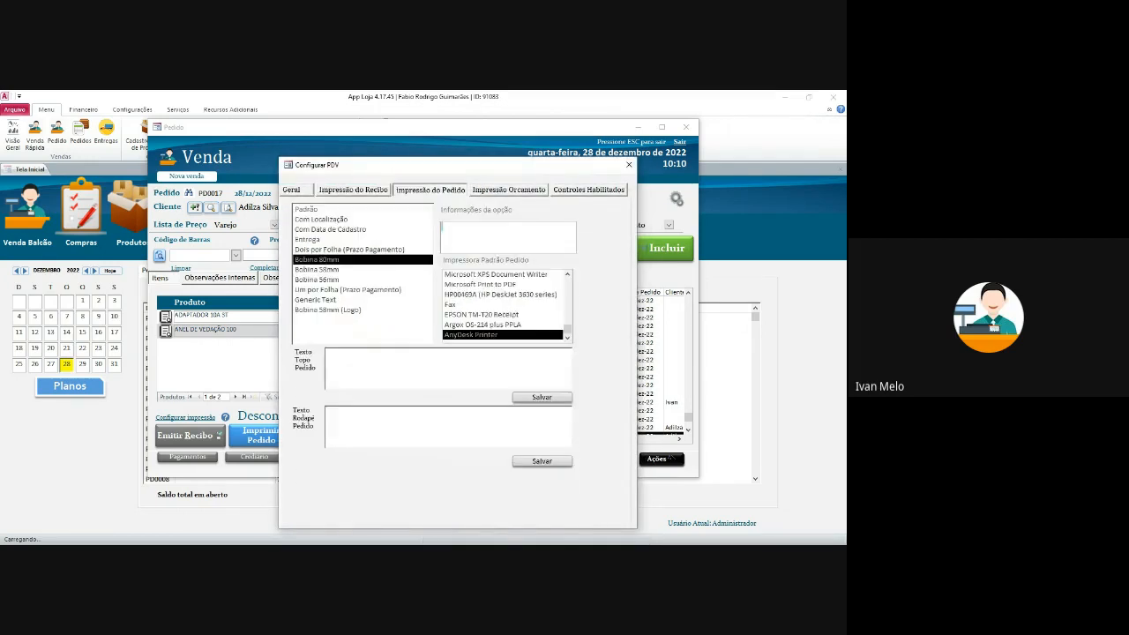
drag(438, 169, 482, 156)
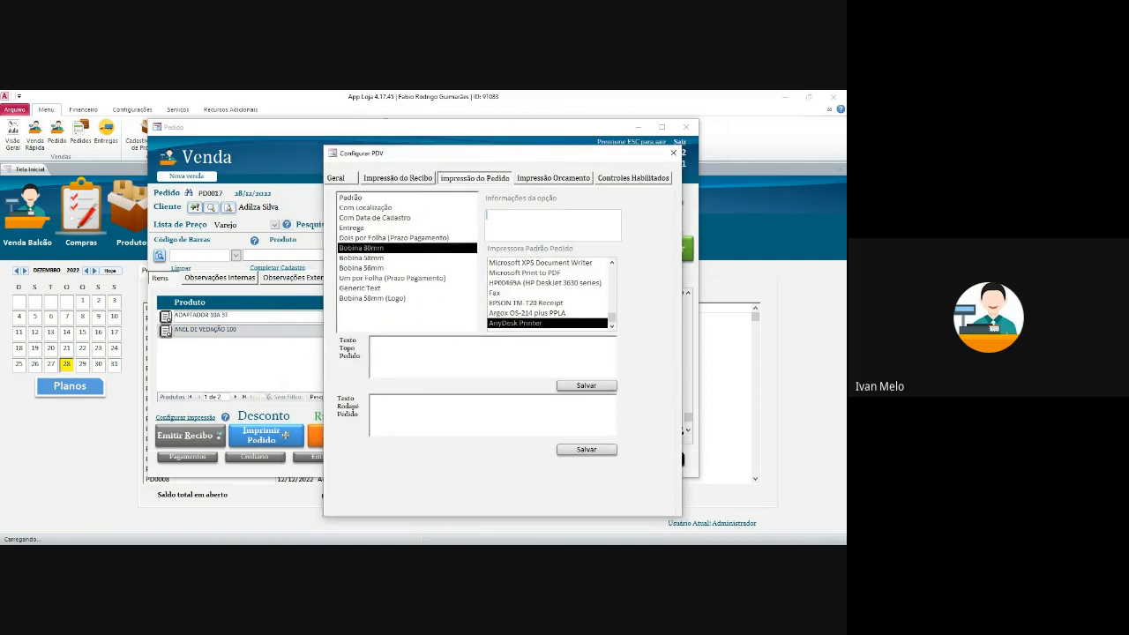
click(553, 178)
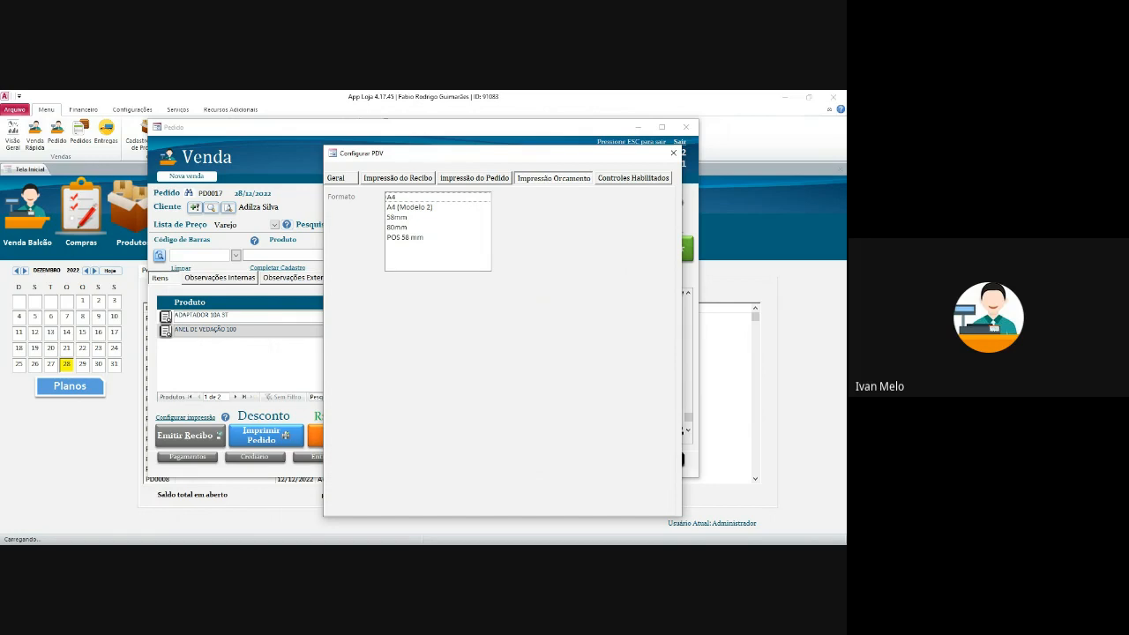
click(633, 178)
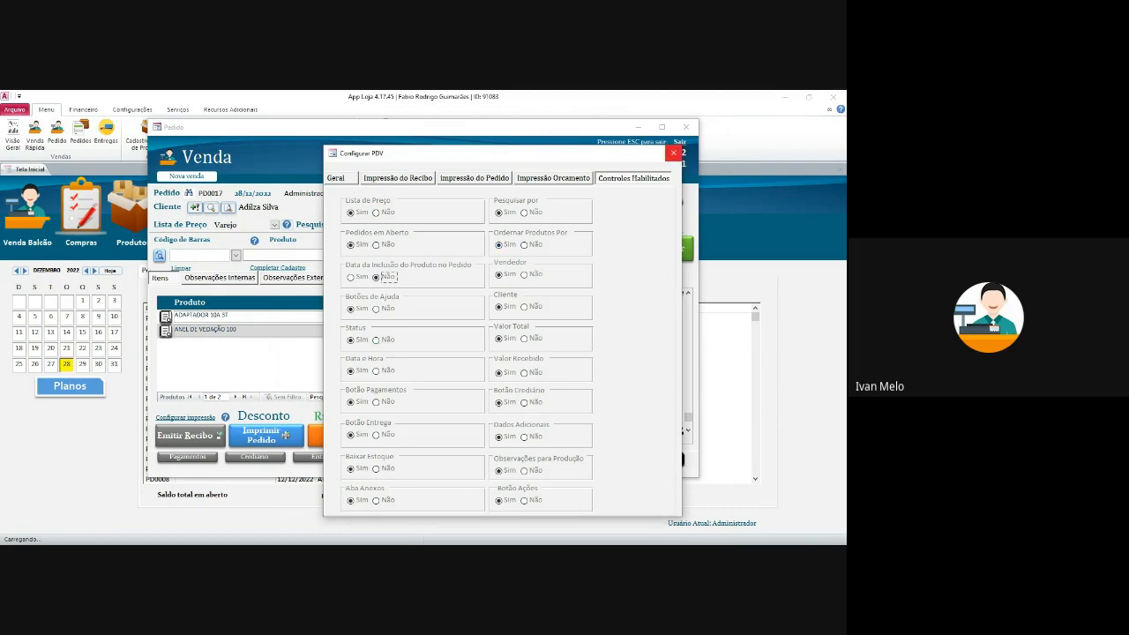
click(673, 152)
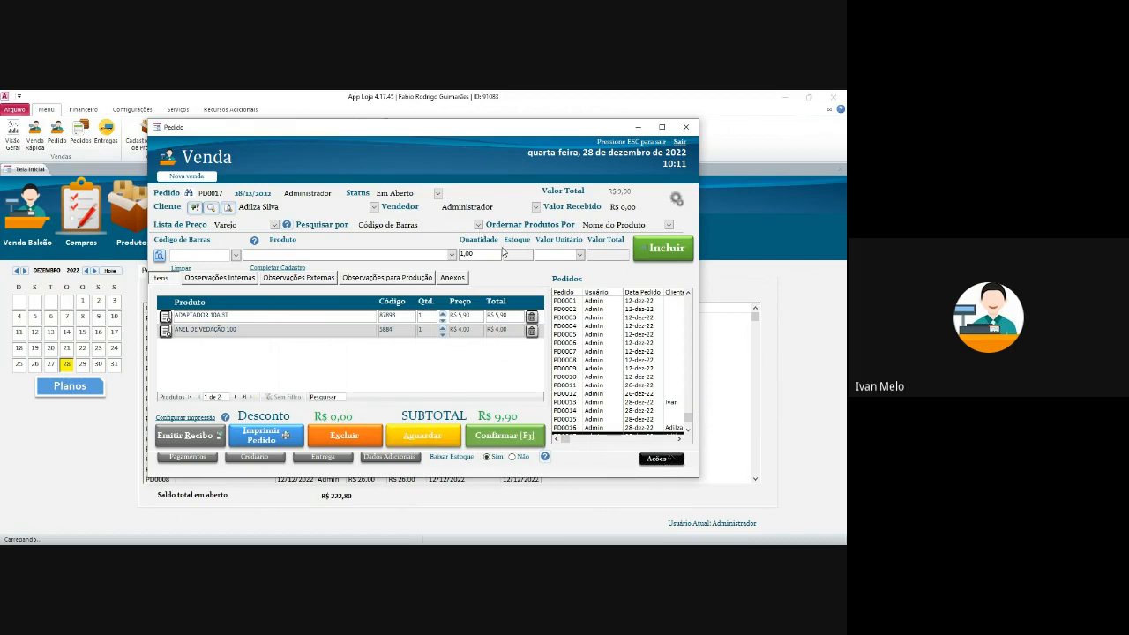
- Delete both items, set Baixar Estoque to Não, and add ABRAÇADEIRA U 3/4 MONTEC and ADAPTADOR PINO CUBO
click(530, 316)
click(531, 316)
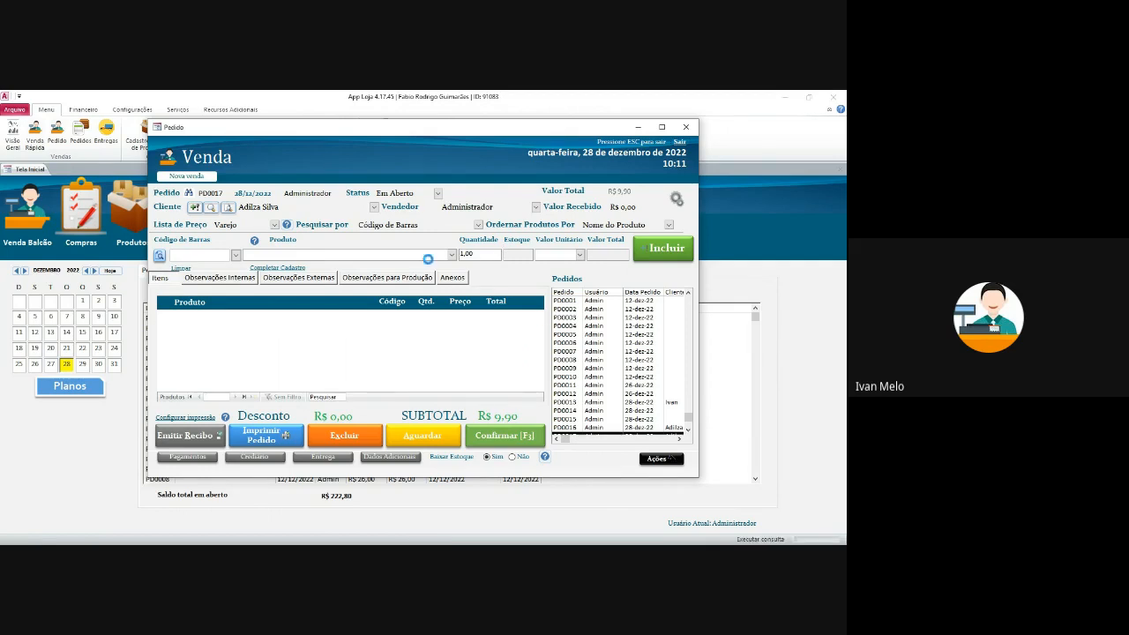
click(236, 255)
click(237, 255)
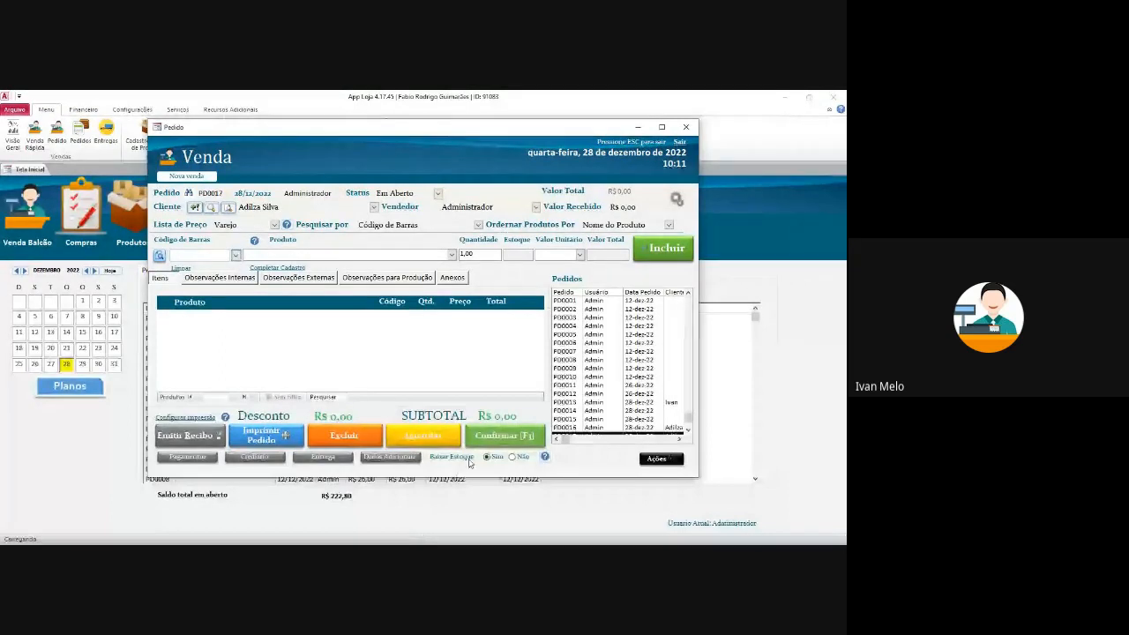
click(513, 458)
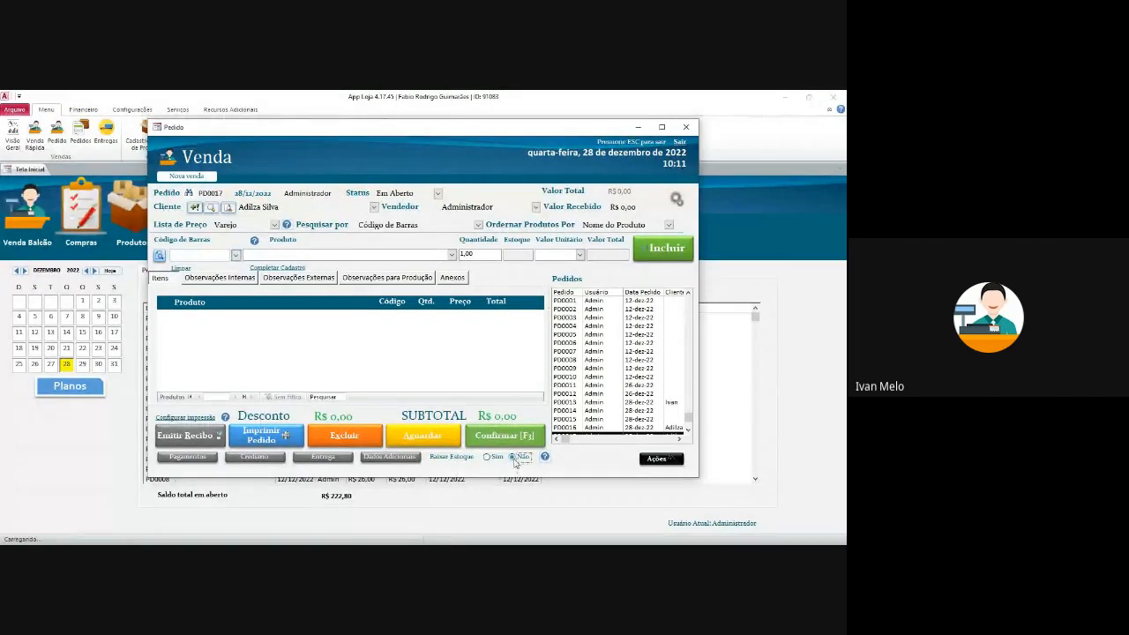
click(235, 255)
click(300, 300)
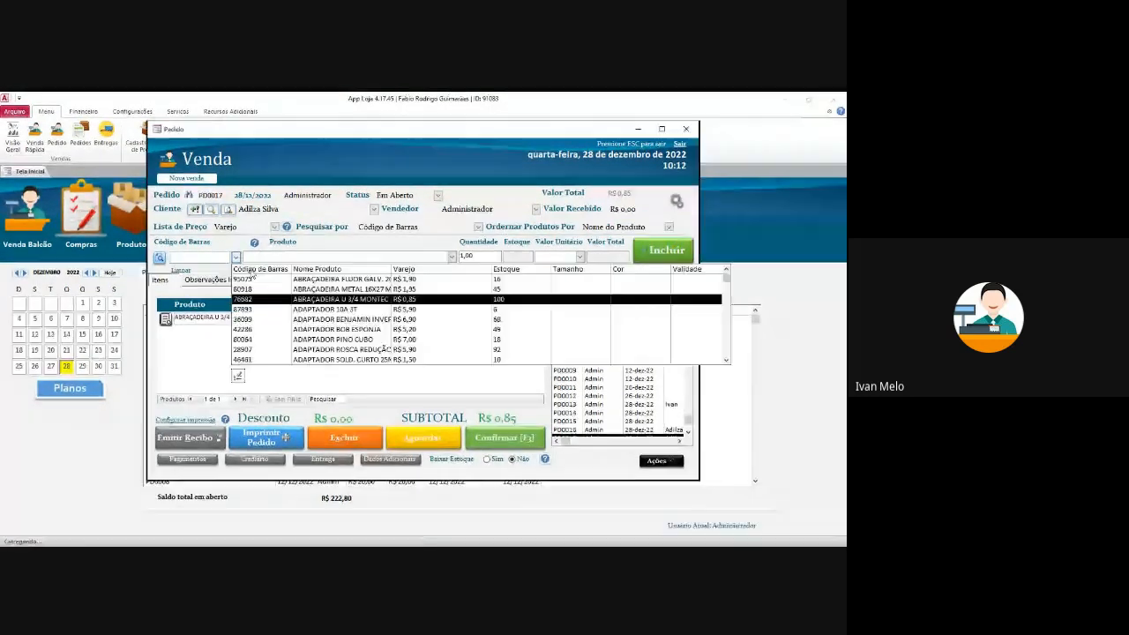
click(235, 256)
click(353, 343)
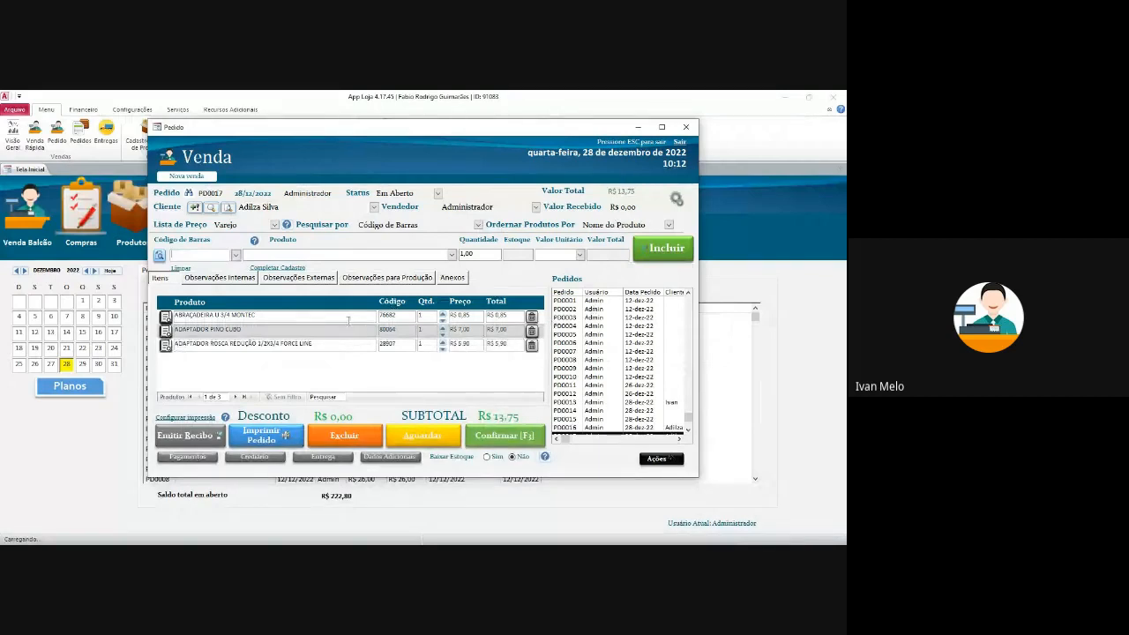
- Preview the R$ 13,75 quote for PD0017, then post its stock
click(661, 459)
click(441, 297)
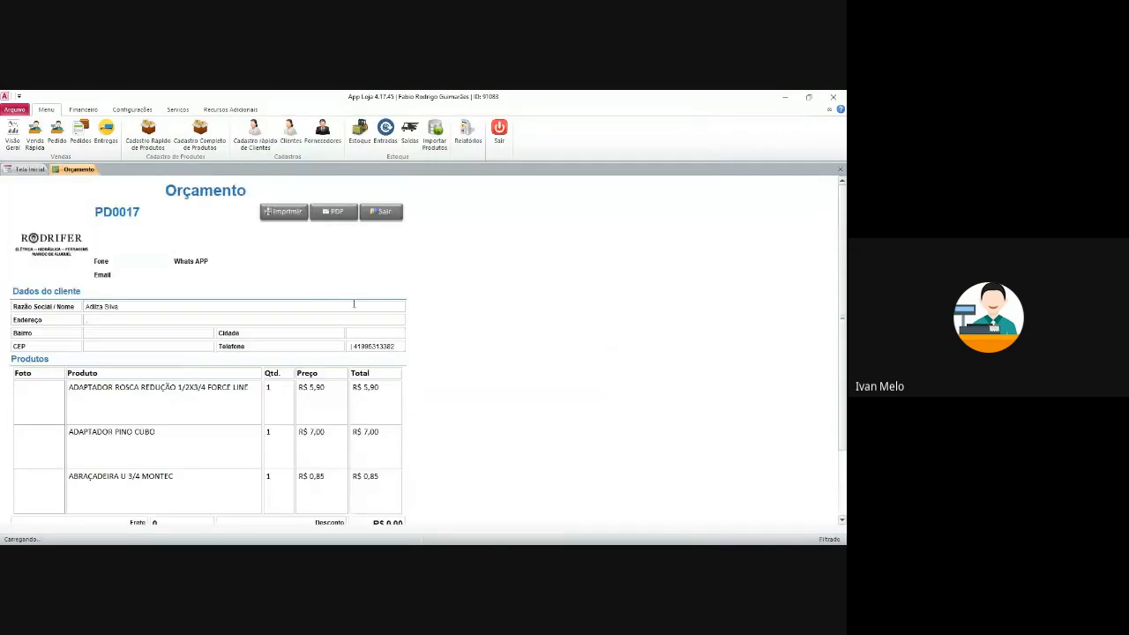
click(382, 211)
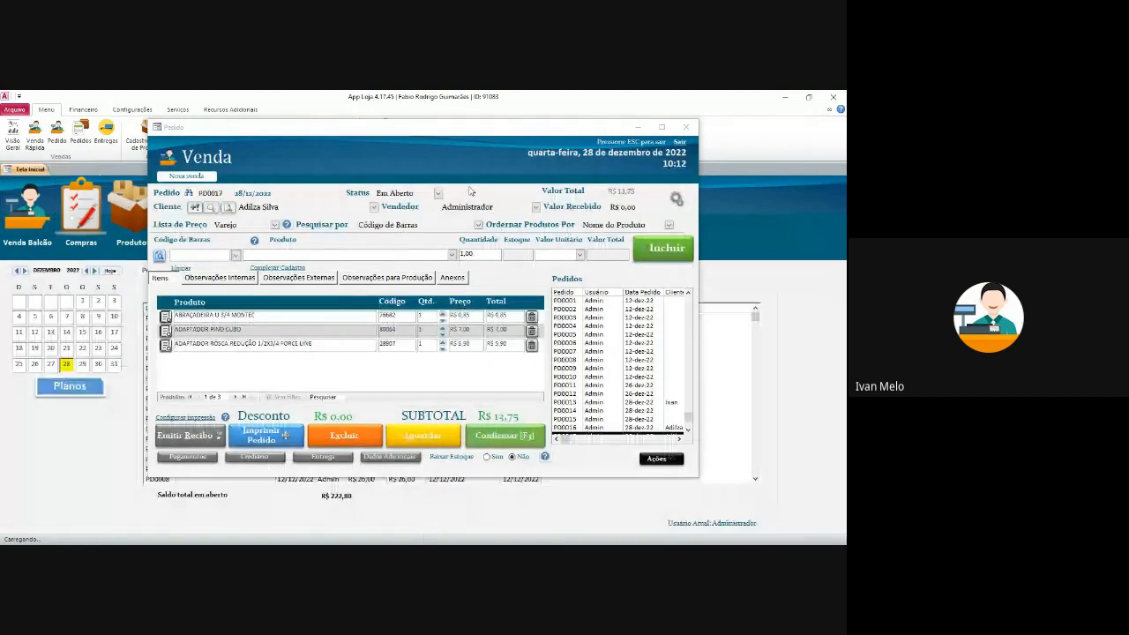
click(661, 459)
click(441, 232)
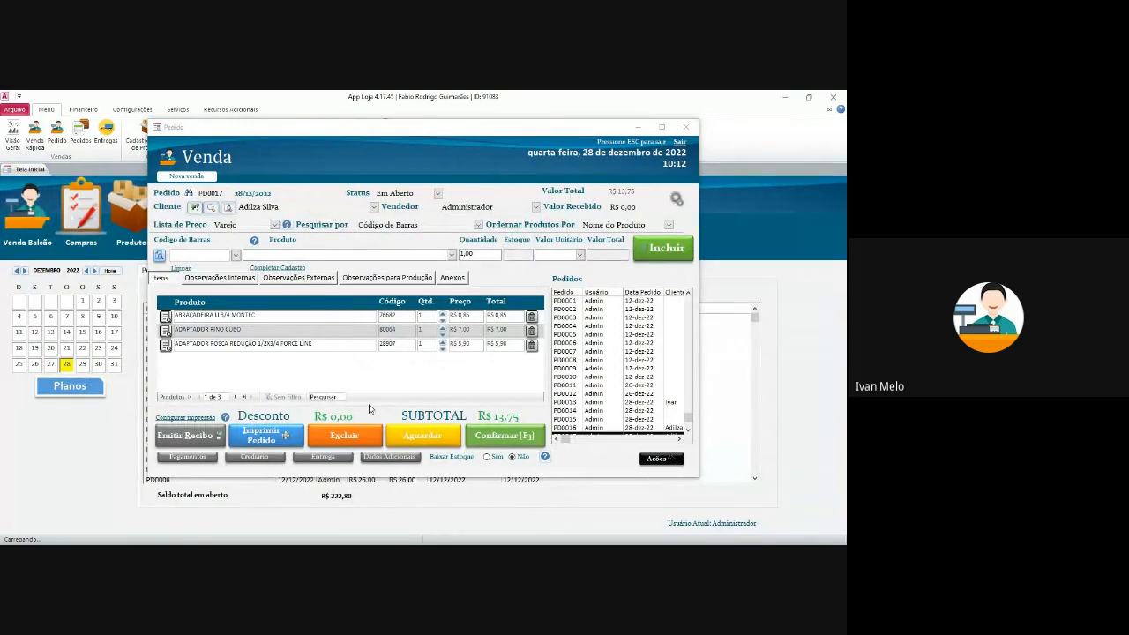
- Re-enable stock deduction, hold PD0017, start PD0018 with ADAPTADOR 10A 3T, and open its record
click(493, 458)
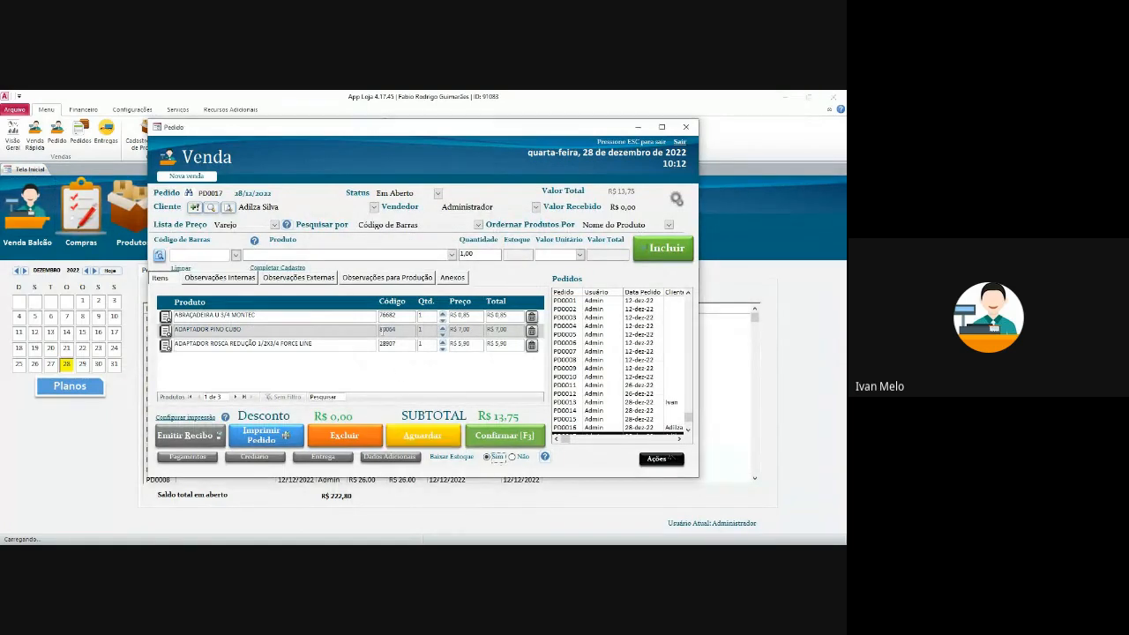
click(421, 438)
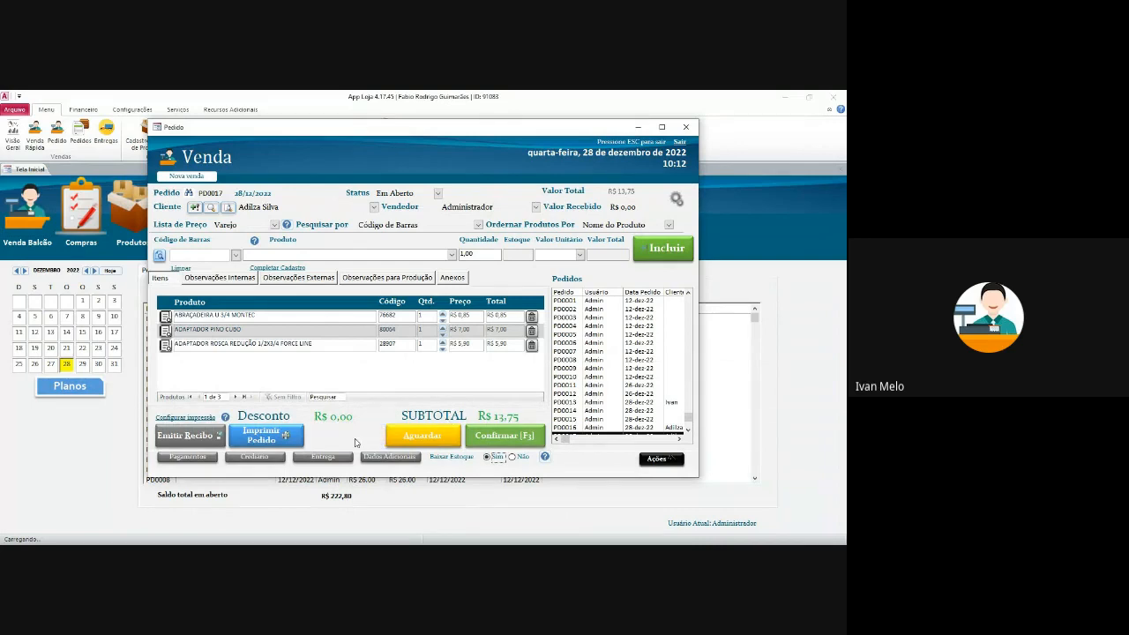
click(235, 257)
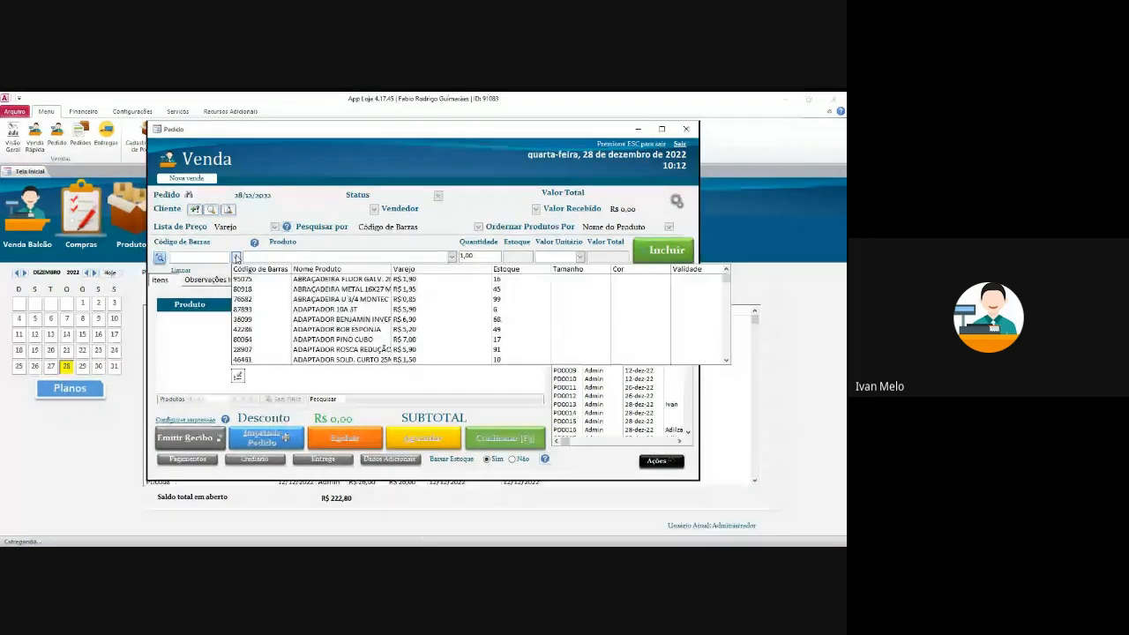
click(324, 310)
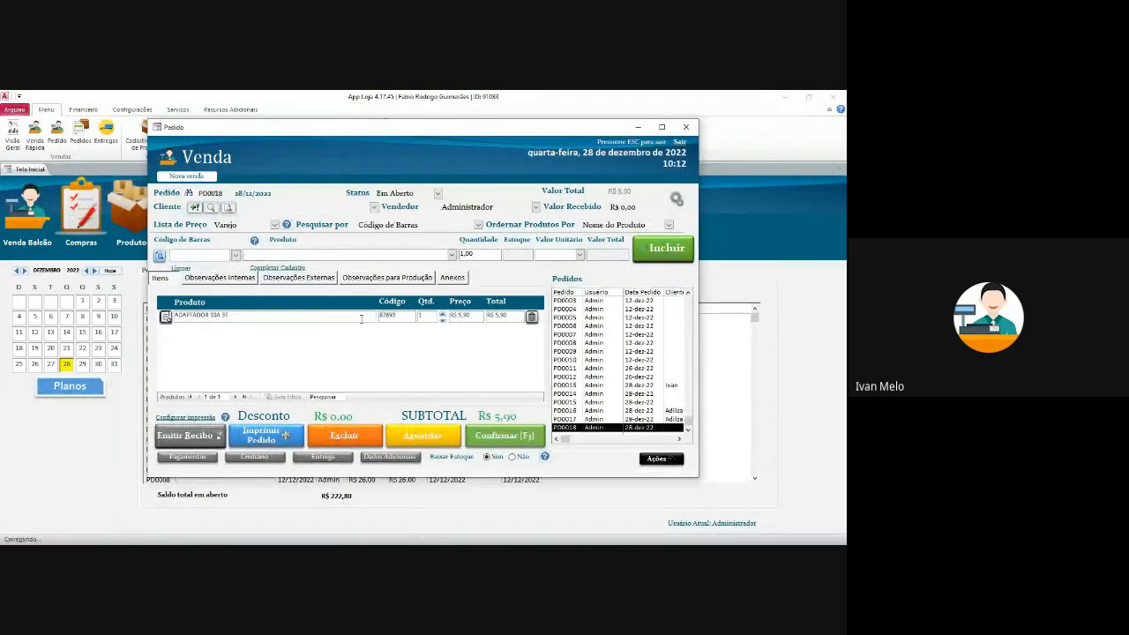
click(312, 318)
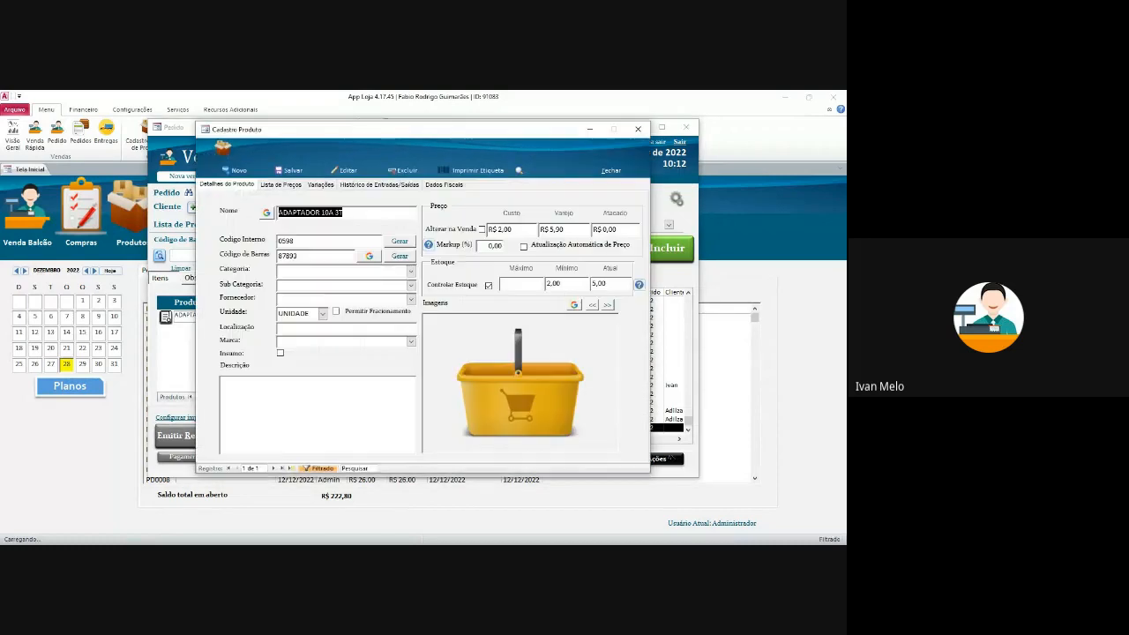
- Inspect ADAPTADOR 10A 3T's Atual stock, toggle Controlar Estoque, and close Cadastro Produto
double_click(600, 284)
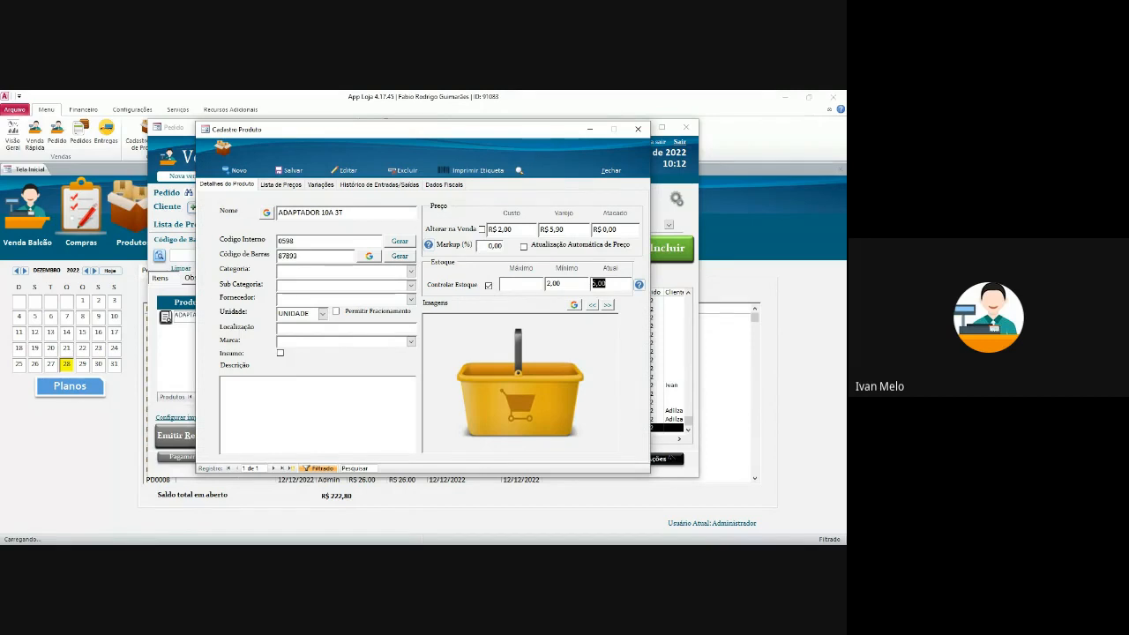
click(489, 286)
double_click(599, 284)
click(602, 167)
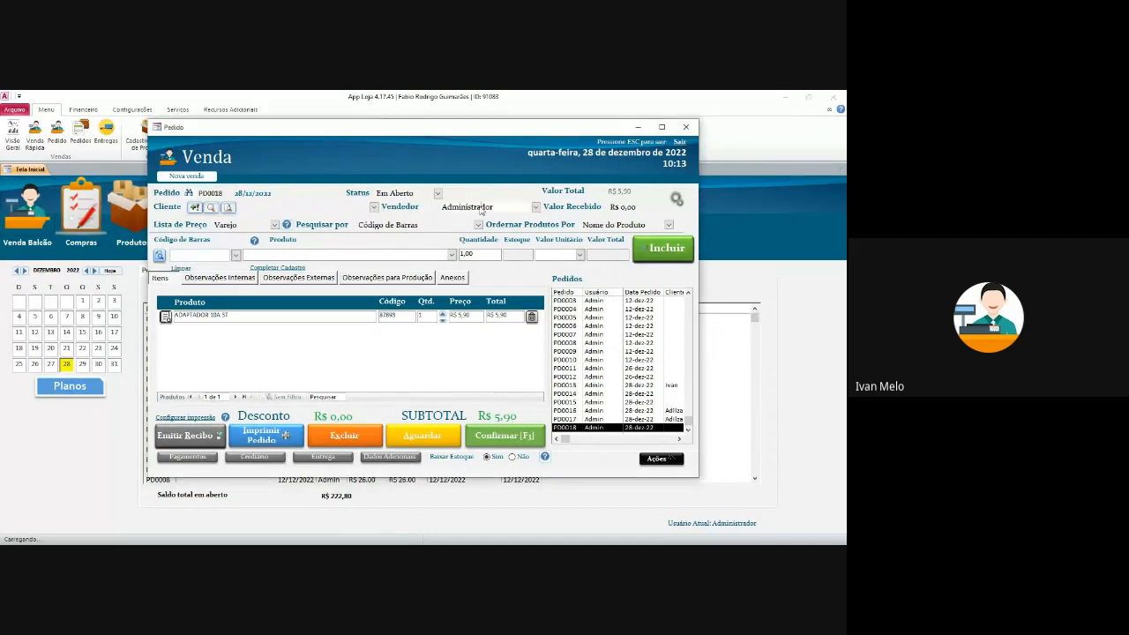
- Check the Vendedor list, open Cadastro de Usuários under Configurações, and close the PD0018 sale window
click(536, 207)
click(536, 208)
drag(448, 129, 414, 186)
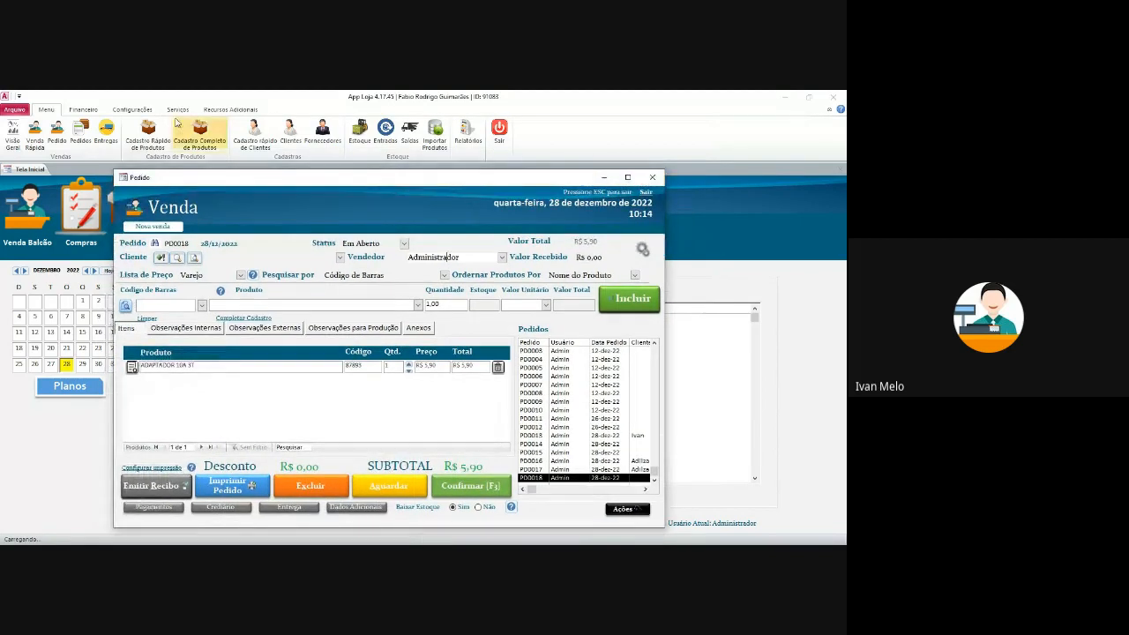
click(131, 109)
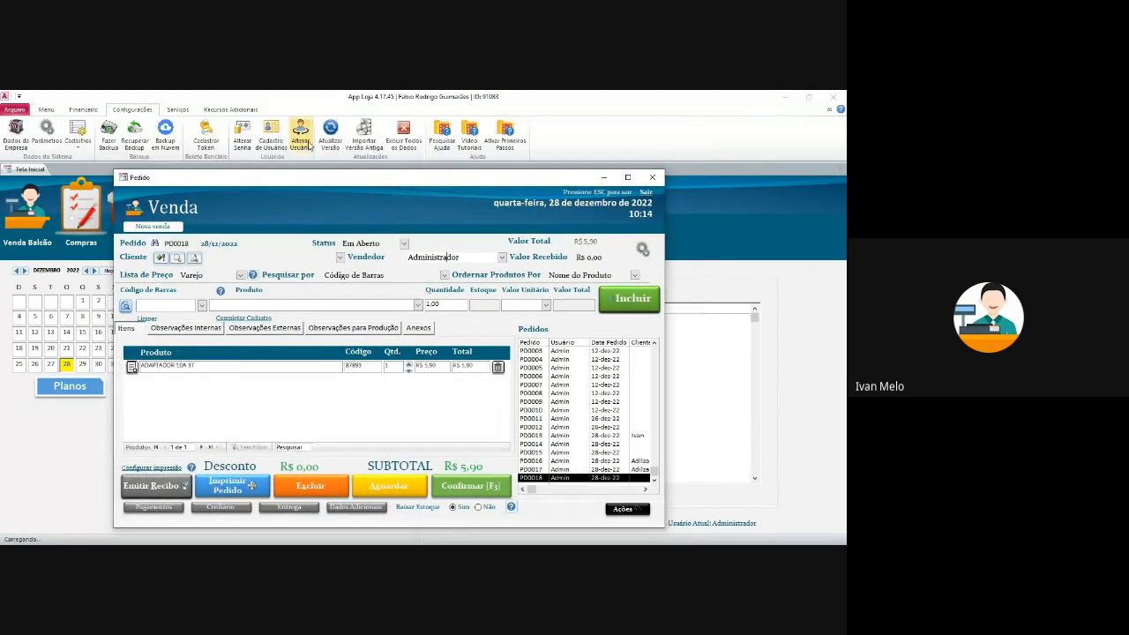
click(280, 139)
drag(306, 181, 381, 152)
click(728, 150)
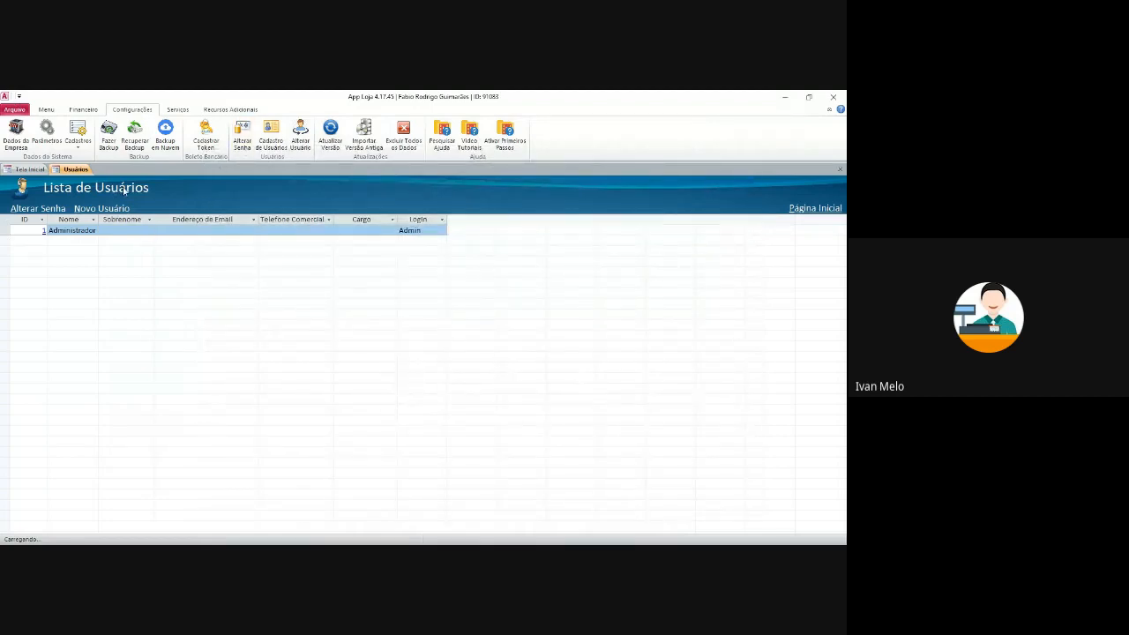
- Start a new user record with the salesperson's name and a 5,00% commission
click(101, 207)
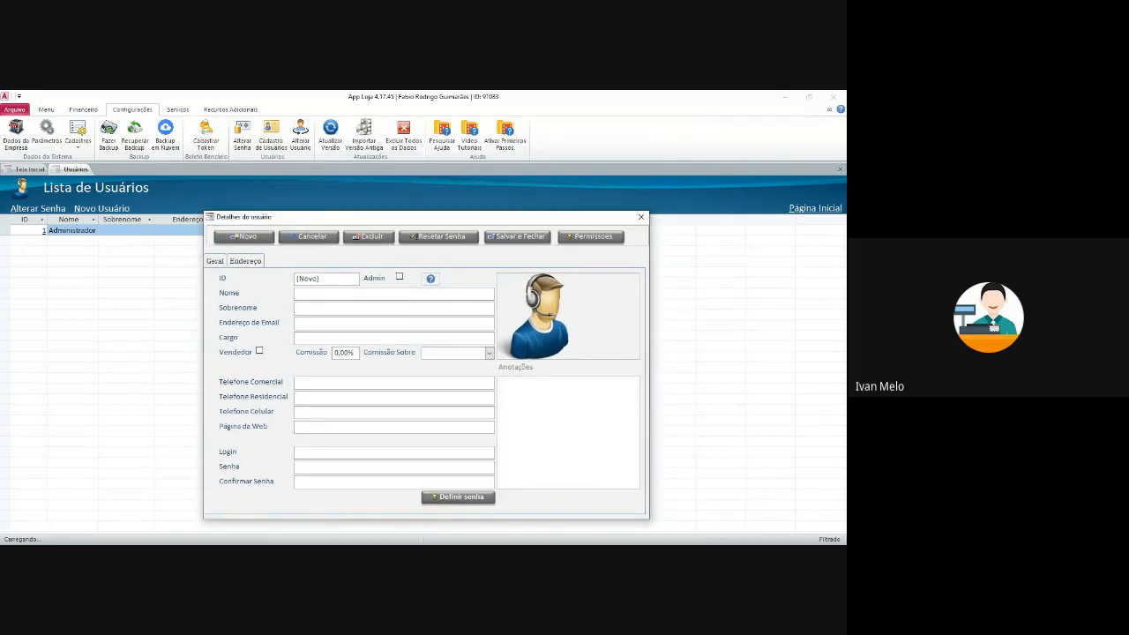
text(Ivan)
key(Tab)
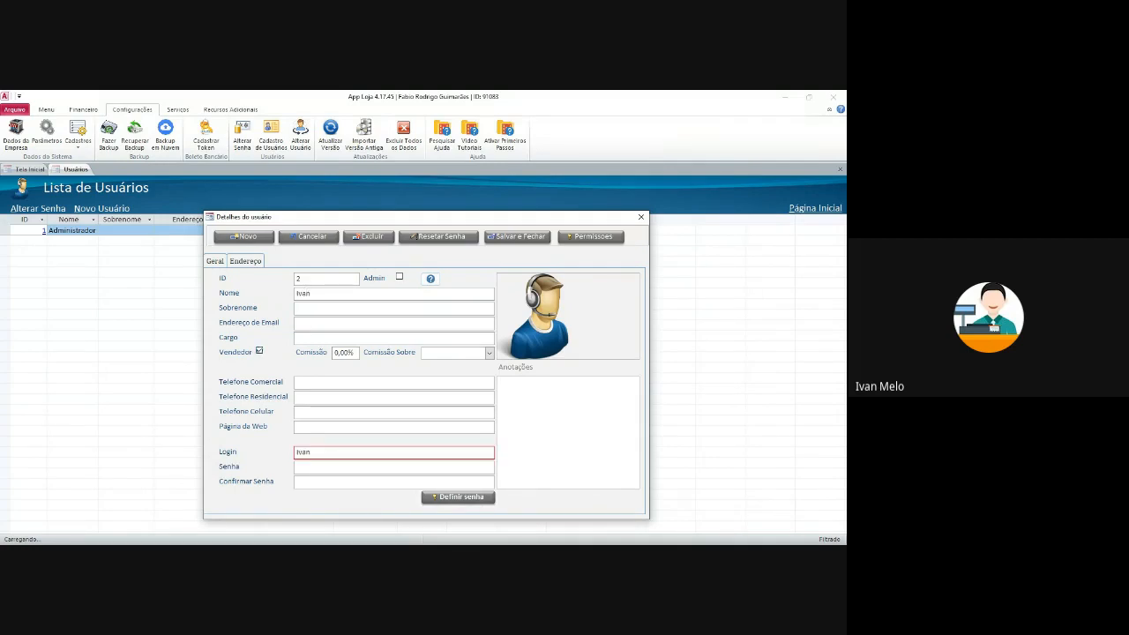
drag(356, 353, 332, 353)
text(5)
key(Tab)
- Base the commission on Valor do Pedido and bring up the user's permissions list
click(490, 353)
click(453, 366)
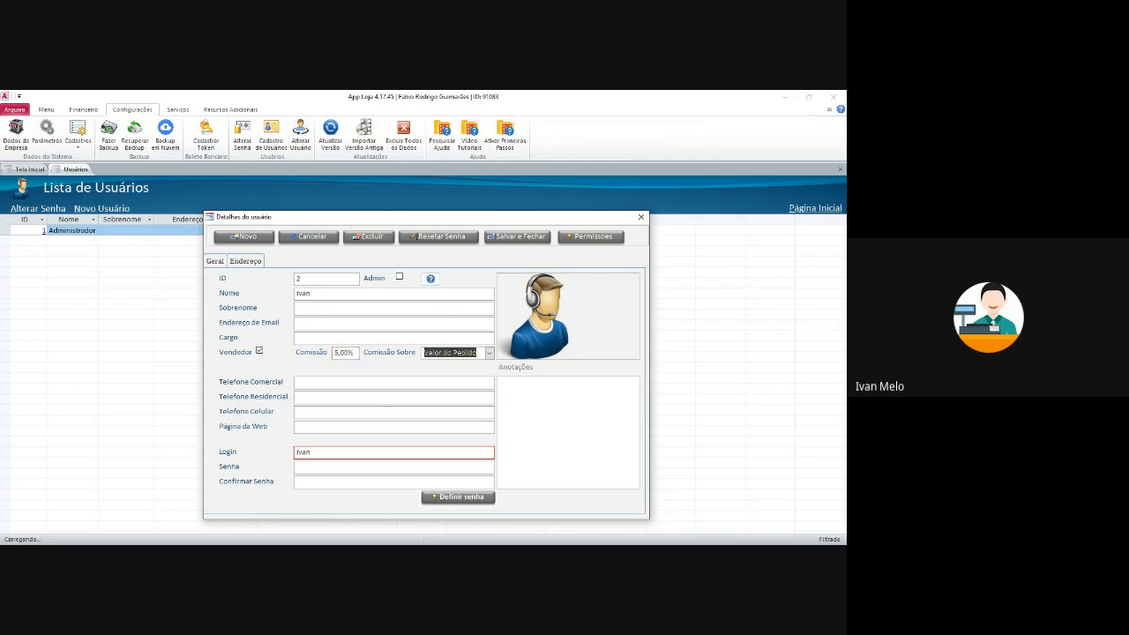
click(394, 383)
click(393, 467)
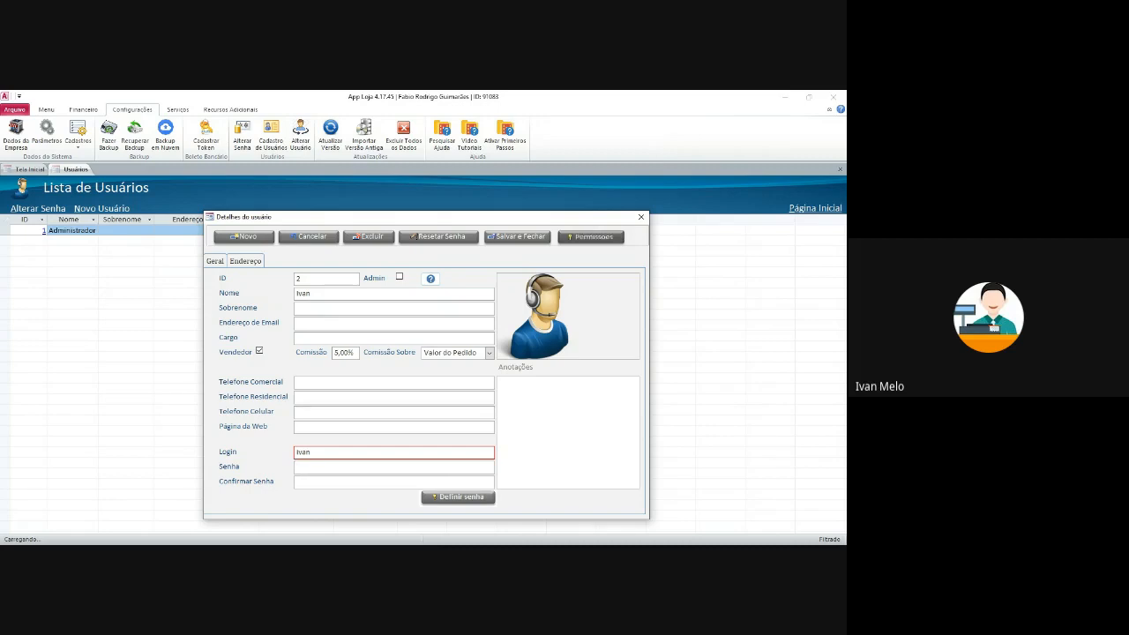
click(592, 237)
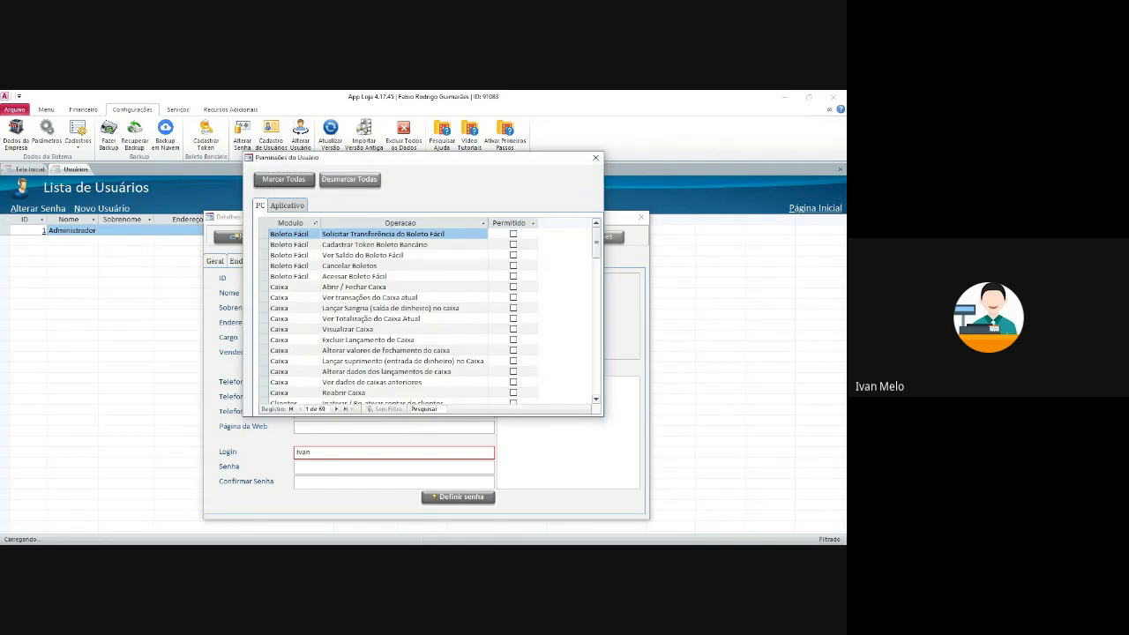
- Grant all permissions with Marcar Todas, then untick the five Boleto Fácil permissions
drag(400, 159, 383, 189)
mouse_move(580, 269)
mouse_down()
mouse_move(579, 414)
mouse_move(585, 257)
mouse_up()
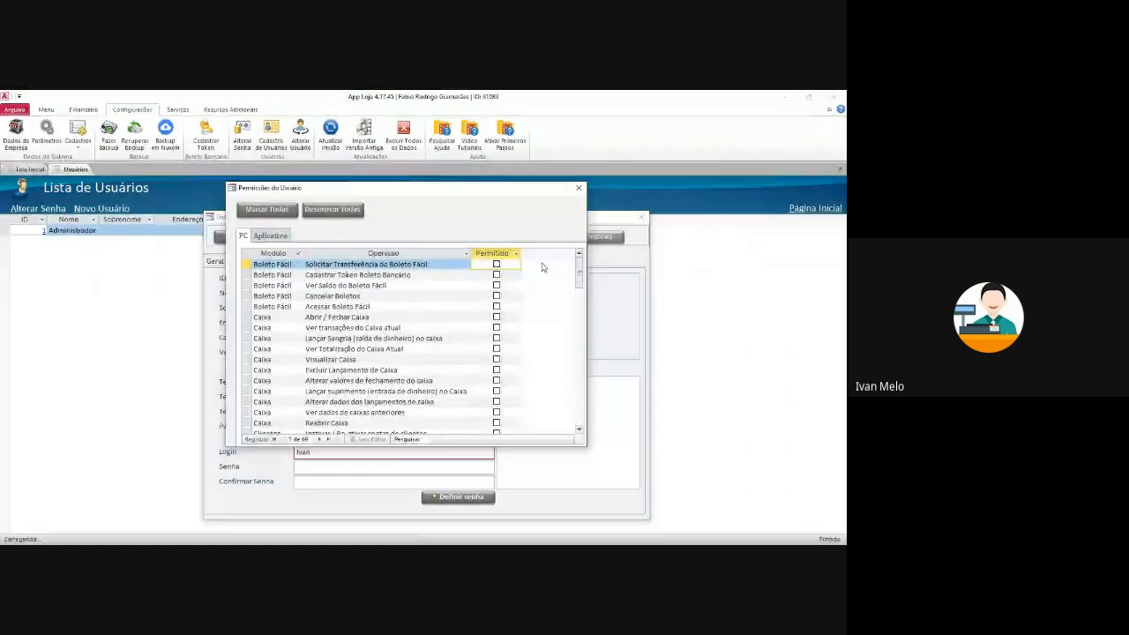
click(286, 214)
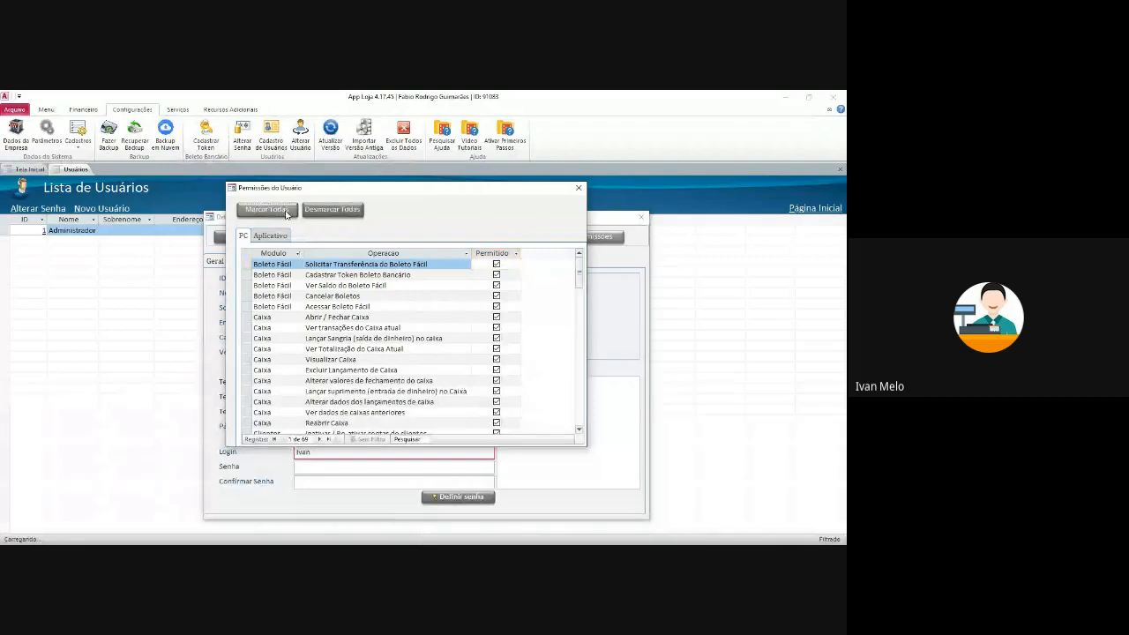
click(497, 264)
click(497, 274)
click(497, 285)
click(497, 296)
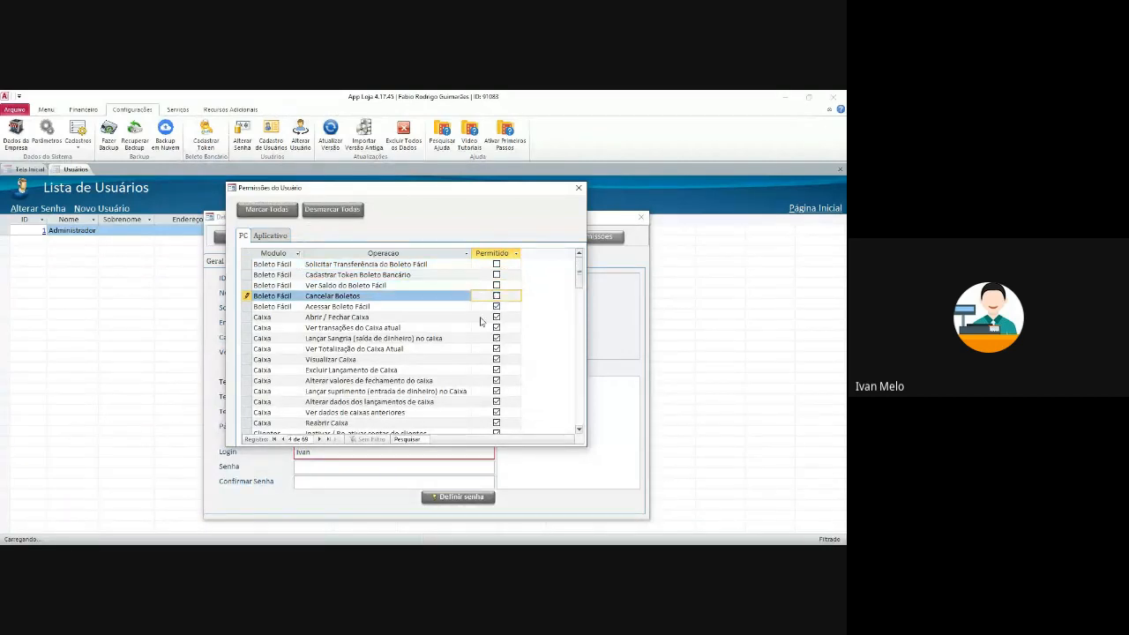
click(497, 307)
- Untick Lançar Sangria, Excluir Lançamento de Caixa, Reabrir Caixa and Apagar clientes, then close the list
scroll(435, 311, down, 2)
scroll(435, 308, up, 2)
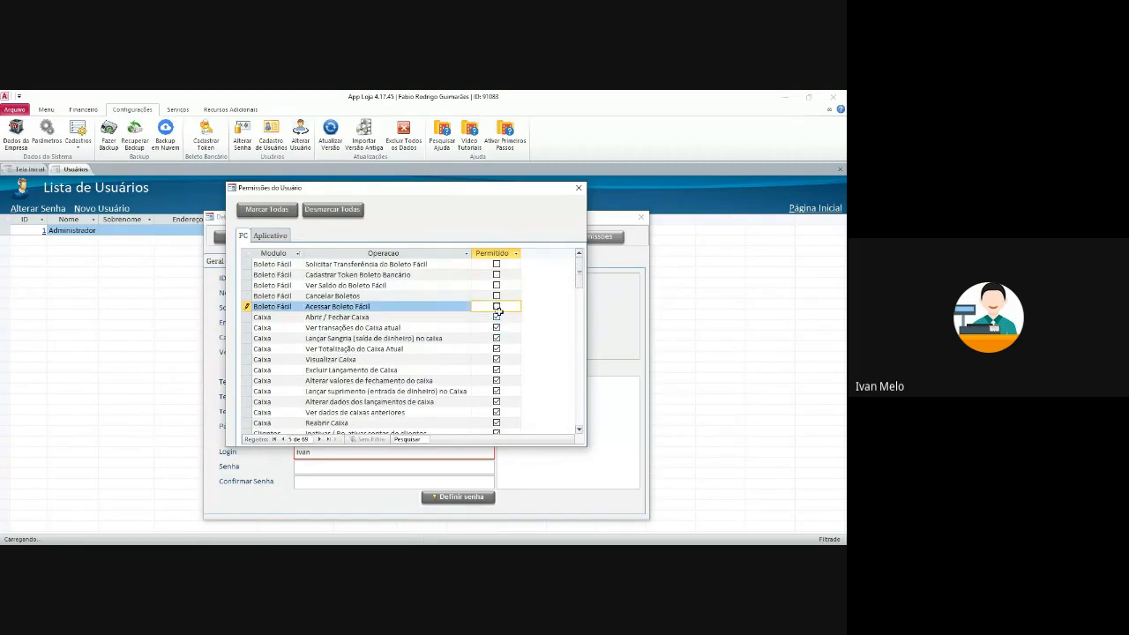
scroll(497, 320, down, 1)
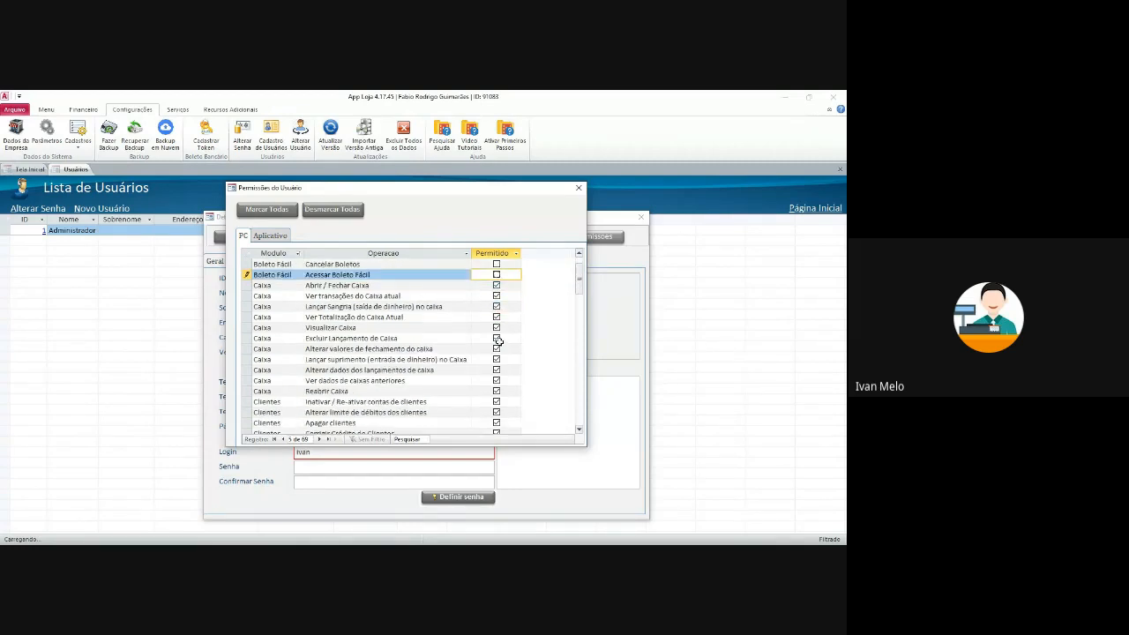
click(496, 307)
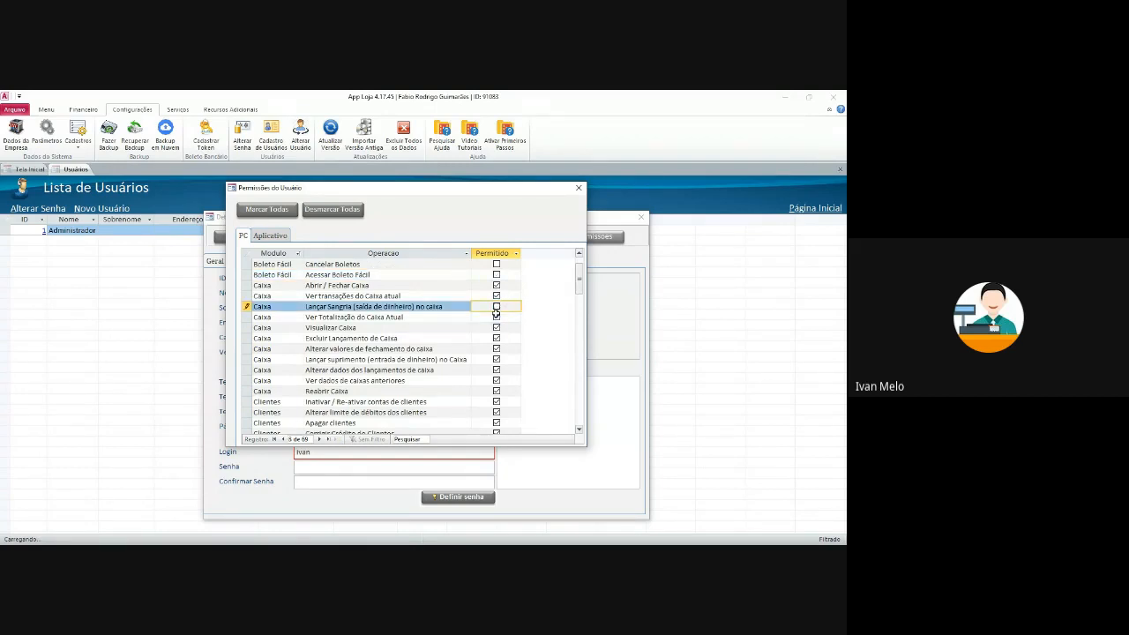
scroll(498, 346, down, 1)
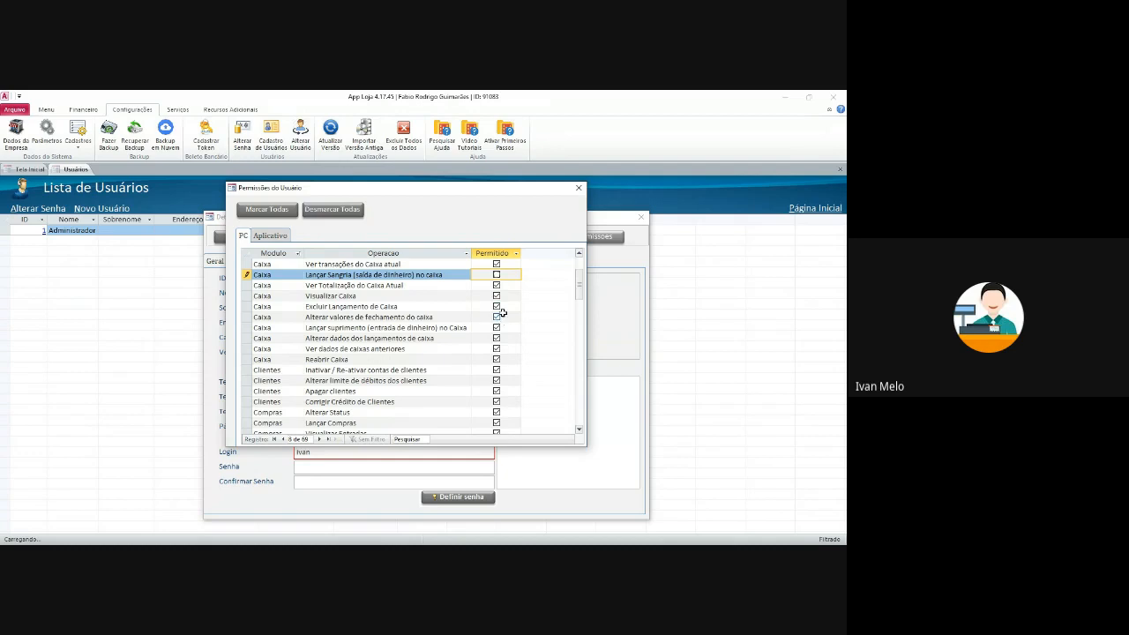
click(497, 307)
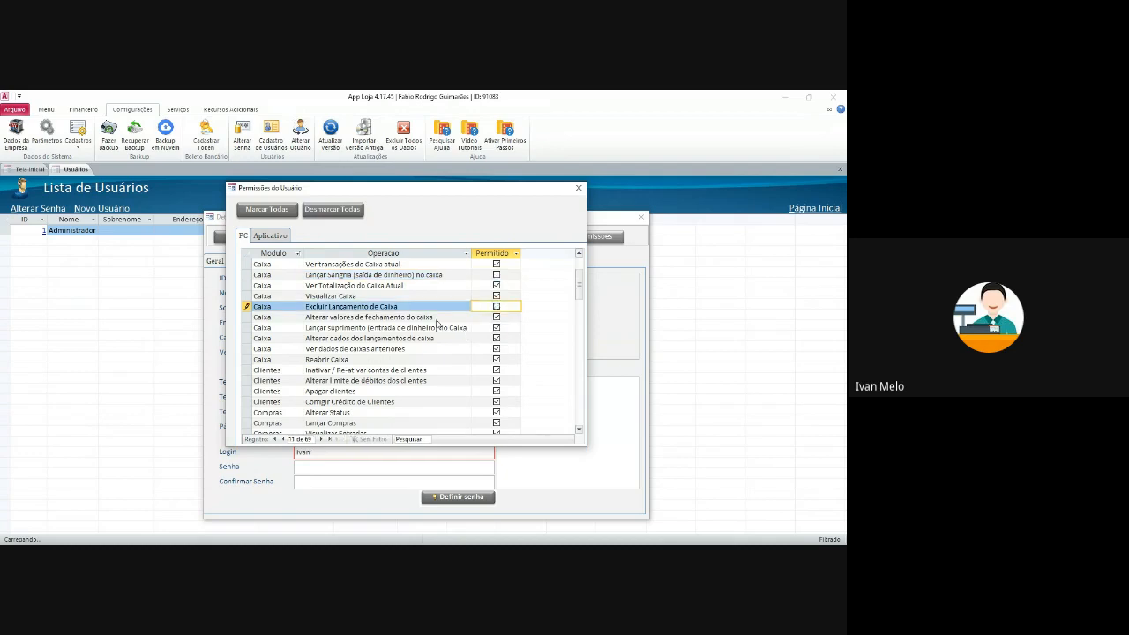
scroll(427, 330, down, 1)
key(Down)
scroll(414, 348, down, 1)
scroll(408, 359, up, 2)
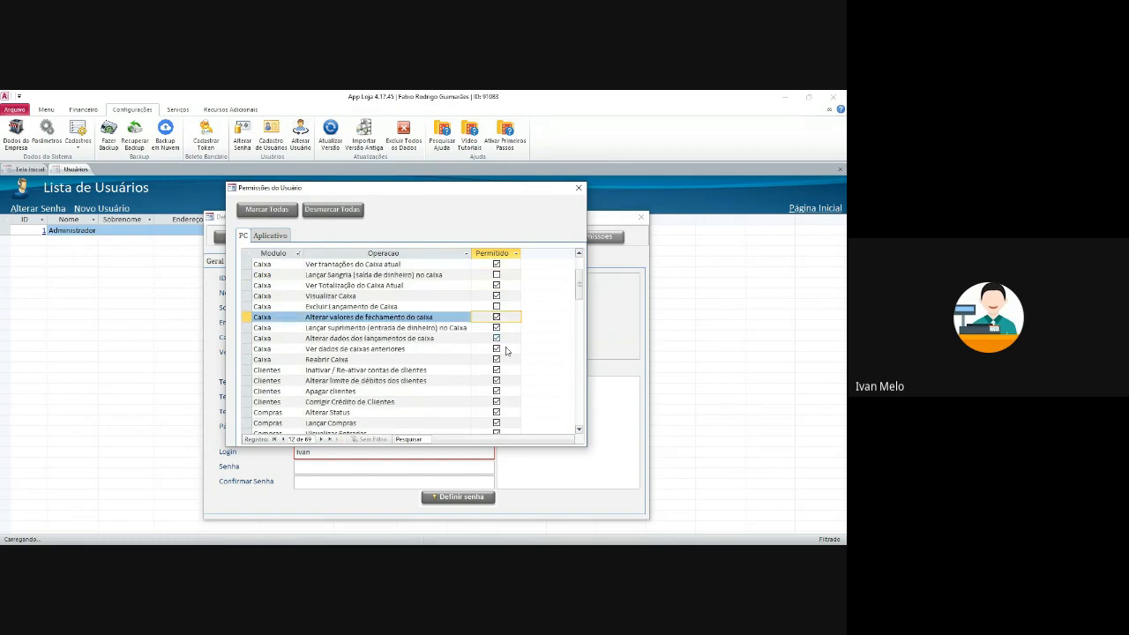
click(499, 353)
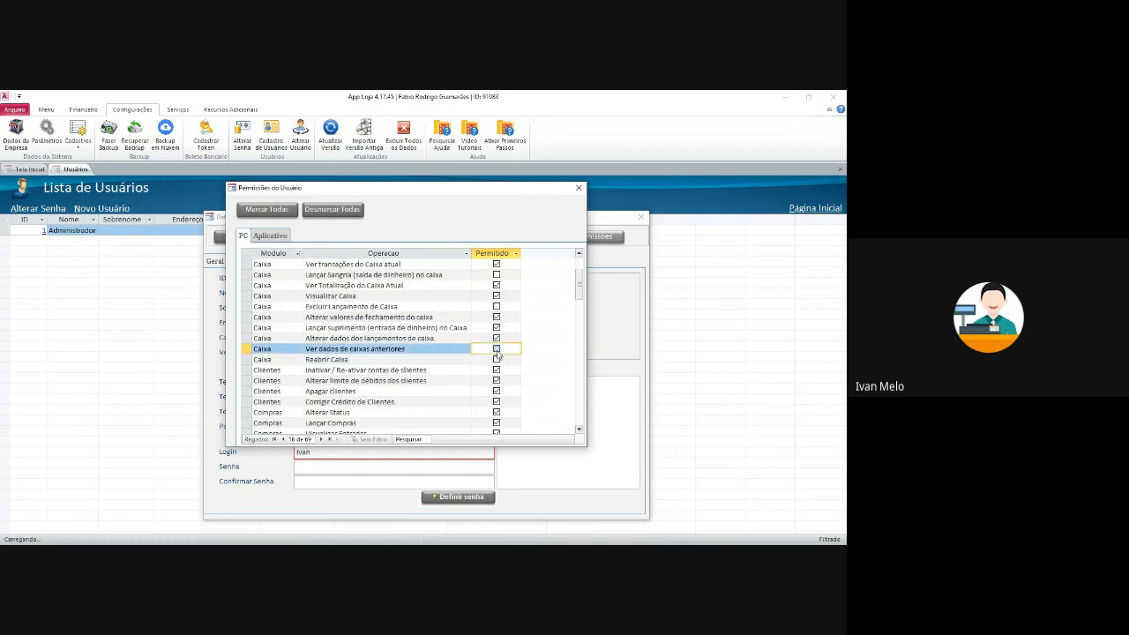
scroll(440, 344, down, 2)
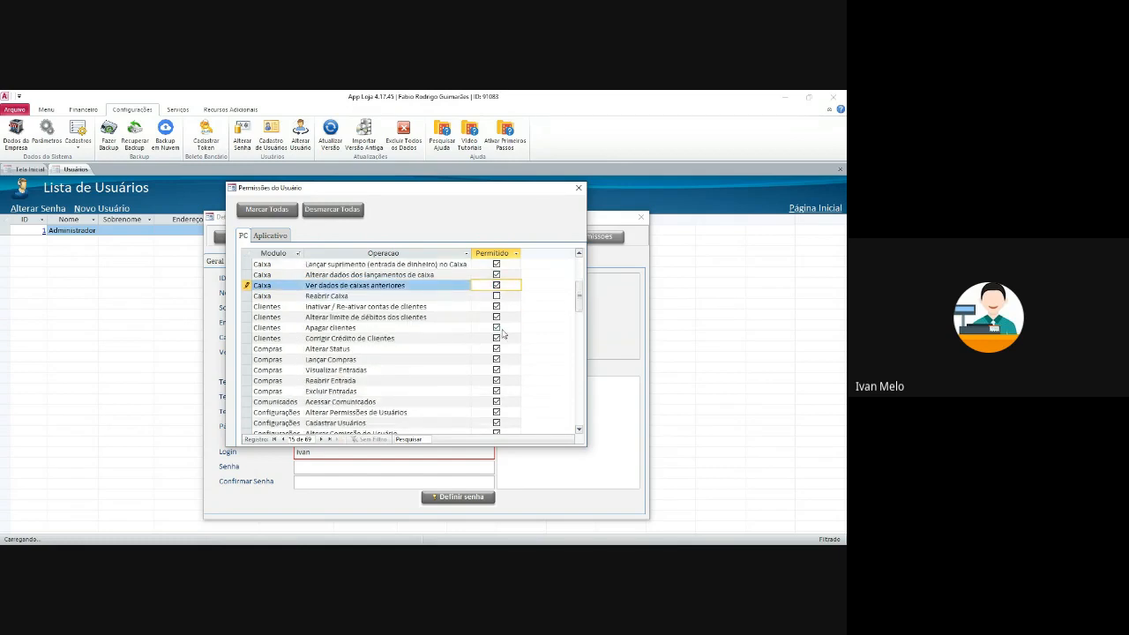
click(497, 328)
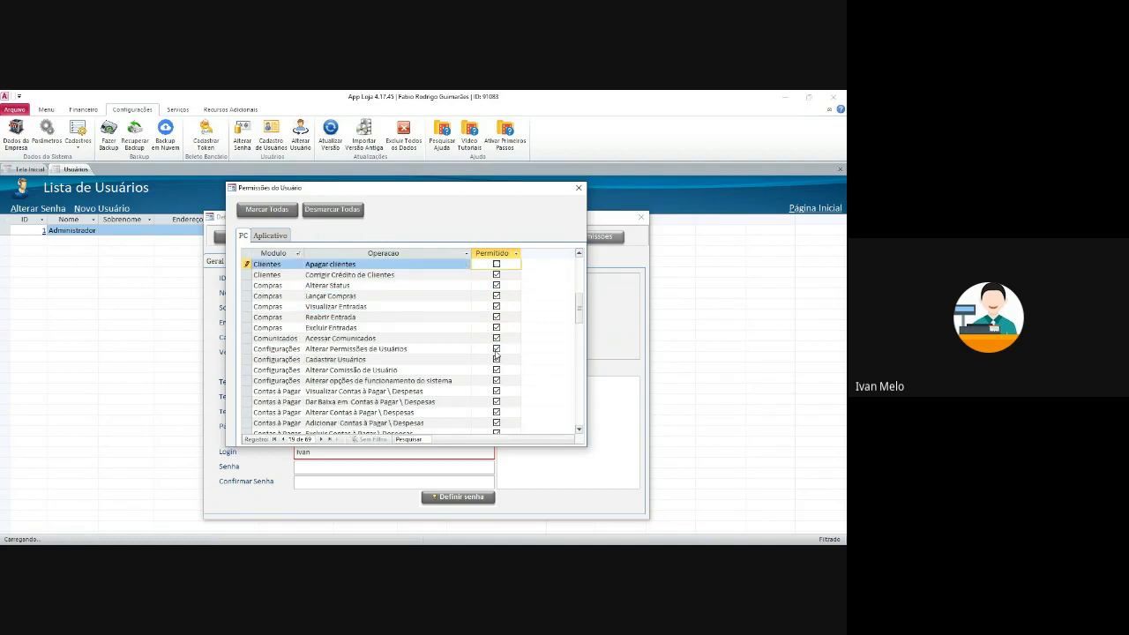
scroll(520, 322, down, 1)
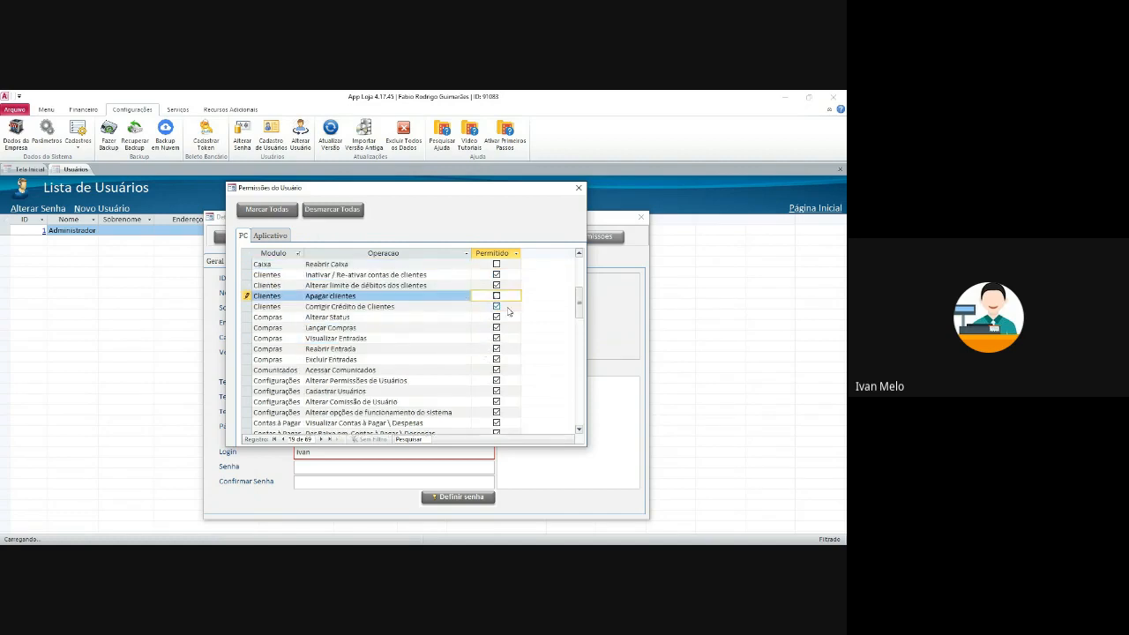
scroll(510, 335, down, 6)
scroll(508, 344, down, 12)
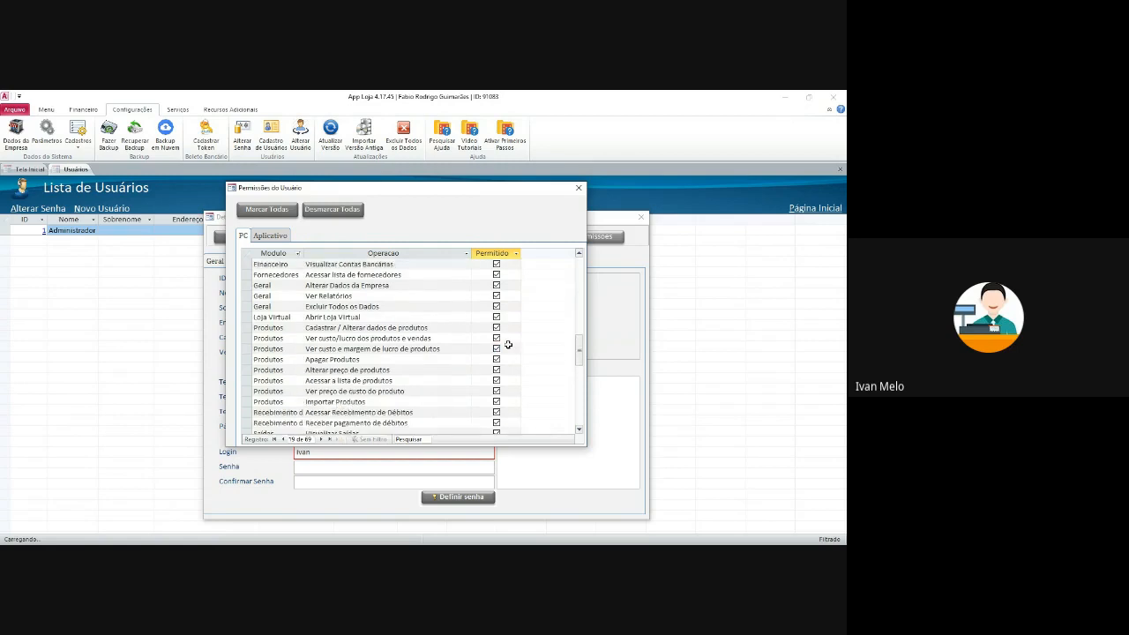
scroll(506, 352, up, 7)
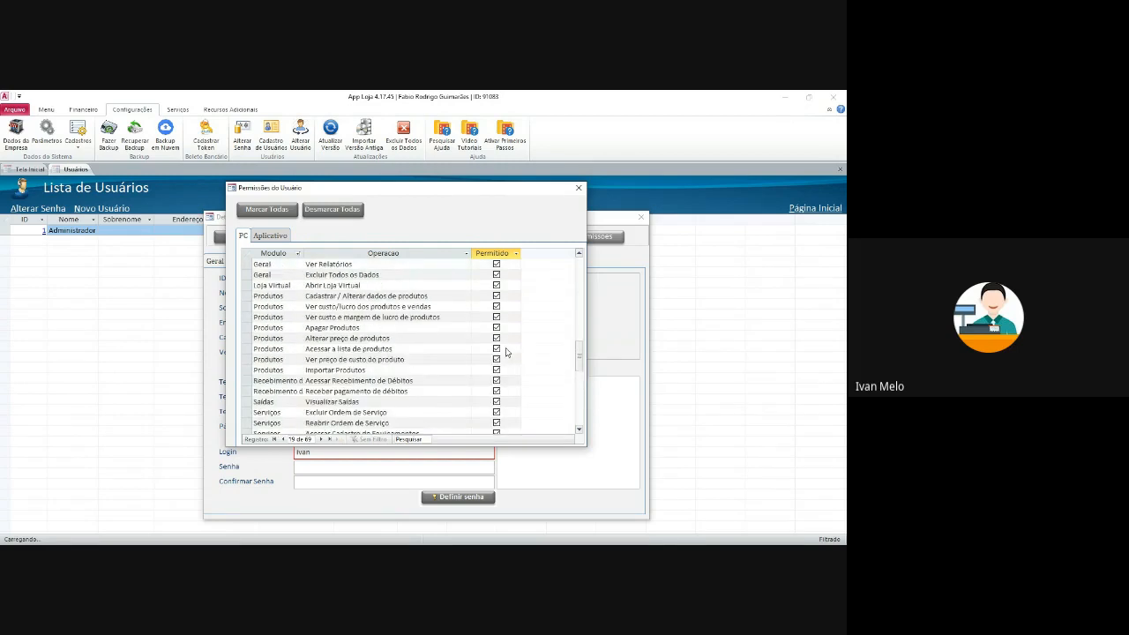
scroll(509, 355, down, 2)
scroll(508, 355, down, 3)
scroll(481, 345, up, 1)
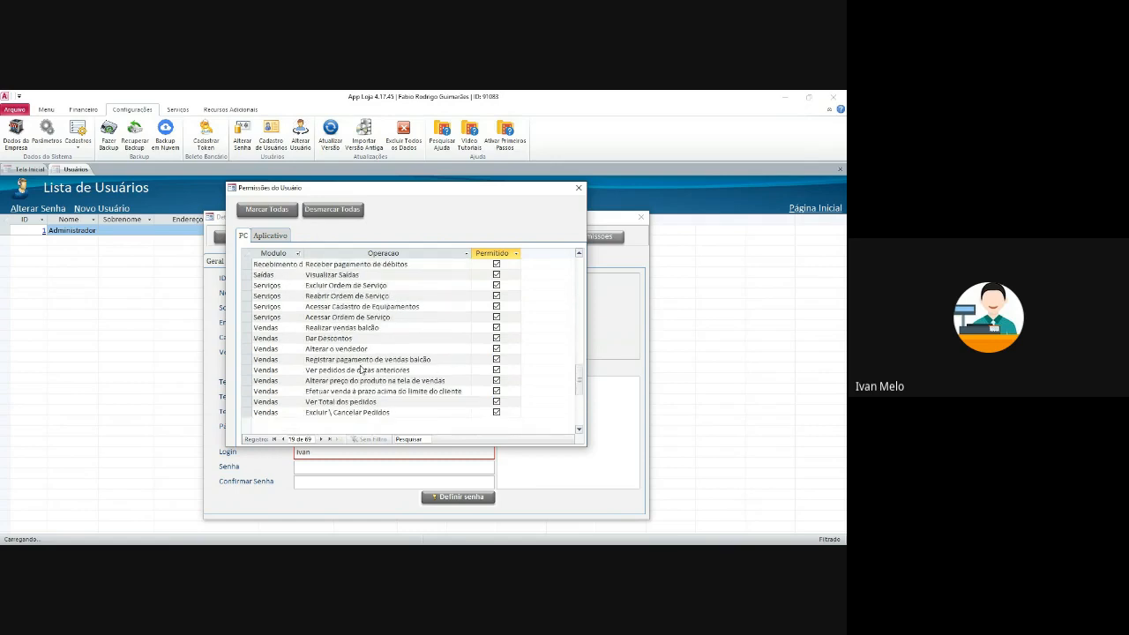
scroll(481, 344, up, 12)
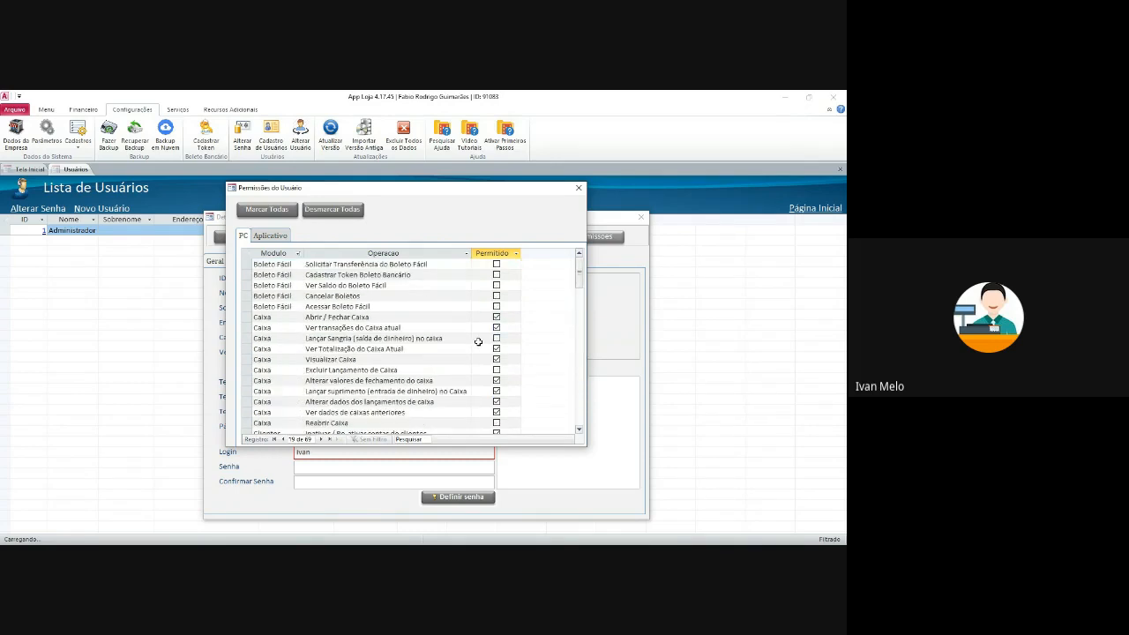
scroll(442, 308, down, 10)
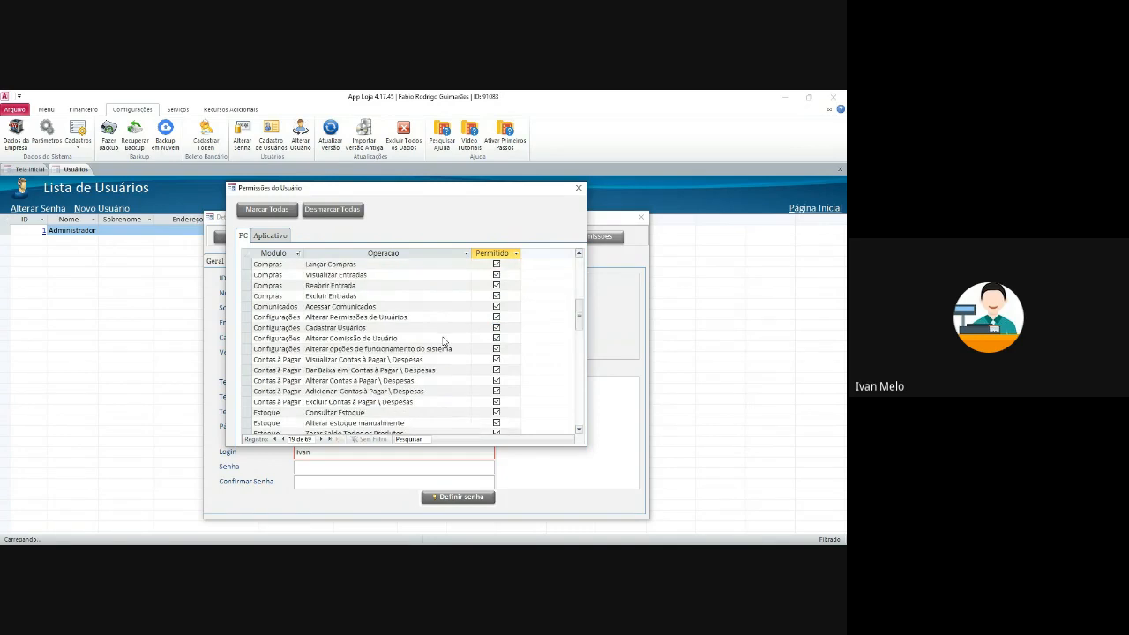
scroll(451, 367, down, 15)
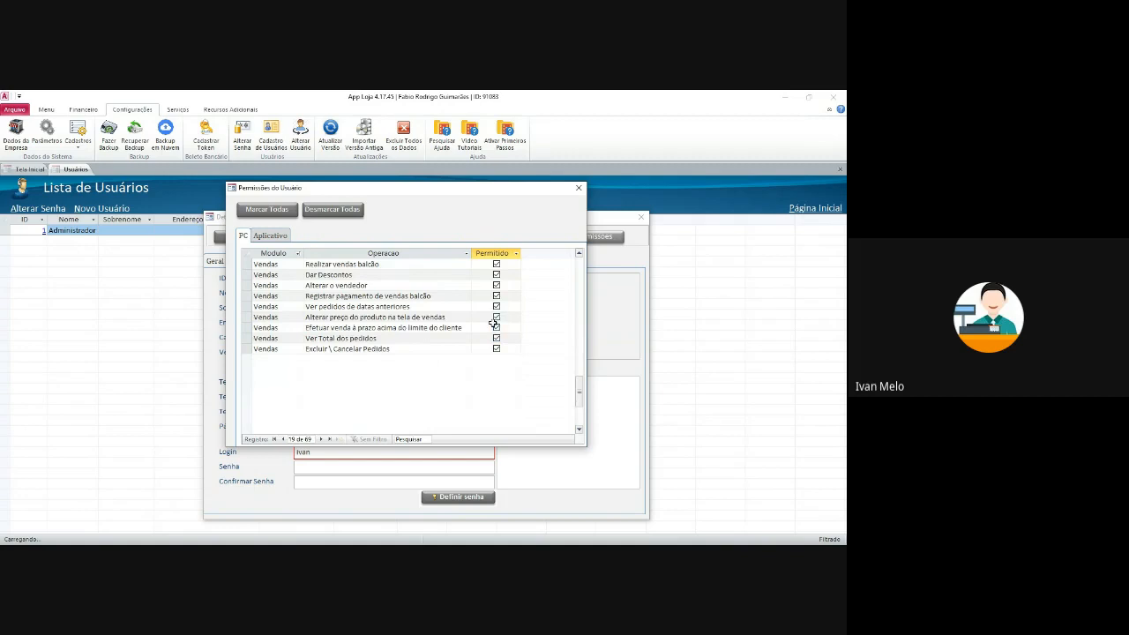
click(579, 188)
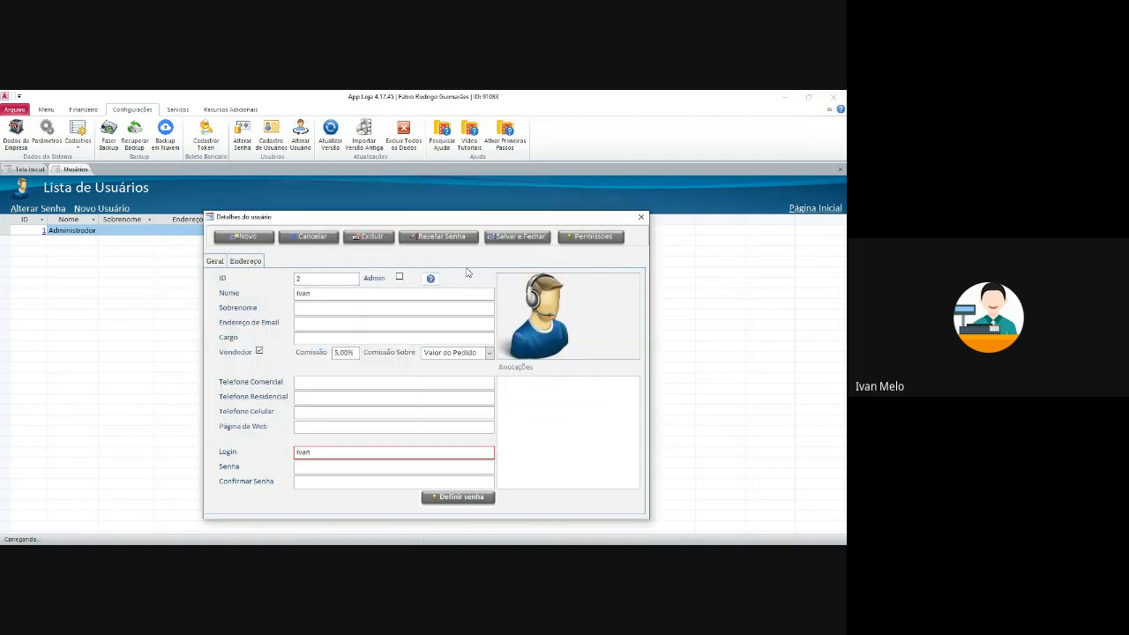
- Save the new user, close the Usuários list, and check the Vendedor on a sales order
click(640, 217)
click(208, 230)
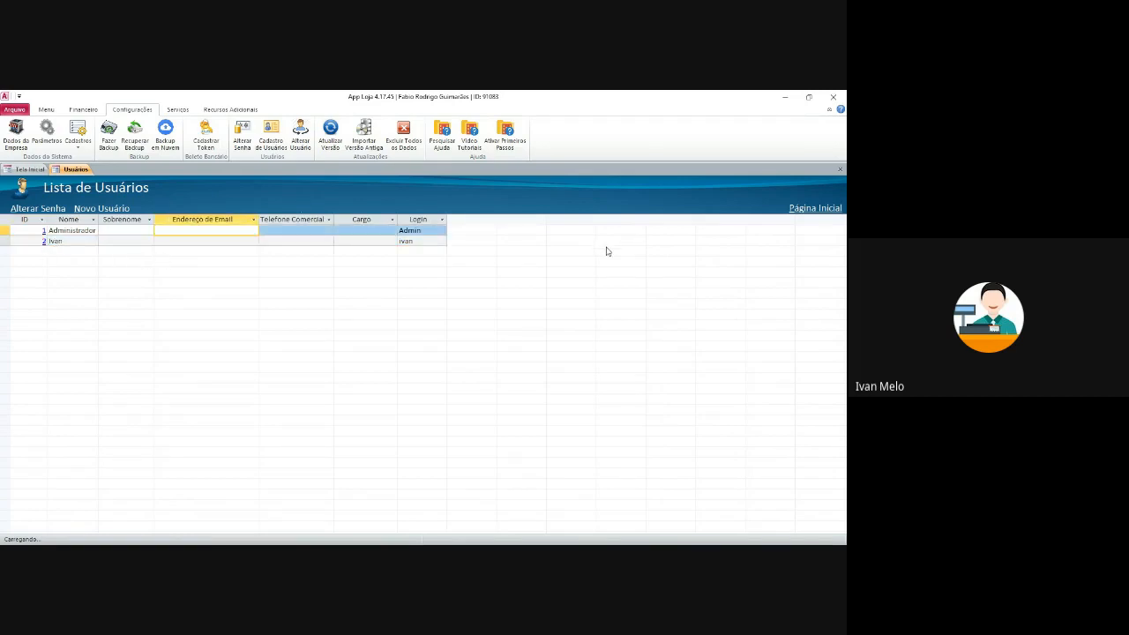
click(841, 170)
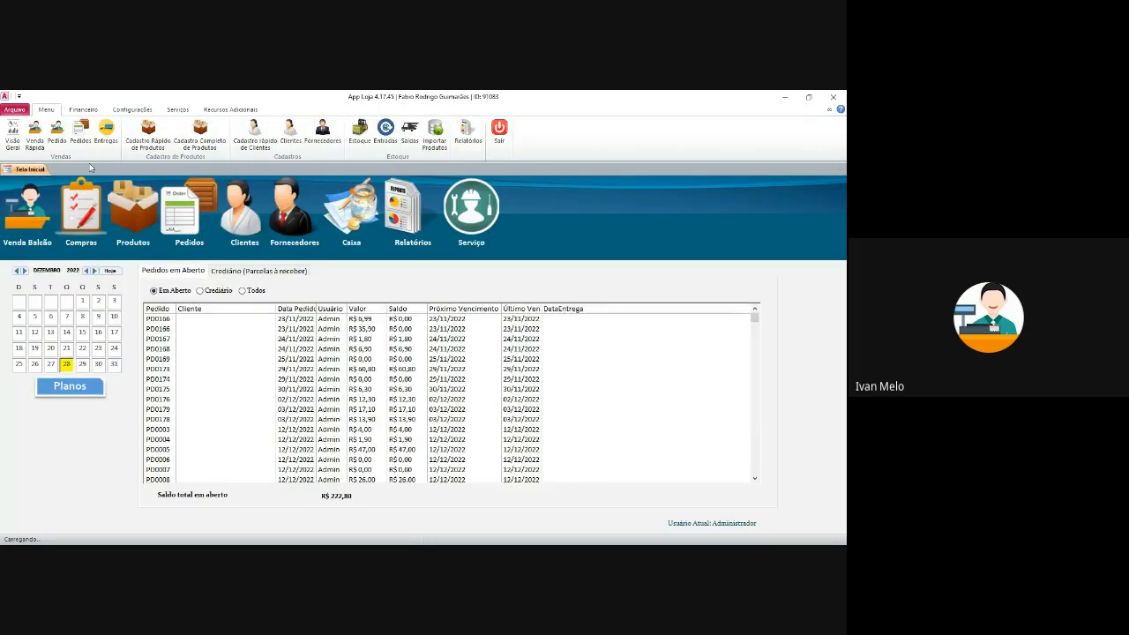
click(56, 143)
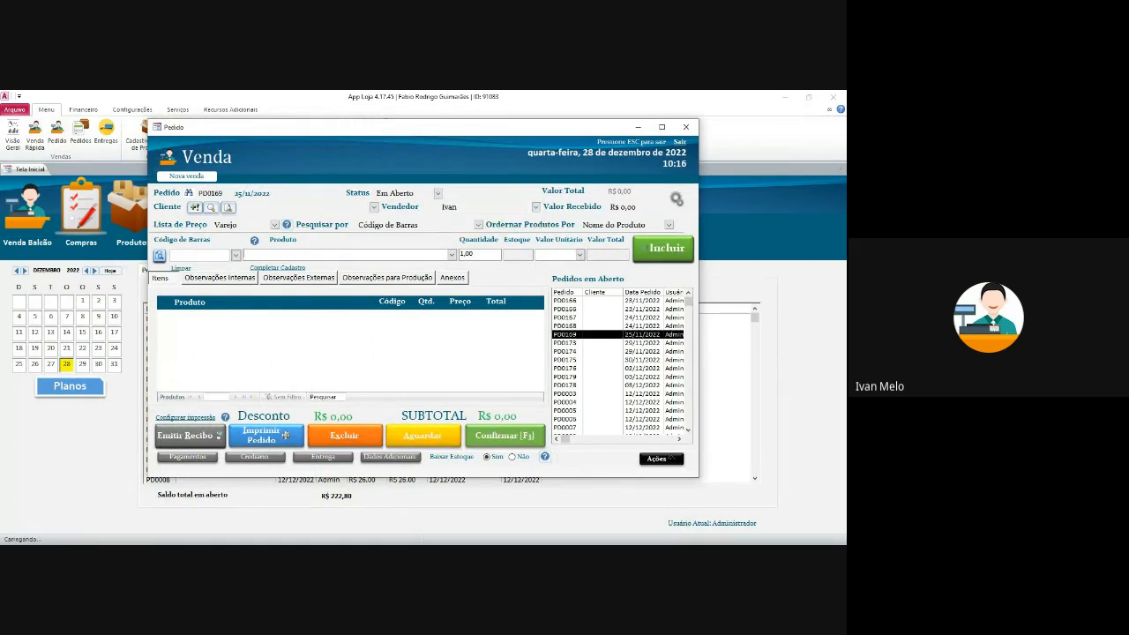
click(686, 128)
- Open Relatórios and select the Pedidos por Vendedor report
click(467, 134)
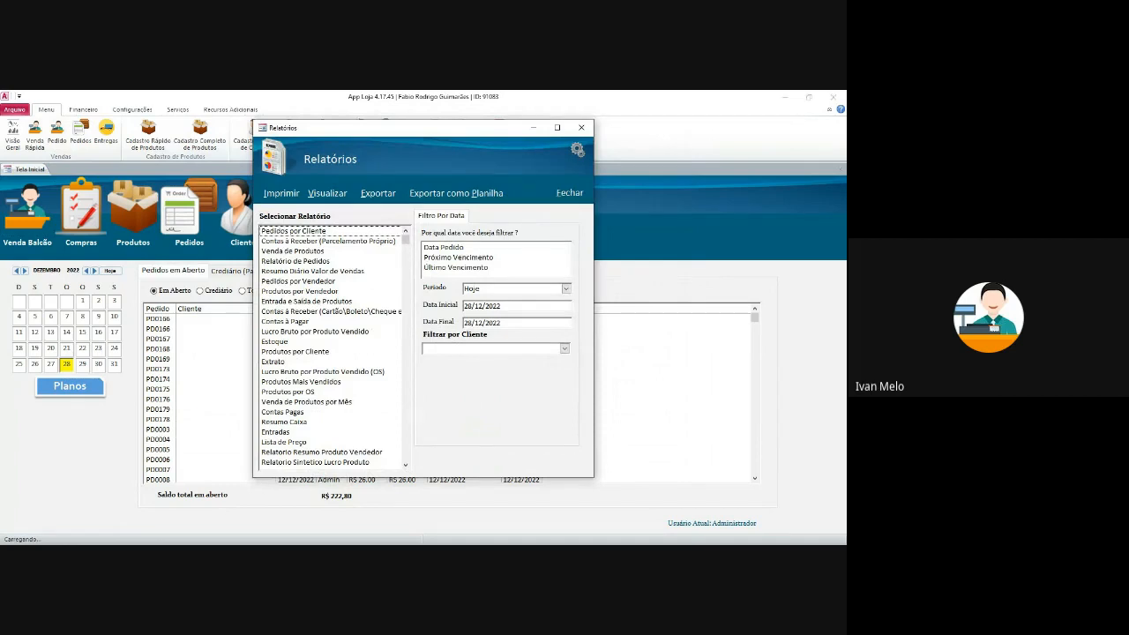
click(298, 282)
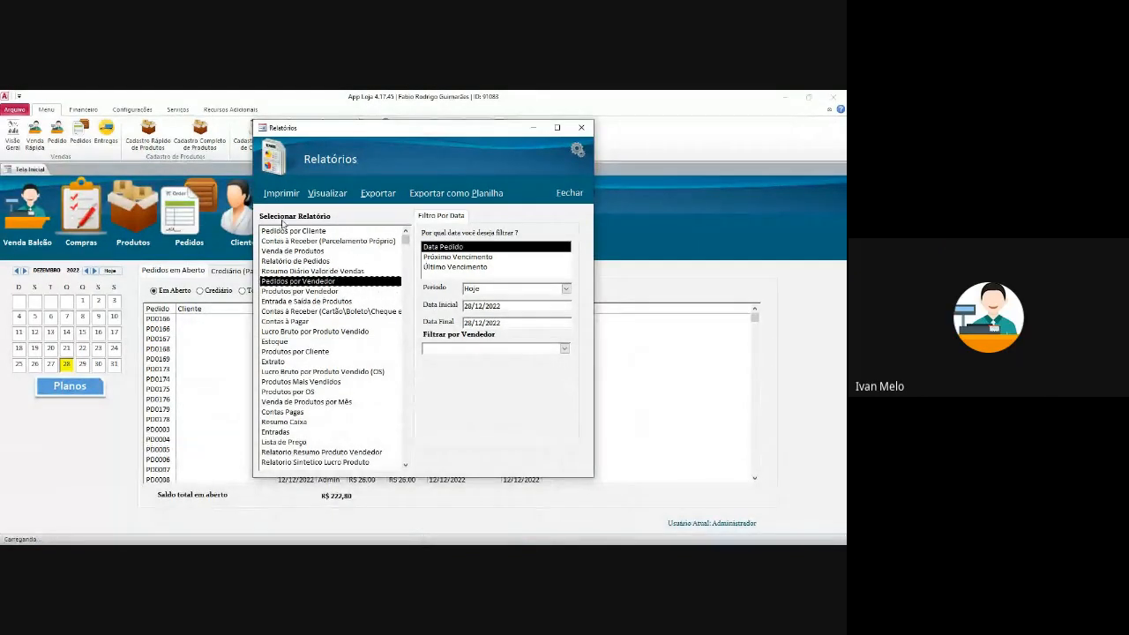
- Preview the Pedidos por Vendedor report, then close it to return to the home screen
click(327, 193)
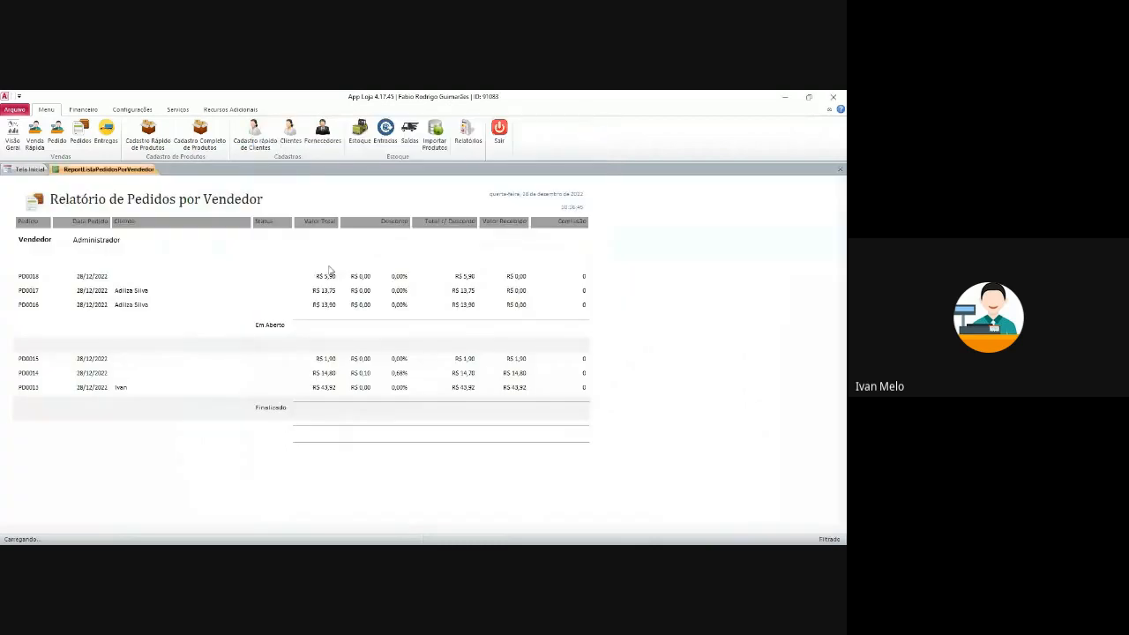
click(542, 392)
click(516, 306)
click(841, 167)
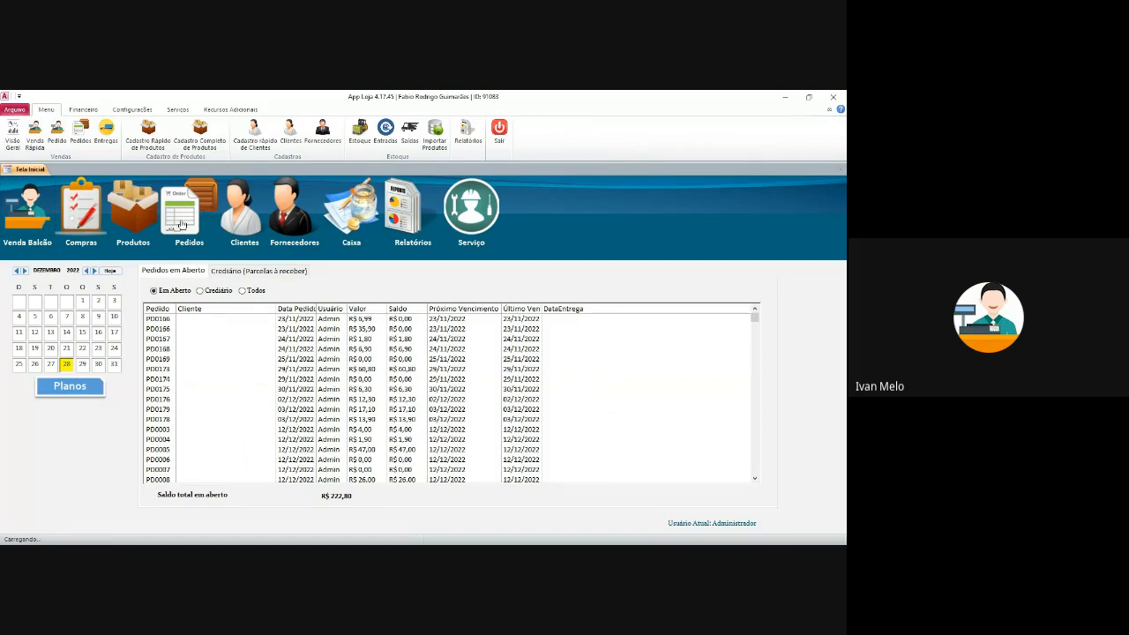
- Open the sales order list and try the Finalizados and Todos statuses with October and November
click(188, 210)
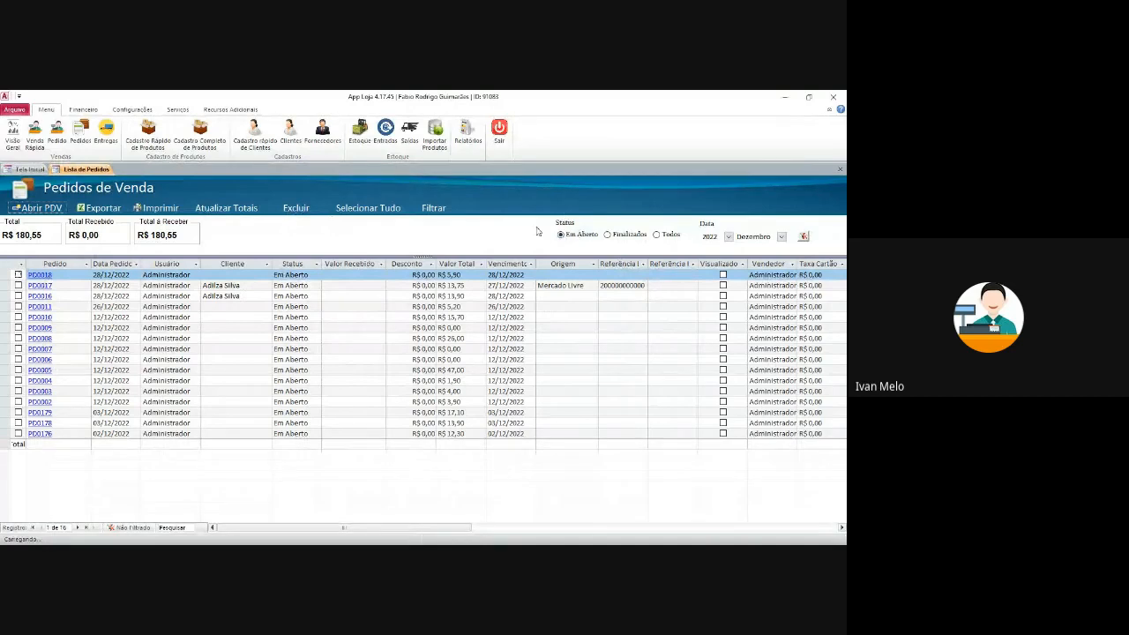
click(166, 240)
click(607, 235)
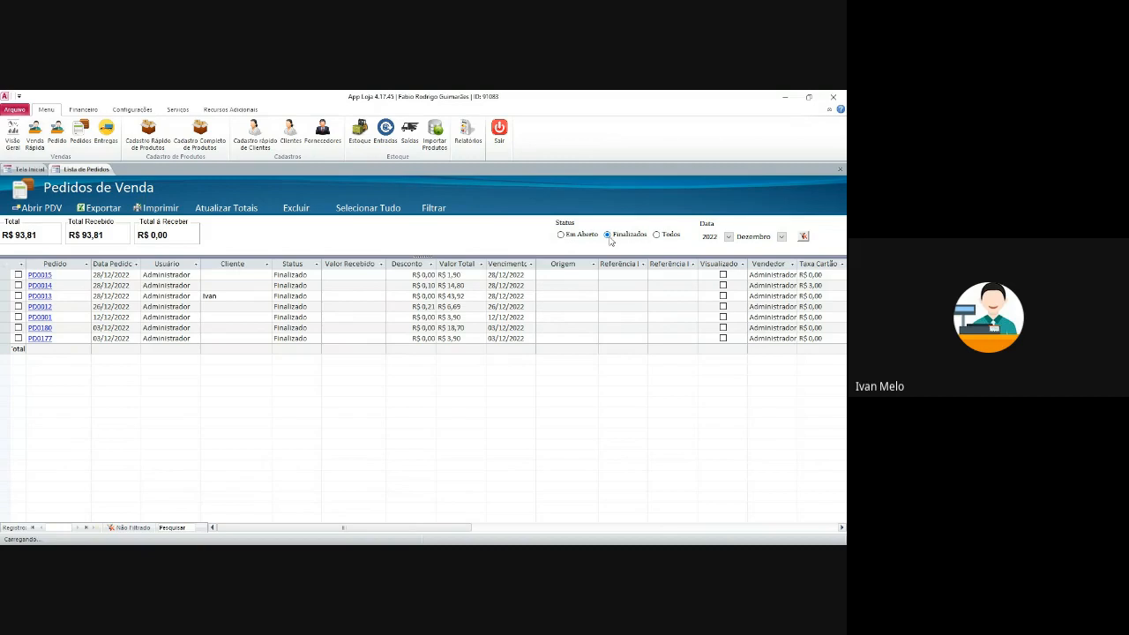
click(657, 235)
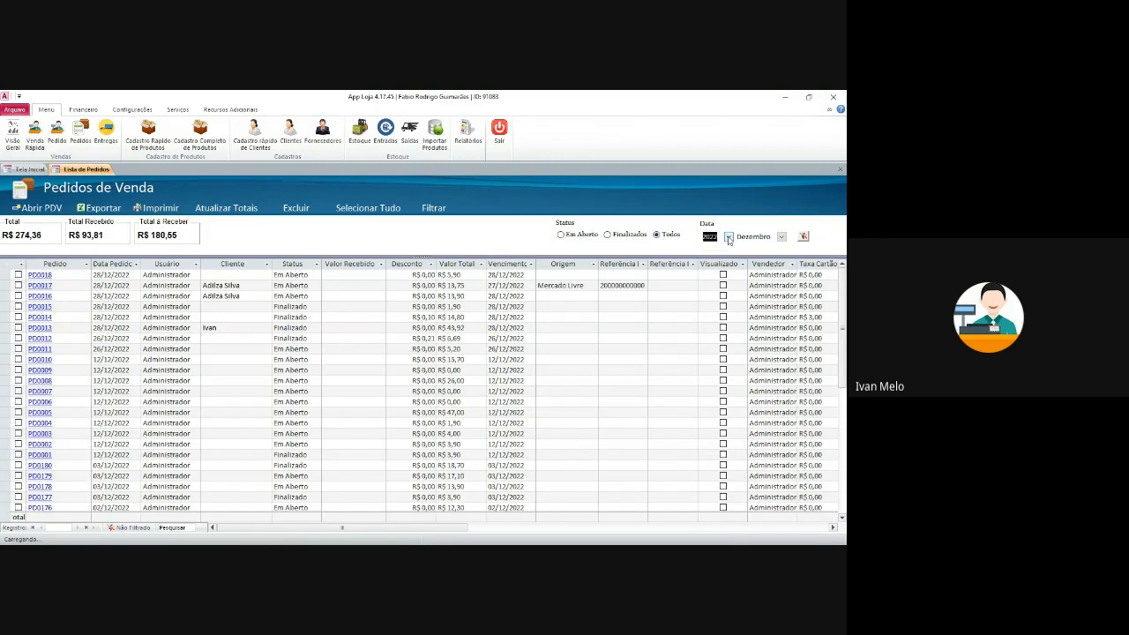
click(782, 237)
click(782, 236)
click(782, 236)
click(777, 349)
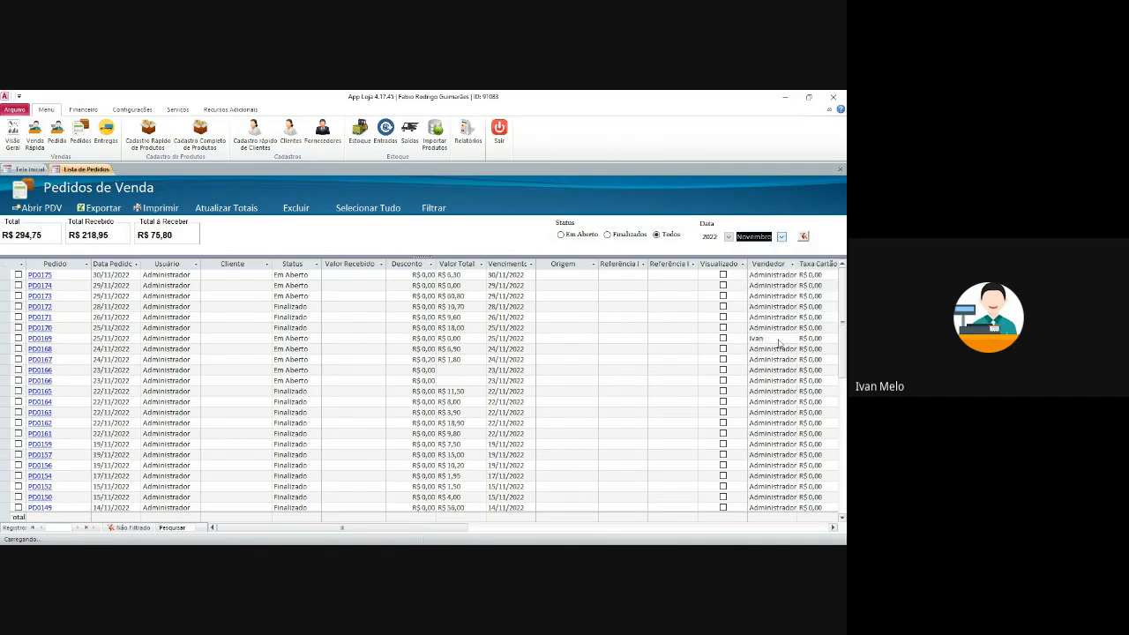
click(778, 340)
click(782, 236)
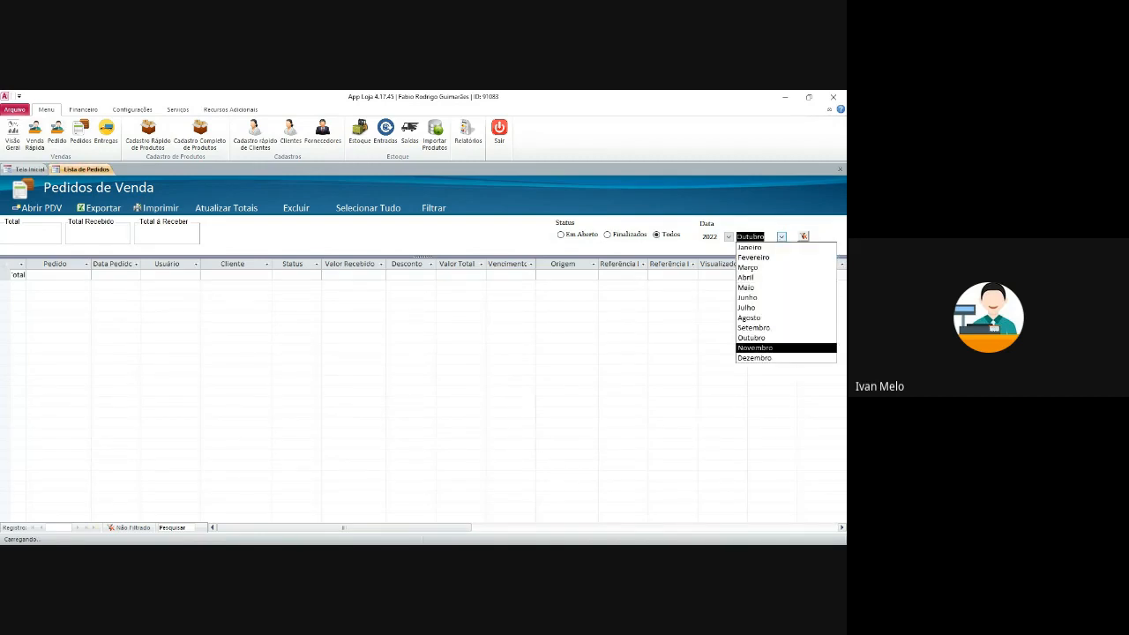
click(777, 347)
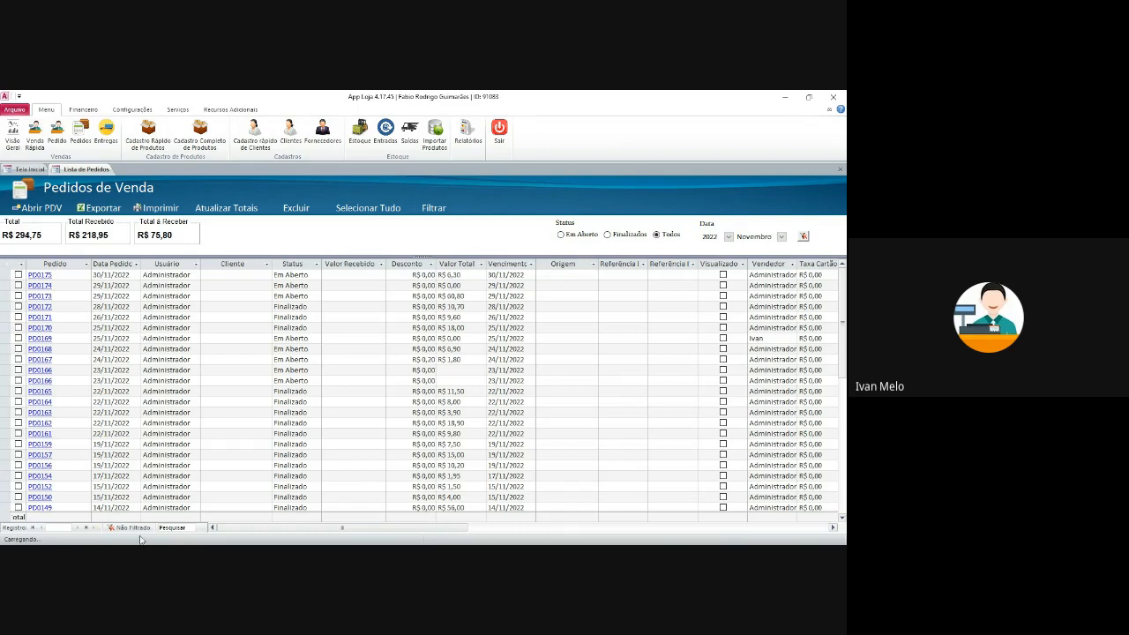
- Search the order records, locating PD0169 and the orders sold by Ivan
click(168, 528)
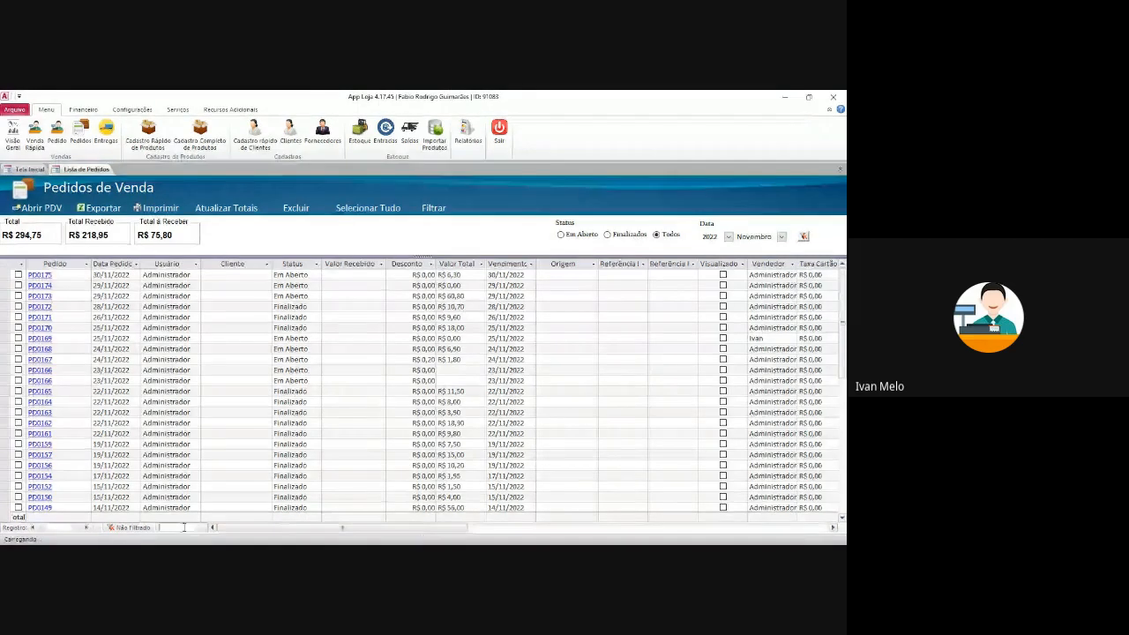
text(ew)
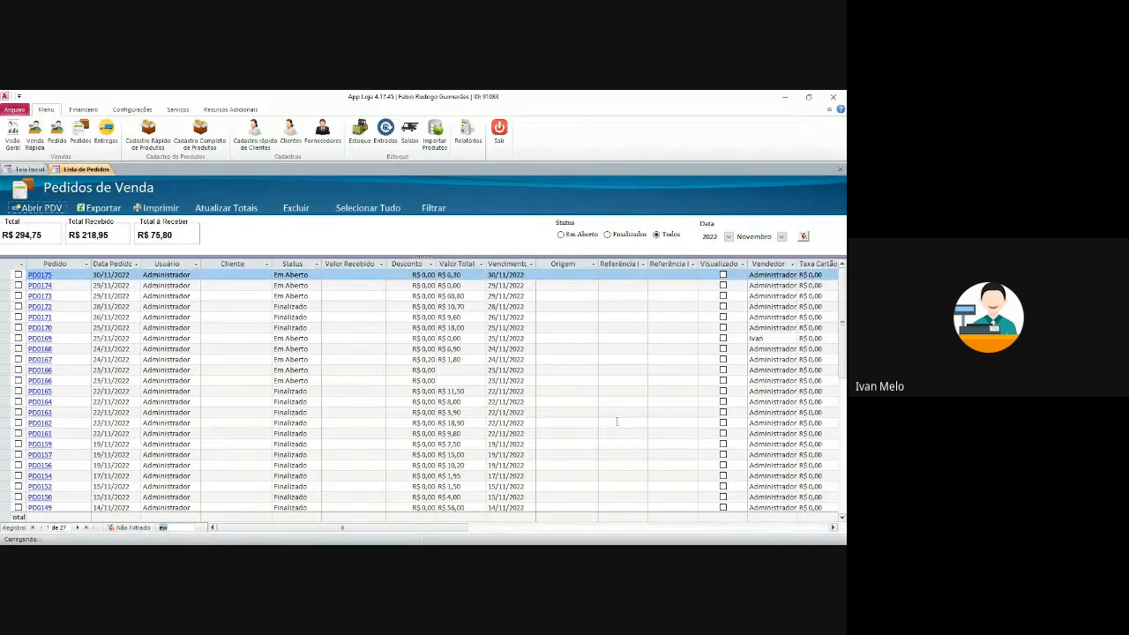
click(671, 339)
key(ctrl+c)
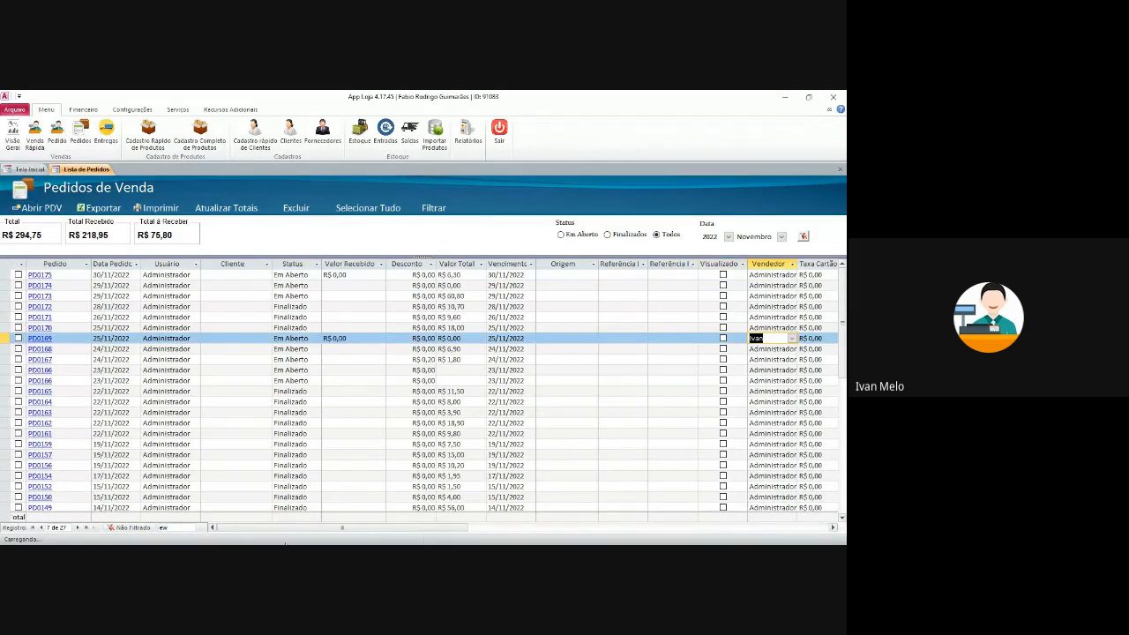
drag(176, 529, 150, 529)
key(ctrl+v)
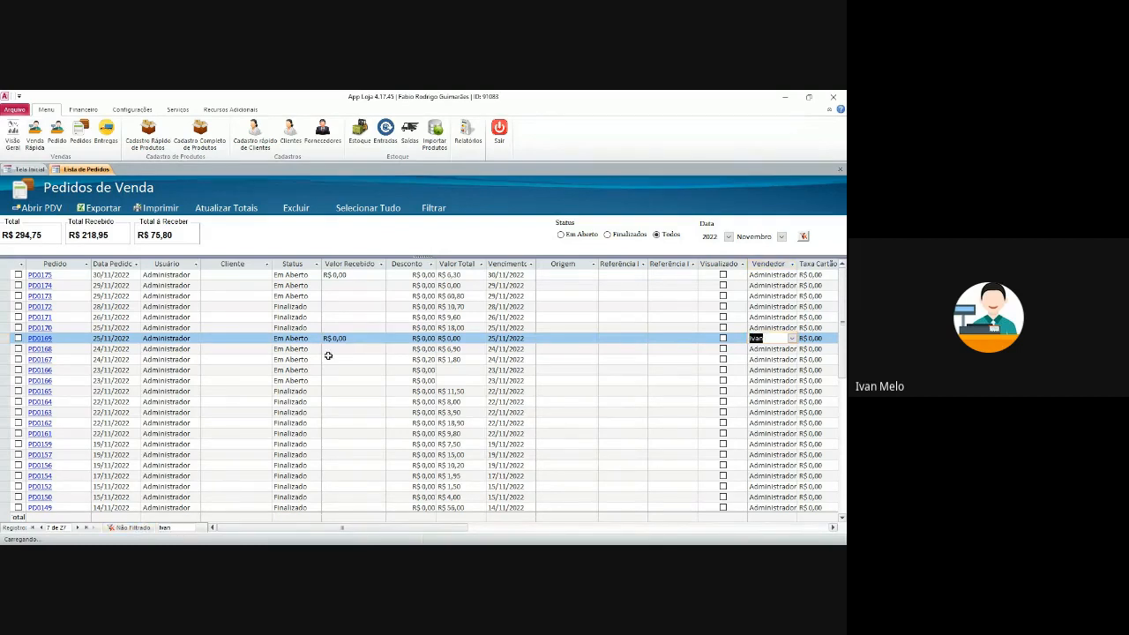
drag(403, 528, 582, 529)
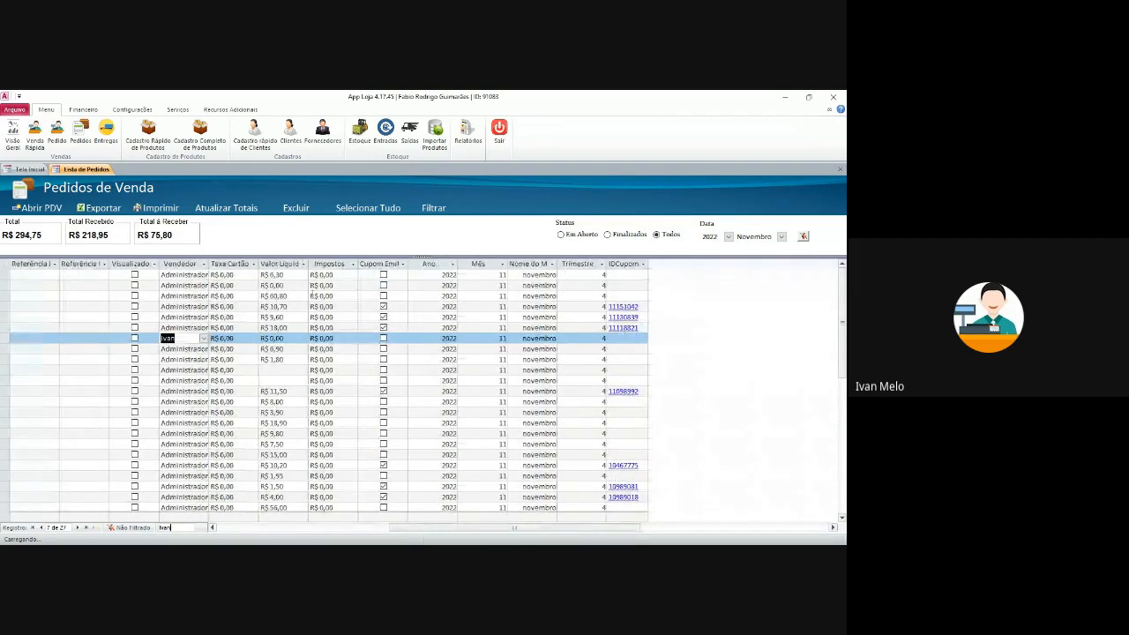
drag(548, 529, 375, 529)
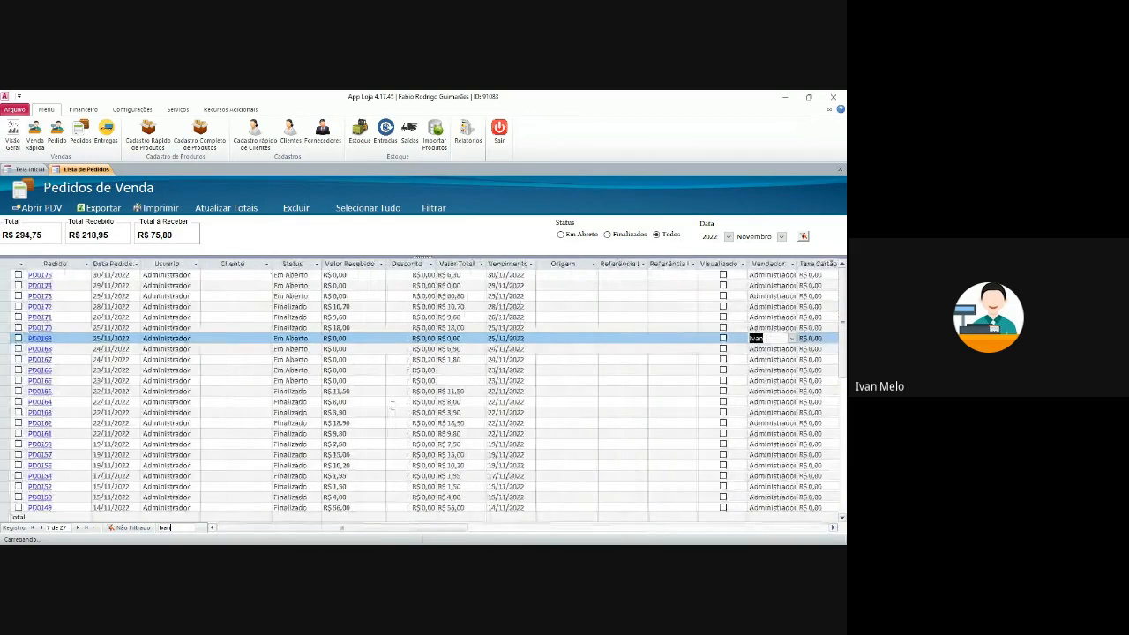
click(622, 286)
click(782, 236)
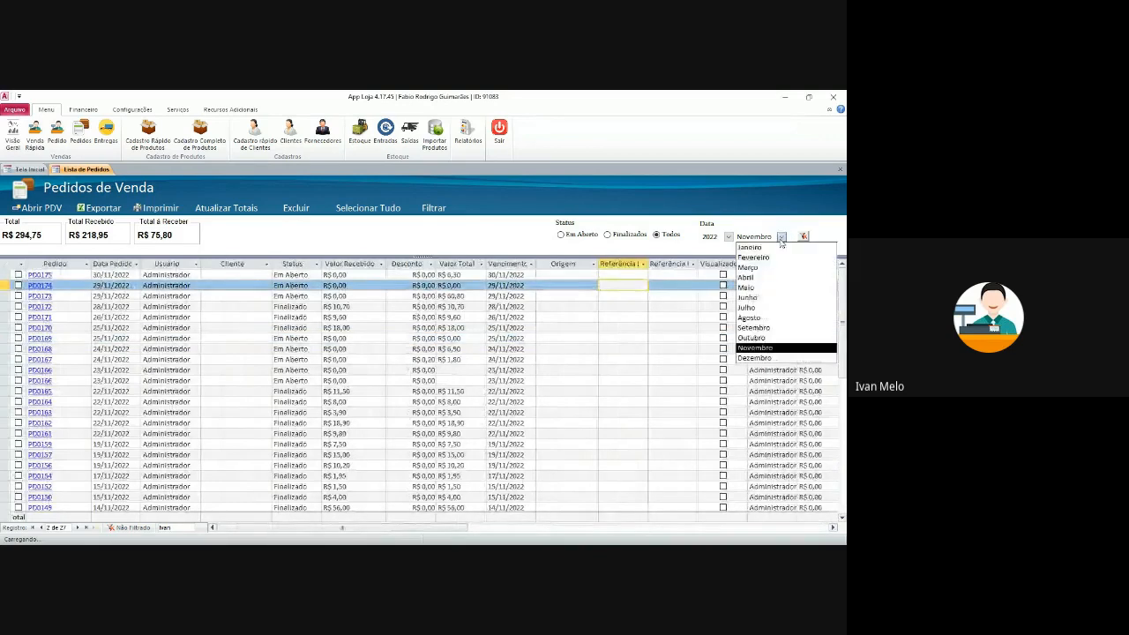
click(754, 358)
click(664, 285)
key(shift+Tab)
key(ctrl+c)
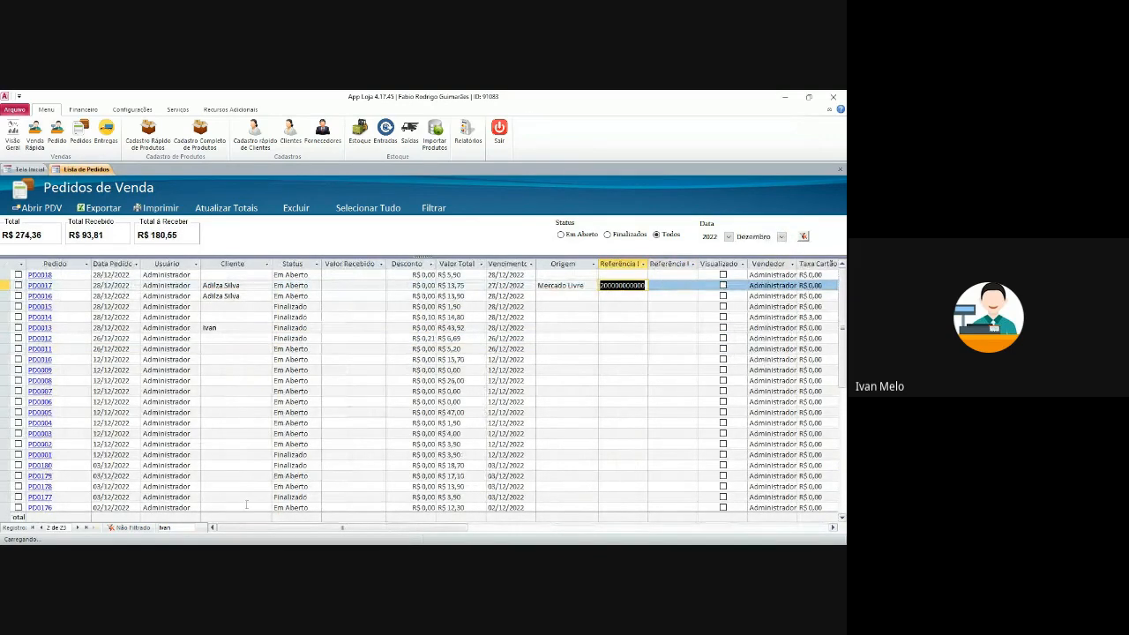
drag(173, 528, 134, 532)
key(ctrl+v)
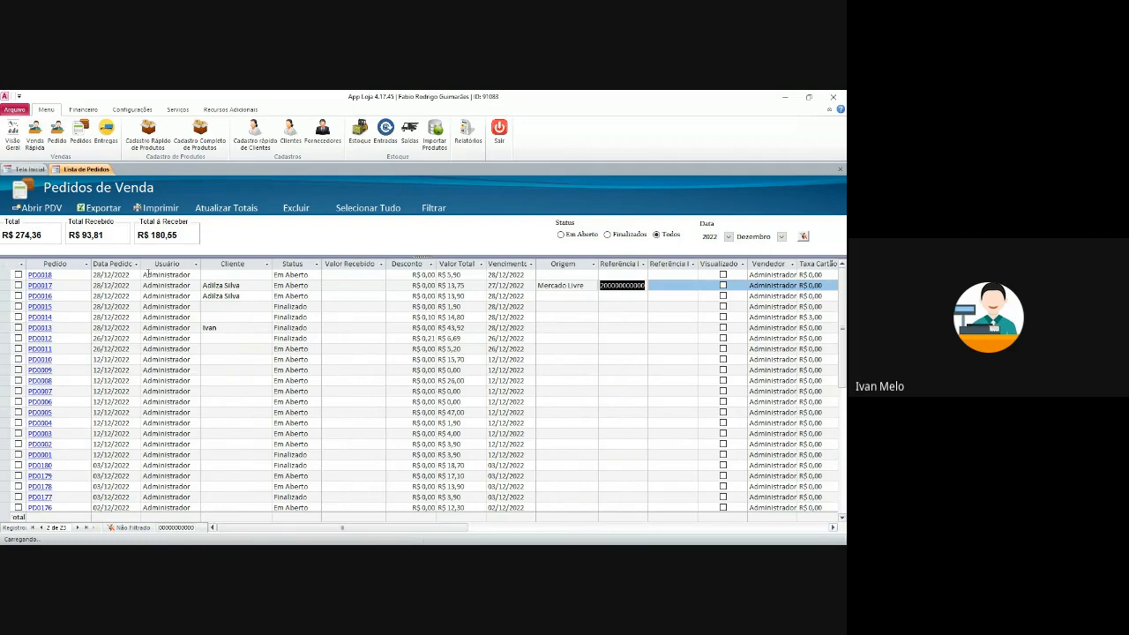
- Filter the Pedido column to equal PD0015, then remove the filter
click(88, 265)
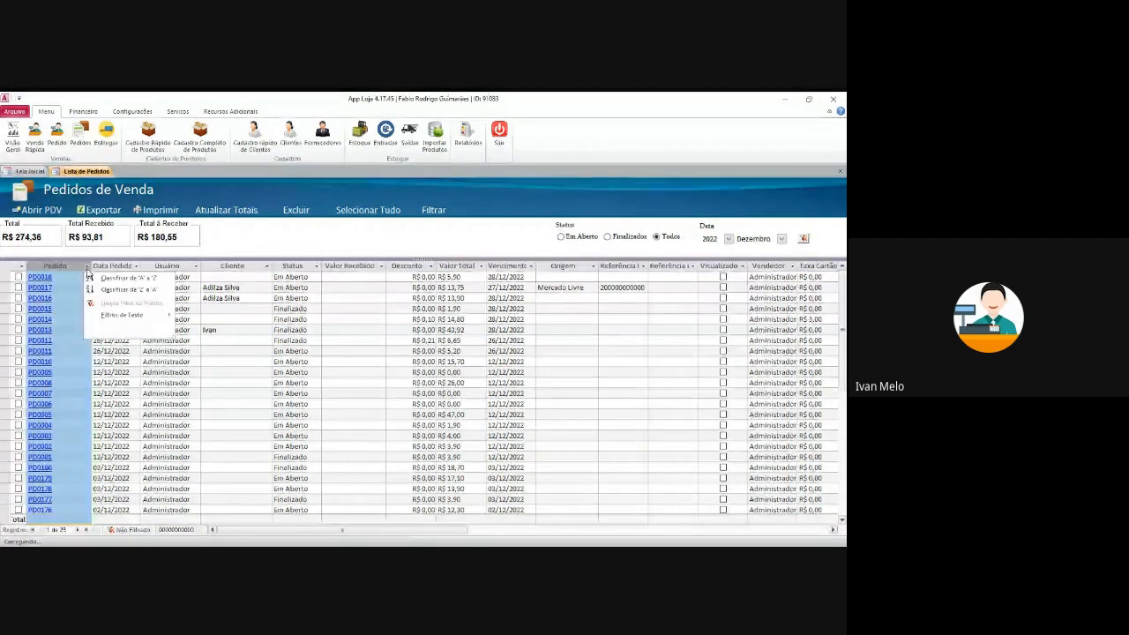
click(83, 299)
click(111, 298)
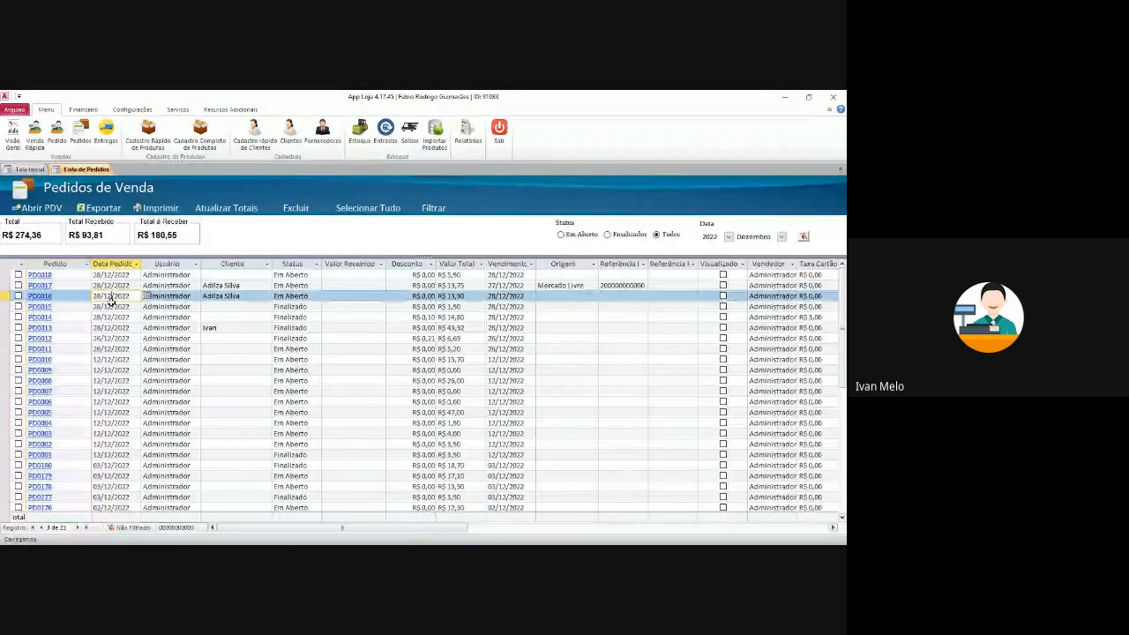
click(113, 307)
key(ctrl+c)
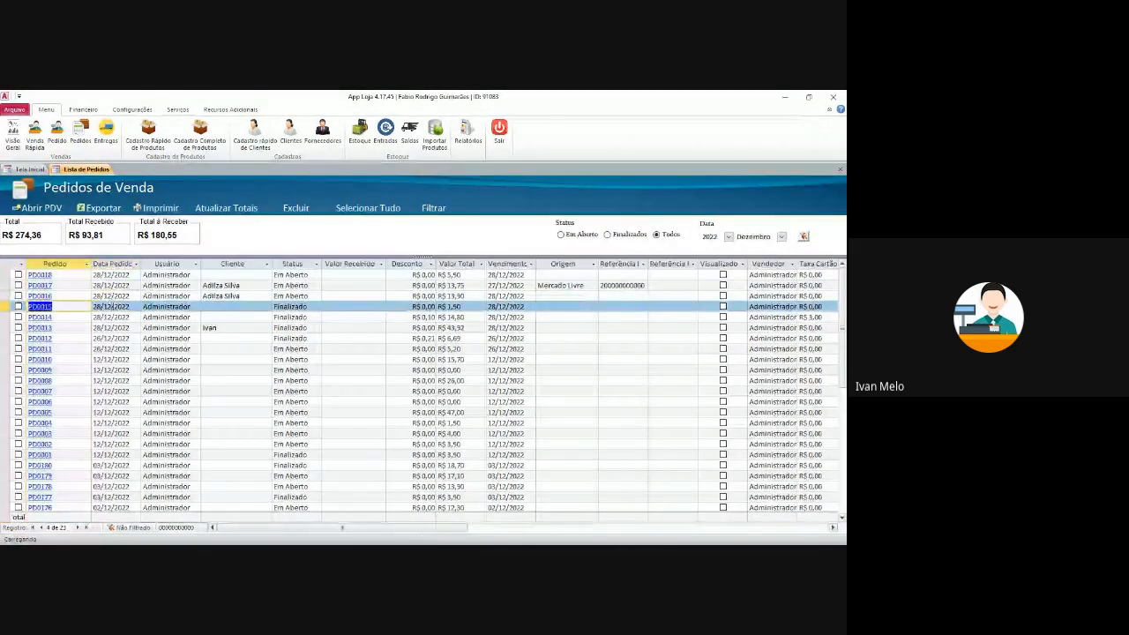
click(88, 266)
mouse_move(150, 313)
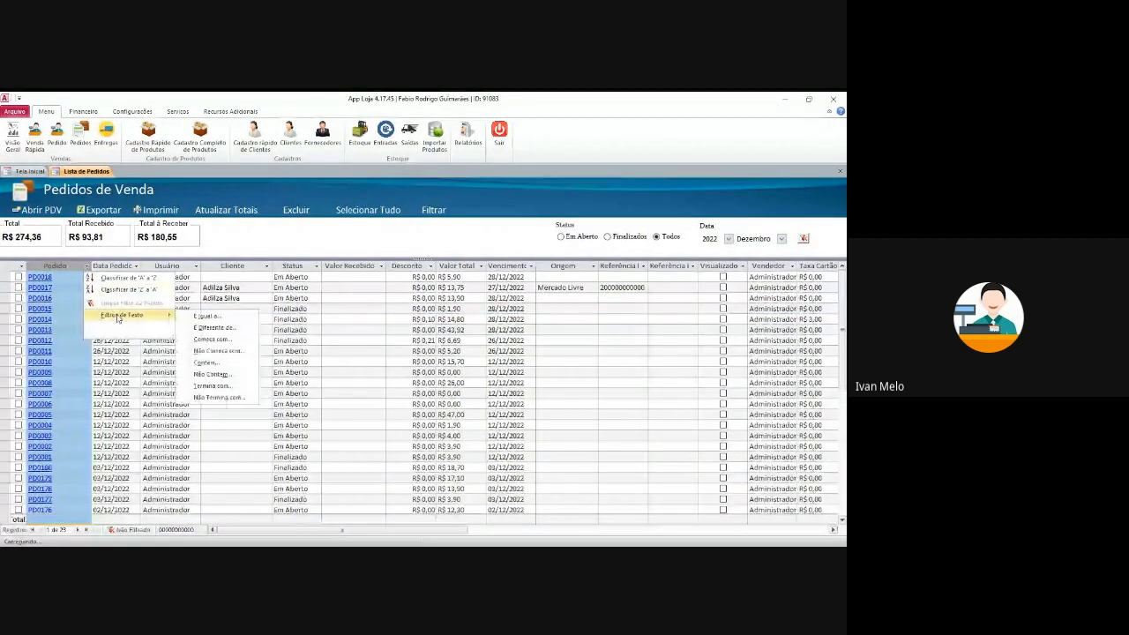
click(206, 316)
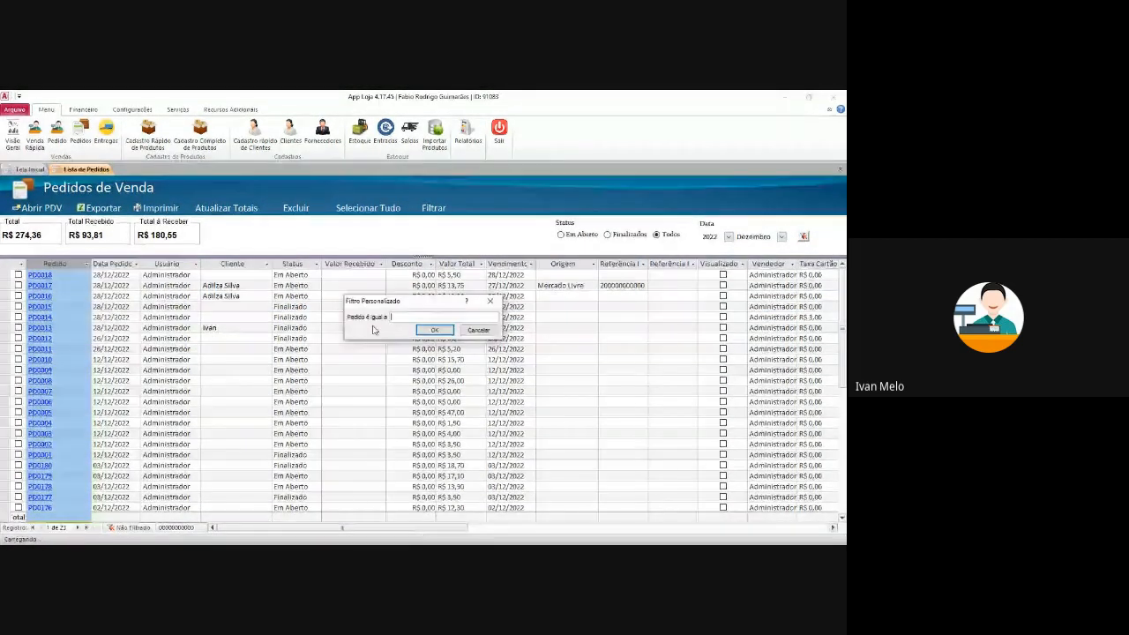
key(ctrl+v)
click(440, 333)
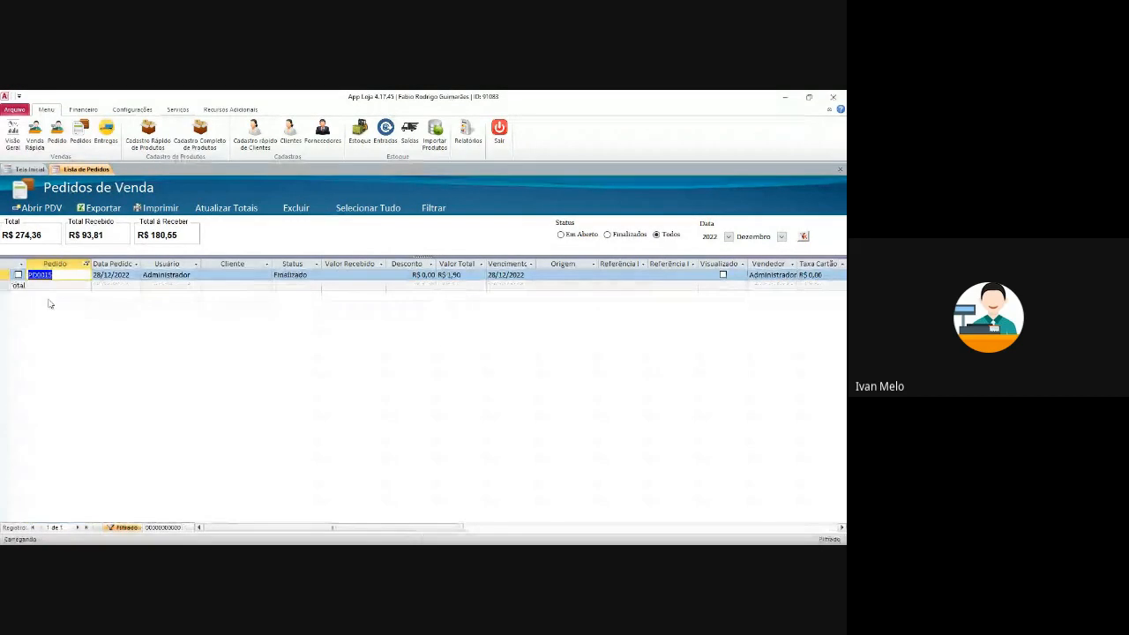
click(122, 528)
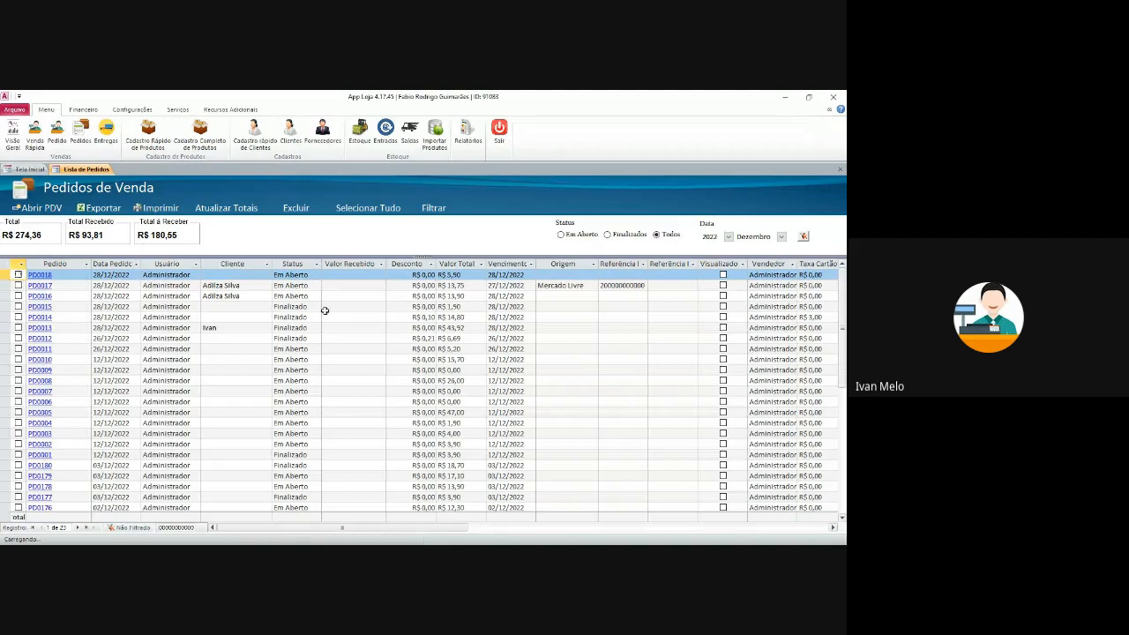
- Filter the Cliente column to one customer's orders, then remove that filter
click(306, 286)
click(266, 287)
key(ctrl+c)
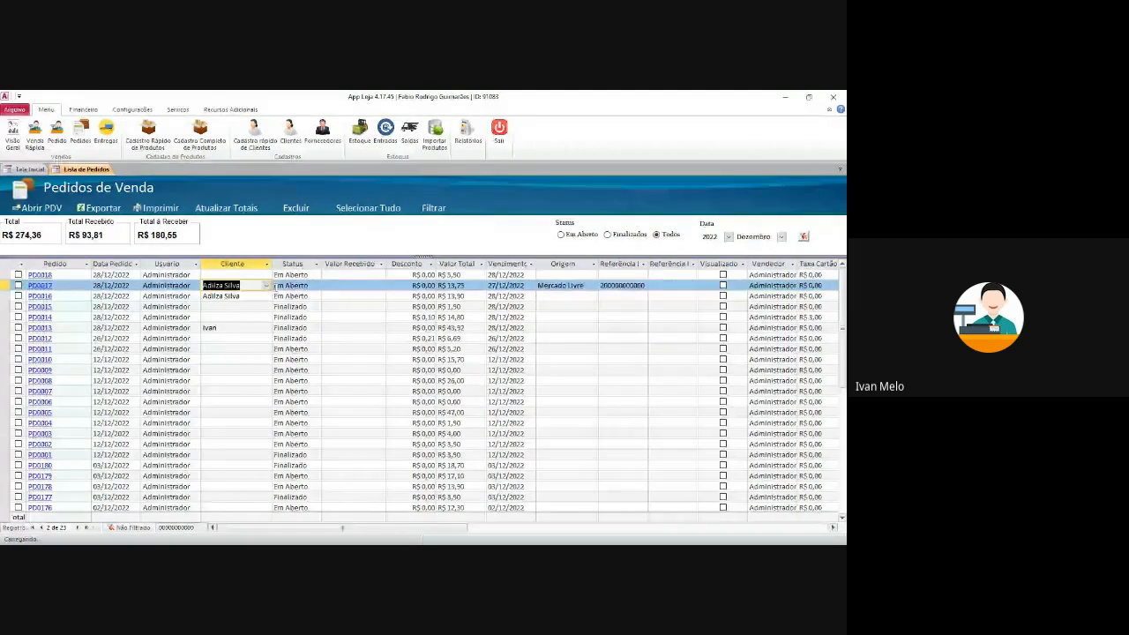
click(267, 263)
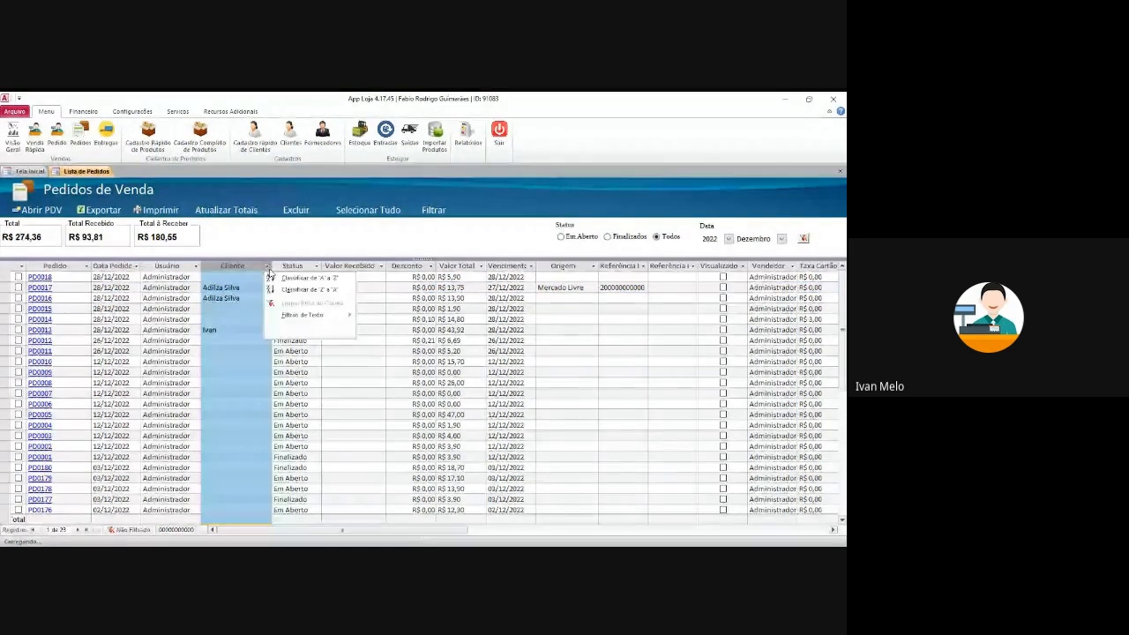
mouse_move(298, 313)
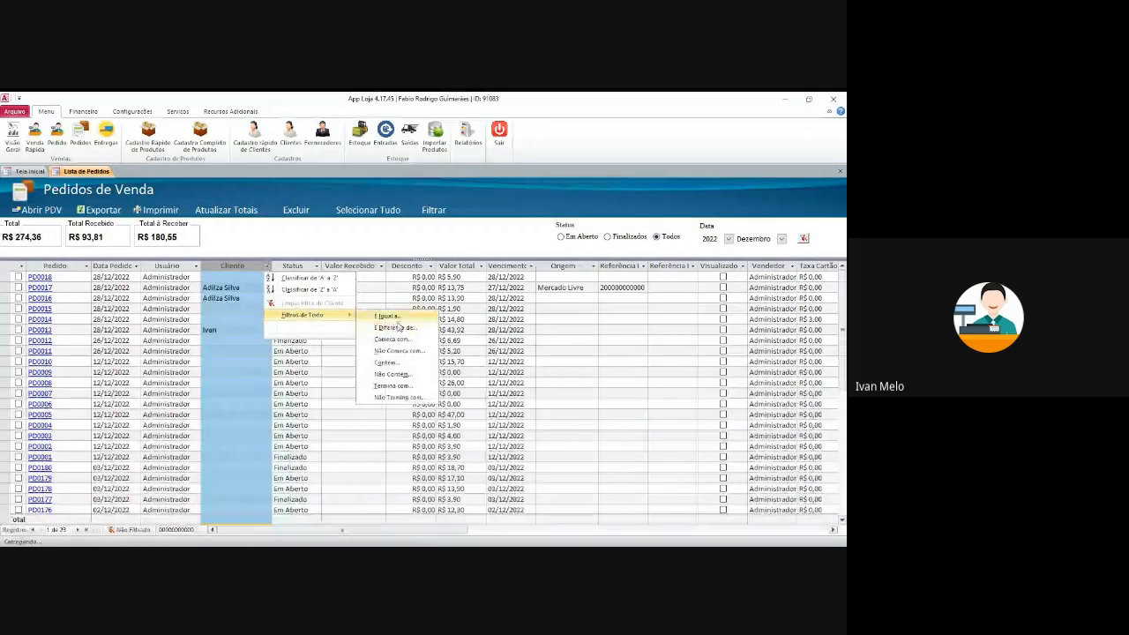
click(397, 319)
key(ctrl+v)
key(Return)
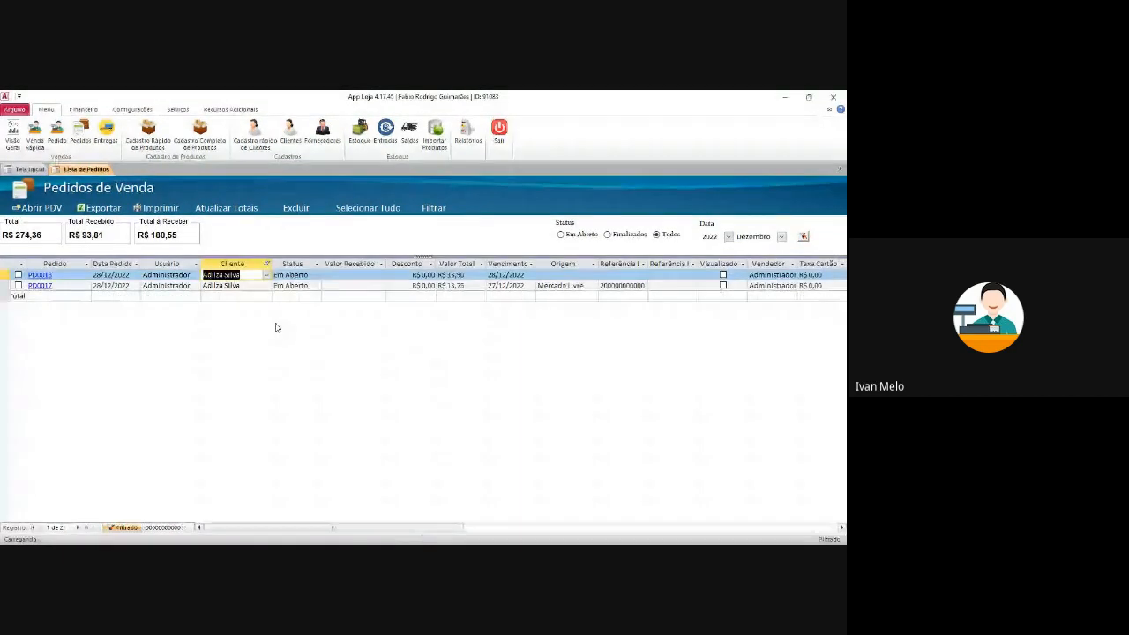
click(126, 527)
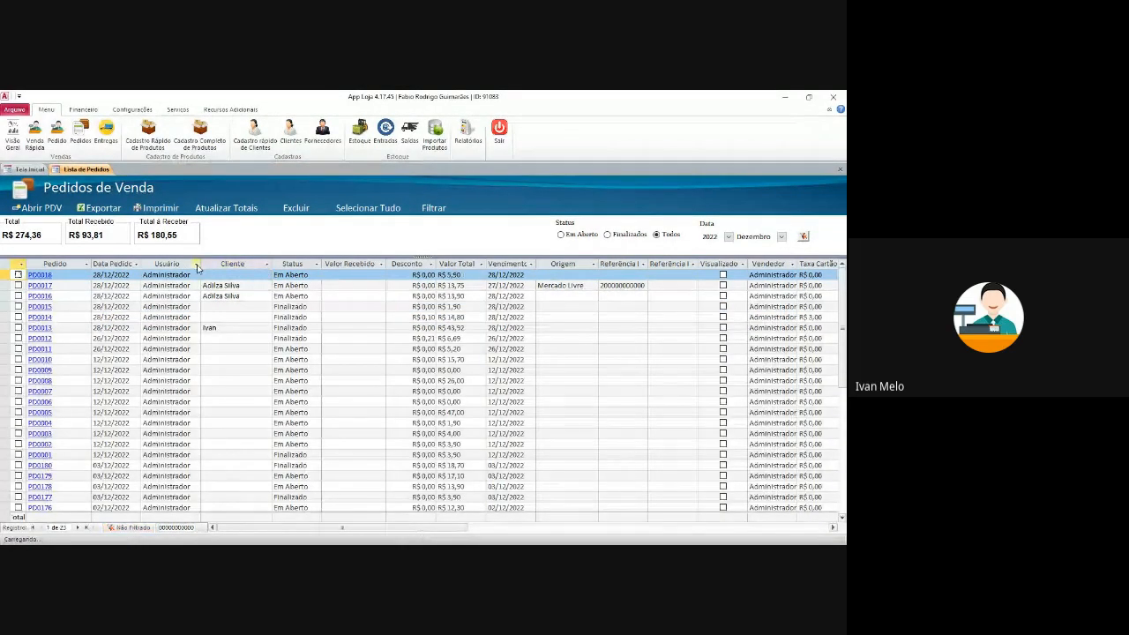
- Clear the year and month filter so every period's orders are listed
click(195, 265)
click(217, 315)
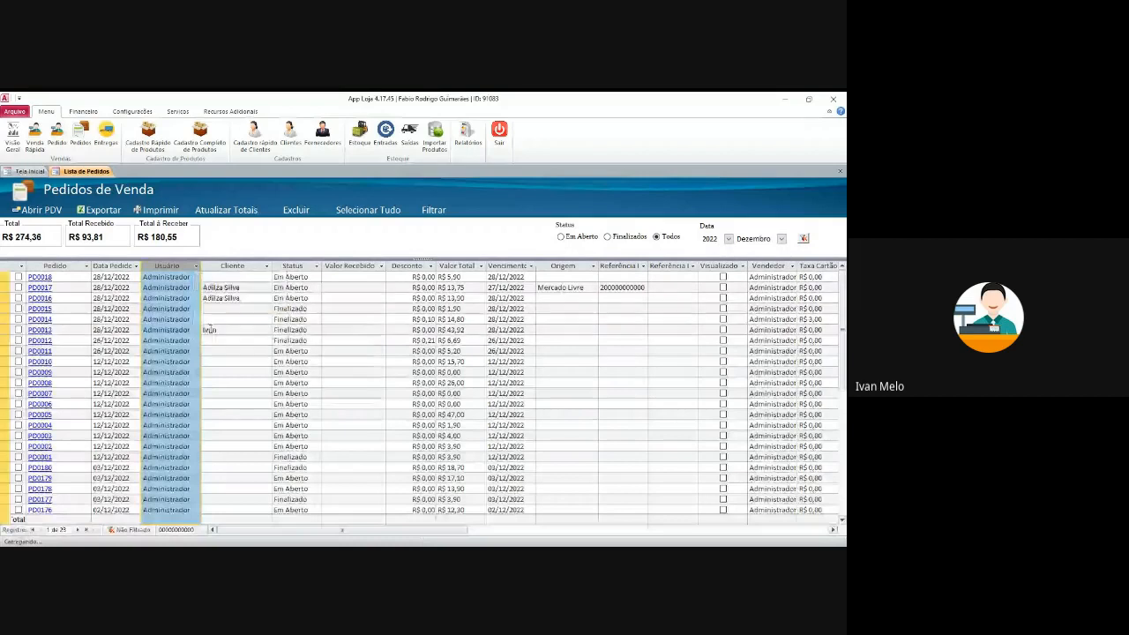
click(225, 361)
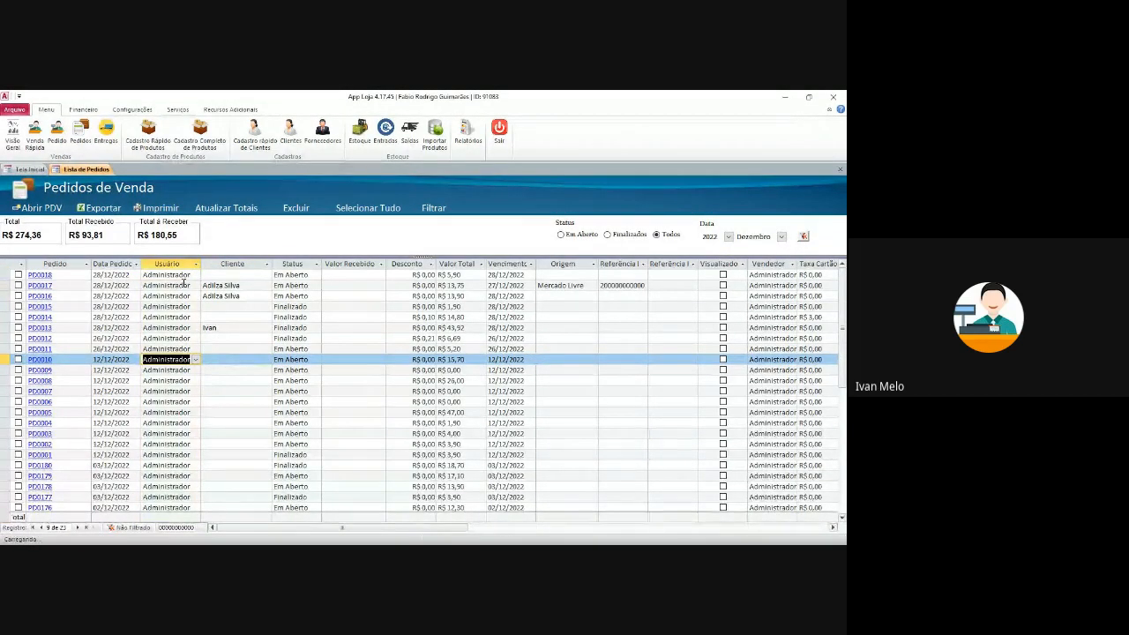
click(138, 268)
click(803, 236)
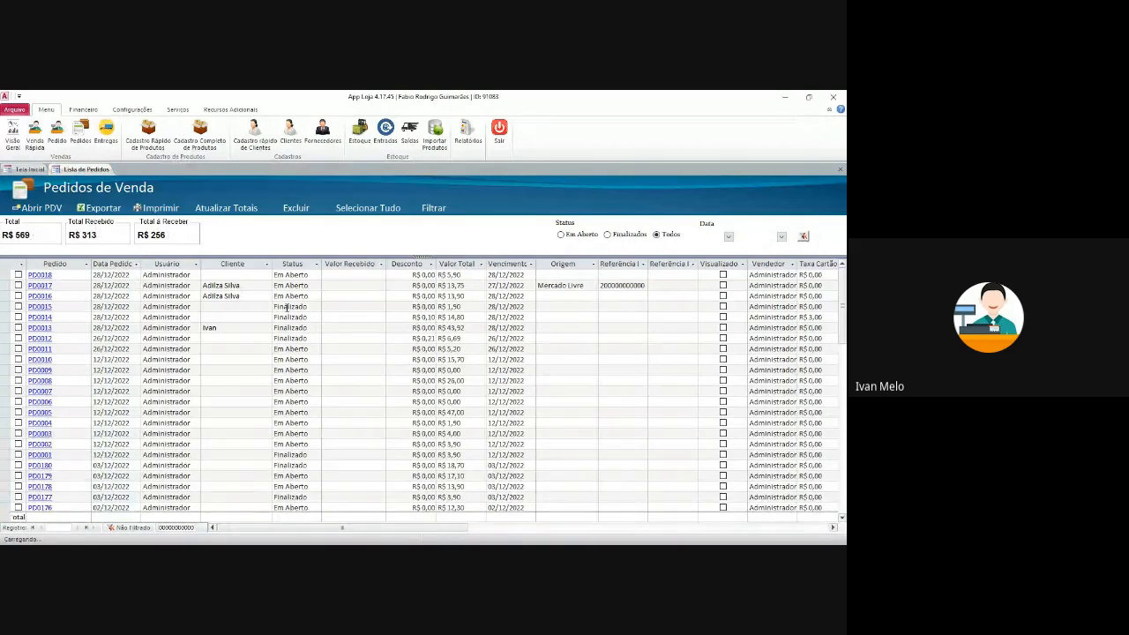
- Filter Data Pedido to dates between 14/12/2022 and 28/12/2022
click(135, 265)
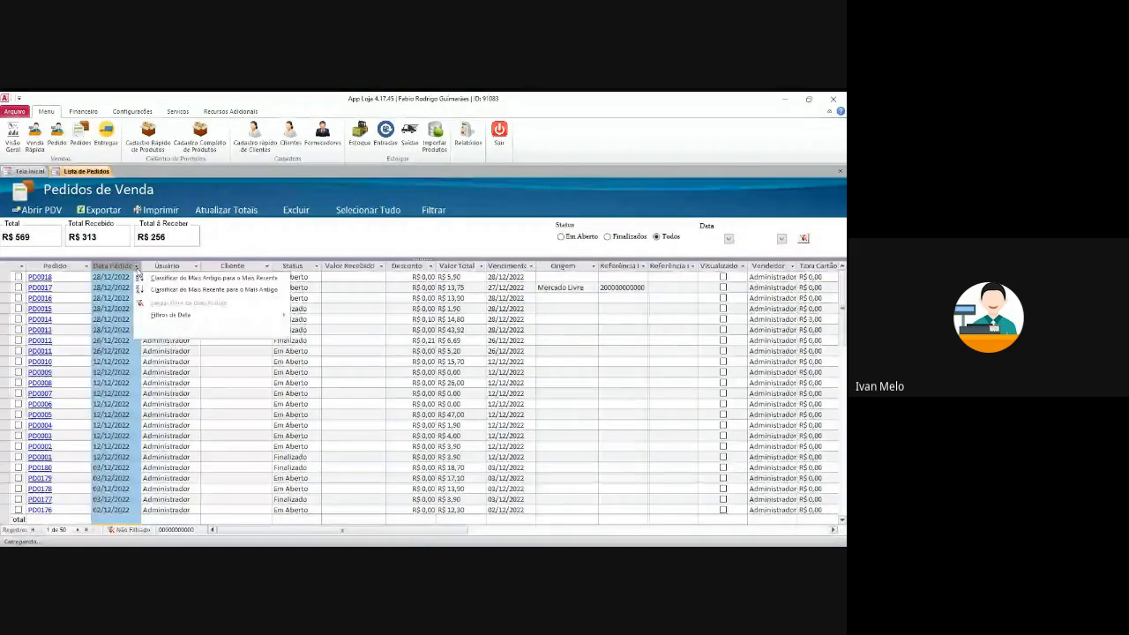
mouse_move(172, 315)
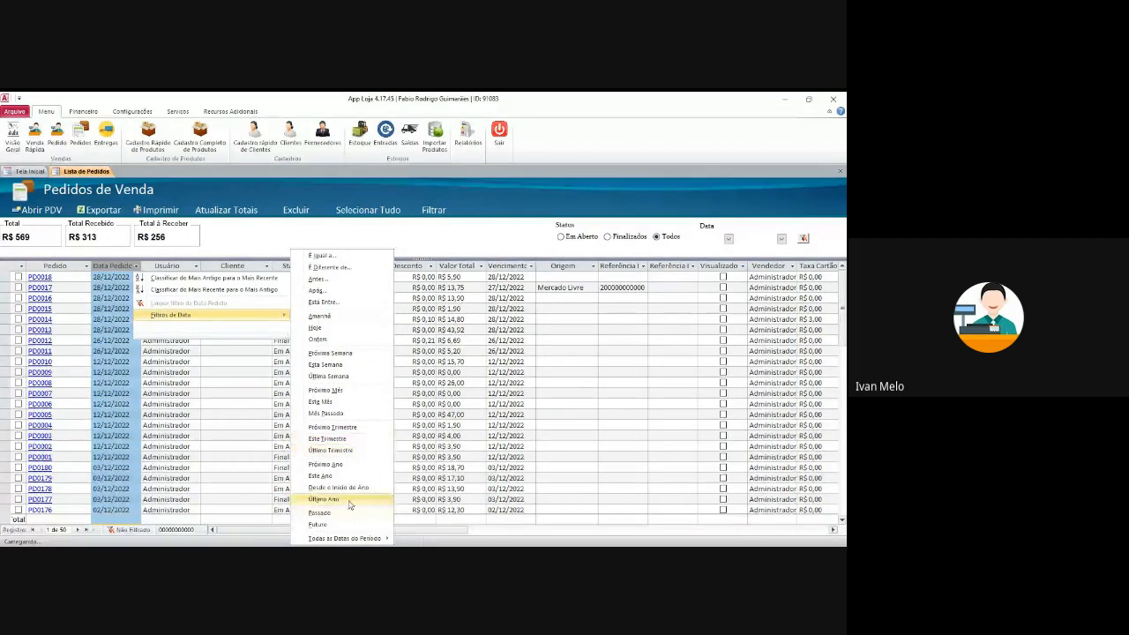
click(345, 307)
click(479, 312)
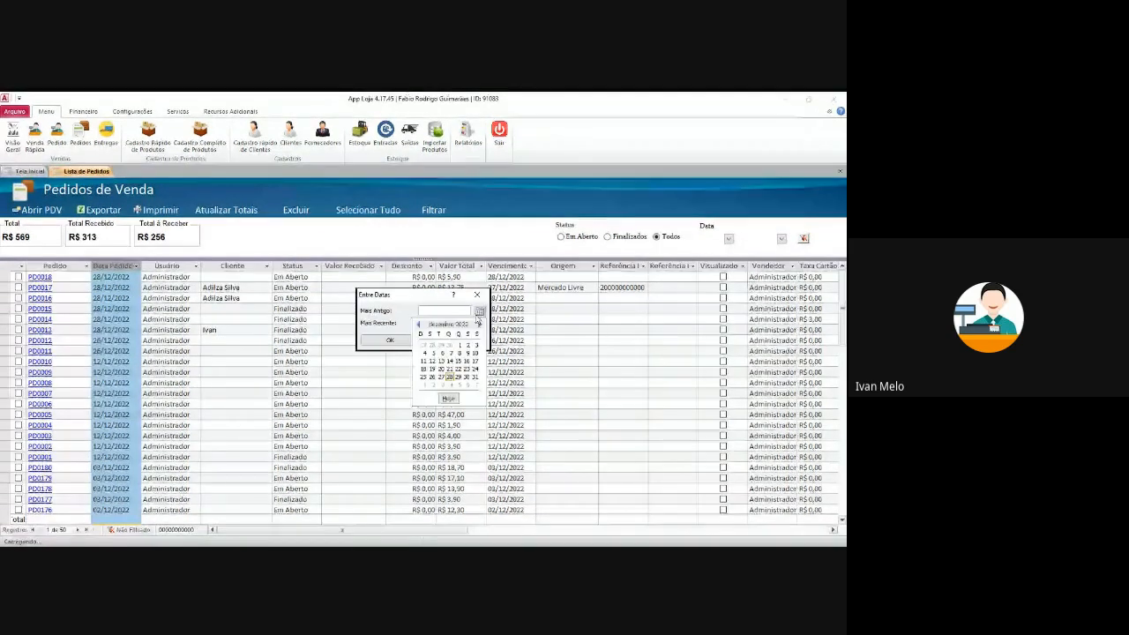
click(450, 361)
click(479, 326)
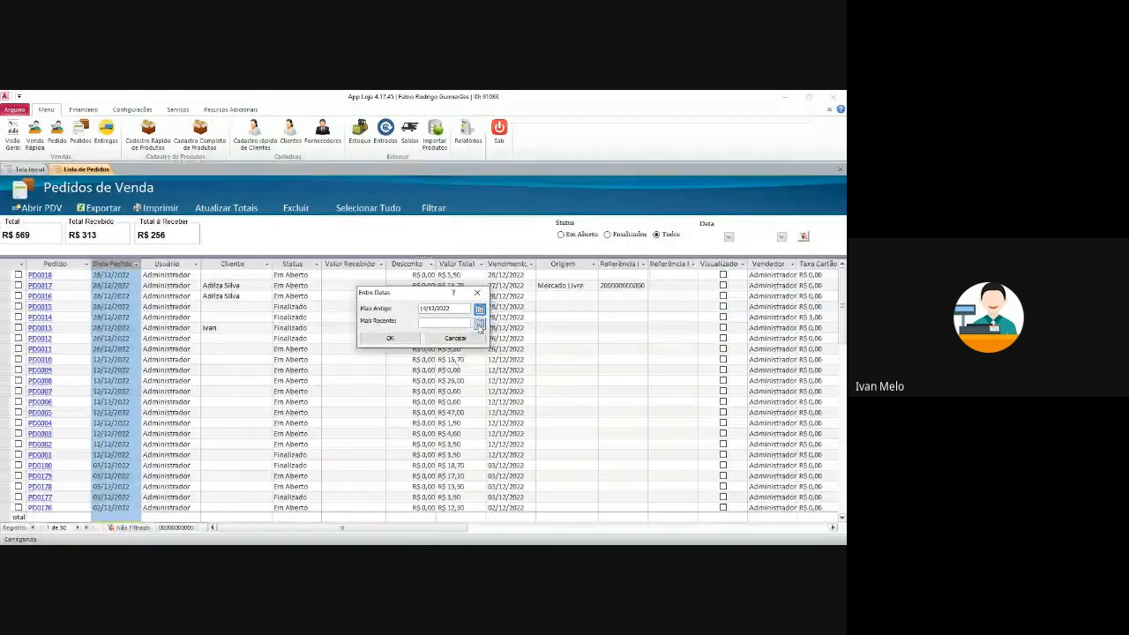
click(390, 339)
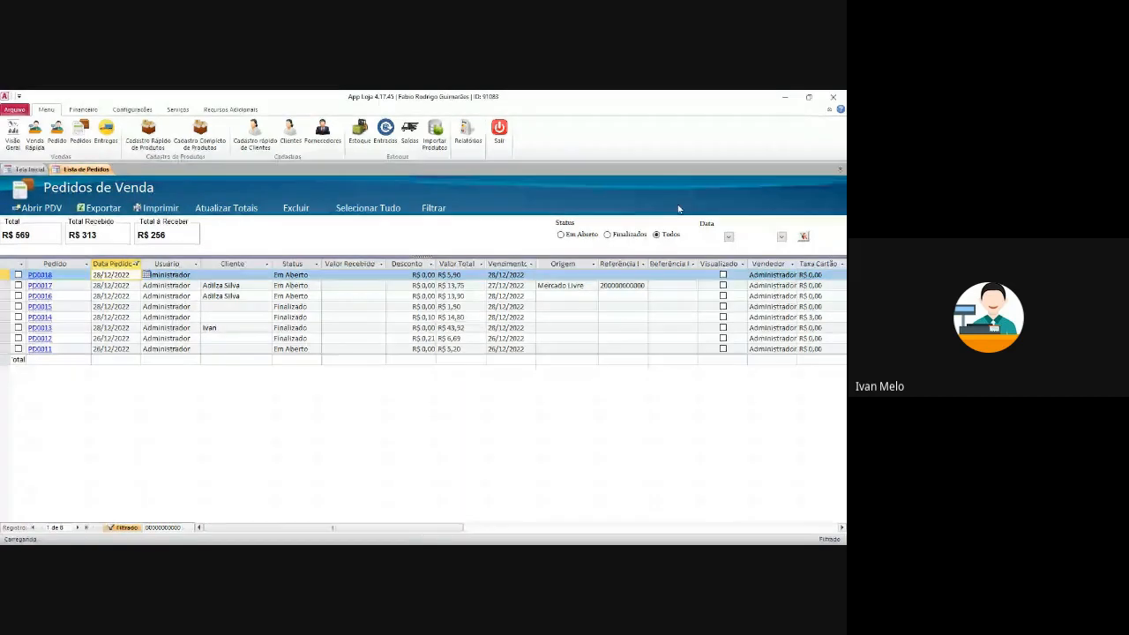
- Tick and then untick orders PD0018, PD0017 and PD0016 in the list
click(19, 274)
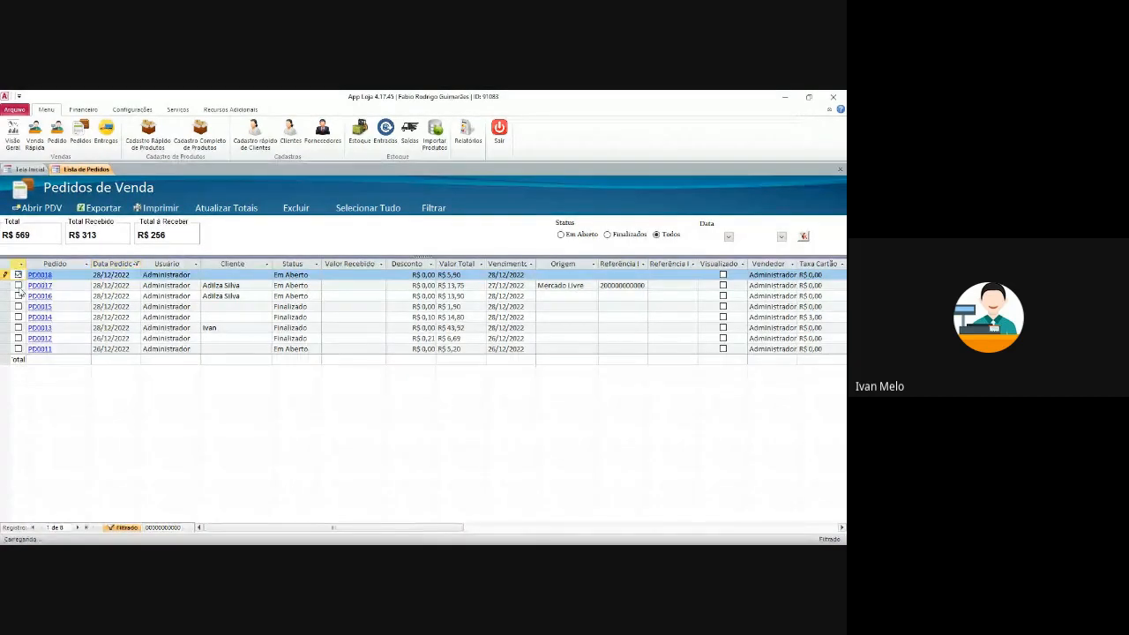
click(19, 285)
click(18, 295)
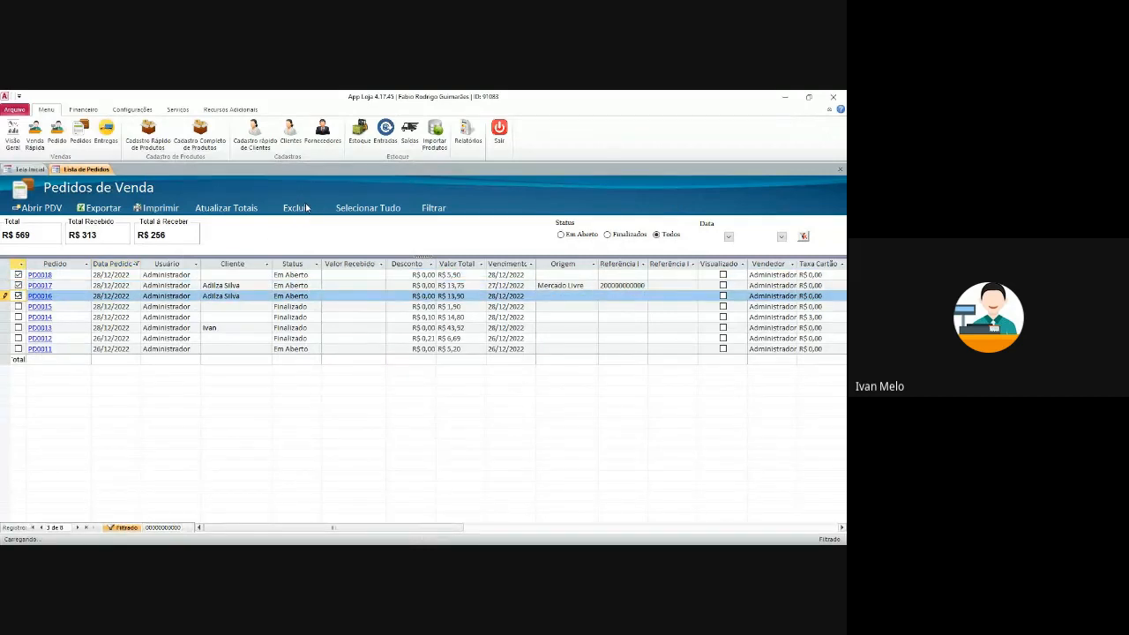
click(19, 274)
click(18, 285)
click(18, 295)
click(101, 274)
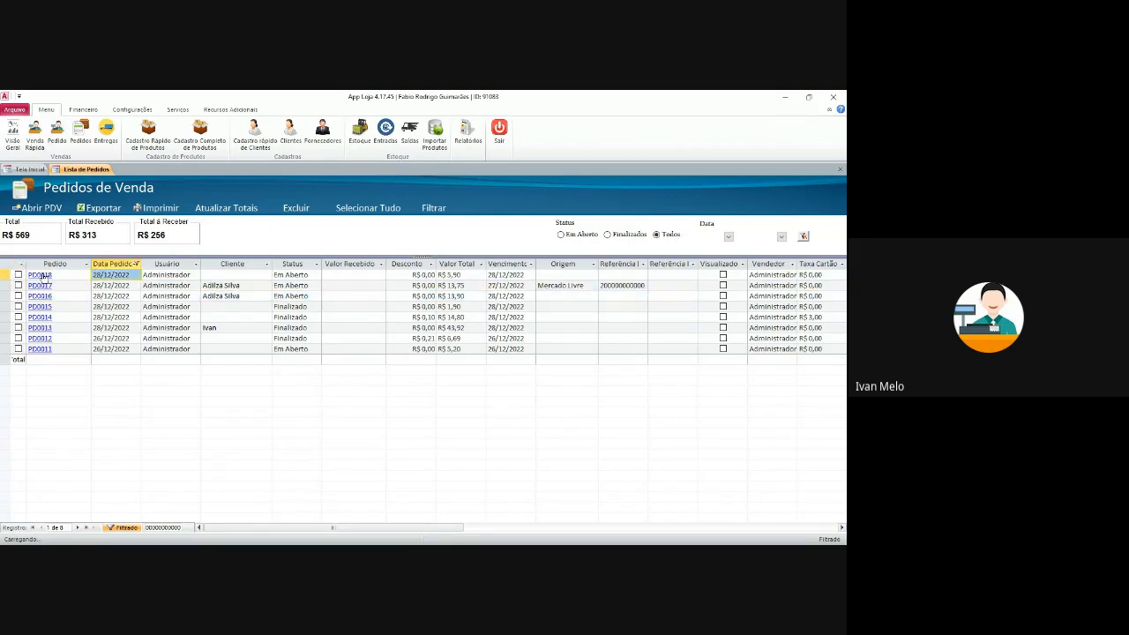
- Open order PD0018 and confirm it with F3 to reach Confirmação de Pagamento
click(46, 275)
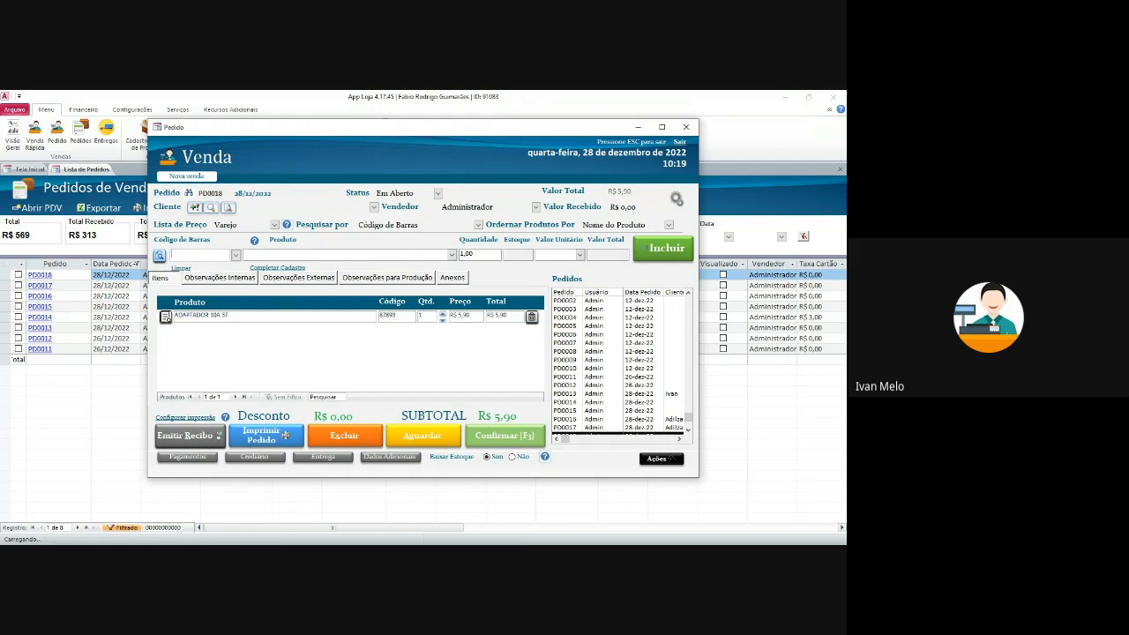
key(F3)
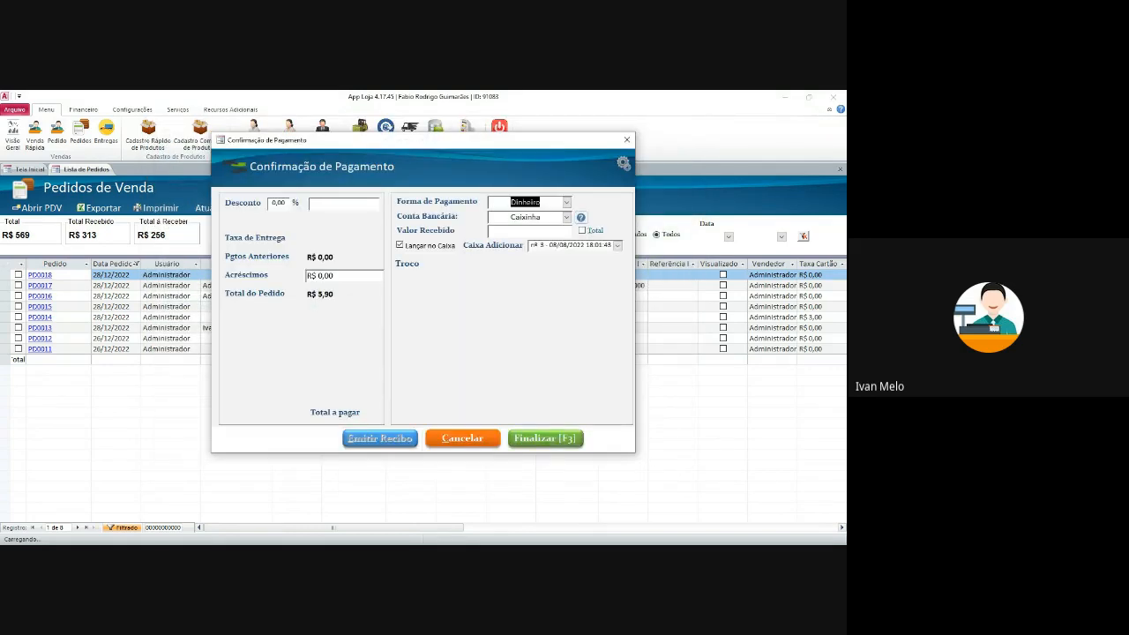
- Enter a R$ 1,00 discount and R$ 2,00 surcharge on PD0018's payment
text(3)
key(Tab)
text(1)
key(Tab)
text(2)
key(Tab)
- Receive R$ 3,00 in Dinheiro, accept the partial payment, and return to the order
click(567, 202)
click(566, 202)
click(567, 202)
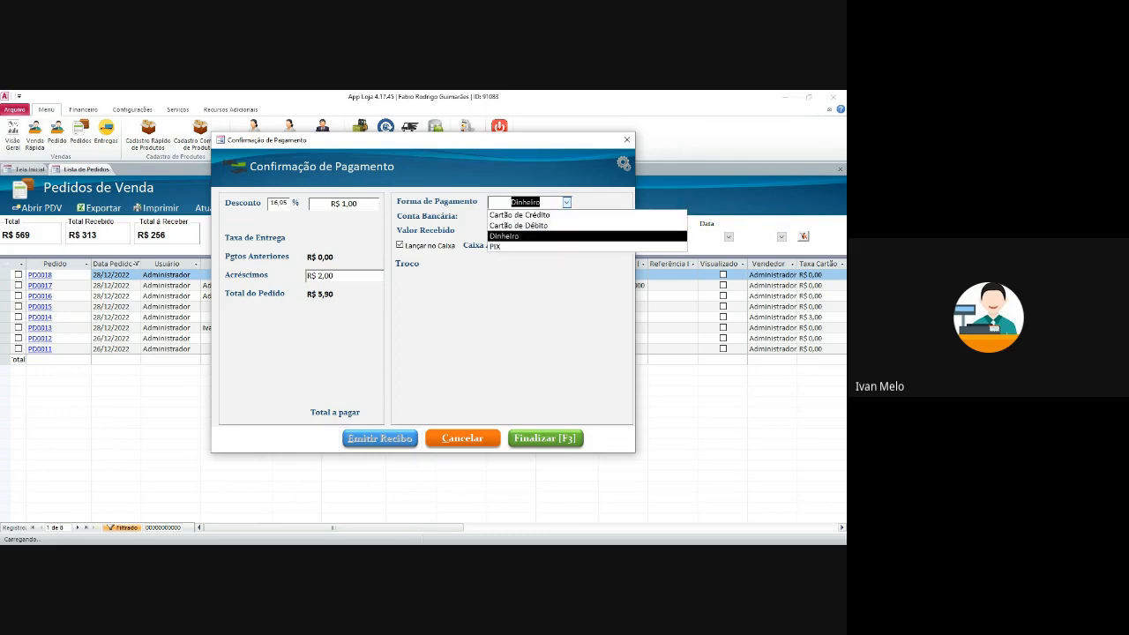
key(Return)
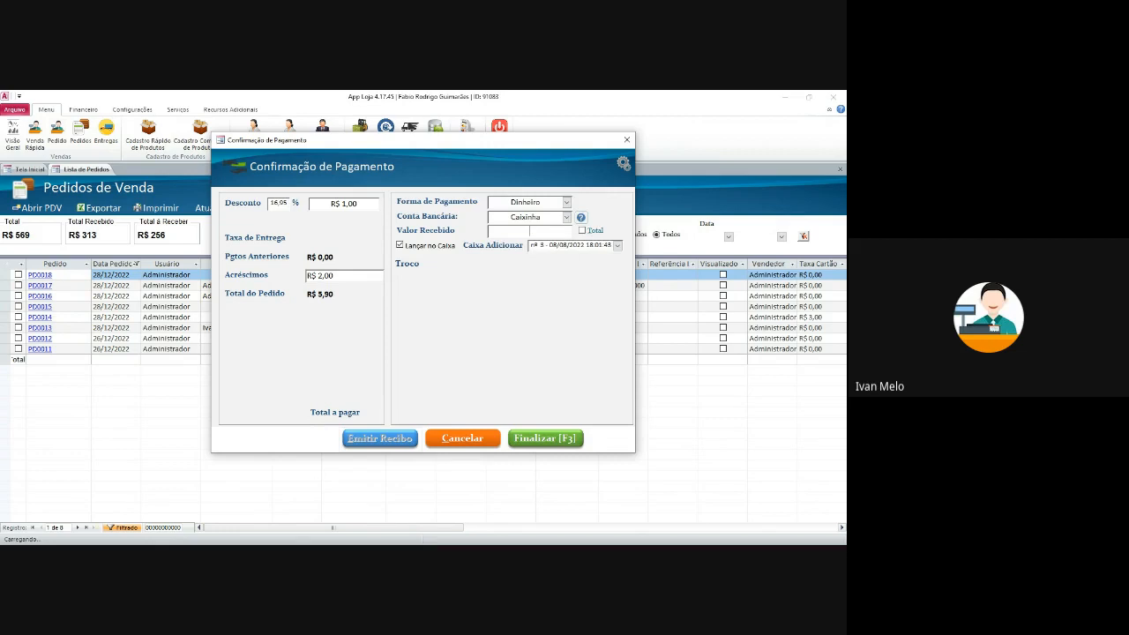
text(3)
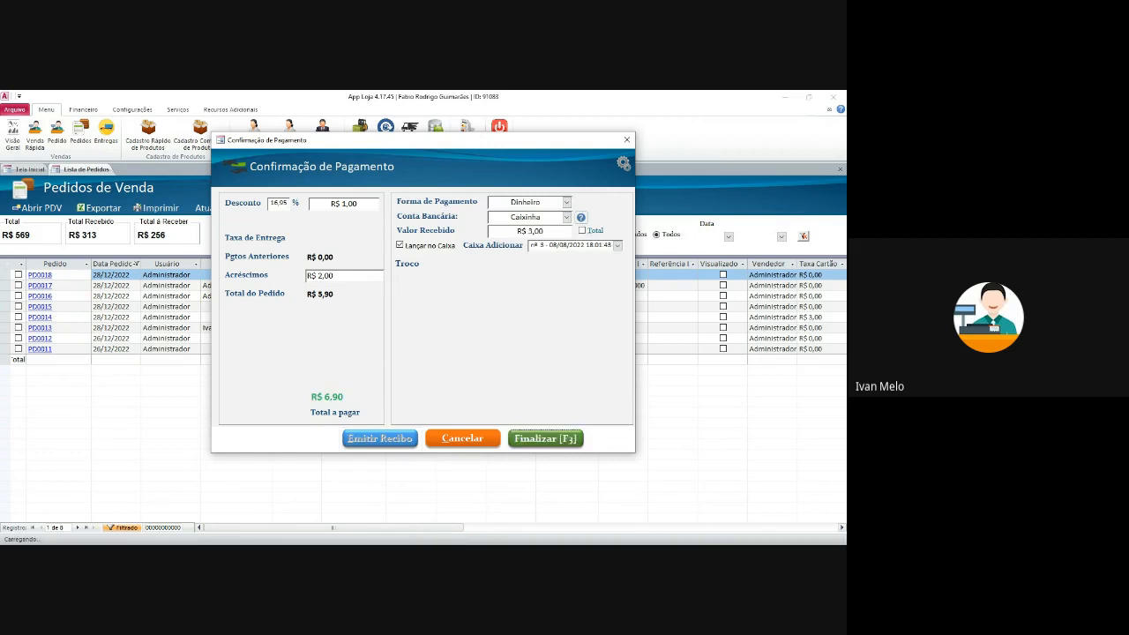
key(Return)
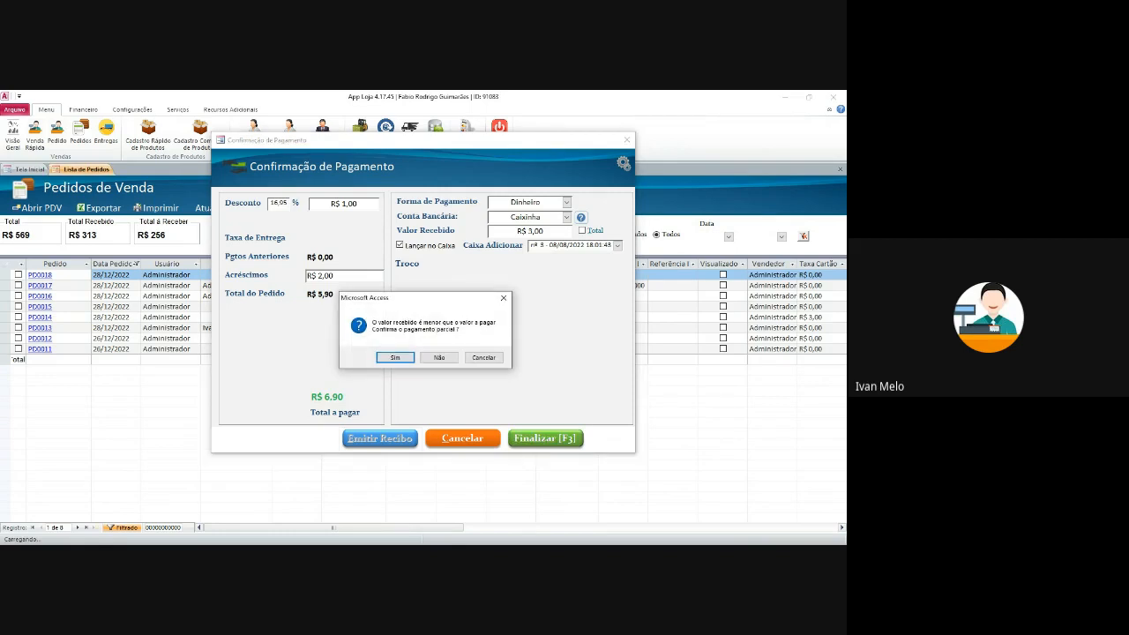
key(Return)
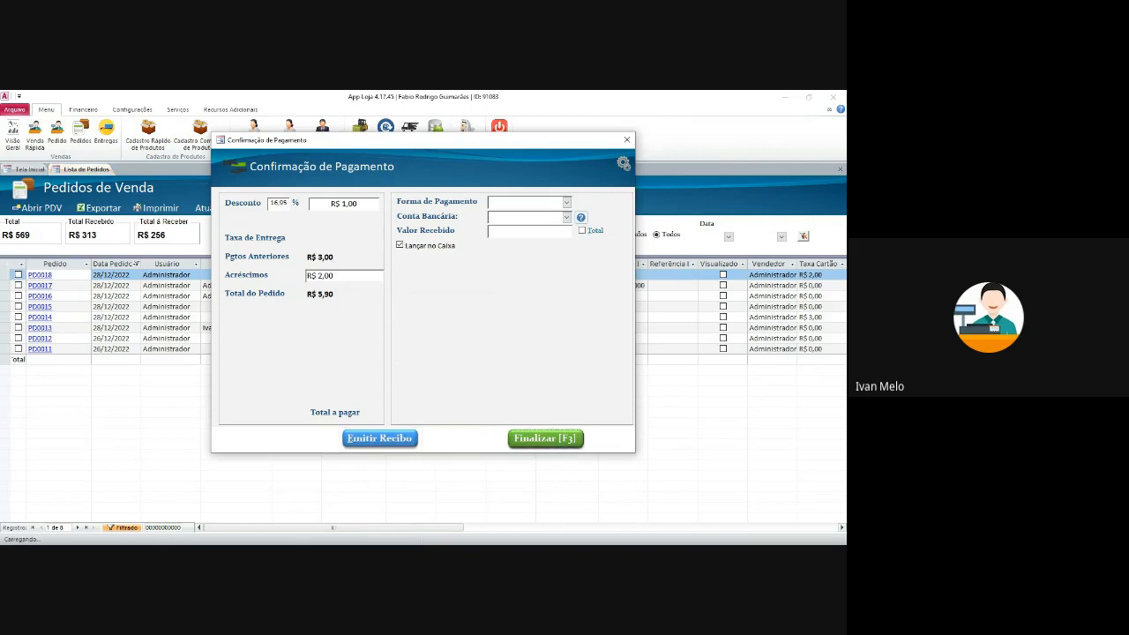
click(463, 438)
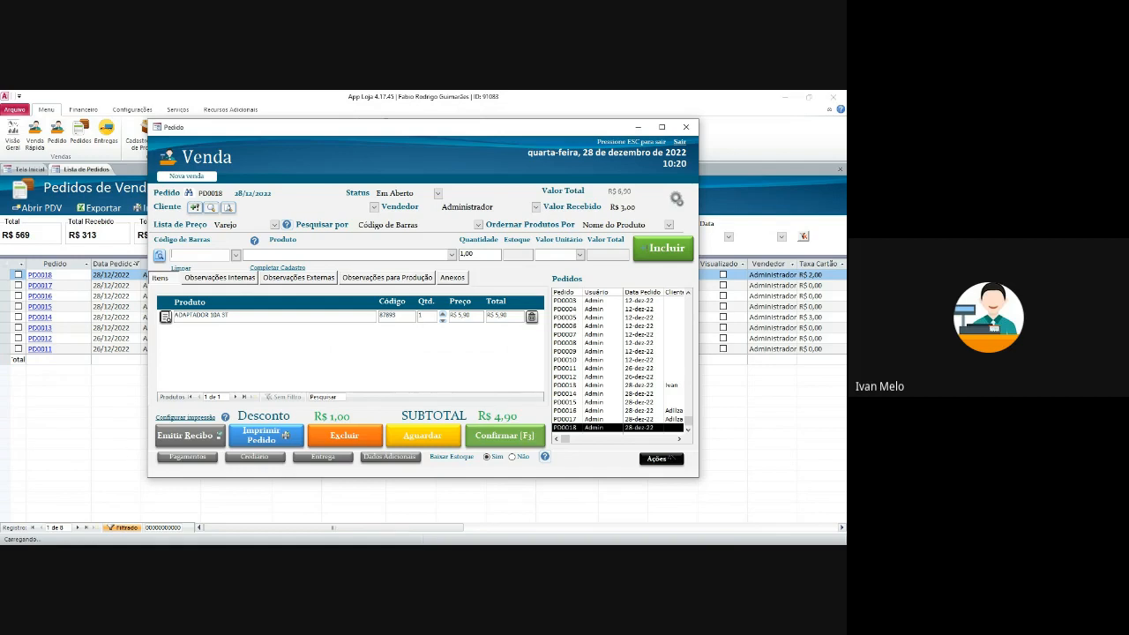
- Park PD0018, then create an order with one ANEL DE VEDAÇÃO 100 for a customer and confirm it
click(424, 436)
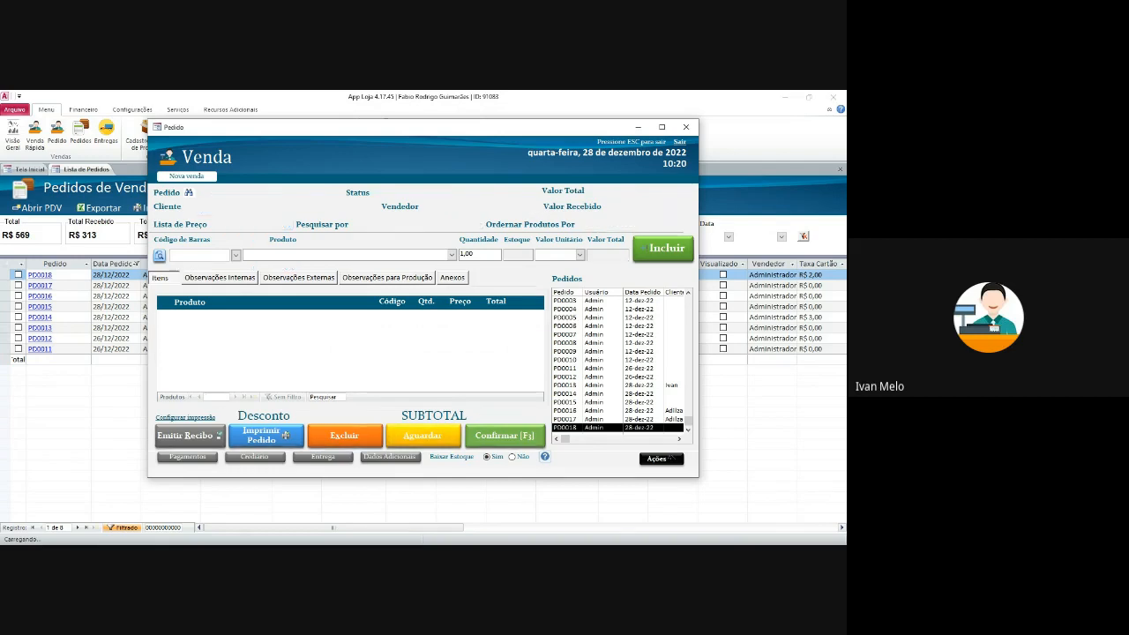
click(236, 256)
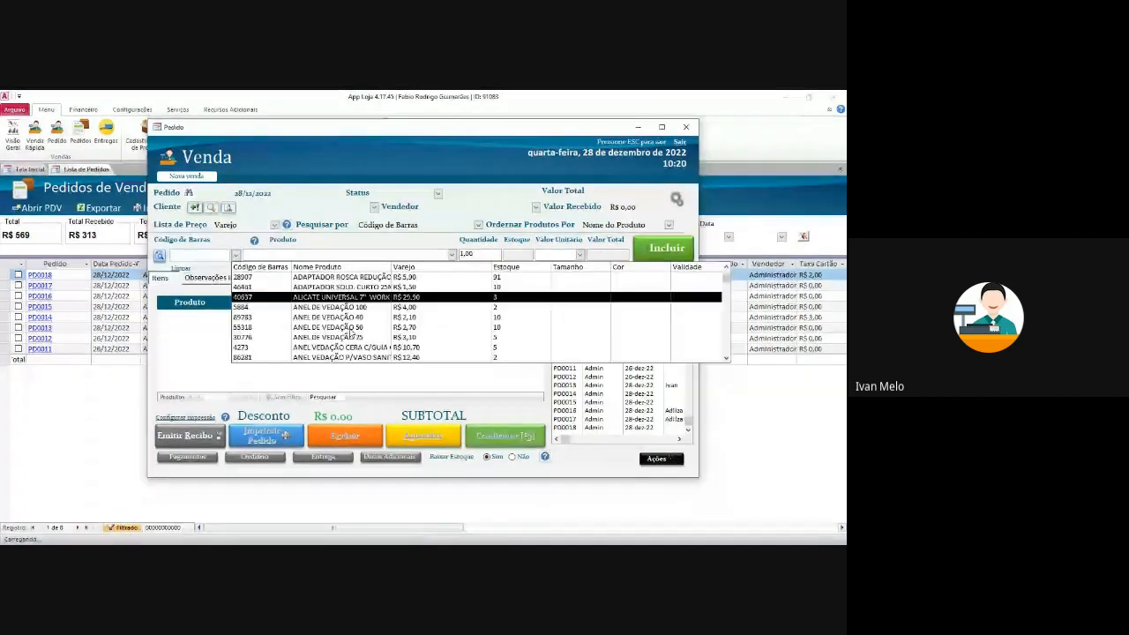
click(376, 304)
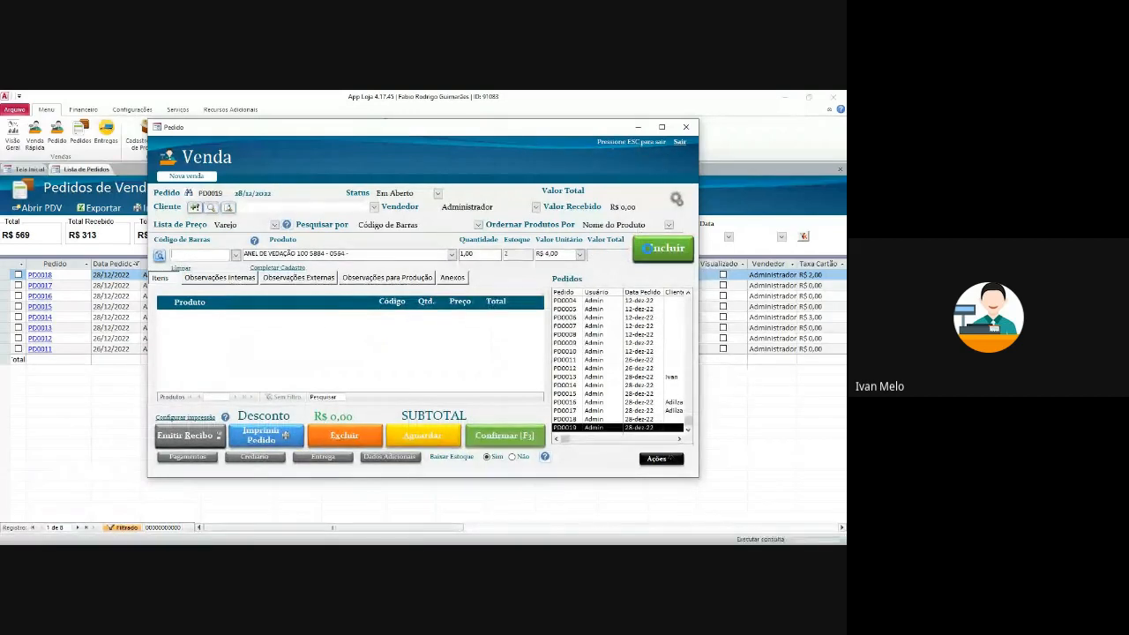
click(651, 249)
click(374, 207)
click(357, 228)
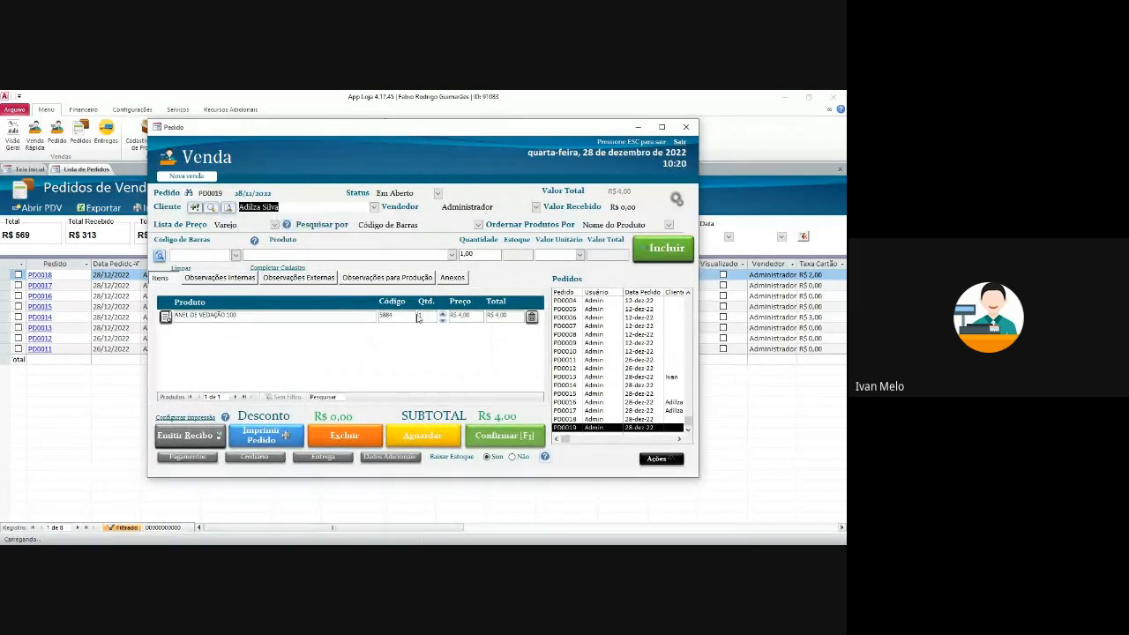
click(523, 439)
- Record R$ 2,00 received and accept it as a partial payment
click(529, 231)
text(2)
key(Tab)
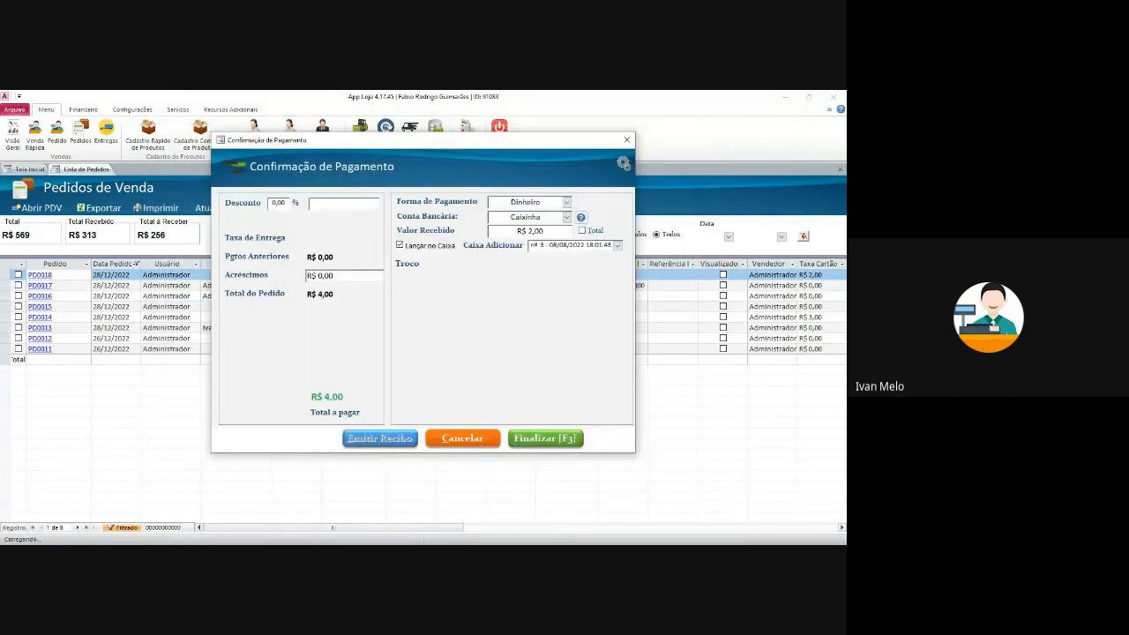
click(545, 438)
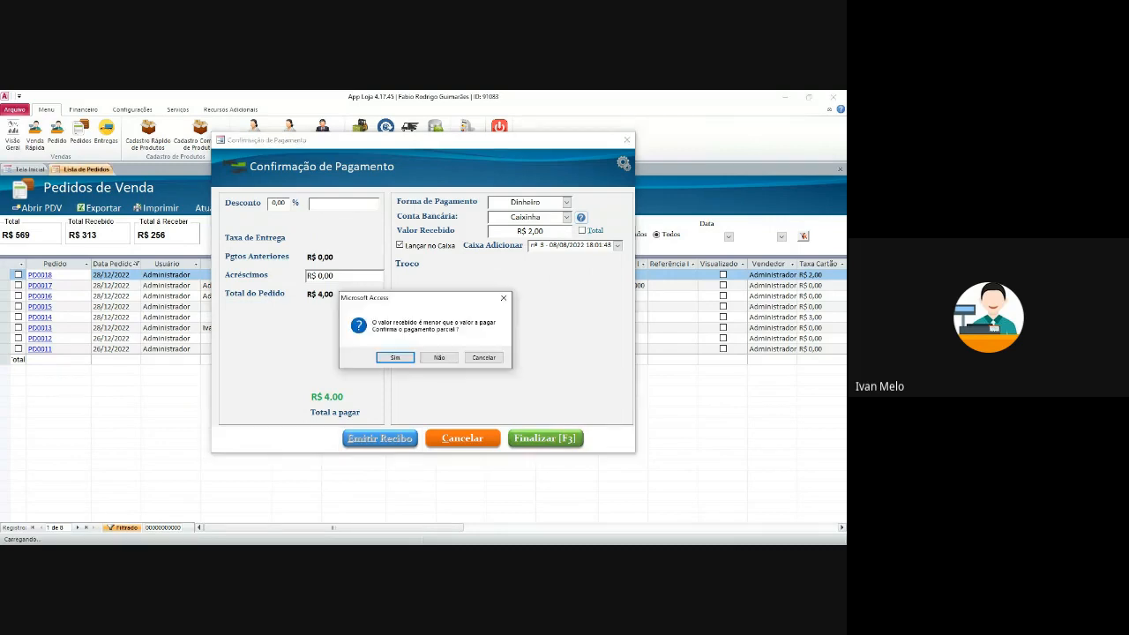
click(393, 355)
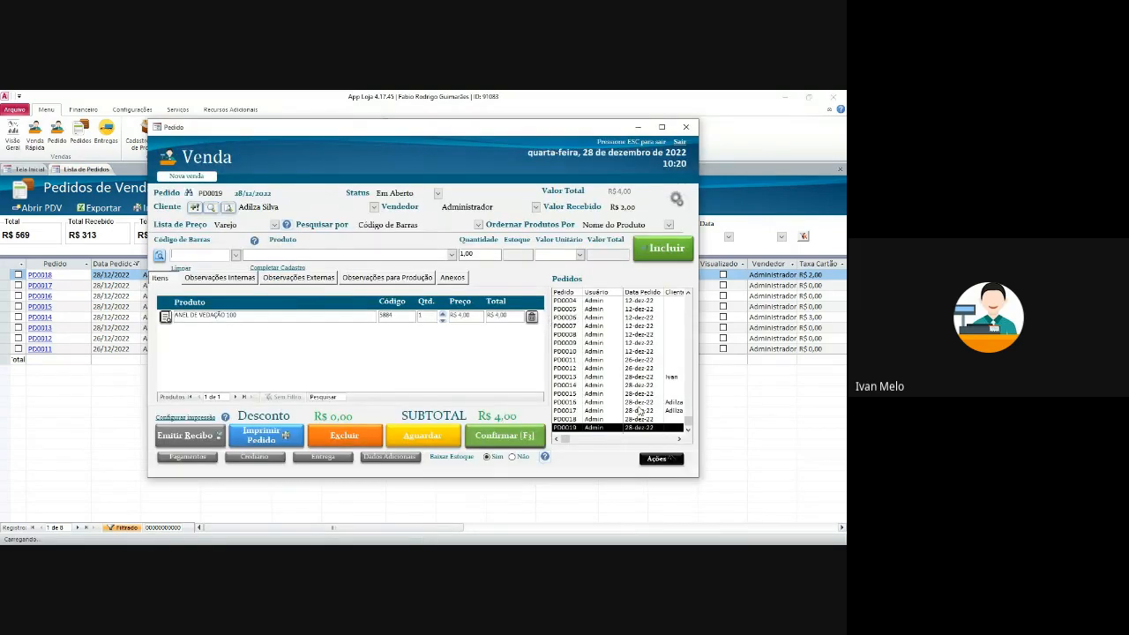
click(628, 206)
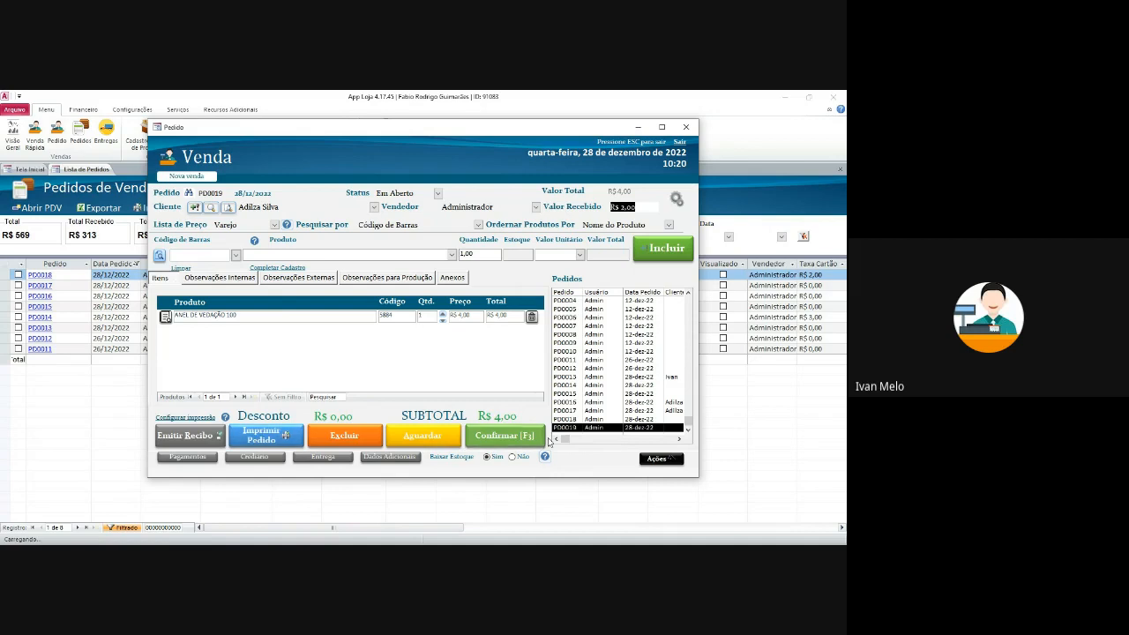
- Reopen PD0019's payment and tick Total, then cancel and close the Venda window
click(505, 436)
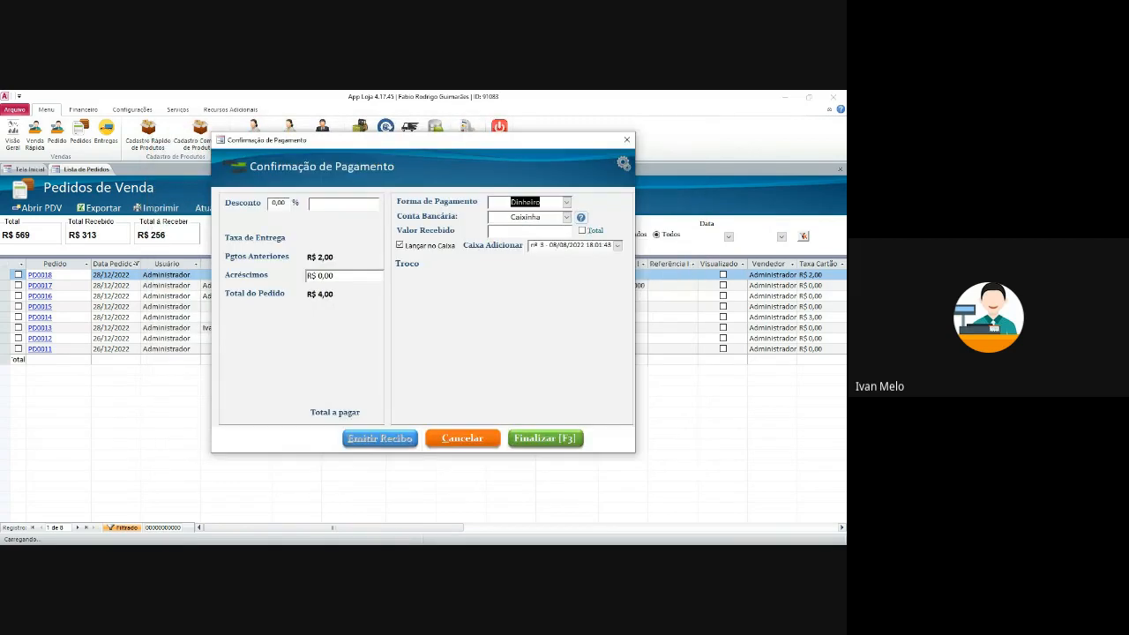
click(332, 276)
click(583, 231)
key(Tab)
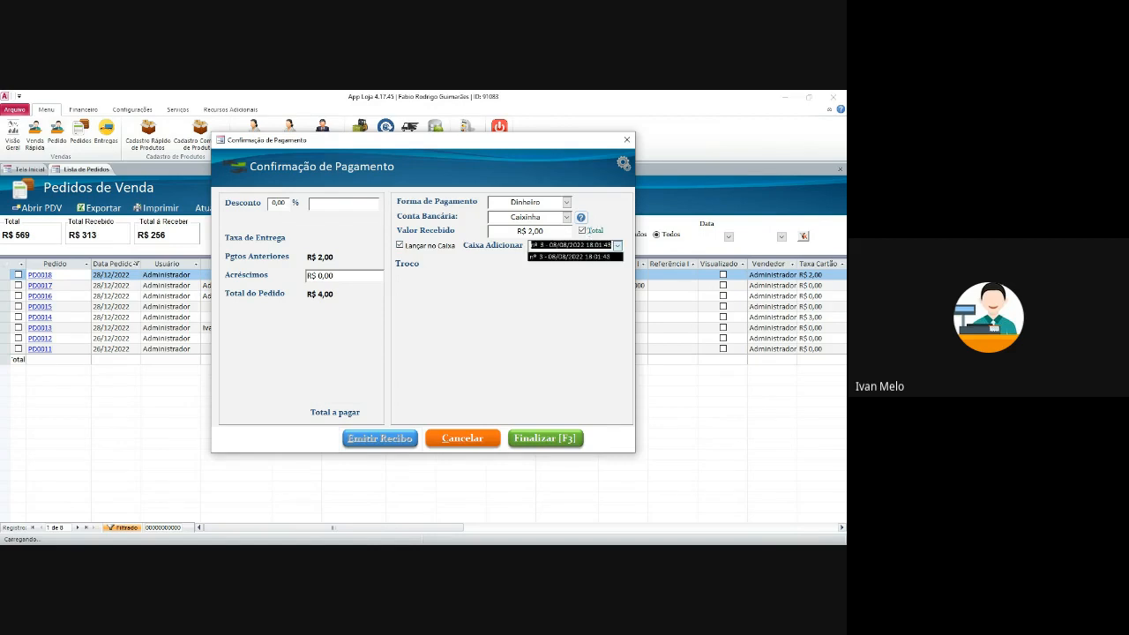
key(Tab)
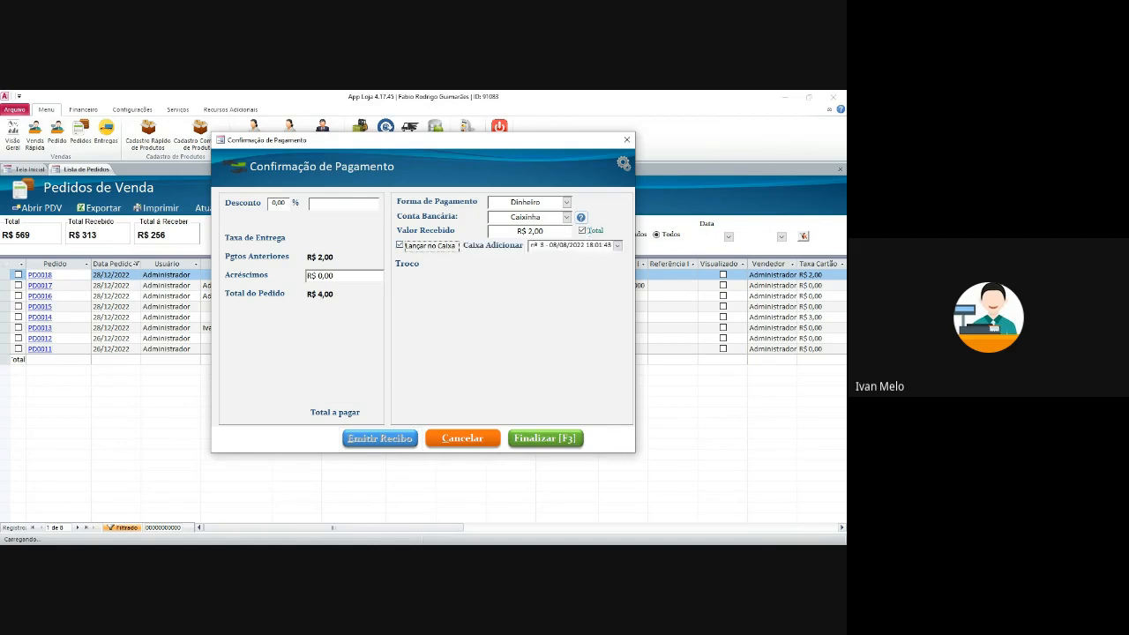
key(Tab)
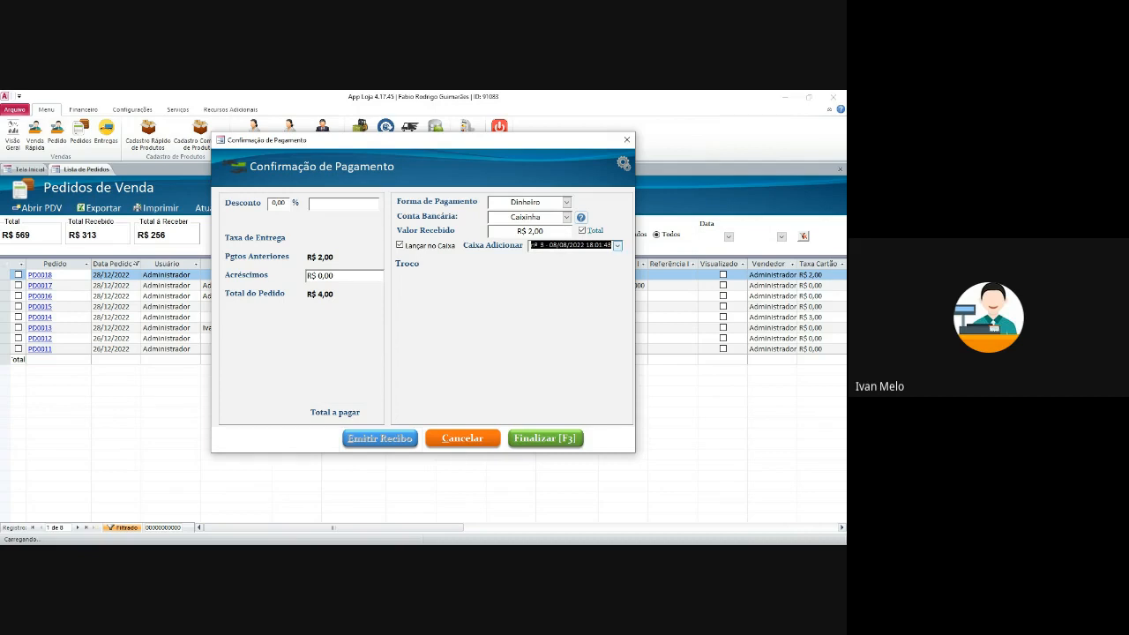
click(464, 439)
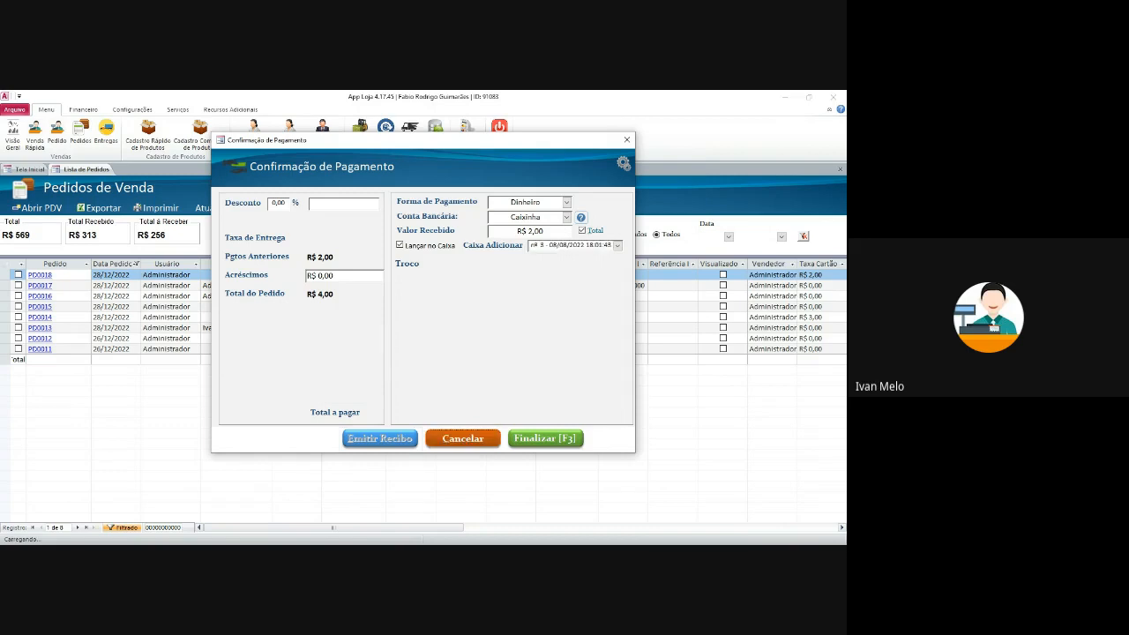
click(699, 126)
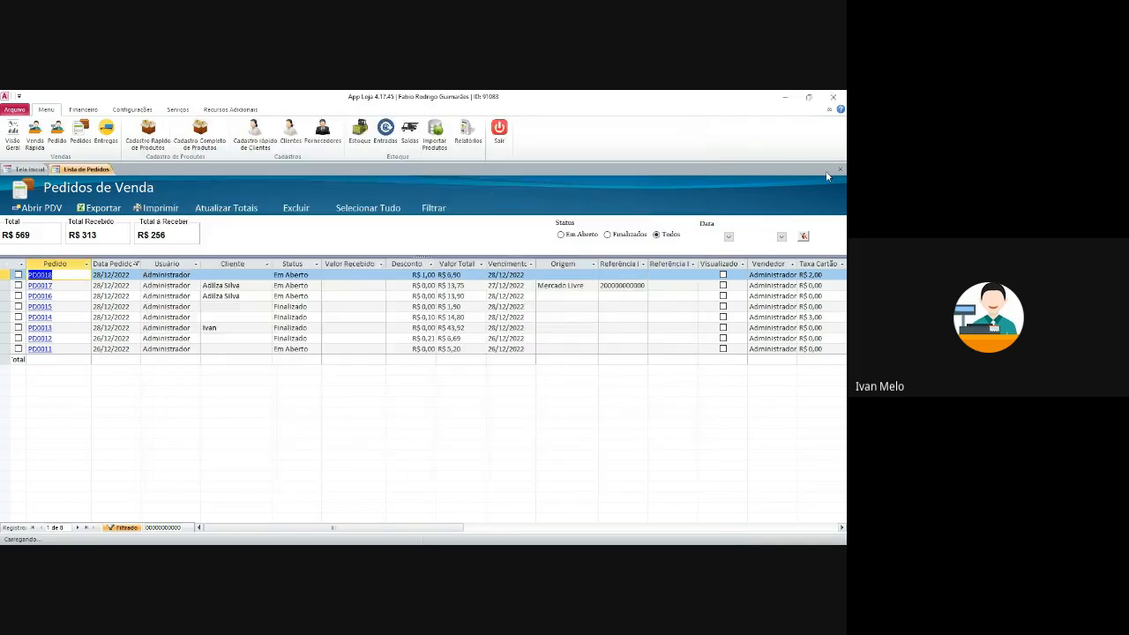
- Open register 3's details from Saldo de Caixa and show its Formas de Pagamento totals
click(840, 169)
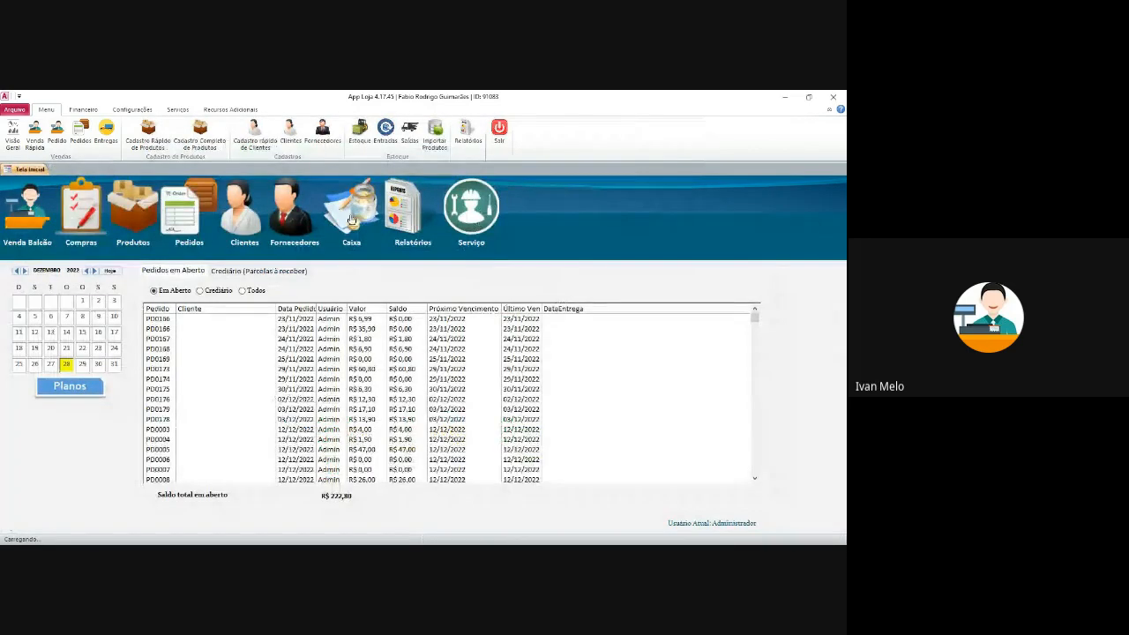
click(351, 219)
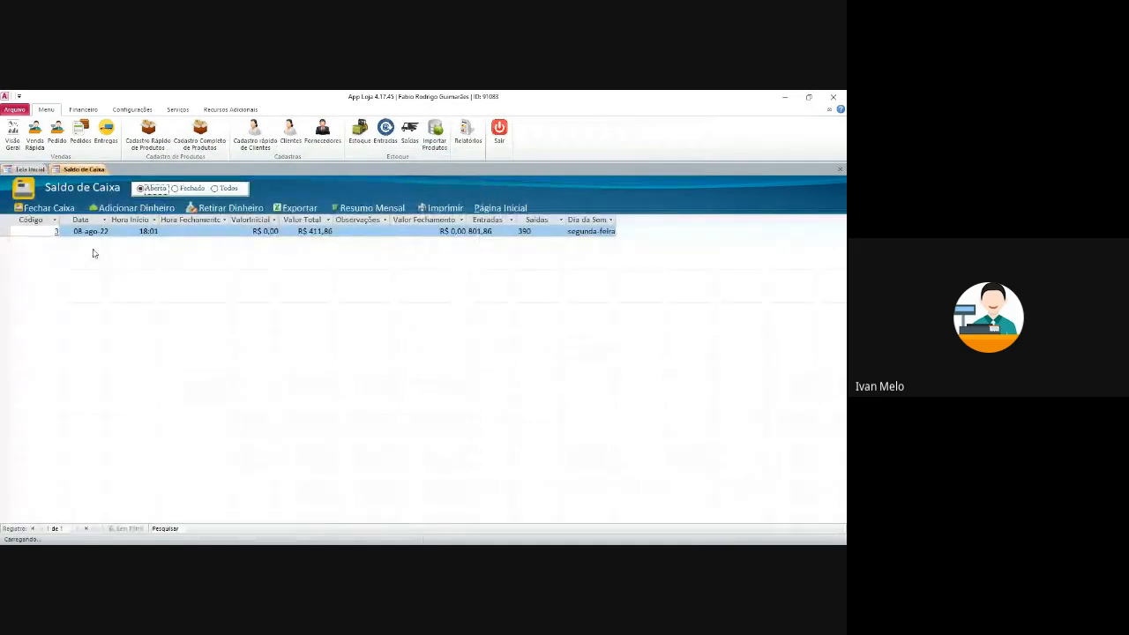
click(57, 231)
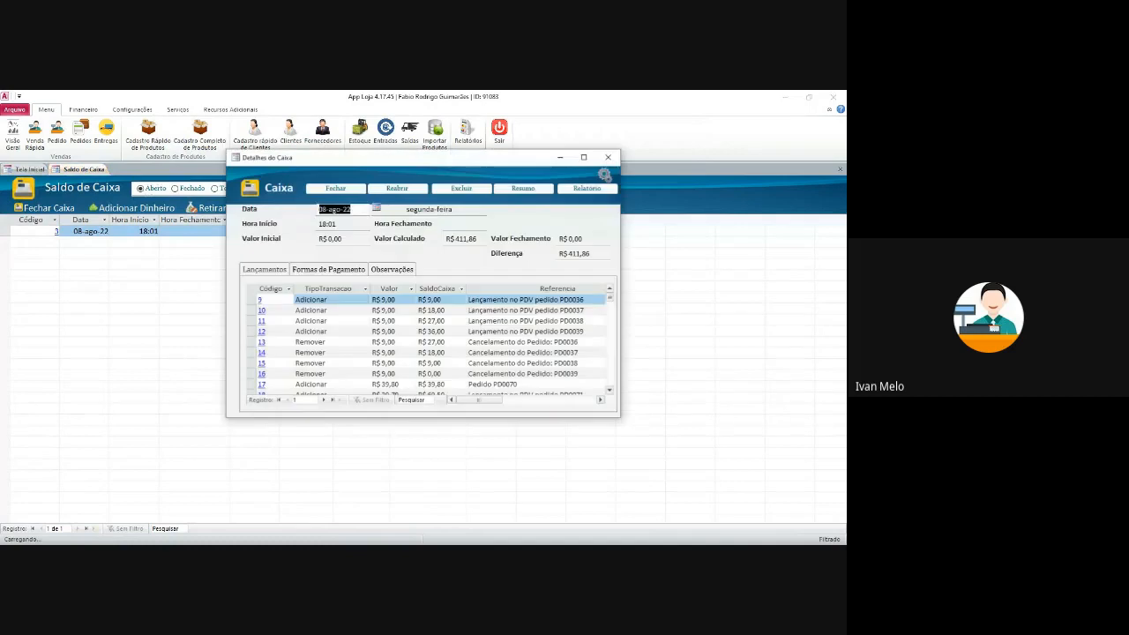
drag(378, 160, 344, 208)
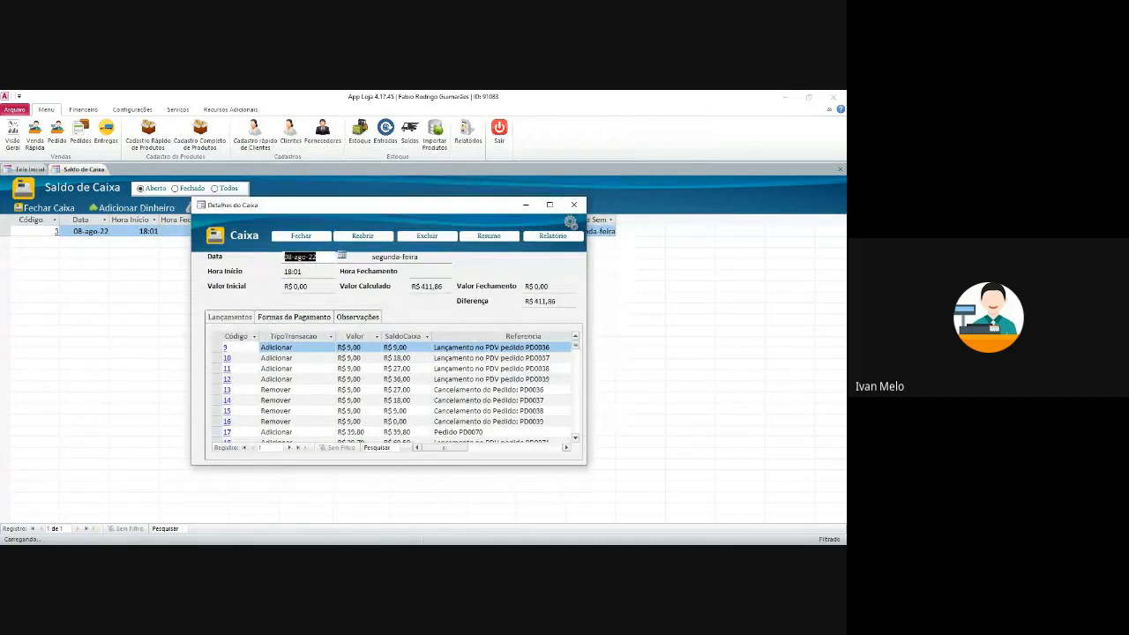
click(573, 204)
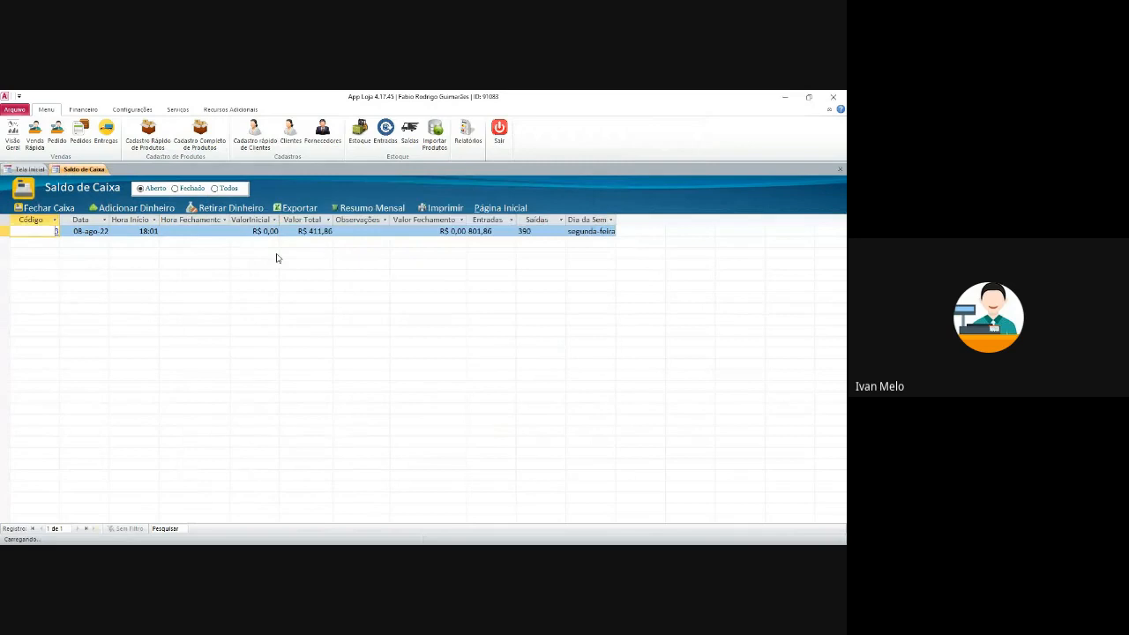
click(56, 232)
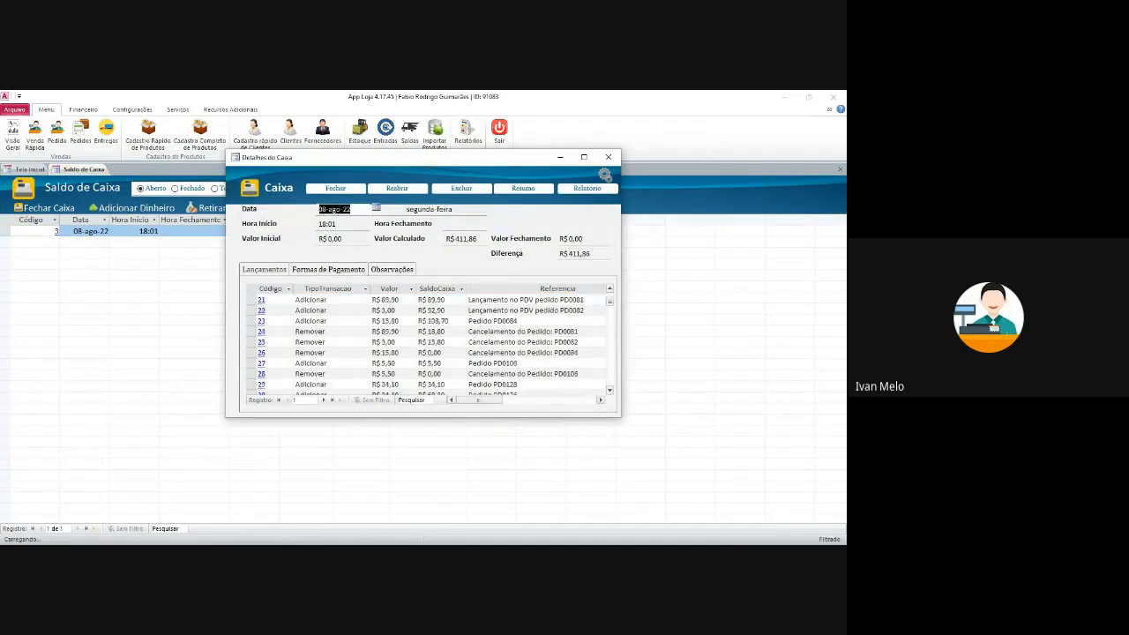
scroll(424, 344, down, 14)
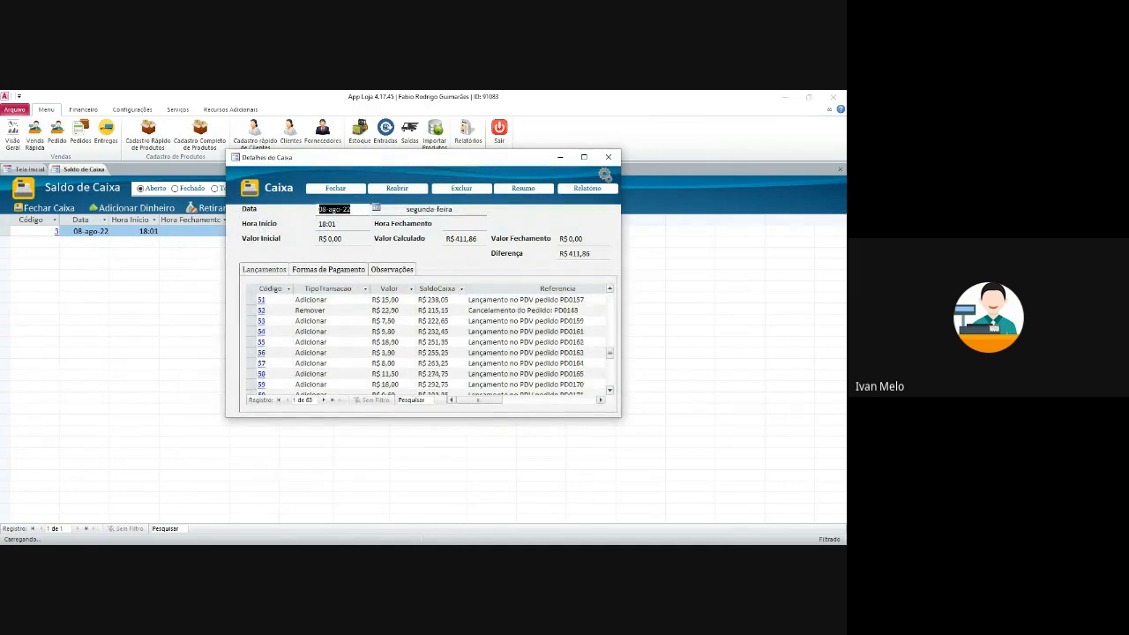
scroll(424, 344, up, 14)
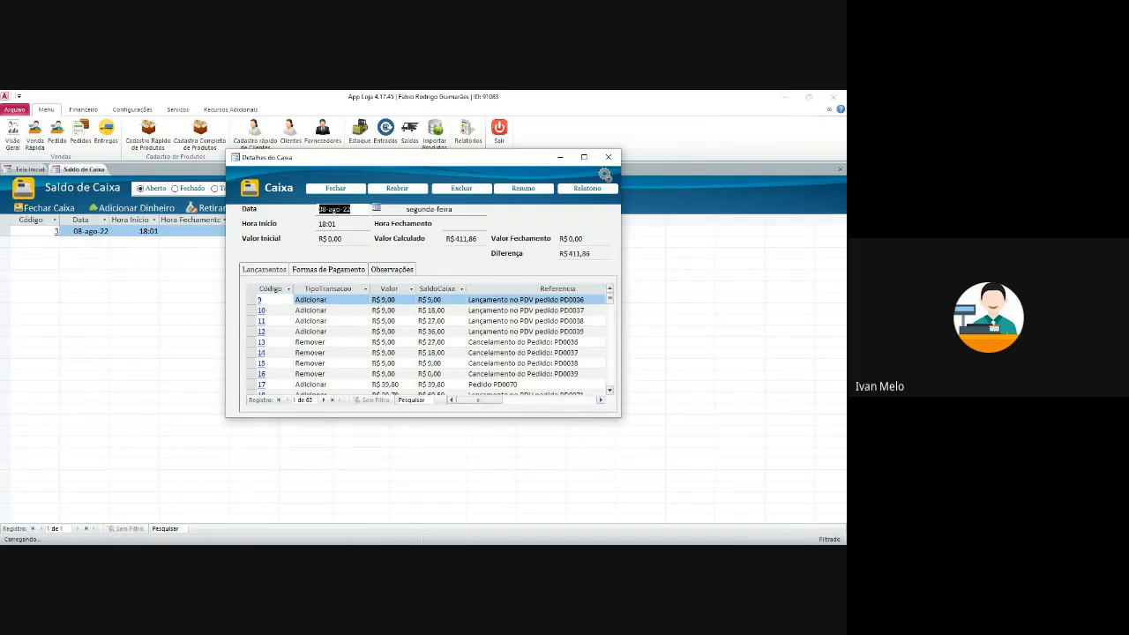
click(328, 270)
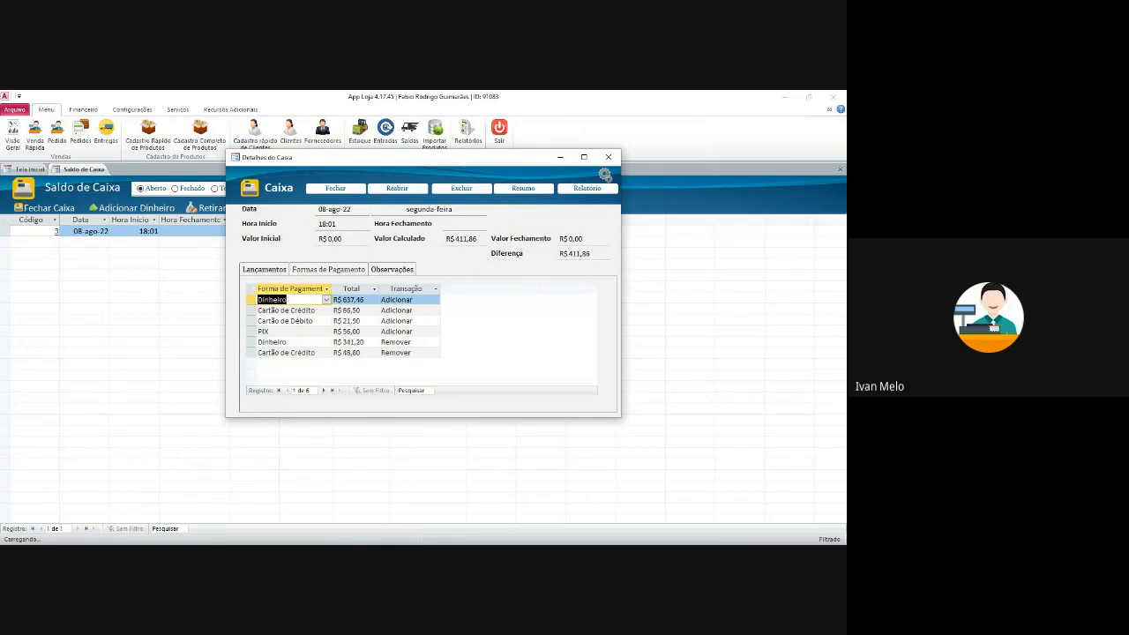
- Inspect the Cartão de Crédito, Cartão de Débito and PIX totals
click(301, 310)
click(347, 311)
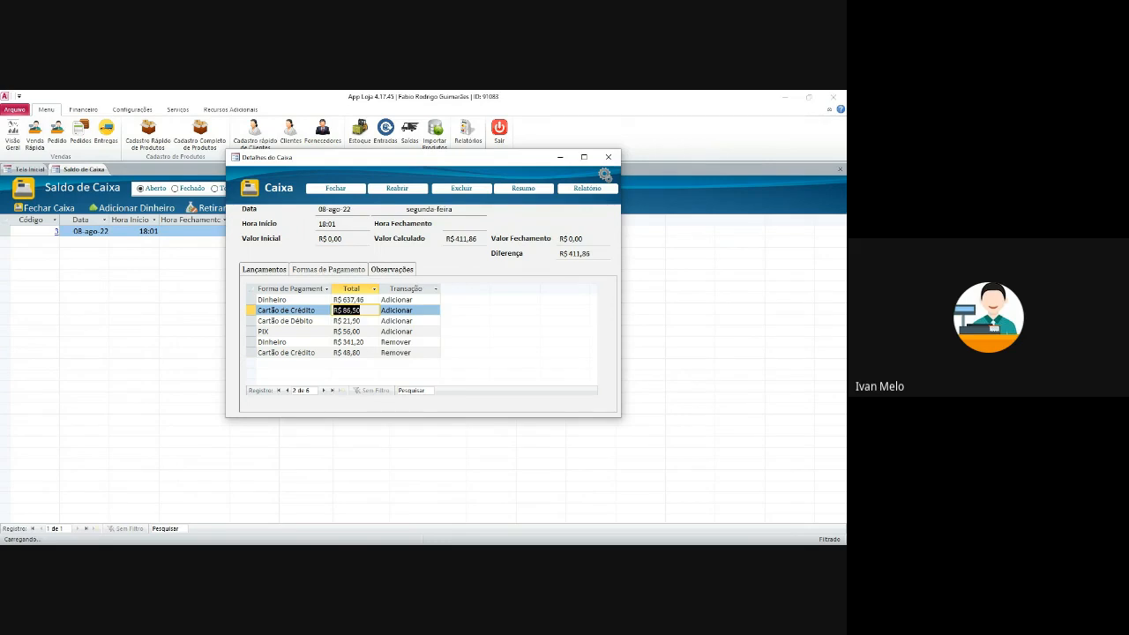
click(346, 321)
click(347, 331)
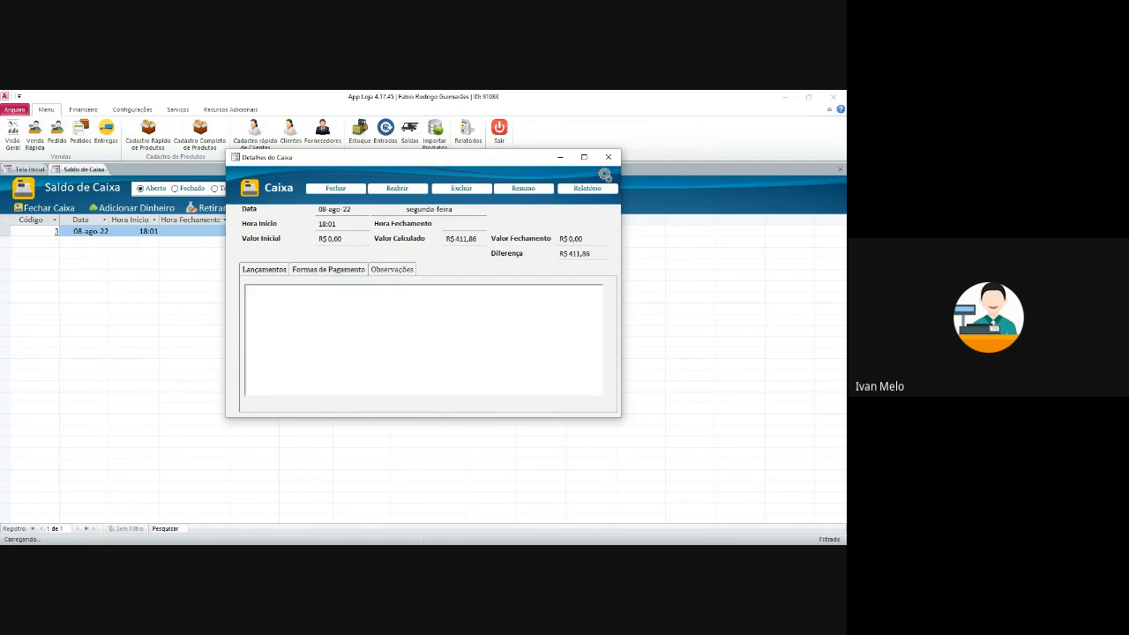
- Review the maximized Lançamentos transaction list, then close Detalhes do Caixa
click(264, 270)
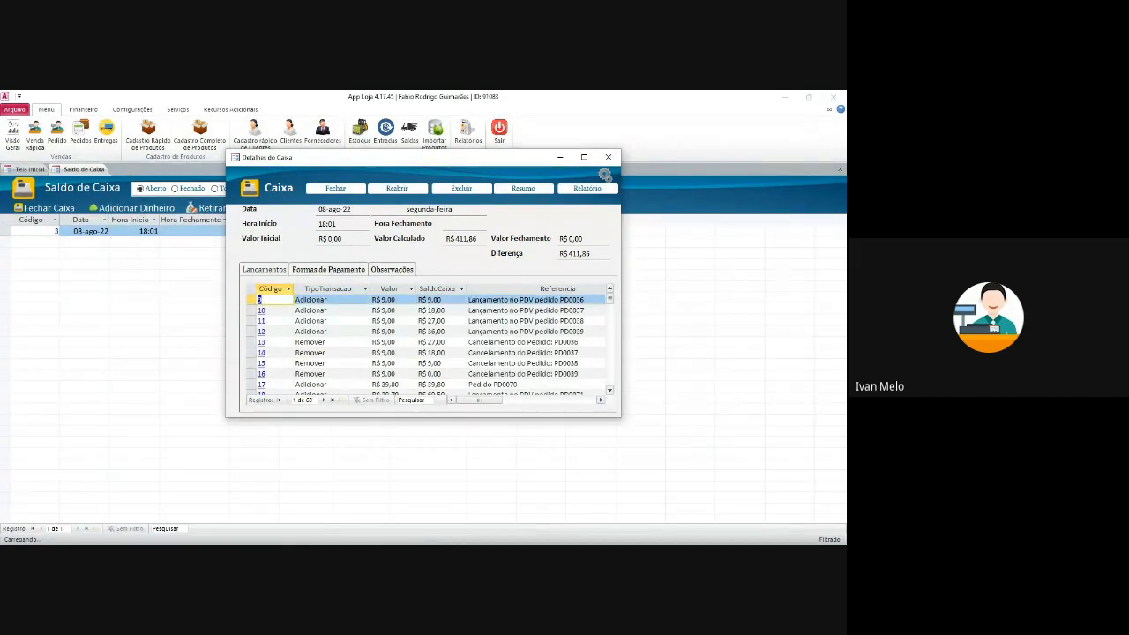
click(584, 157)
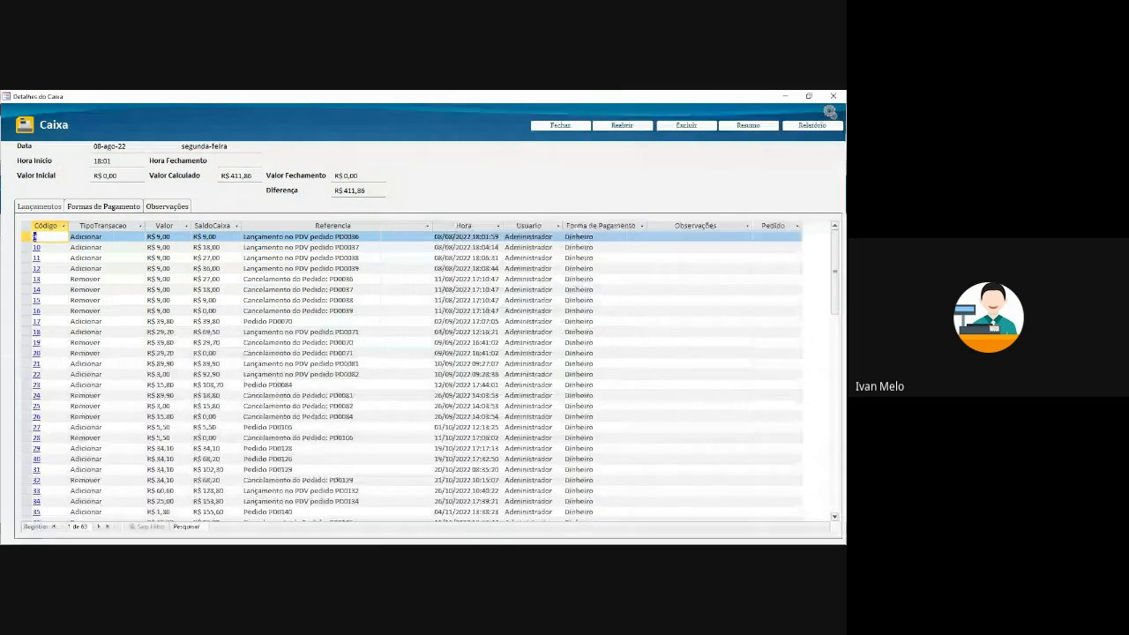
scroll(423, 371, down, 15)
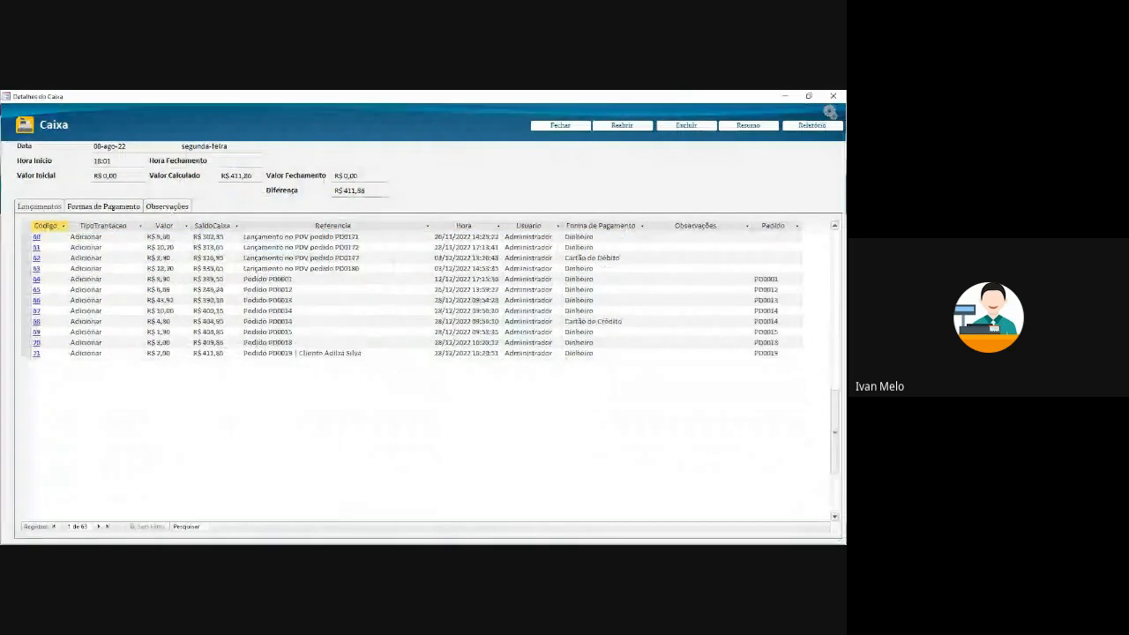
scroll(423, 370, up, 15)
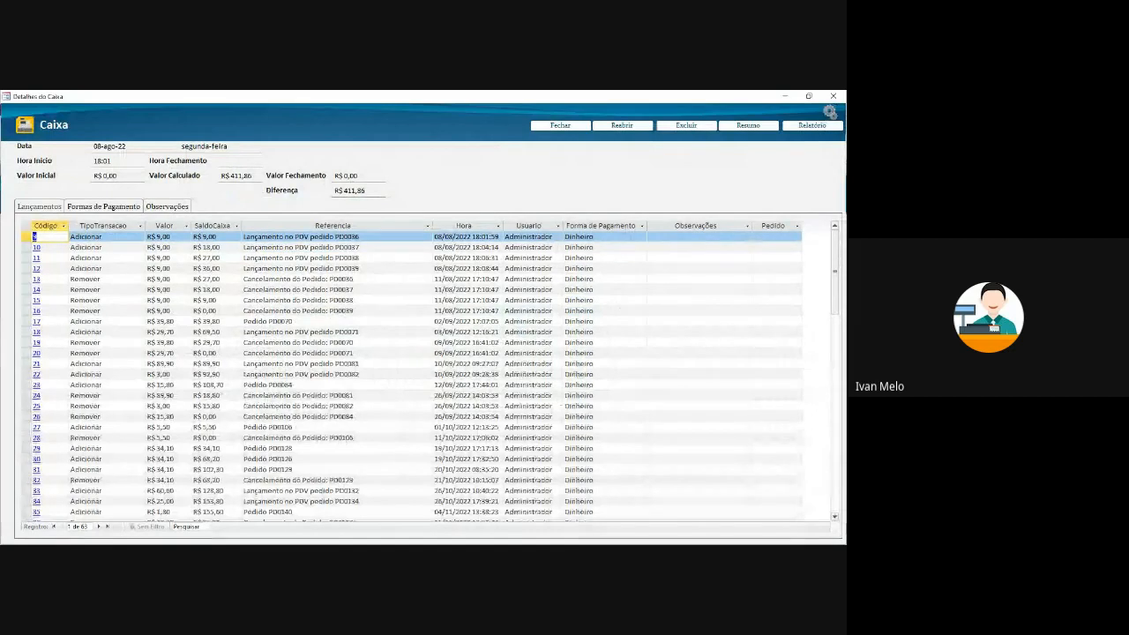
click(605, 237)
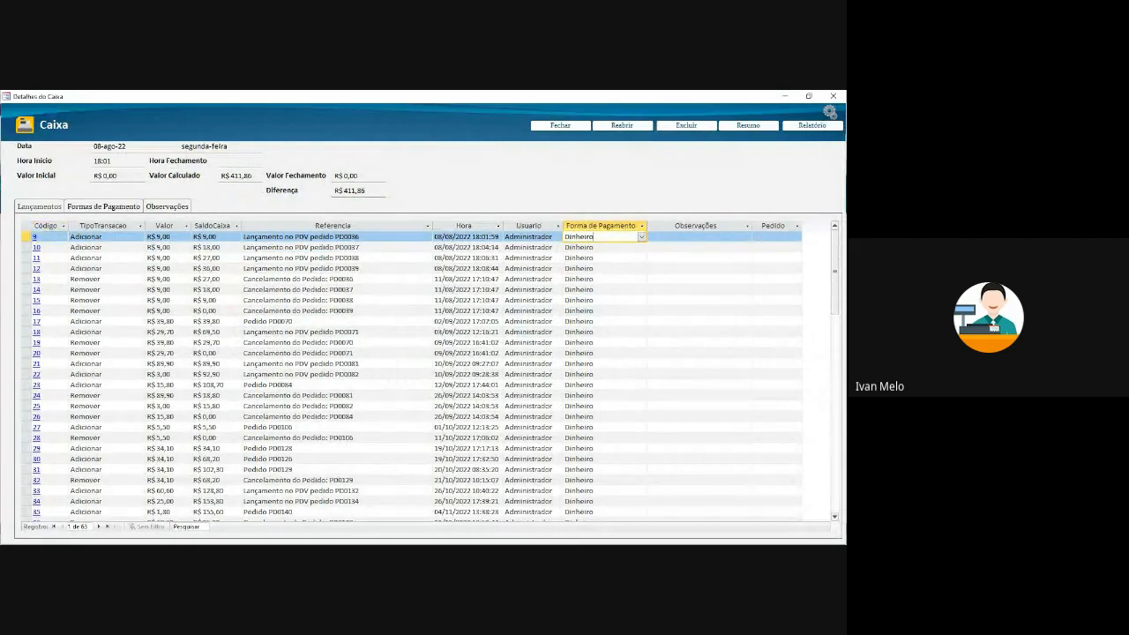
click(335, 248)
scroll(415, 371, down, 10)
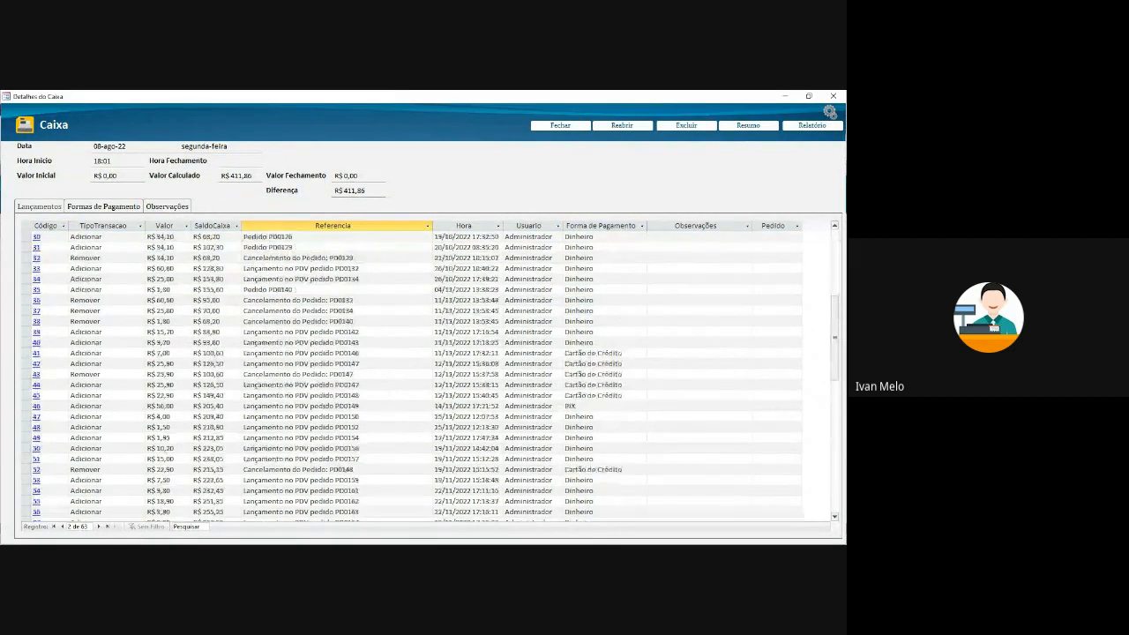
scroll(414, 480, up, 10)
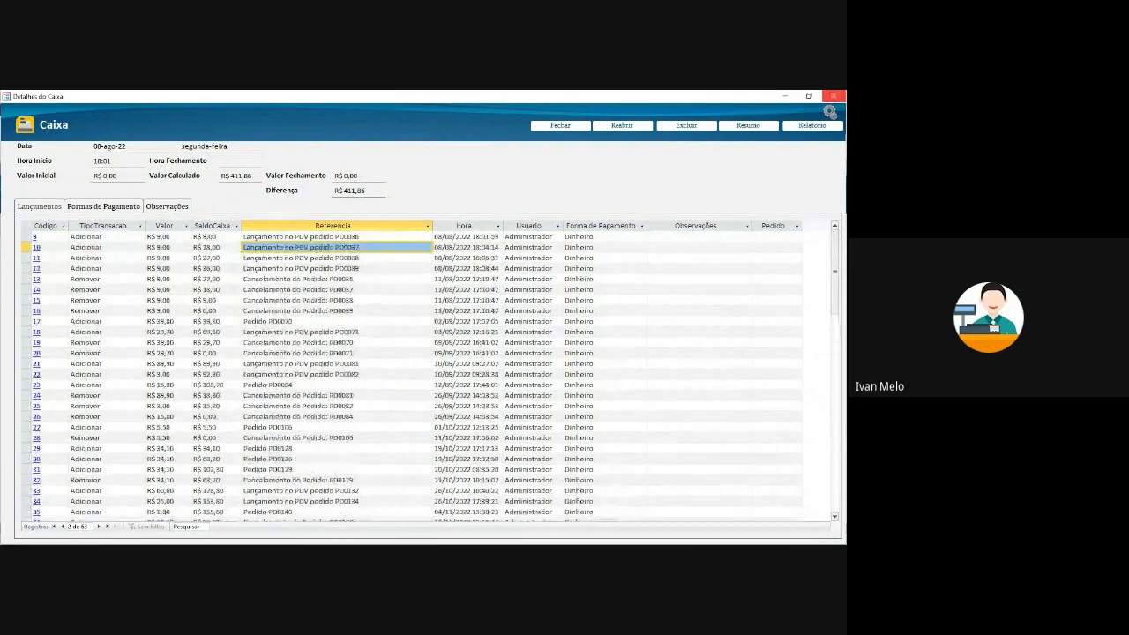
click(834, 96)
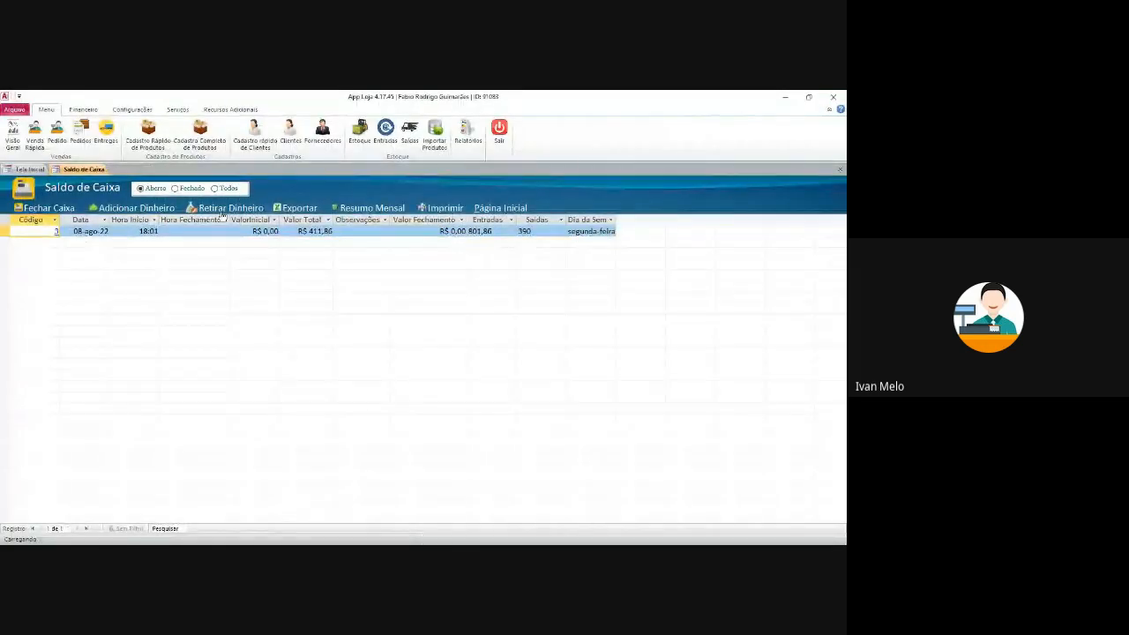
- Add R$ 100,00 in Dinheiro to register 3, bringing its balance to R$ 511,86
click(157, 210)
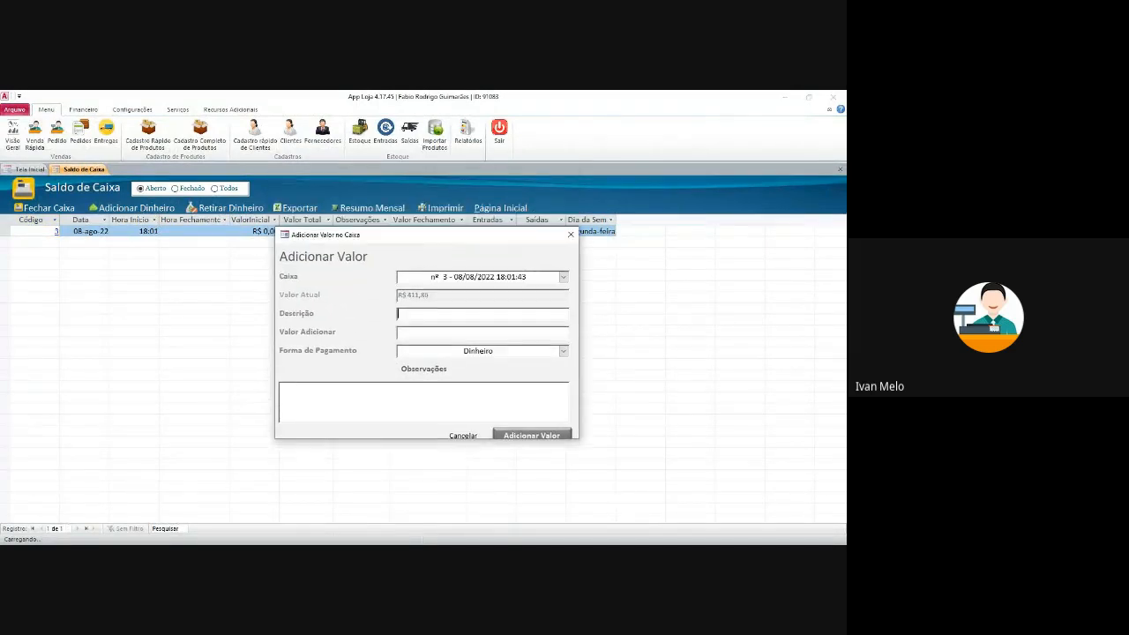
text(30)
key(BackSpace)
key(BackSpace)
text(1)
key(Tab)
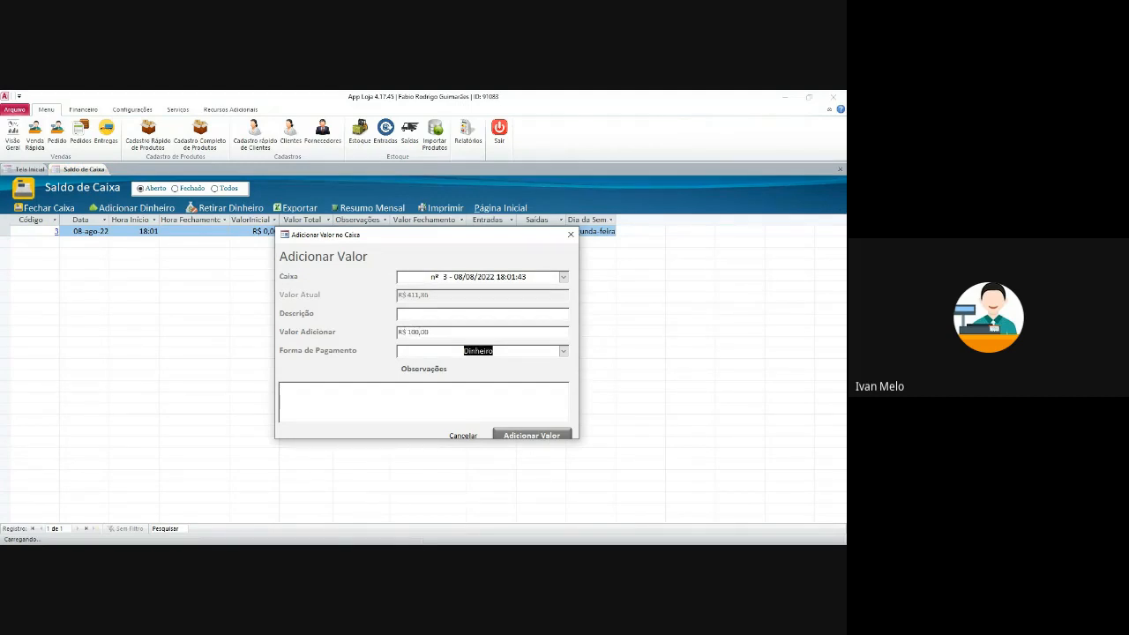
click(532, 435)
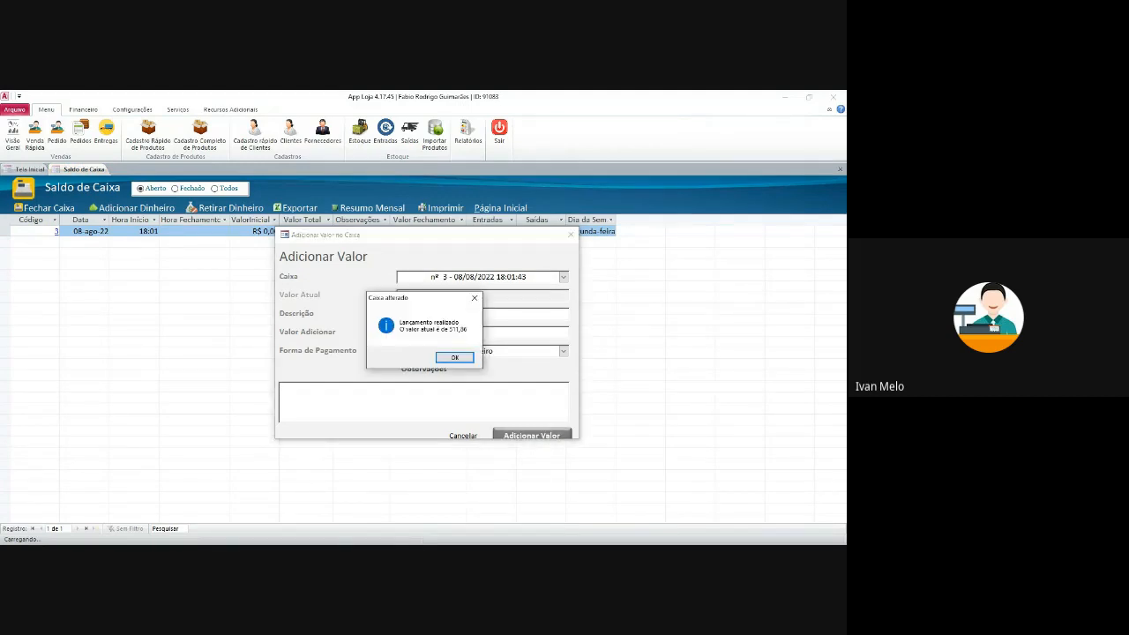
click(454, 357)
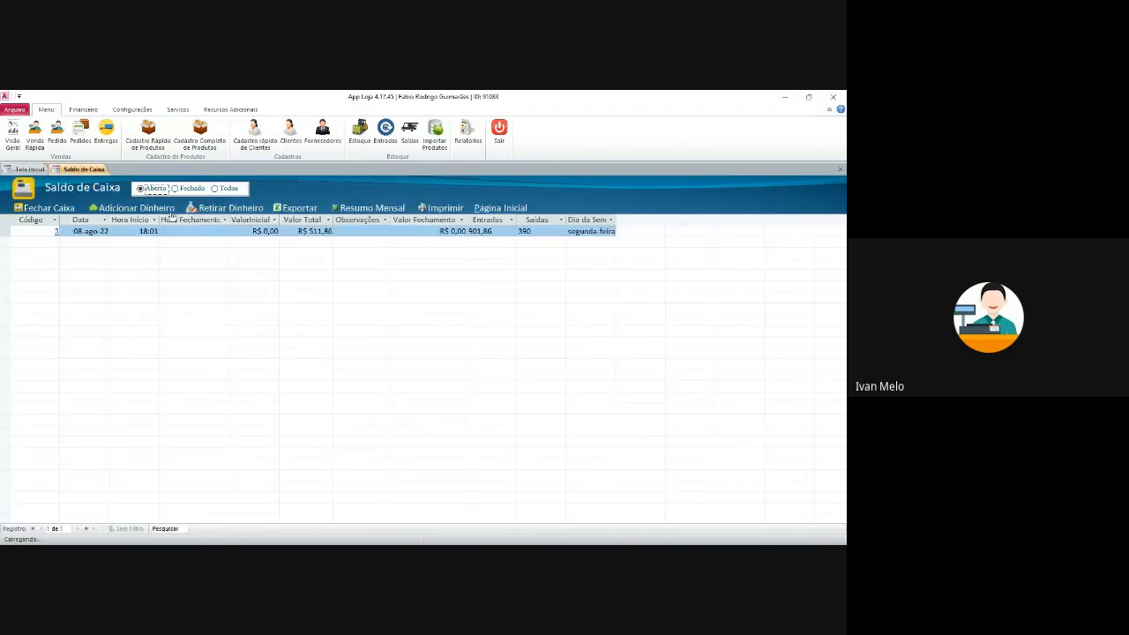
click(231, 209)
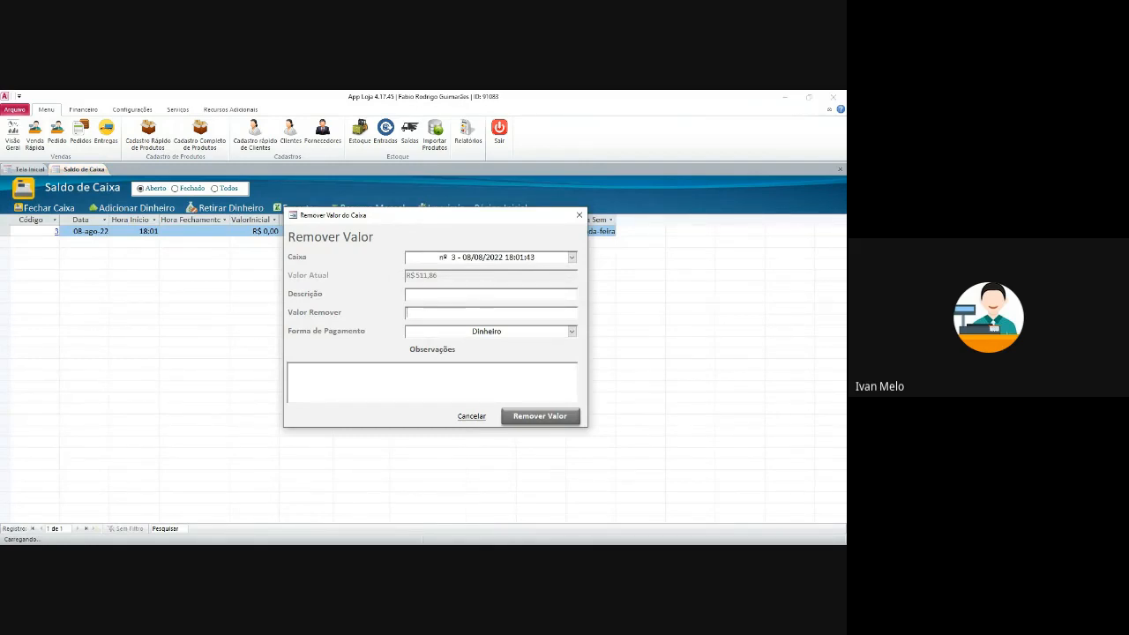
- Remove R$ 200,00 in cash so register 3 drops to R$ 311,86, then open Fechar Caixa
text(200)
key(Tab)
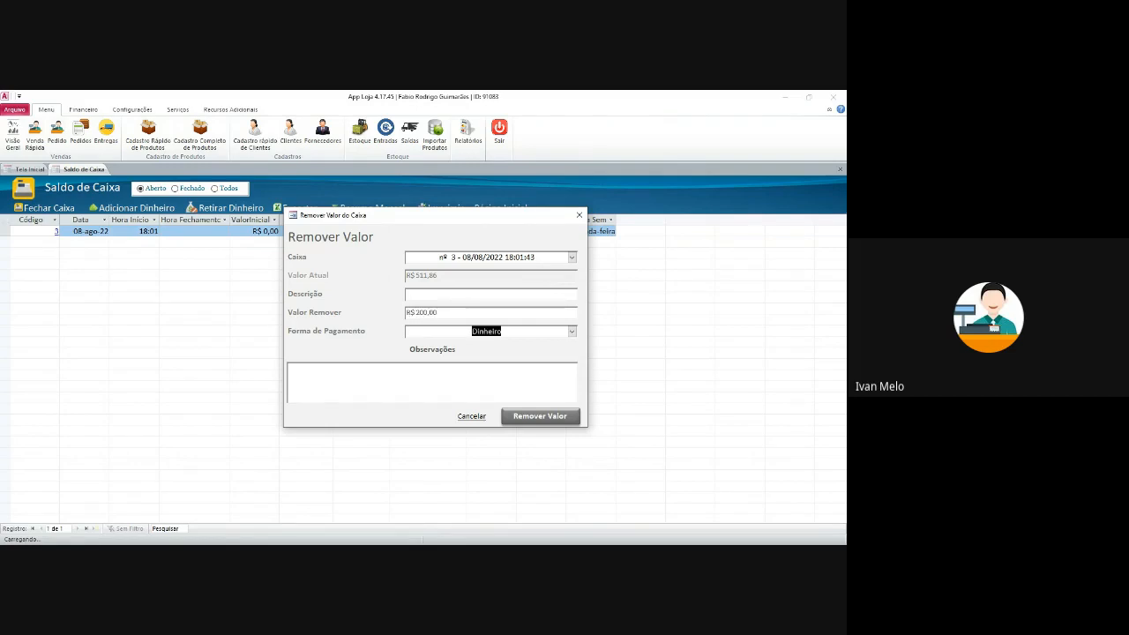
click(540, 416)
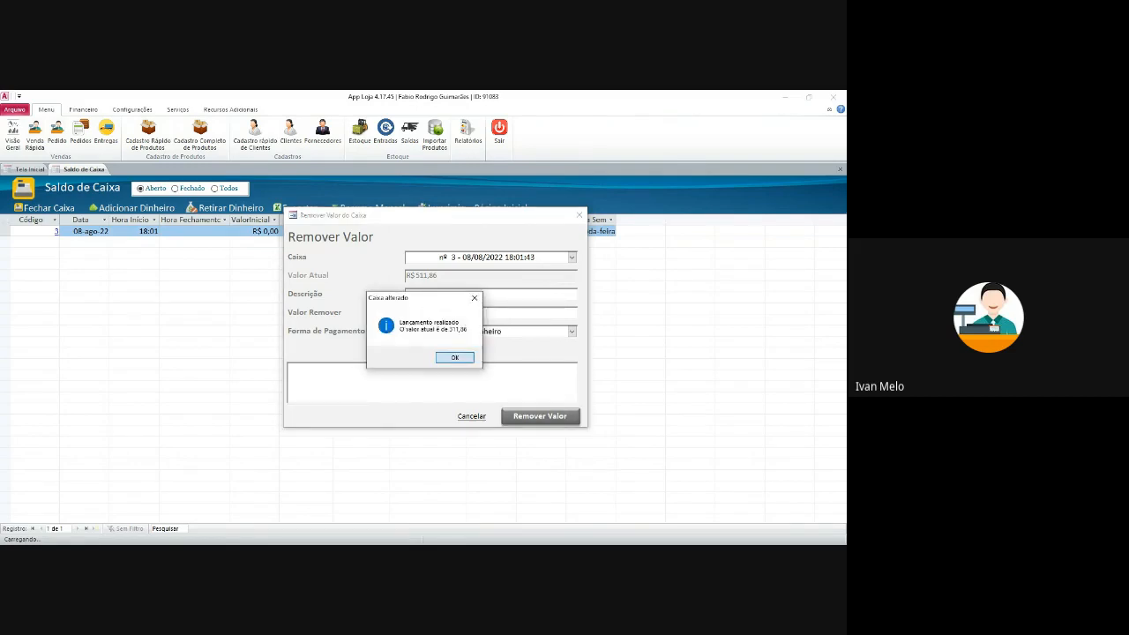
click(456, 358)
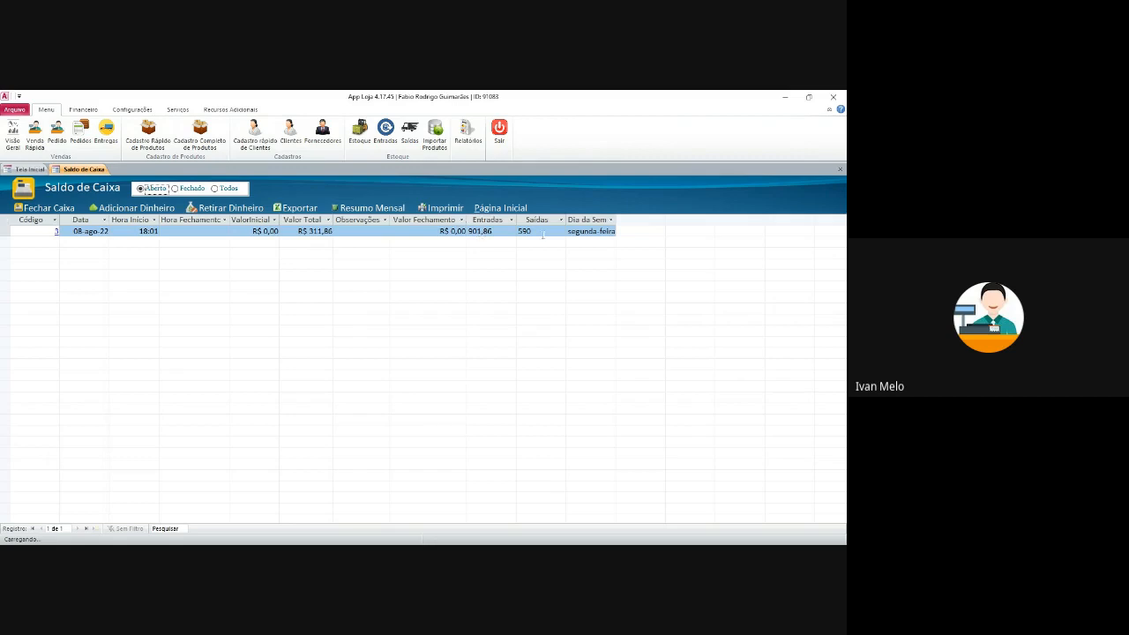
click(52, 209)
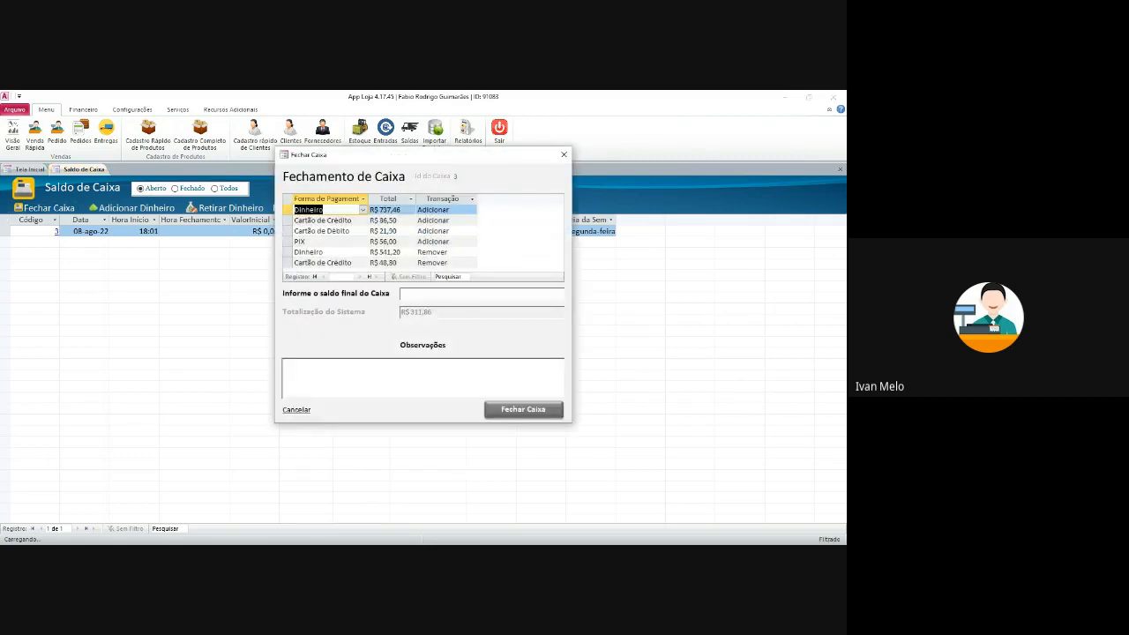
- Check the transaction rows and enter 311,86 as the final counted balance
click(433, 210)
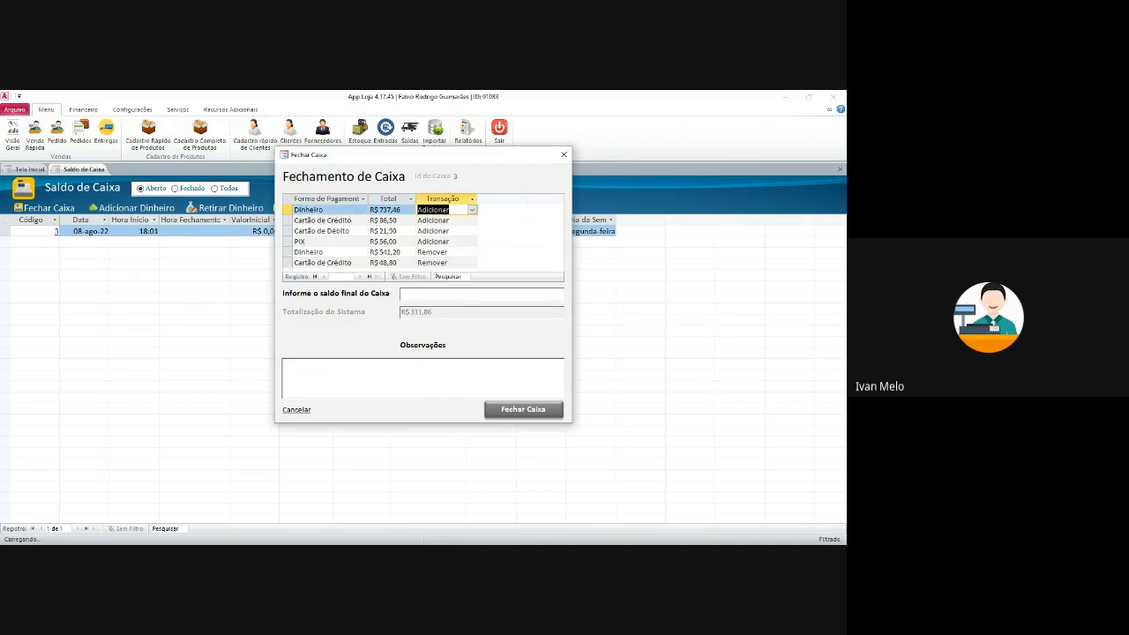
click(432, 253)
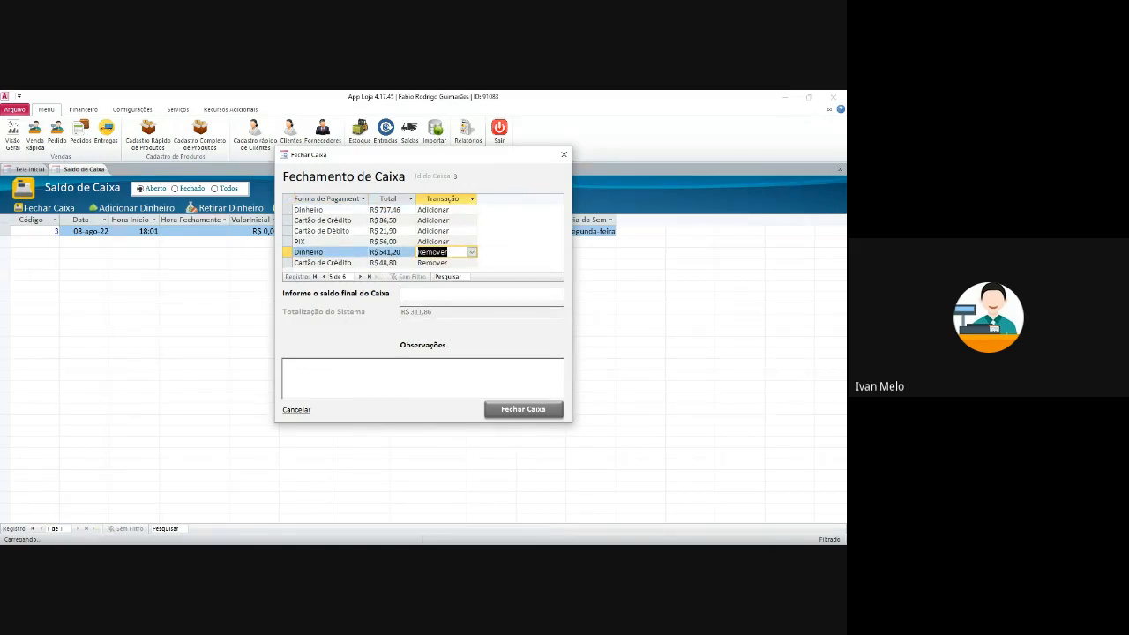
click(481, 295)
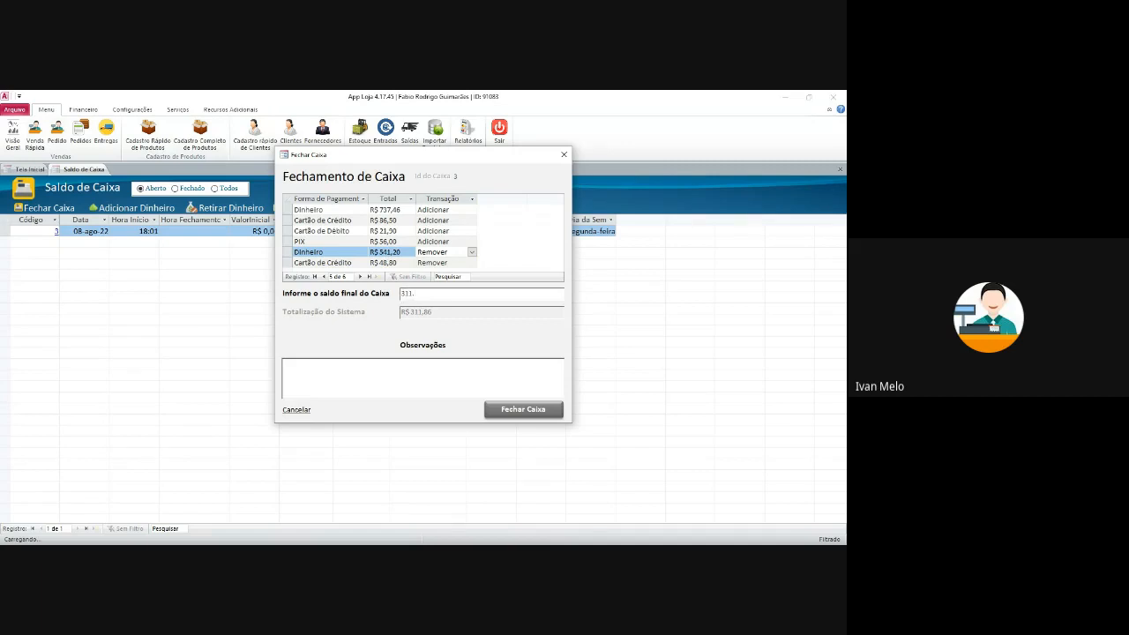
key(Tab)
double_click(412, 294)
text(3)
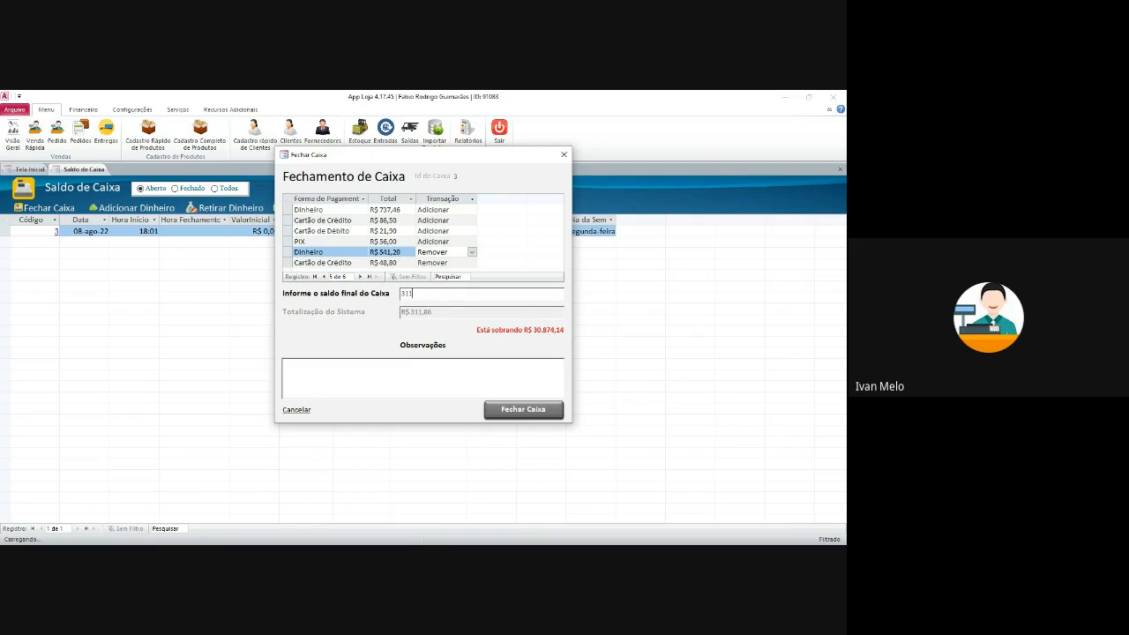
key(Tab)
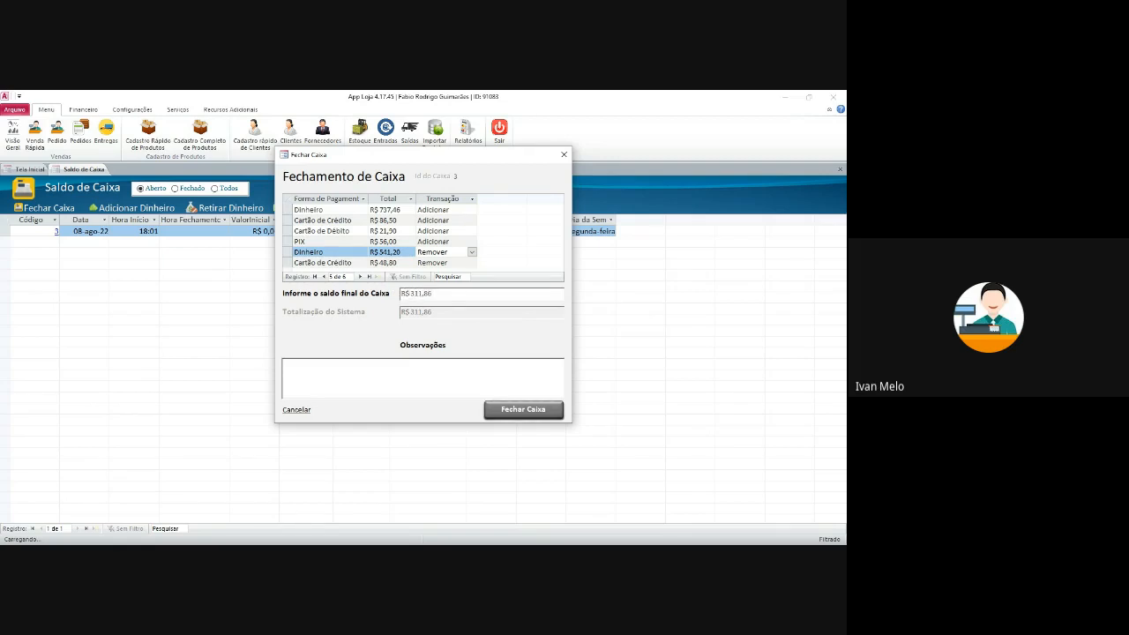
- Change the final balance to R$ 300,00 to see the R$ 11,86 shortfall, then cancel
key(shift+Tab)
text(30)
key(Tab)
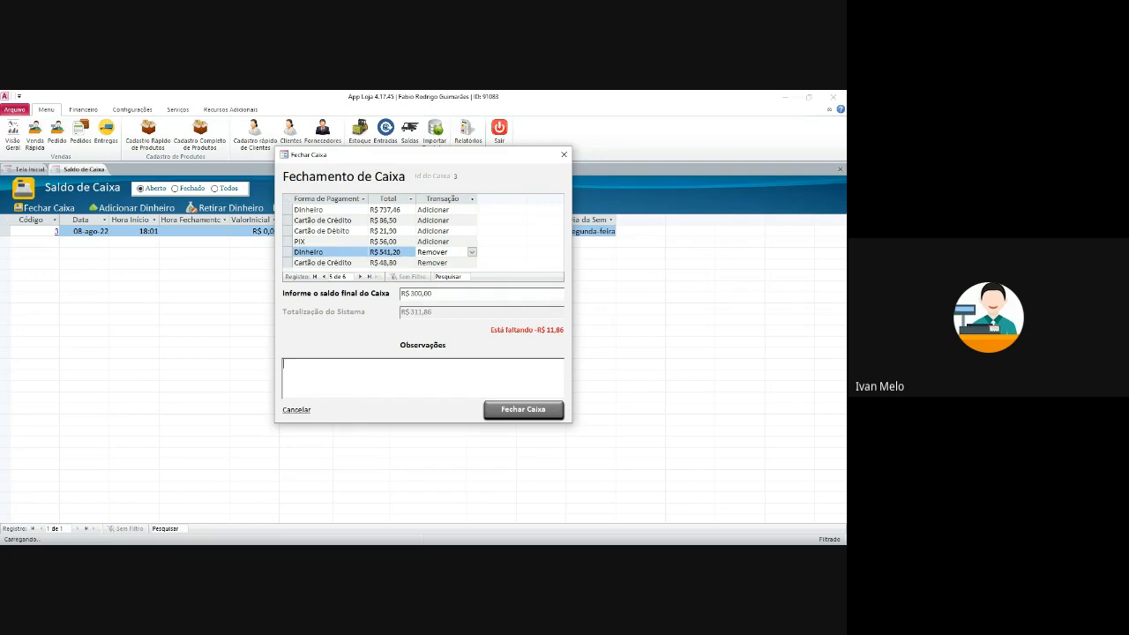
click(564, 155)
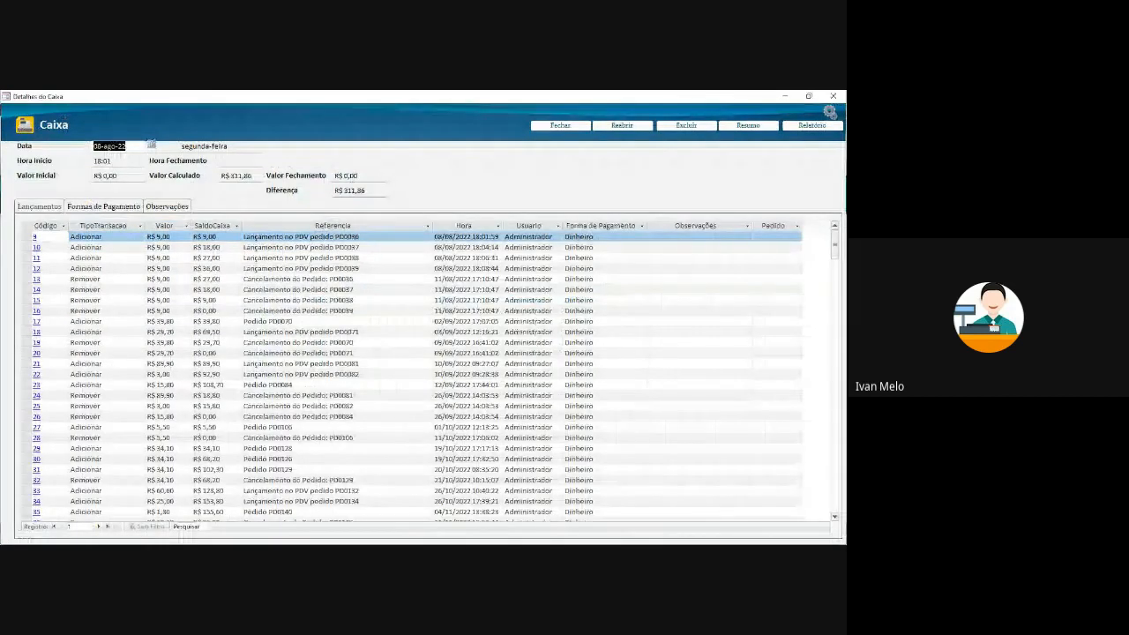
- Scroll through the register's Lançamentos entries
click(337, 236)
scroll(337, 236, down, 8)
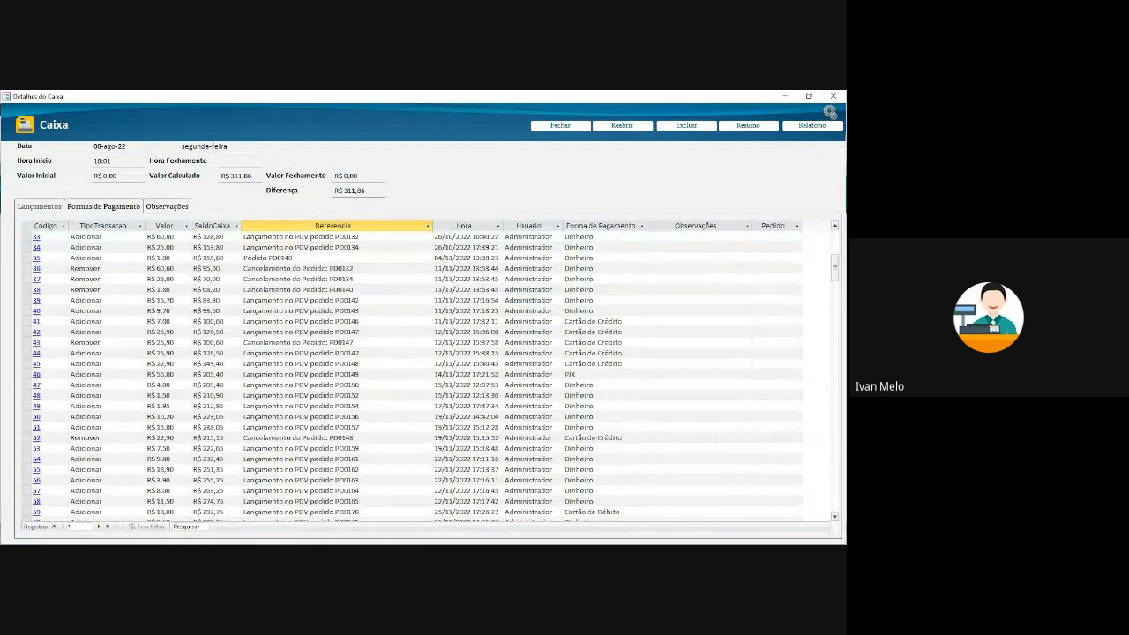
scroll(424, 370, down, 5)
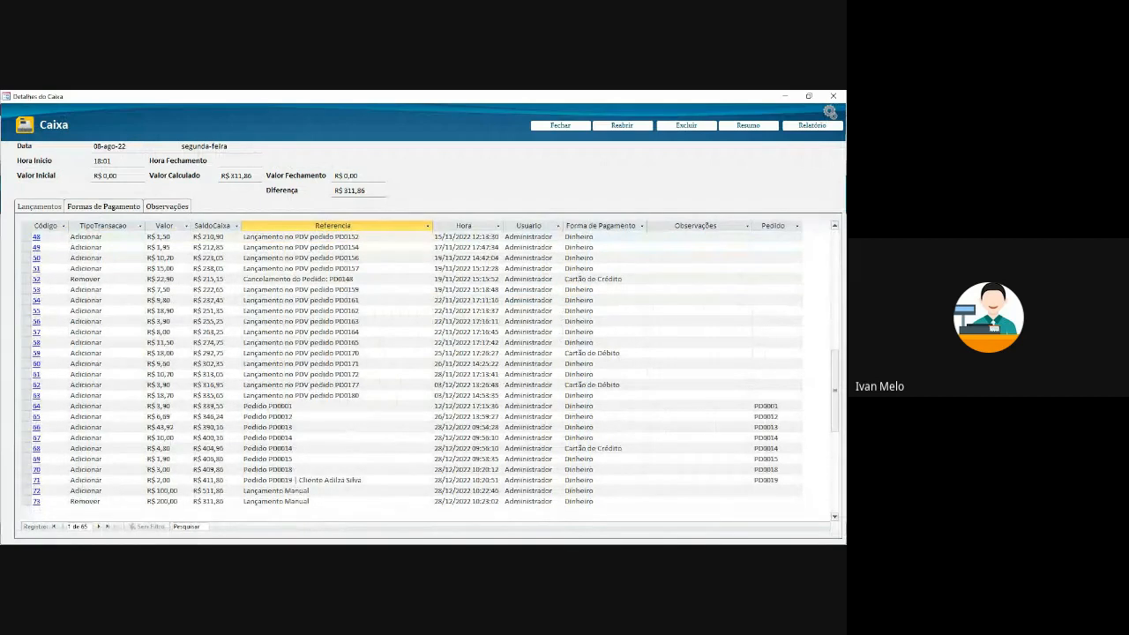
click(275, 406)
scroll(275, 406, up, 12)
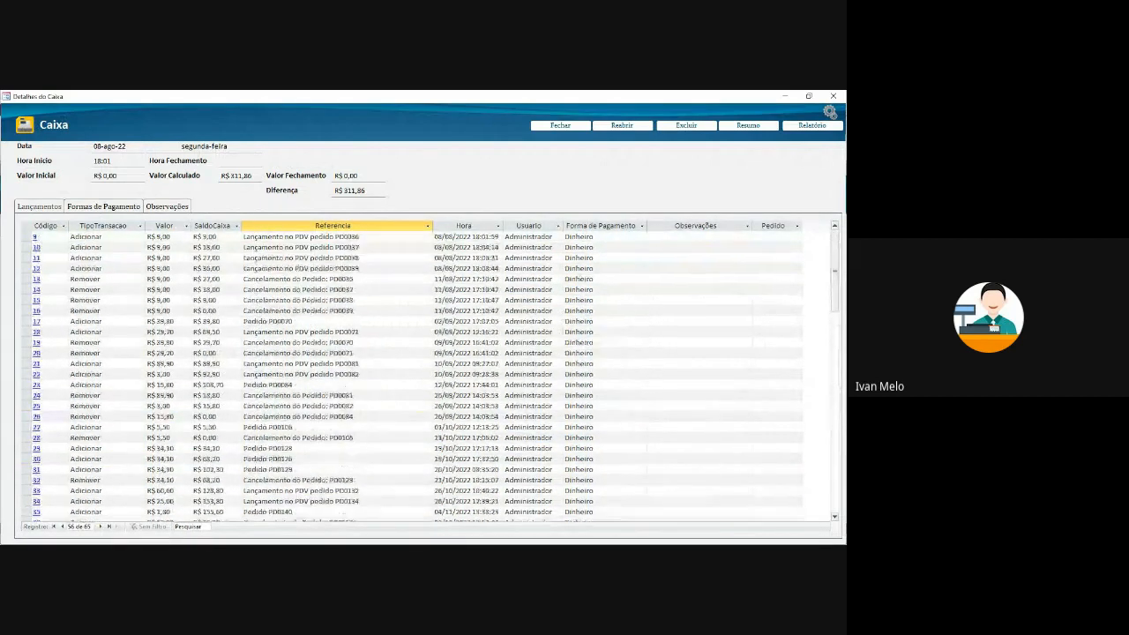
- Review the Formas de Pagamento totals: Cartão de Crédito R$ 86,50, Cartão de Débito, PIX R$ 56,00
click(104, 207)
click(183, 247)
click(121, 247)
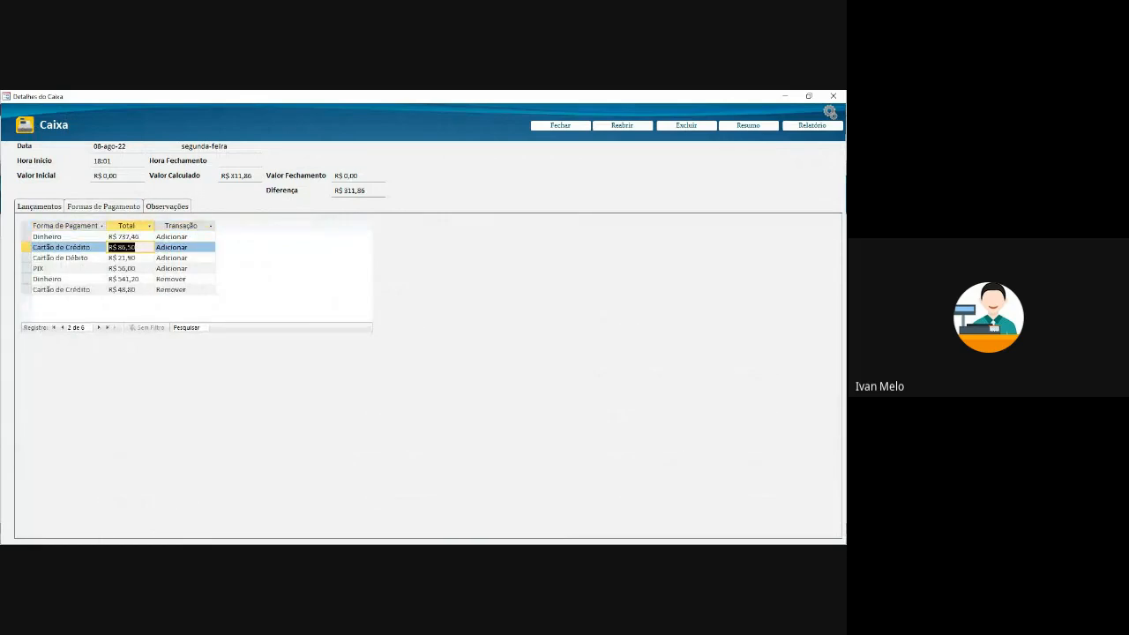
click(183, 247)
click(122, 247)
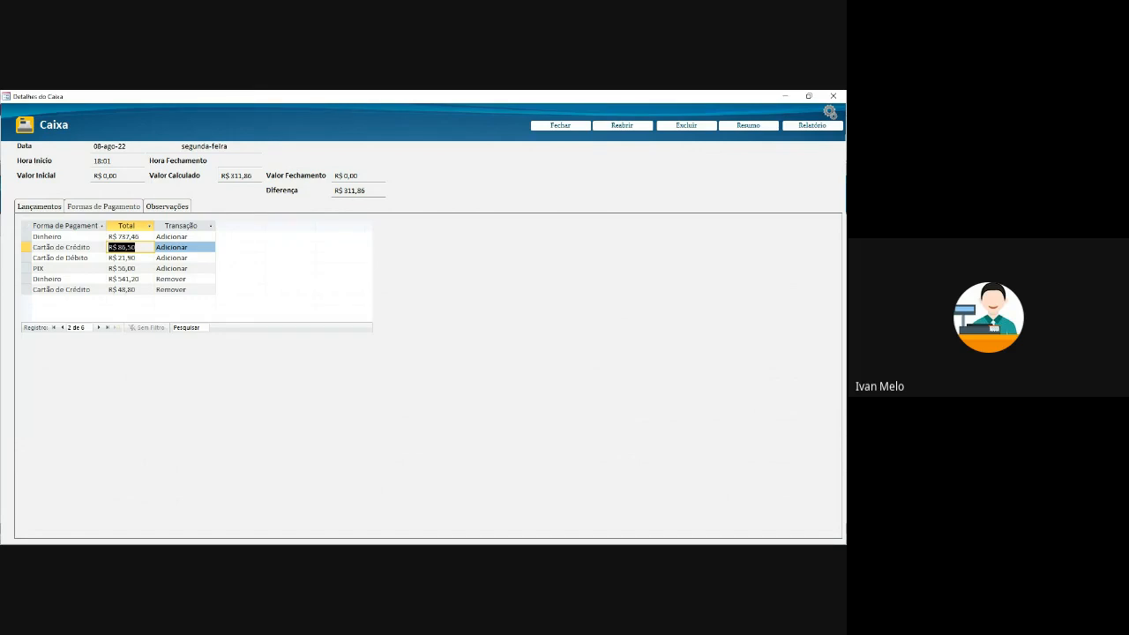
click(183, 257)
click(122, 258)
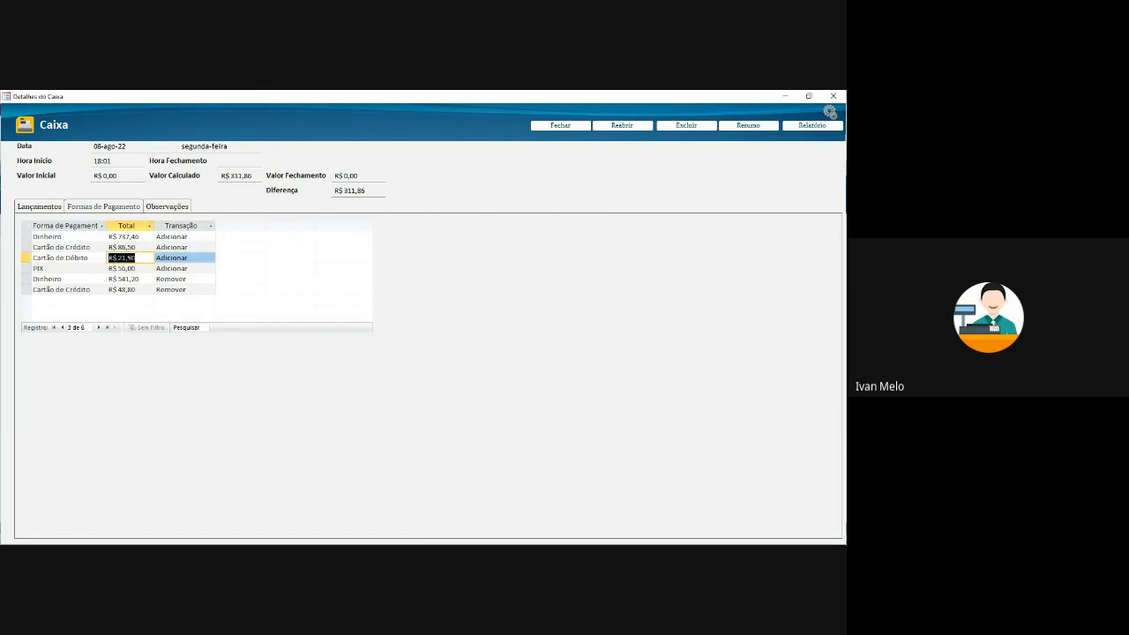
click(183, 268)
click(122, 268)
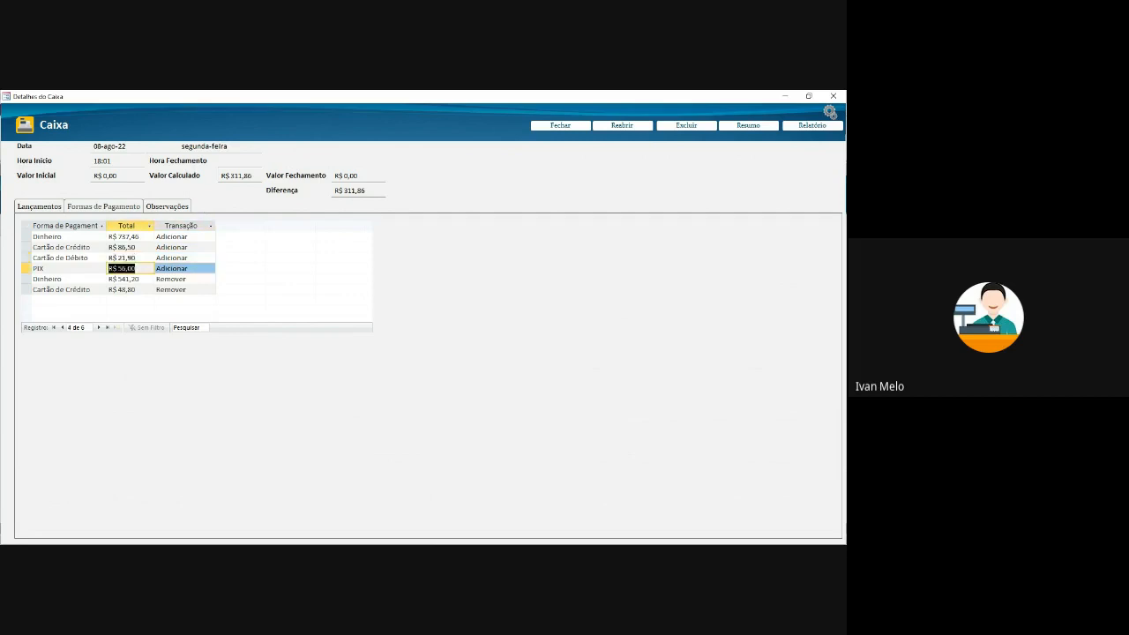
click(809, 96)
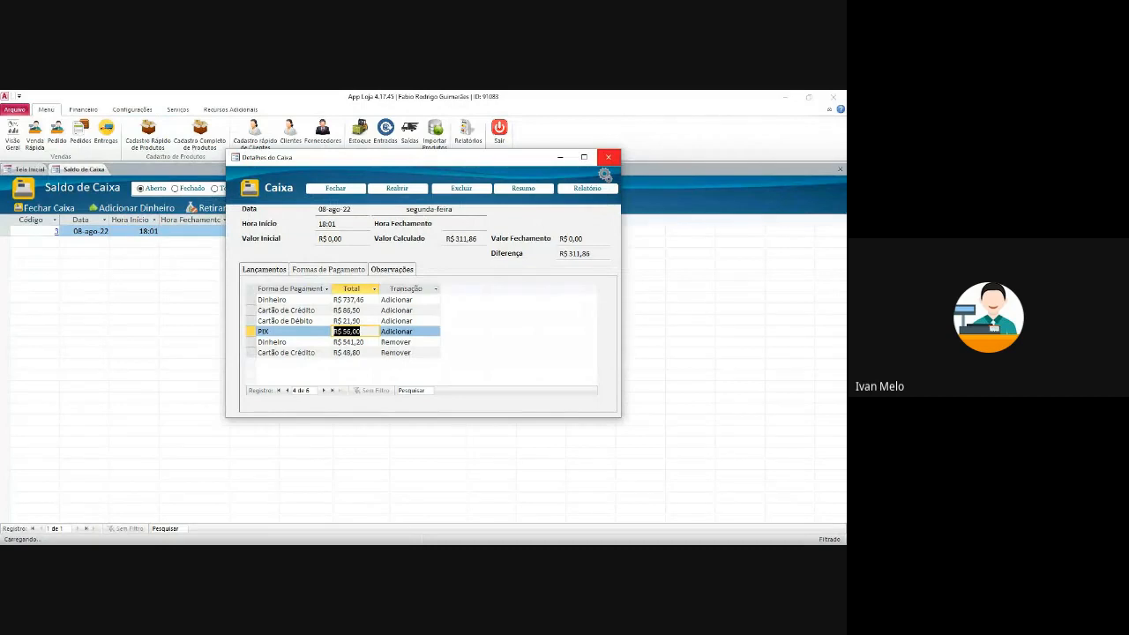
- Close register 3 at R$ 300,00 with the note 'Faltou dinheiro porque teve troco errad', confirming both prompts
click(608, 157)
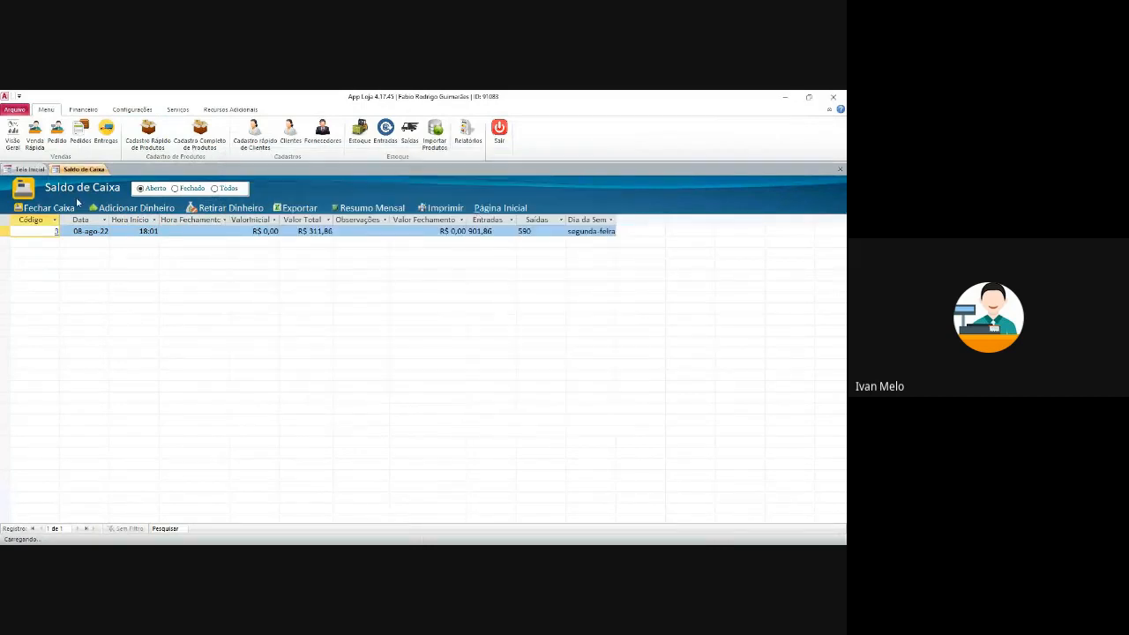
click(53, 207)
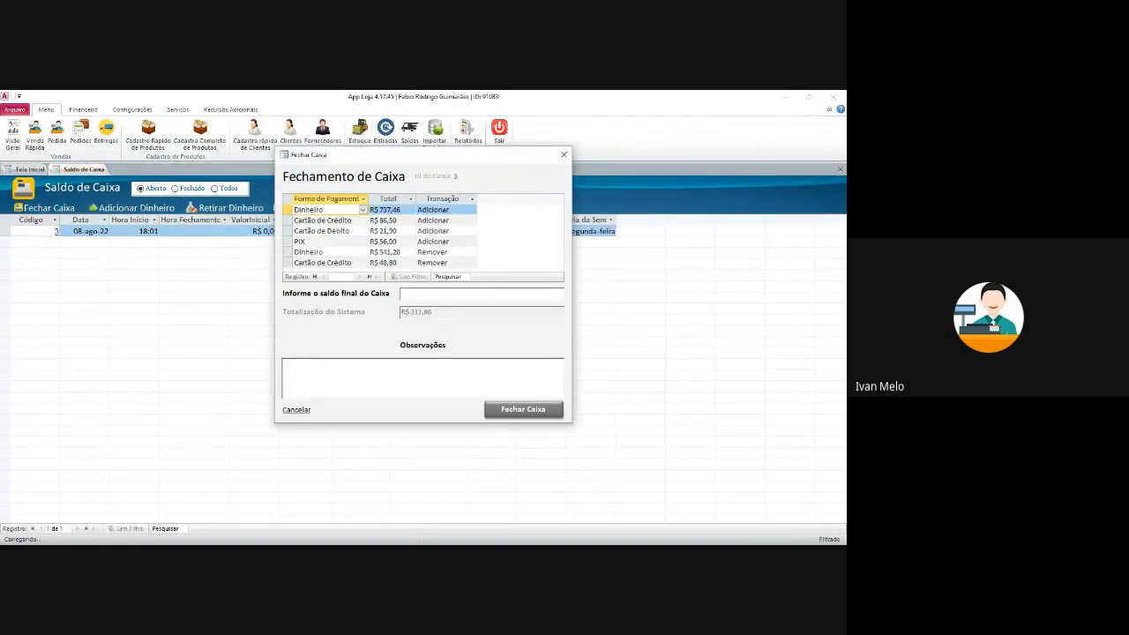
text(300)
key(Tab)
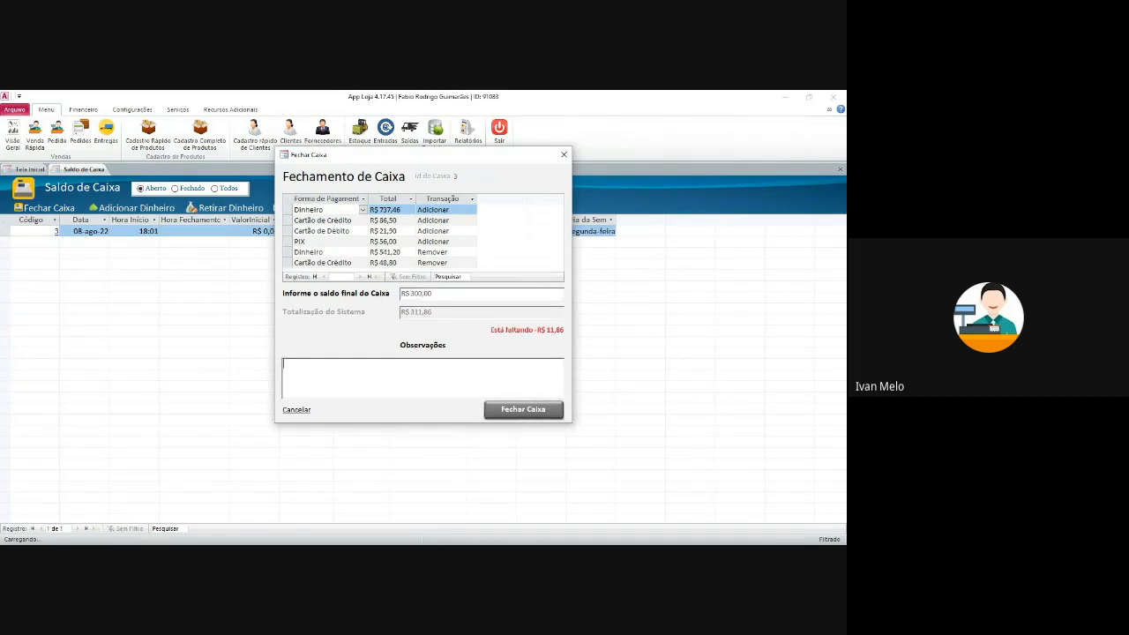
text(Faltou dinheiro porque teve troco errado)
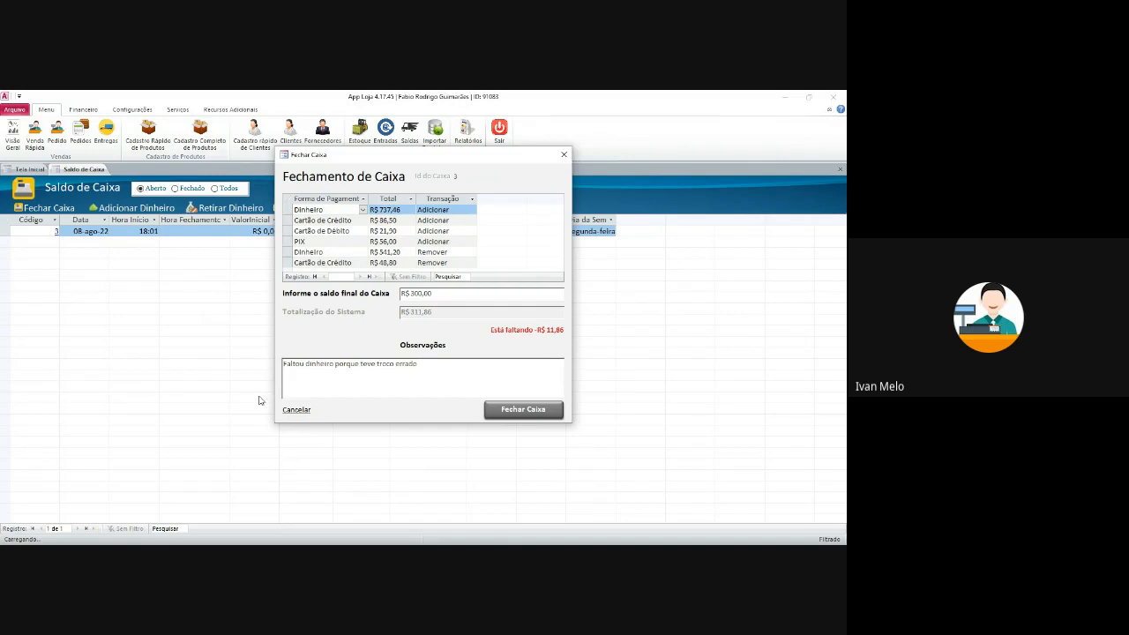
click(523, 409)
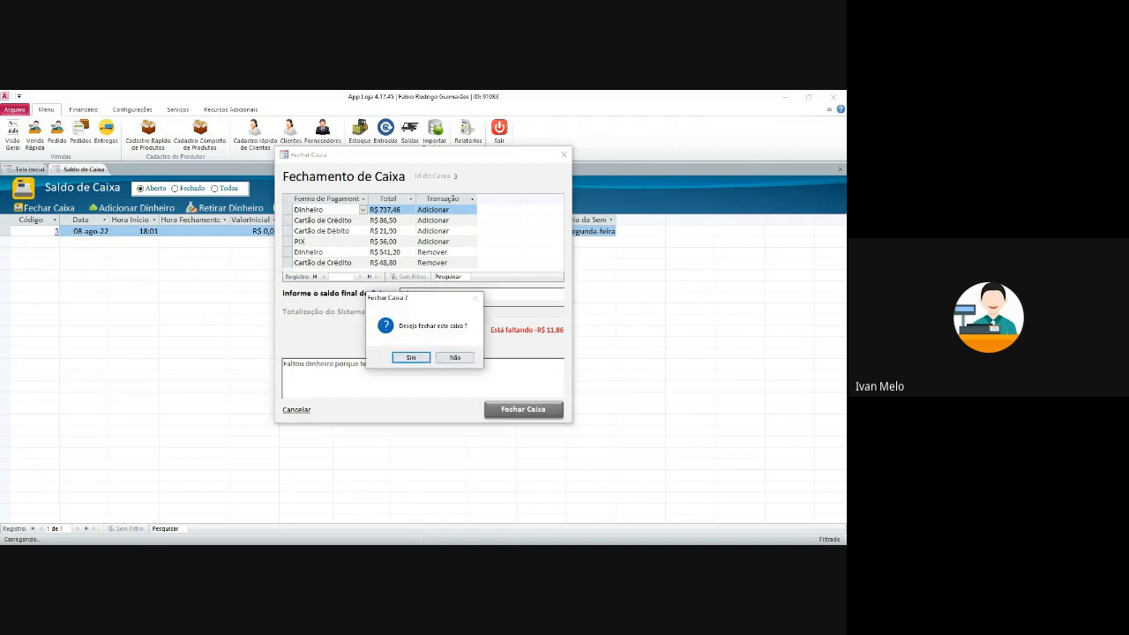
click(411, 357)
click(454, 357)
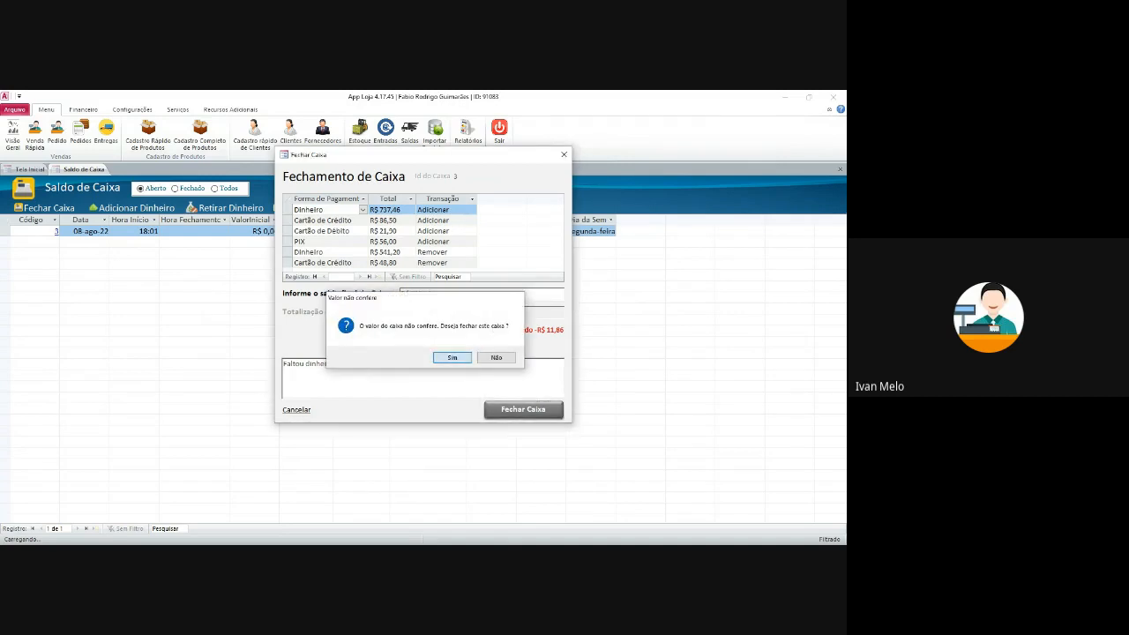
key(Return)
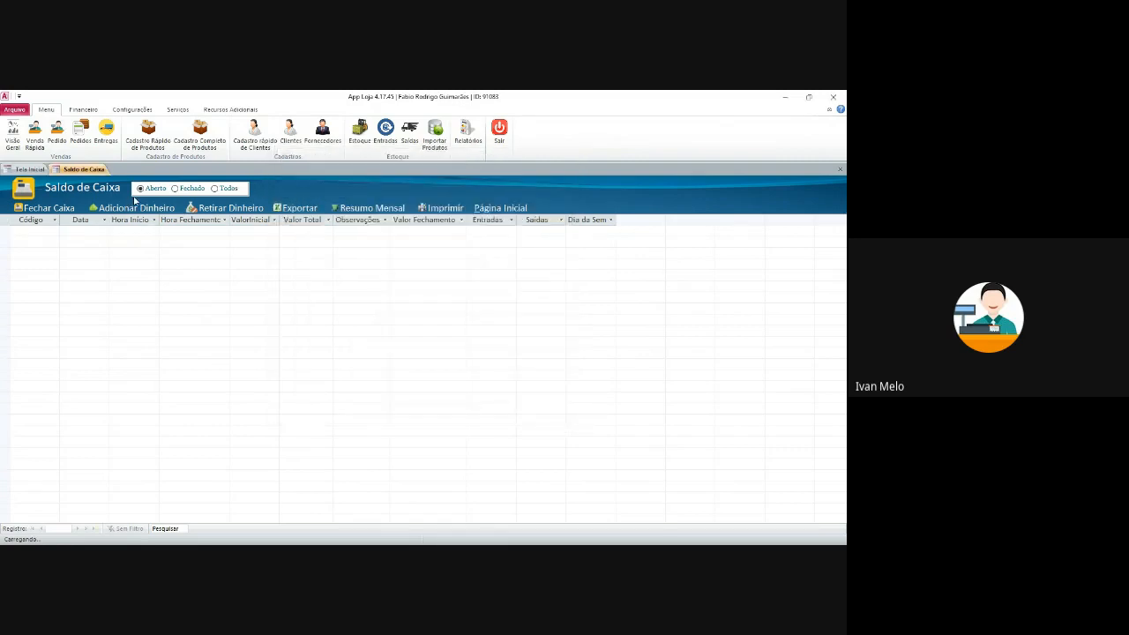
- Filter to Fechado registers and autofit Observações to show register 3's wrong-change note
click(175, 189)
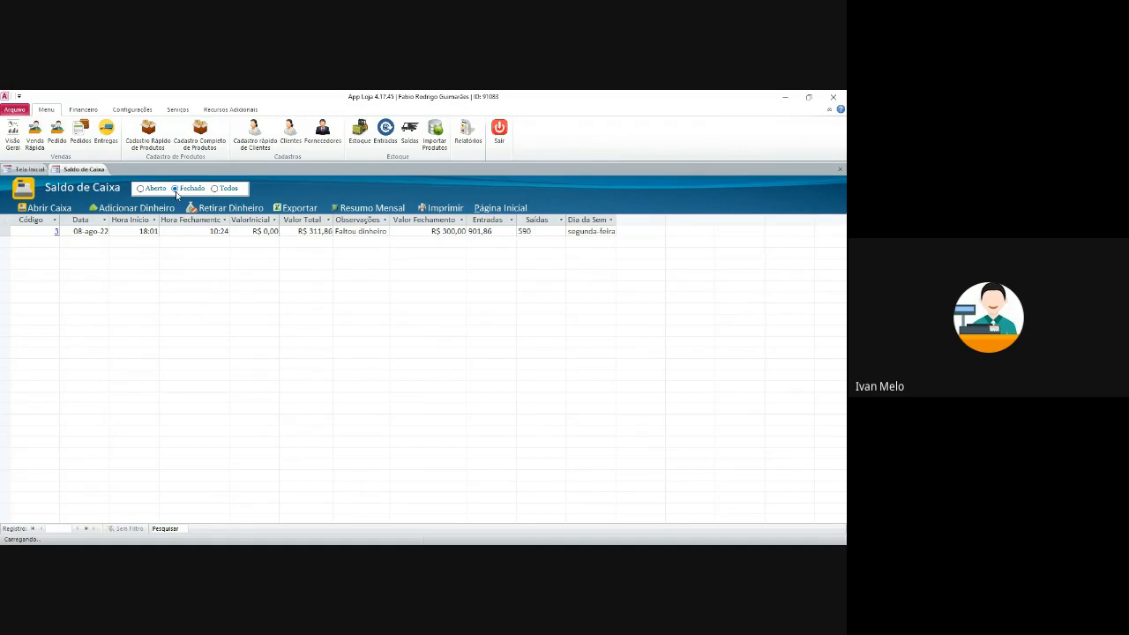
click(388, 230)
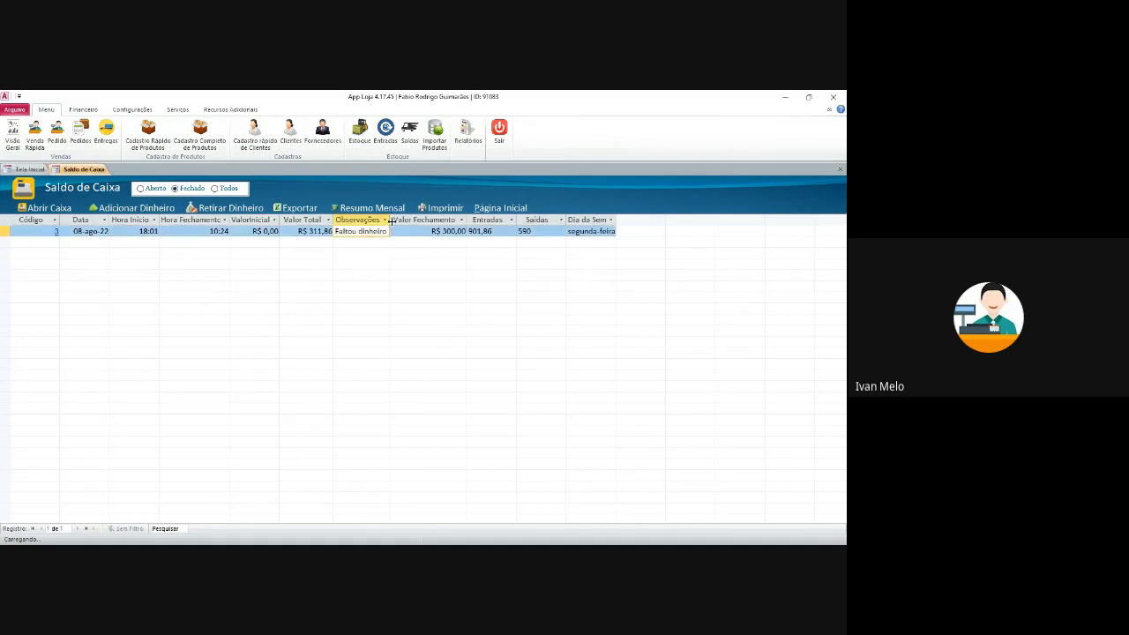
double_click(389, 220)
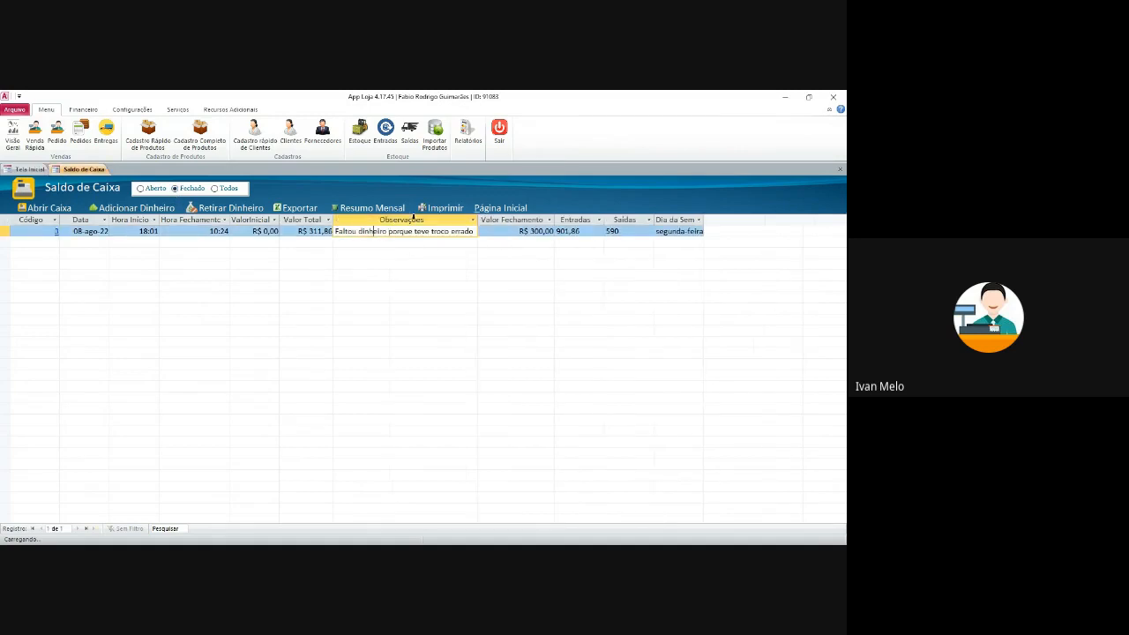
click(309, 231)
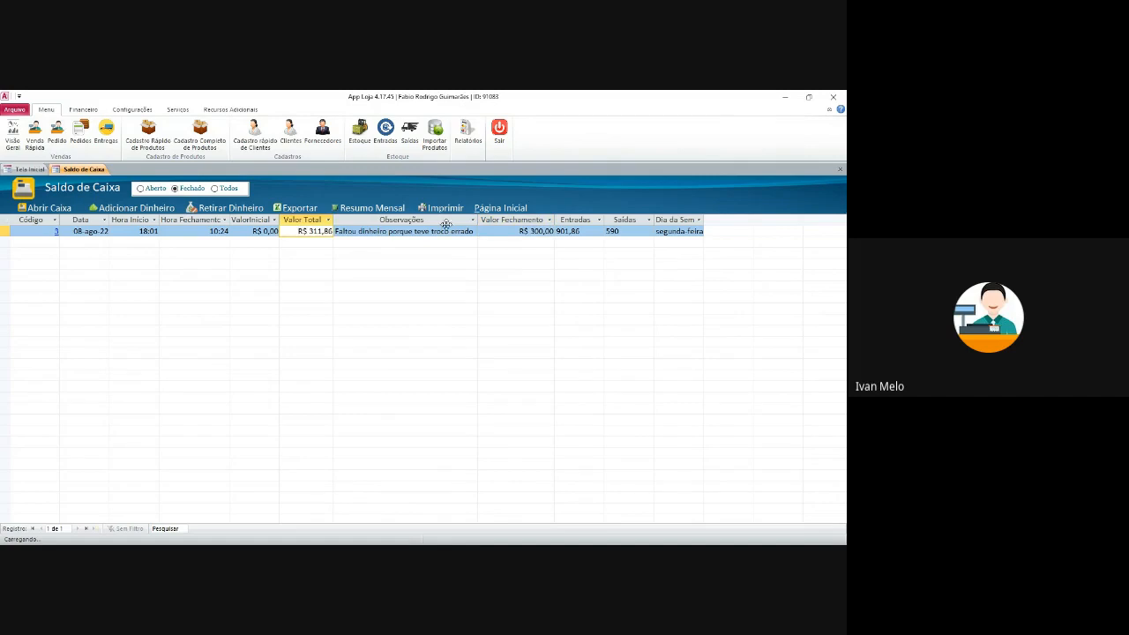
key(Tab)
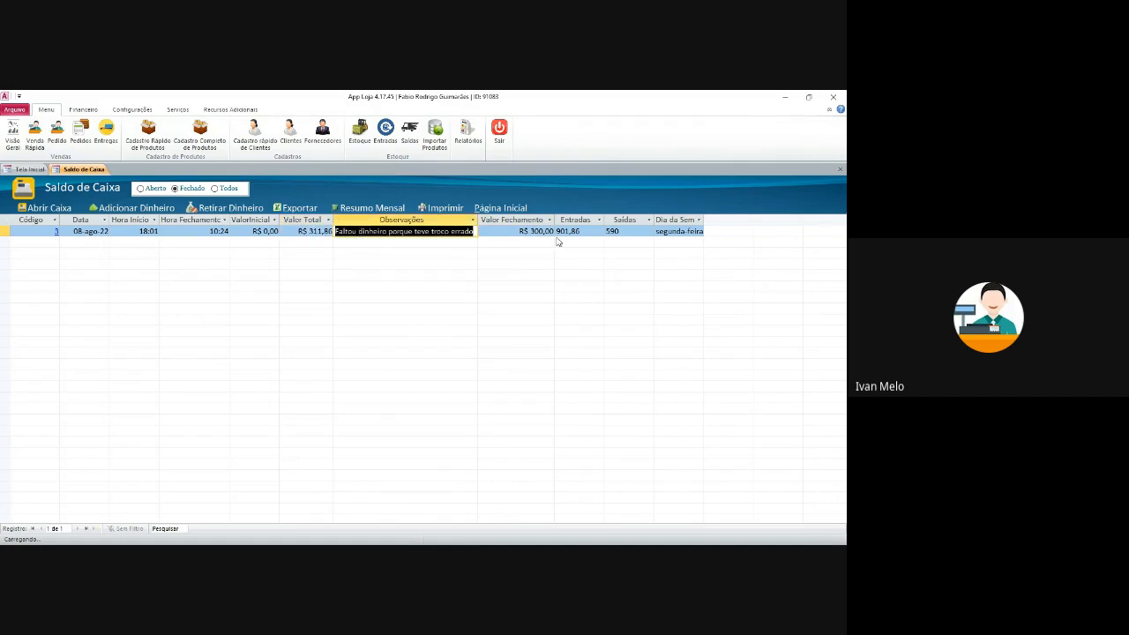
key(Tab)
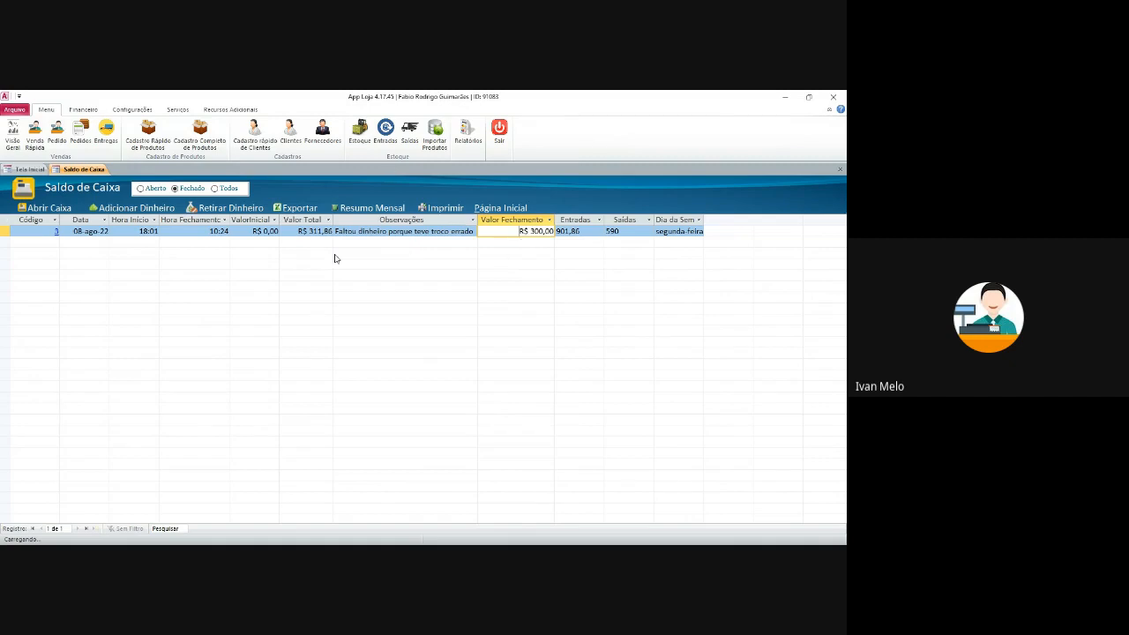
click(76, 231)
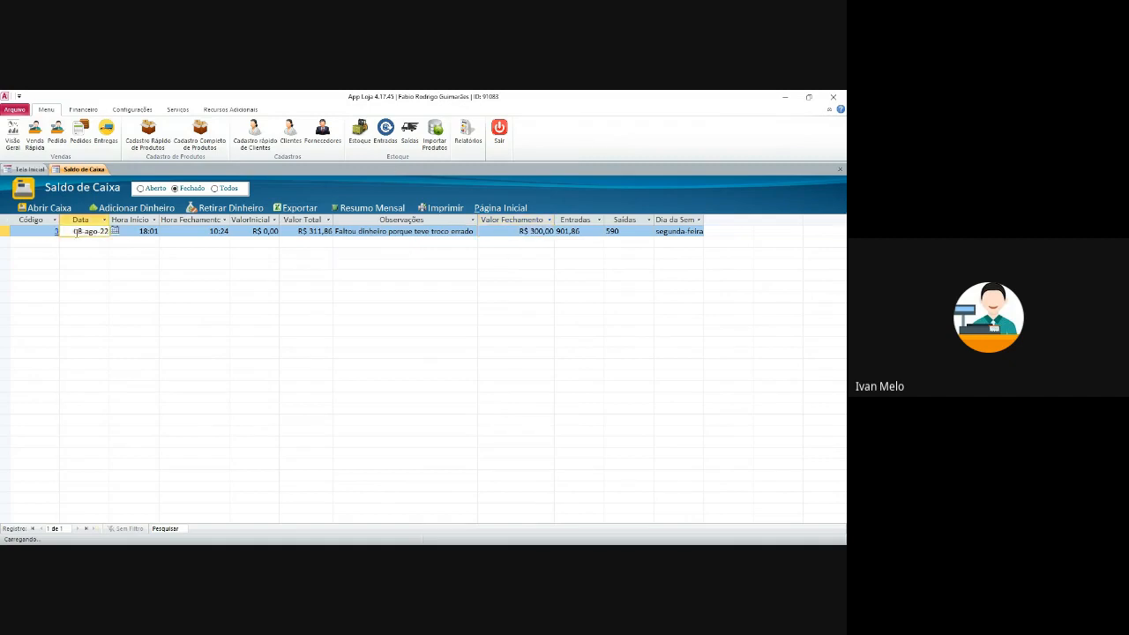
- Open register 3's details and its Resumo closing summary
click(126, 231)
click(55, 232)
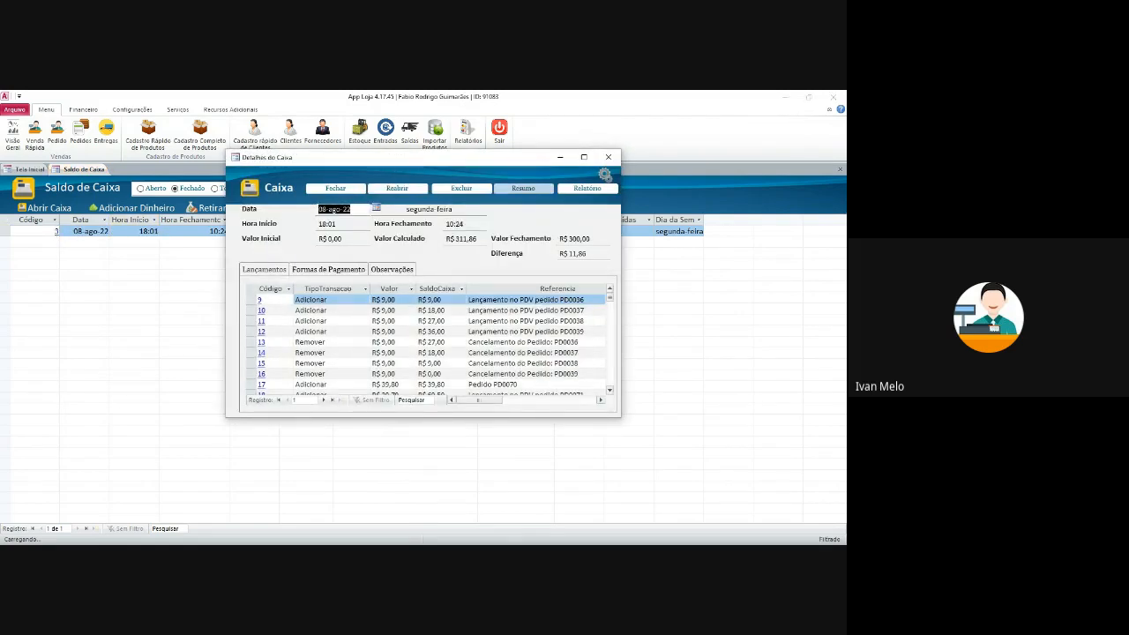
click(524, 188)
scroll(215, 285, down, 15)
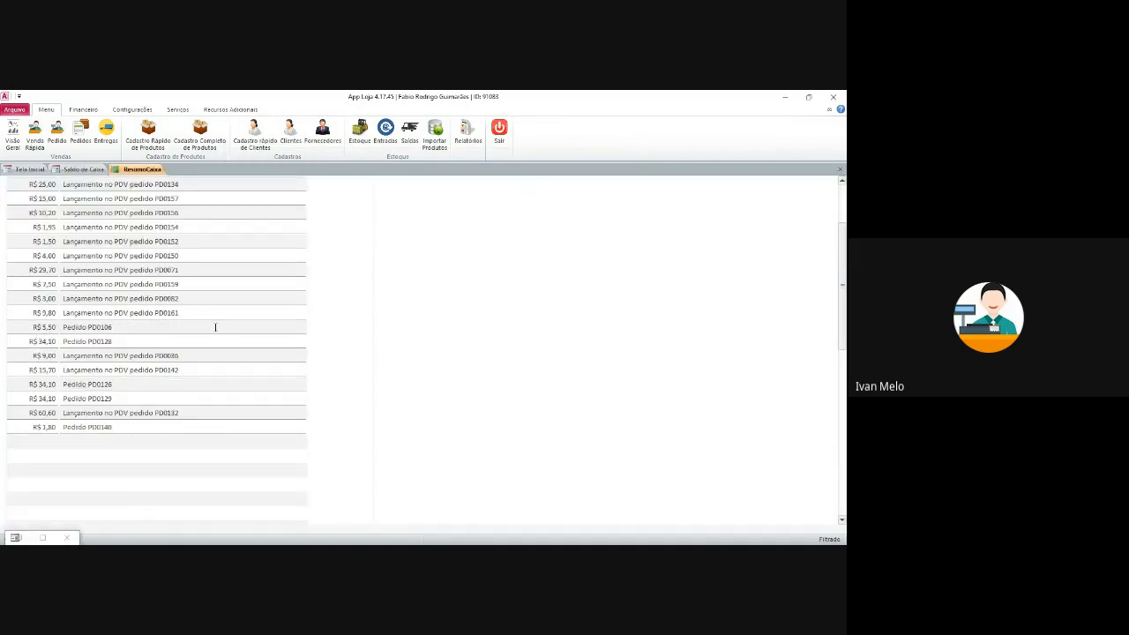
scroll(216, 353, up, 15)
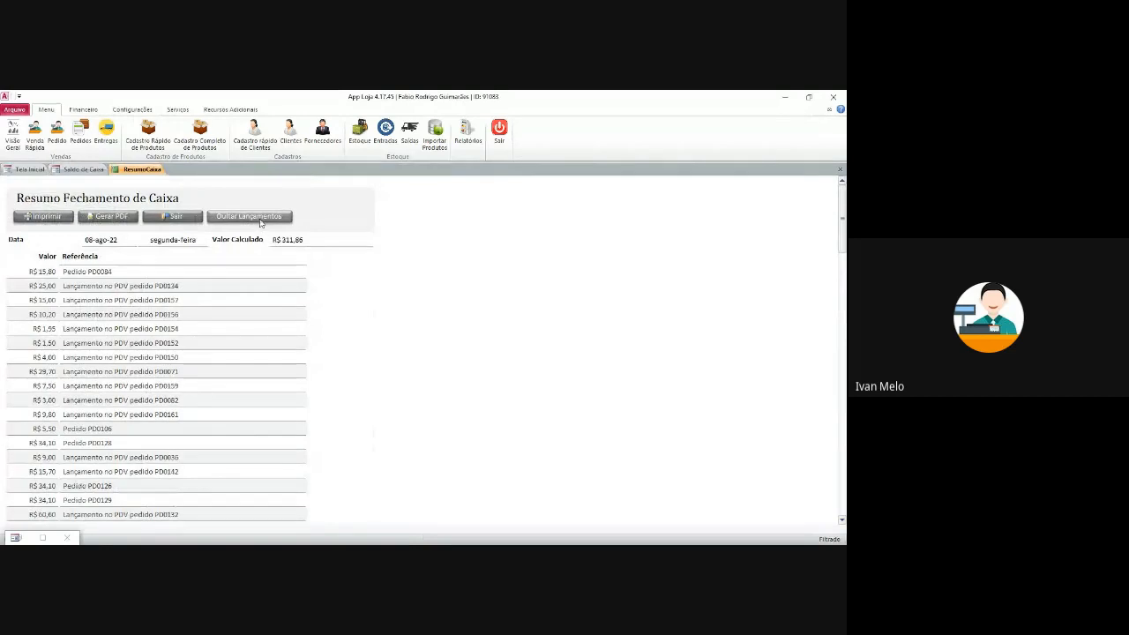
- Hide the entries to show payment-method totals, and cancel a Gerar PDF export
click(262, 218)
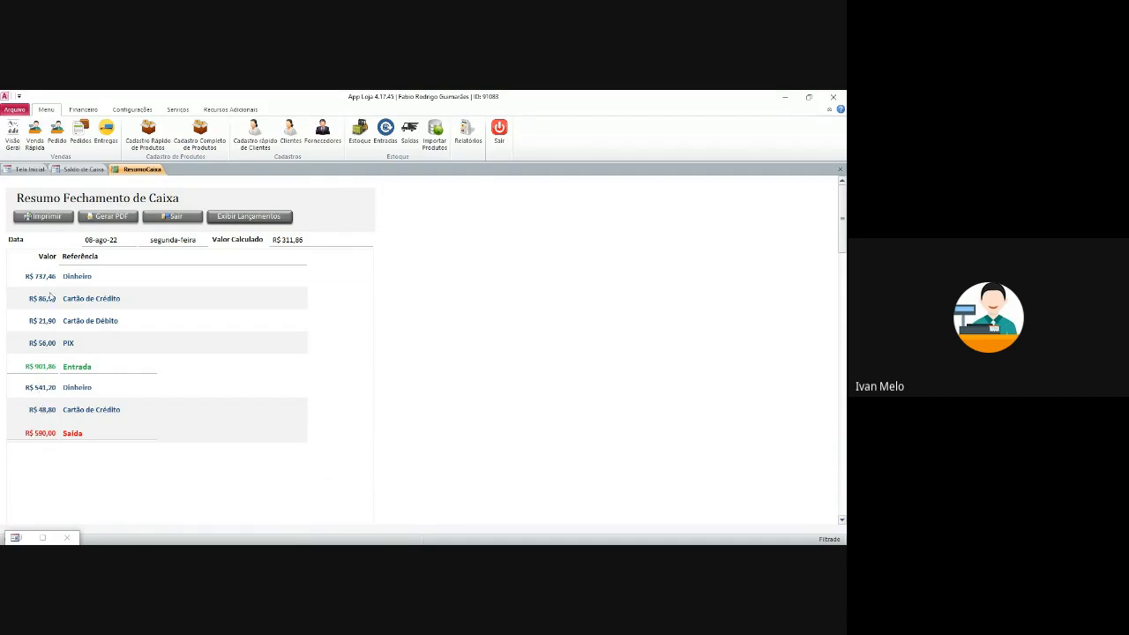
click(88, 276)
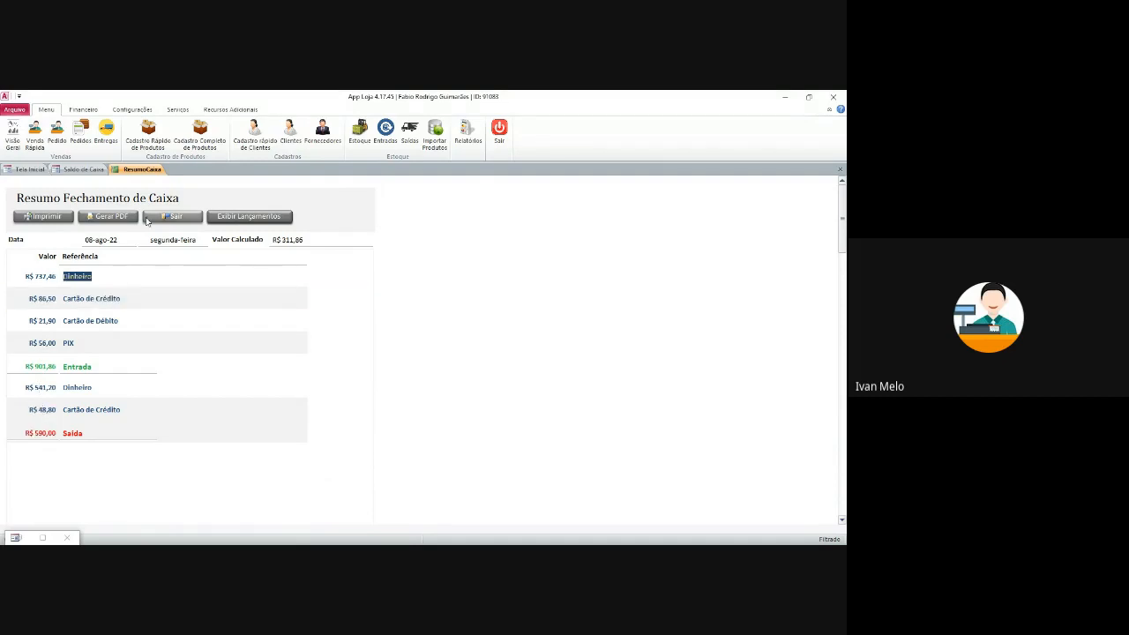
click(113, 217)
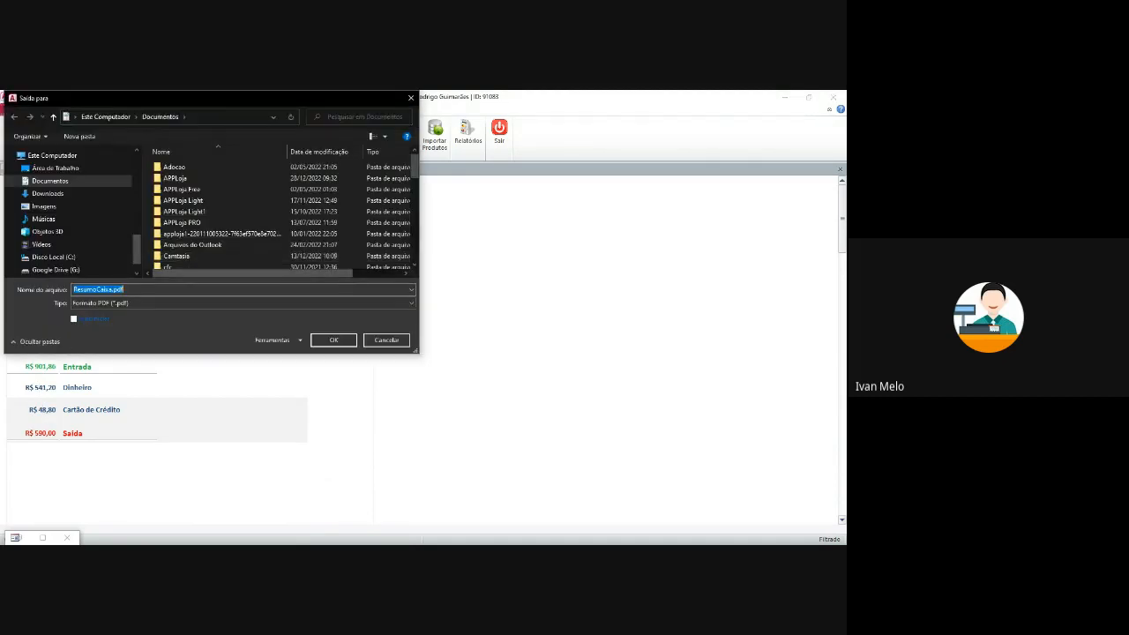
click(382, 339)
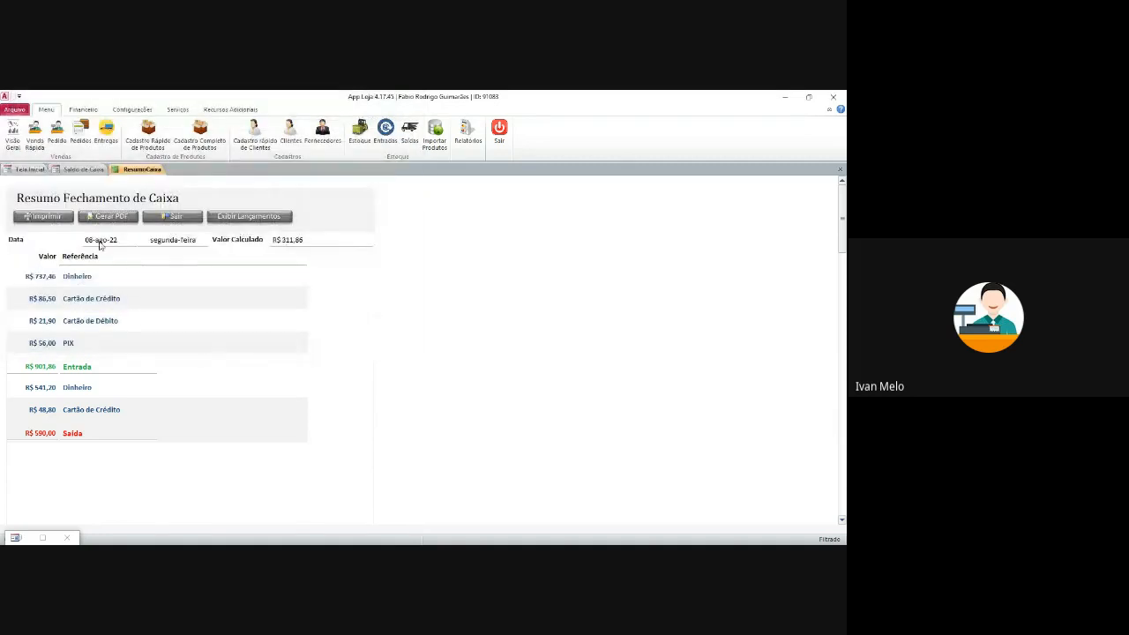
- Close the summary and scroll through the full register report
click(172, 216)
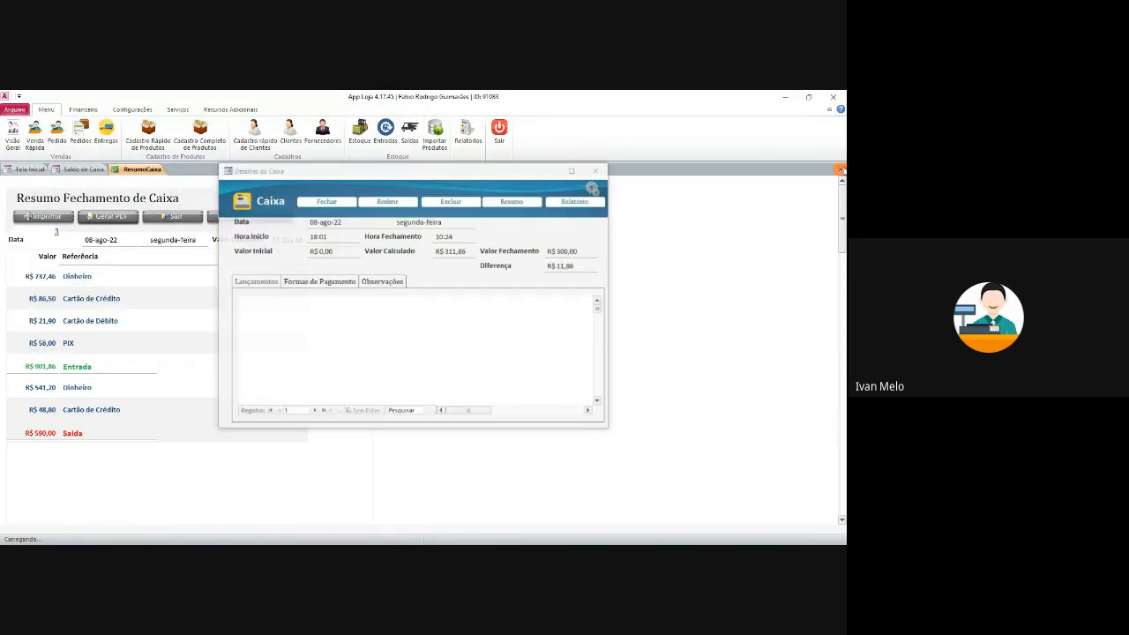
click(587, 188)
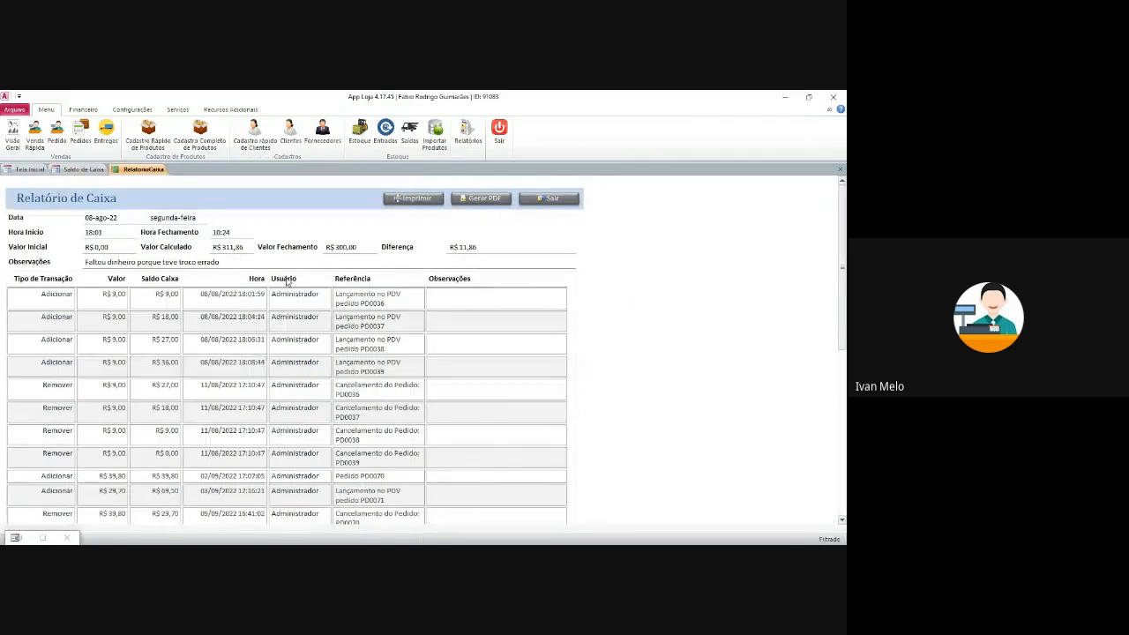
scroll(272, 339, down, 10)
drag(844, 337, 844, 212)
click(549, 200)
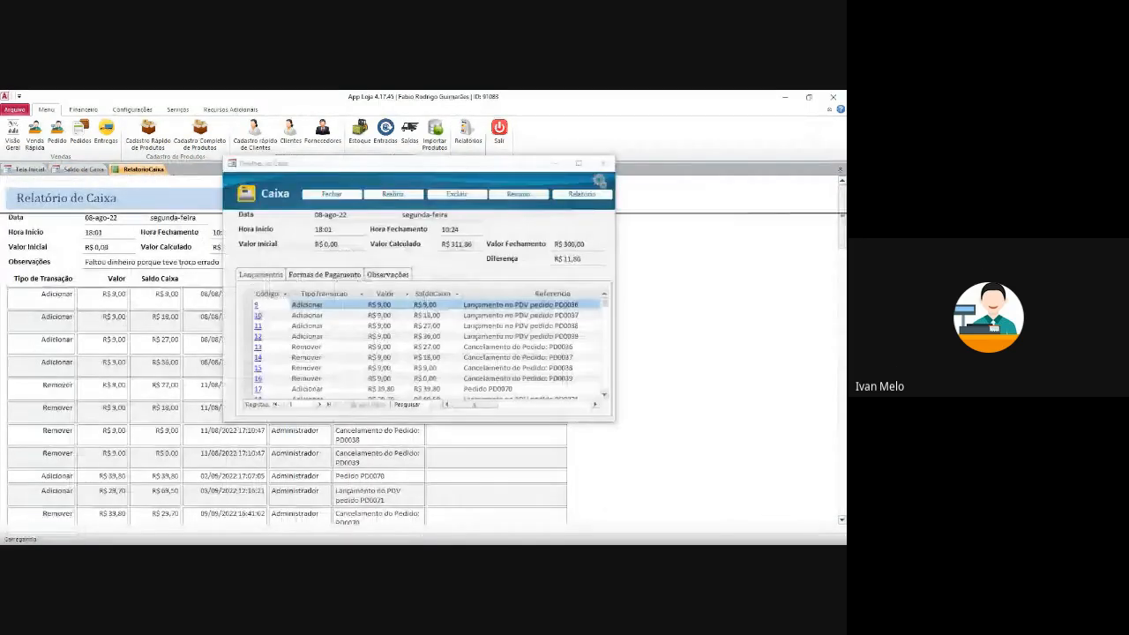
- Set the report format to Bobina 80mm and view the closing summary again
click(524, 191)
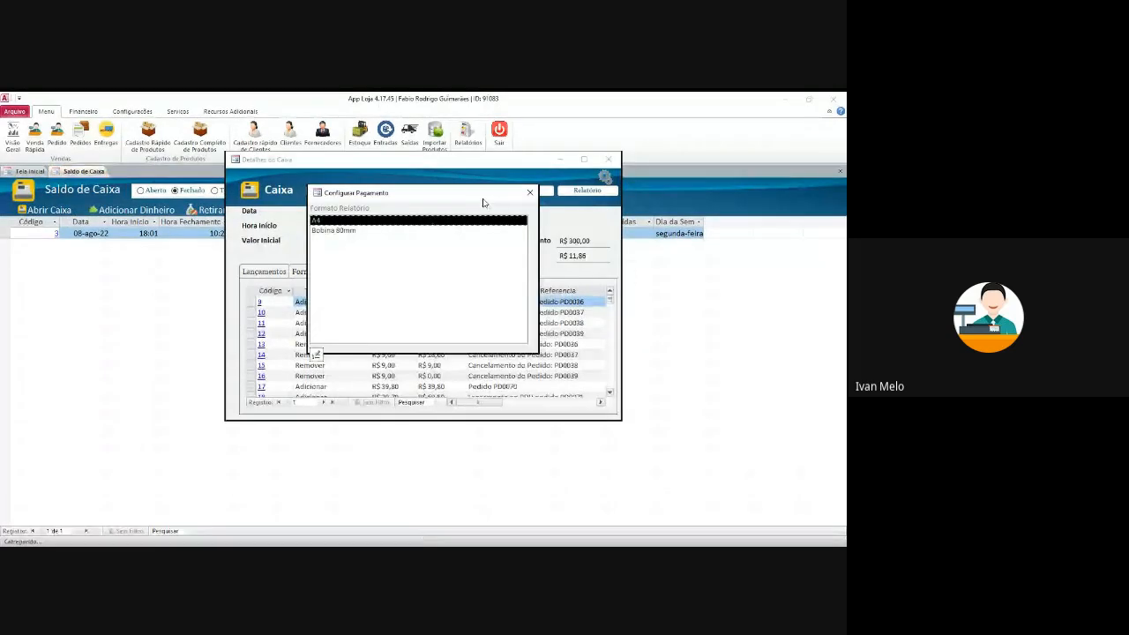
click(356, 231)
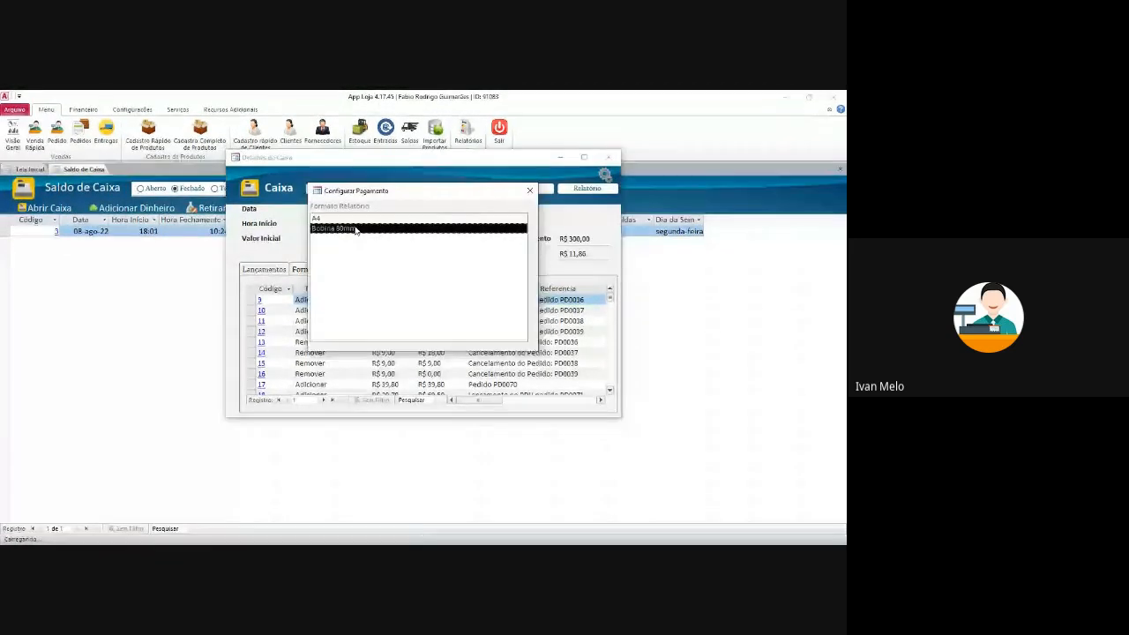
click(529, 191)
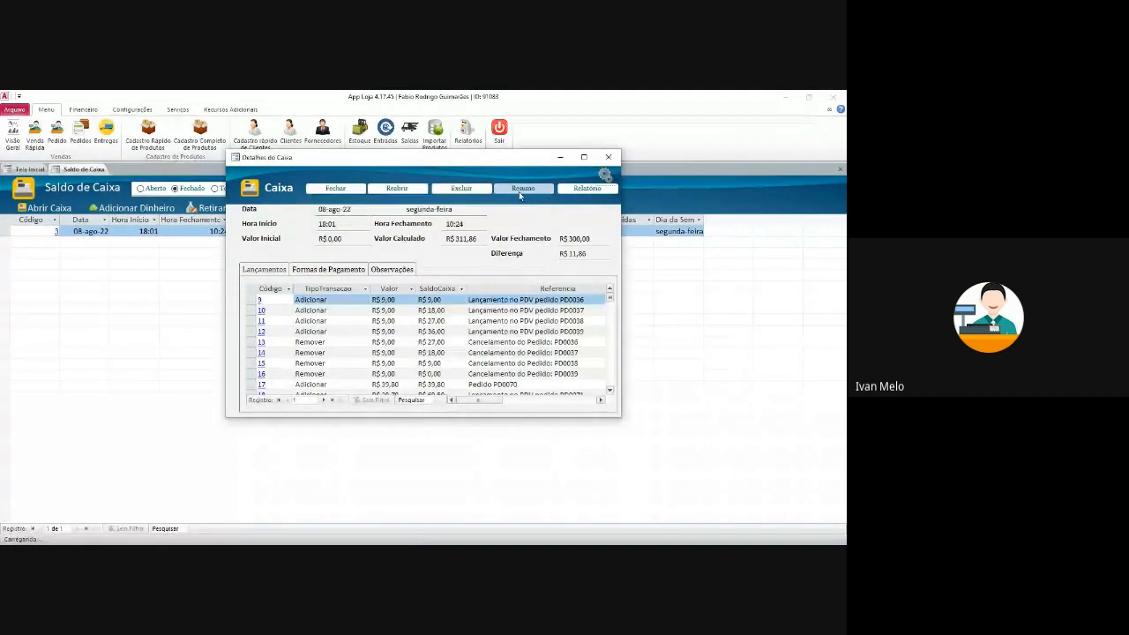
click(523, 189)
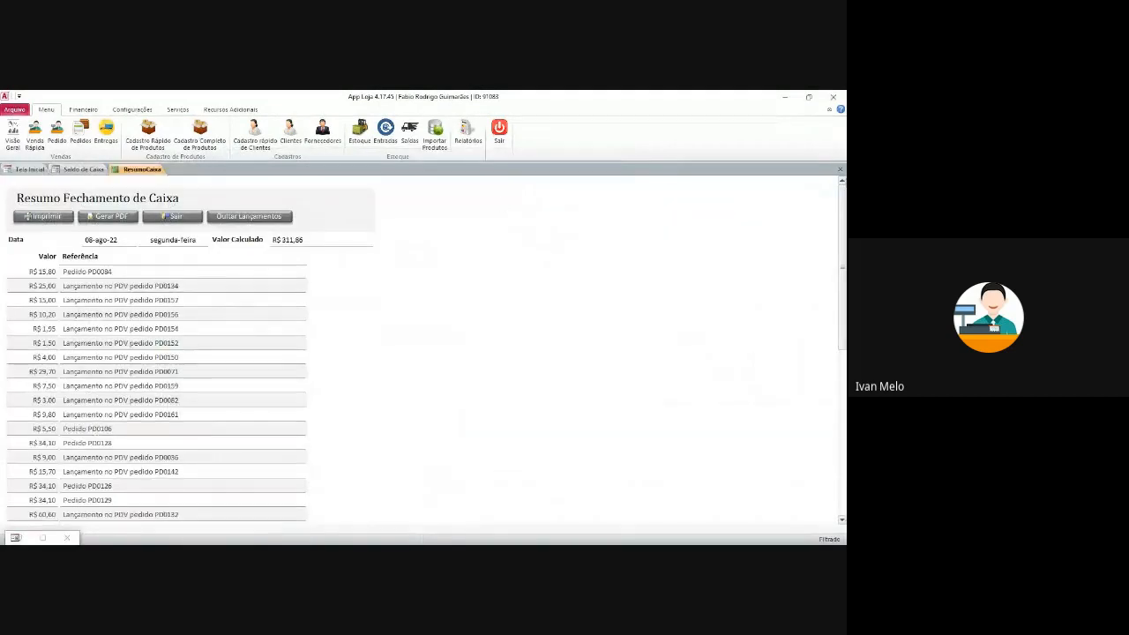
click(842, 169)
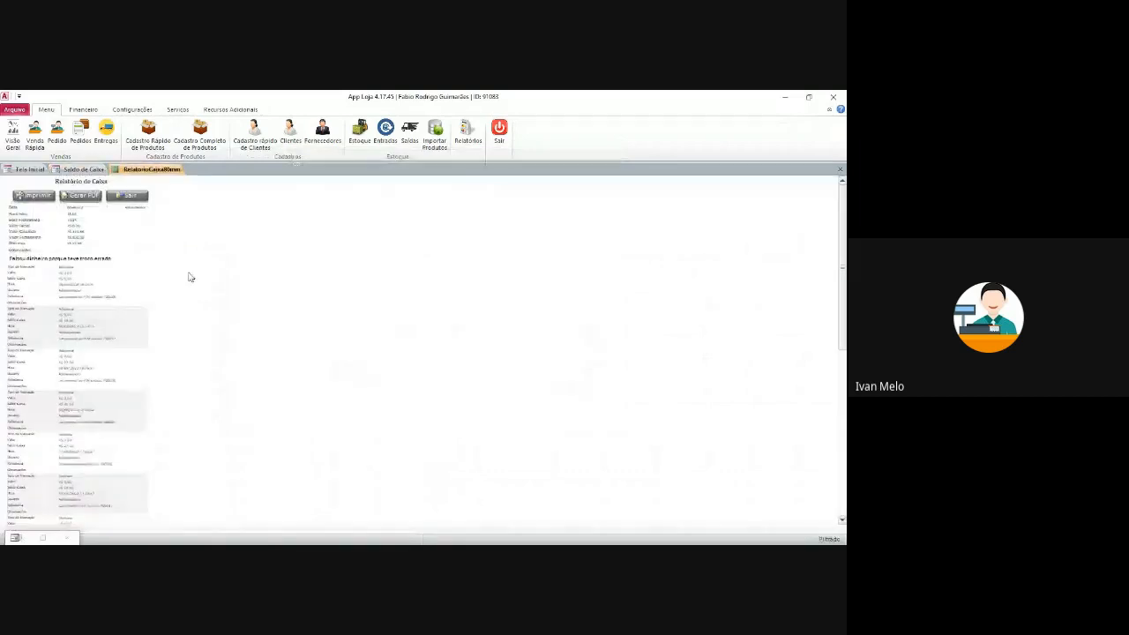
- Close the cash report, switch back to the first report format, and close the register details
scroll(111, 327, down, 10)
scroll(111, 330, up, 10)
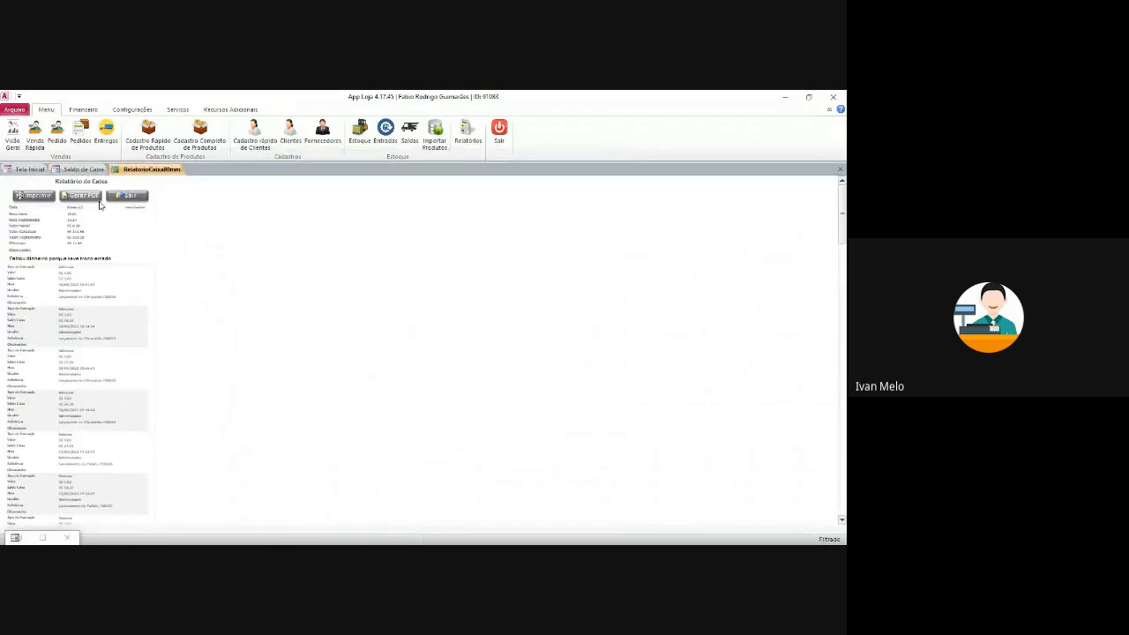
click(128, 195)
click(582, 189)
click(332, 217)
click(531, 191)
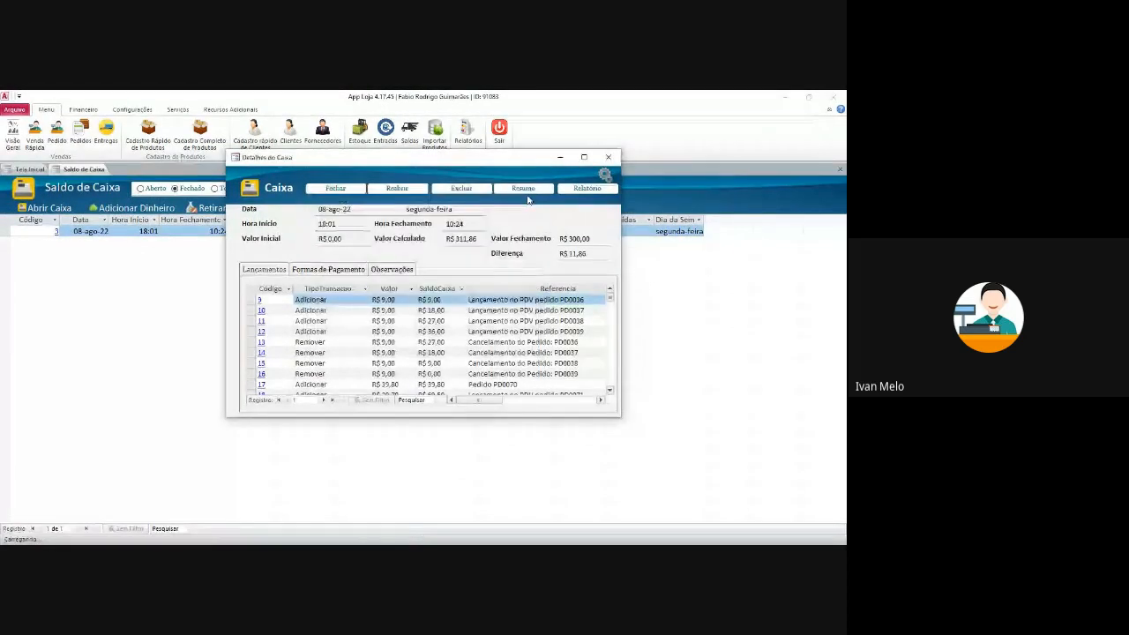
click(608, 157)
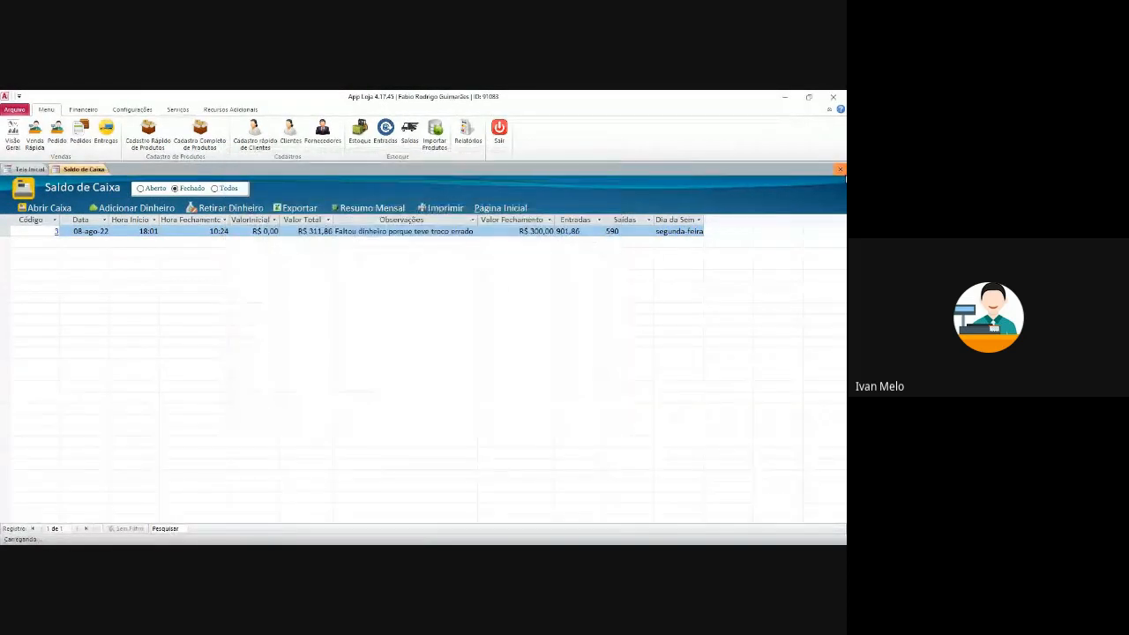
click(840, 168)
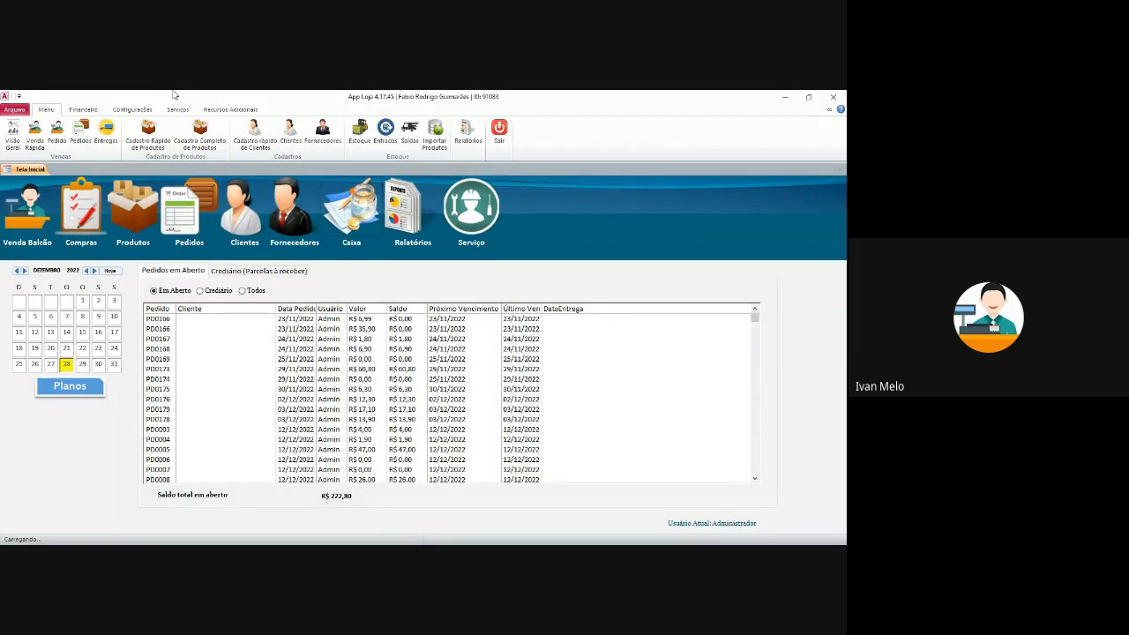
- Open Contas a Receber from Financeiro and compare the receivables' payment methods and Cartão de Débito/Dinheiro totals
click(83, 109)
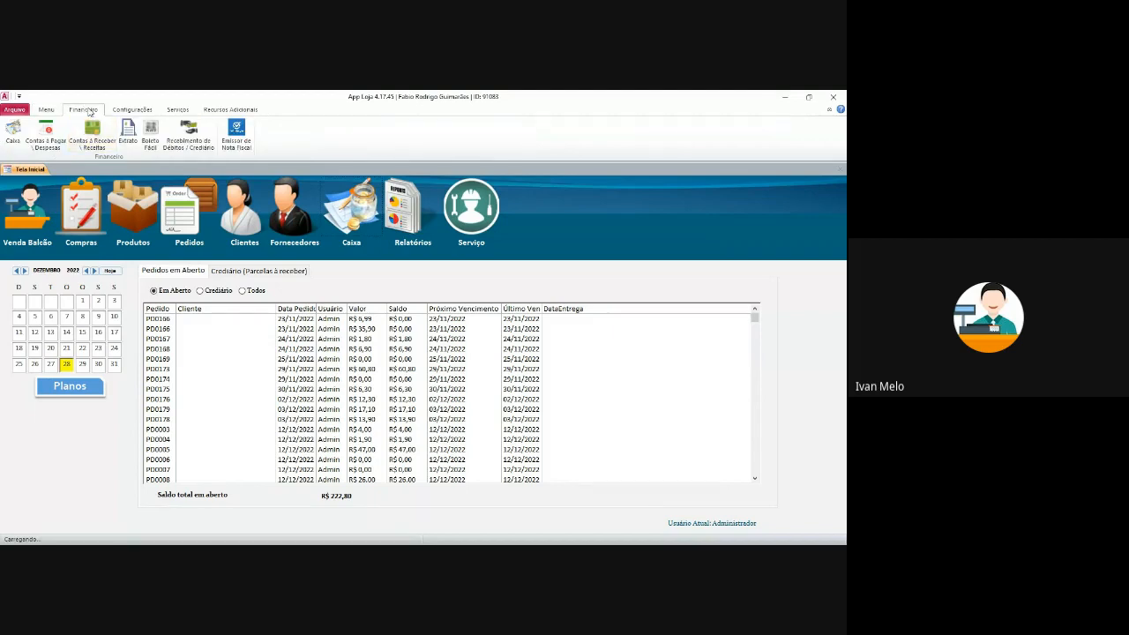
click(93, 137)
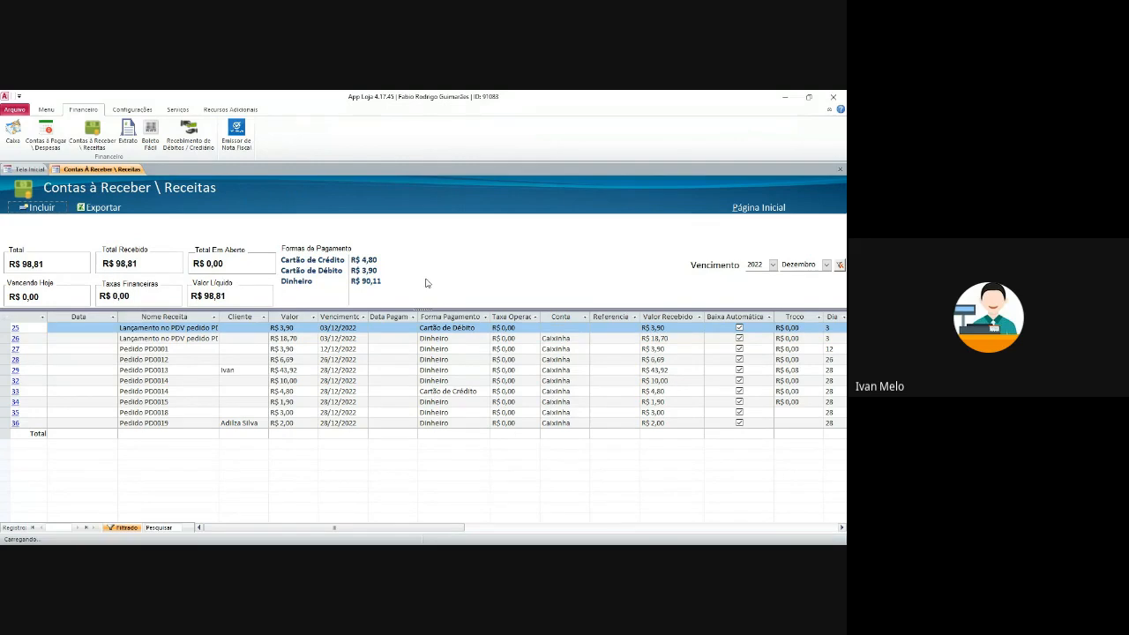
click(476, 328)
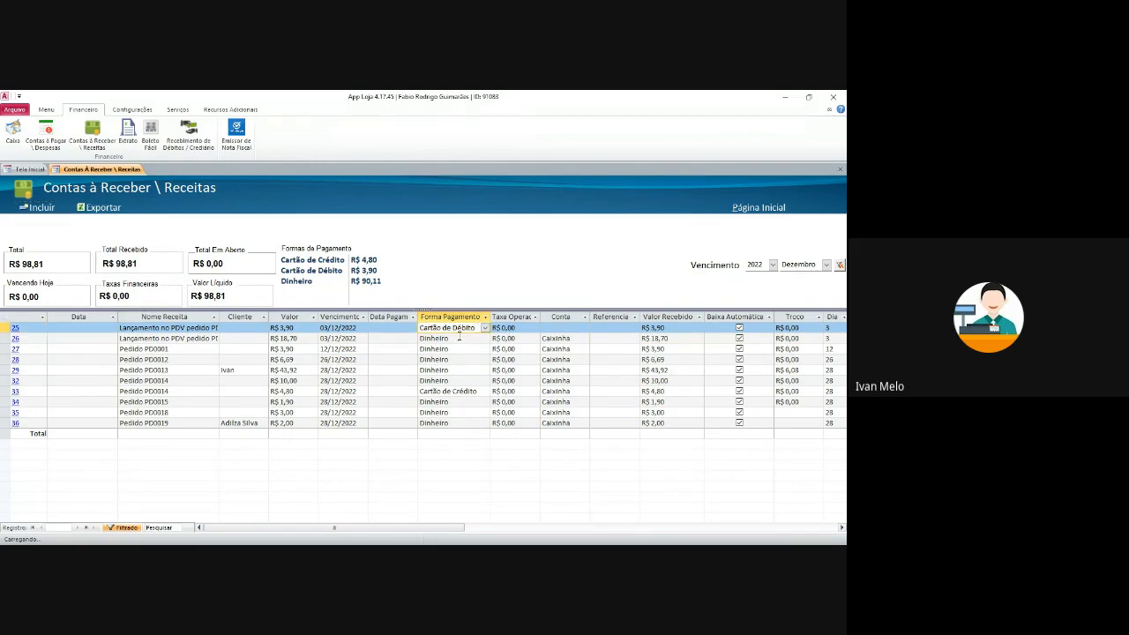
click(452, 342)
click(463, 330)
click(463, 338)
click(464, 350)
click(467, 385)
click(468, 391)
click(469, 423)
click(470, 328)
click(362, 270)
click(367, 281)
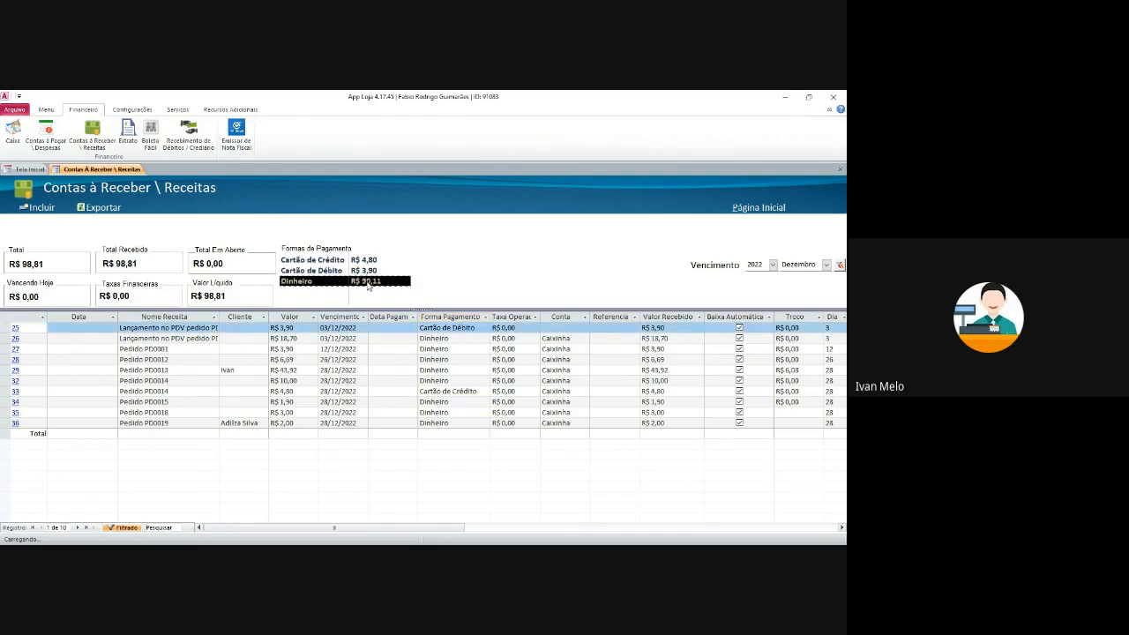
- Check the receivables' accounts, such as Caixinha, and their change values like R$ 0,08
click(579, 330)
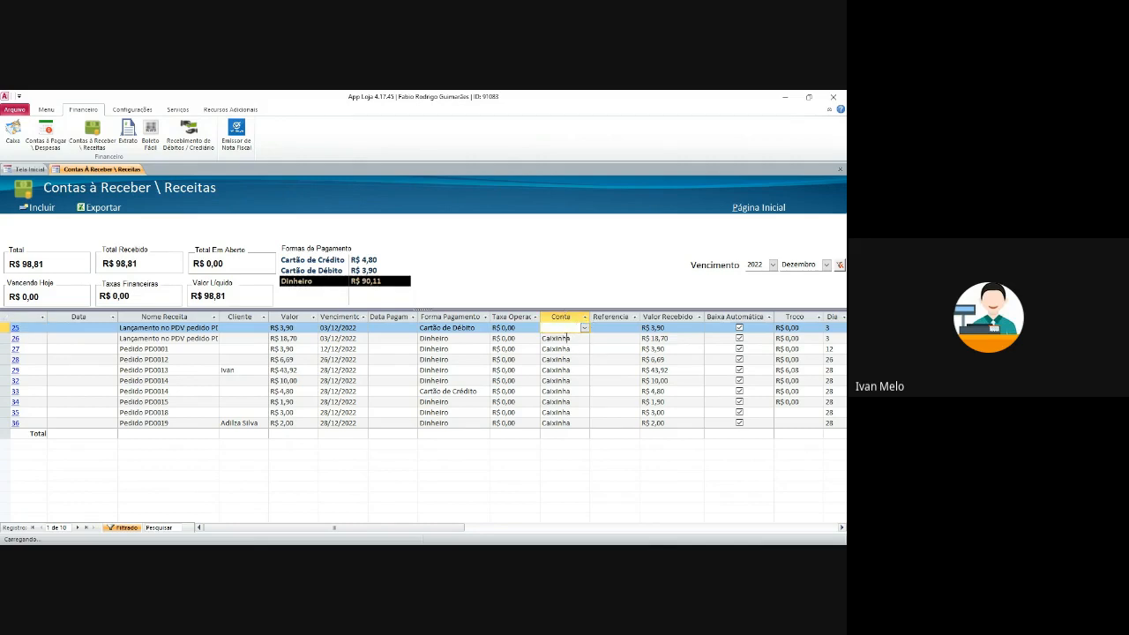
key(Down)
key(Down)
key(Down)
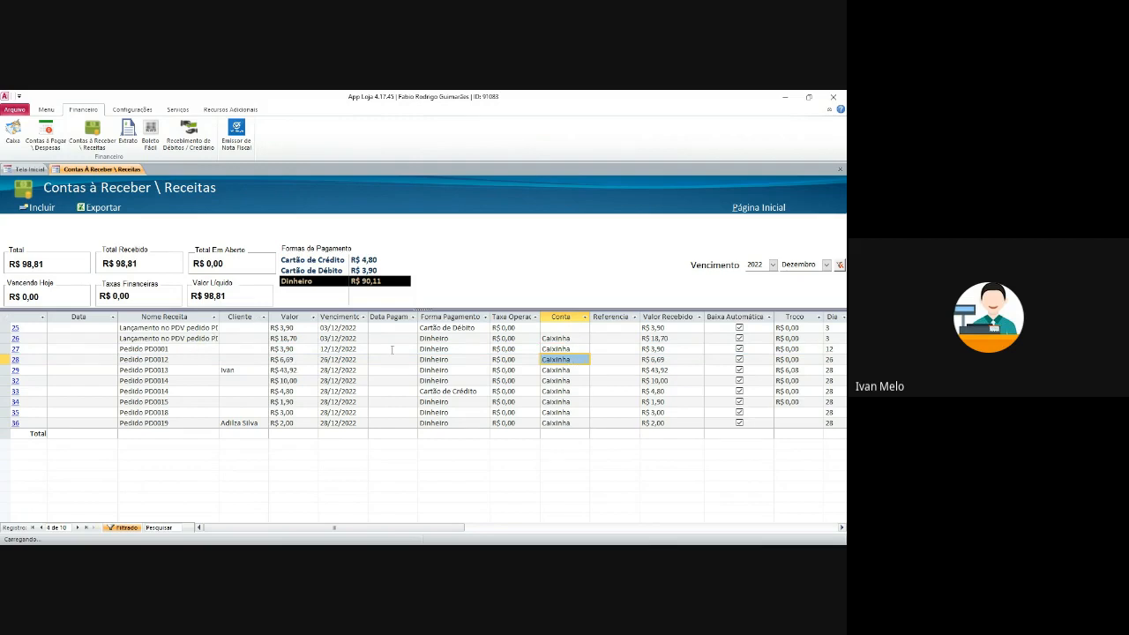
click(573, 349)
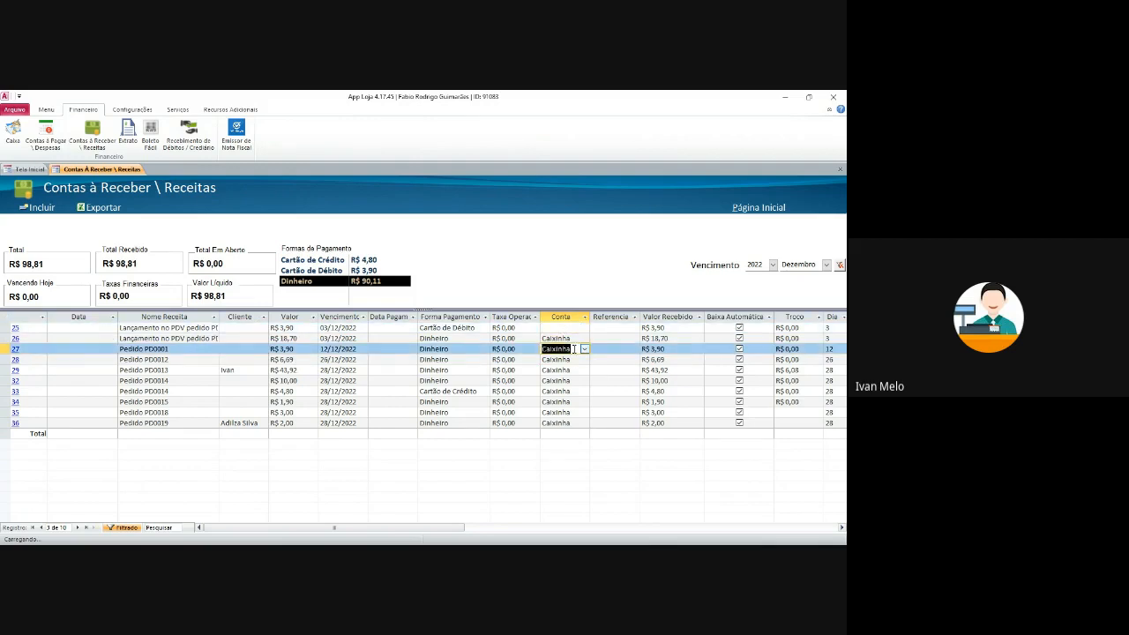
click(576, 362)
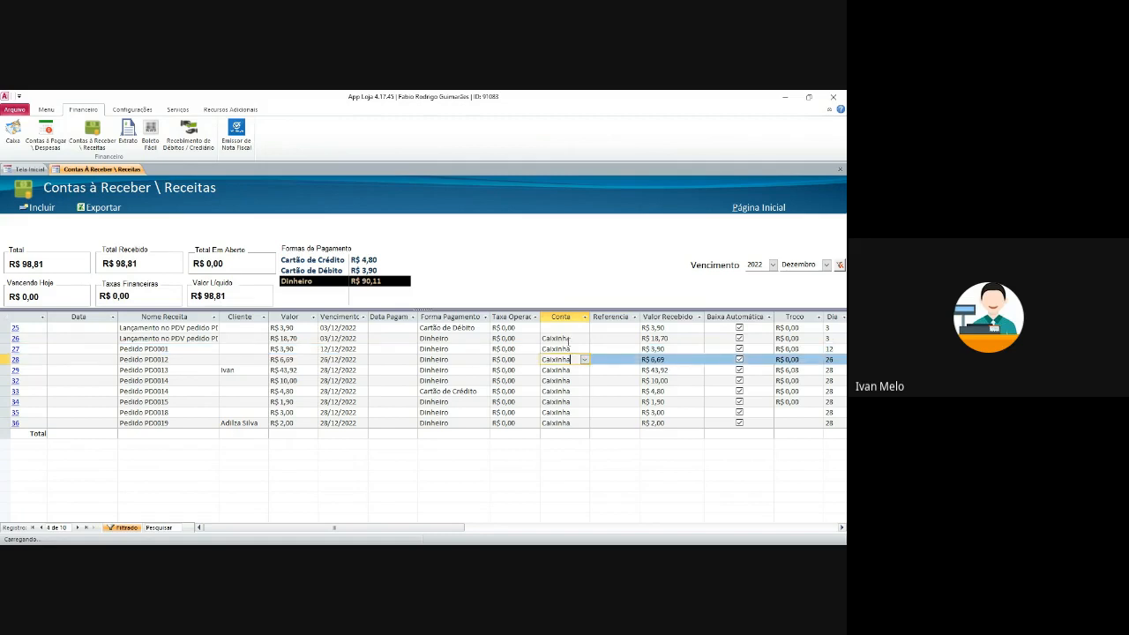
click(562, 372)
click(562, 390)
click(563, 403)
click(565, 423)
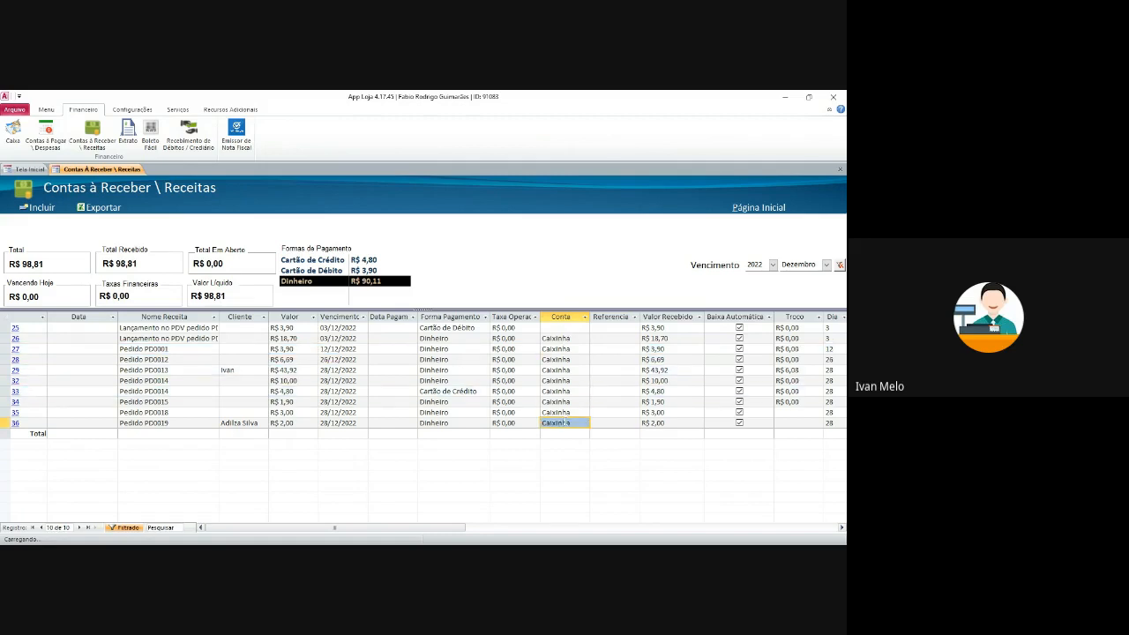
click(792, 328)
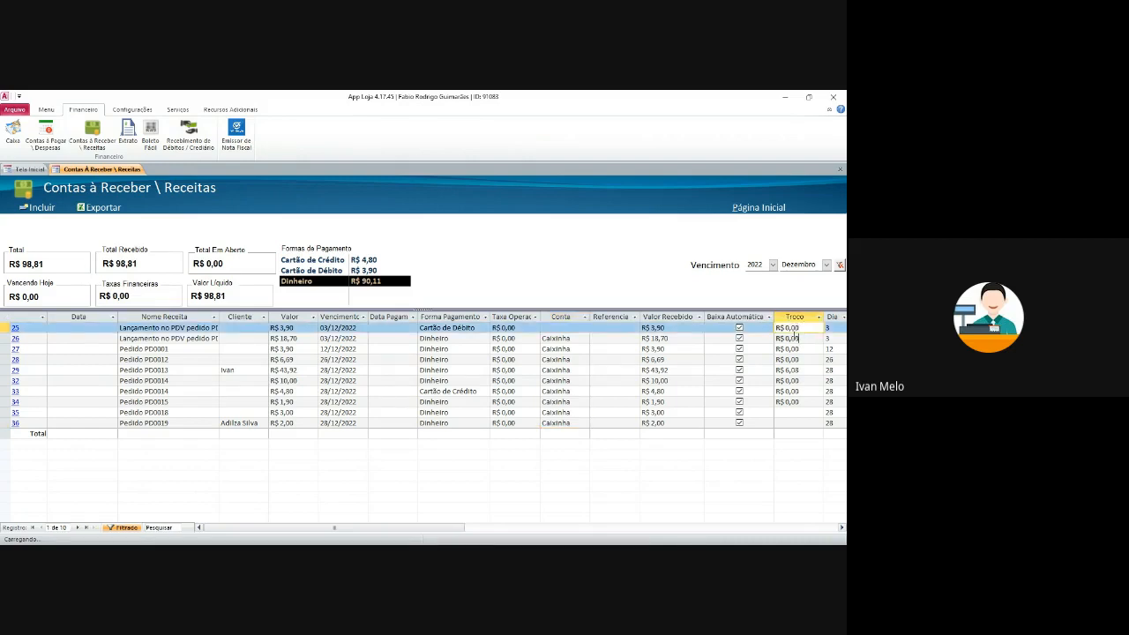
key(Down)
click(799, 369)
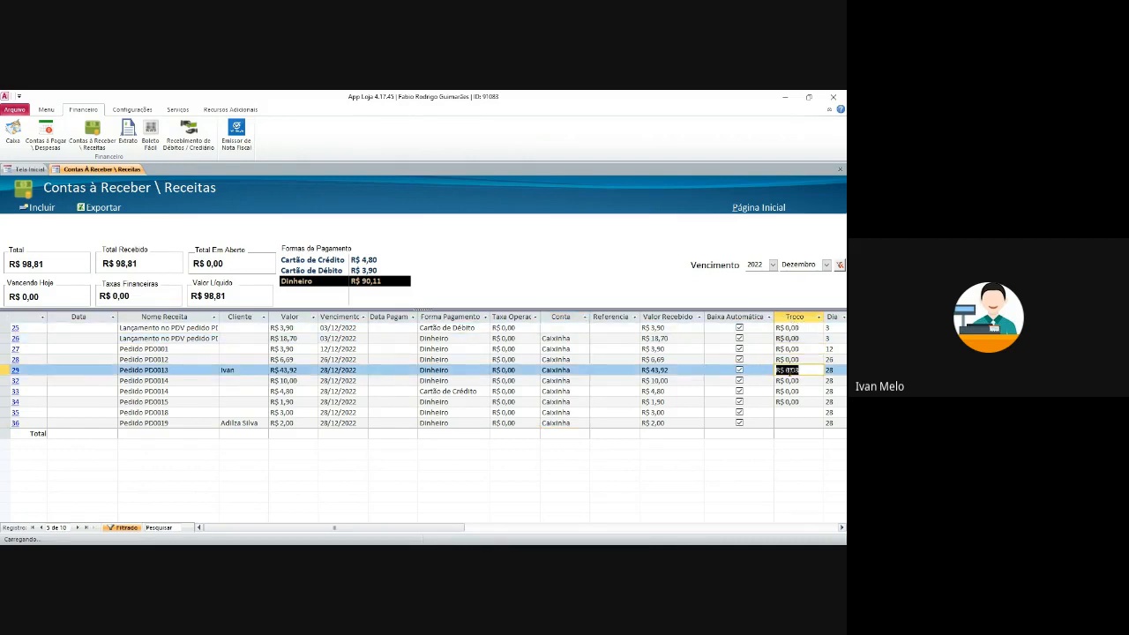
click(797, 389)
key(Up)
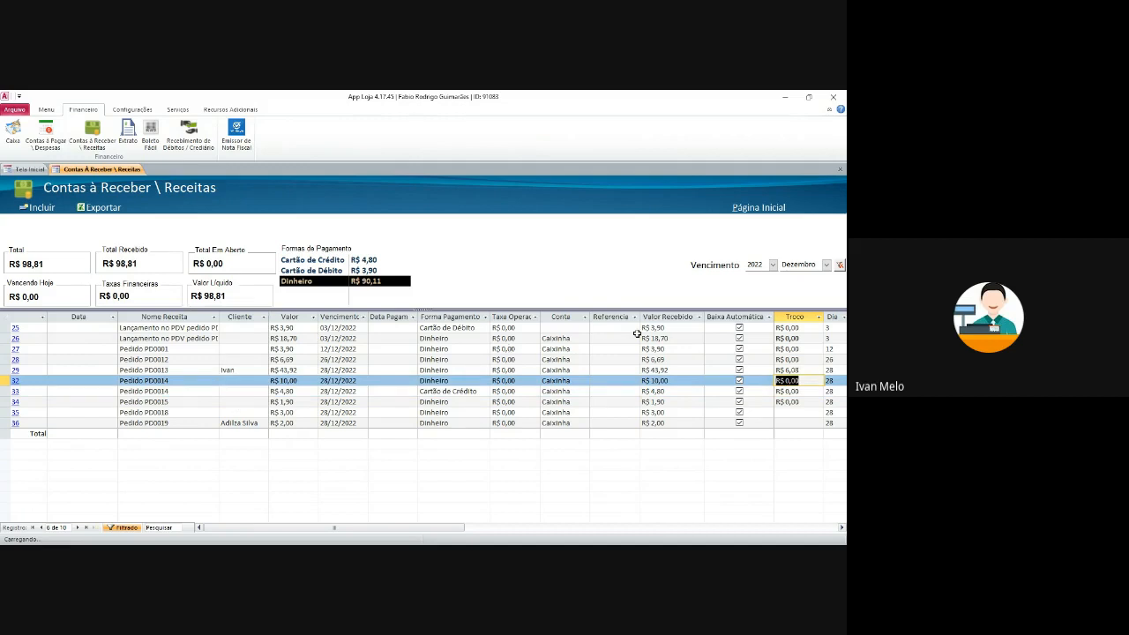
- Inspect row 25's due date, operator fee, amount received and payment method, then open its Dados da Conta
click(367, 329)
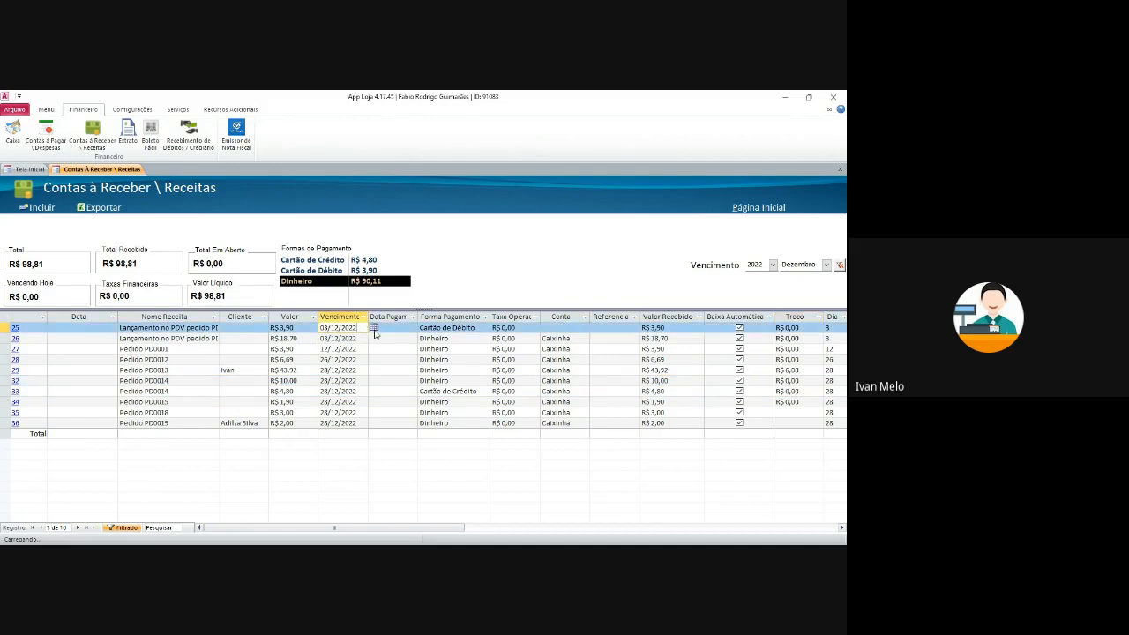
key(Tab)
key(Tab)
key(Tab)
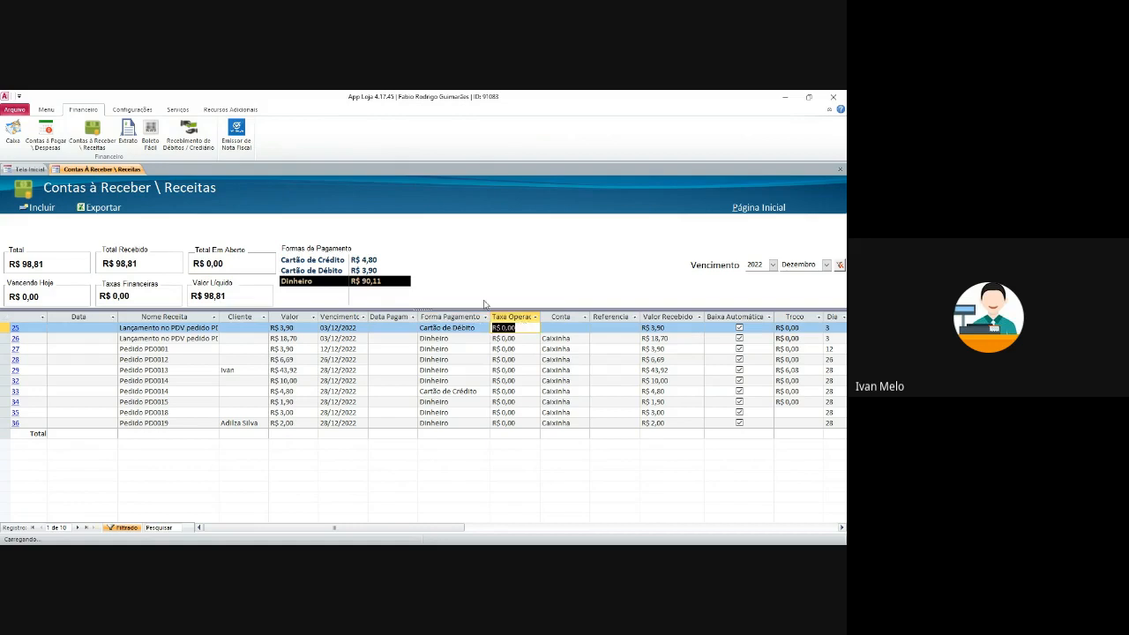
drag(394, 527, 348, 536)
click(675, 328)
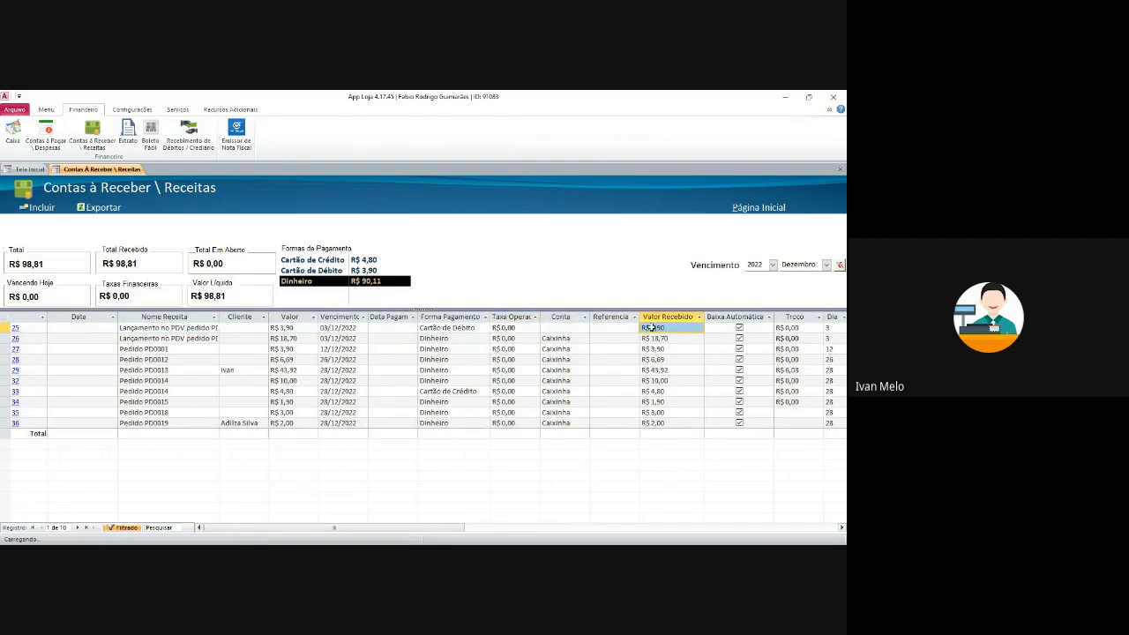
key(Down)
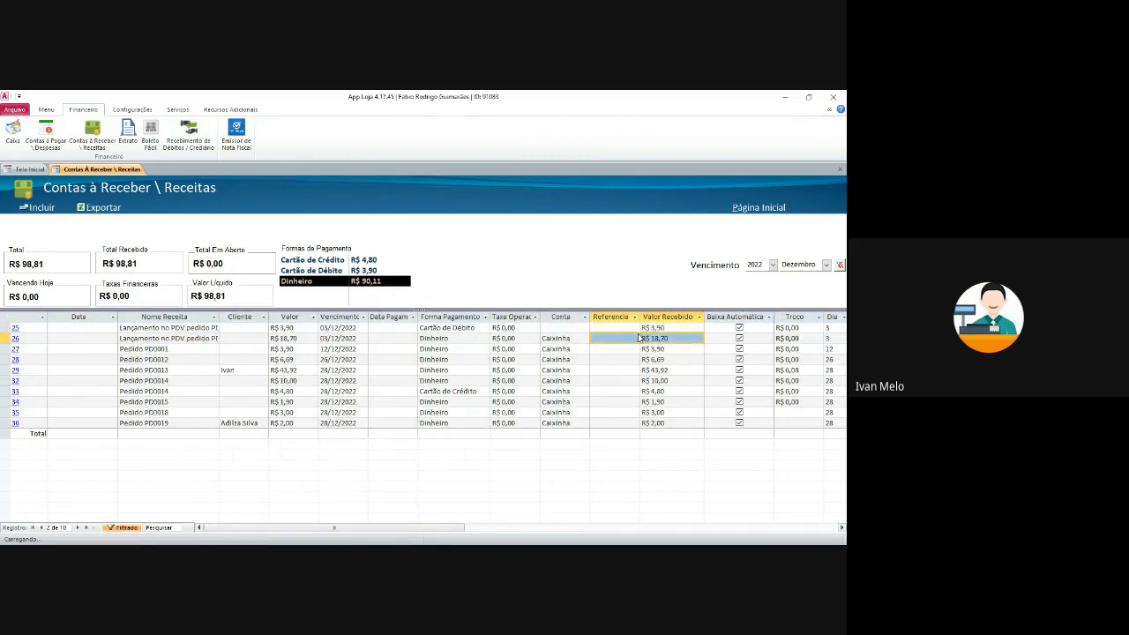
click(471, 329)
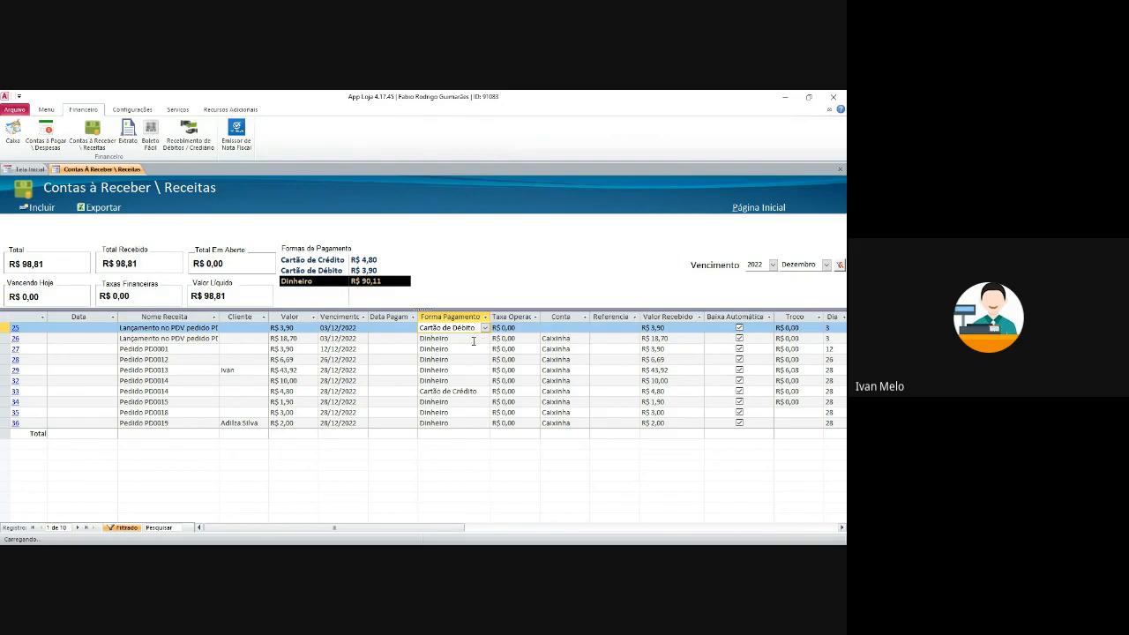
key(Down)
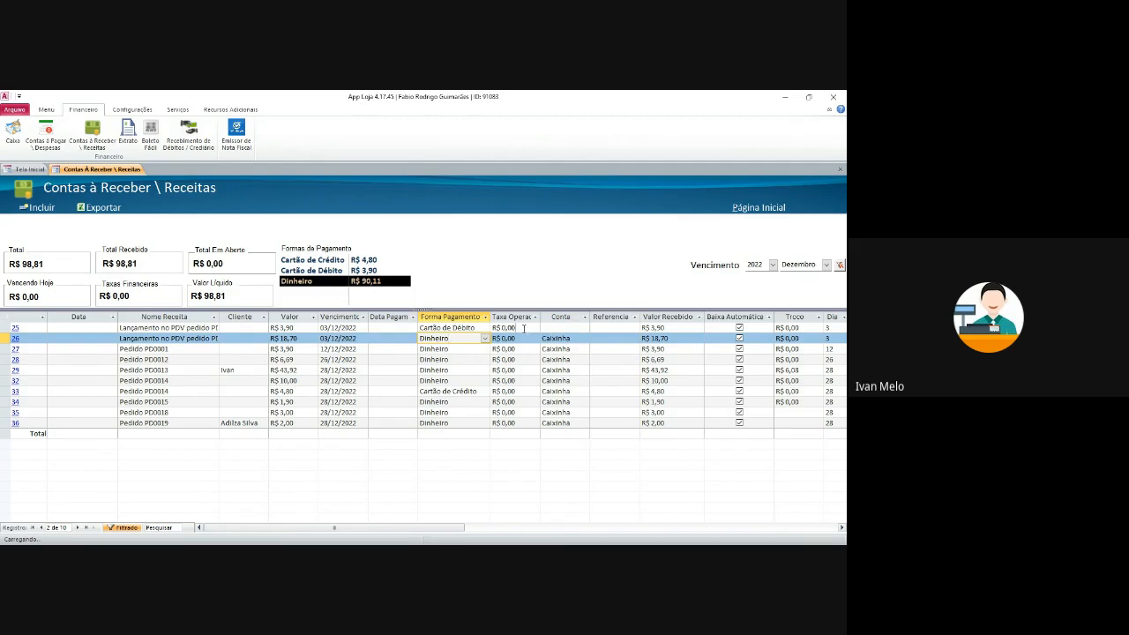
click(494, 328)
key(Left)
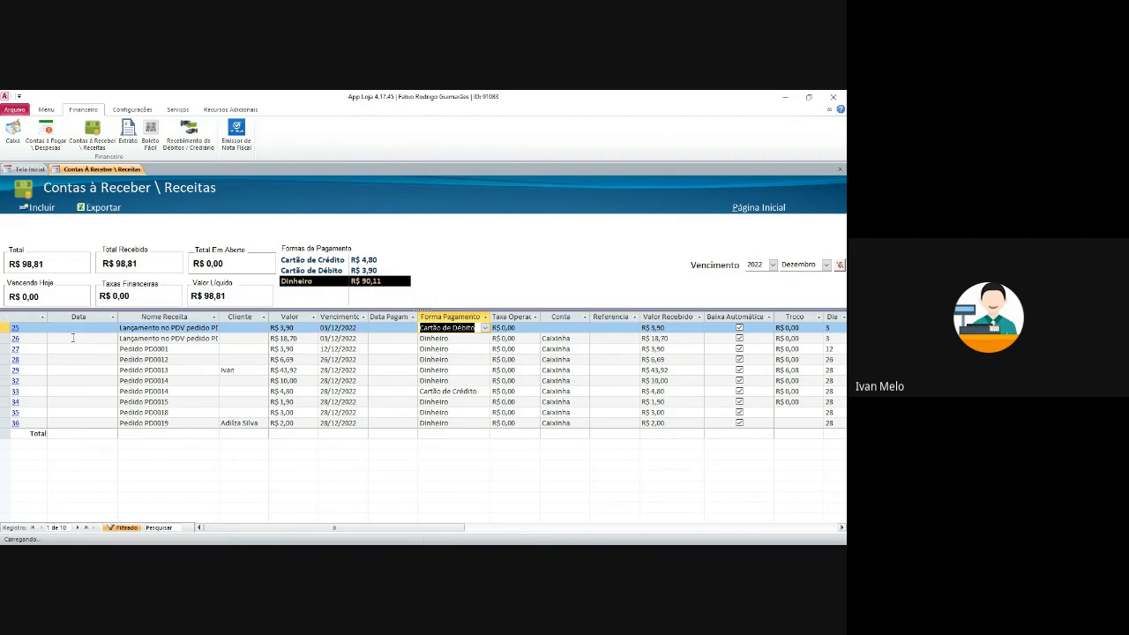
click(15, 327)
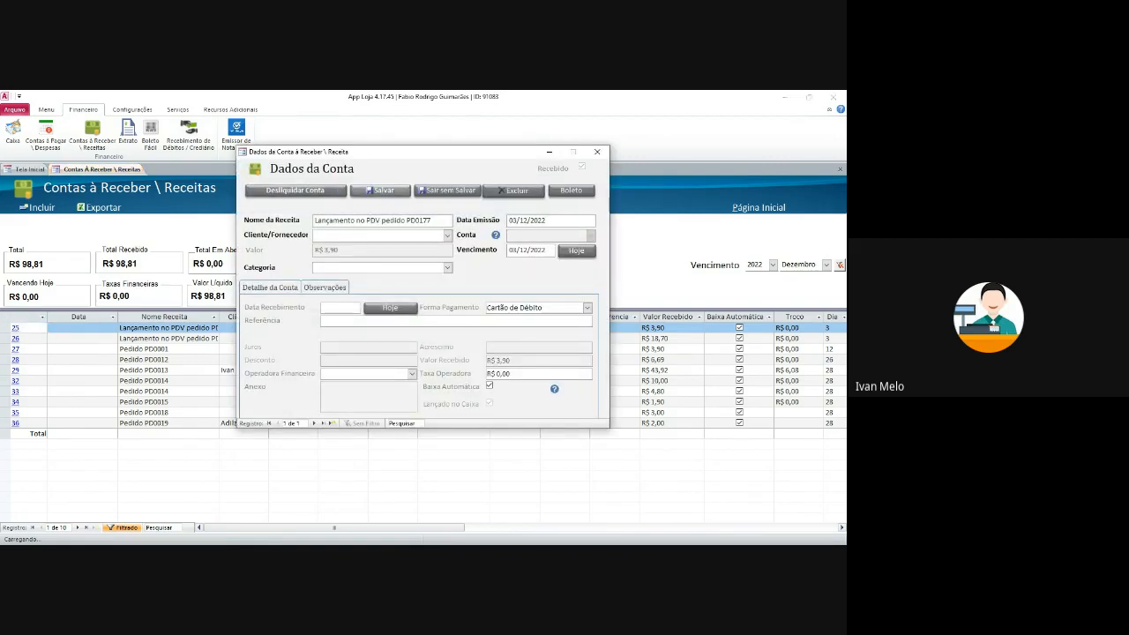
- Start a new receivable named 'Boleto' with Conta Mercado Pago
click(597, 151)
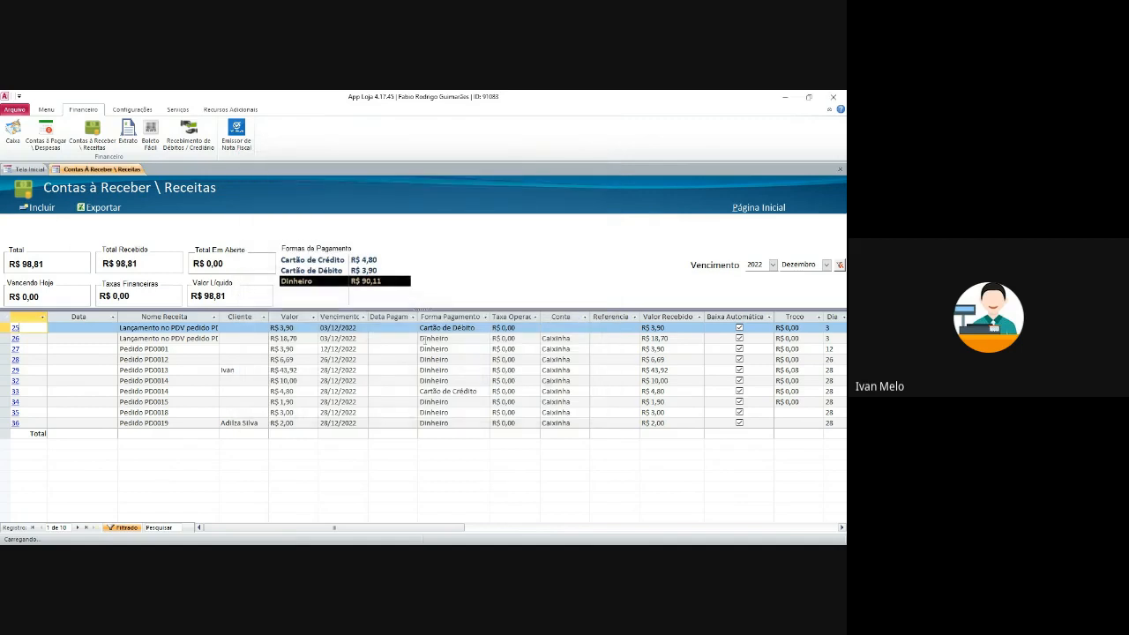
click(37, 207)
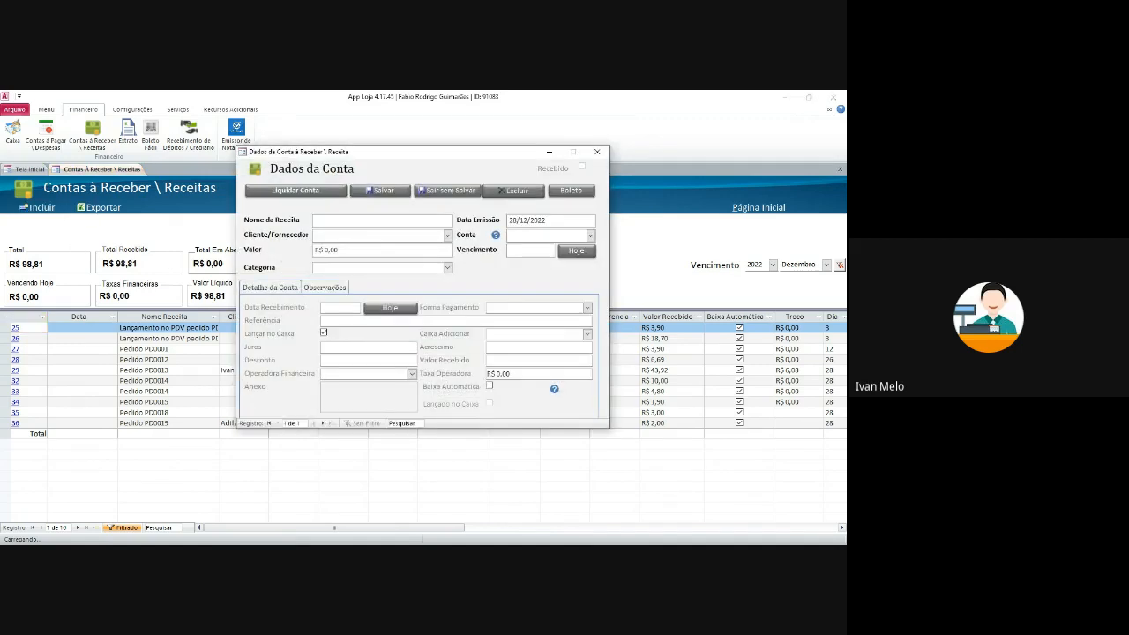
text(Boleto)
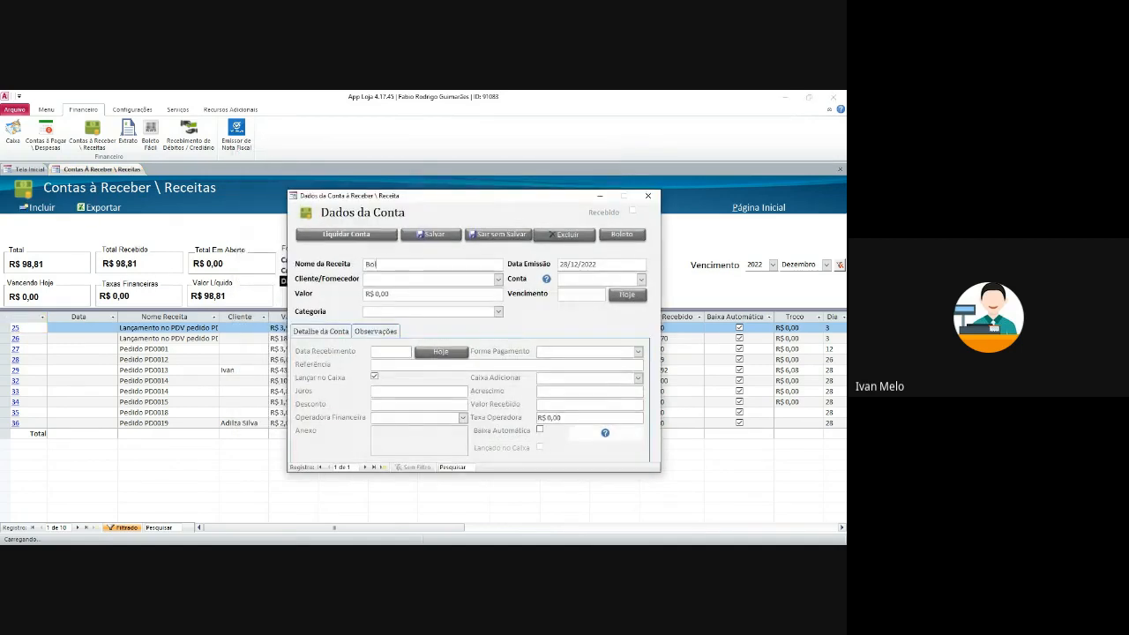
key(Tab)
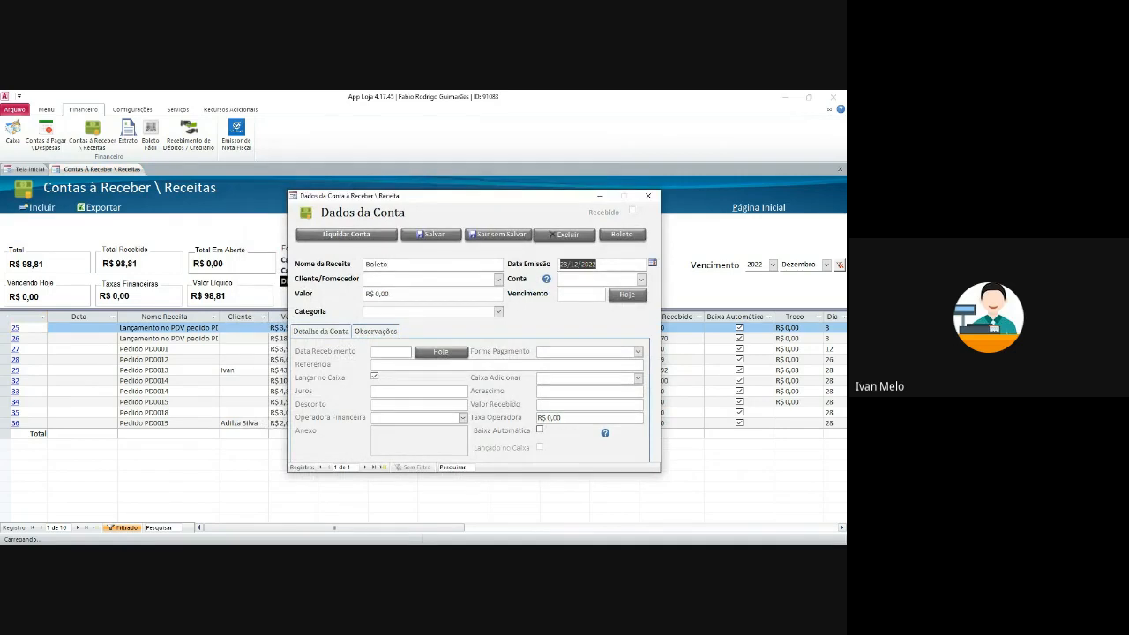
click(641, 278)
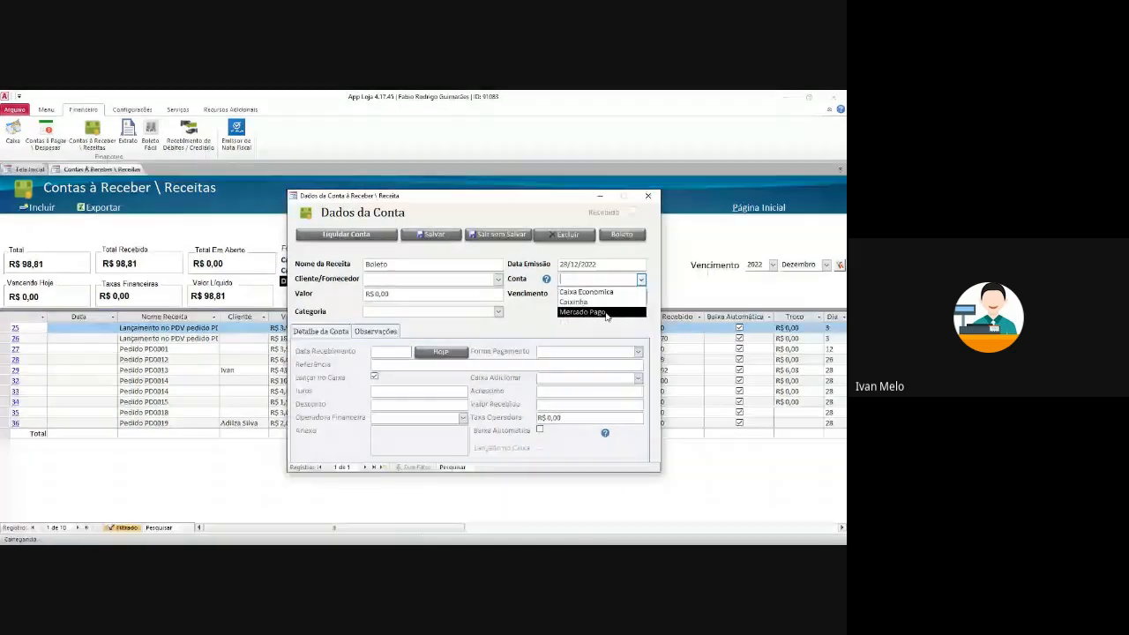
click(606, 316)
- Set the receivable's due date to 31/12/2022
click(571, 296)
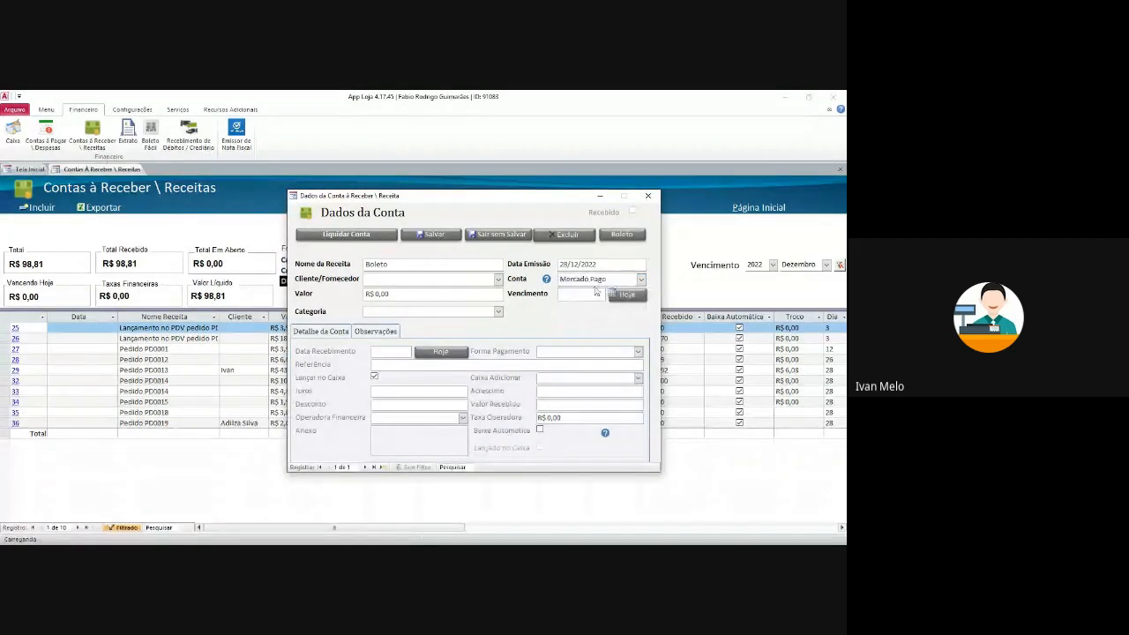
click(610, 296)
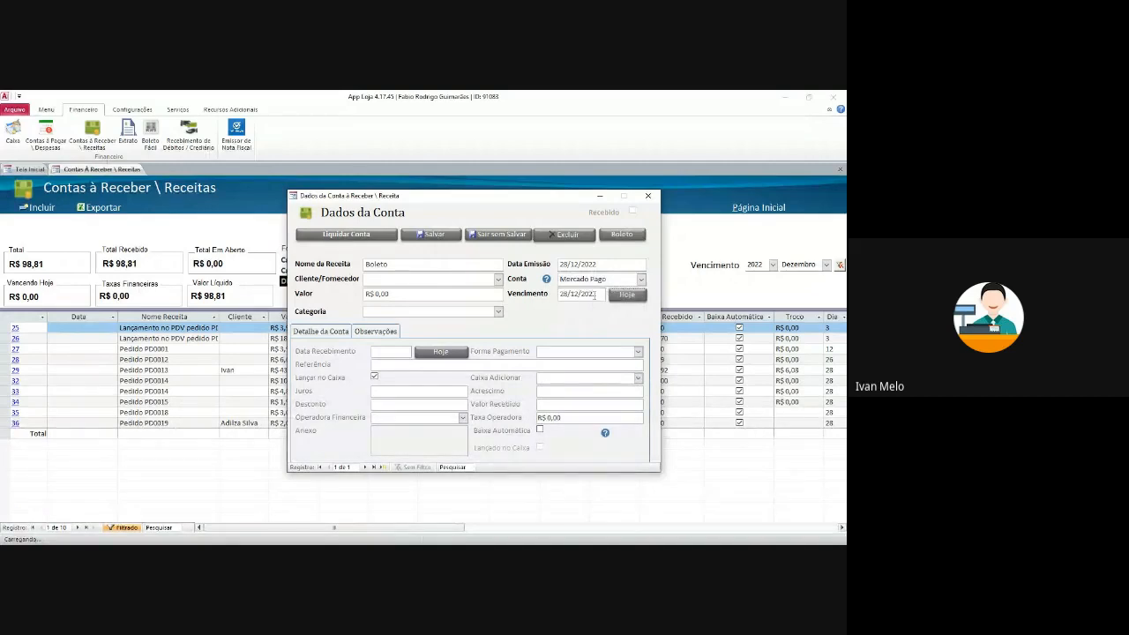
click(607, 296)
click(602, 366)
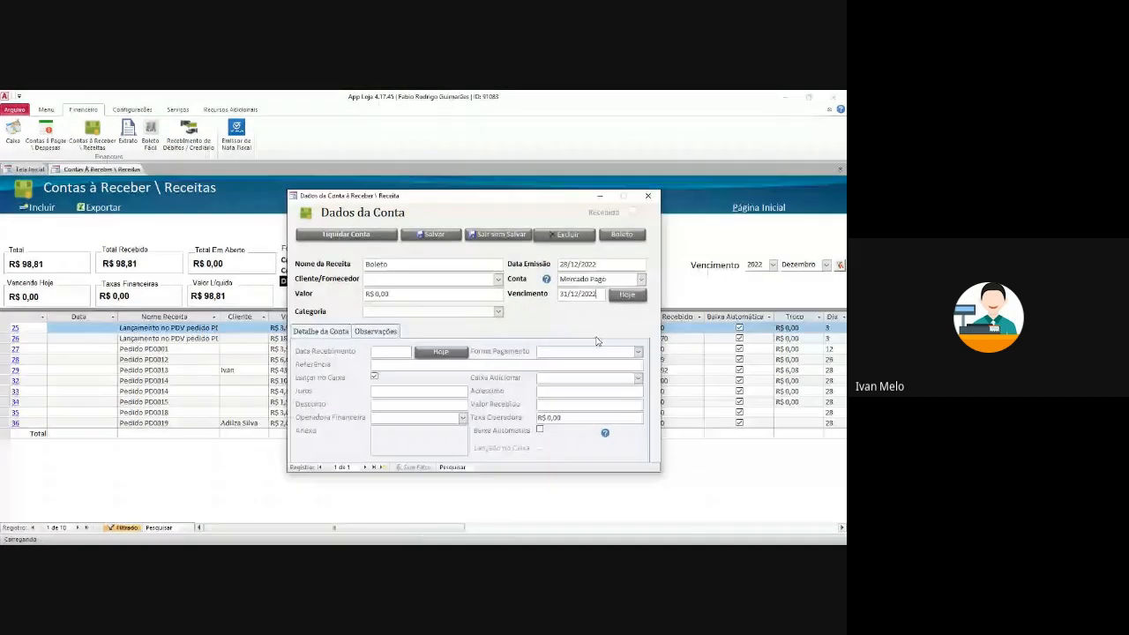
click(499, 312)
click(500, 313)
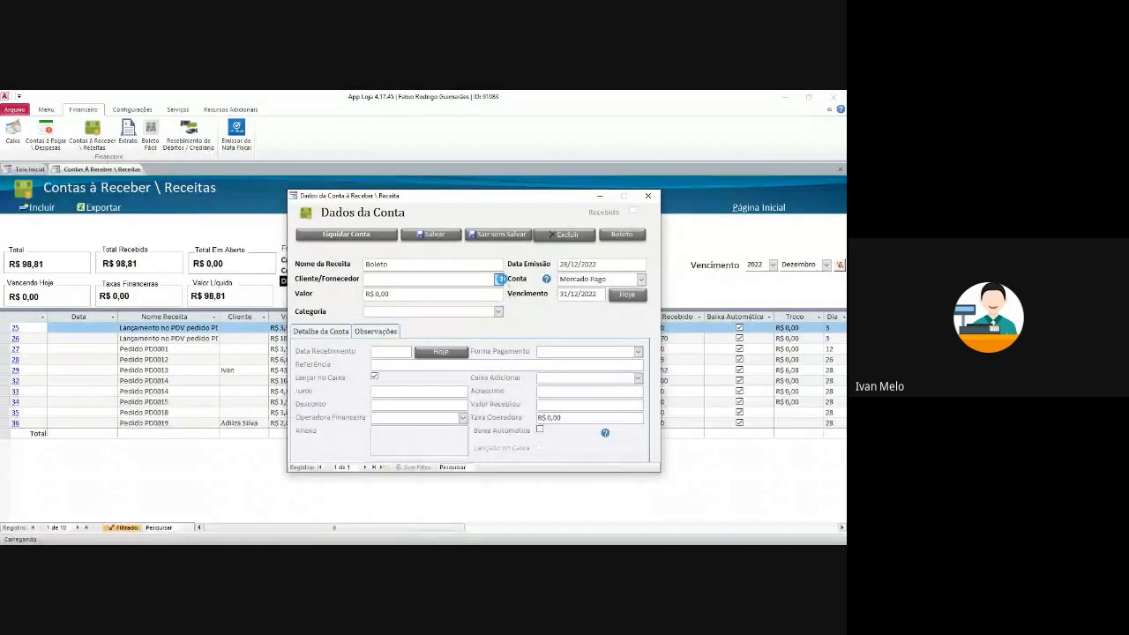
- Choose the client, pay by Cartão de Crédito, and post it to register nº 3
click(498, 279)
click(415, 301)
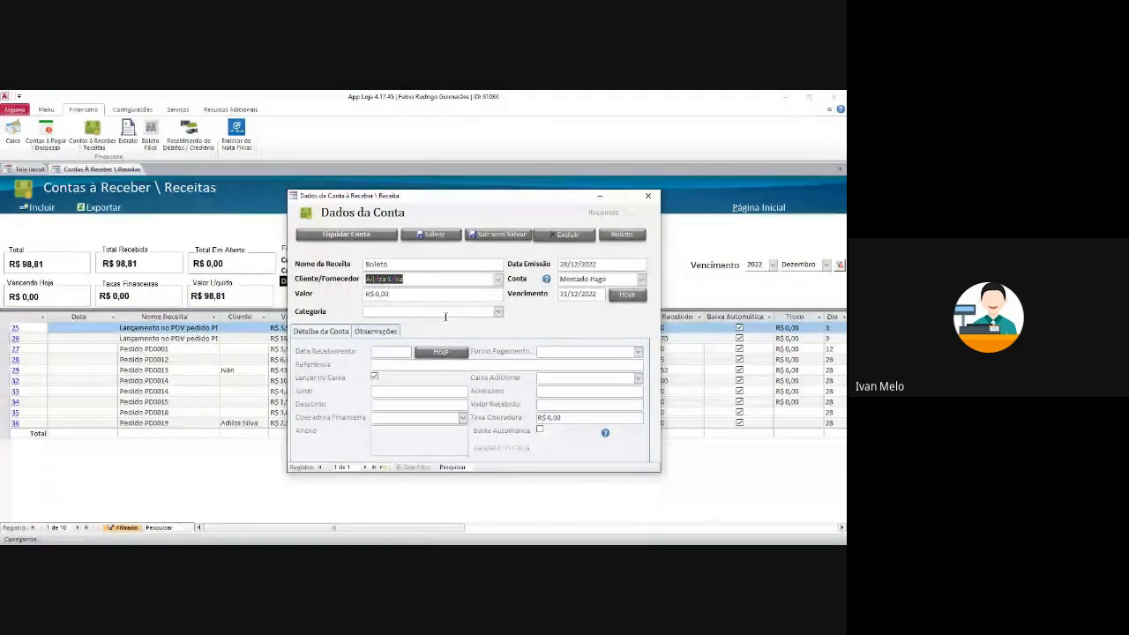
click(638, 352)
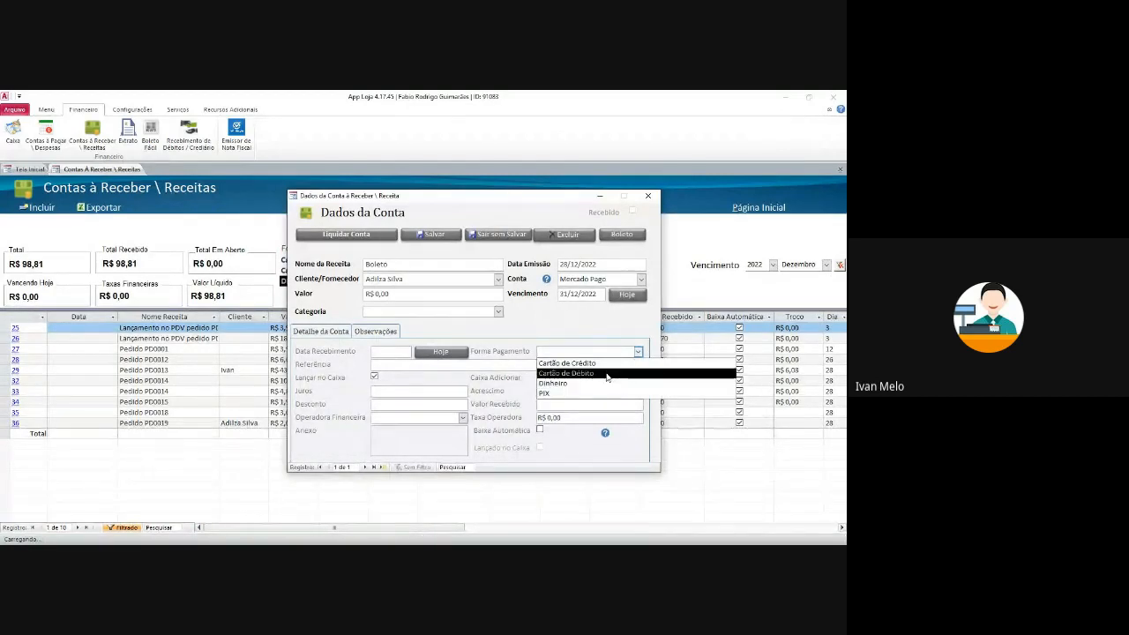
click(603, 364)
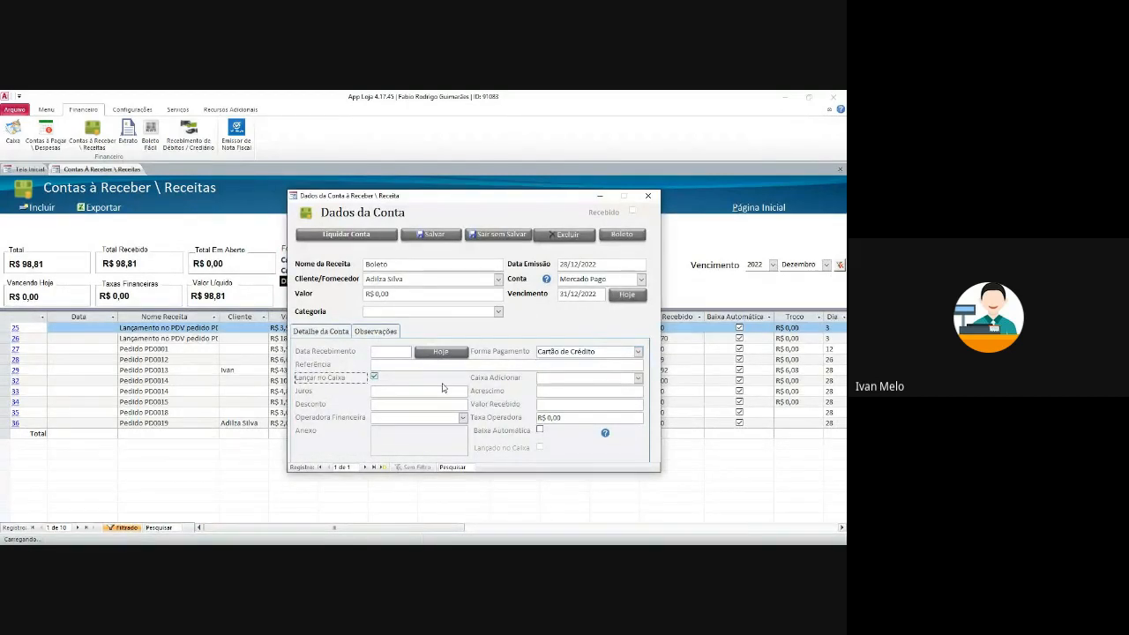
click(375, 378)
click(639, 379)
click(586, 389)
- Choose extra register nº 3, set the financial operator to Pag Seguro, and enable automatic settlement
click(415, 401)
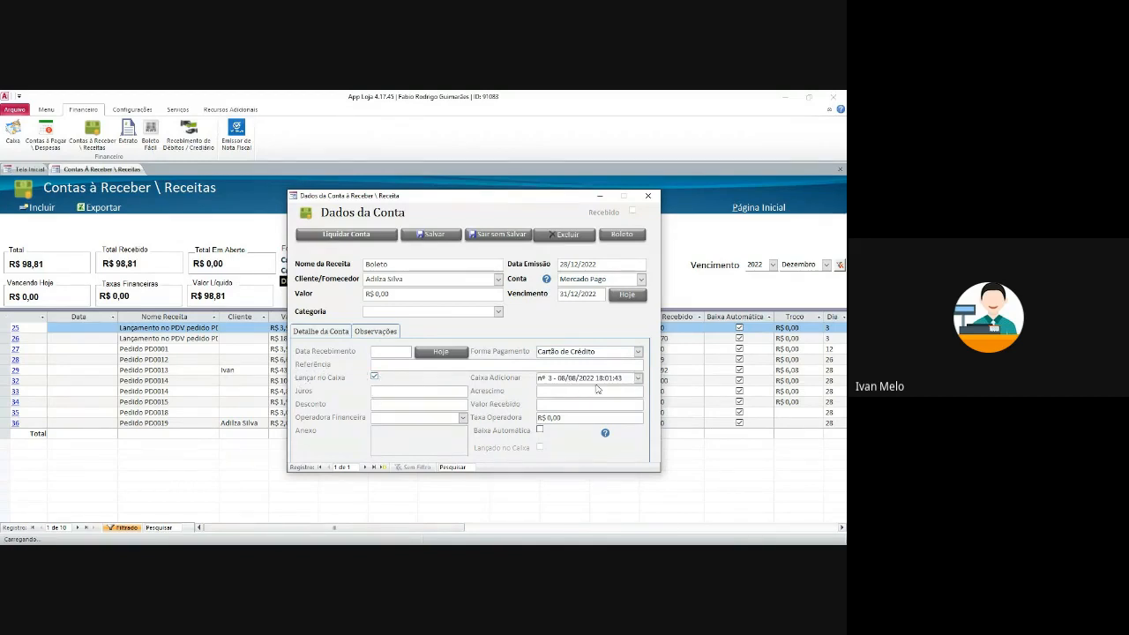
click(463, 418)
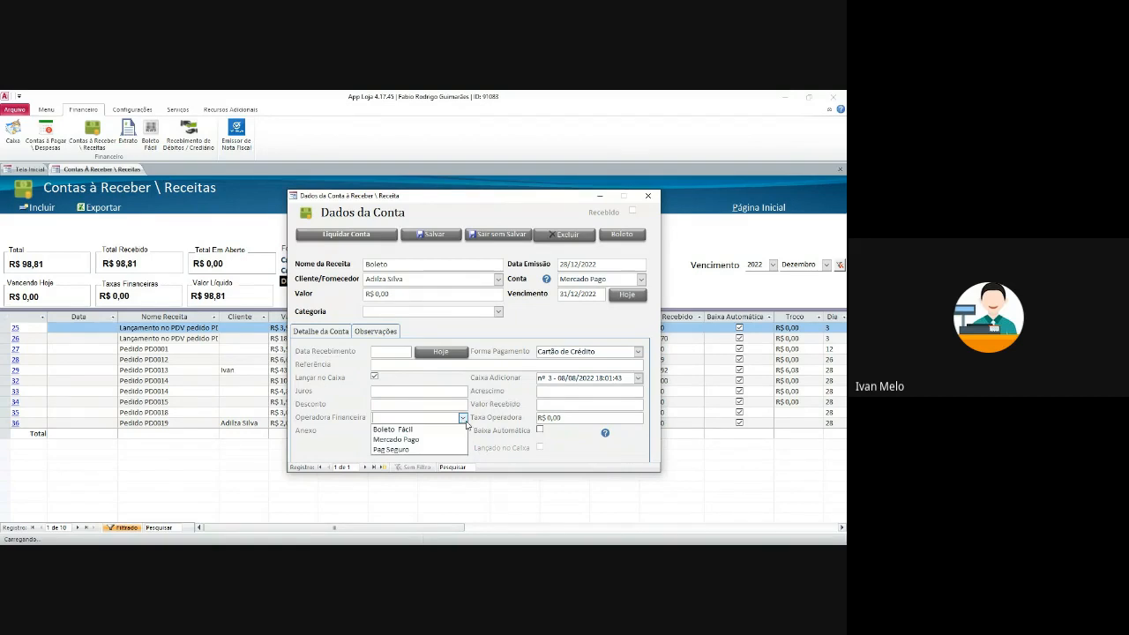
click(461, 429)
click(462, 418)
click(446, 450)
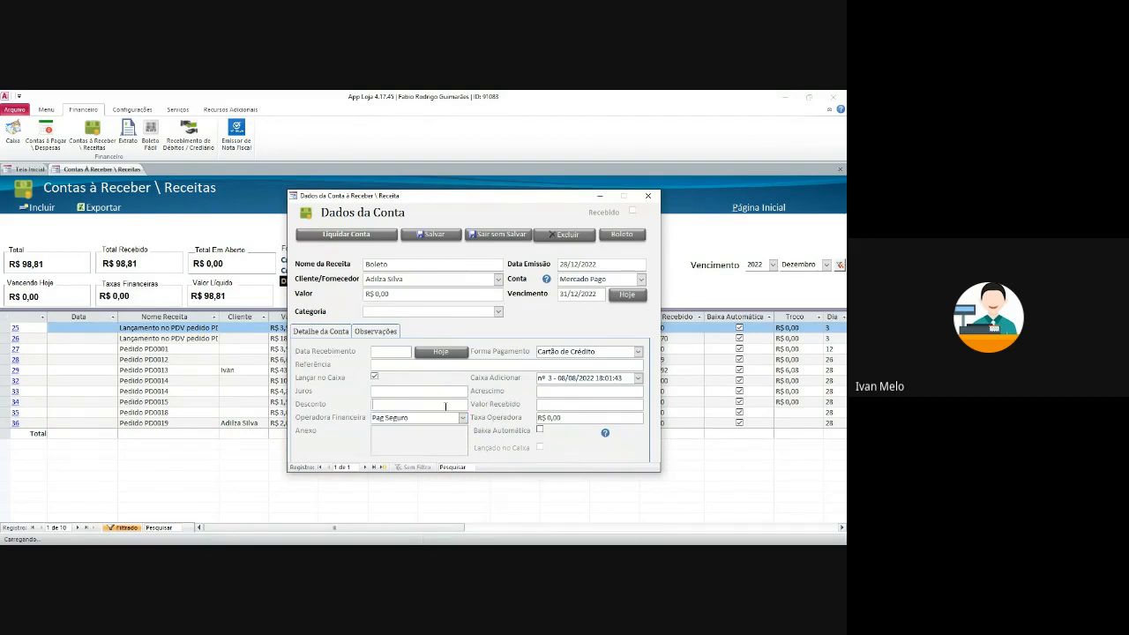
click(541, 430)
drag(602, 294, 531, 298)
click(566, 390)
- Keep Mercado Pago as the account and enter a value of R$ 100,00
click(641, 280)
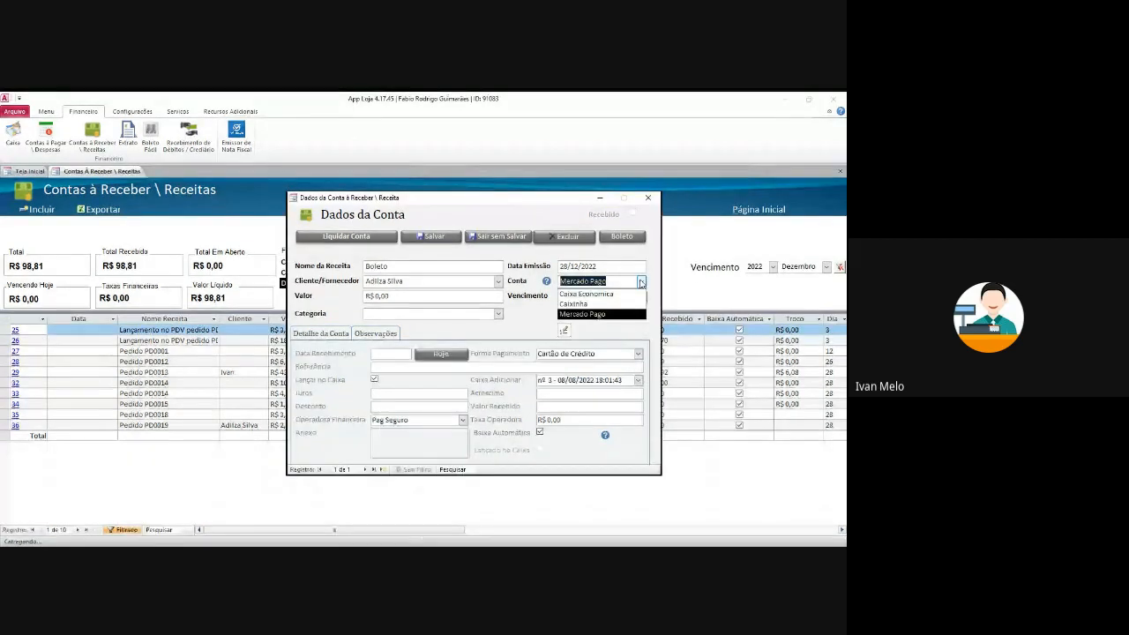
click(613, 314)
key(Tab)
text(100)
key(Tab)
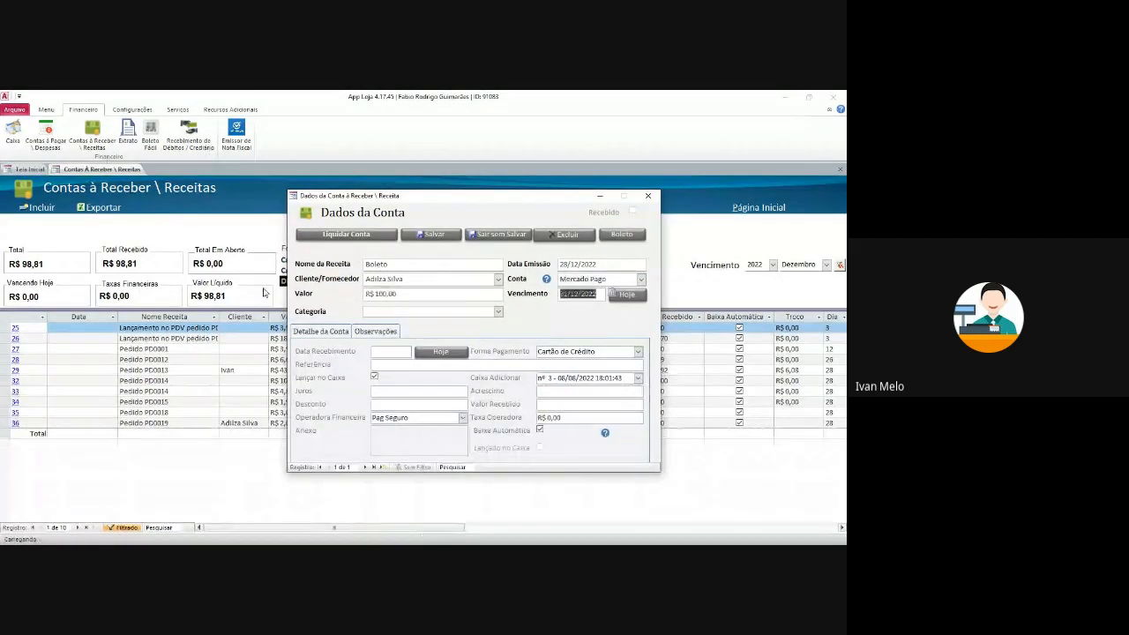
click(601, 280)
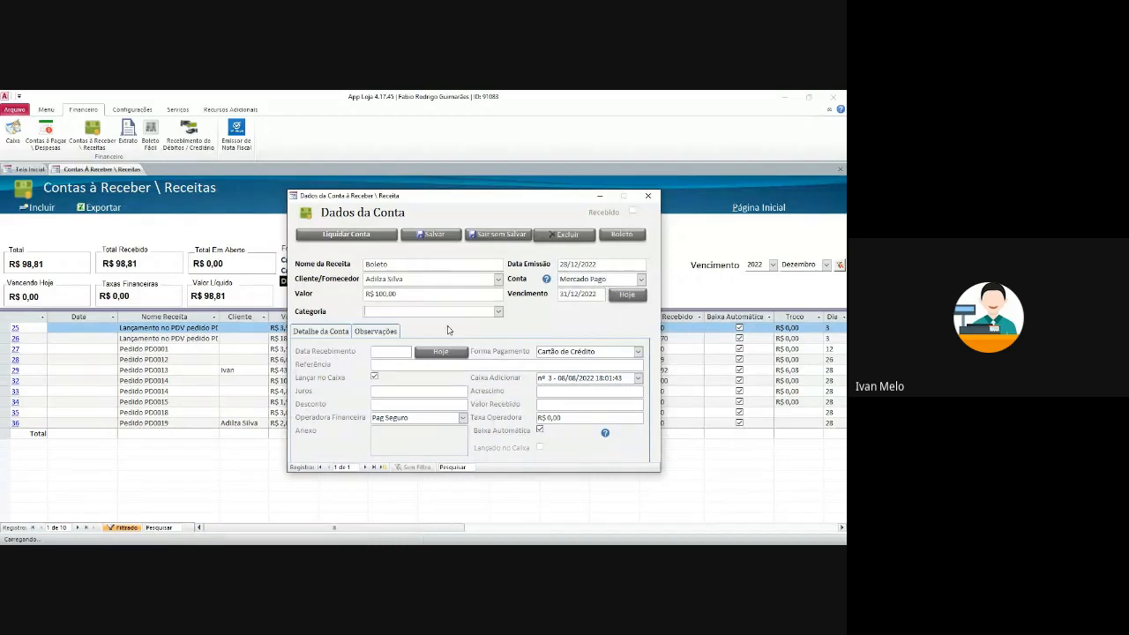
- Set the receipt date to today, 28/12/2022
click(397, 294)
click(617, 265)
click(382, 335)
click(323, 333)
click(440, 351)
- Try settling, decline opening the register, untick Lançar no Caixa, and switch to Tela Inicial
click(363, 236)
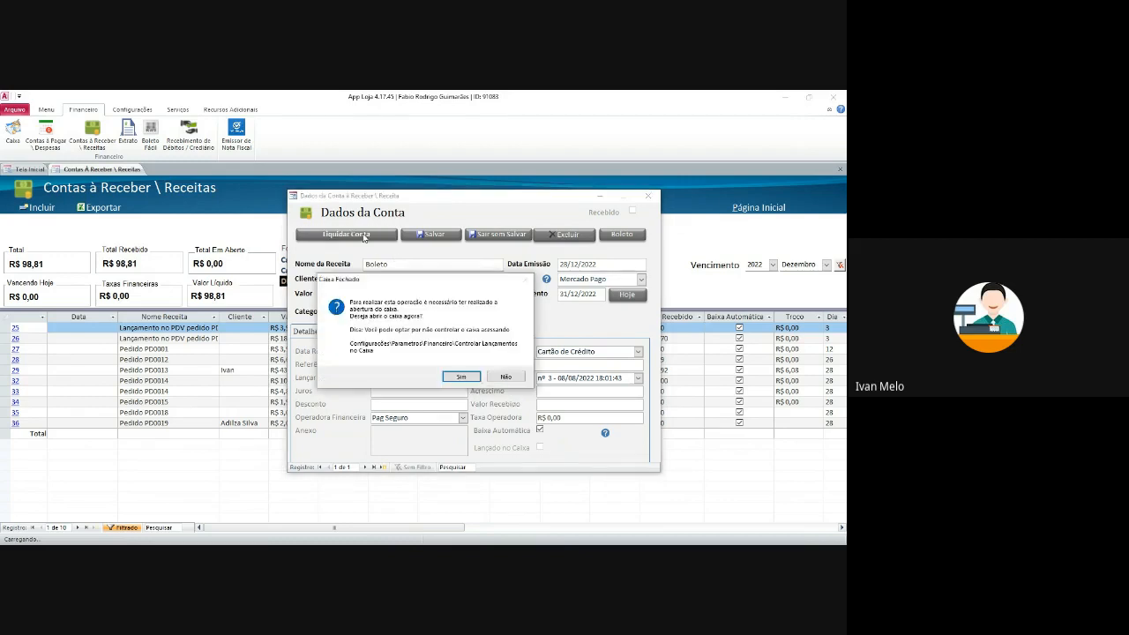
click(461, 377)
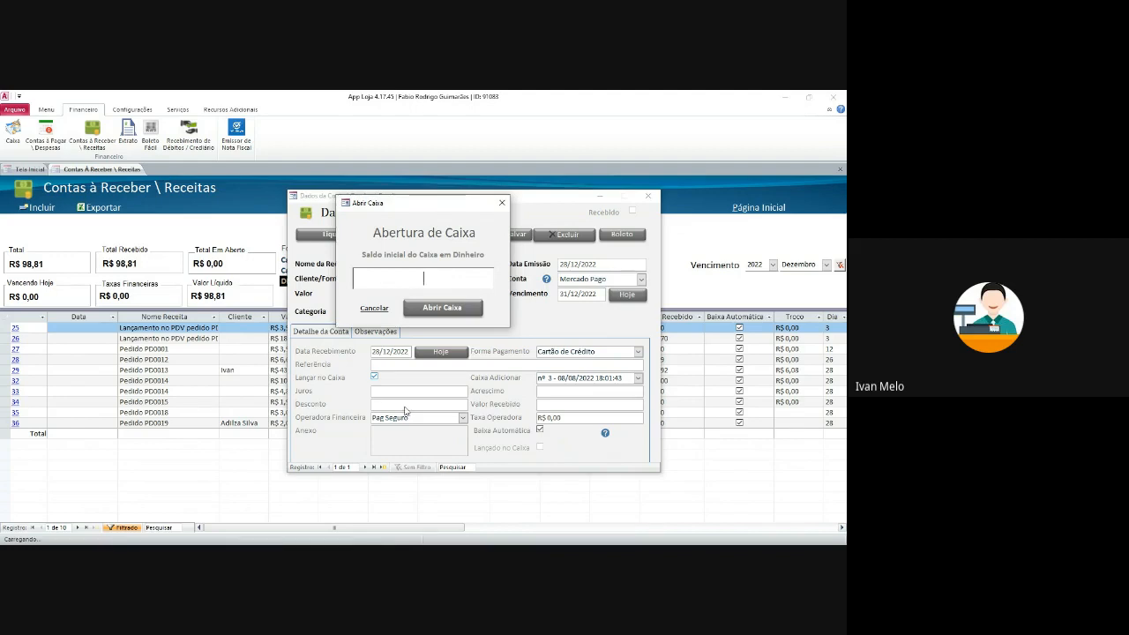
click(502, 203)
click(375, 378)
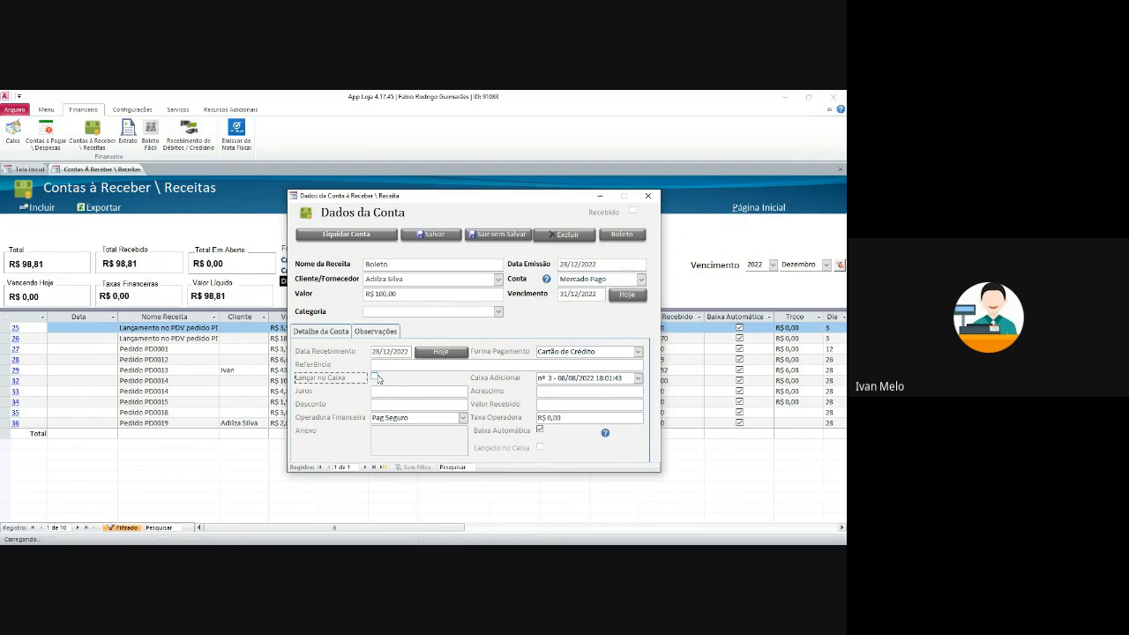
click(391, 368)
click(29, 169)
drag(359, 203, 394, 275)
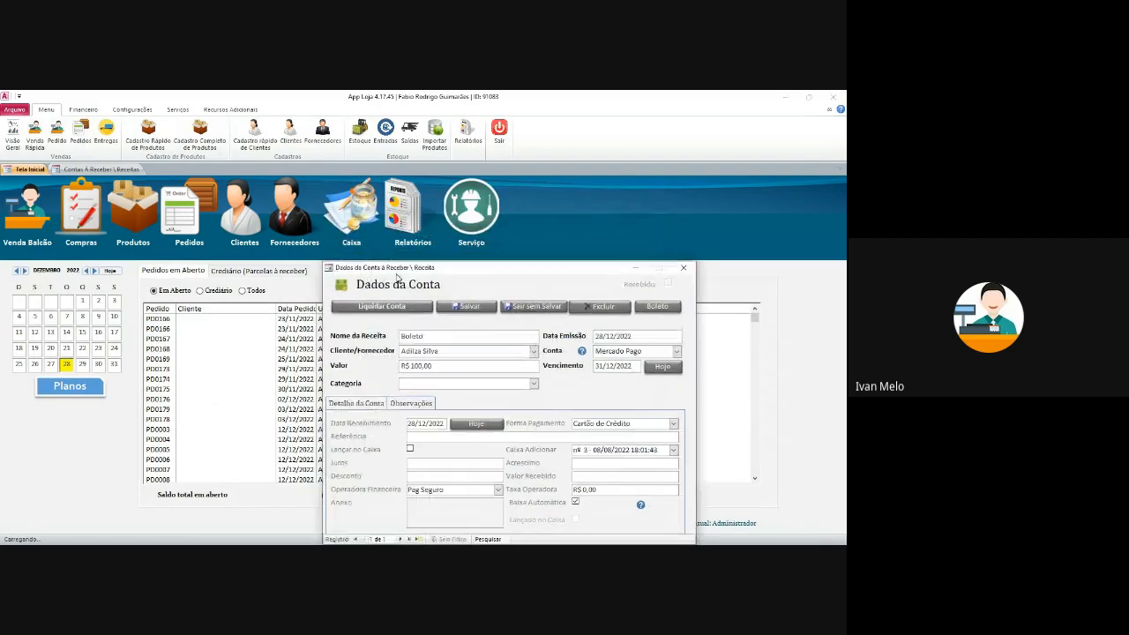
- Open the cash register with a R$ 0,00 opening balance
click(360, 221)
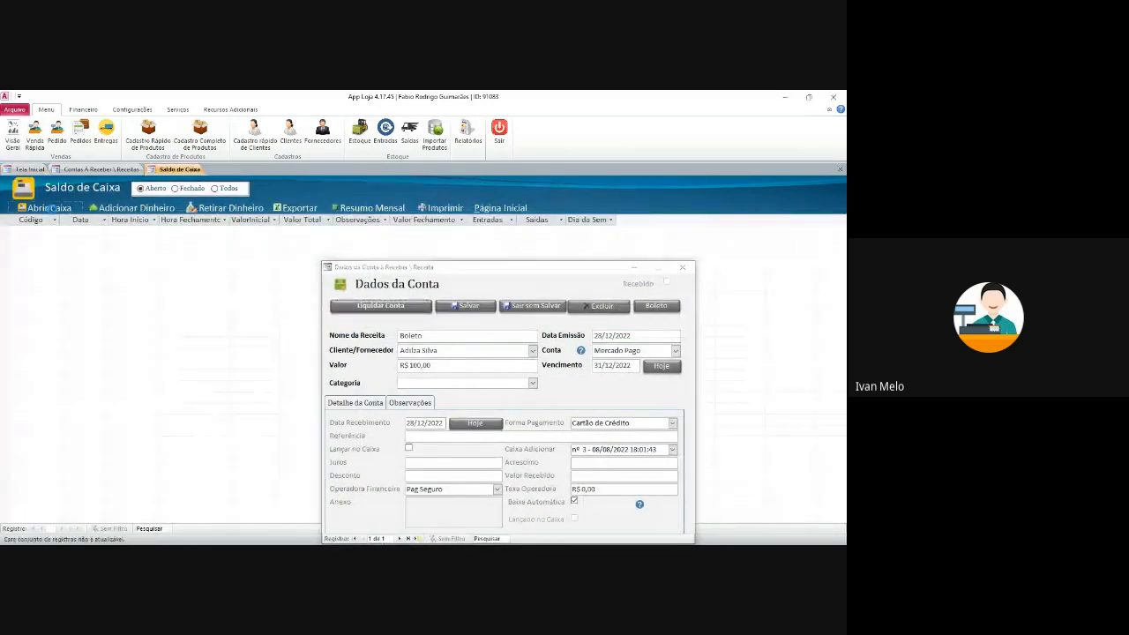
click(35, 208)
text(0)
key(Return)
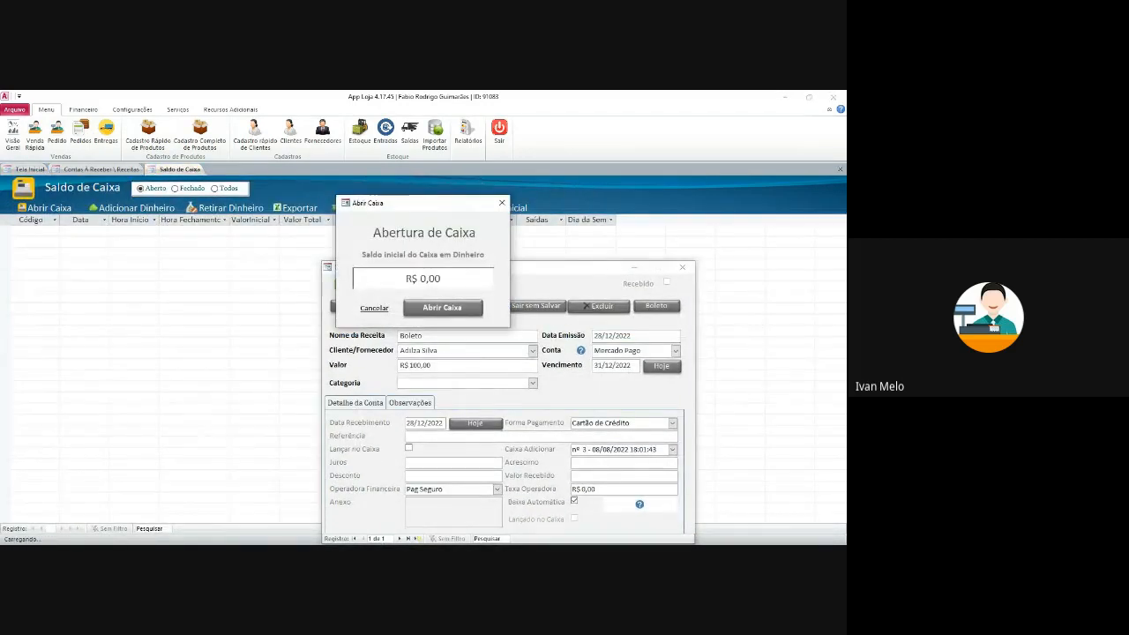
click(441, 307)
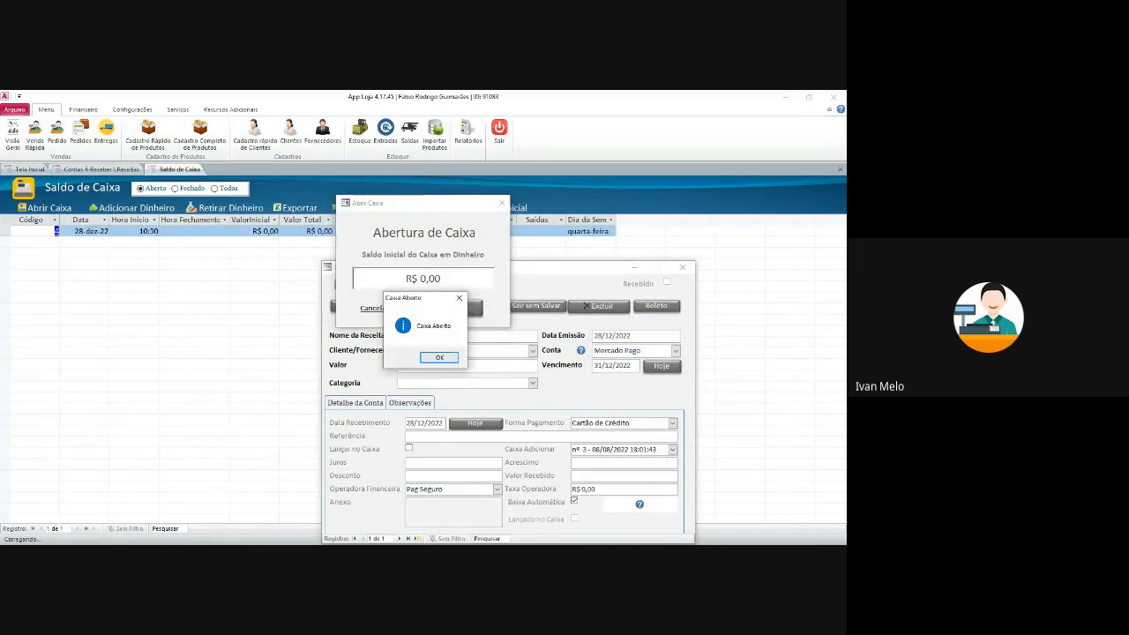
click(439, 357)
- Back on the receivable, set the receipt date to 21/12/2022
drag(461, 267, 455, 206)
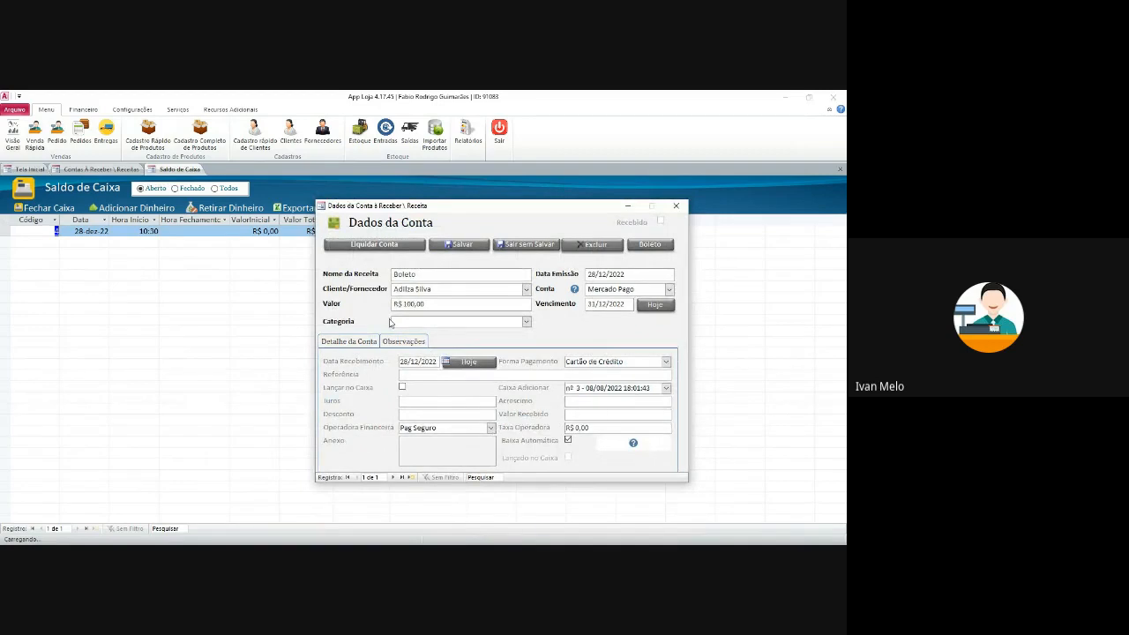
drag(454, 208, 377, 209)
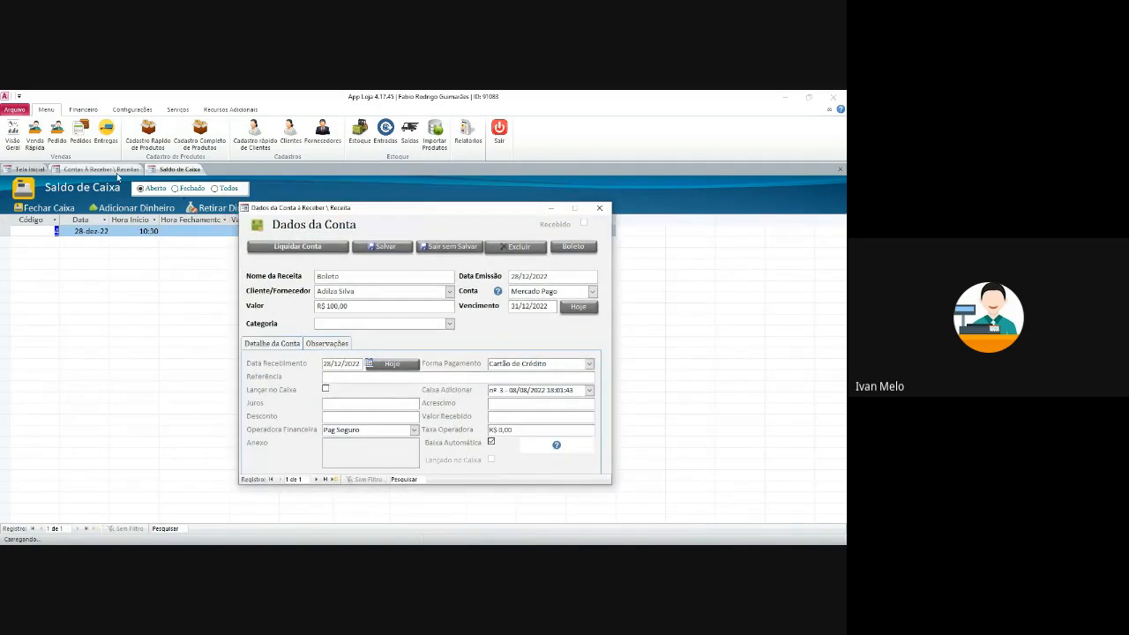
click(113, 170)
click(370, 364)
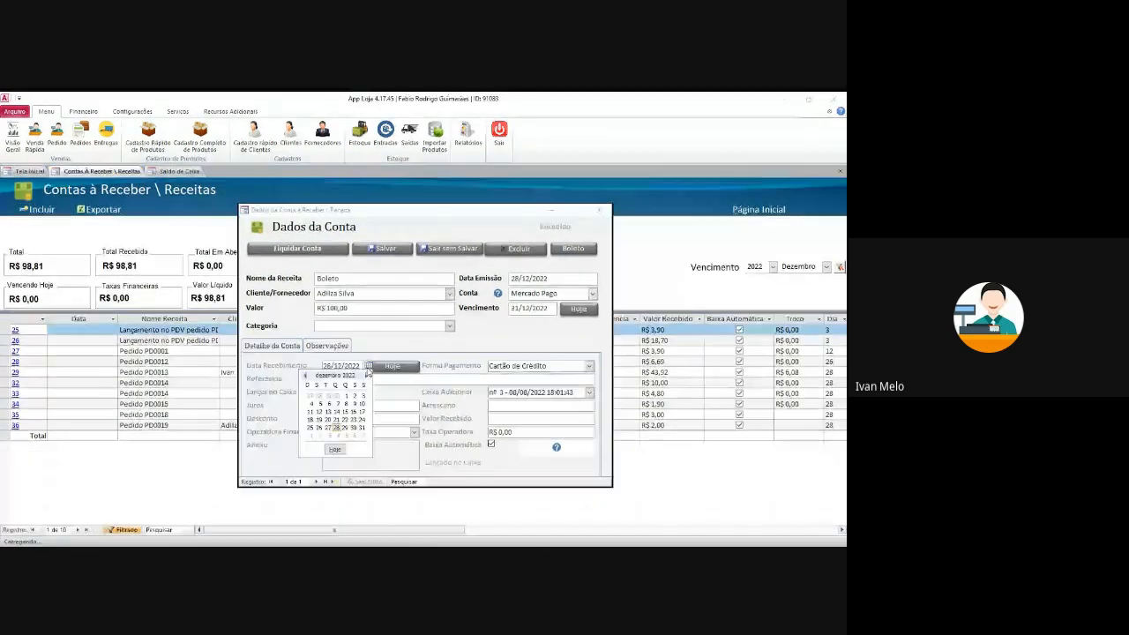
click(337, 421)
click(360, 378)
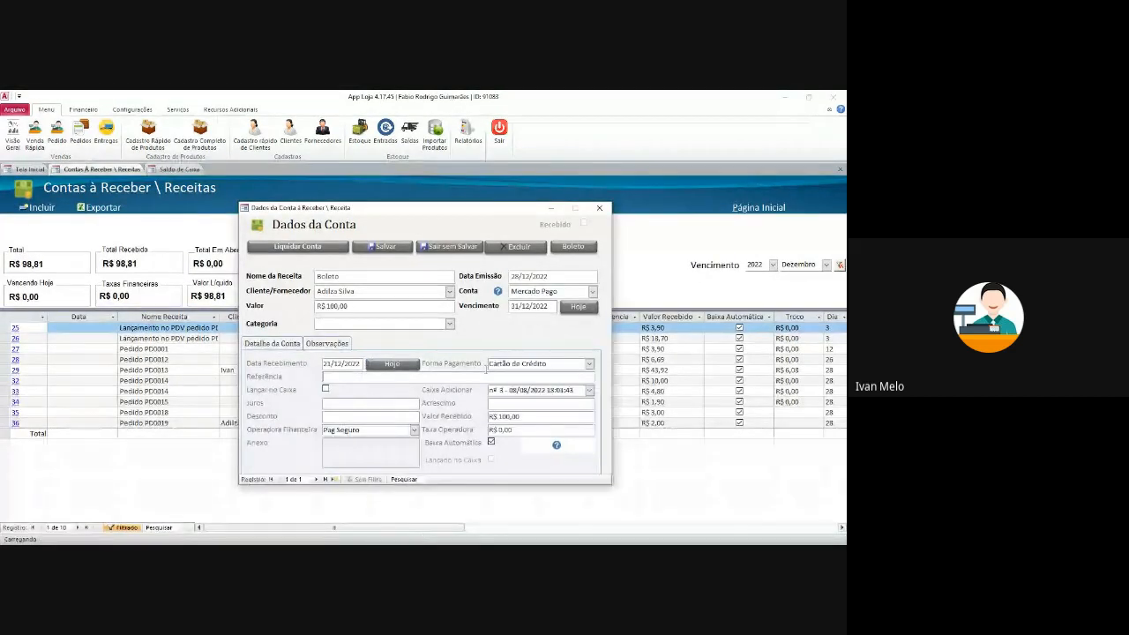
click(326, 389)
click(328, 390)
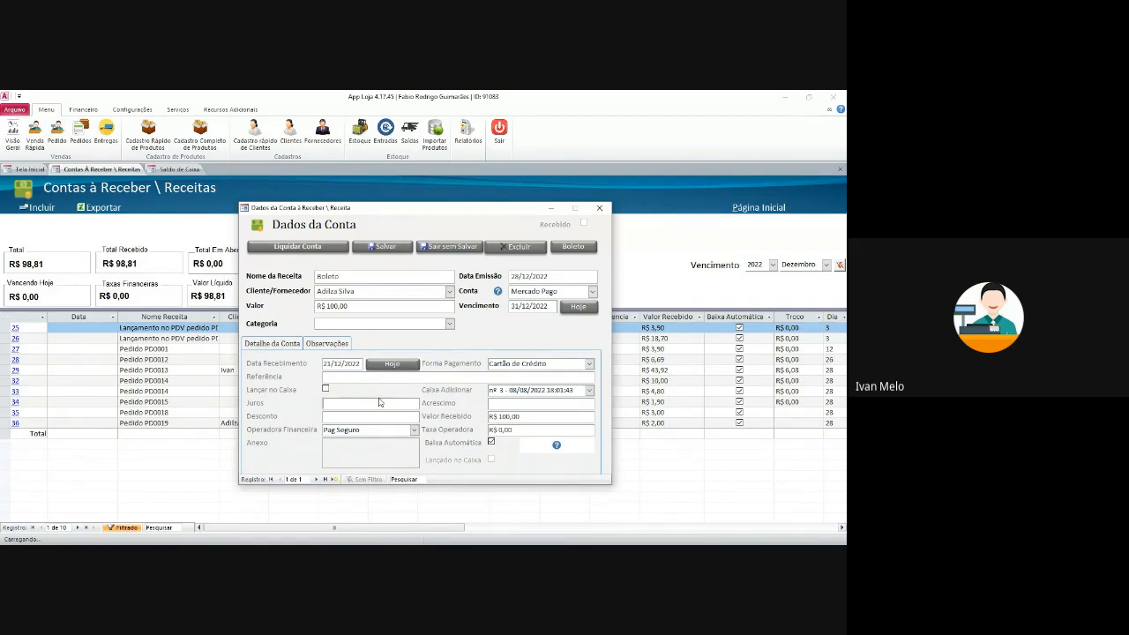
- Settle the R$ 100,00 receivable and confirm the receipt into the Mercado Pago account
double_click(359, 449)
click(508, 369)
double_click(386, 458)
click(508, 369)
click(293, 347)
click(321, 247)
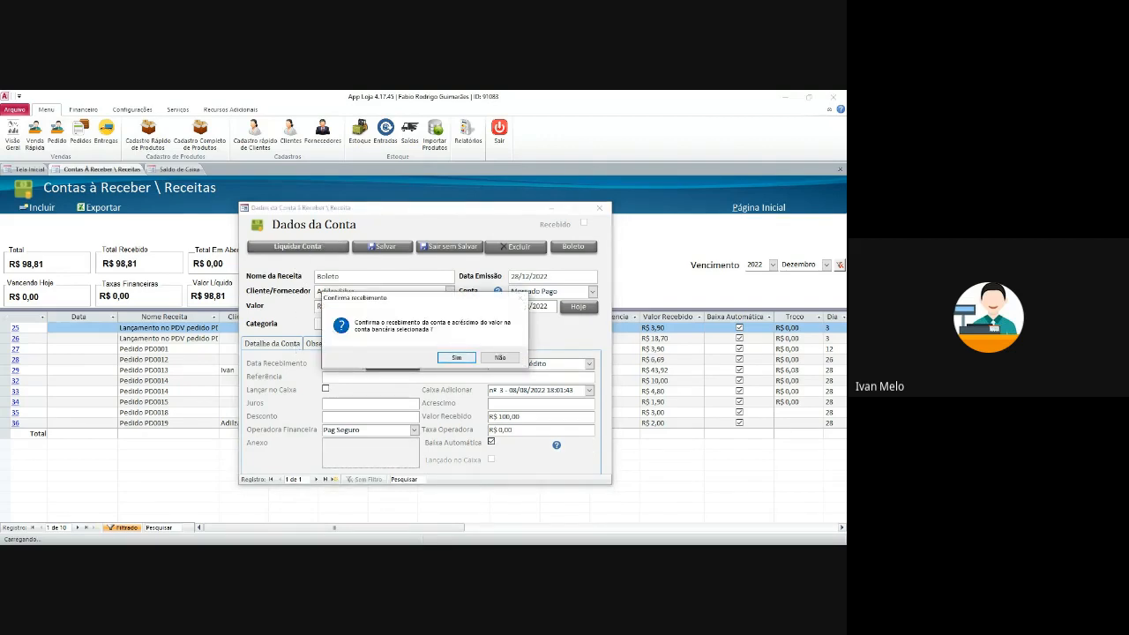
key(Return)
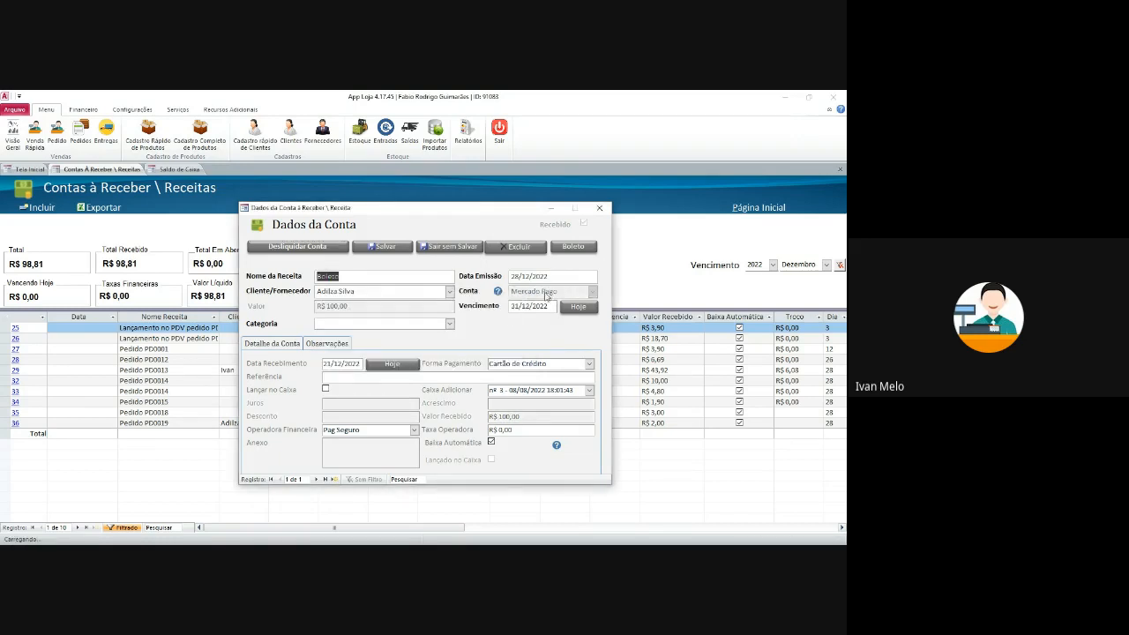
- Close the receivable form, clear the receivables filter, close Saldo de Caixa, and return to Tela Inicial
click(599, 209)
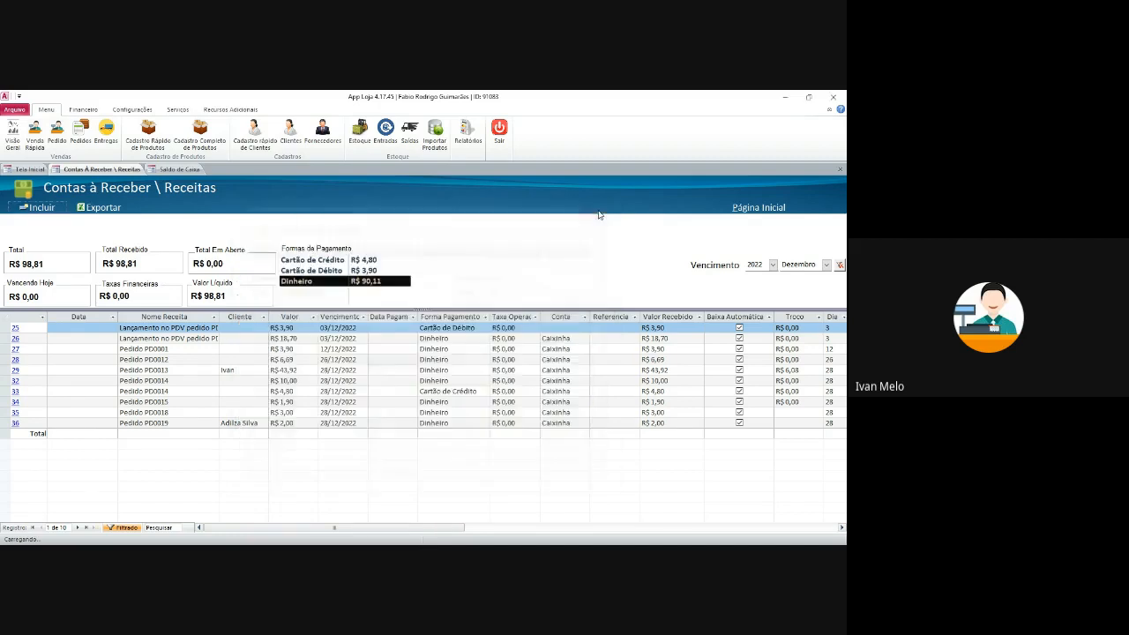
click(232, 329)
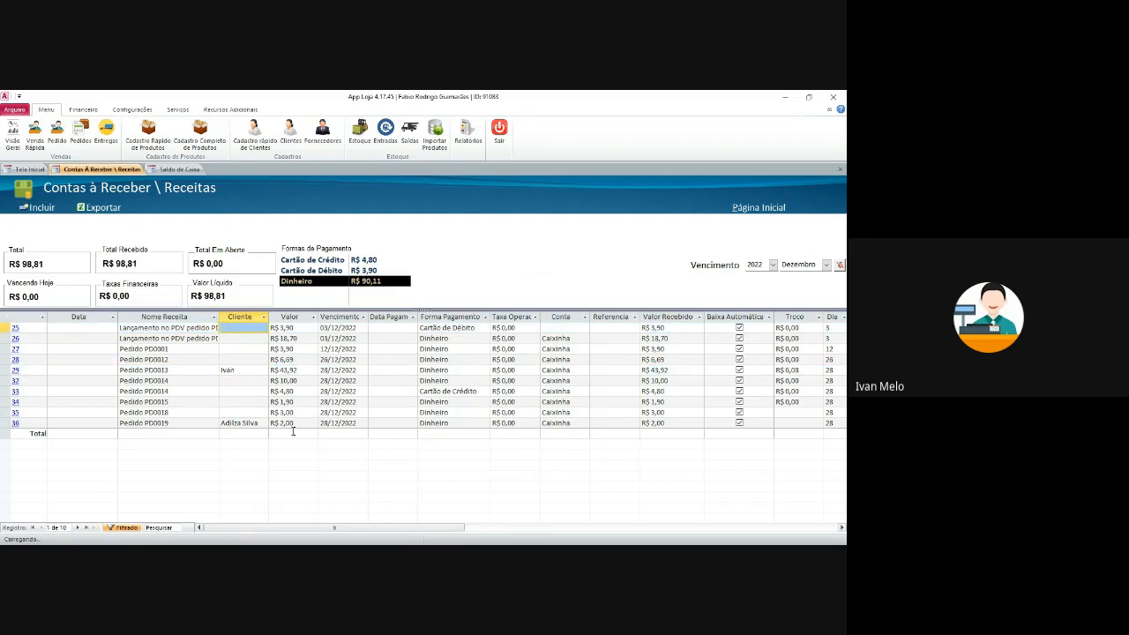
click(124, 528)
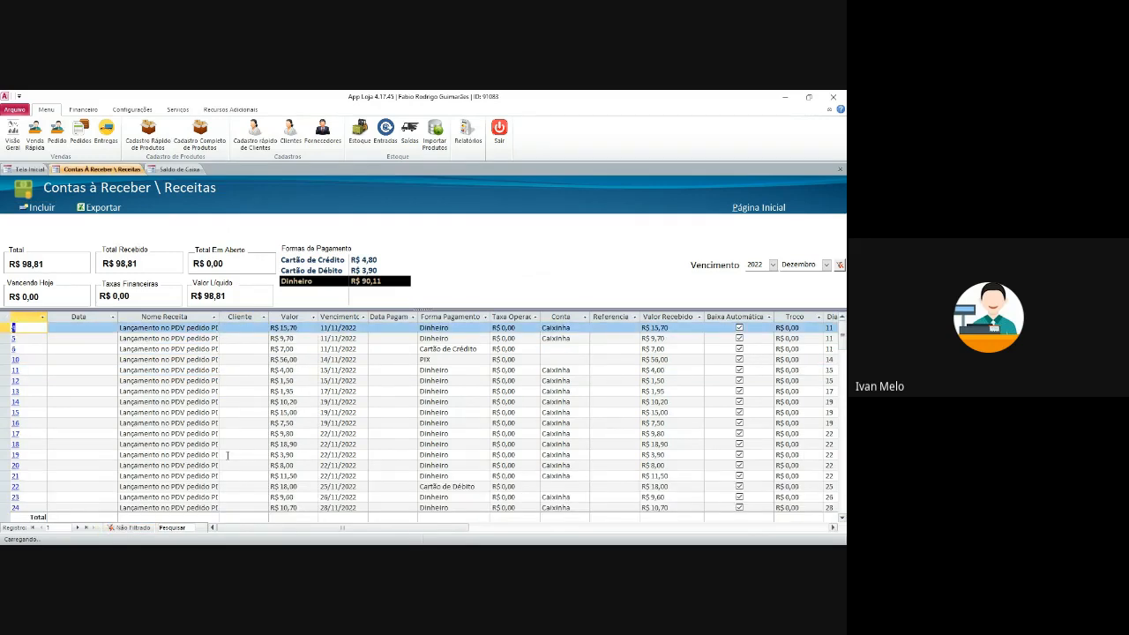
click(183, 170)
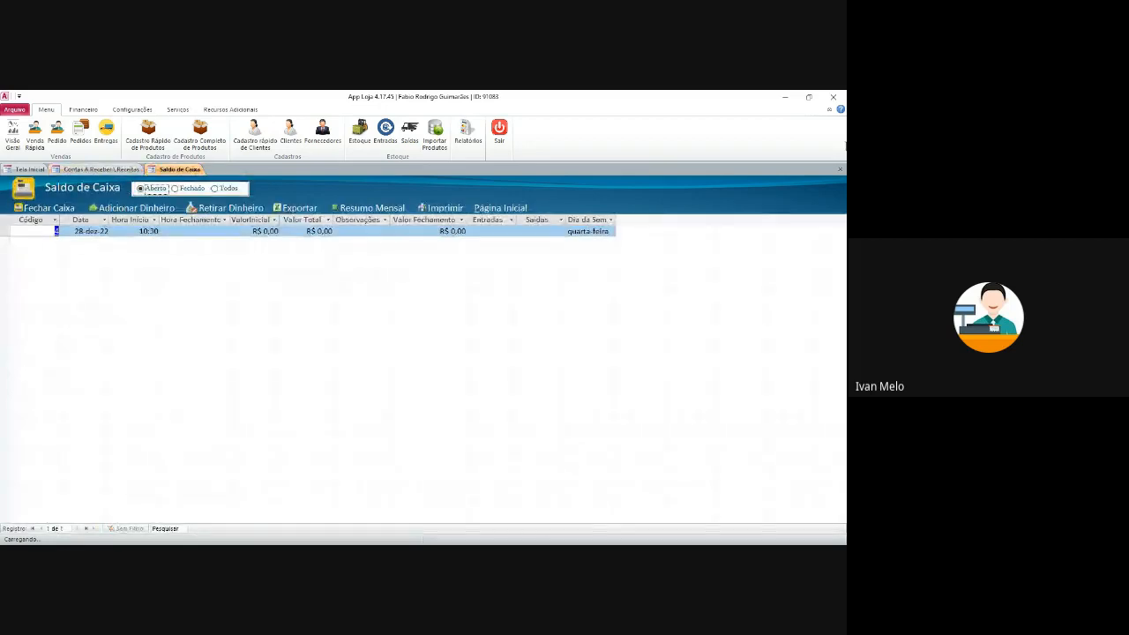
click(841, 170)
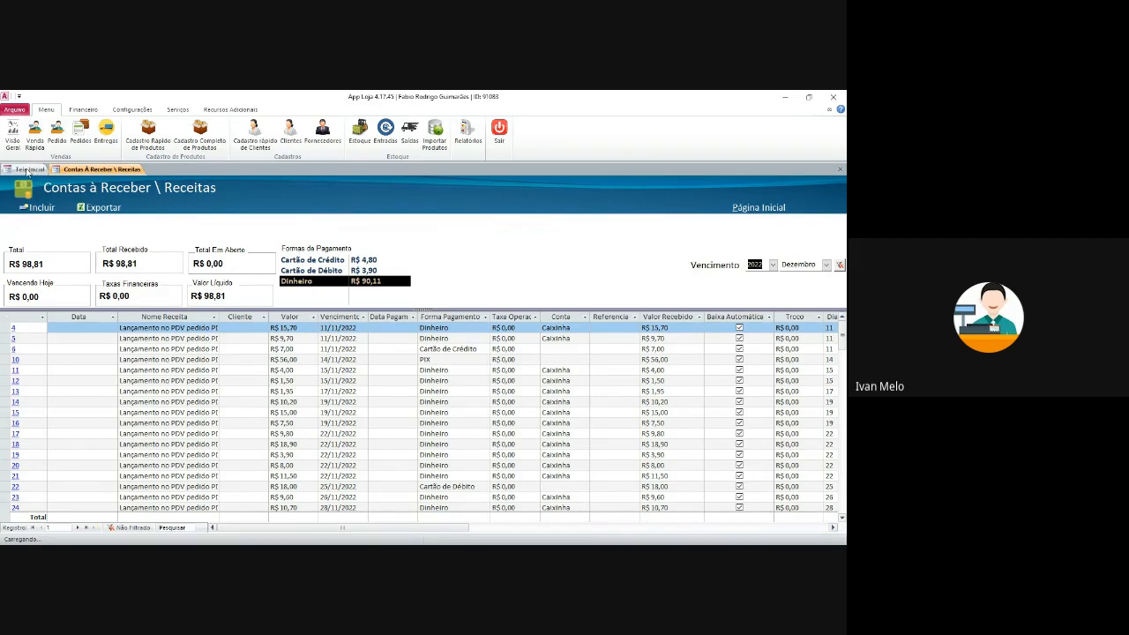
click(28, 168)
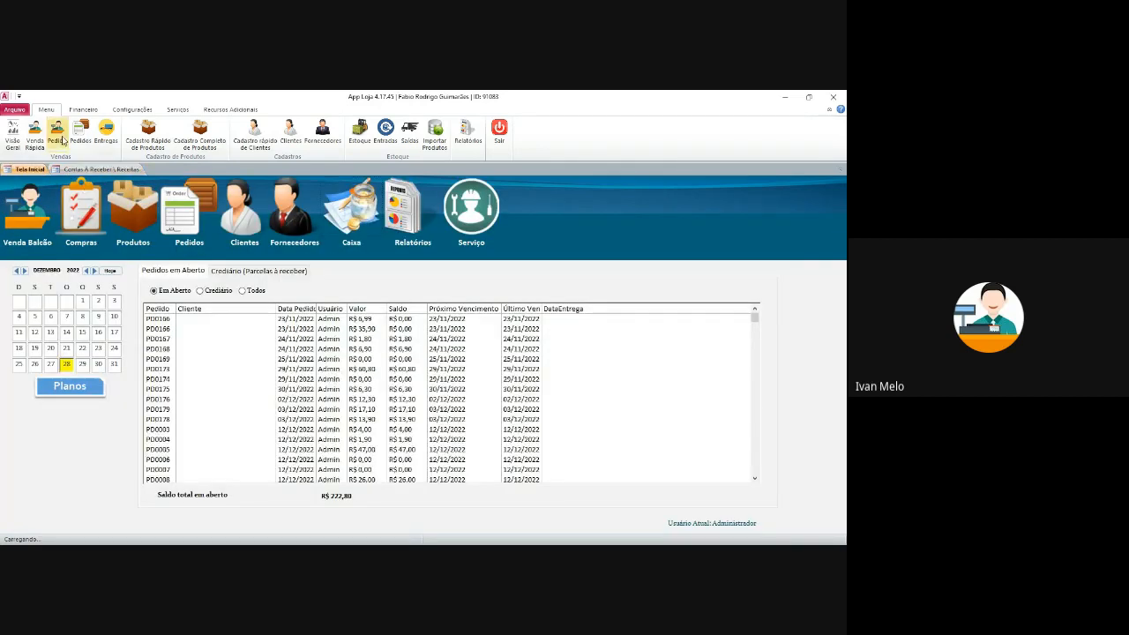
- From the order's payment settings, add a new card operator named Stone under Operadoras Cartão
click(56, 138)
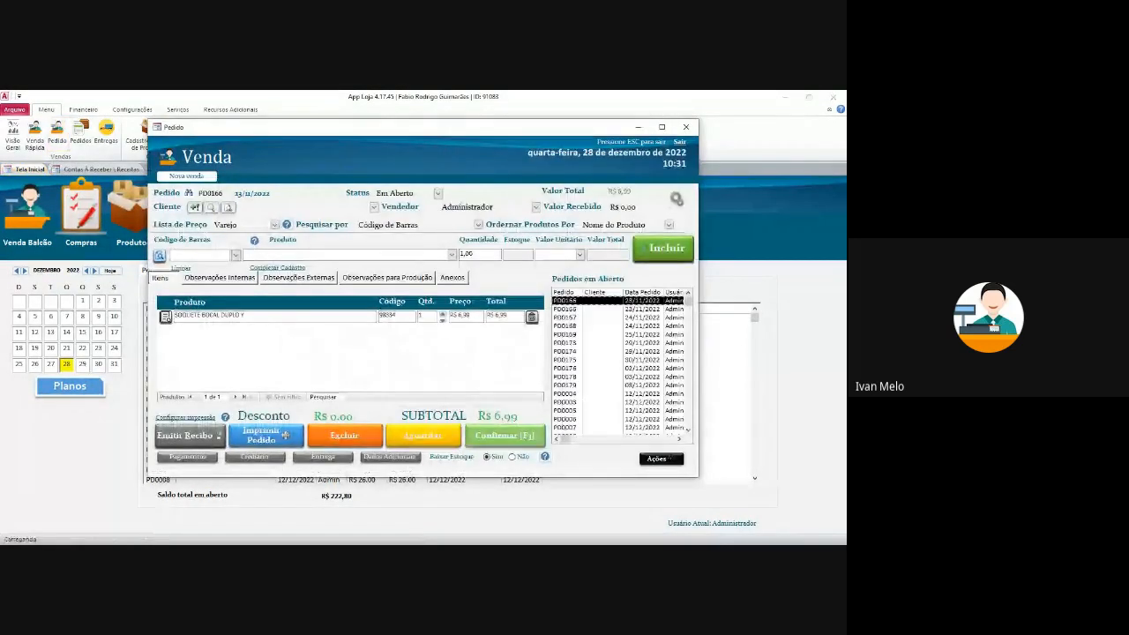
click(507, 436)
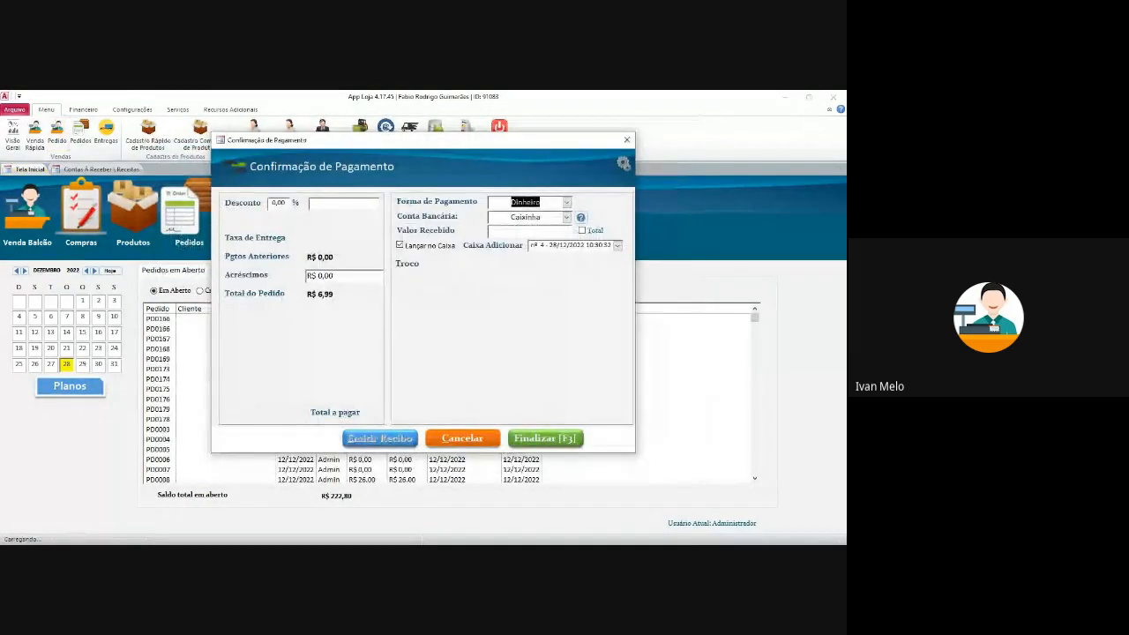
click(624, 164)
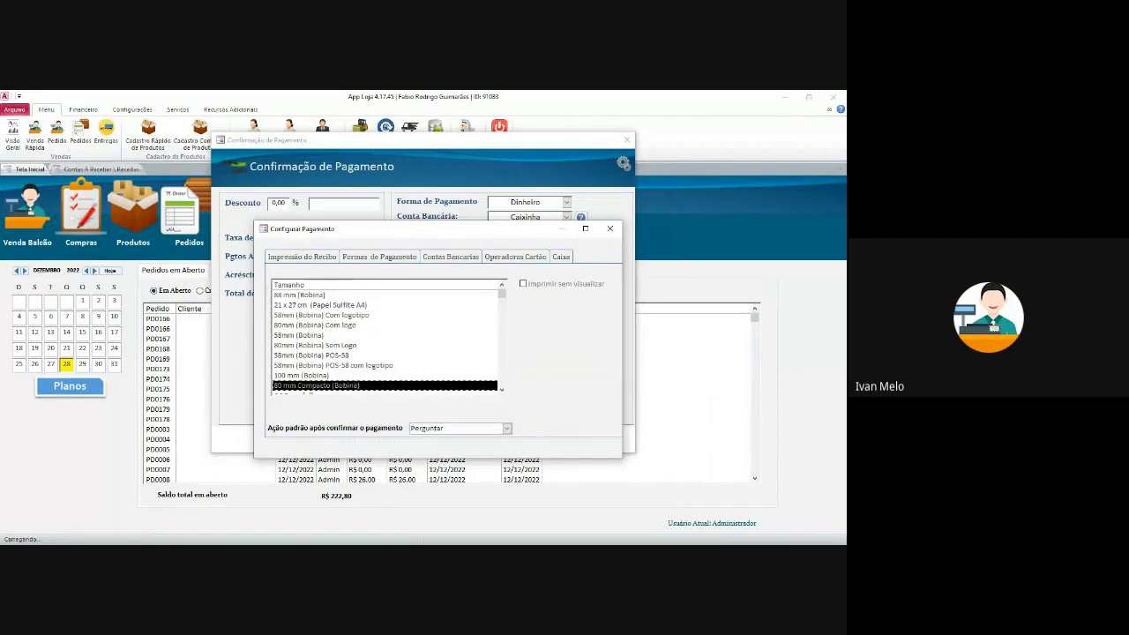
click(515, 257)
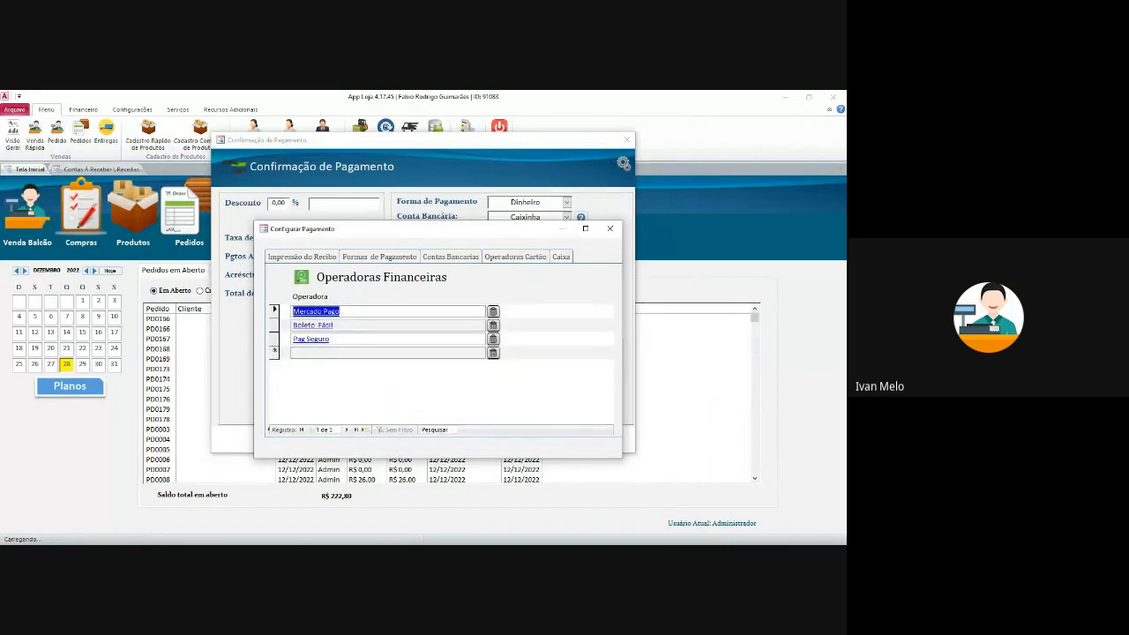
click(347, 353)
text(S)
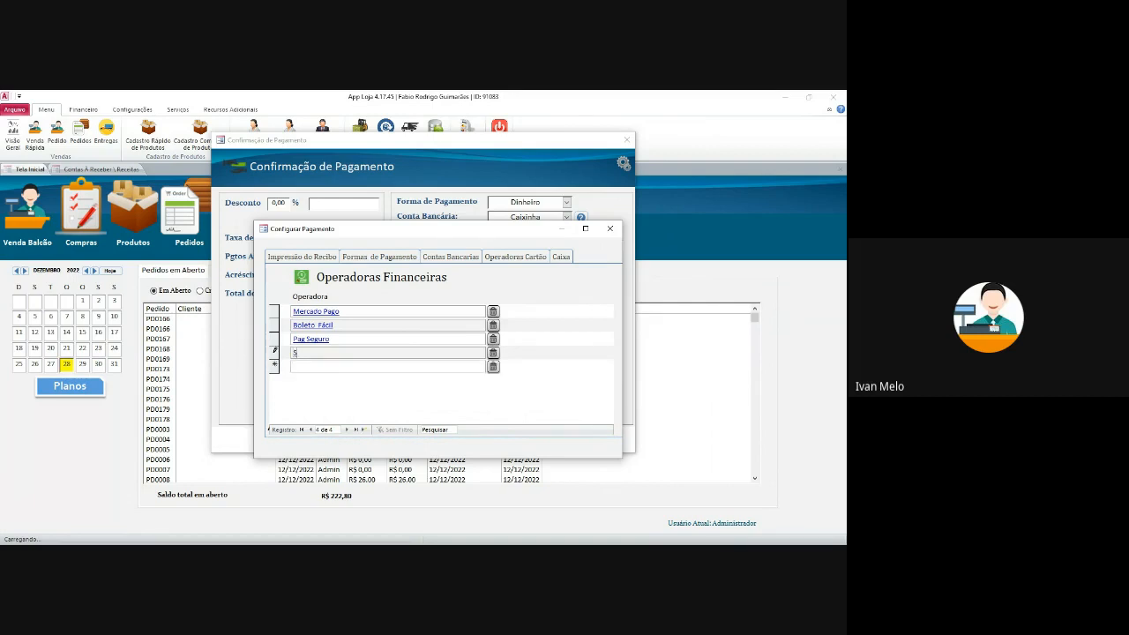
text(tpo)
key(BackSpace)
- Open Stone's fee table and add a Cartão de Débito row with a 3% fee
click(309, 353)
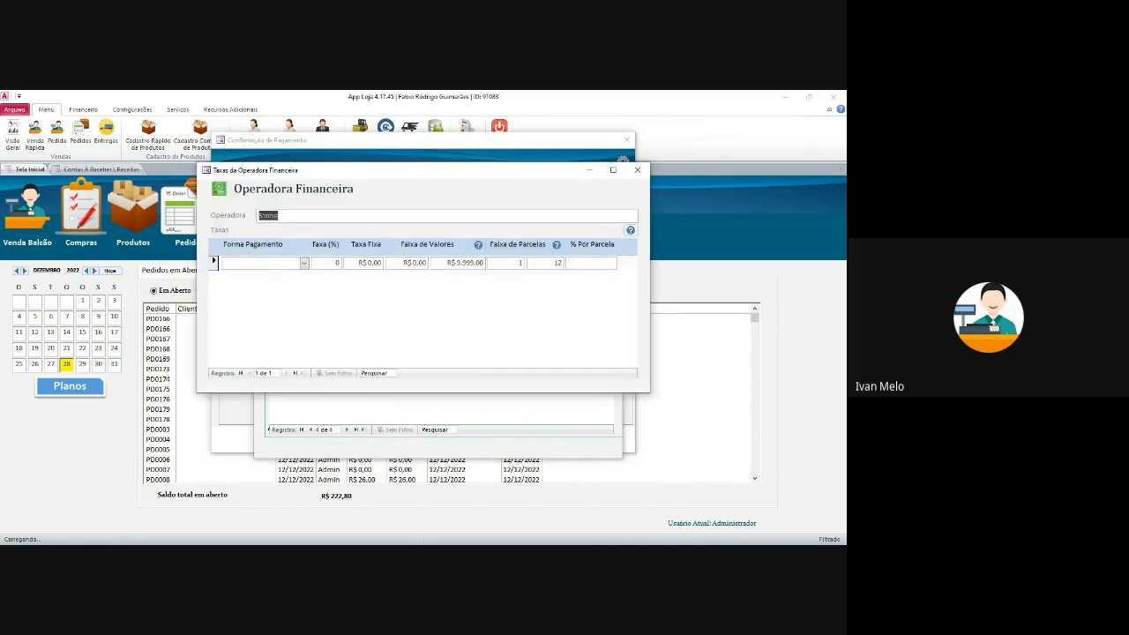
drag(355, 172, 453, 195)
click(401, 286)
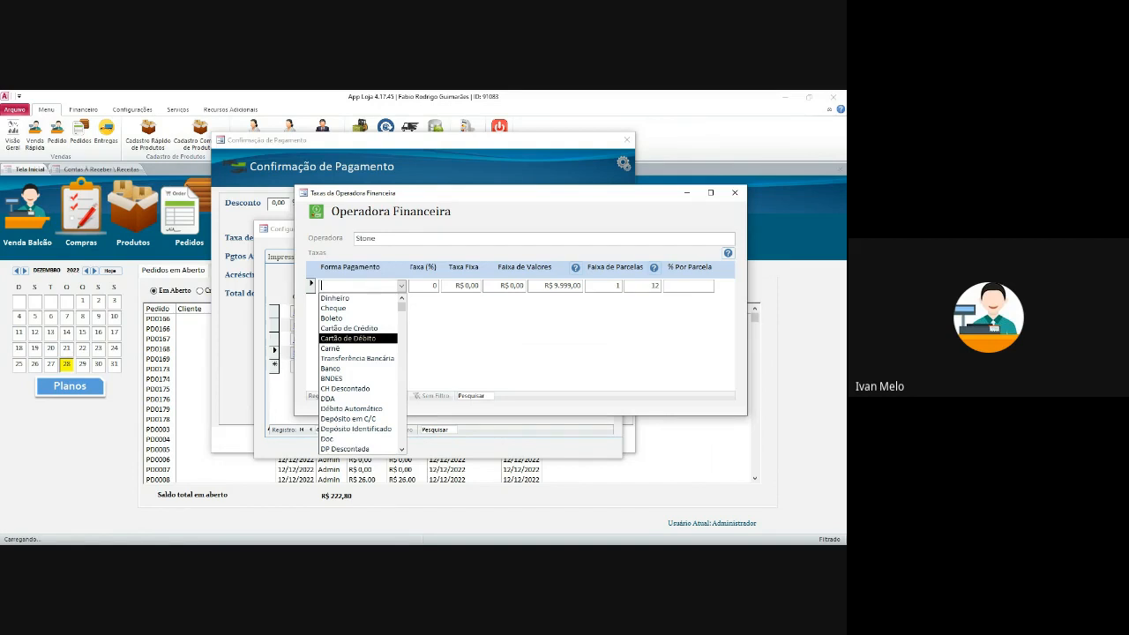
click(348, 339)
click(430, 286)
double_click(434, 286)
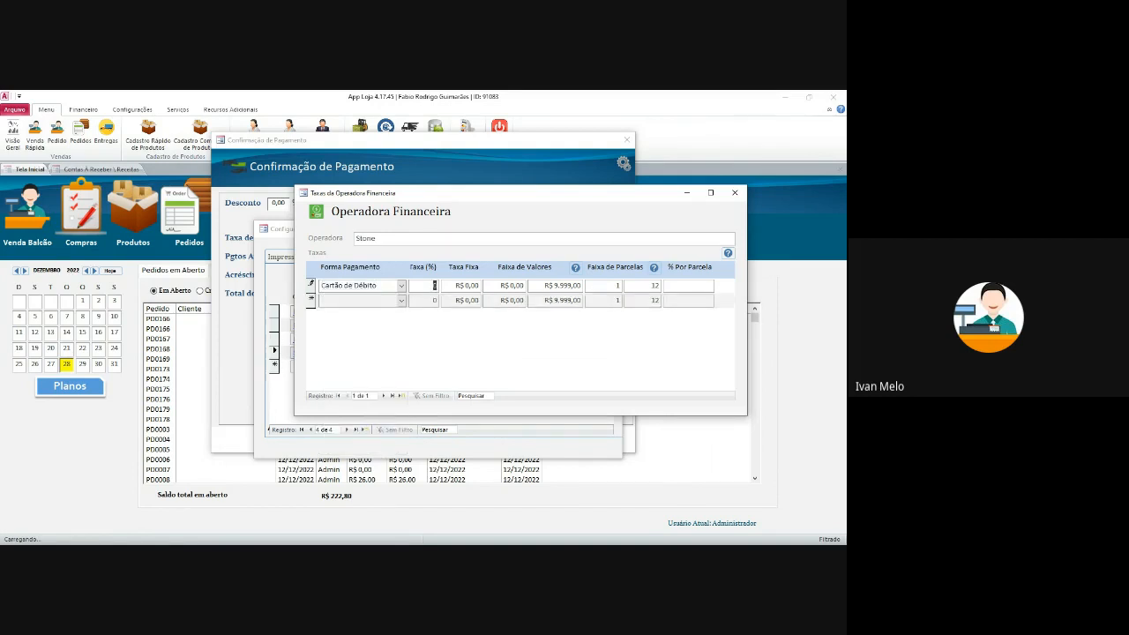
text(3)
key(Tab)
click(433, 301)
- Select the debit row's R$ 9.999,00 upper value limit
double_click(512, 286)
double_click(556, 285)
drag(507, 286, 559, 286)
double_click(512, 286)
double_click(556, 286)
drag(501, 286, 581, 285)
drag(582, 286, 549, 286)
click(548, 286)
- Add a Cartão de Crédito row with a 5% fee
click(401, 300)
click(349, 343)
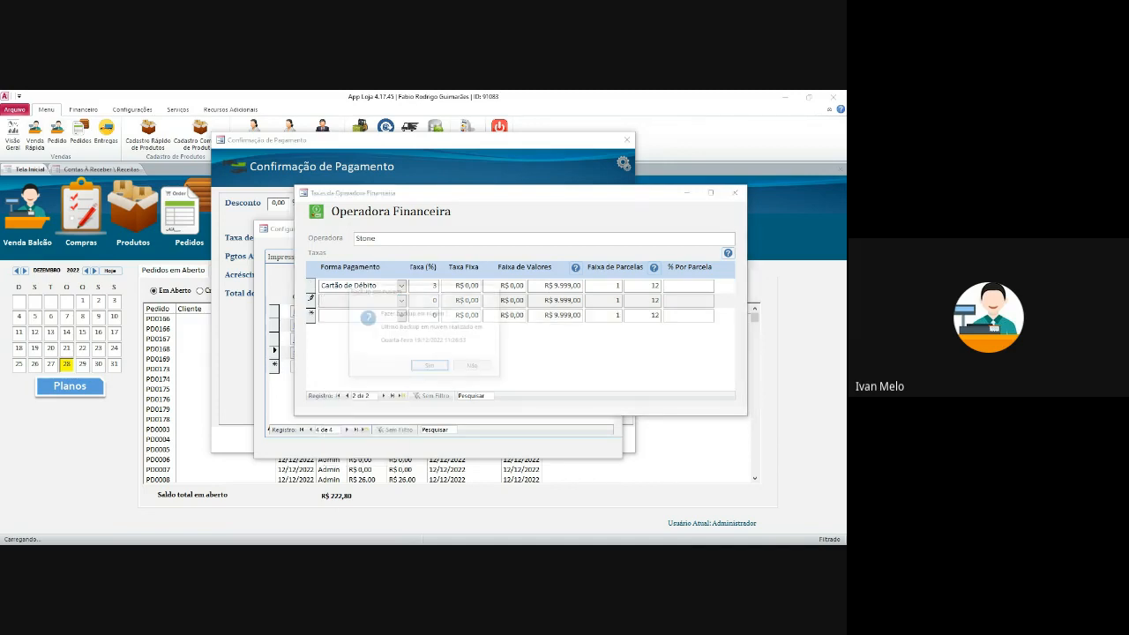
click(474, 367)
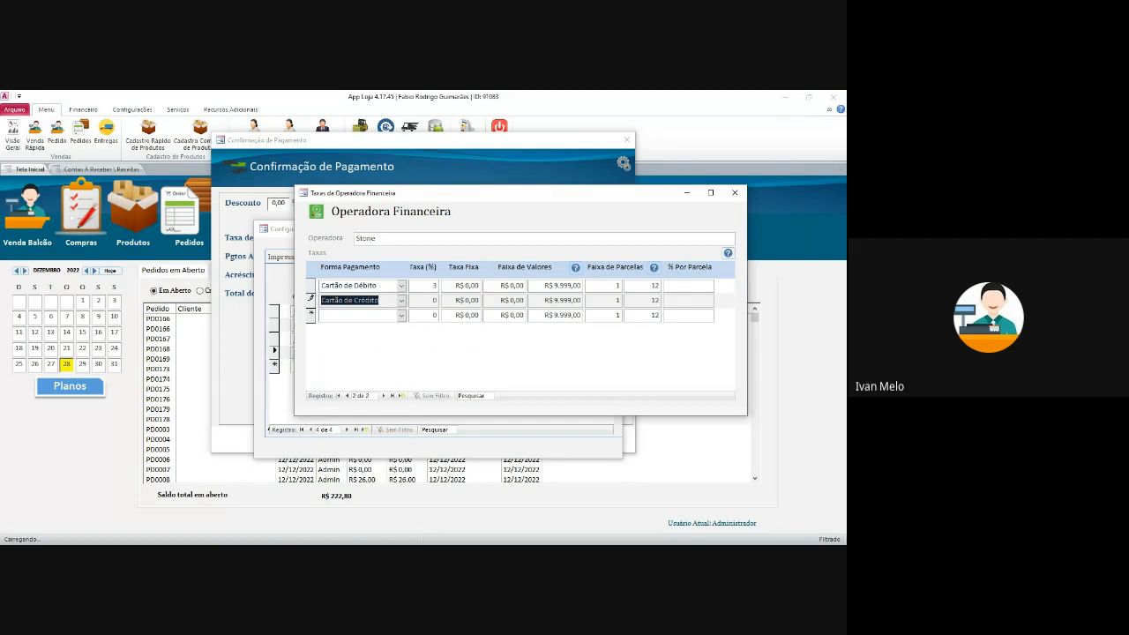
key(Tab)
text(1)
text(5)
key(Tab)
key(Tab)
- Limit that credit row to installments 1 to 1 and start a third Cartão de Crédito row
key(Tab)
key(Tab)
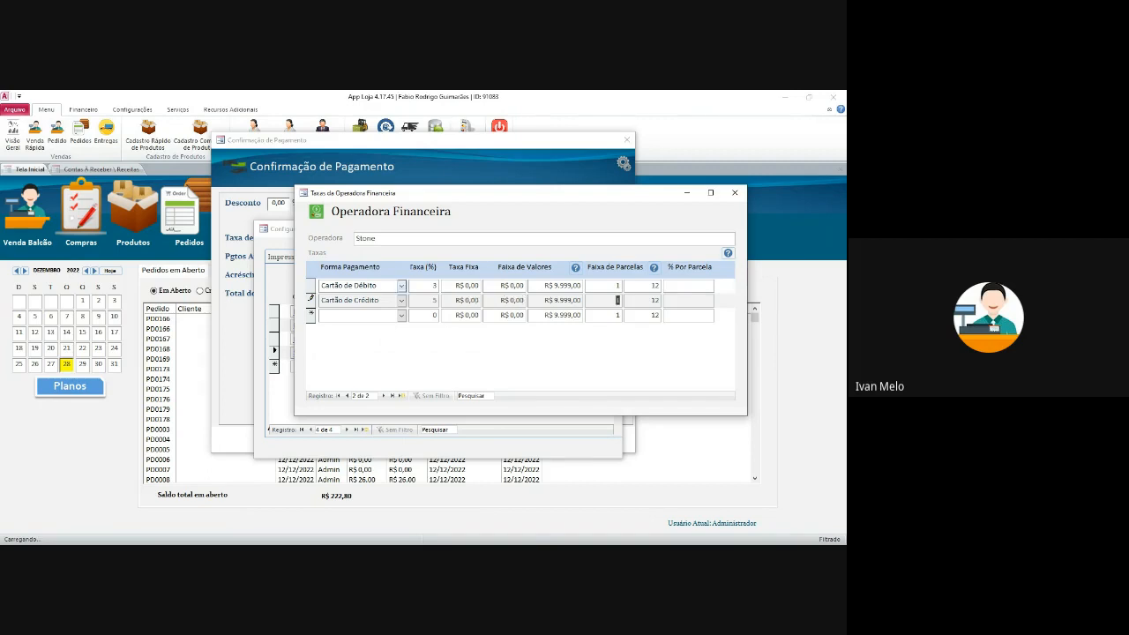
click(455, 315)
double_click(618, 300)
key(Tab)
key(shift+Tab)
key(Tab)
text(1)
click(401, 315)
click(349, 358)
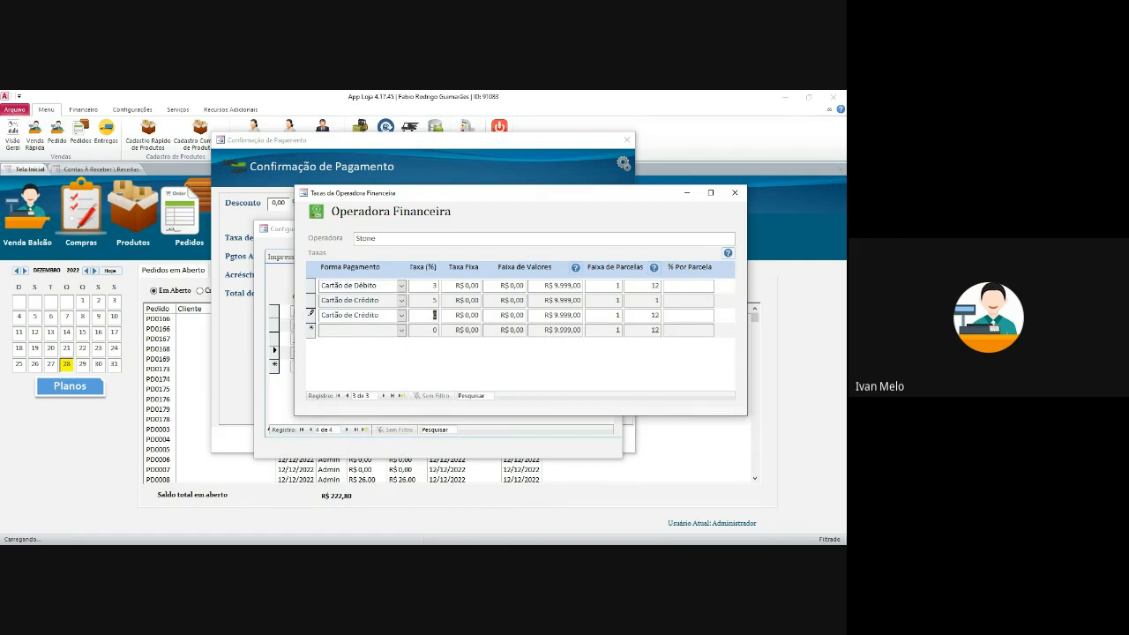
- Set the third credit row to installments 2 to 2 with a 7% fee
key(Tab)
text(2)
key(Tab)
text(2)
click(434, 315)
text(7)
- Add a fourth Cartão de Crédito row at 8% for installments 3 to 3
click(402, 330)
click(401, 330)
click(350, 374)
key(Tab)
text(8)
key(Tab)
key(Tab)
key(Tab)
key(Tab)
text(3)
key(Tab)
text(3)
click(655, 315)
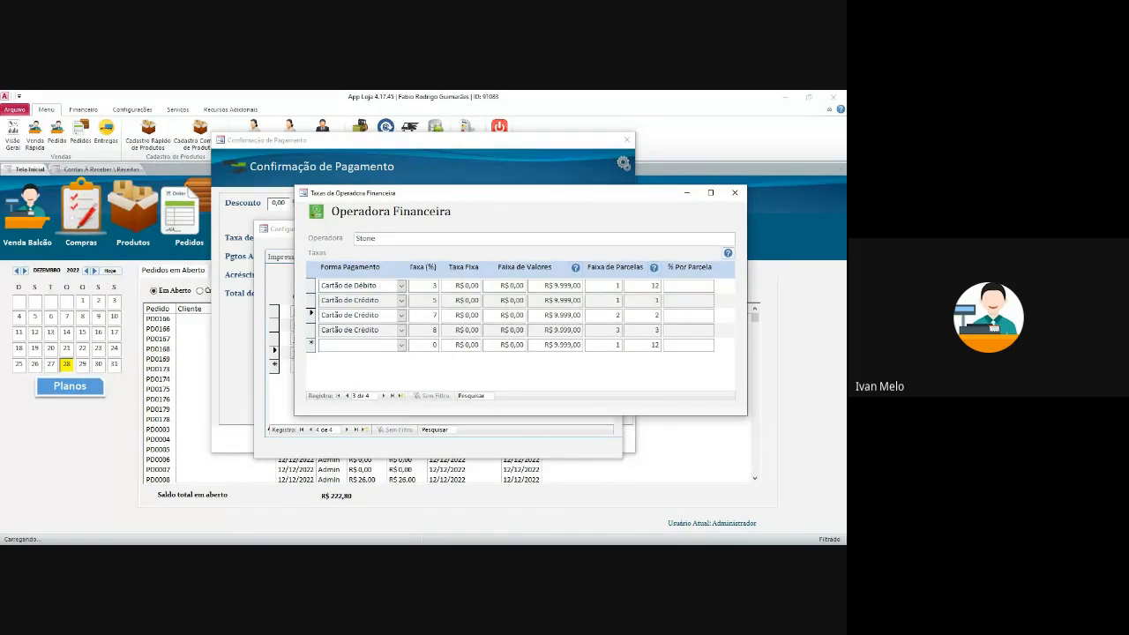
- Add a PIX row with a 1% fee and close Stone's fee table
click(402, 345)
scroll(357, 418, down, 5)
scroll(357, 417, down, 1)
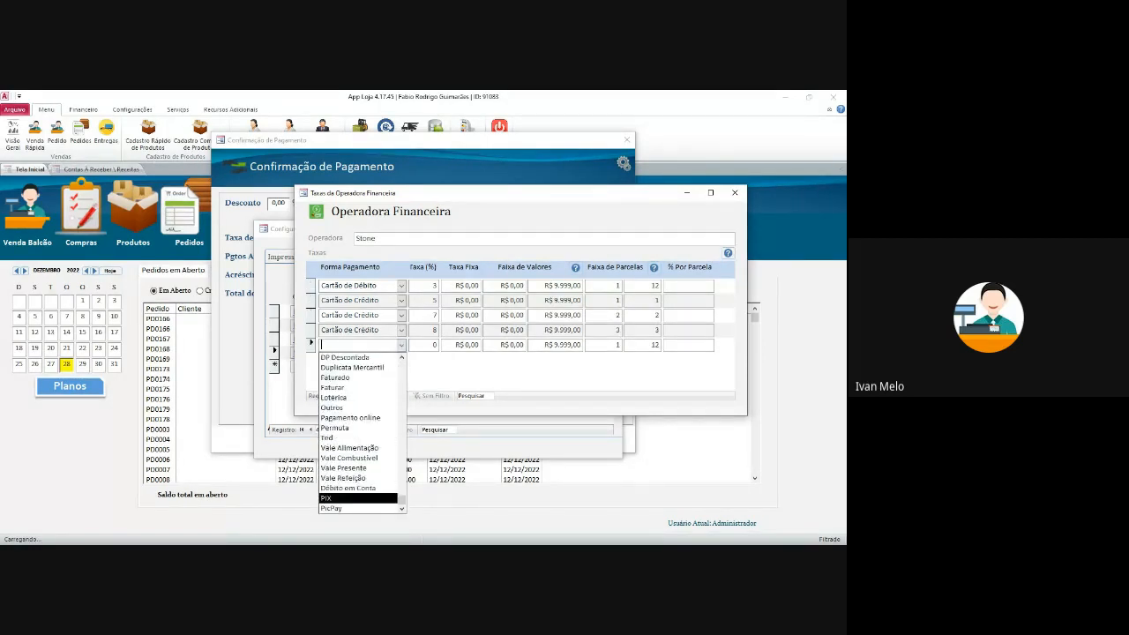
click(357, 498)
key(Tab)
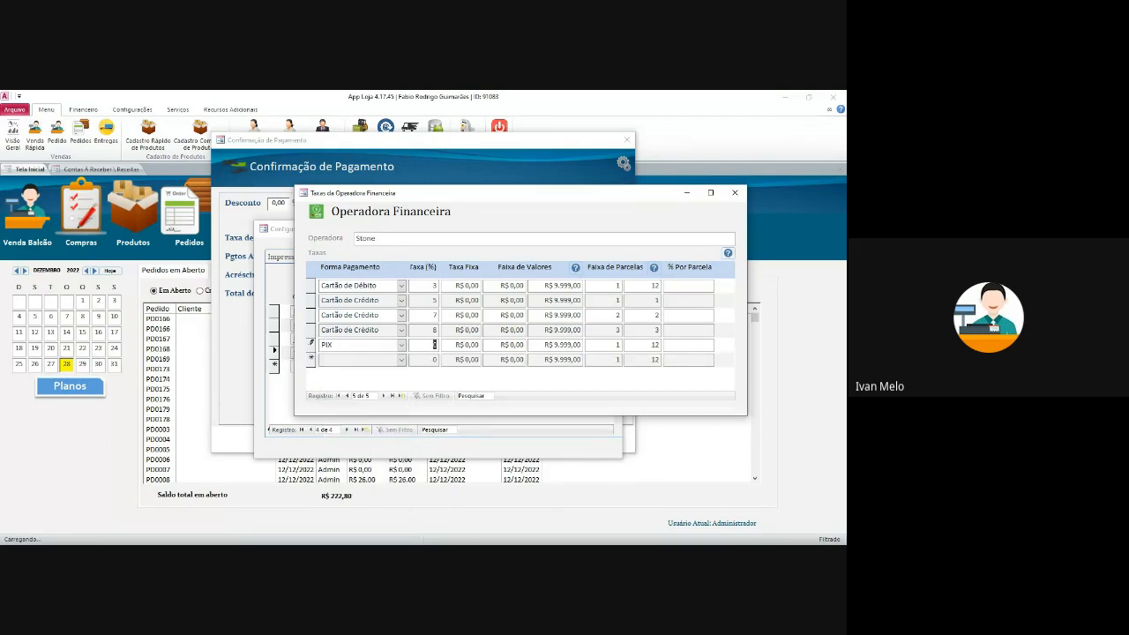
text(1)
key(shift+Left)
text(0,5)
double_click(432, 345)
text(1)
click(433, 300)
click(478, 316)
double_click(468, 301)
click(735, 193)
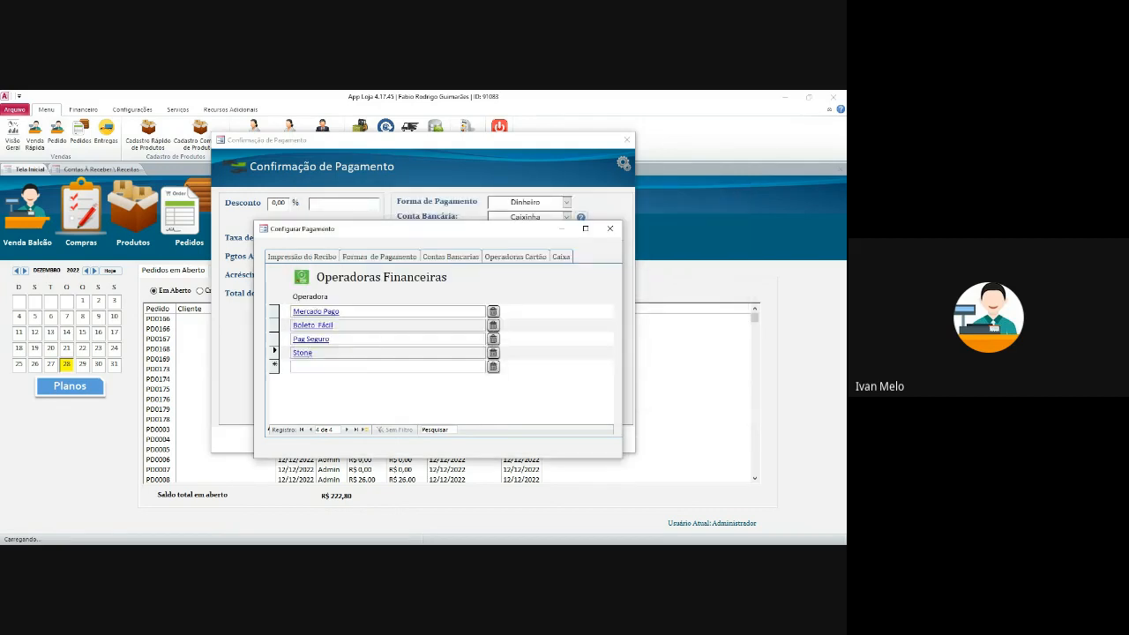
- Start a Boleto payment row in Boleto Fácil's fee table
click(319, 326)
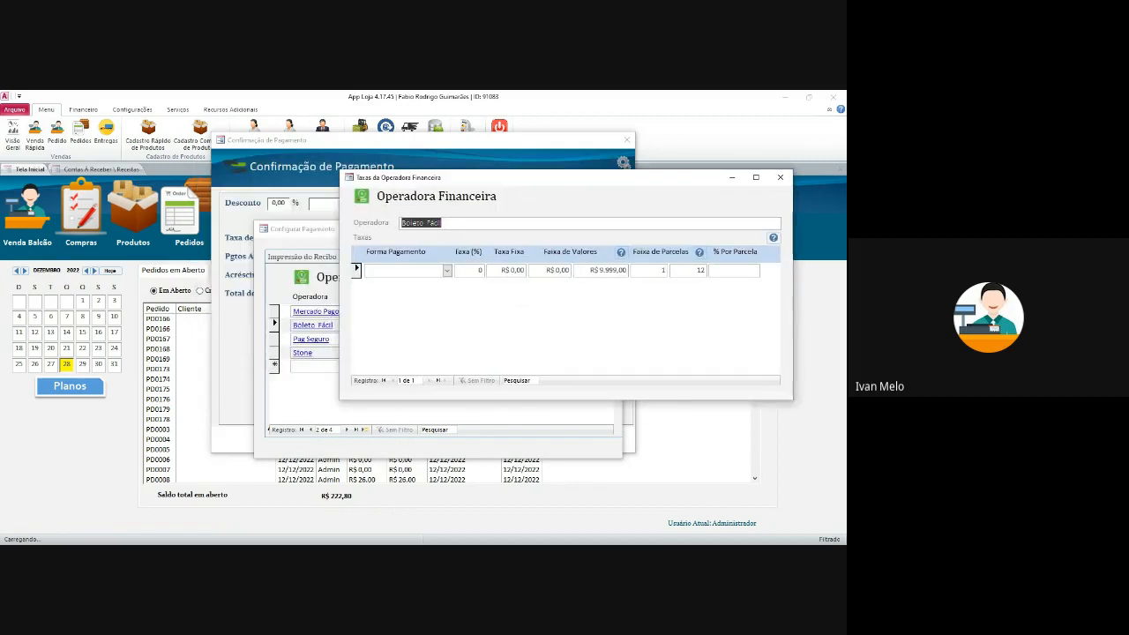
click(448, 271)
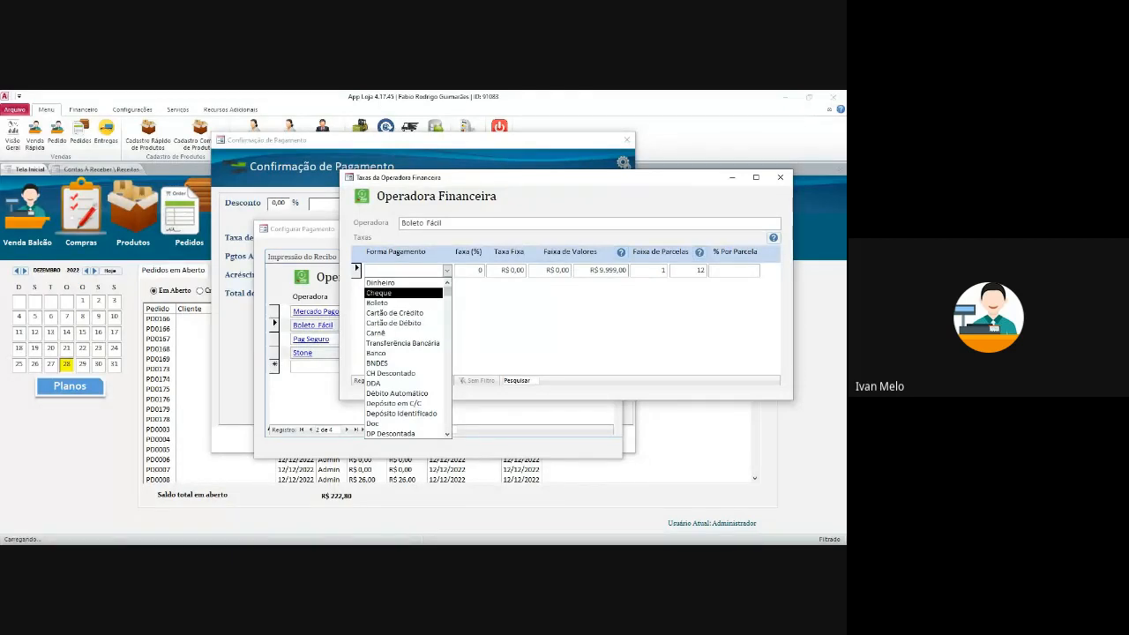
scroll(403, 370, down, 4)
scroll(403, 353, up, 4)
click(403, 303)
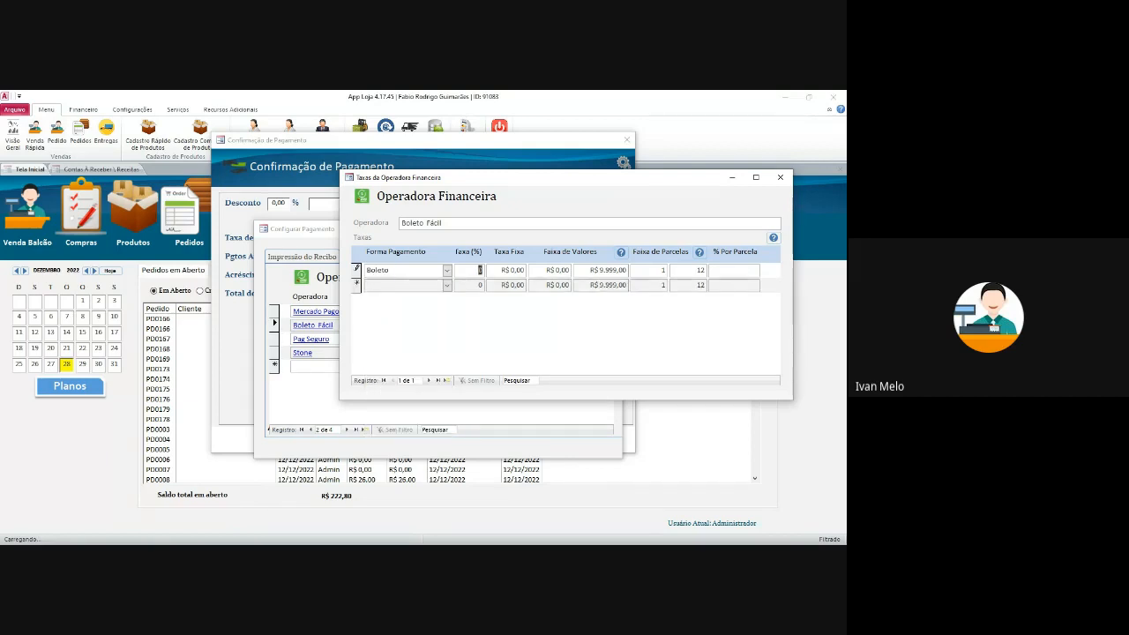
- Set the first Boleto row's fee percentage to 0
text(2,5)
key(Tab)
text(3)
key(Tab)
key(shift+Tab)
key(shift+Tab)
text(0)
key(Tab)
- Give the first Boleto row a R$ 2,50 fixed fee for values up to R$ 100,00
text(25)
key(Tab)
key(shift+Tab)
text(2,5)
key(Tab)
key(Tab)
text(100)
key(Tab)
key(Tab)
key(Tab)
key(Tab)
drag(546, 270, 628, 270)
- Add a second Boleto row with a 2,5% fee
click(662, 285)
click(447, 284)
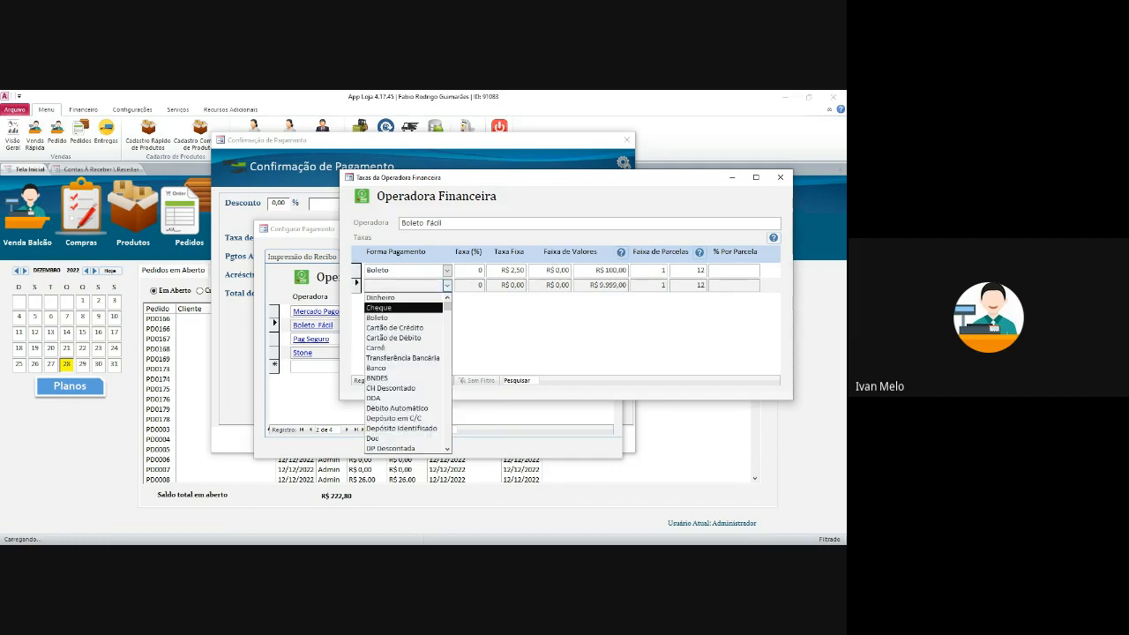
click(397, 318)
key(Tab)
key(Tab)
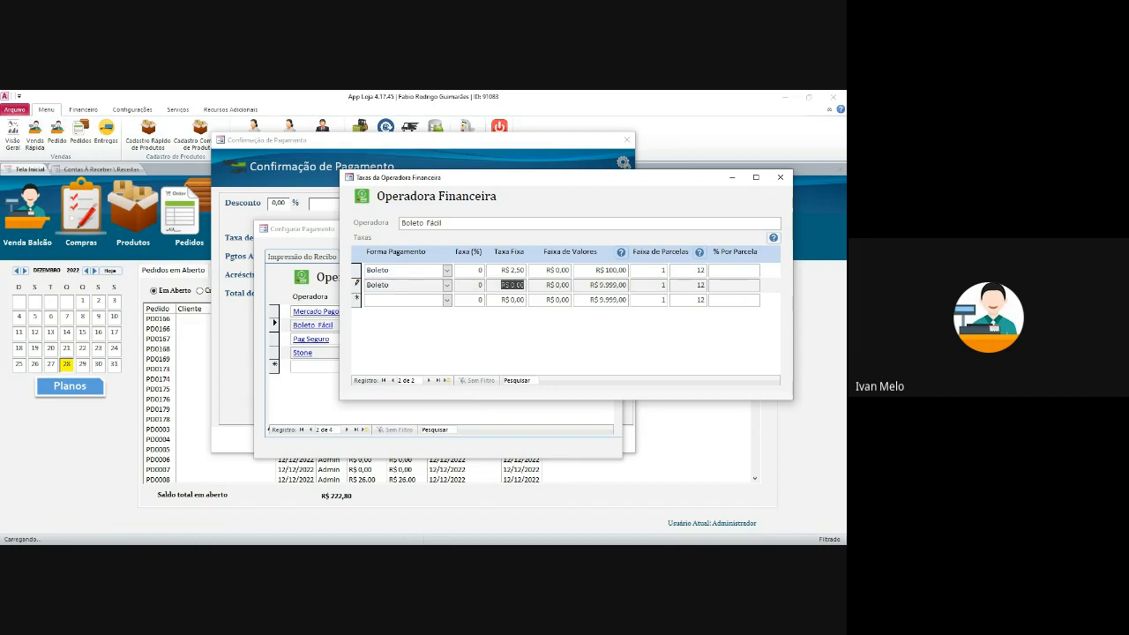
key(shift+Tab)
text(2,5)
key(Tab)
- Set the second row's lower limit to R$ 100,00, save it, and close the fee table
key(Tab)
text(100)
key(Tab)
click(569, 300)
click(510, 300)
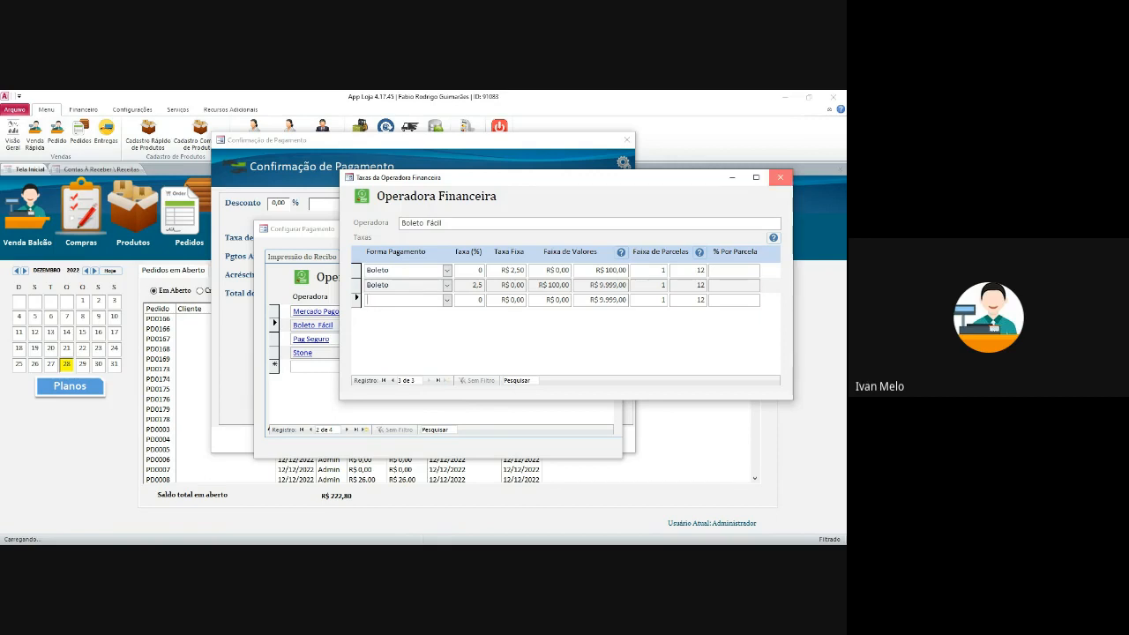
click(780, 178)
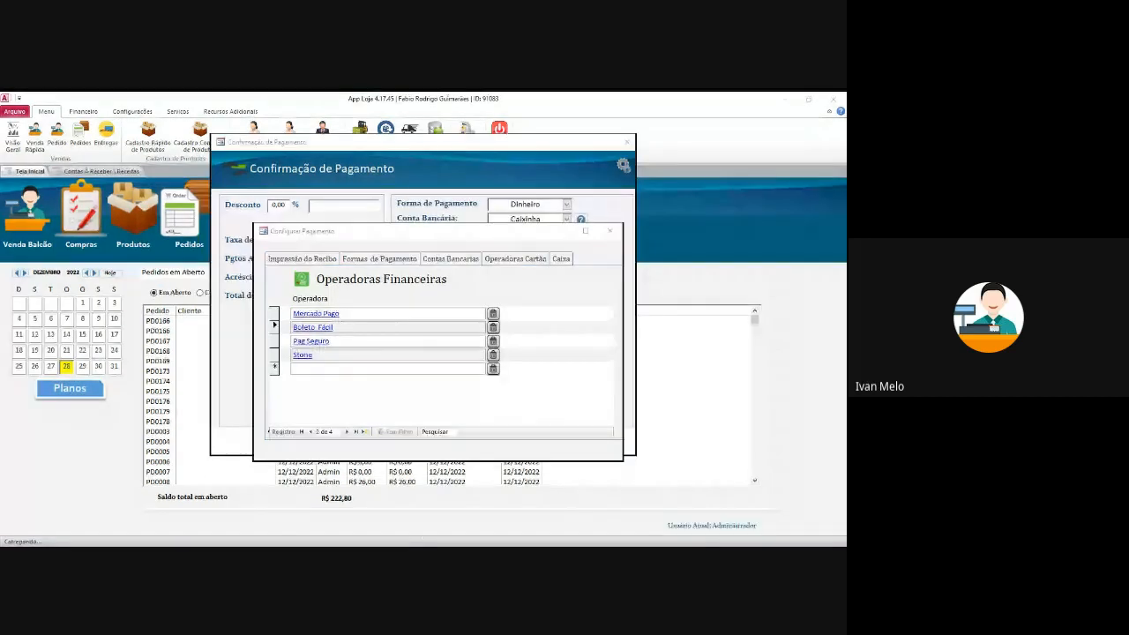
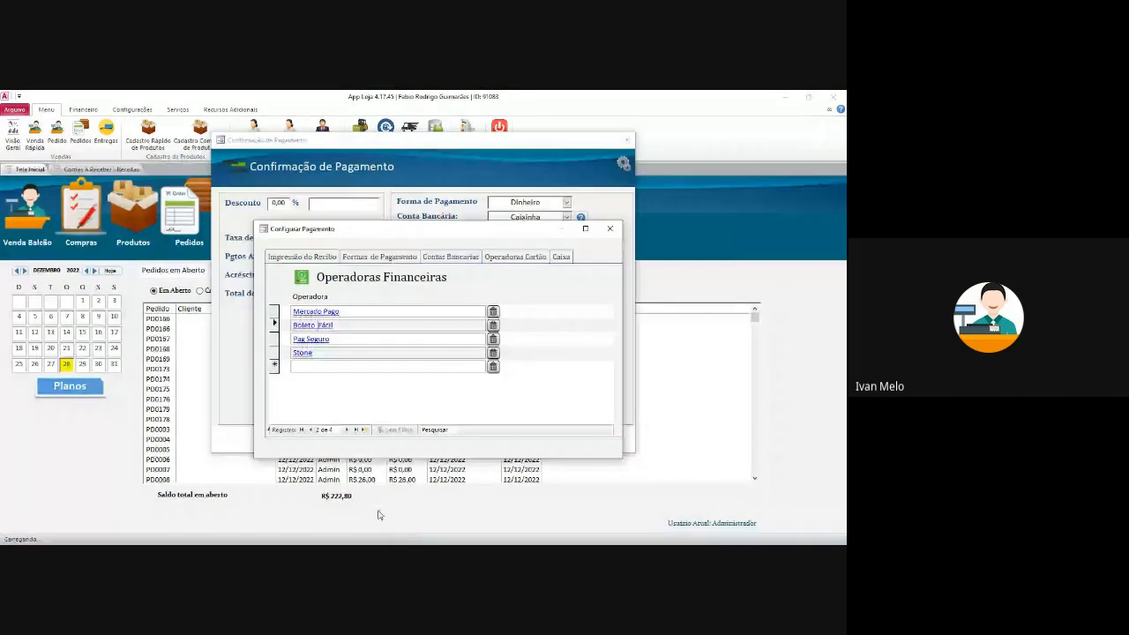
- Look over the Contas Bancárias, Caixa and Impressão do Recibo pages, then close Configurar Pagamento
click(358, 368)
click(455, 257)
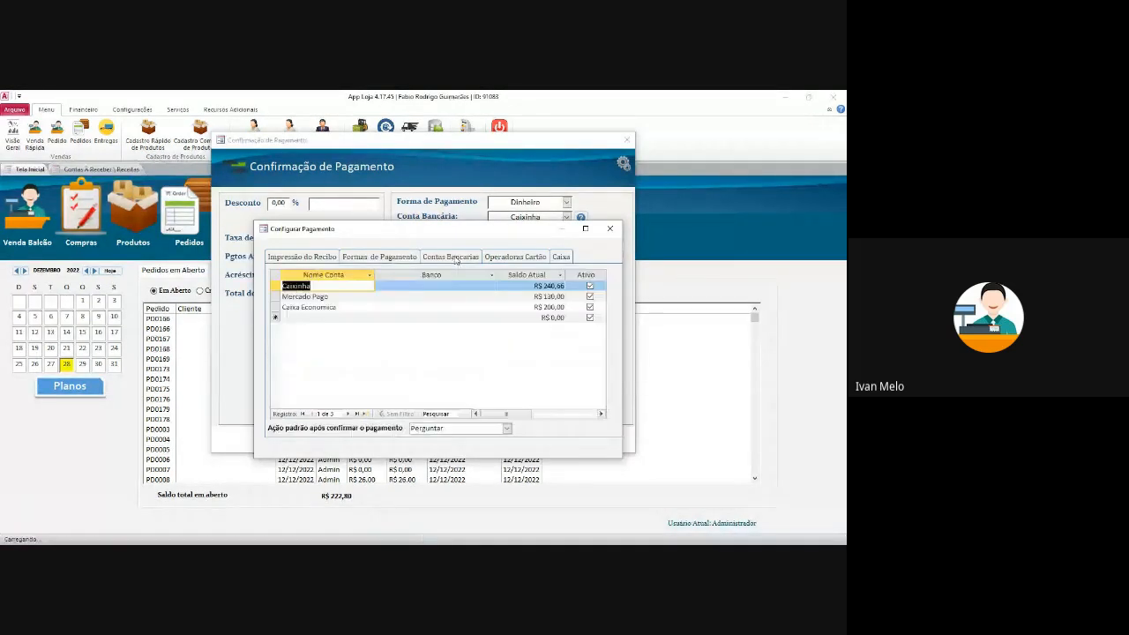
click(497, 258)
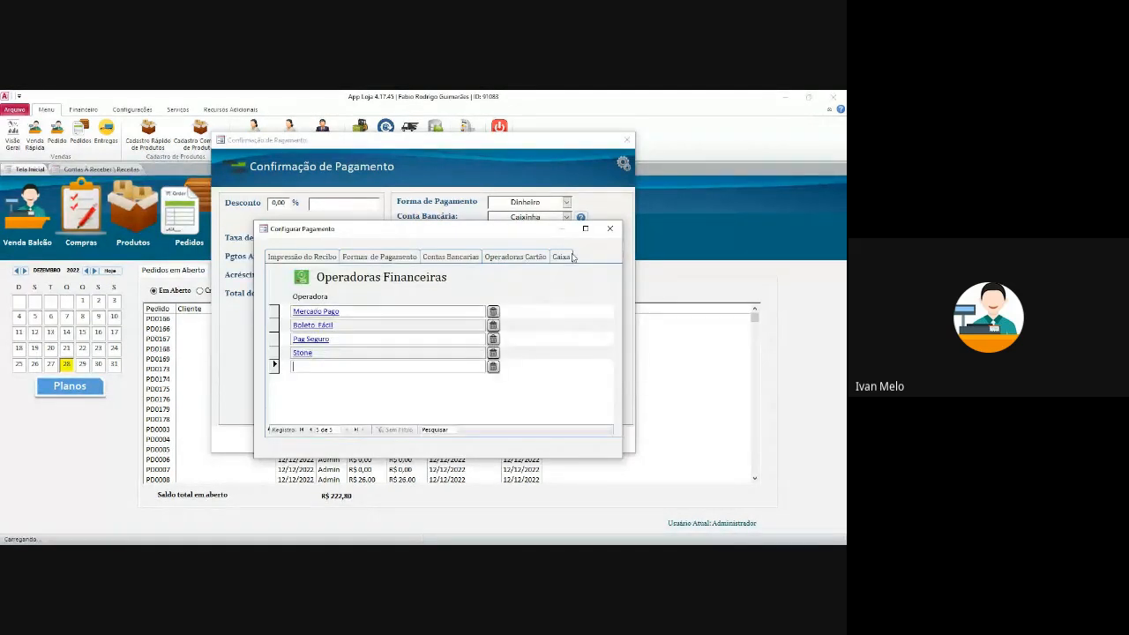
click(561, 256)
click(285, 260)
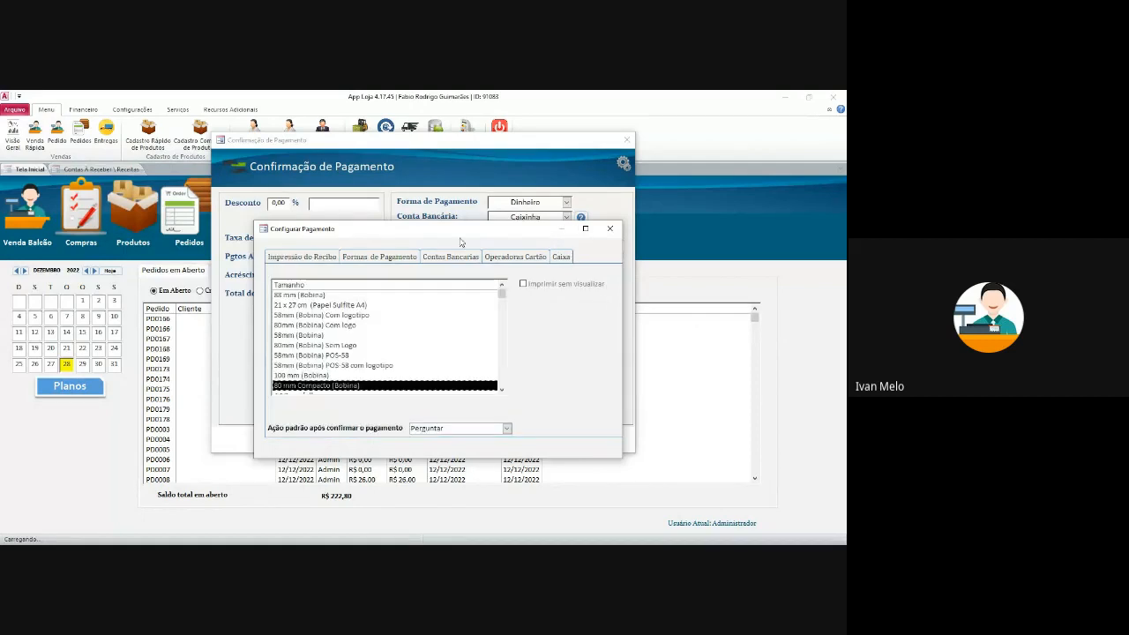
click(610, 229)
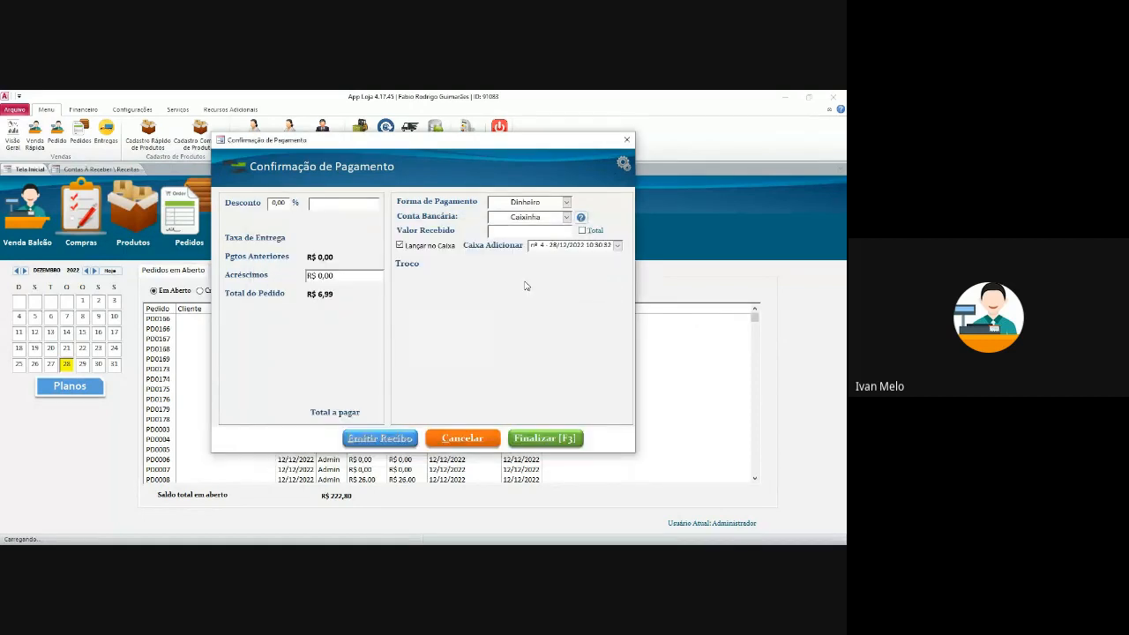
- Pay the full R$ 6,99 by Cartão de Crédito into Caixa Economica with operator Stone
click(583, 230)
click(567, 202)
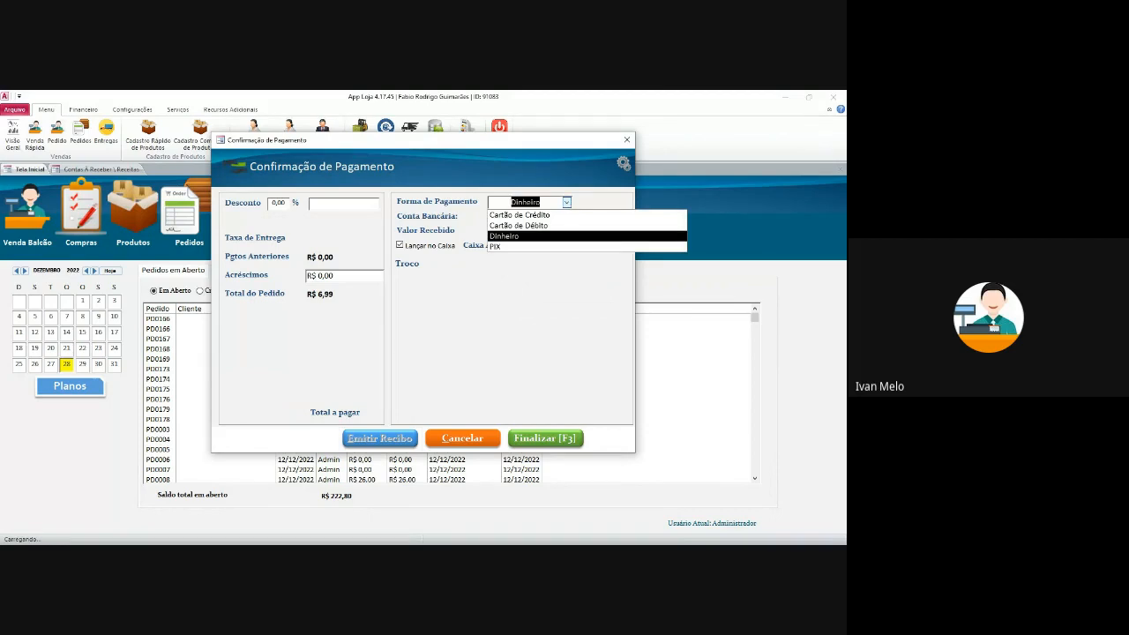
click(538, 214)
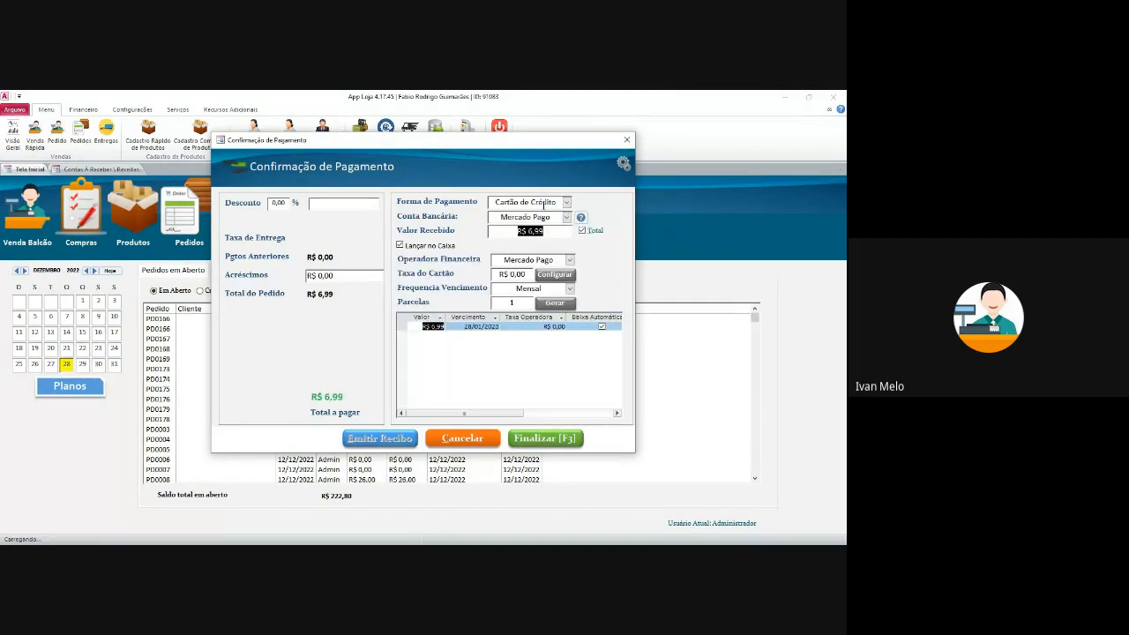
click(567, 217)
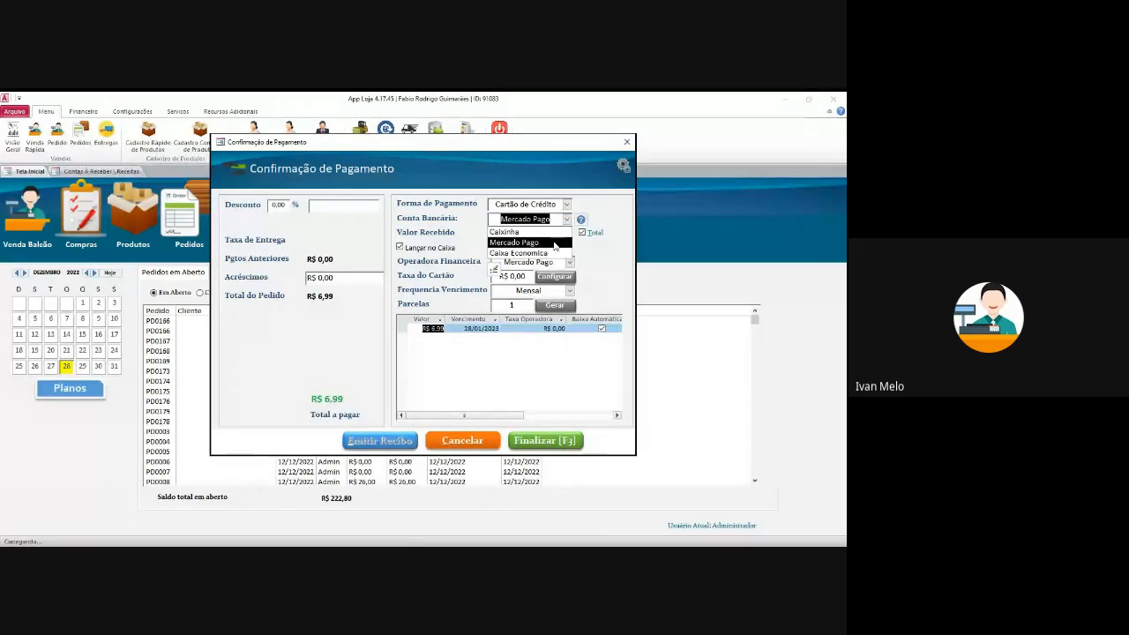
click(554, 253)
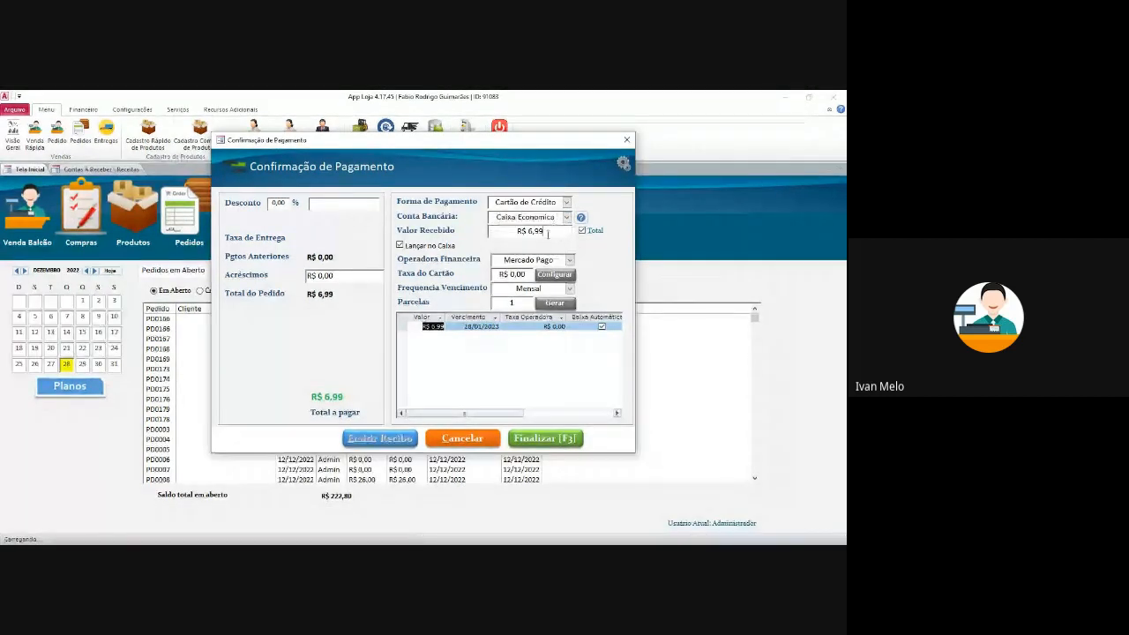
click(562, 257)
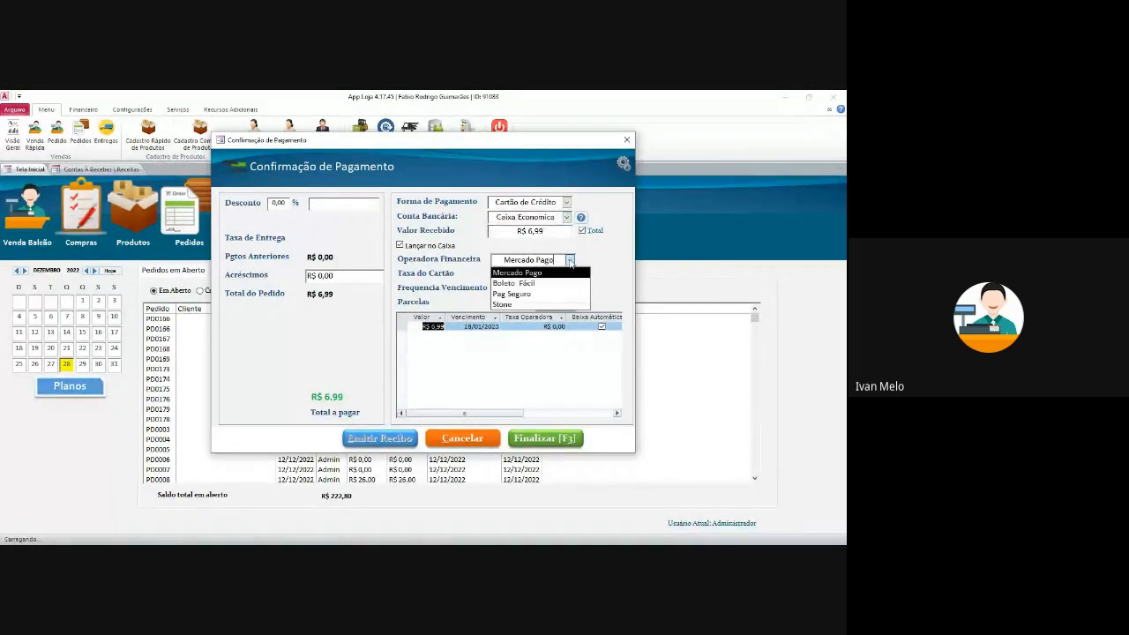
click(551, 303)
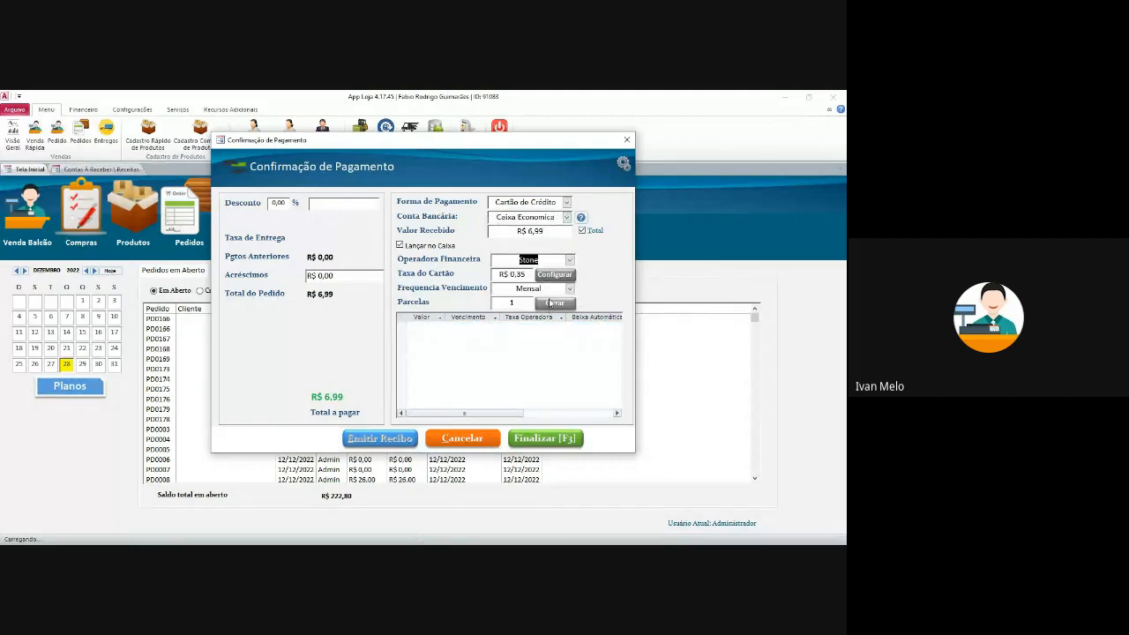
- Generate the single installment and inspect its R$ 0,35 operator fee and settlement field
click(554, 303)
click(567, 327)
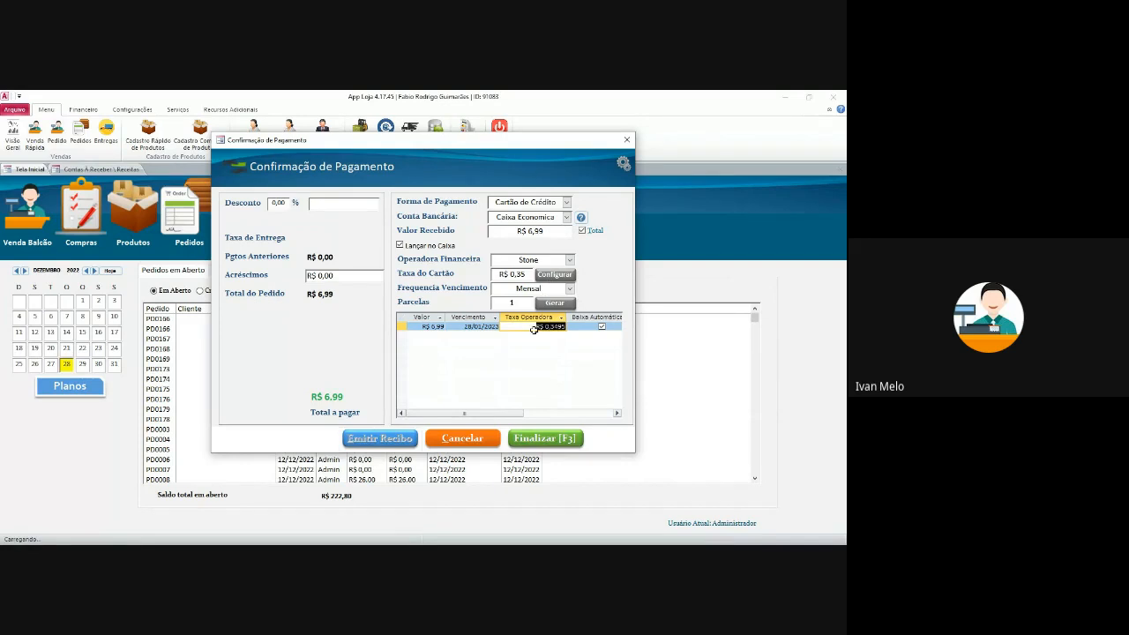
drag(531, 329, 581, 328)
click(581, 327)
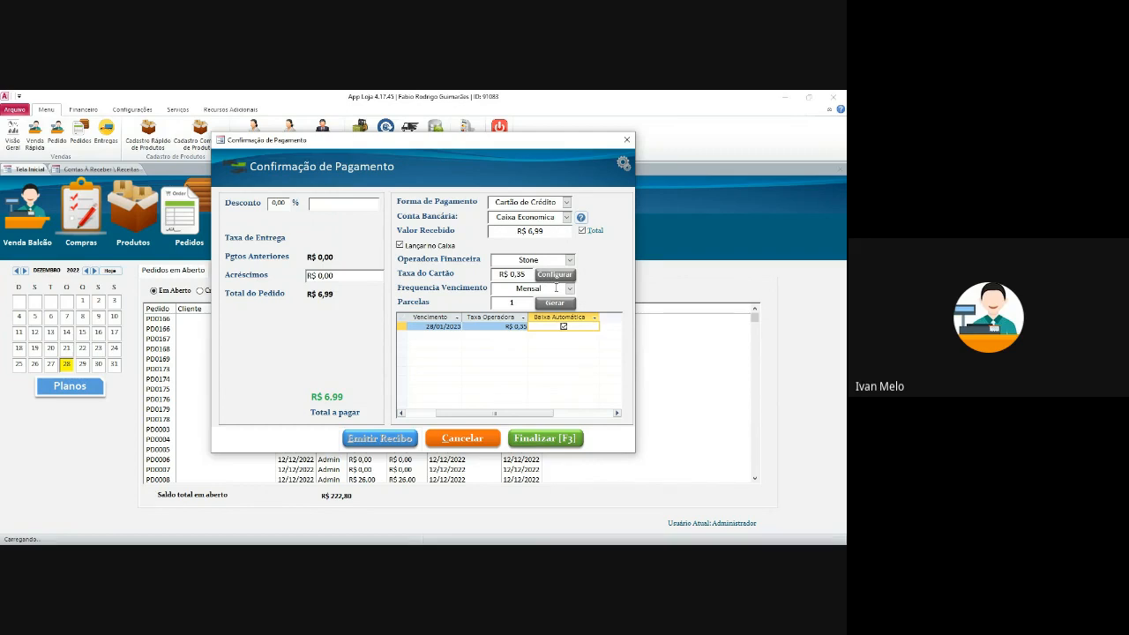
- In the Formas de Pagamento settings, make Stone the default operator for credit and debit cards
click(624, 164)
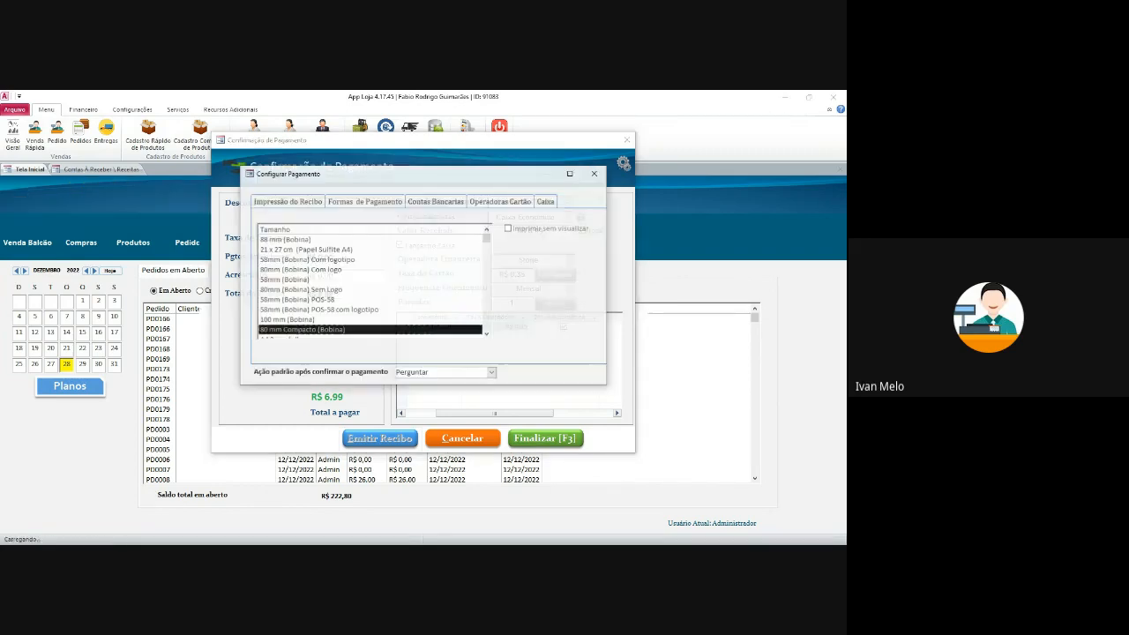
click(436, 202)
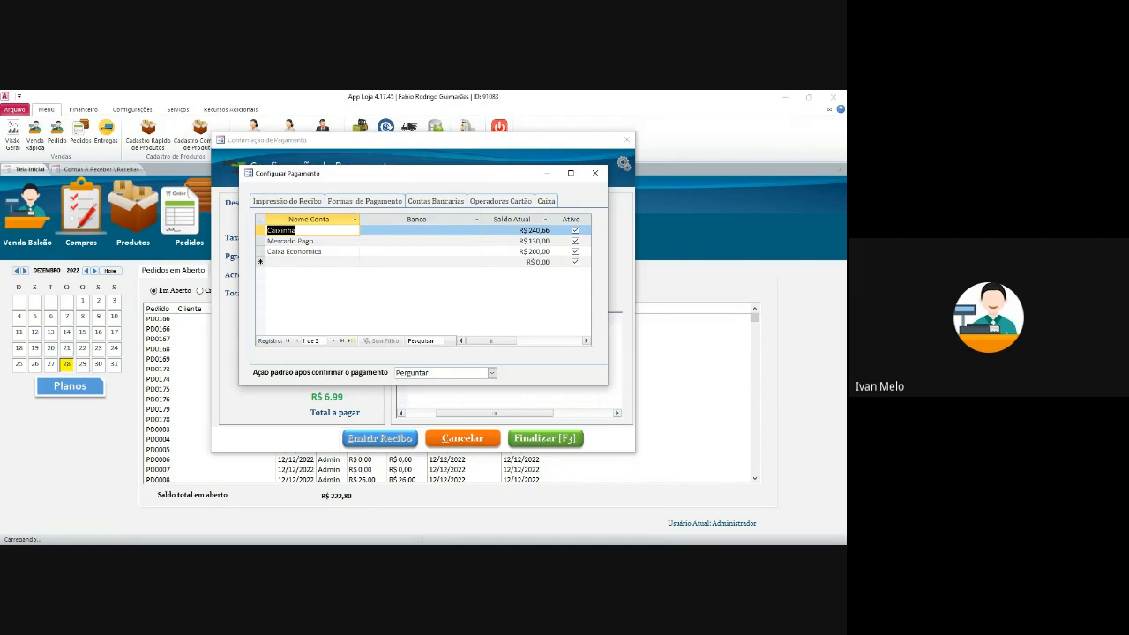
click(365, 201)
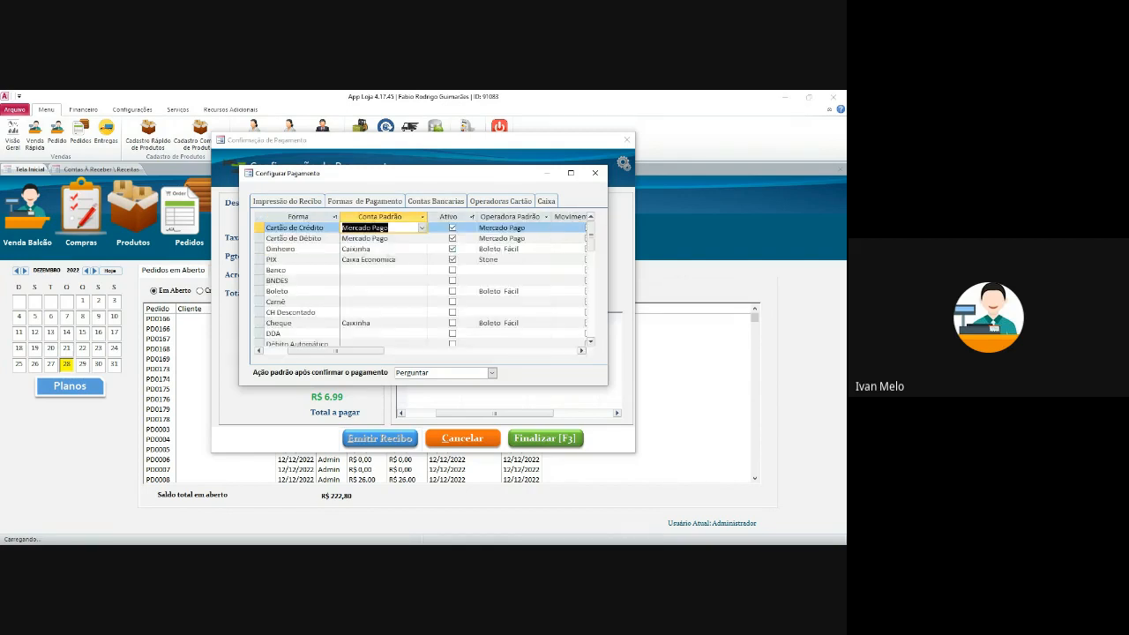
click(521, 228)
key(Down)
key(Down)
key(Down)
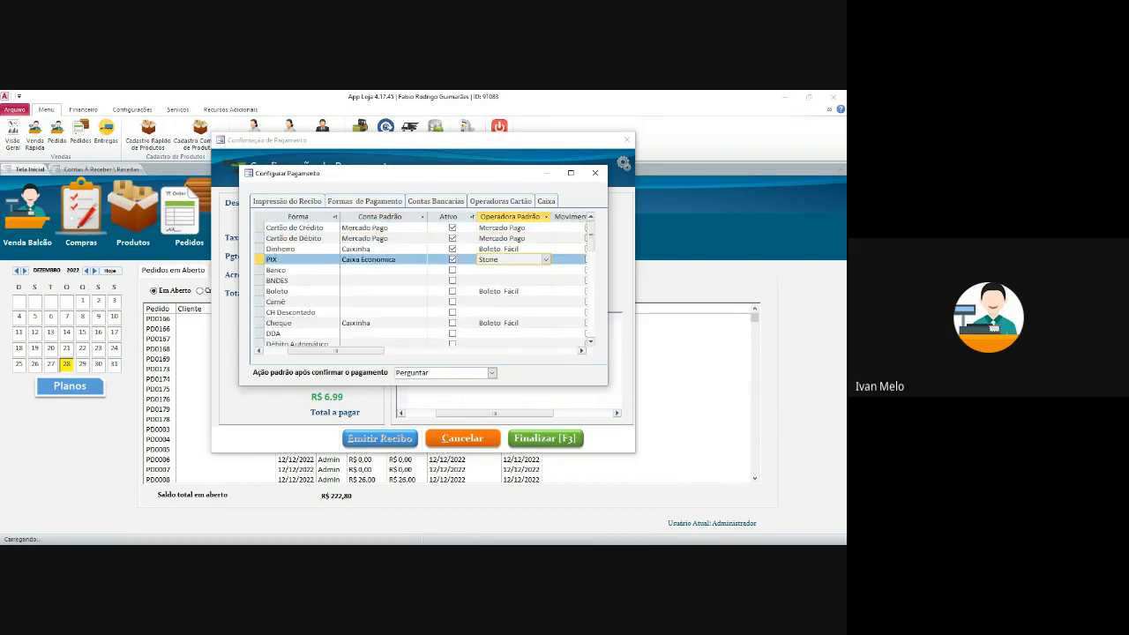
click(526, 227)
click(546, 228)
click(507, 267)
click(546, 238)
click(507, 278)
- Clear Dinheiro's default operator and set Mercado Pago as PIX's default operator
click(546, 249)
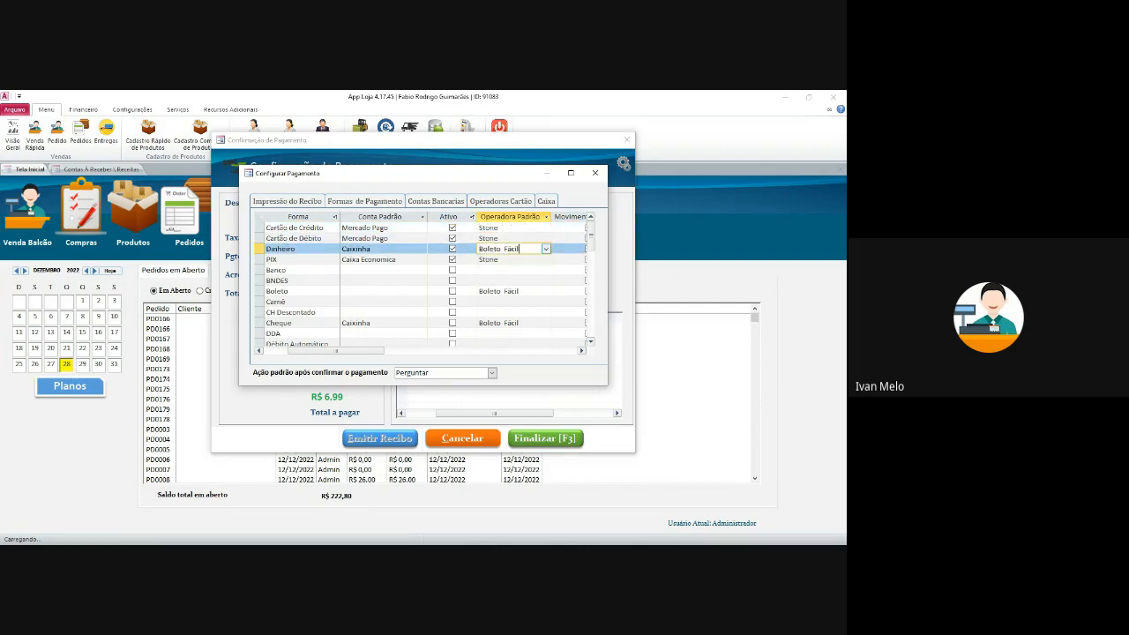
click(546, 249)
drag(523, 249, 479, 249)
key(Delete)
click(521, 270)
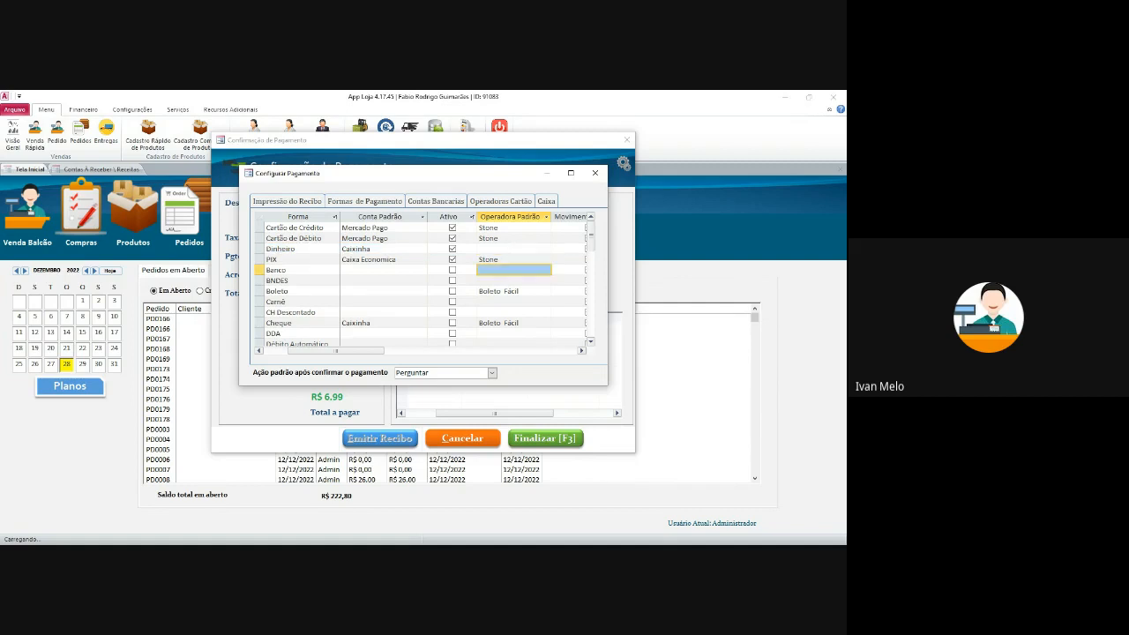
click(545, 259)
click(546, 259)
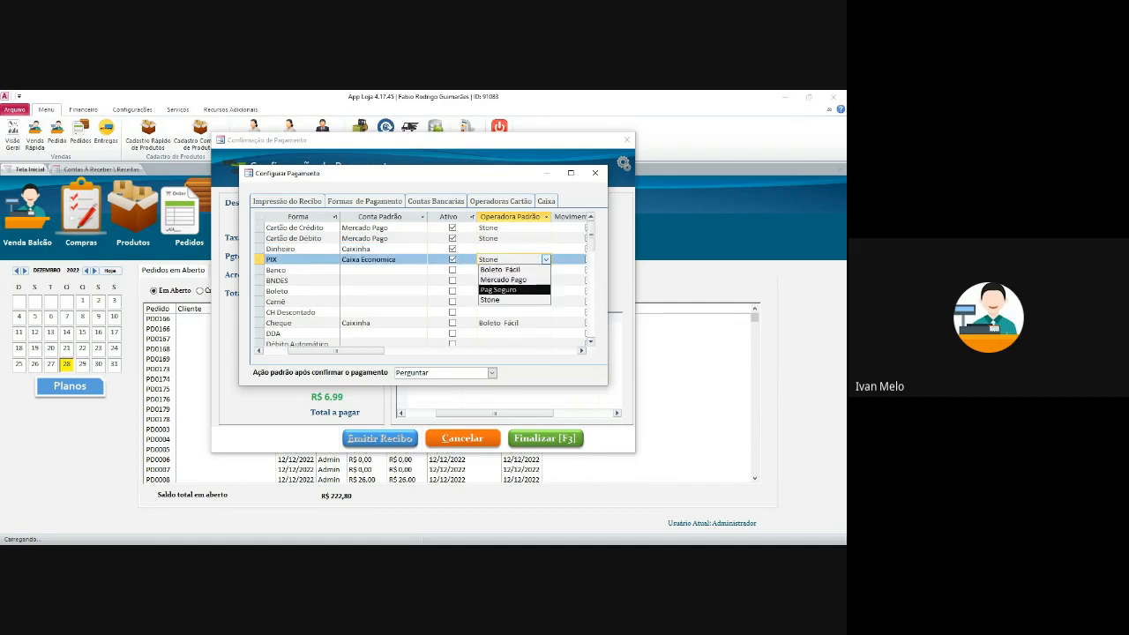
click(504, 280)
click(508, 270)
click(507, 291)
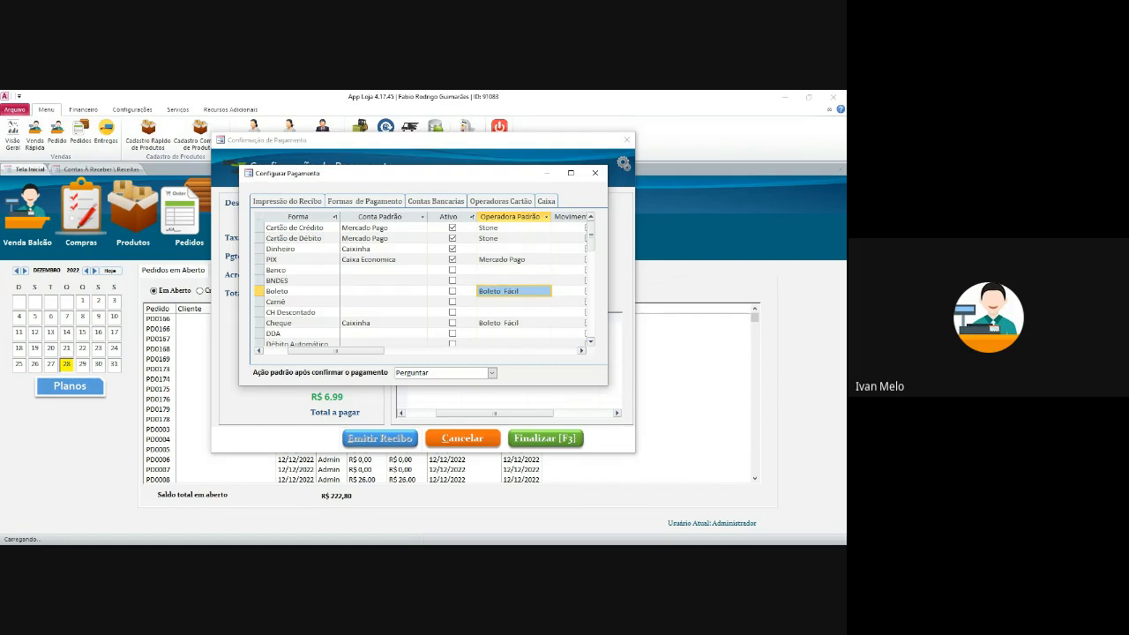
- Finalize the R$ 6,99 sale, print the order and acknowledge the closing message
click(595, 173)
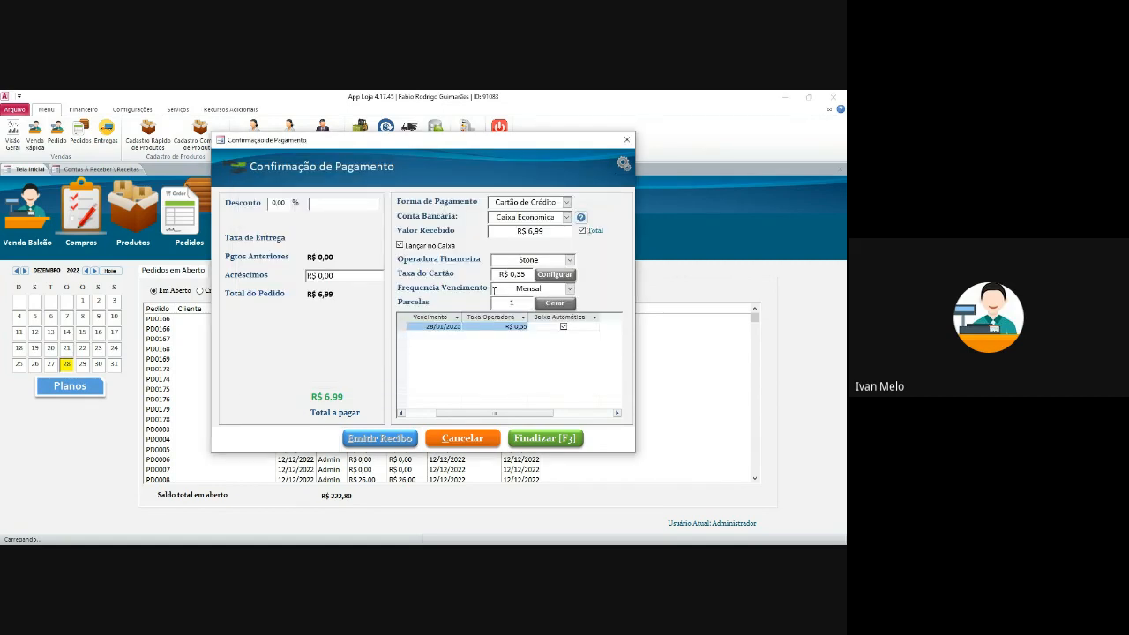
click(557, 445)
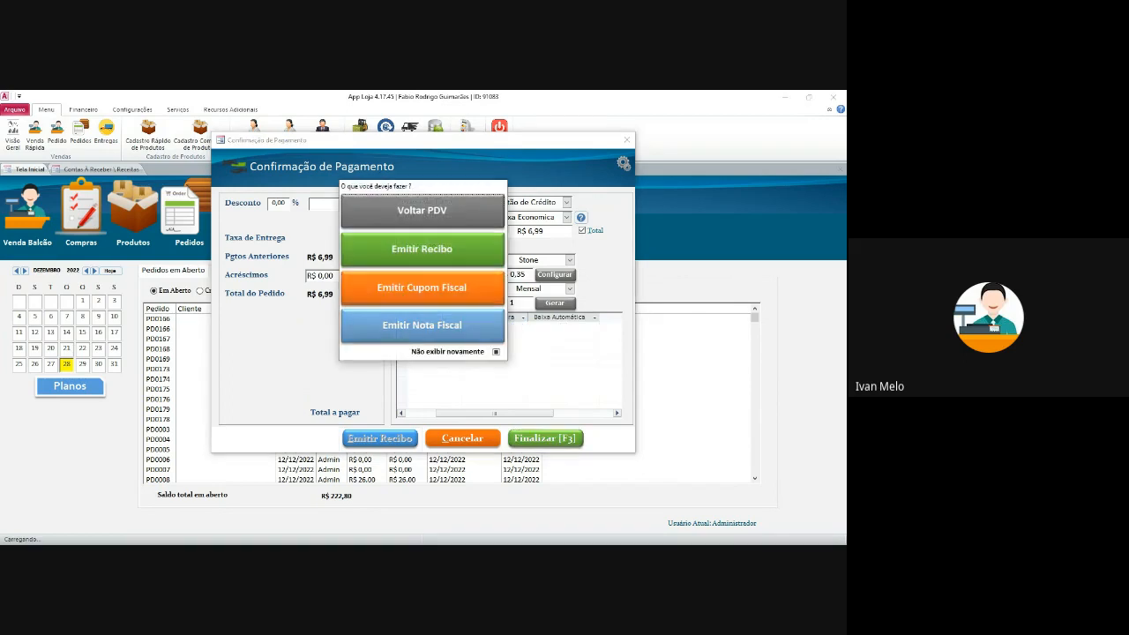
click(422, 210)
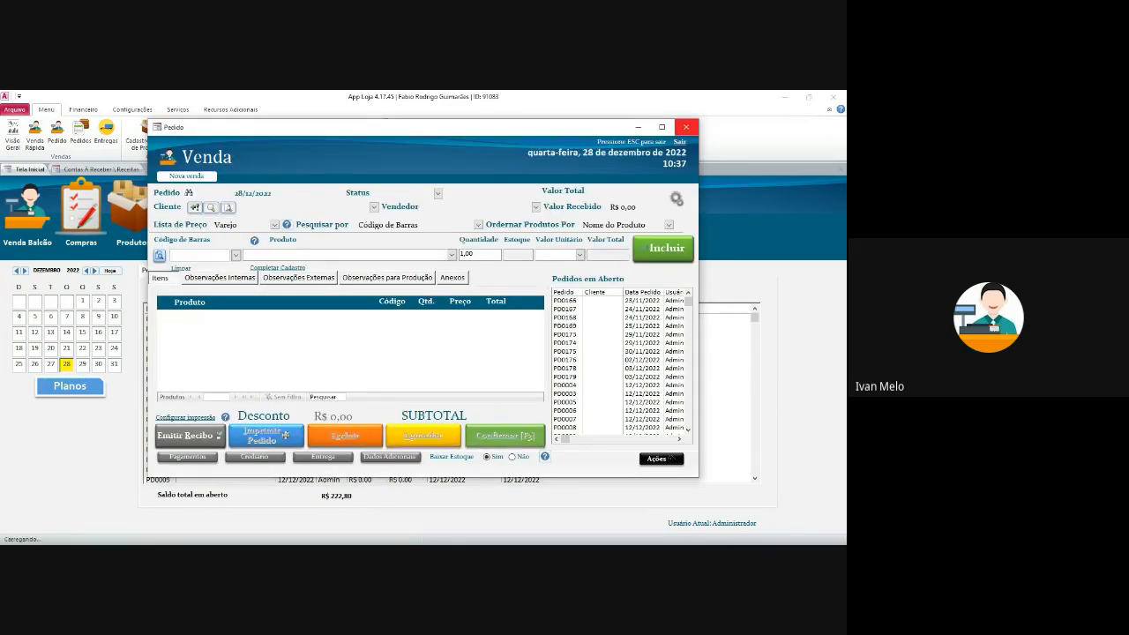
click(285, 435)
click(399, 350)
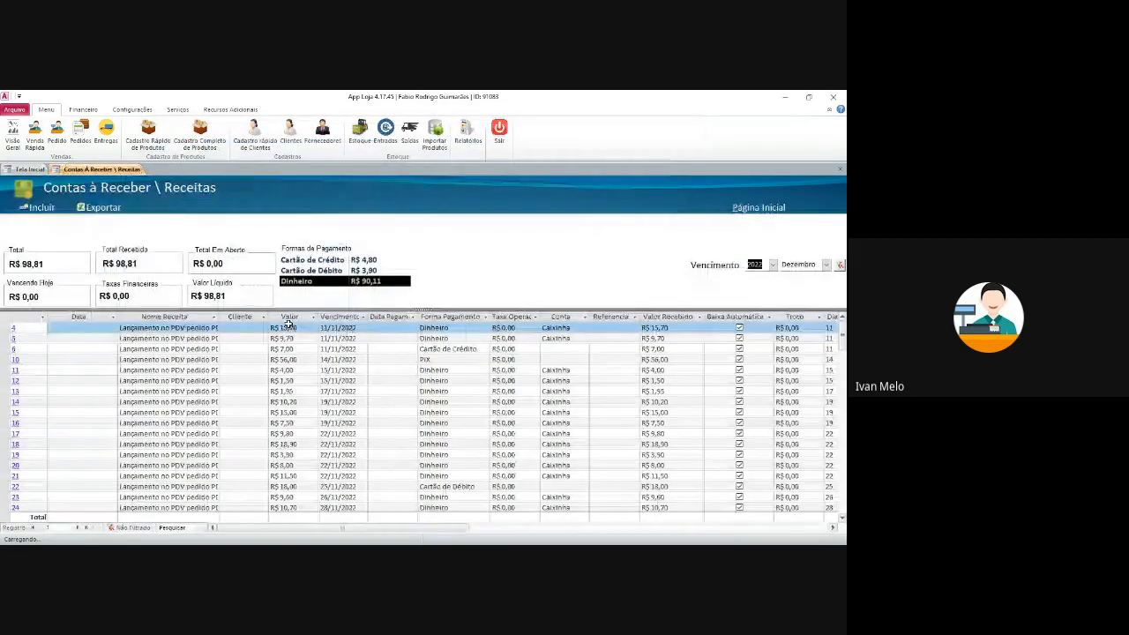
- Filter the receivables to due dates in December 2022
click(353, 371)
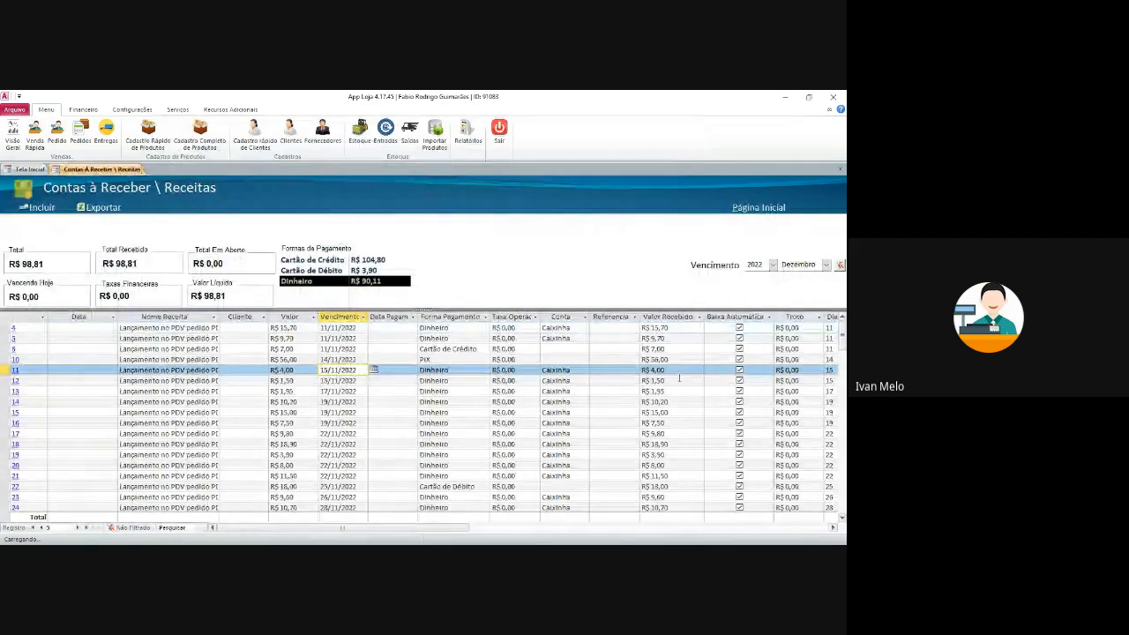
click(839, 265)
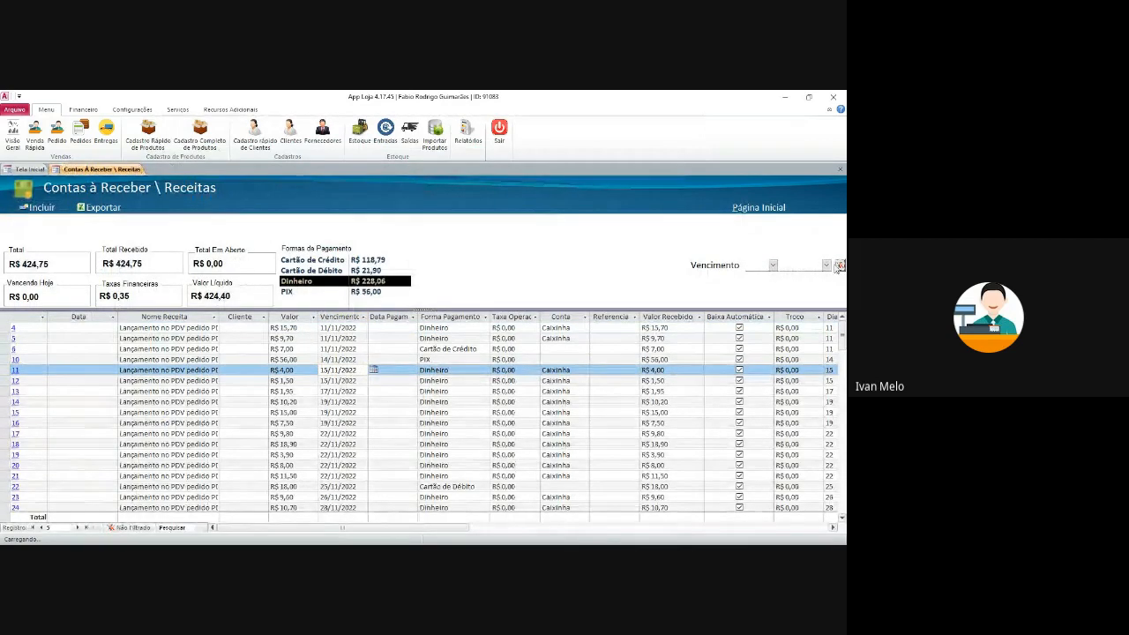
click(827, 266)
click(800, 388)
click(772, 264)
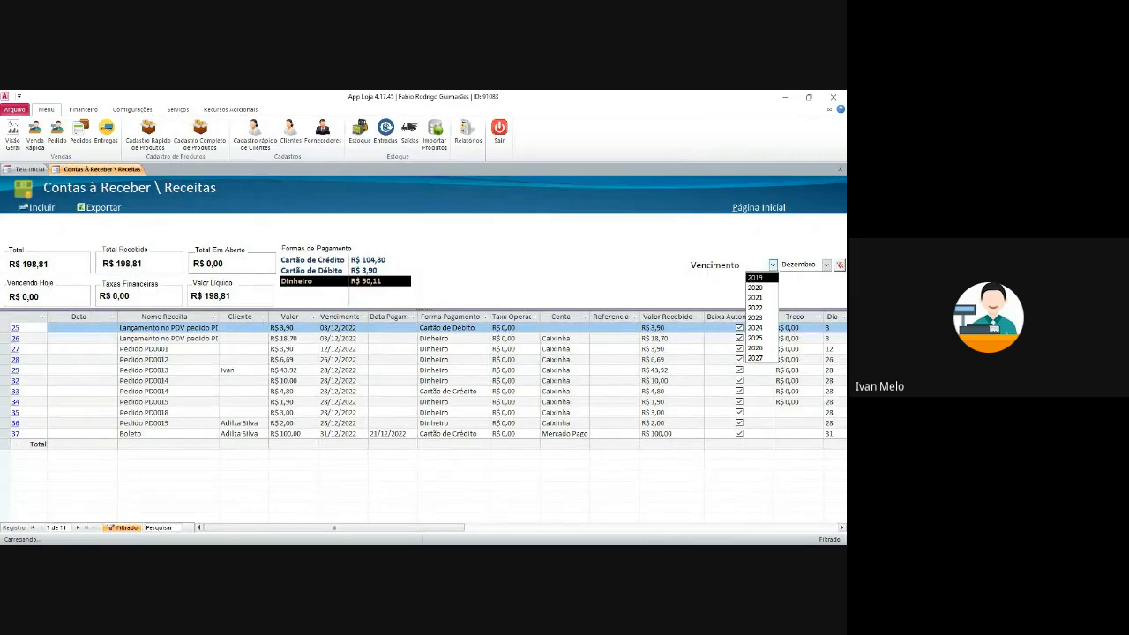
click(755, 307)
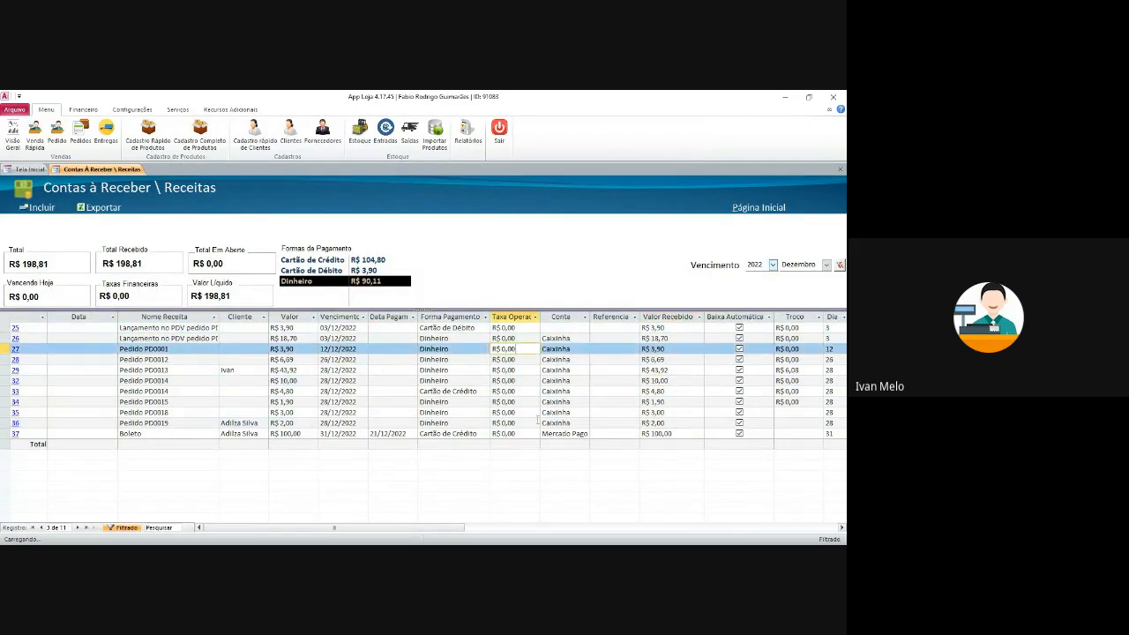
- Keep Mercado Pago as the Boleto entry's account and step through the first entry's fields
click(585, 434)
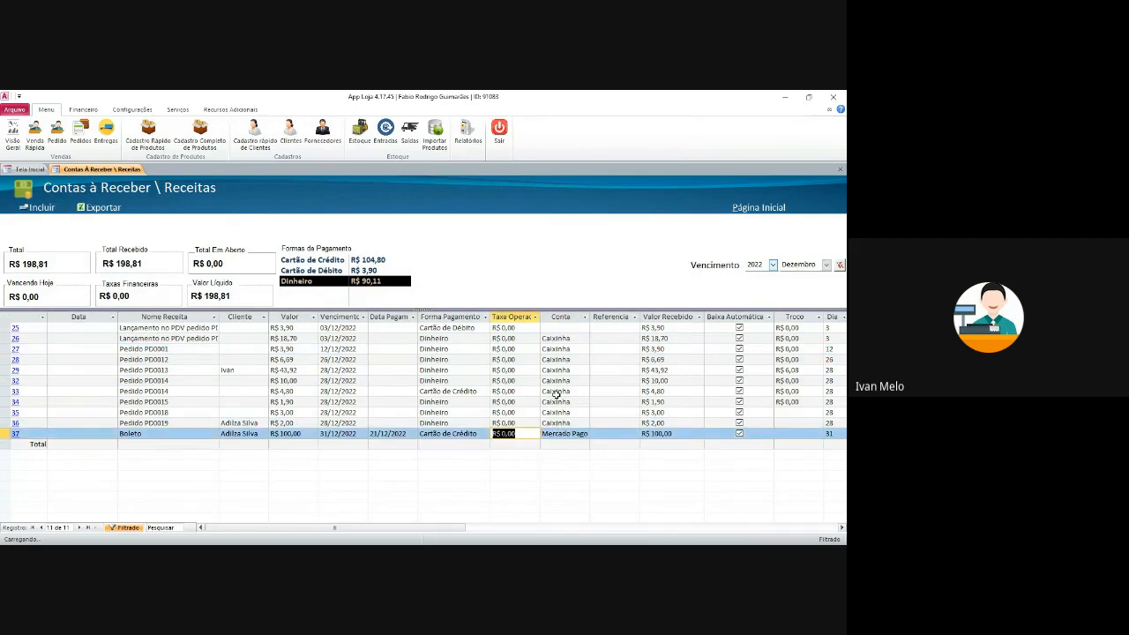
click(545, 327)
key(Left)
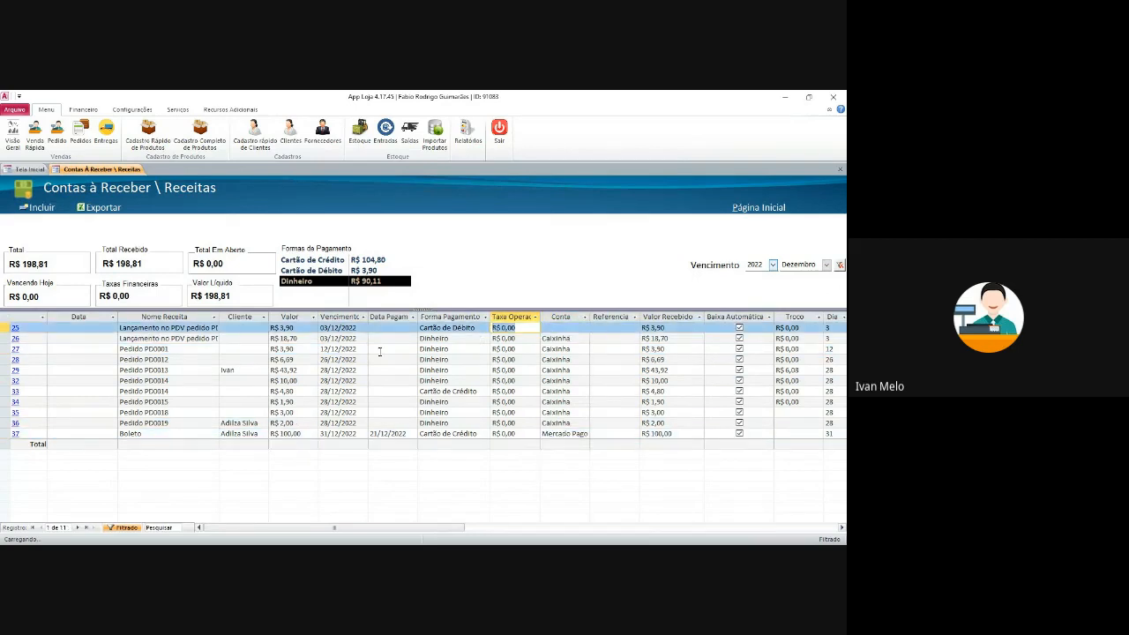
key(Right)
key(Right)
- Sell one ADAPTADOR 10A 3T at the counter for R$ 5,90, paid by Cartão de Crédito
click(32, 170)
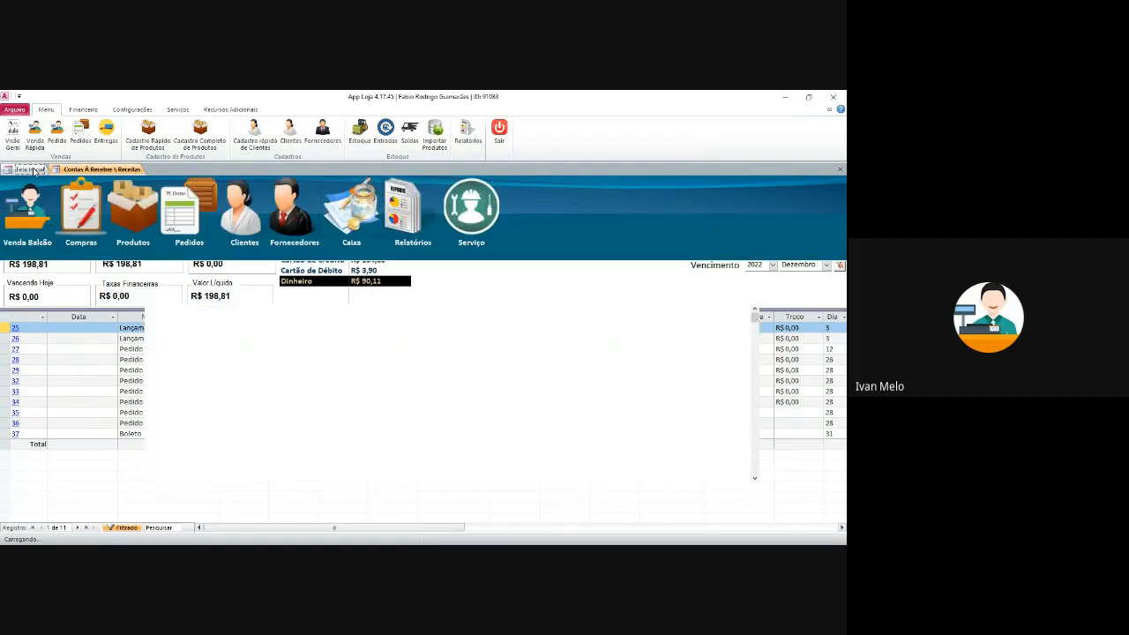
click(21, 207)
click(209, 161)
click(180, 217)
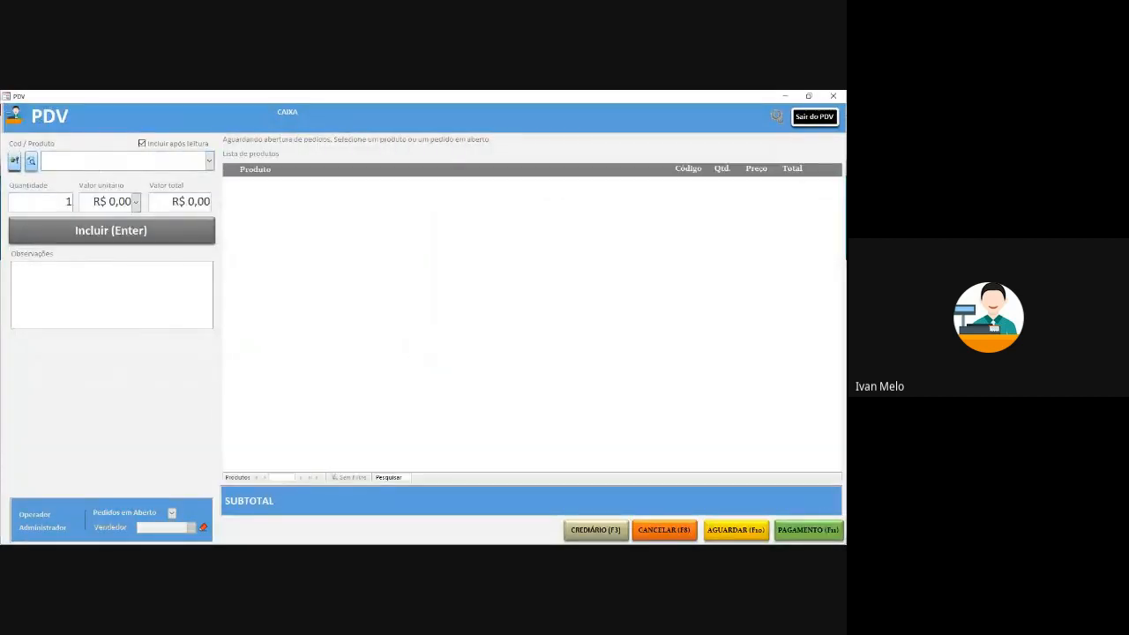
click(822, 531)
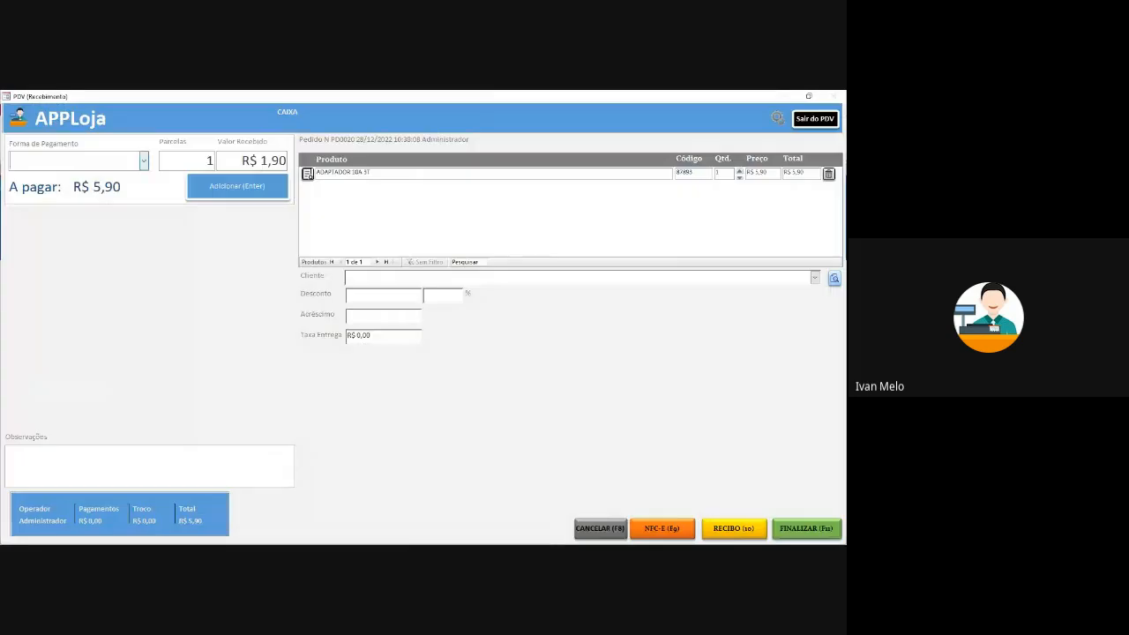
click(144, 160)
click(60, 199)
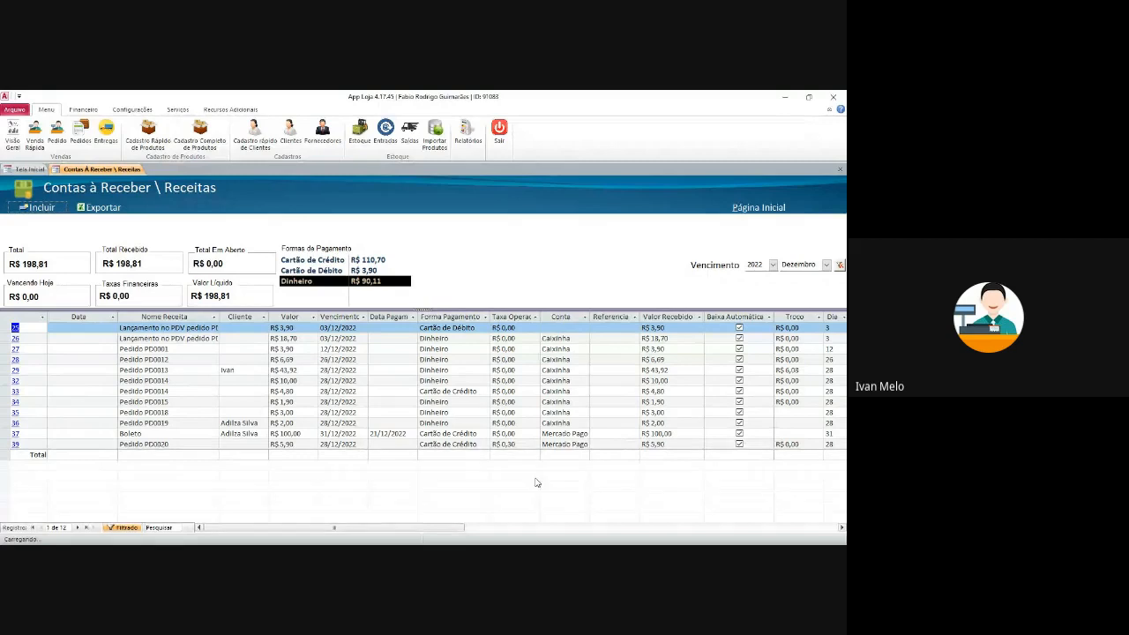
- Inspect Pedido PD0020's account and operating fee, then clear the due-date filter
click(508, 443)
click(559, 444)
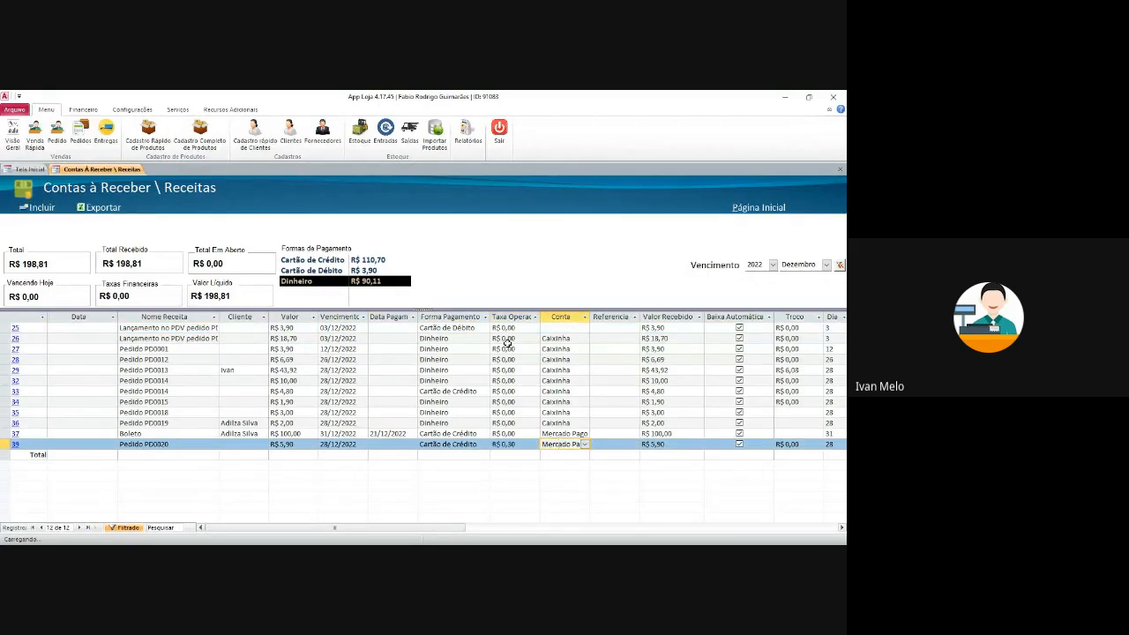
click(532, 443)
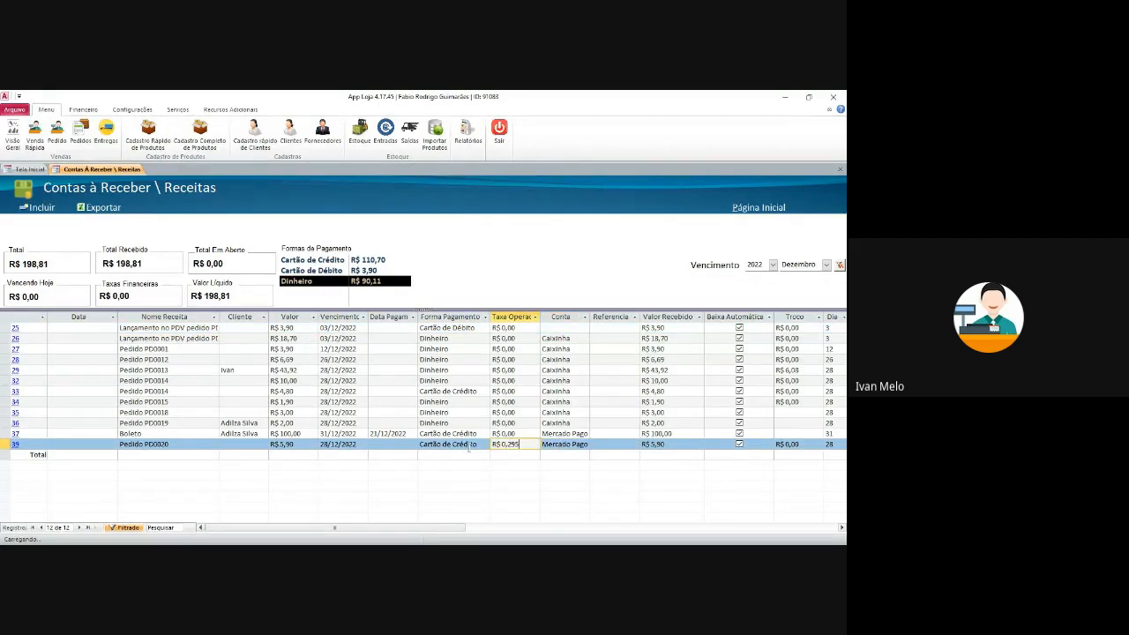
click(525, 412)
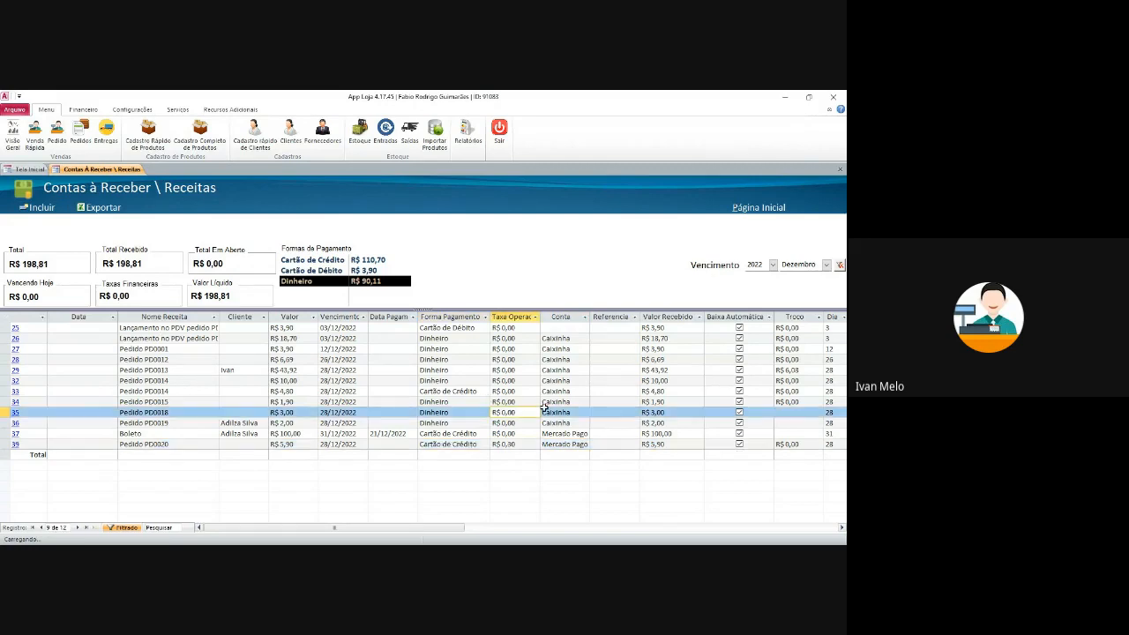
click(187, 356)
click(840, 265)
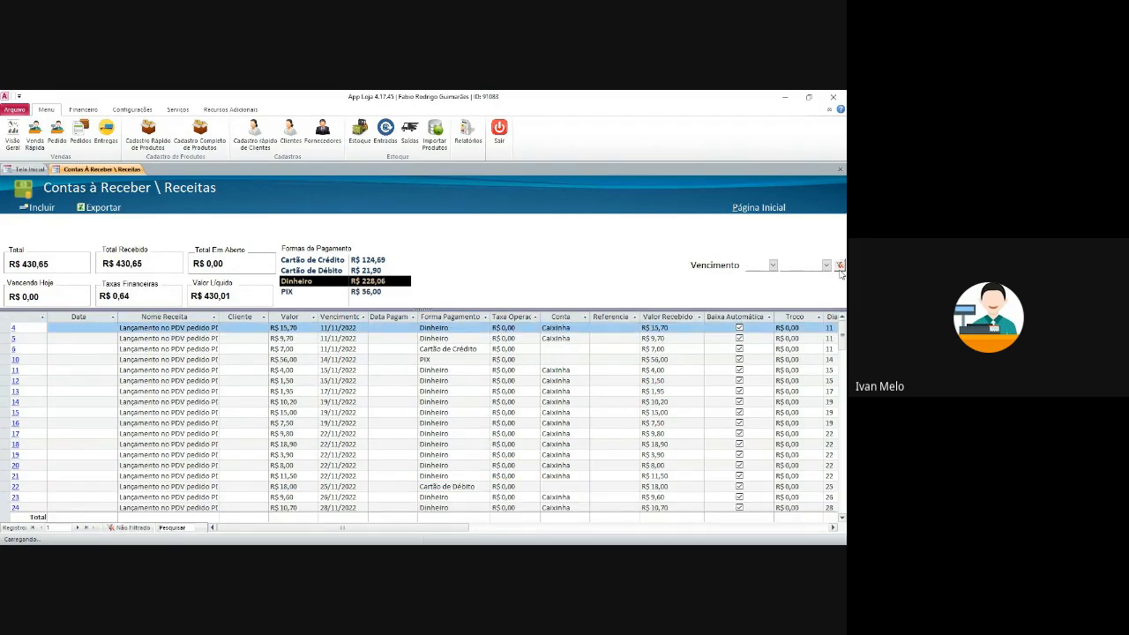
click(320, 382)
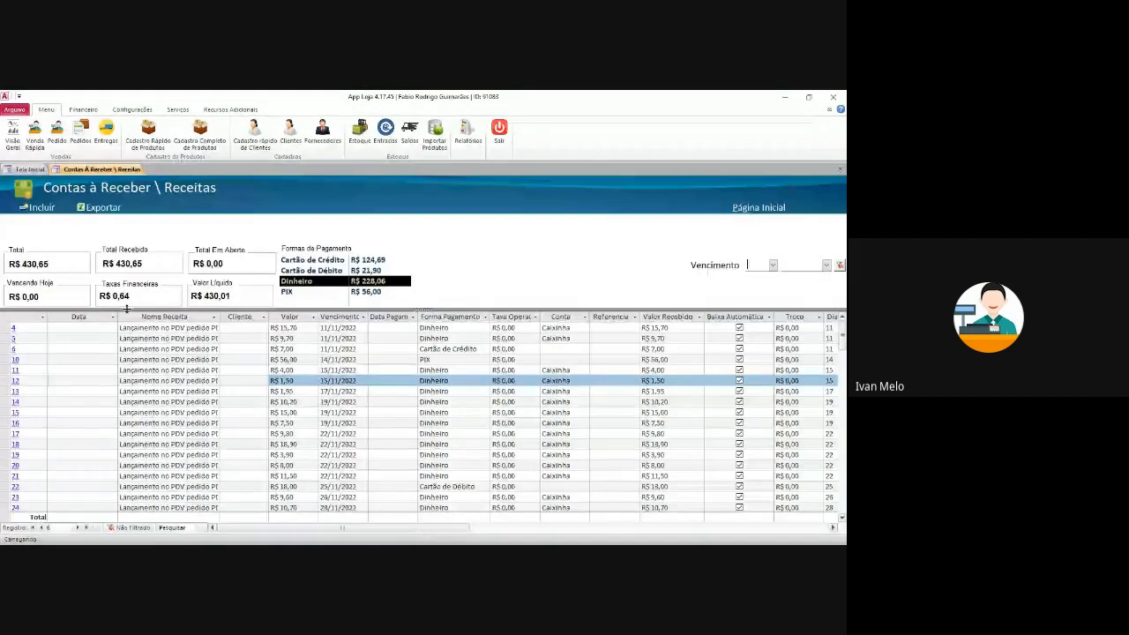
- Refilter to Dezembro 2022, browse those entries, then close the list and answer the save prompt
click(826, 265)
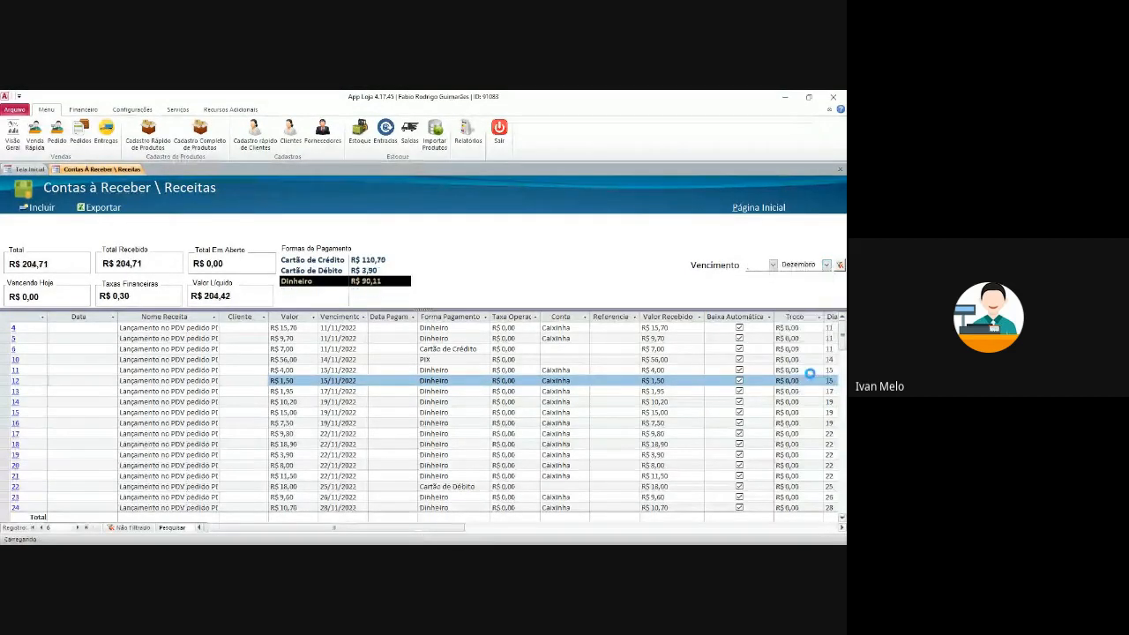
click(800, 388)
click(773, 265)
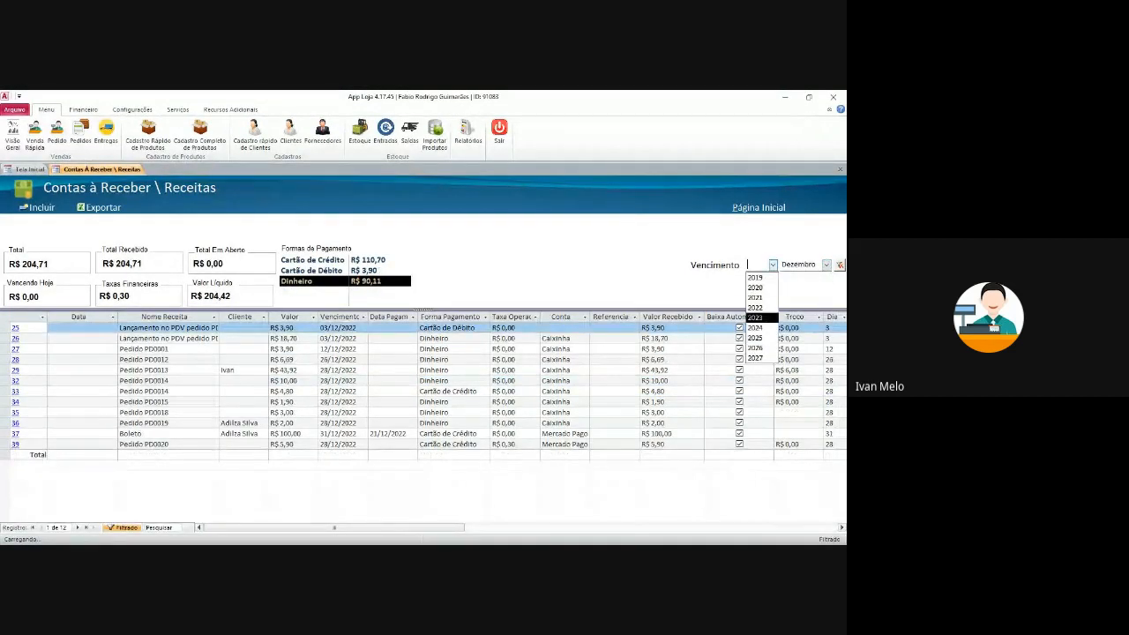
click(756, 307)
click(438, 360)
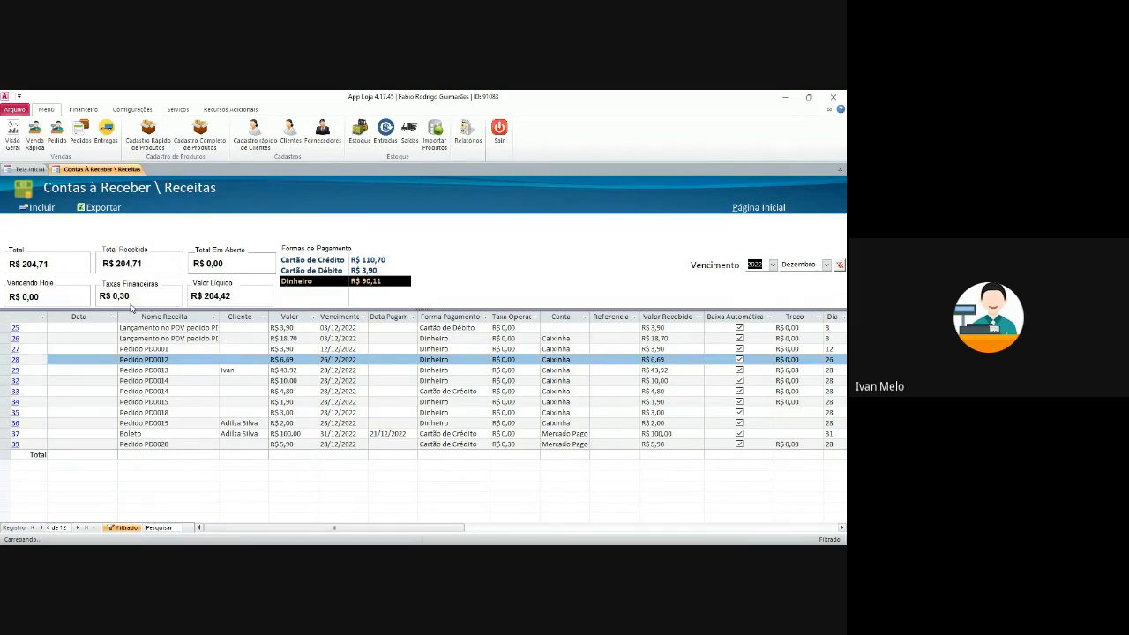
click(95, 328)
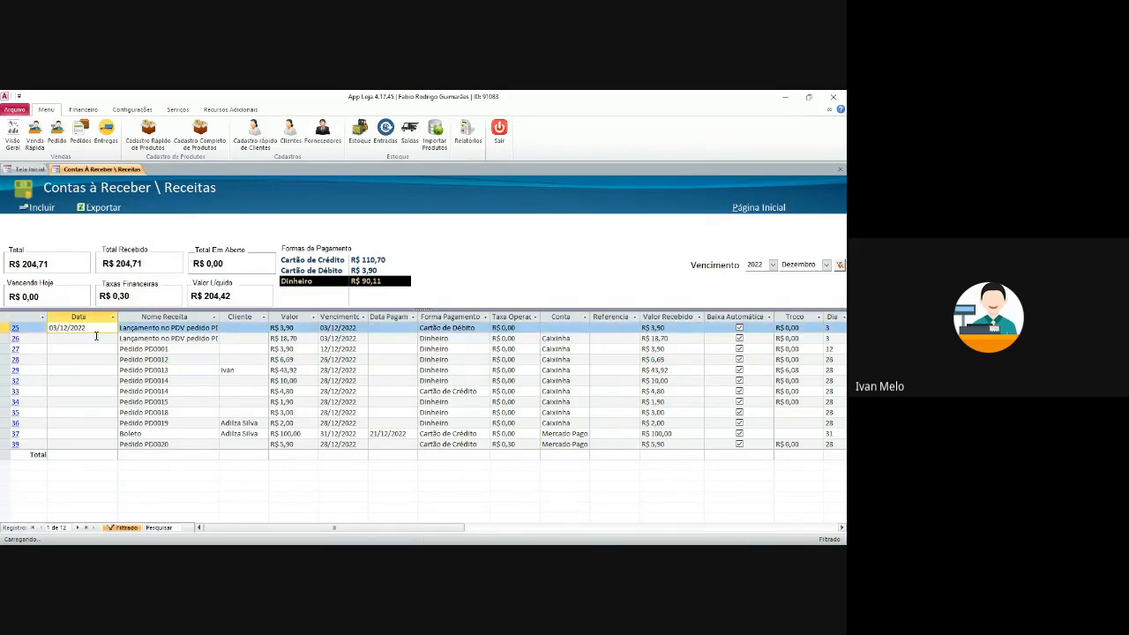
click(95, 339)
click(93, 349)
click(105, 368)
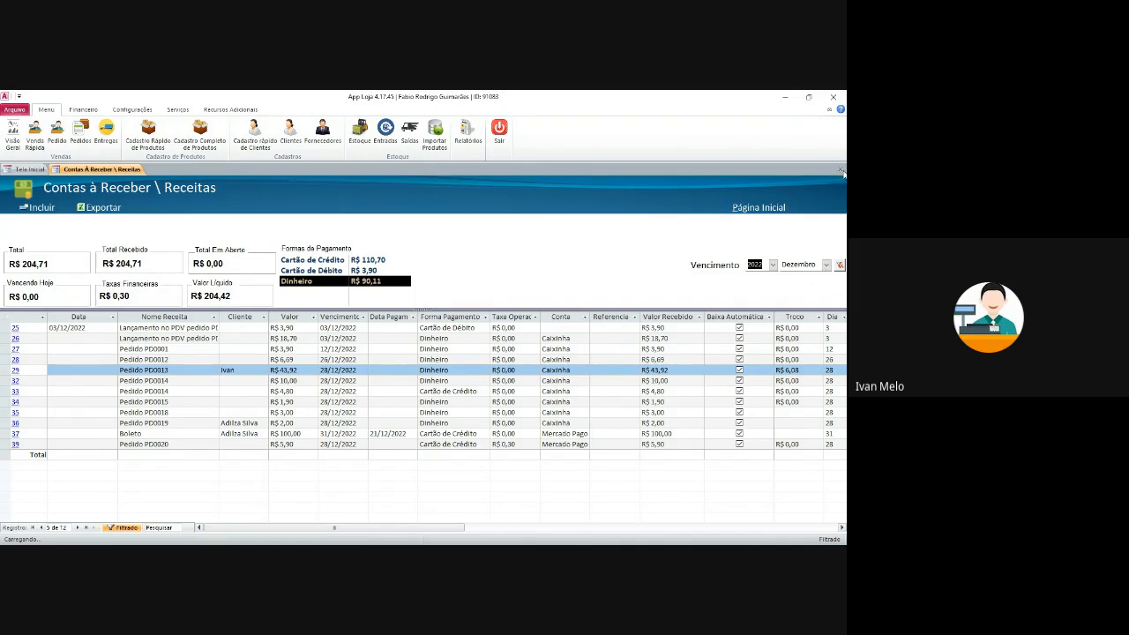
click(840, 170)
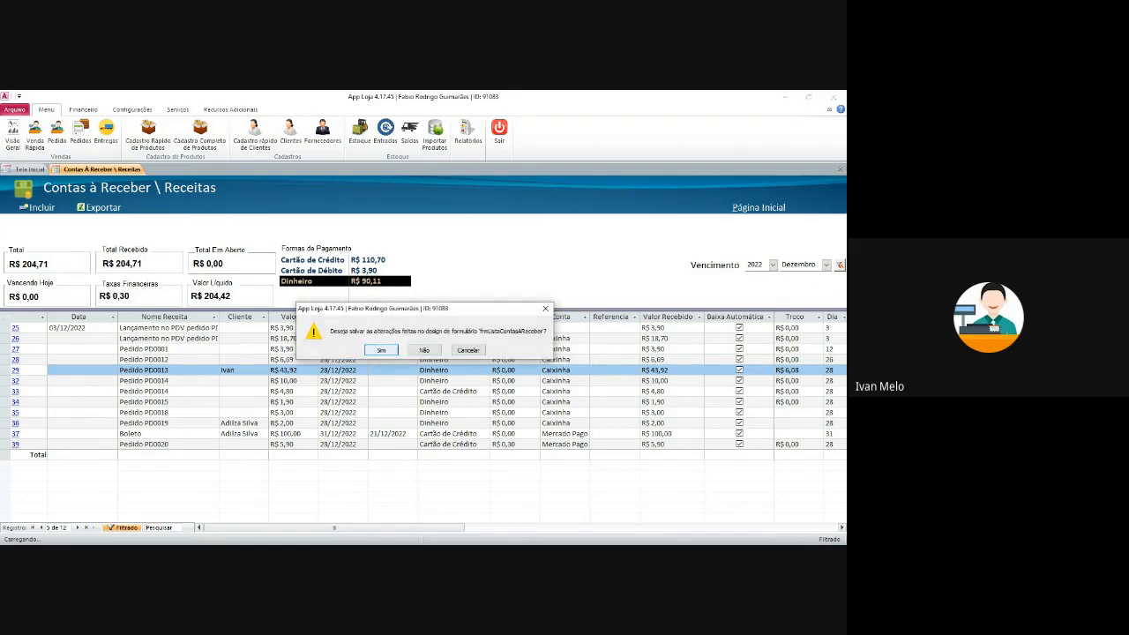
click(388, 352)
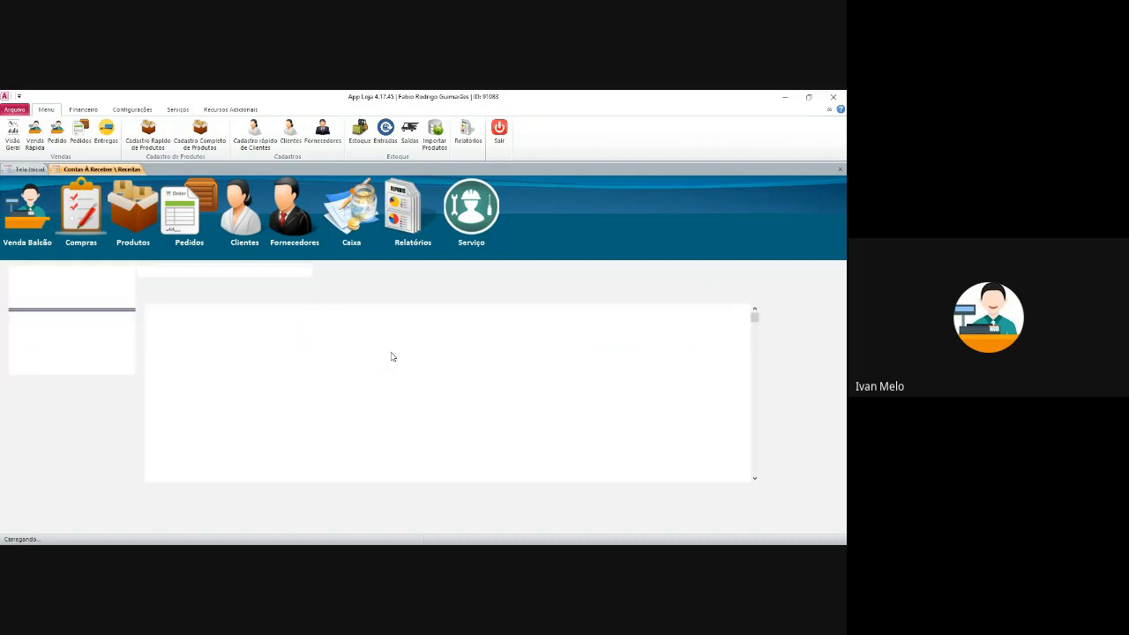
- From Financeiro > Contas à Pagar, start a new expense named Energia
click(83, 110)
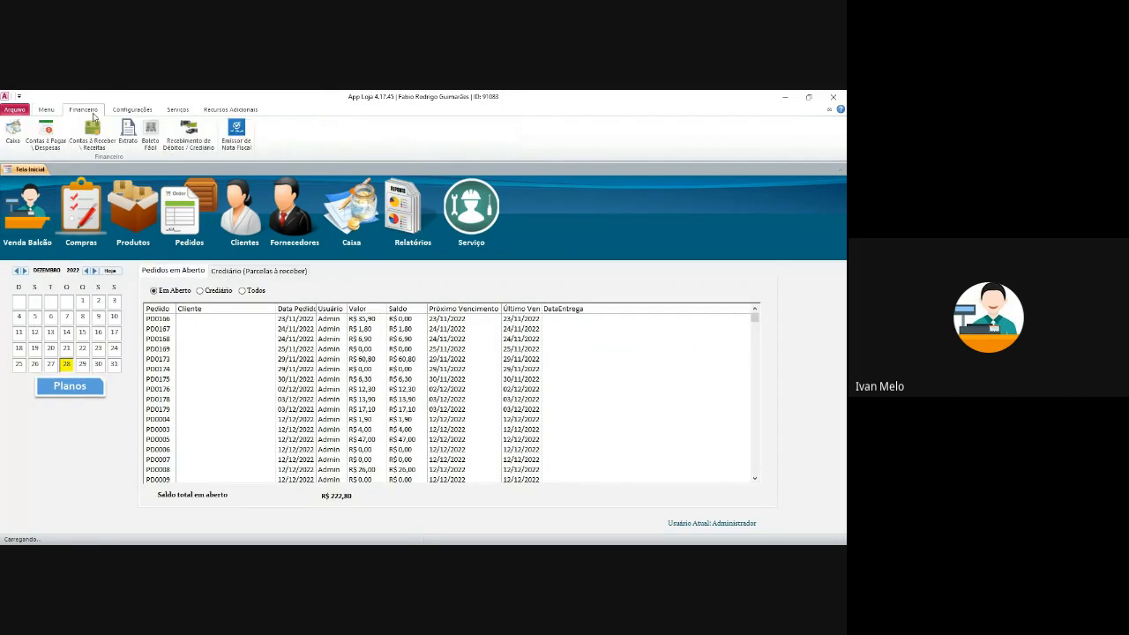
click(46, 134)
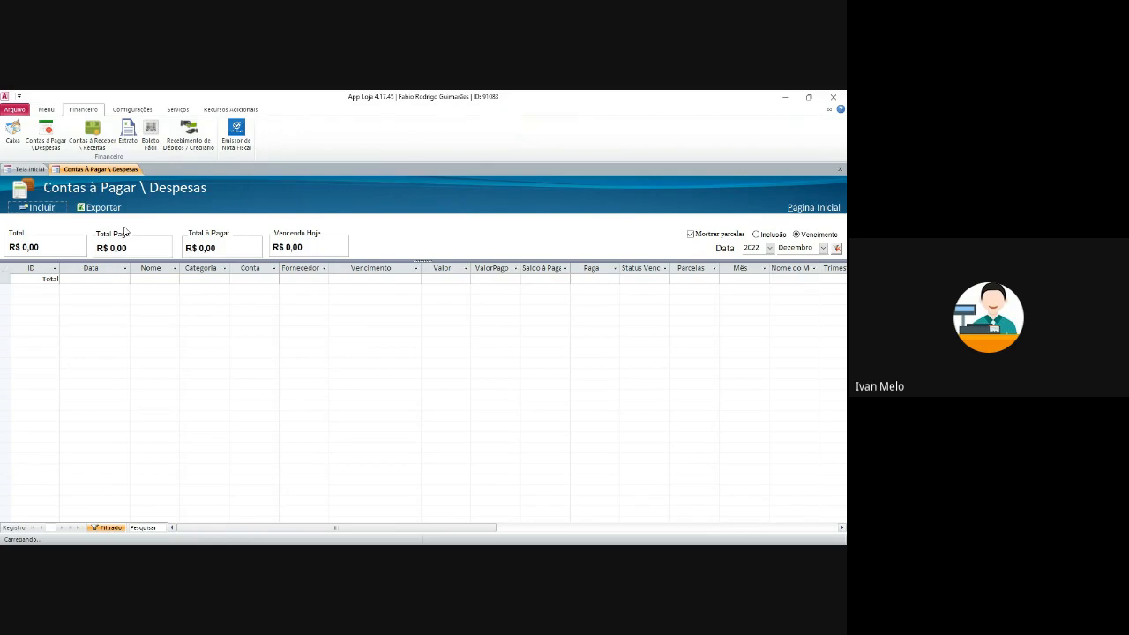
click(53, 207)
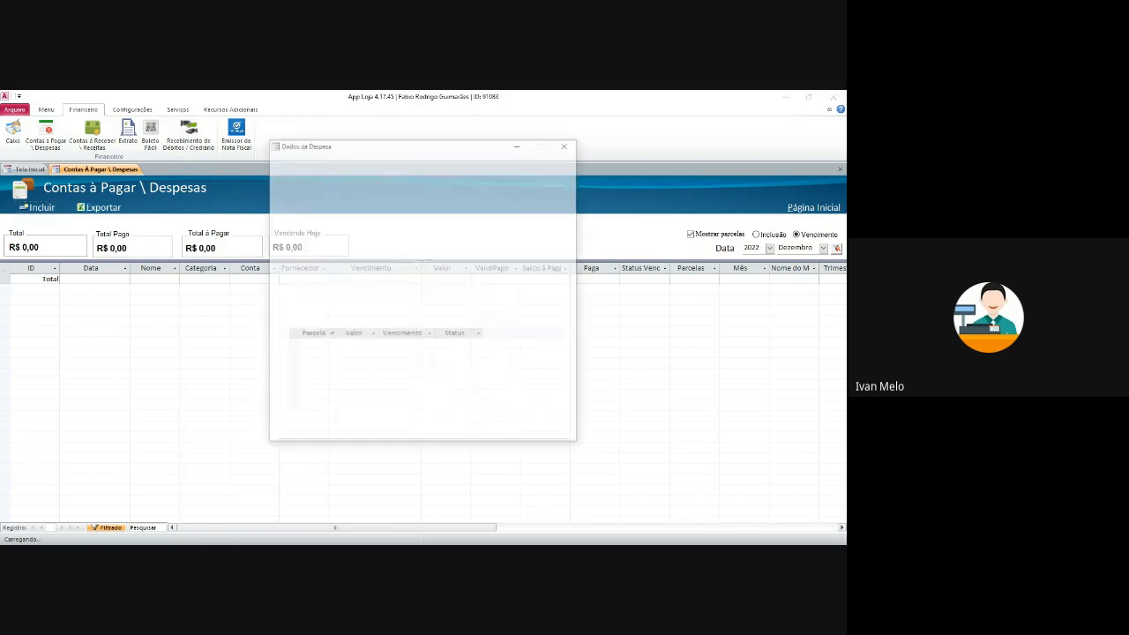
drag(375, 221, 378, 187)
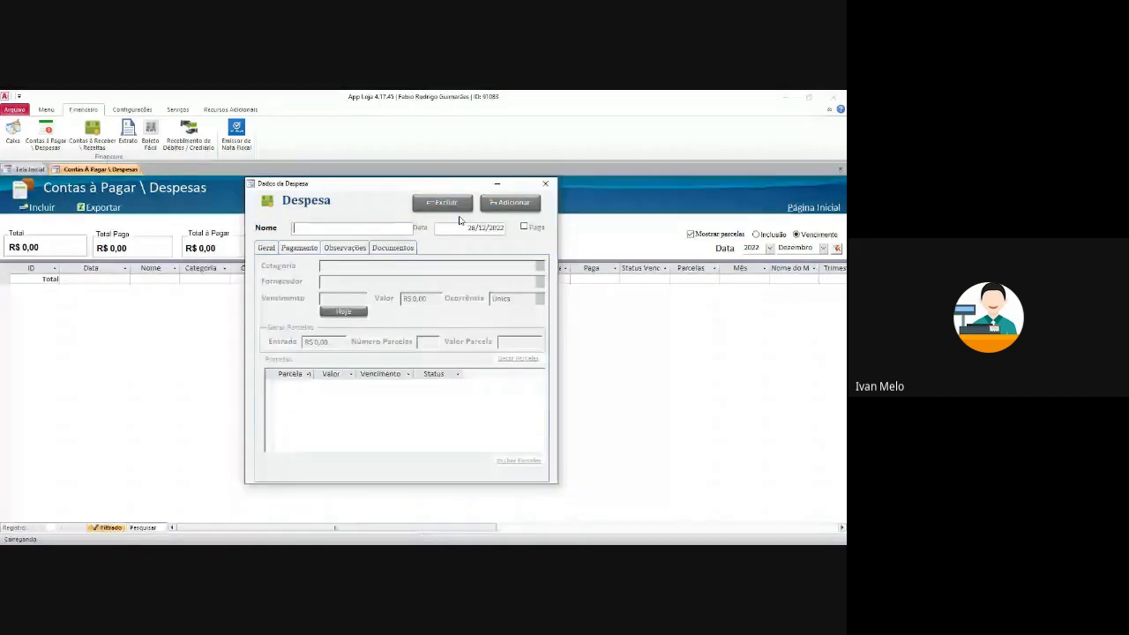
mouse_move(371, 187)
mouse_down()
mouse_move(387, 208)
mouse_move(386, 178)
mouse_move(379, 207)
mouse_move(364, 200)
mouse_up()
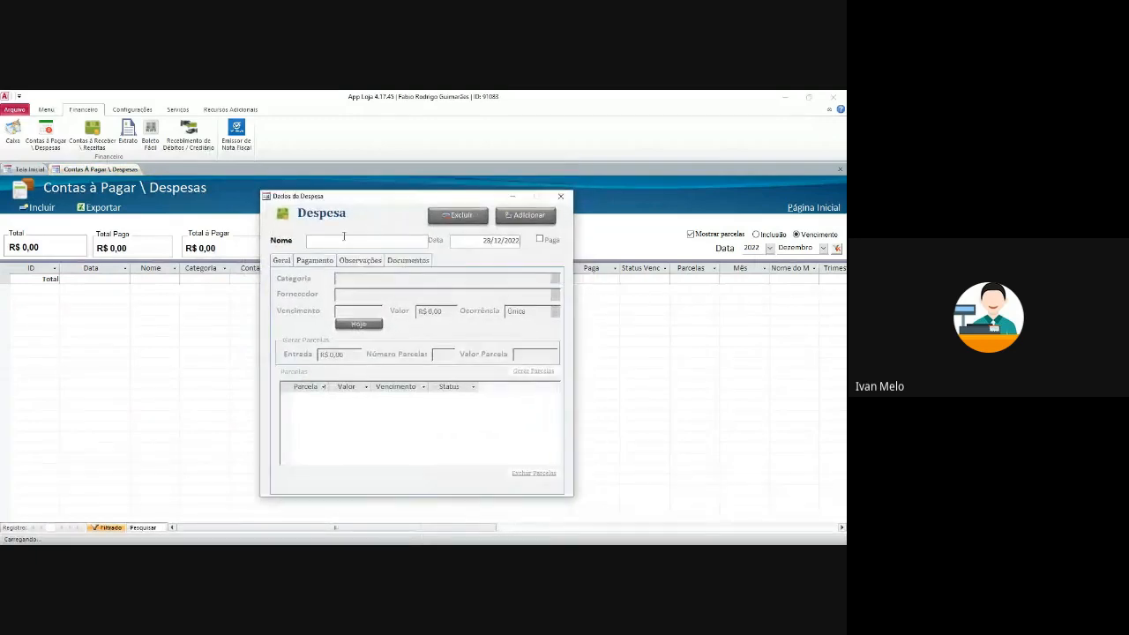
text(Energia)
key(Tab)
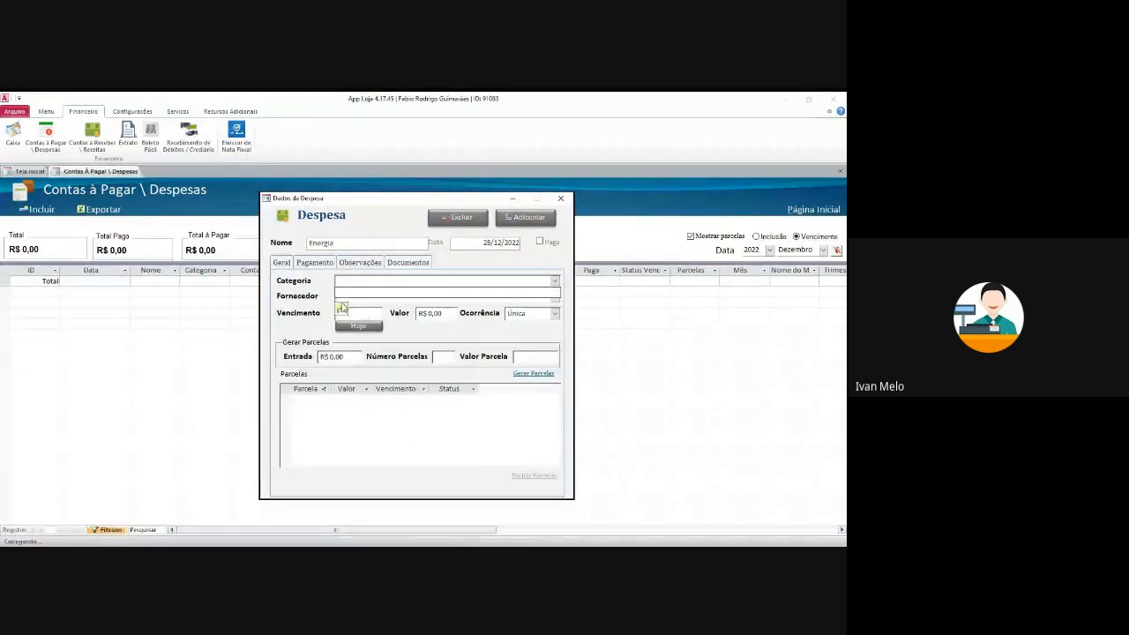
- Add and select the Energia category, then bring up the supplier registration form
click(342, 307)
drag(409, 186, 421, 352)
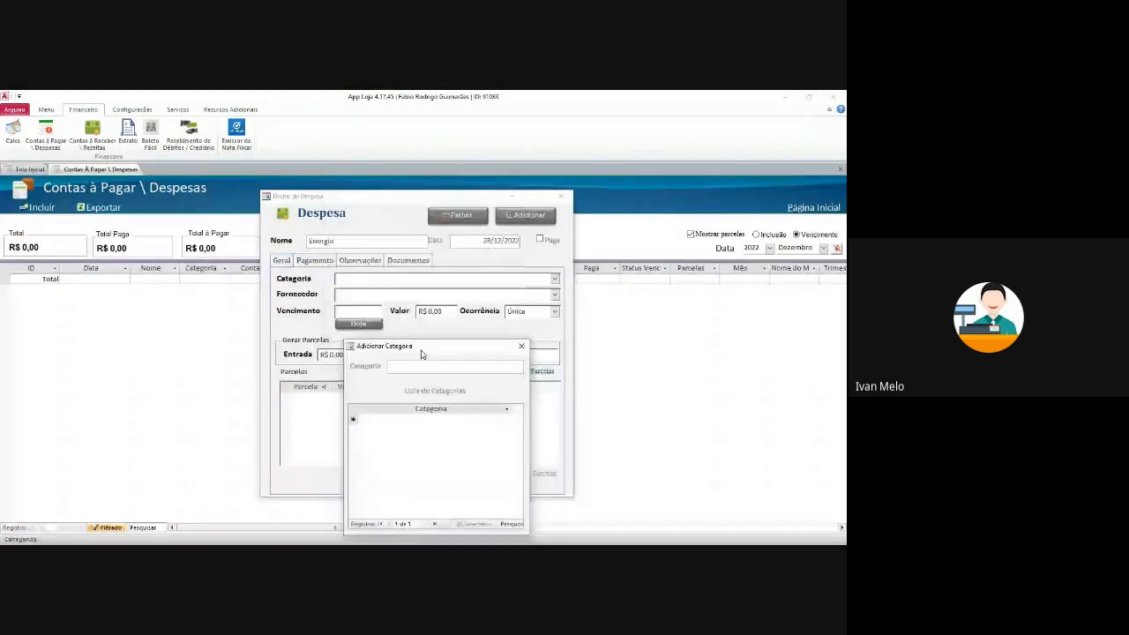
click(428, 366)
text(F)
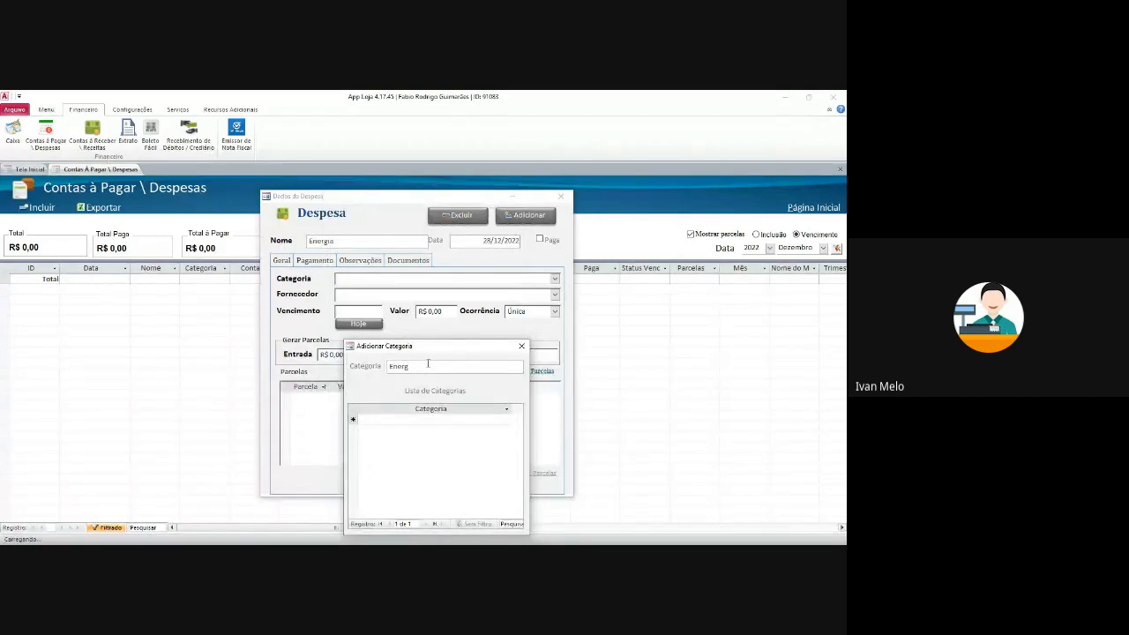
click(522, 345)
click(555, 280)
click(548, 295)
click(484, 295)
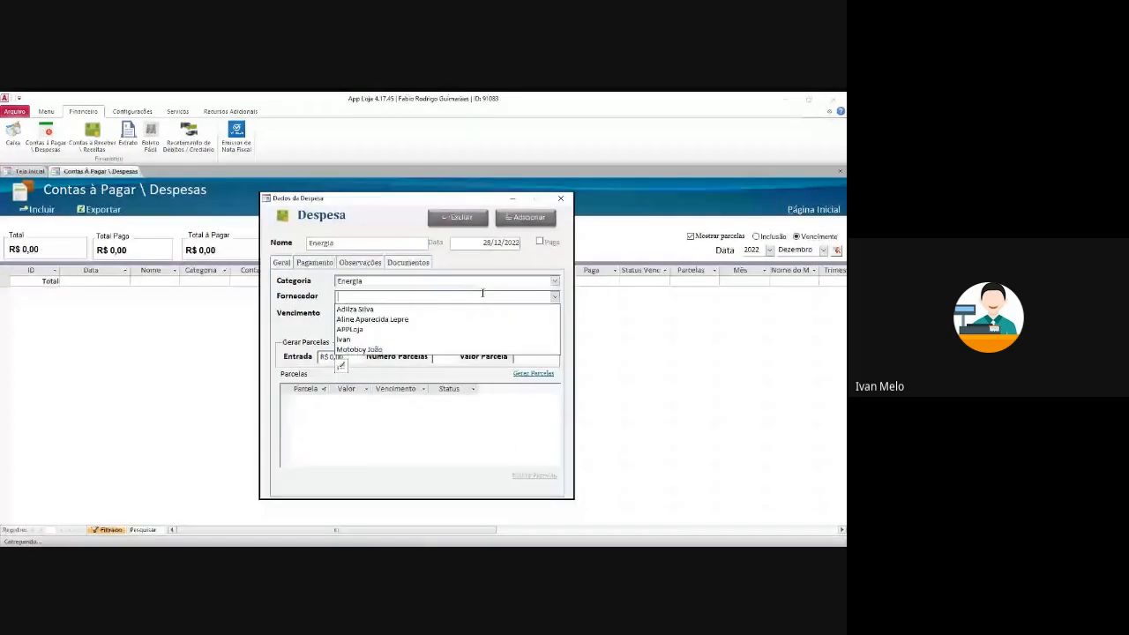
click(556, 296)
click(555, 295)
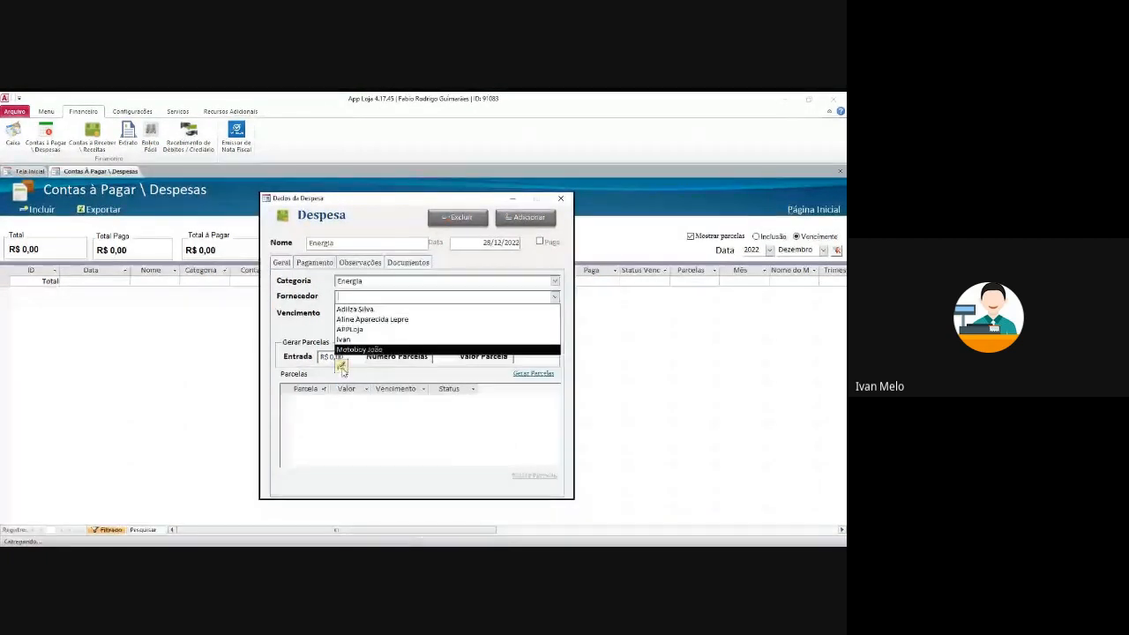
click(342, 367)
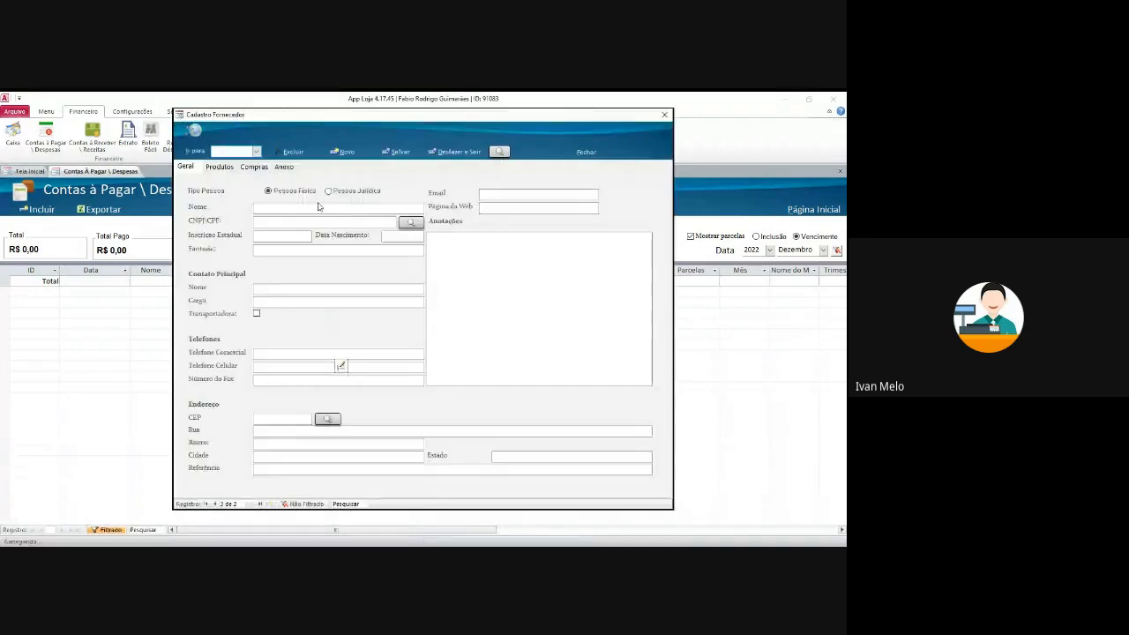
- Register supplier Copel and choose it as the expense's supplier
click(298, 203)
text(Copel)
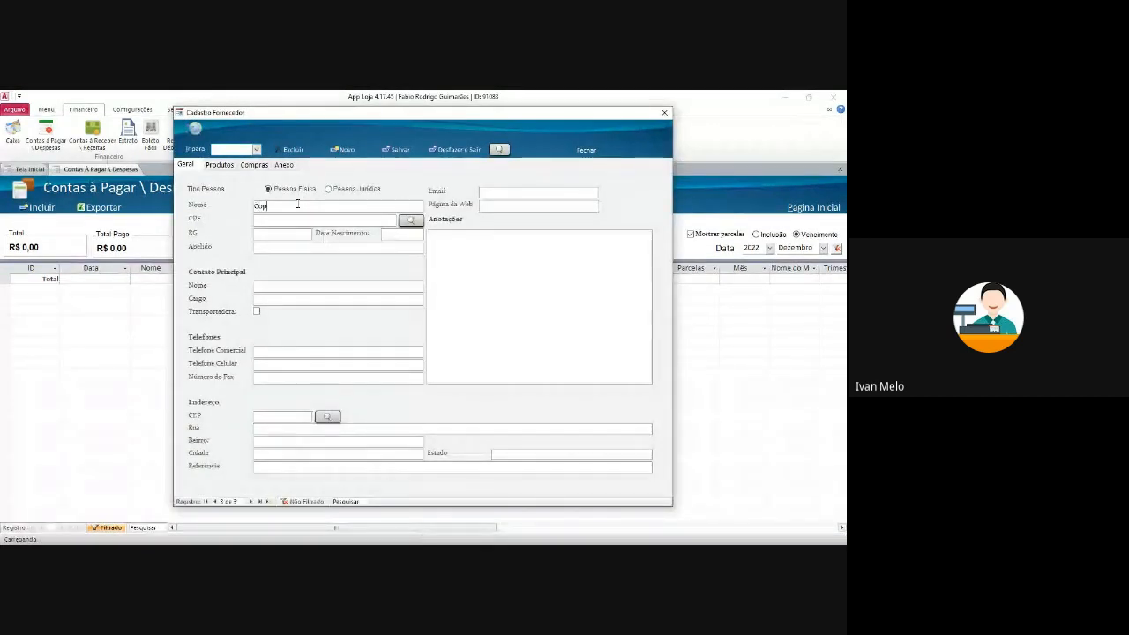
click(664, 112)
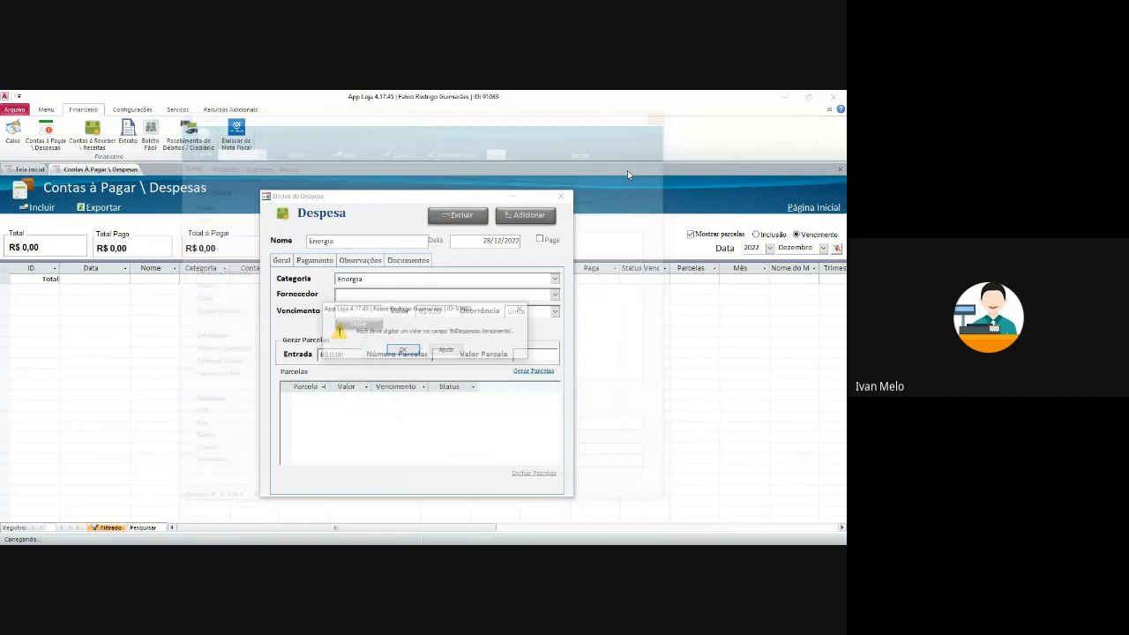
click(404, 352)
click(554, 294)
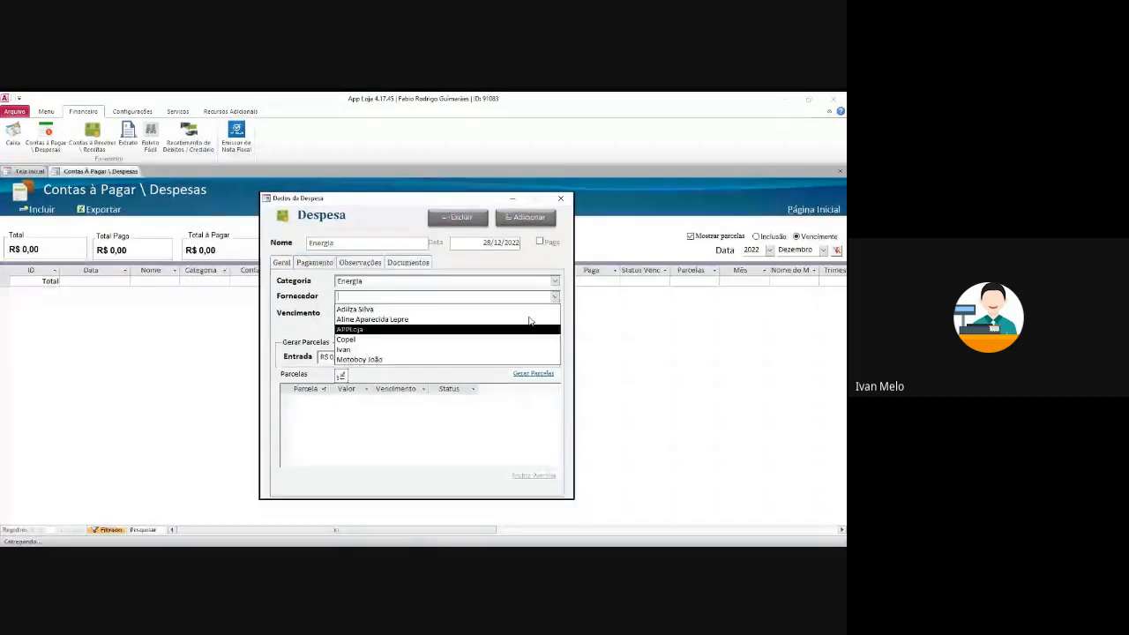
click(479, 352)
- Set the expense's due date to 30/12/2022 and amount to R$ 150,00
click(378, 310)
click(389, 311)
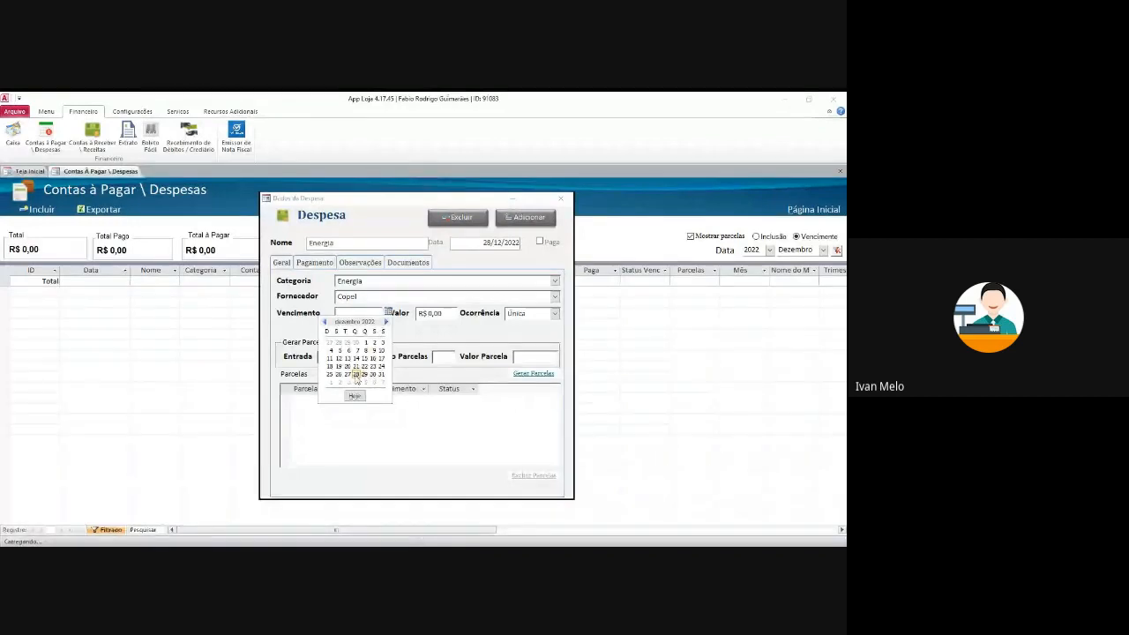
click(373, 374)
key(Tab)
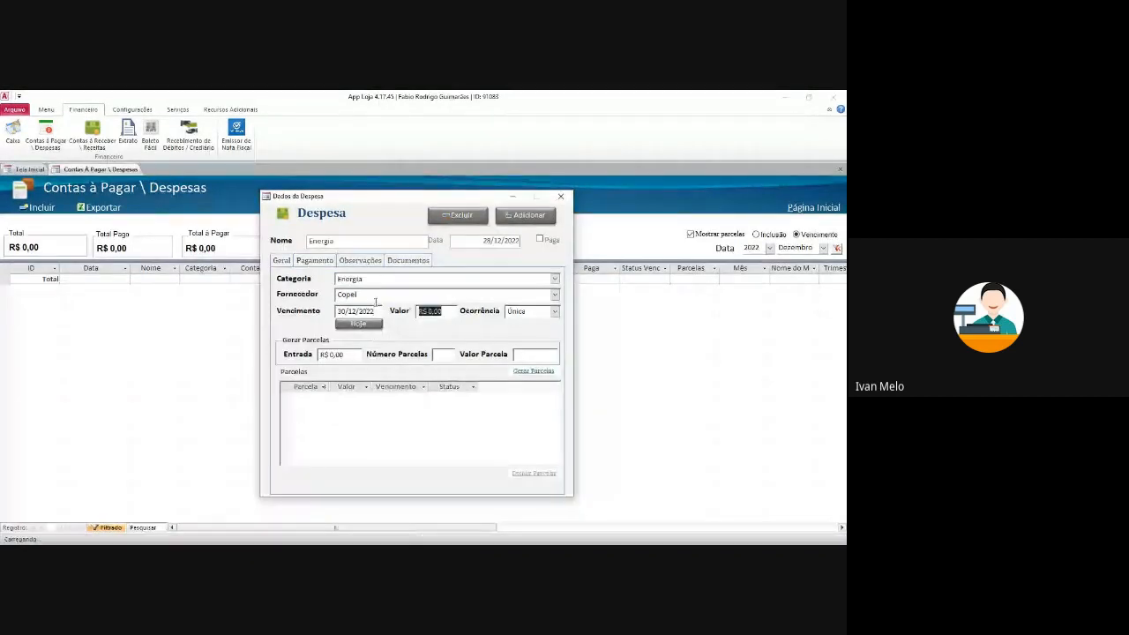
text(150)
key(Tab)
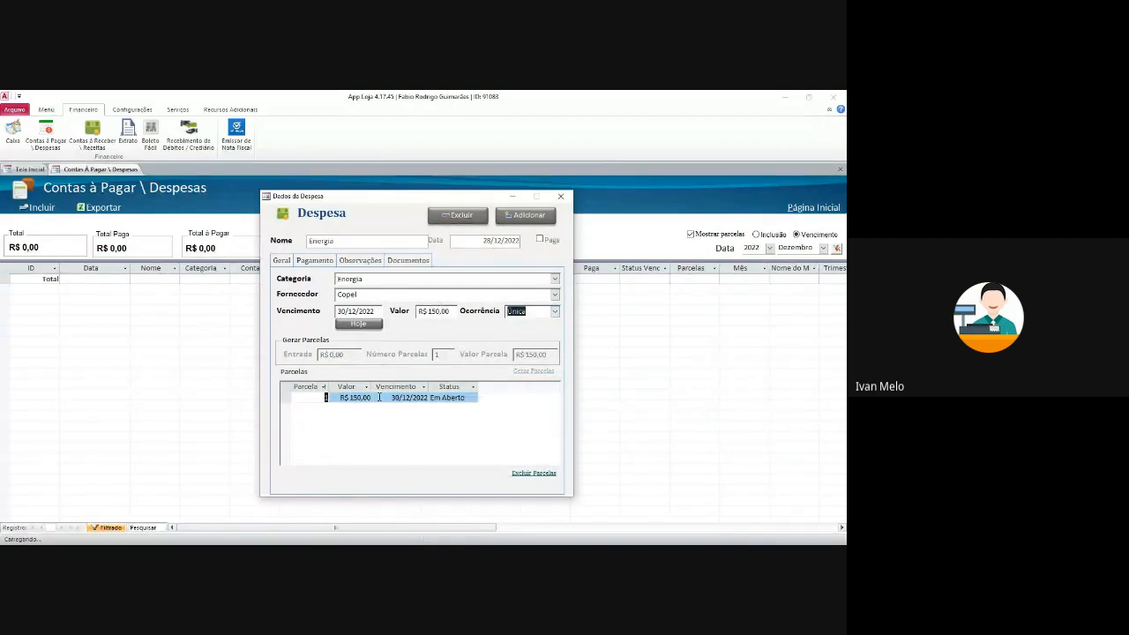
- Check the still-empty payment page, then save the expense to the payables list
click(315, 265)
click(410, 309)
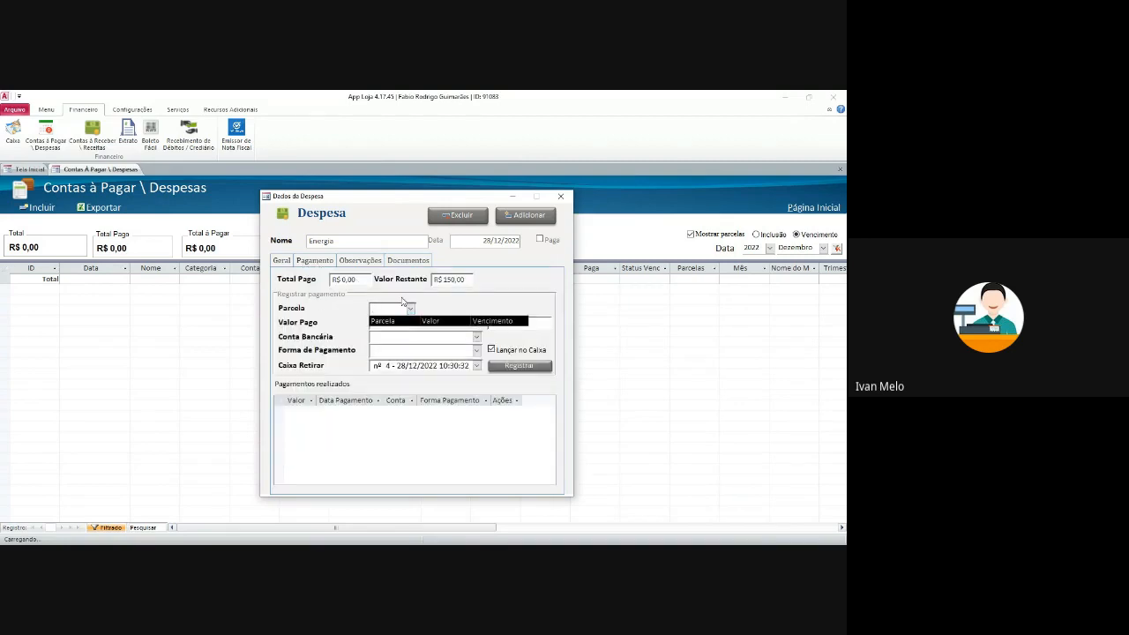
click(399, 307)
click(250, 262)
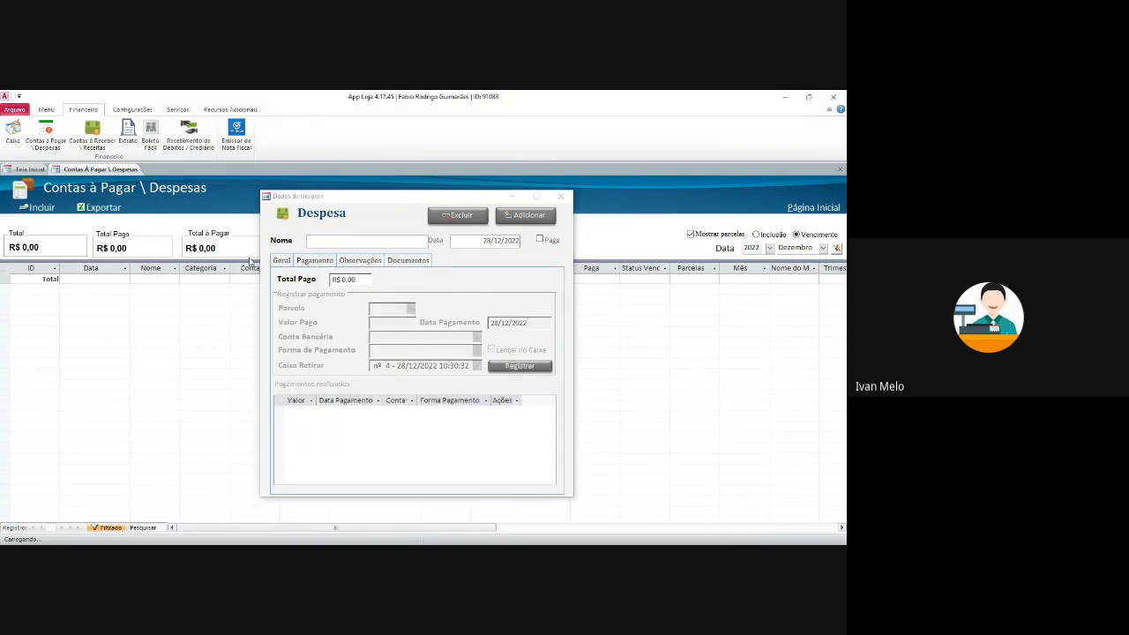
click(561, 196)
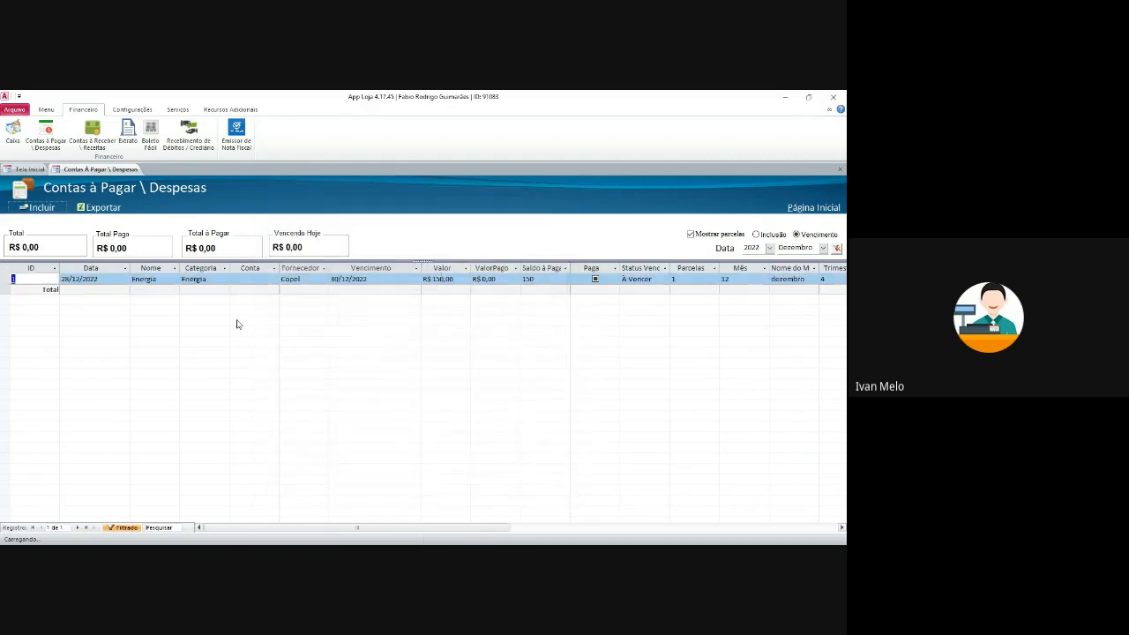
- Set up payment of the Energia expense's installment 1 from Mercado Pago by Cartão de Crédito
double_click(16, 278)
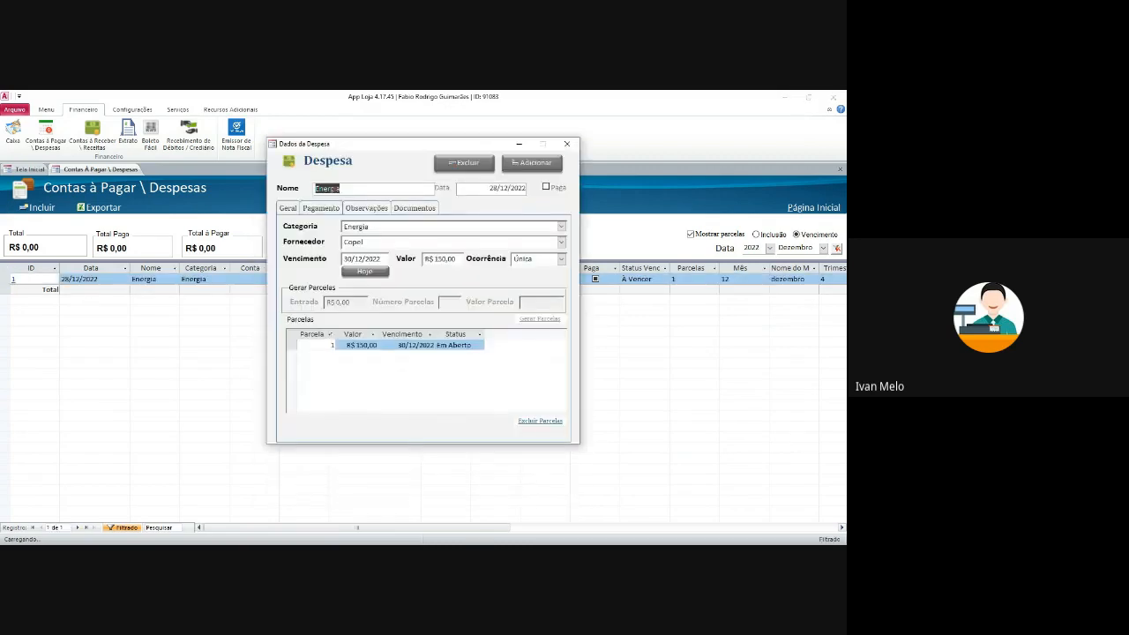
click(321, 208)
click(418, 257)
click(417, 278)
click(482, 284)
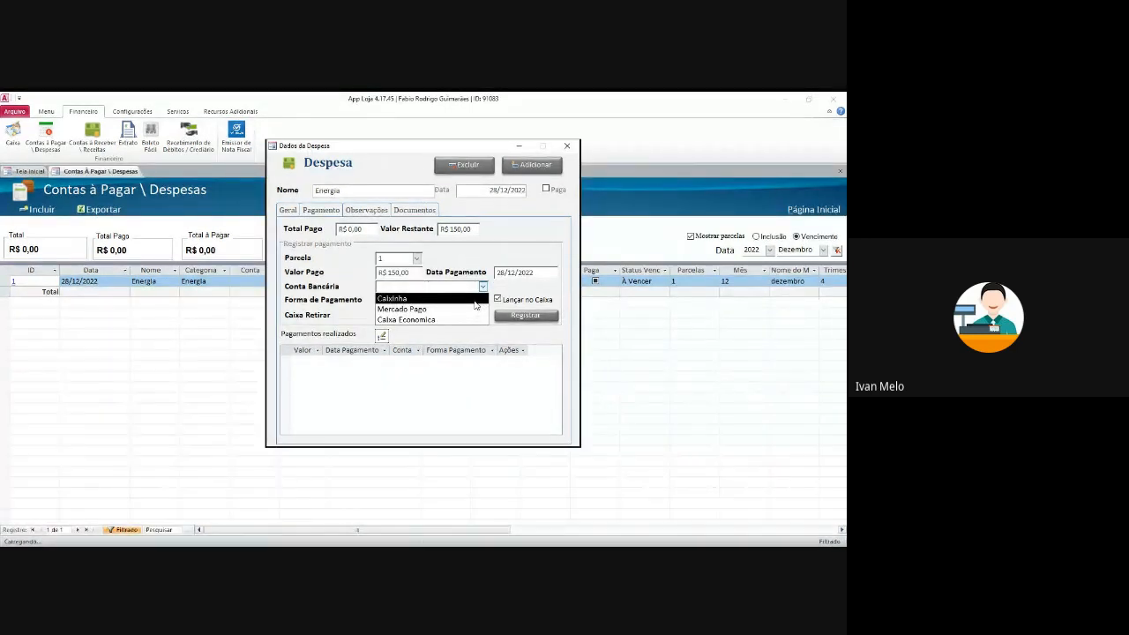
click(461, 311)
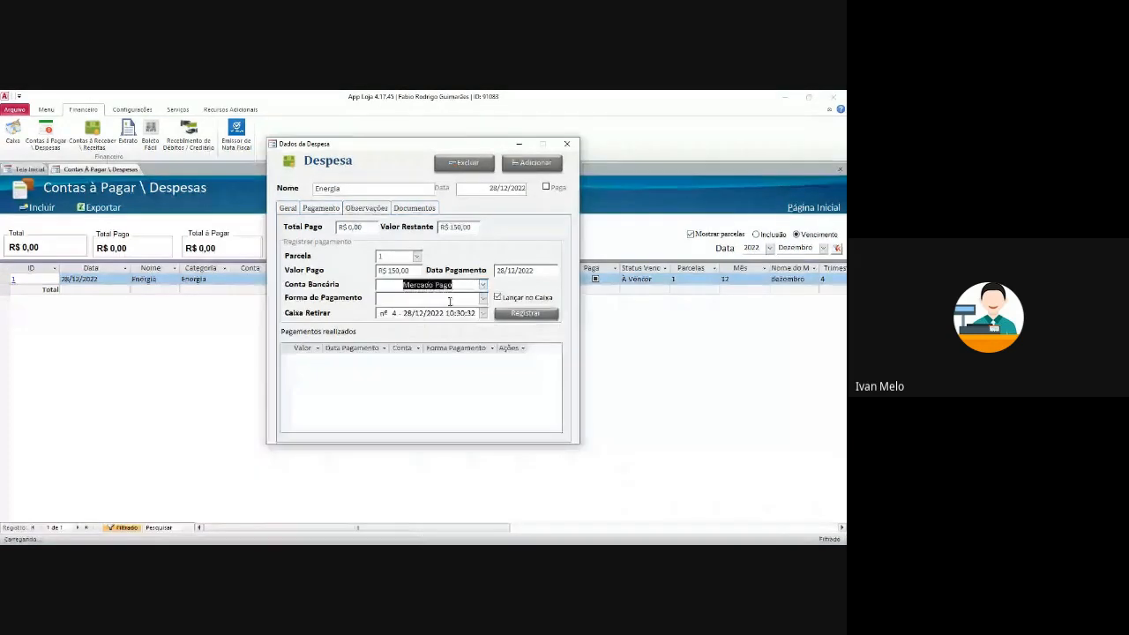
click(483, 301)
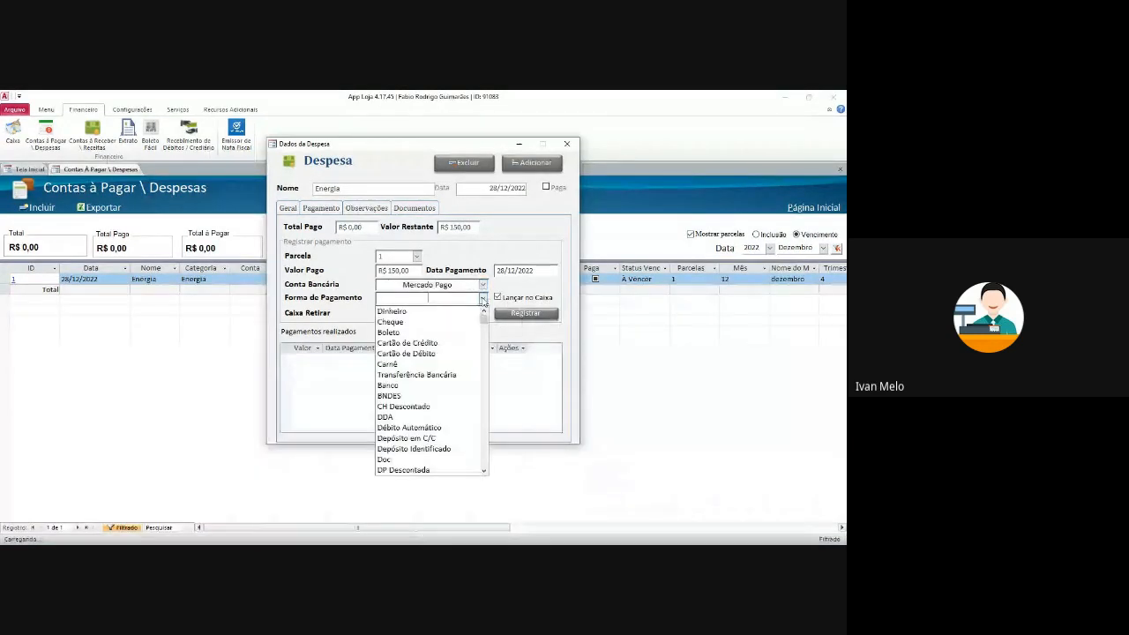
click(455, 342)
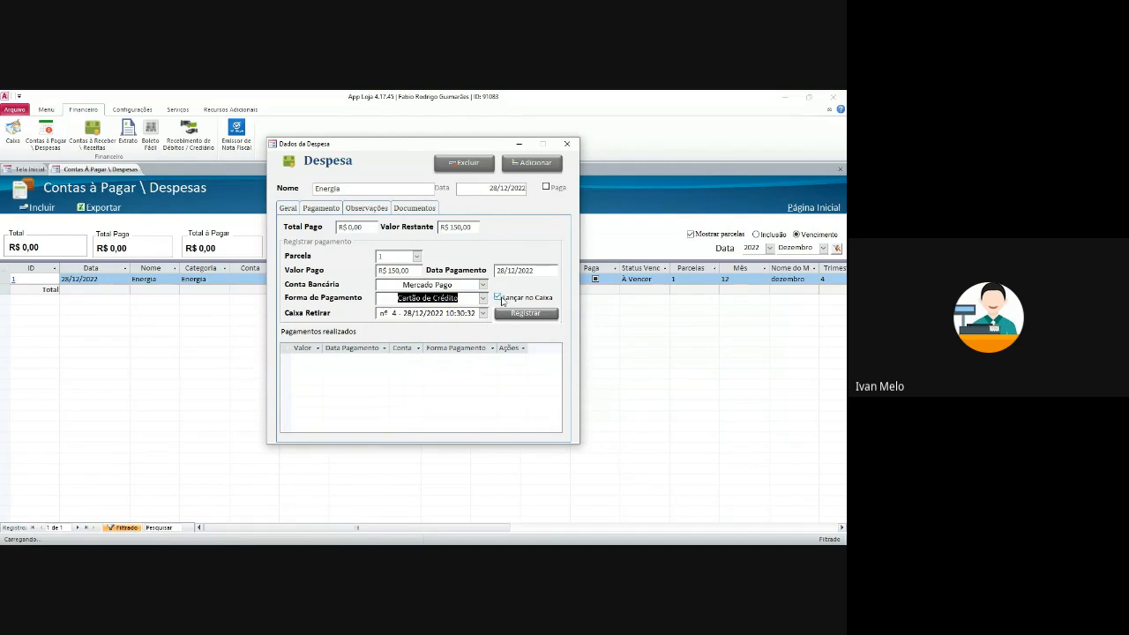
- Register the payment without posting to the cash register, confirm it as paid, and close
click(501, 300)
click(526, 316)
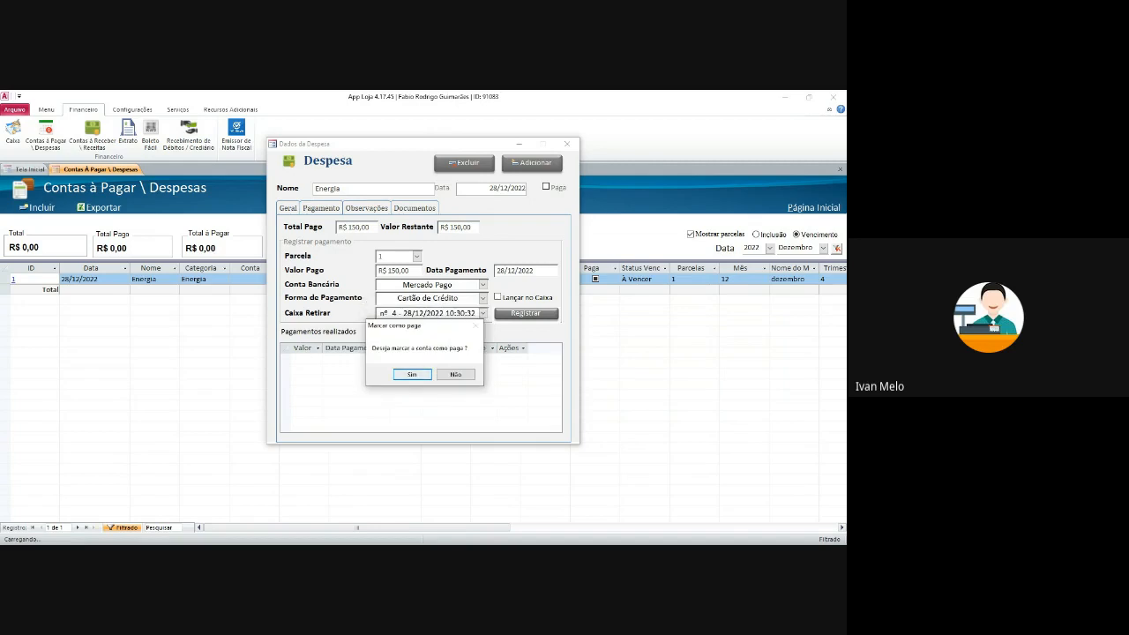
click(414, 374)
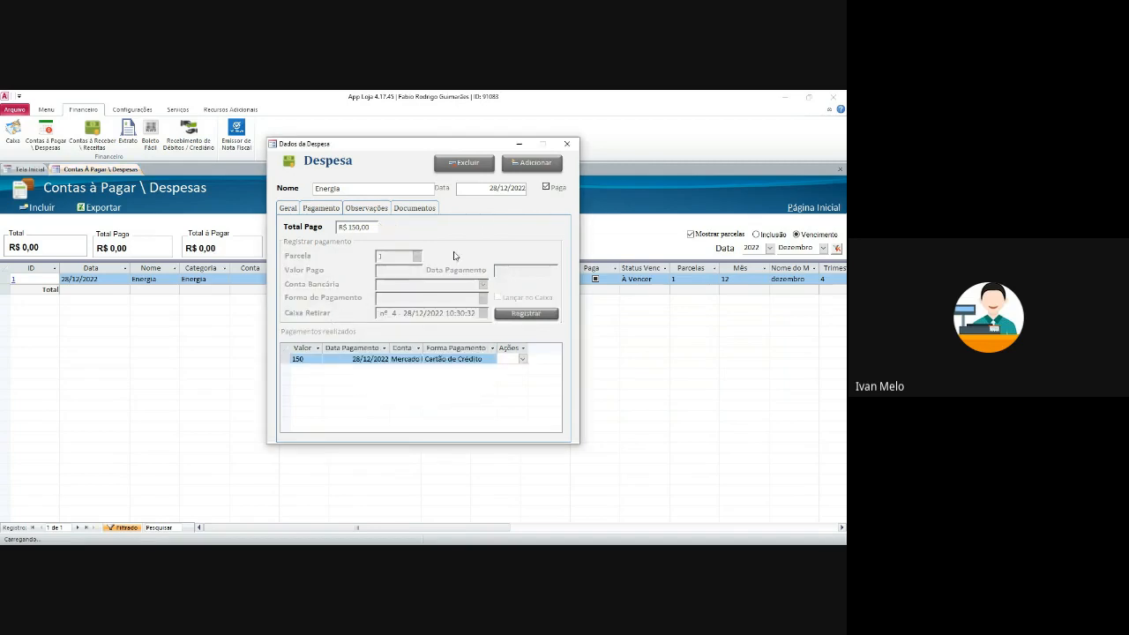
click(289, 209)
click(320, 208)
click(566, 144)
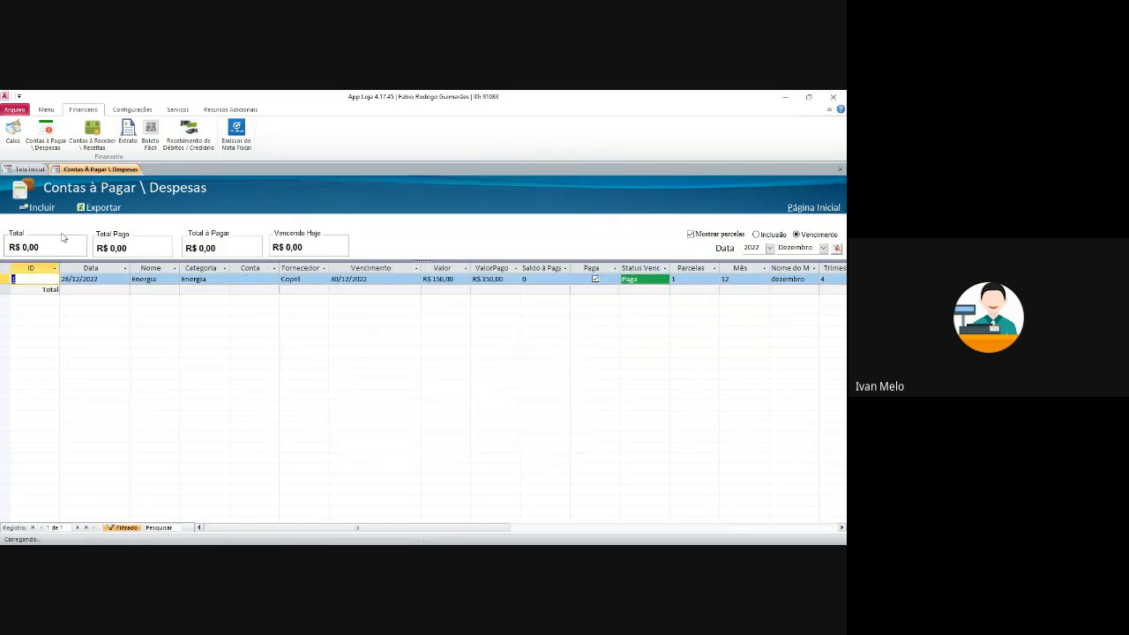
- Start a new expense named Fornecedor and add a new expense category Compras
click(55, 209)
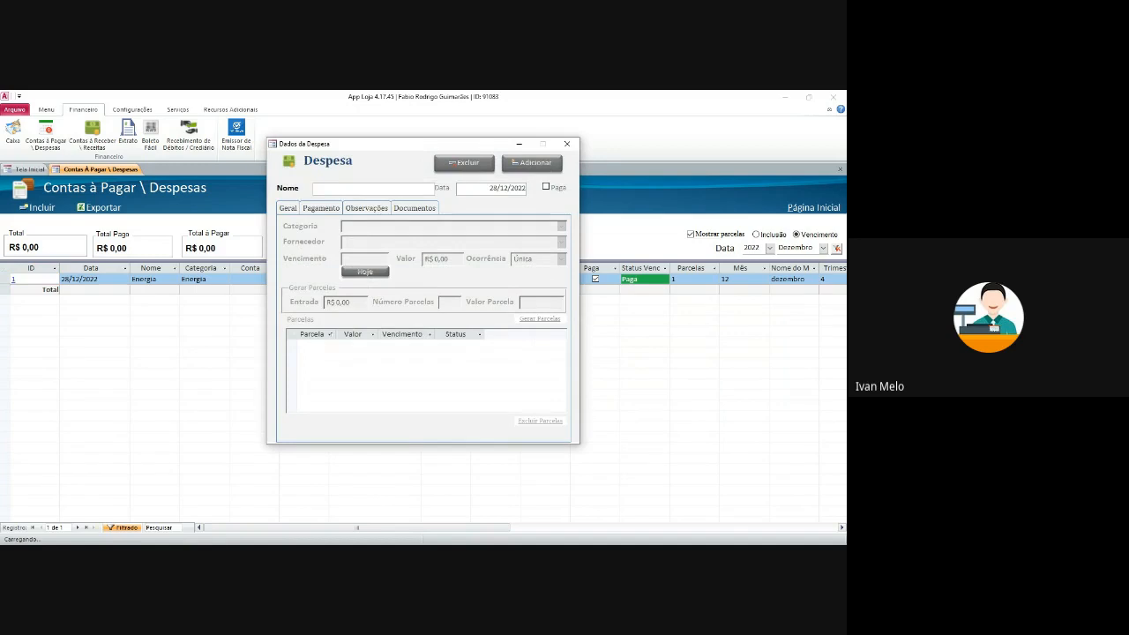
text(Fornecedor)
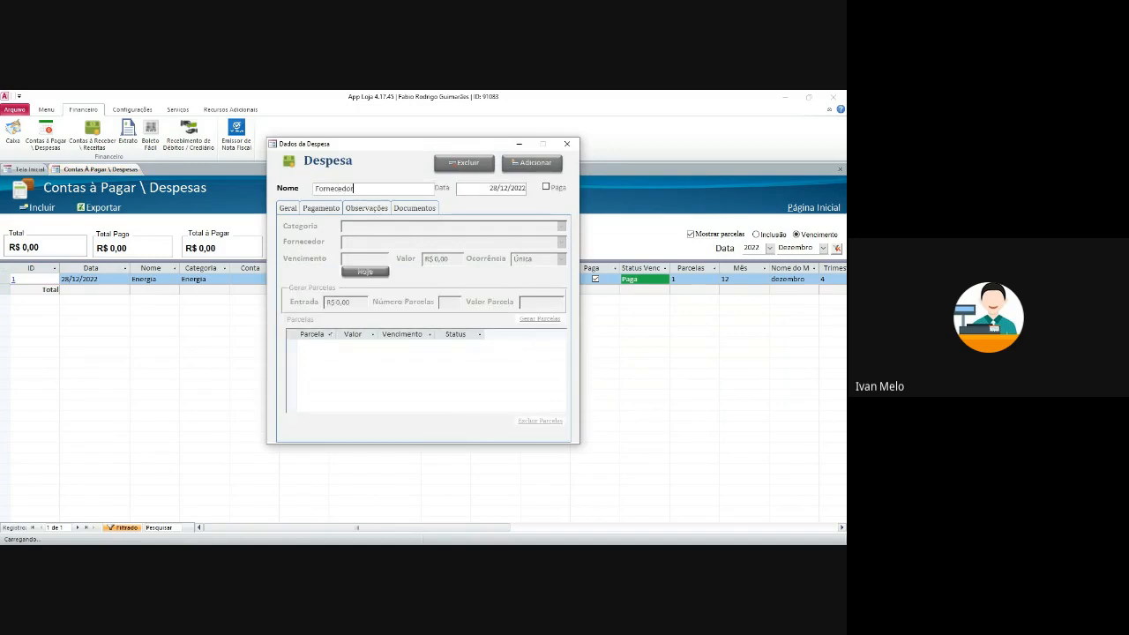
key(Tab)
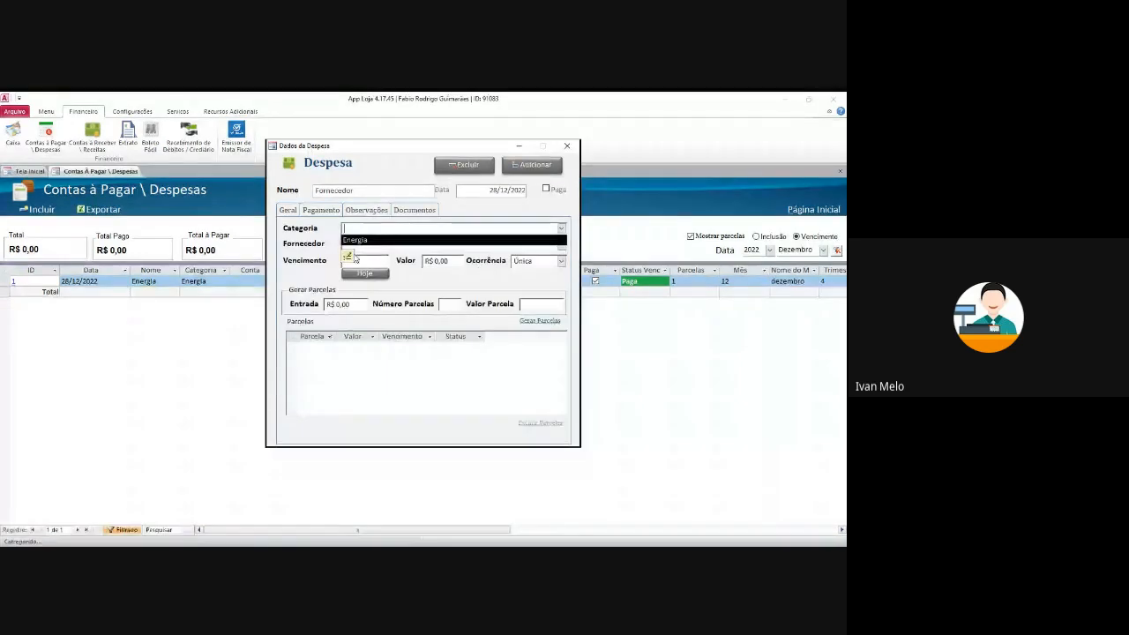
click(351, 255)
drag(397, 185, 406, 285)
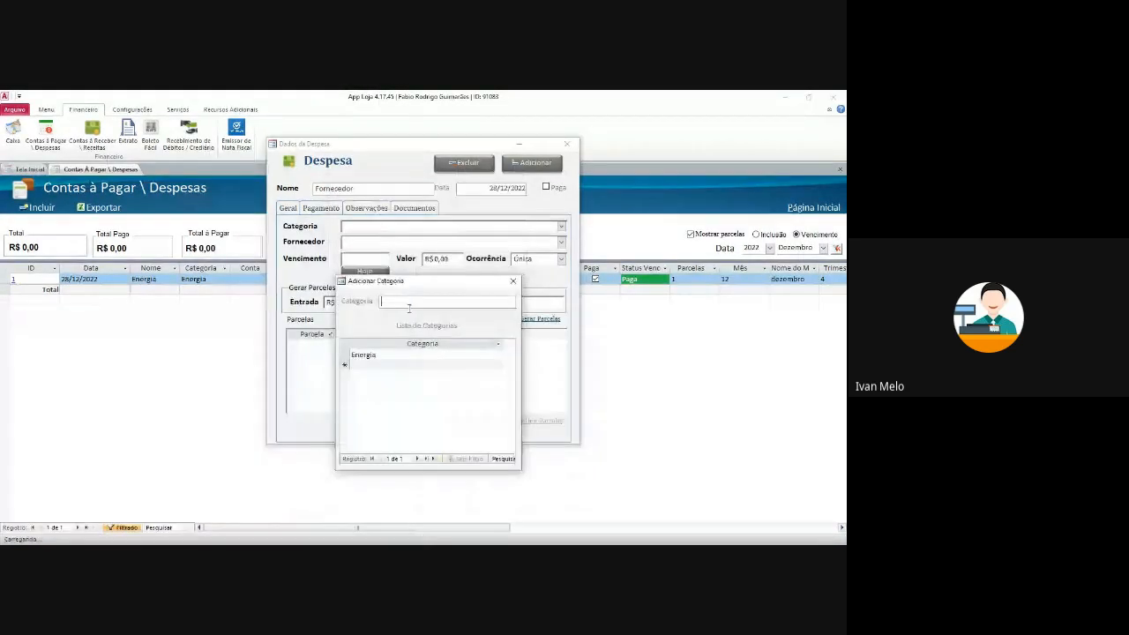
text(Compra)
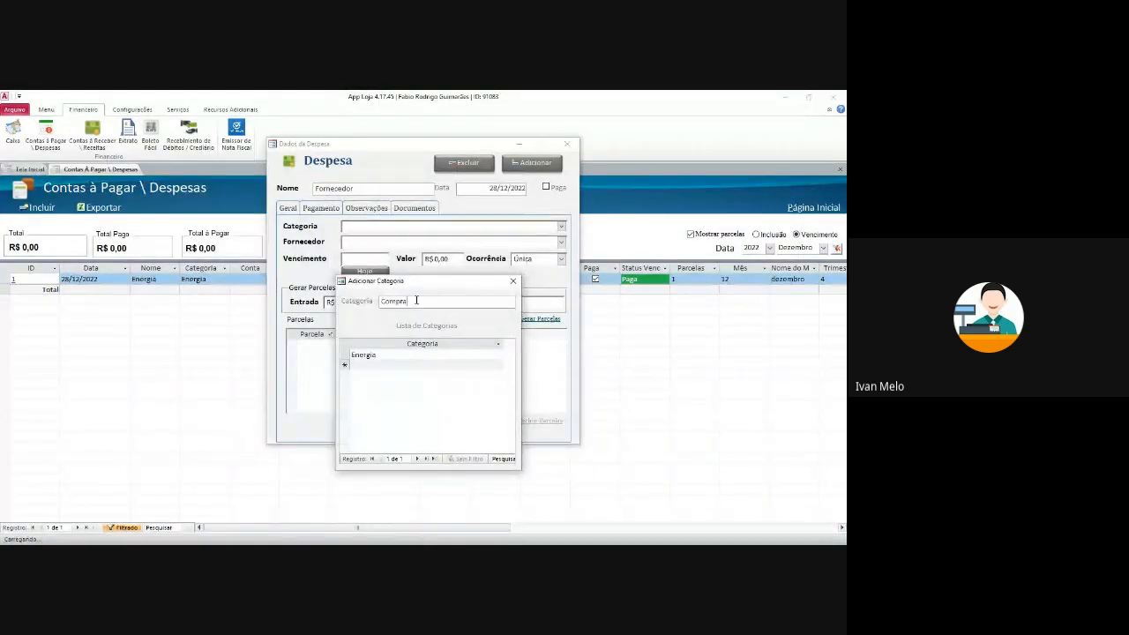
text(s)
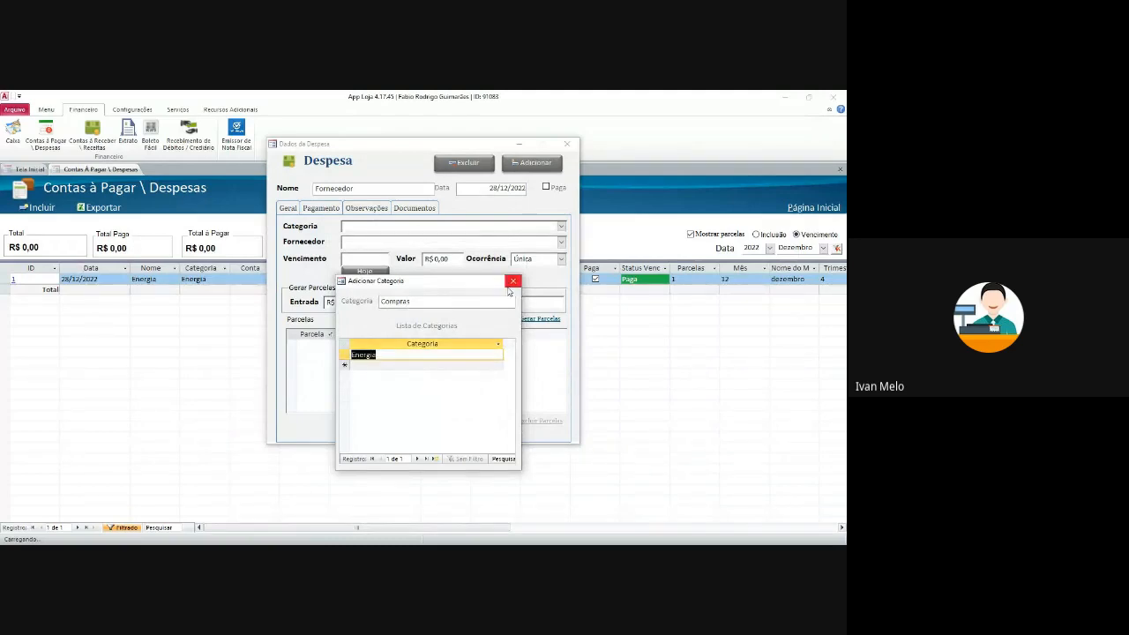
click(513, 280)
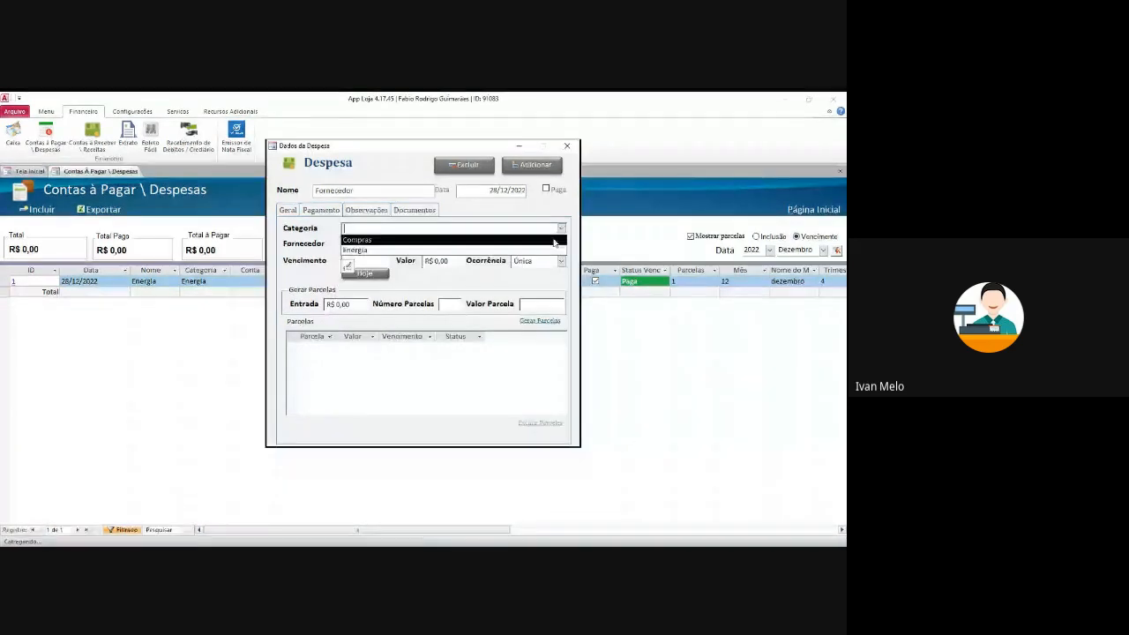
- Pick the supplier, set the due date to today (28/12/2022), amount 300, occurrence Parcelada
click(555, 241)
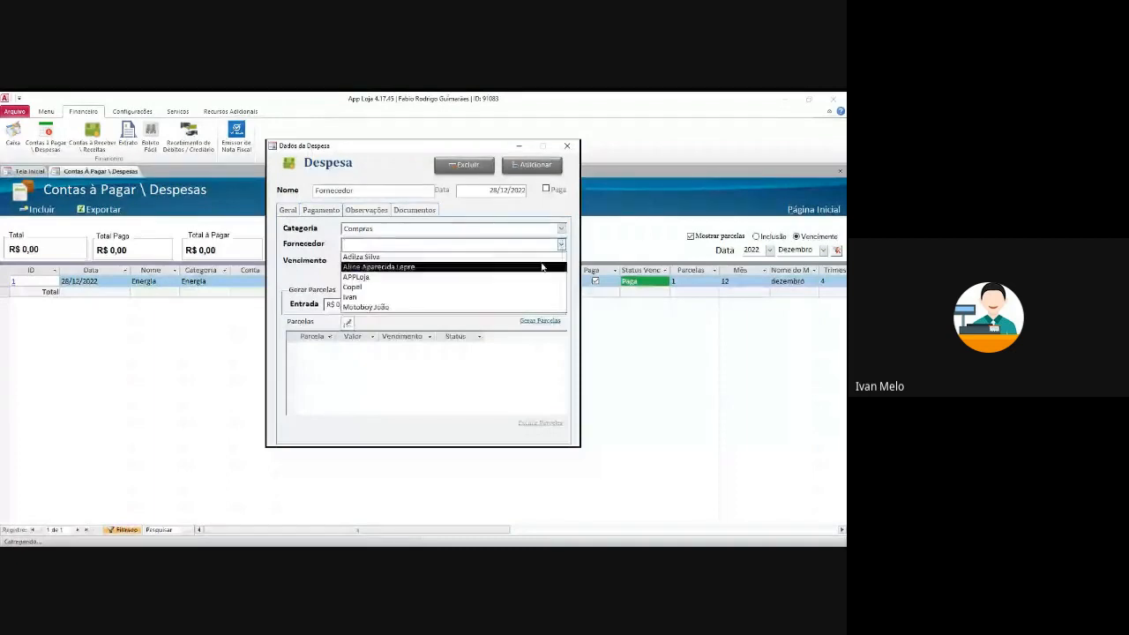
click(470, 268)
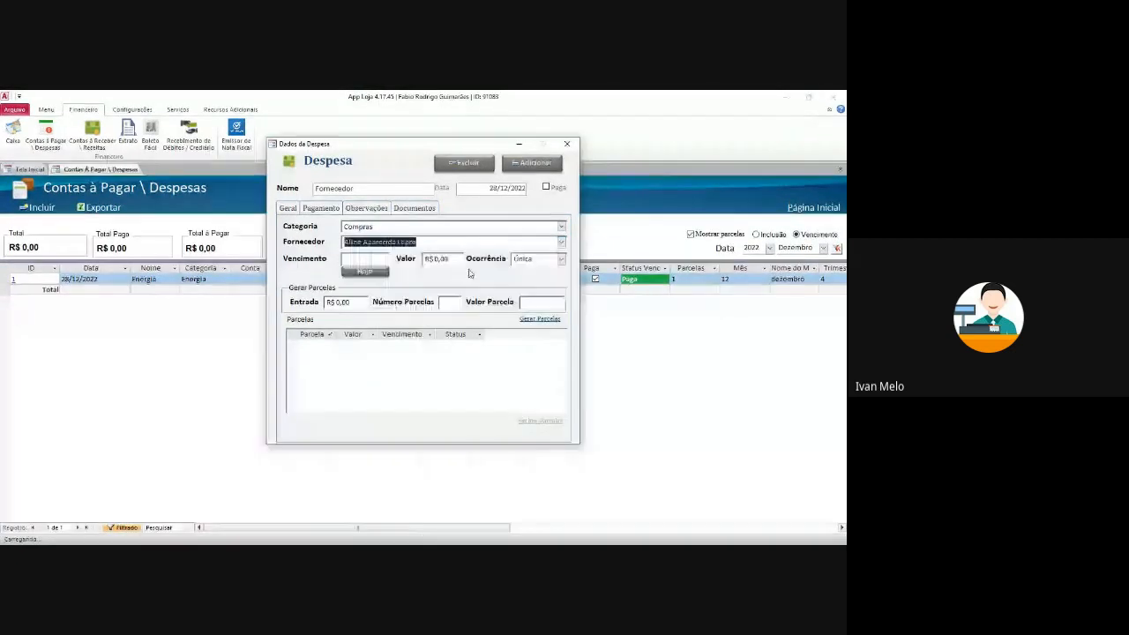
click(370, 273)
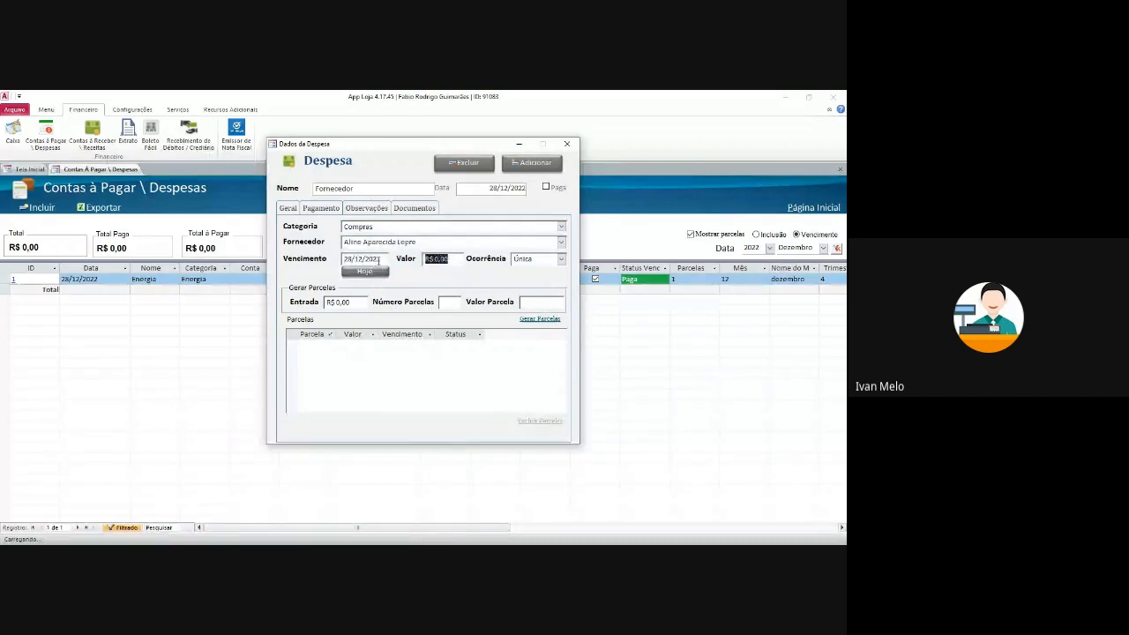
key(Tab)
text(300)
key(Tab)
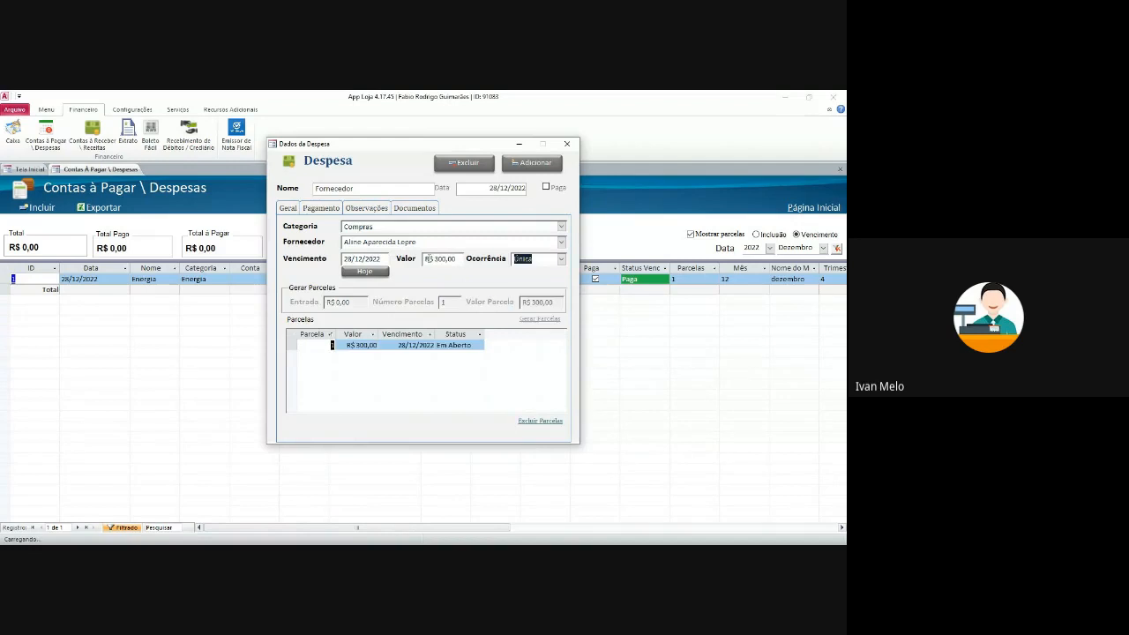
click(561, 258)
click(558, 281)
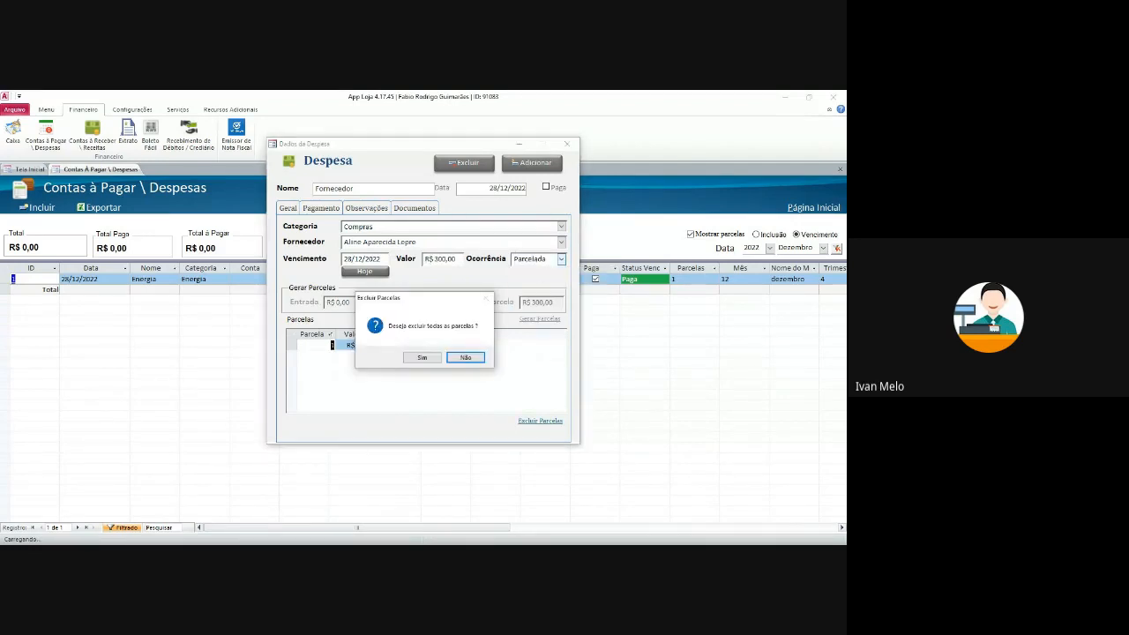
- Replace the installments with a R$ 50,00 down payment and three generated installments of R$ 83,33
click(423, 358)
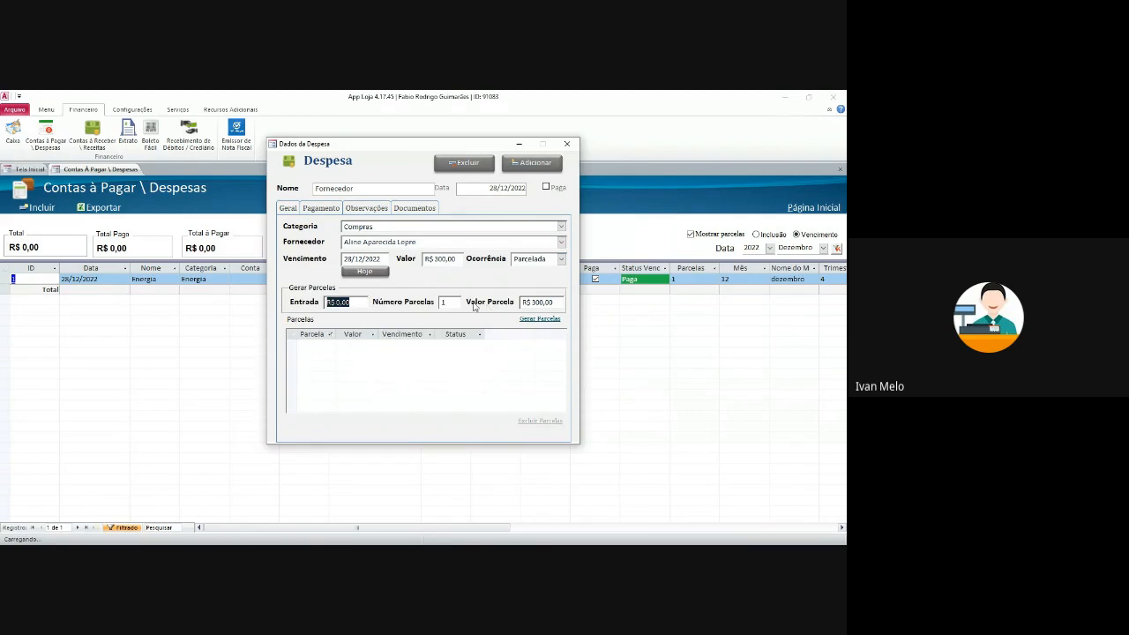
text(50)
key(Tab)
text(3)
click(540, 320)
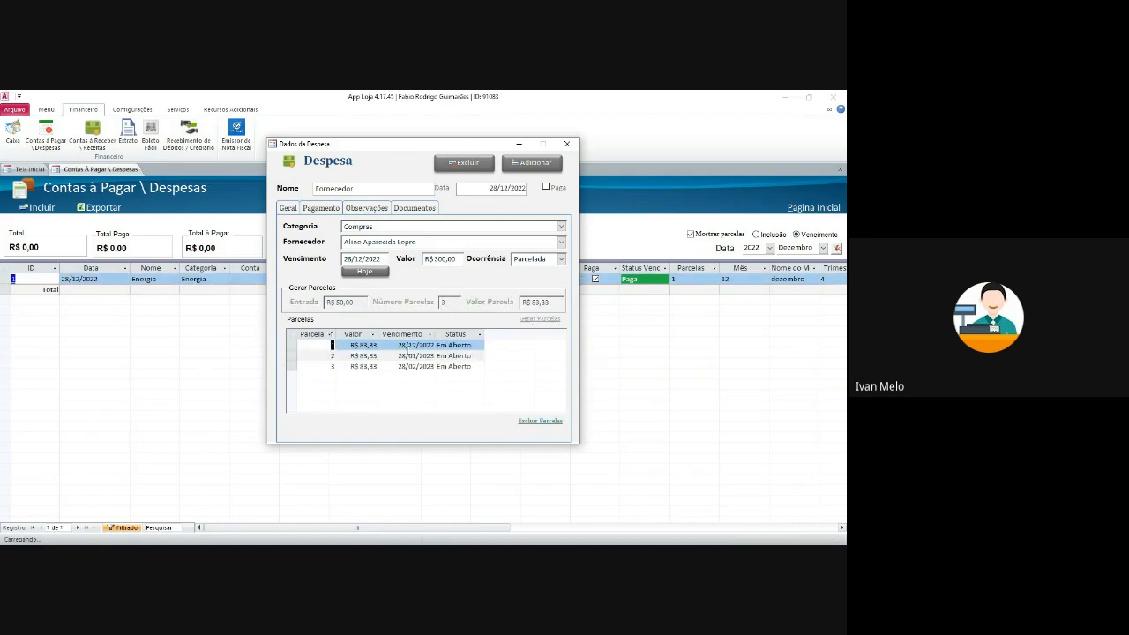
click(355, 355)
click(356, 367)
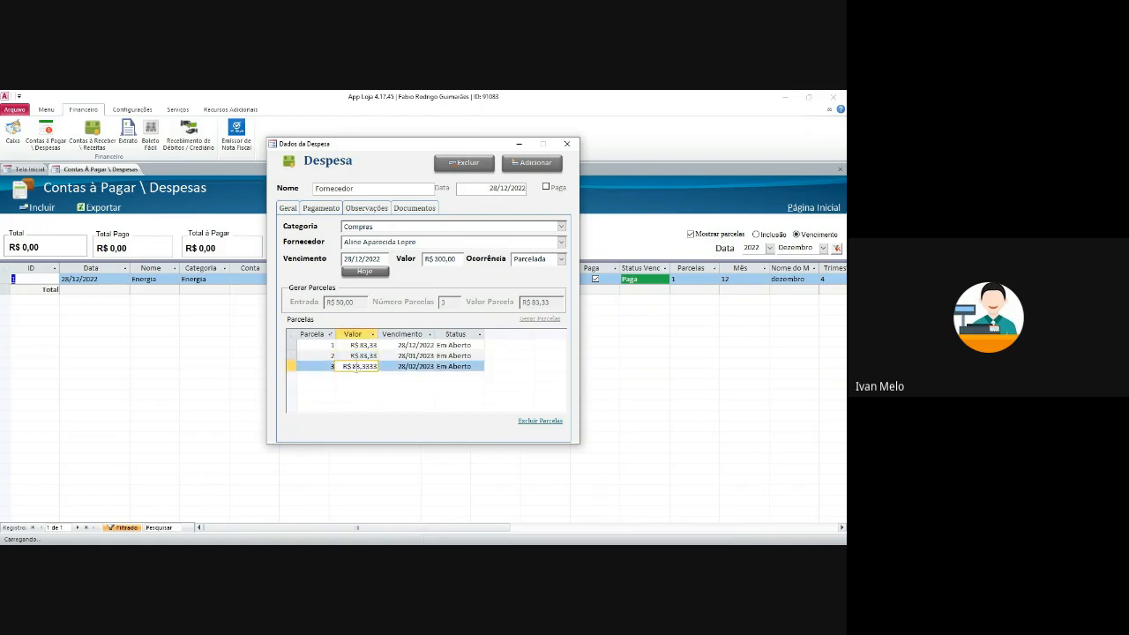
- Set the first installment's due date to 4 January 2023
click(360, 345)
click(398, 346)
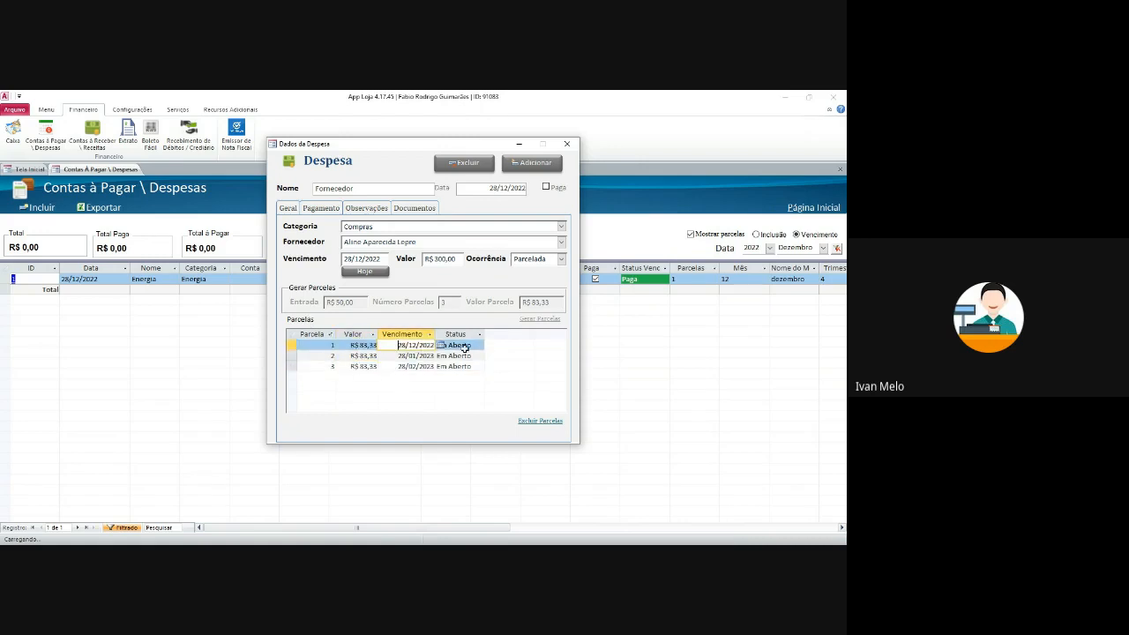
drag(436, 332, 448, 345)
click(402, 354)
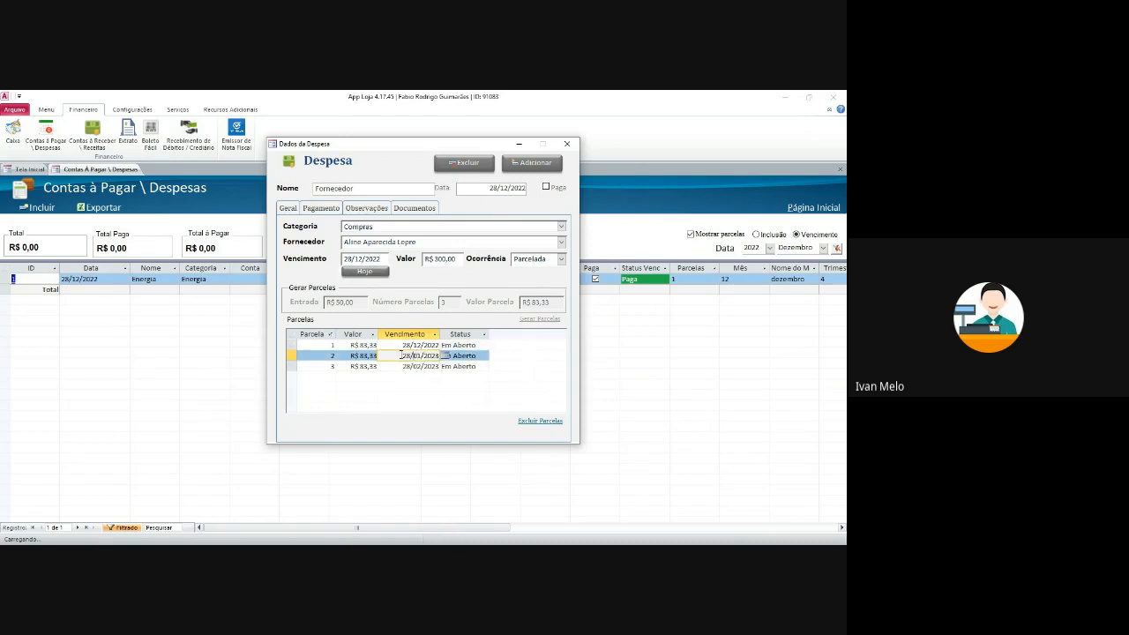
click(419, 345)
click(446, 347)
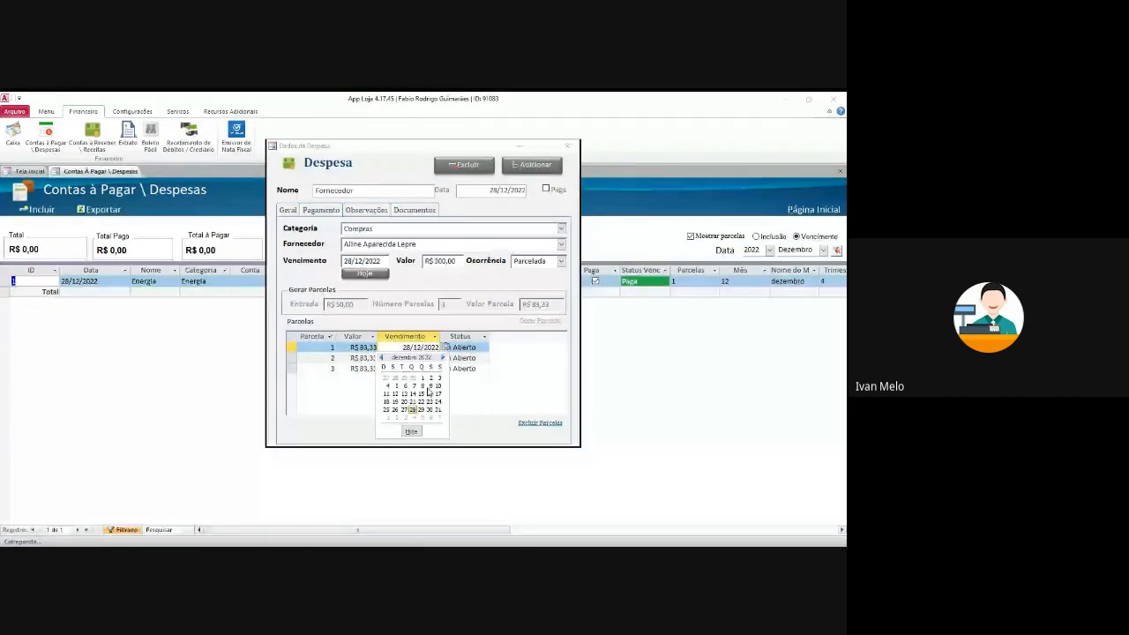
click(443, 358)
click(413, 379)
- Set the second installment due 4 March 2023 and the third due in April 2023
click(431, 355)
click(446, 355)
click(443, 367)
click(443, 368)
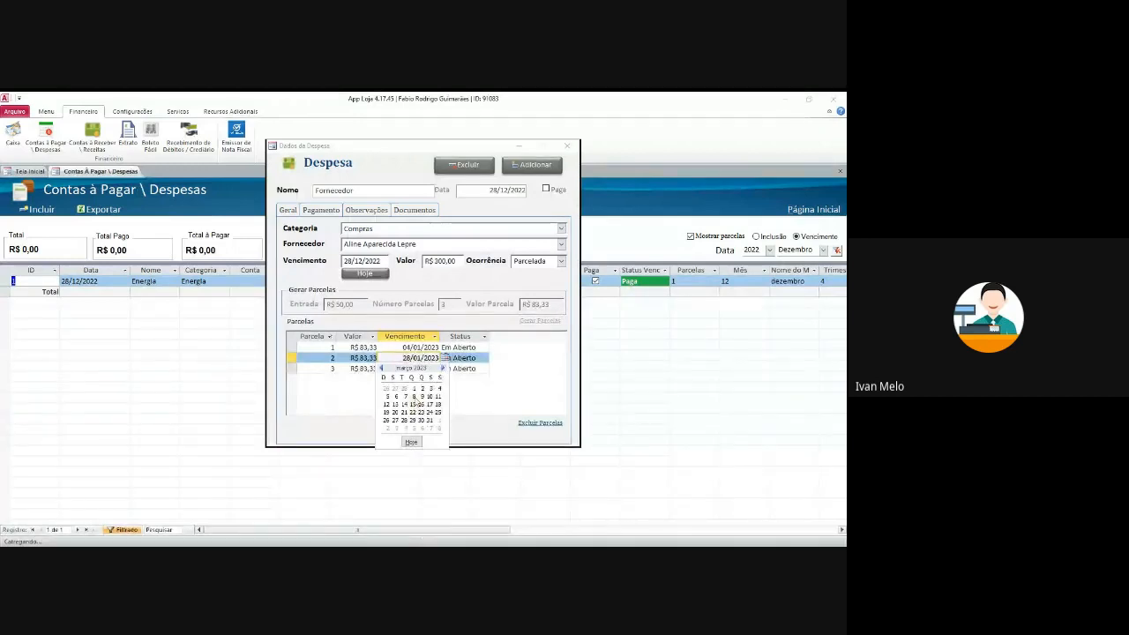
click(438, 388)
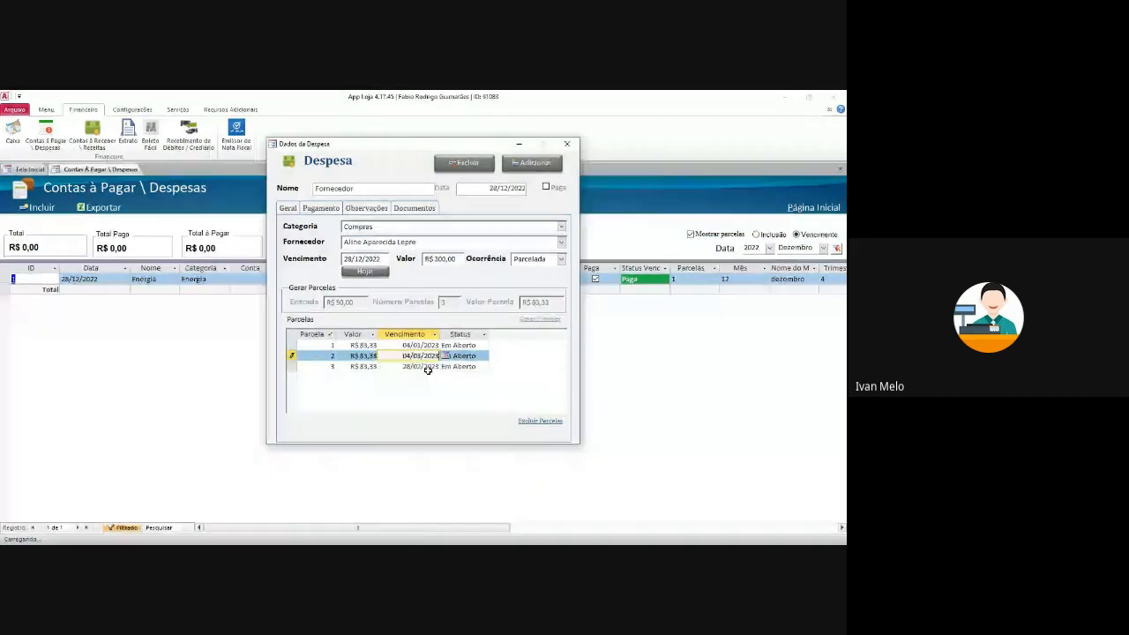
click(428, 367)
click(445, 367)
click(443, 376)
click(443, 376)
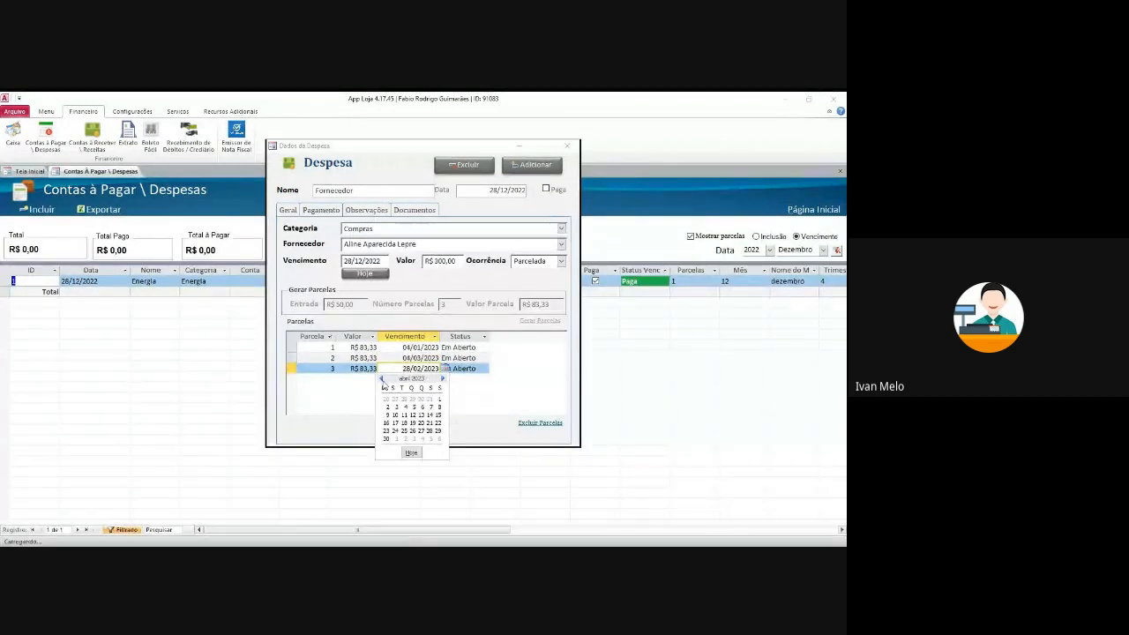
click(408, 409)
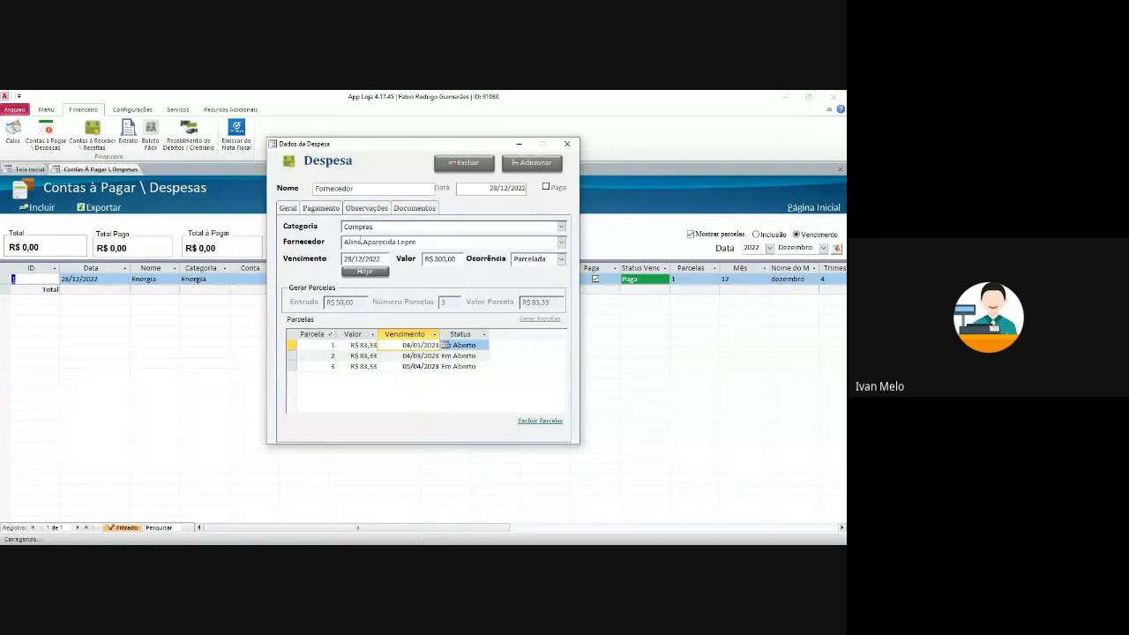
click(333, 210)
click(417, 256)
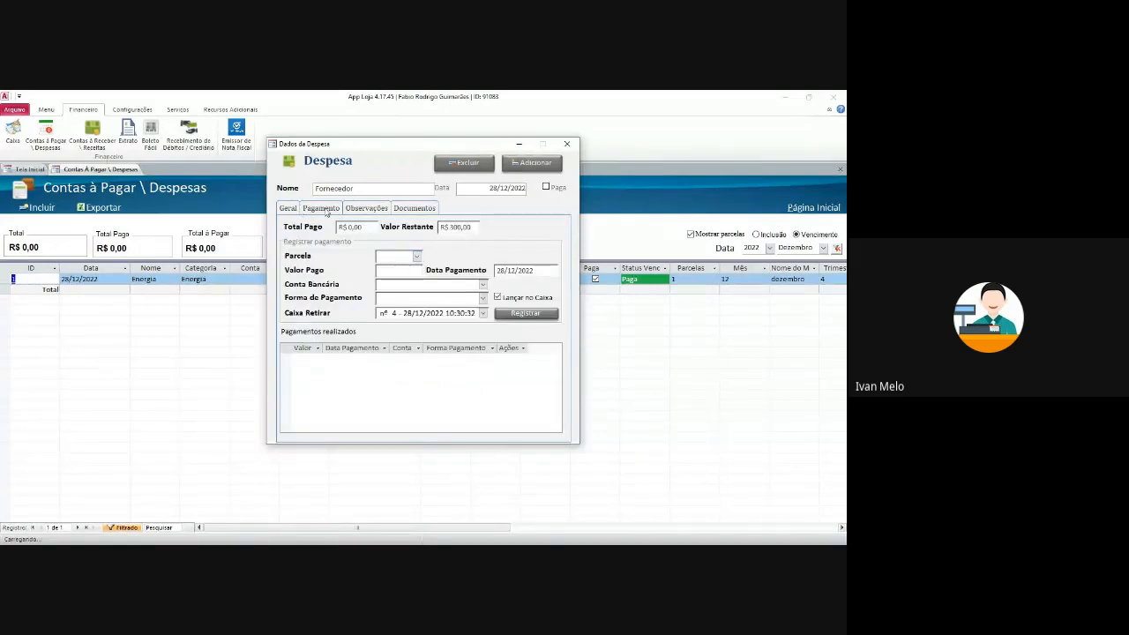
- Register Parcela 1 as paid in Dinheiro from the Caixinha account, then close the Fornecedor expense
click(416, 256)
click(431, 279)
click(483, 285)
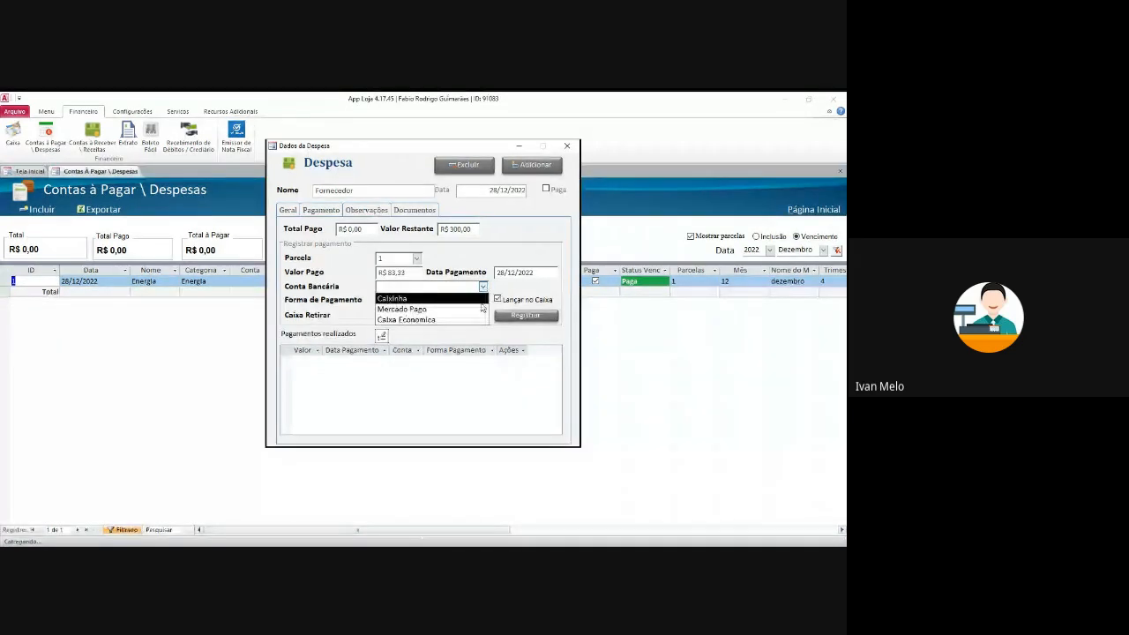
click(482, 300)
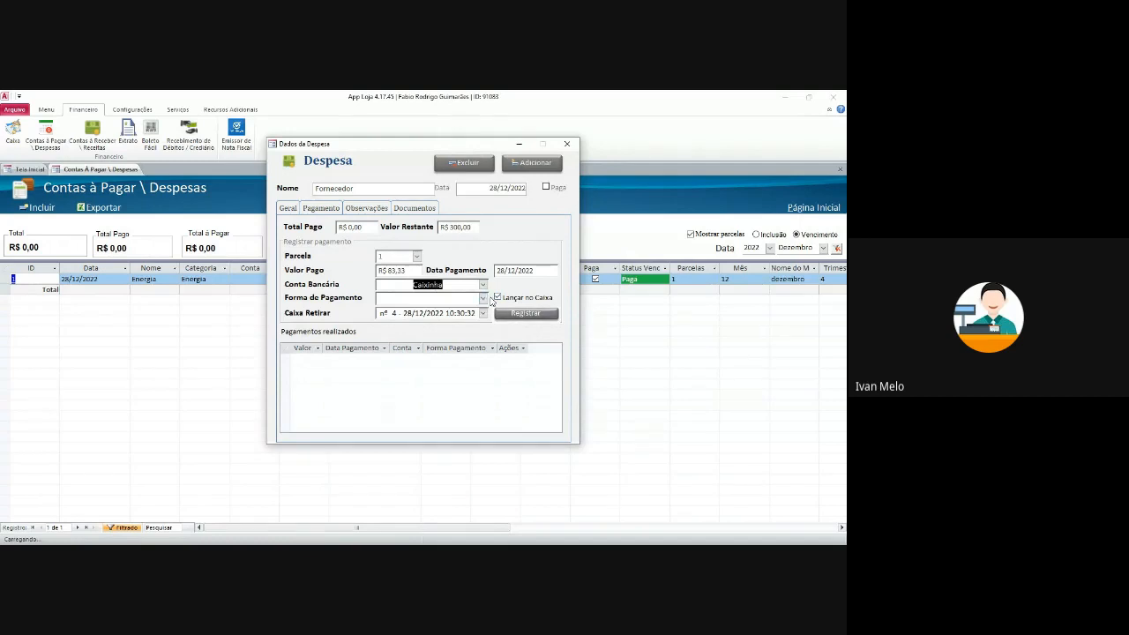
click(484, 298)
click(453, 320)
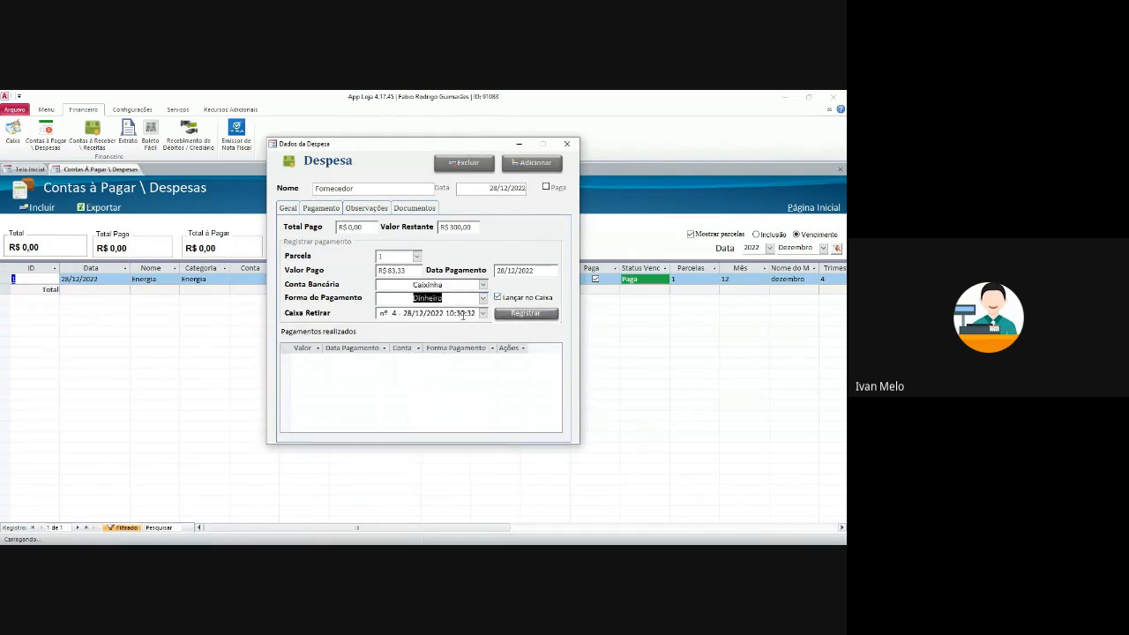
click(541, 314)
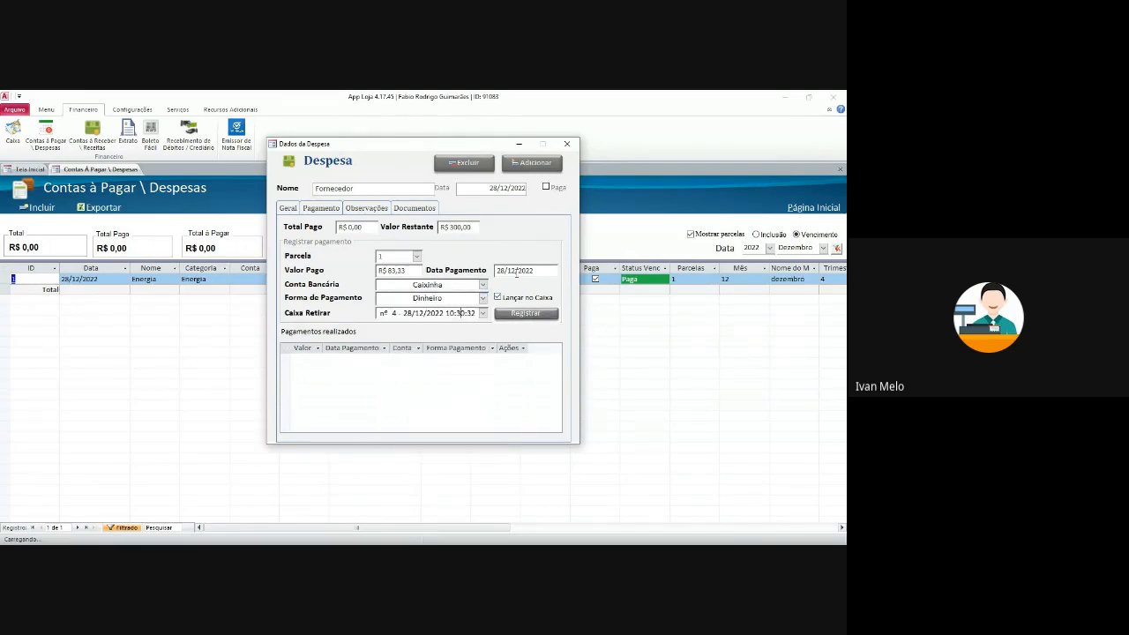
click(545, 315)
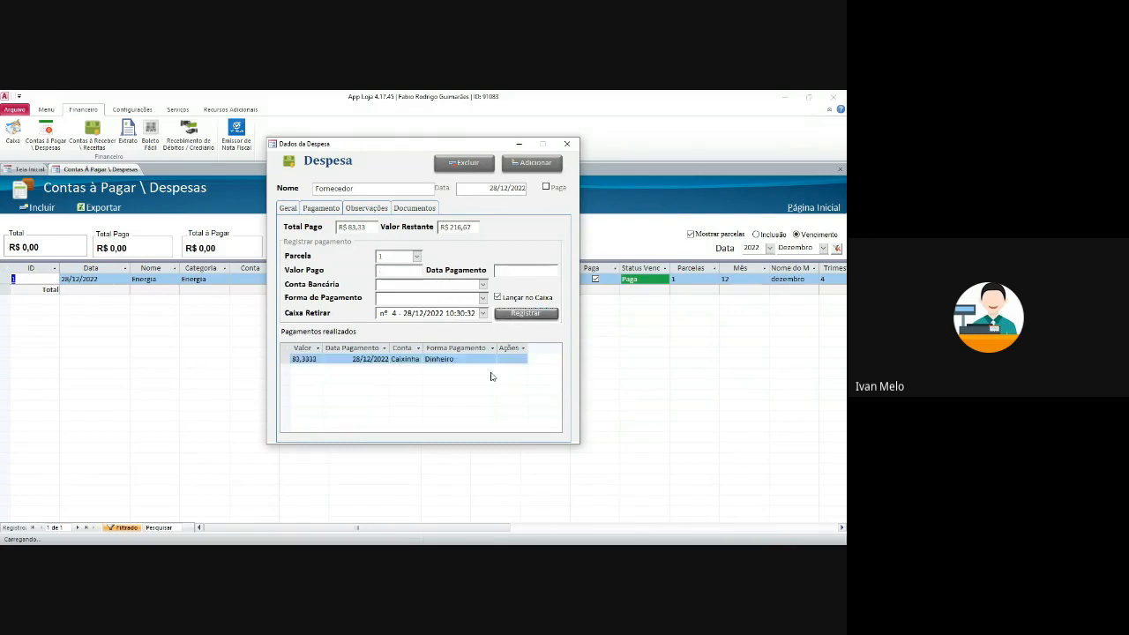
click(294, 209)
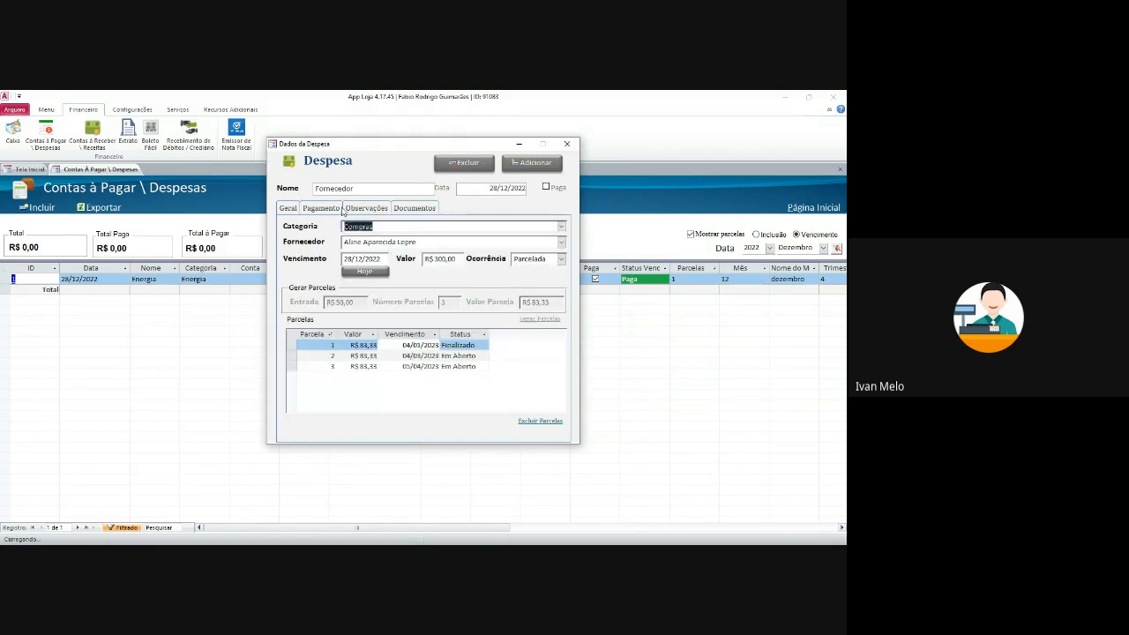
click(569, 146)
- Clear the date filter, and move the third entry's second installment due date to 16/11/2022
click(837, 248)
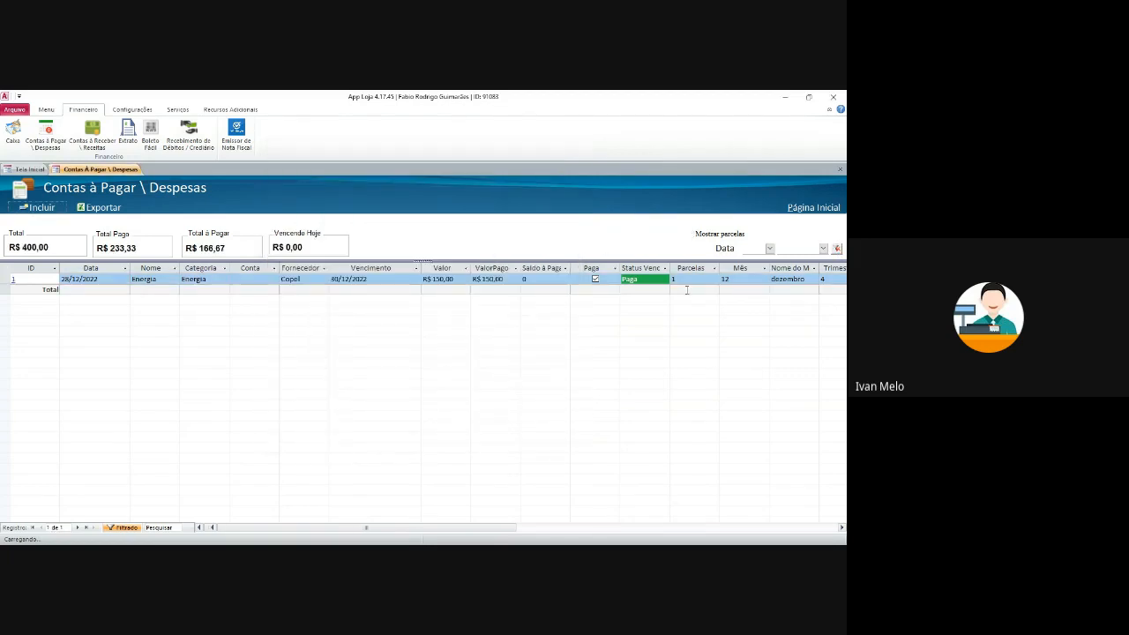
click(682, 291)
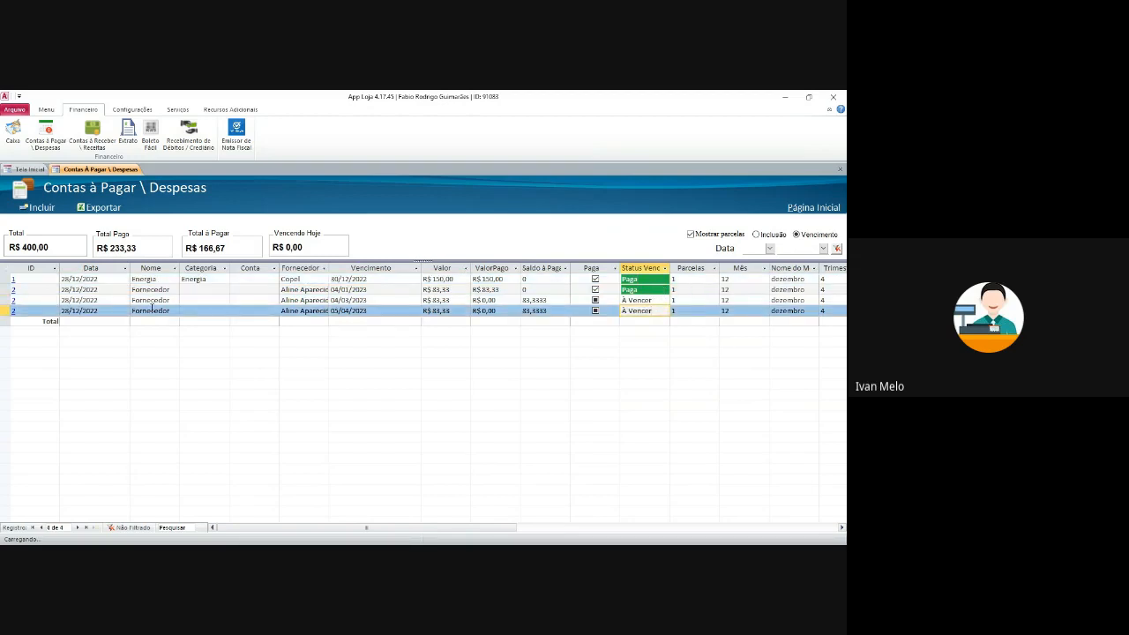
click(15, 302)
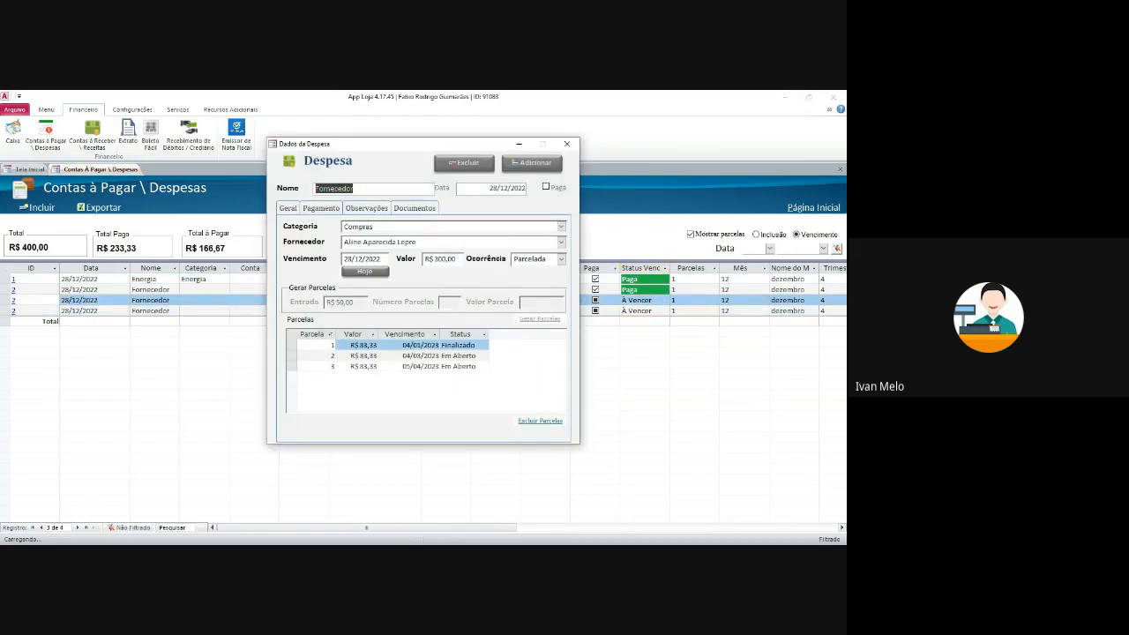
click(421, 356)
click(447, 356)
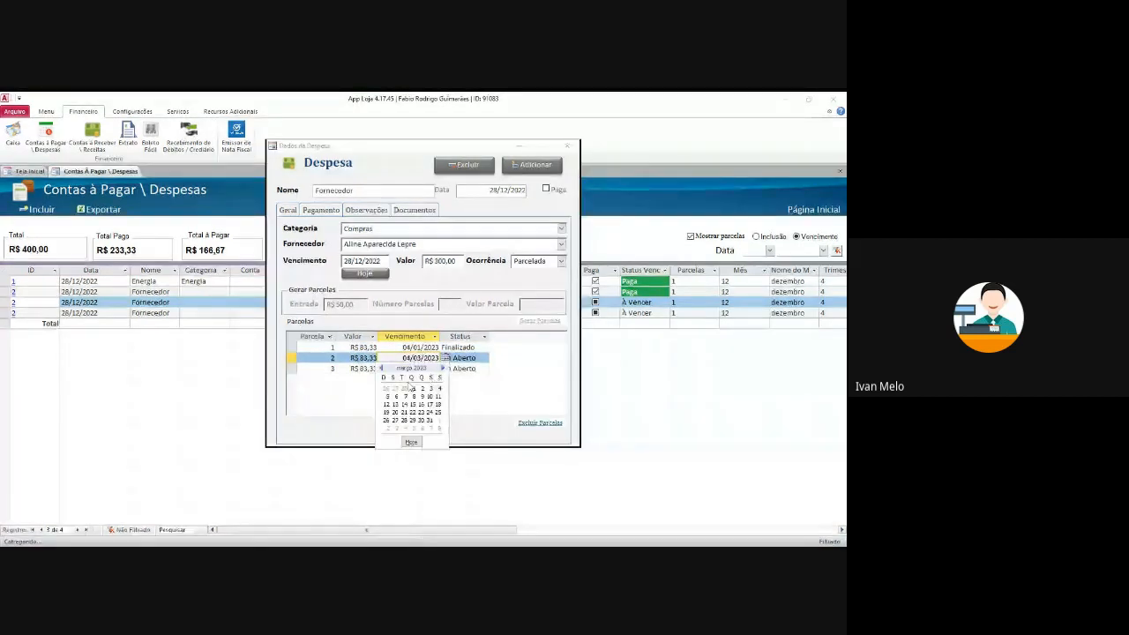
click(380, 368)
click(381, 368)
click(380, 368)
click(380, 368)
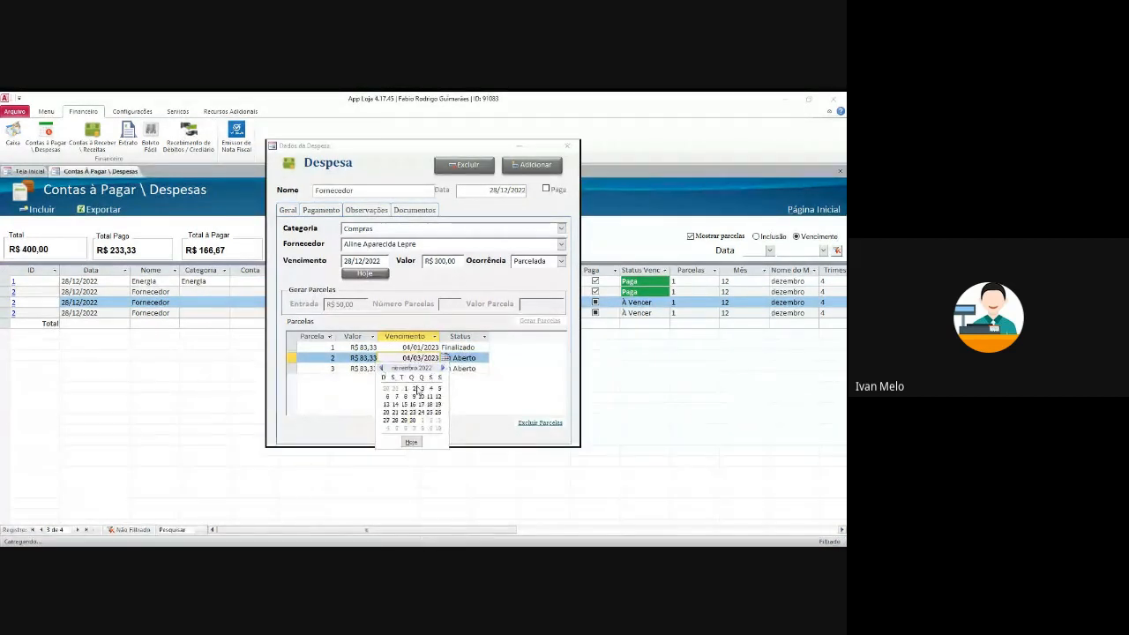
click(414, 404)
click(445, 346)
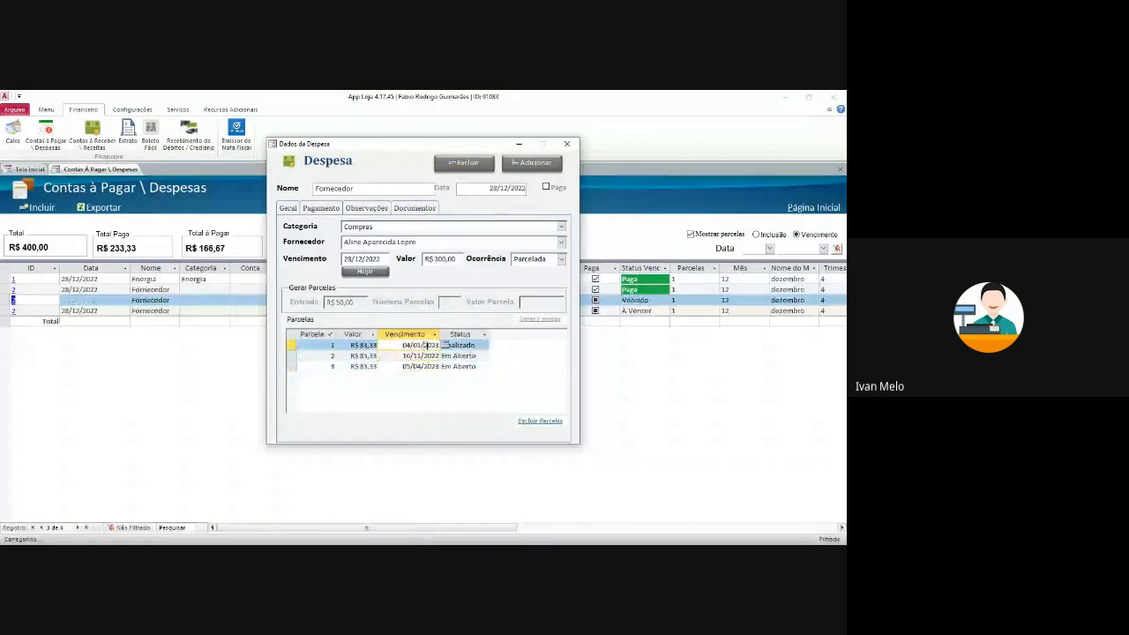
click(567, 143)
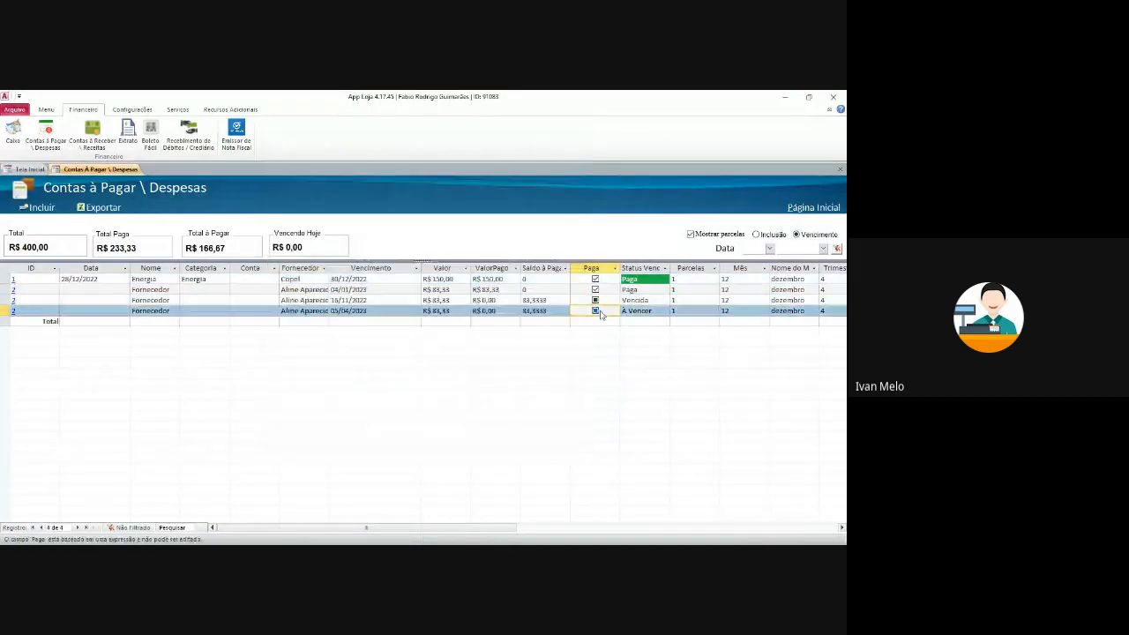
- Review the payable entries, clear the date filter again, and reopen the third entry's expense
click(658, 311)
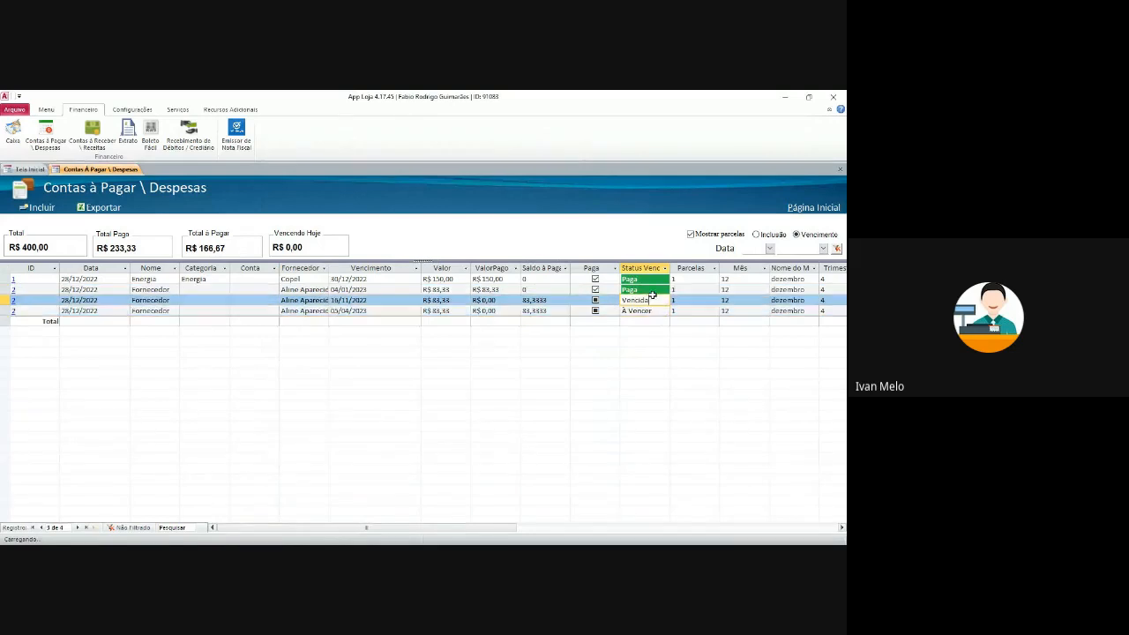
click(699, 312)
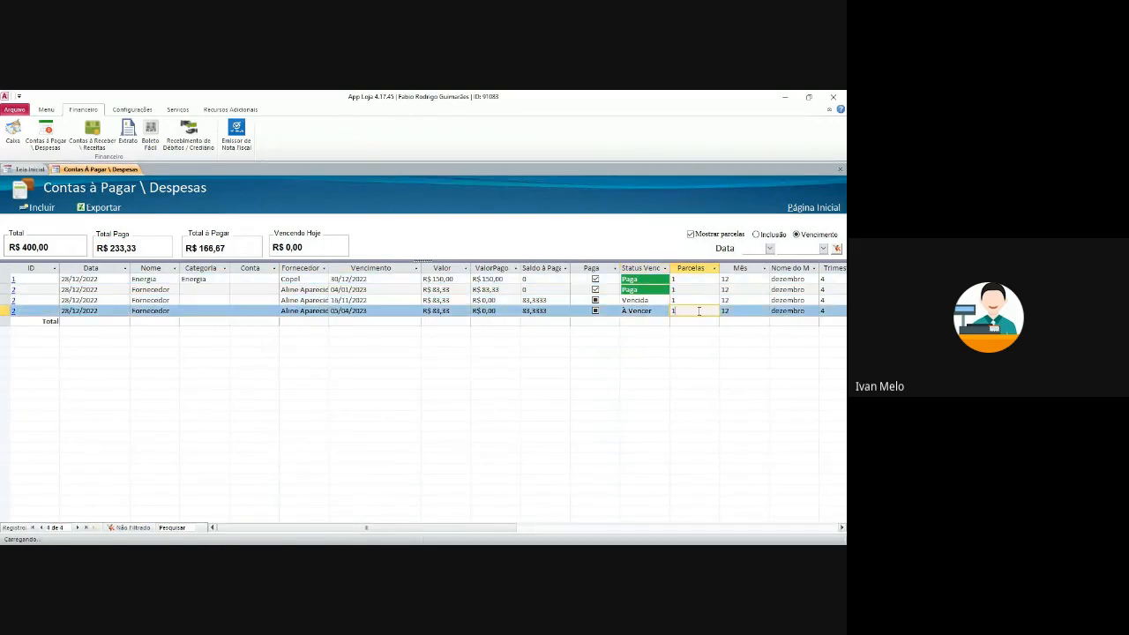
click(697, 286)
click(699, 278)
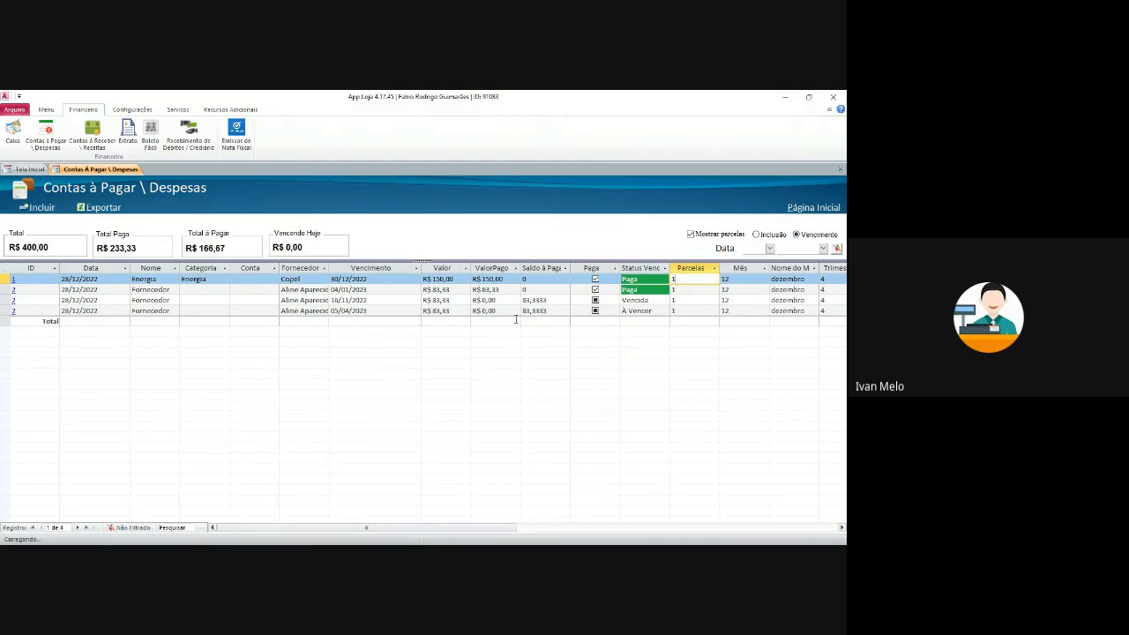
click(839, 251)
click(748, 289)
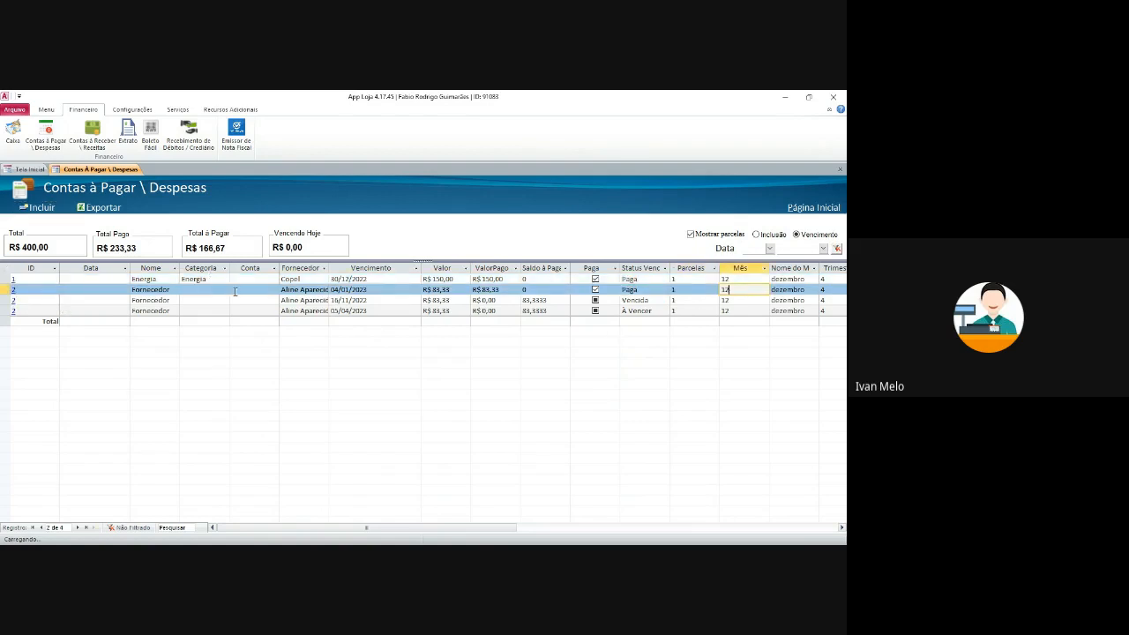
click(15, 301)
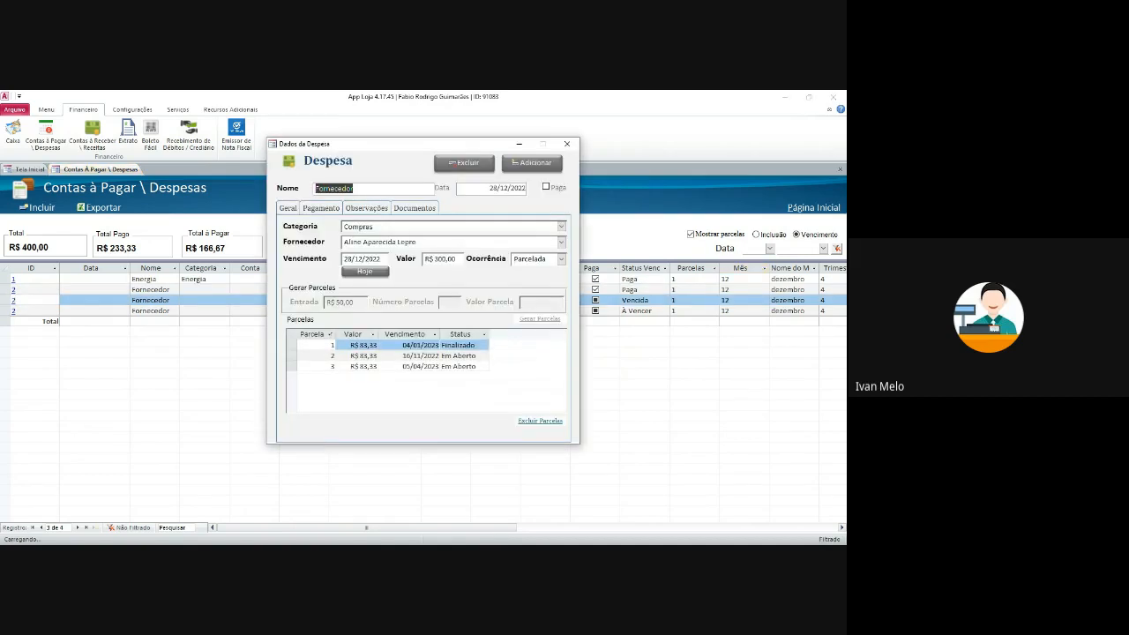
- Choose Parcela 2 and the Caixinha account in payment details, then close the expense and Contas à Pagar
click(321, 208)
click(417, 257)
click(409, 280)
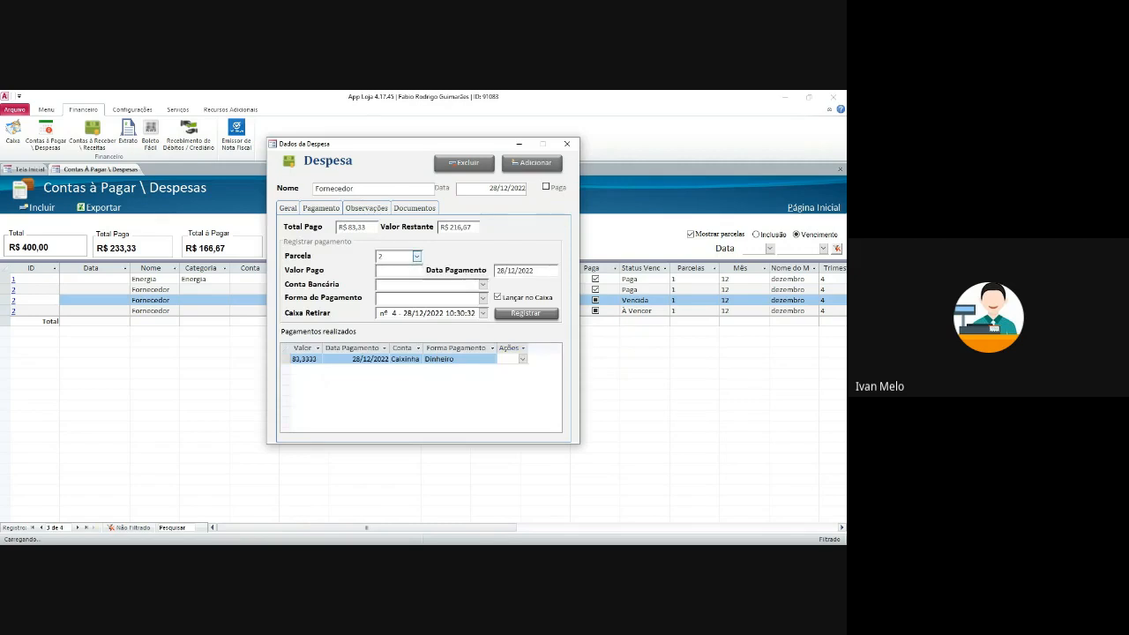
click(482, 285)
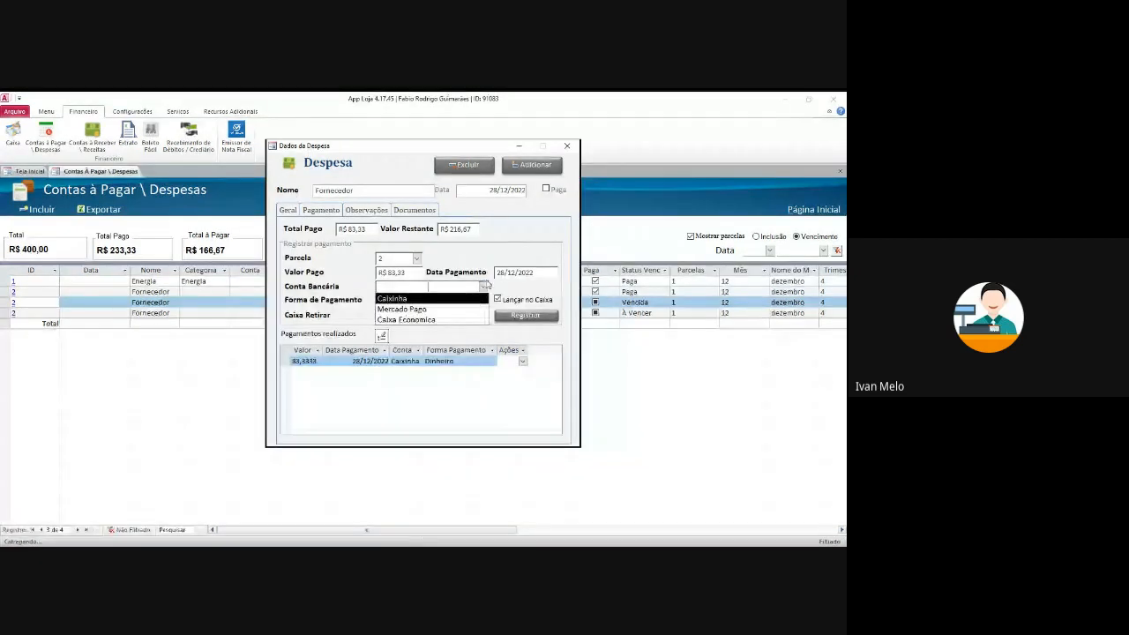
click(473, 301)
click(567, 146)
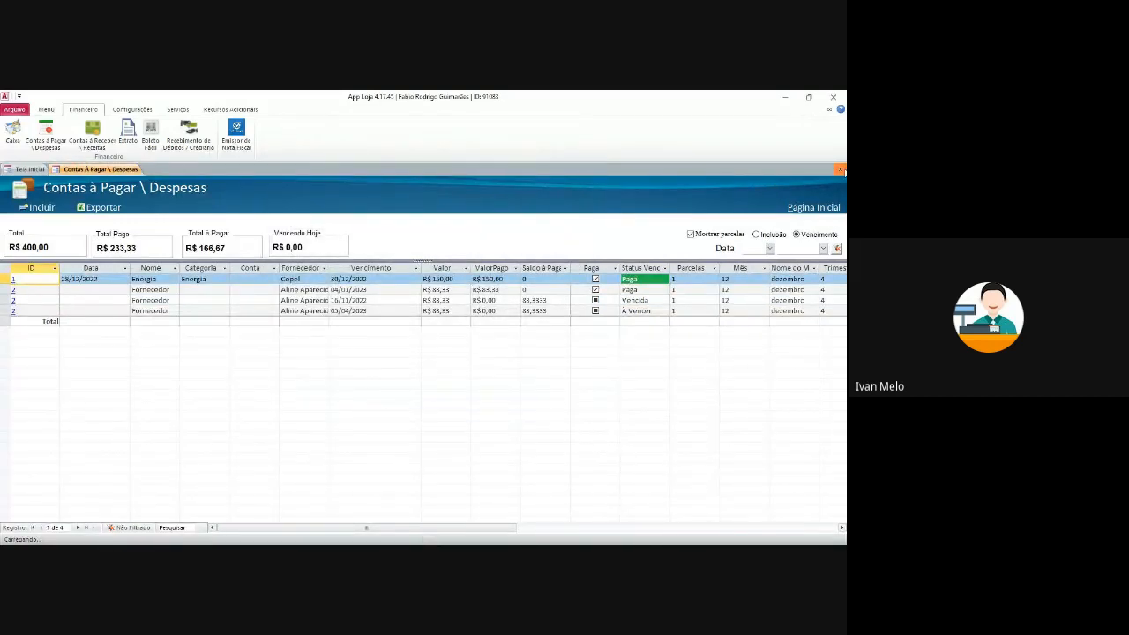
click(841, 170)
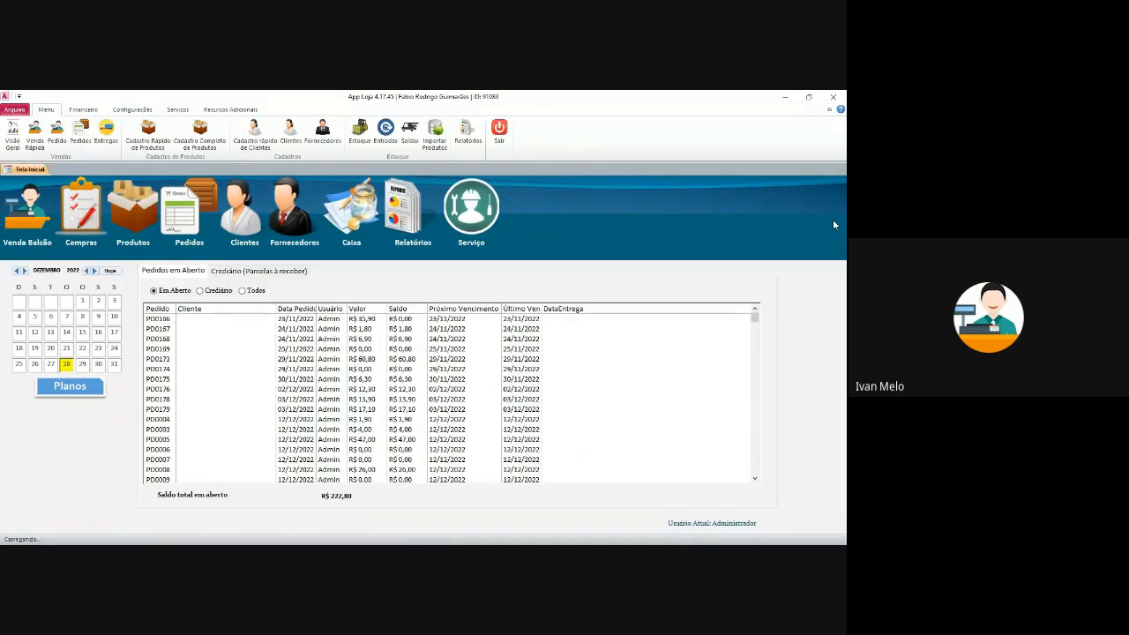
- Open the Extrato filtered to Caixinha, then open the bank accounts table at Mercado Pago's balance
click(127, 134)
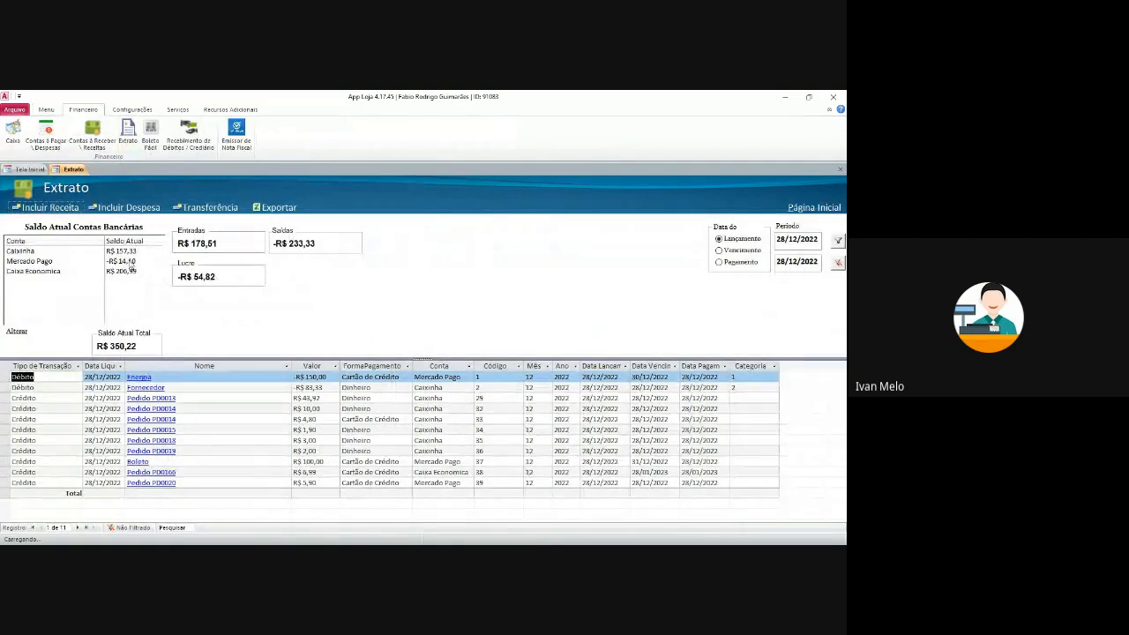
click(126, 270)
click(131, 252)
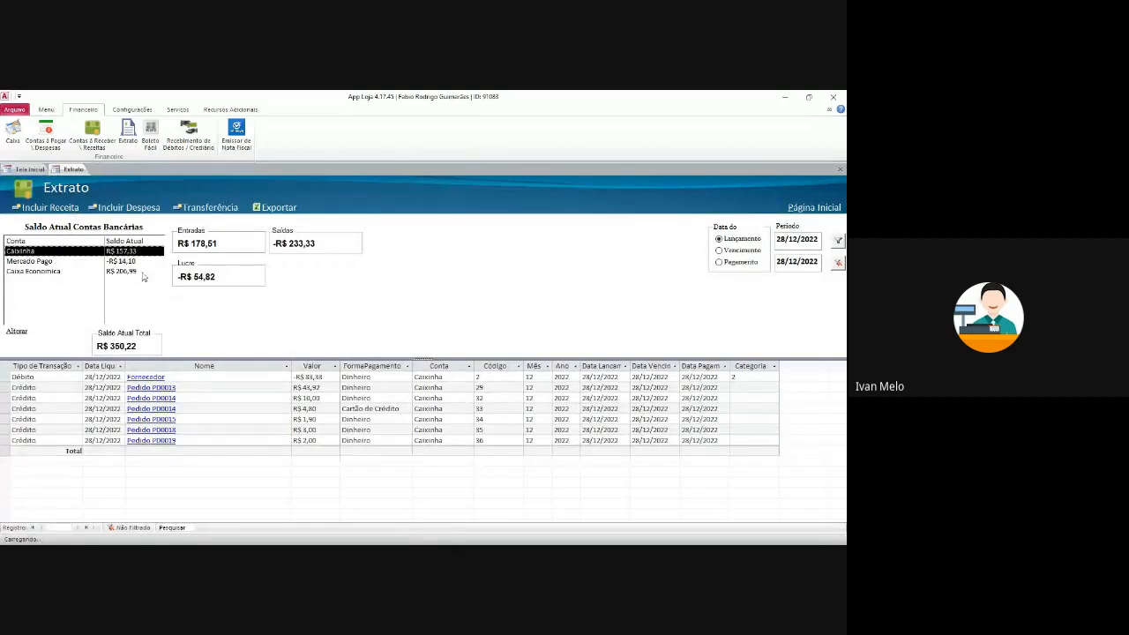
click(120, 263)
click(130, 251)
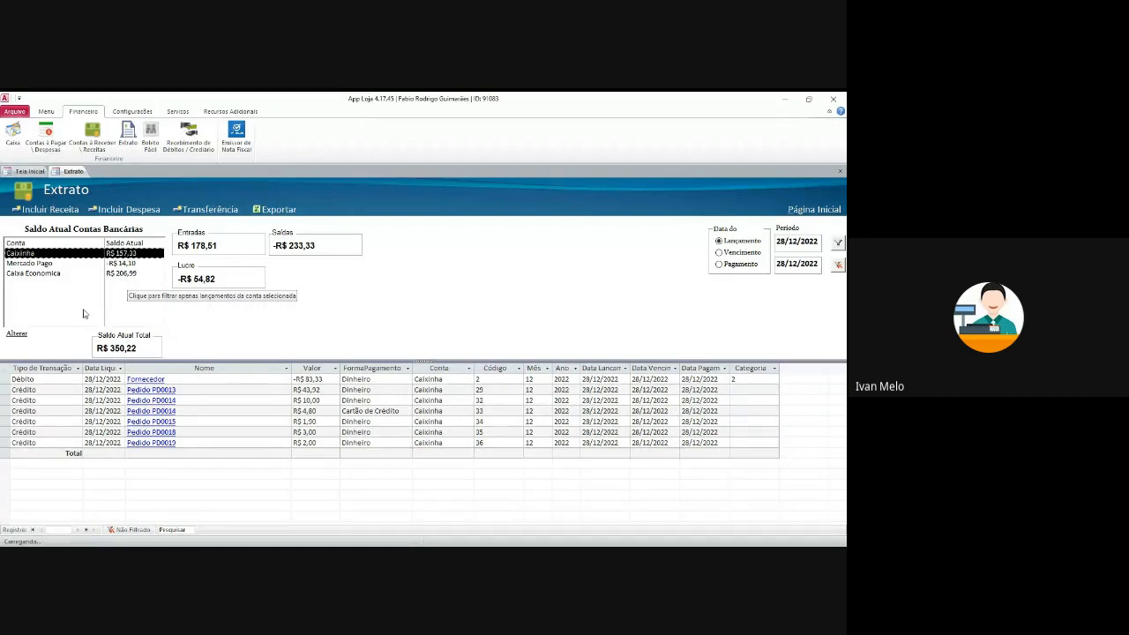
click(18, 332)
drag(258, 191, 302, 203)
- Change Mercado Pago's Saldo Atual to 300 and return to the Extrato
text(300)
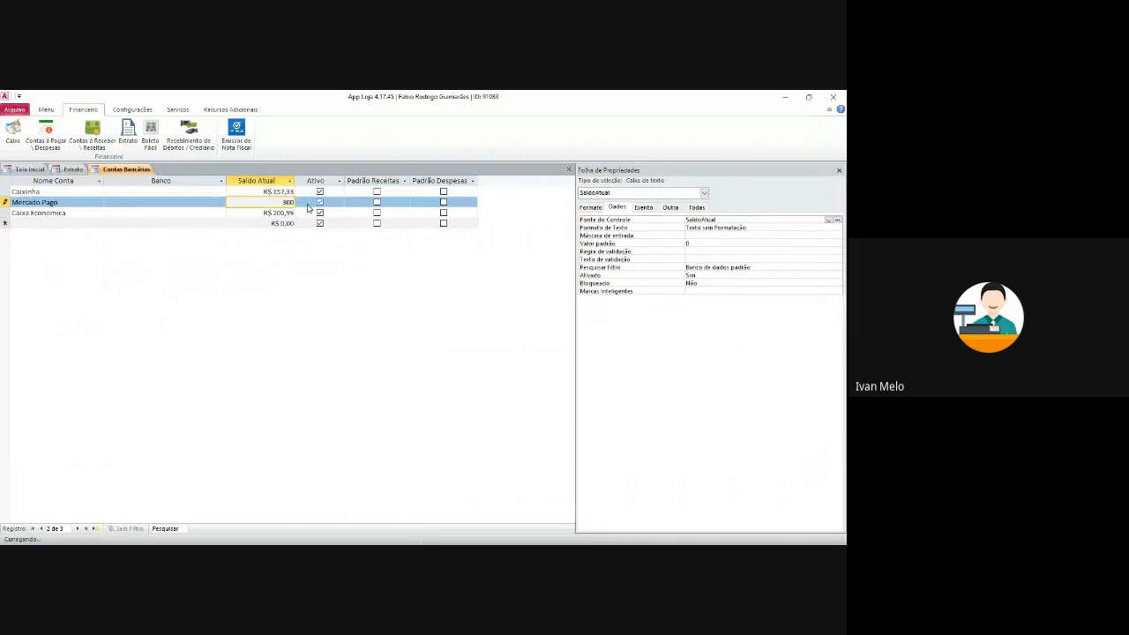
key(Down)
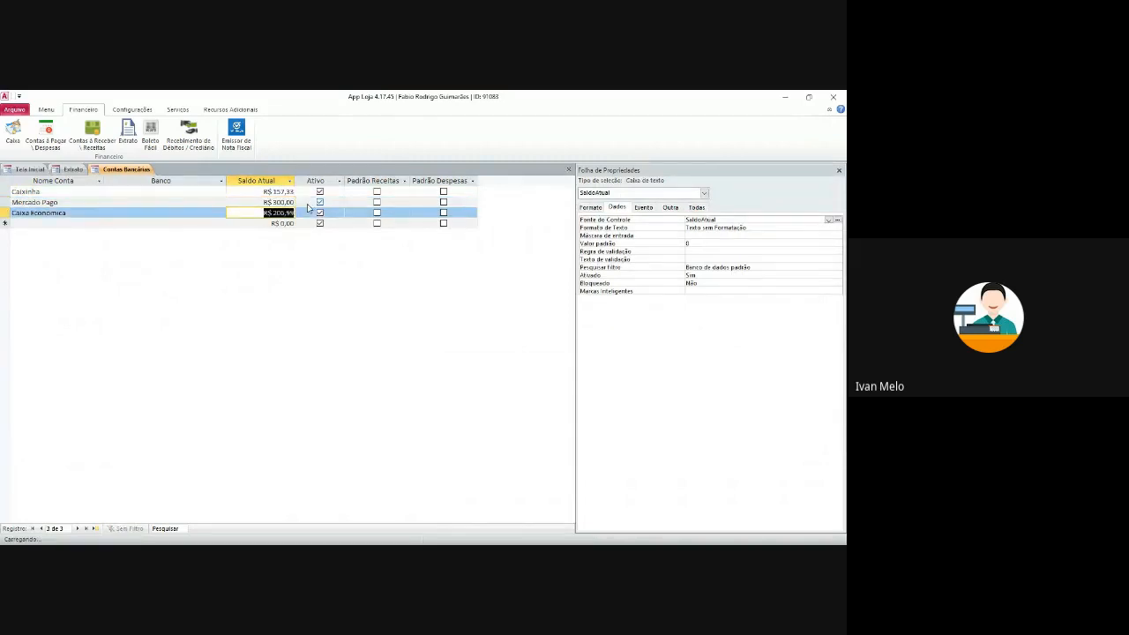
key(Up)
key(Up)
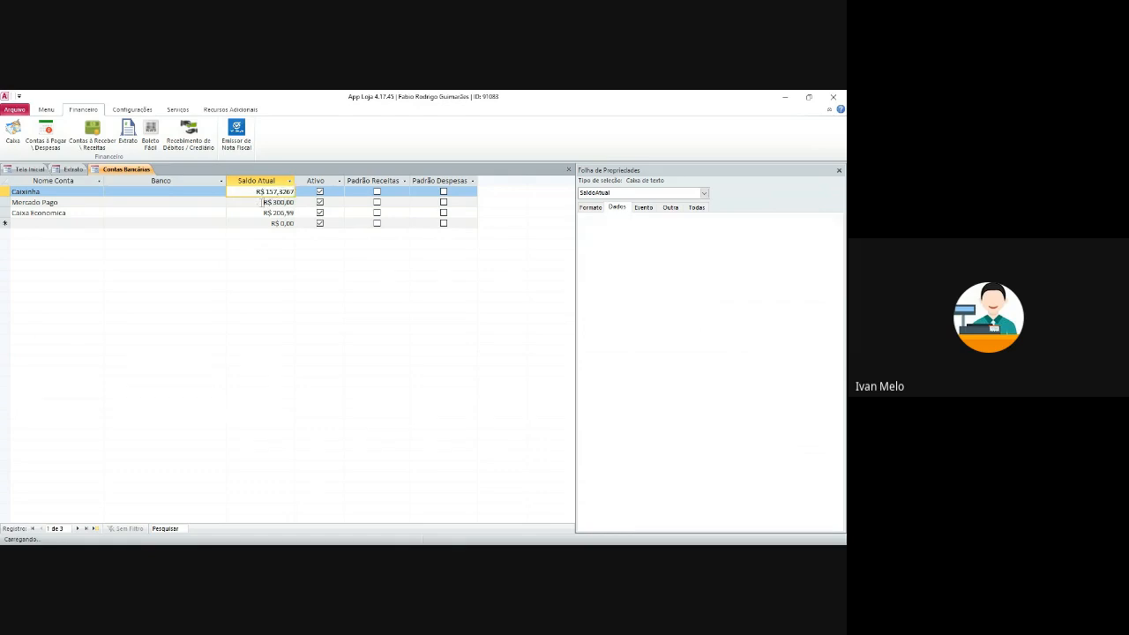
click(257, 202)
click(262, 212)
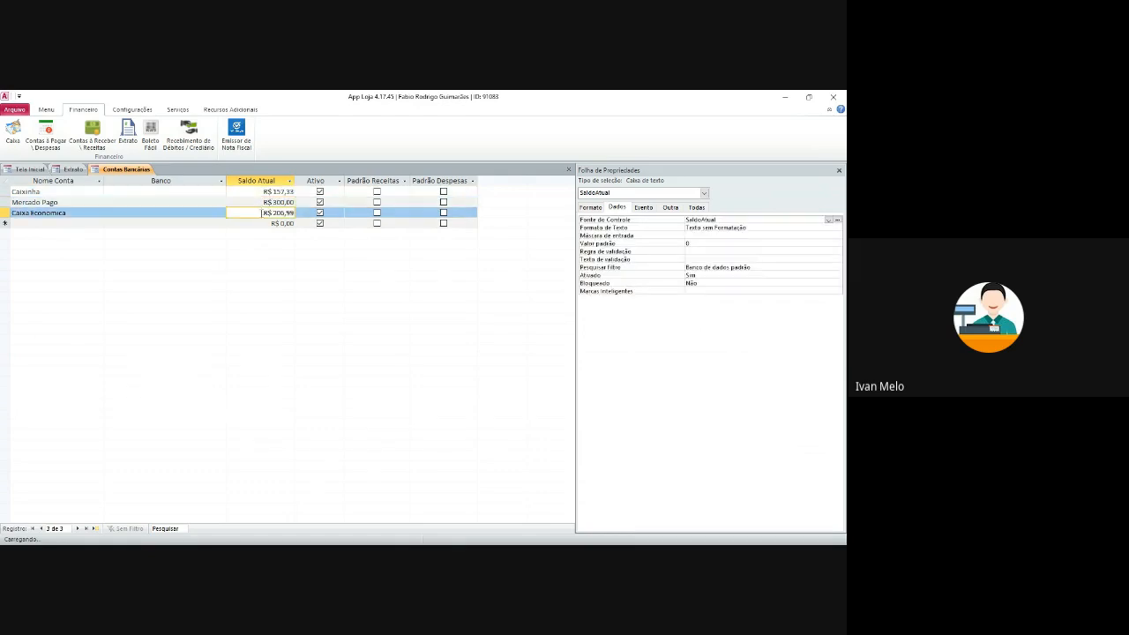
click(276, 191)
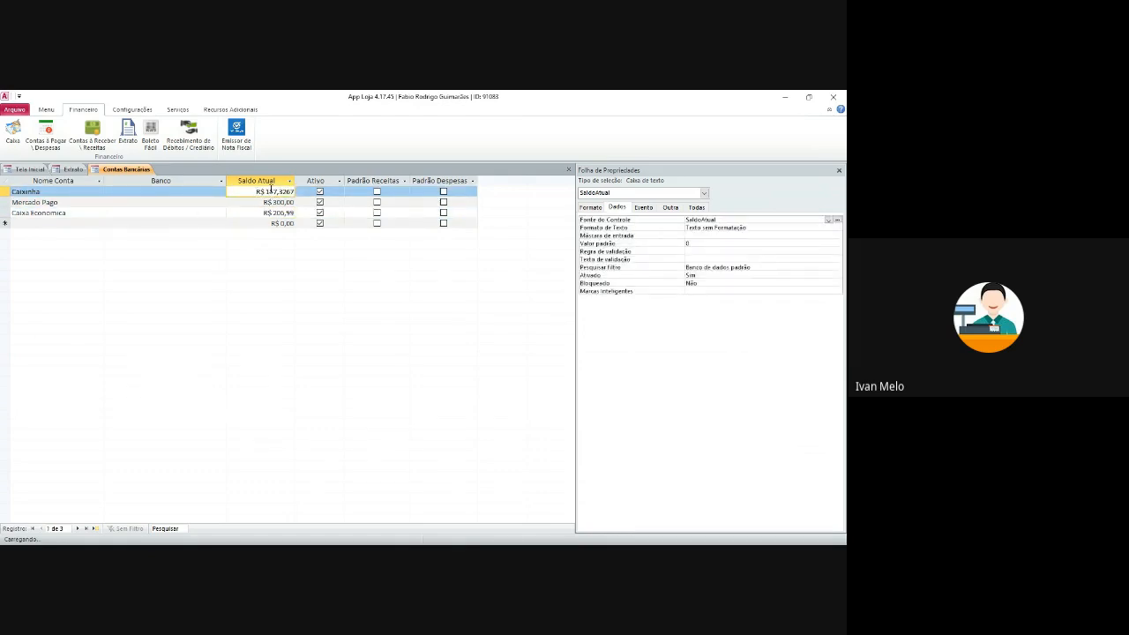
click(839, 170)
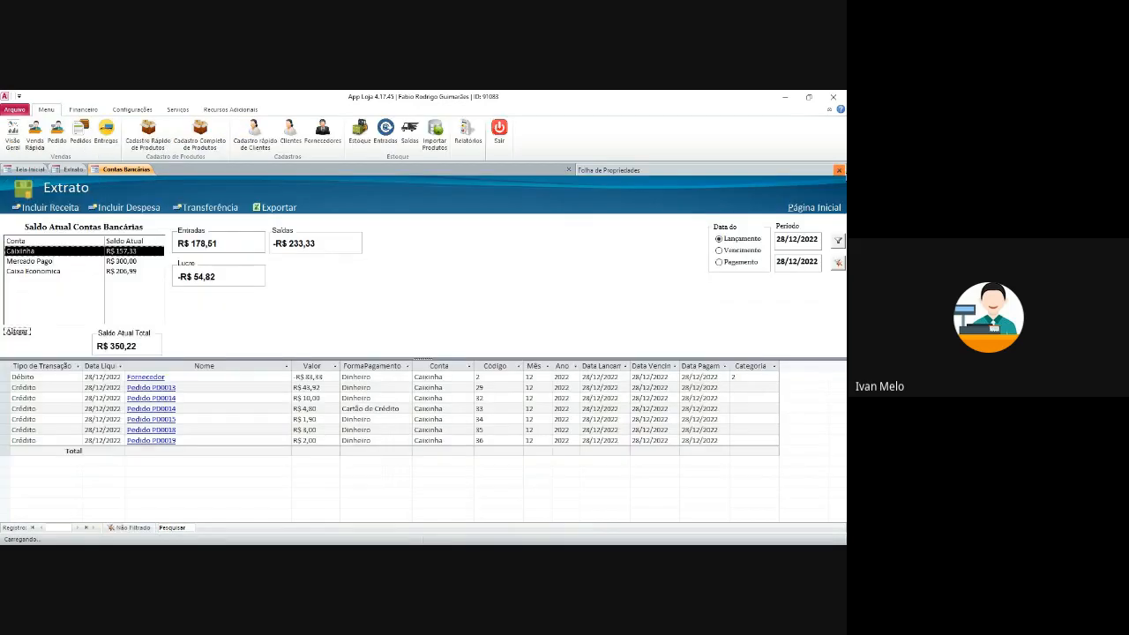
- Start a new account transfer with an amount of R$ 100,00
click(108, 271)
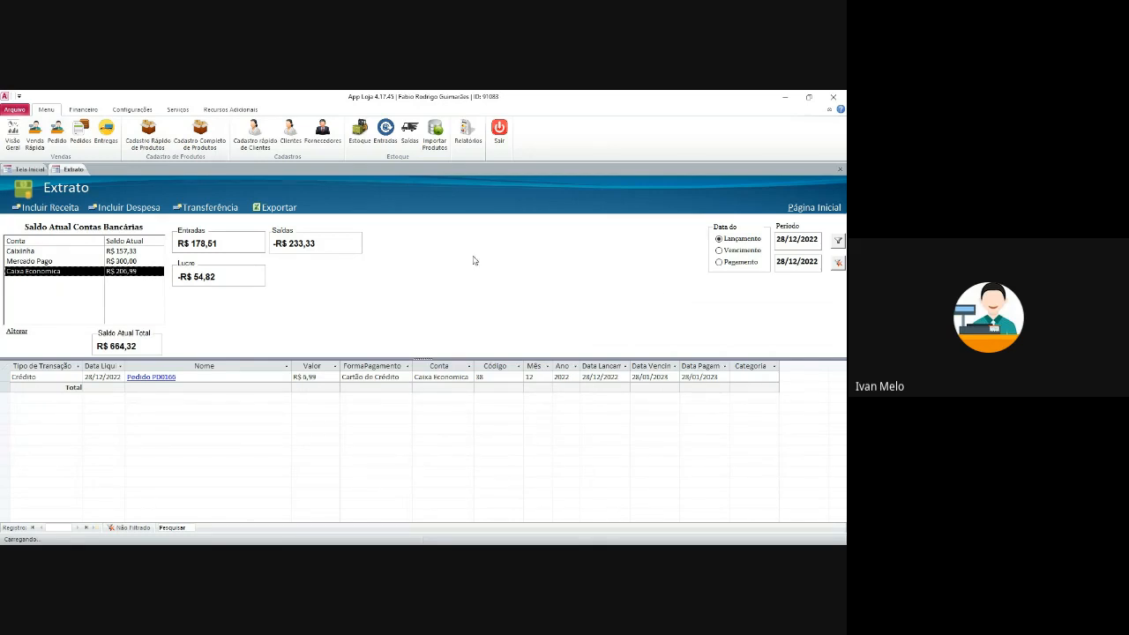
click(220, 212)
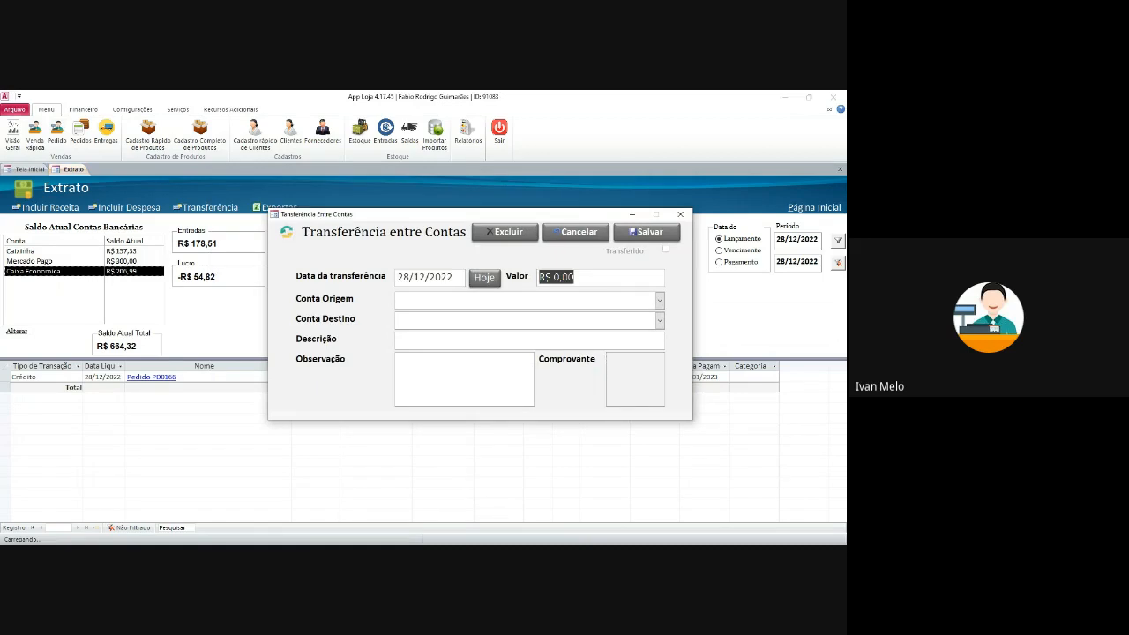
text(200)
key(Tab)
key(shift+Tab)
text(1)
key(Tab)
- Transfer from Caixinha to Caixa Economica, save and confirm, then view Caixinha's updated transactions
click(660, 301)
click(441, 333)
click(660, 321)
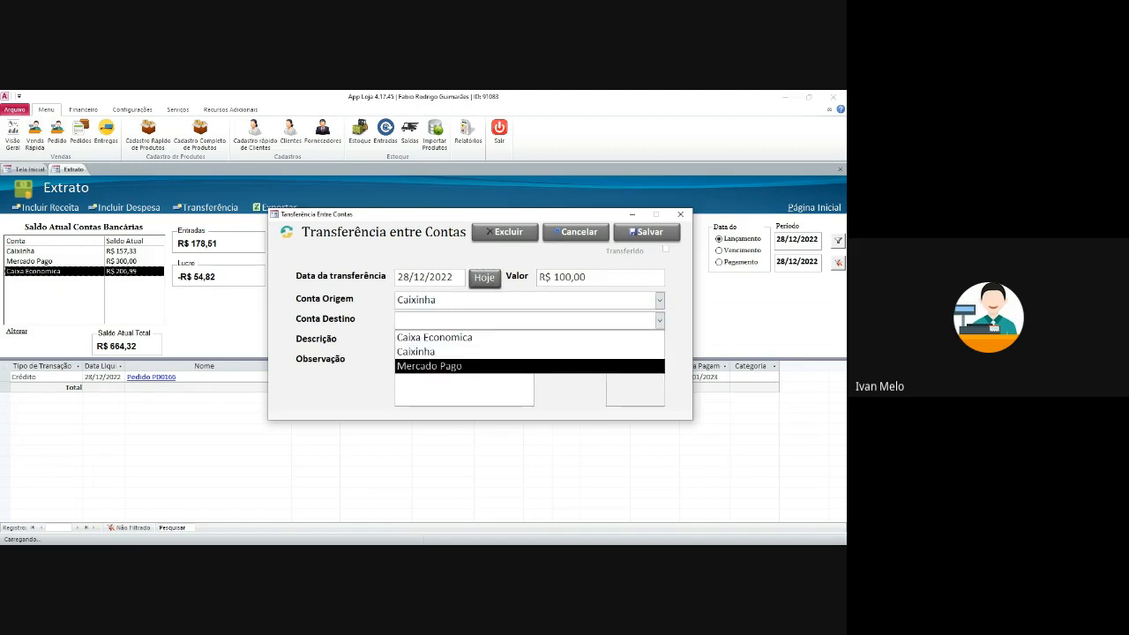
key(Return)
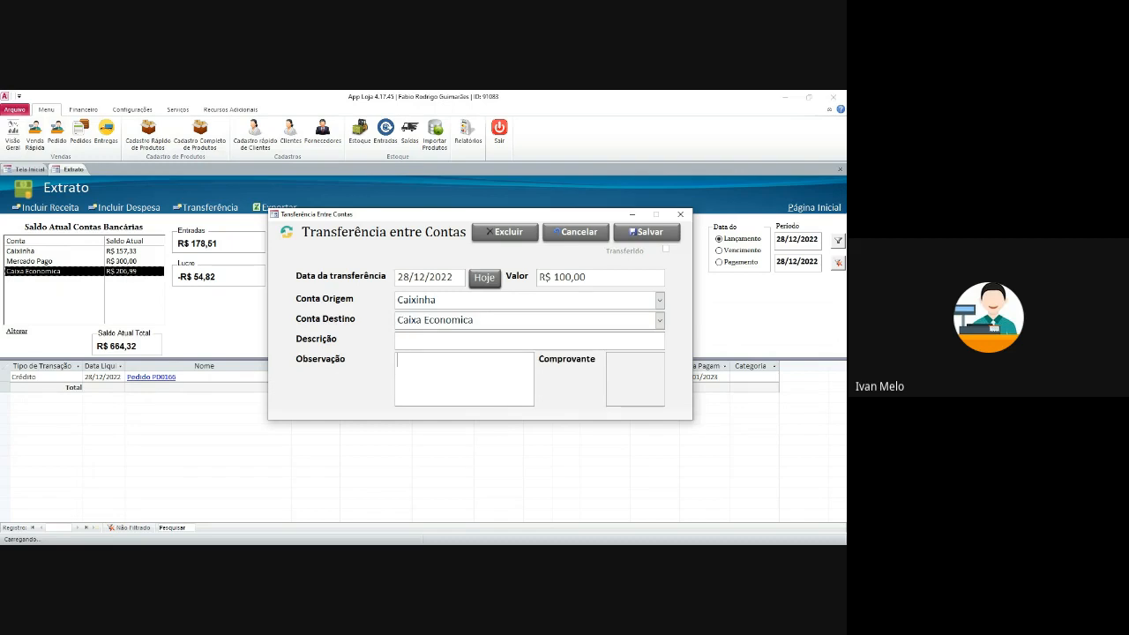
click(646, 231)
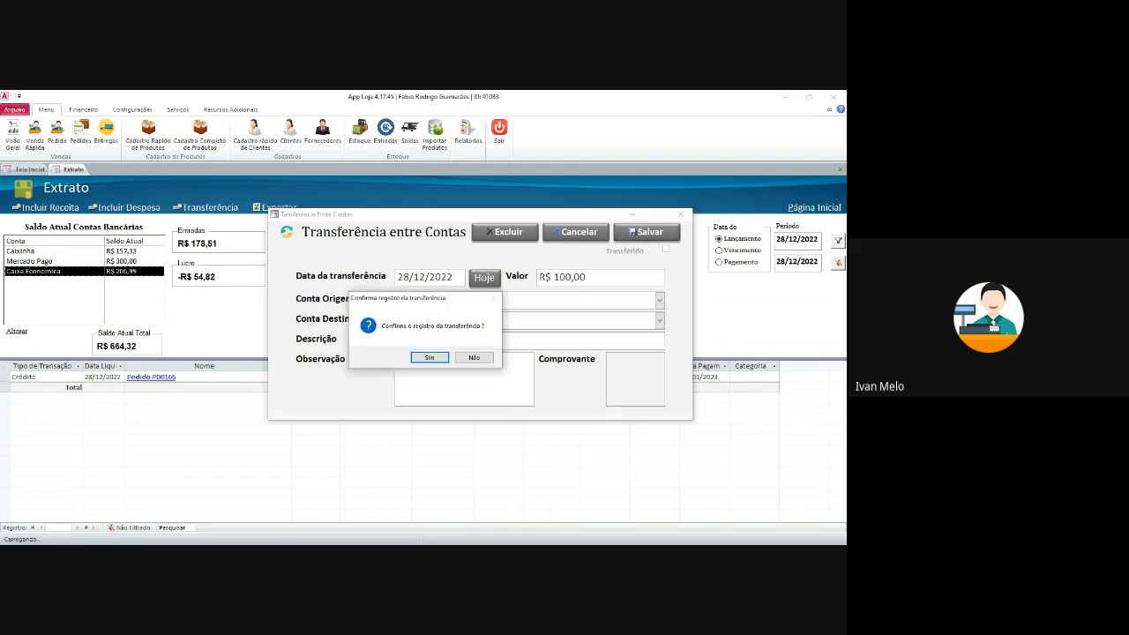
click(428, 356)
click(474, 355)
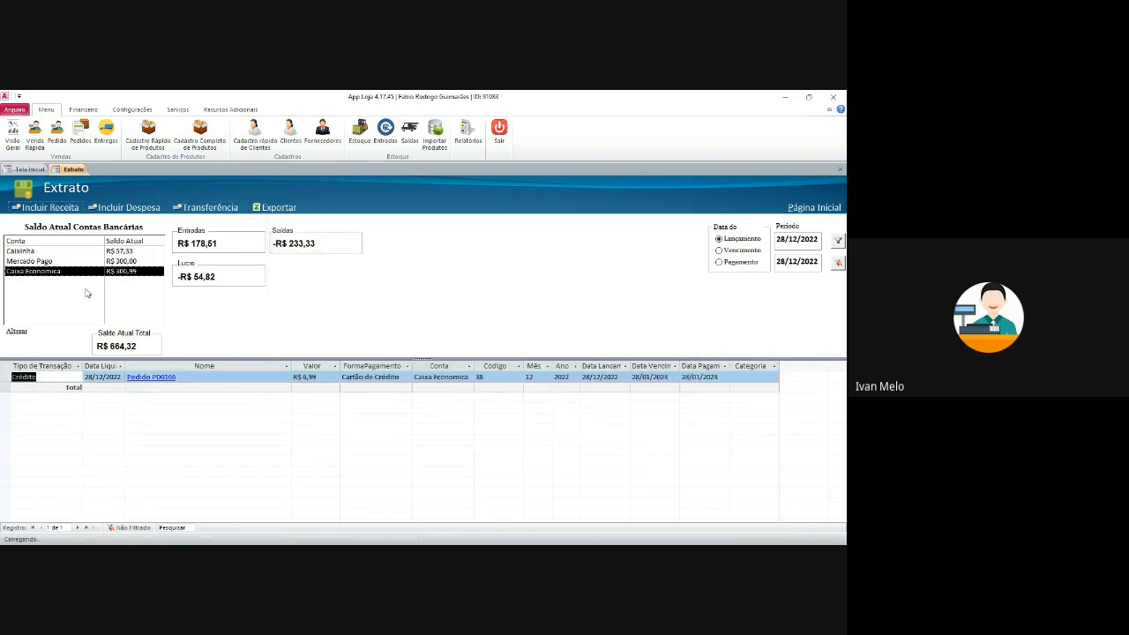
click(142, 252)
- Keep the Extrato filtered by entry date and set the period start to 01/12/2022
click(141, 262)
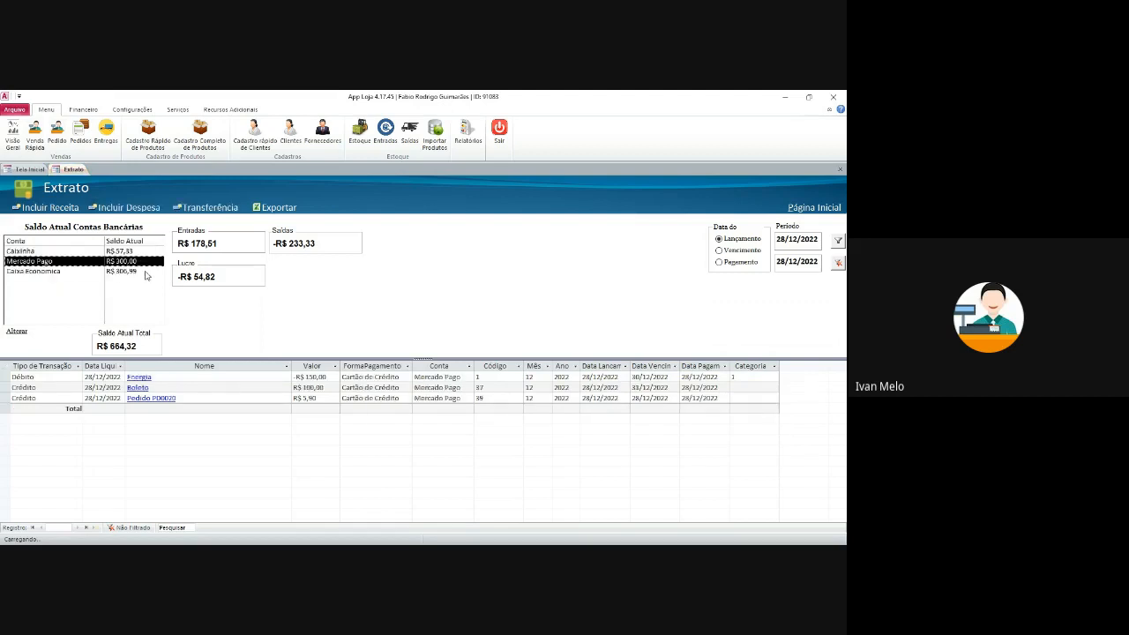
click(145, 272)
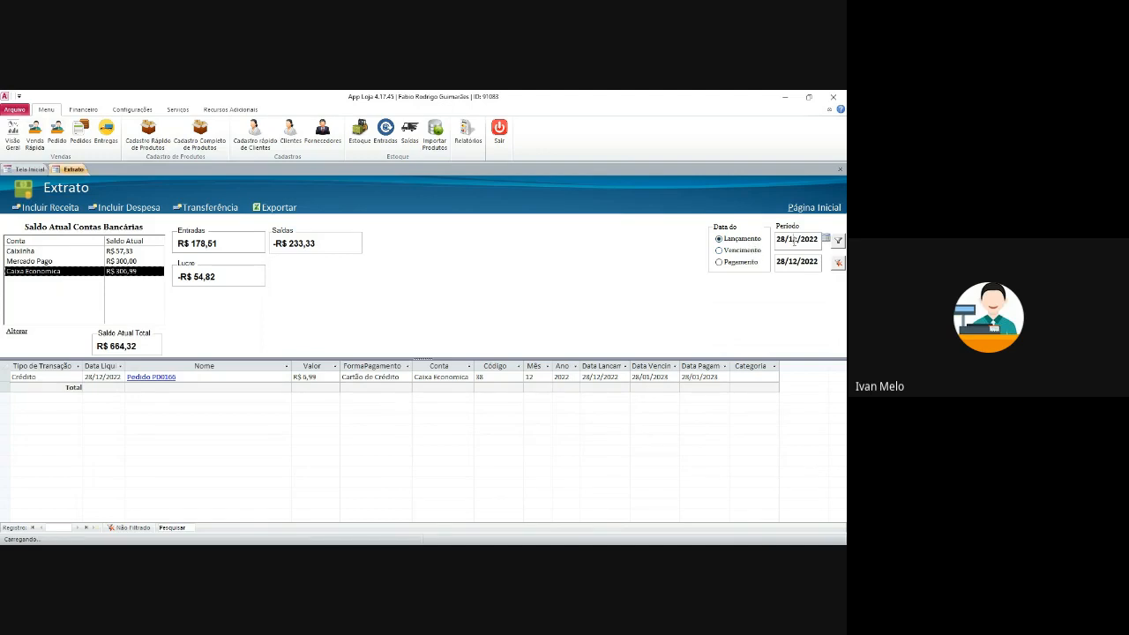
click(741, 260)
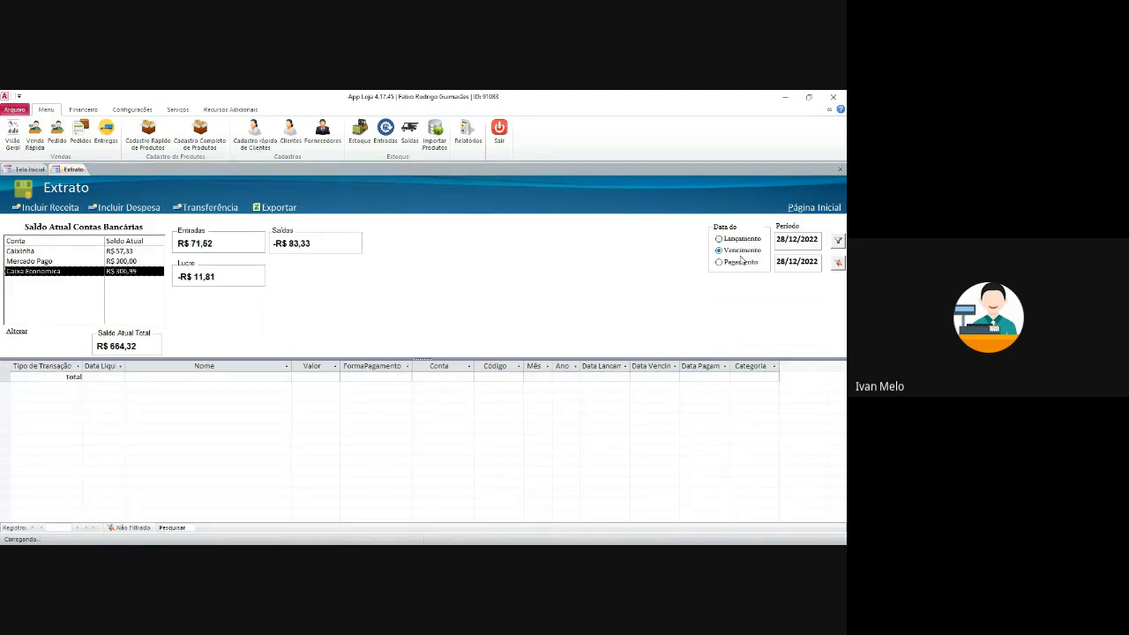
click(736, 238)
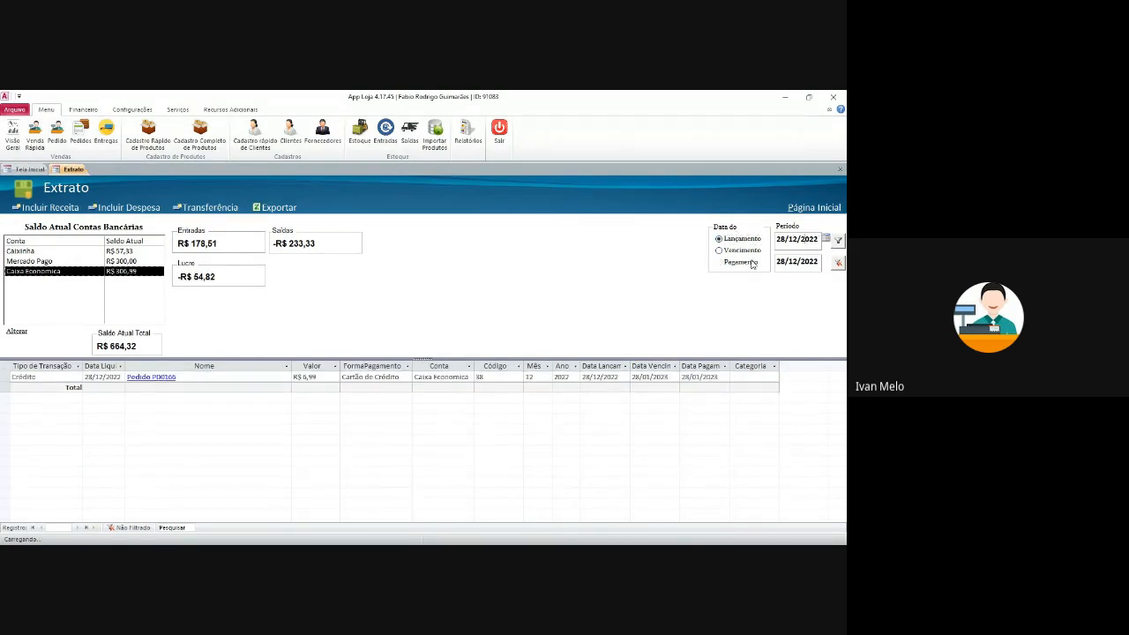
click(826, 239)
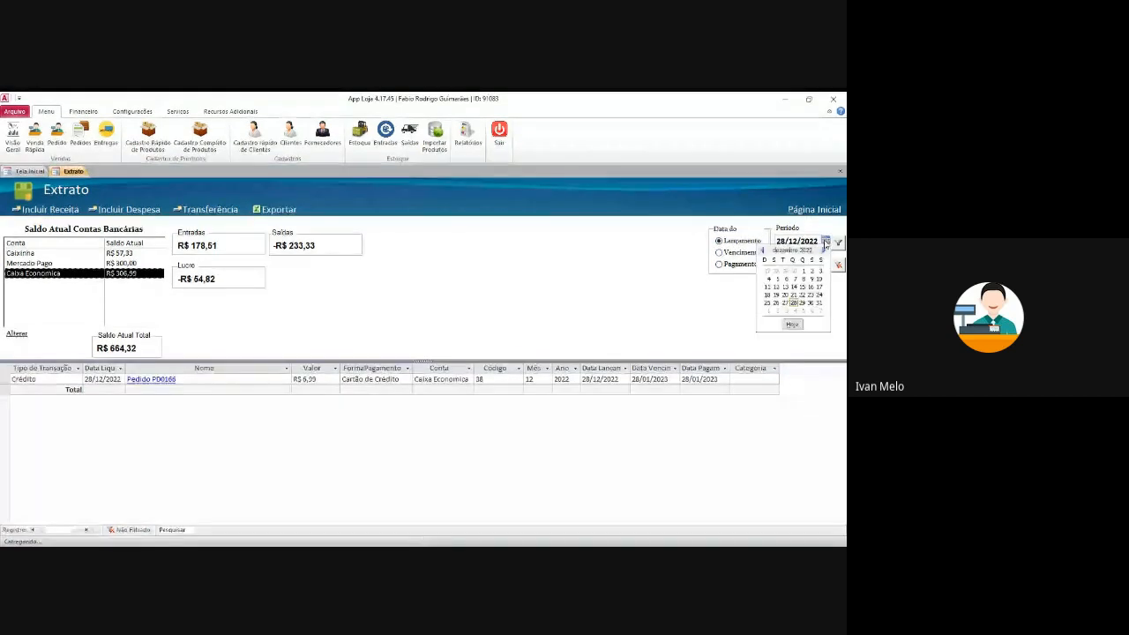
click(799, 281)
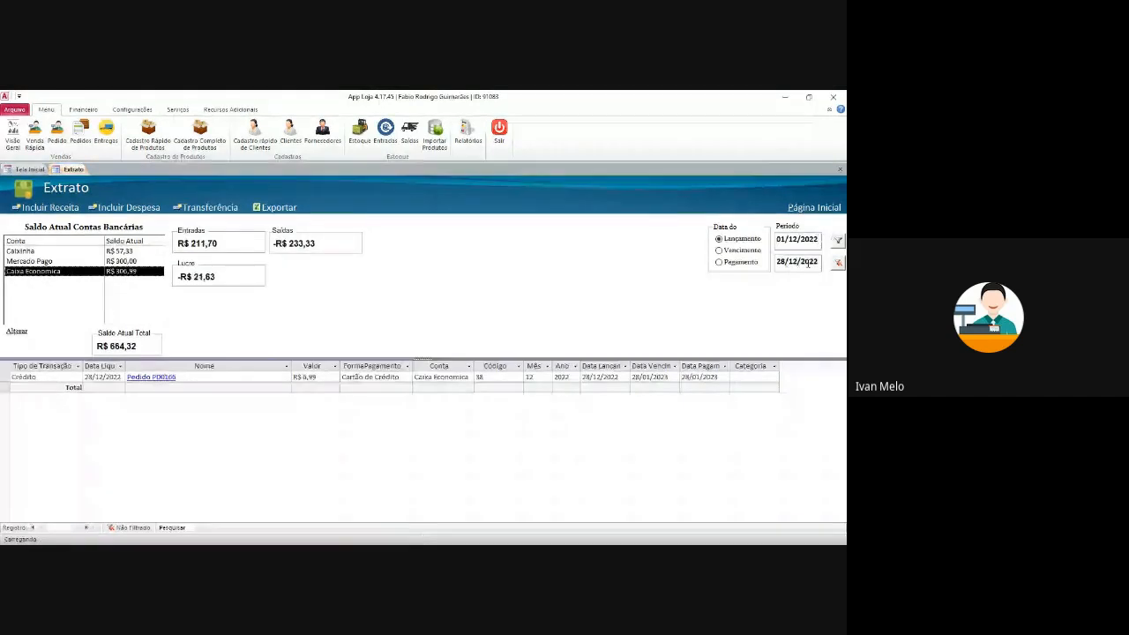
click(787, 265)
click(802, 240)
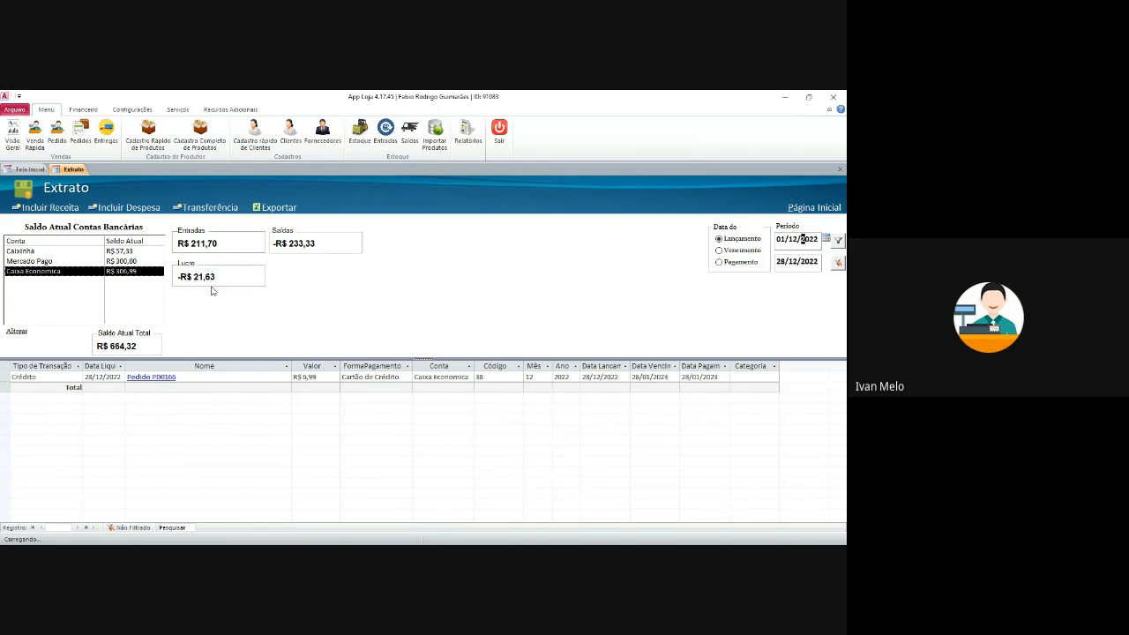
- Open and close the Dados da Conta details for the Pedido PD0166 R$ 6,99 credit entry
click(245, 379)
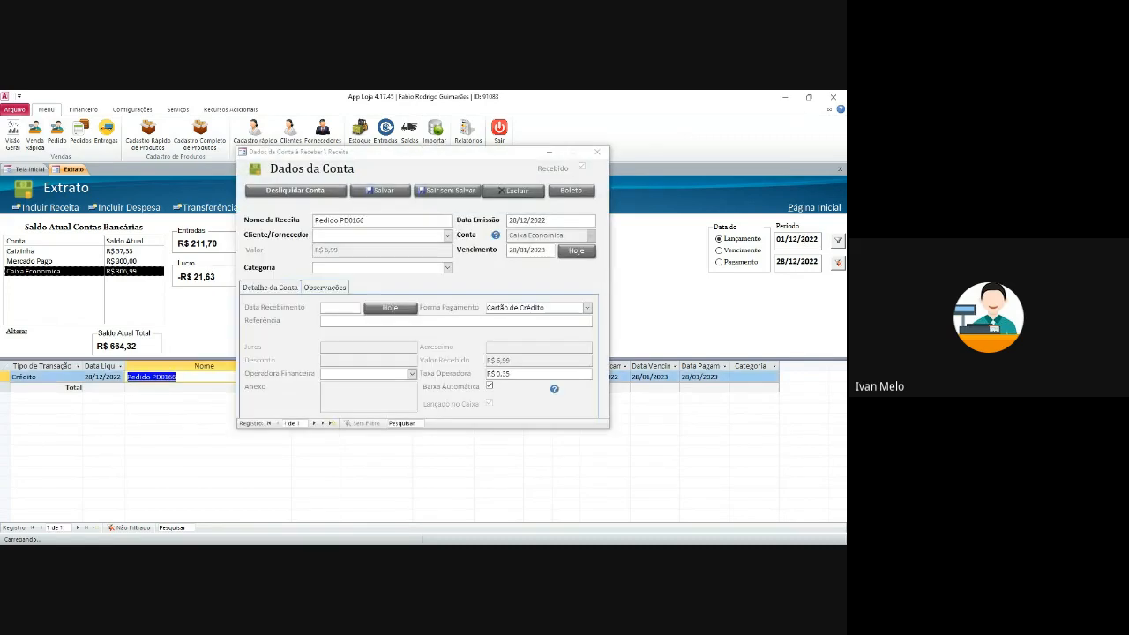
click(597, 152)
click(755, 379)
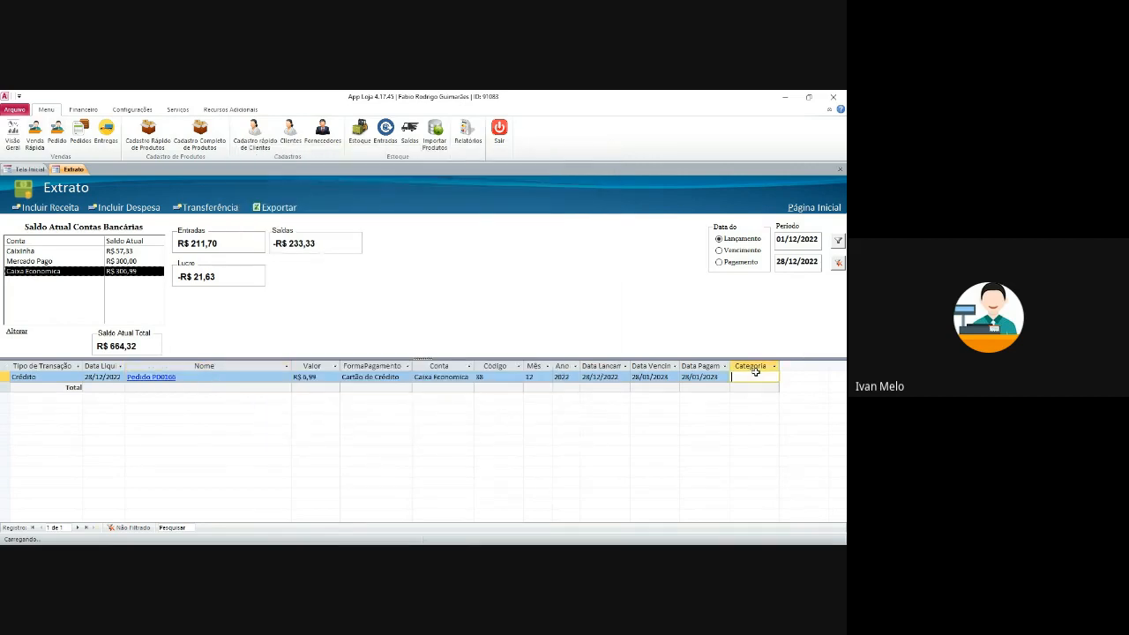
click(64, 377)
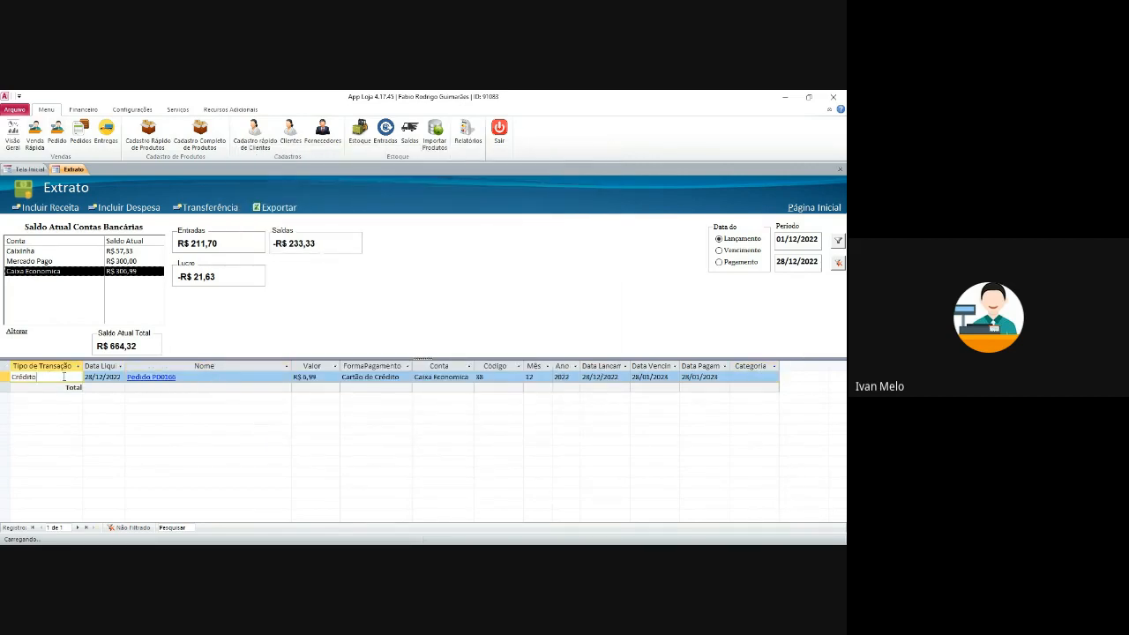
click(312, 375)
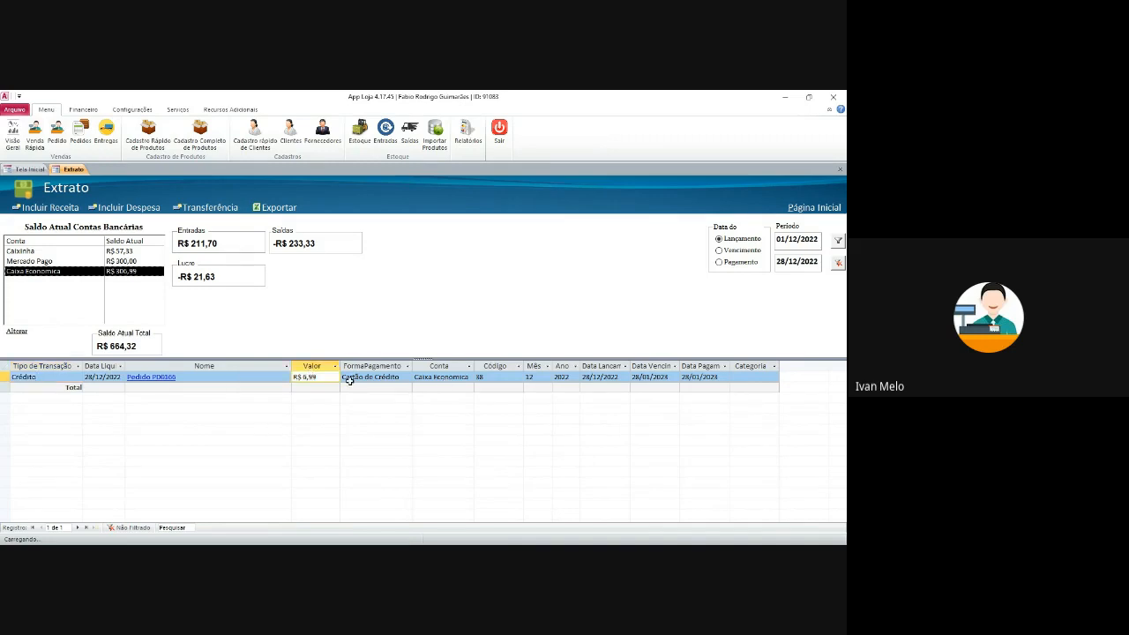
click(151, 377)
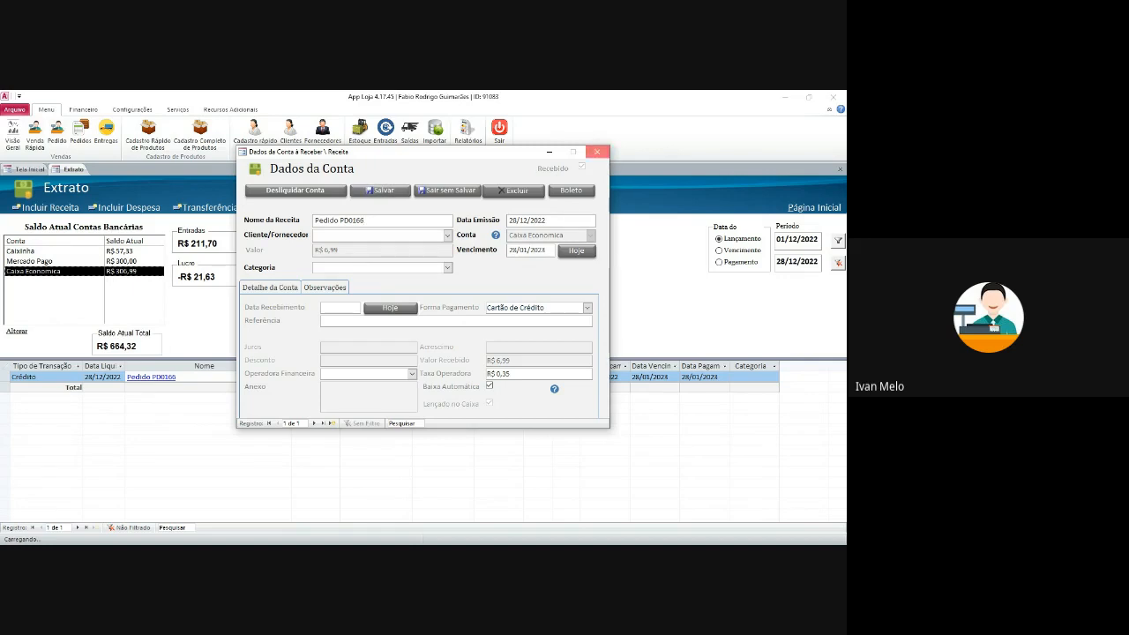
click(598, 152)
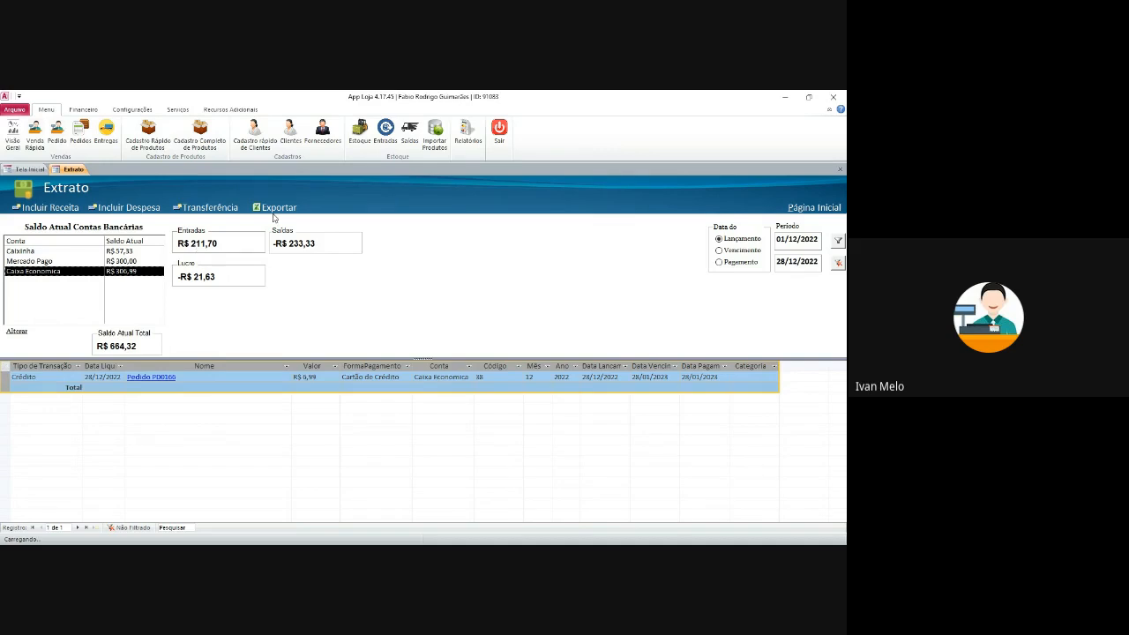
- Clear the statement's account filter so transactions from all accounts are listed
click(372, 378)
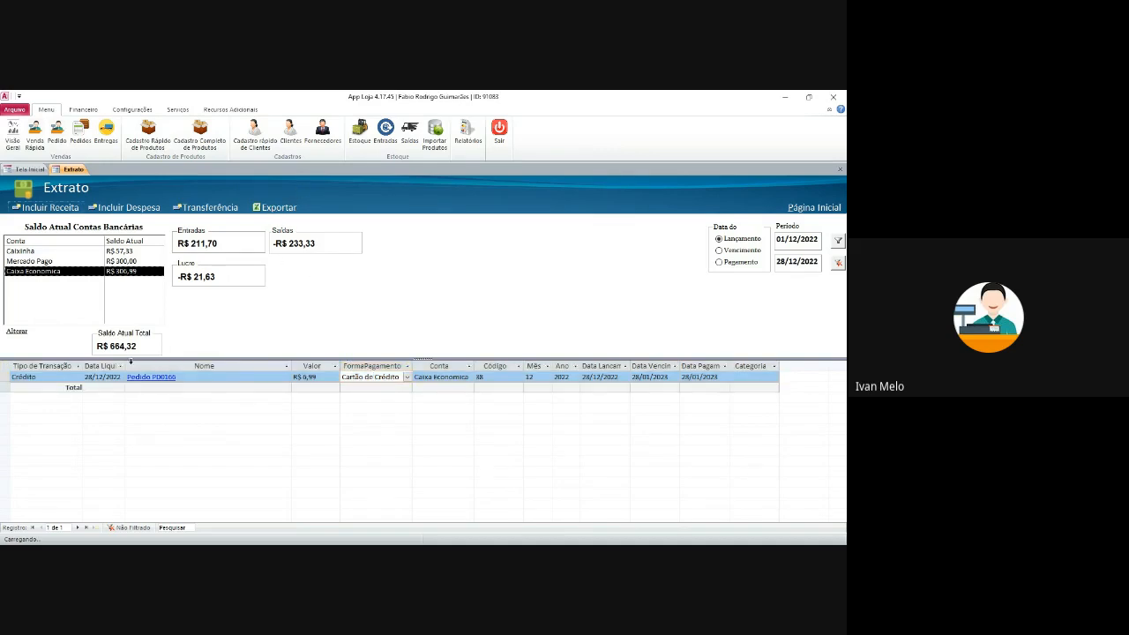
click(6, 367)
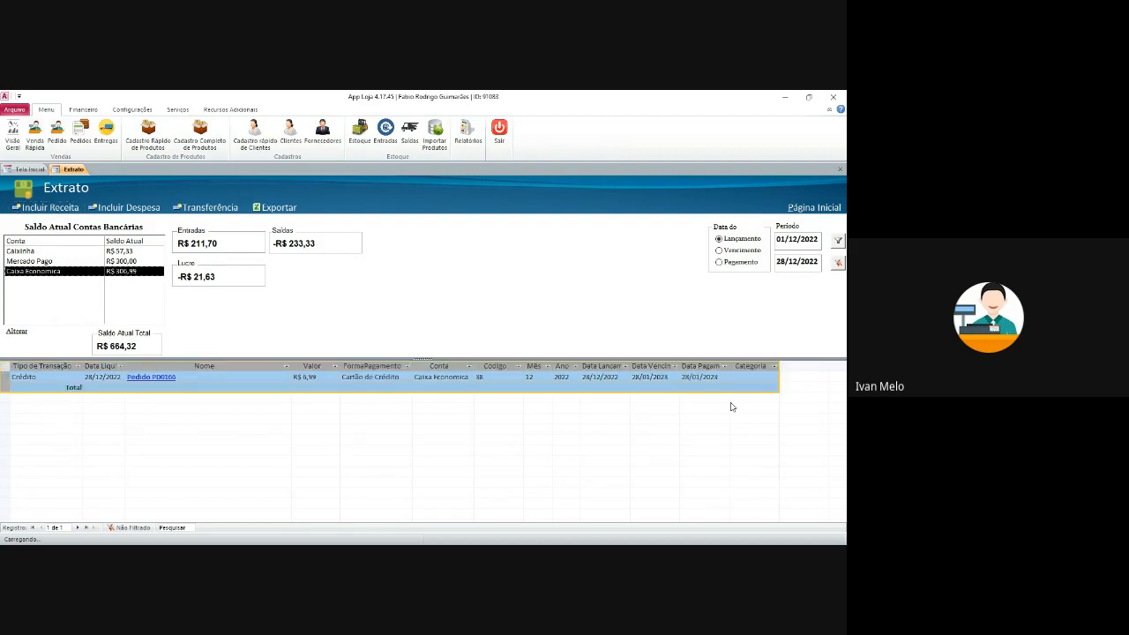
click(751, 377)
click(838, 262)
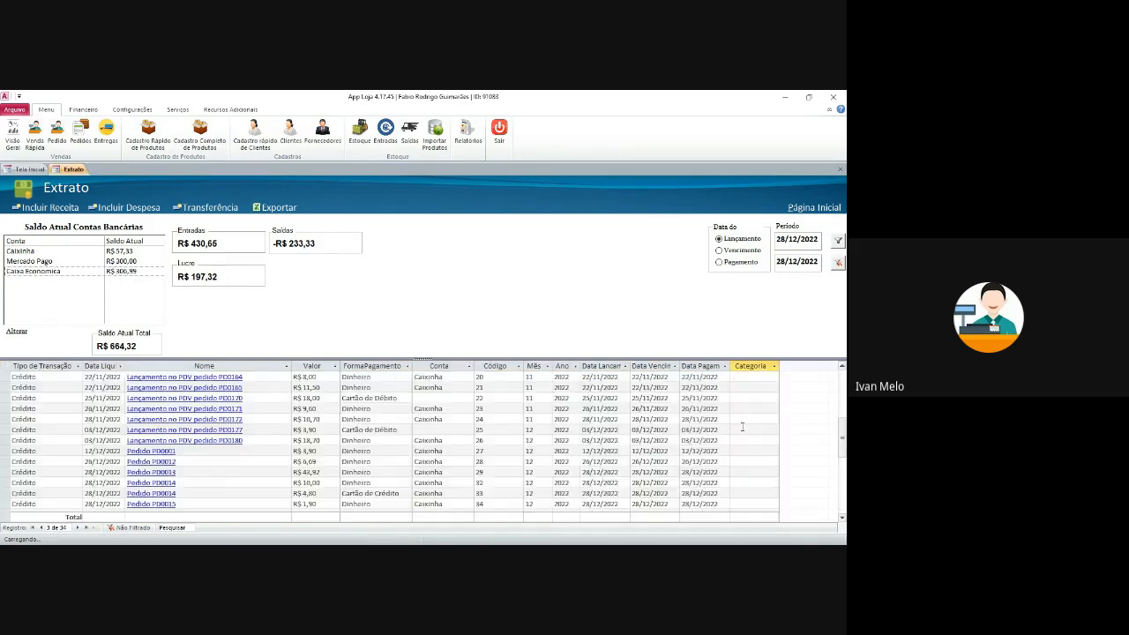
- Select the Energia debit entry, then close the Extrato statement to return to Tela Inicial
click(708, 379)
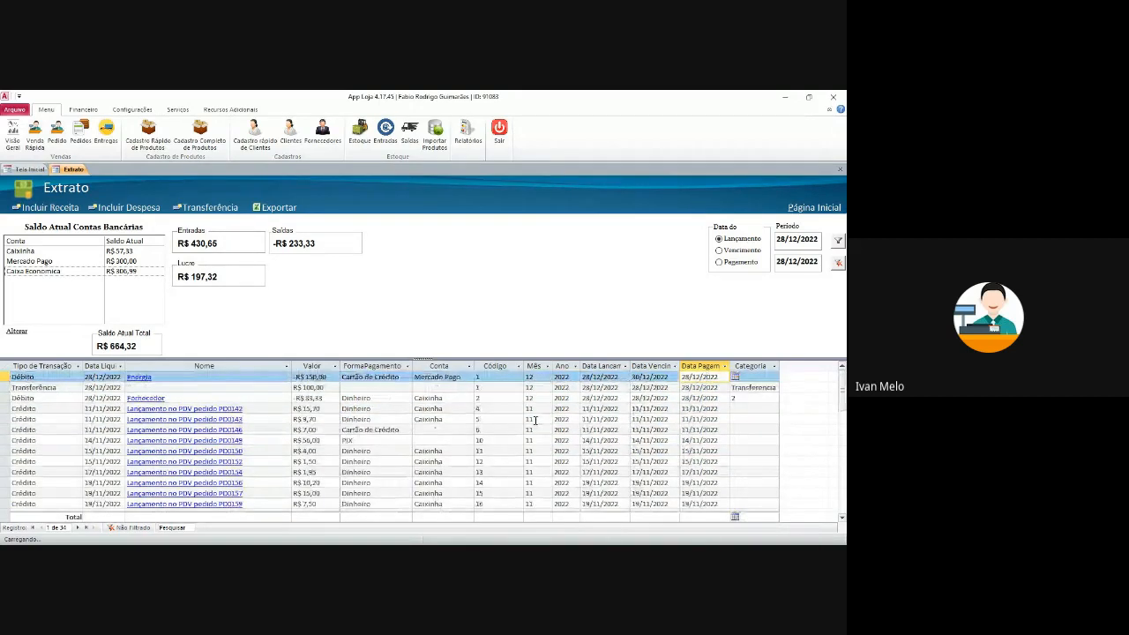
click(841, 171)
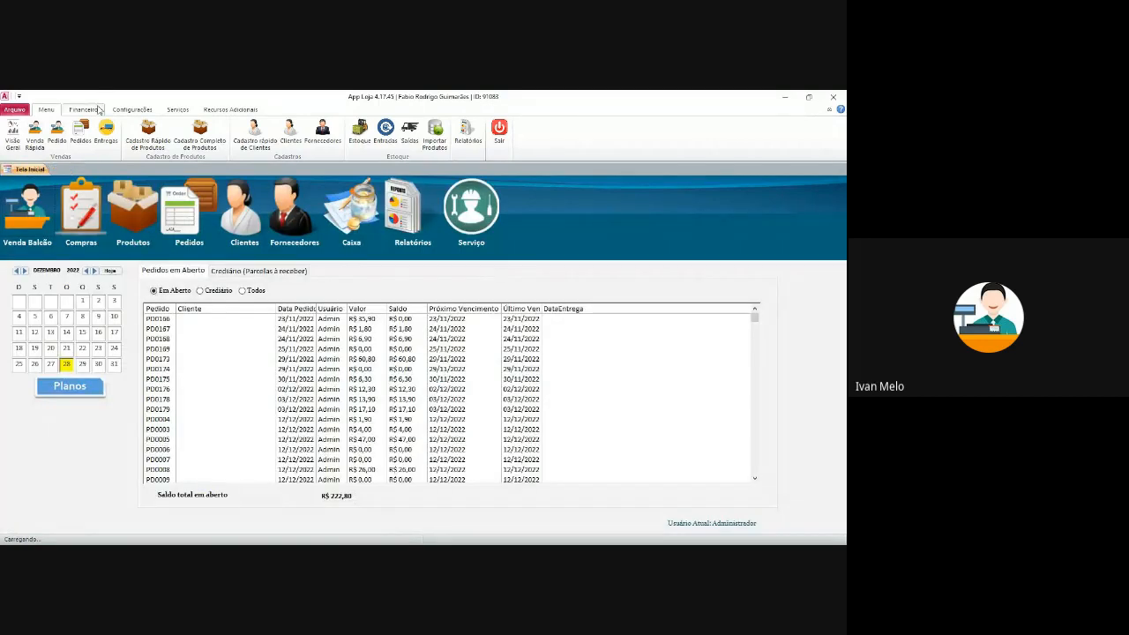
- Browse the Financeiro and Configurações ribbon tabs, ending back on the main menu tab
click(83, 109)
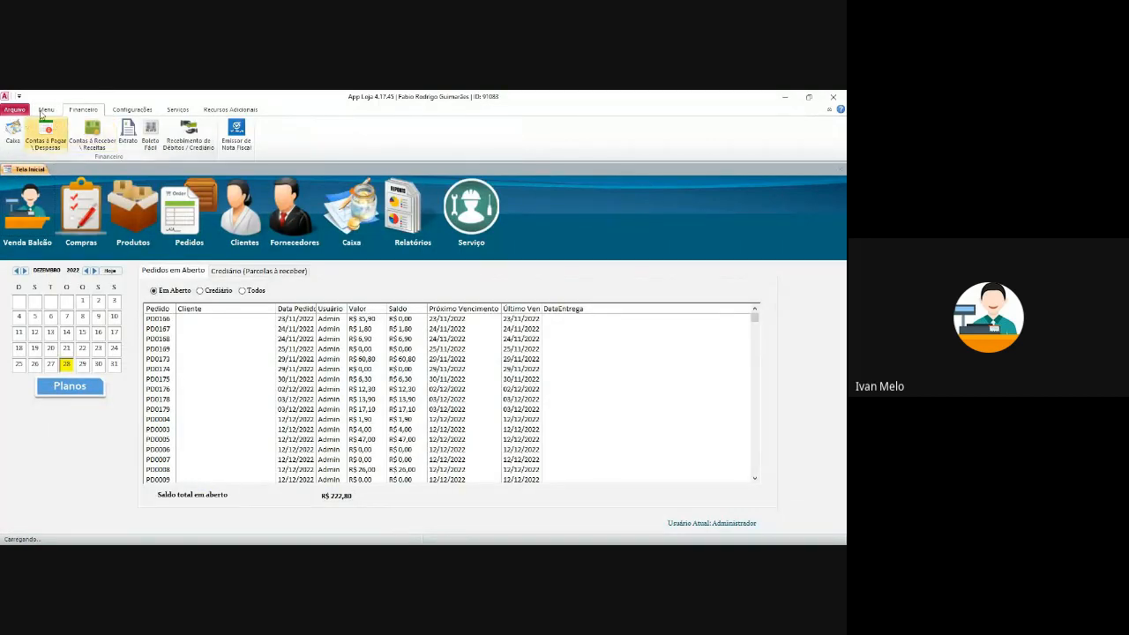
click(55, 109)
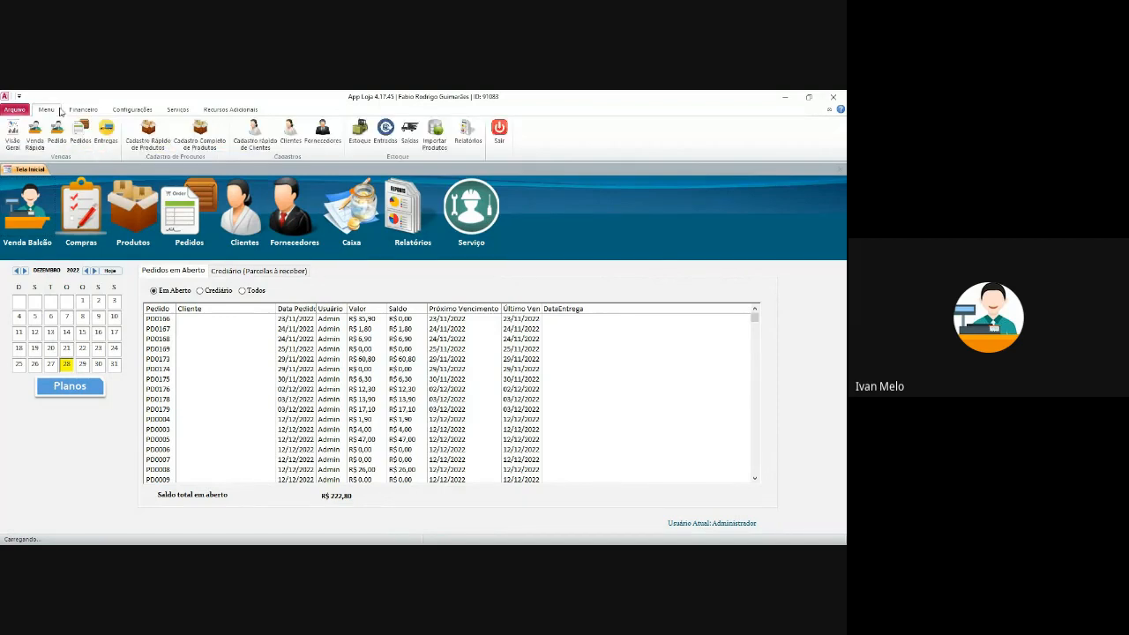
click(130, 110)
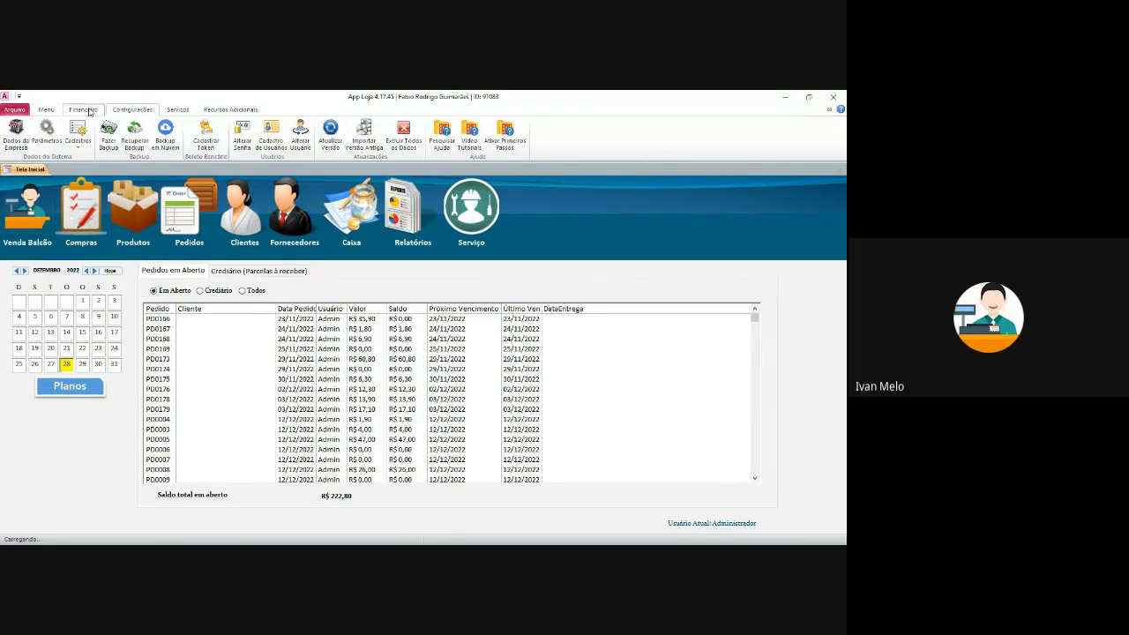
click(41, 107)
click(73, 109)
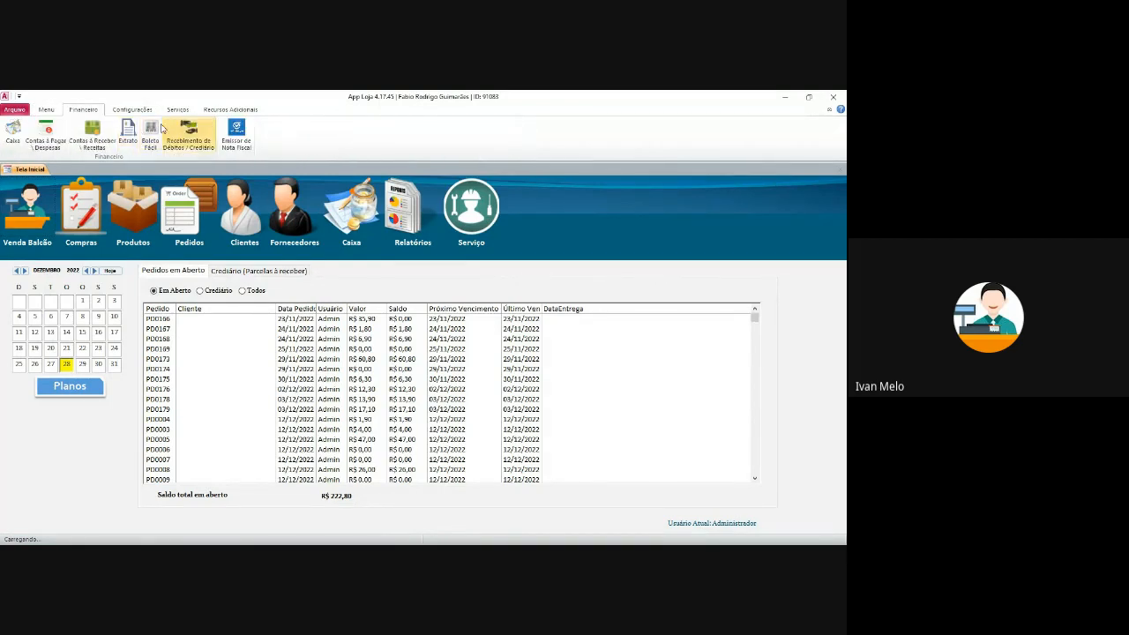
click(49, 109)
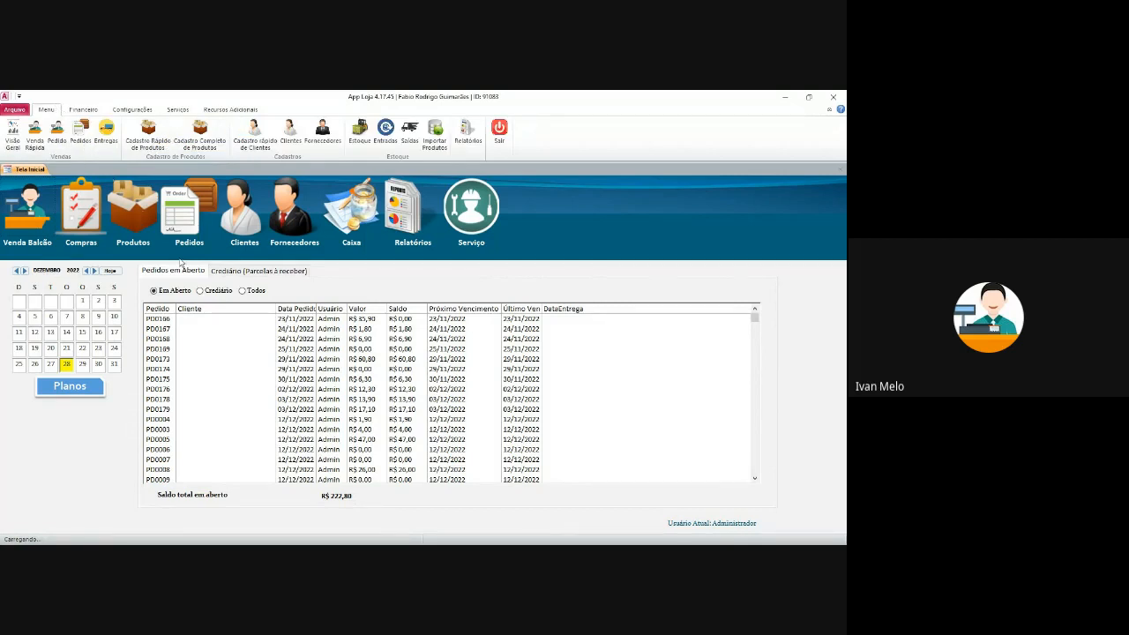
- Filter open orders to Crediário, showing PD0016, then open 'Crediário (Parcelas à receber)'
click(201, 291)
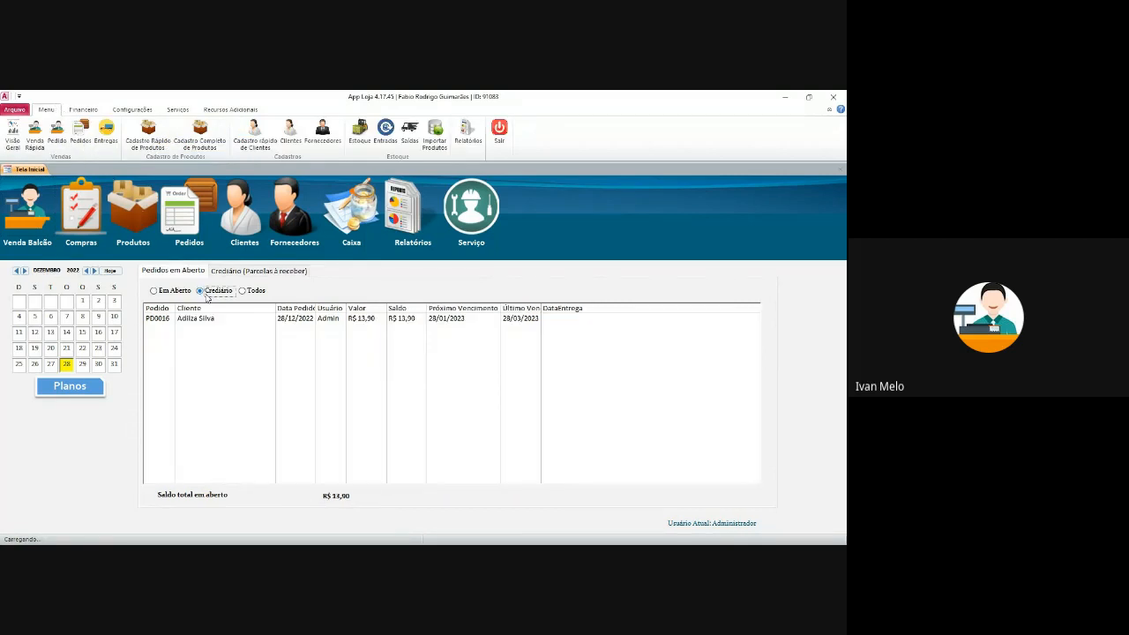
click(169, 291)
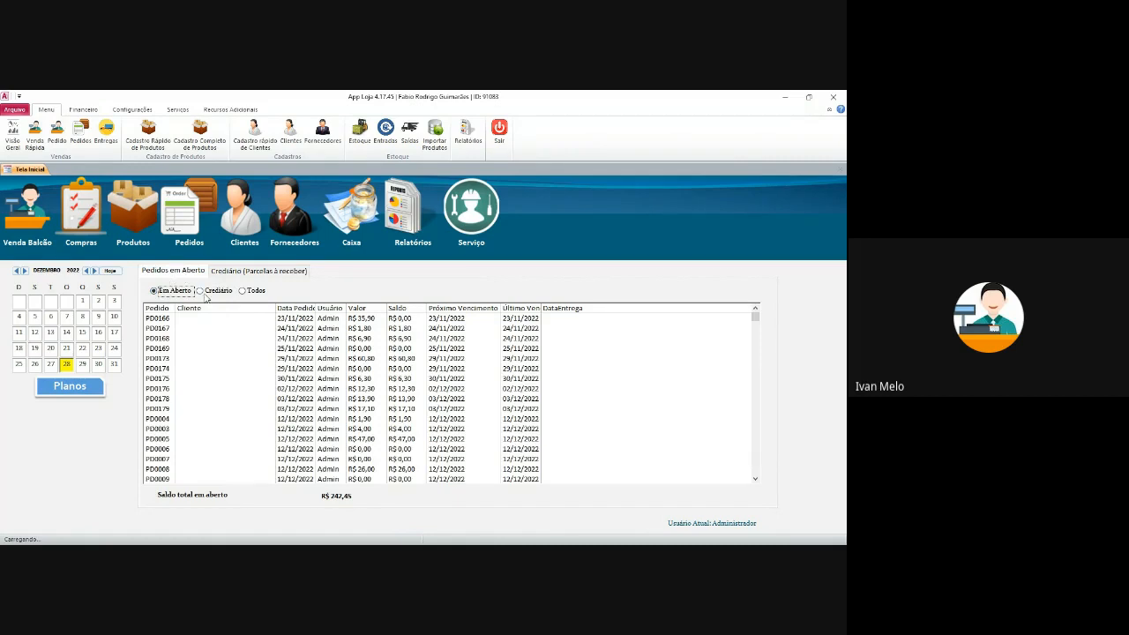
click(201, 291)
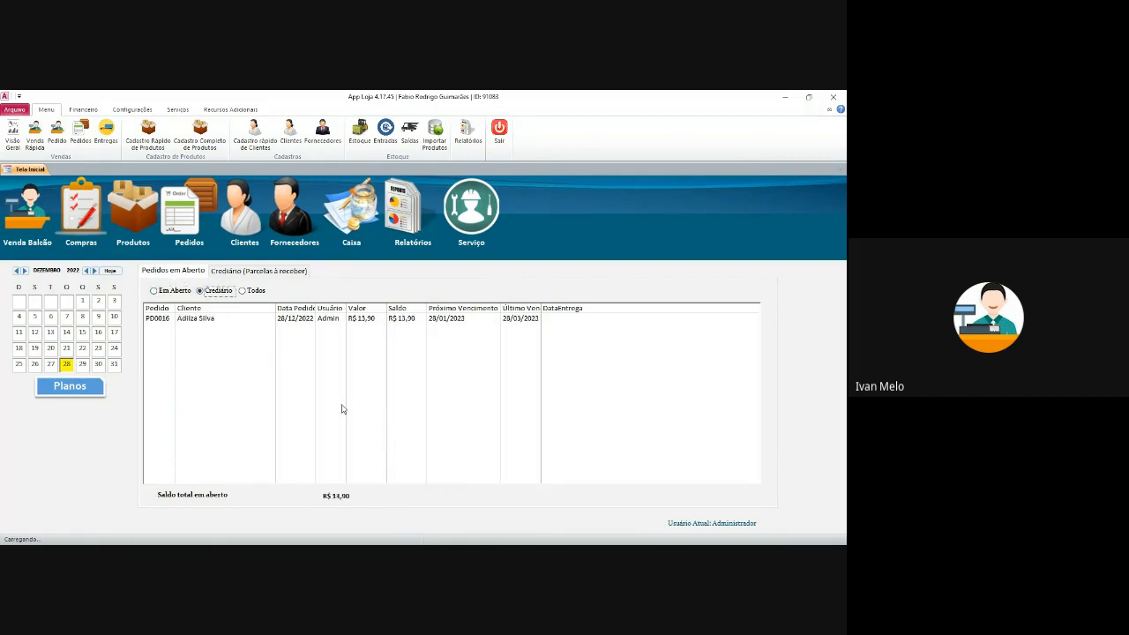
click(240, 273)
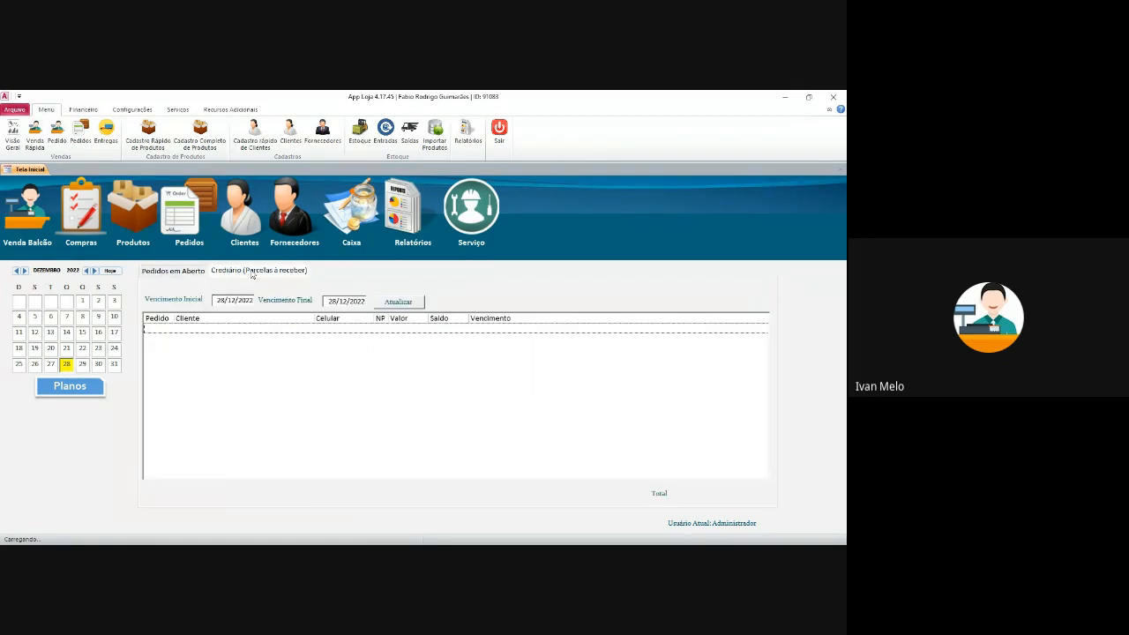
- Return to the Crediário installments tab and set Vencimento Inicial to 01/01/2023
click(188, 277)
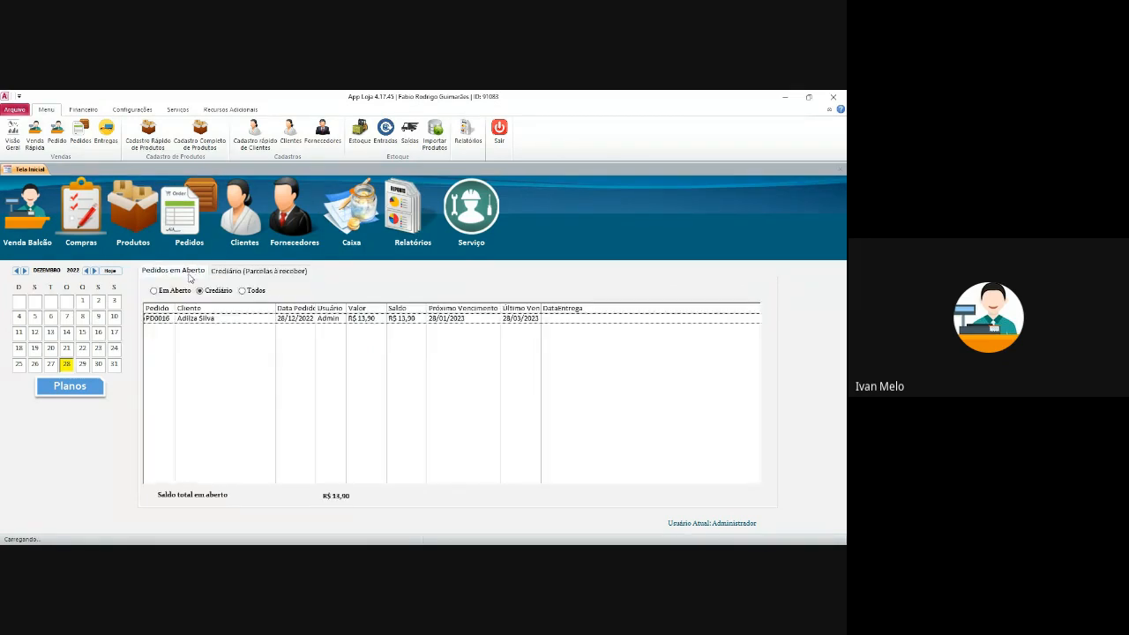
click(266, 274)
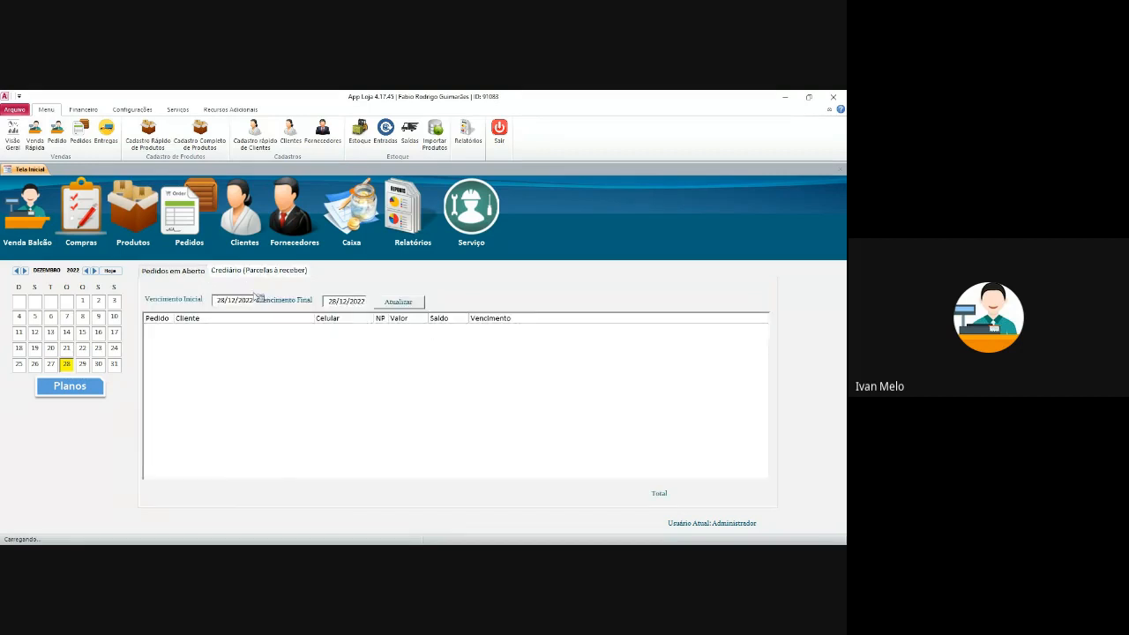
click(202, 272)
click(247, 271)
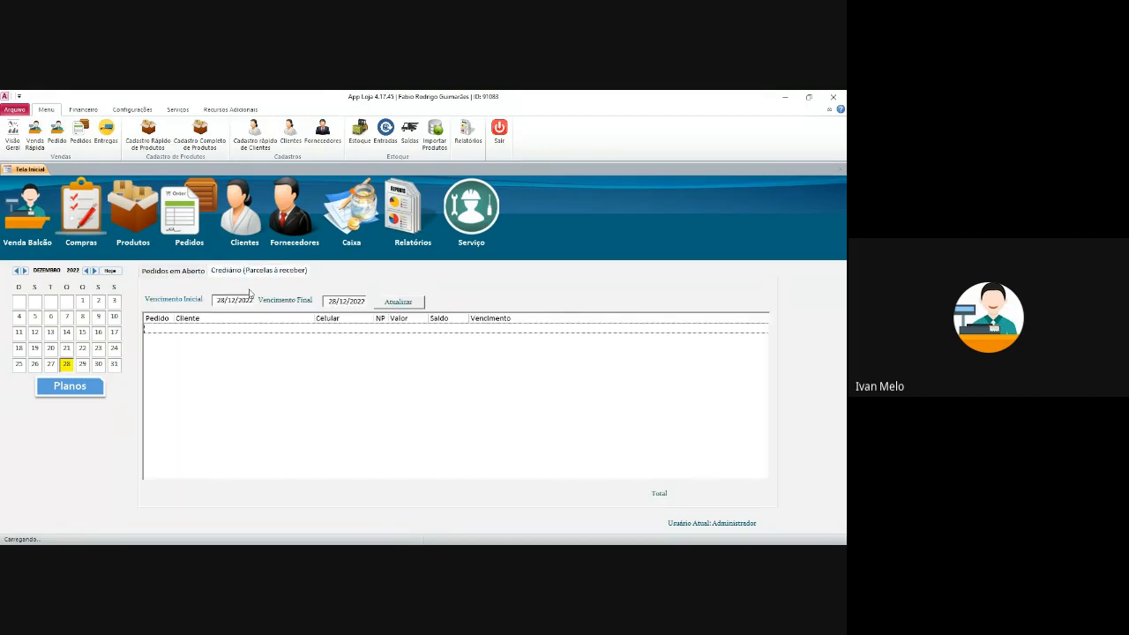
click(259, 300)
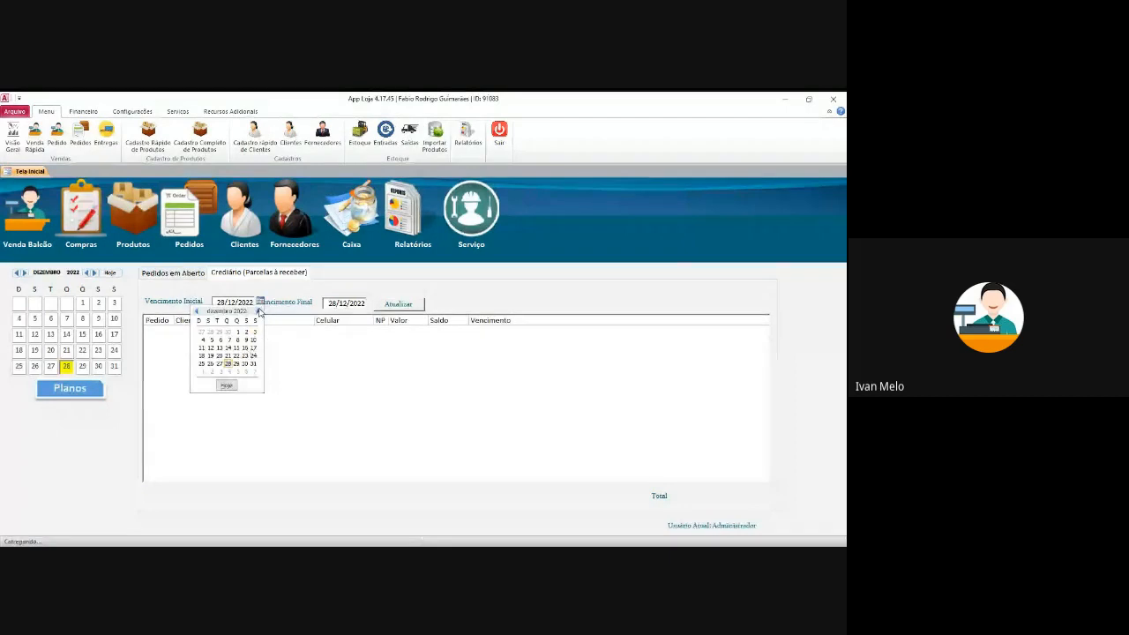
click(258, 311)
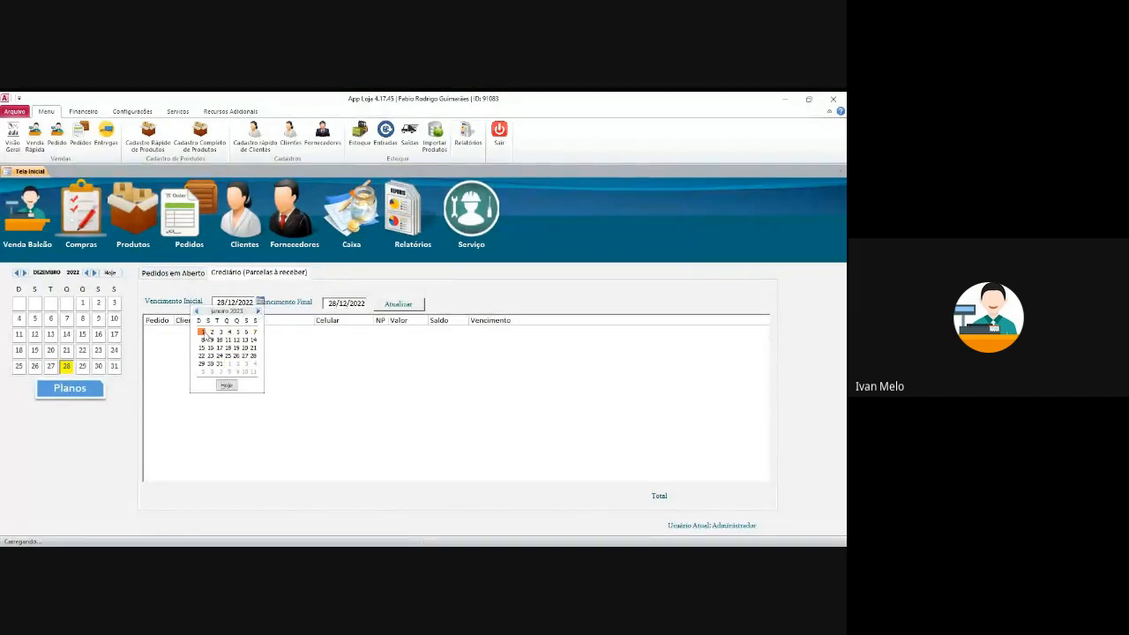
click(203, 332)
- Set Vencimento Final to 31/01/2023 and open the customer's R$ 4,63 installment for receipt
click(371, 302)
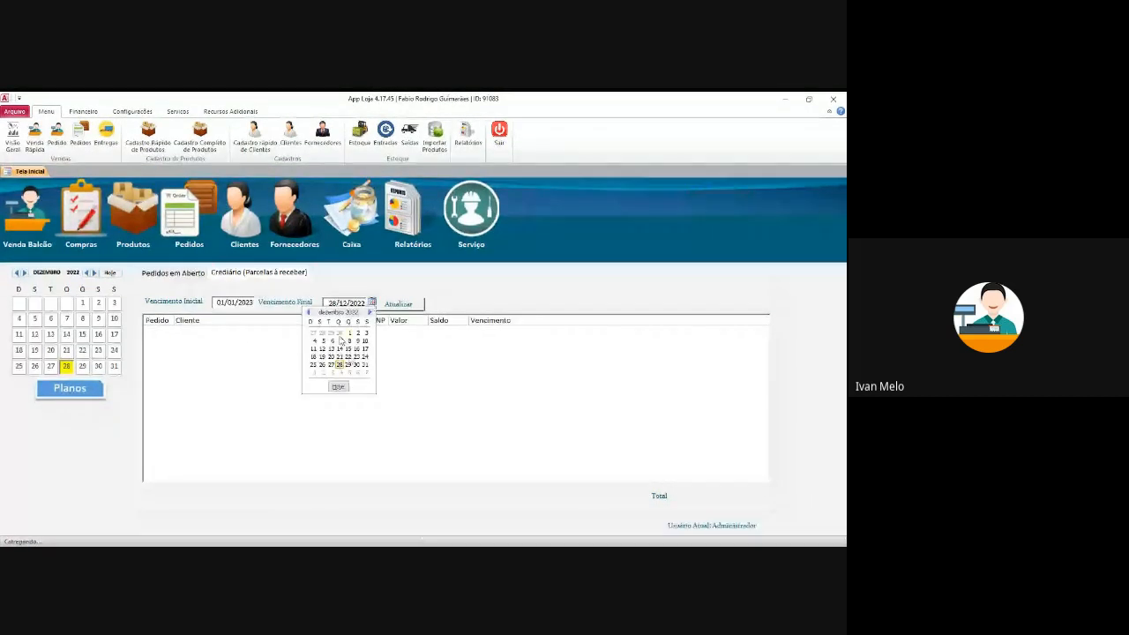
click(369, 313)
click(332, 365)
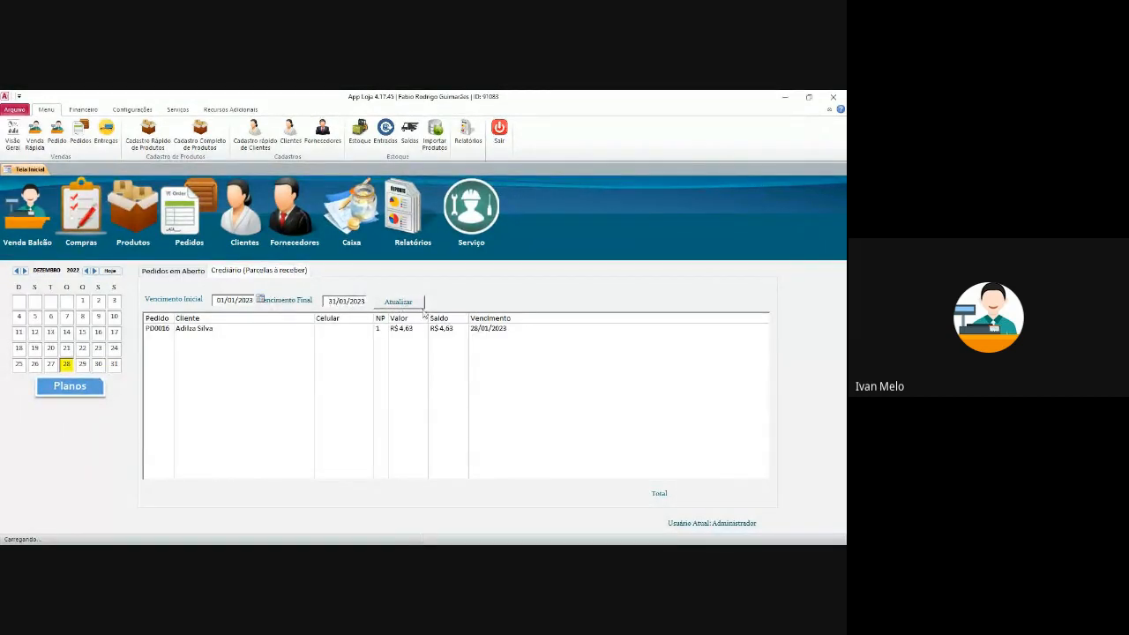
click(429, 329)
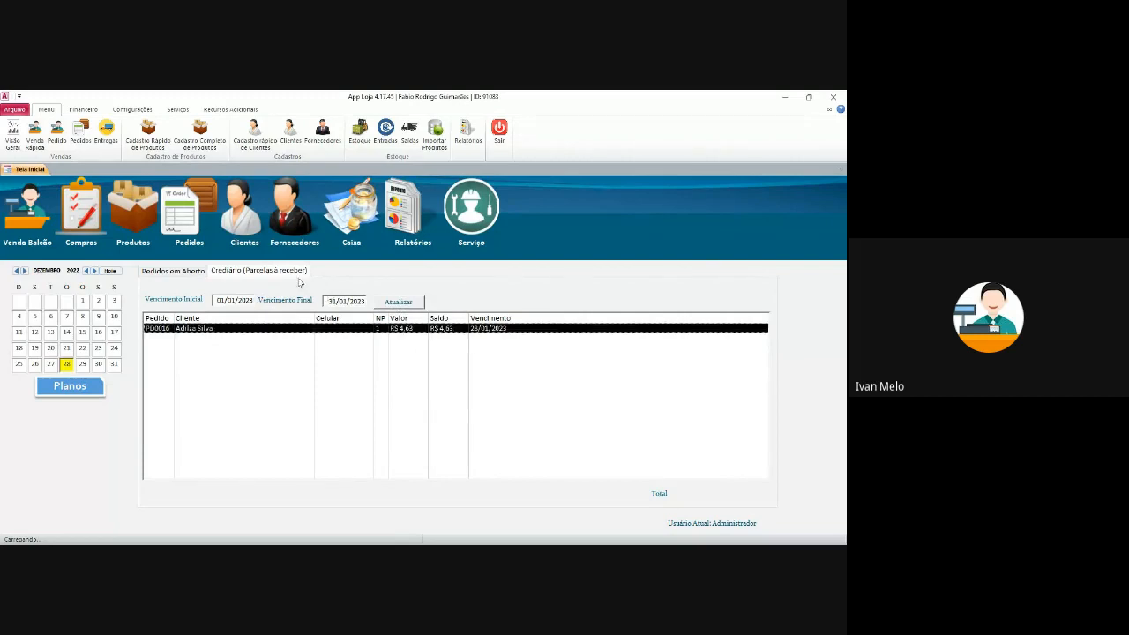
click(395, 328)
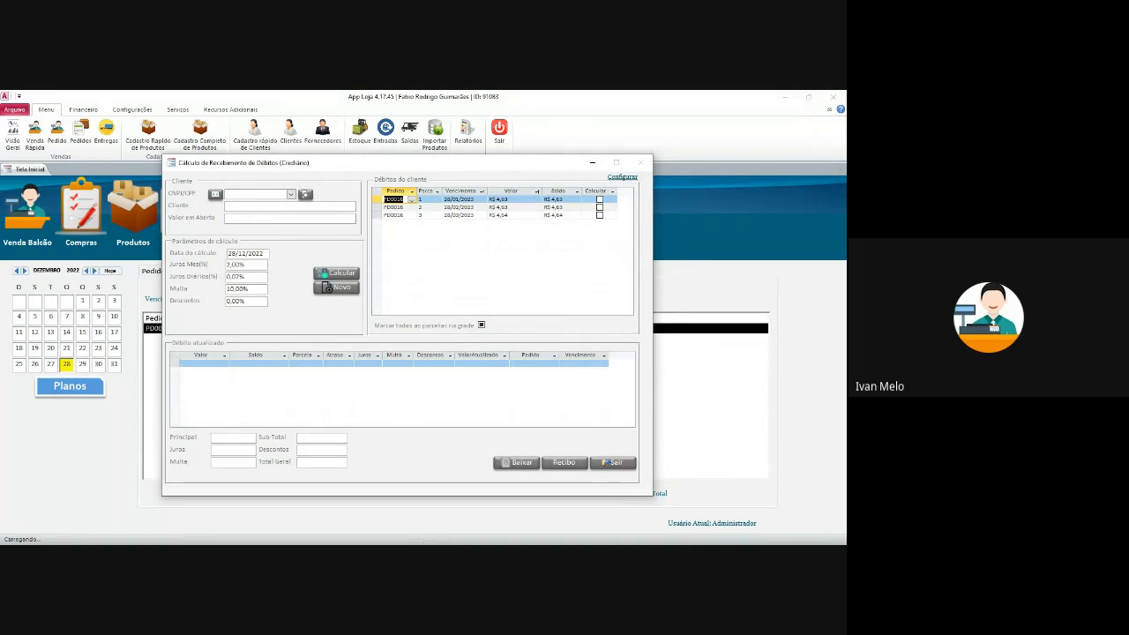
- Pay PD0016's first R$ 4,63 installment in cash into Caixinha, declining the receipt
click(562, 199)
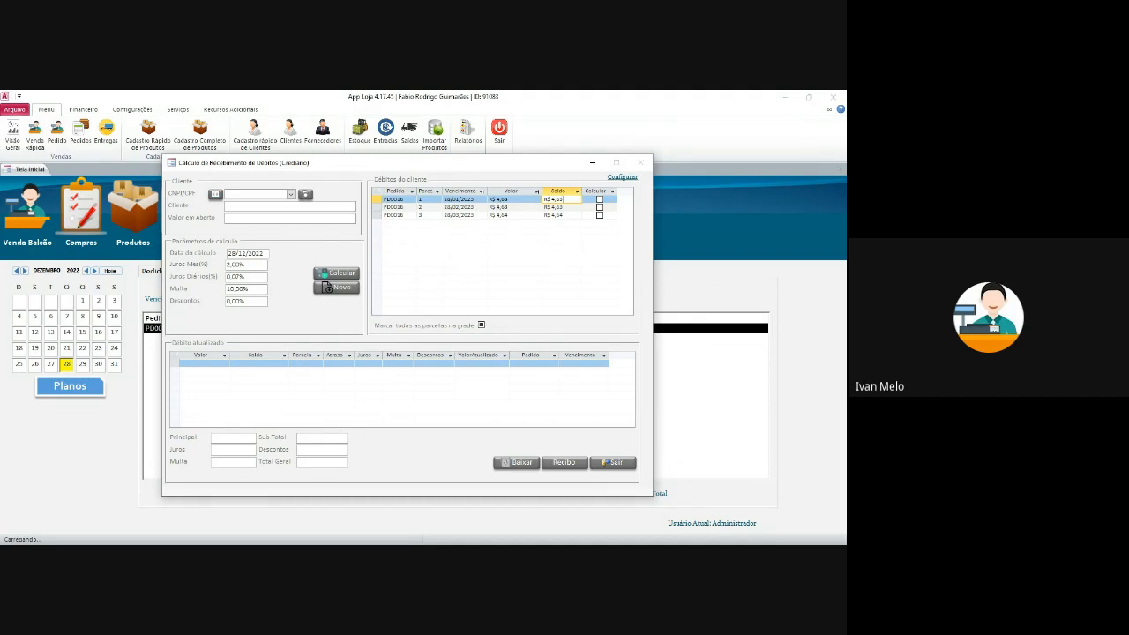
click(600, 200)
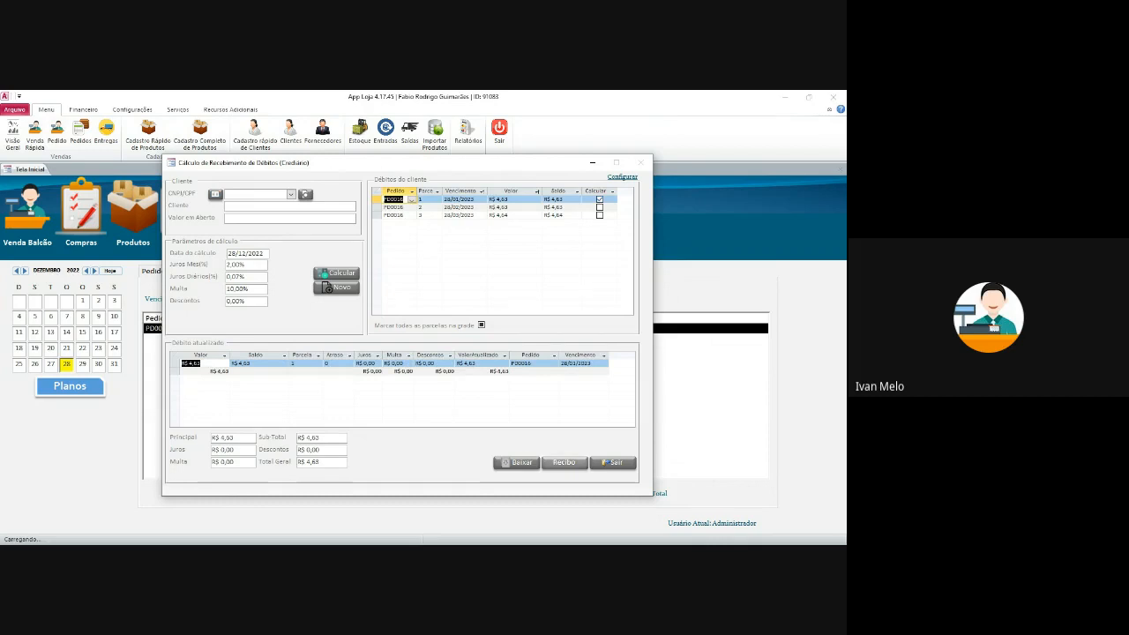
click(517, 462)
click(389, 197)
click(406, 215)
click(346, 226)
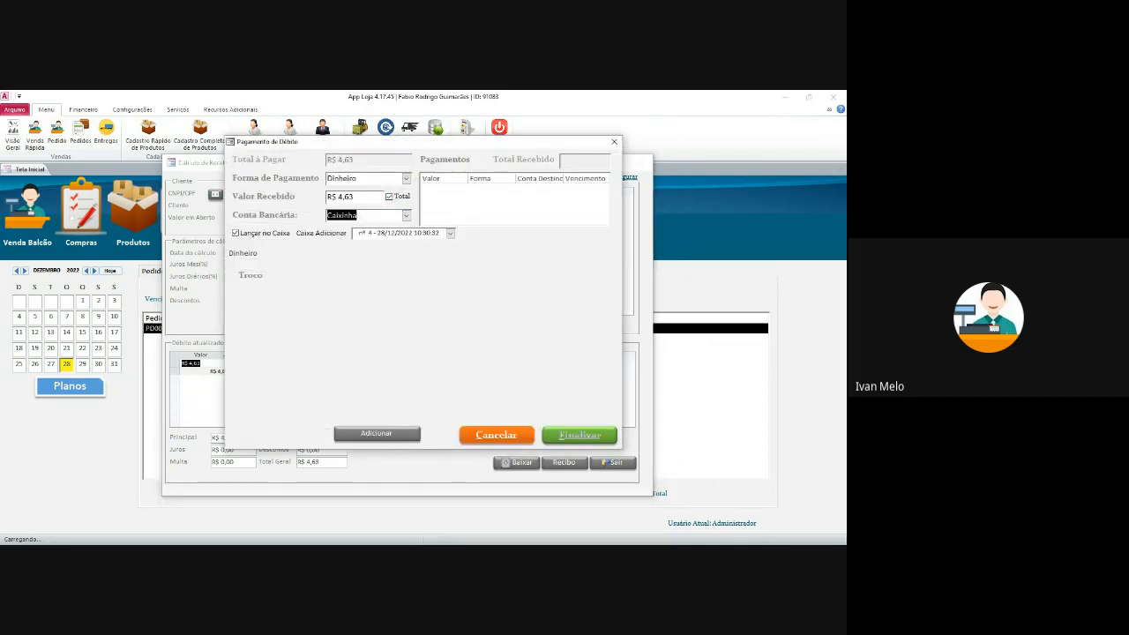
click(377, 433)
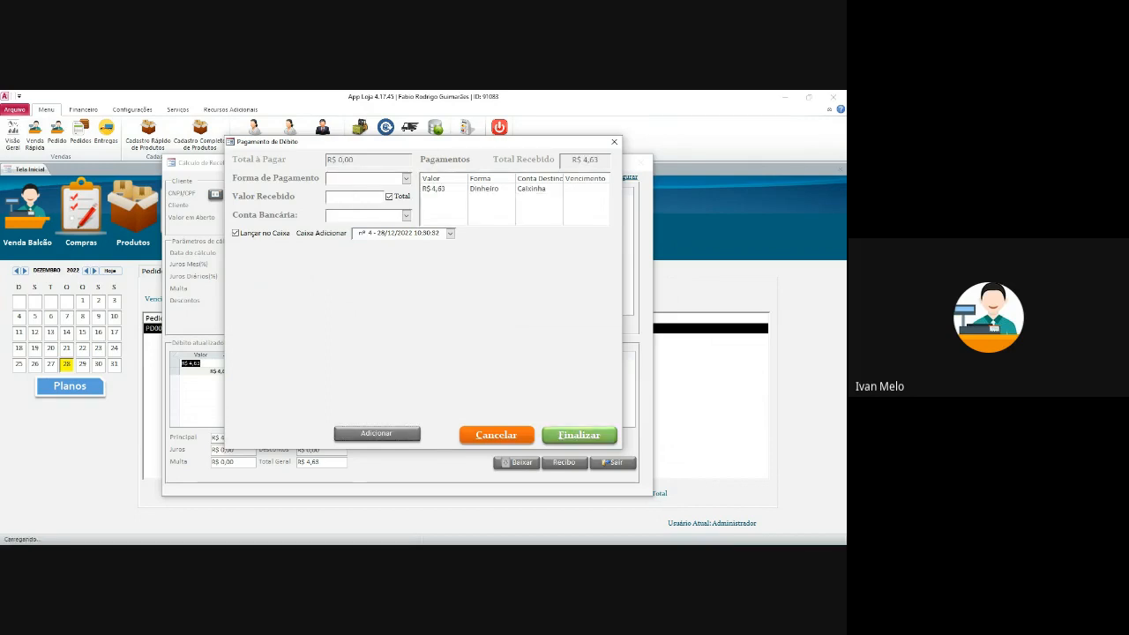
click(579, 435)
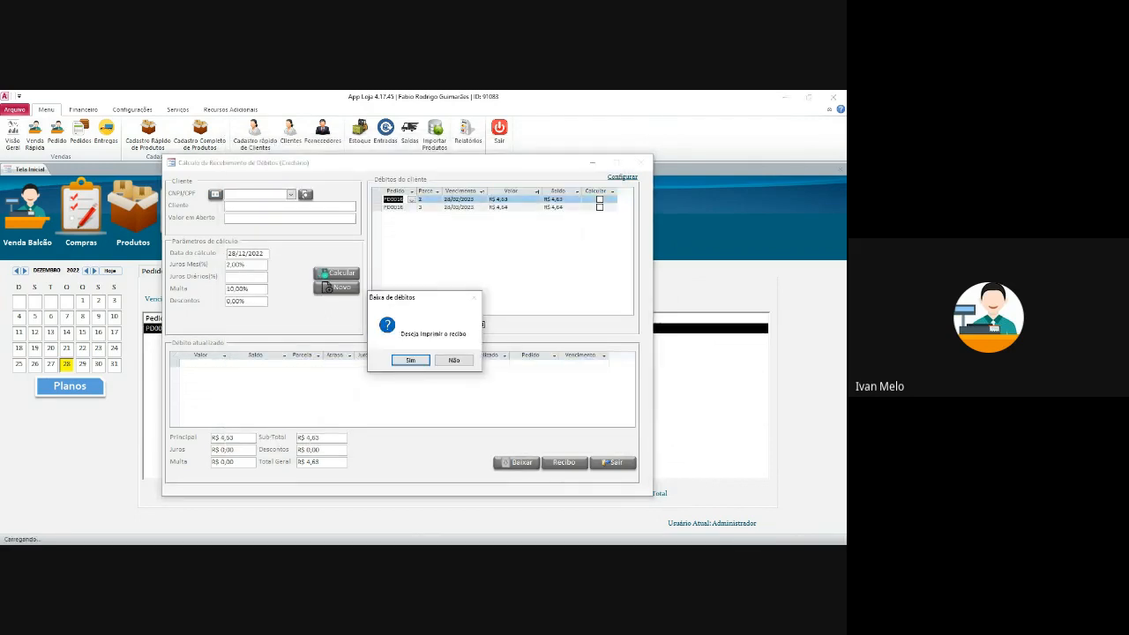
click(454, 360)
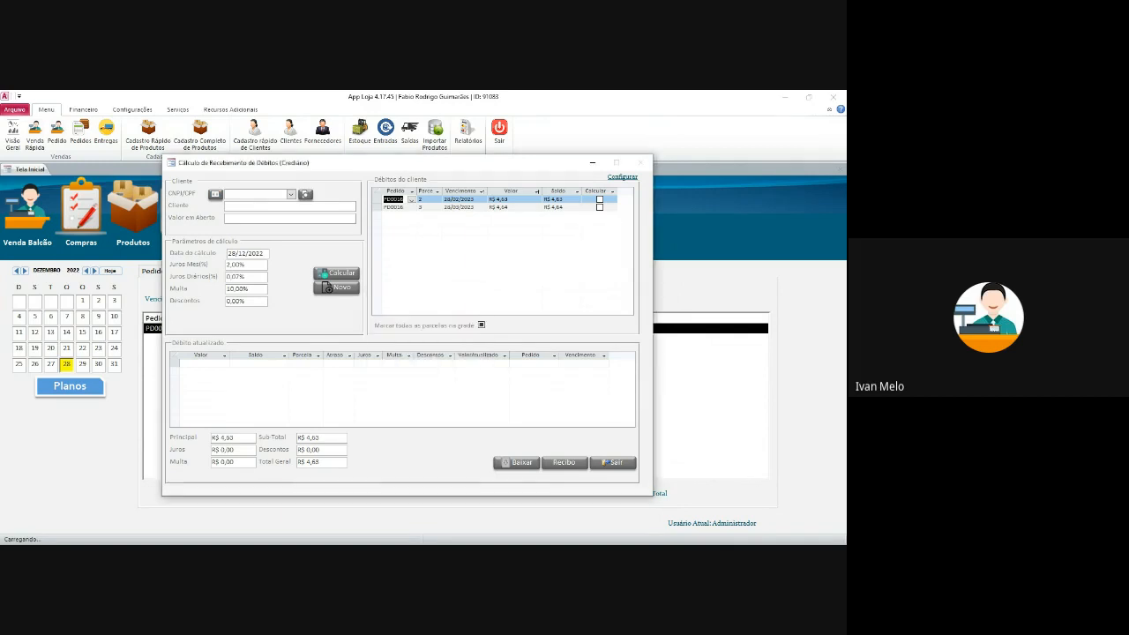
click(564, 199)
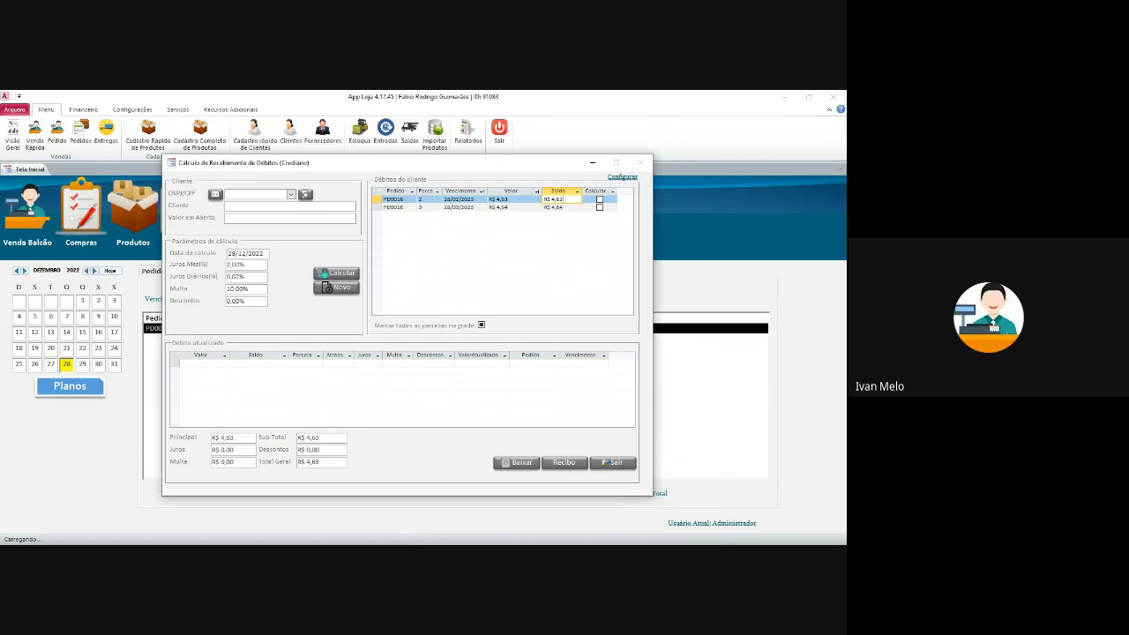
- Include installments 2 and 3 in the calculation, totalling R$ 9,27, and start paying
click(561, 207)
click(561, 199)
click(561, 207)
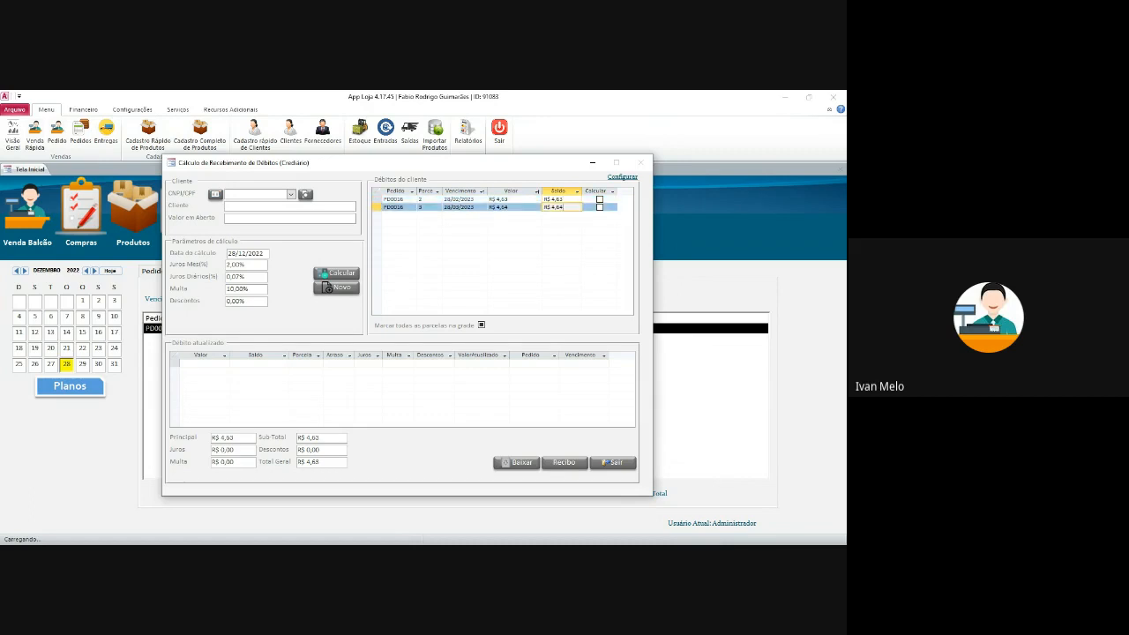
click(482, 325)
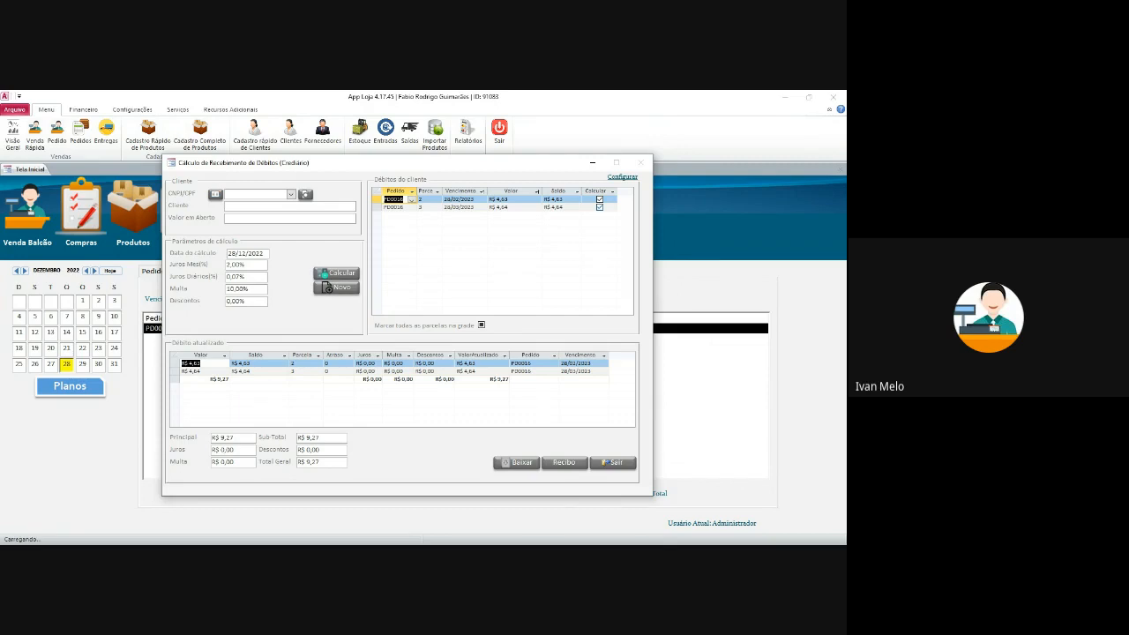
click(517, 464)
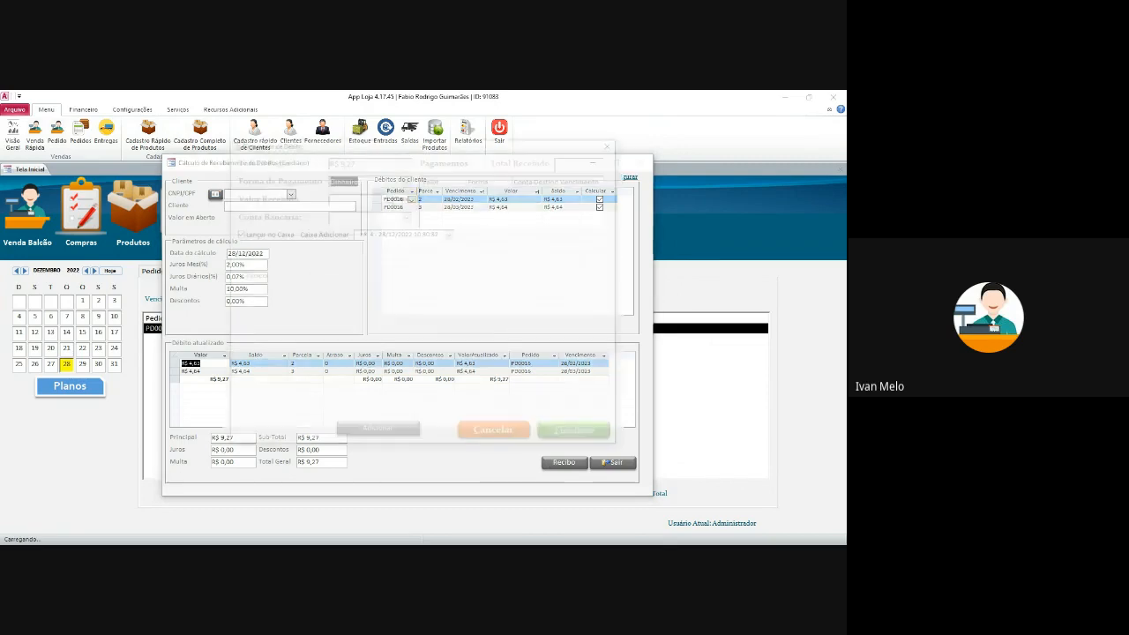
- Receive R$ 6,00 cash into Caixinha, finish the payment and skip the receipt
click(354, 196)
text(6)
key(Tab)
click(407, 216)
click(353, 227)
click(377, 434)
click(579, 435)
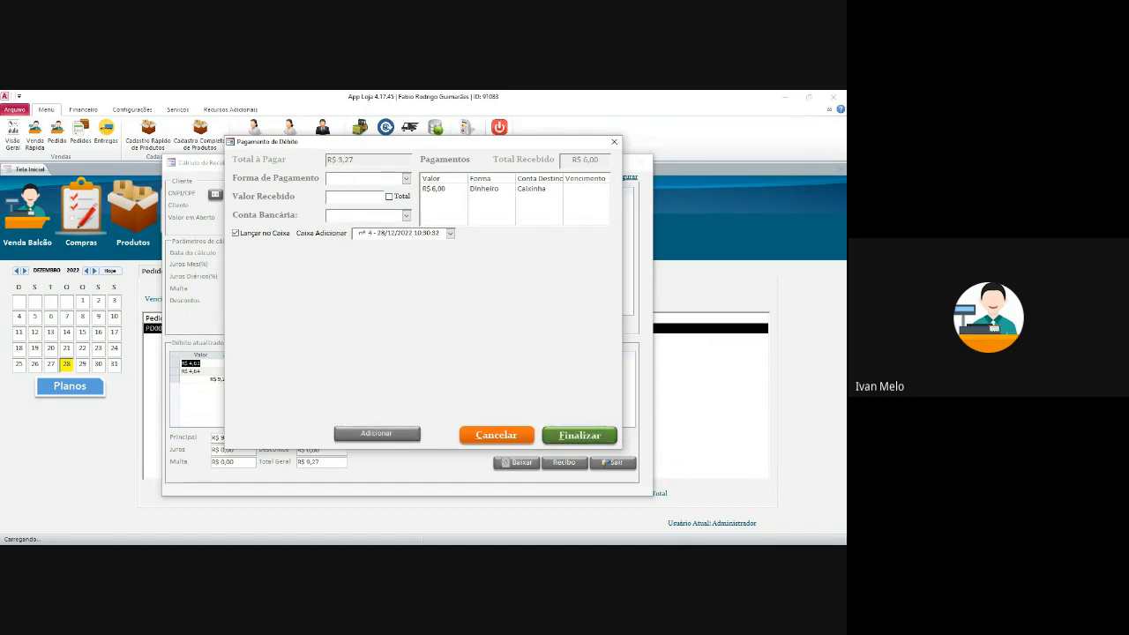
click(486, 357)
click(454, 360)
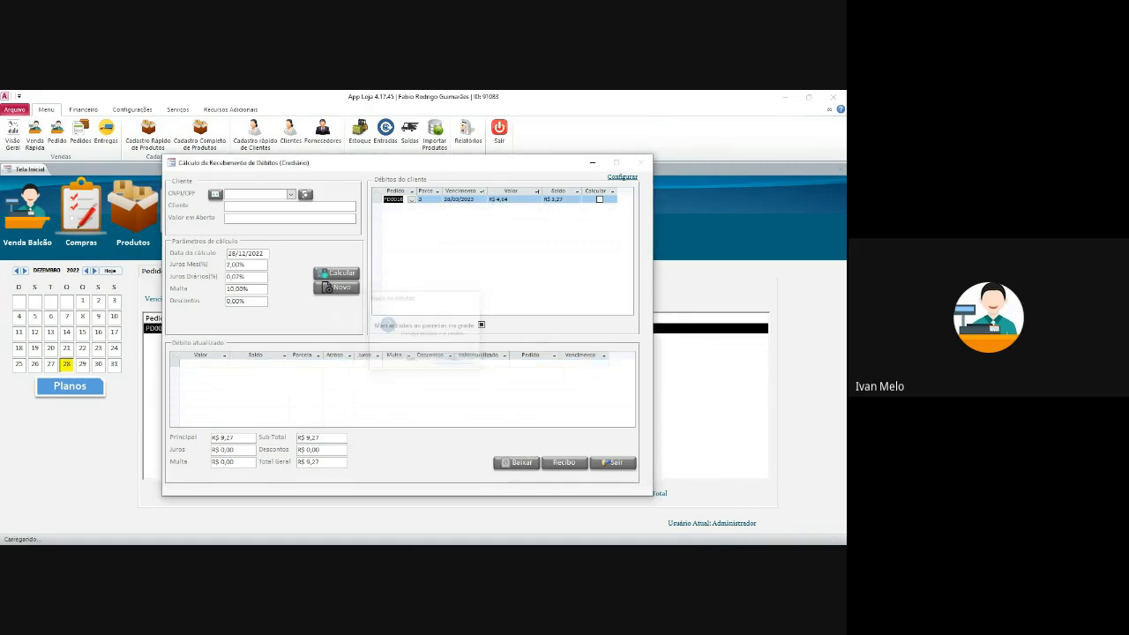
- Include installment 3 and review its monthly and daily interest rates
click(562, 199)
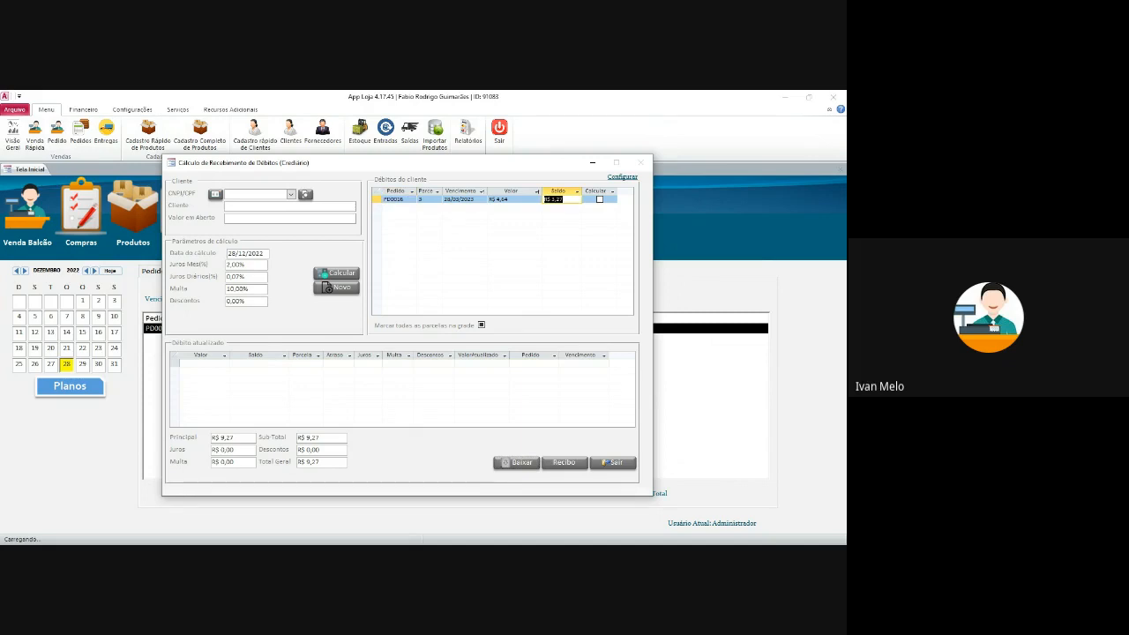
click(245, 265)
click(600, 199)
click(253, 277)
click(246, 265)
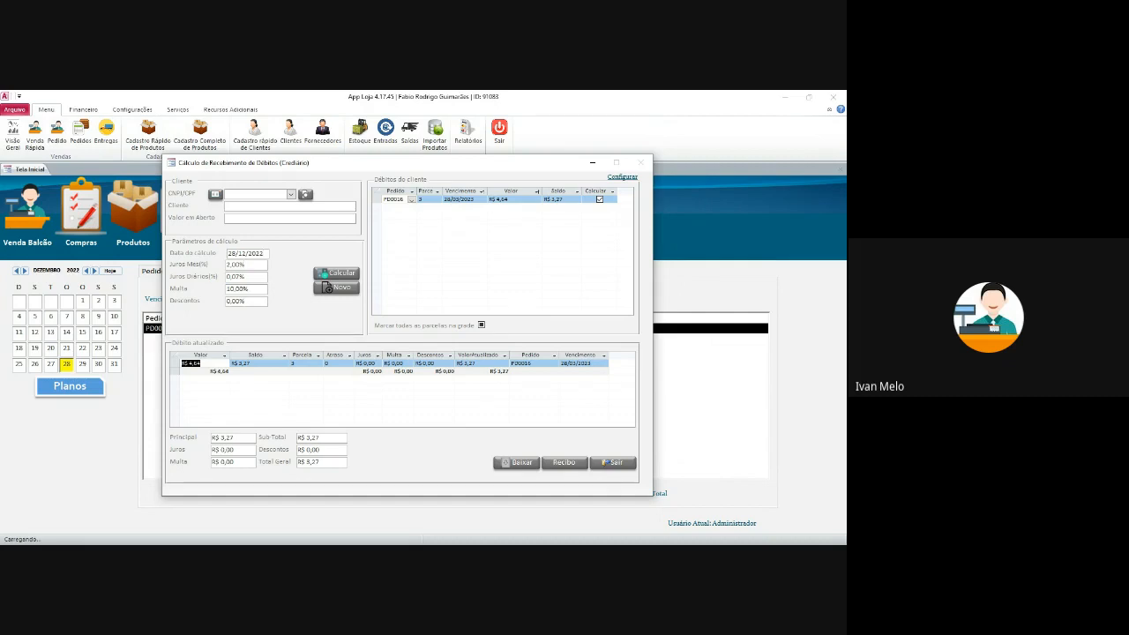
- Review the debt-receipt settings, then close the Crediário calculator and PD0016 order window
click(622, 177)
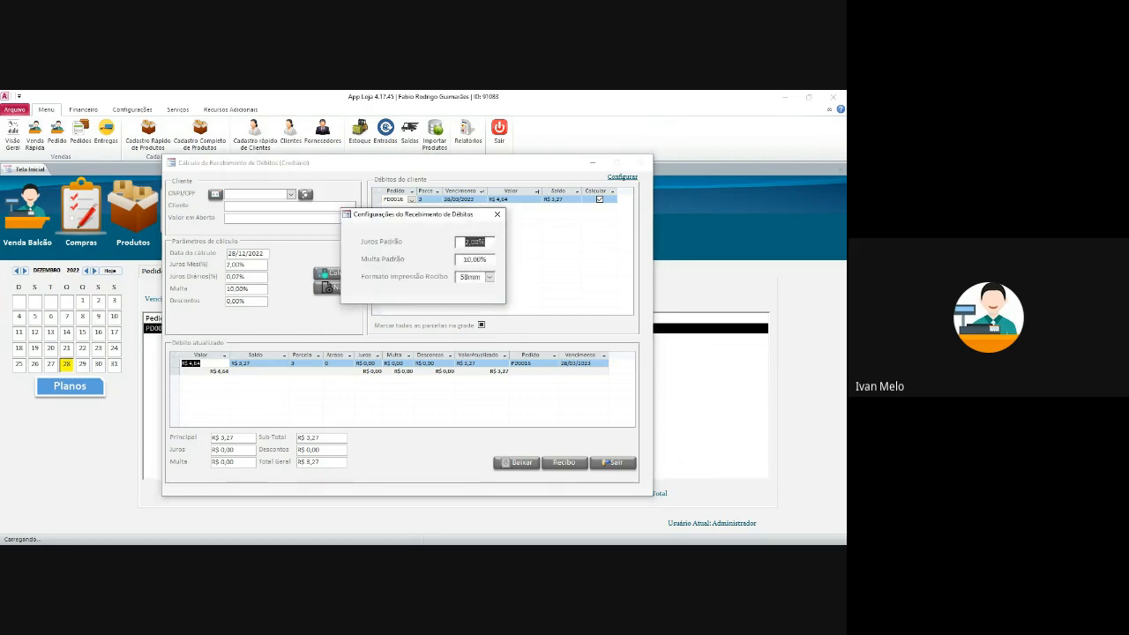
key(Tab)
click(498, 214)
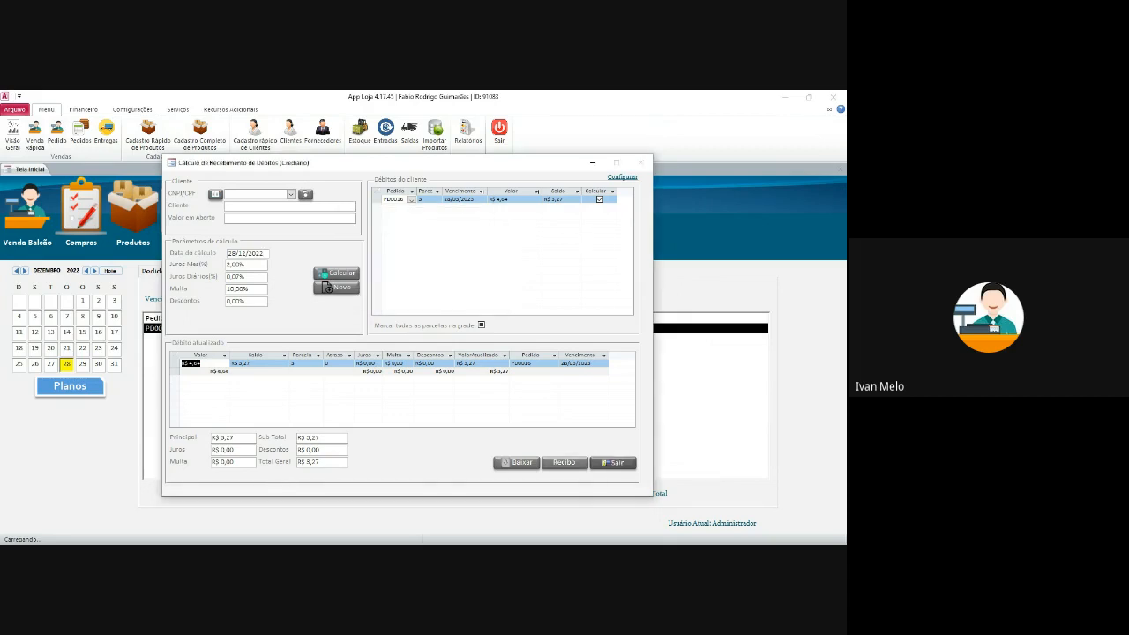
click(613, 462)
click(685, 127)
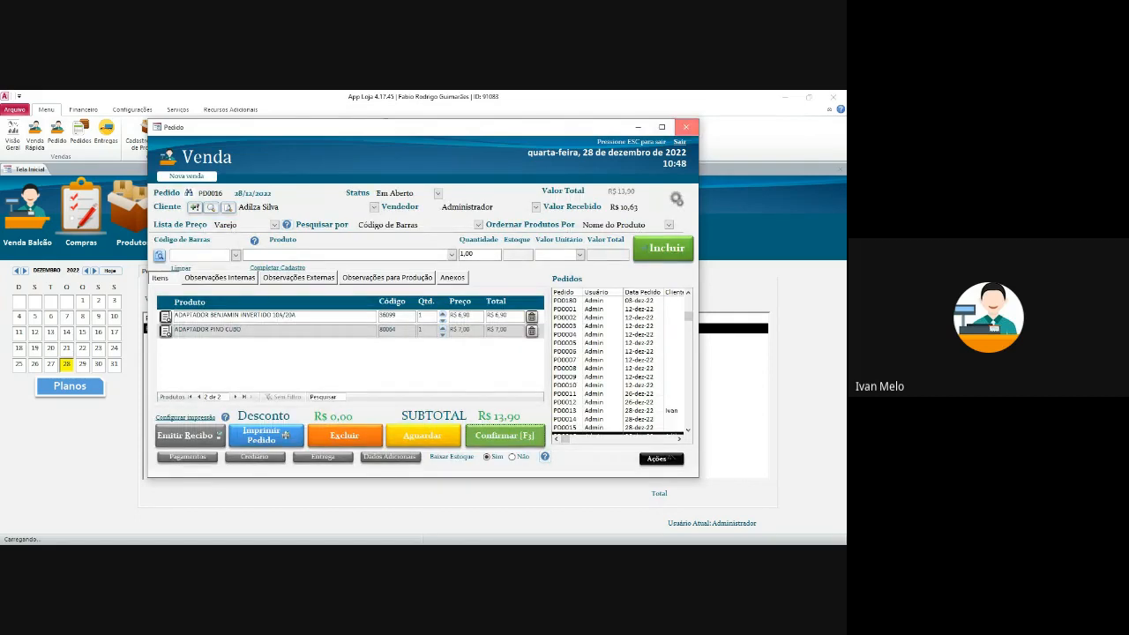
click(128, 111)
click(89, 109)
- Browse the ribbon tabs and open the Serviços Ordem de Serviço list
click(49, 112)
click(81, 112)
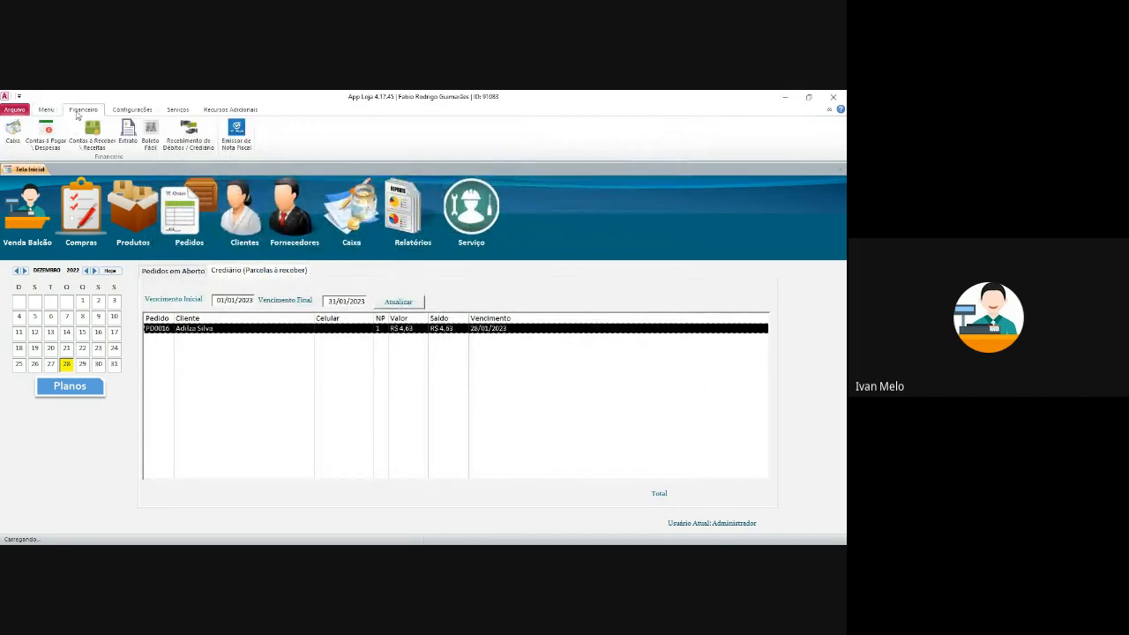
click(119, 112)
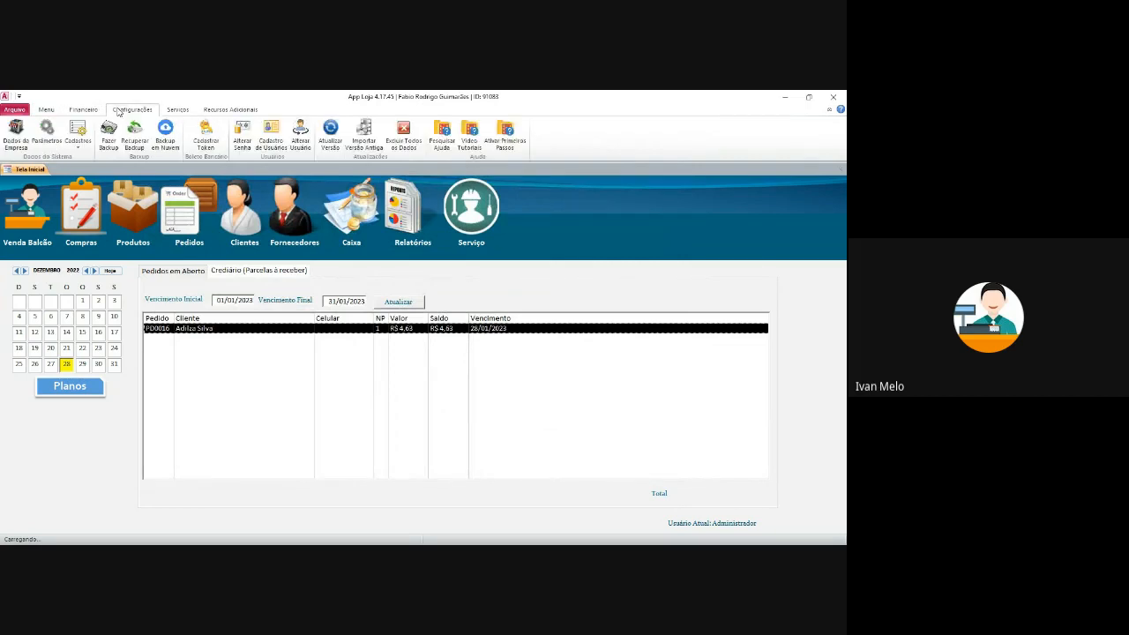
click(164, 108)
click(227, 109)
click(177, 109)
click(25, 130)
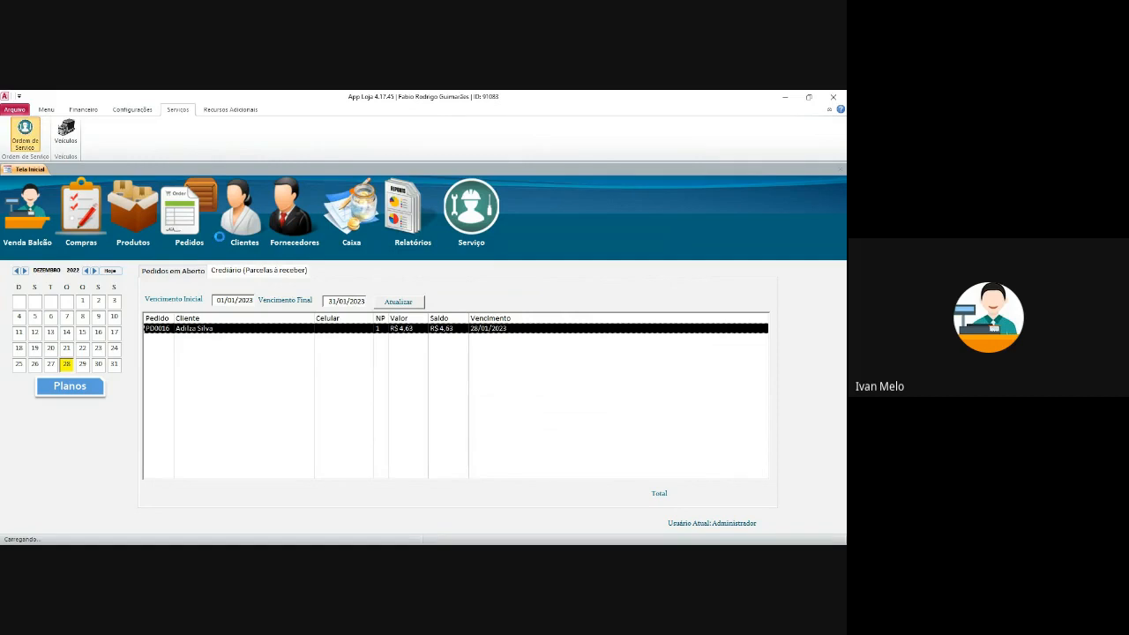
- Add service order OS0002 for the customer, dated 28/12/2022, then close the form and list
click(39, 204)
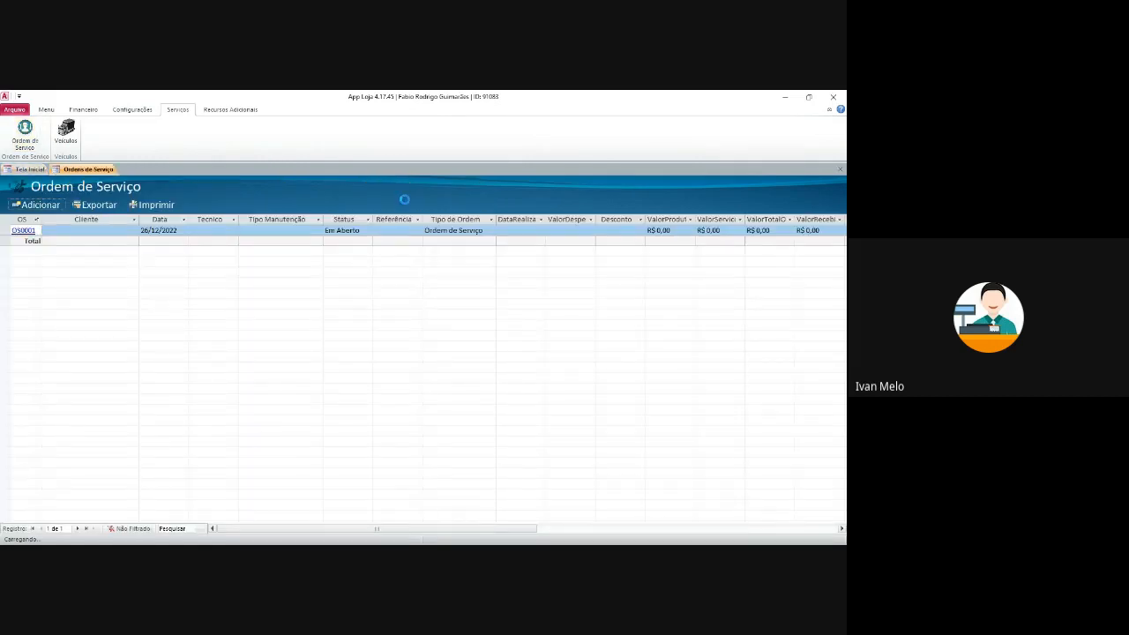
drag(370, 130, 377, 162)
click(352, 223)
click(308, 234)
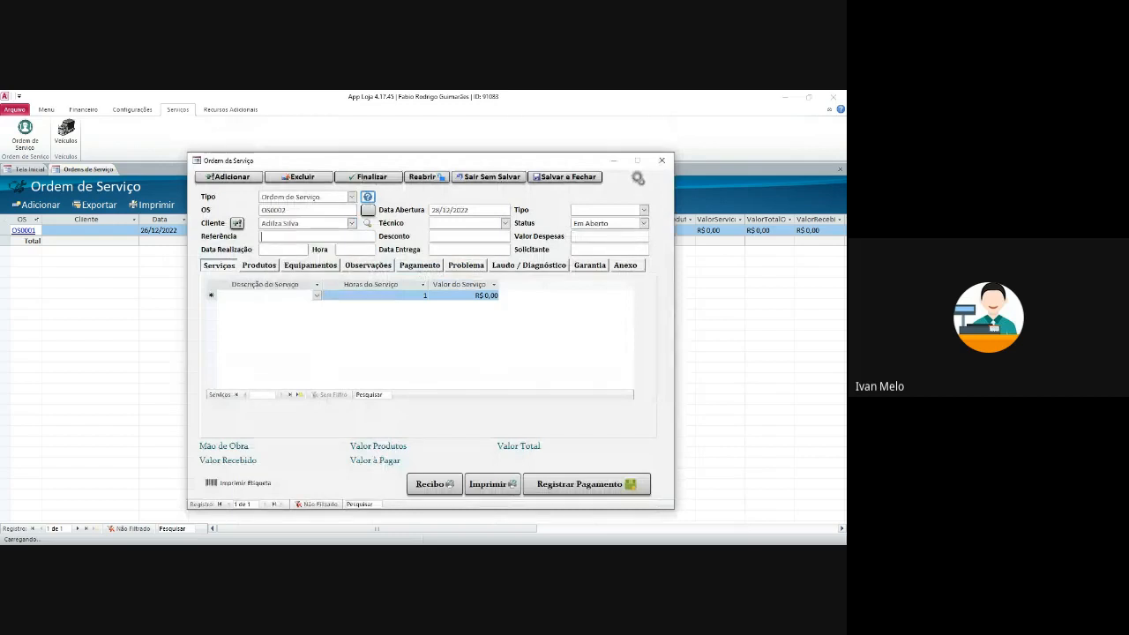
click(316, 296)
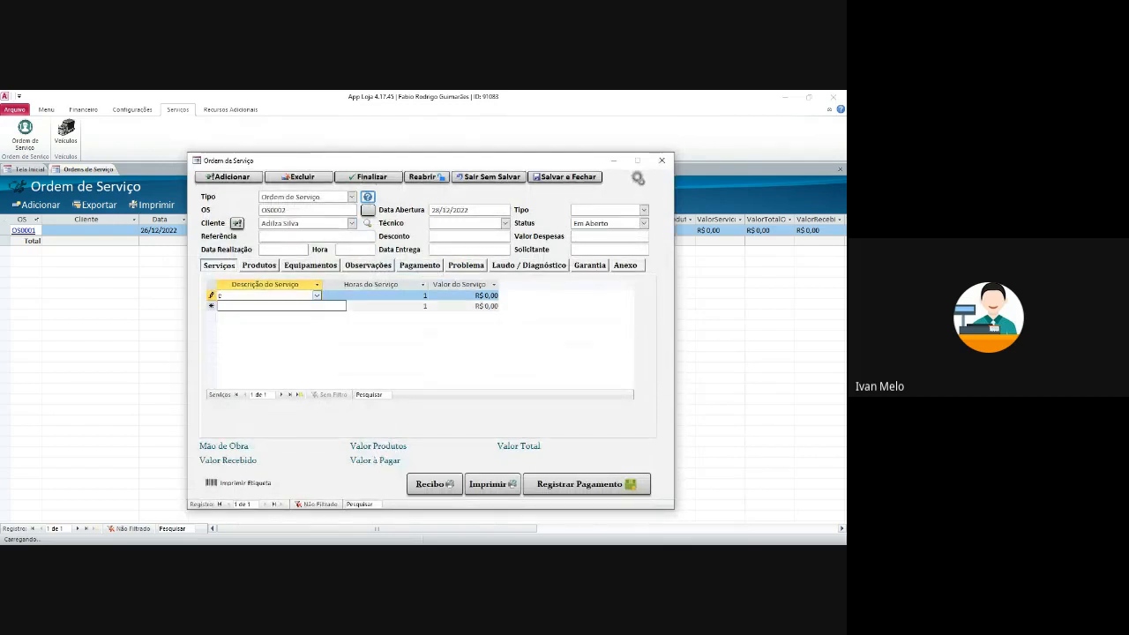
click(260, 266)
click(404, 350)
click(566, 177)
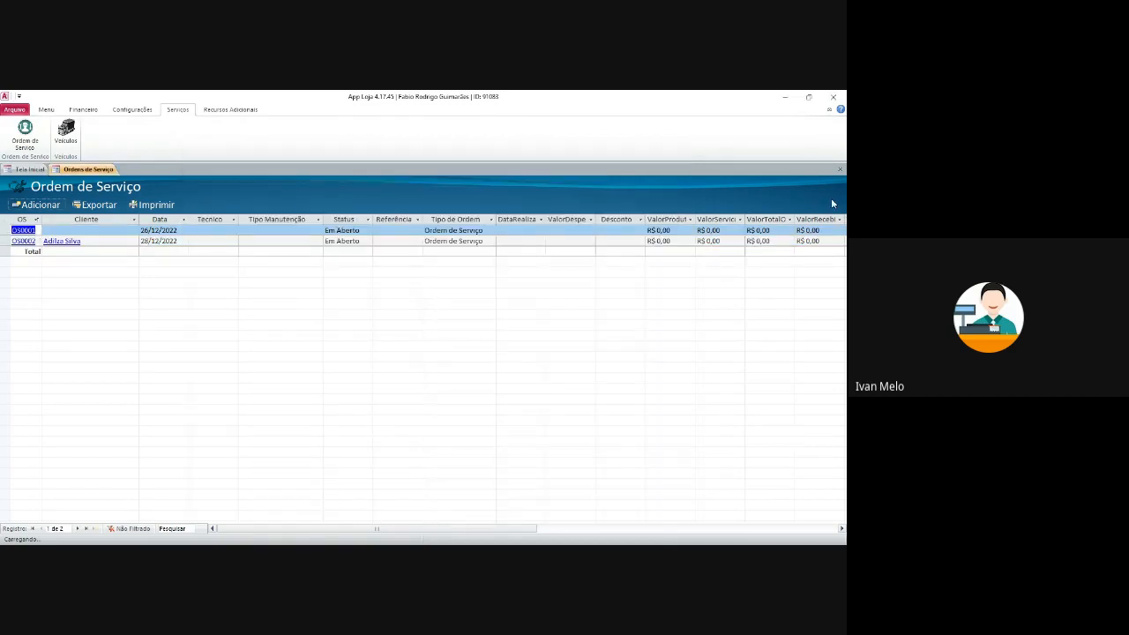
click(841, 171)
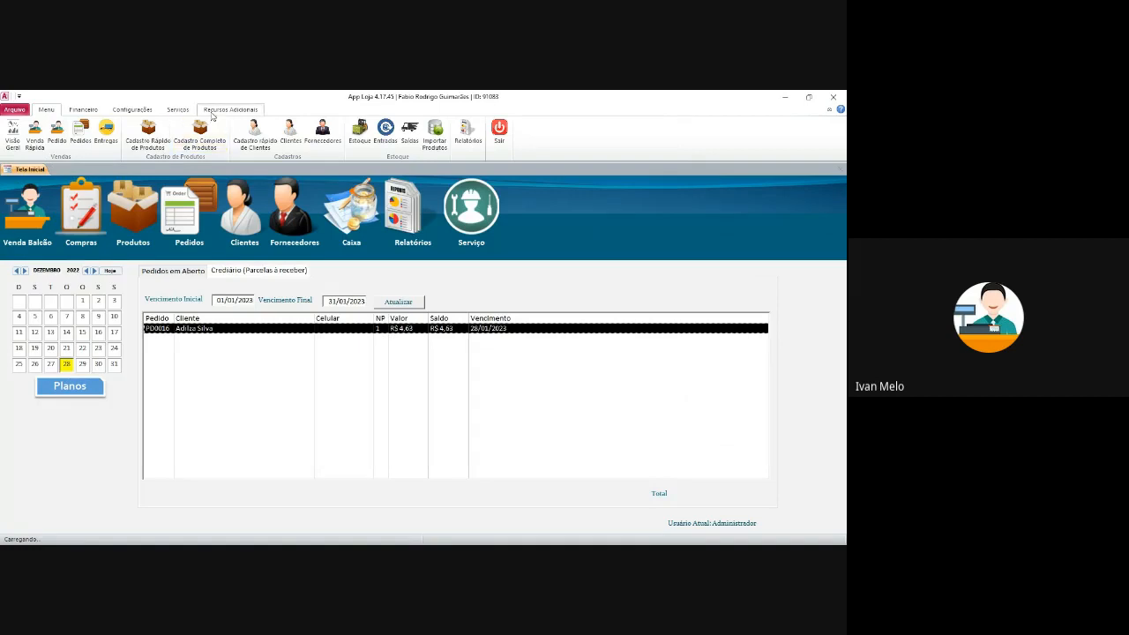
- Open Enviar Mensagens and inspect the Promoção de Natal WhatsApp template's {Nome} placeholder
click(232, 109)
click(104, 132)
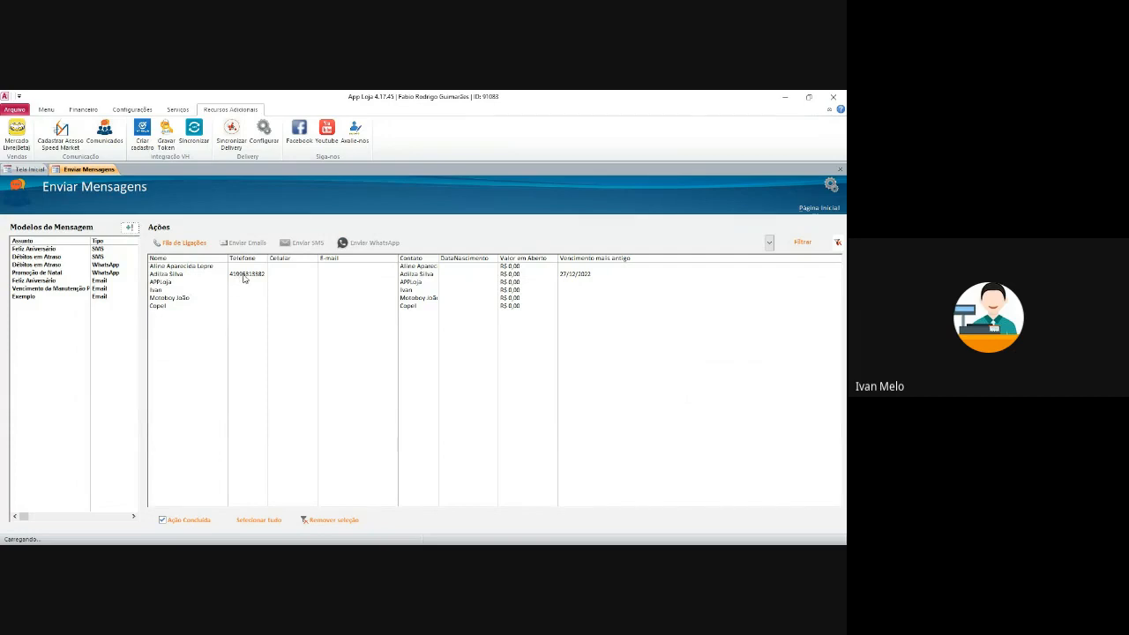
click(82, 274)
double_click(115, 278)
drag(378, 270, 417, 291)
click(520, 301)
click(546, 301)
click(420, 291)
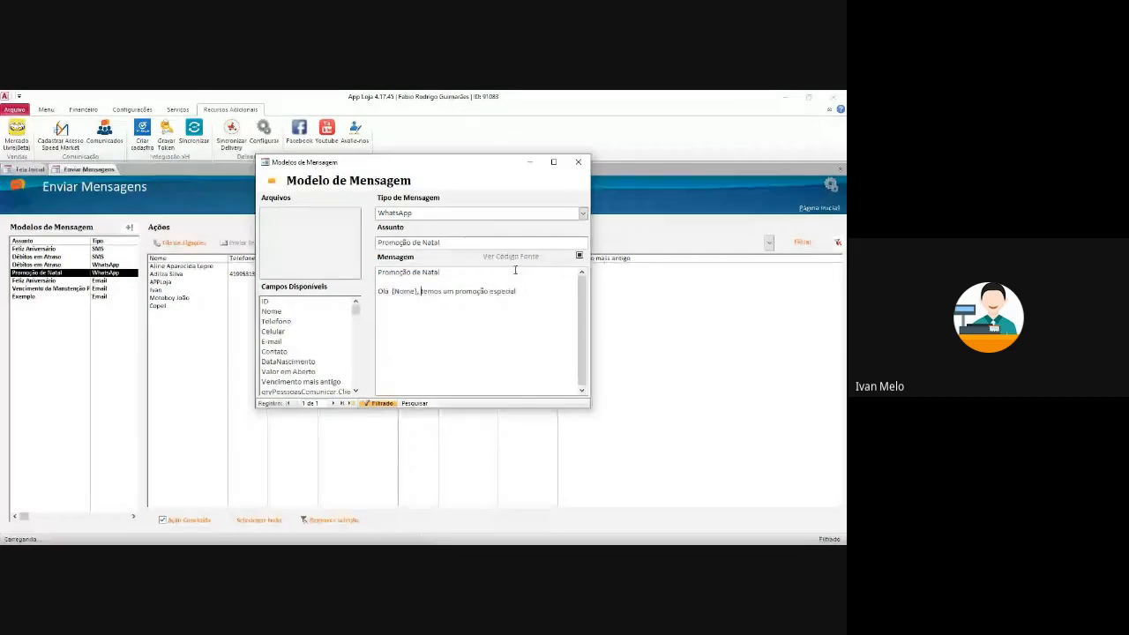
click(585, 164)
- Select the customer's contact, recheck the Promoção de Natal template, and close it
click(265, 276)
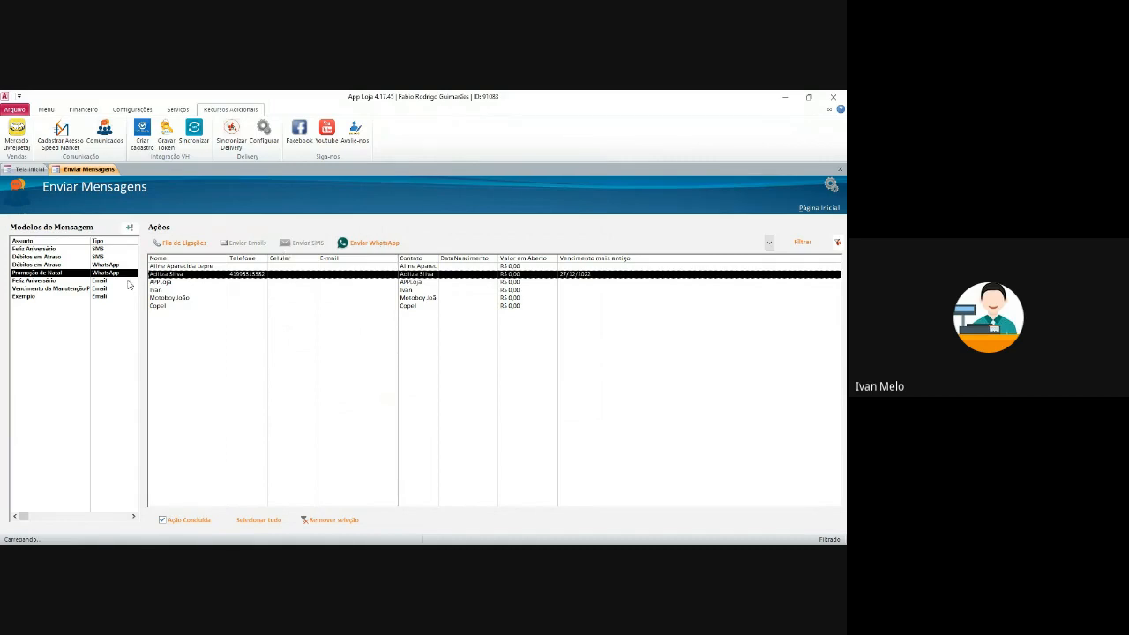
double_click(95, 276)
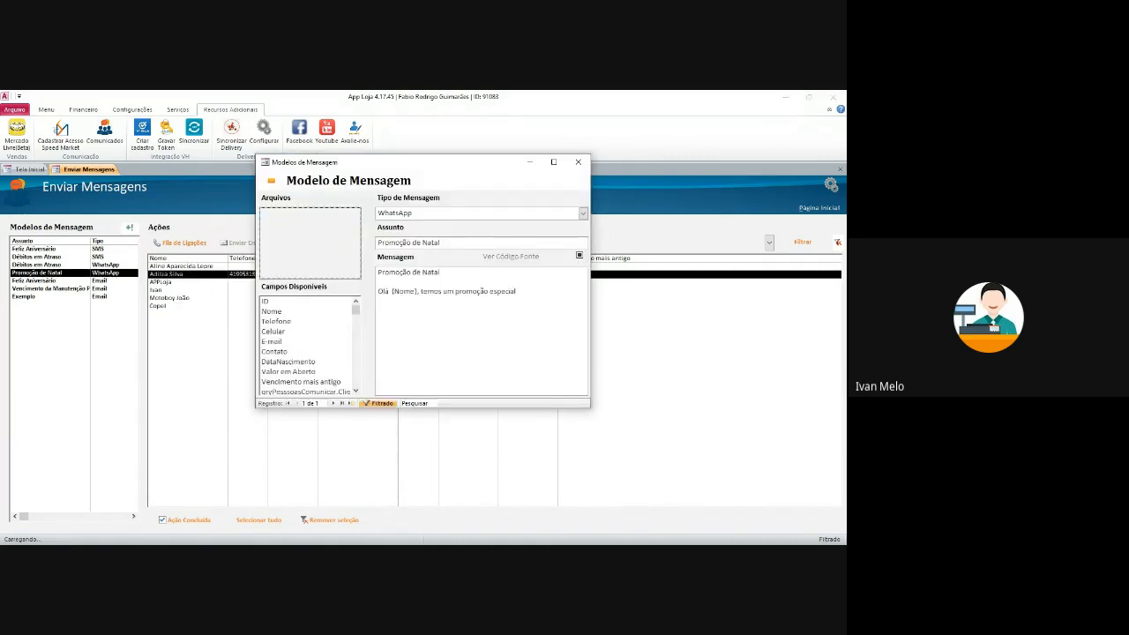
drag(390, 291, 413, 291)
click(418, 291)
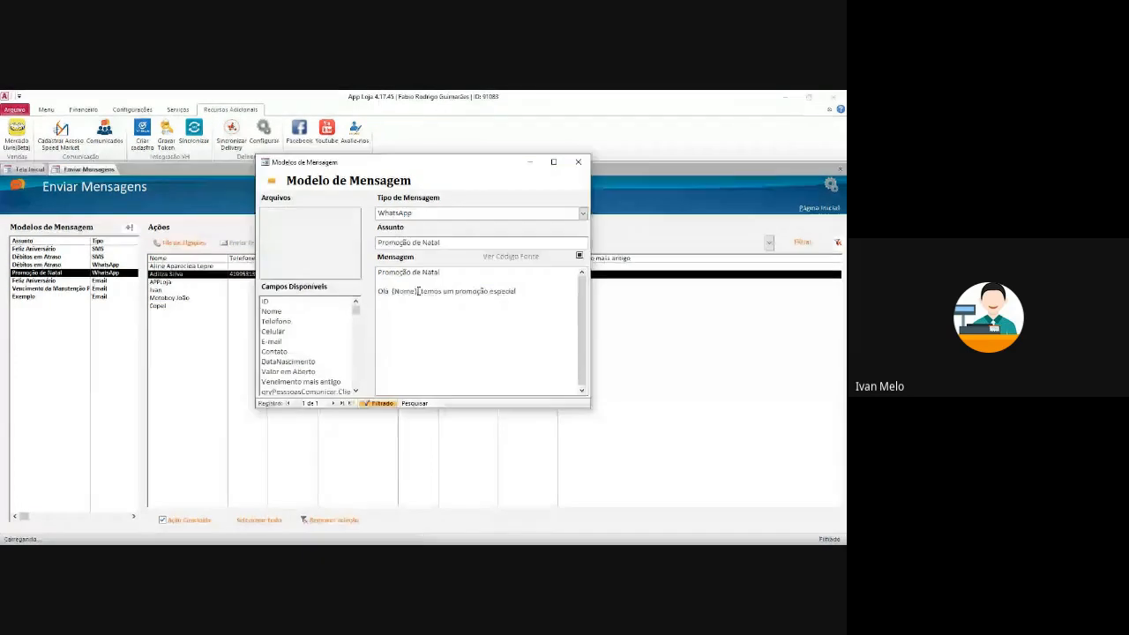
drag(411, 162, 505, 173)
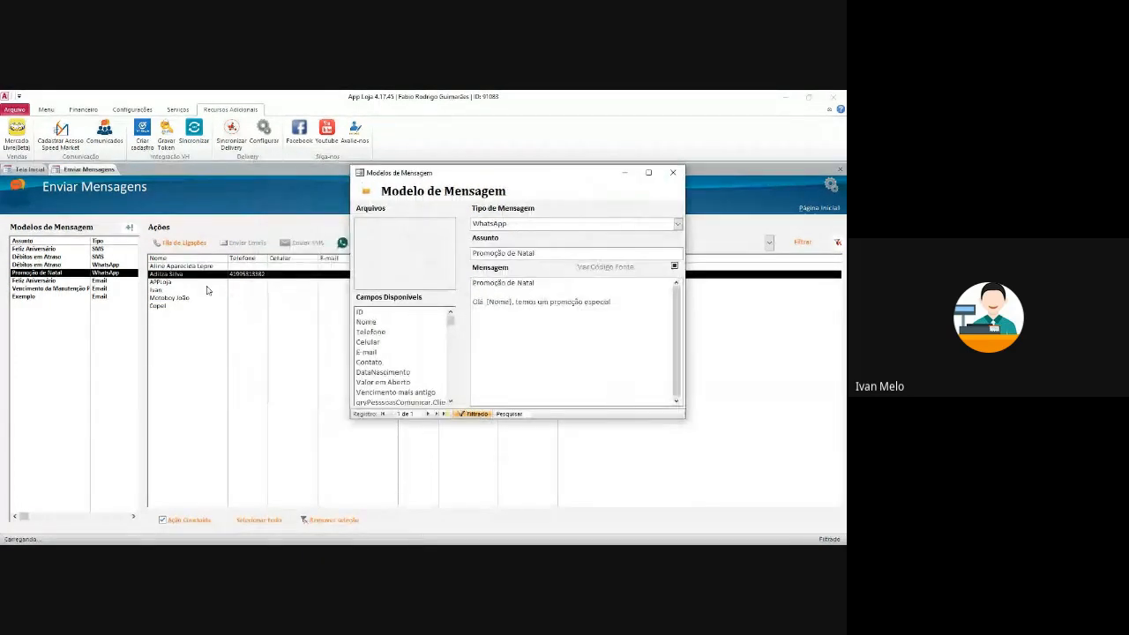
click(673, 173)
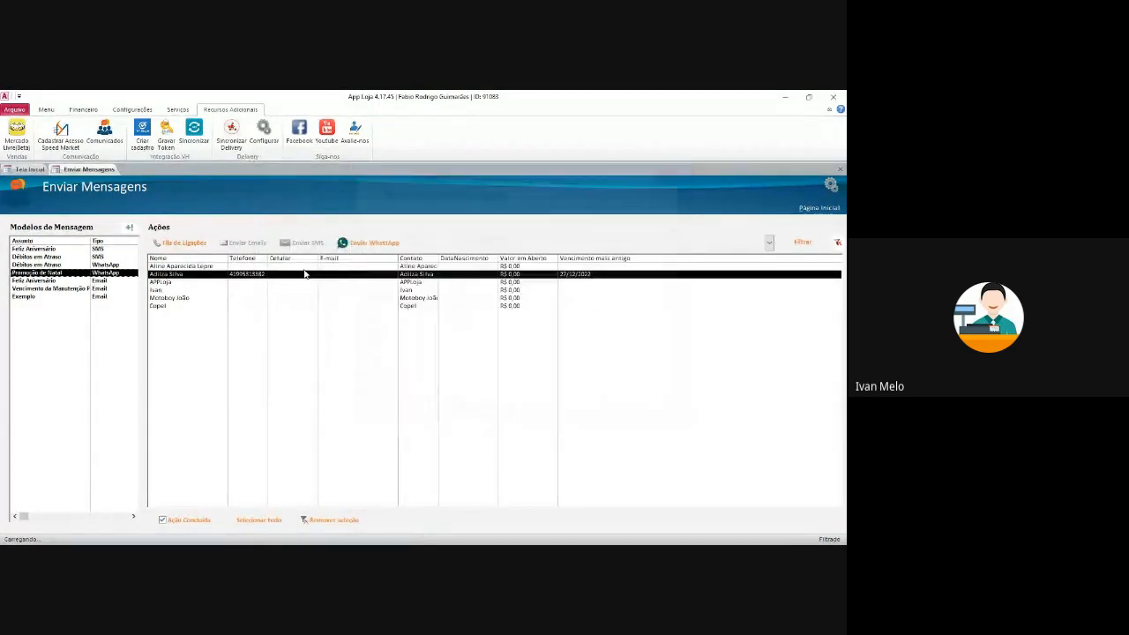
click(198, 276)
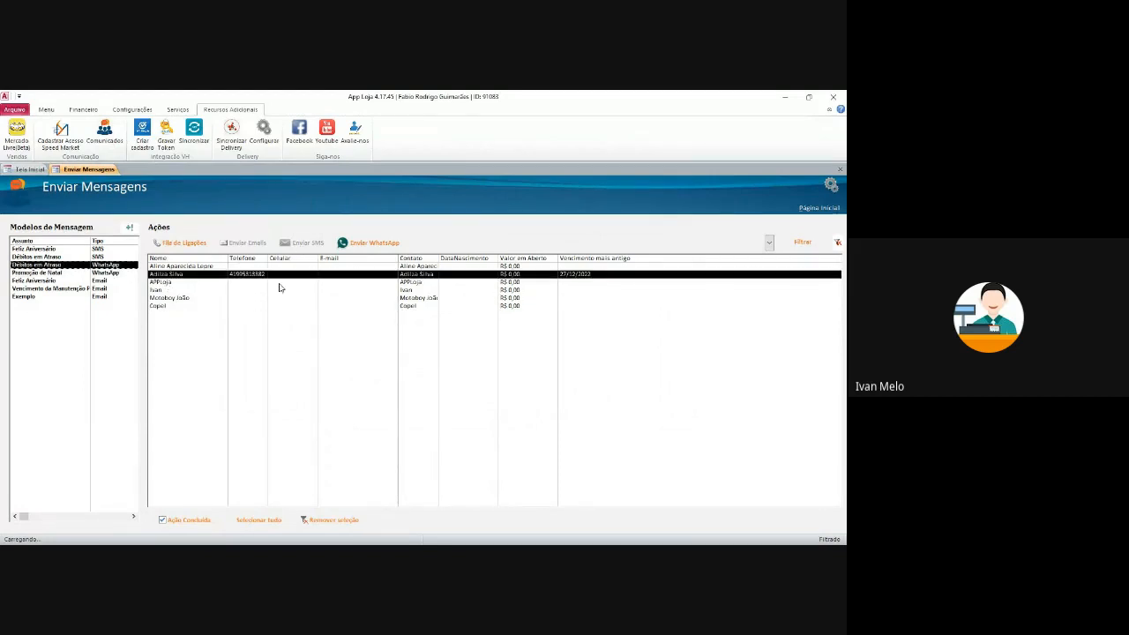
click(101, 259)
click(104, 266)
click(101, 258)
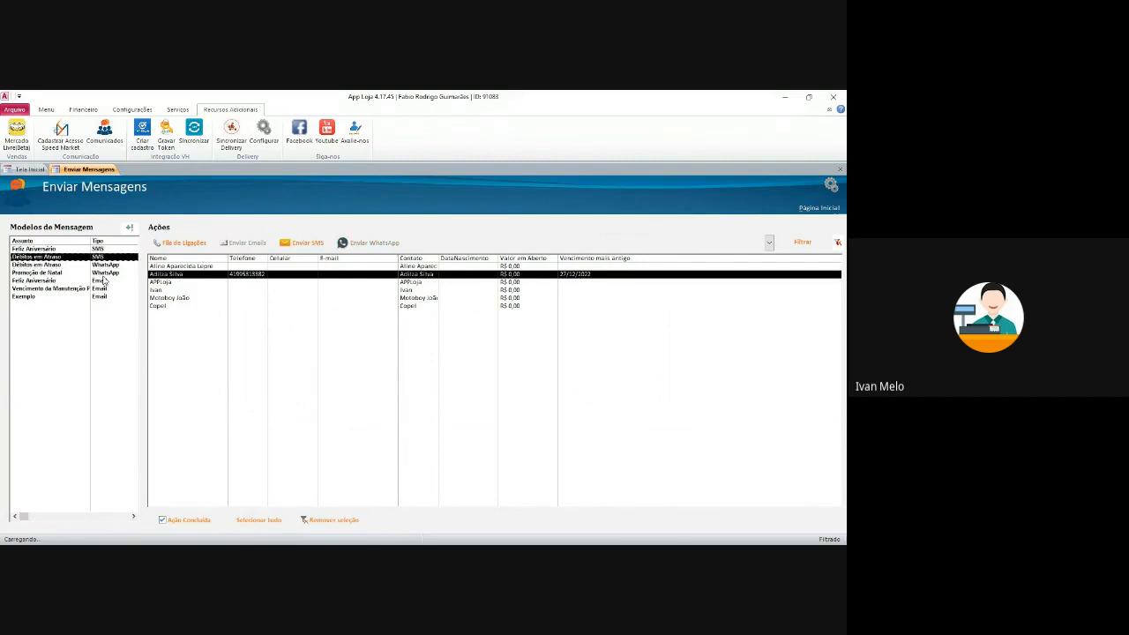
double_click(104, 265)
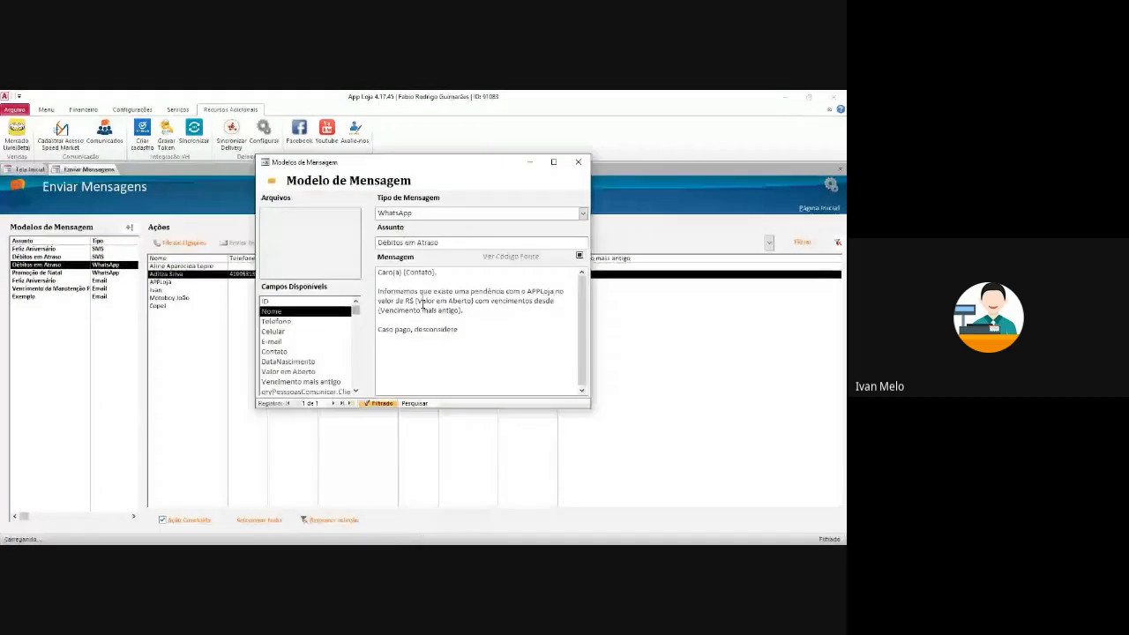
click(578, 161)
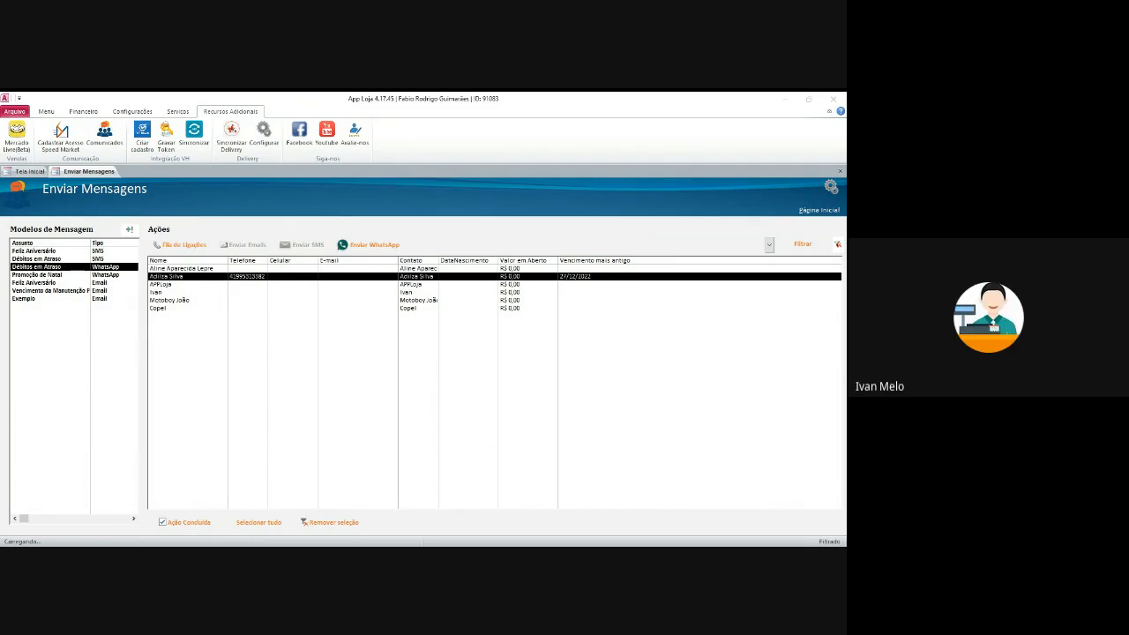
key(alt+Tab)
click(111, 268)
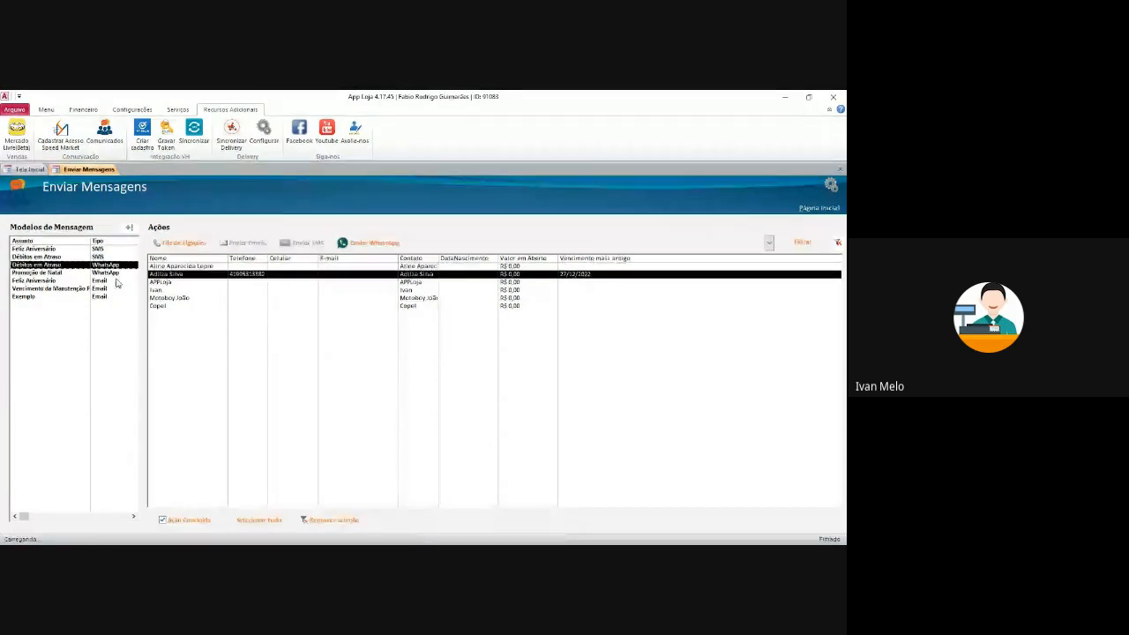
click(116, 275)
click(112, 281)
click(111, 273)
click(104, 288)
click(107, 274)
click(108, 264)
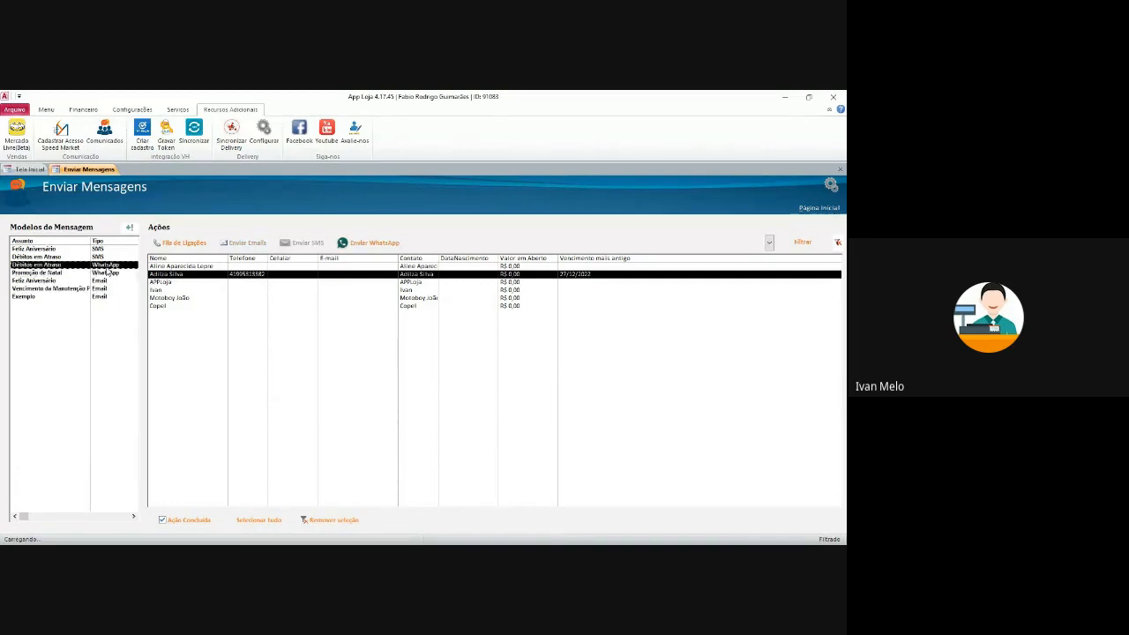
click(770, 243)
click(775, 257)
click(769, 243)
click(775, 266)
click(770, 244)
click(769, 243)
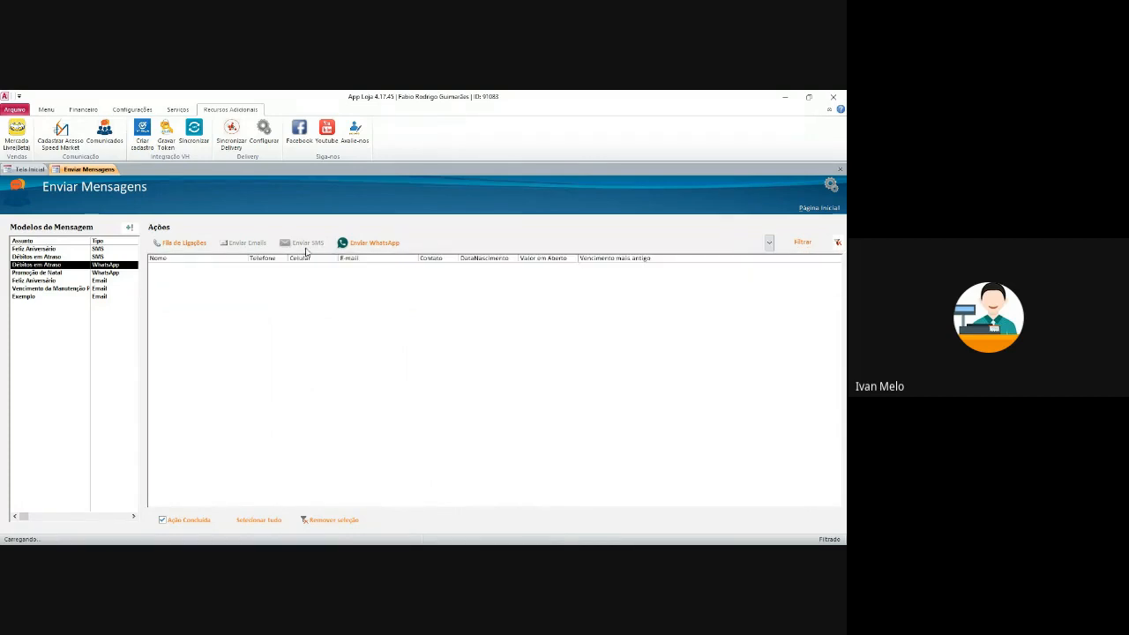
click(838, 243)
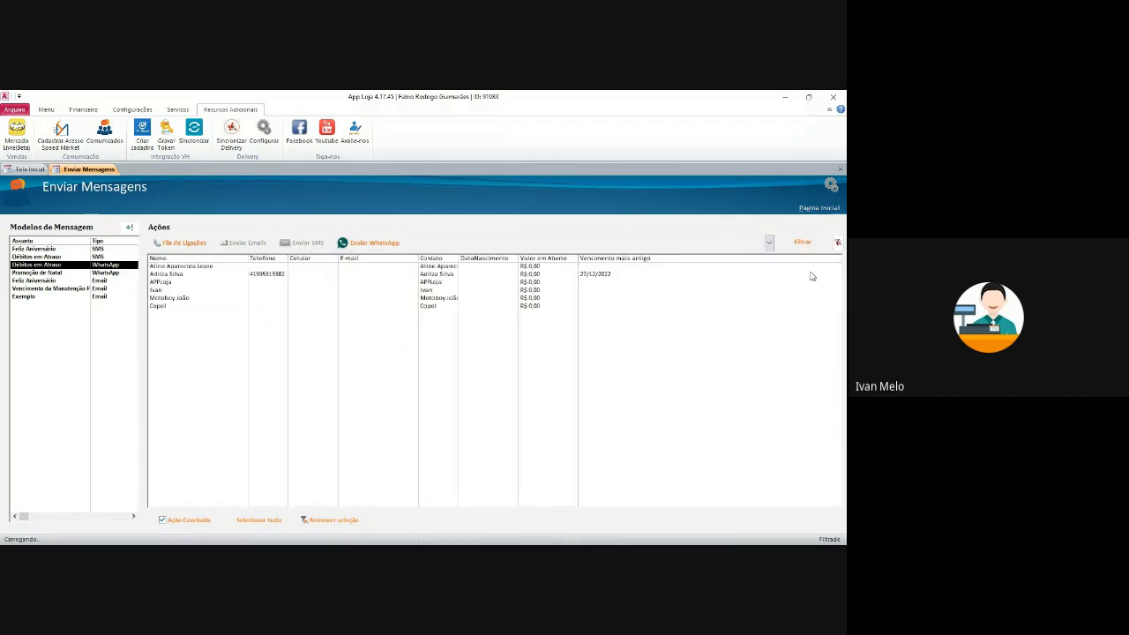
click(436, 298)
click(436, 274)
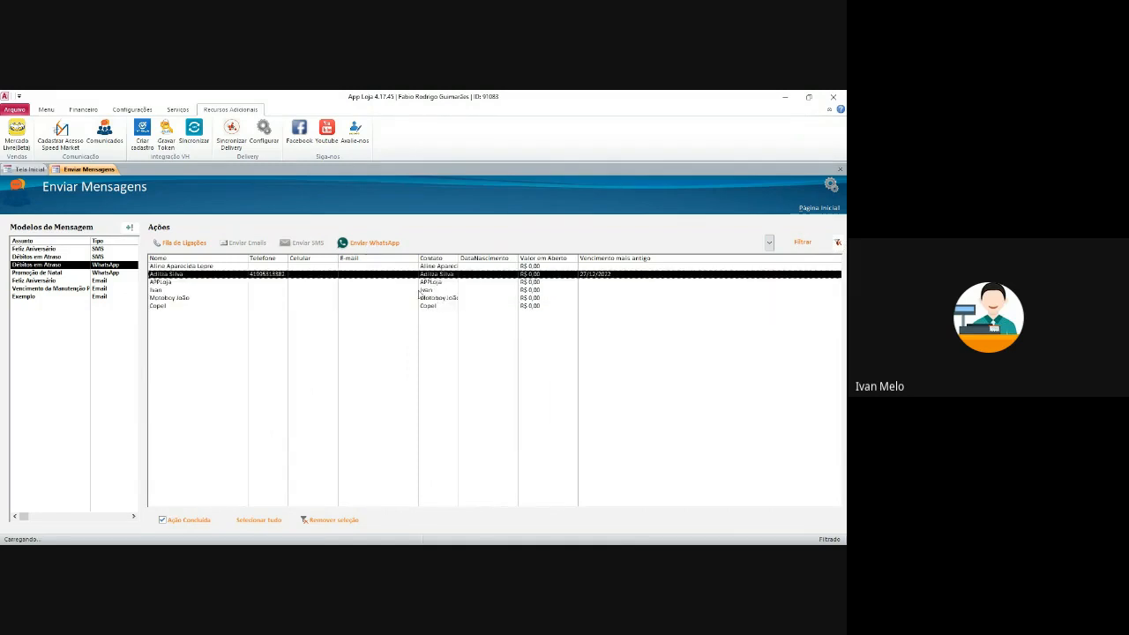
- Look over the fourth and second contacts' customer records without changes
click(296, 290)
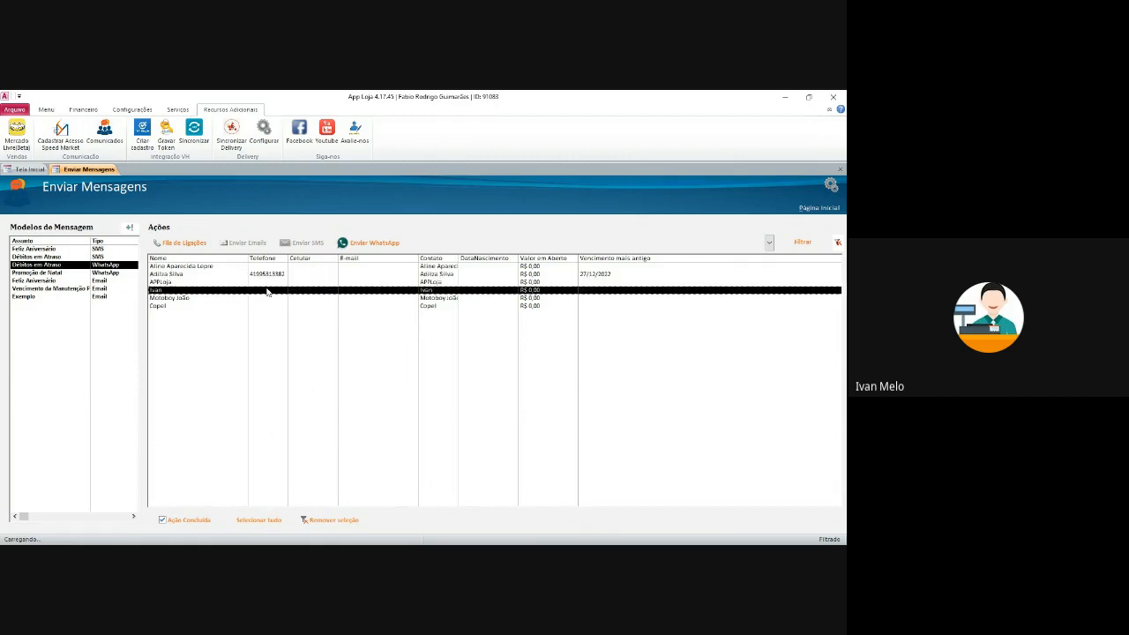
double_click(270, 291)
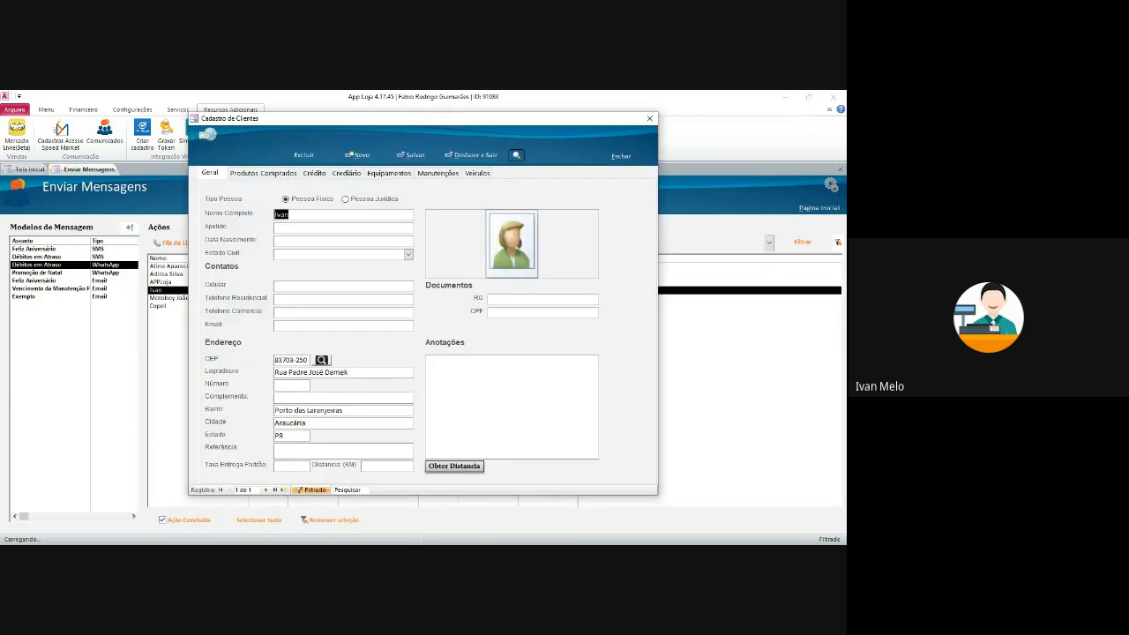
click(649, 118)
double_click(274, 276)
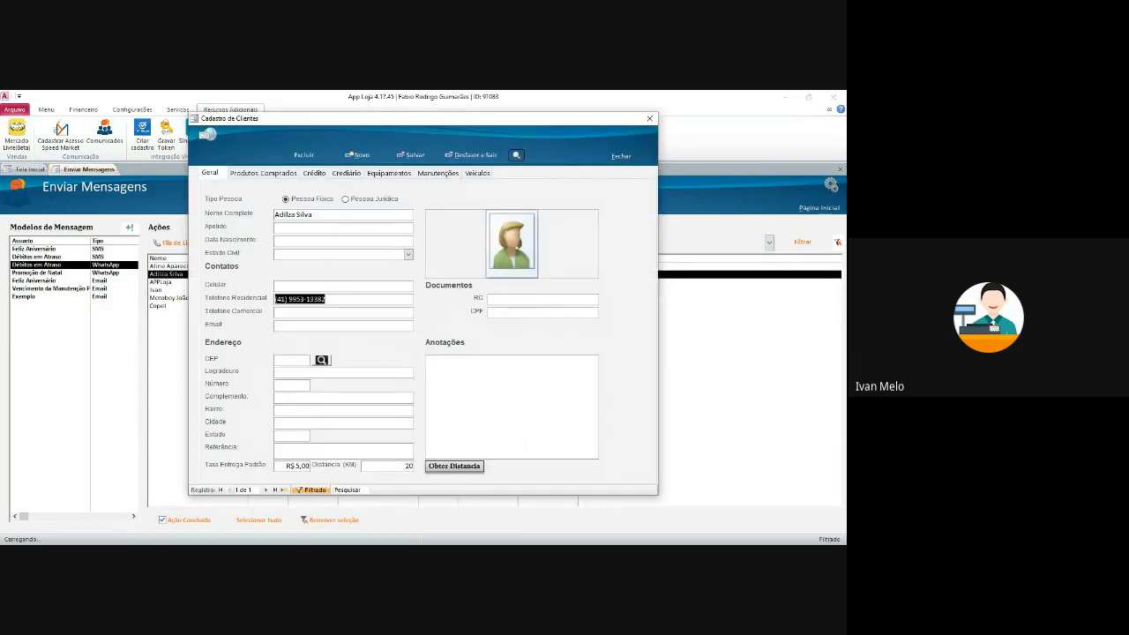
click(649, 118)
- Enter the fourth contact's cell number in the Celular field and close the record
click(273, 305)
click(277, 298)
double_click(280, 289)
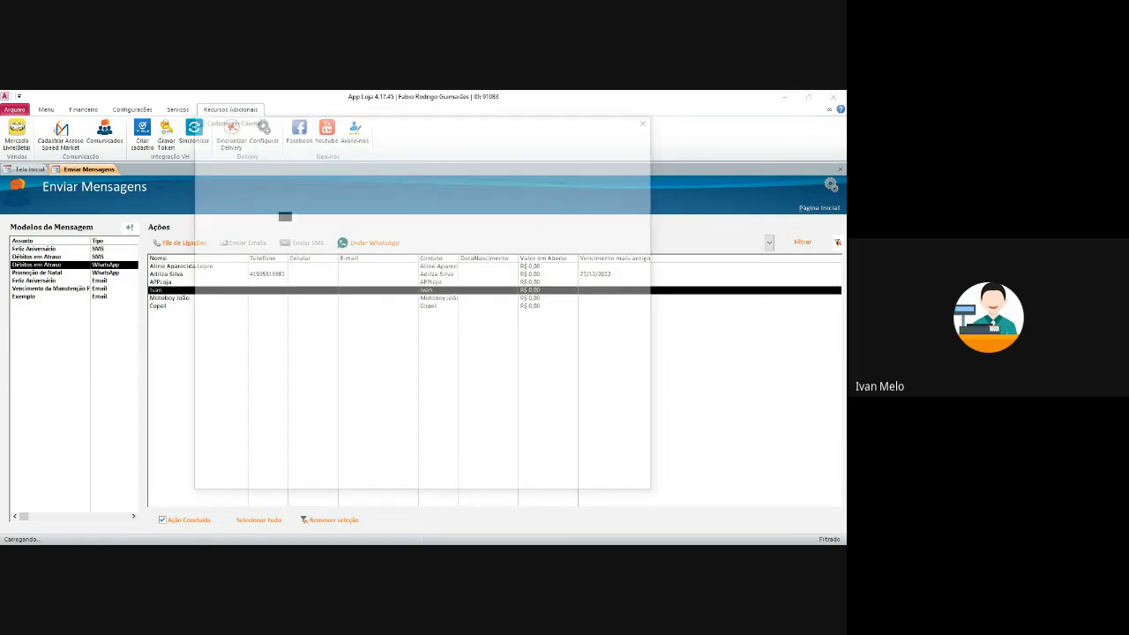
click(295, 286)
drag(327, 286, 276, 286)
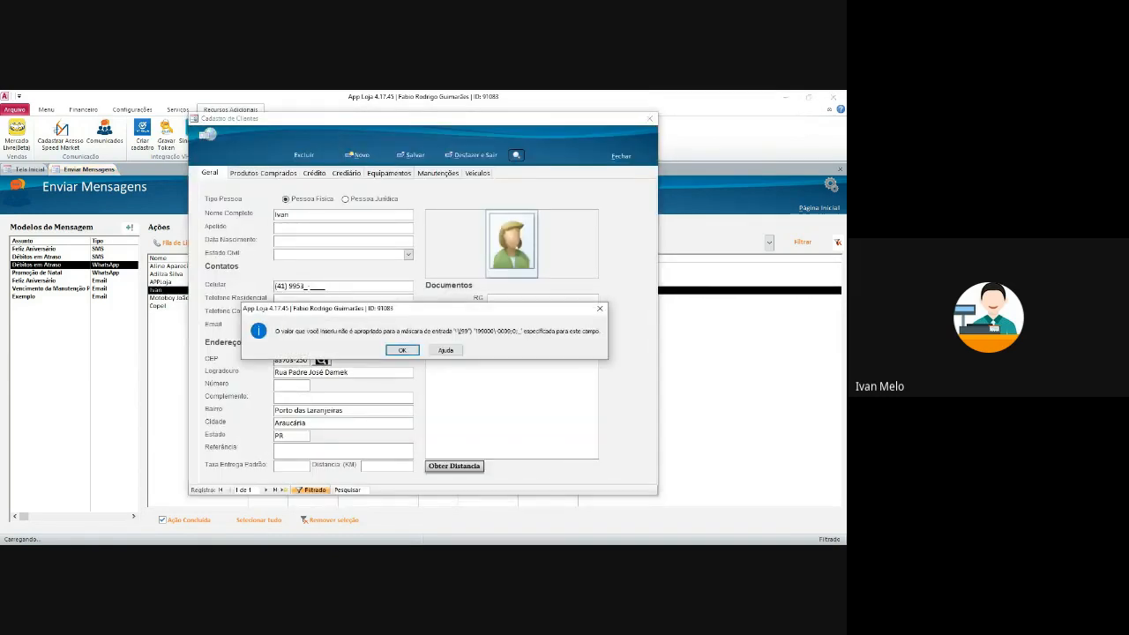
click(402, 351)
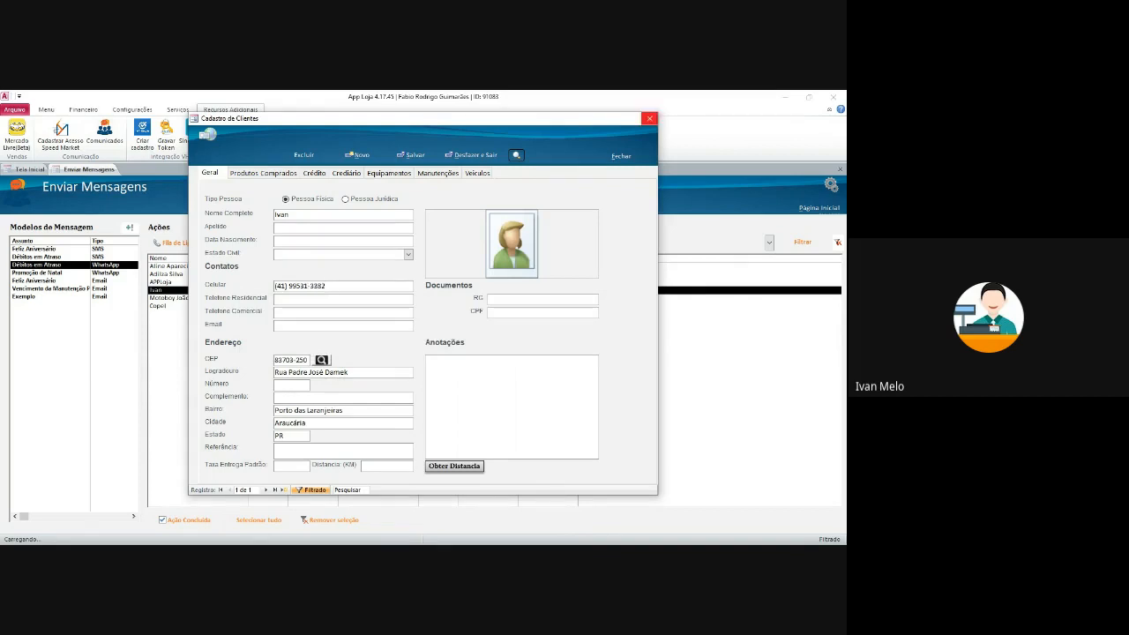
click(650, 119)
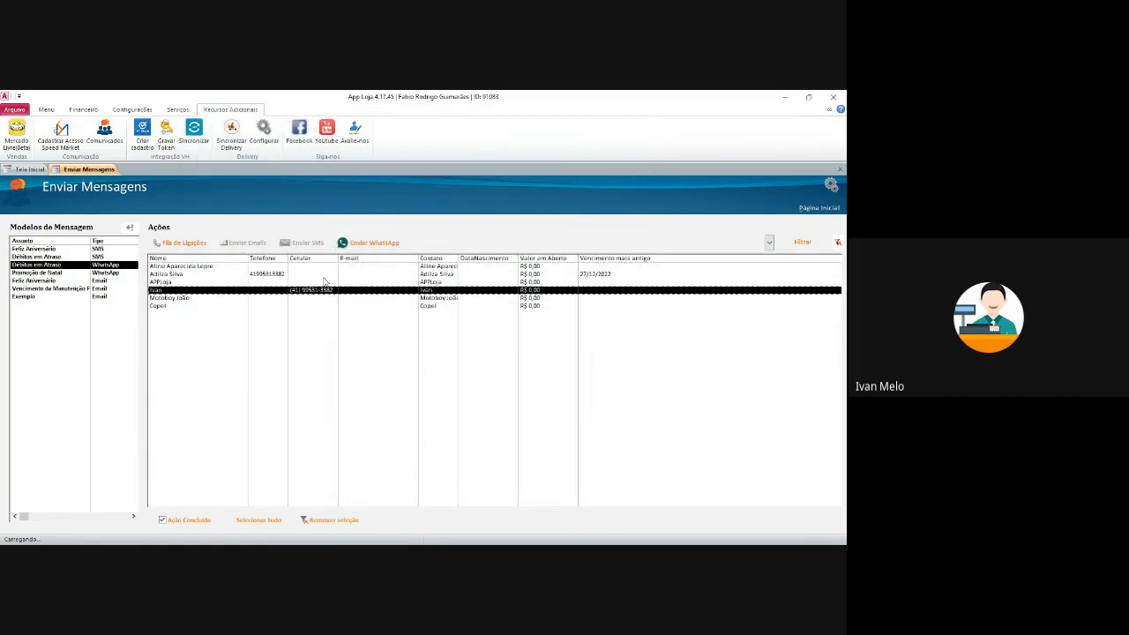
- Select all six contacts in the messaging grid, then narrow the selection to the fourth
click(330, 293)
shift+click(362, 306)
drag(365, 266, 377, 321)
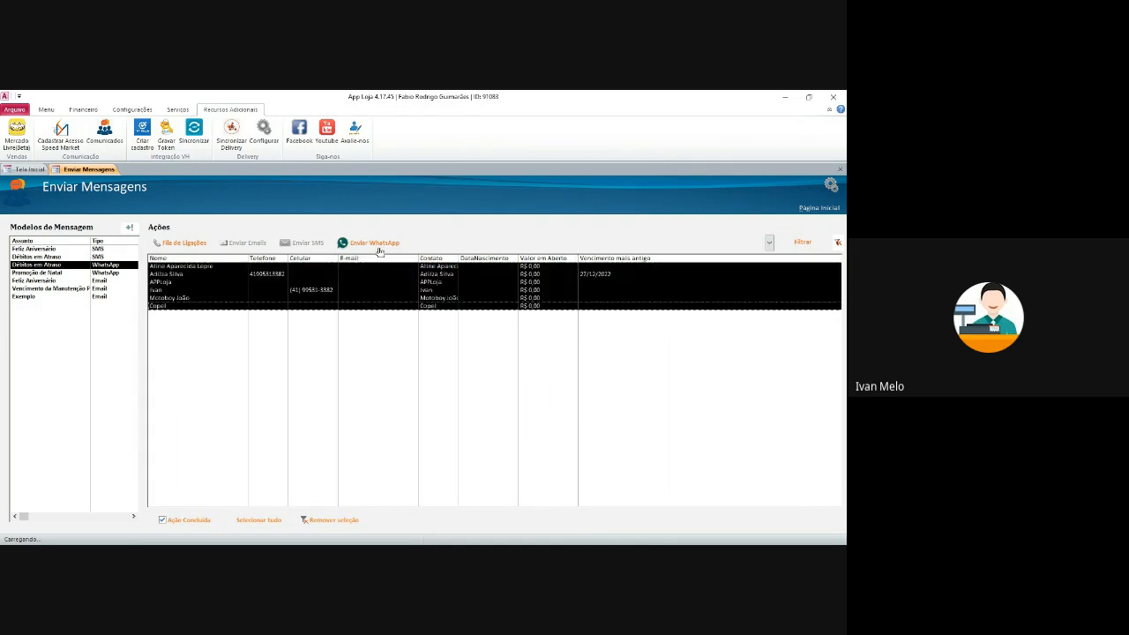
click(410, 291)
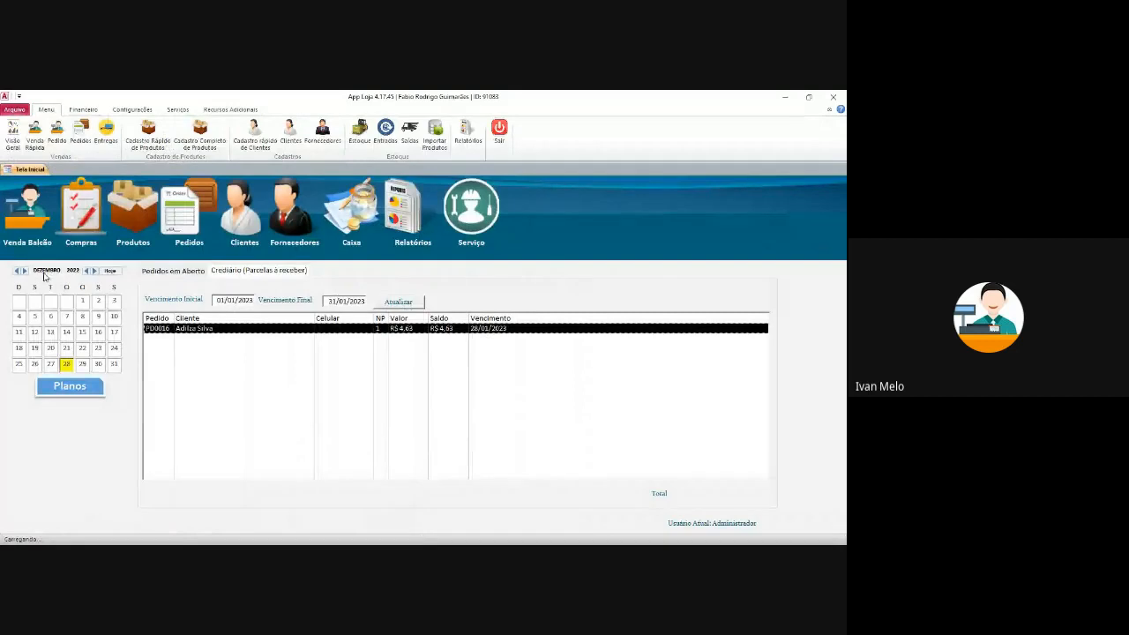
click(241, 110)
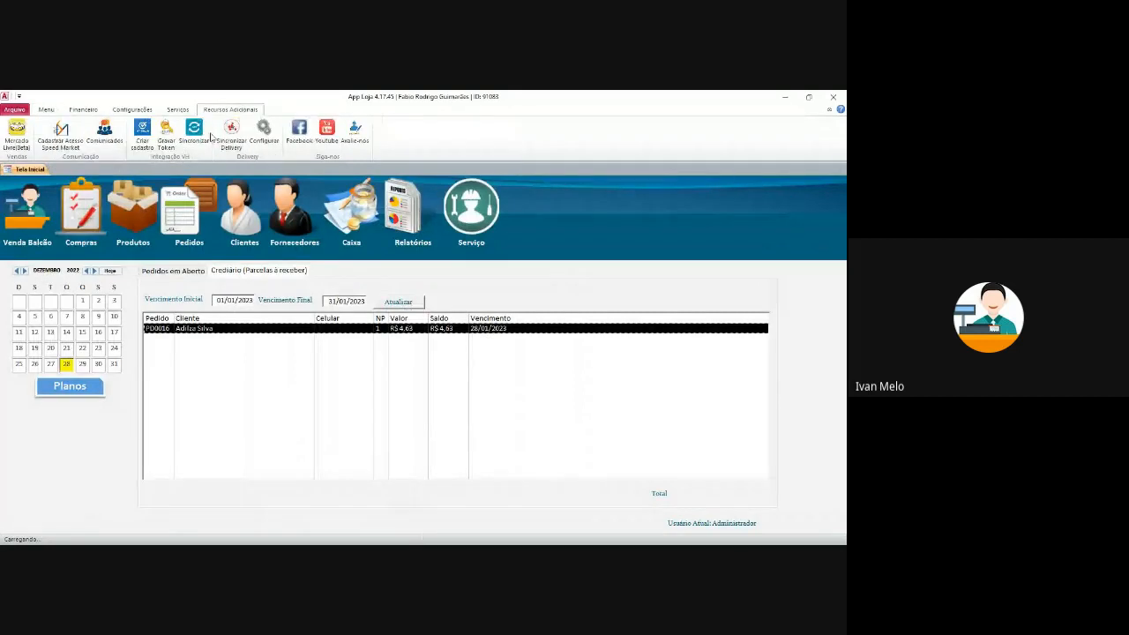
click(144, 110)
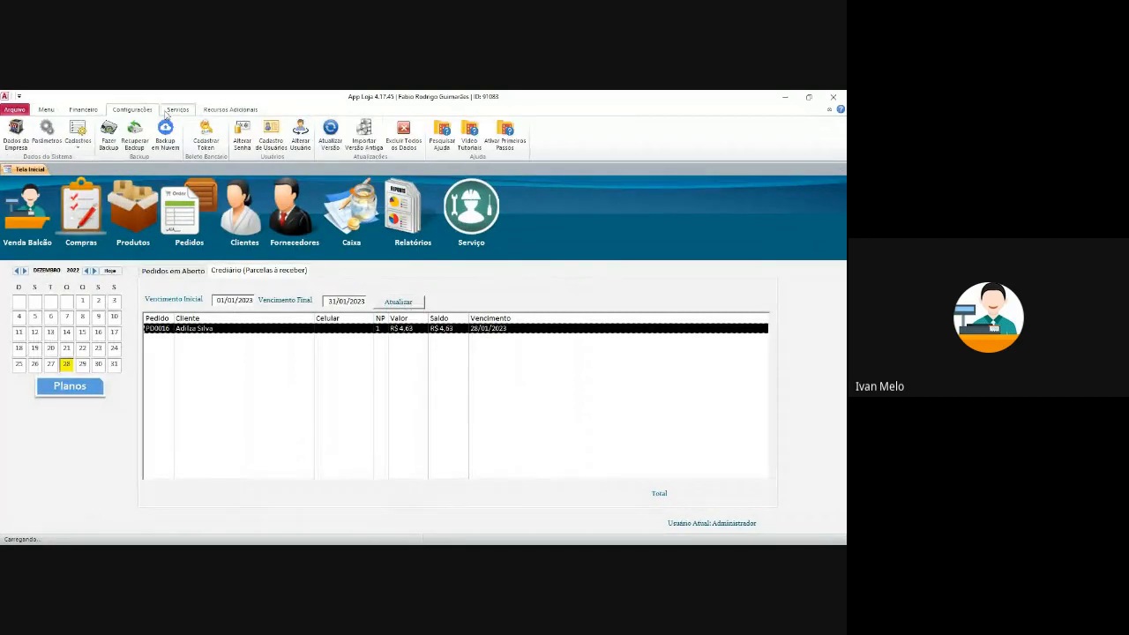
click(46, 110)
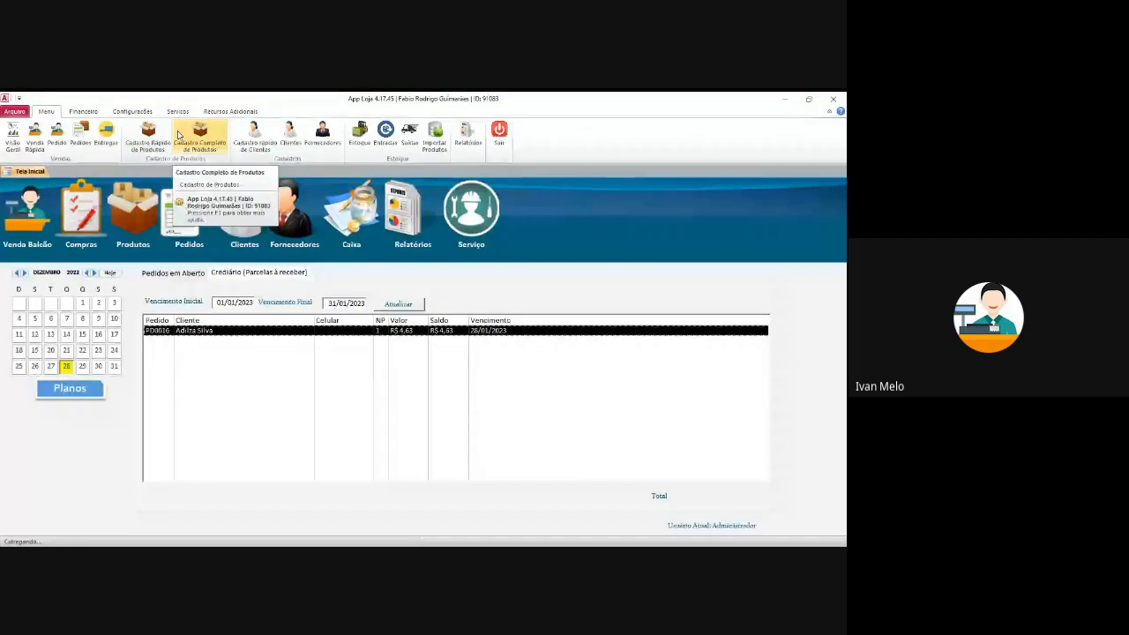
click(83, 110)
click(48, 112)
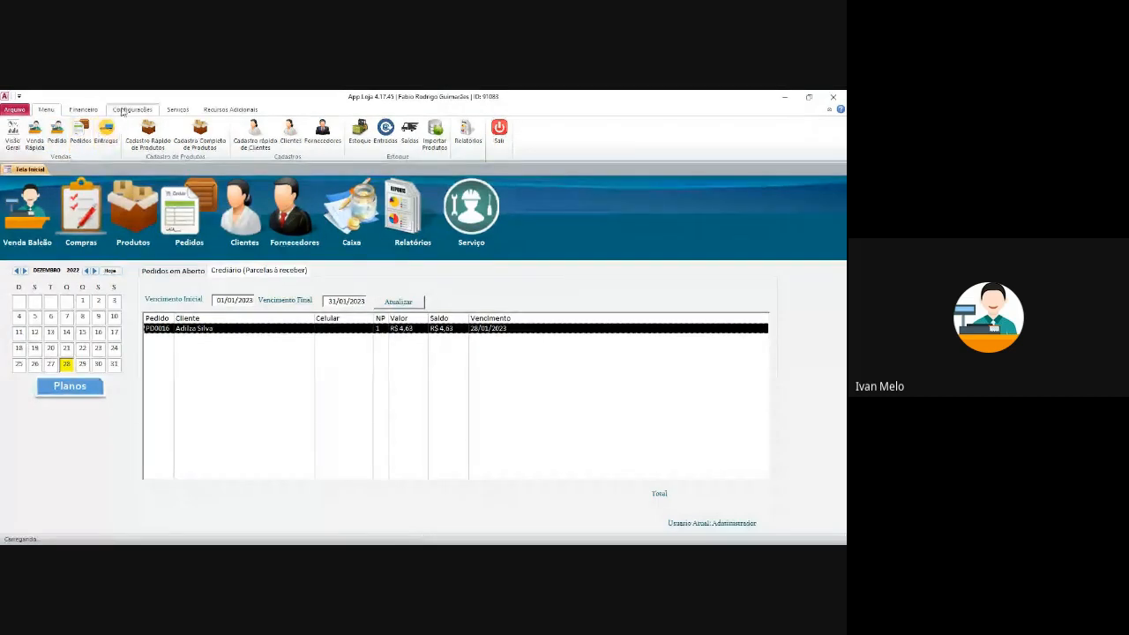
- Under Configurações, check the list of backups already saved in the cloud, then close it
click(124, 111)
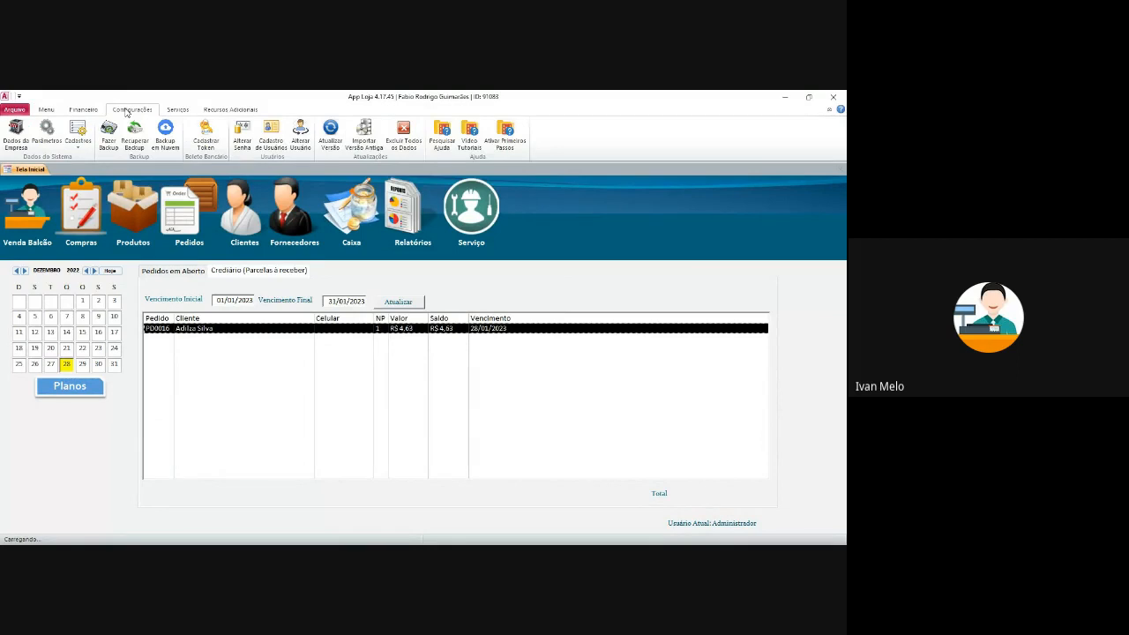
click(166, 141)
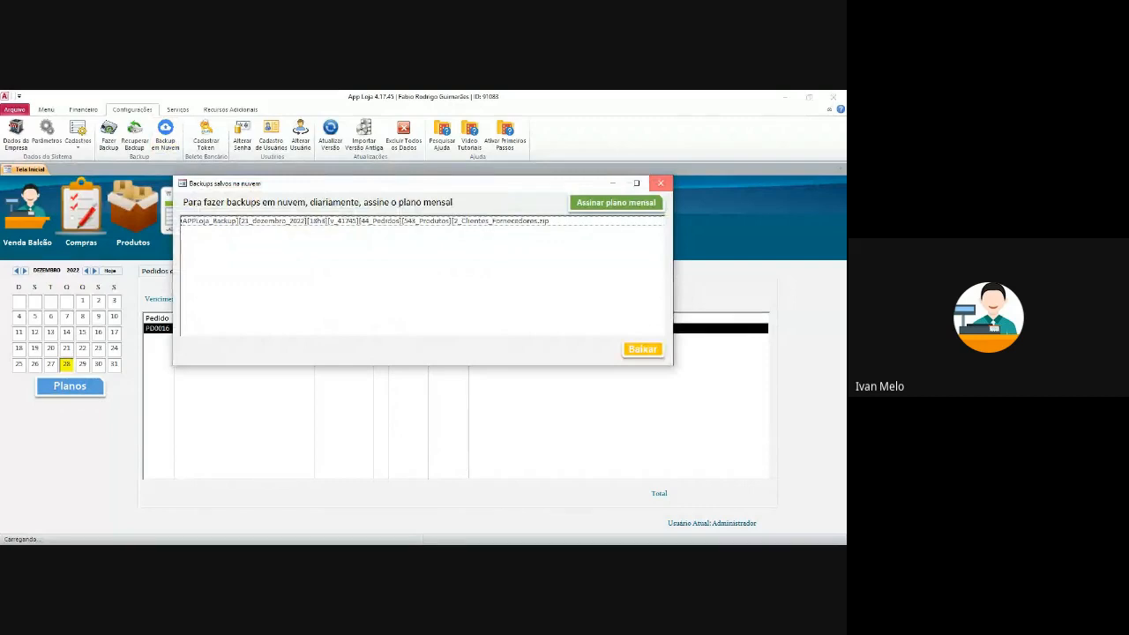
click(661, 182)
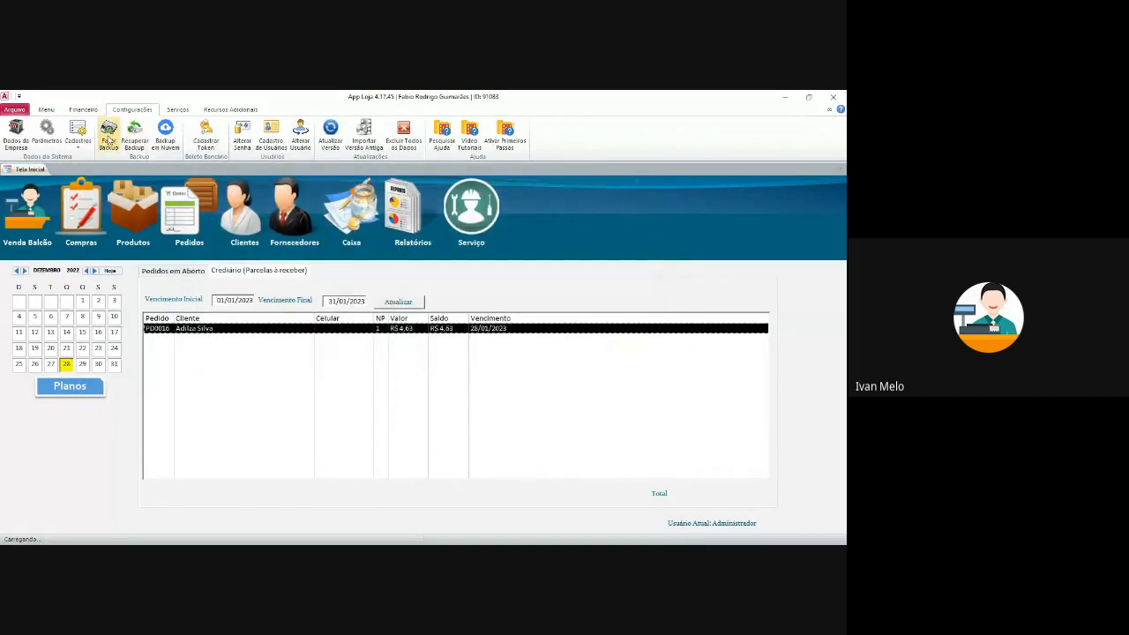
- Run Fazer Backup, saving the zip in the APPLoja Backup folder and answering the cloud prompt
click(109, 141)
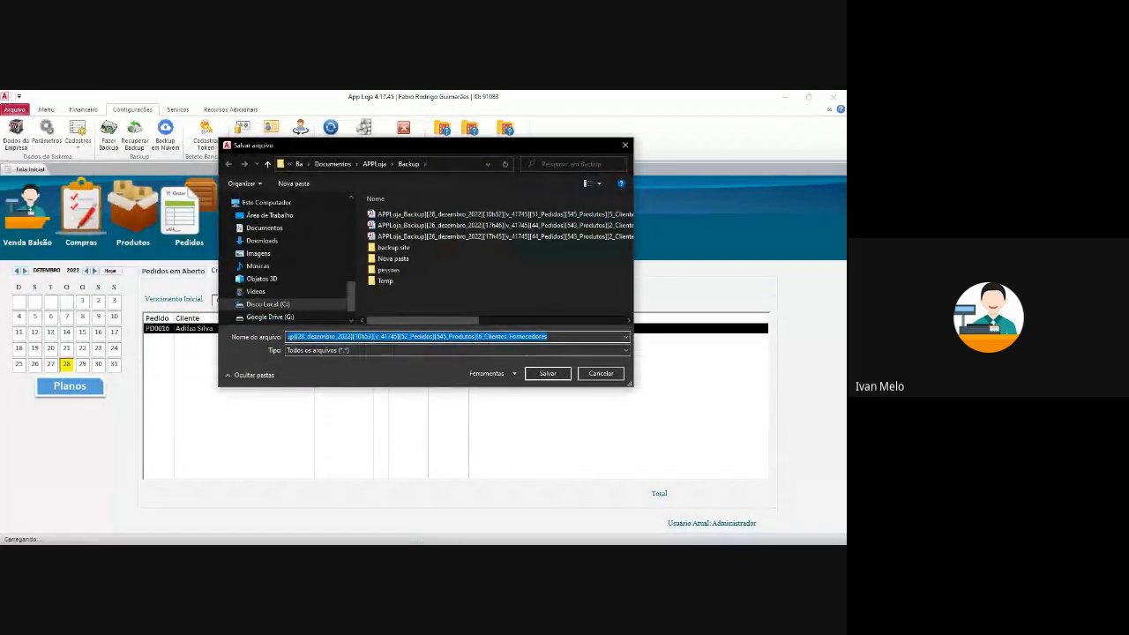
click(548, 375)
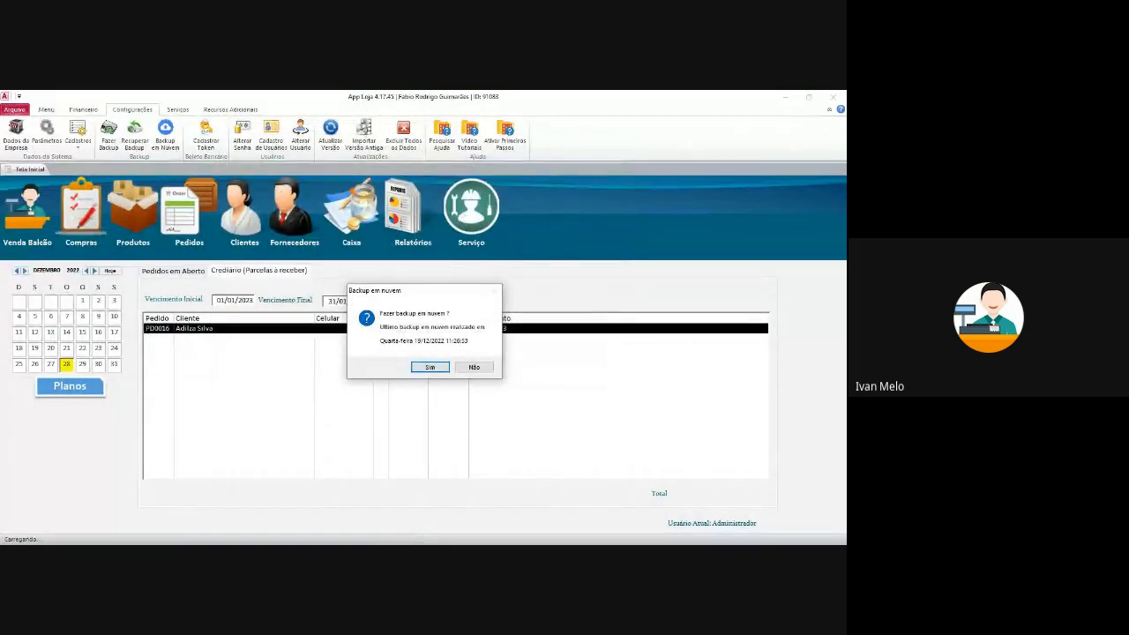
click(430, 367)
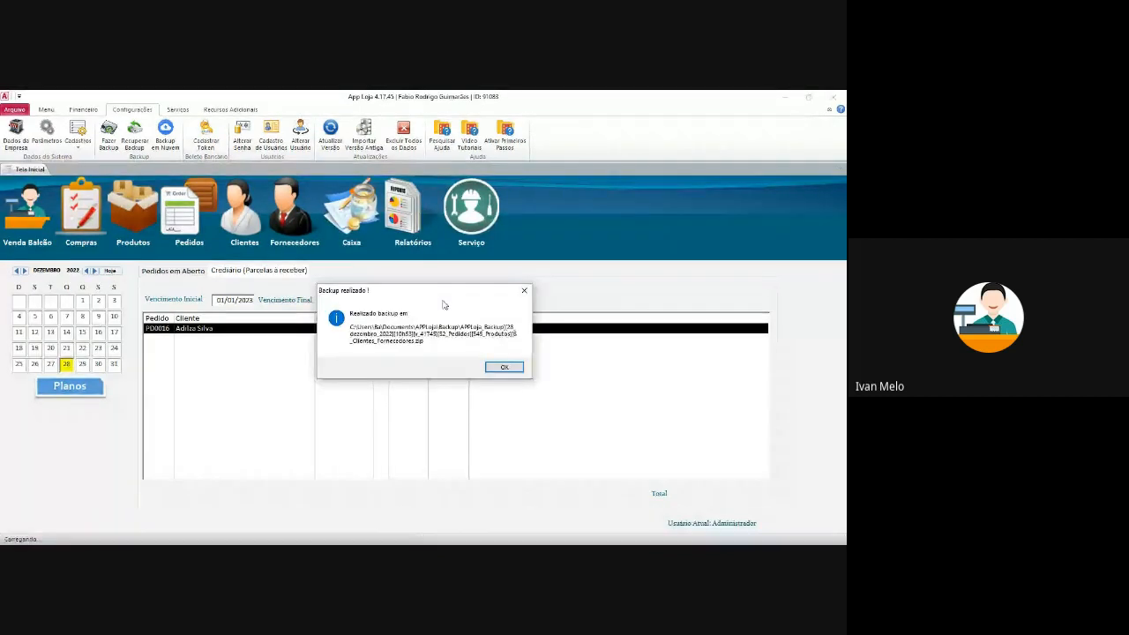
click(499, 369)
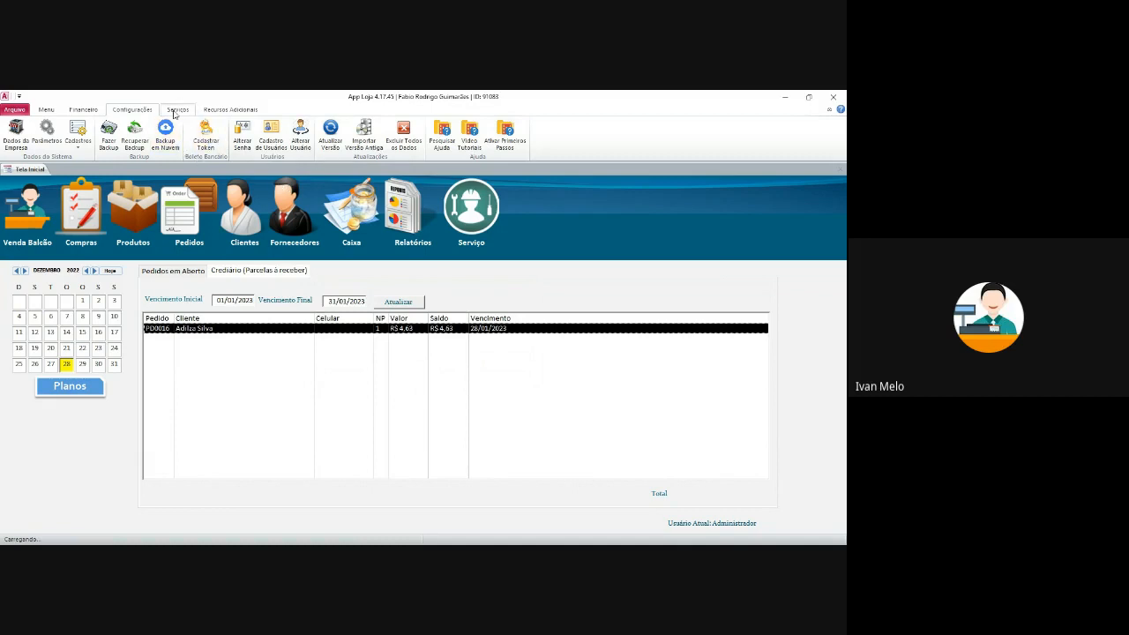
click(230, 110)
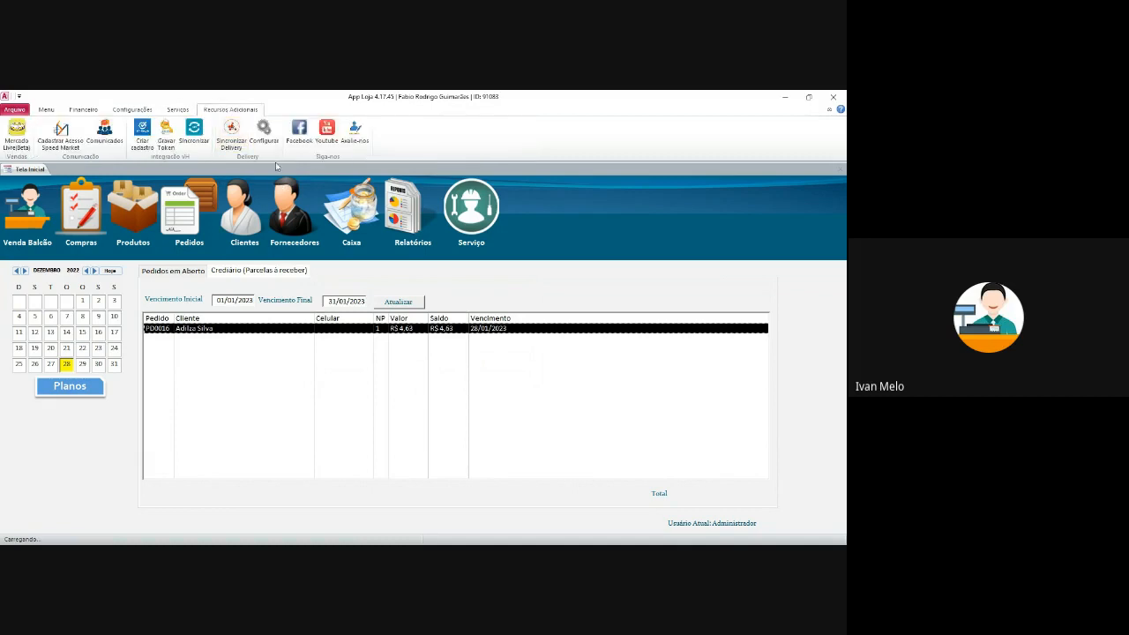
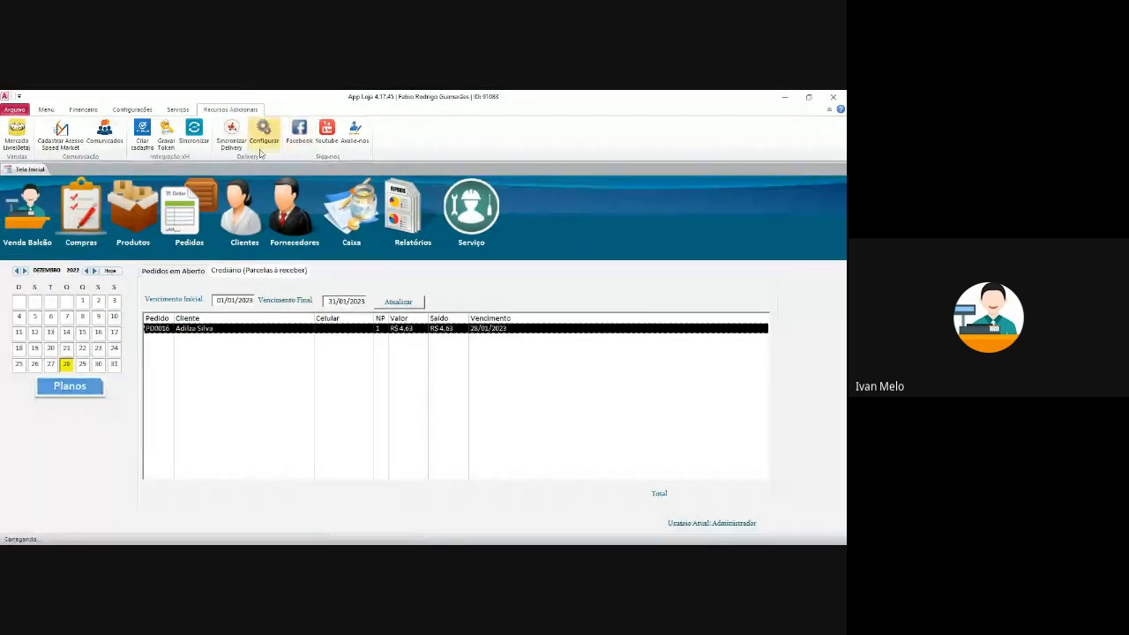
- Check the Lista de Entregas deliveries list from the main menu, then close it
click(46, 110)
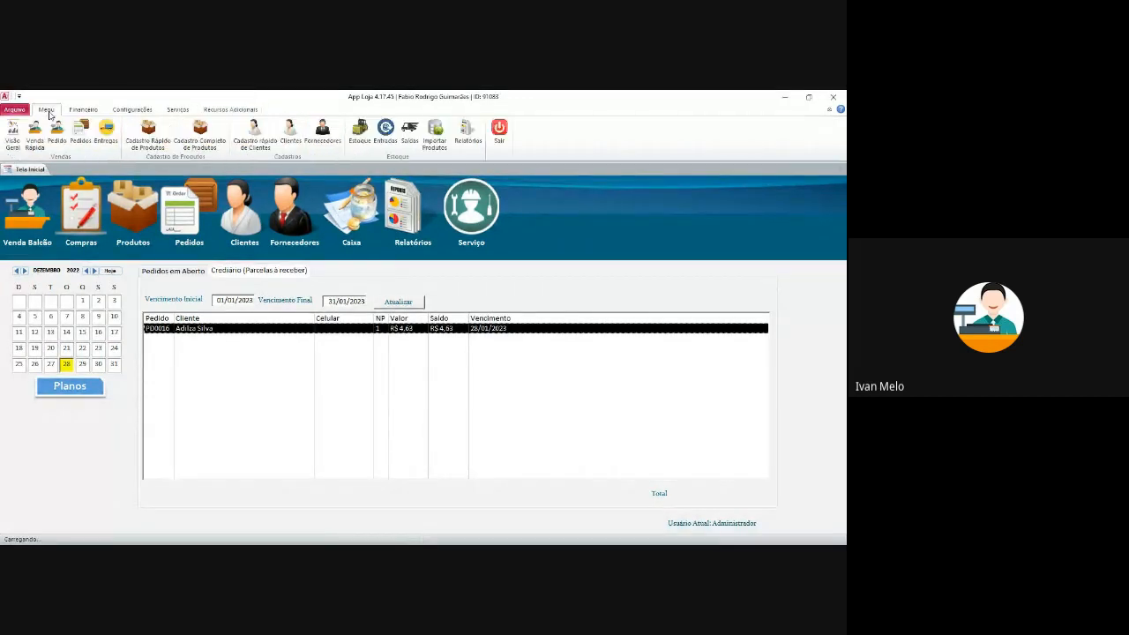
click(108, 138)
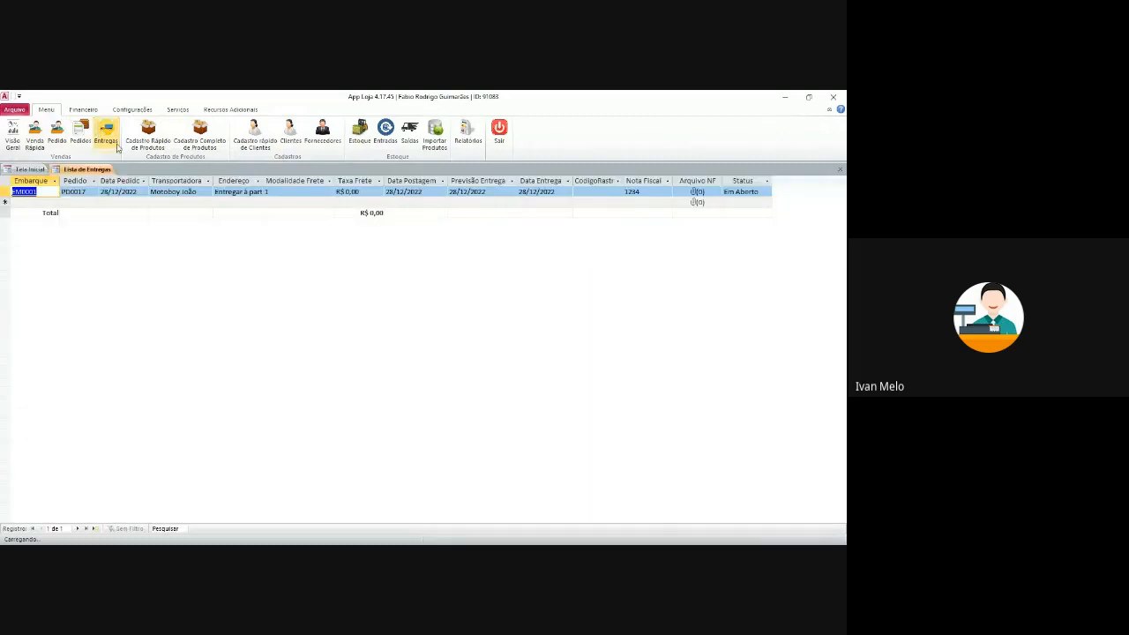
click(840, 168)
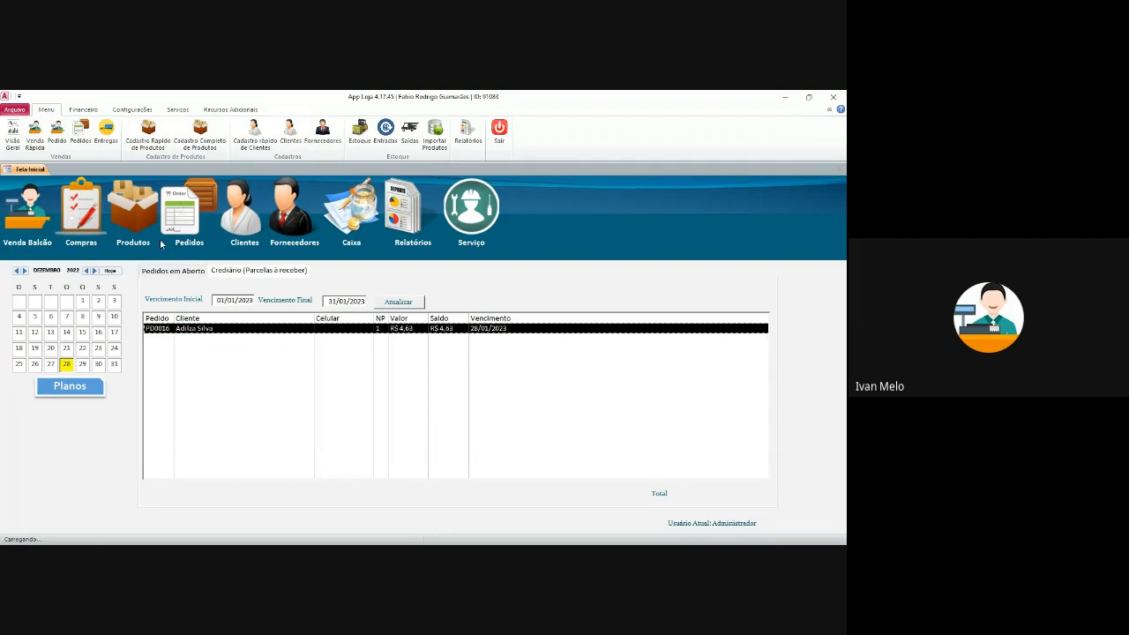
- Browse the Financeiro, Serviços and Recursos Adicionais ribbon options, ending on Configurações
click(83, 110)
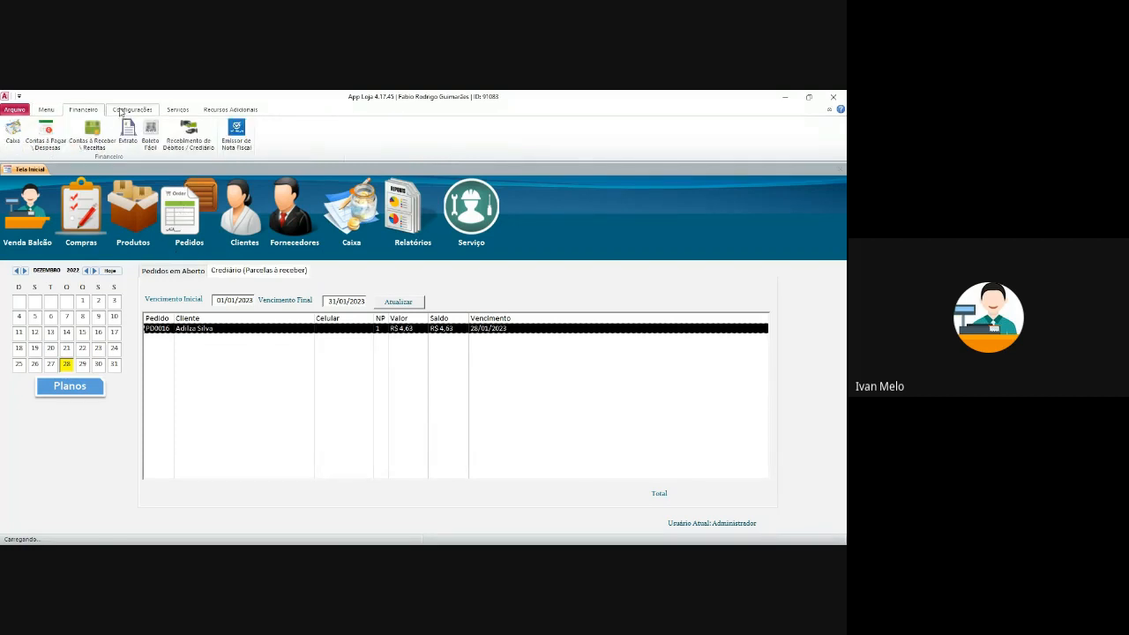
click(121, 110)
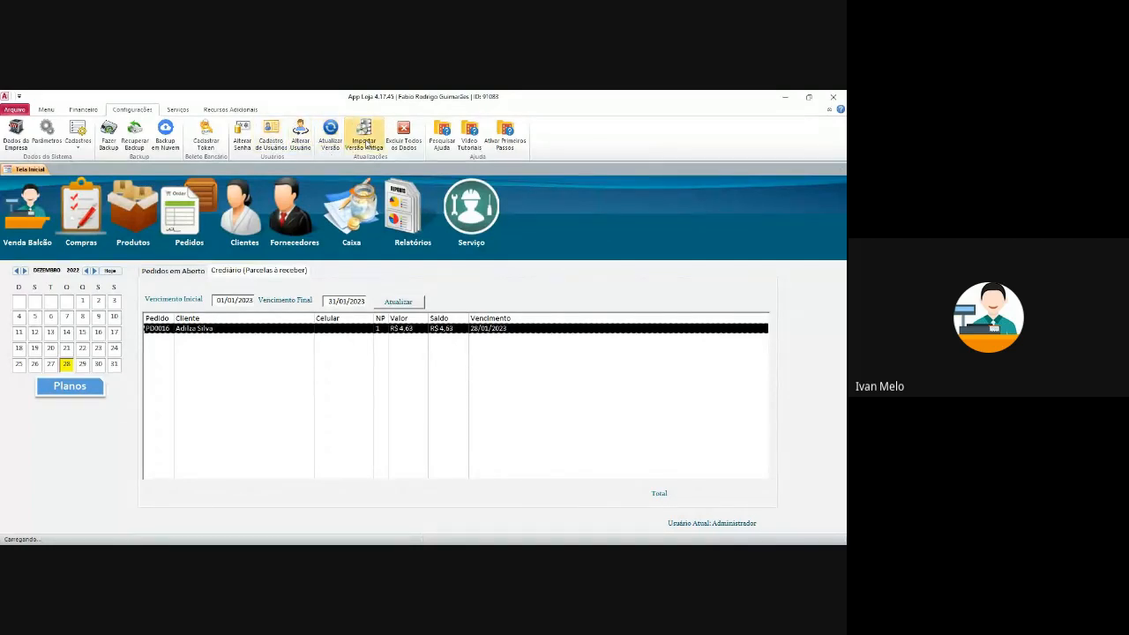
click(177, 110)
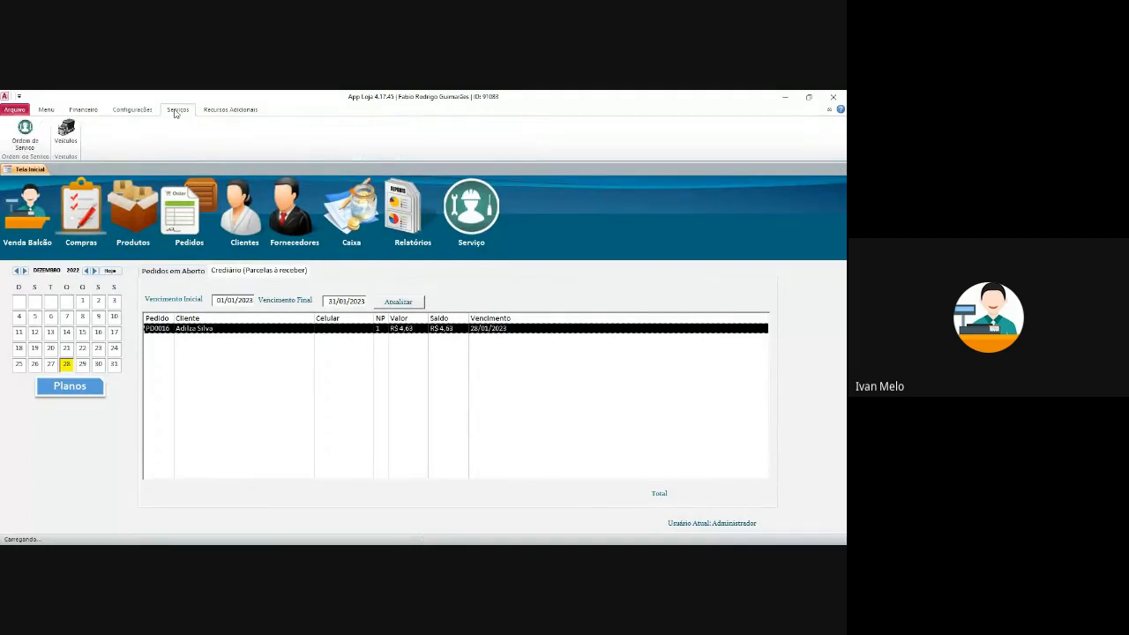
click(228, 113)
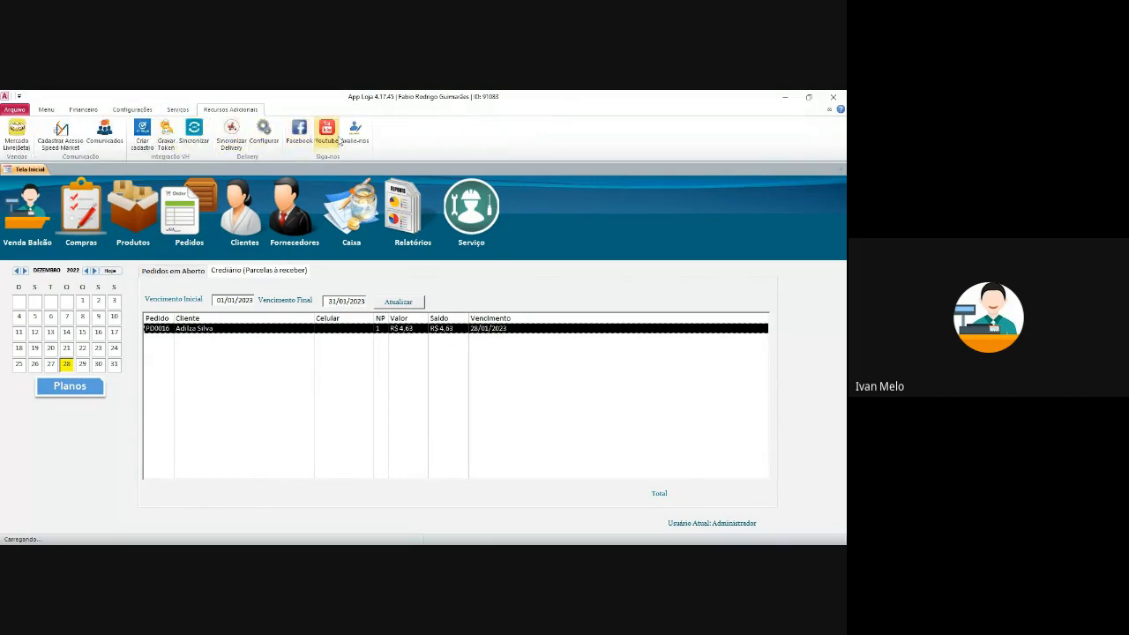
click(178, 110)
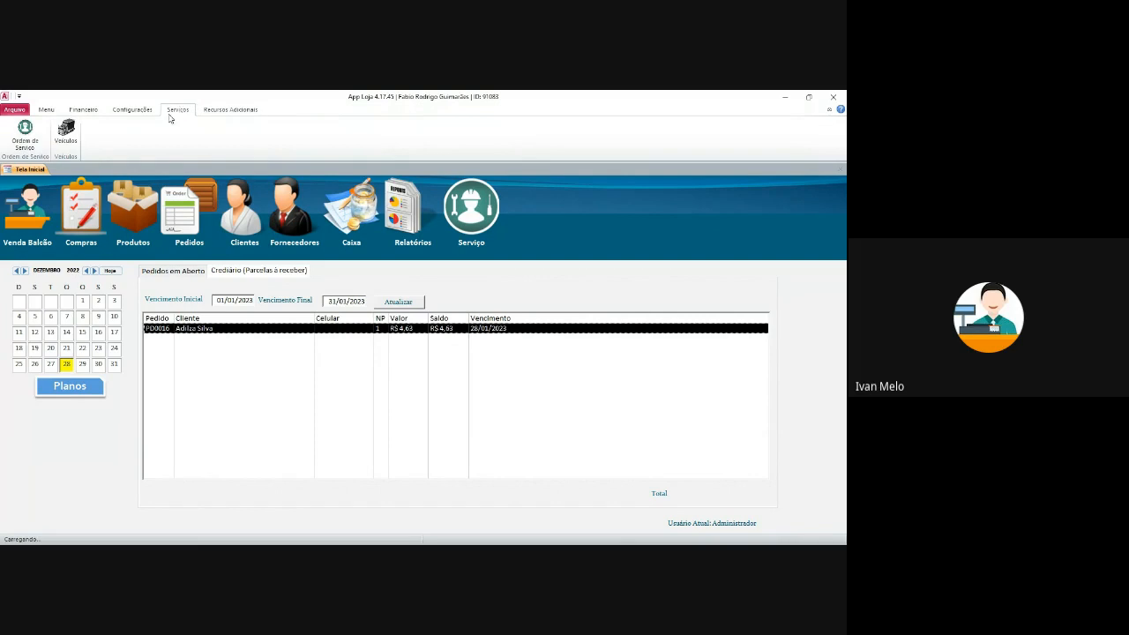
click(149, 113)
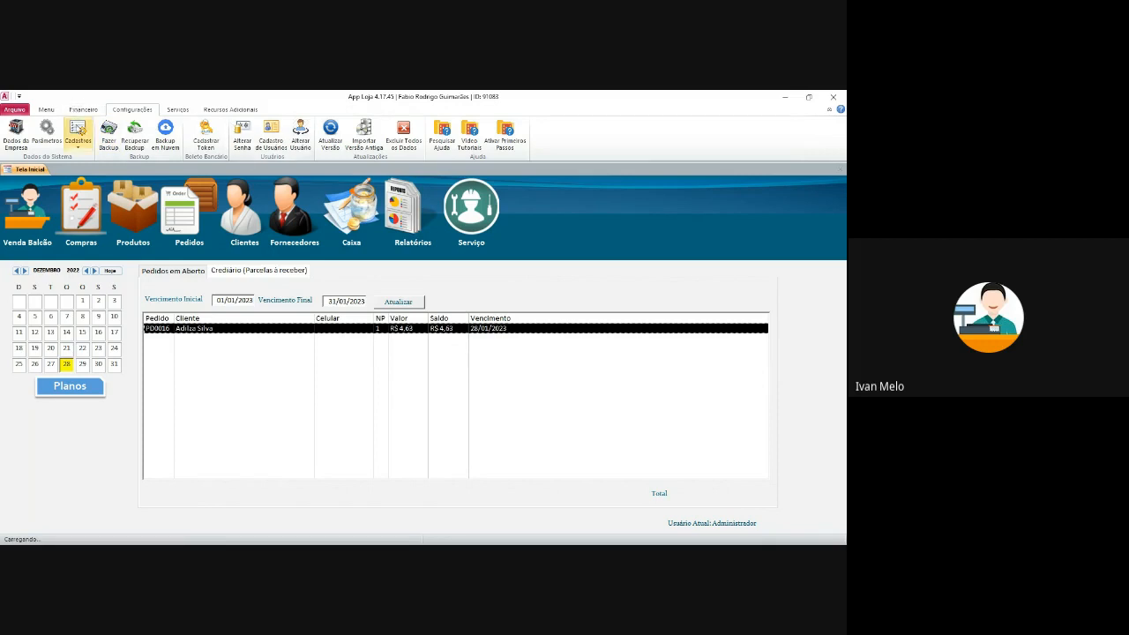
- Open the Categorias, Subcategorias, Tamanhos, Cores and Operadoras Financeiras register lists
click(78, 134)
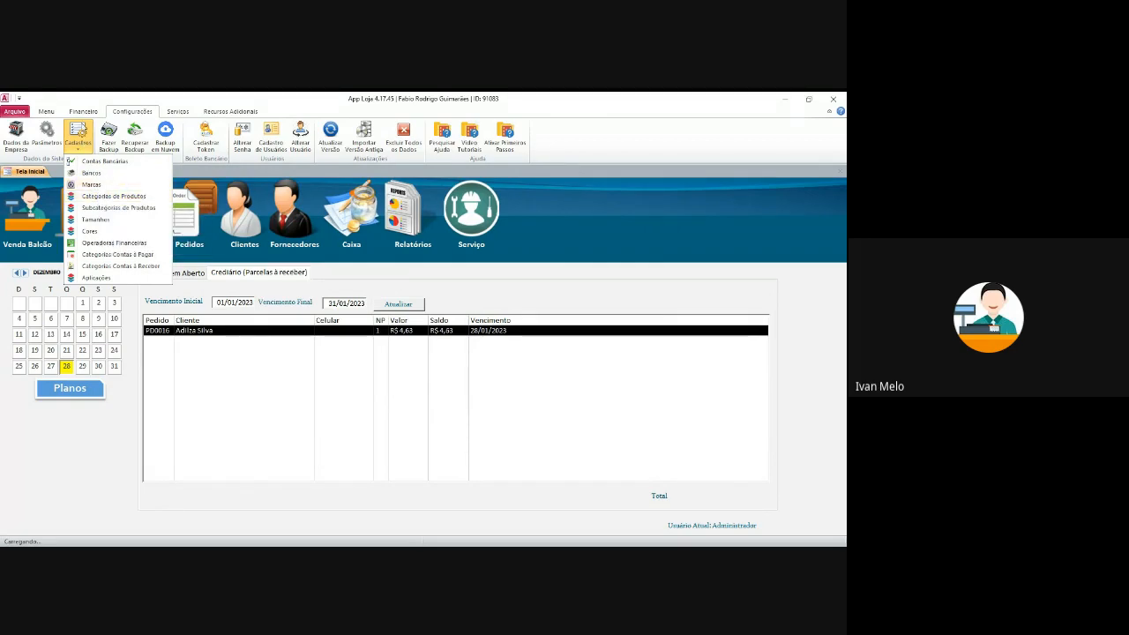
click(97, 196)
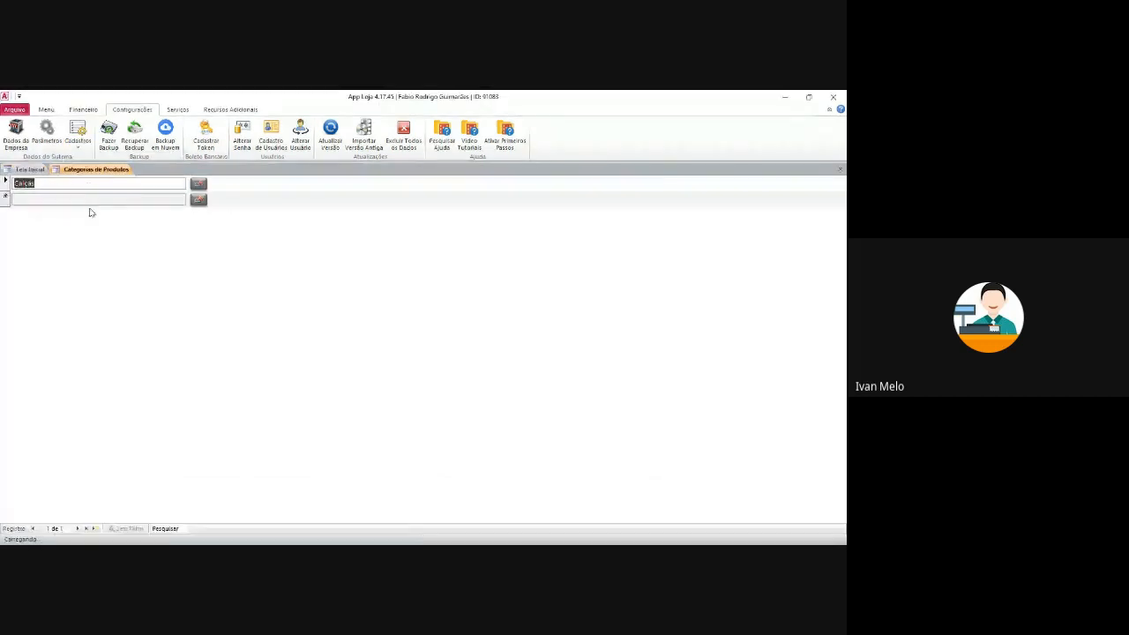
click(77, 134)
click(115, 206)
click(78, 134)
click(95, 219)
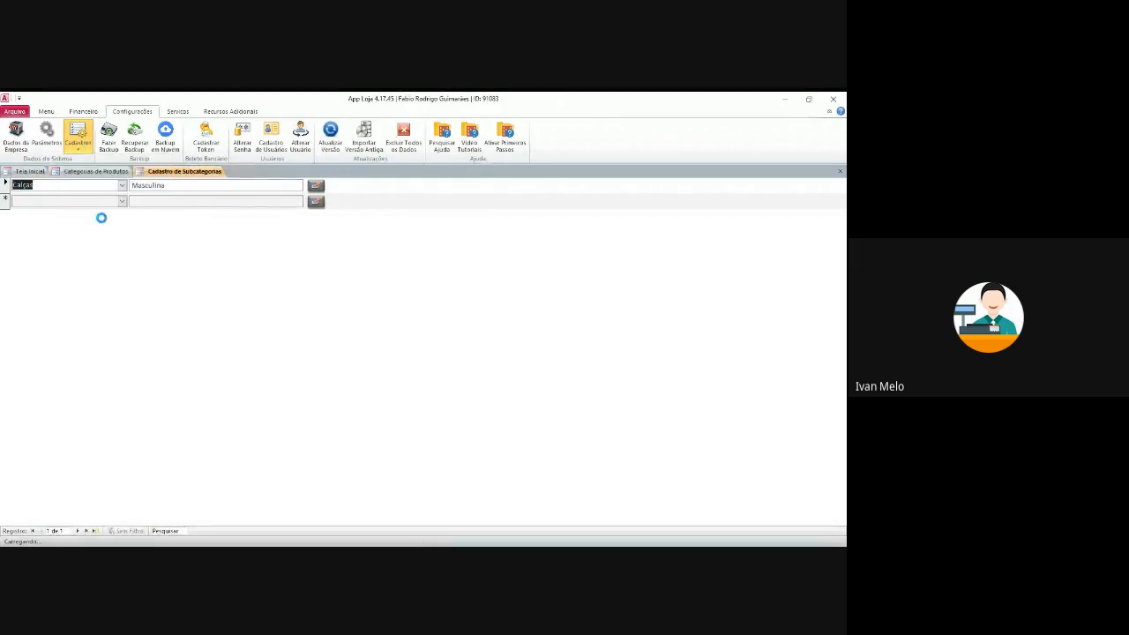
click(77, 134)
click(89, 230)
click(78, 134)
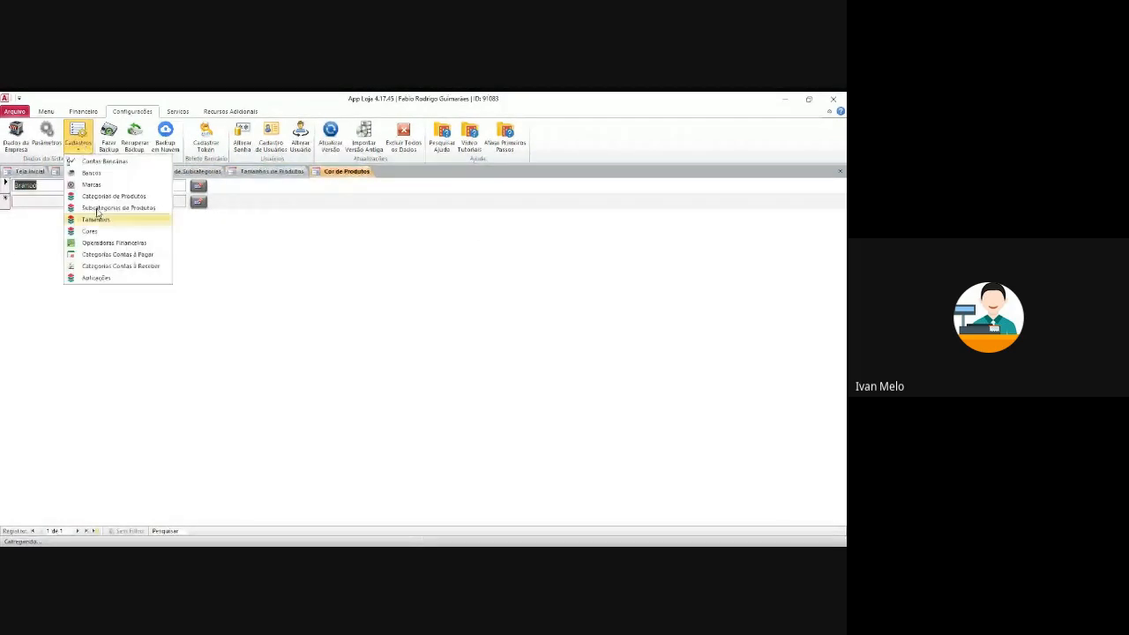
click(104, 242)
click(78, 134)
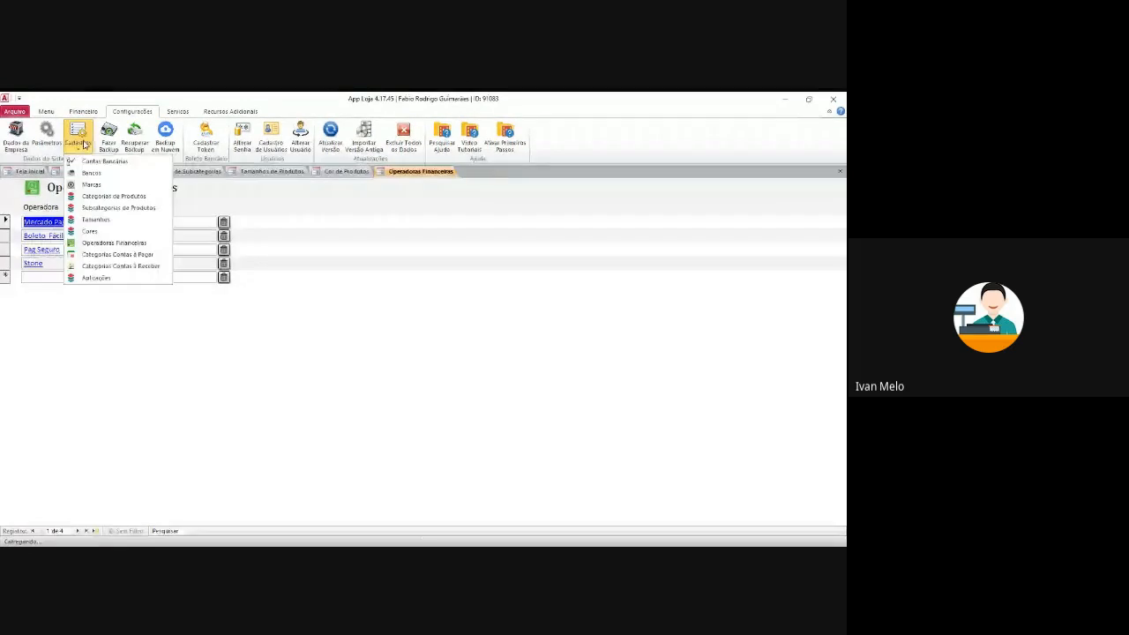
- View and close the payable and receivable account categories
click(114, 254)
click(506, 181)
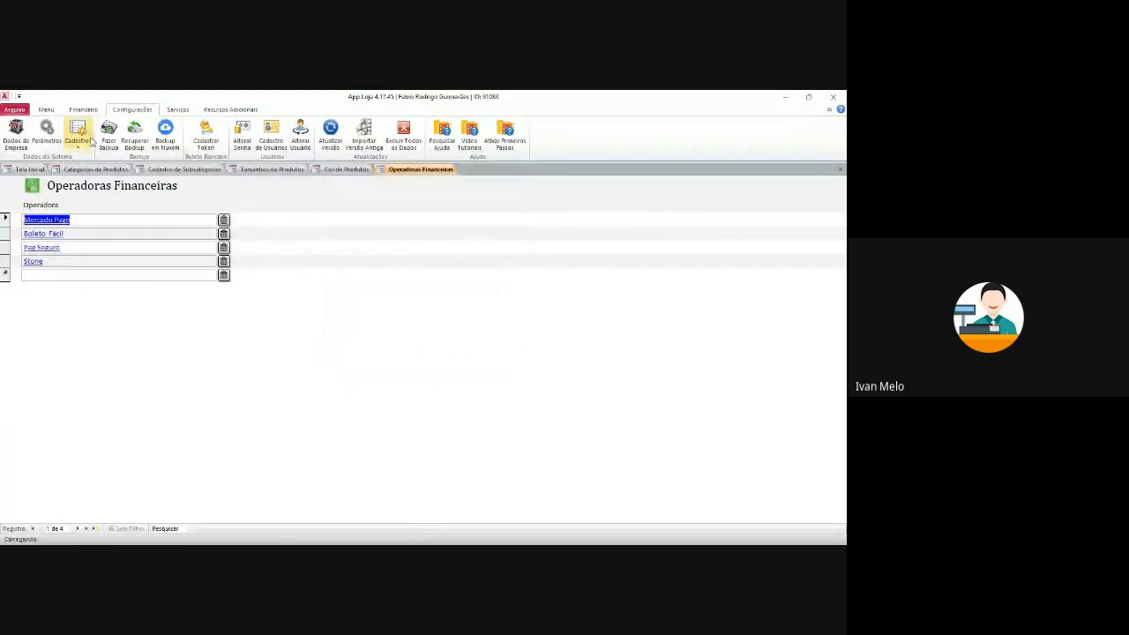
click(88, 139)
click(122, 267)
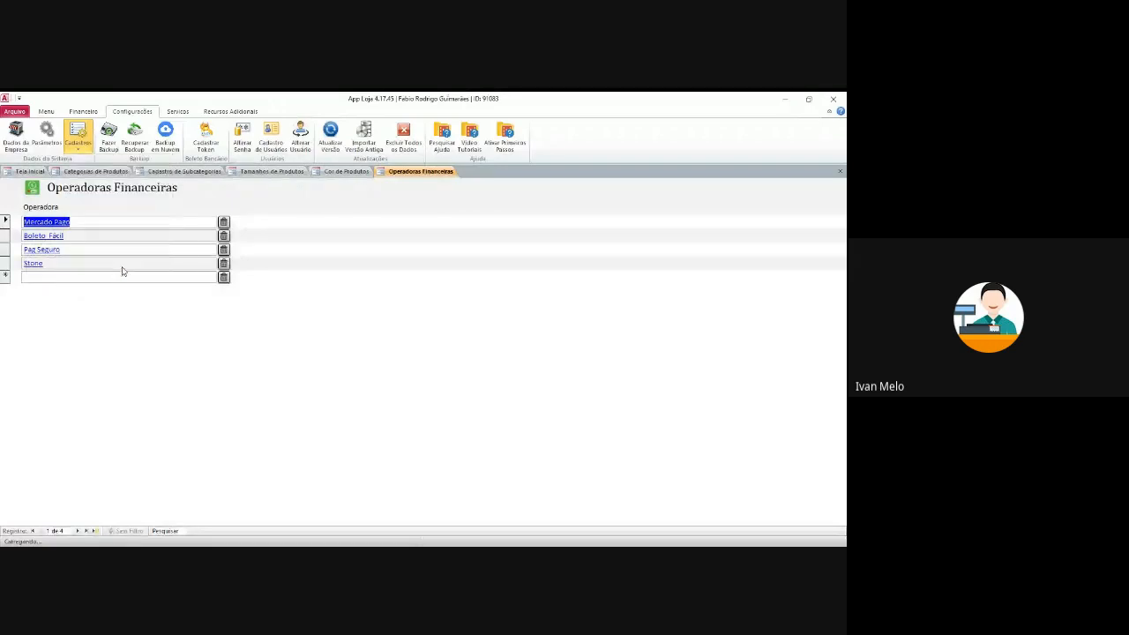
click(505, 182)
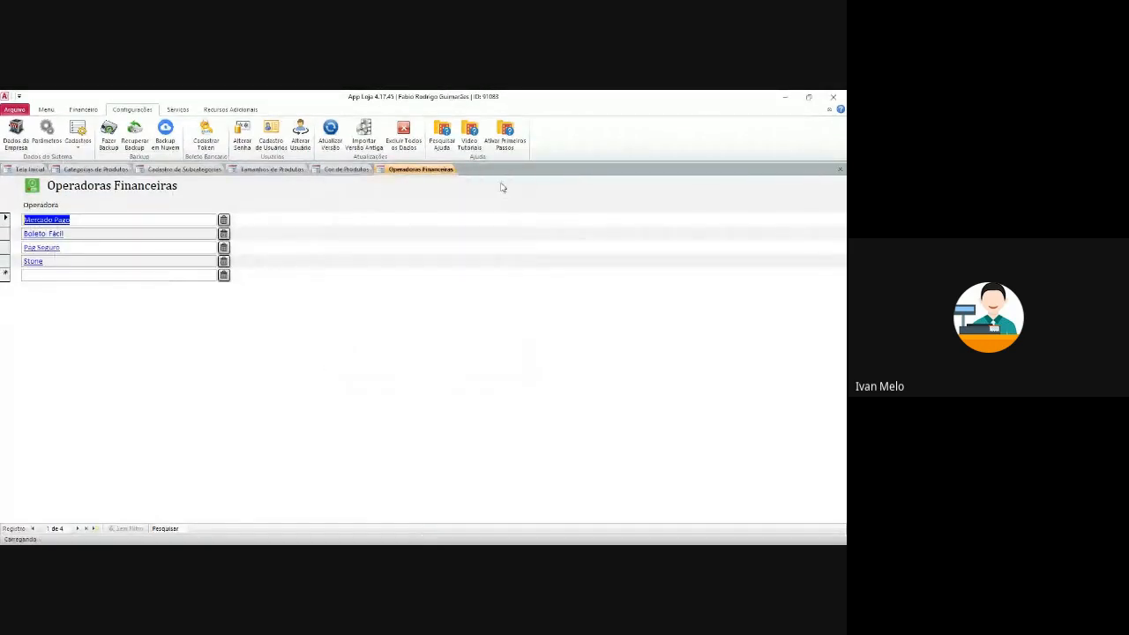
- Close the operators, colours, sizes, subcategories and categories lists
click(840, 170)
click(840, 170)
click(840, 171)
click(840, 170)
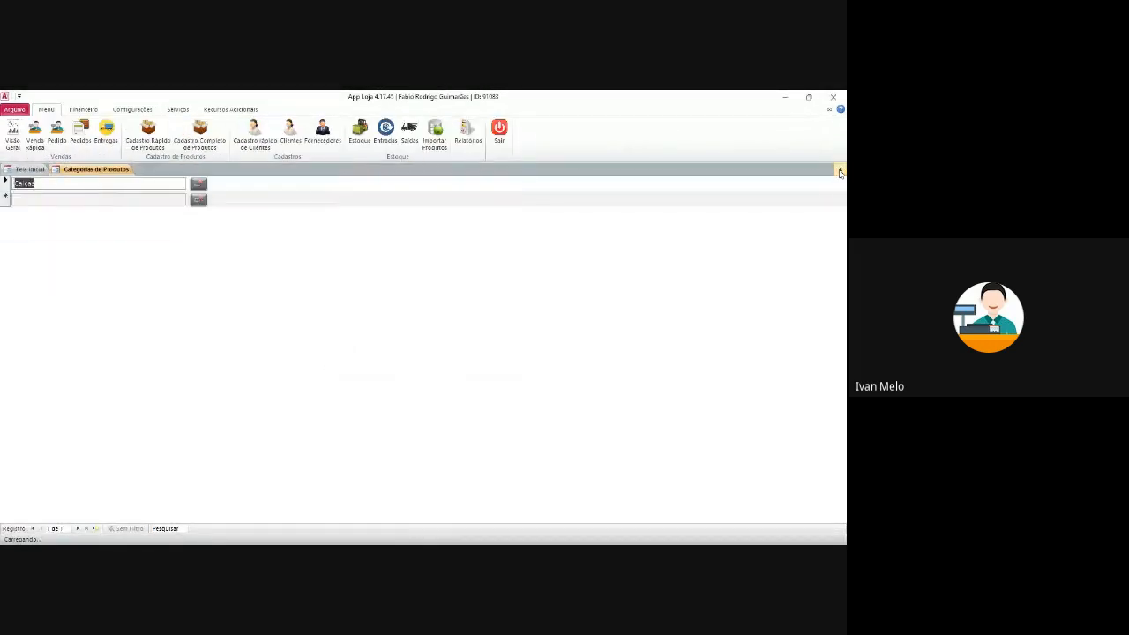
click(840, 171)
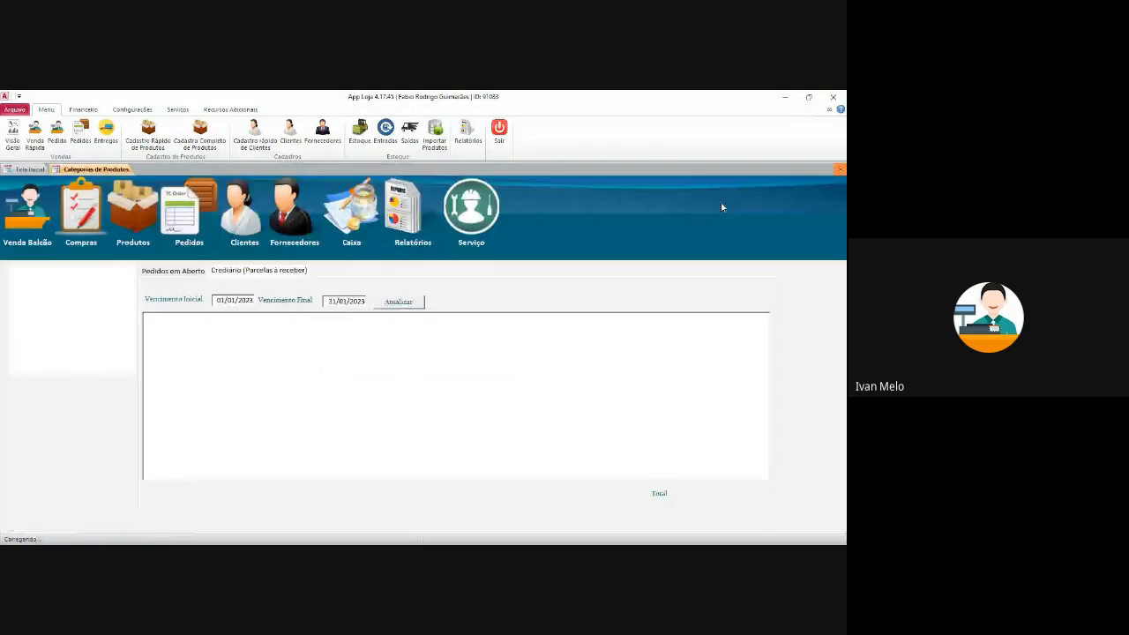
click(222, 135)
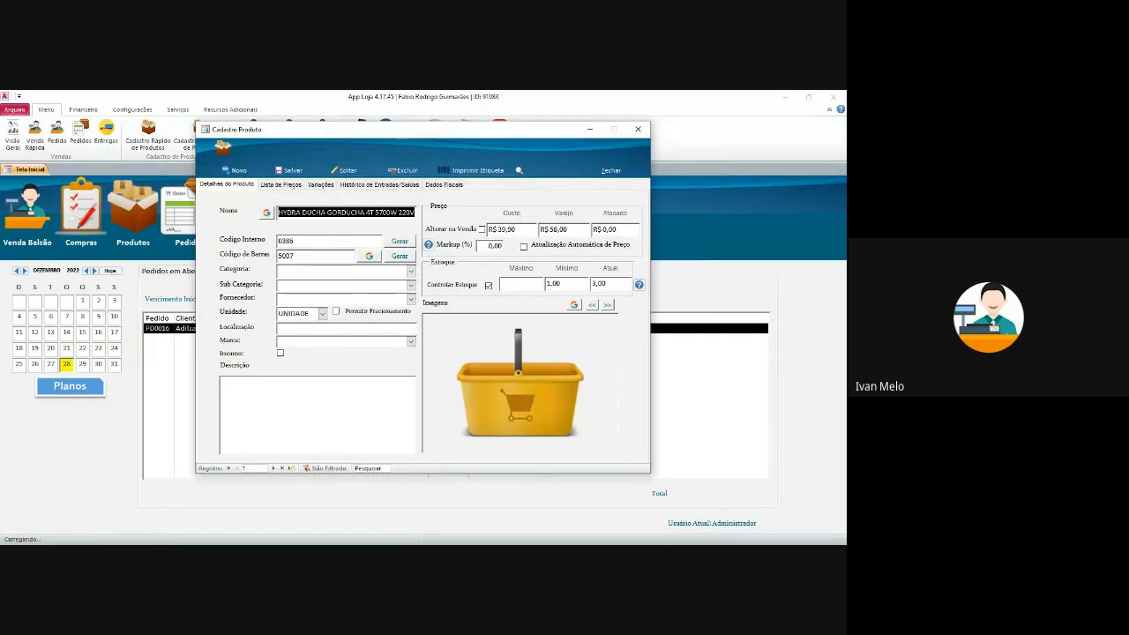
click(281, 186)
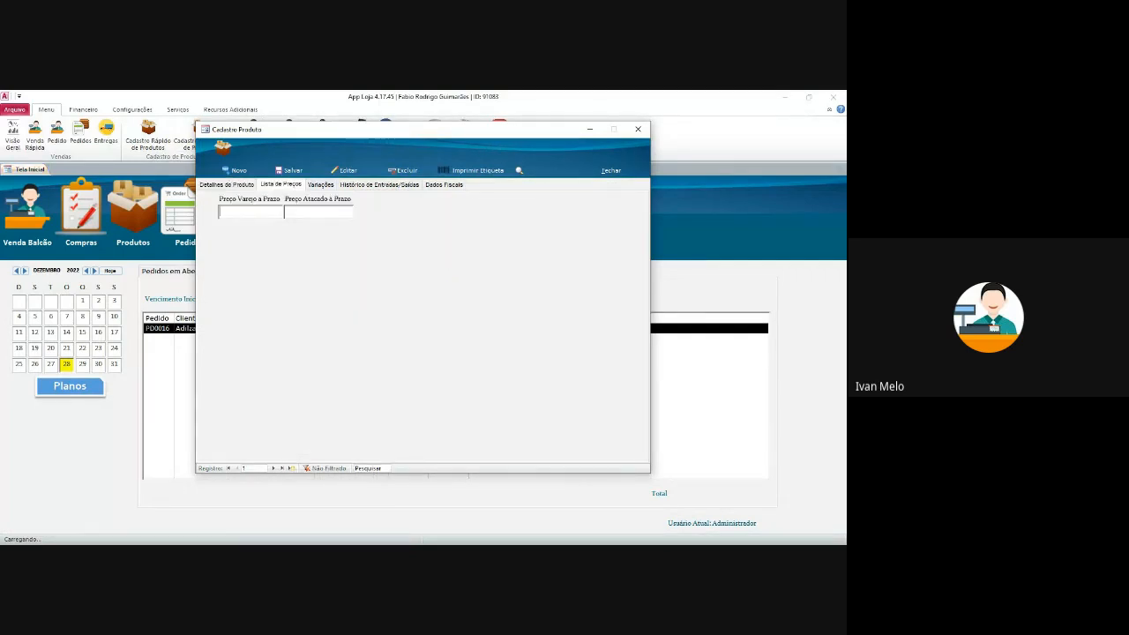
click(320, 185)
click(379, 184)
click(444, 184)
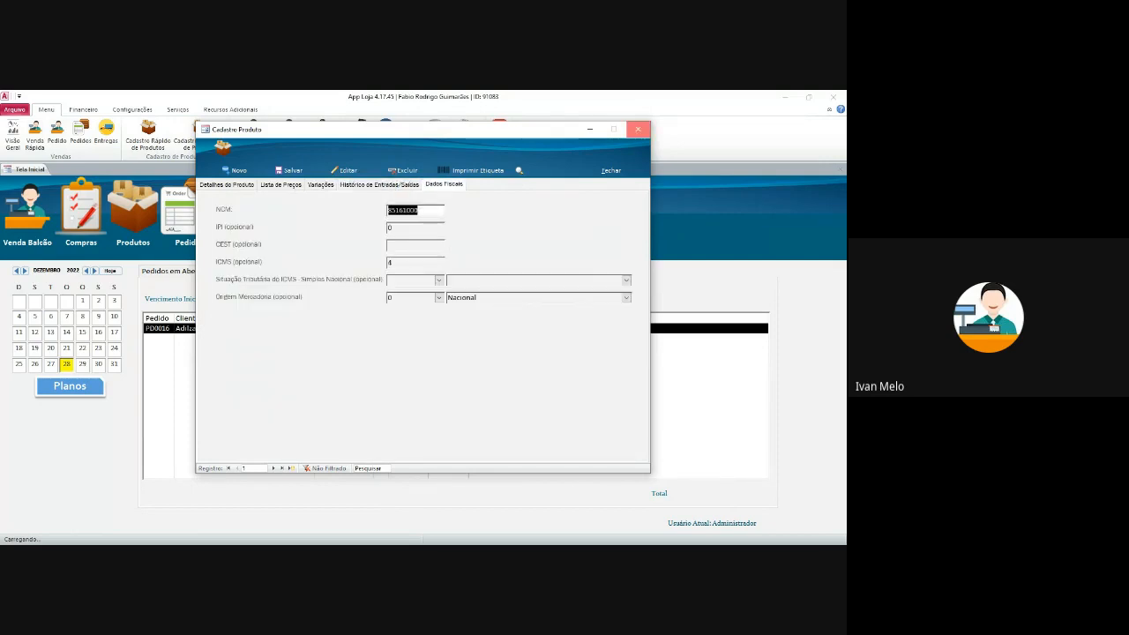
click(638, 129)
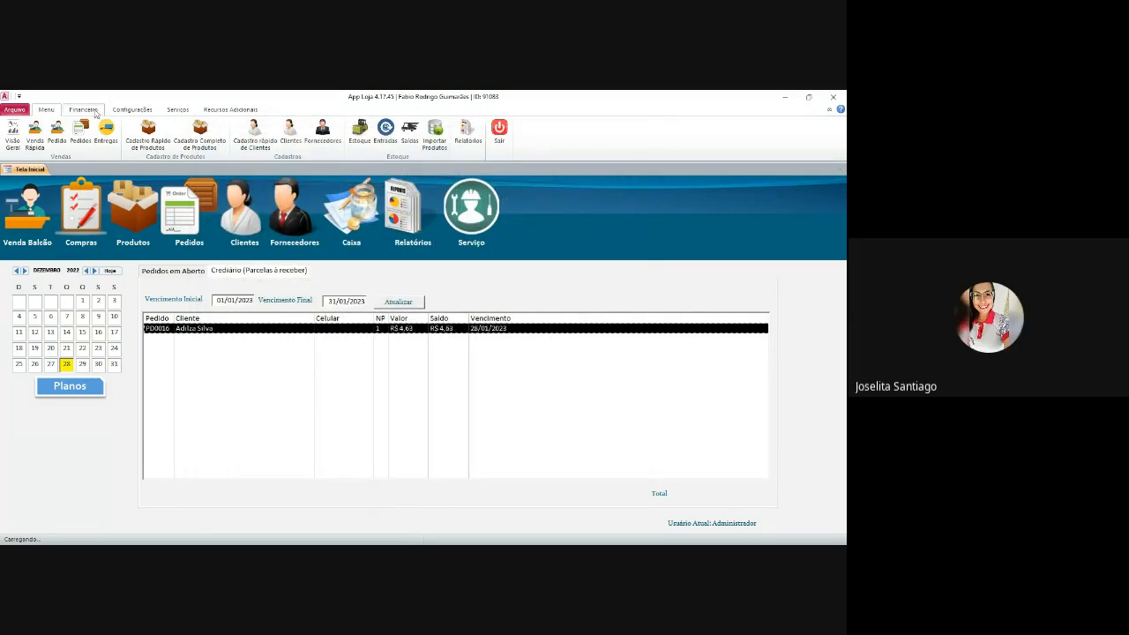
click(84, 110)
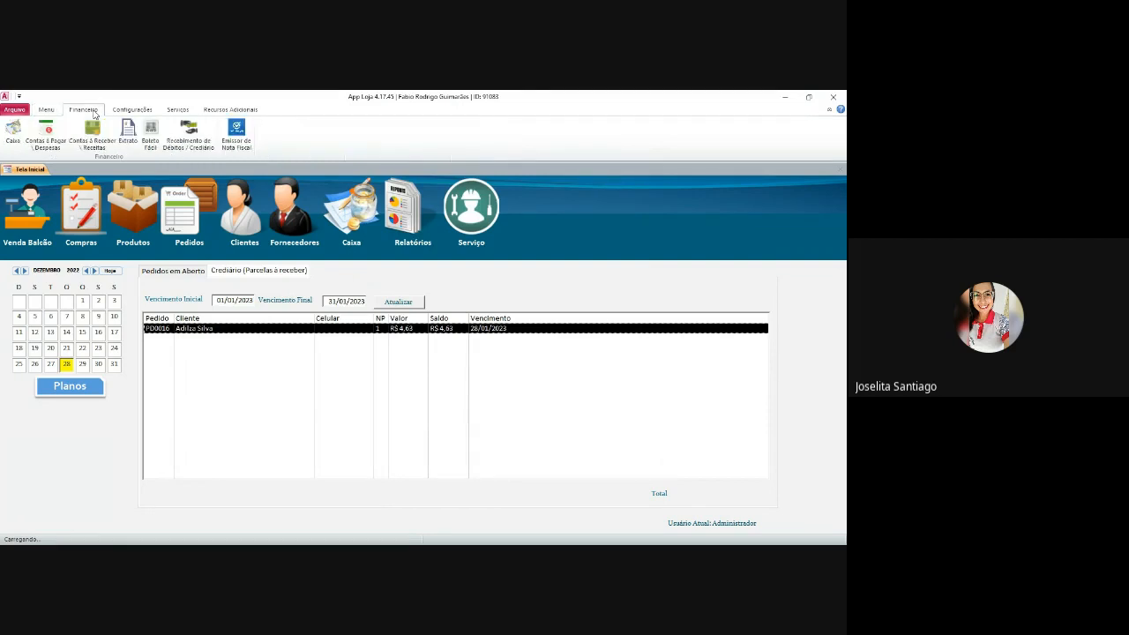
click(124, 111)
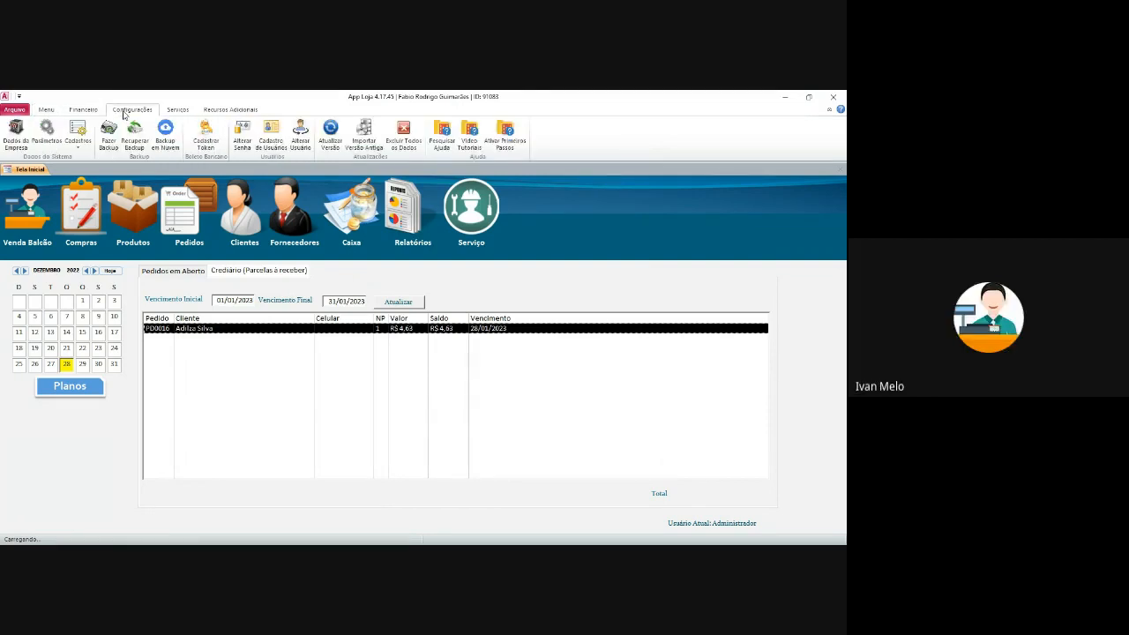
click(178, 111)
click(222, 110)
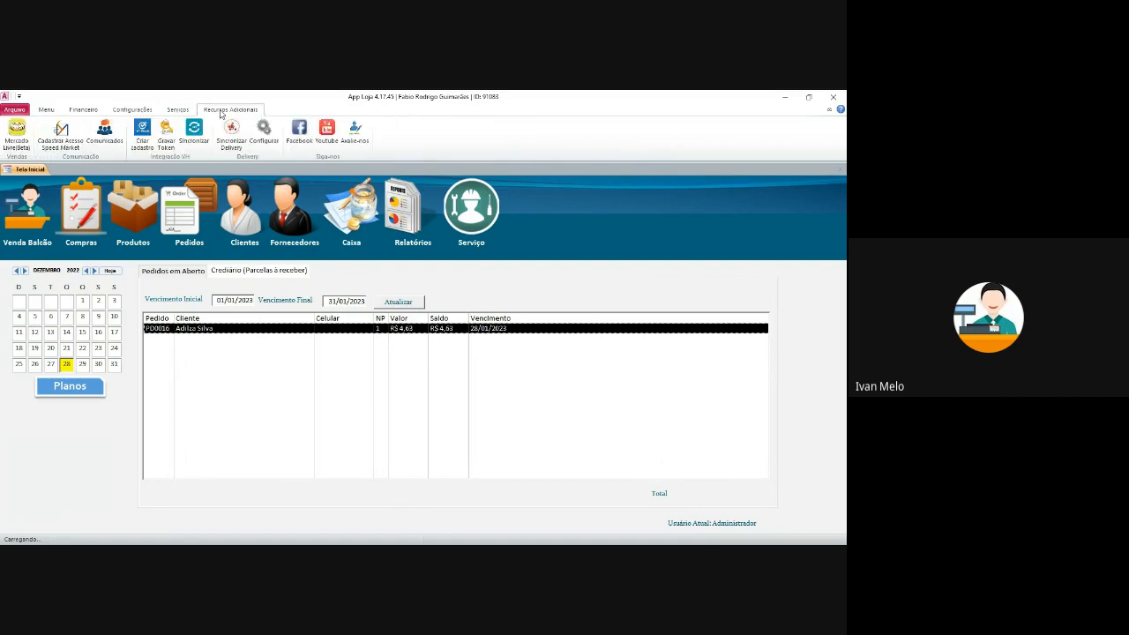
click(45, 110)
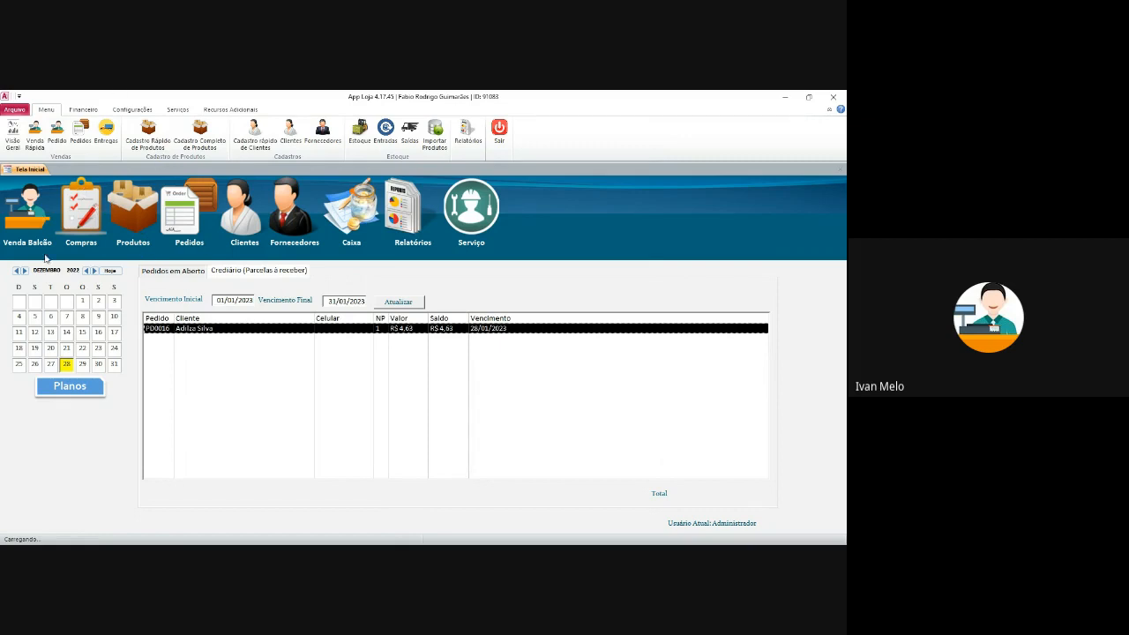
click(57, 132)
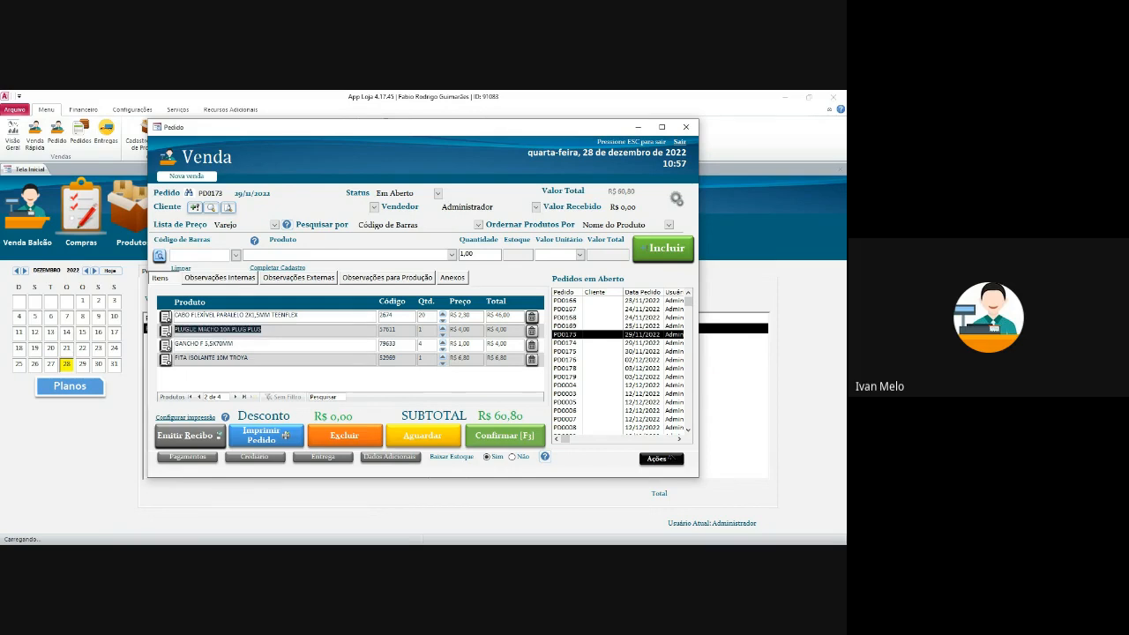
click(374, 207)
click(339, 218)
click(685, 127)
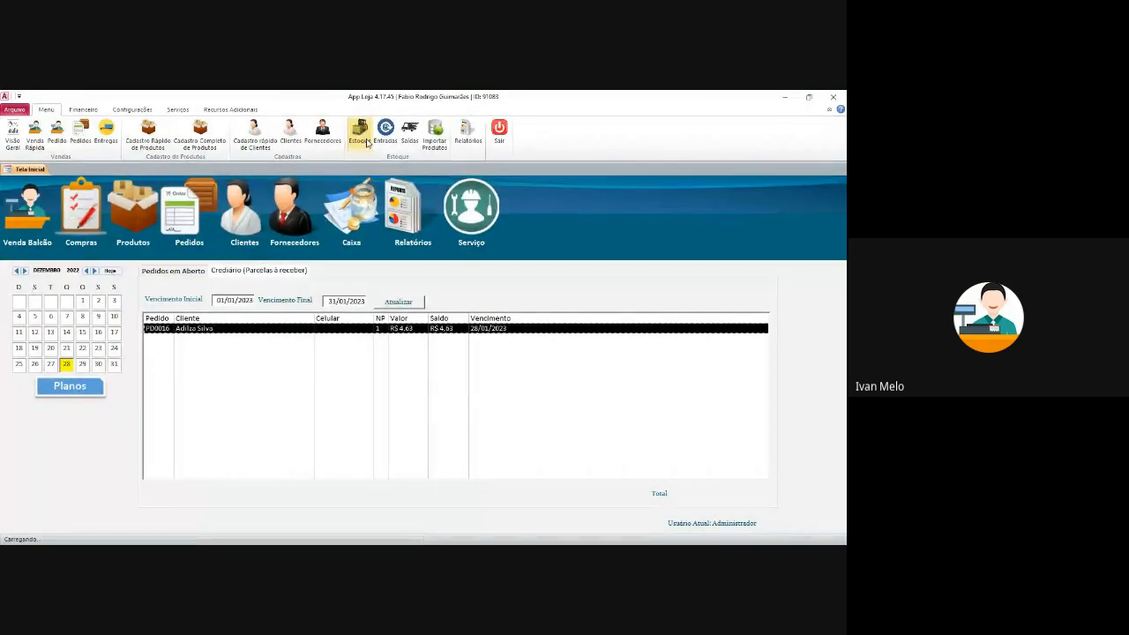
- Start a new stock entry with Motivo Compra and supplier APPLoja
click(385, 132)
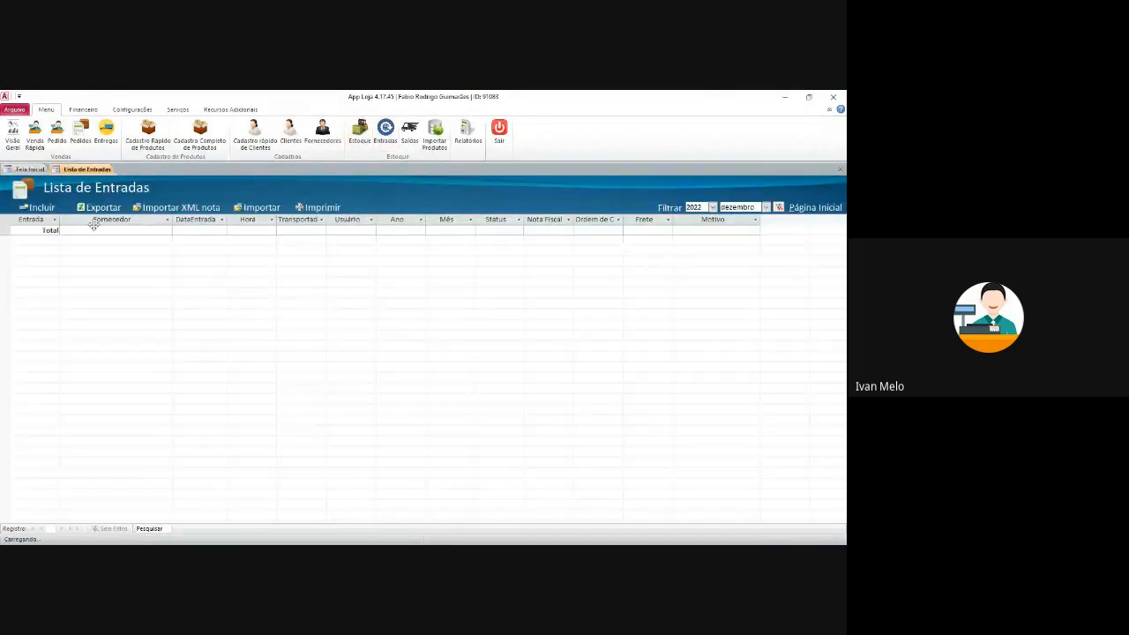
click(39, 209)
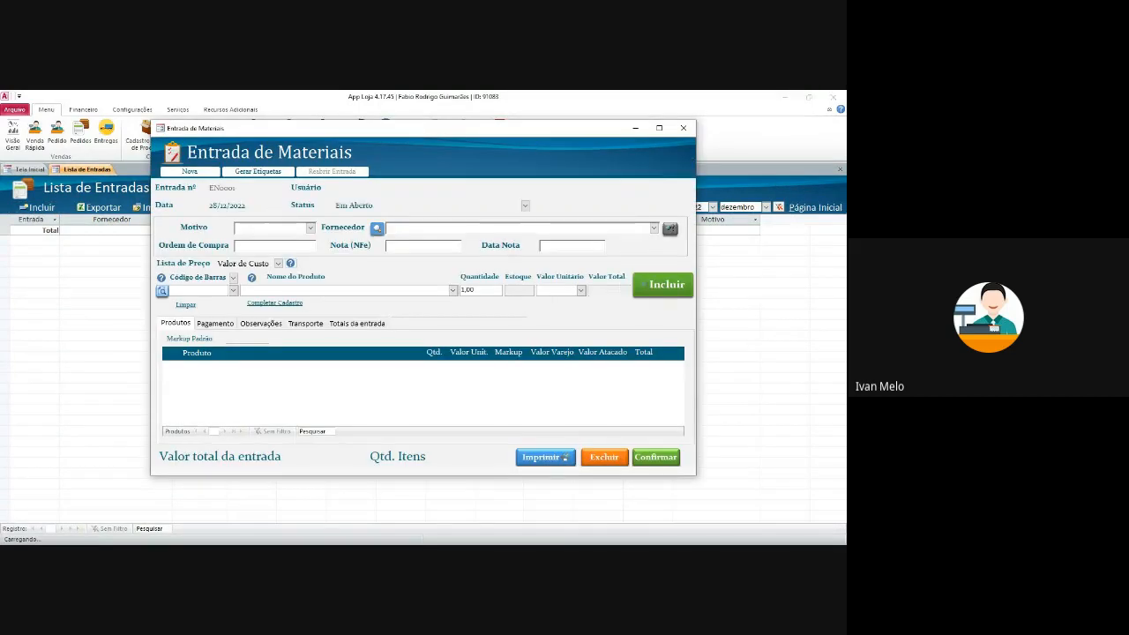
drag(305, 129, 283, 162)
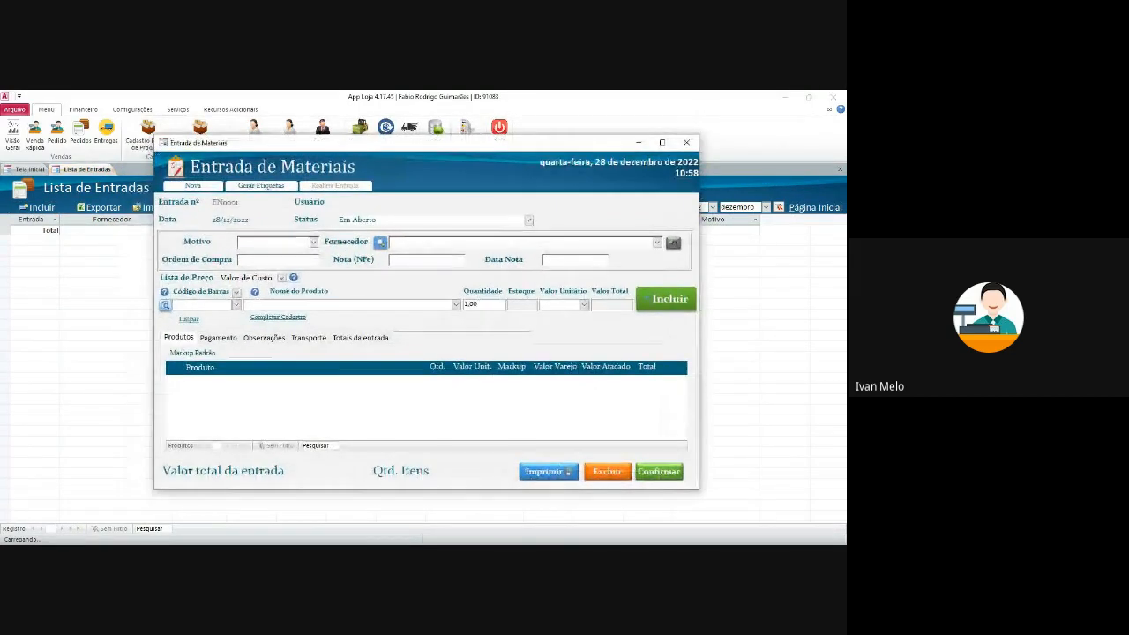
click(314, 243)
click(273, 264)
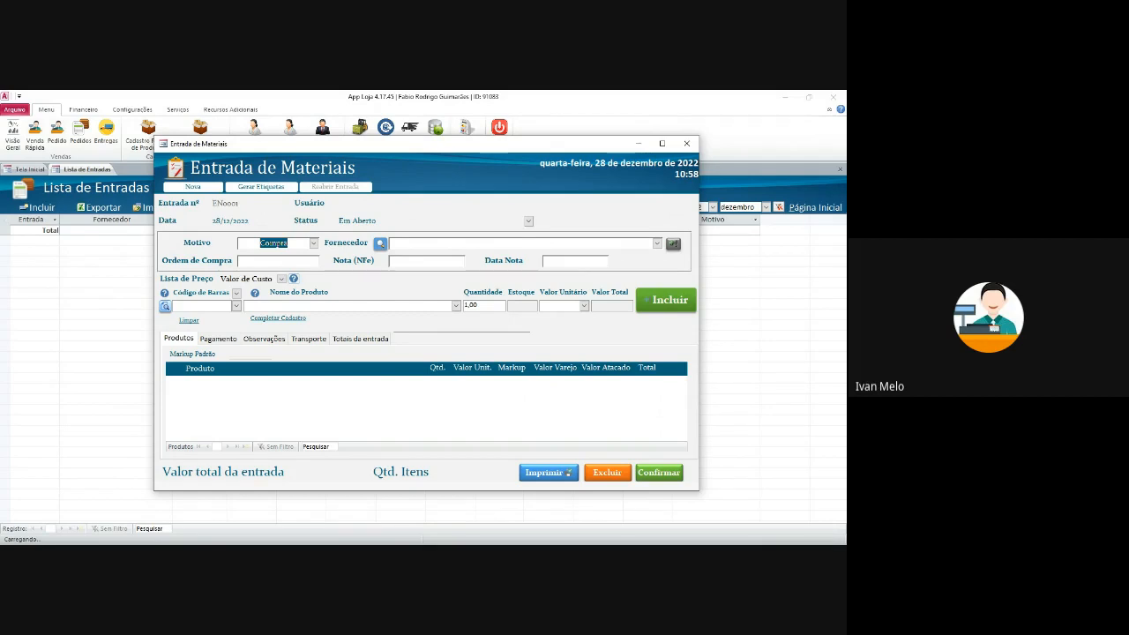
click(313, 243)
click(275, 266)
click(657, 244)
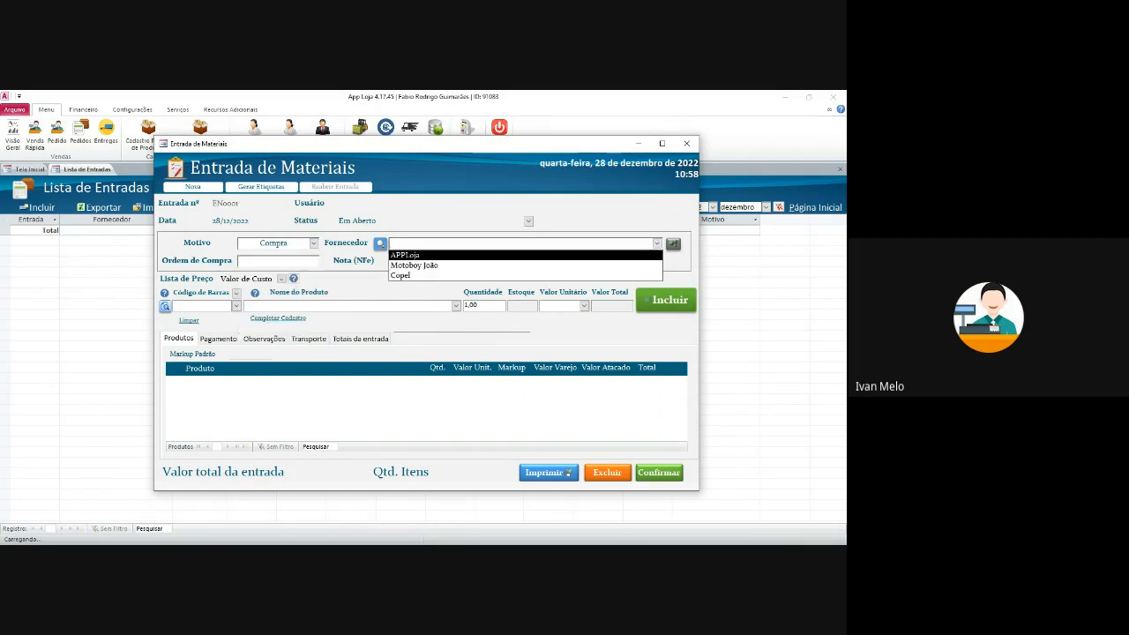
key(Up)
key(Up)
key(Return)
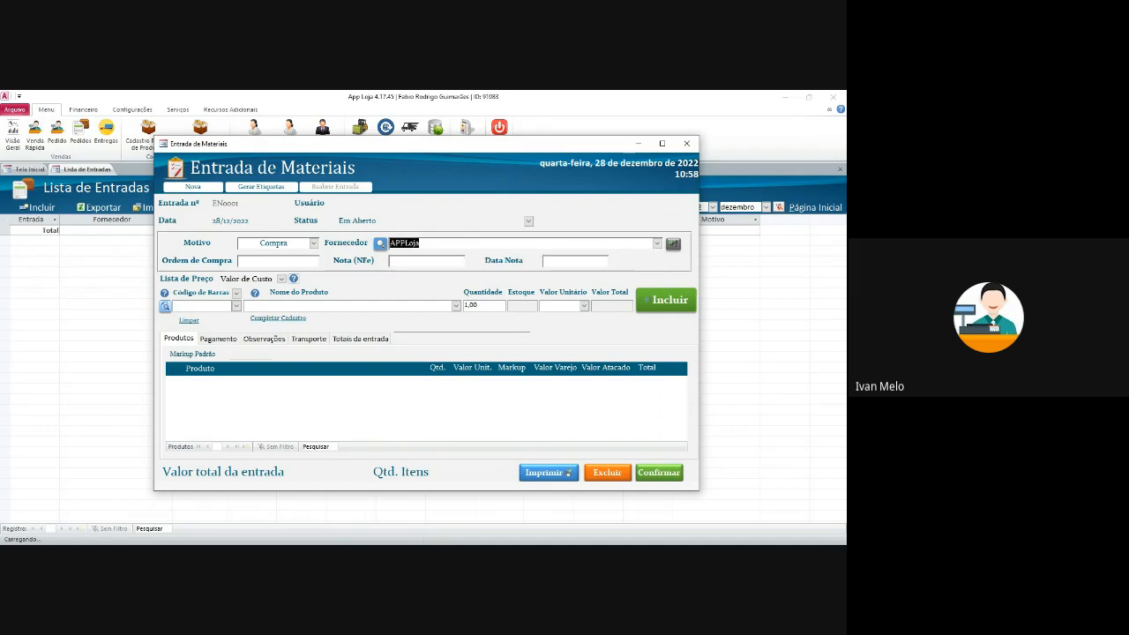
key(Tab)
- Add ABRAÇADEIRA METAL 16X27 MM UNID and ADAPTADOR BOB ESPONJA to the entry
click(236, 306)
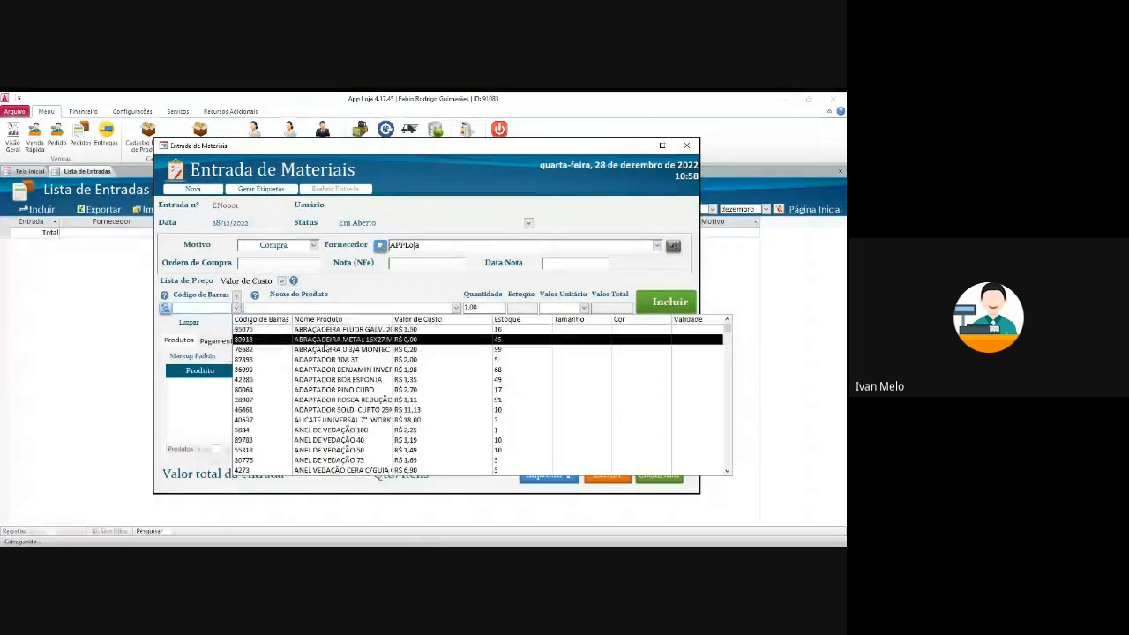
click(325, 343)
click(667, 304)
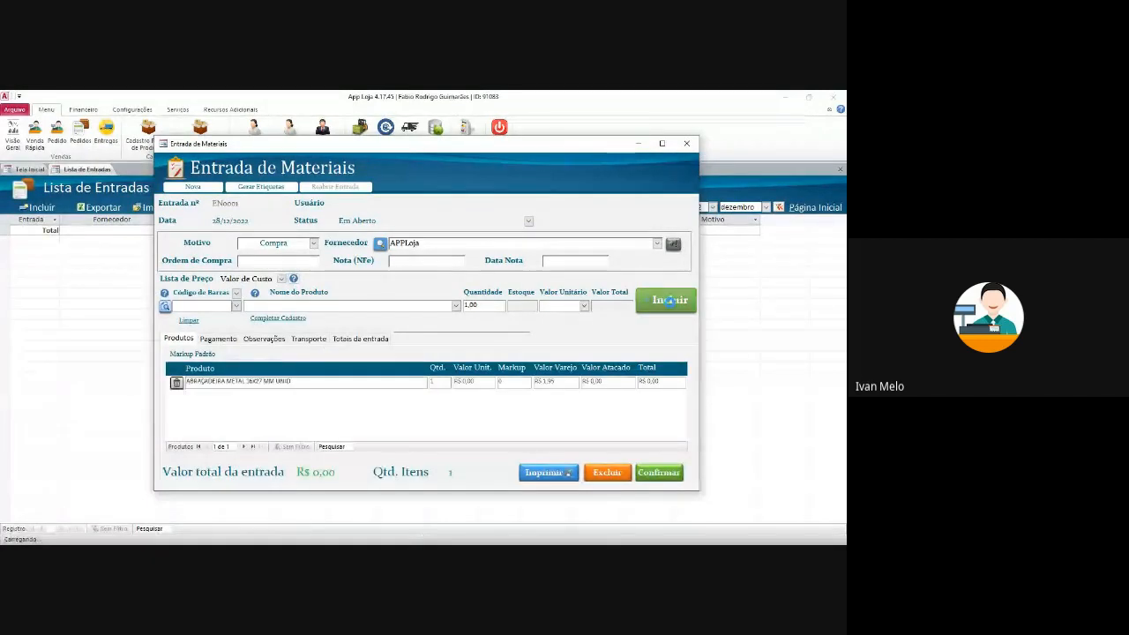
click(237, 307)
click(338, 380)
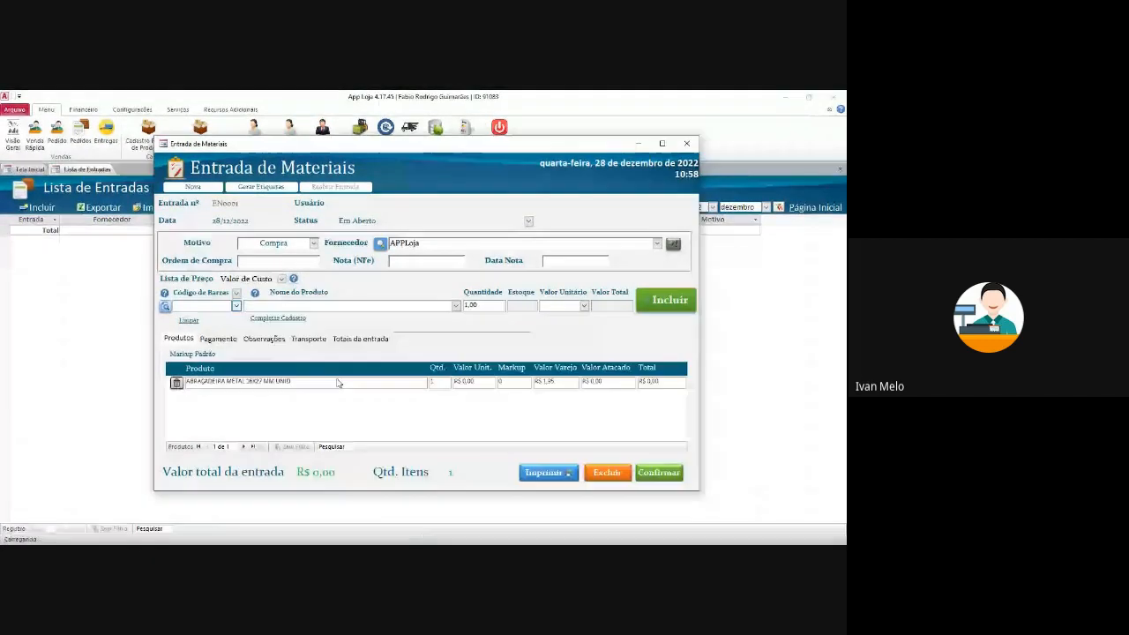
click(671, 301)
click(224, 341)
- Generate the entry's single R$ 1,35 payment installment with Gerar
click(219, 339)
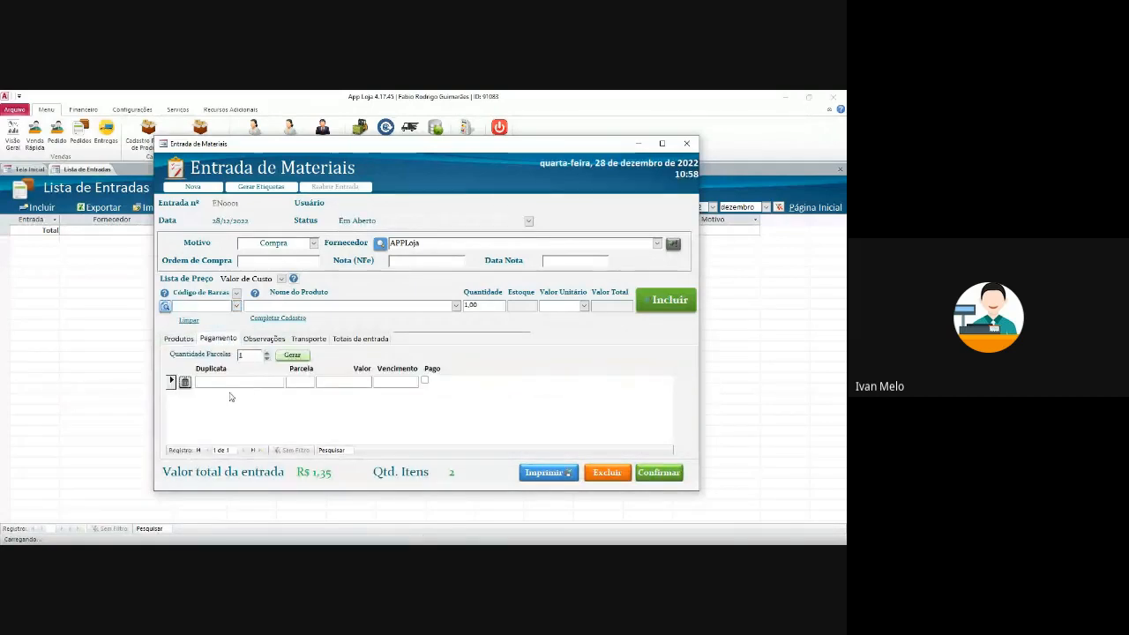
click(234, 381)
text(1)
double_click(225, 384)
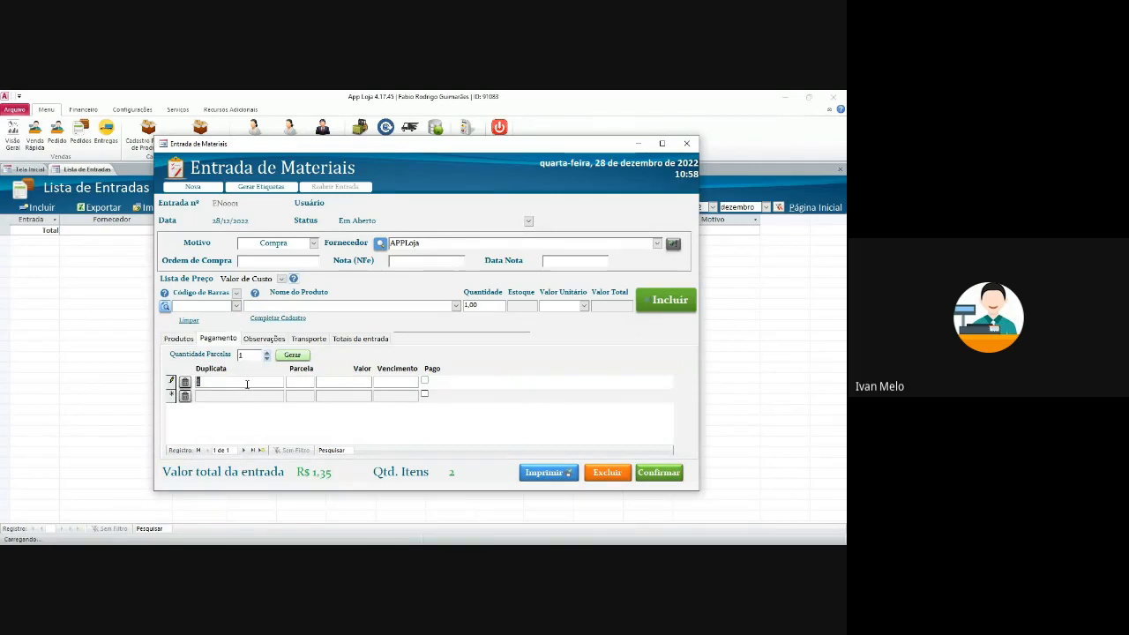
click(183, 383)
click(290, 356)
click(472, 357)
key(Delete)
click(292, 356)
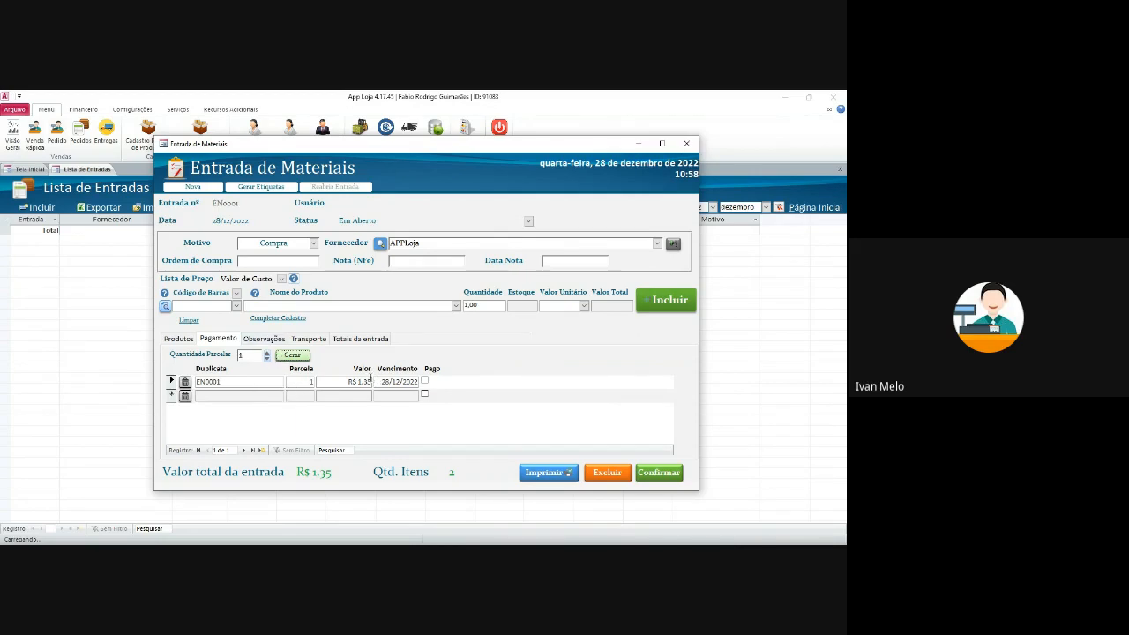
- Mark the installment paid from the bank account by Cartão de Crédito on 28/12/2022
click(425, 382)
click(497, 382)
click(468, 394)
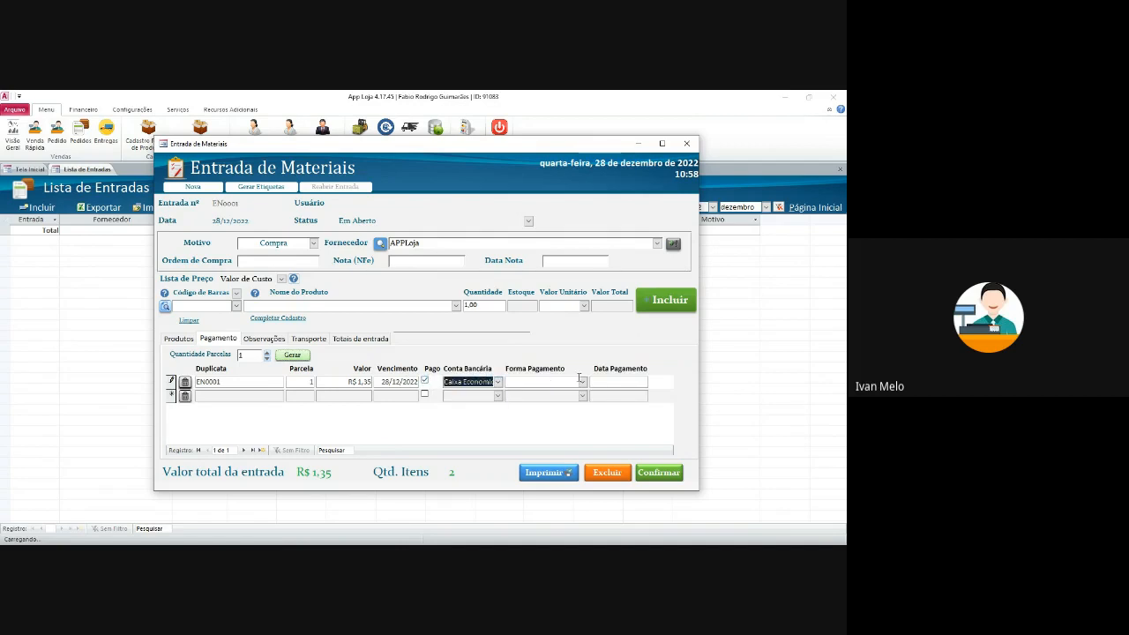
click(582, 382)
click(534, 394)
click(630, 382)
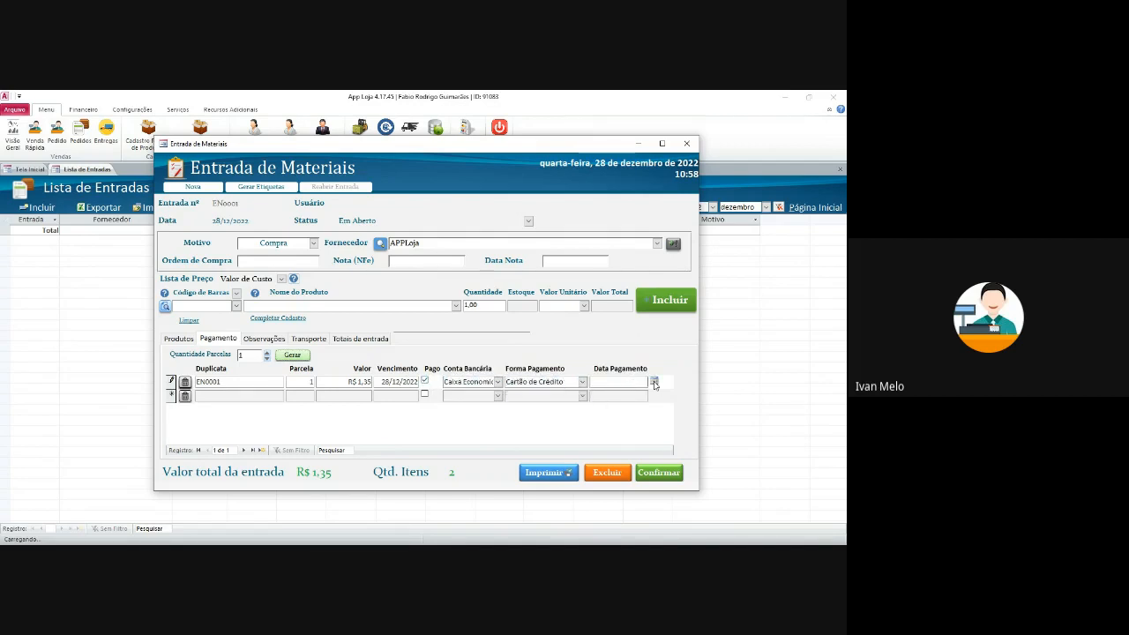
click(654, 384)
click(626, 449)
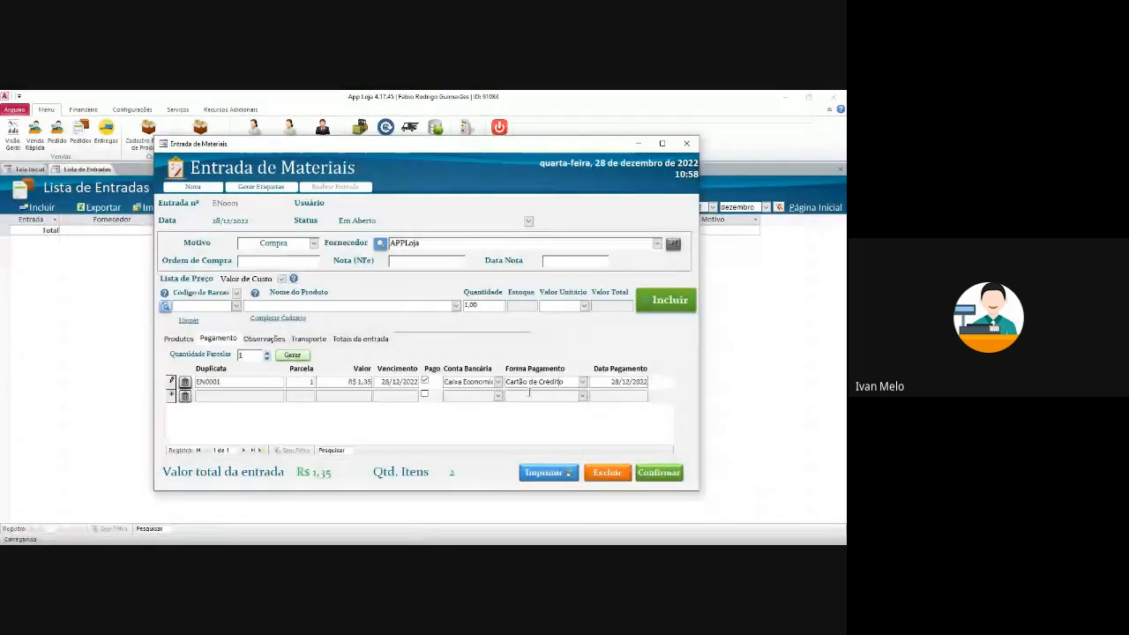
- Set the entry's Transportadora to the motorcycle courier and check the totals
click(247, 340)
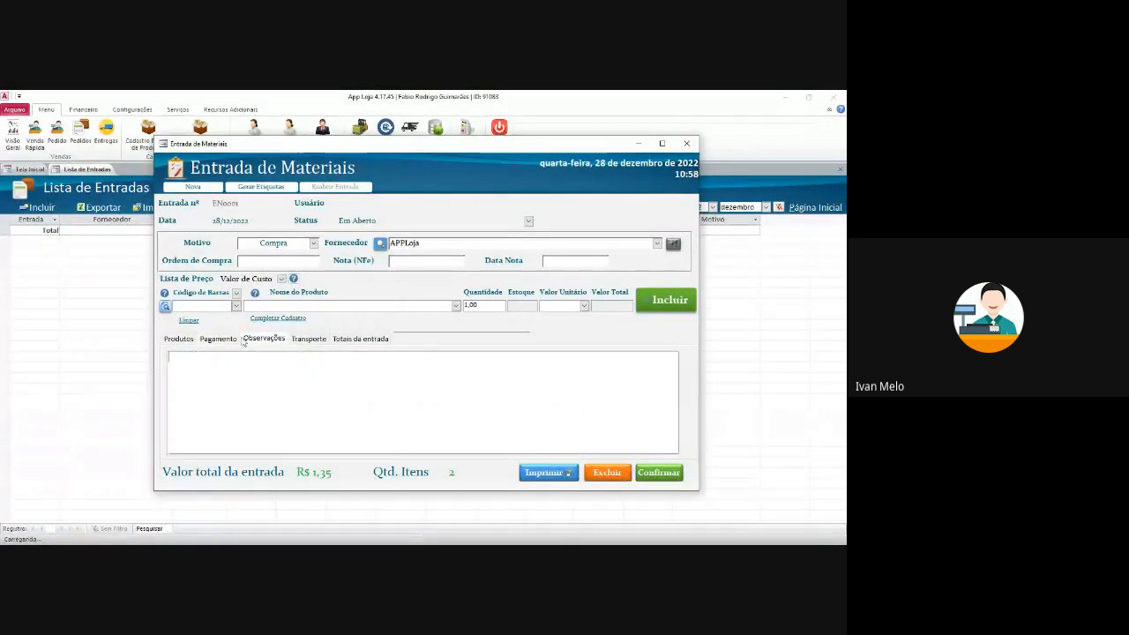
click(309, 339)
click(391, 357)
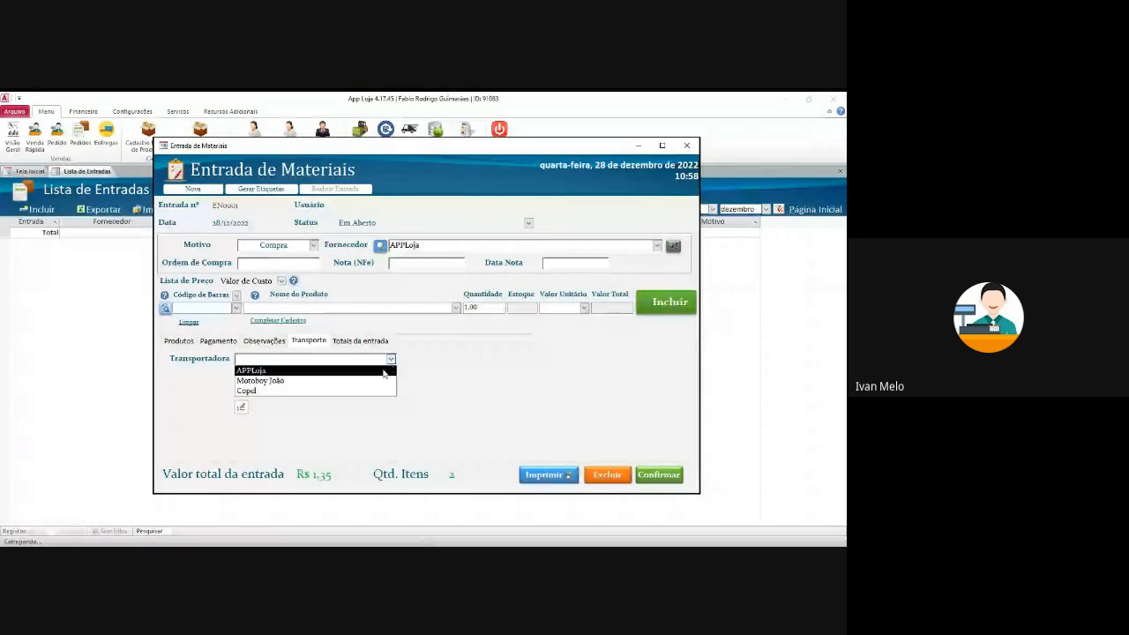
click(385, 370)
click(391, 358)
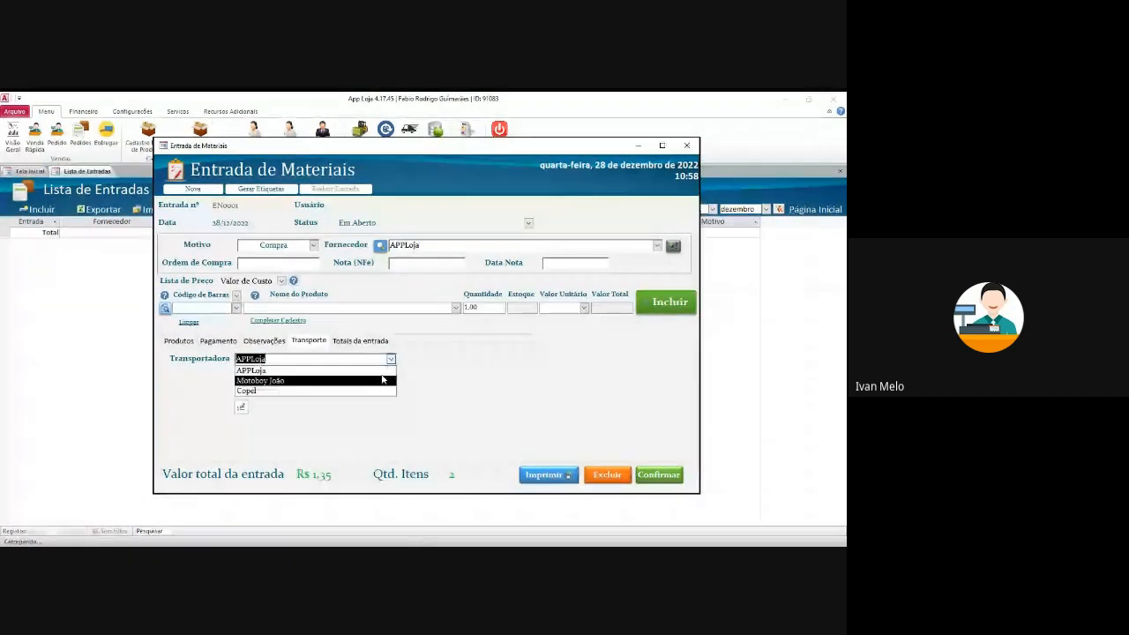
click(382, 380)
click(360, 341)
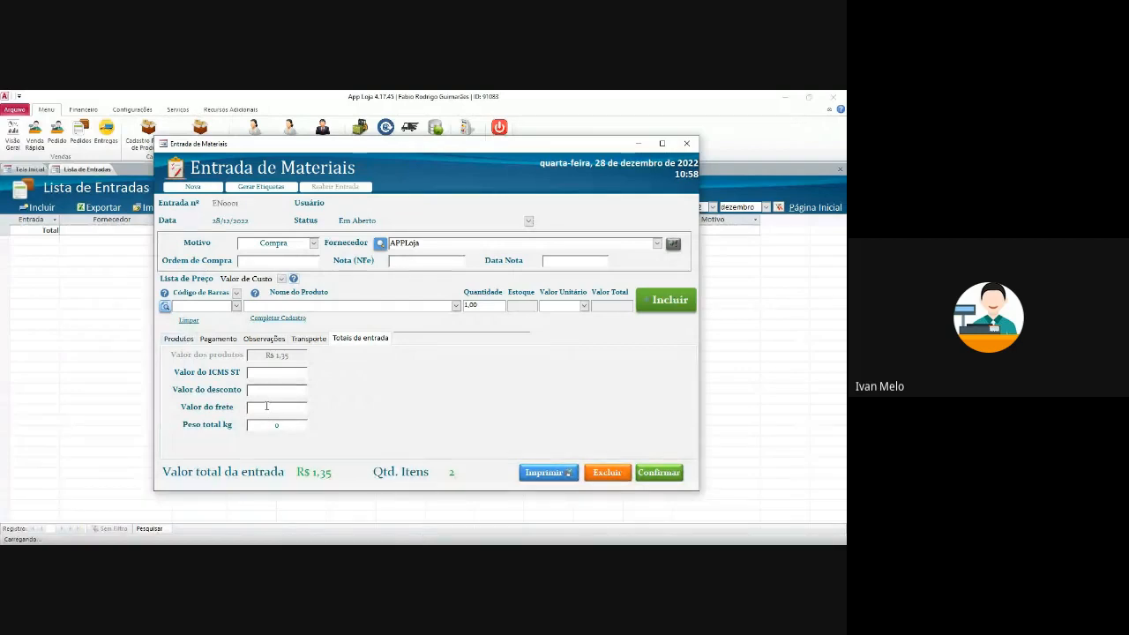
click(184, 339)
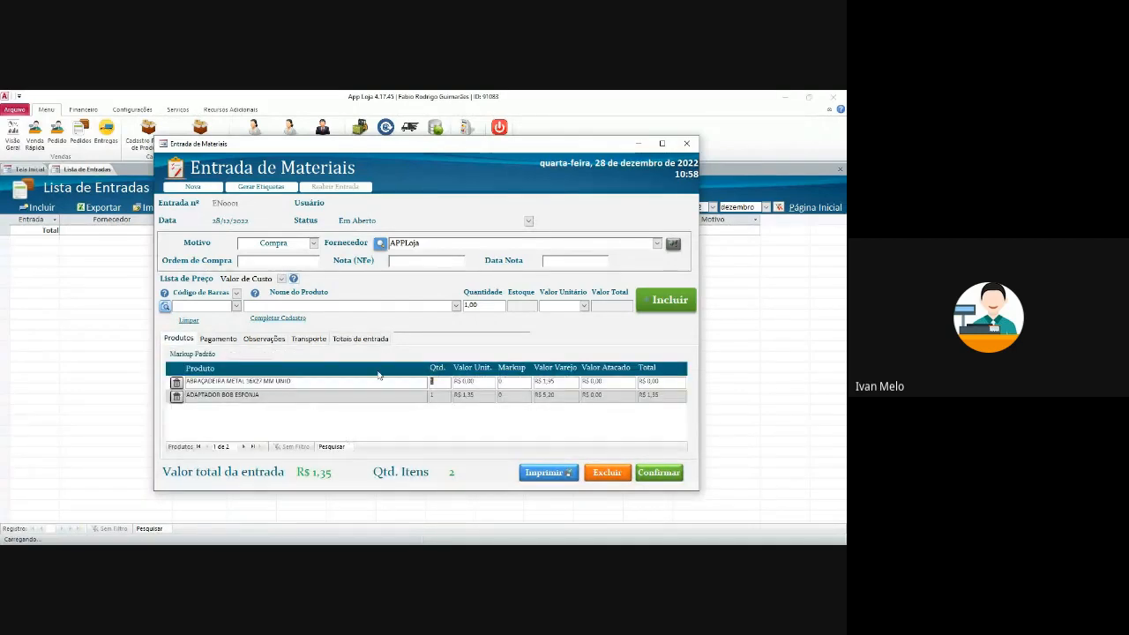
- Enter unit cost 5 and markups of 100 and 200 for the two products
key(Tab)
text(5)
key(Tab)
text(2)
key(Tab)
click(560, 394)
drag(513, 381, 436, 379)
key(Tab)
drag(519, 396, 537, 381)
text(200)
key(Tab)
- Set the wholesale prices to R$ 7,00 and R$ 8,00
click(556, 379)
key(Tab)
text(7)
drag(607, 397, 533, 392)
text(8)
click(620, 382)
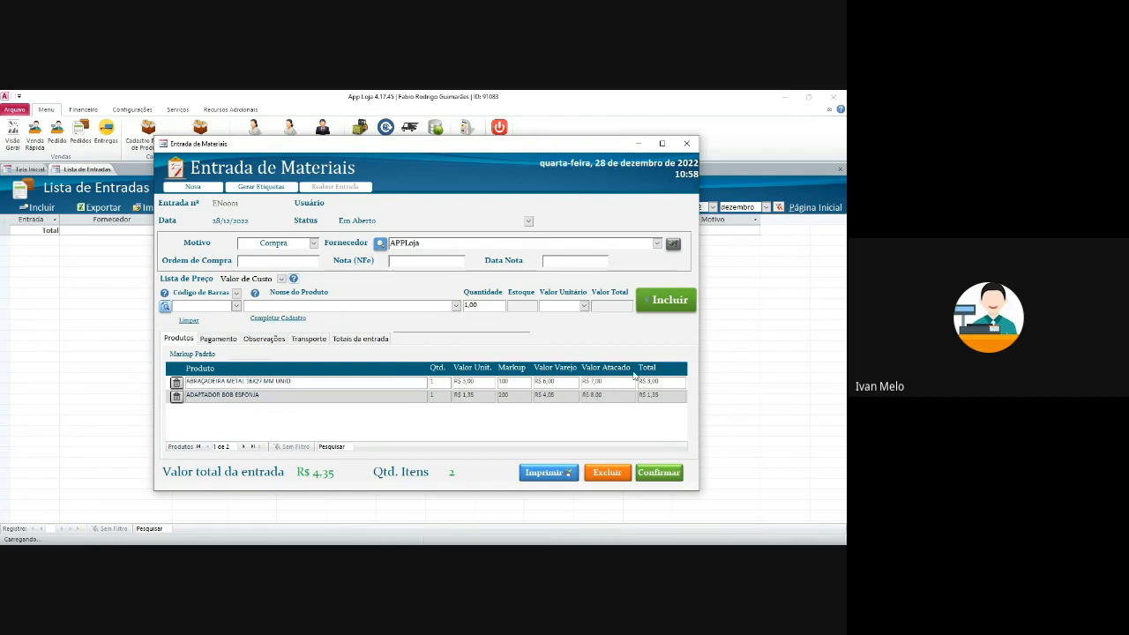
click(627, 397)
click(672, 394)
- Review the entry's sections, then confirm EN0001, agreeing to update sale prices
click(213, 340)
click(265, 339)
click(309, 338)
click(360, 339)
click(179, 338)
click(659, 473)
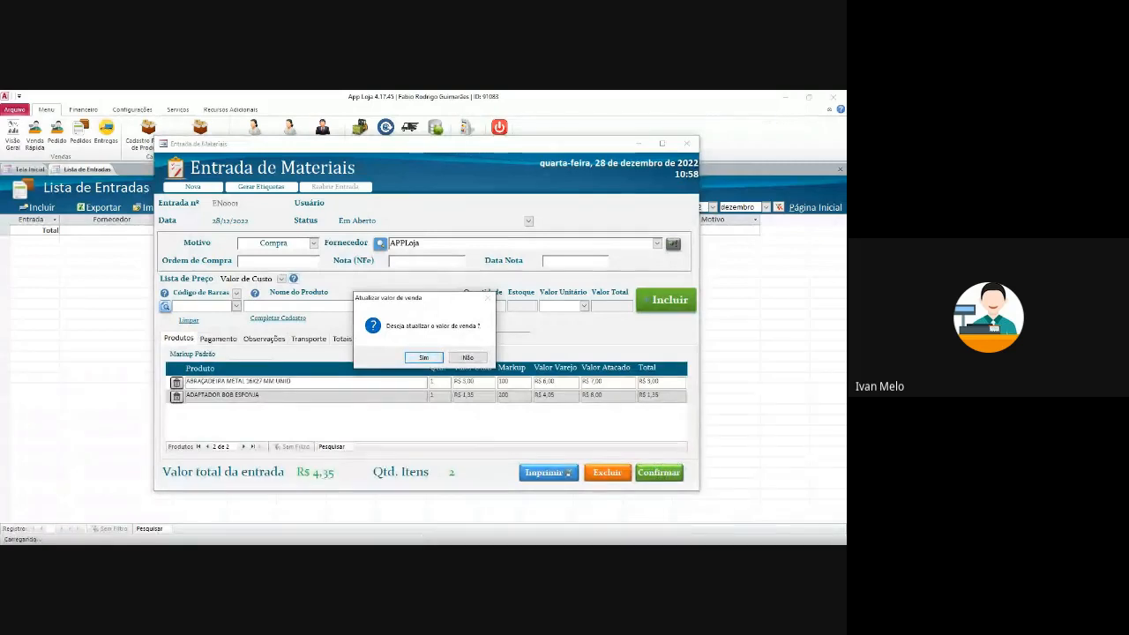
key(Return)
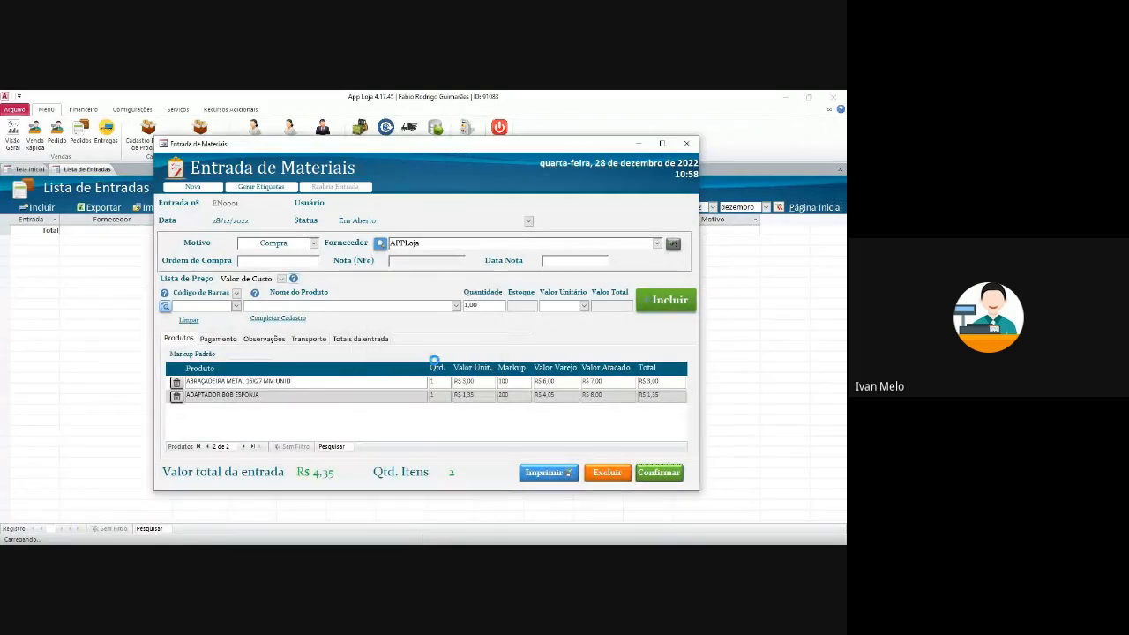
click(501, 360)
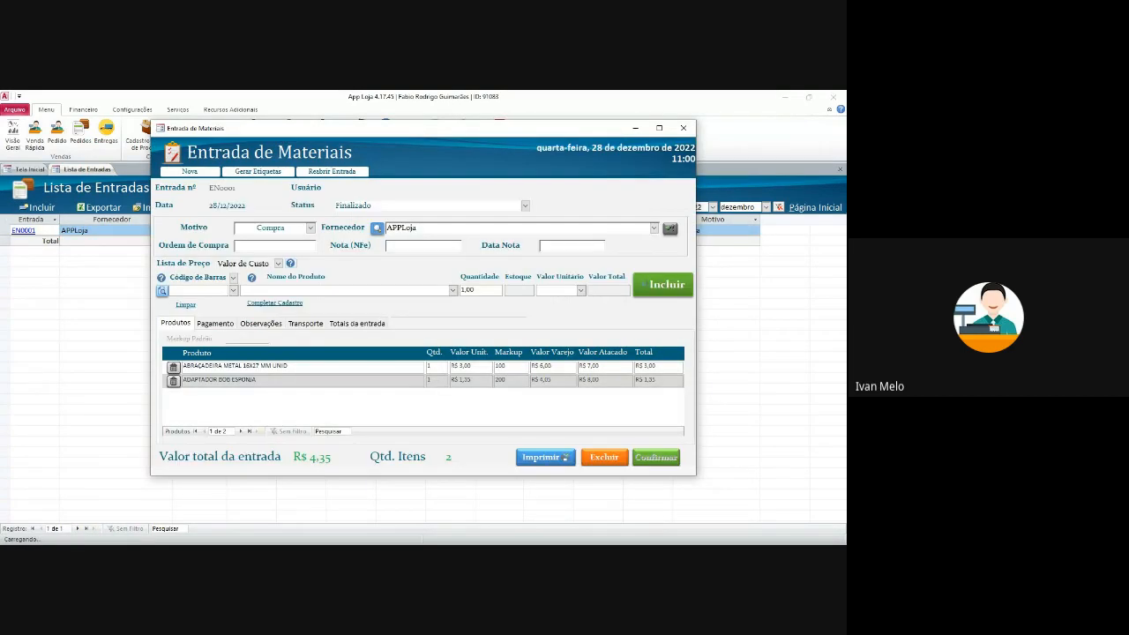
- Check the clamp's Variações prices (cost R$ 6,00, wholesale R$ 7,00), then close its record
double_click(288, 366)
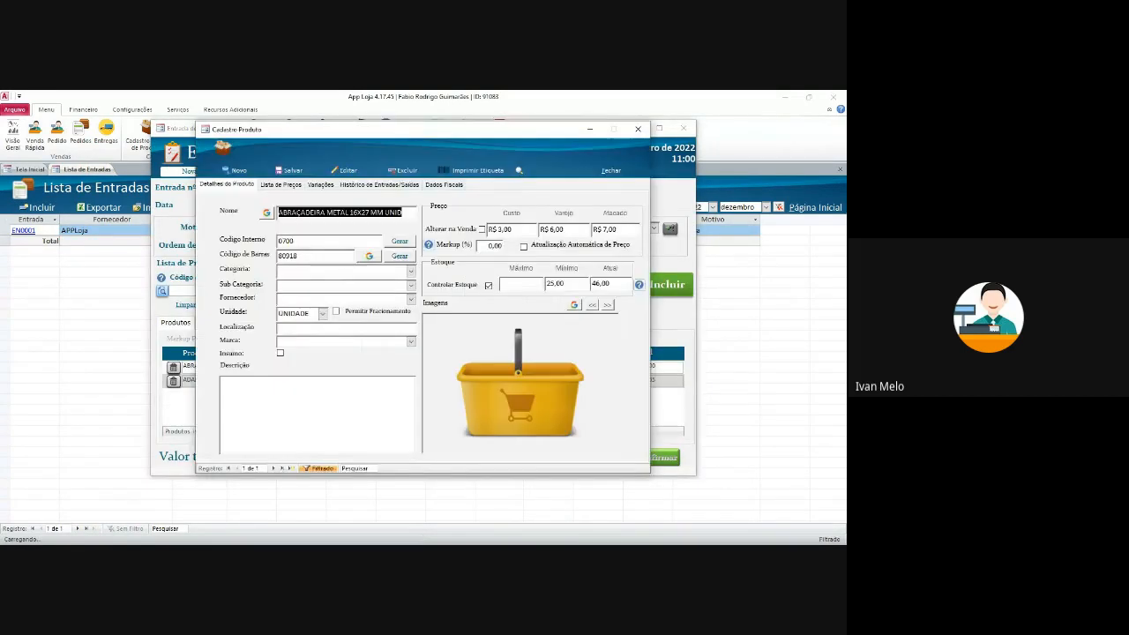
click(320, 185)
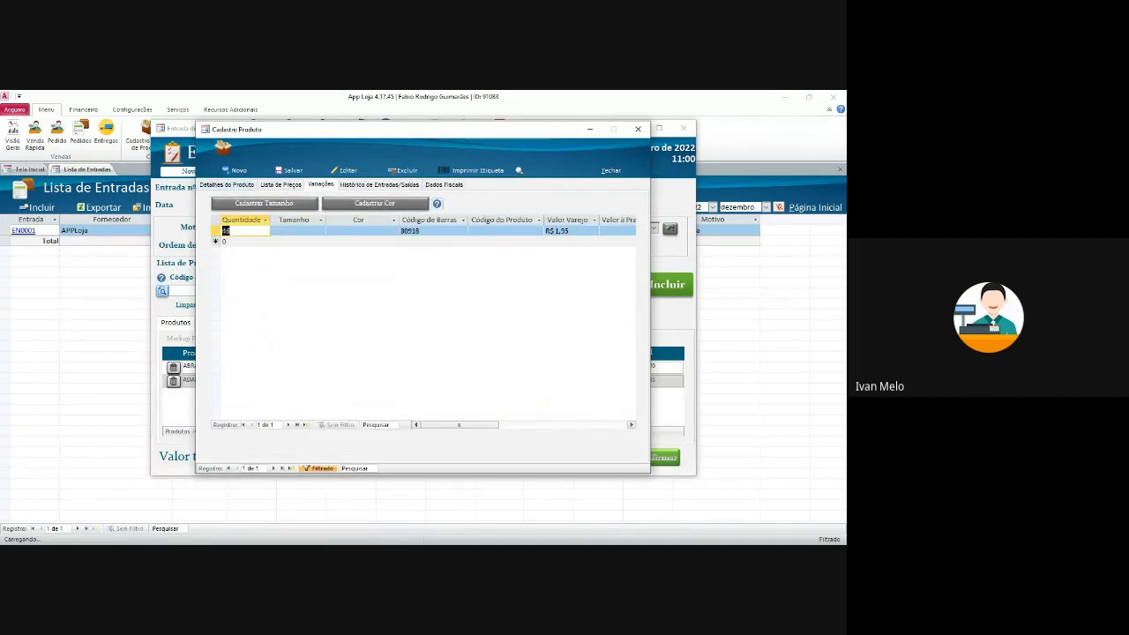
drag(570, 231, 545, 231)
drag(459, 425, 518, 425)
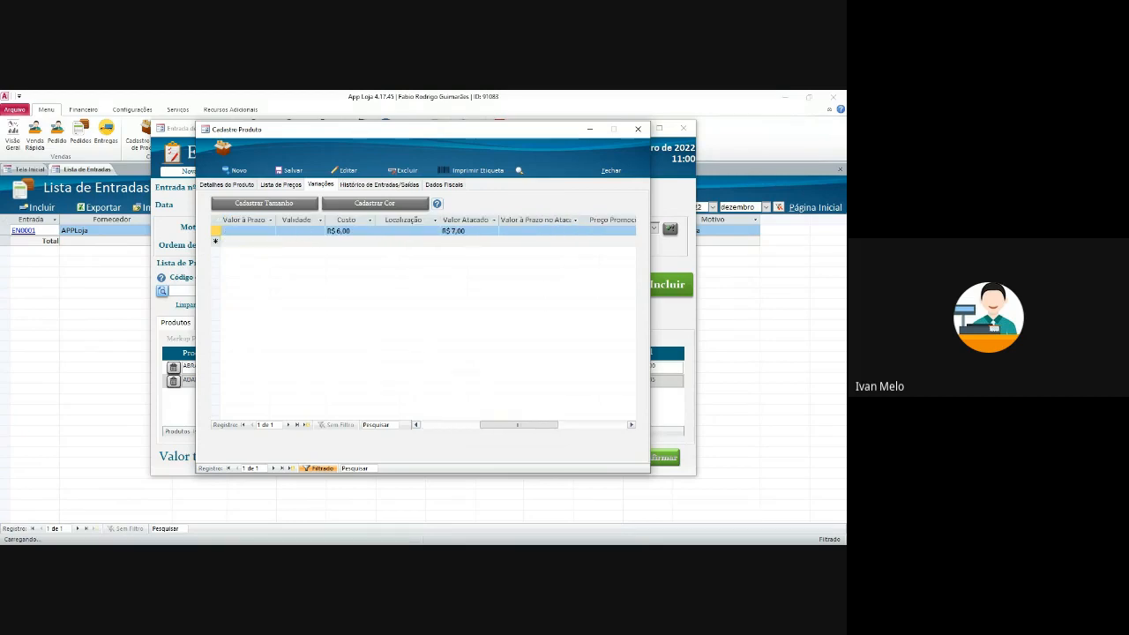
drag(473, 231, 443, 231)
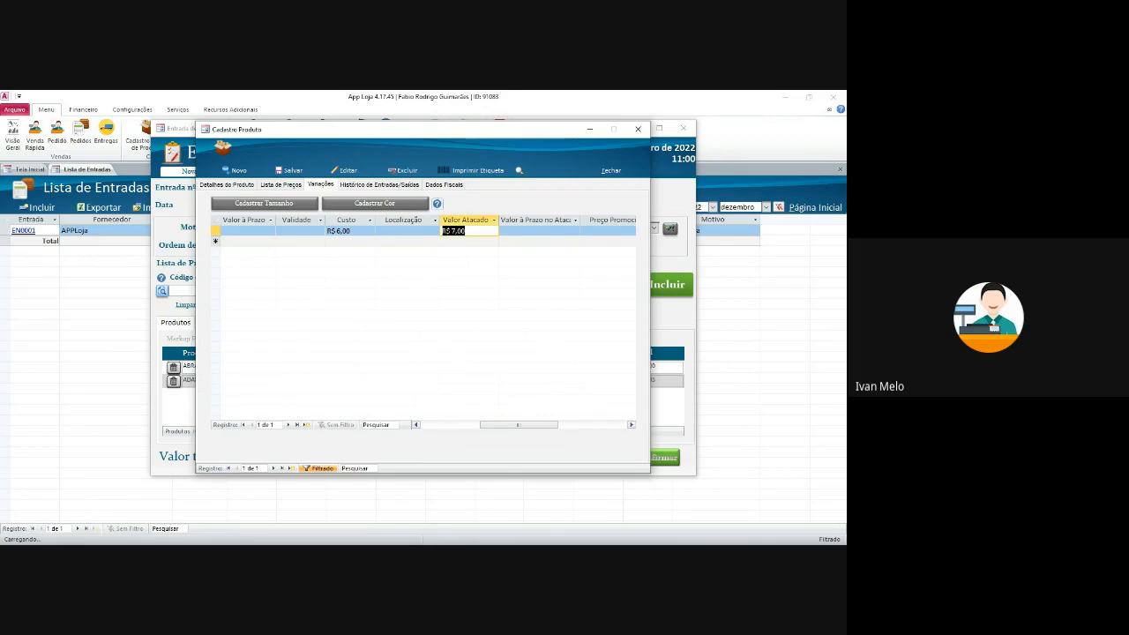
mouse_move(519, 425)
mouse_down()
mouse_move(469, 425)
mouse_move(509, 425)
mouse_up()
drag(407, 231, 380, 231)
drag(509, 426, 460, 425)
click(226, 184)
click(636, 130)
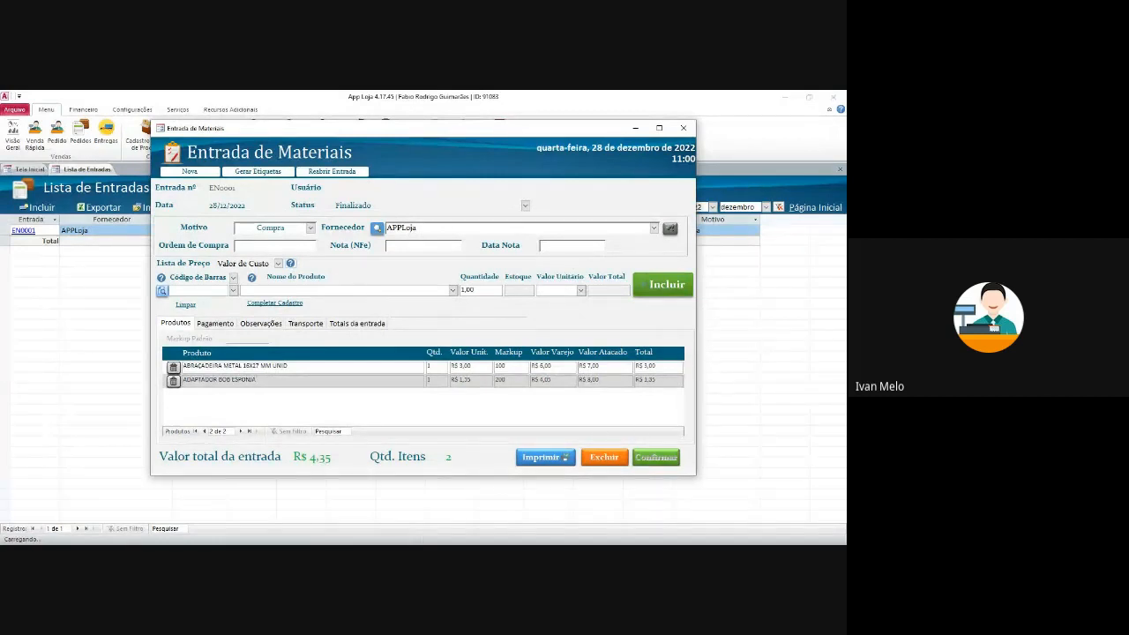
- Record a Devolução de Cliente entry EN0002 for one PLUGUE MACHO 10A PLUG PLUS at R$ 1,50
click(683, 128)
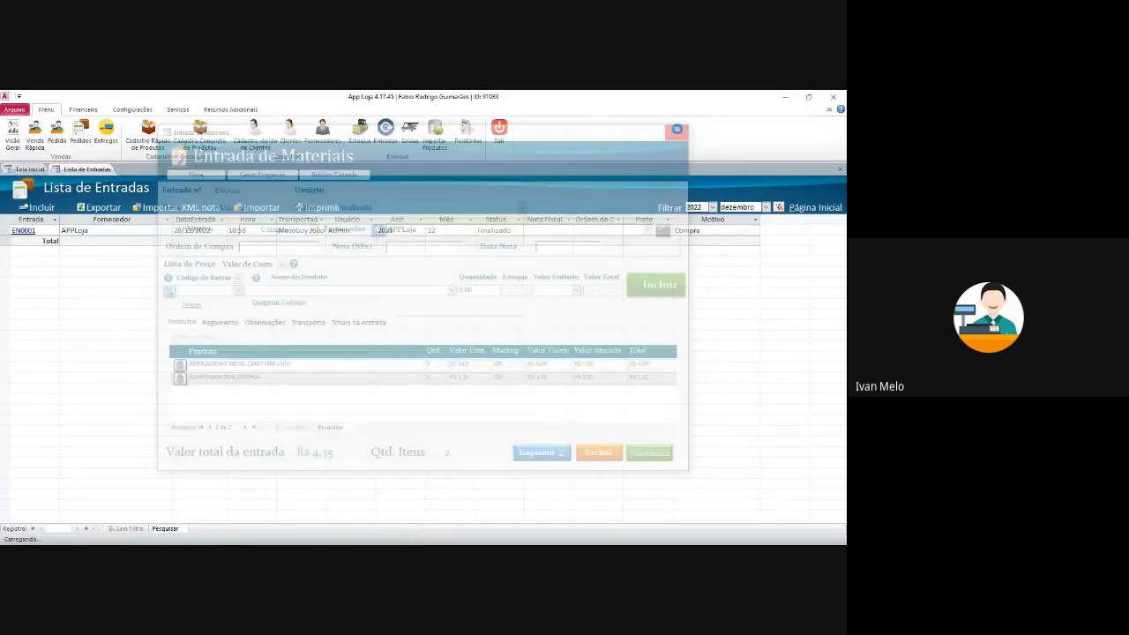
click(42, 208)
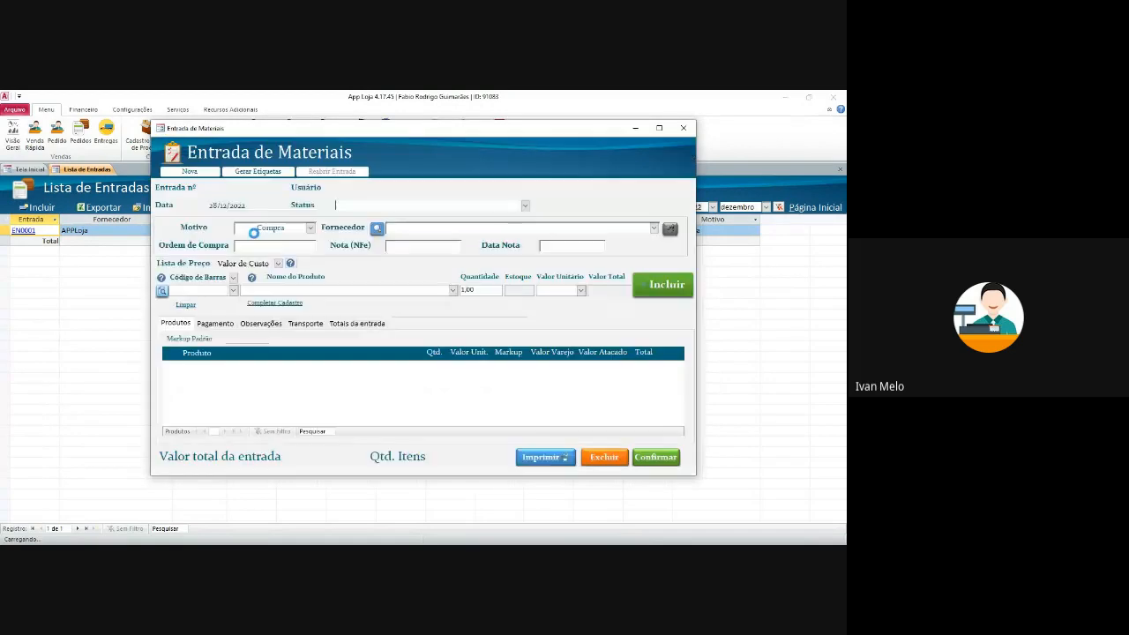
click(310, 229)
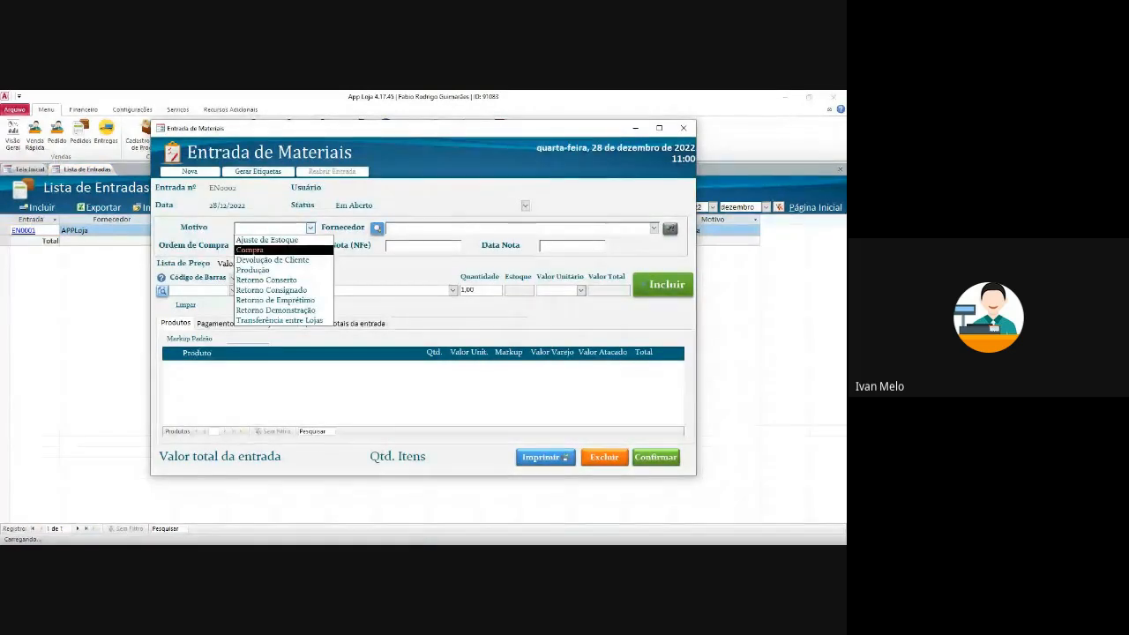
click(273, 260)
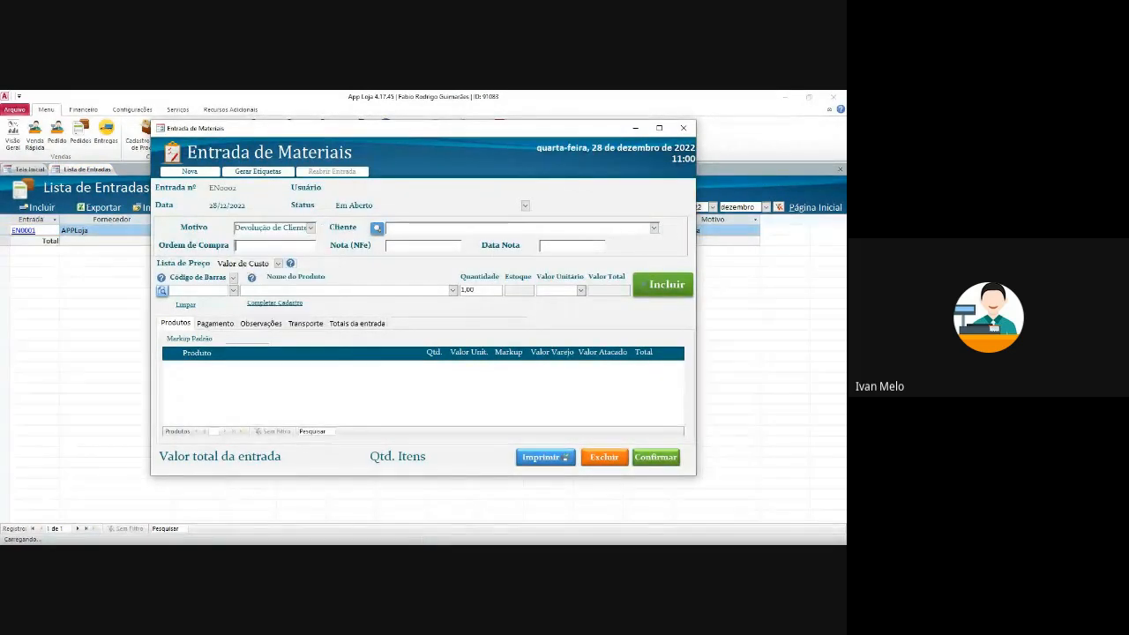
click(653, 228)
click(425, 240)
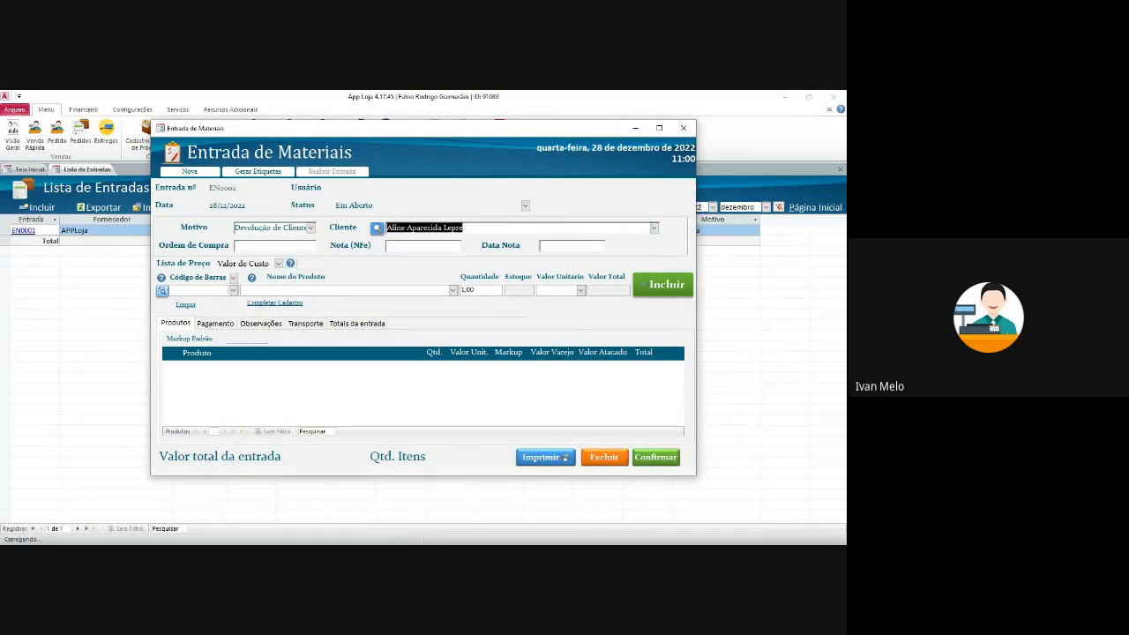
click(233, 290)
click(239, 302)
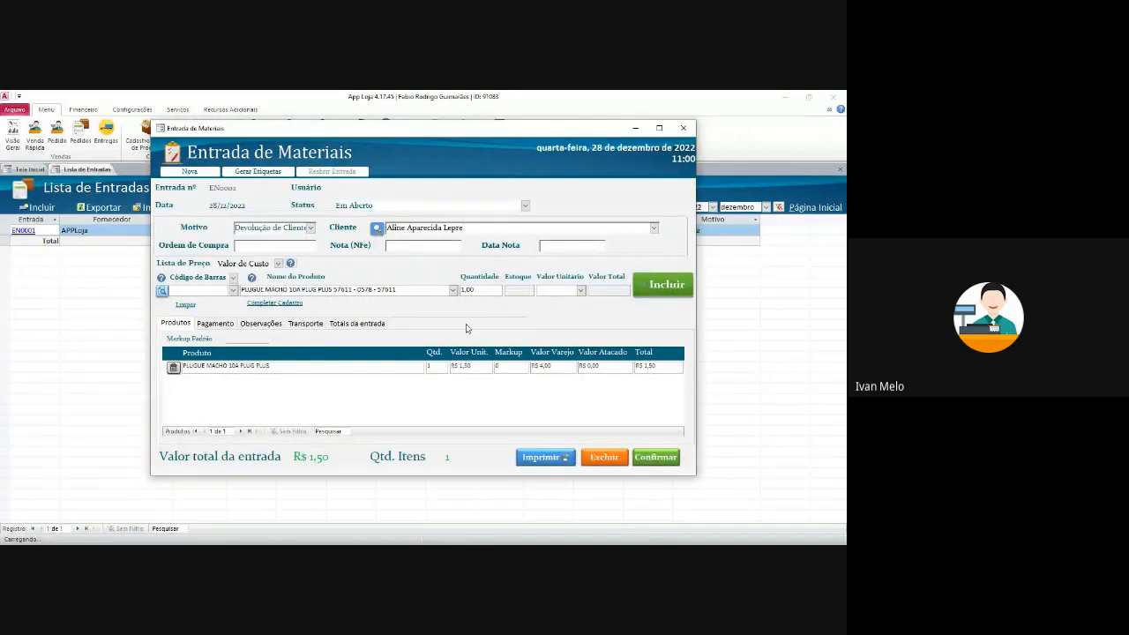
click(649, 459)
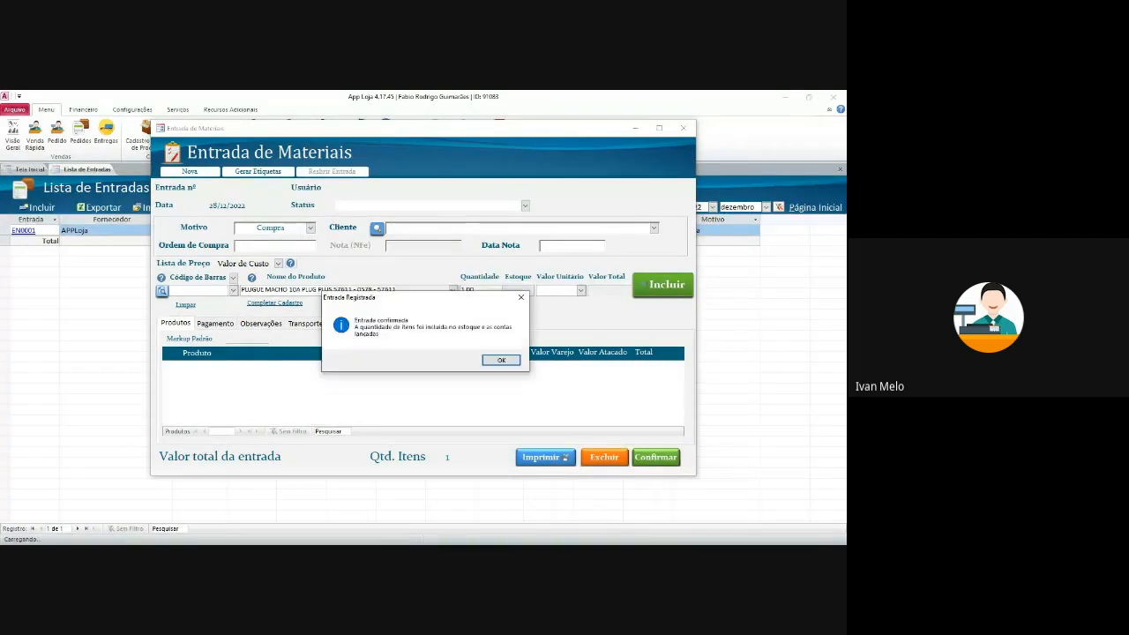
click(499, 360)
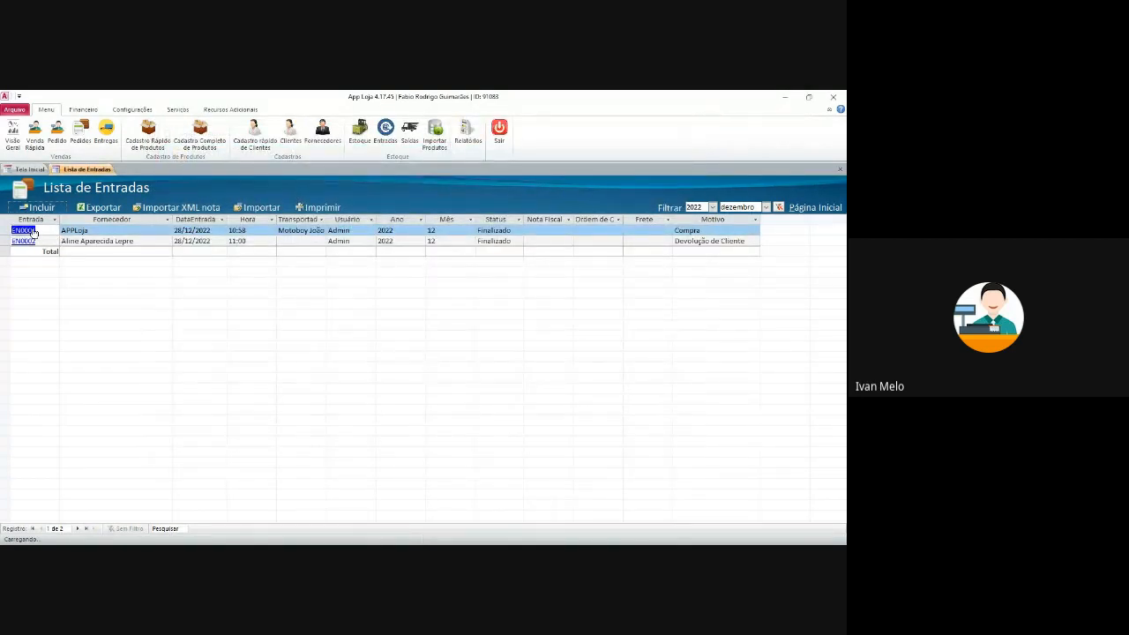
- Add ABRAÇADEIRA METAL 16X27 MM UNID and ABRAÇADEIRA U 3/4 MONTEC to a PDV sale
click(29, 168)
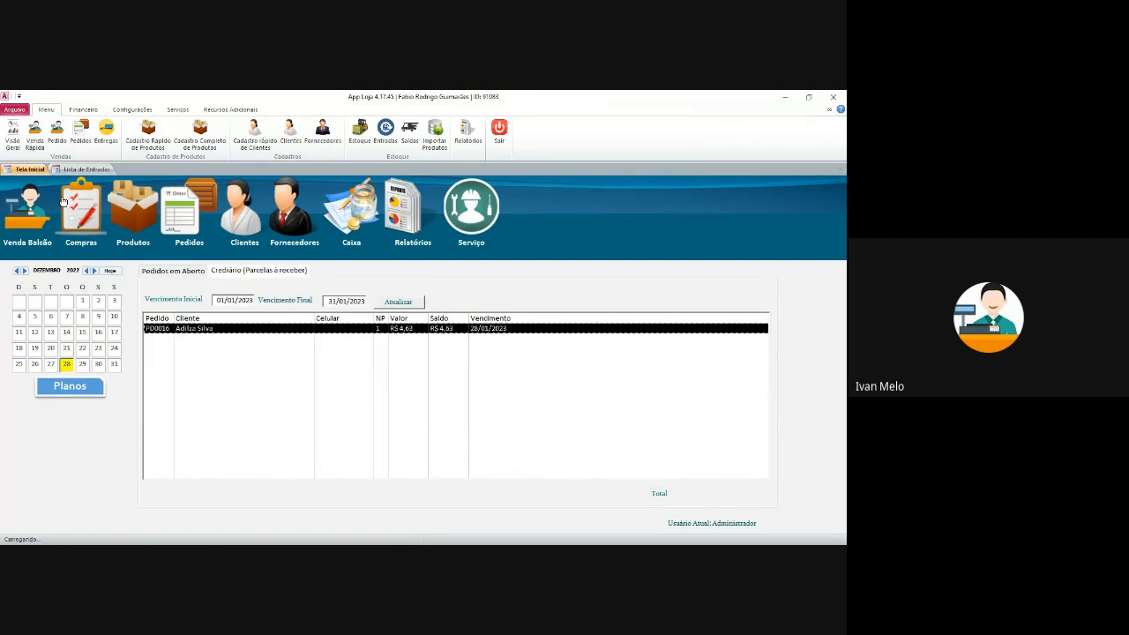
click(58, 150)
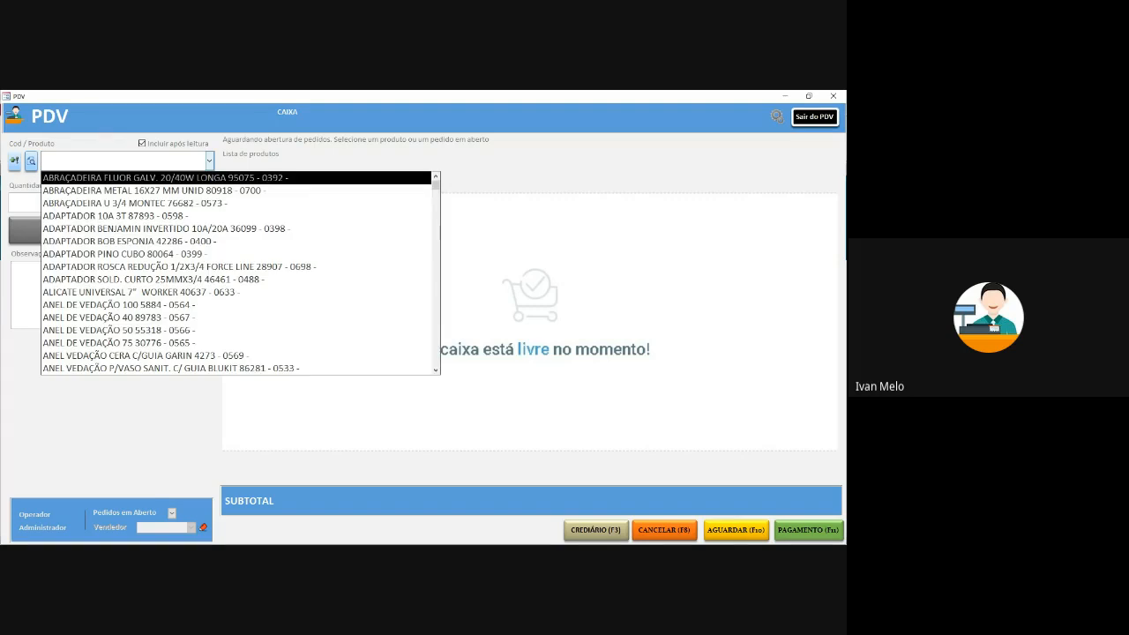
key(Down)
key(Return)
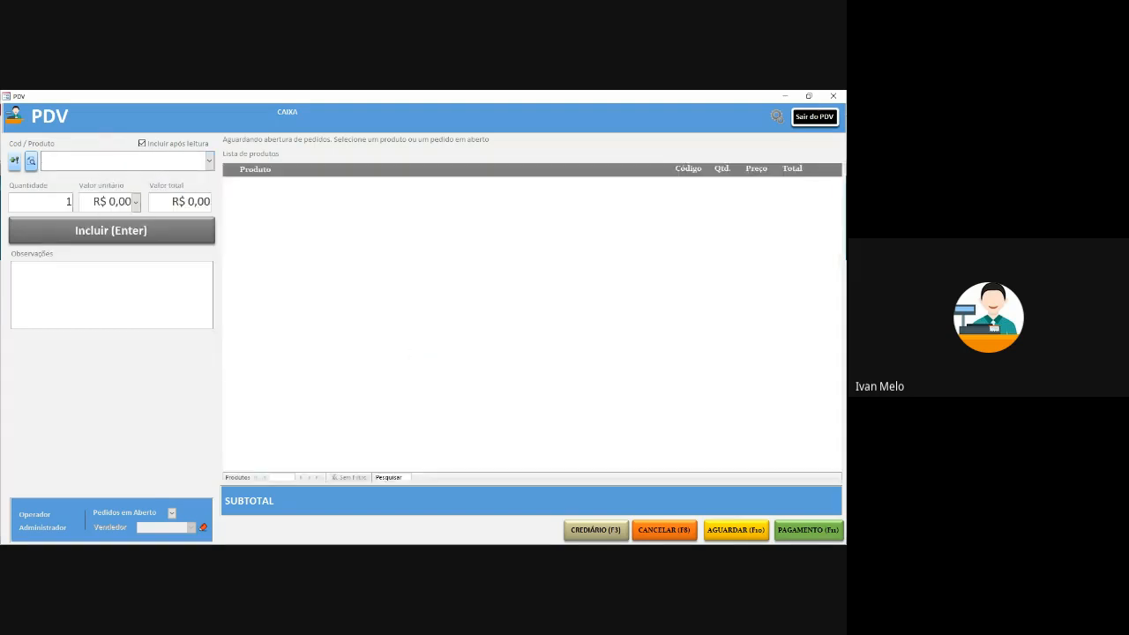
click(209, 161)
click(177, 205)
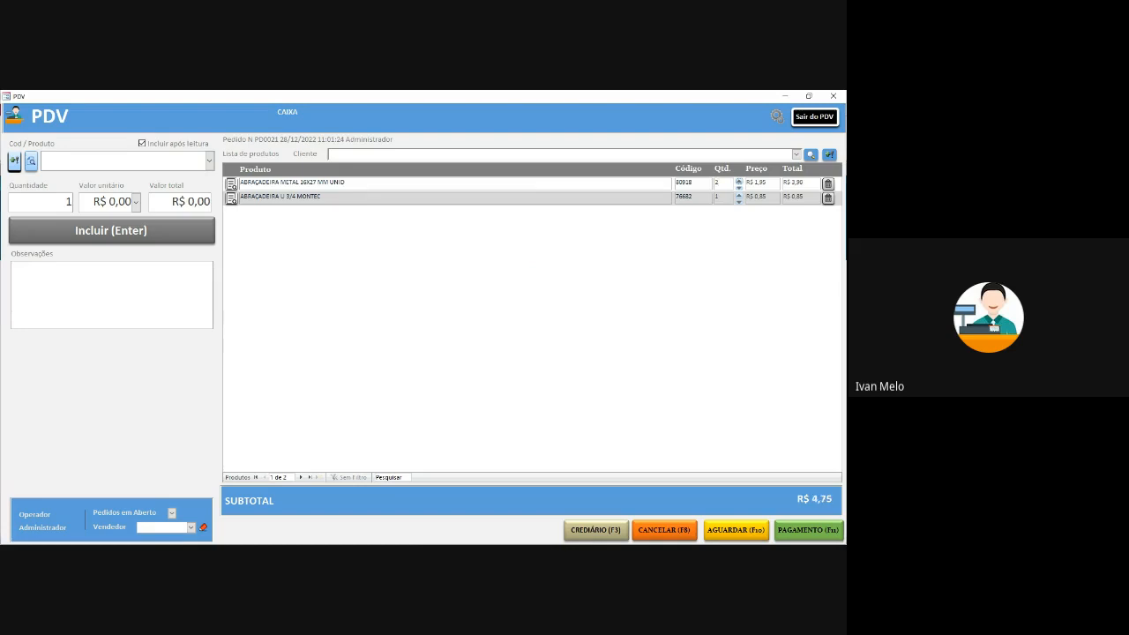
- Apply a R$ 4,00 discount, pay R$ 0,75 in Dinheiro and finalize the sale
key(F11)
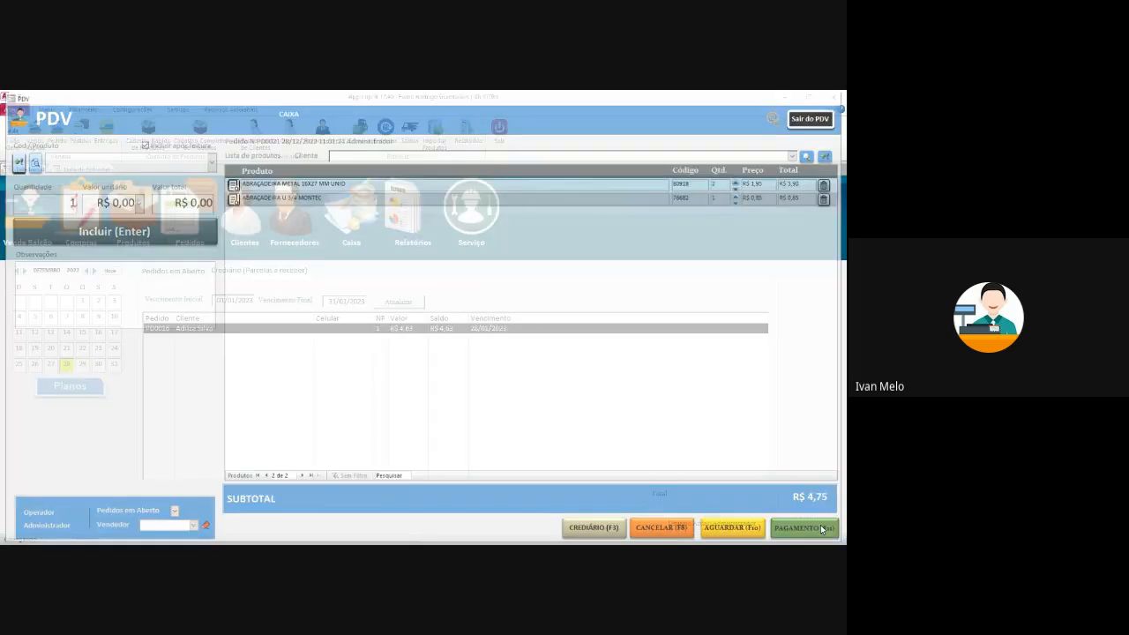
text(4)
key(Tab)
key(Tab)
key(Tab)
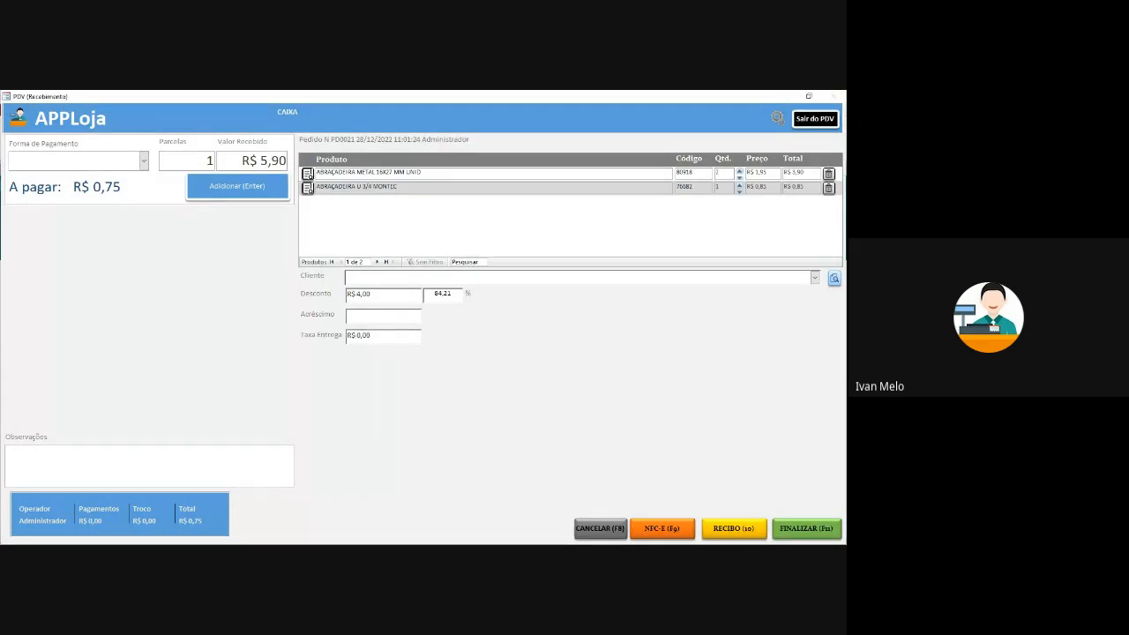
click(144, 161)
click(53, 181)
click(237, 186)
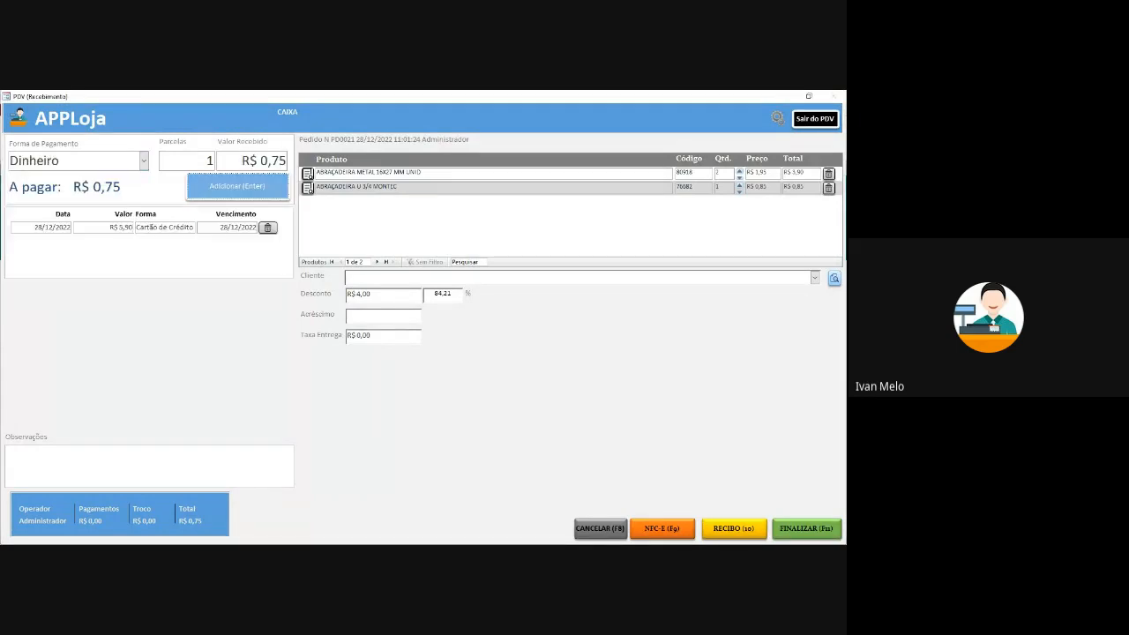
click(806, 529)
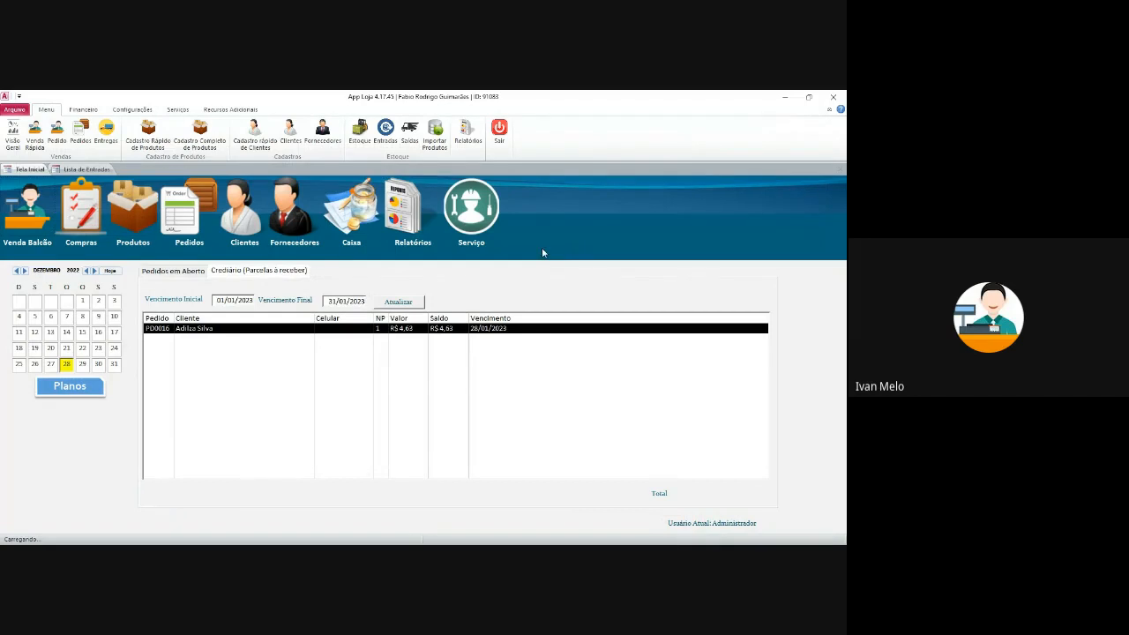
- Open sales order PD0019 and delete it with Excluir, confirming Sim
click(99, 170)
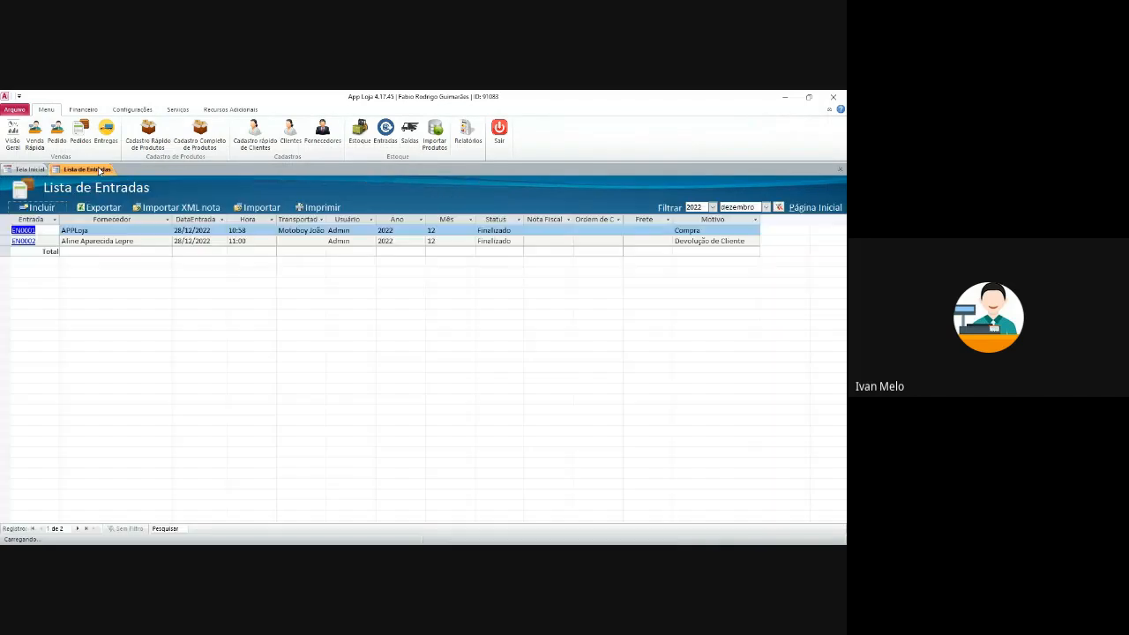
click(39, 171)
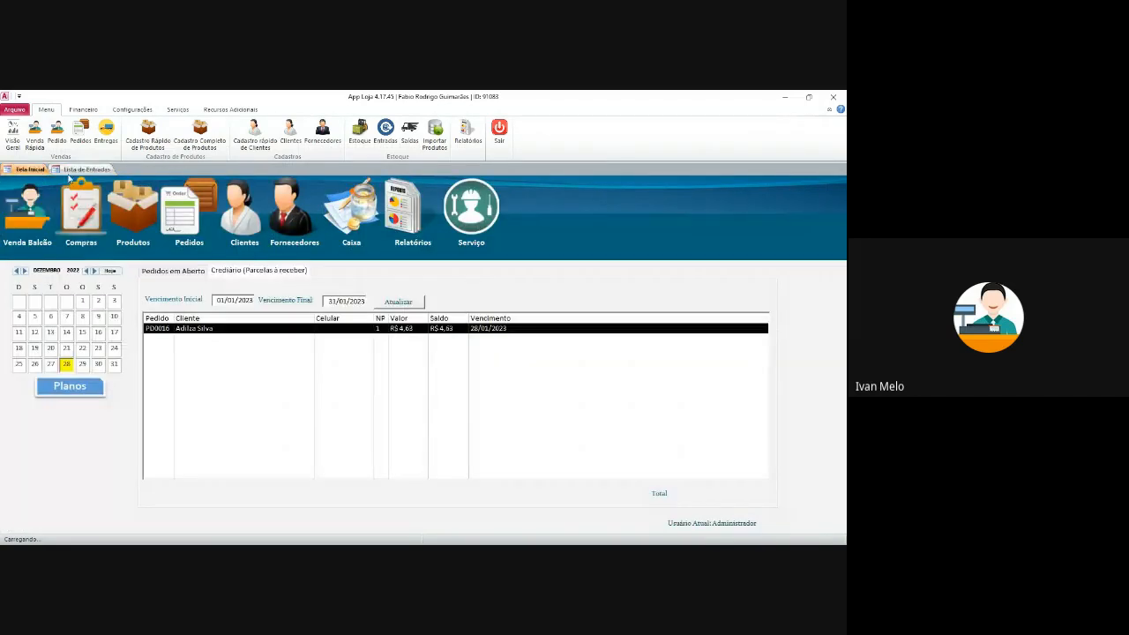
click(197, 206)
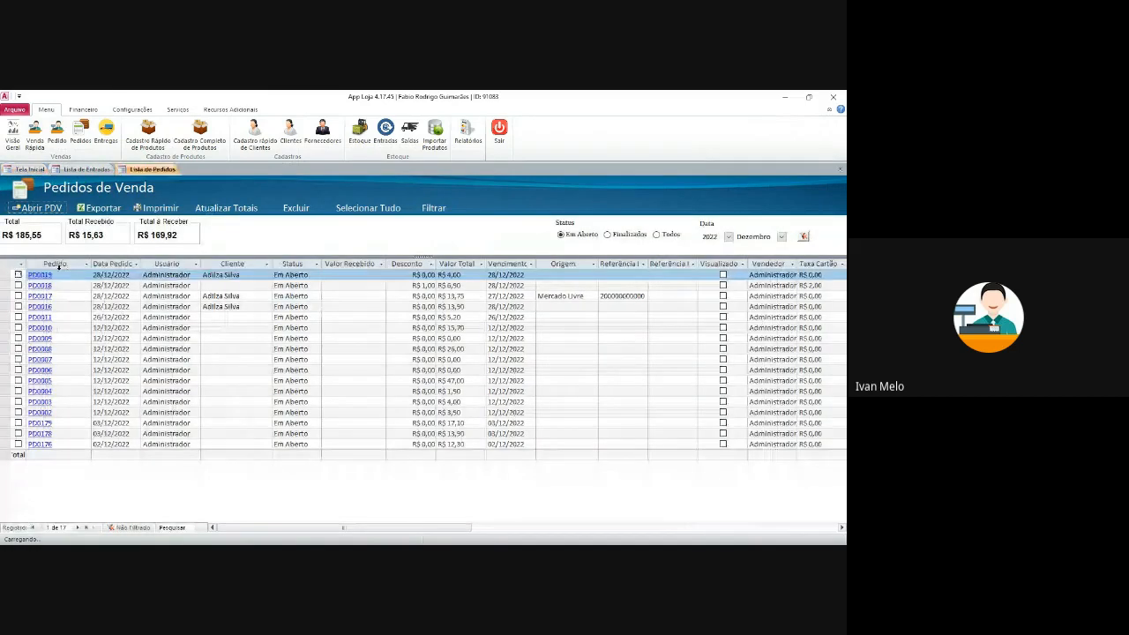
click(40, 274)
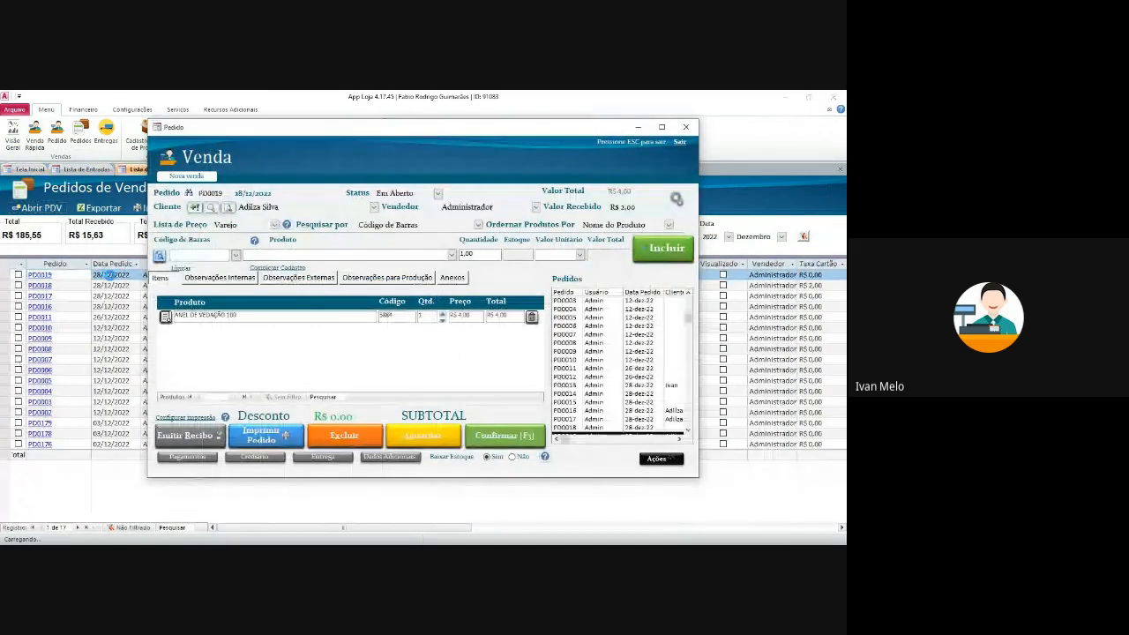
click(344, 435)
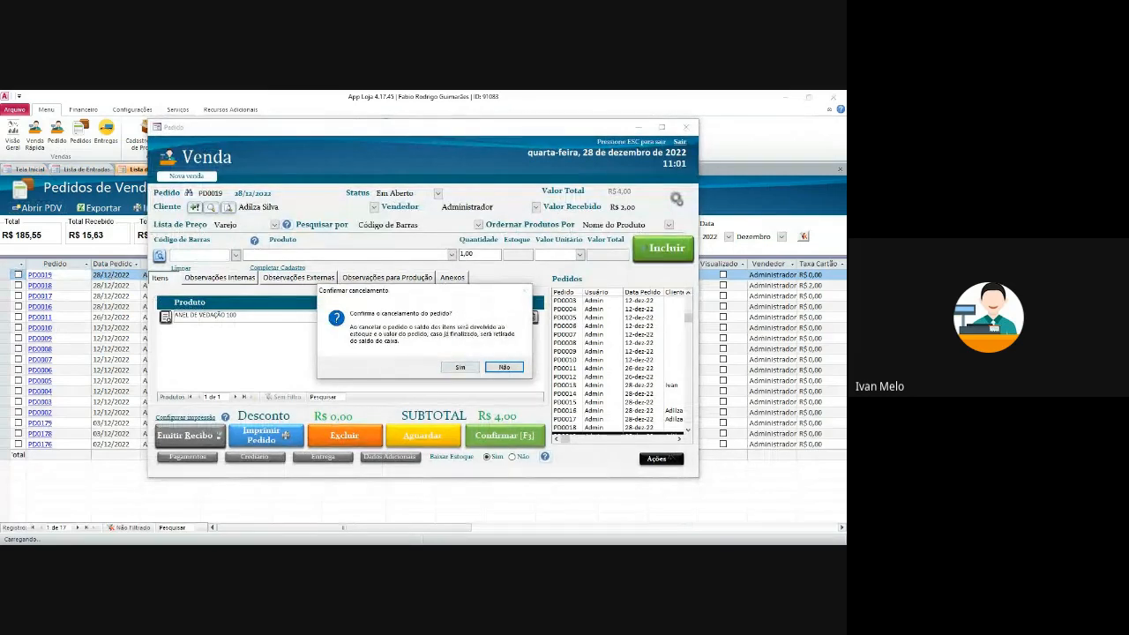
click(460, 367)
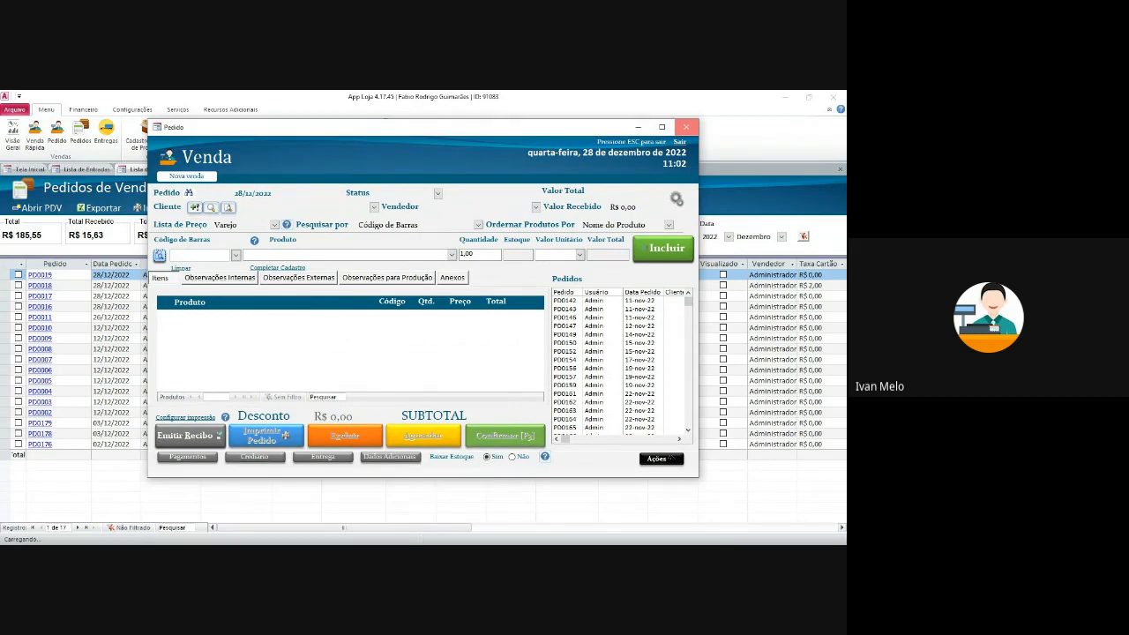
- Close the emptied order, recheck PD0019 shows as deleted, and return to the stock entries list
click(686, 128)
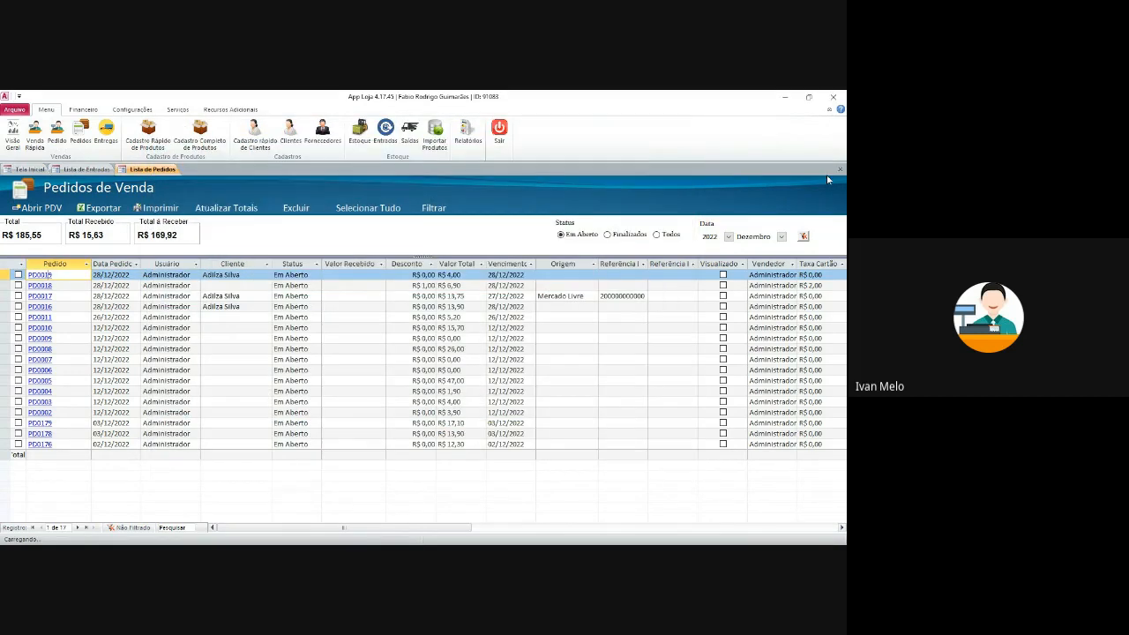
click(62, 278)
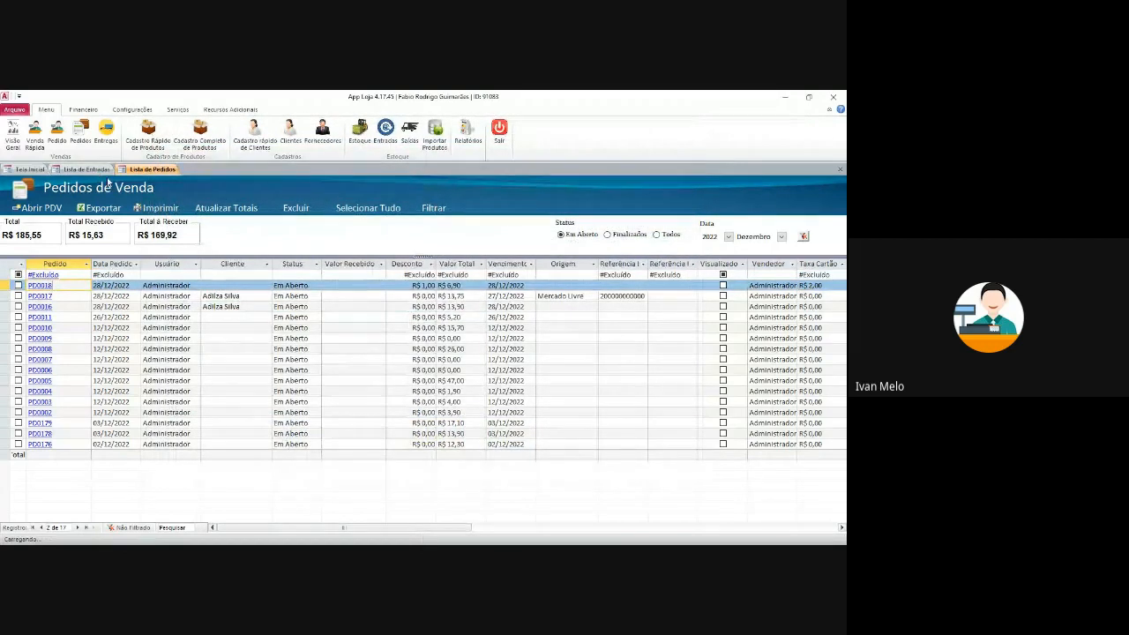
click(29, 168)
click(385, 134)
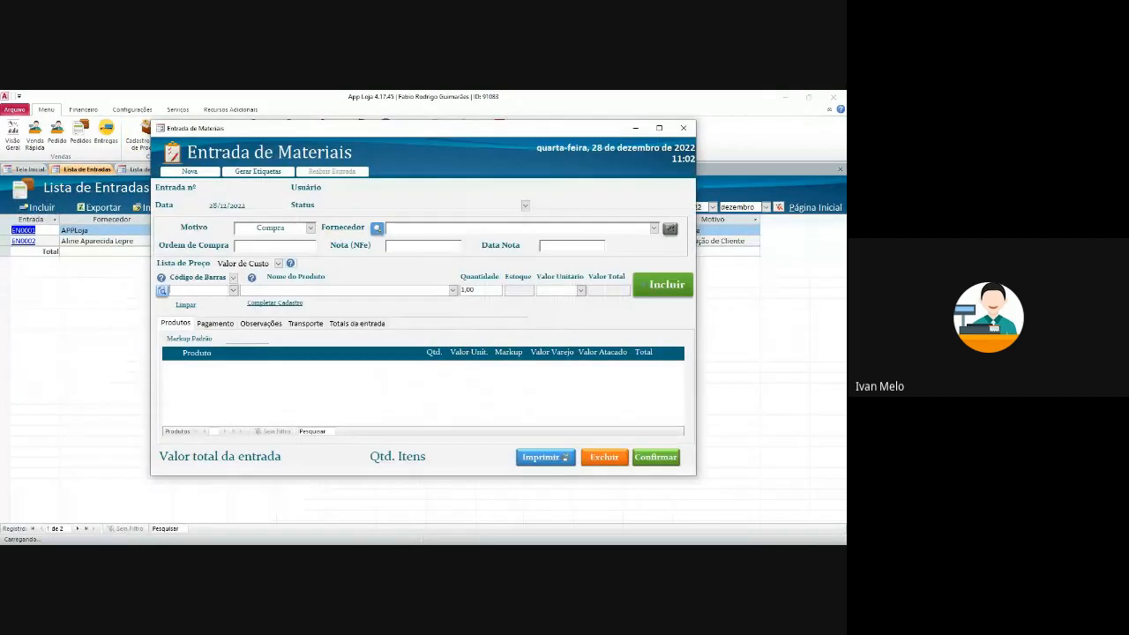
- Start a customer-return entry for the returning customer with product ADAPTADOR 10A 3T
click(272, 260)
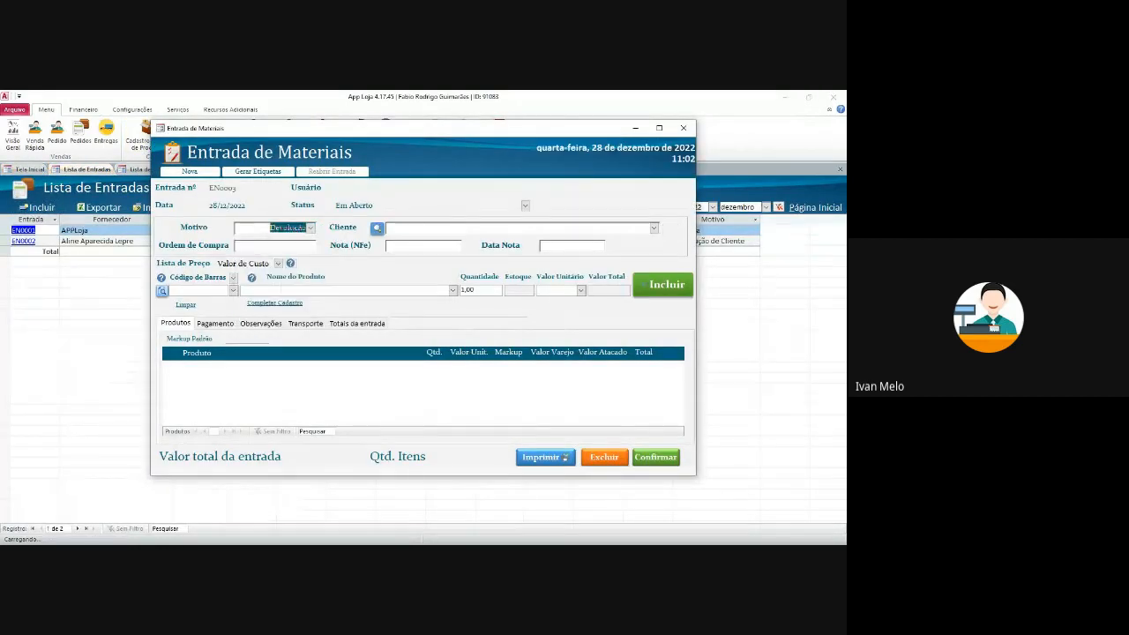
click(654, 228)
click(609, 251)
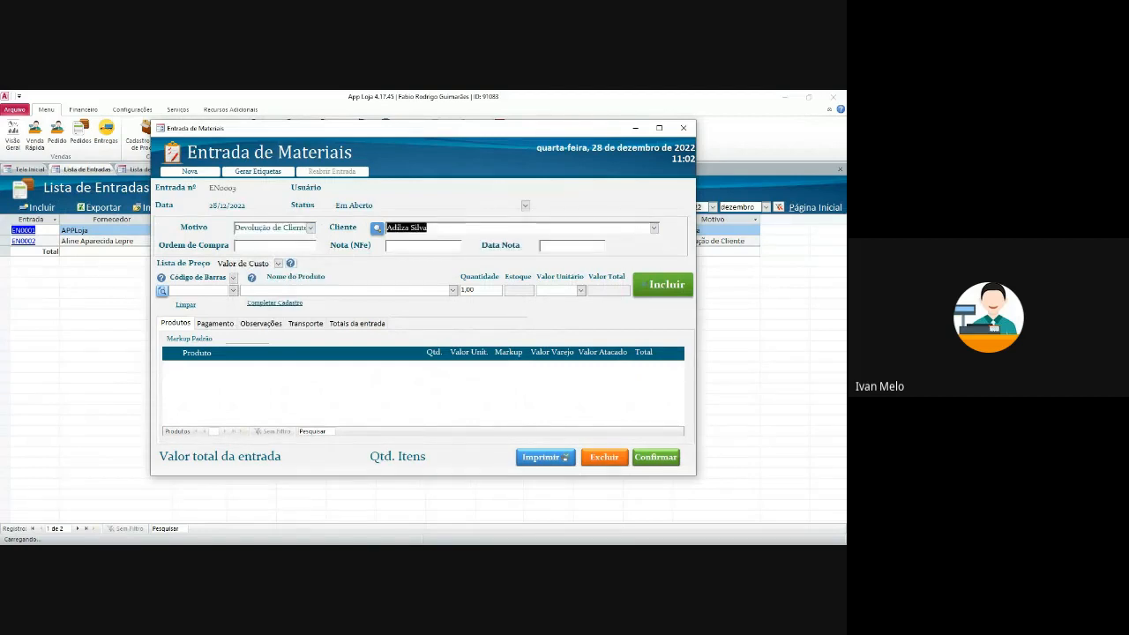
click(233, 291)
click(310, 350)
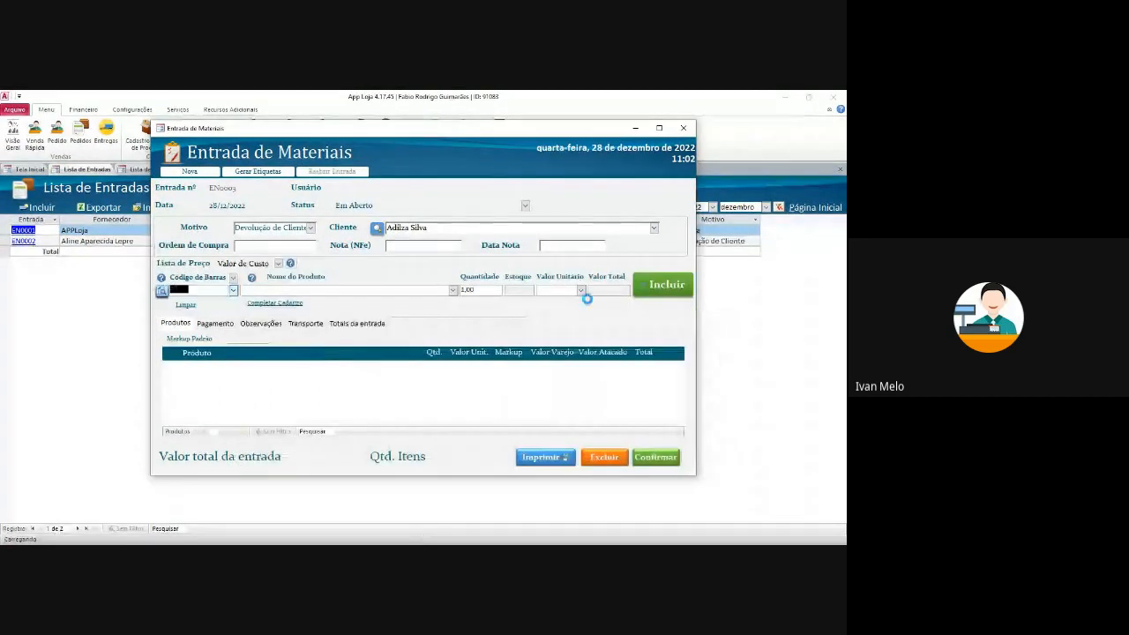
click(672, 288)
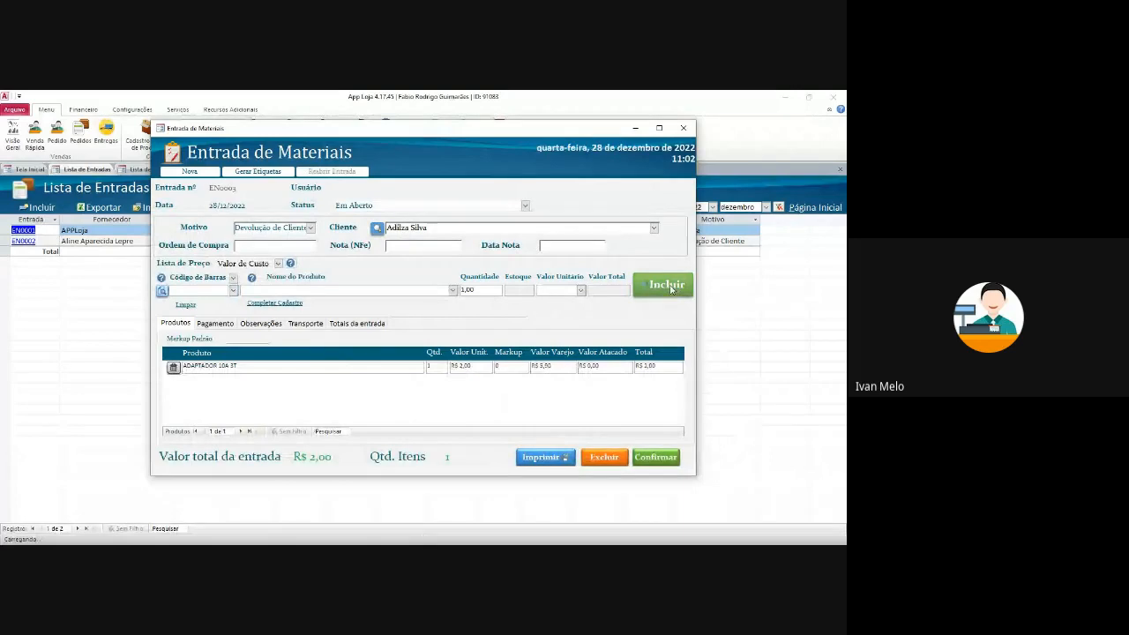
- Add one paid R$ 2,00 installment via Mercado Pago, credit card, dated 21/12/2022
click(217, 324)
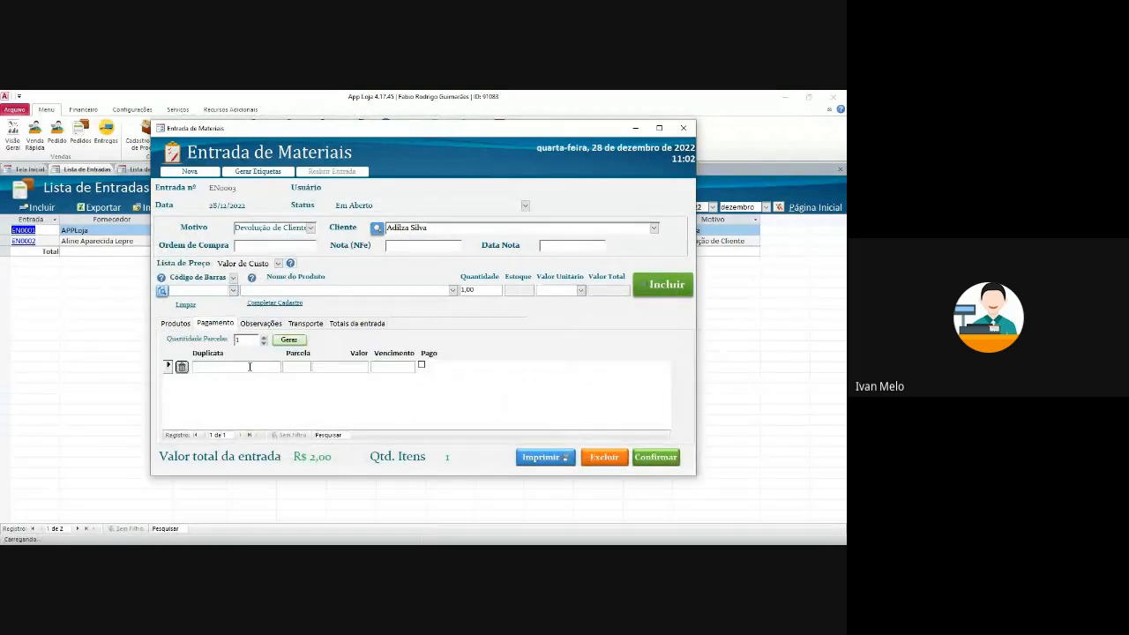
click(287, 339)
click(422, 365)
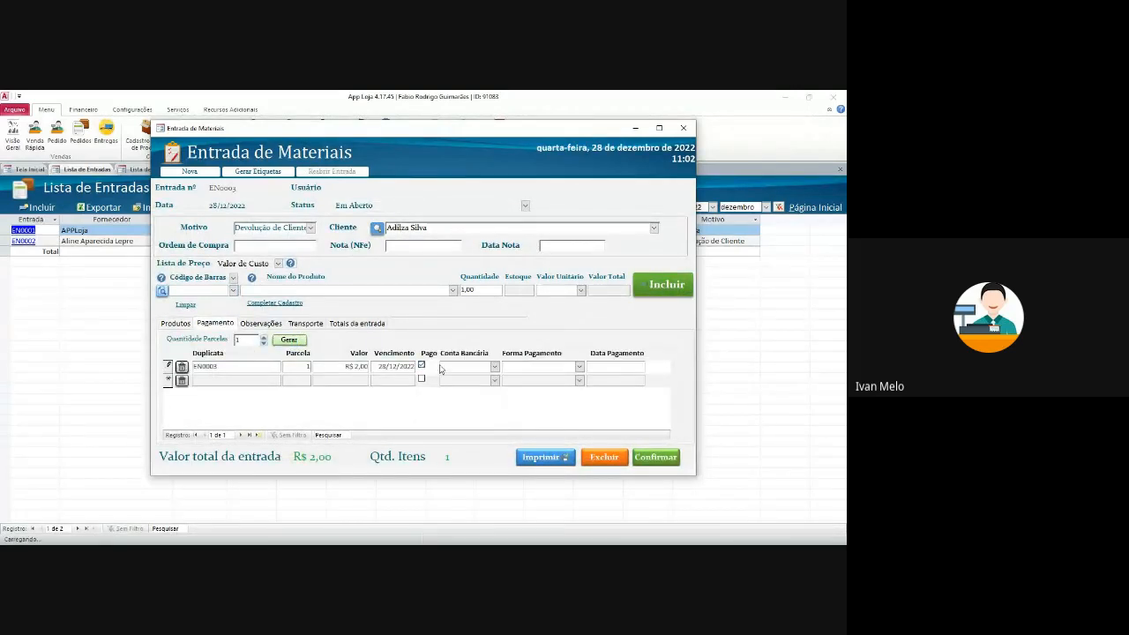
click(494, 366)
click(465, 398)
click(579, 367)
click(597, 378)
click(639, 366)
click(651, 366)
click(617, 422)
click(240, 381)
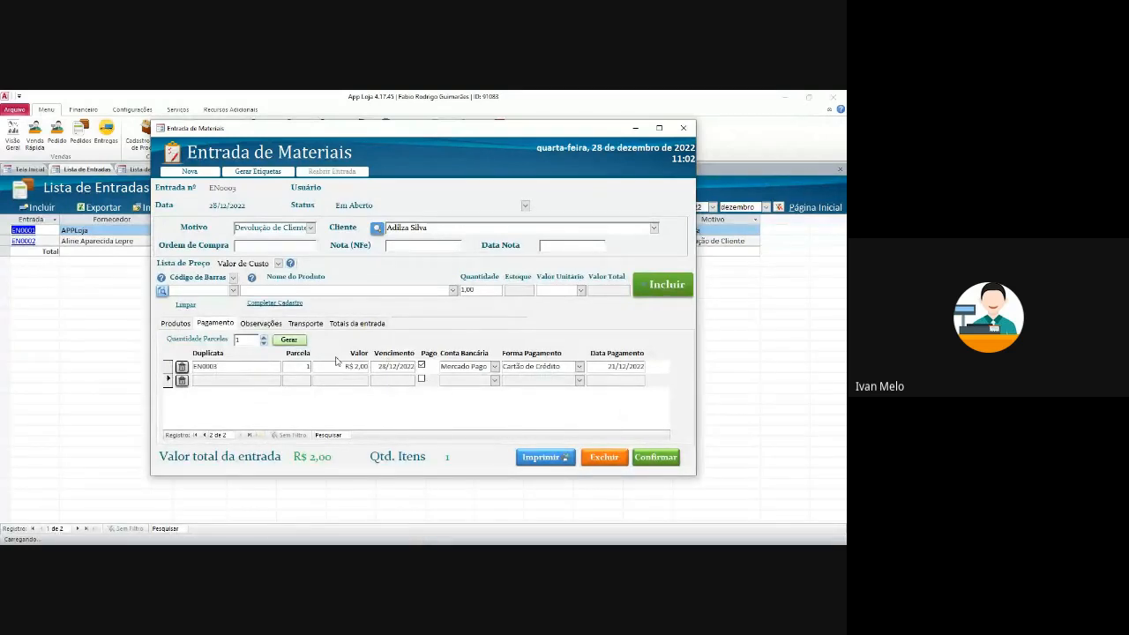
- Review the entry's Produtos, Pagamento and observations tabs
click(172, 324)
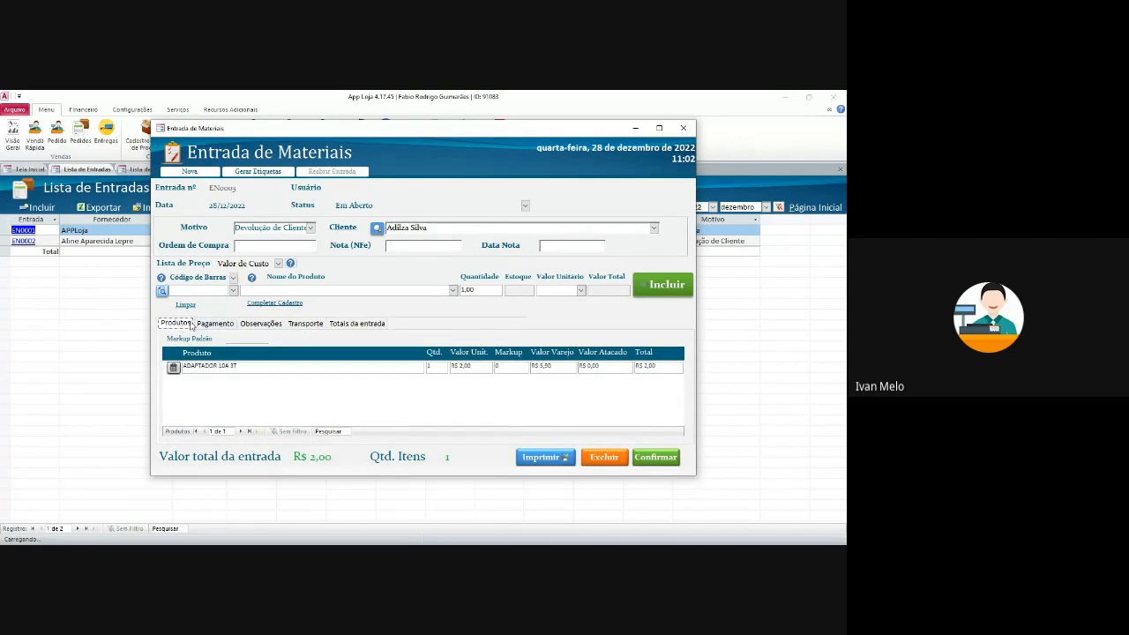
click(216, 323)
click(177, 324)
click(217, 324)
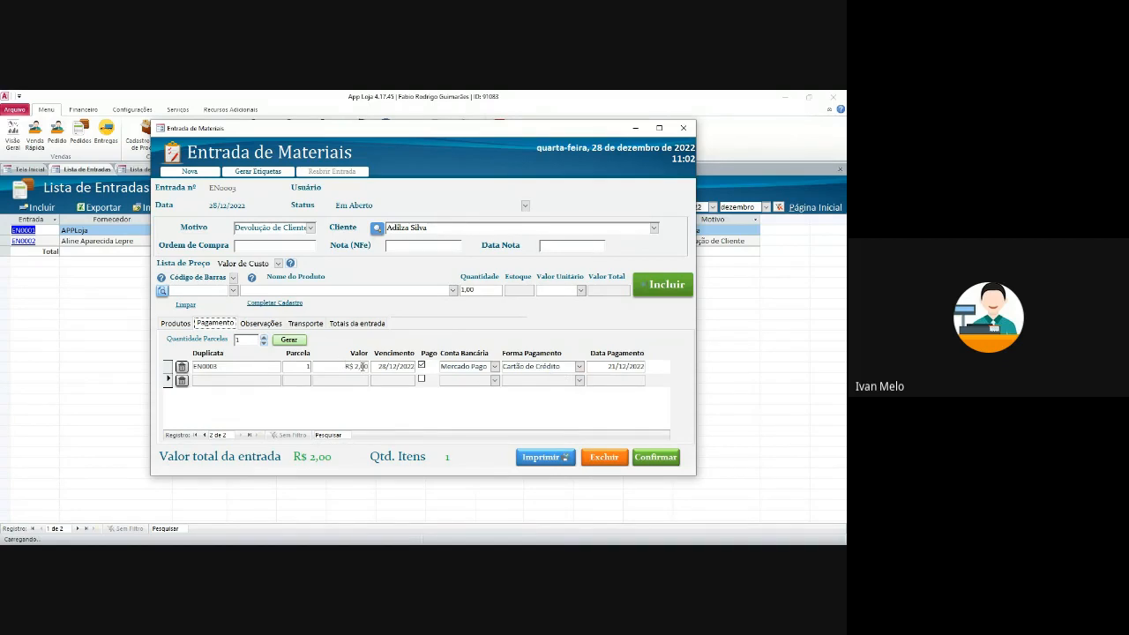
click(176, 324)
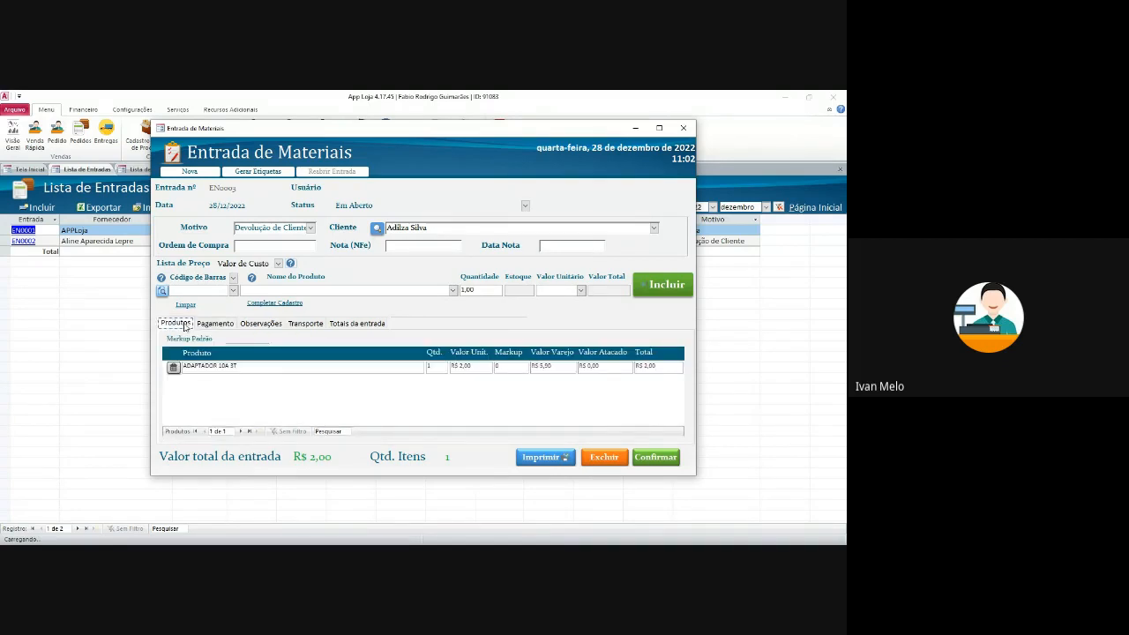
click(218, 324)
click(251, 325)
click(178, 324)
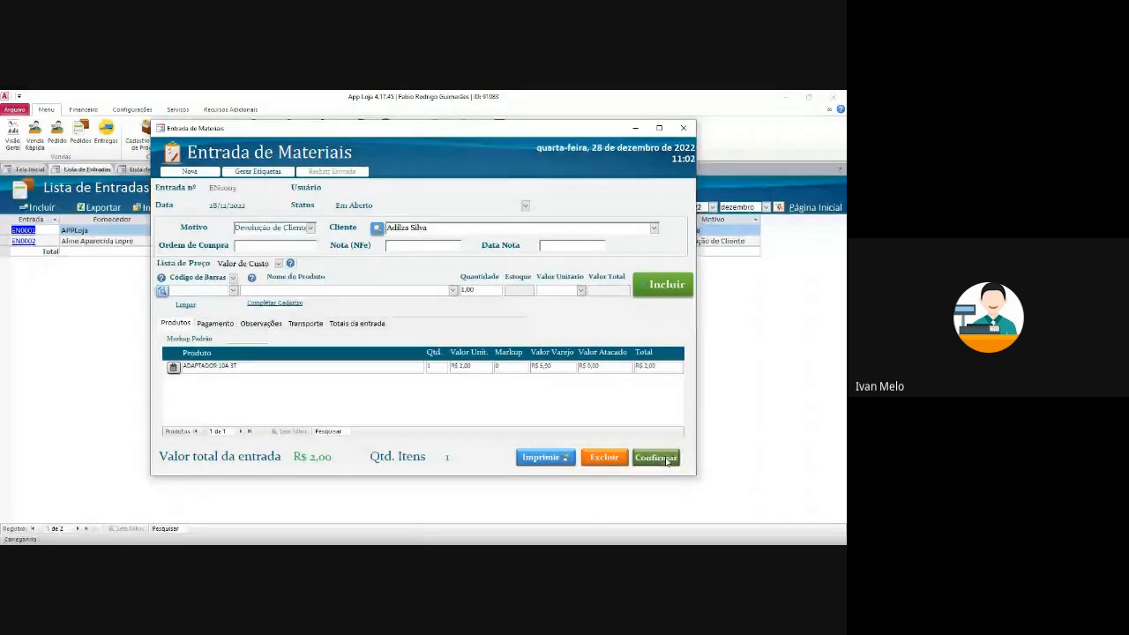
- Confirm the entry, decline updating the sale price, and acknowledge Entrada Registrada
click(669, 459)
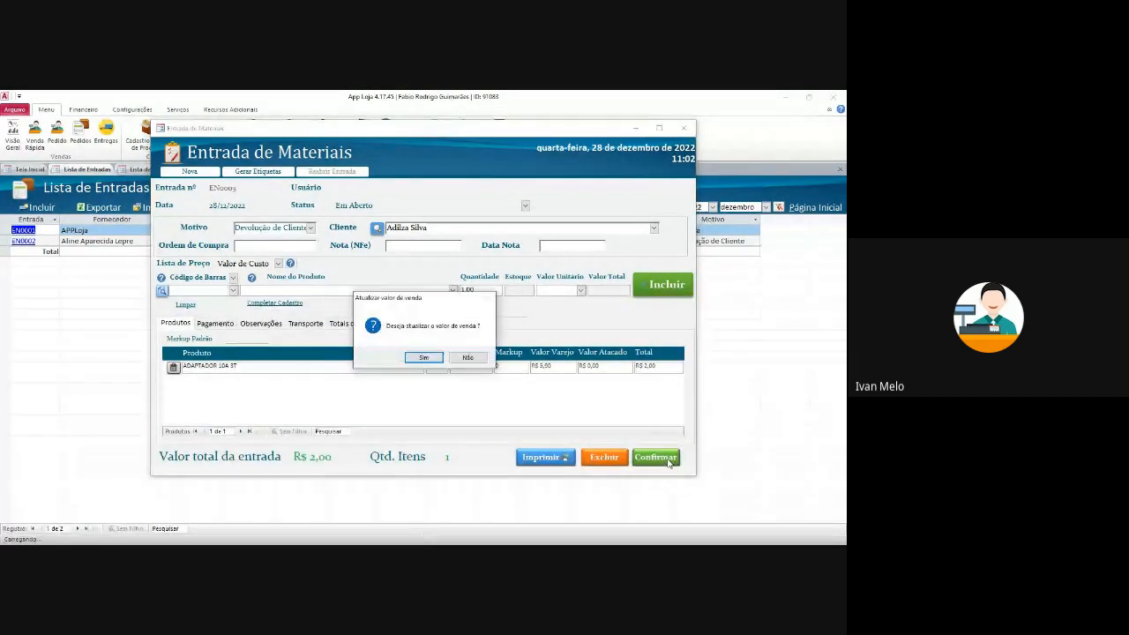
click(468, 357)
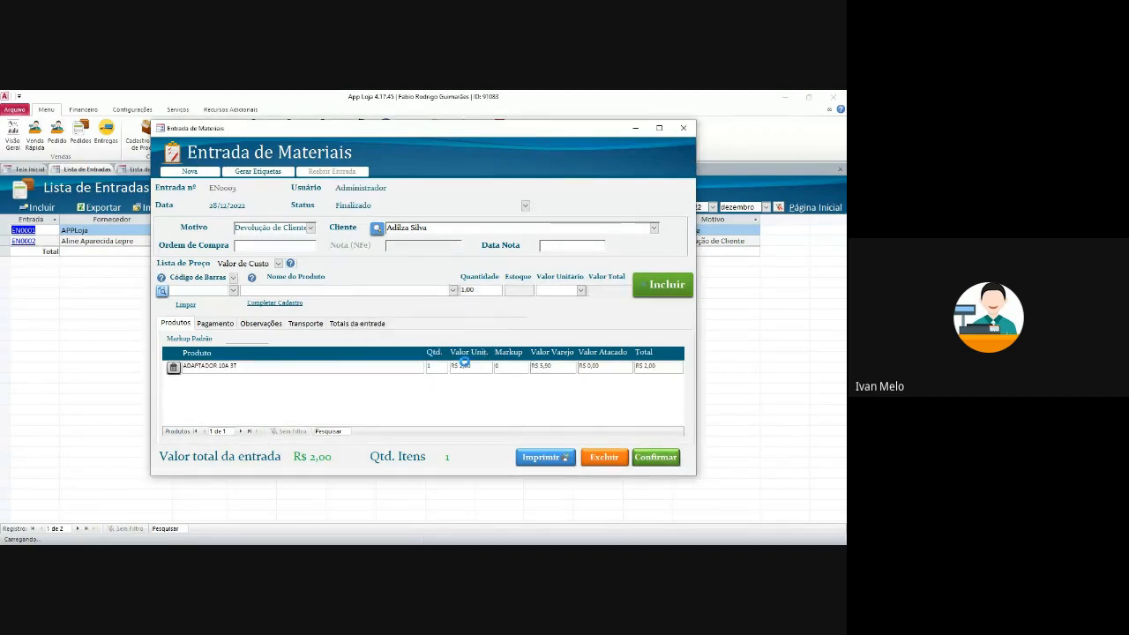
click(500, 360)
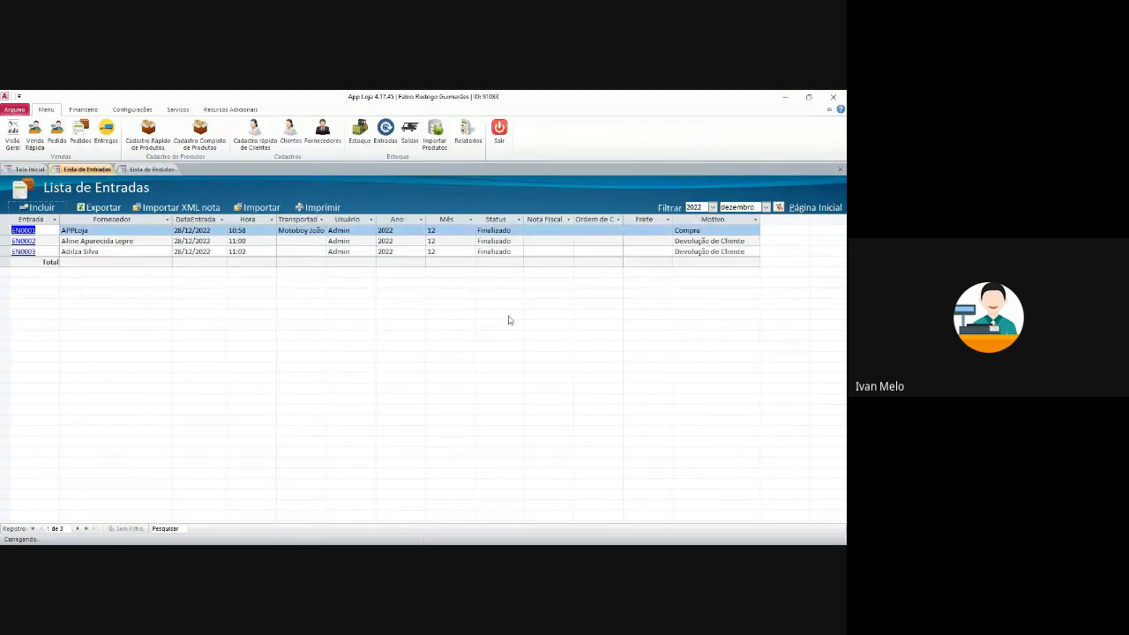
- Browse the financial, settings and additional resources ribbon tabs, then return to the main tools
click(83, 109)
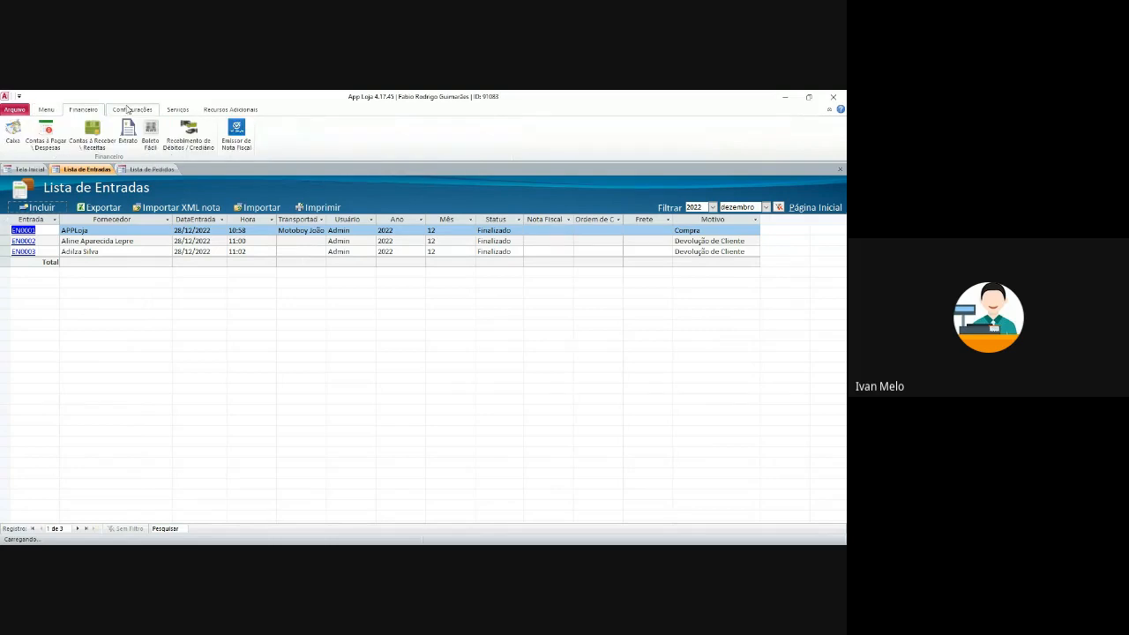
click(137, 109)
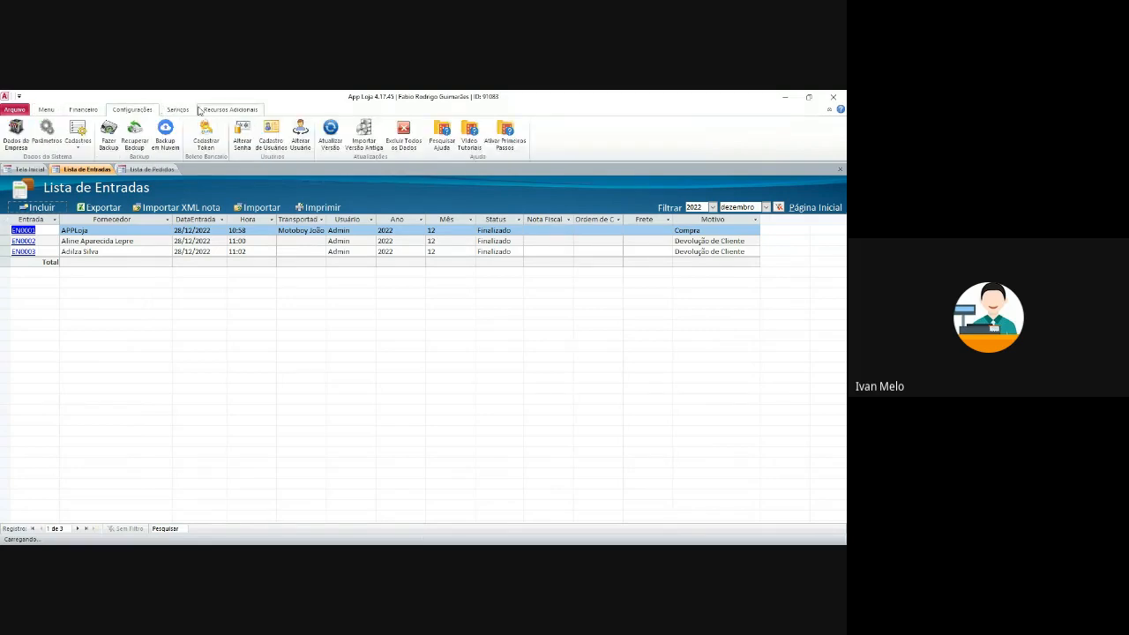
click(228, 109)
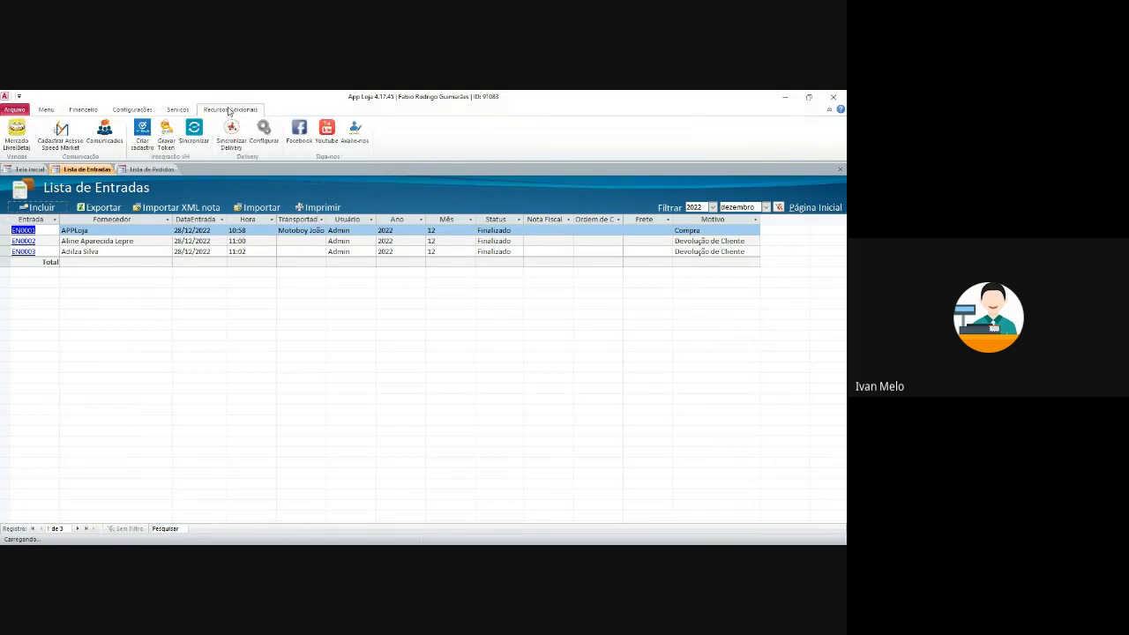
click(89, 109)
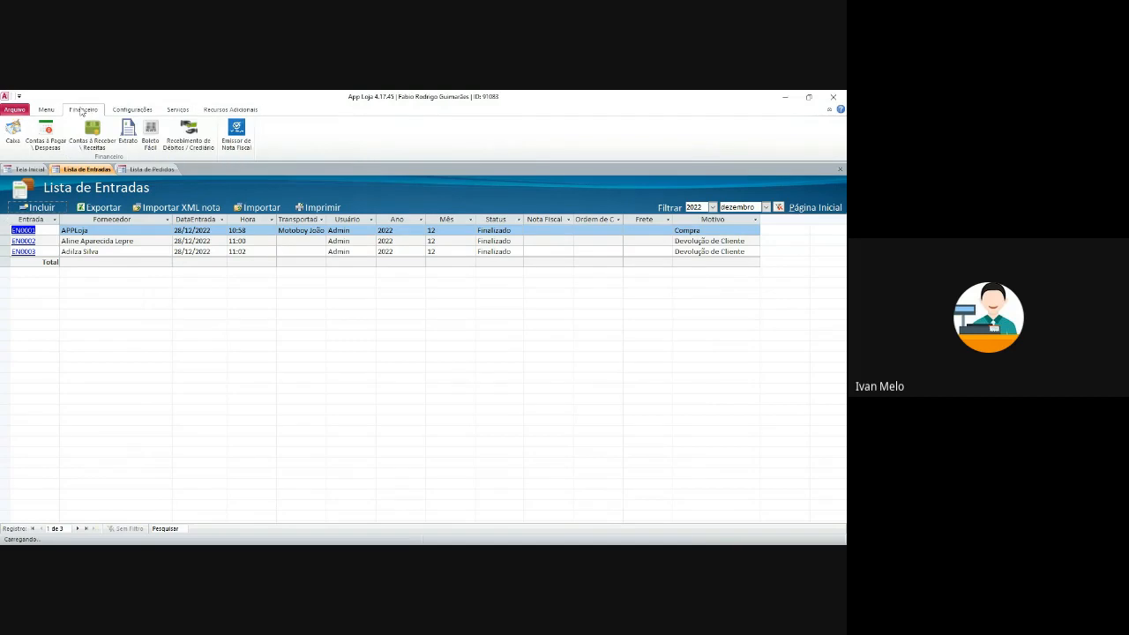
click(132, 109)
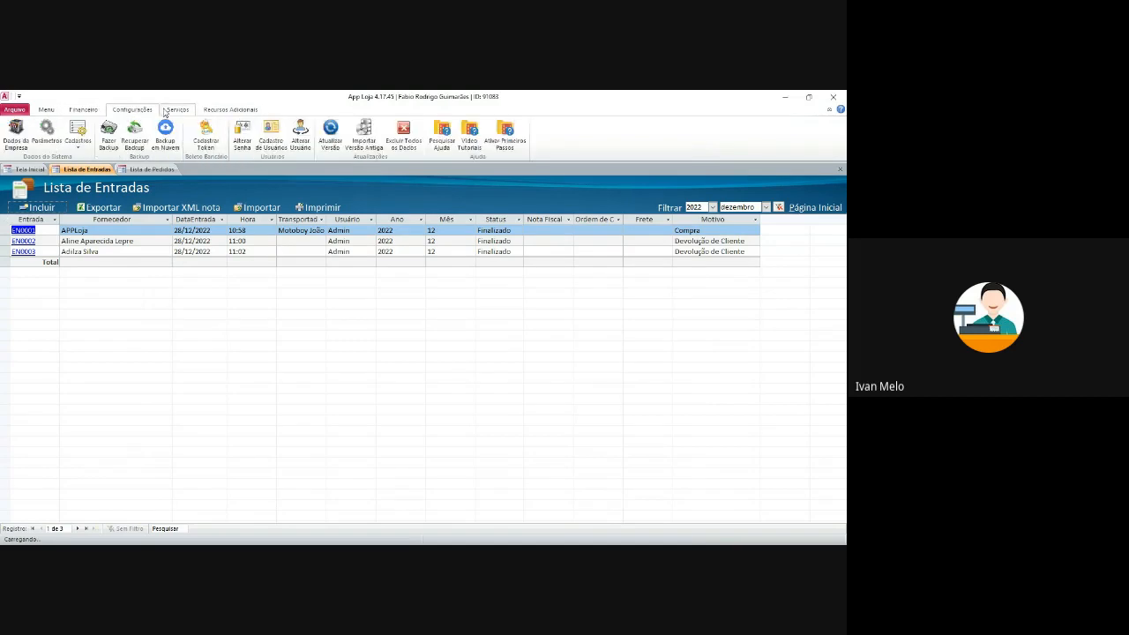
click(47, 110)
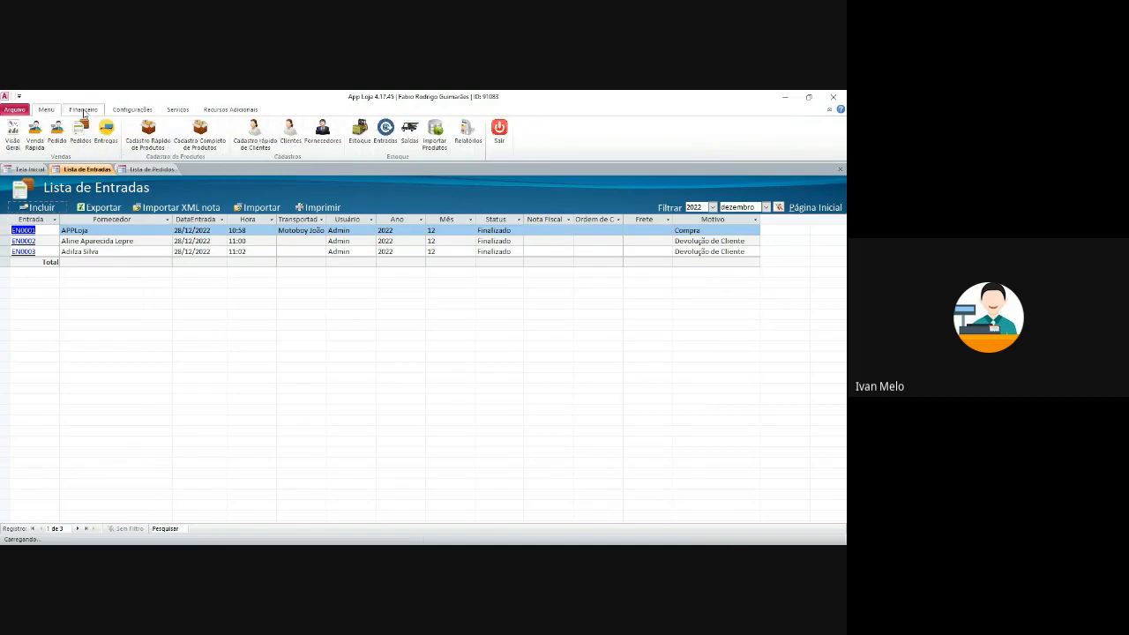
- Create a new outgoing record with reason Devolução ao Fornecedor and item ABRAÇADEIRA U 3/4 MONTEC
click(410, 139)
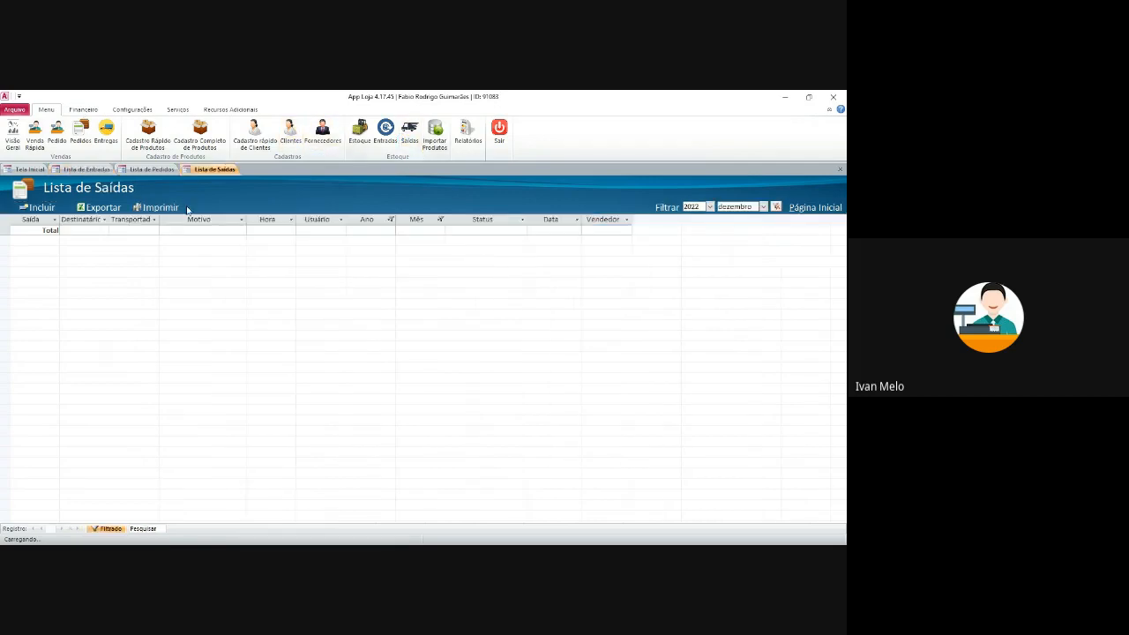
click(40, 207)
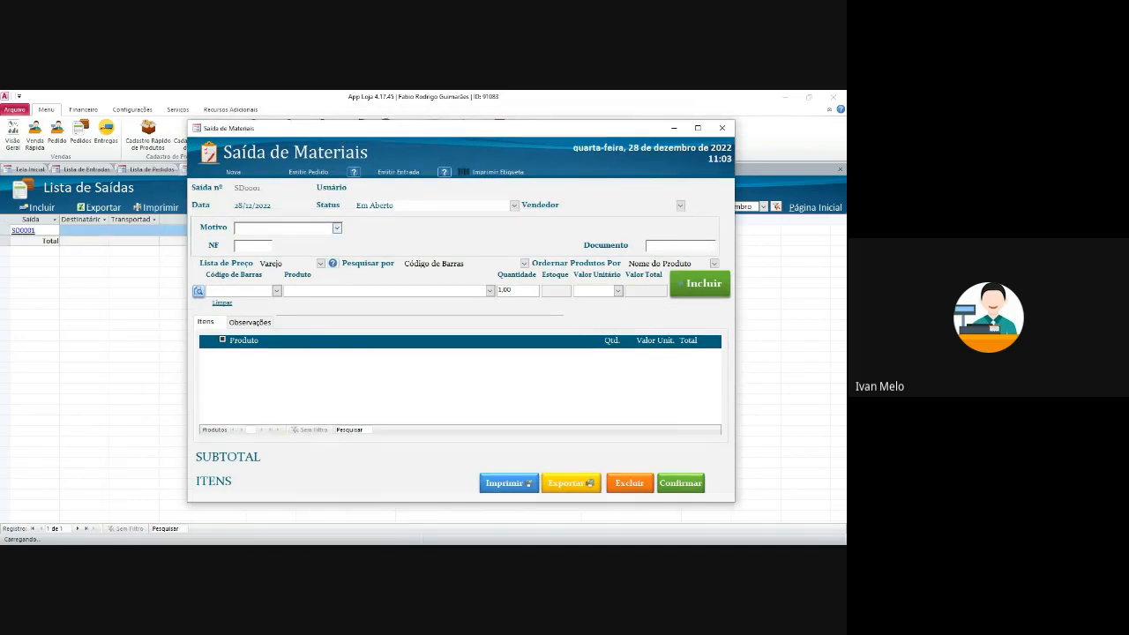
click(338, 228)
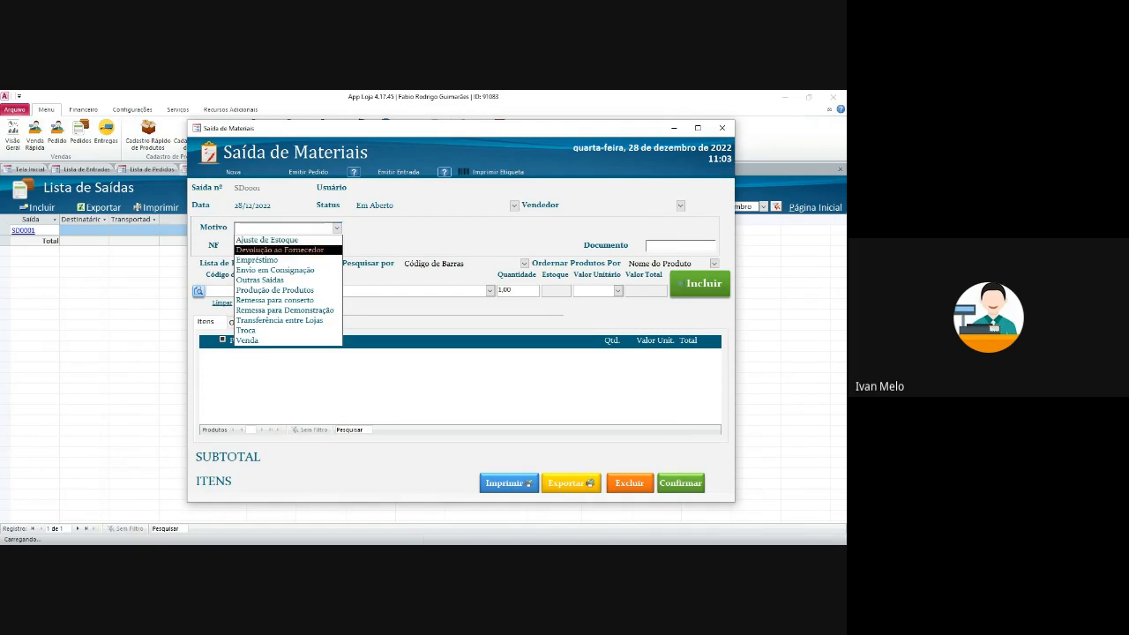
click(280, 250)
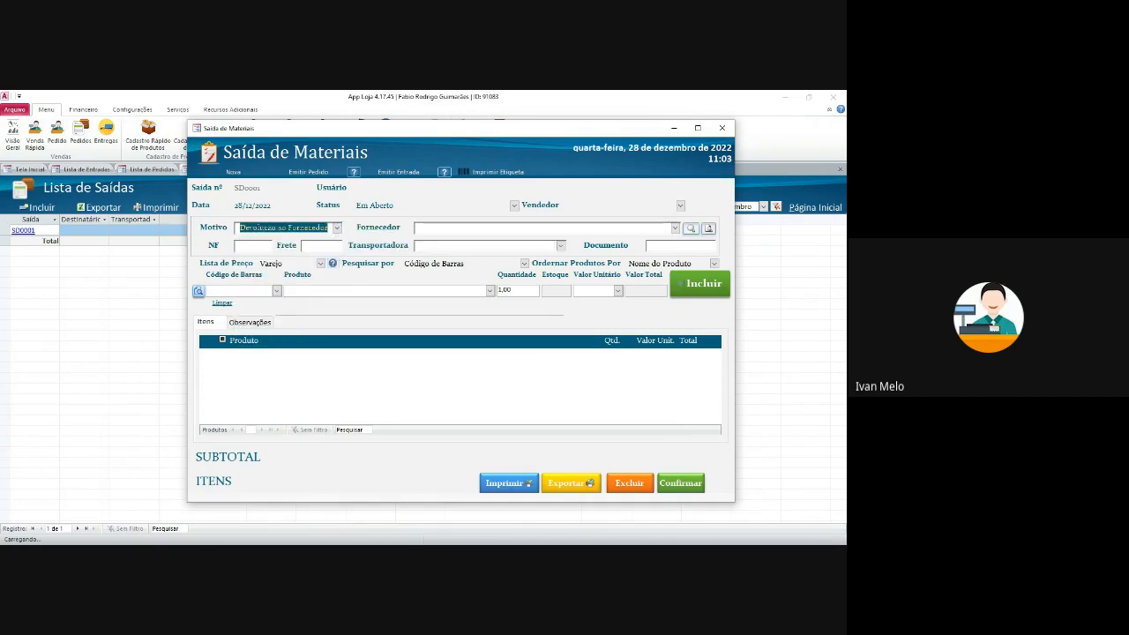
click(278, 290)
click(305, 337)
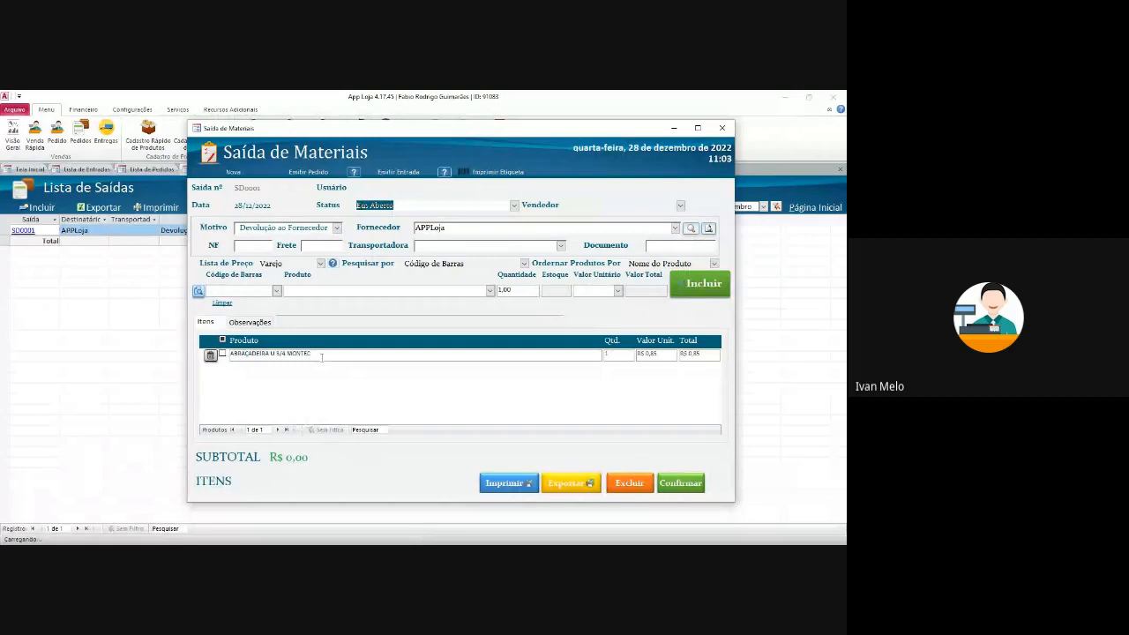
- Finalize the outgoing record, recheck SD0001, then close it and the Lista de Saídas
click(680, 482)
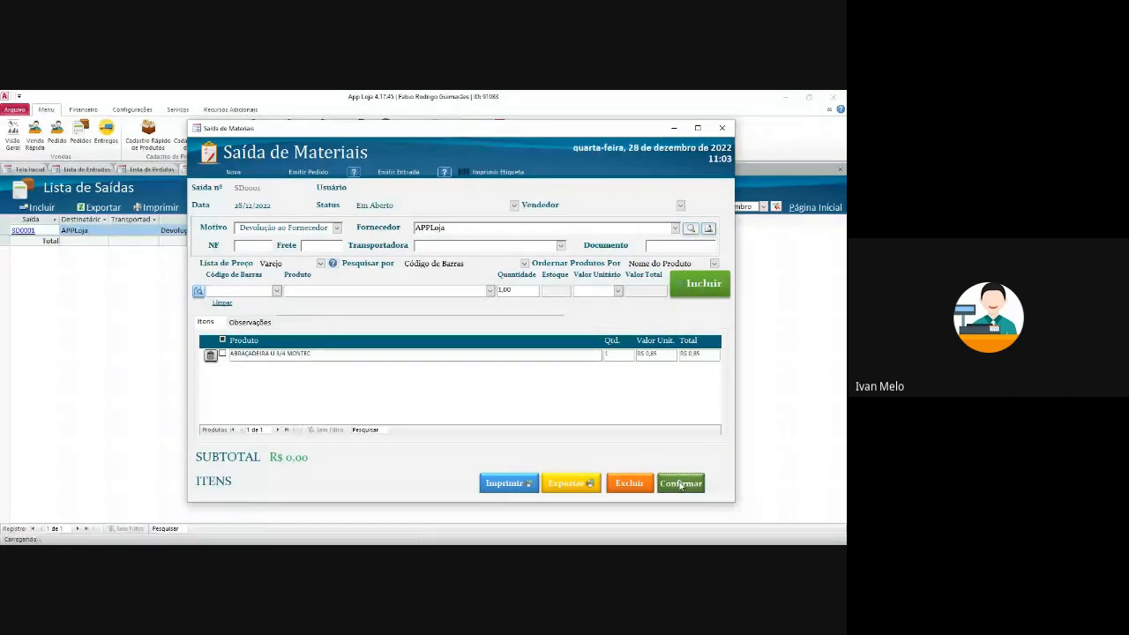
click(482, 357)
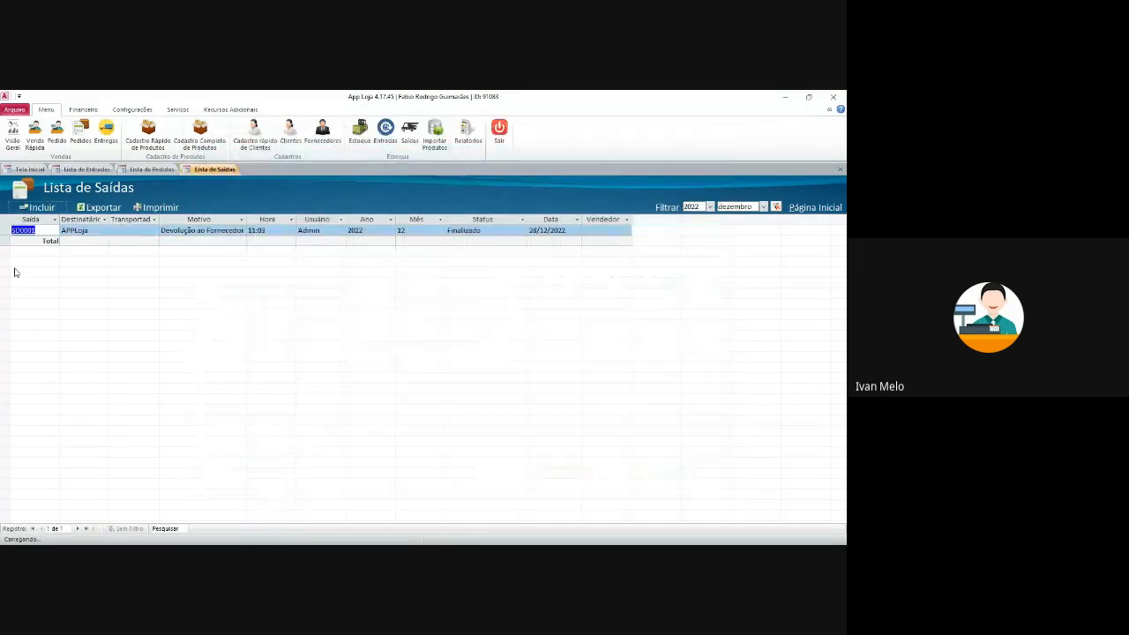
click(31, 230)
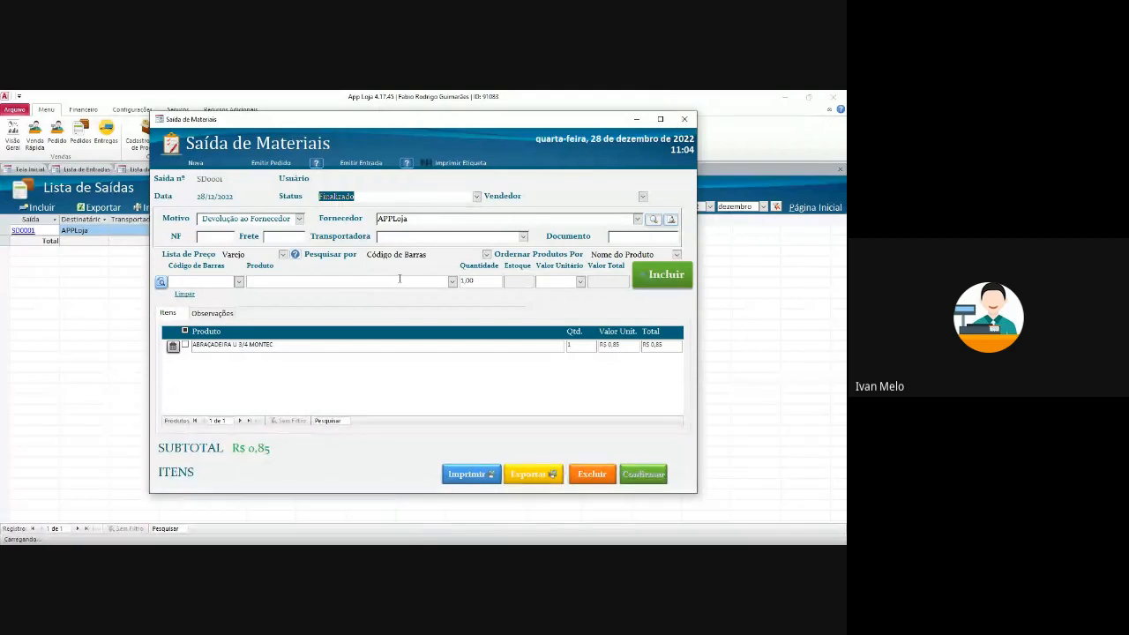
click(680, 118)
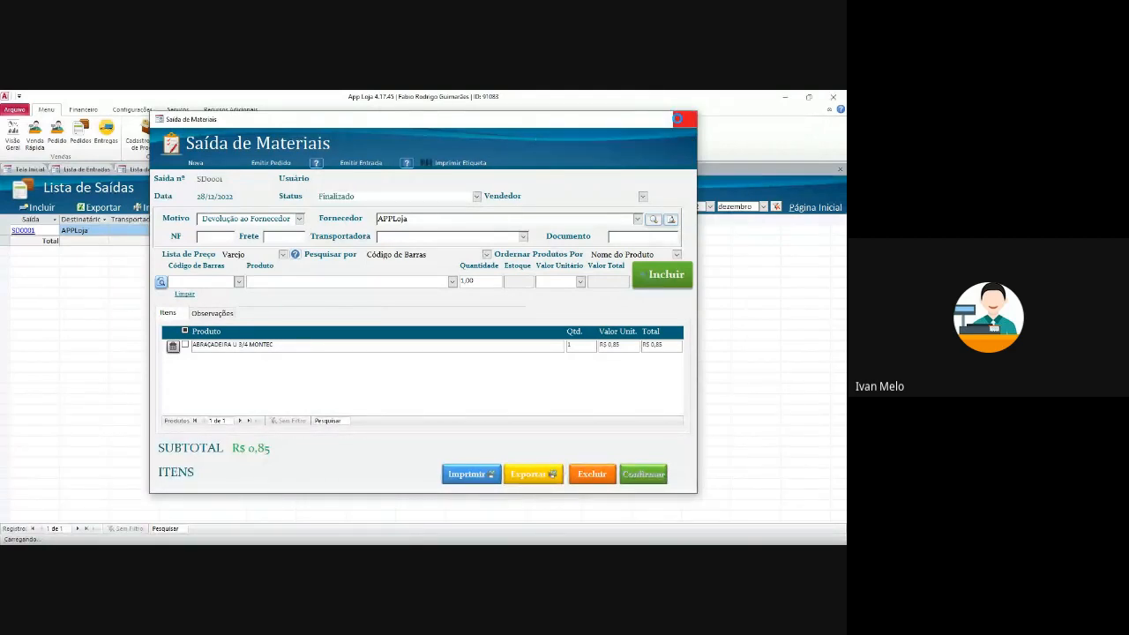
click(840, 170)
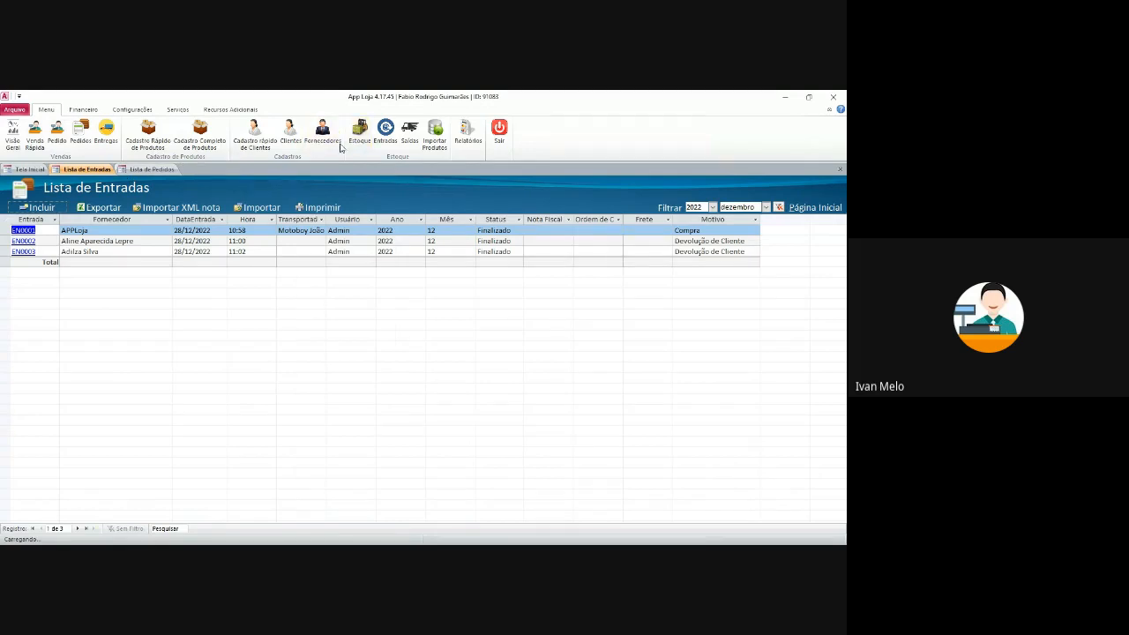
click(88, 110)
click(124, 111)
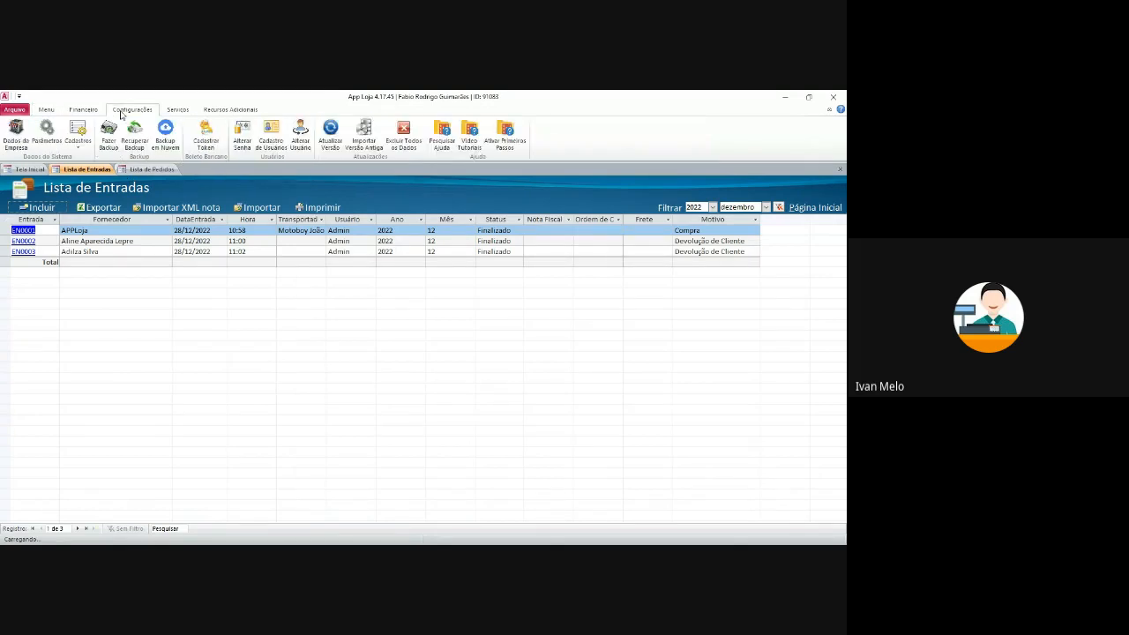
click(177, 113)
click(225, 113)
click(54, 113)
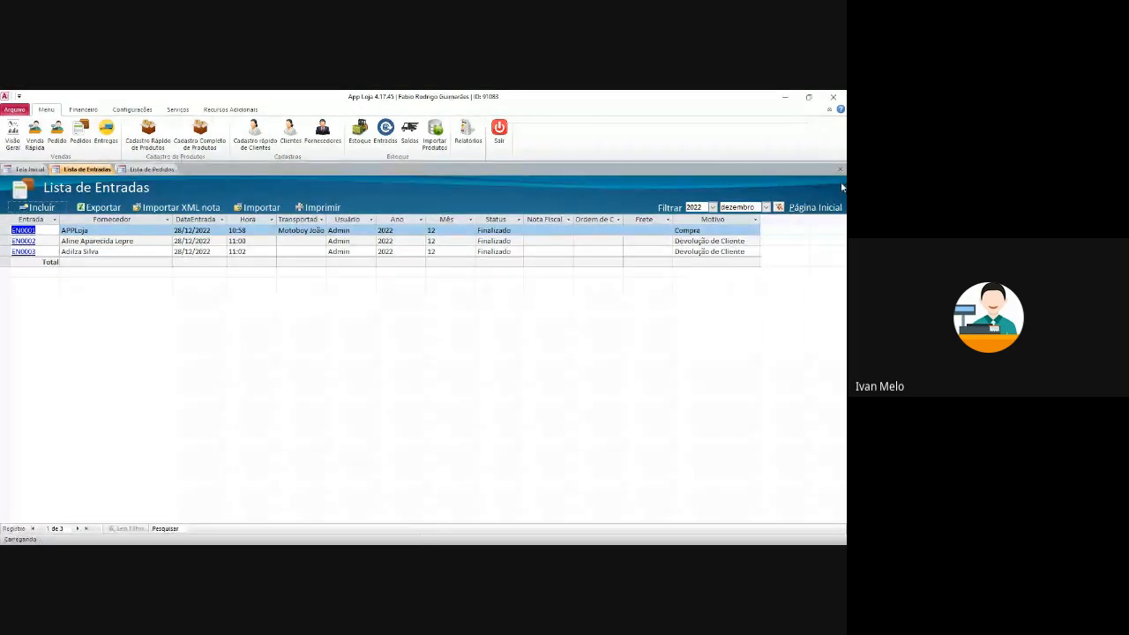
- Close the stock entries and sales orders lists and shift the Relatórios window left
click(841, 170)
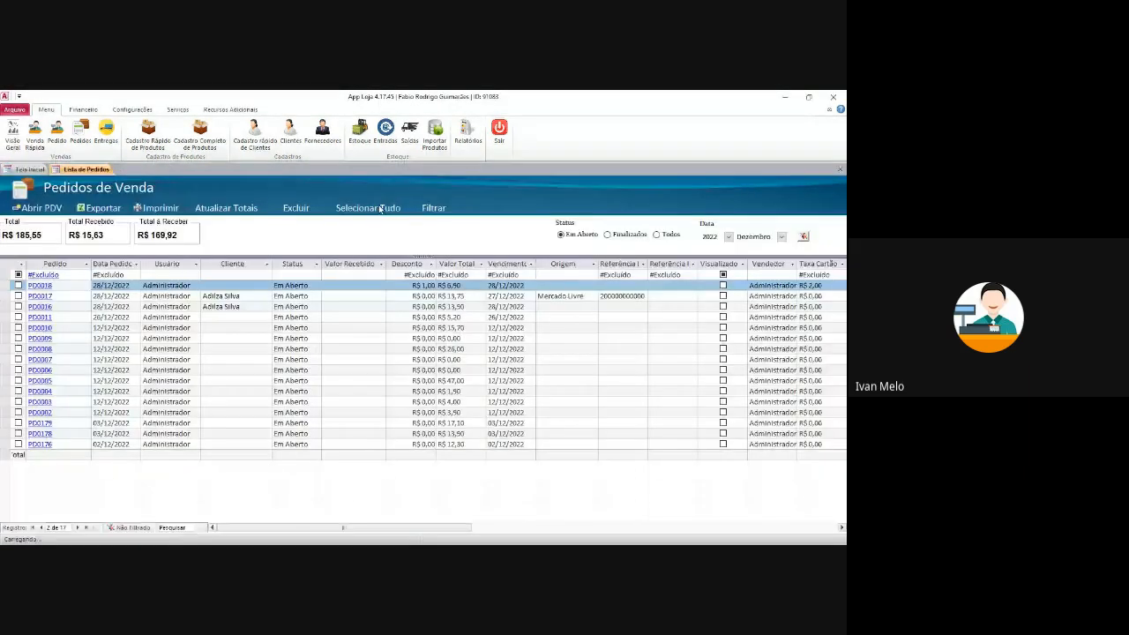
click(840, 169)
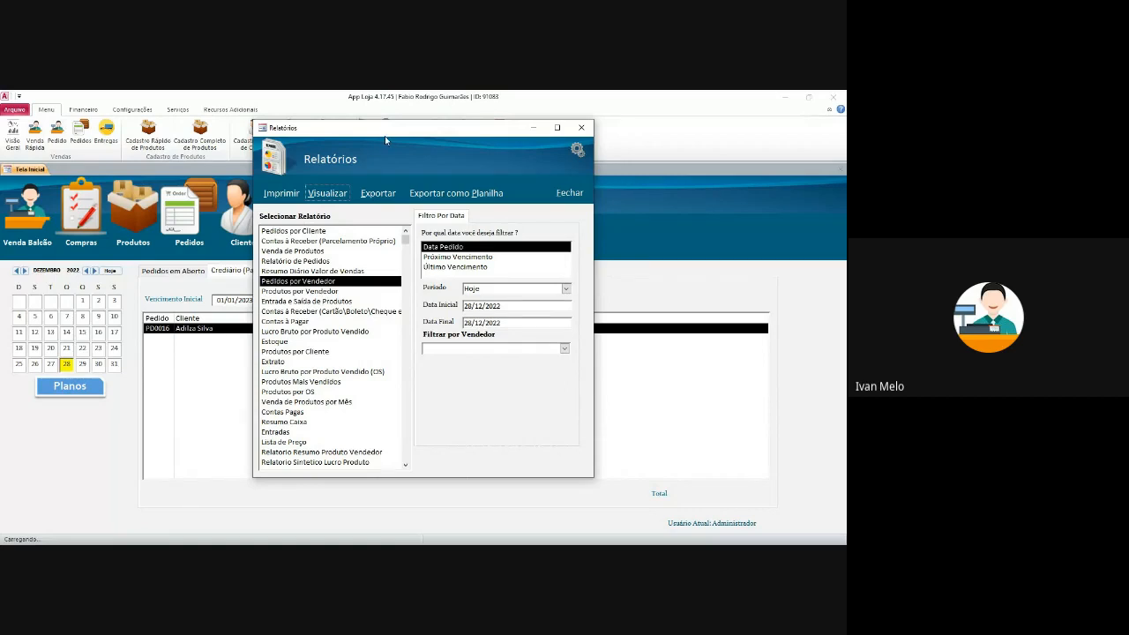
drag(385, 138, 353, 133)
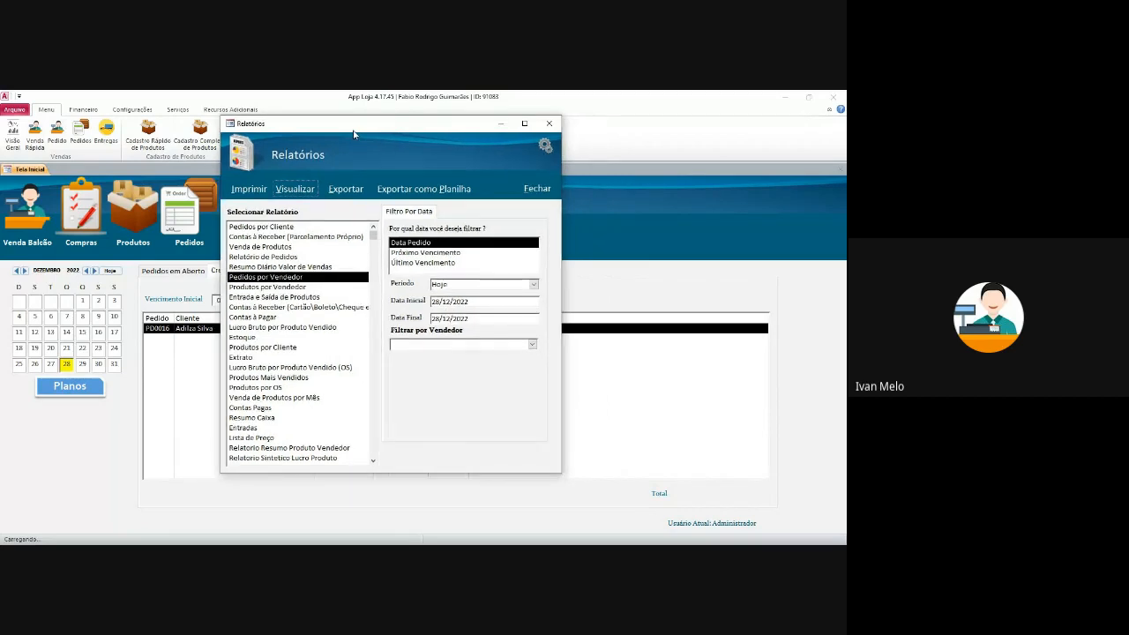
- Select the Lucro Bruto por Produto Vendido report with Período left at Hoje
click(327, 328)
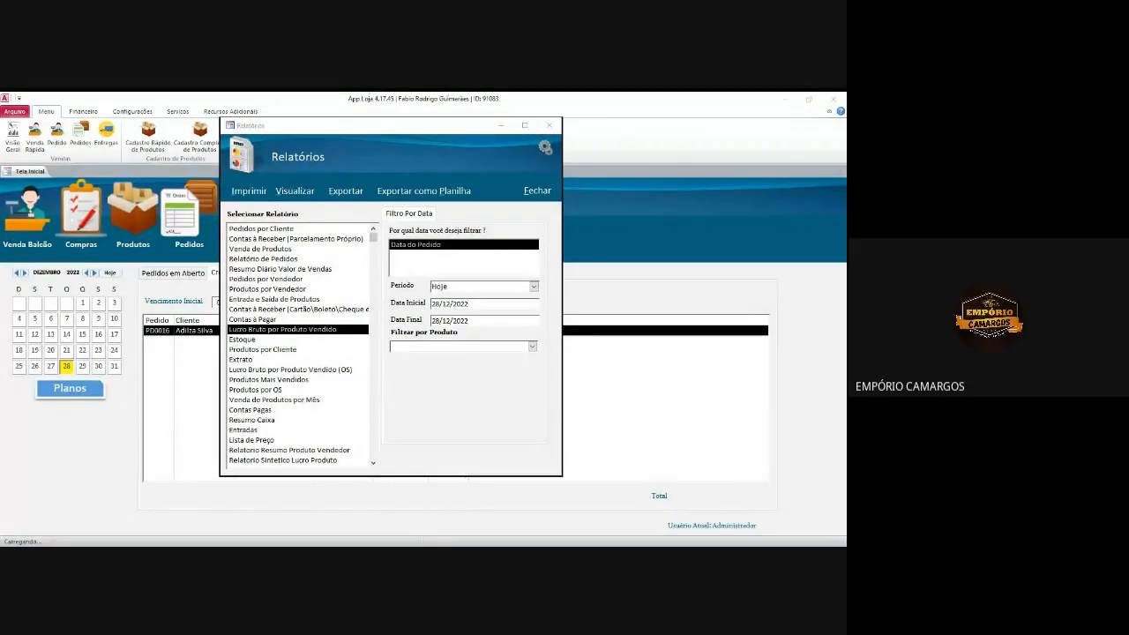
click(274, 339)
key(Up)
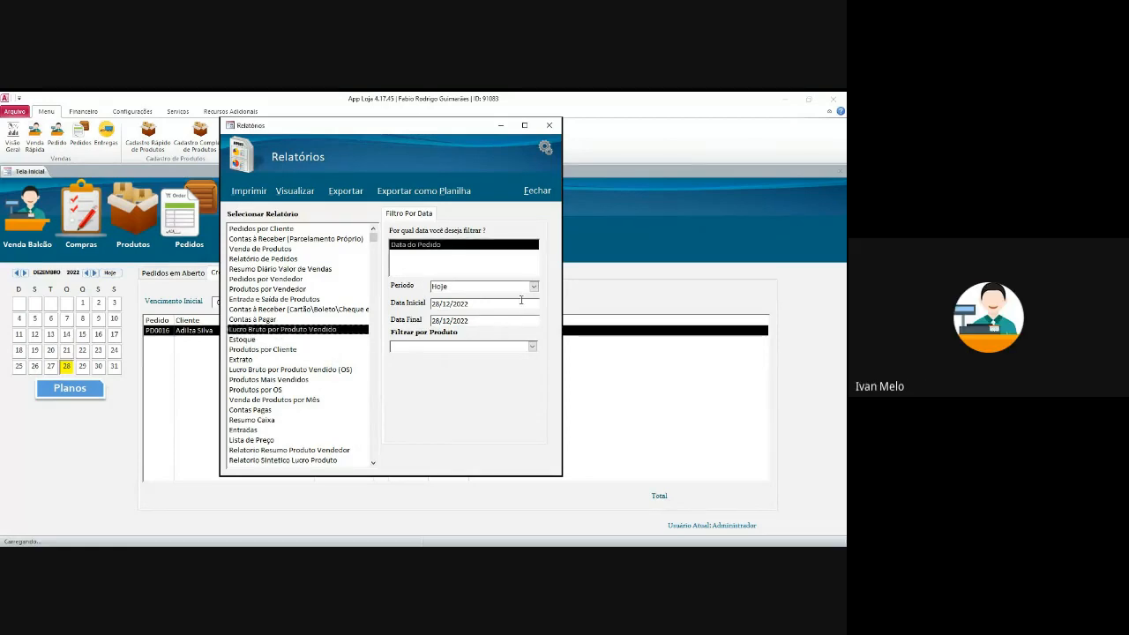
click(310, 189)
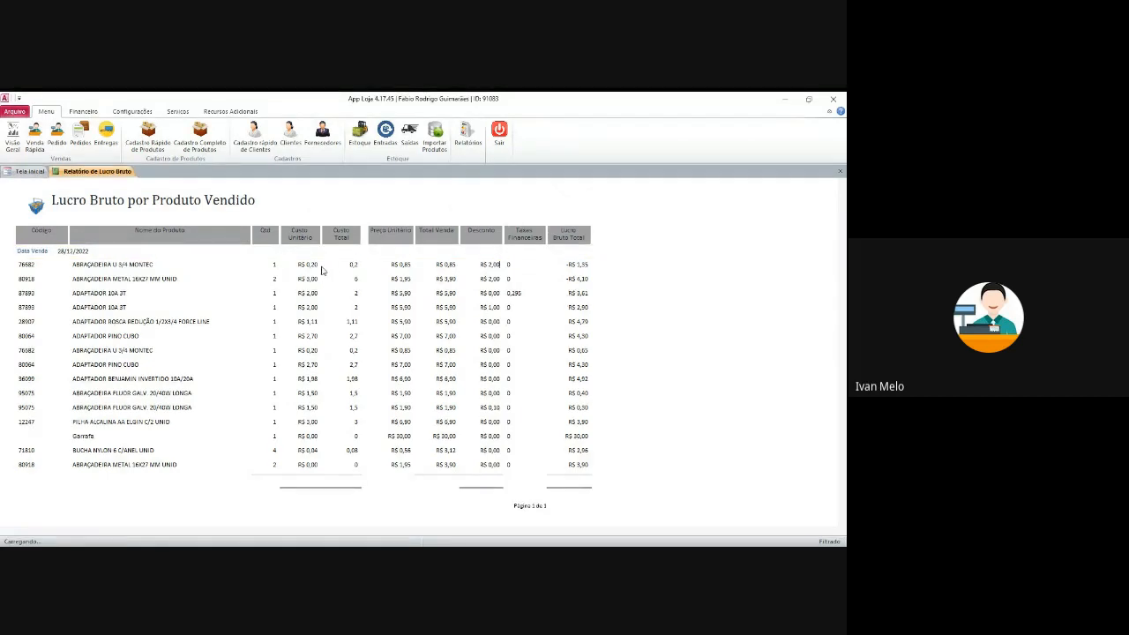
drag(299, 264, 421, 266)
click(361, 267)
click(277, 265)
click(366, 268)
click(433, 265)
drag(529, 292, 484, 289)
click(528, 293)
click(573, 482)
click(585, 482)
click(569, 489)
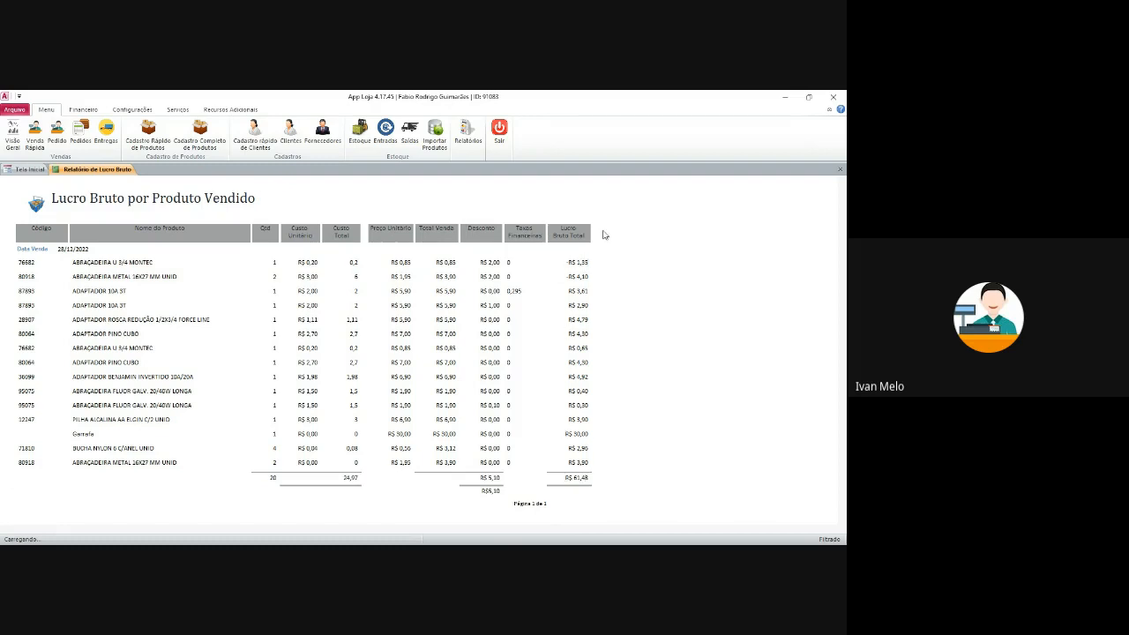
click(578, 305)
click(567, 462)
click(420, 476)
click(400, 481)
click(397, 464)
click(533, 479)
click(537, 468)
click(840, 168)
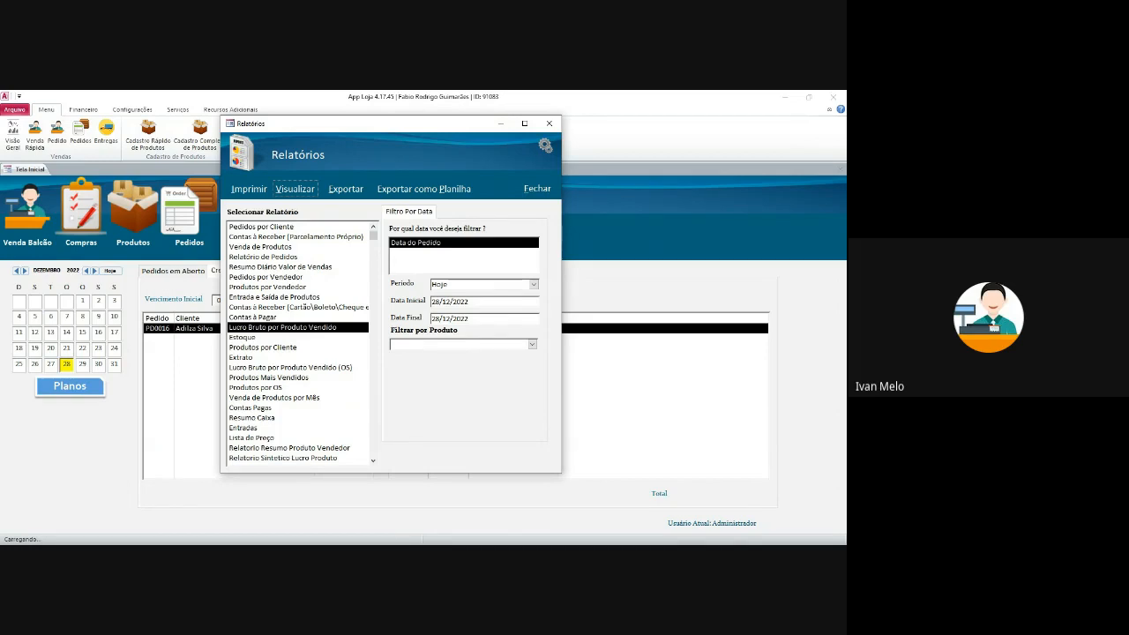
- Preview Produtos Mais Vendidos for Último Mês (28/11/2022–28/12/2022), close it, and select Lista de Preço
click(242, 358)
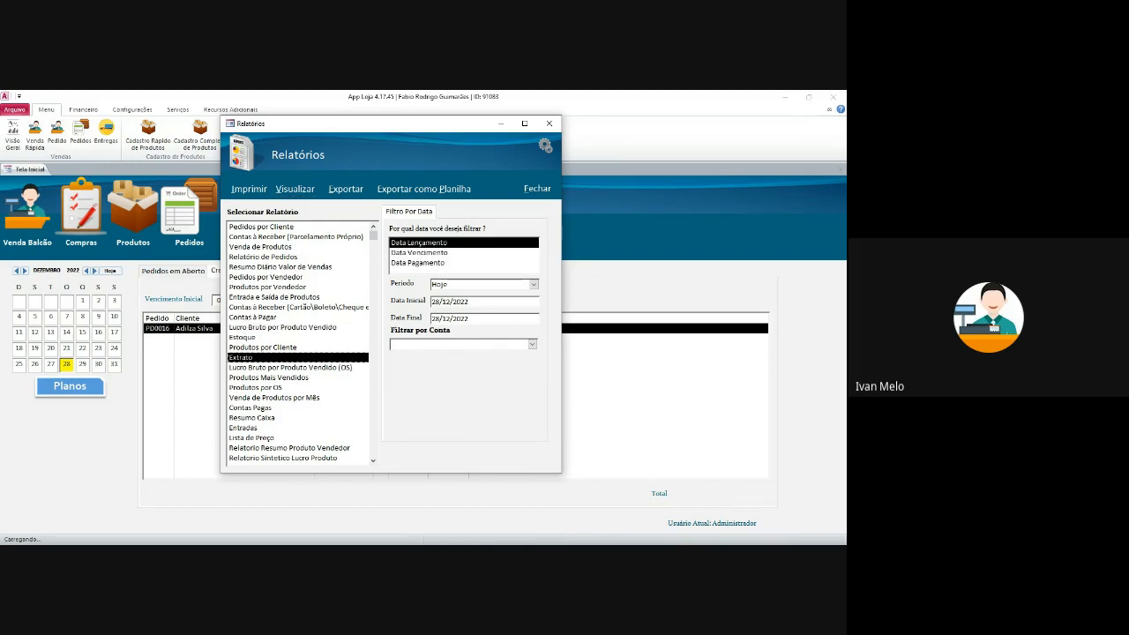
click(269, 378)
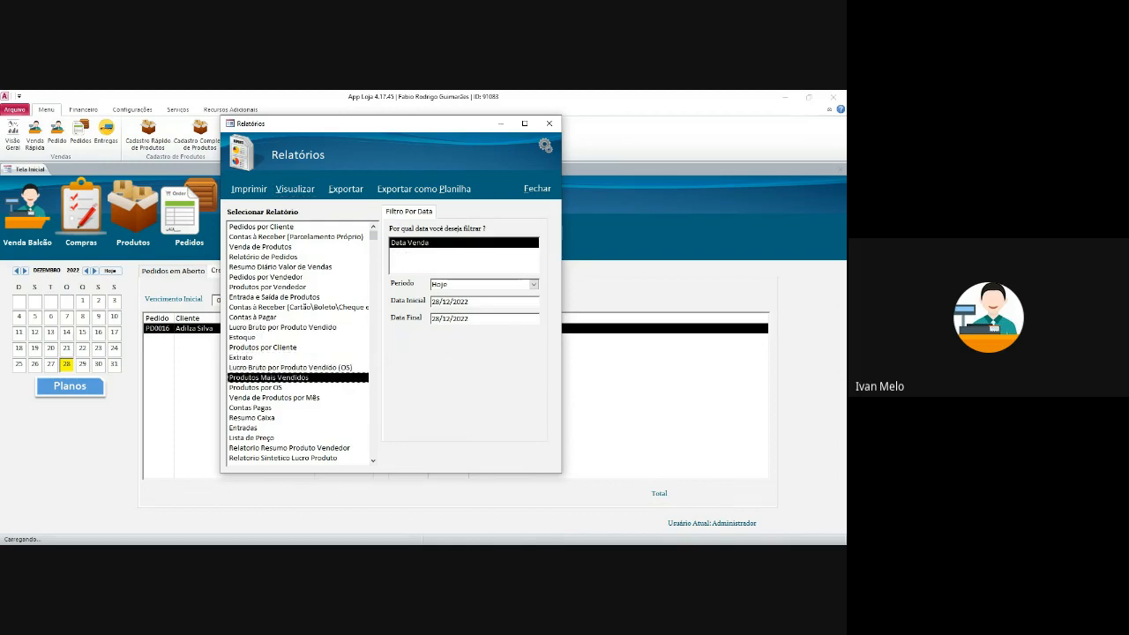
click(534, 284)
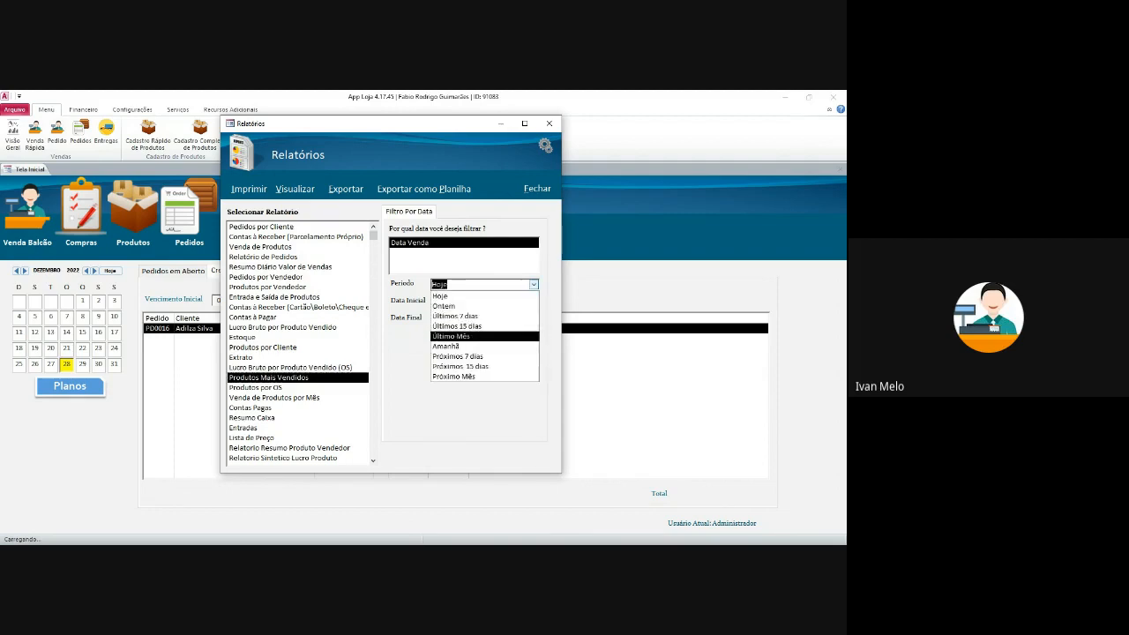
click(451, 336)
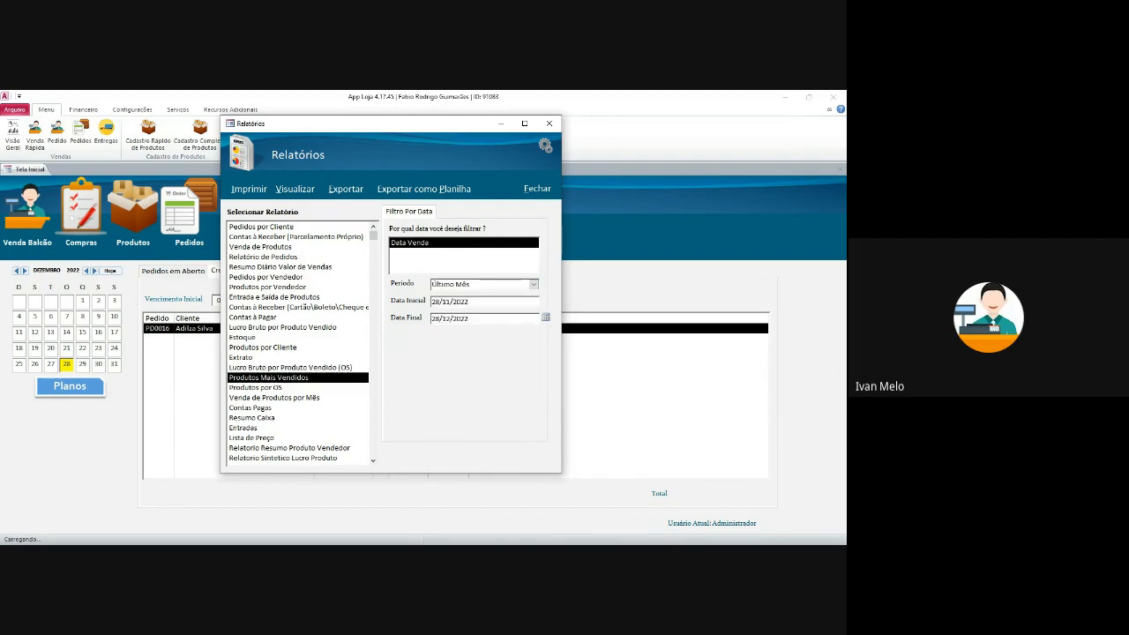
click(295, 189)
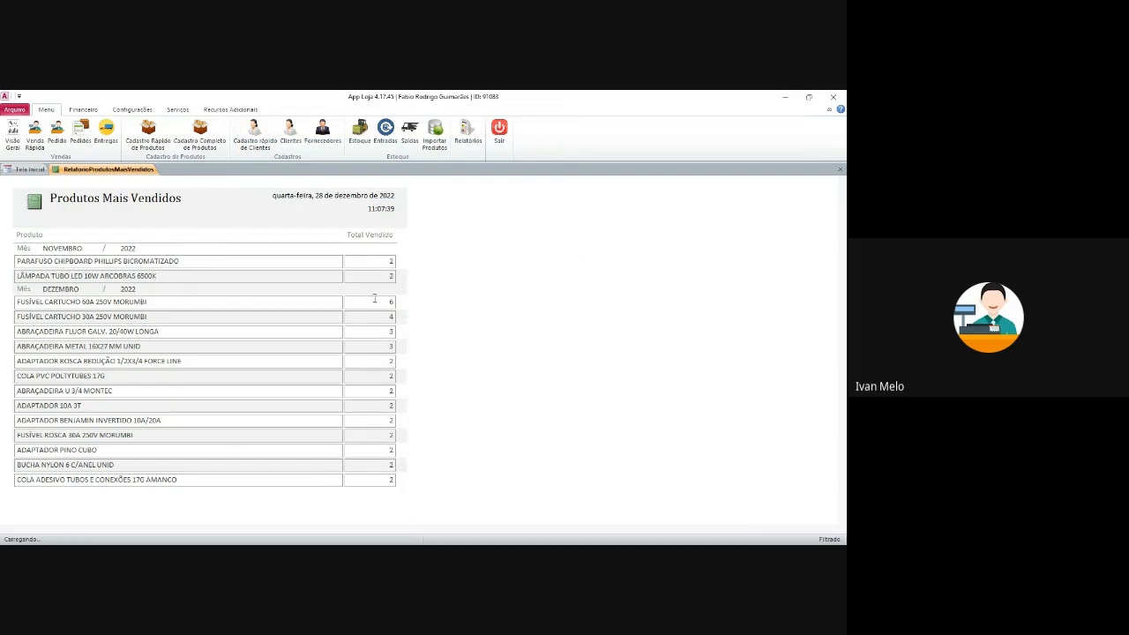
click(840, 168)
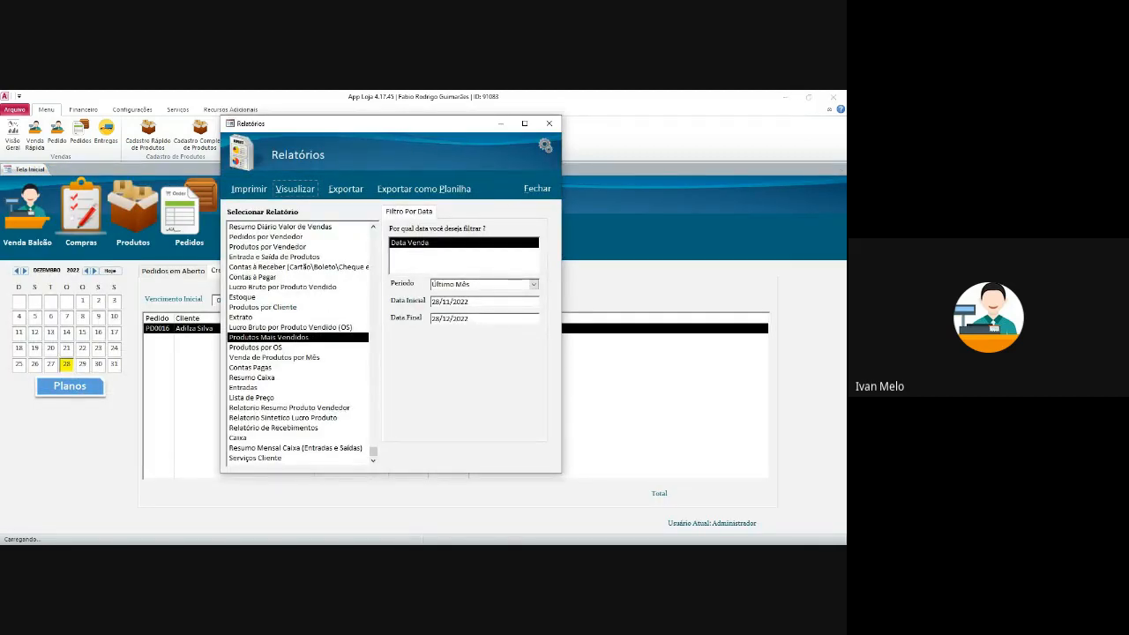
click(252, 398)
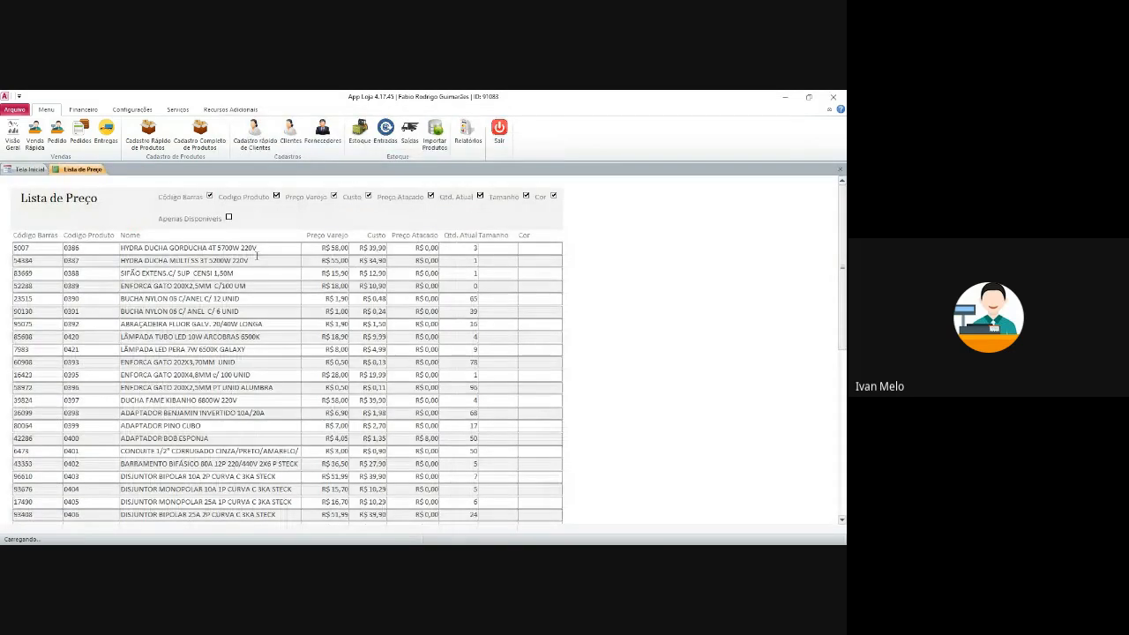
- Scroll through the Lista de Preço preview, then close it back to Relatórios
scroll(196, 350, down, 3)
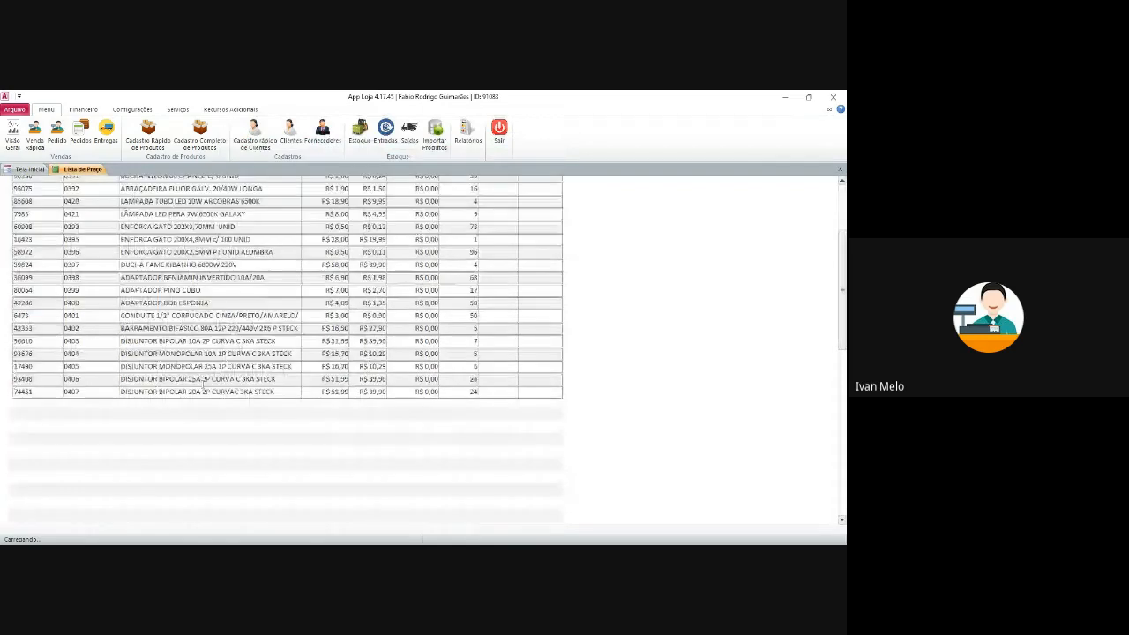
scroll(204, 396, up, 3)
drag(843, 229, 842, 207)
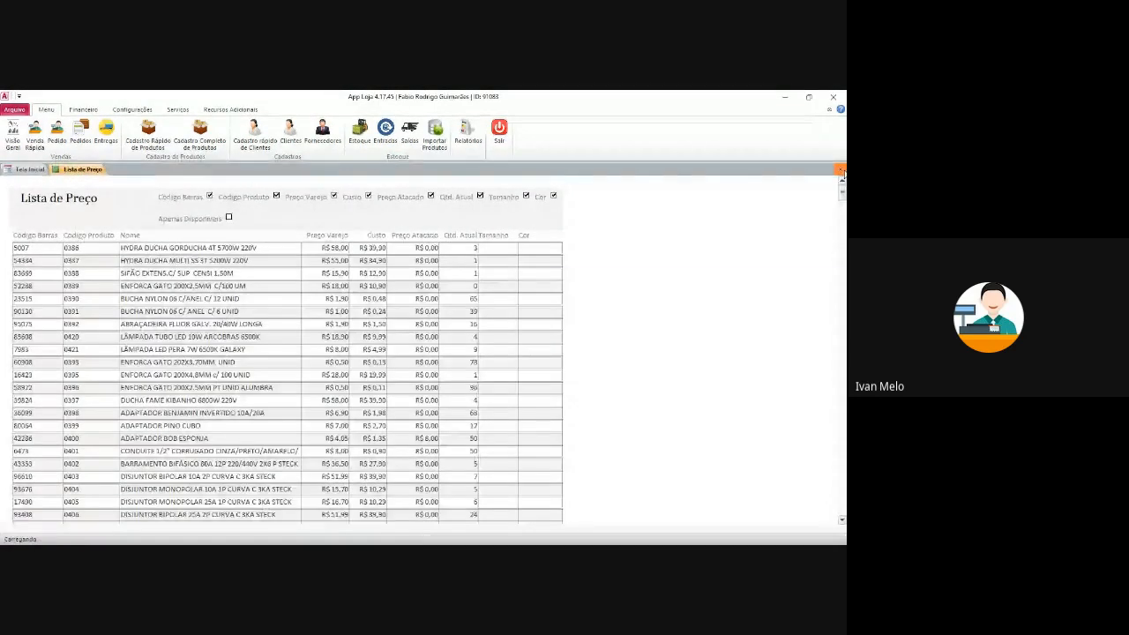
click(842, 171)
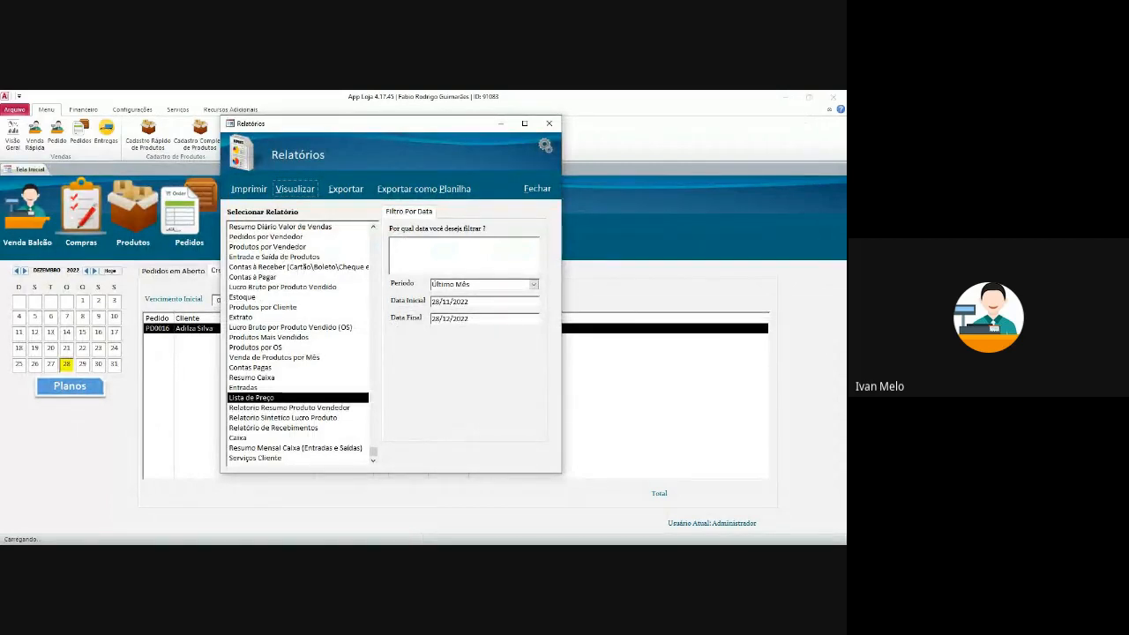
- Close Relatórios, open the Estoque list of 547 products, and jump to the last and first records
scroll(300, 344, up, 1)
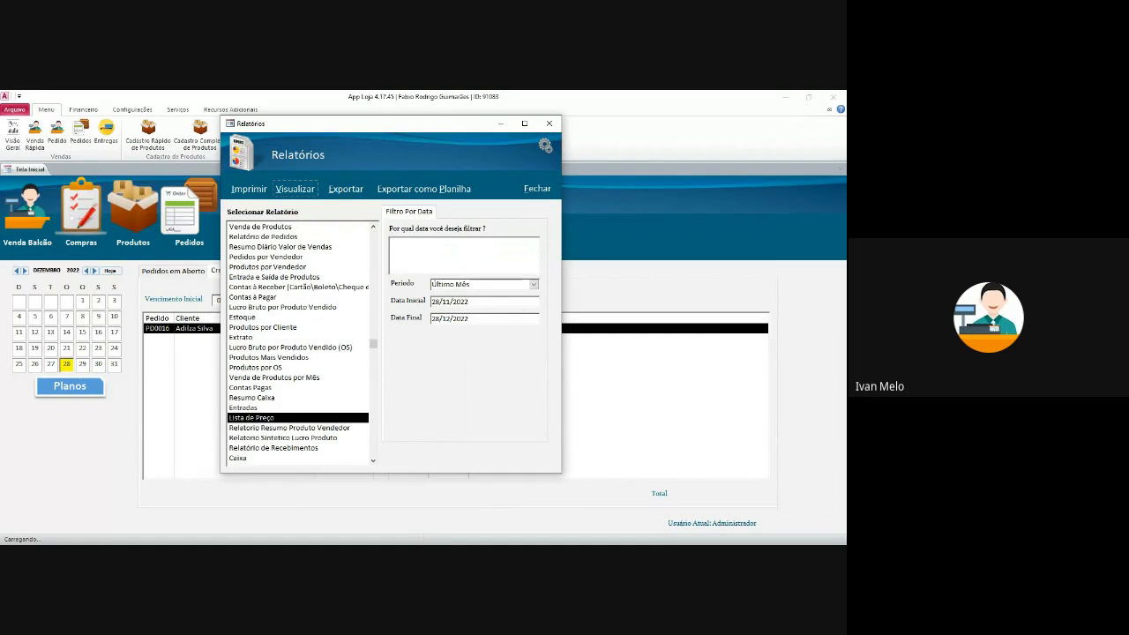
click(549, 122)
click(360, 133)
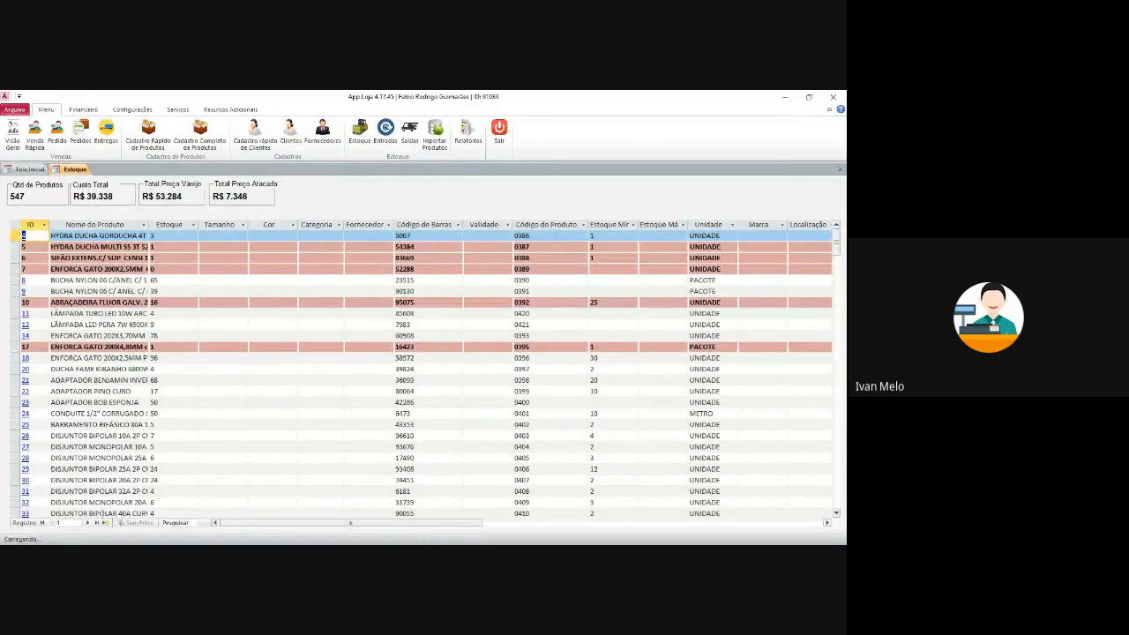
click(97, 523)
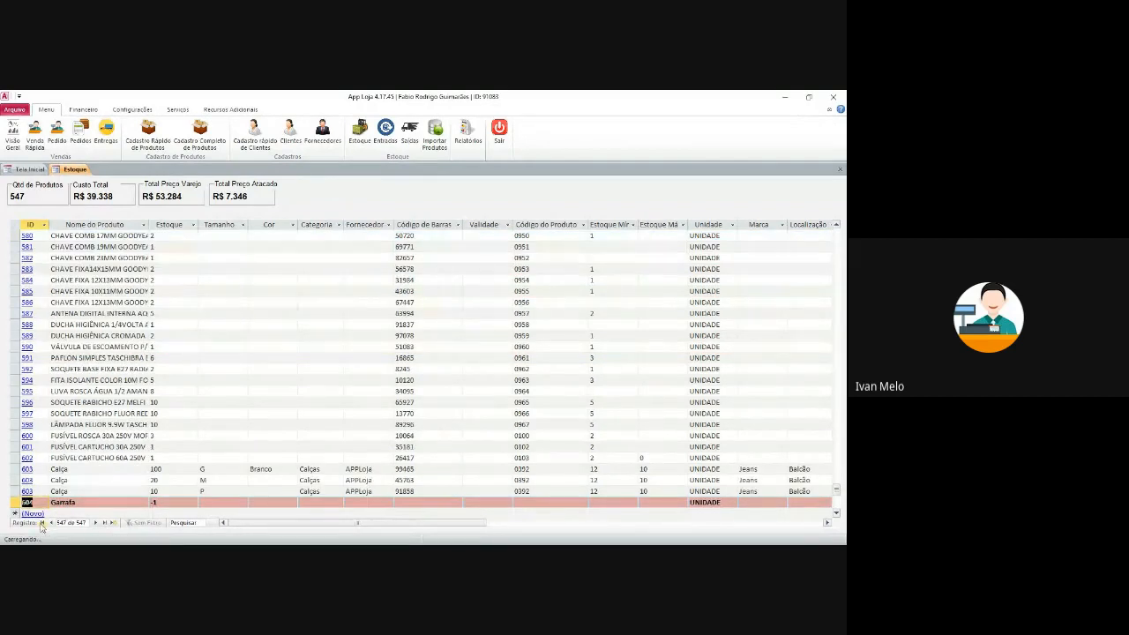
click(41, 523)
- Step through the first product's stock quantity, barcode and minimum stock fields
click(182, 235)
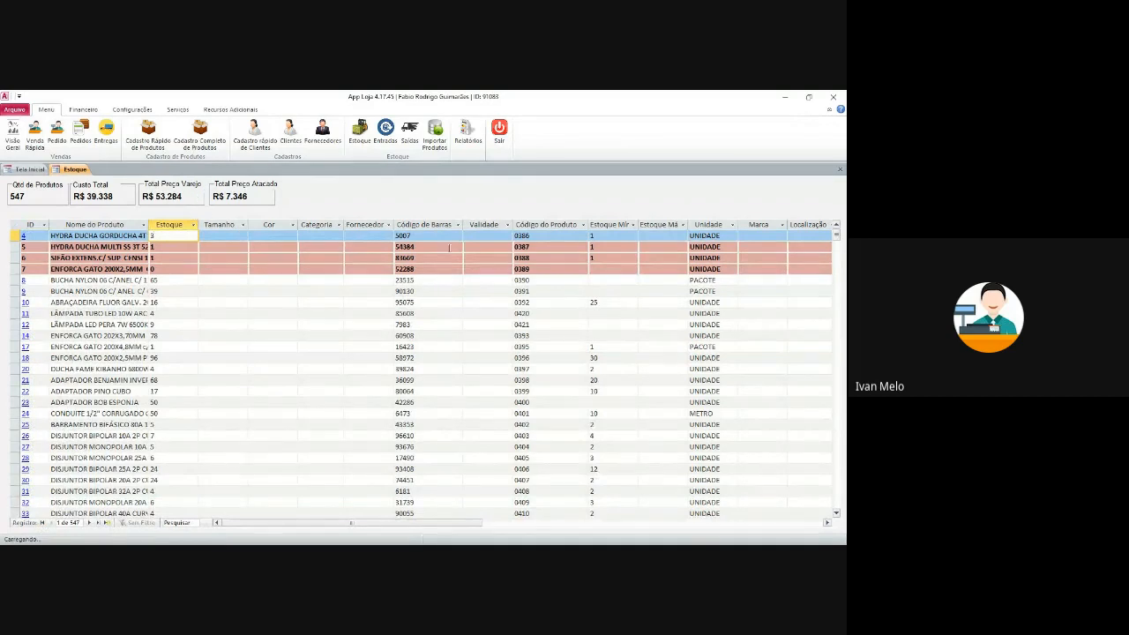
click(321, 239)
click(226, 237)
click(168, 239)
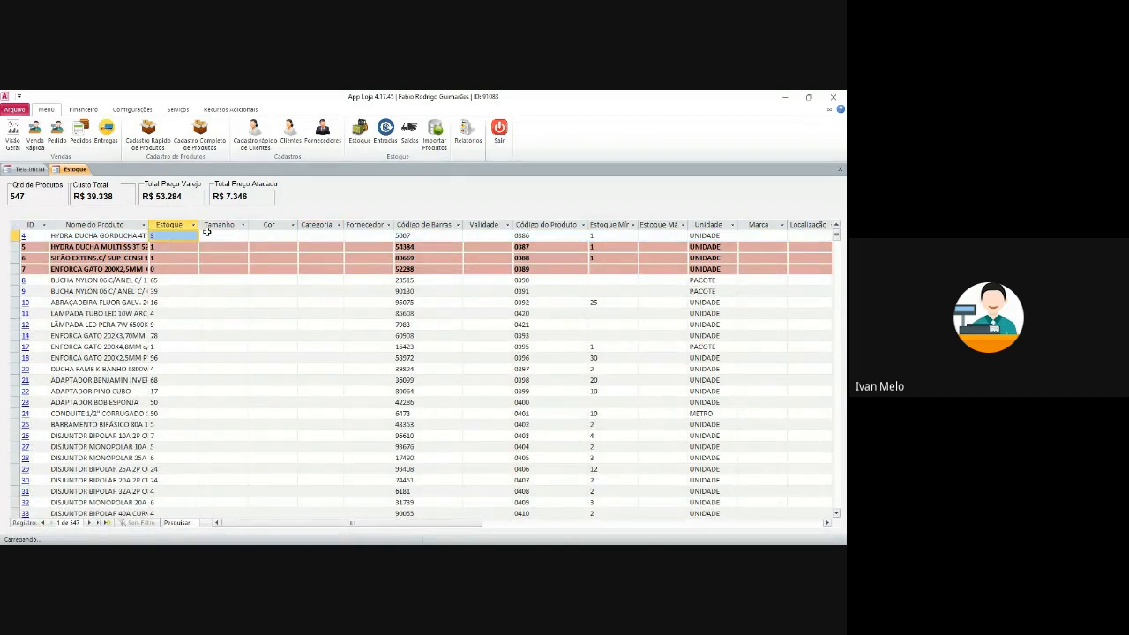
click(163, 236)
key(Tab)
key(Tab)
key(Tab)
key(Tab)
key(Tab)
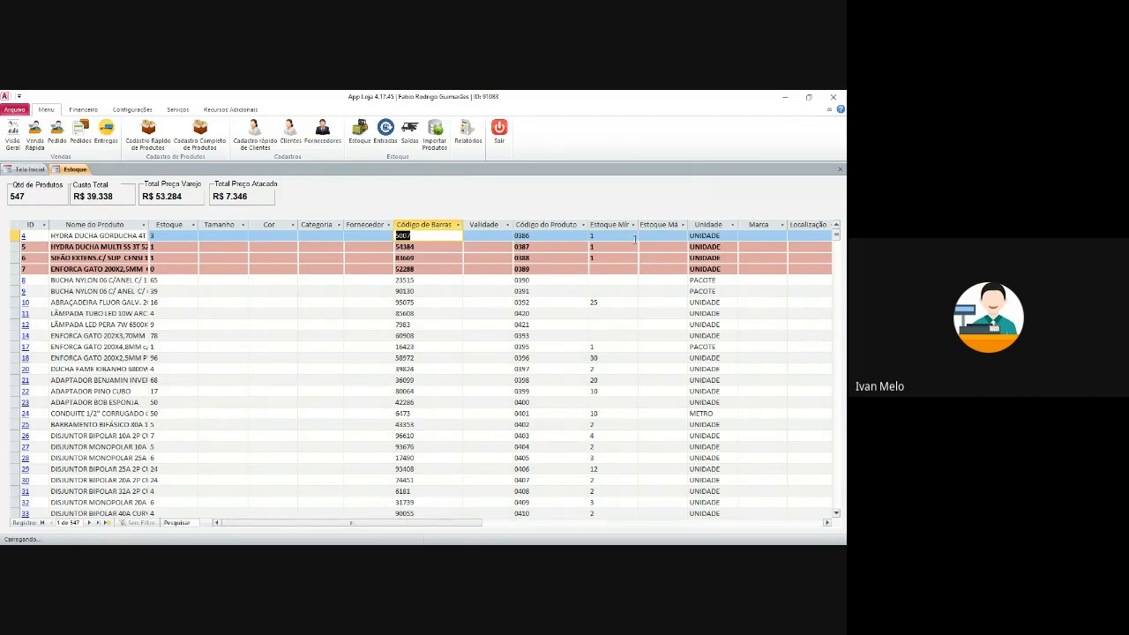
key(Tab)
key(Tab)
key(Tab)
drag(423, 524, 572, 535)
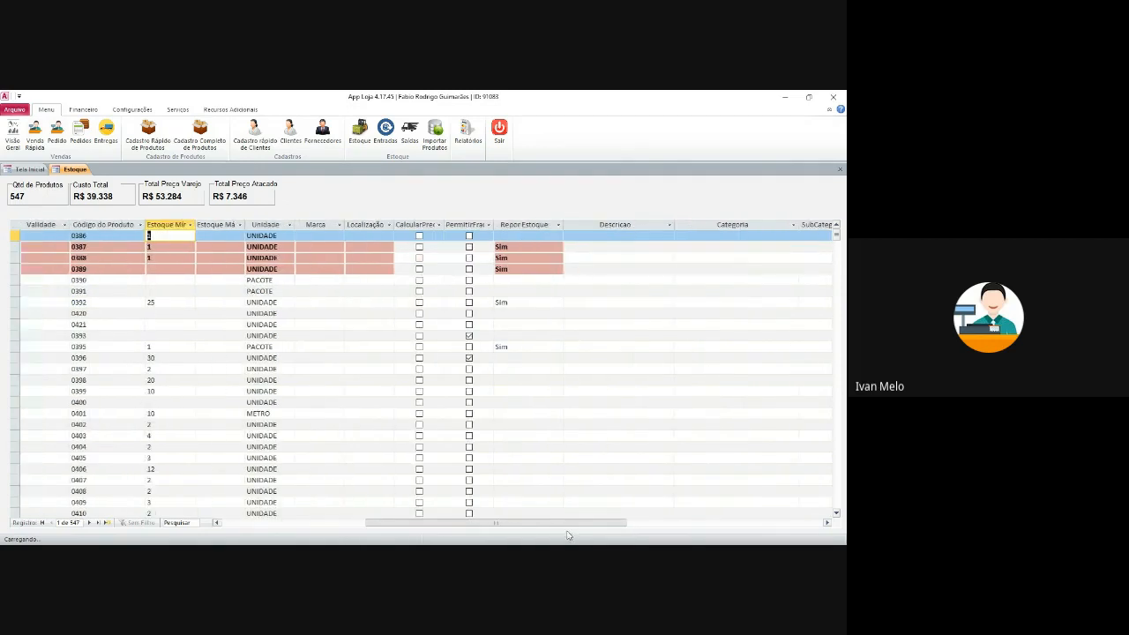
click(558, 228)
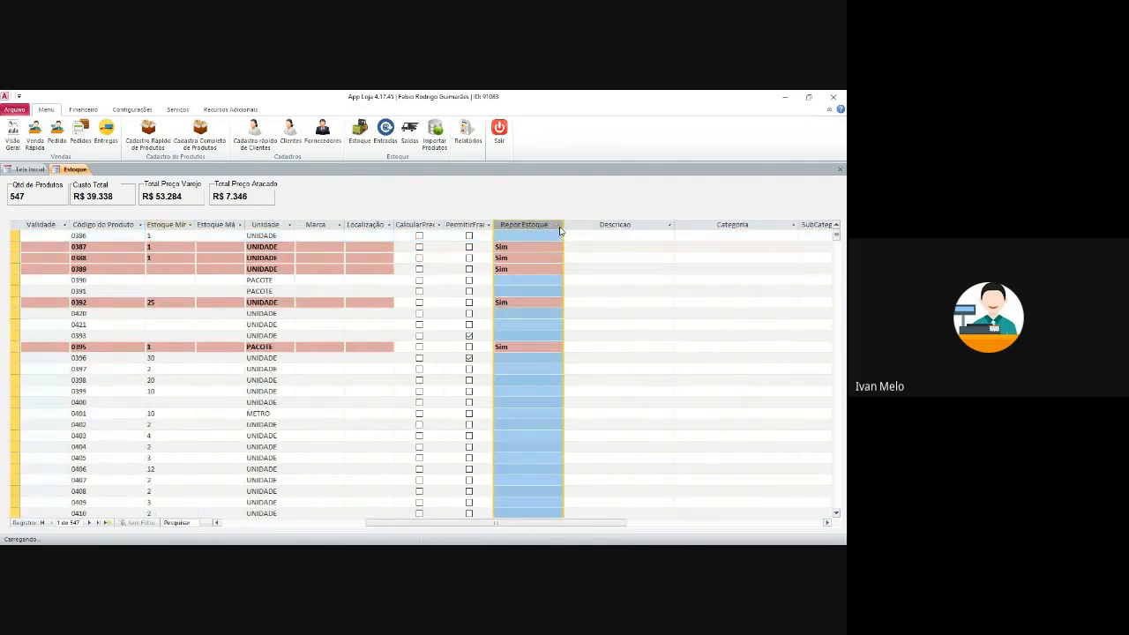
click(507, 252)
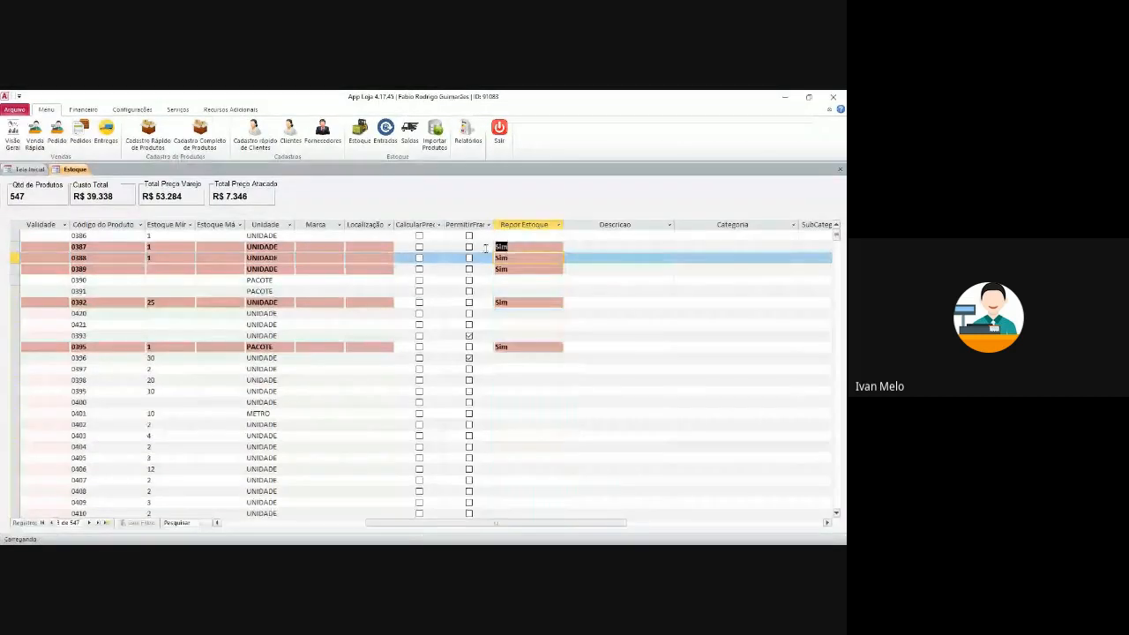
click(507, 248)
click(553, 227)
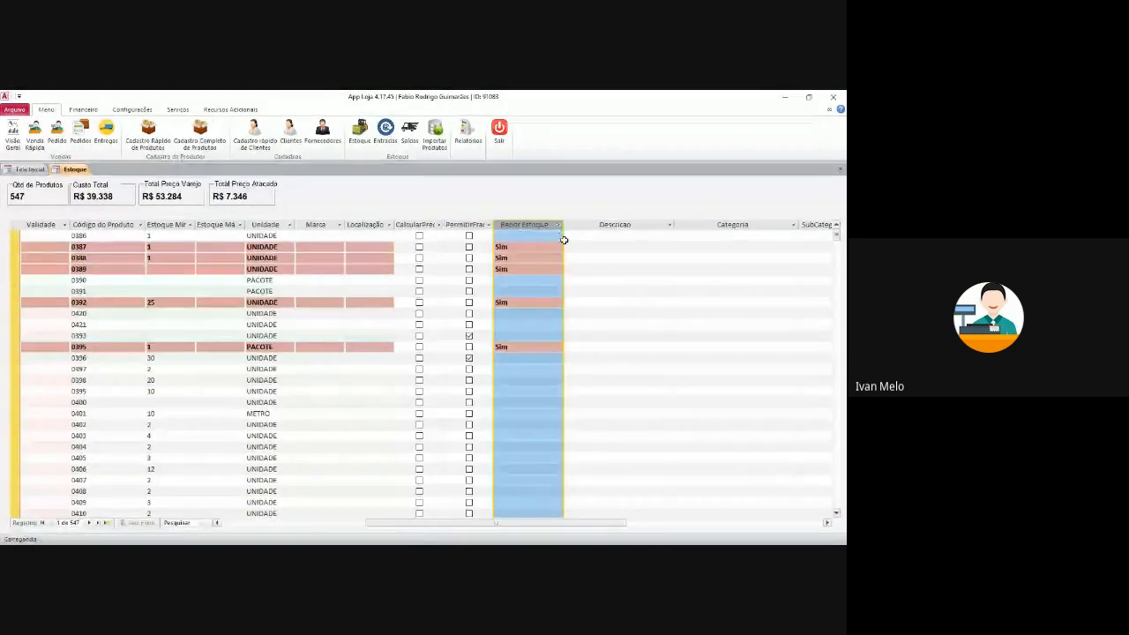
click(559, 226)
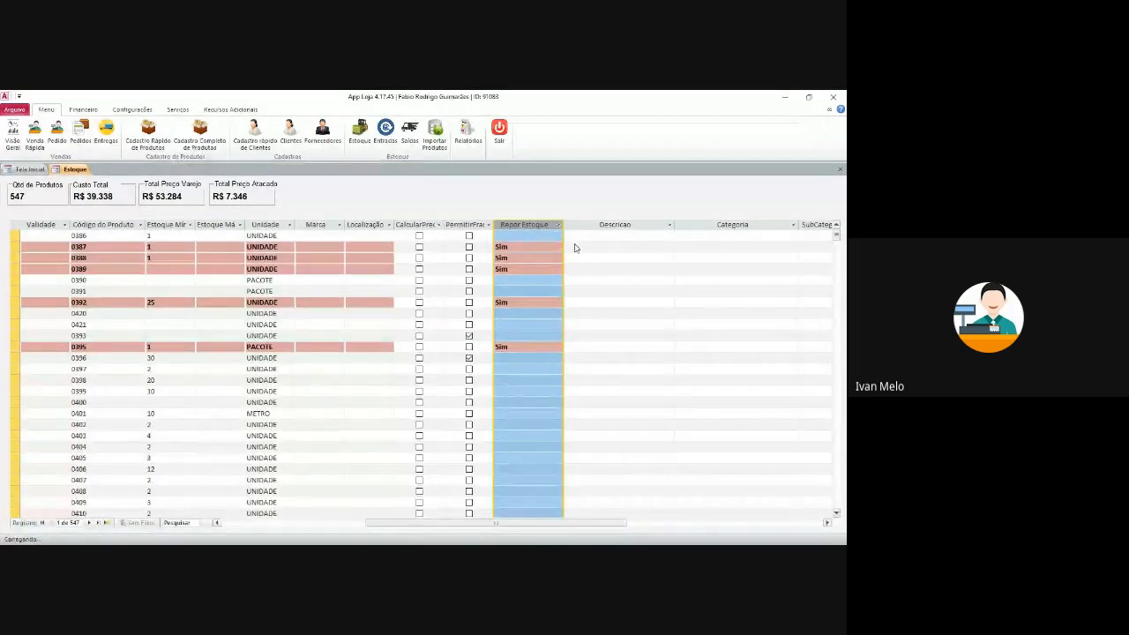
mouse_move(607, 281)
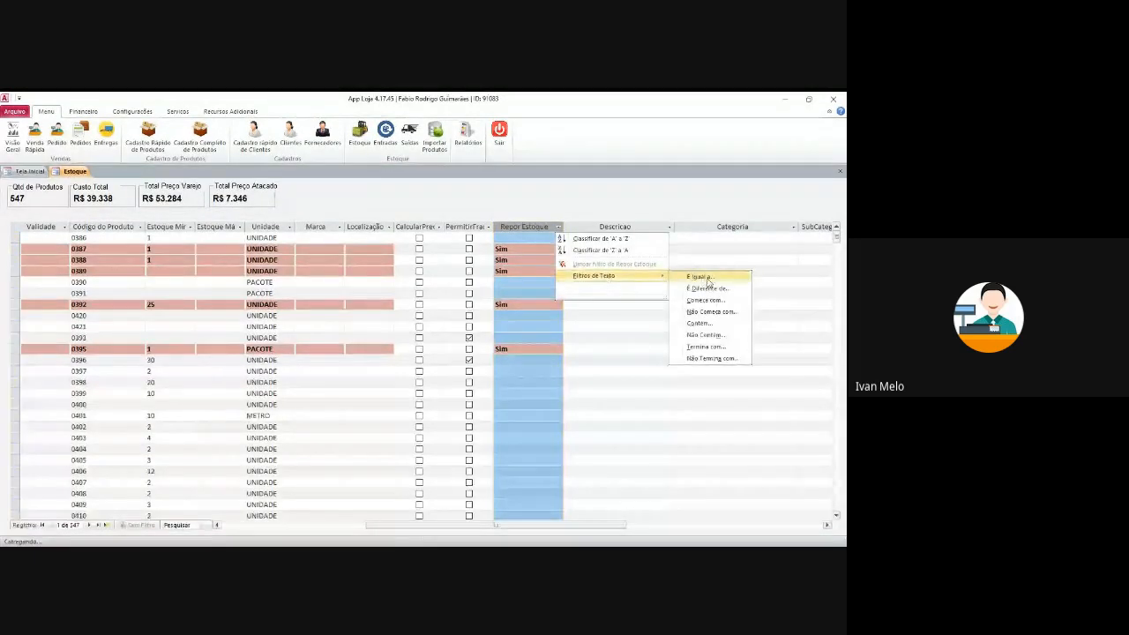
click(697, 277)
click(433, 330)
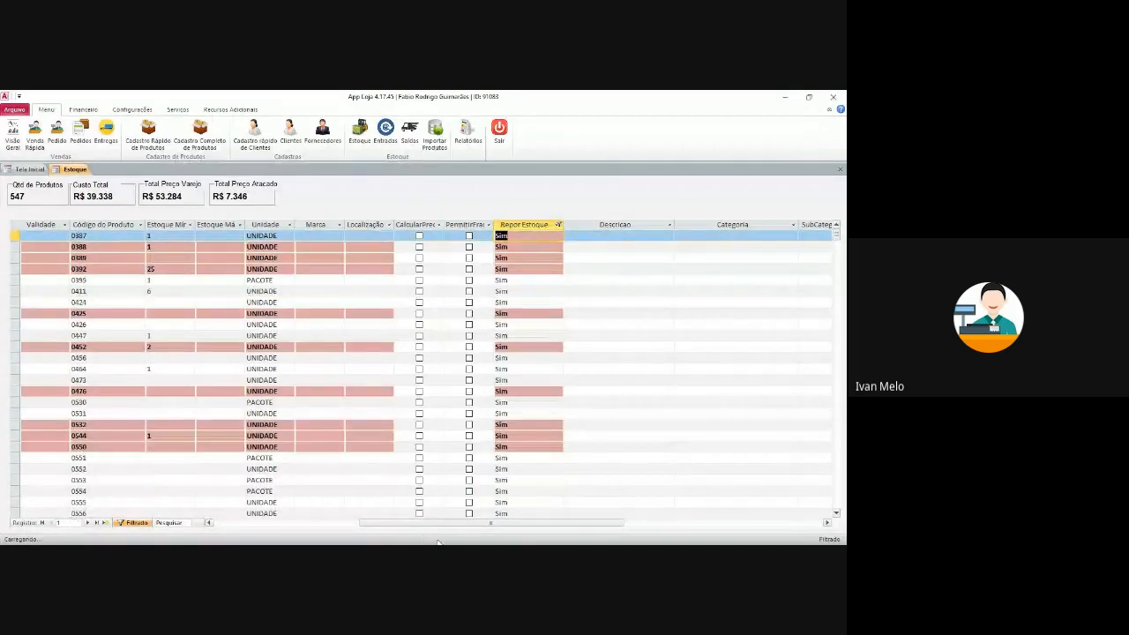
drag(449, 524, 248, 536)
click(134, 523)
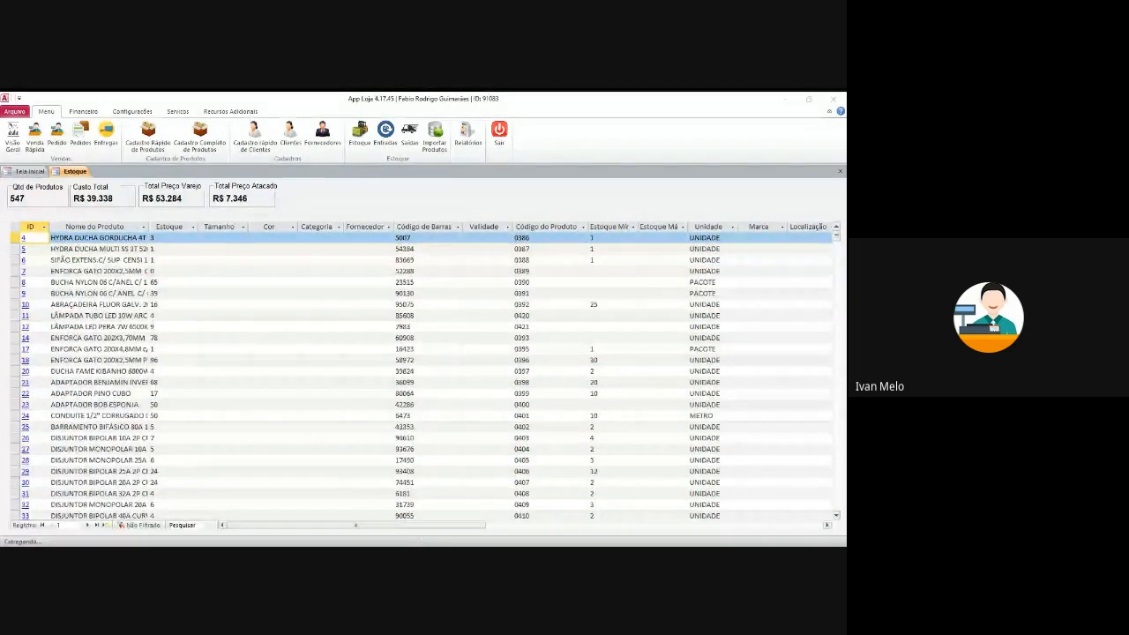